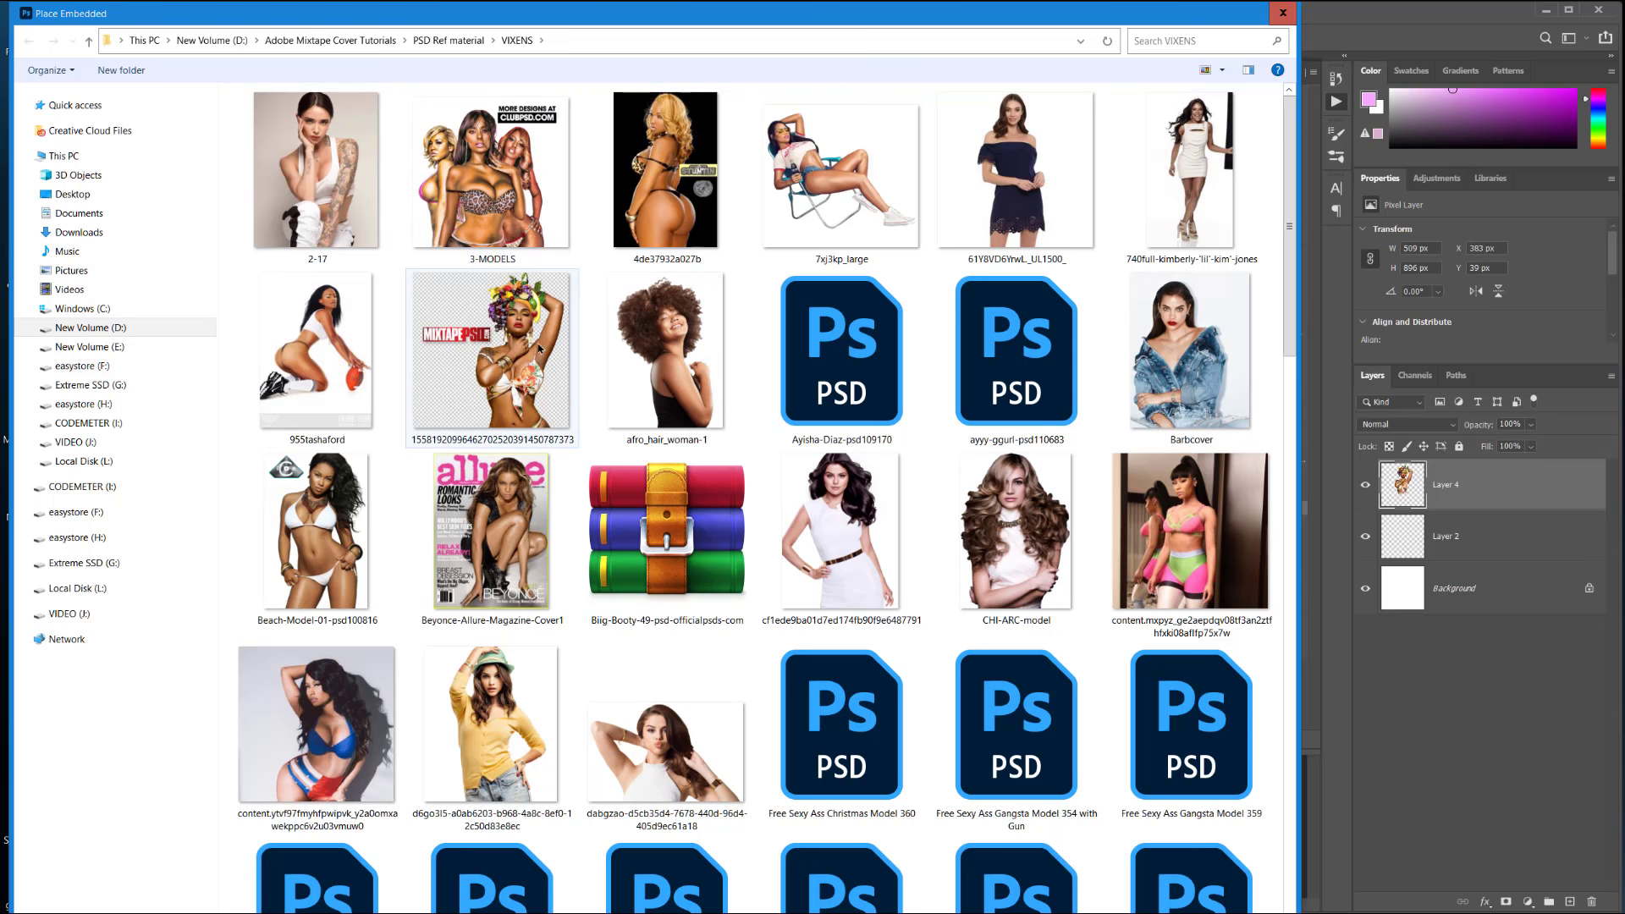
Step: Place the tiger_beer__energy_by_archann image from the CLOUD IMAGES folder of PSD Ref material, browsing the folder with larger thumbnails
{"action": "left_click", "coordinate": [450, 41]}
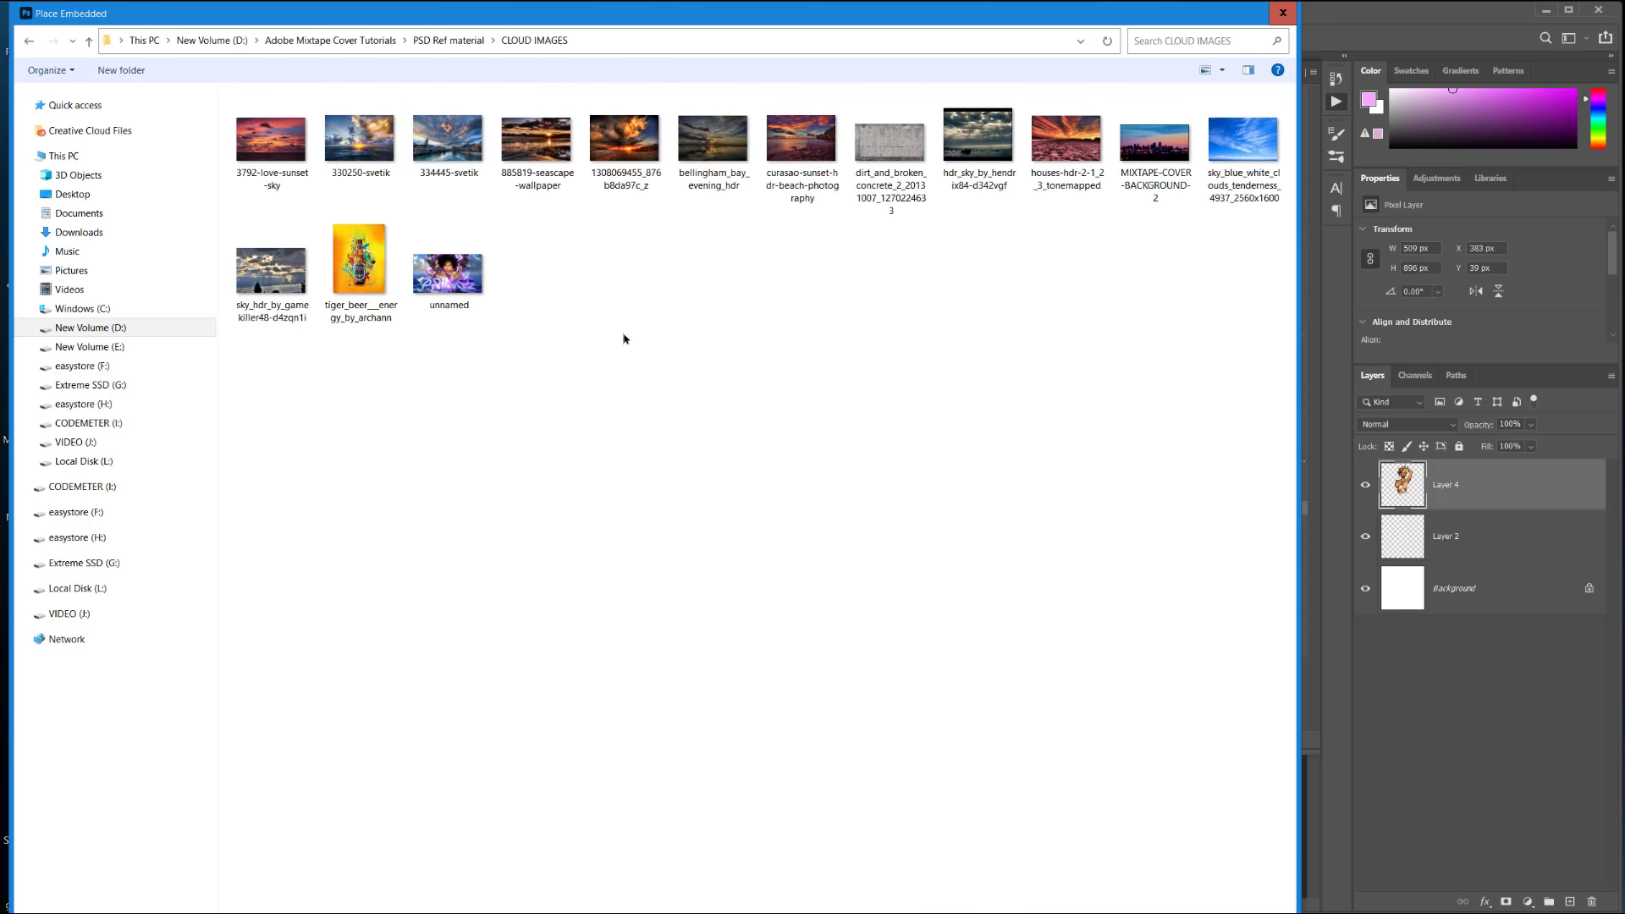
{"action": "right_click", "coordinate": [624, 338]}
{"action": "mouse_move", "coordinate": [696, 370]}
{"action": "left_click", "coordinate": [911, 371]}
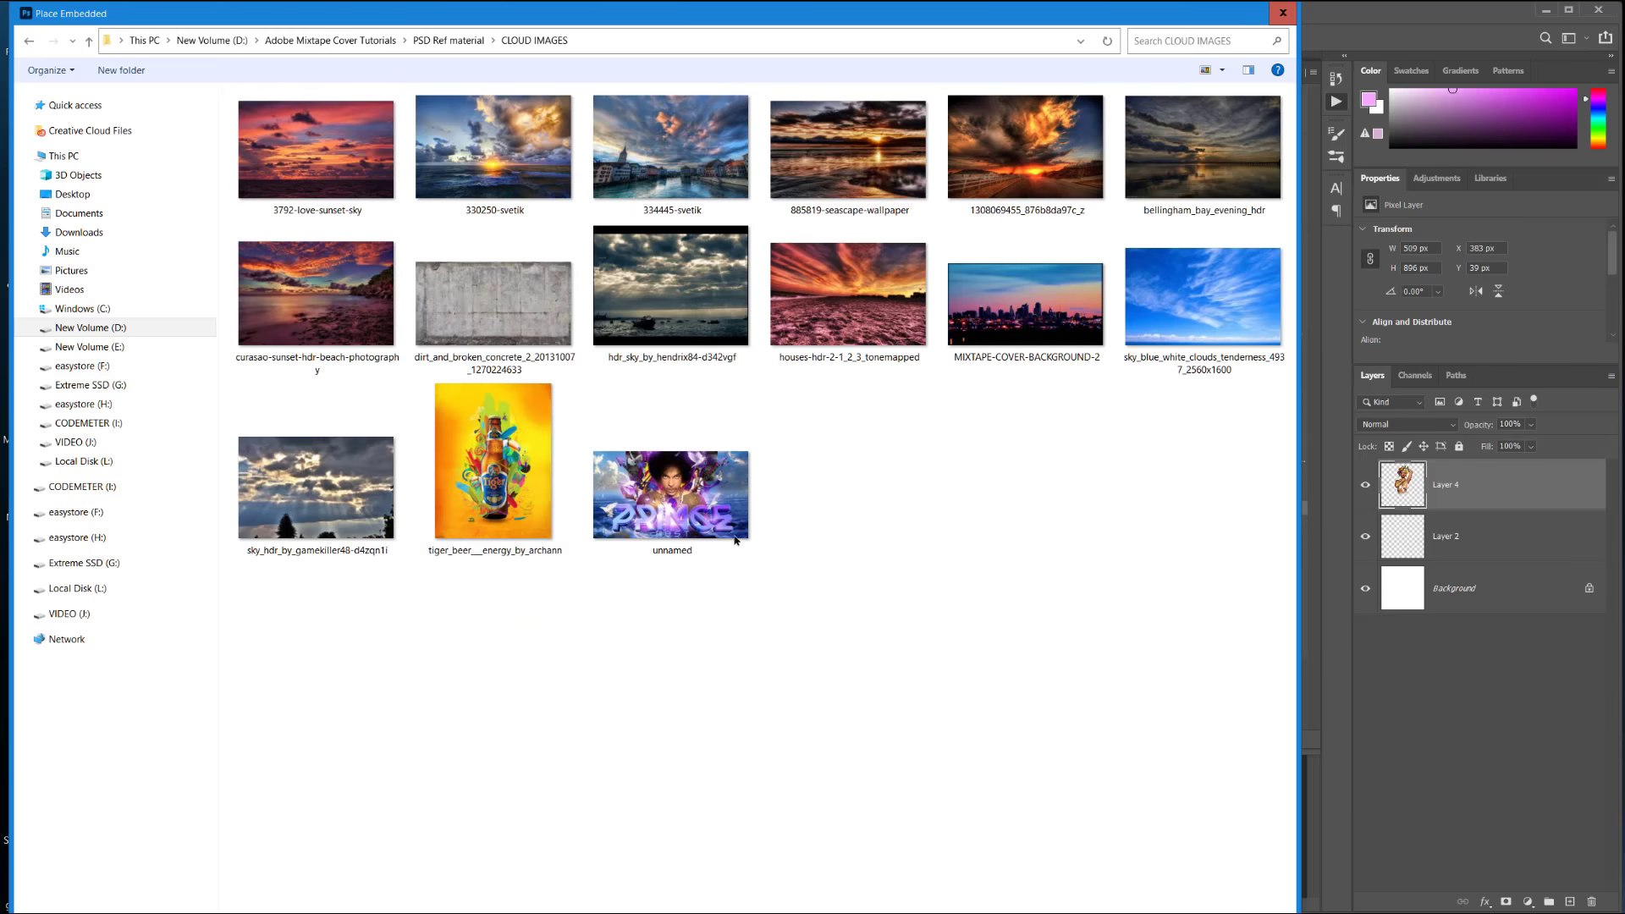
{"action": "left_click", "coordinate": [481, 409]}
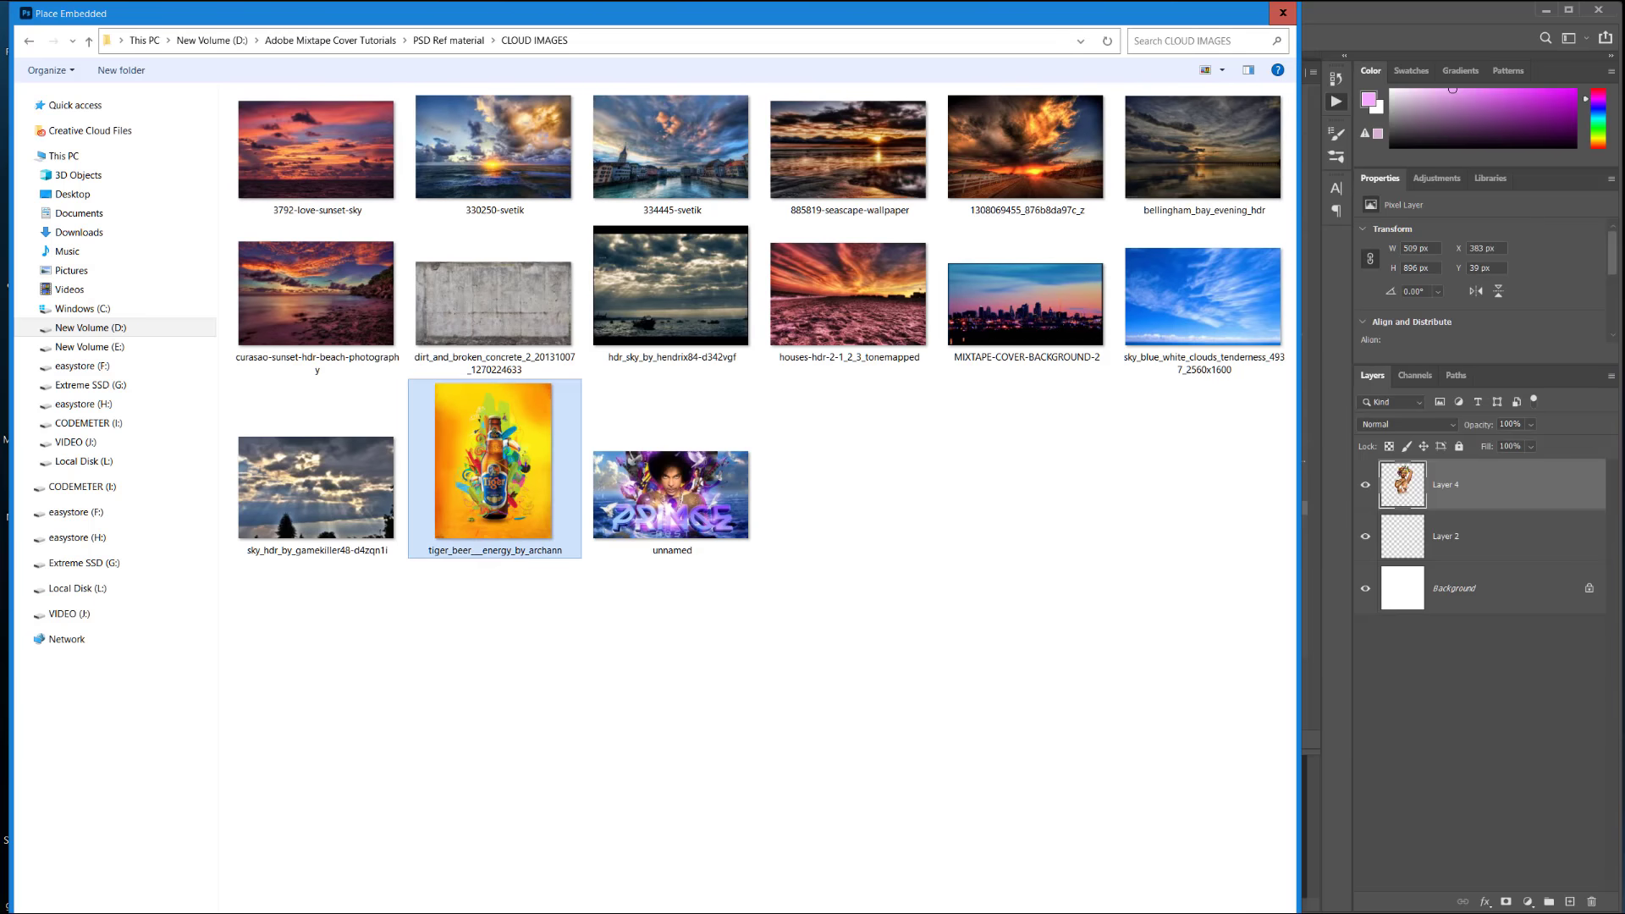
{"action": "key", "text": "Return"}
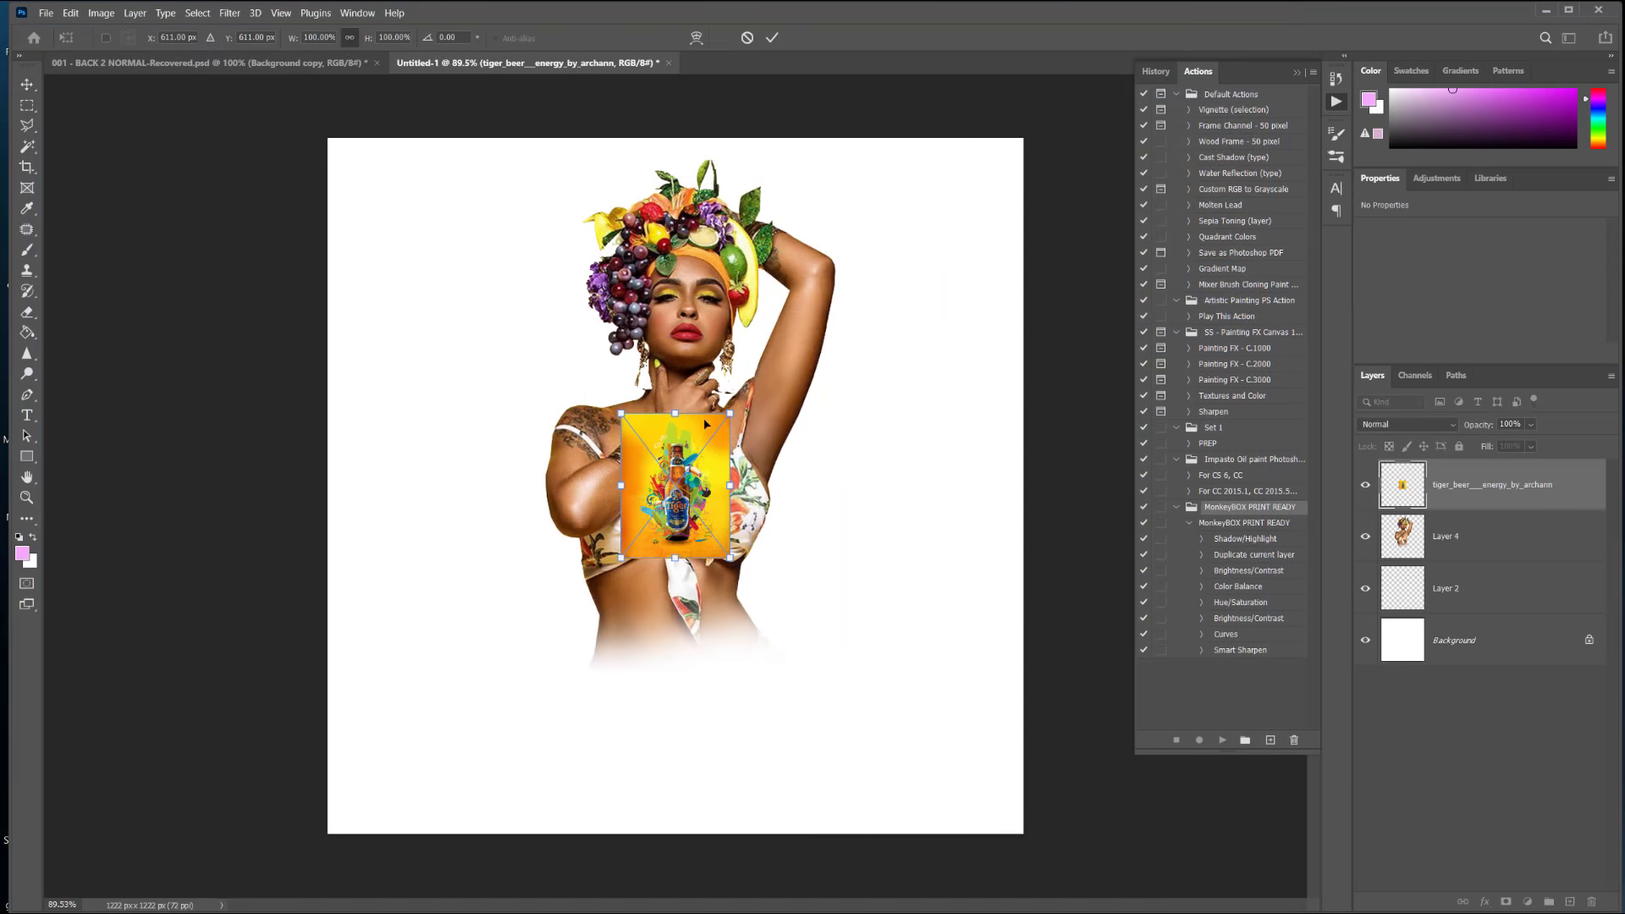
Step: Enlarge the placed Tiger beer image to about 906 px wide, nearly the full canvas height, and move its layer directly below Layer 4
{"action": "left_click_drag", "start_coordinate": [730, 413], "coordinate": [933, 140]}
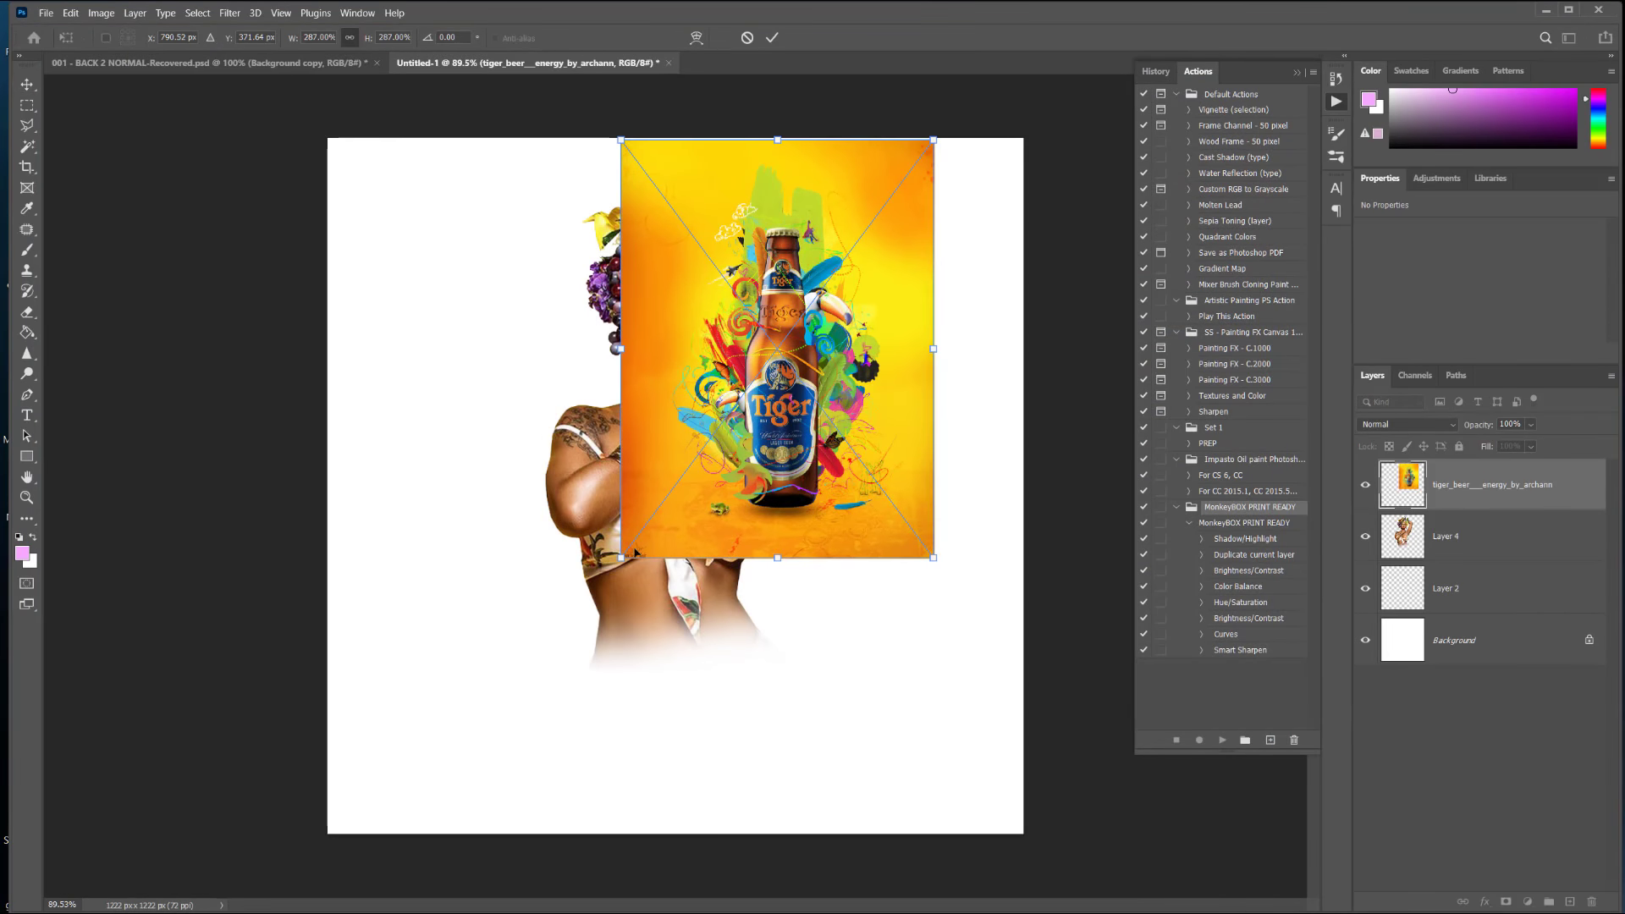
{"action": "left_click_drag", "start_coordinate": [621, 557], "coordinate": [418, 827]}
{"action": "key", "text": "Return"}
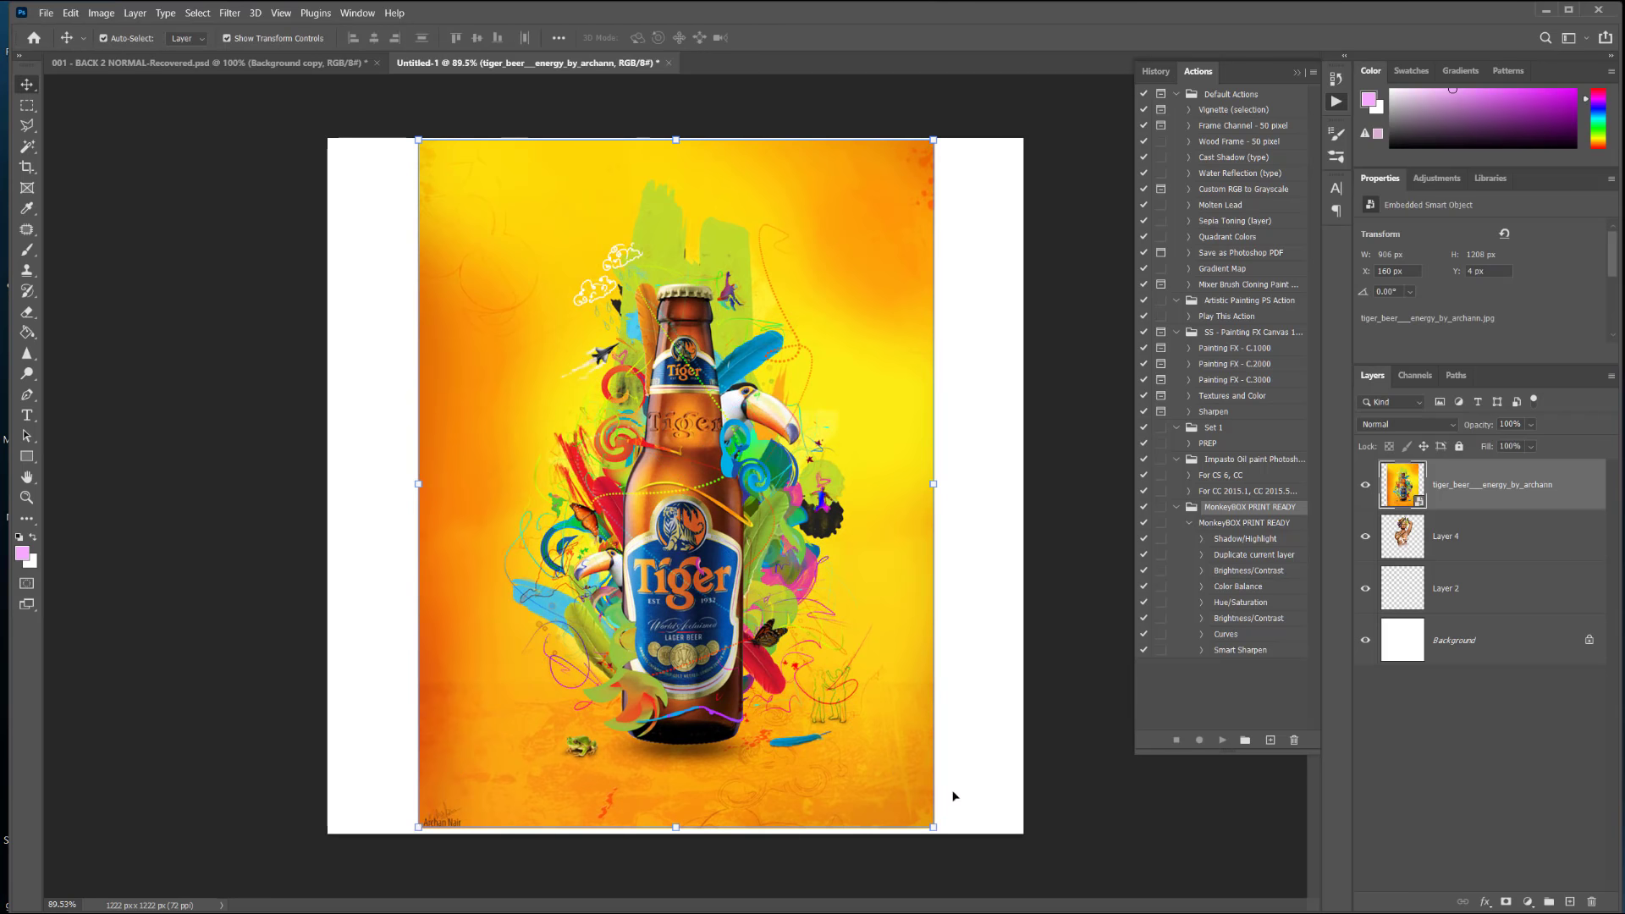
{"action": "left_click_drag", "start_coordinate": [1547, 465], "coordinate": [1515, 582]}
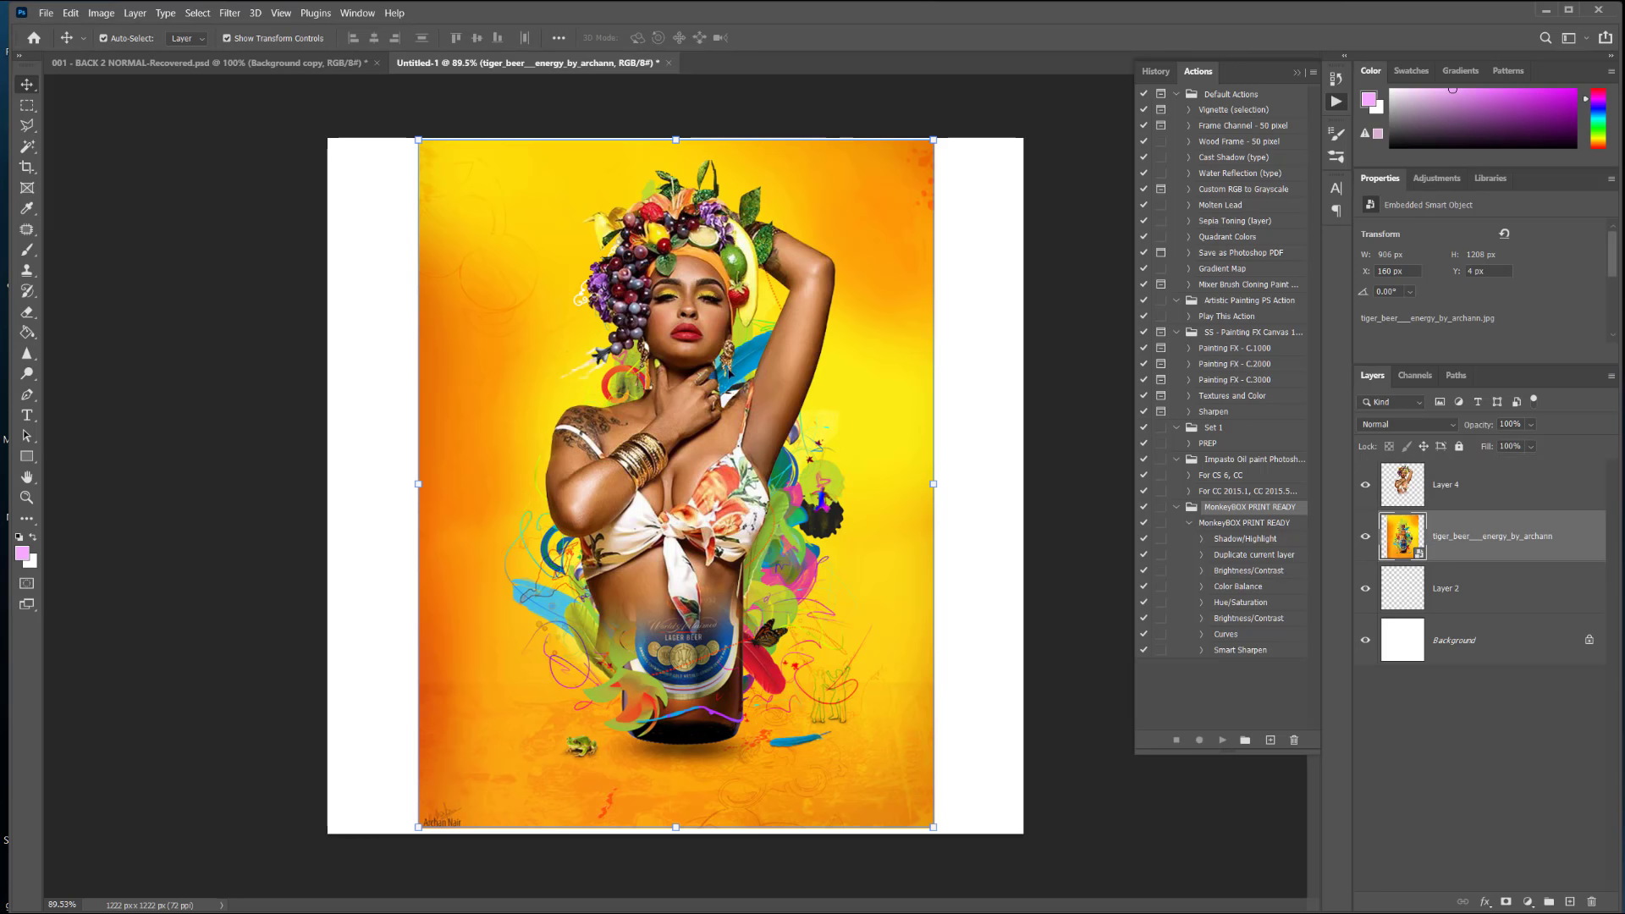
Step: Scale the Tiger beer image to about 552% and position it so its colourful splashes surround the woman
{"action": "left_click_drag", "start_coordinate": [855, 566], "coordinate": [777, 493]}
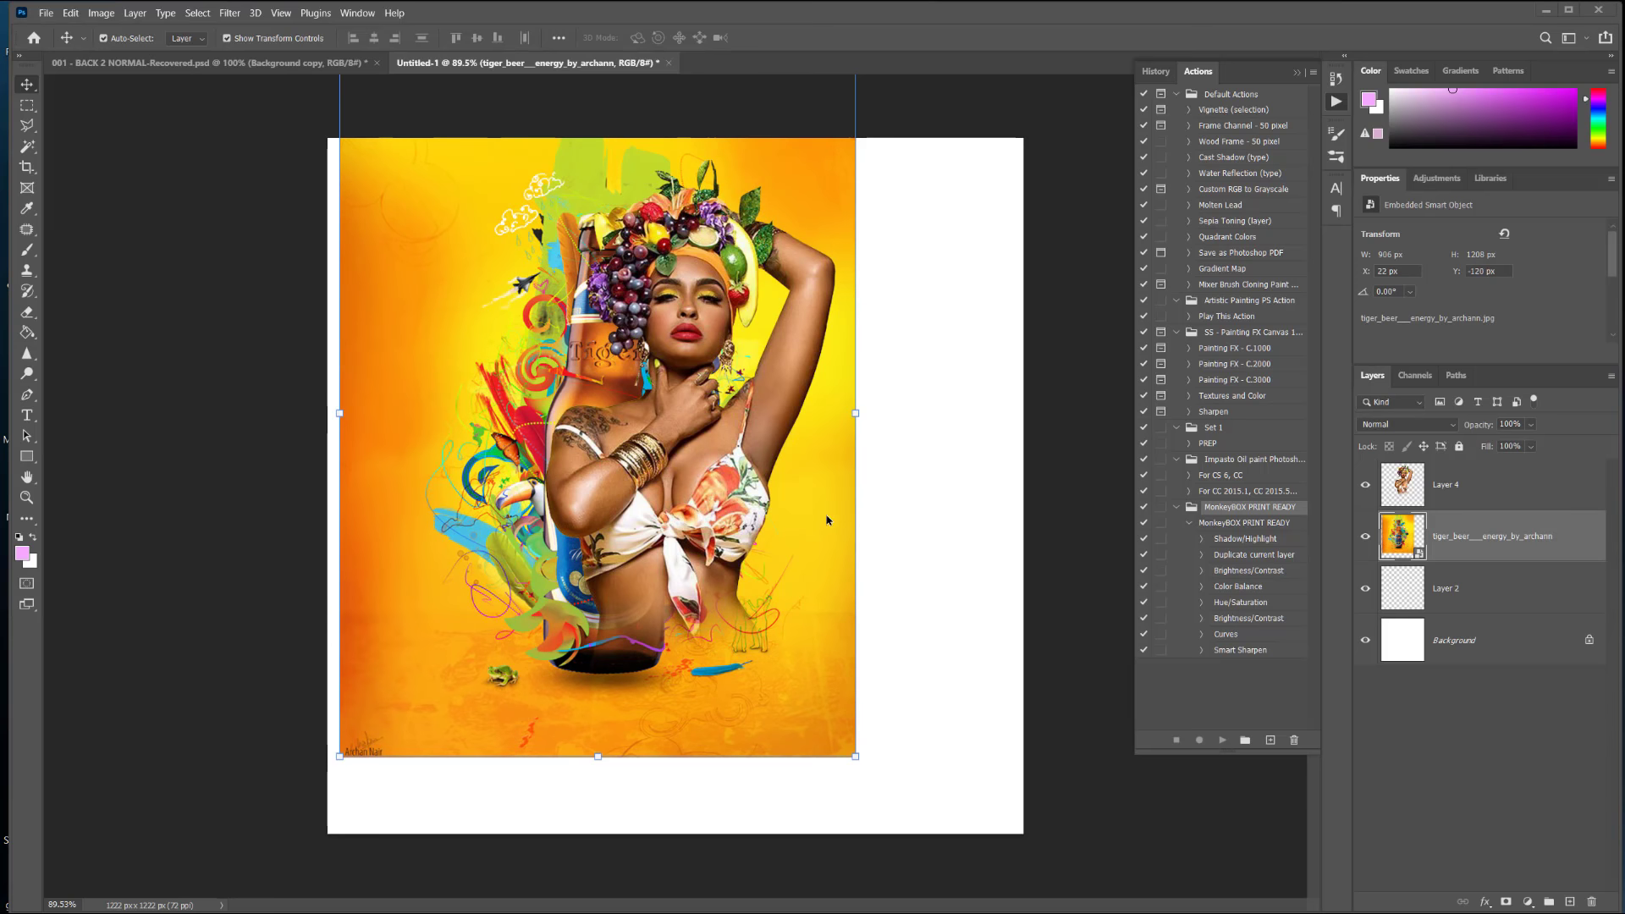
{"action": "left_click_drag", "start_coordinate": [816, 395], "coordinate": [900, 408]}
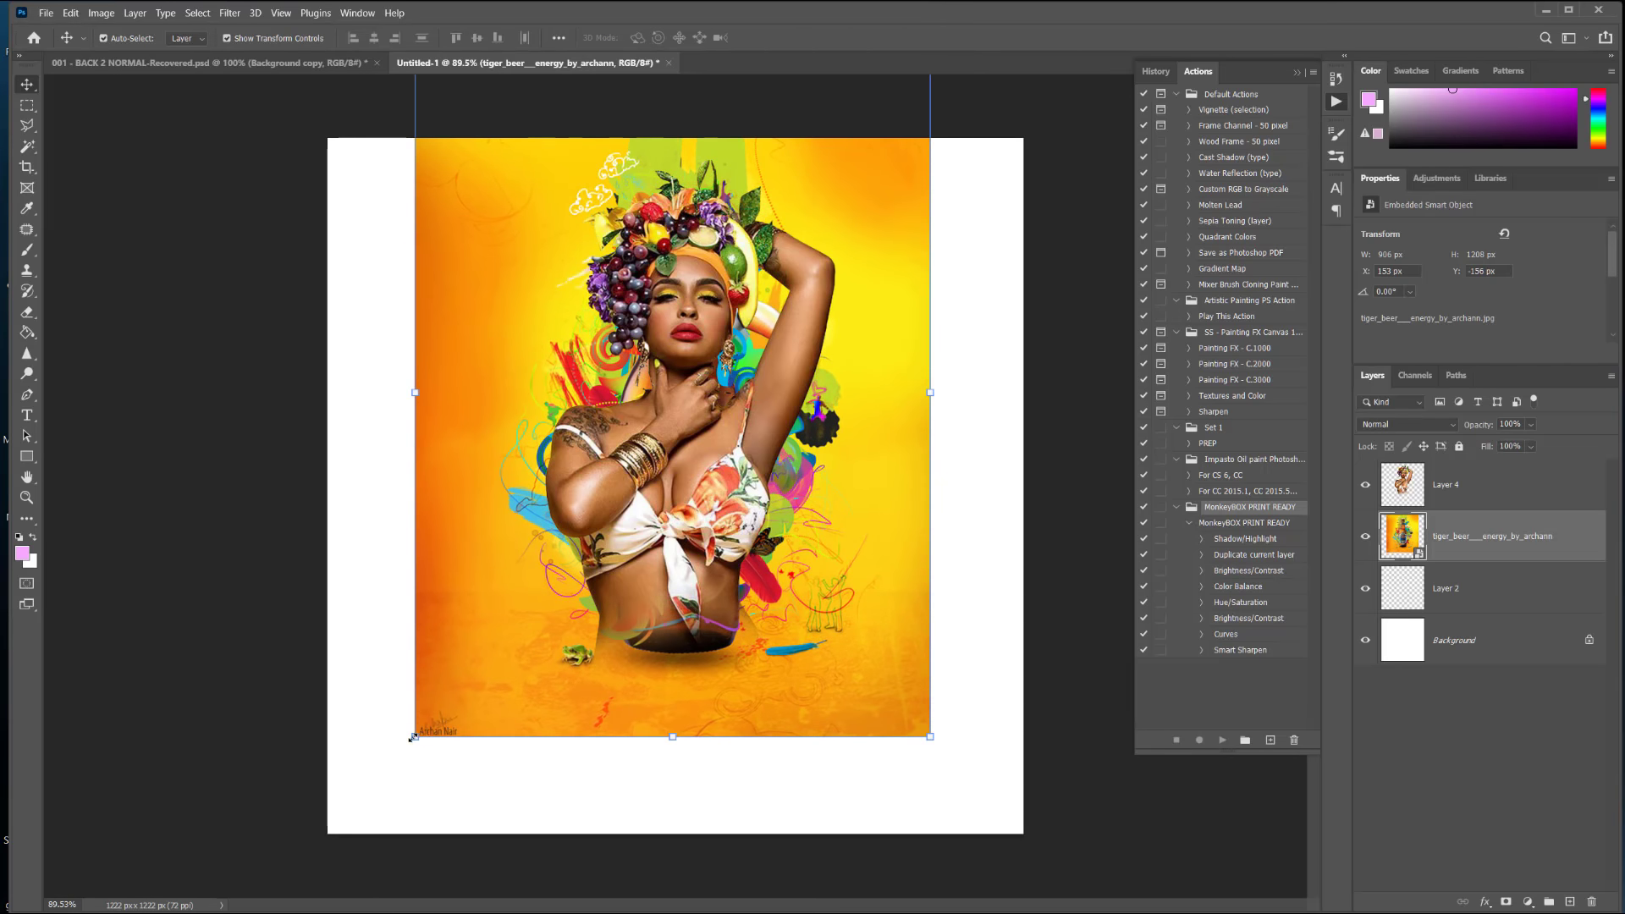
{"action": "left_click_drag", "start_coordinate": [413, 738], "coordinate": [327, 854]}
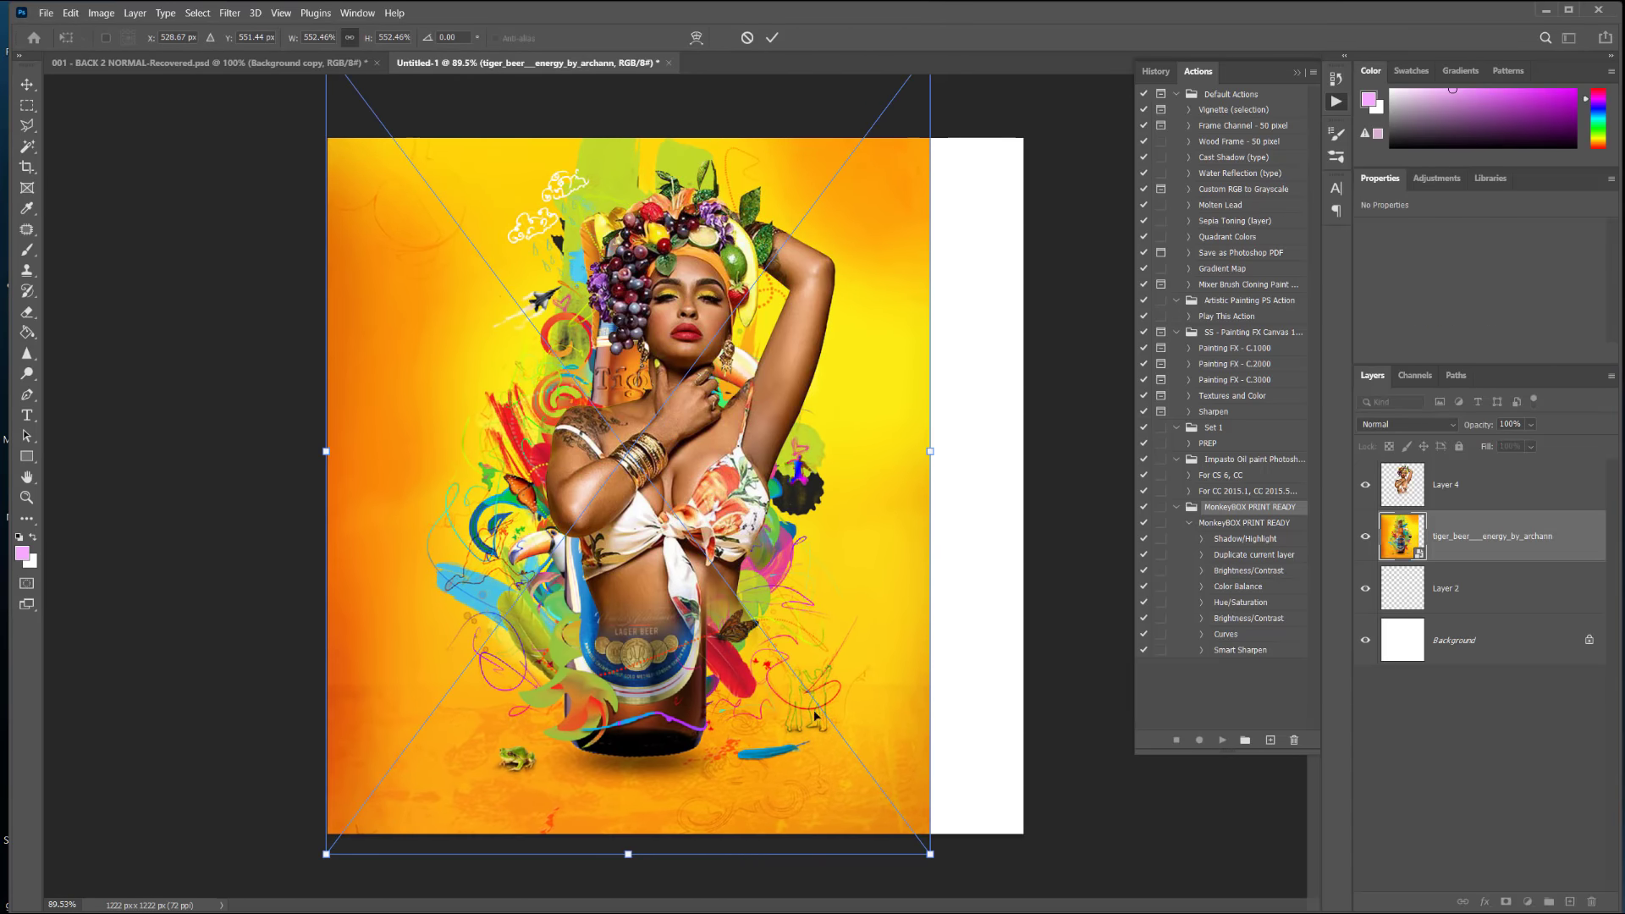
{"action": "left_click_drag", "start_coordinate": [815, 716], "coordinate": [882, 626]}
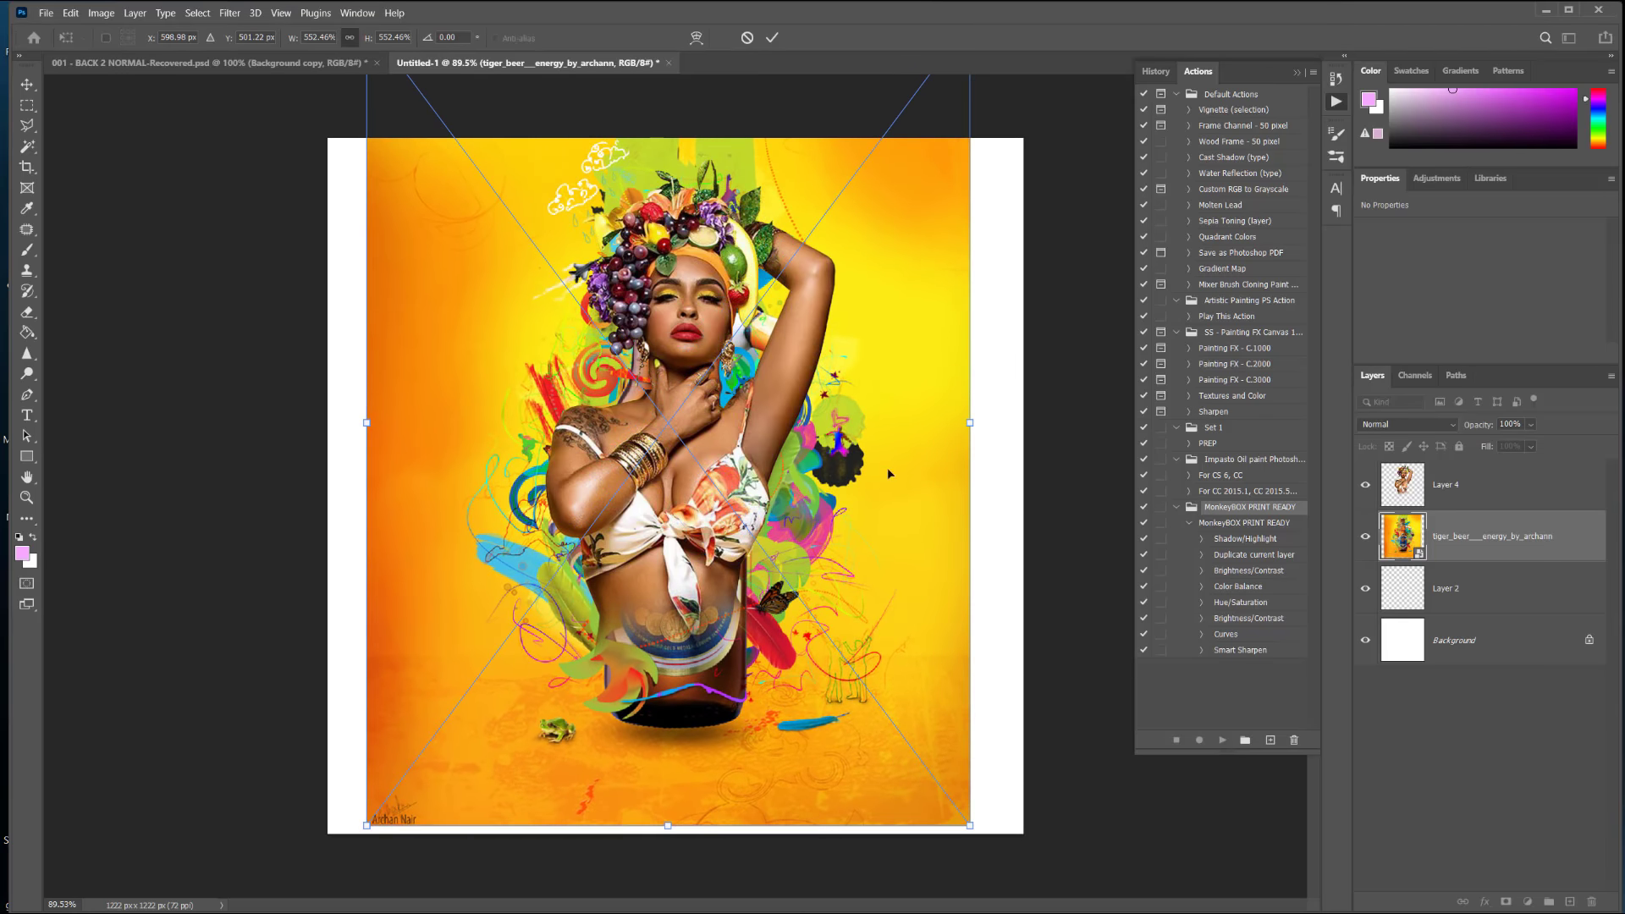
{"action": "key", "text": "Return"}
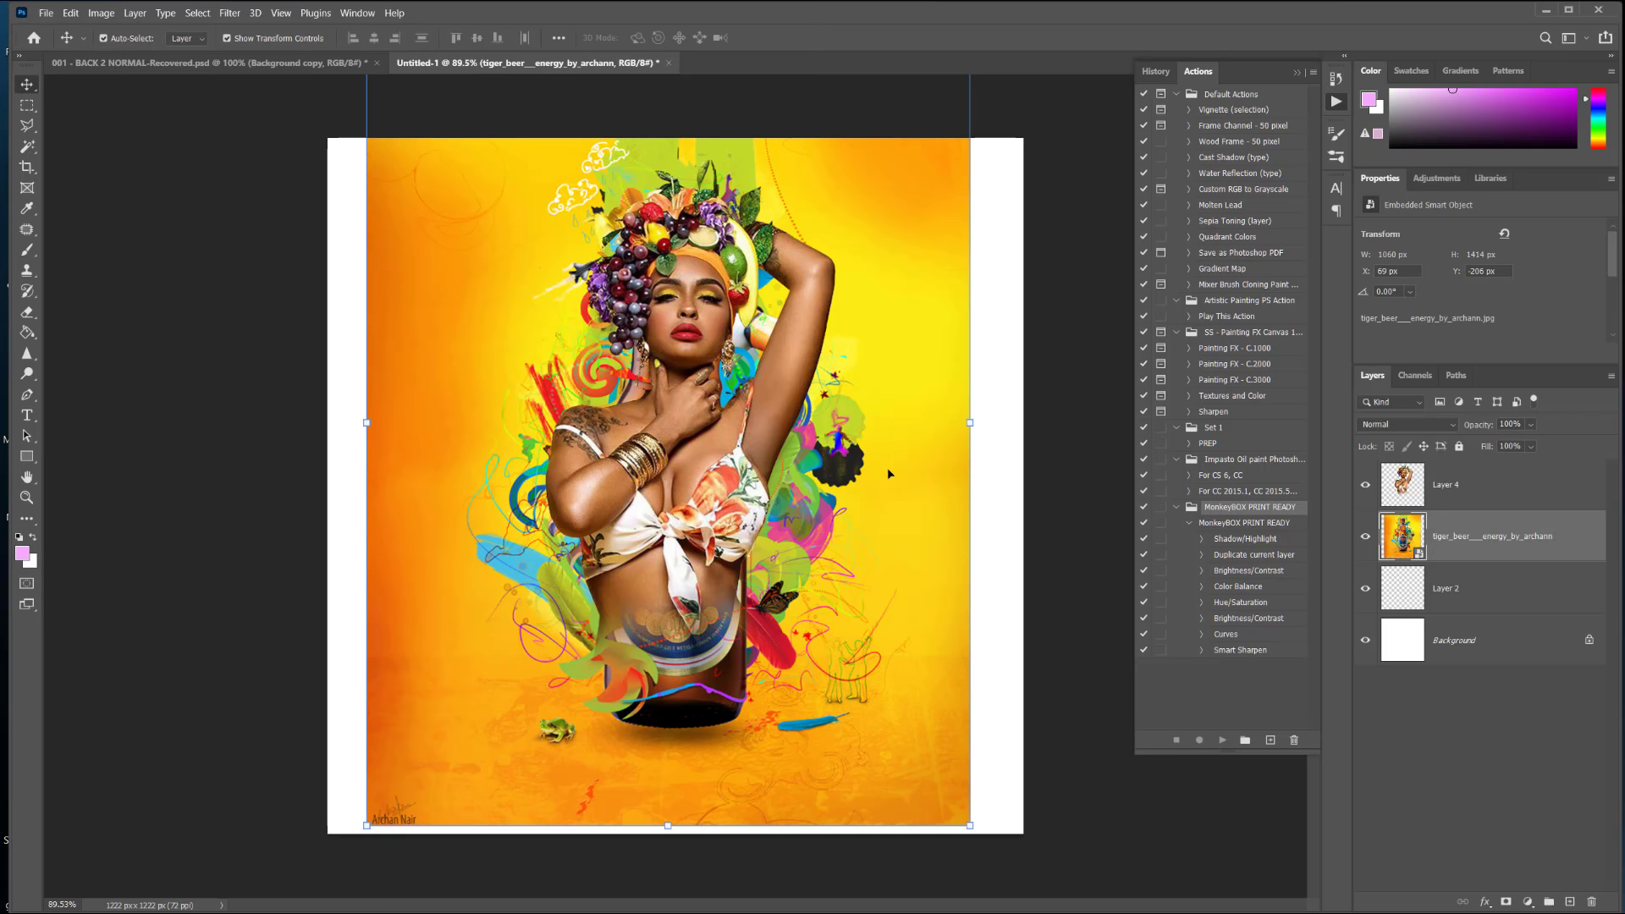
{"action": "left_click_drag", "start_coordinate": [871, 537], "coordinate": [873, 541]}
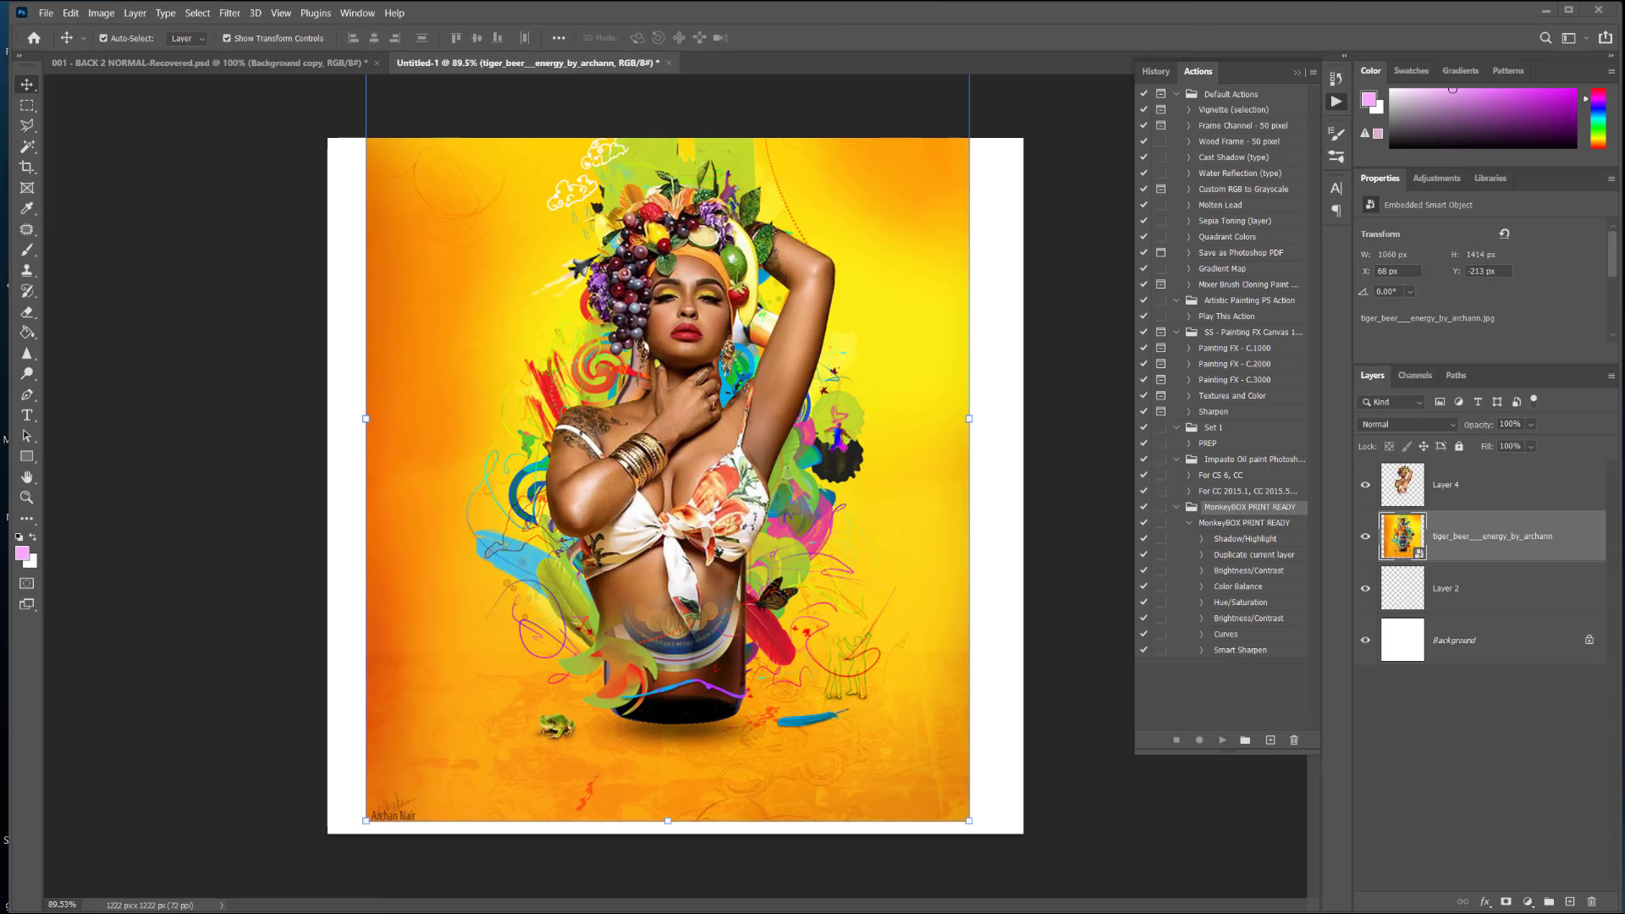
Step: Inspect the Teletronix LA-2A insert on the ANALOG 1 channel in the Console mixer and close both windows
{"action": "left_click_drag", "start_coordinate": [1624, 179], "coordinate": [1037, 180]}
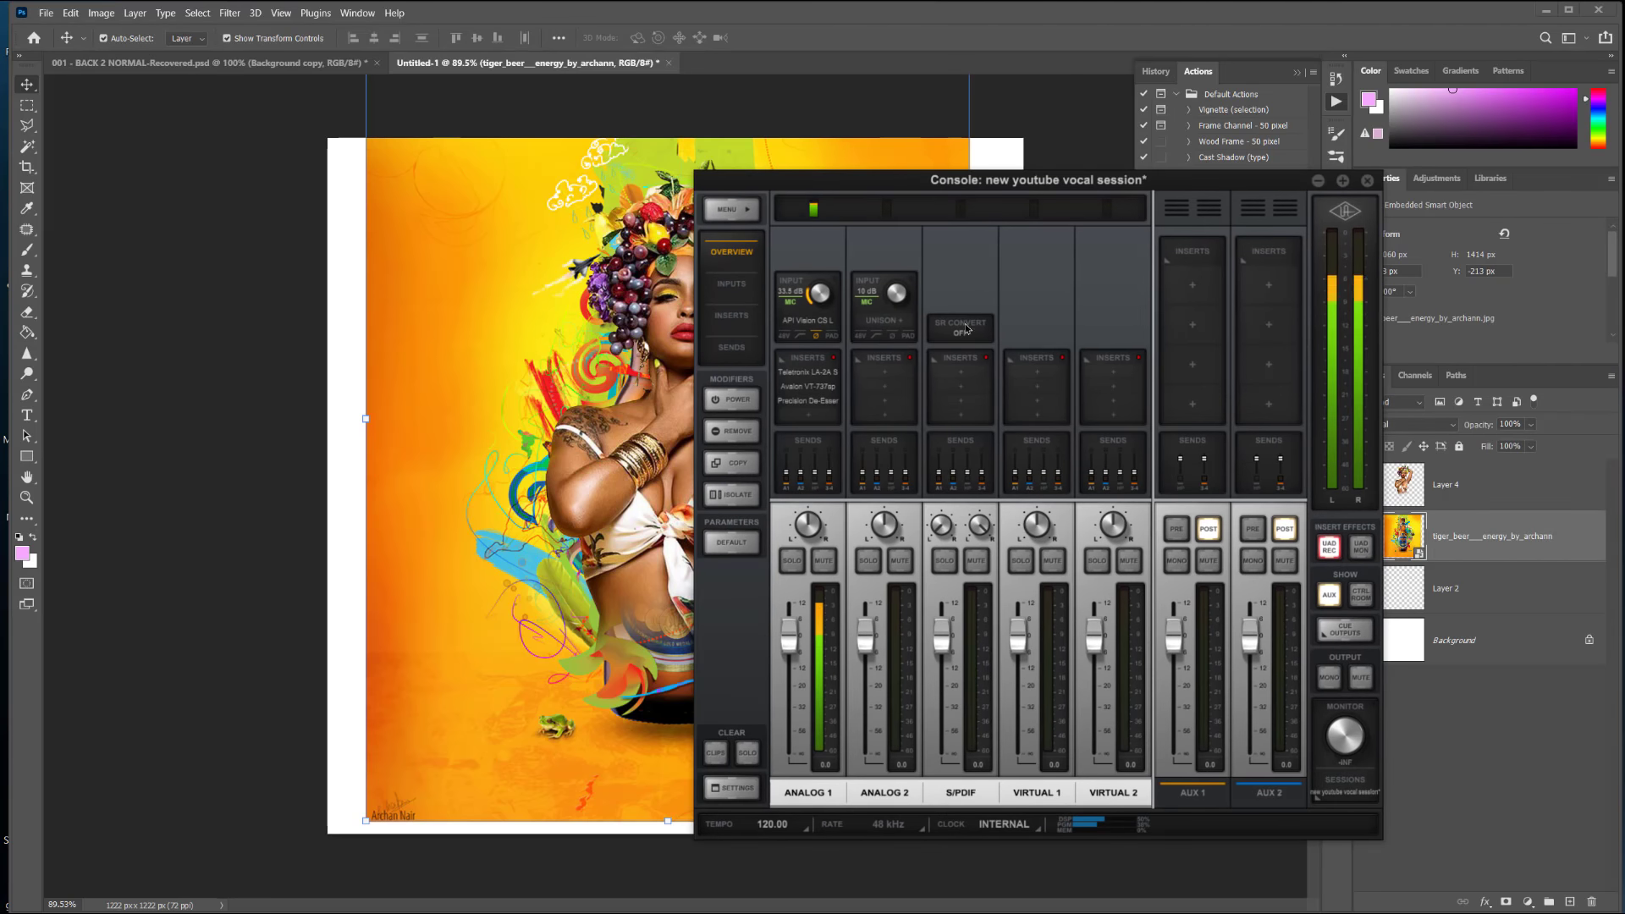
{"action": "left_click", "coordinate": [809, 372]}
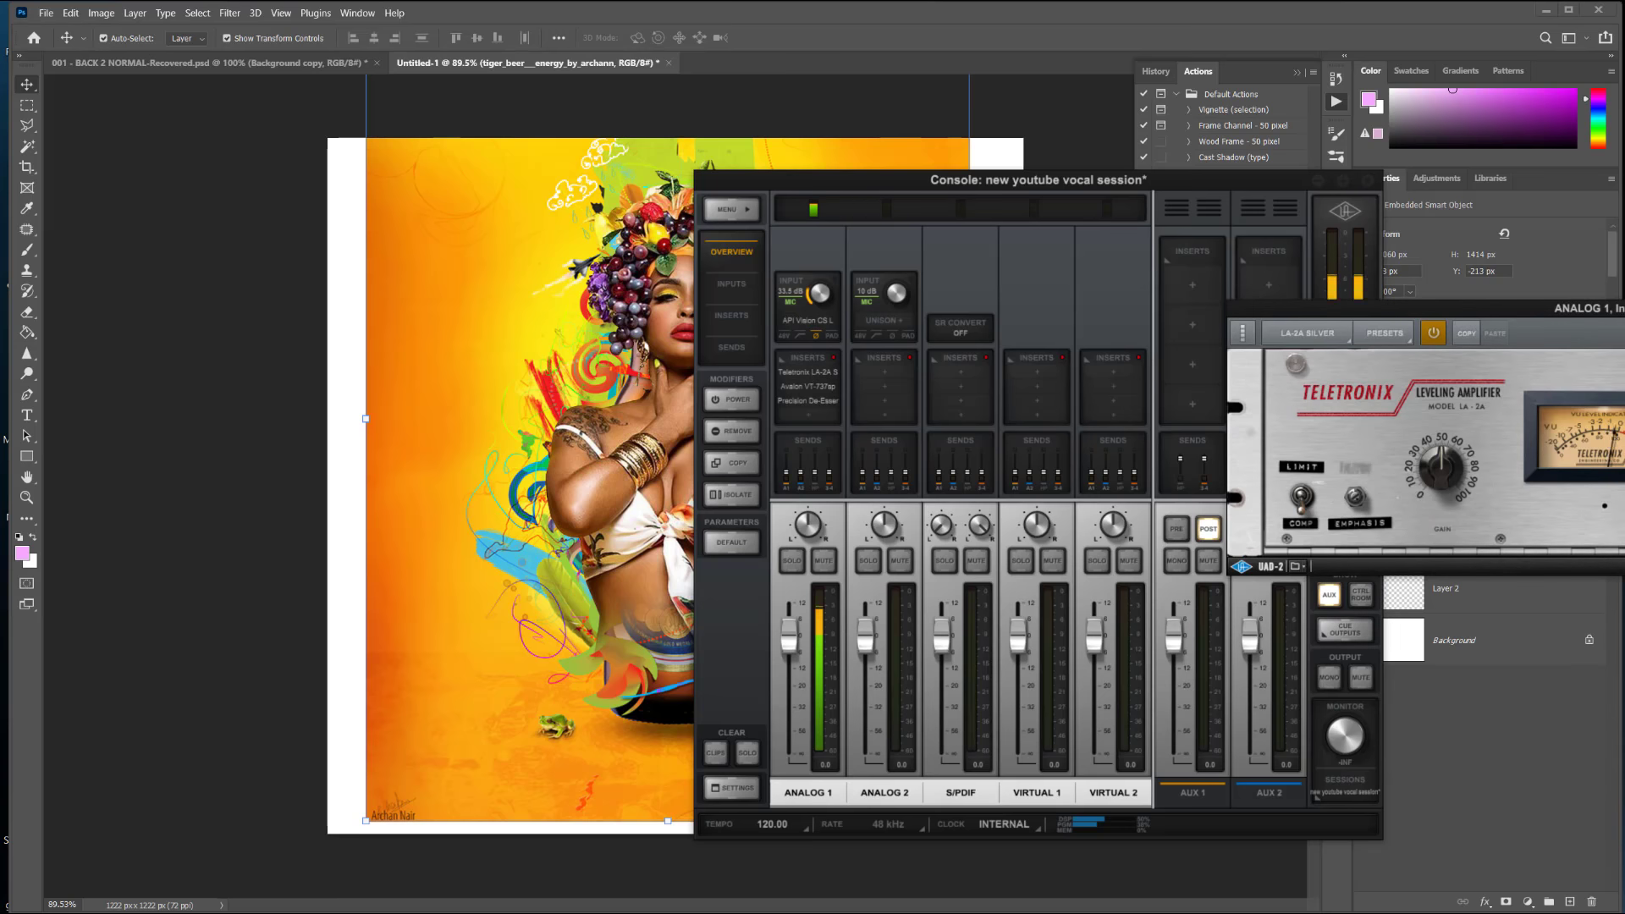
{"action": "left_click_drag", "start_coordinate": [1378, 566], "coordinate": [902, 552]}
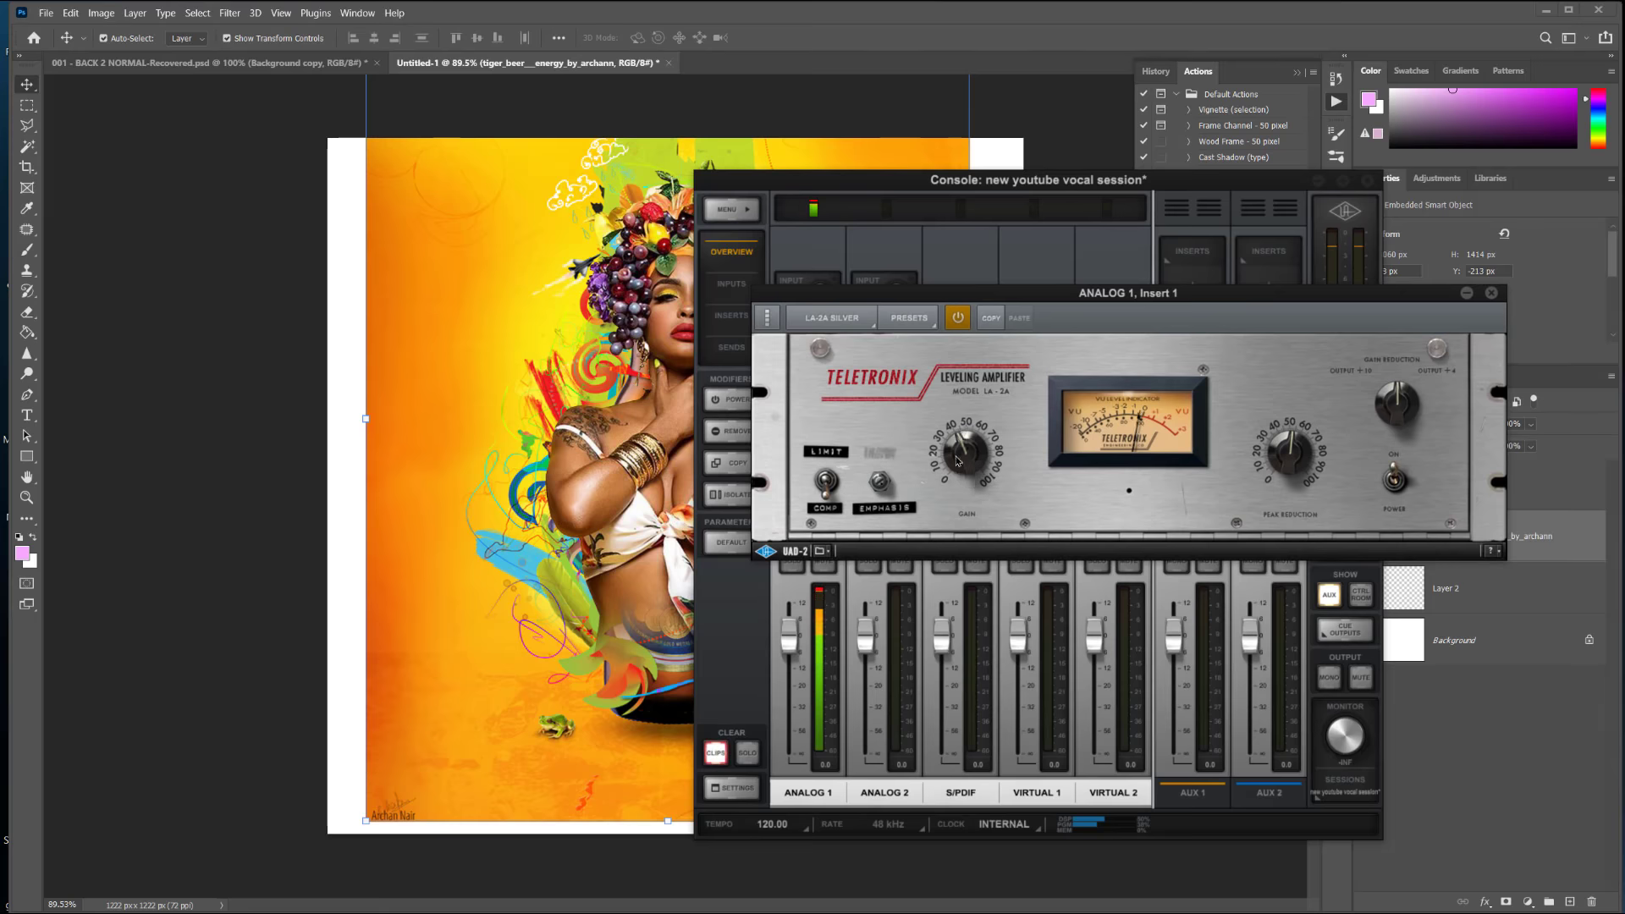
{"action": "left_click", "coordinate": [1492, 293]}
{"action": "mouse_move", "coordinate": [1143, 188]}
{"action": "left_mouse_down"}
{"action": "mouse_move", "coordinate": [1202, 251]}
{"action": "mouse_move", "coordinate": [1101, 204]}
{"action": "mouse_move", "coordinate": [1155, 213]}
{"action": "left_mouse_up"}
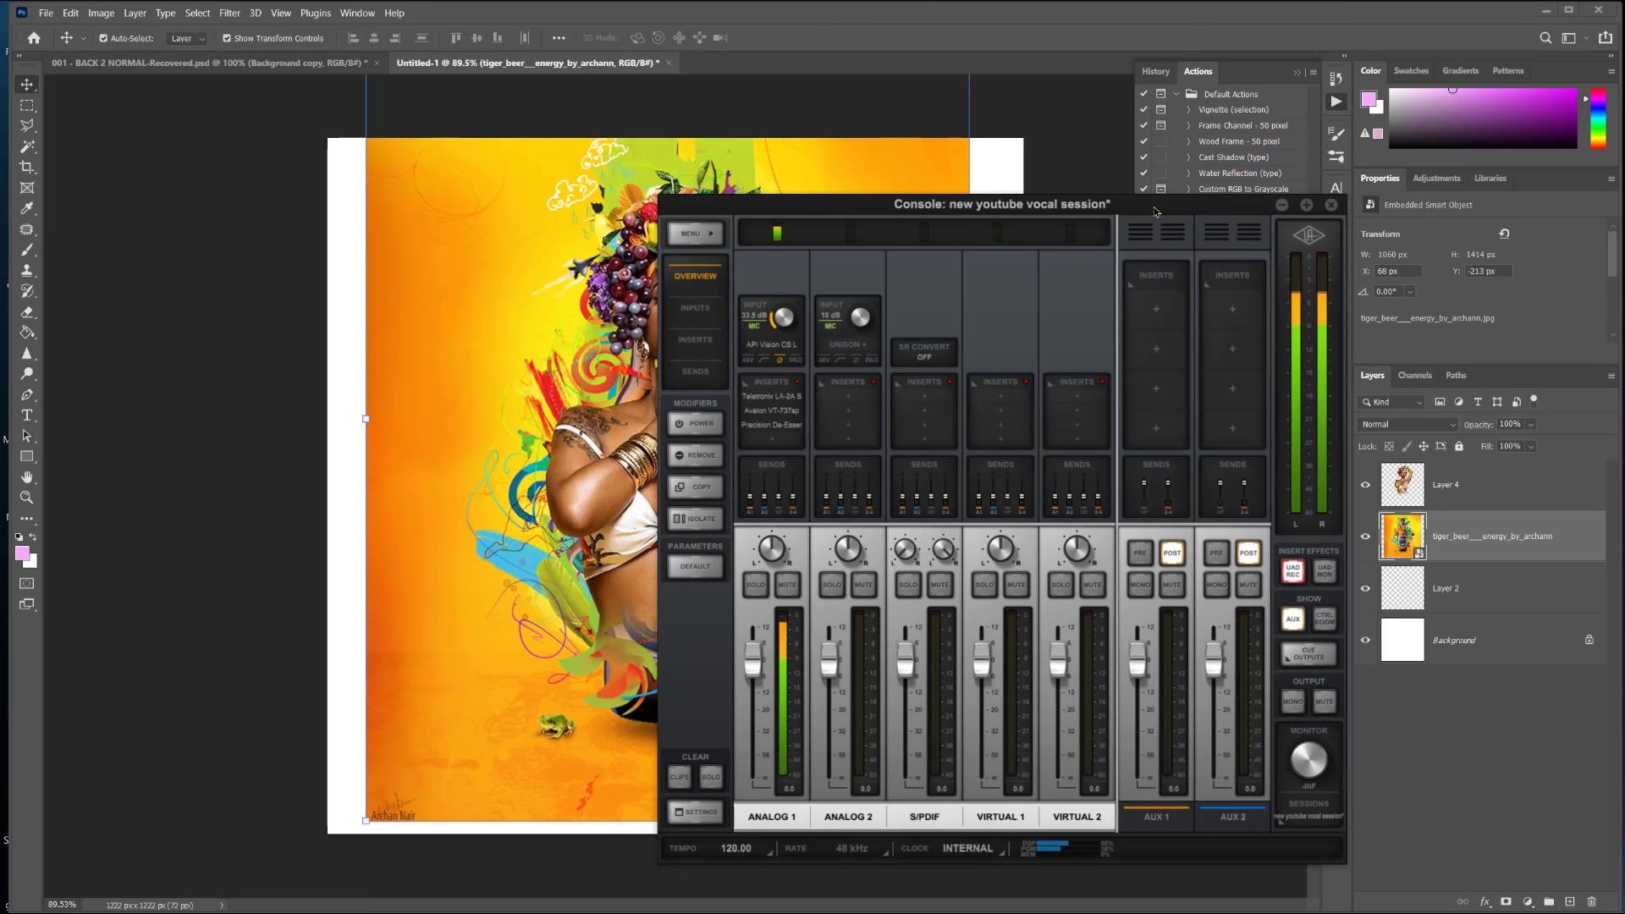
{"action": "left_click", "coordinate": [1333, 205]}
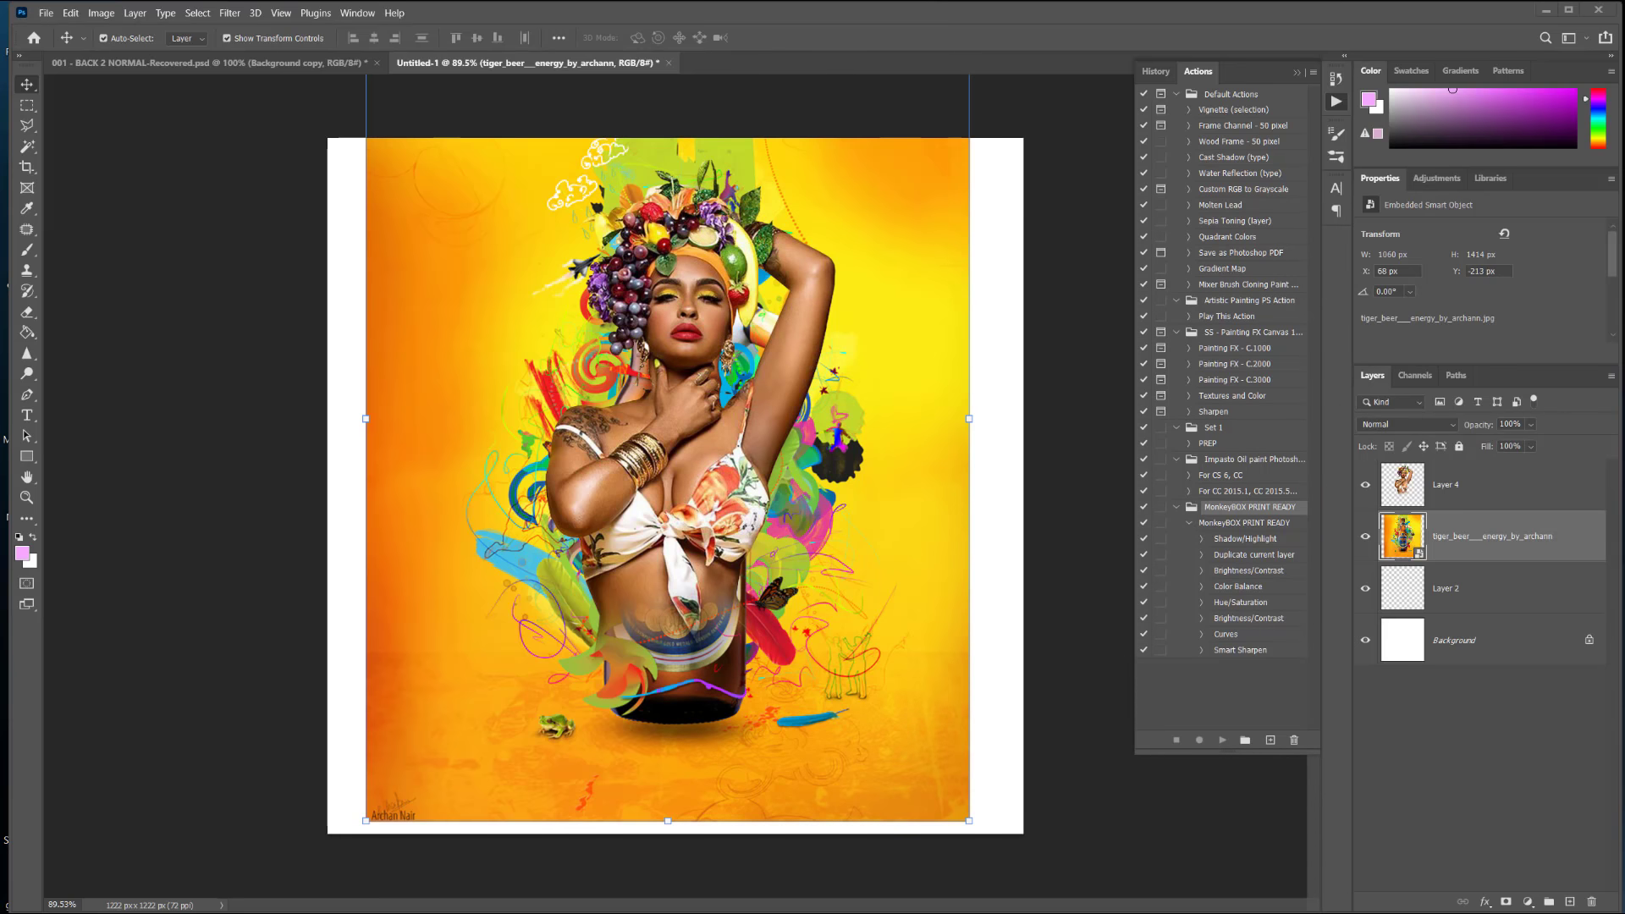
Step: Switch to the YouTube browser window, enlarge it and search for "king b kfm"
{"action": "left_click_drag", "start_coordinate": [1617, 212], "coordinate": [908, 36]}
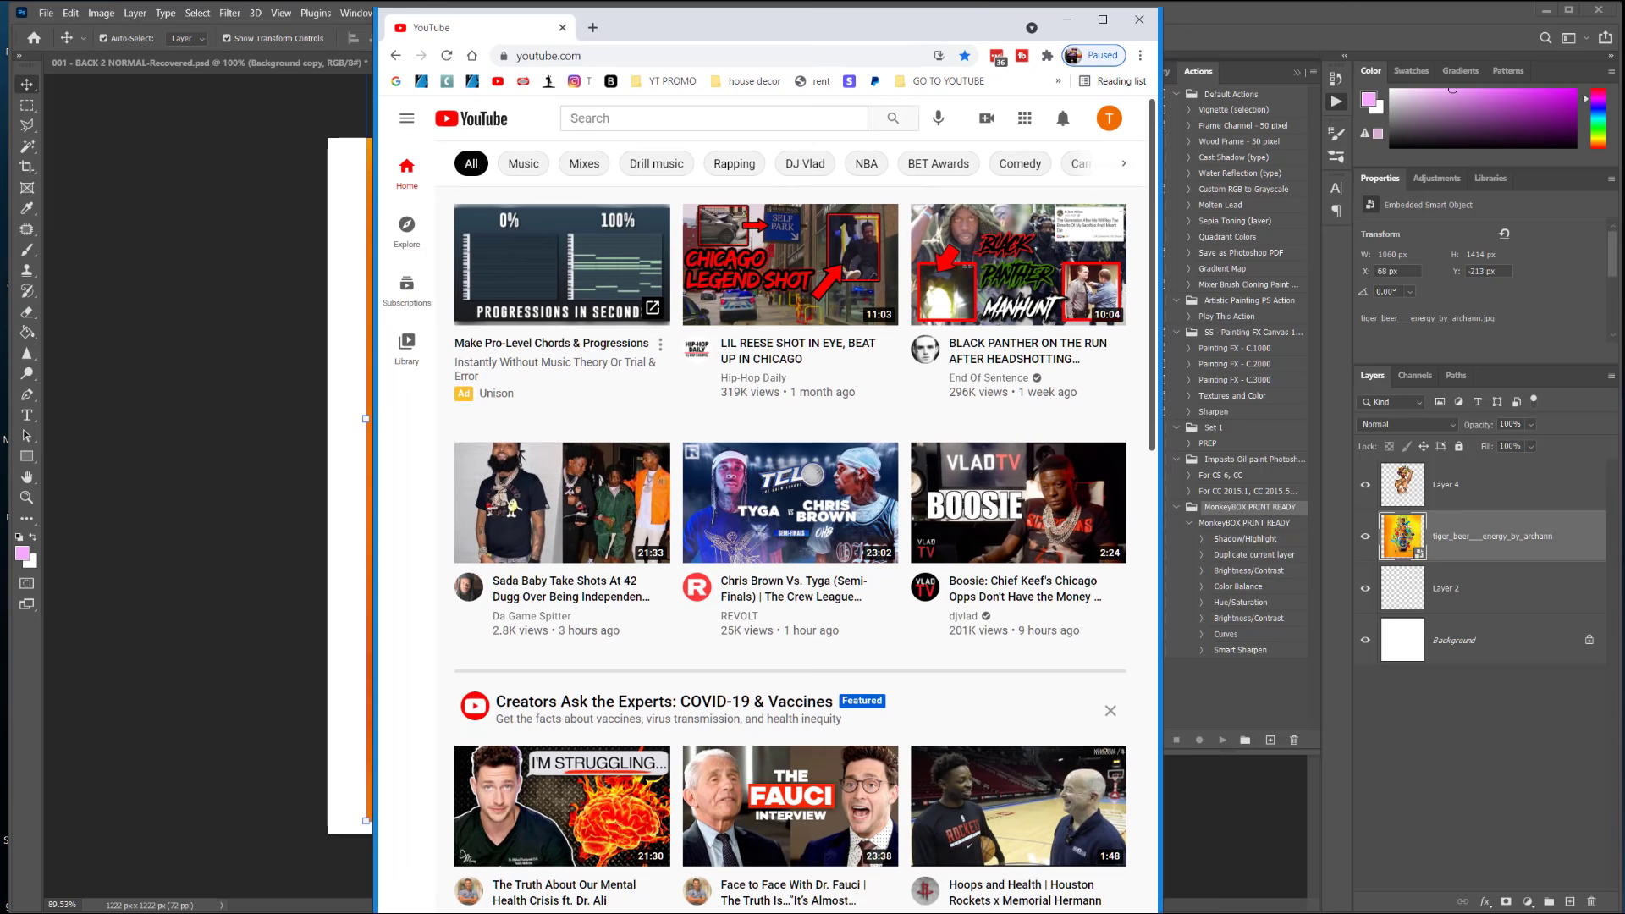
{"action": "left_click_drag", "start_coordinate": [1160, 911], "coordinate": [1251, 872]}
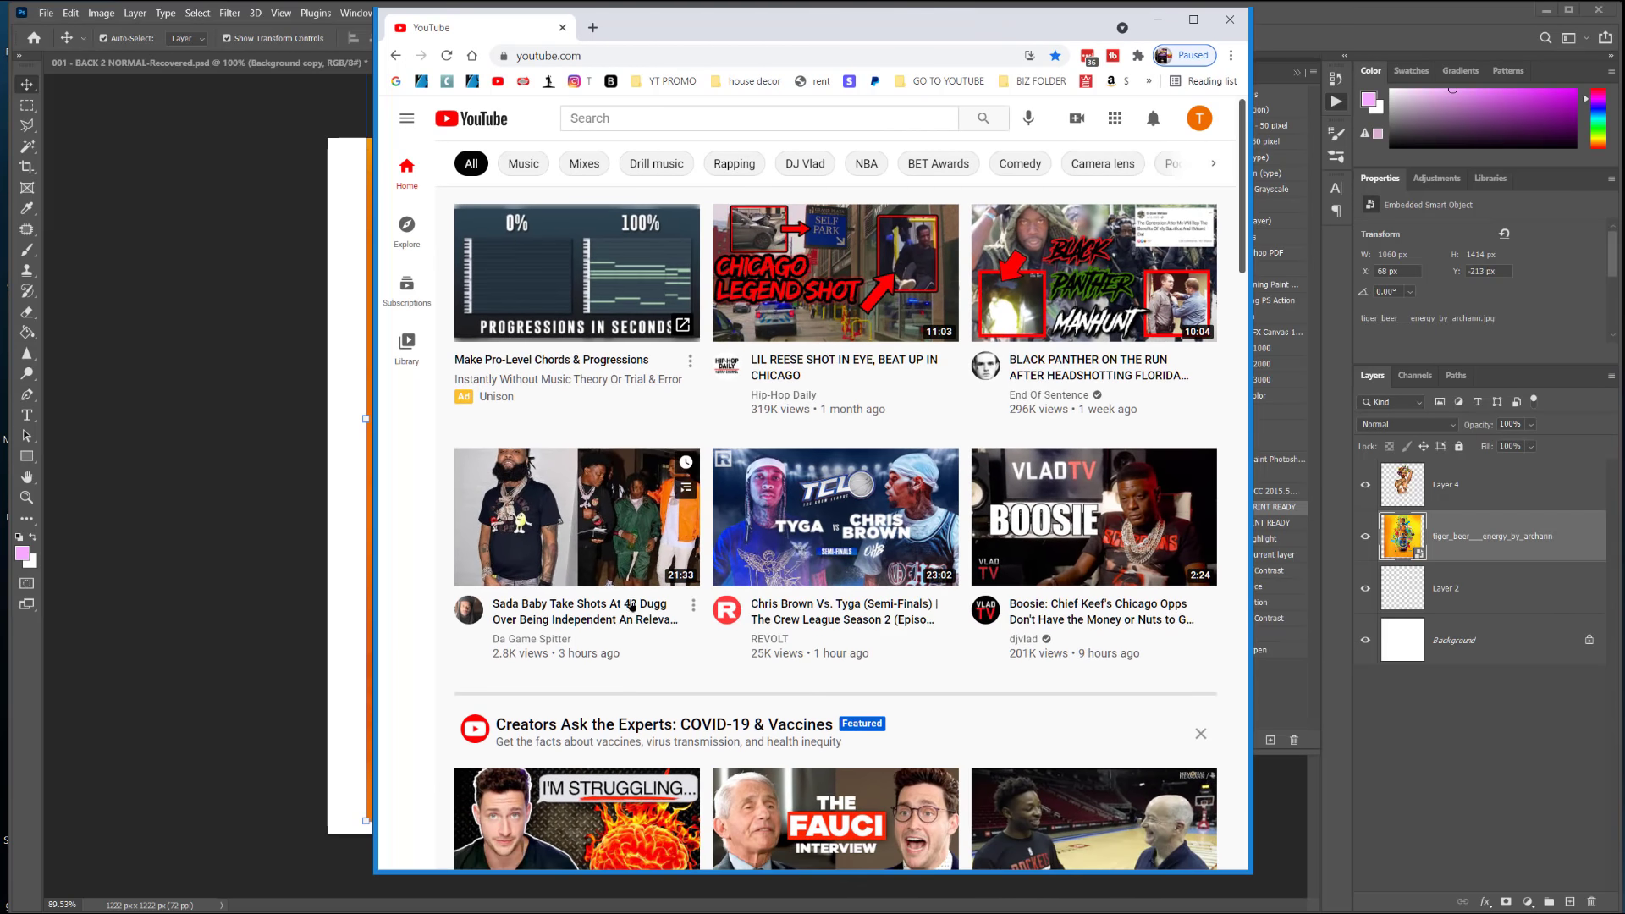
{"action": "mouse_move", "coordinate": [542, 615]}
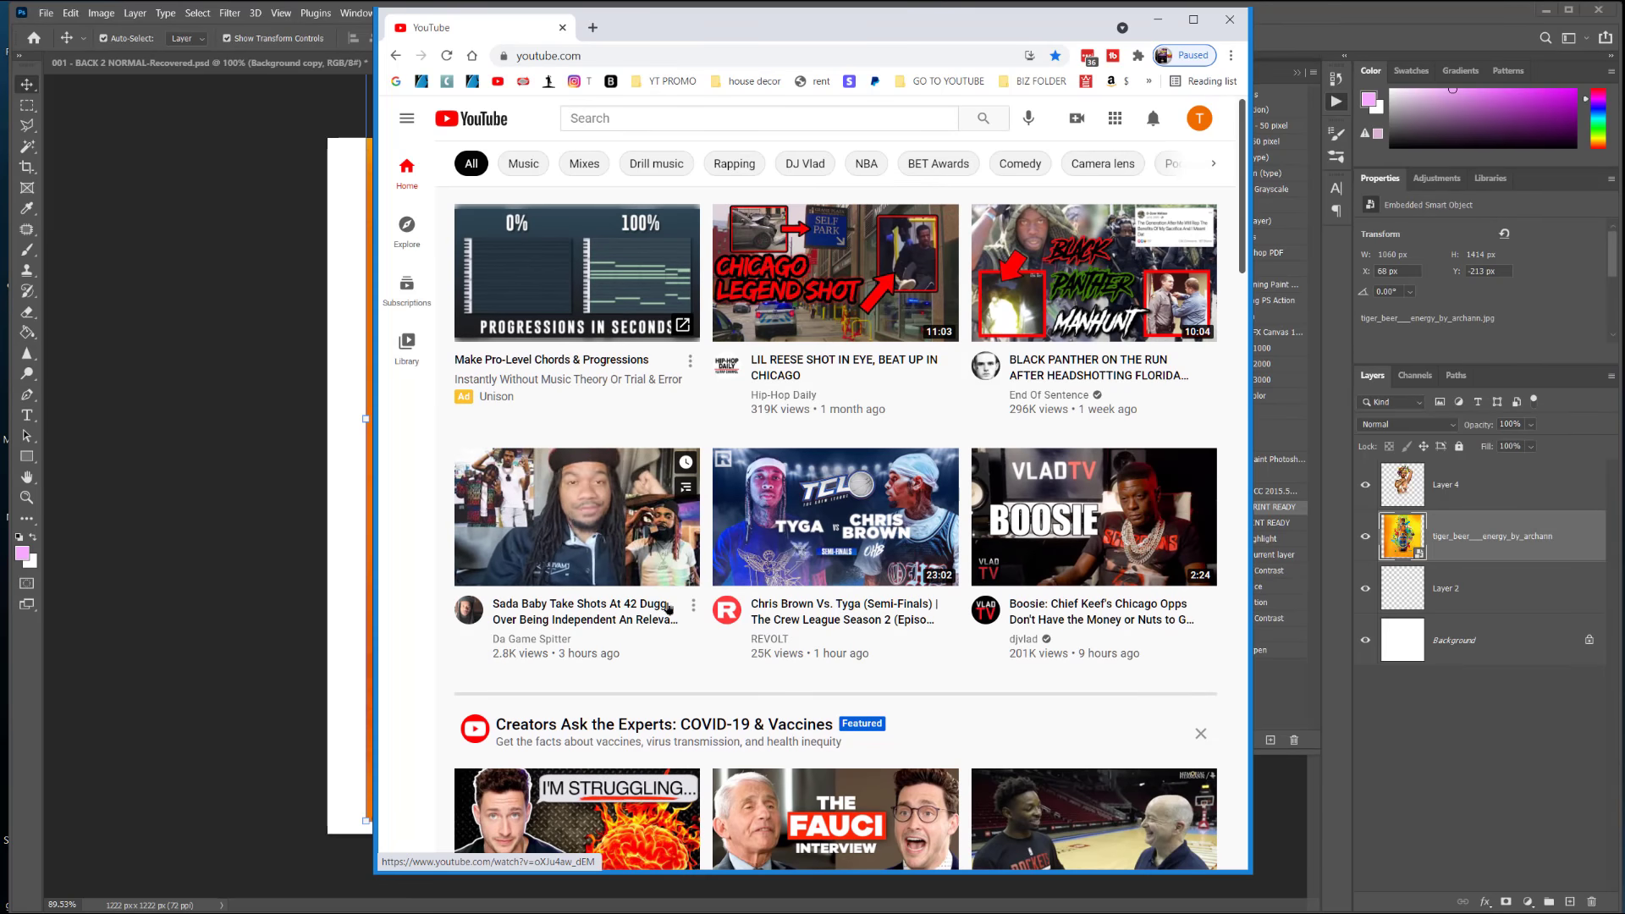
{"action": "mouse_move", "coordinate": [1042, 491]}
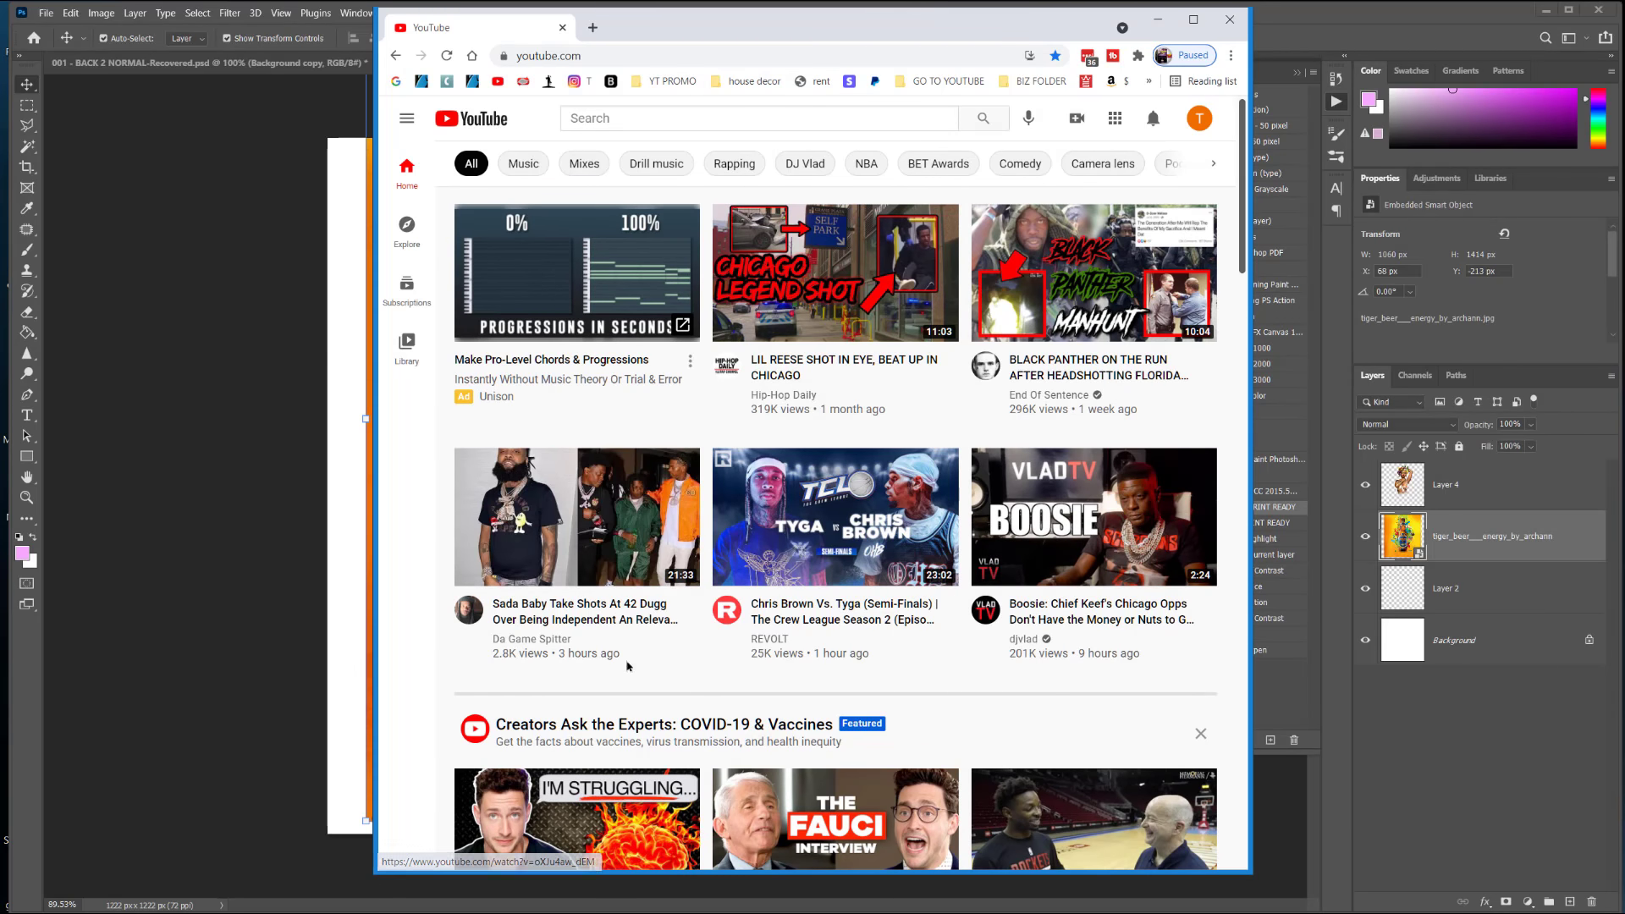
{"action": "mouse_move", "coordinate": [672, 305]}
{"action": "left_click", "coordinate": [701, 120]}
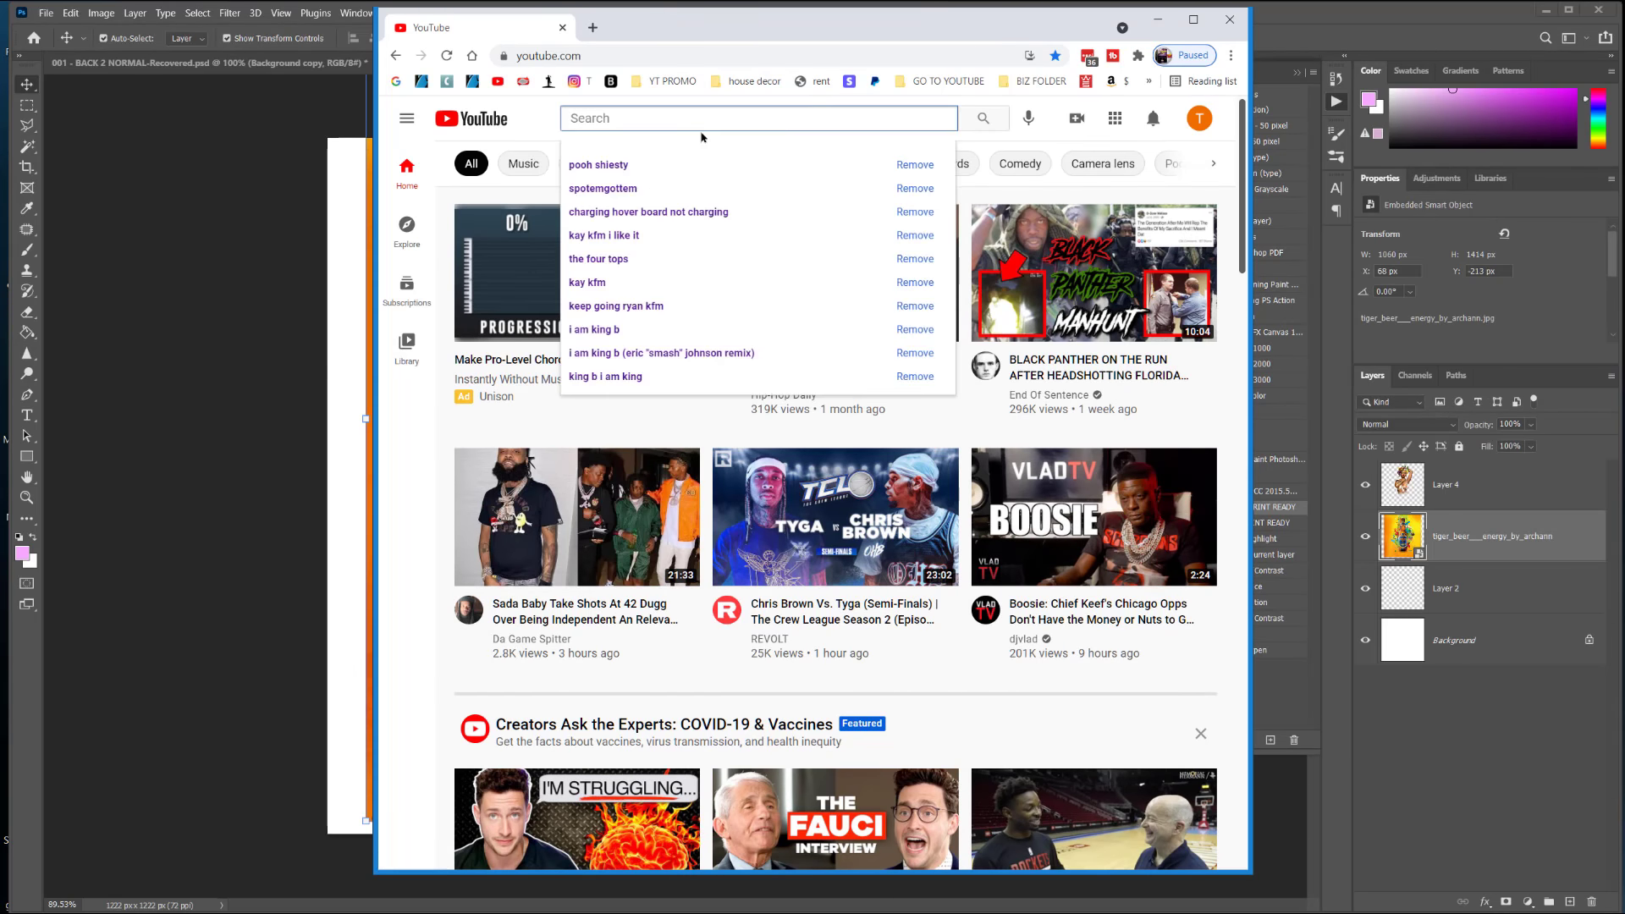
{"action": "type", "text": "king b "}
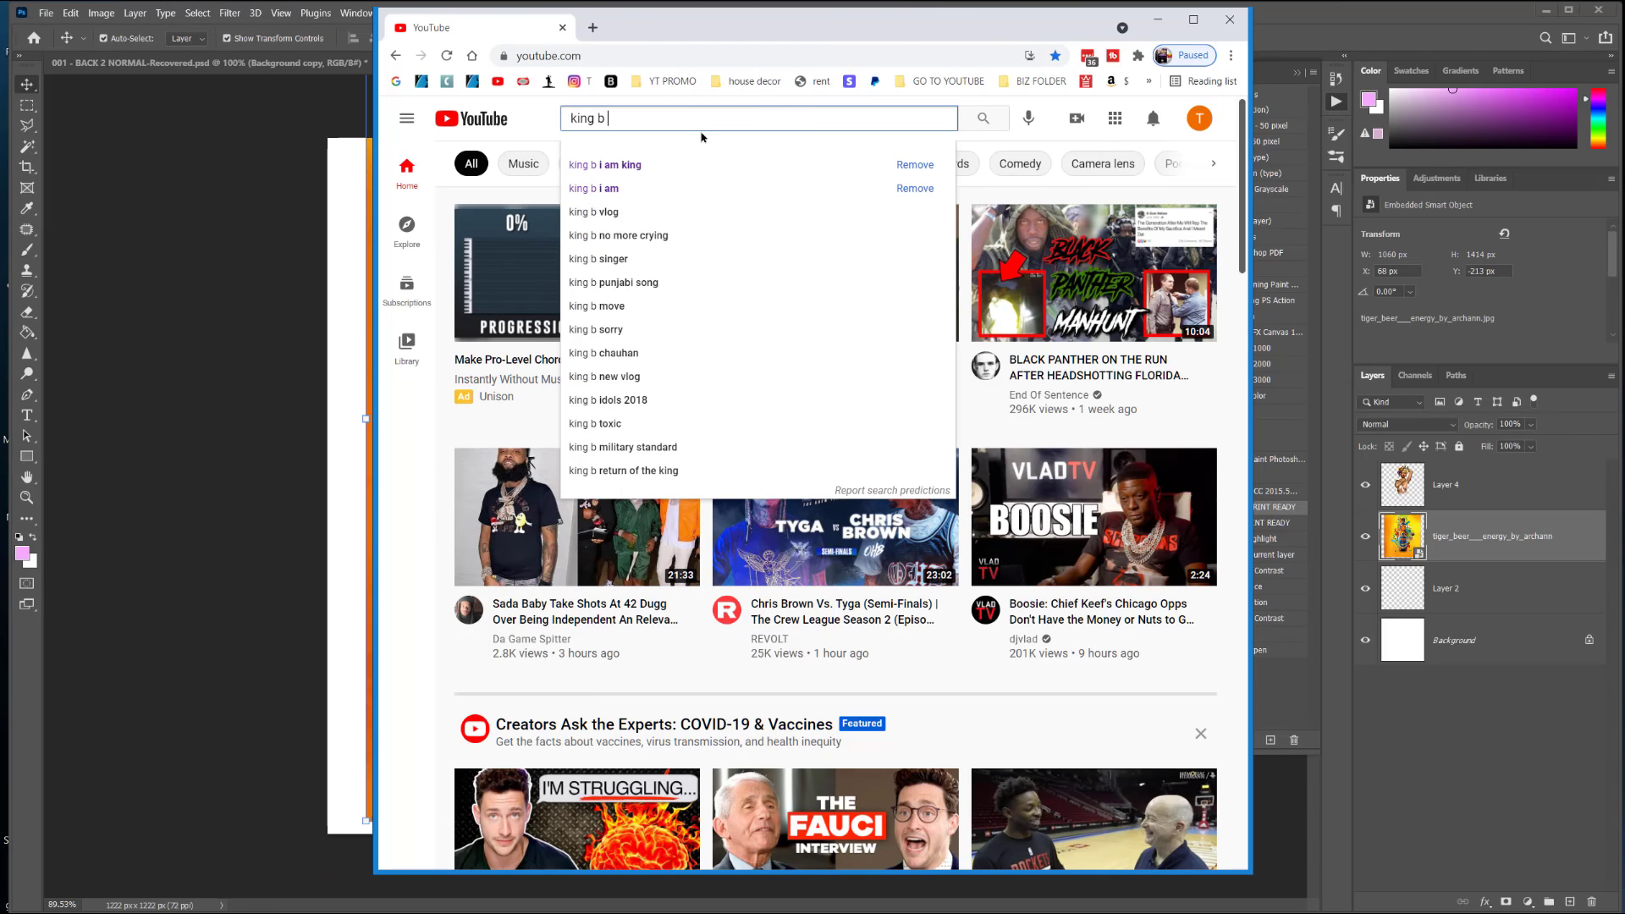
{"action": "type", "text": "kfm"}
{"action": "key", "text": "Return"}
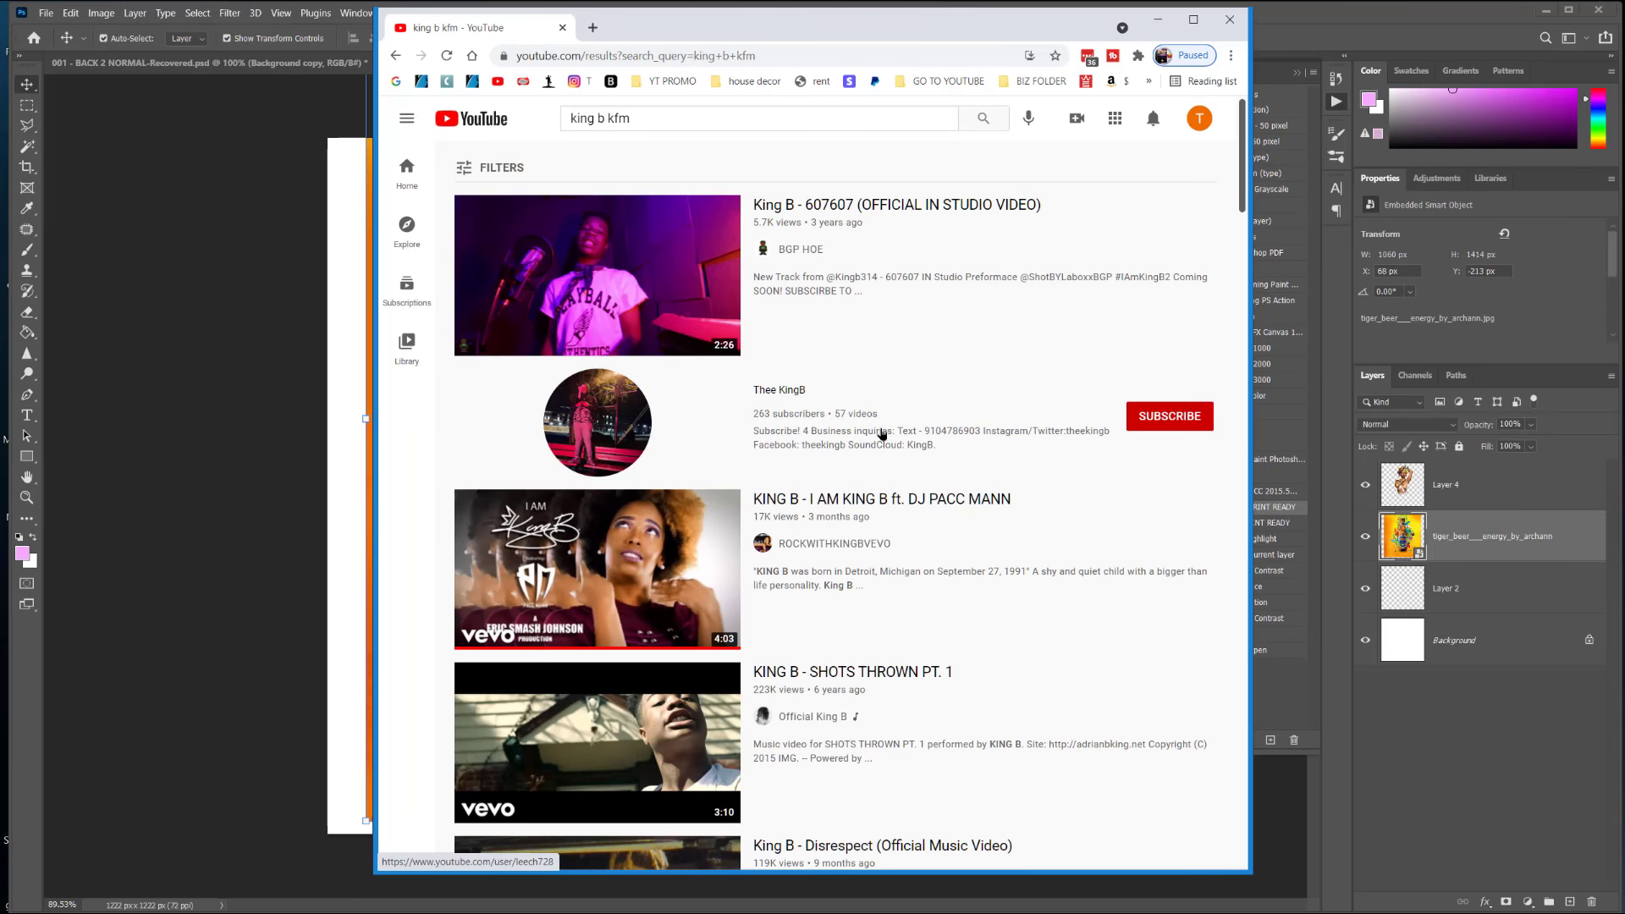
Step: Play part of the video "KING B - I AM KING B ft. DJ PACC MANN", pause it and move the browser out of the way
{"action": "left_click", "coordinate": [632, 571]}
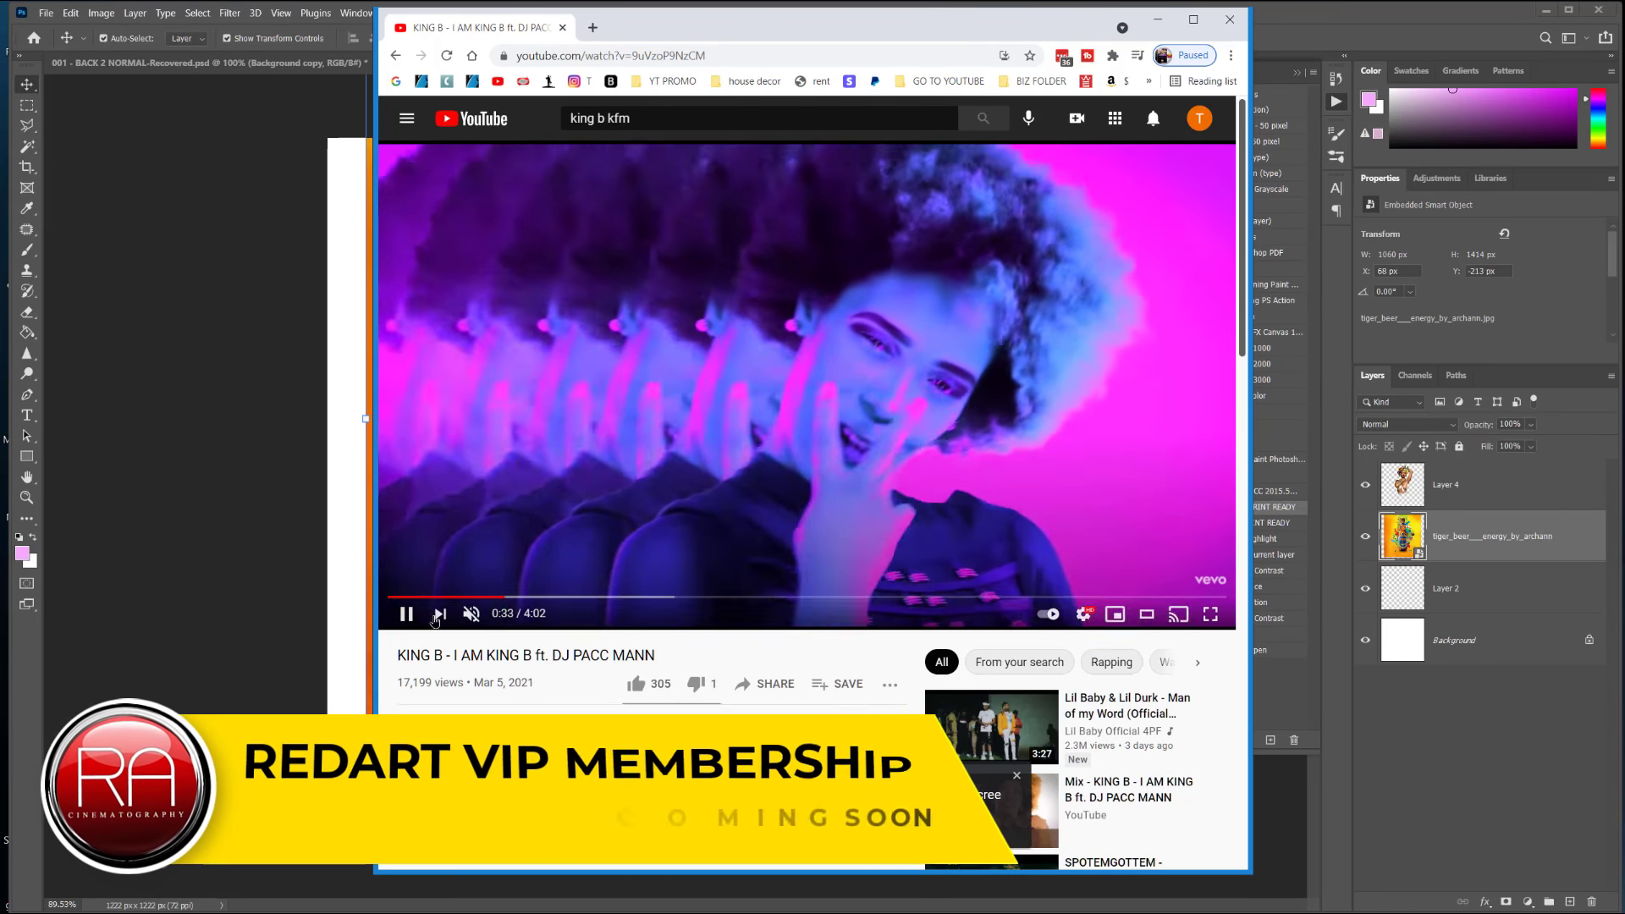
{"action": "left_click", "coordinate": [406, 616]}
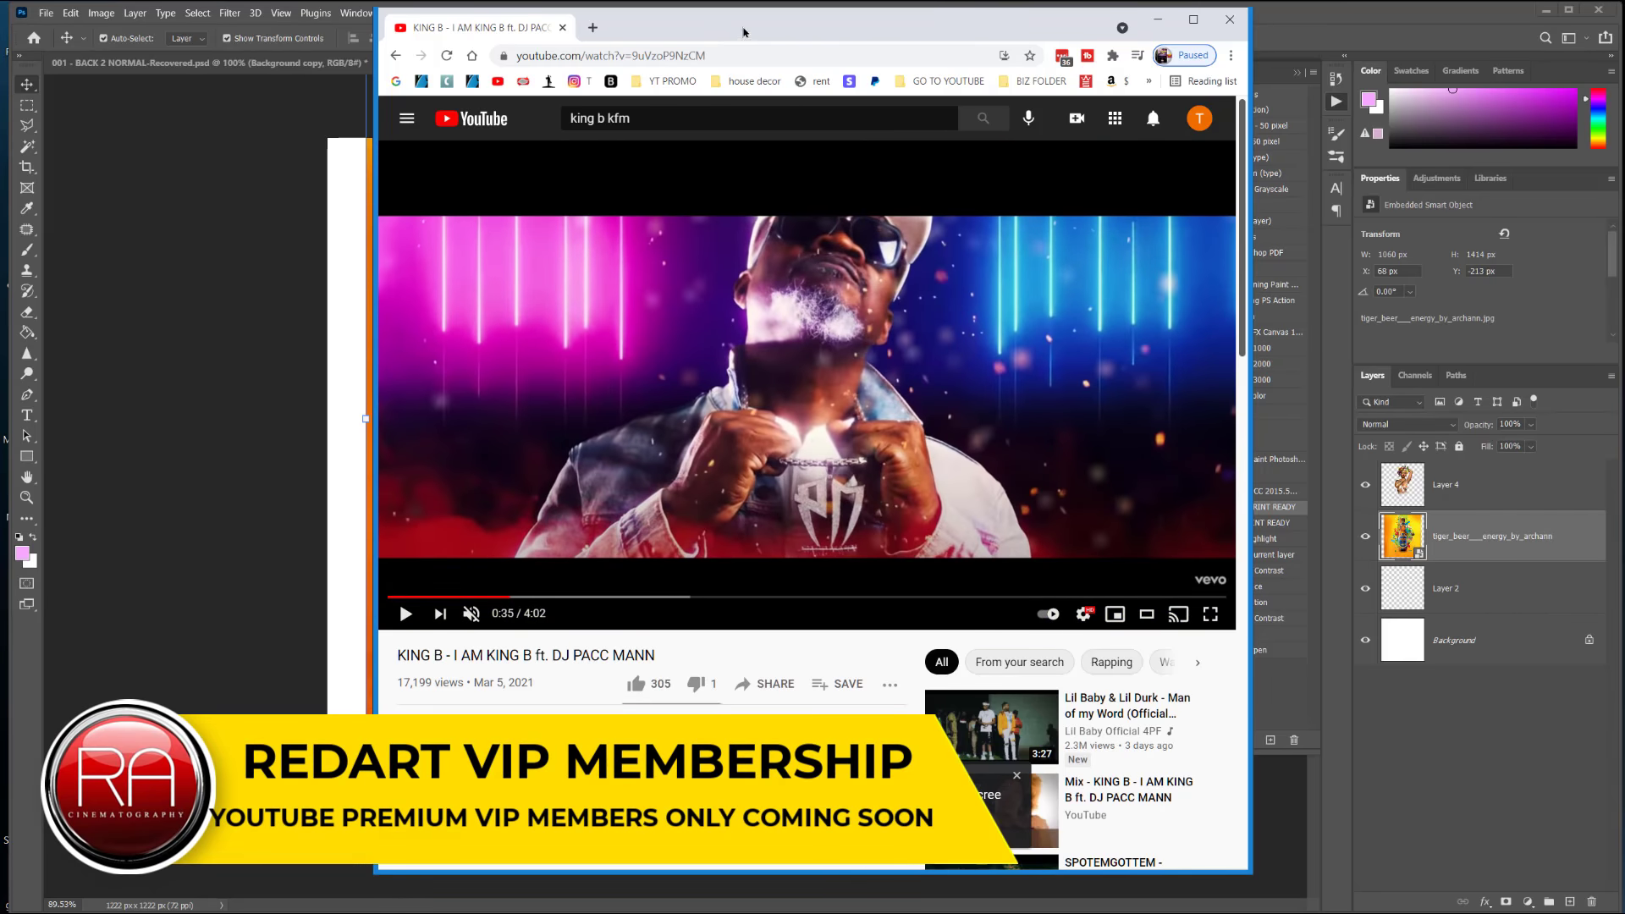
{"action": "left_click_drag", "start_coordinate": [743, 32], "coordinate": [1624, 54]}
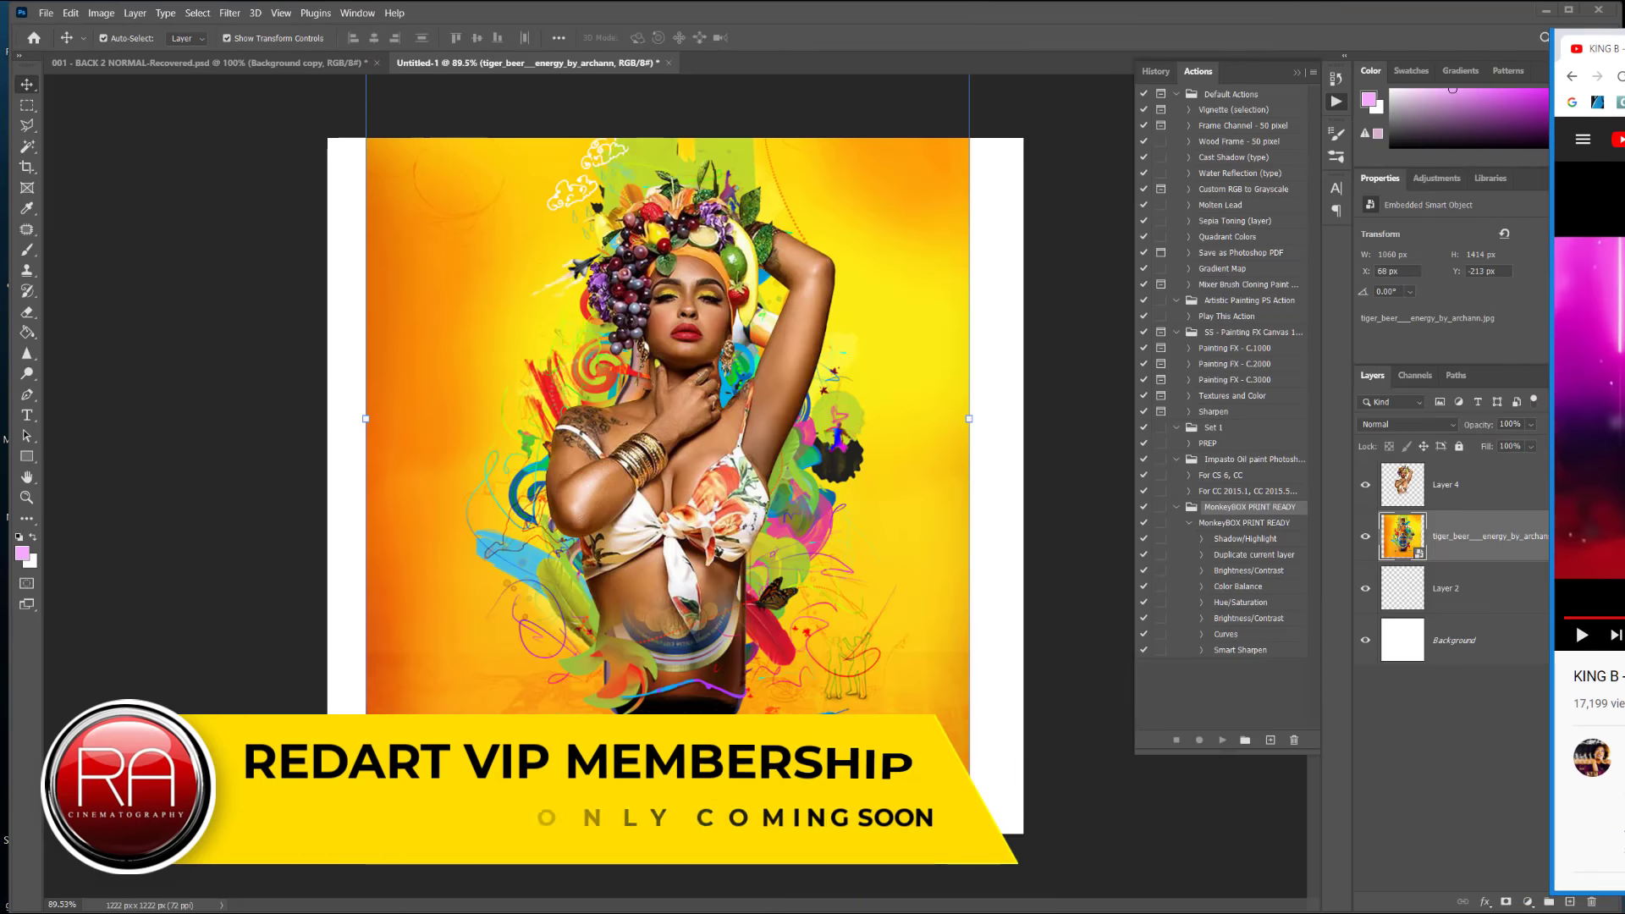
Step: Shift the Tiger beer image slightly to X 50 px, Y -202 px on the canvas
{"action": "left_click_drag", "start_coordinate": [904, 305], "coordinate": [861, 311]}
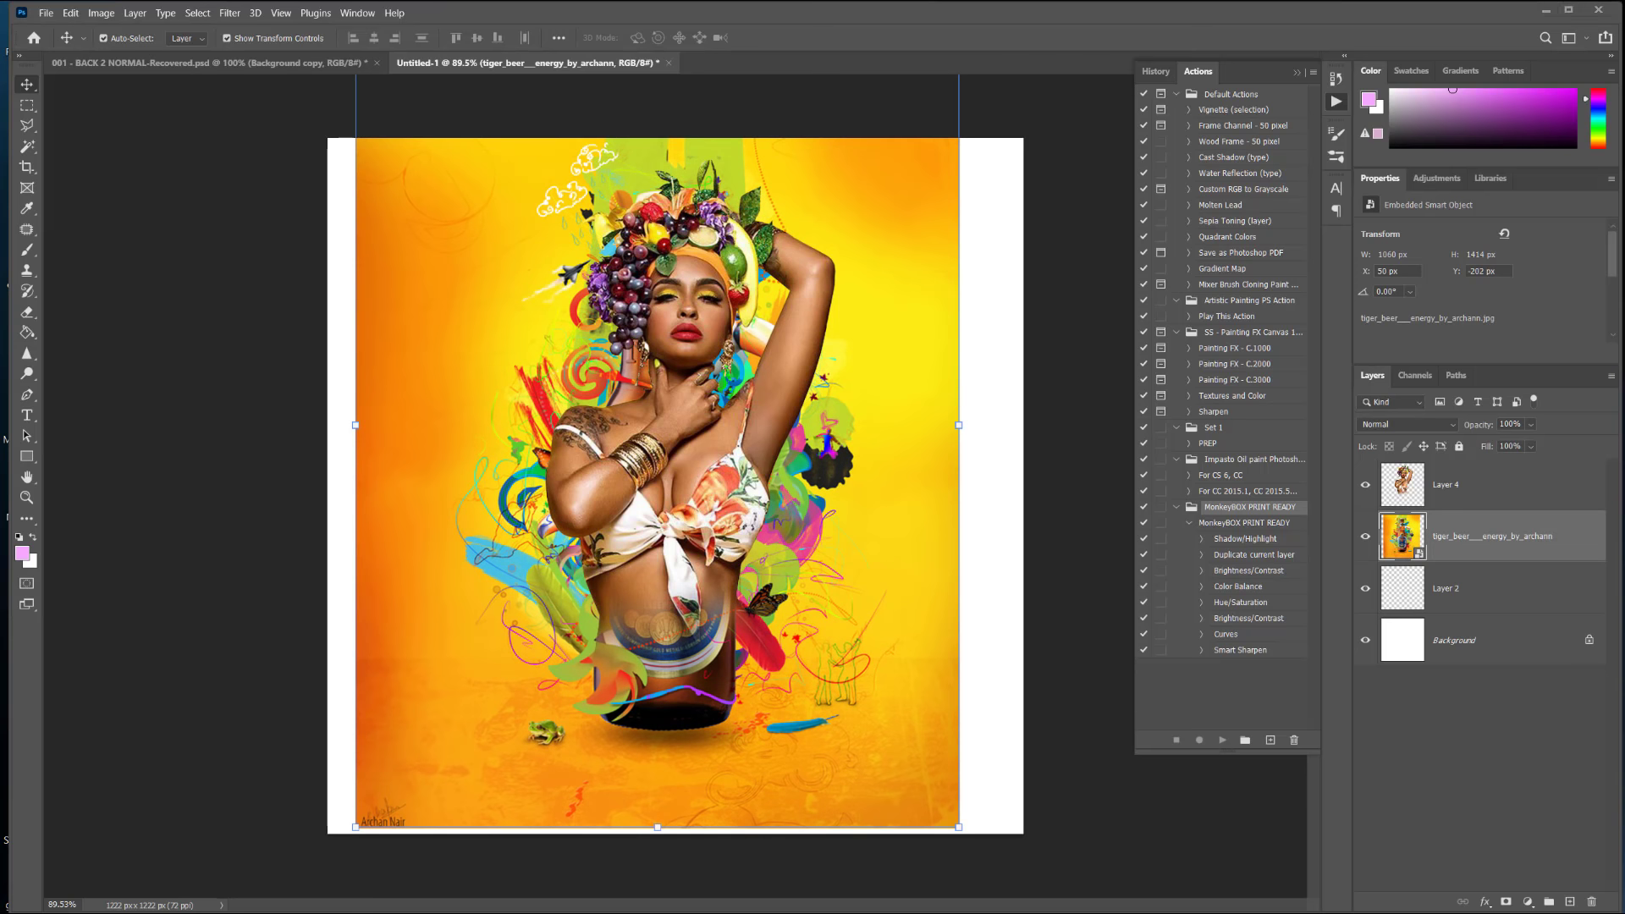
Step: Switch to the browser, search Google for "parrots" and request the image results
{"action": "left_click_drag", "start_coordinate": [1624, 163], "coordinate": [1232, 162]}
{"action": "left_click", "coordinate": [1235, 189]}
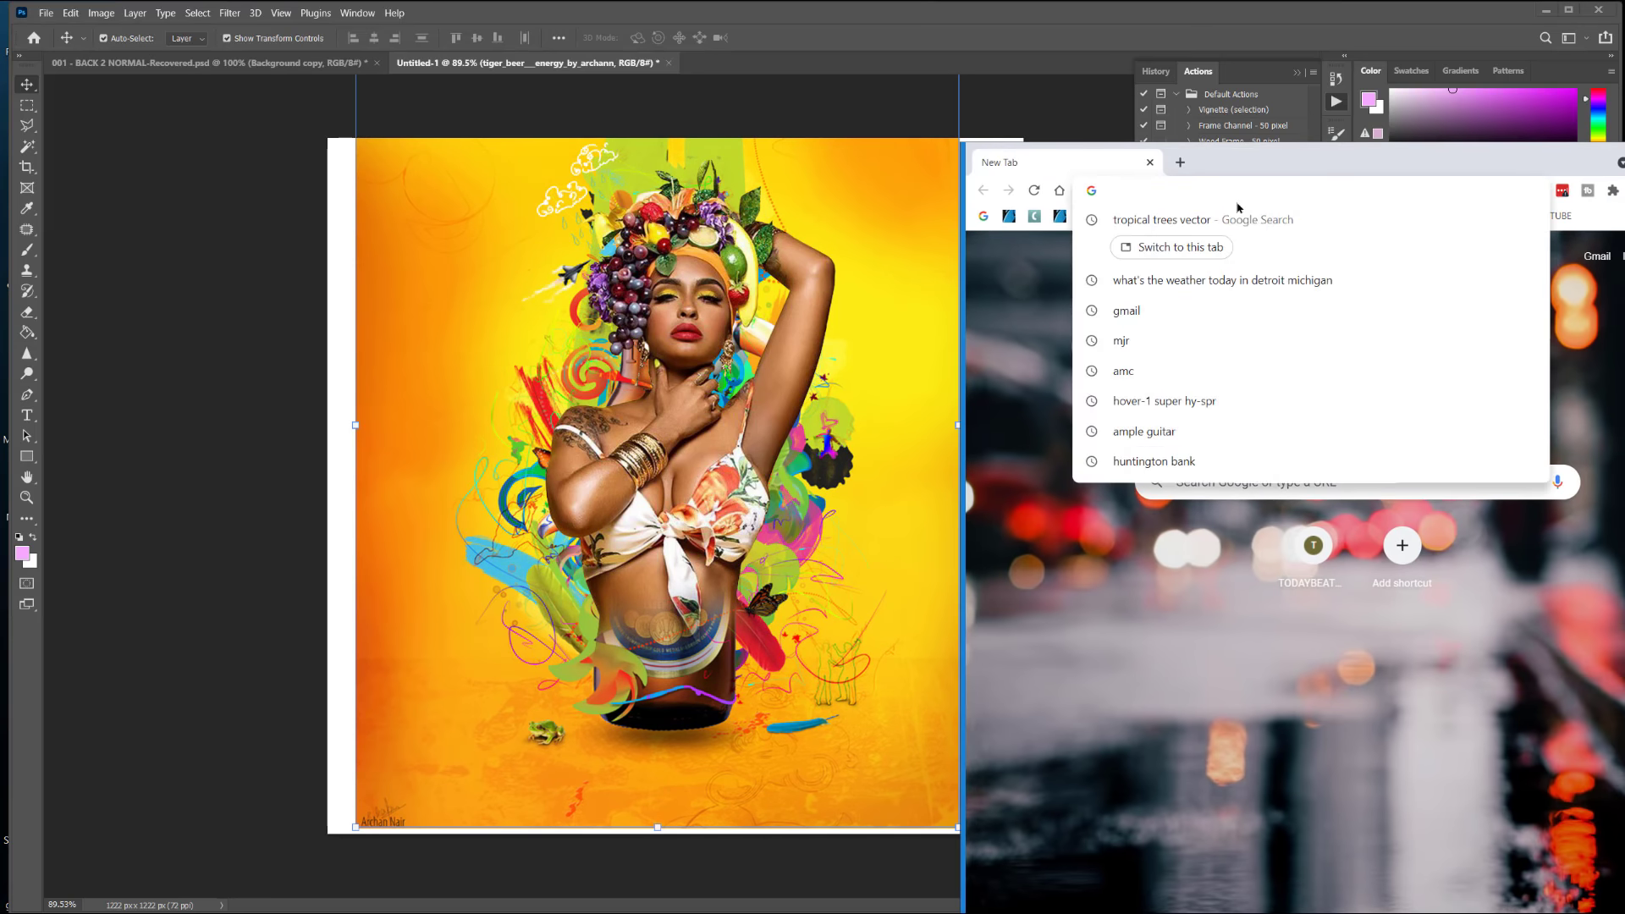
{"action": "type", "text": "parr"}
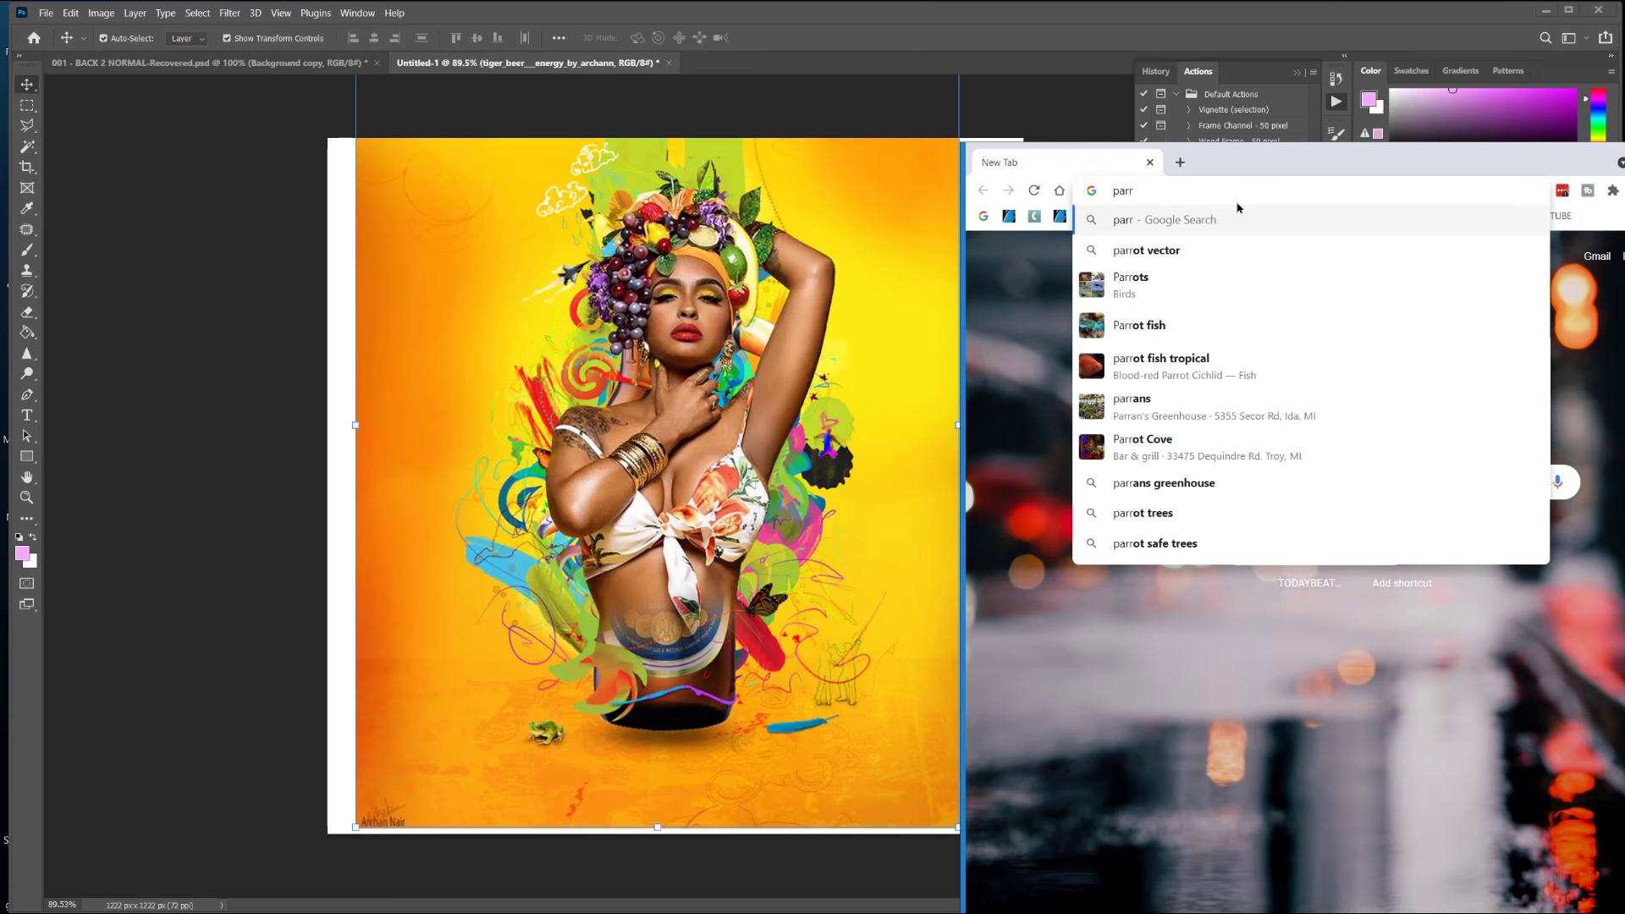
{"action": "type", "text": "ots"}
{"action": "key", "text": "Return"}
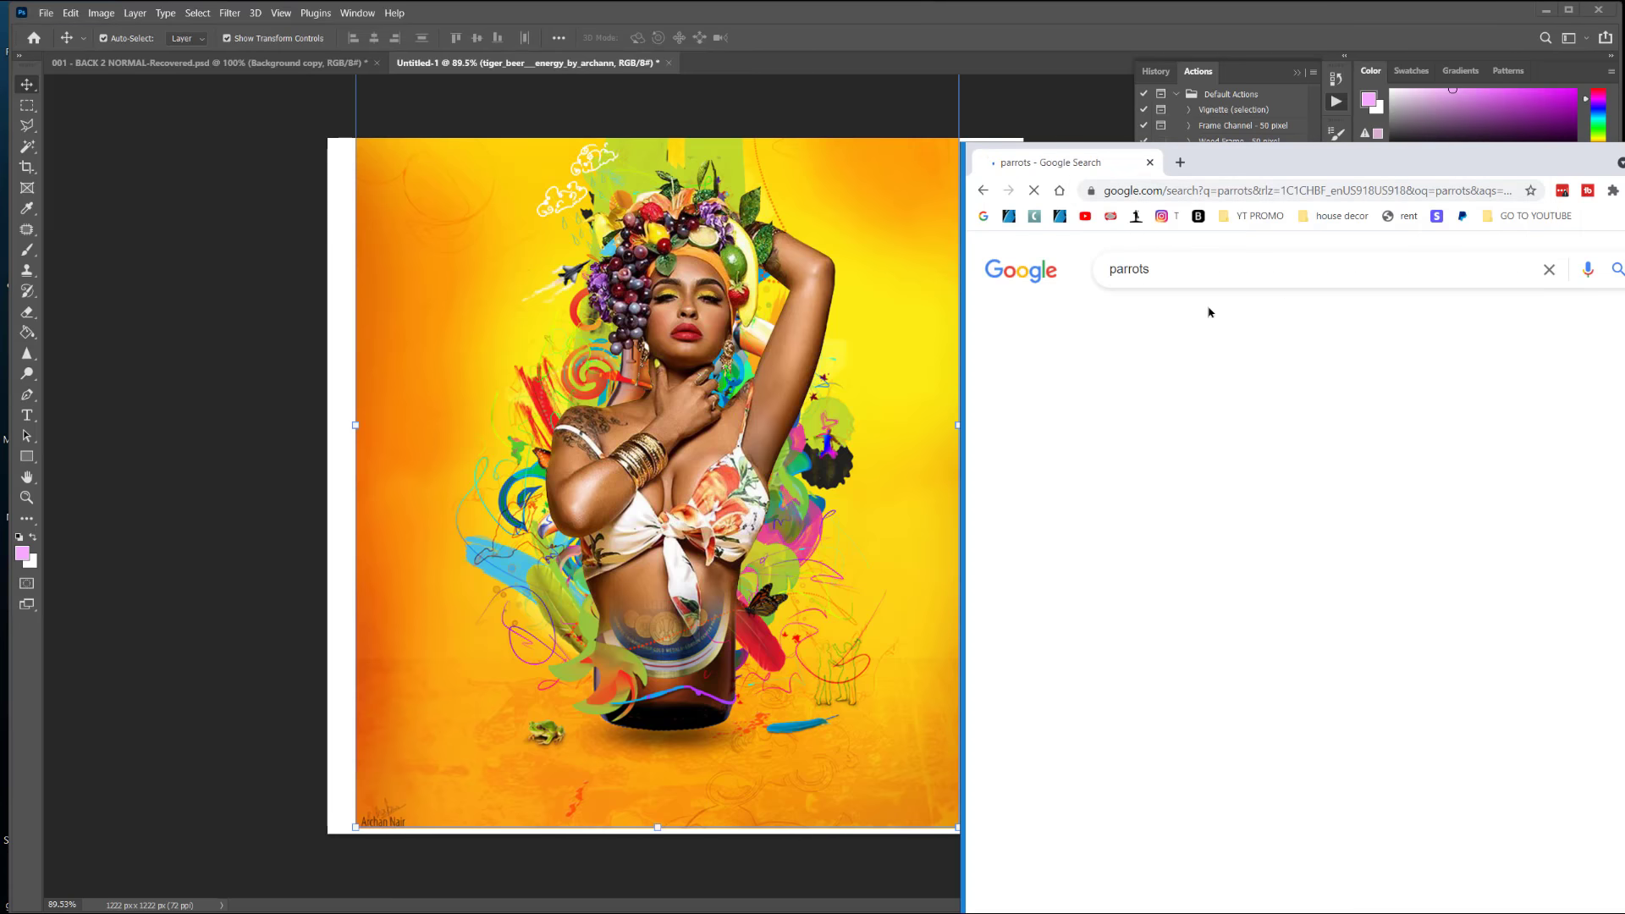
{"action": "left_click", "coordinate": [1185, 319]}
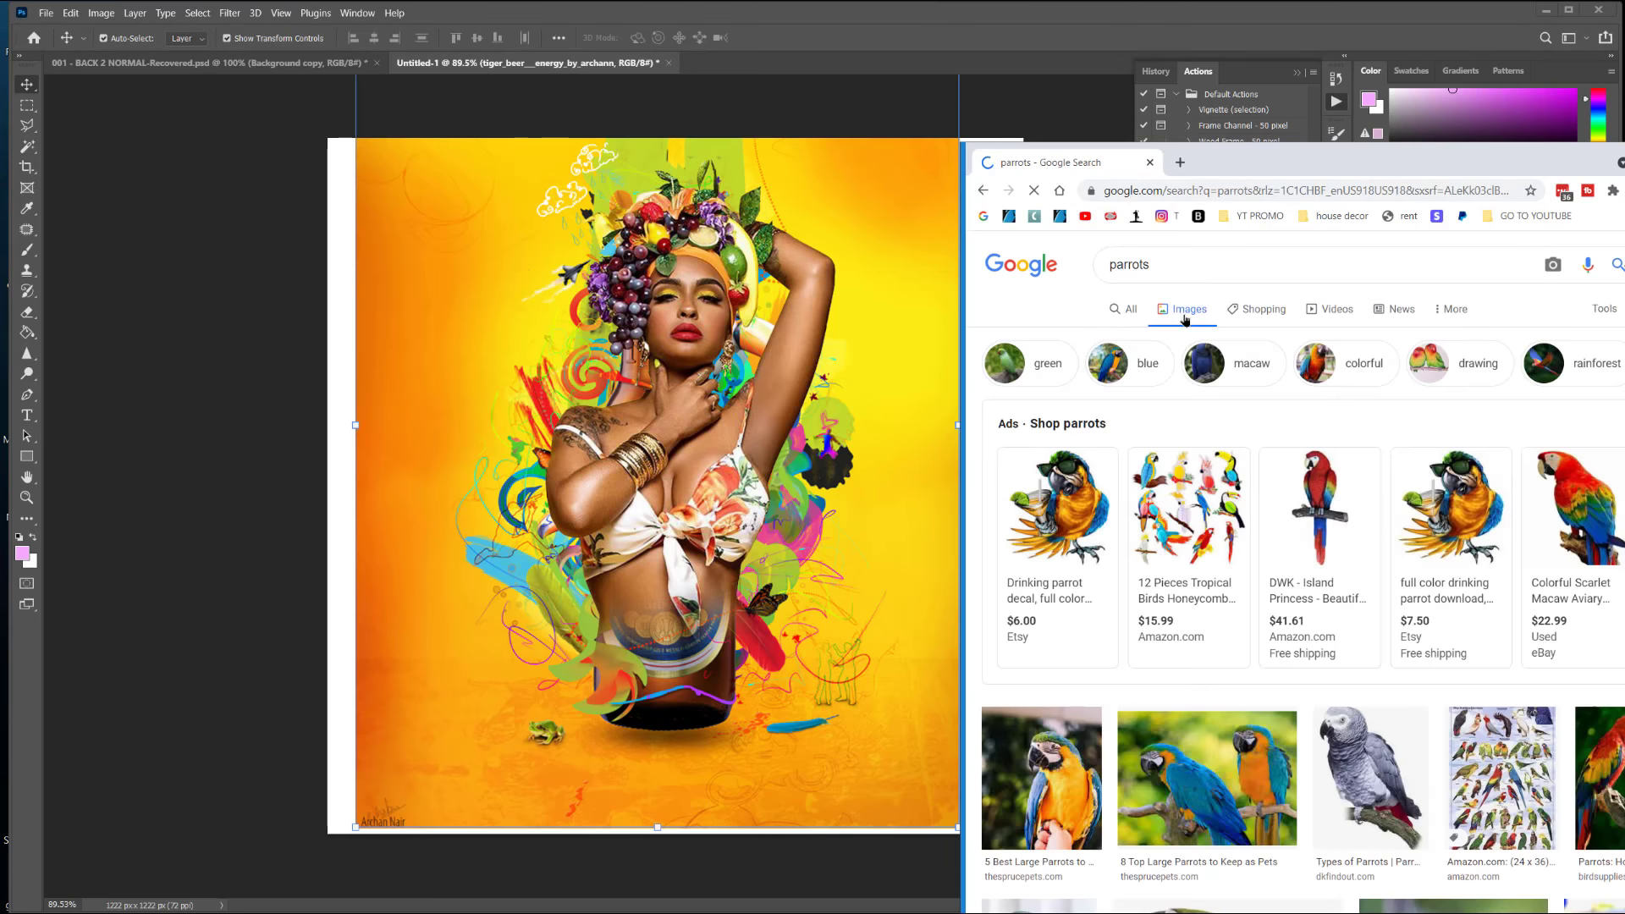
Step: Open the Colorful Scarlet Macaw listing from the parrot results and copy its product image
{"action": "left_click", "coordinate": [1593, 500]}
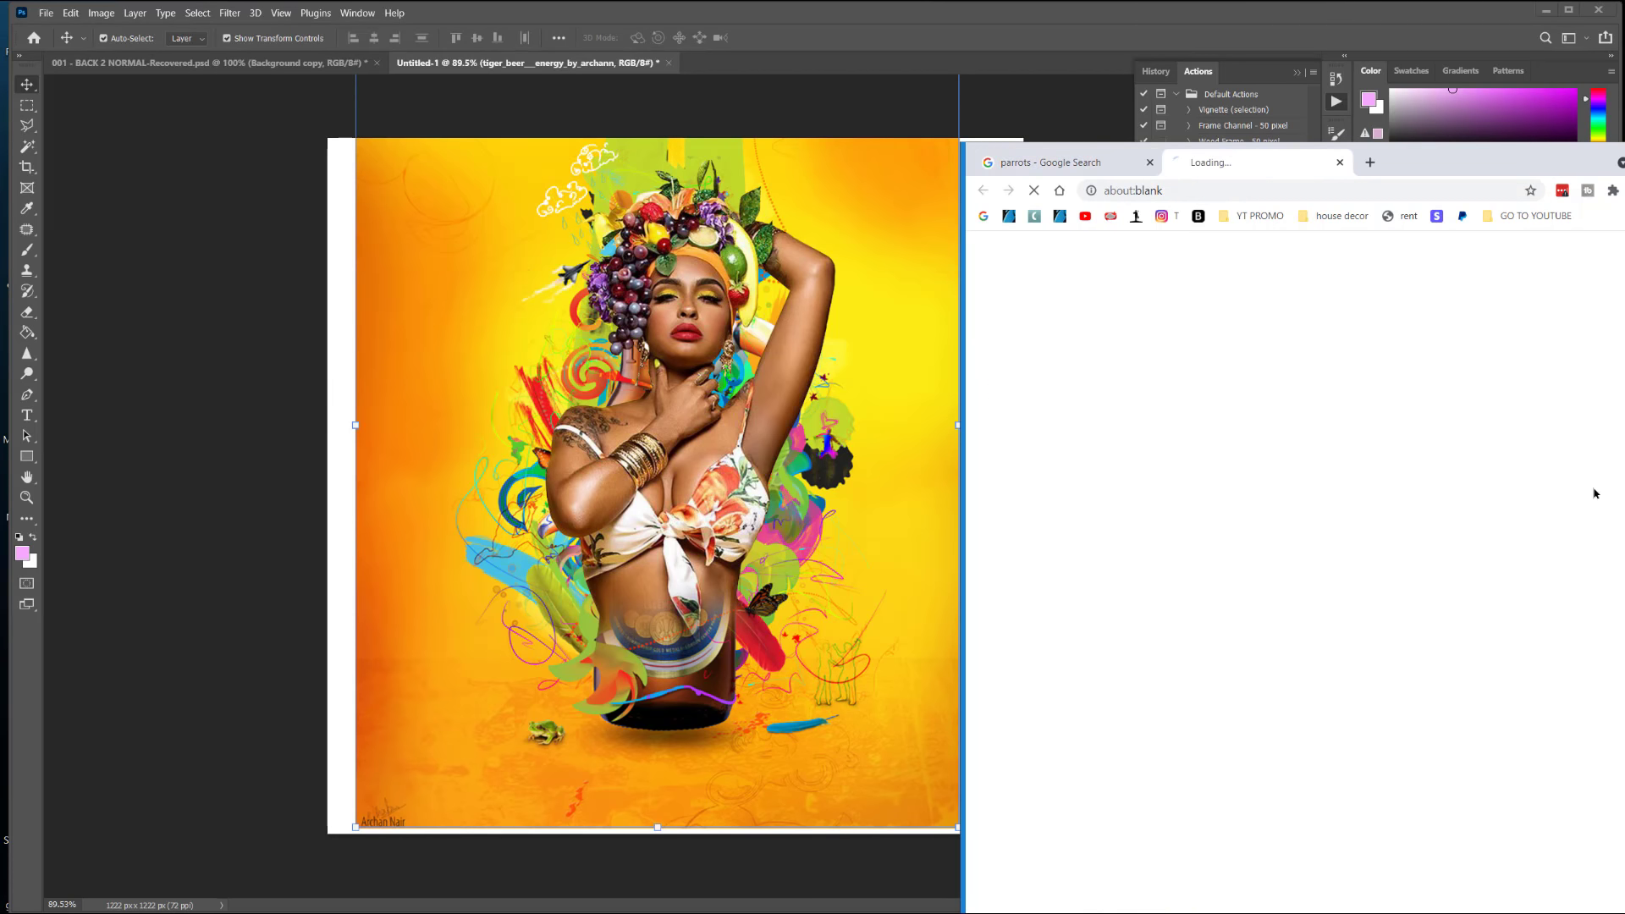
{"action": "right_click", "coordinate": [1189, 701]}
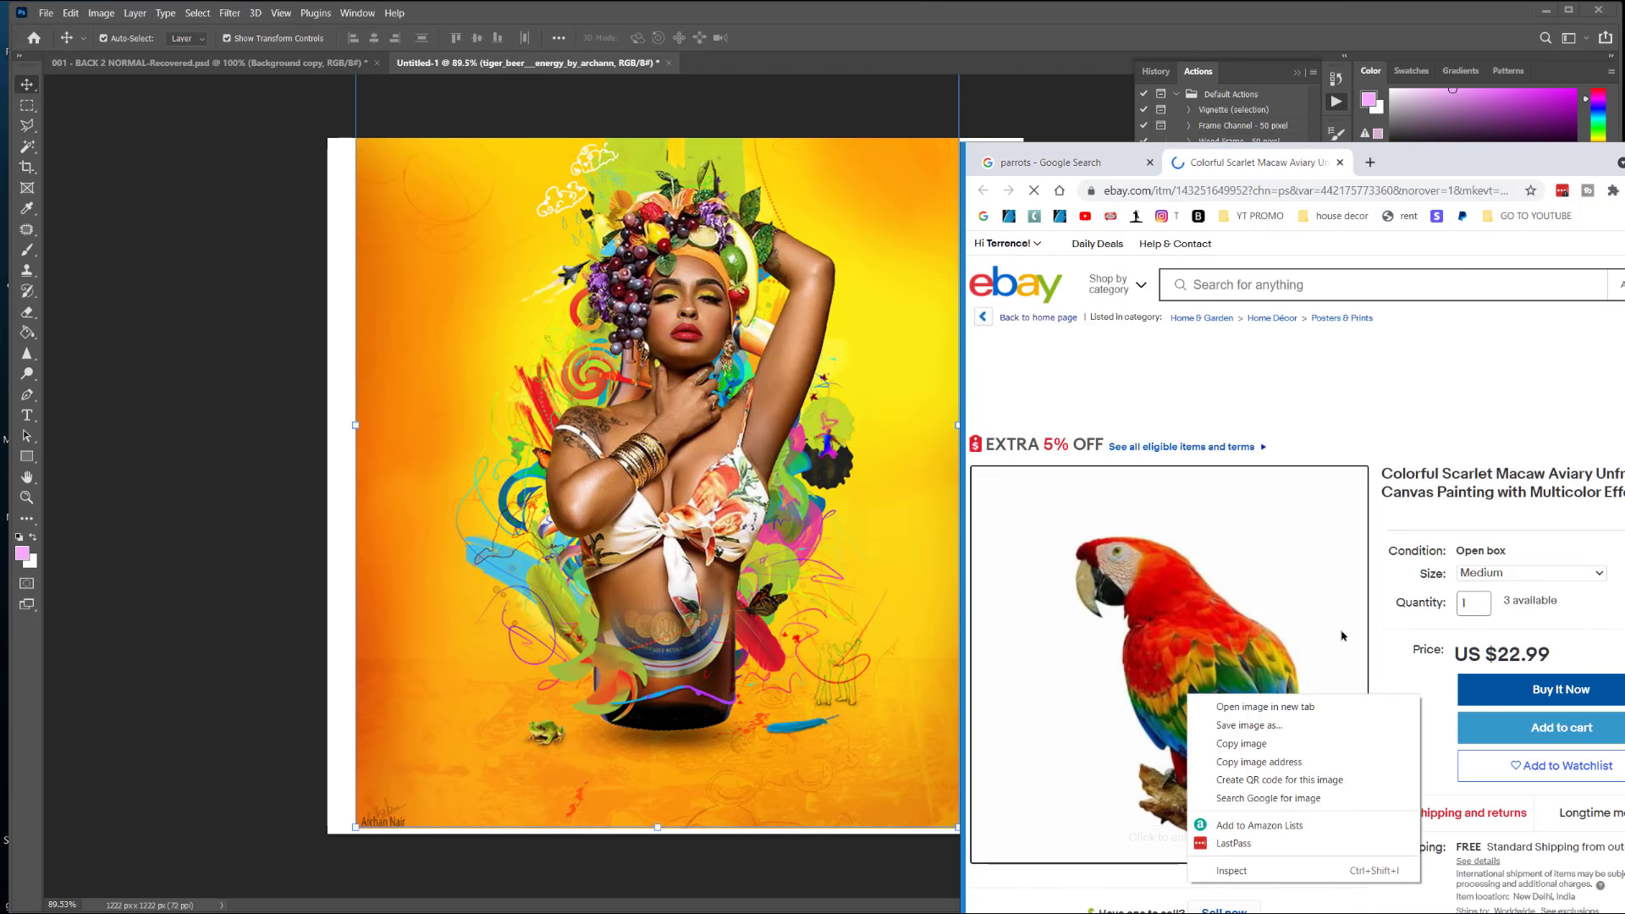
{"action": "left_click", "coordinate": [1281, 736]}
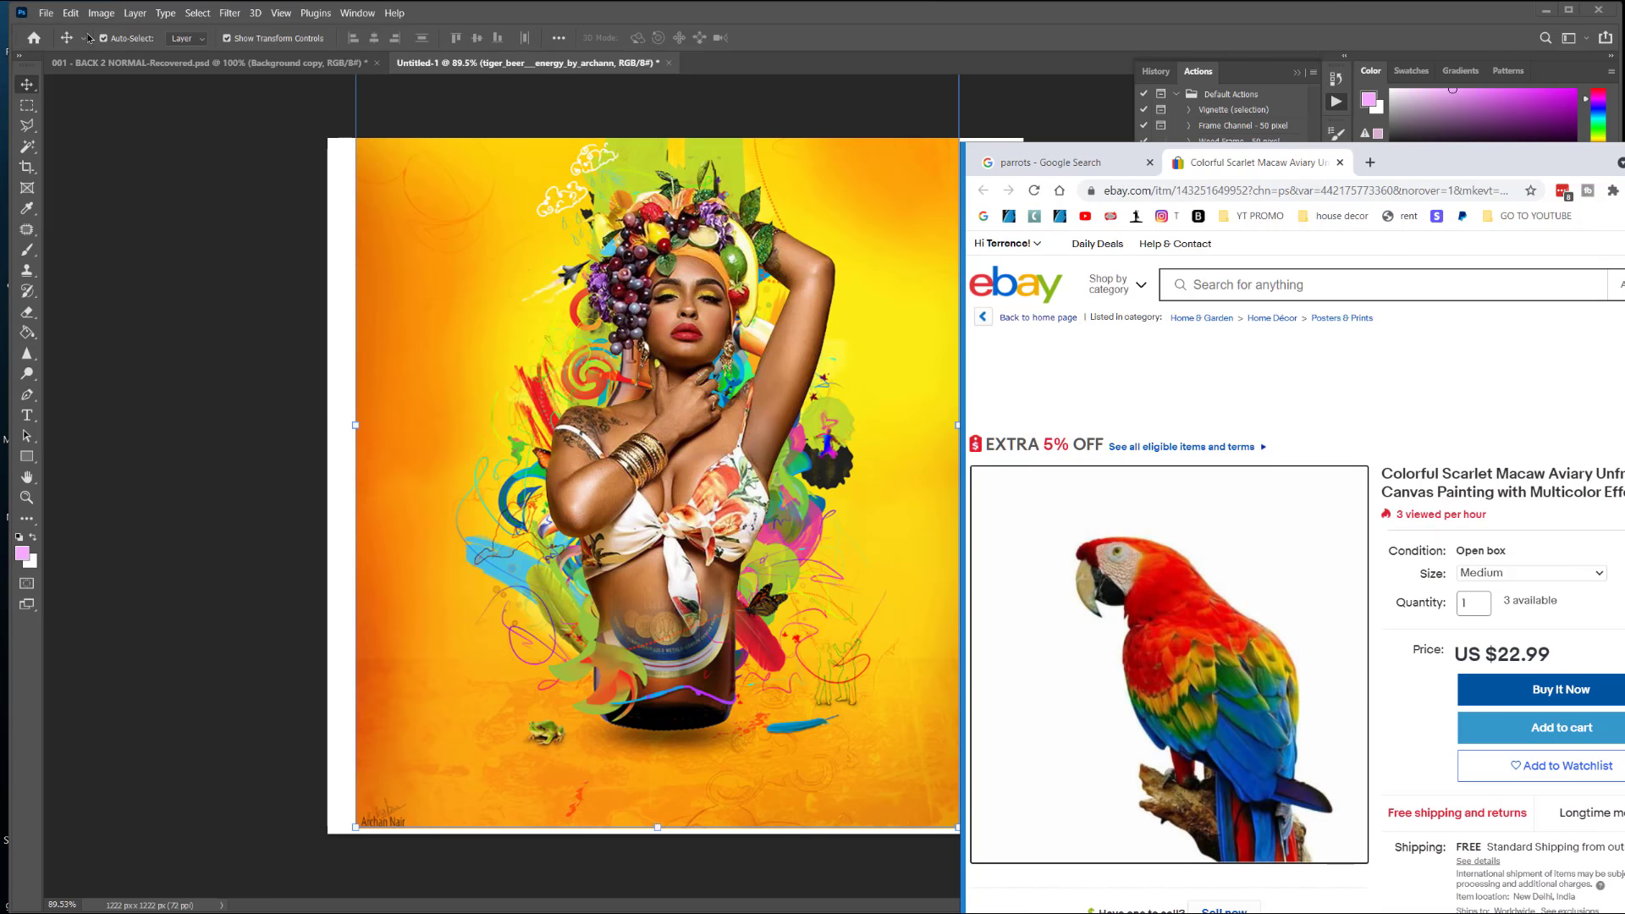
Step: Switch to Photoshop, paste the scarlet macaw image into the cover and move its layer above the woman's layer
{"action": "left_click", "coordinate": [71, 13]}
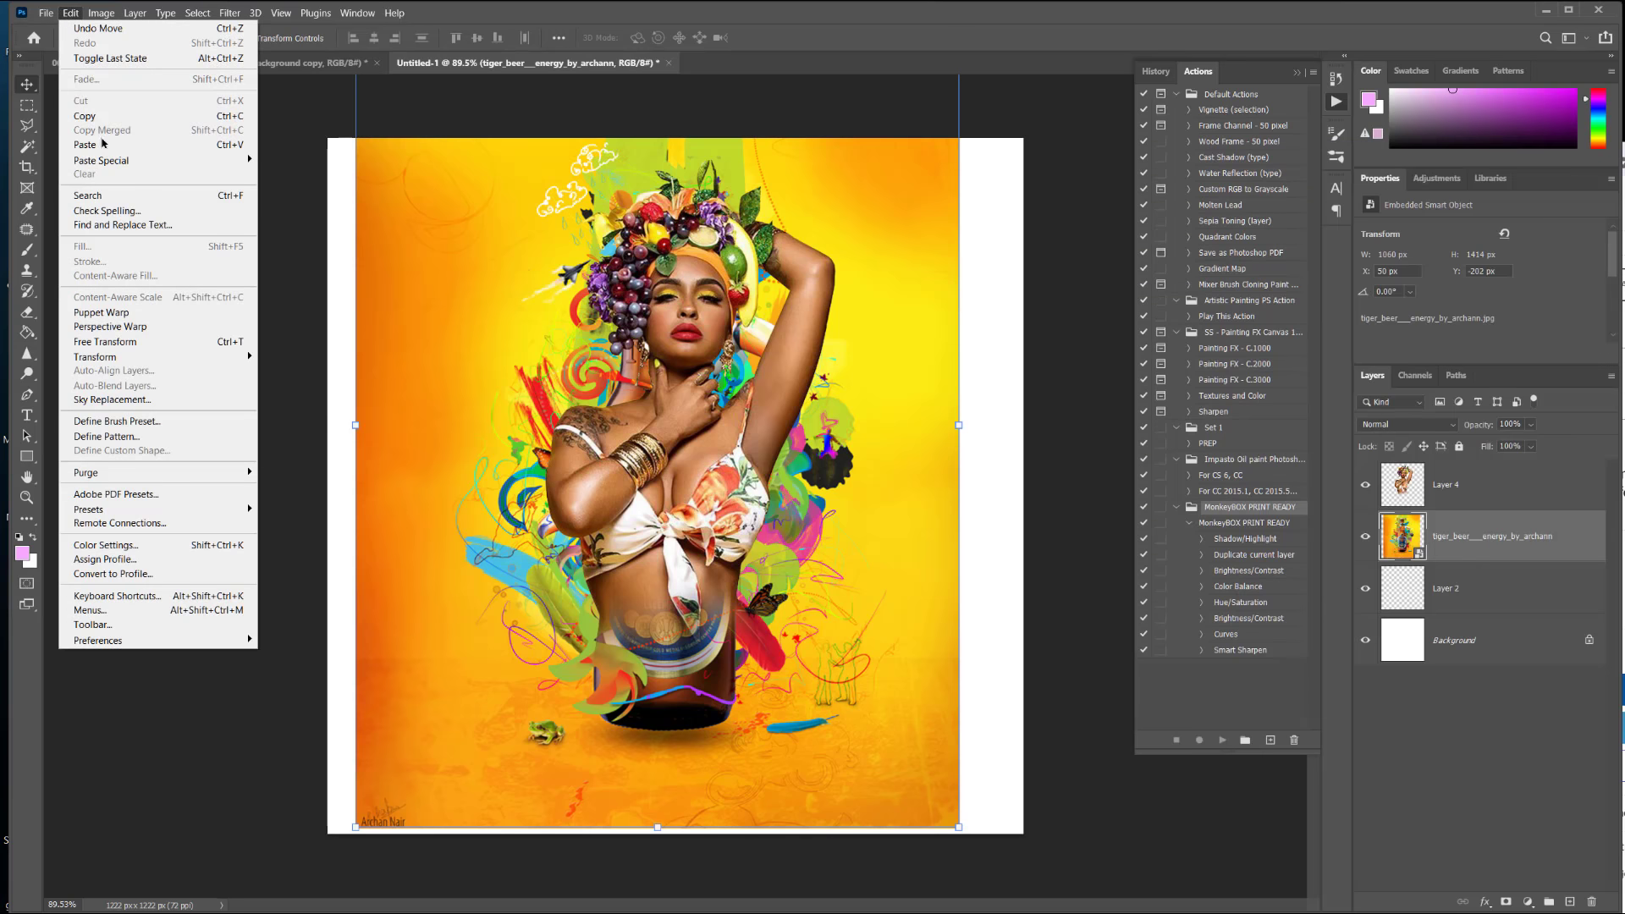
{"action": "left_click", "coordinate": [102, 144]}
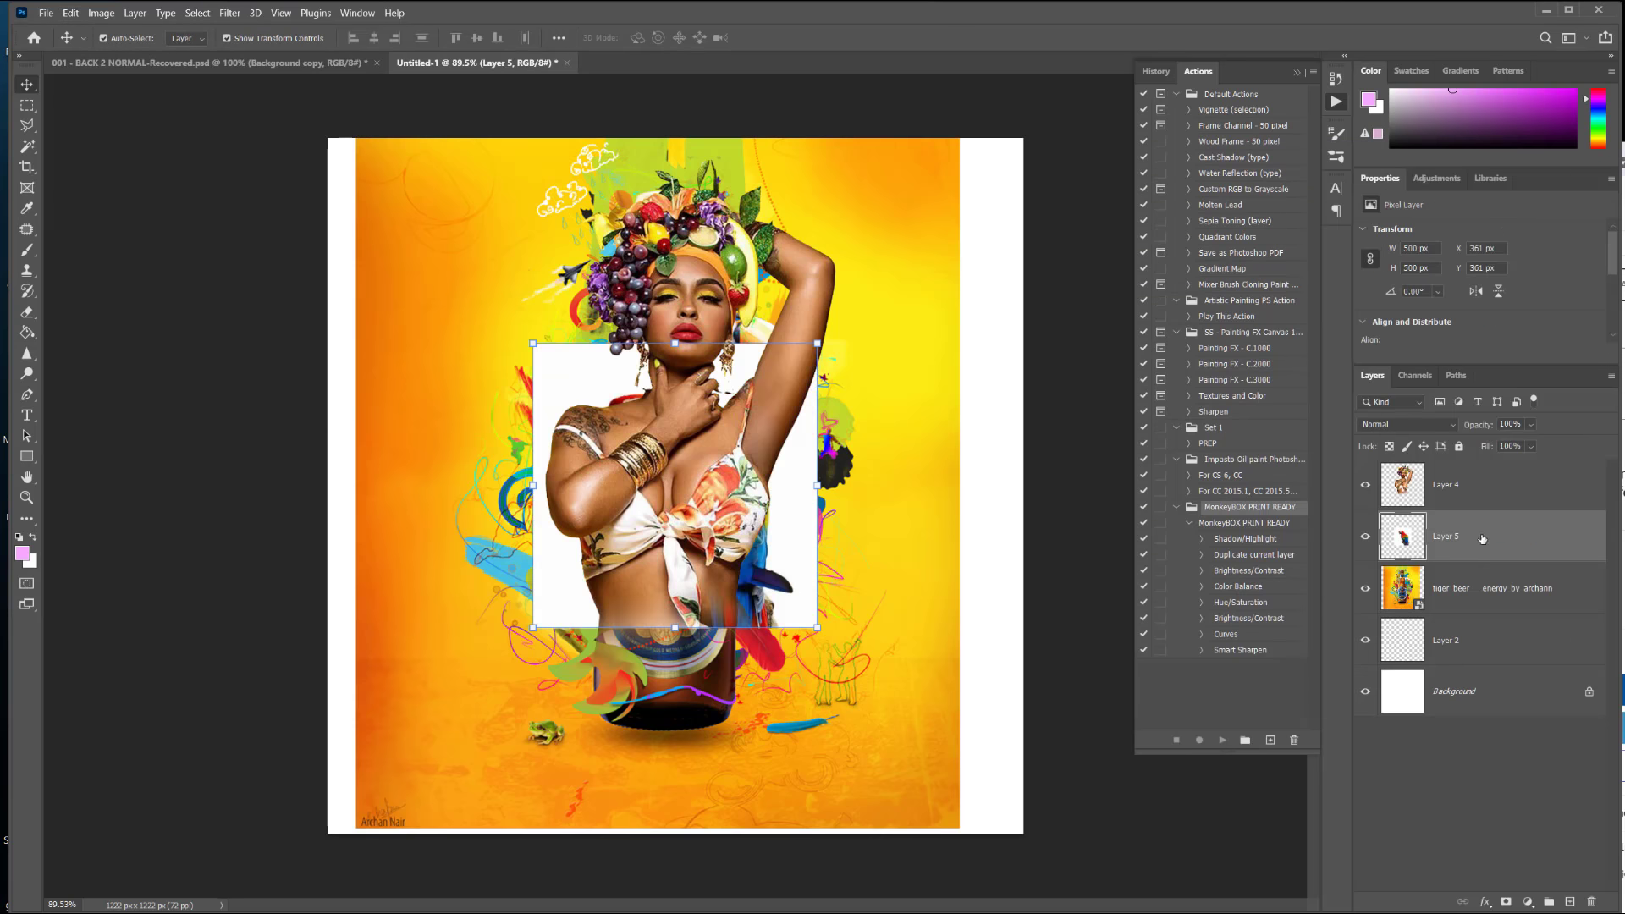
{"action": "left_click_drag", "start_coordinate": [1482, 539], "coordinate": [1473, 466]}
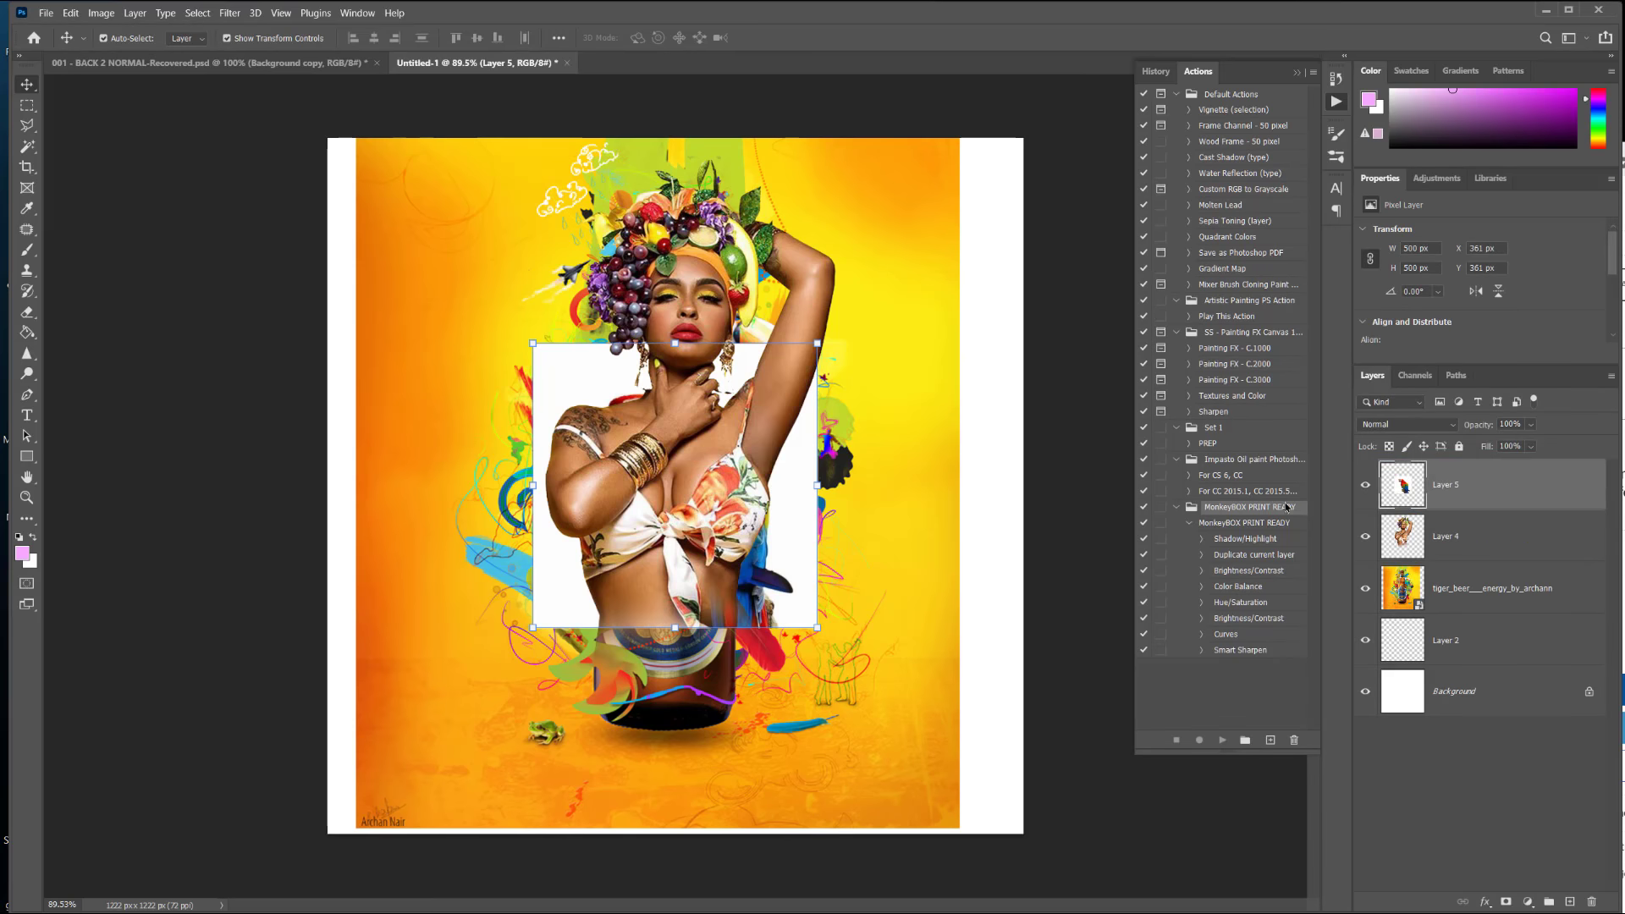
Step: Remove the scarlet macaw's white background with the Magic Wand at tolerance 66, including the small patch beside its legs
{"action": "left_click", "coordinate": [29, 126]}
{"action": "left_click", "coordinate": [28, 146]}
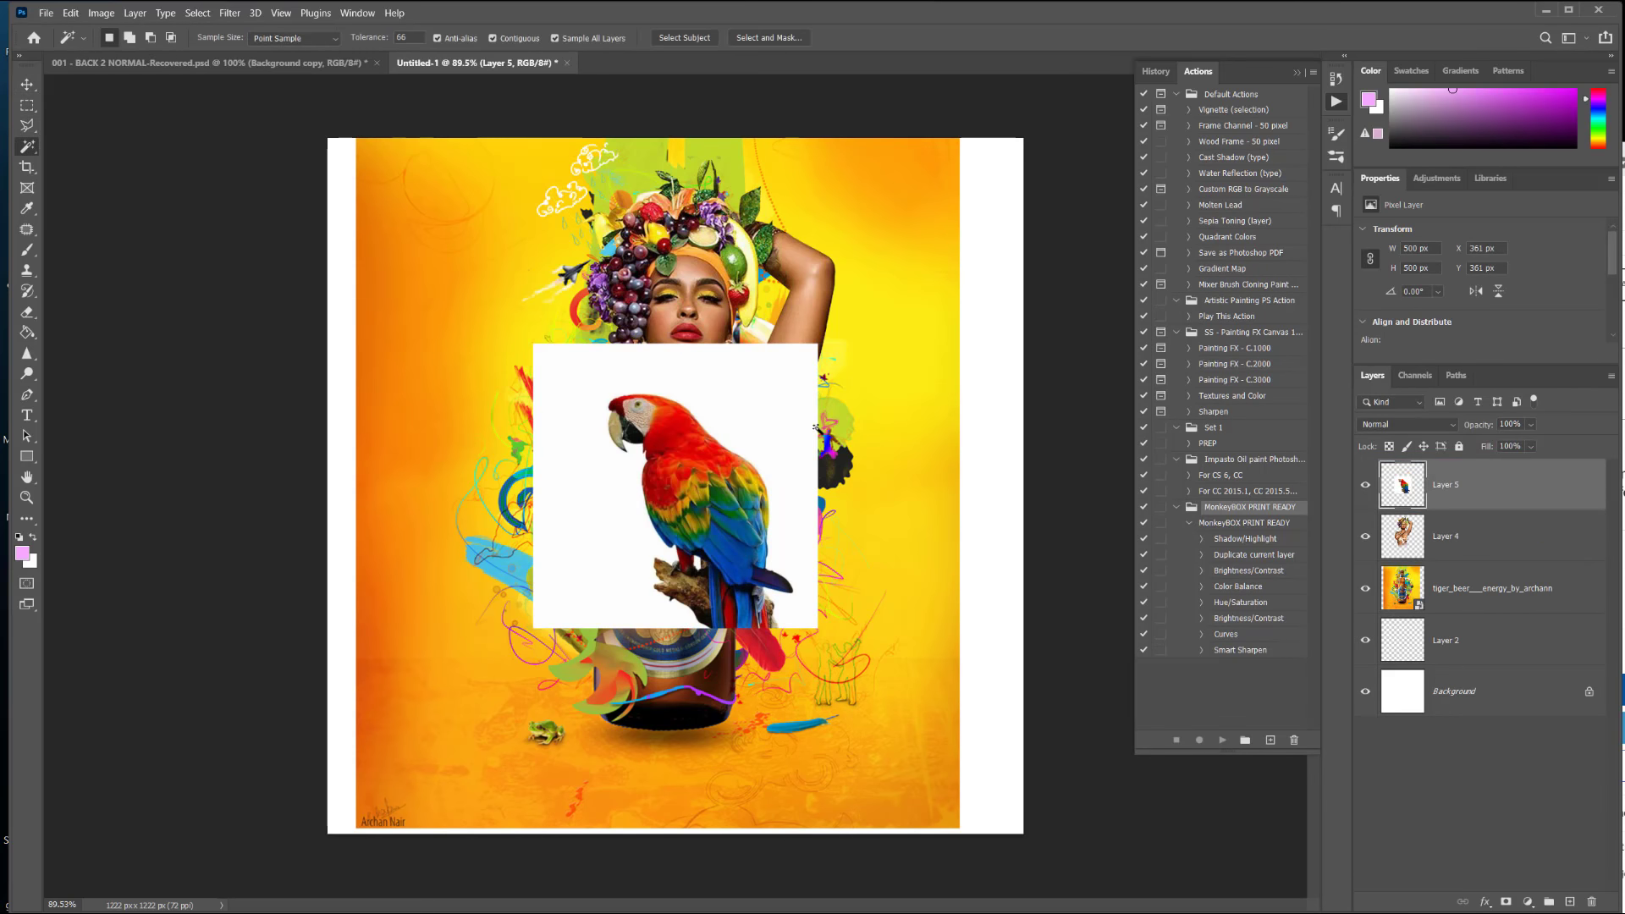
{"action": "left_click", "coordinate": [749, 383]}
{"action": "key", "text": "Delete"}
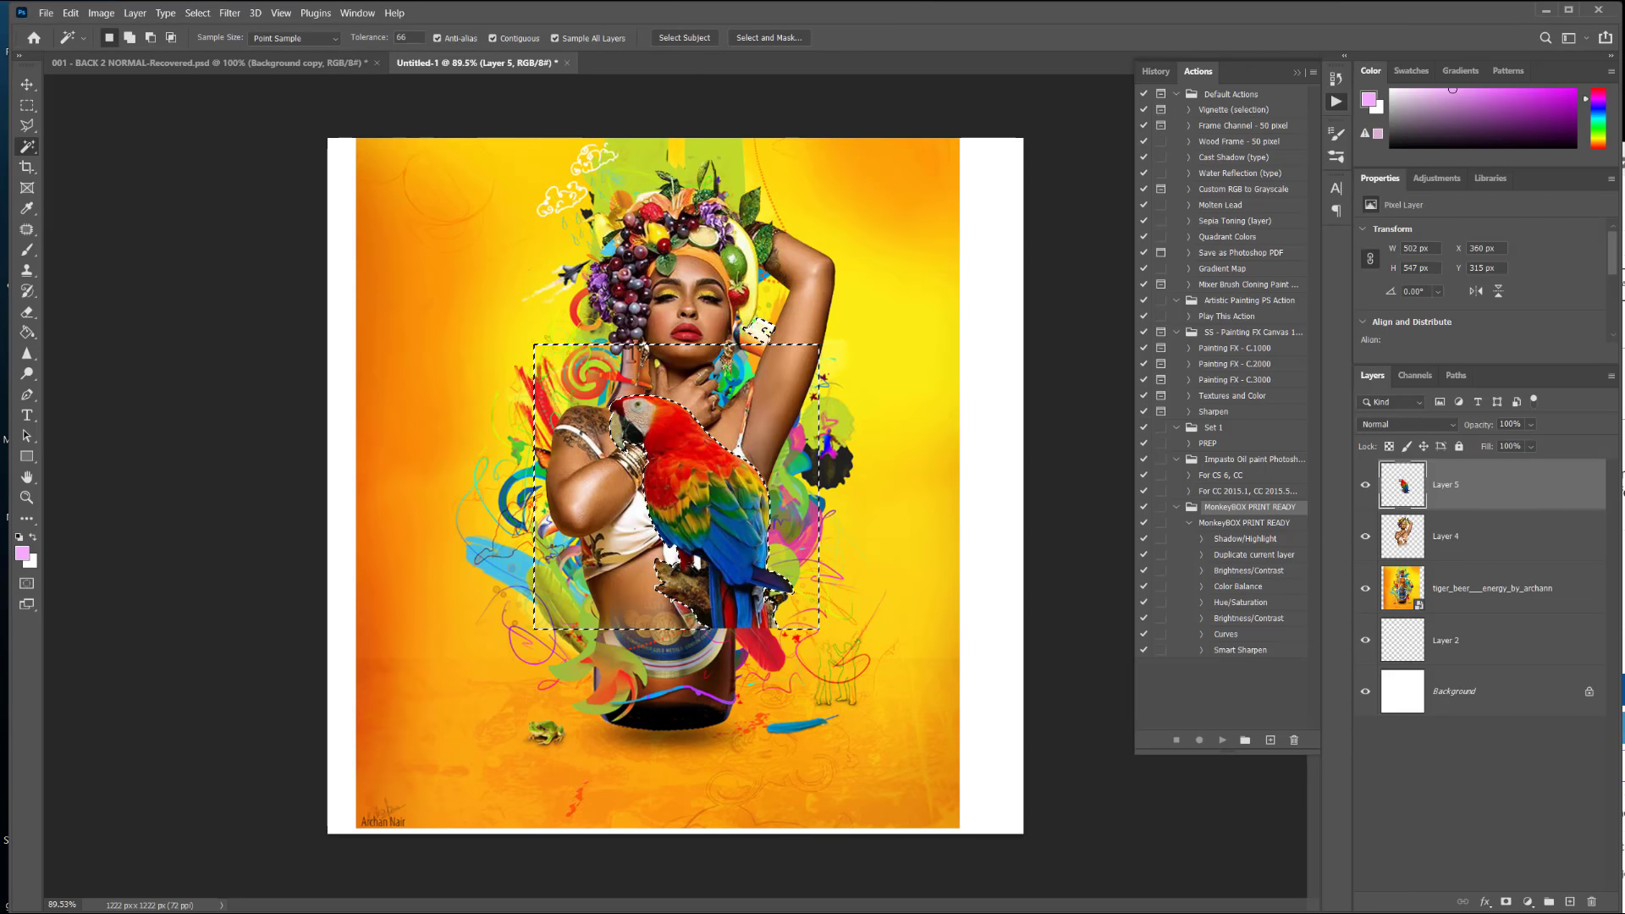
{"action": "left_click", "coordinate": [698, 563]}
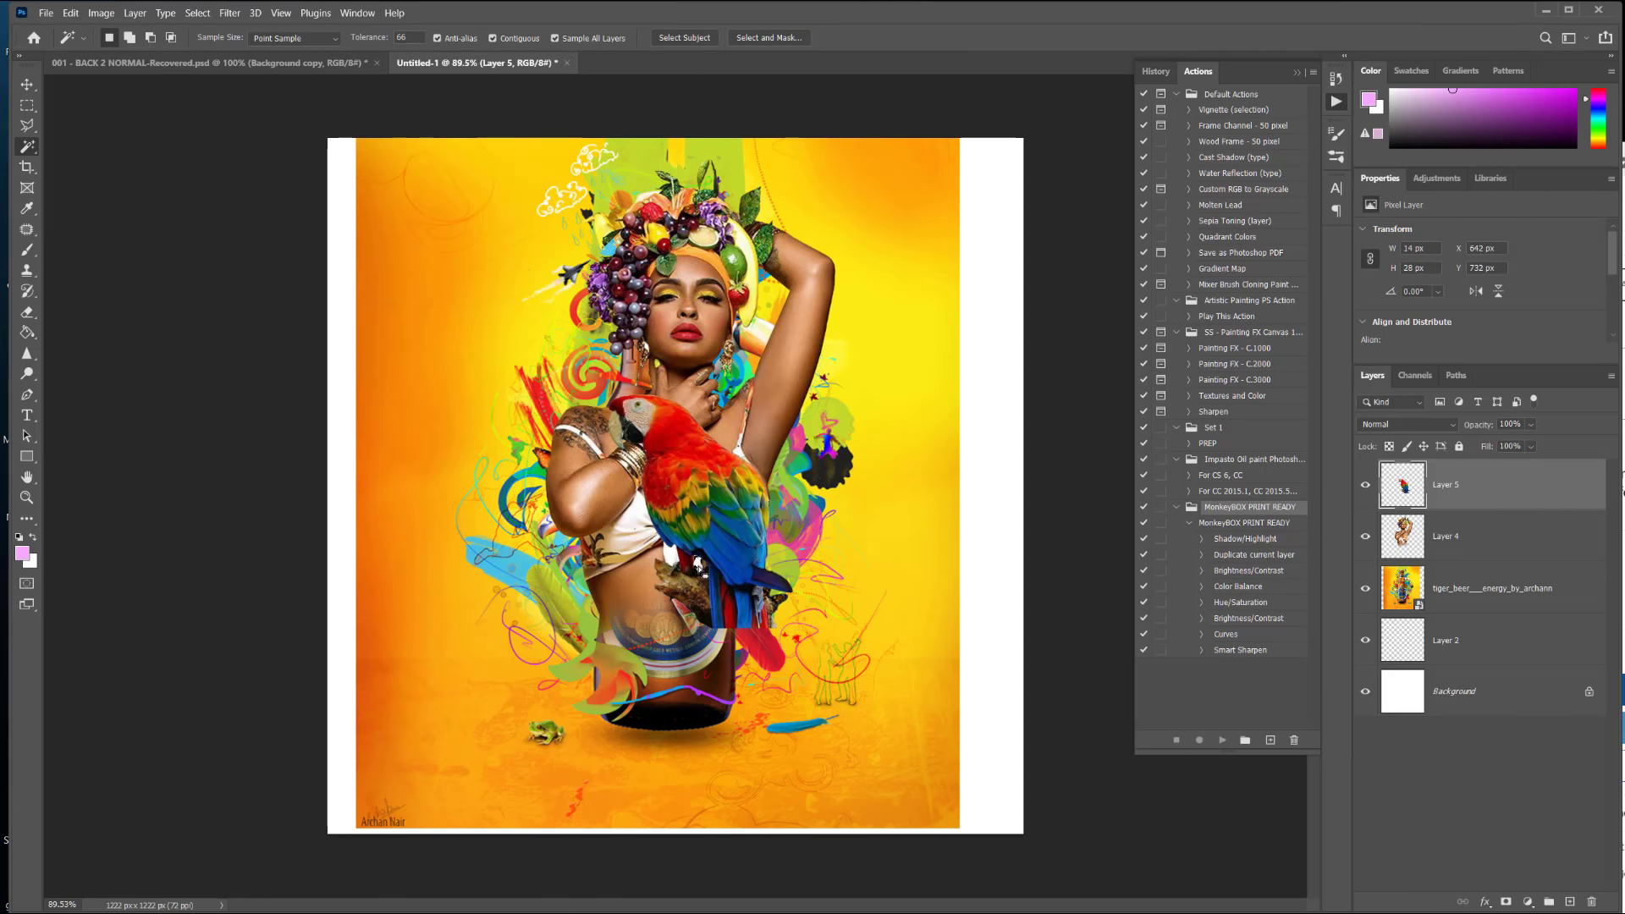
Step: Move the scarlet macaw to the cover's upper-left corner, then duplicate its layer and place the copy directly below it
{"action": "left_click", "coordinate": [28, 85]}
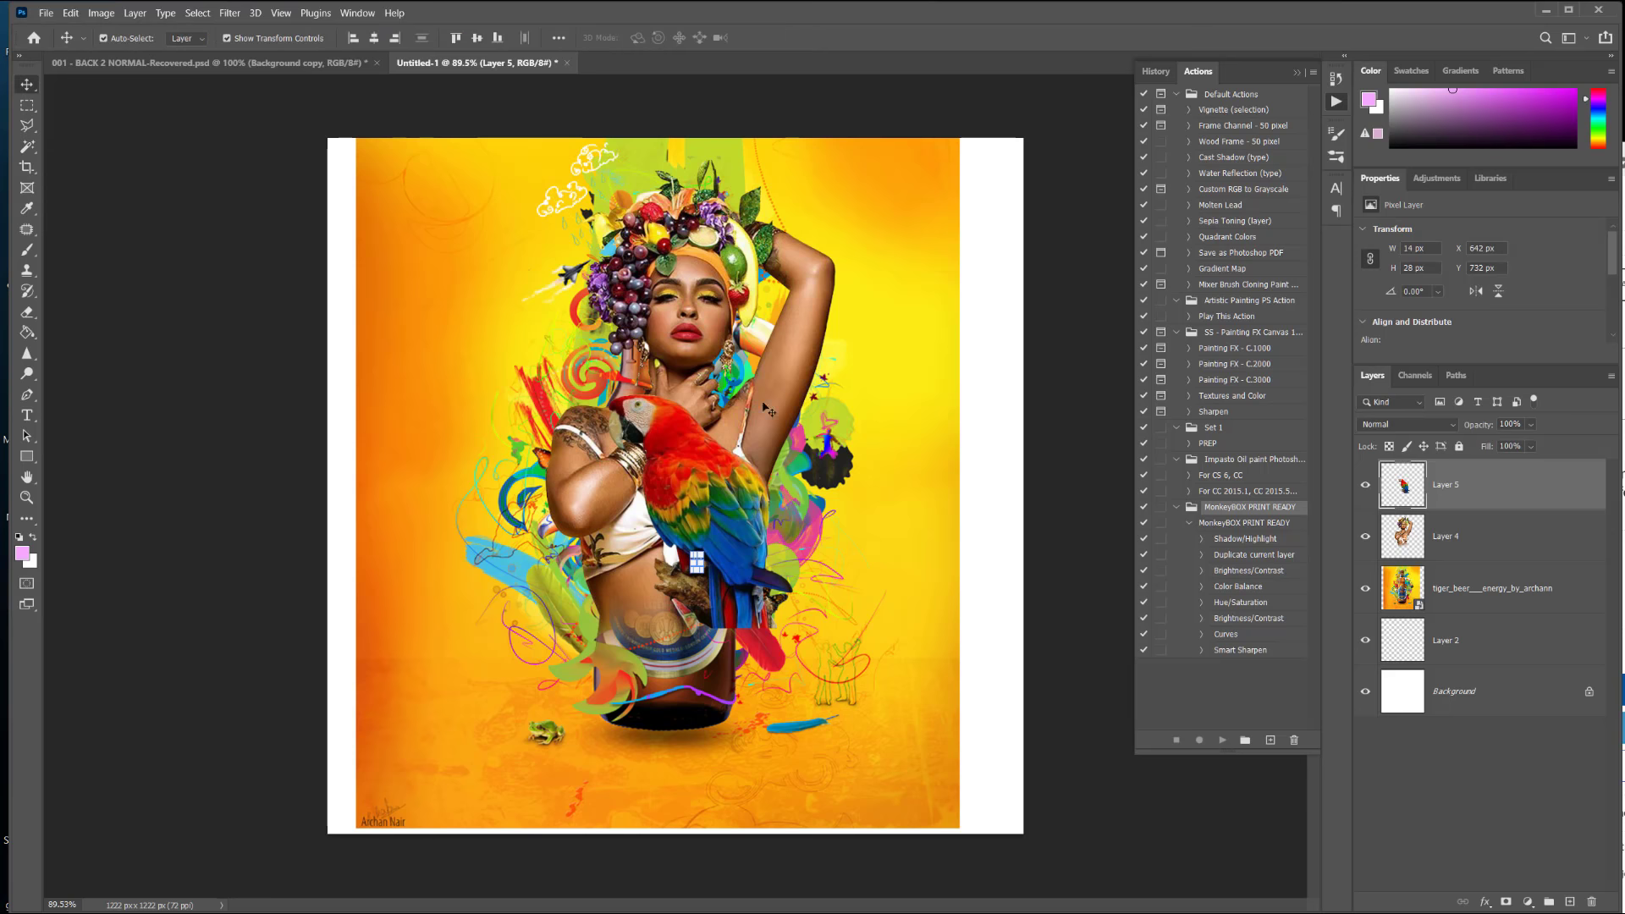
{"action": "left_click_drag", "start_coordinate": [736, 506], "coordinate": [457, 269]}
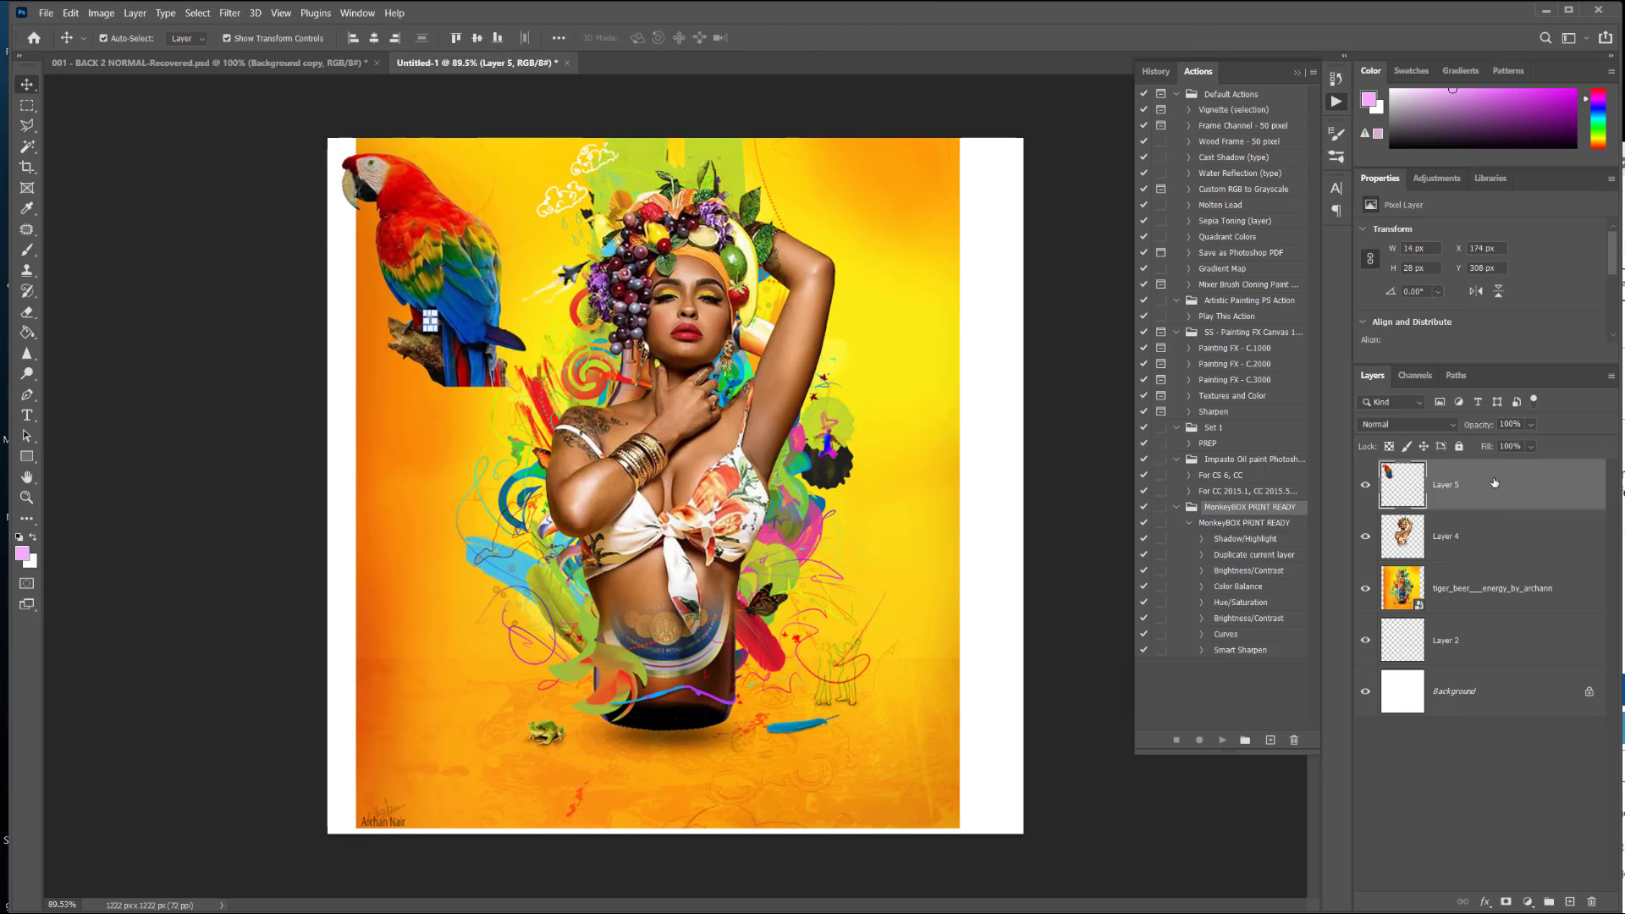
{"action": "left_click_drag", "start_coordinate": [1494, 484], "coordinate": [1570, 901]}
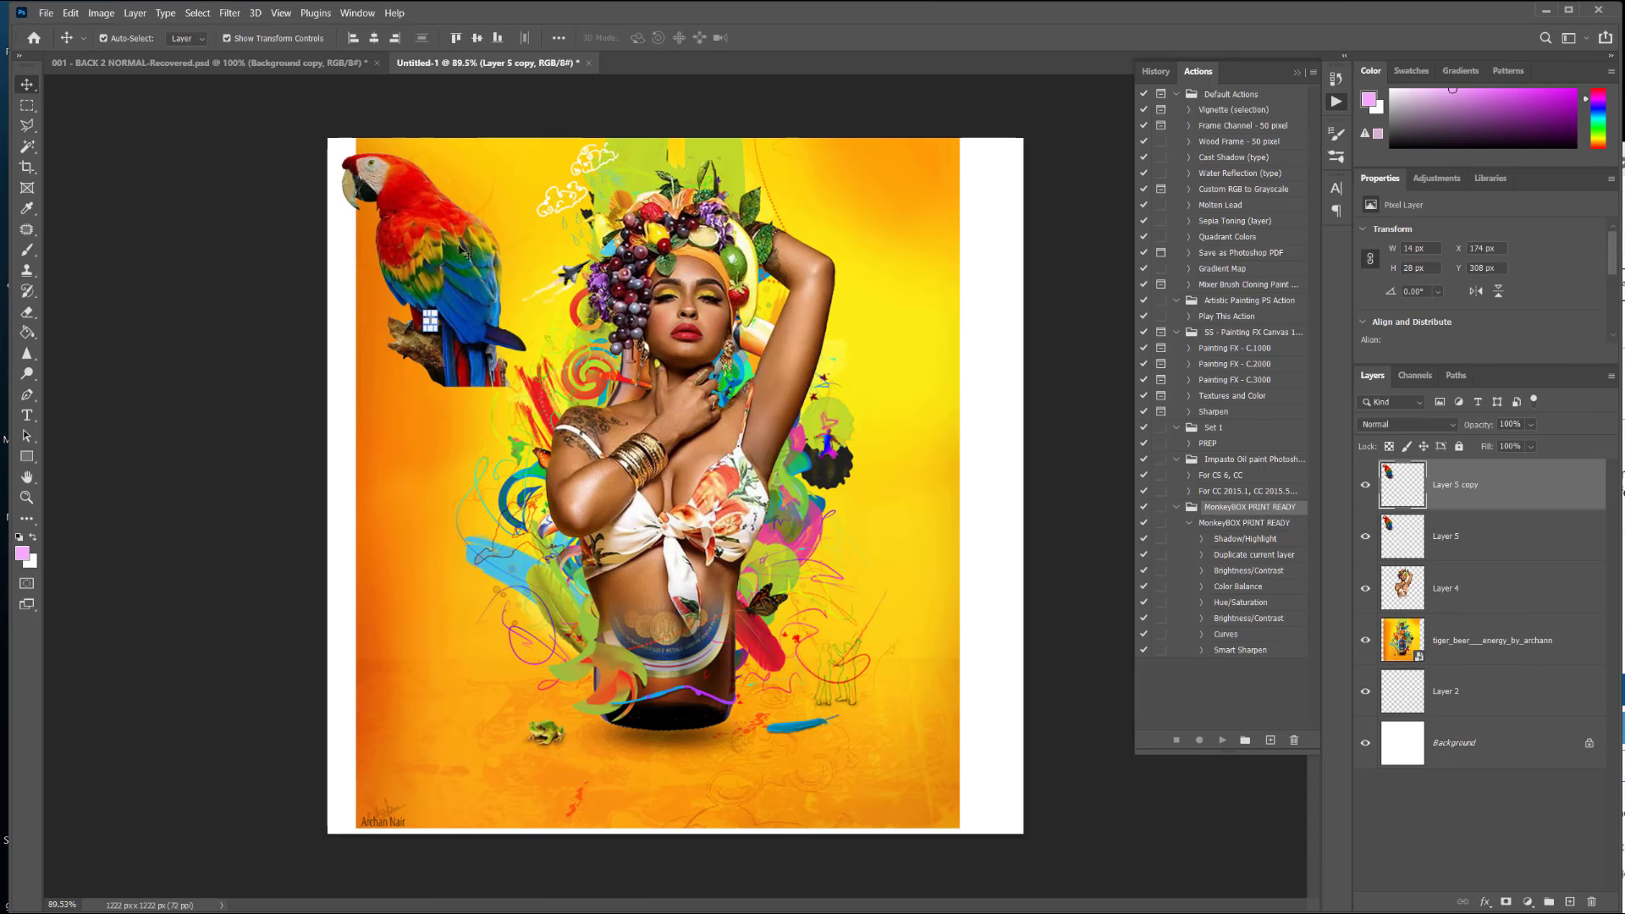
{"action": "left_click_drag", "start_coordinate": [462, 251], "coordinate": [450, 505]}
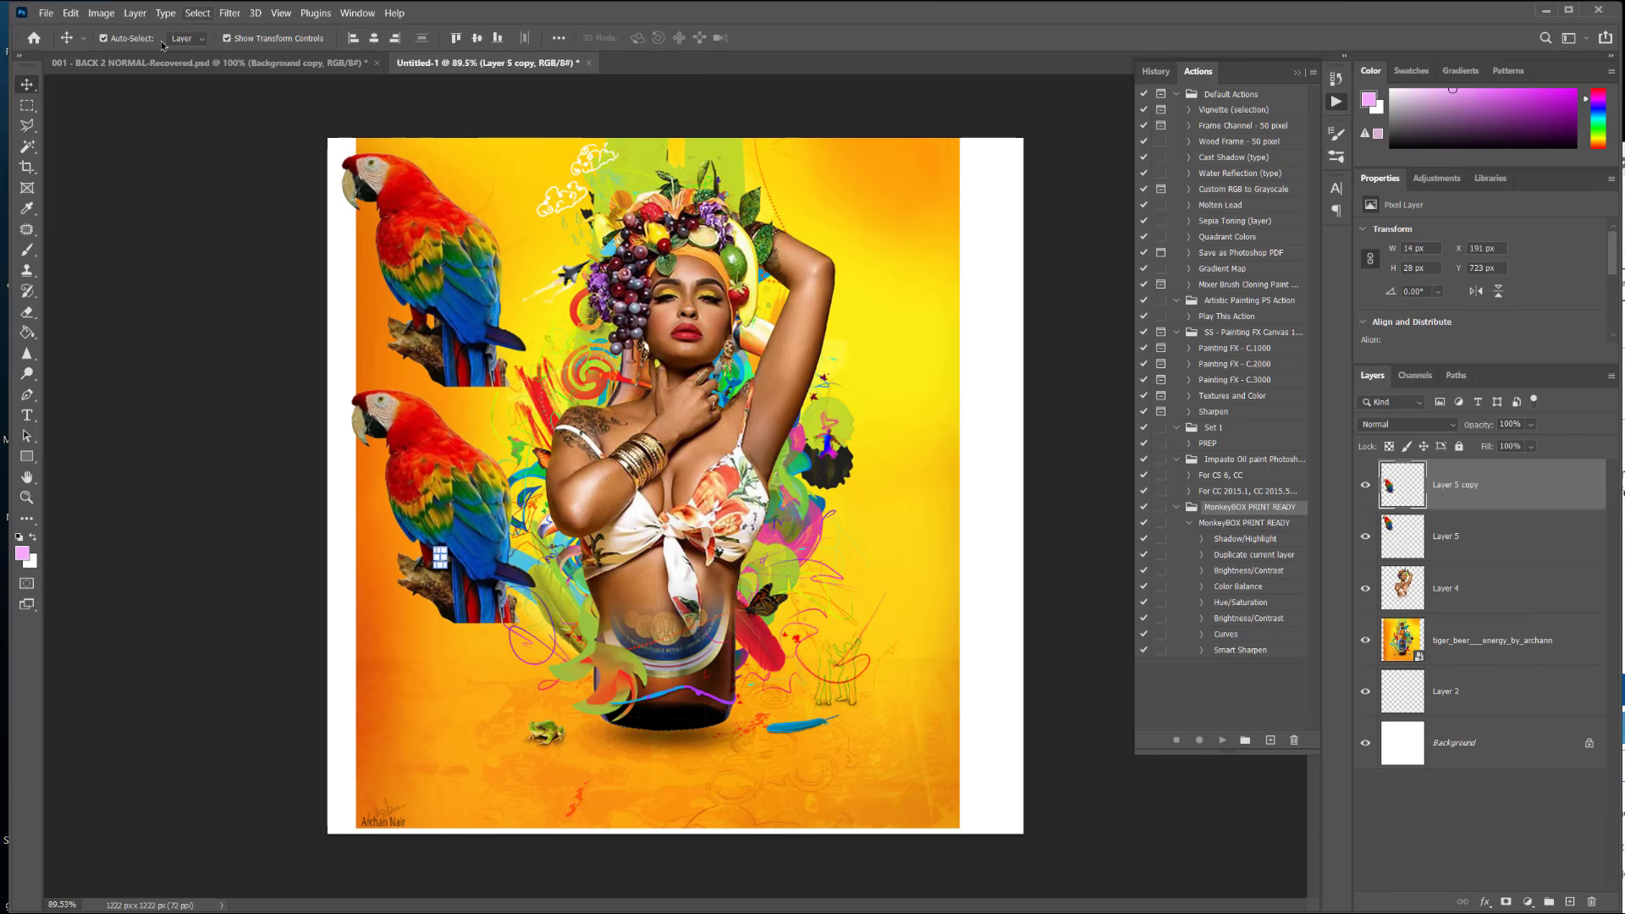
Step: Clear the selection, flip the copied macaw horizontally and move it to X 173 px, Y 310 px beside the woman's shoulder
{"action": "left_click", "coordinate": [182, 16]}
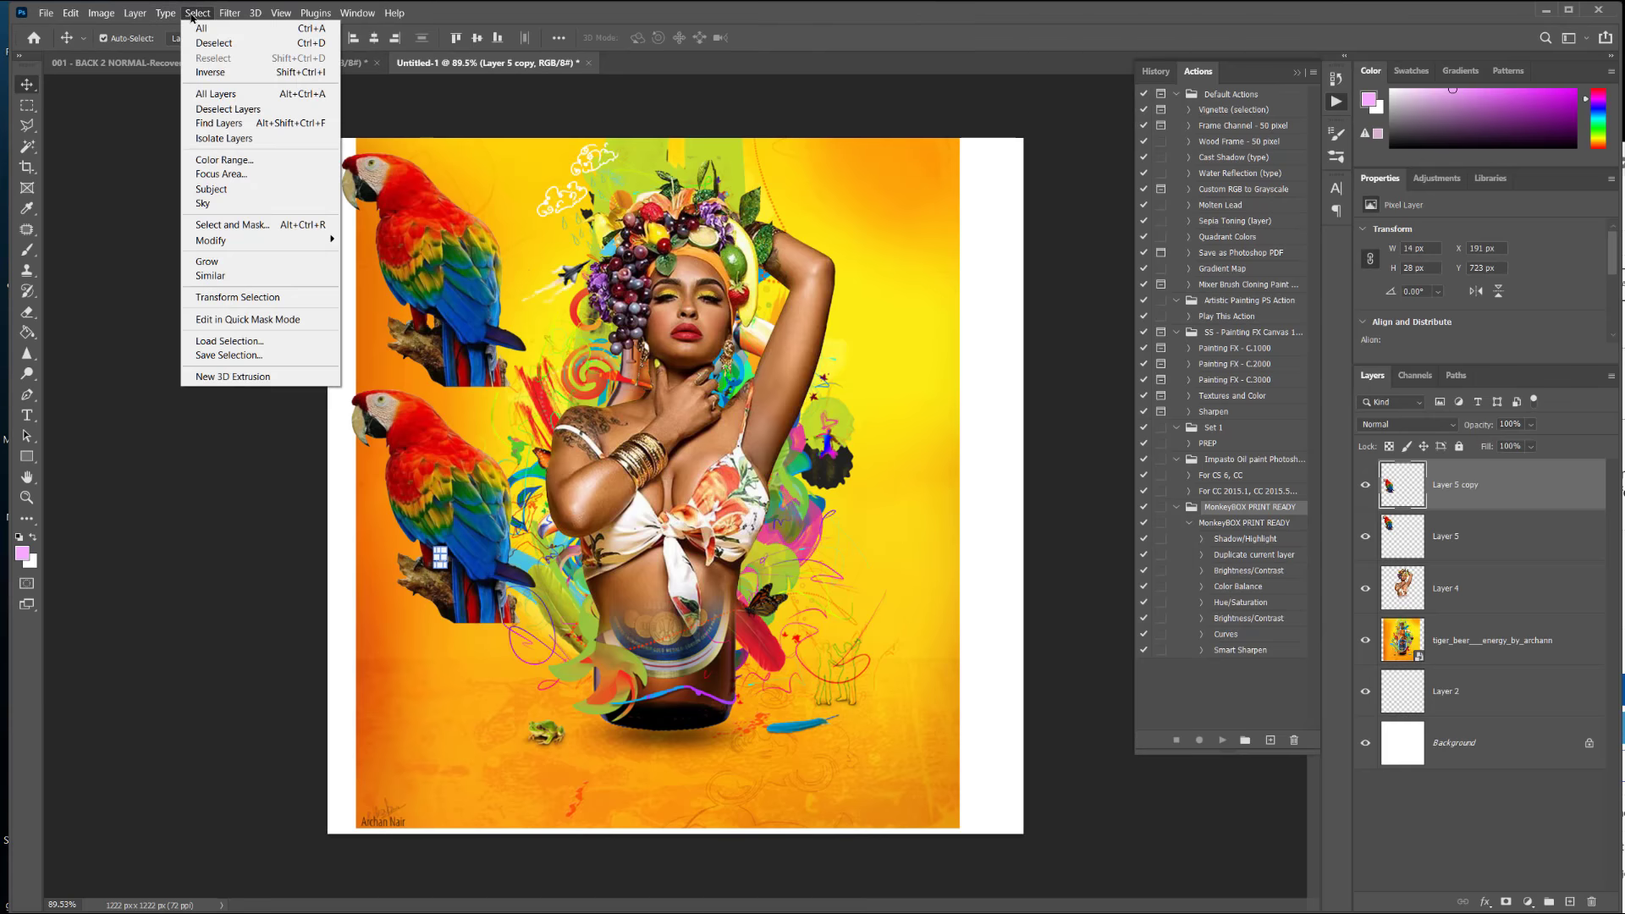
{"action": "left_click", "coordinate": [212, 42]}
{"action": "left_click", "coordinate": [72, 17]}
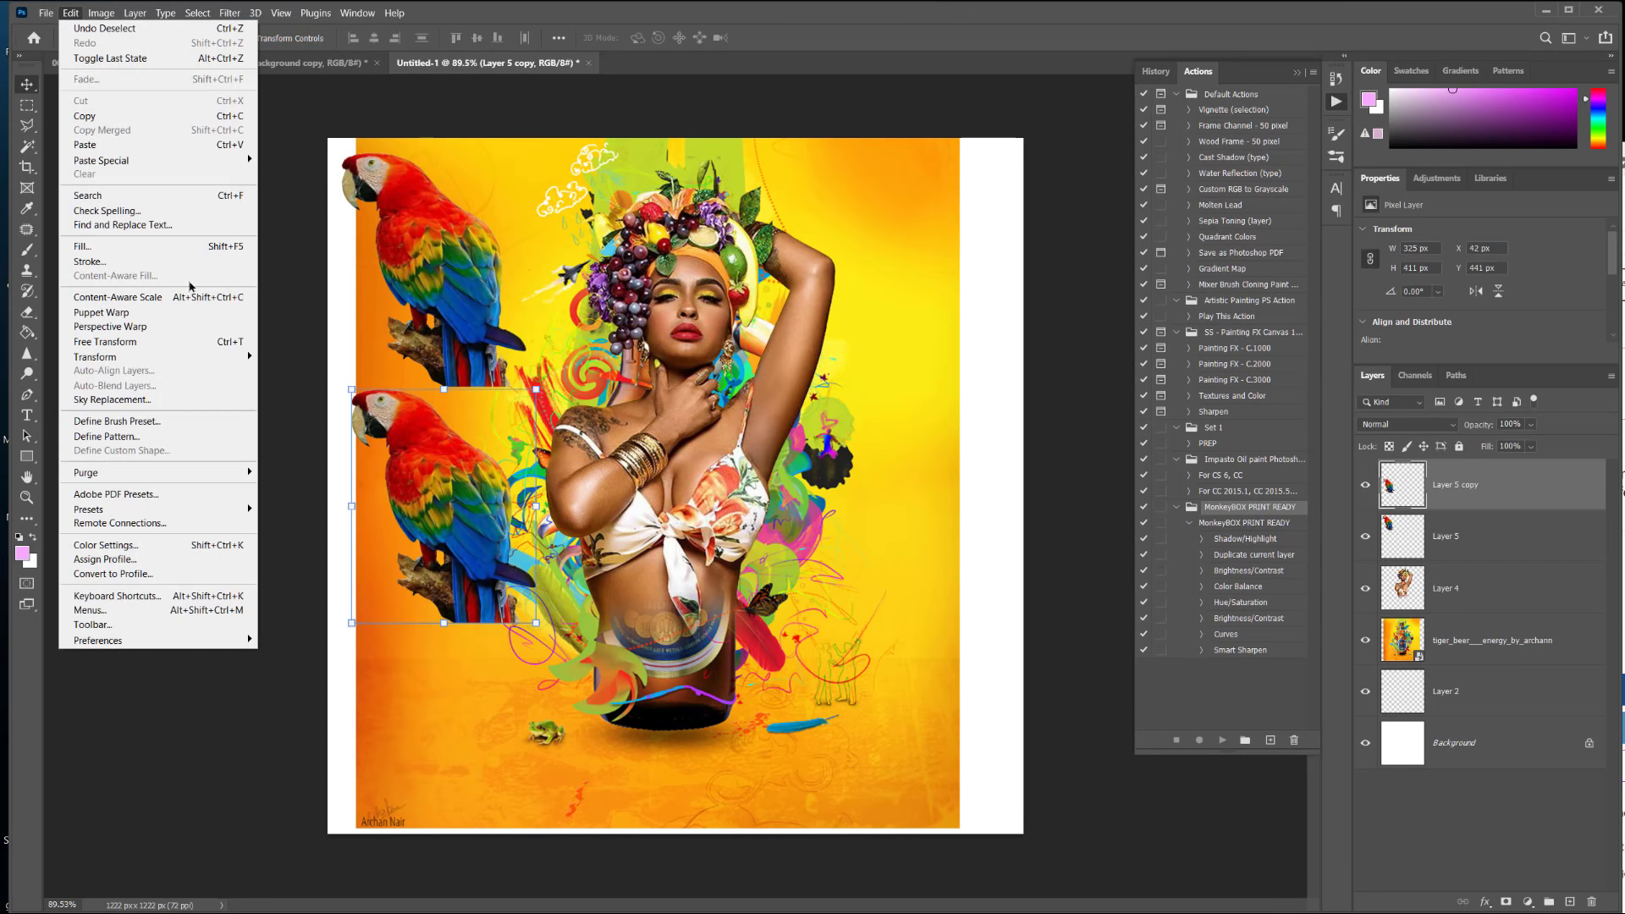
{"action": "mouse_move", "coordinate": [143, 362]}
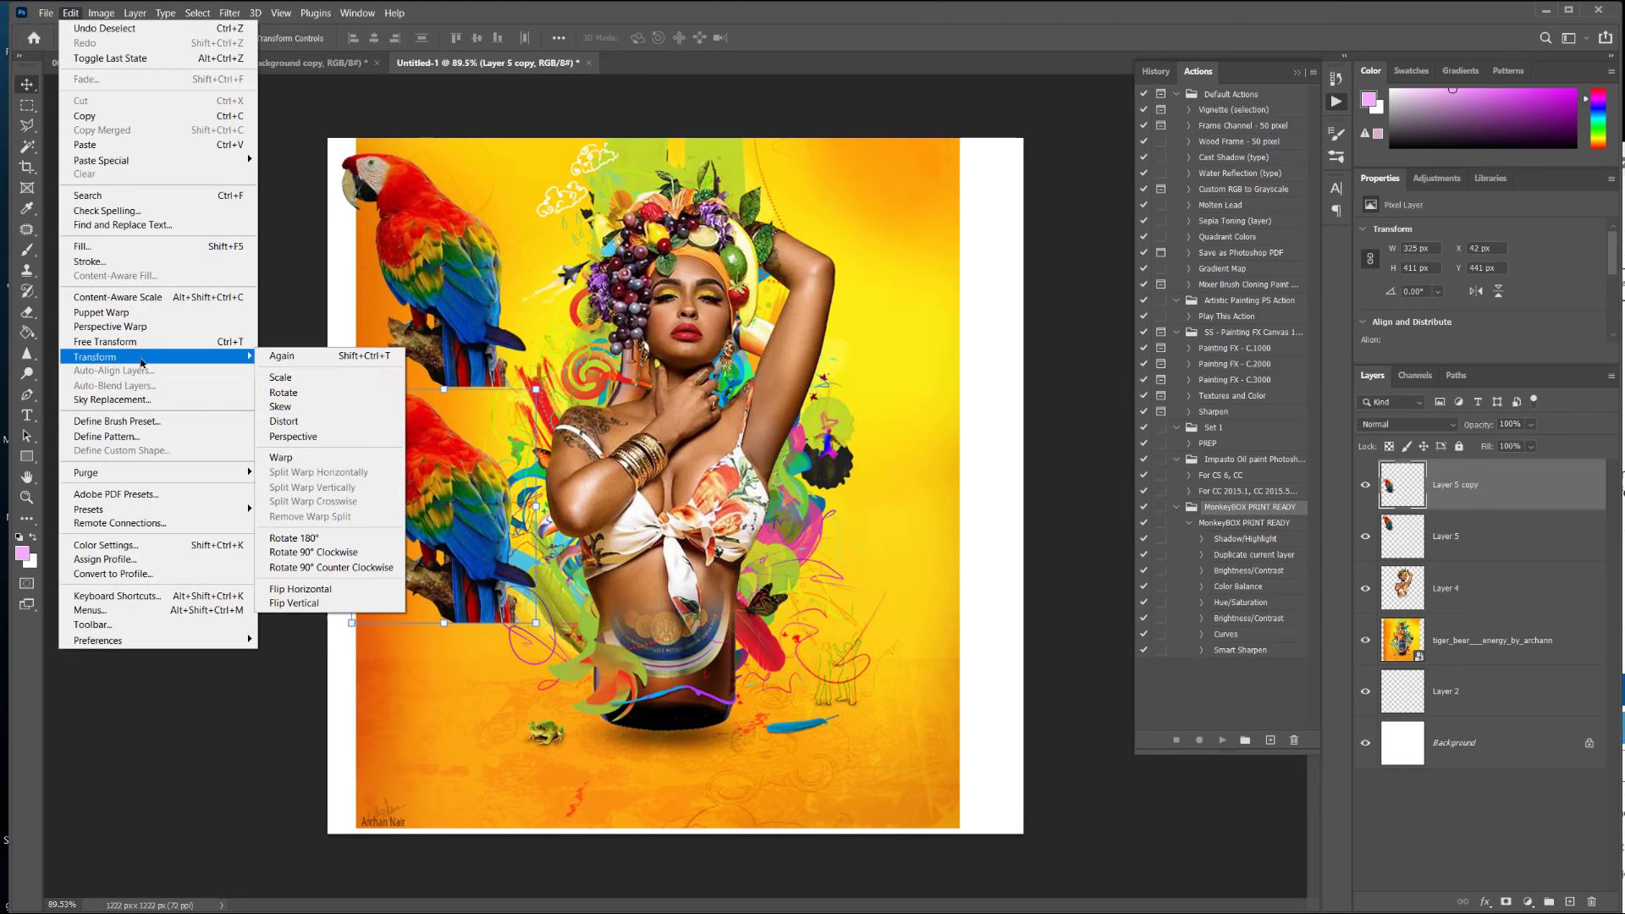
{"action": "left_click", "coordinate": [301, 589]}
{"action": "left_click_drag", "start_coordinate": [442, 484], "coordinate": [516, 409]}
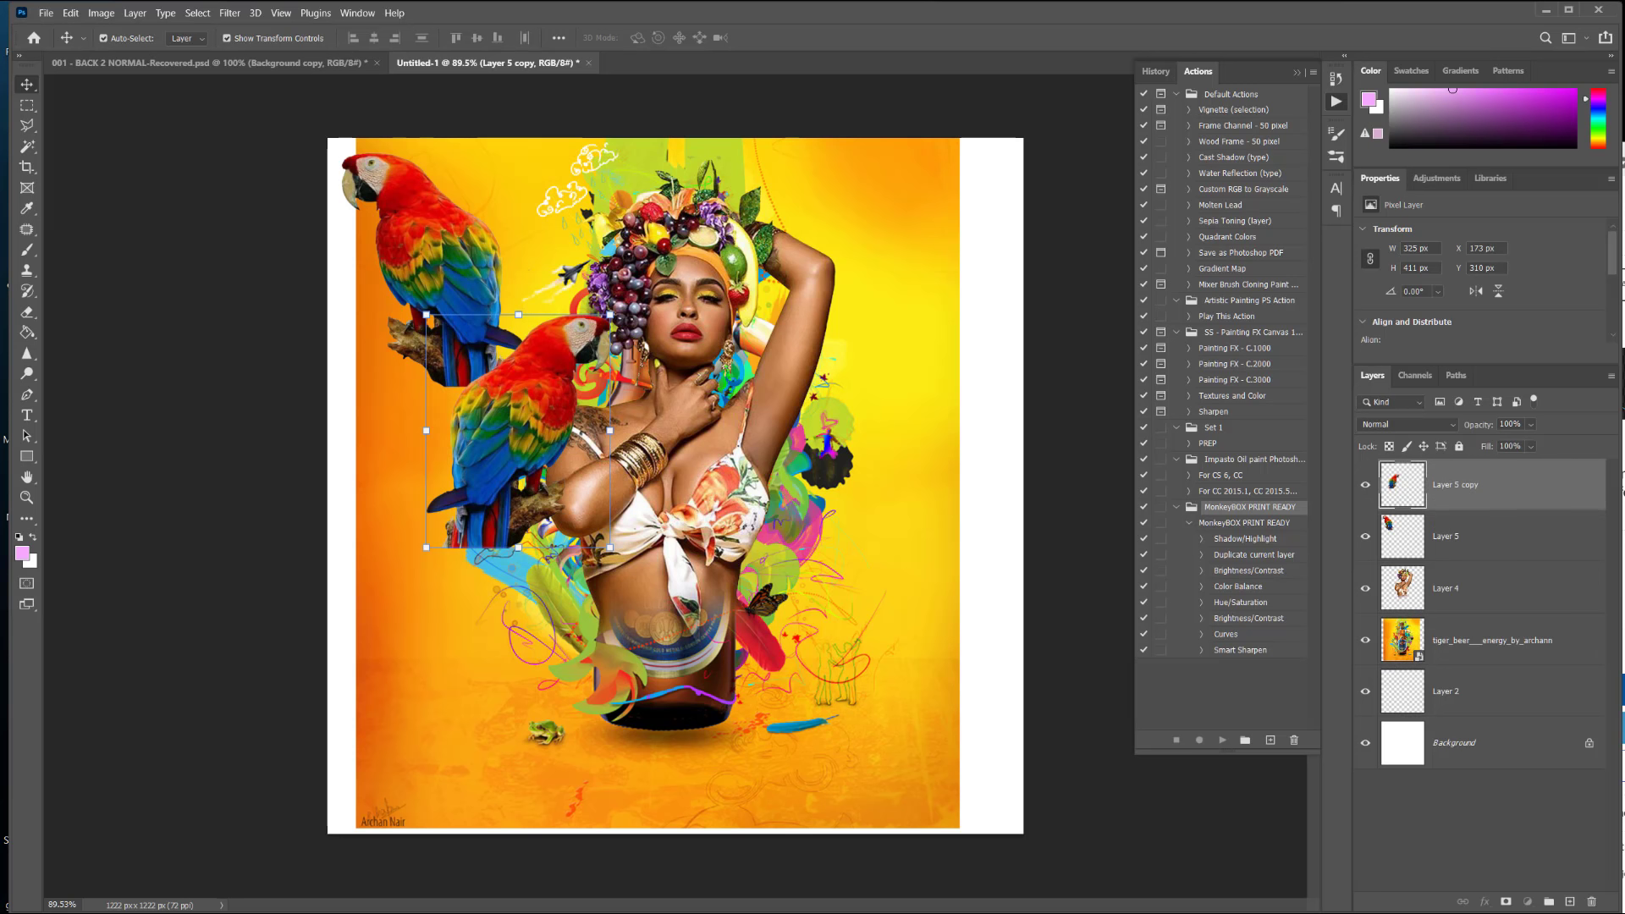
Step: Switch to the browser, browse the Google parrot image results and open the KINTOR Bird Perch listing with the blue-and-yellow macaw
{"action": "left_click", "coordinate": [1621, 372]}
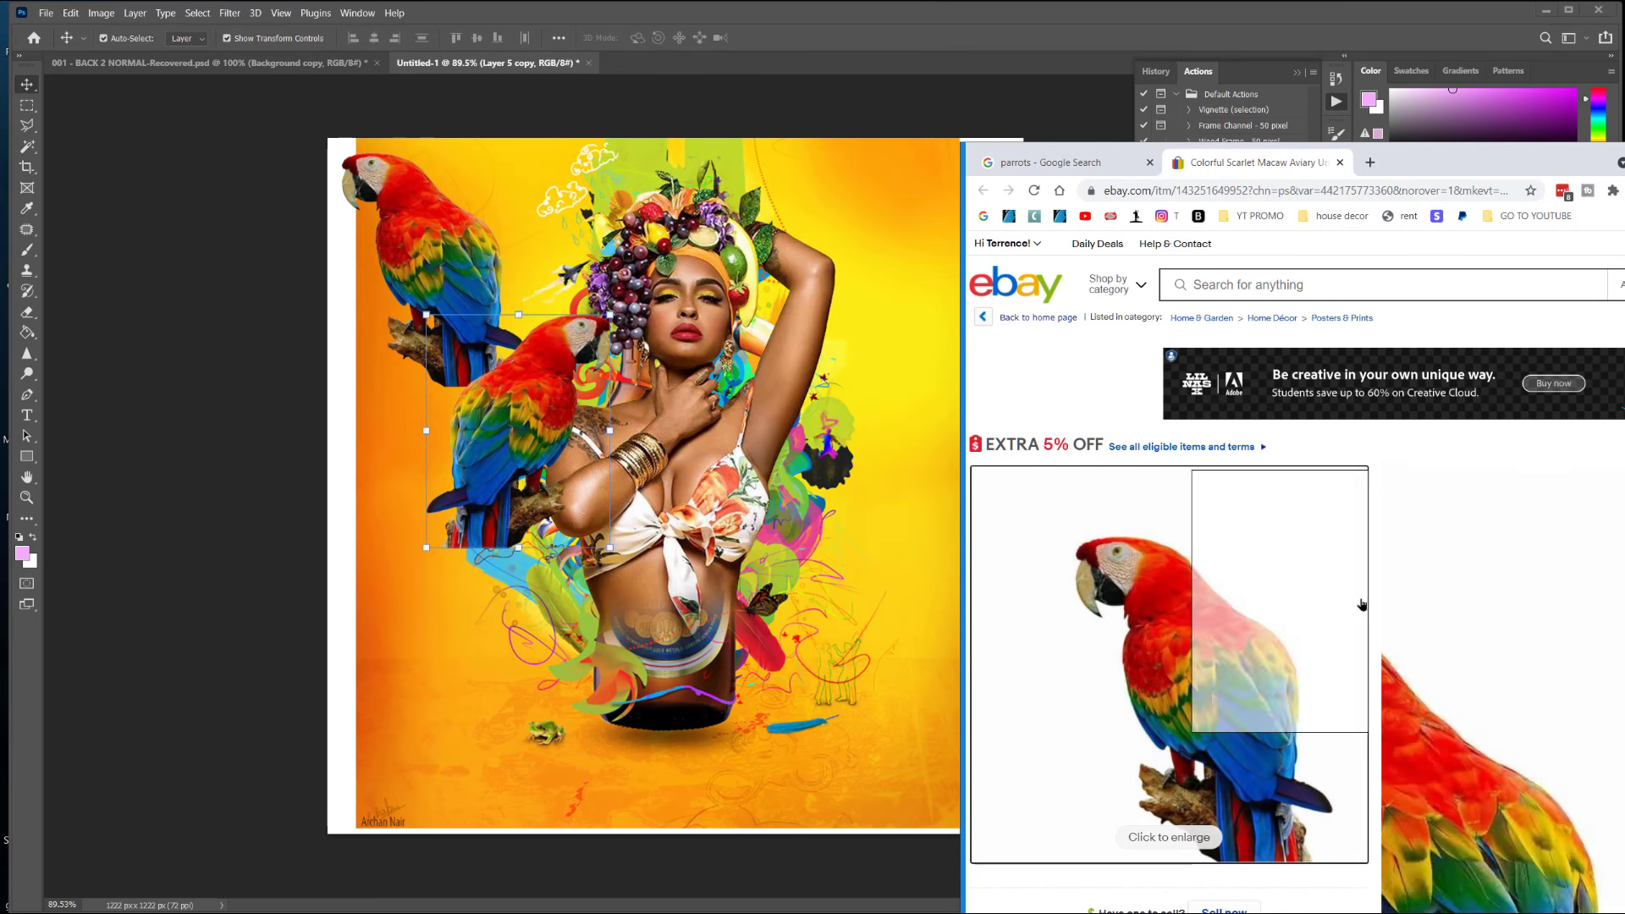
{"action": "left_click", "coordinate": [1084, 170]}
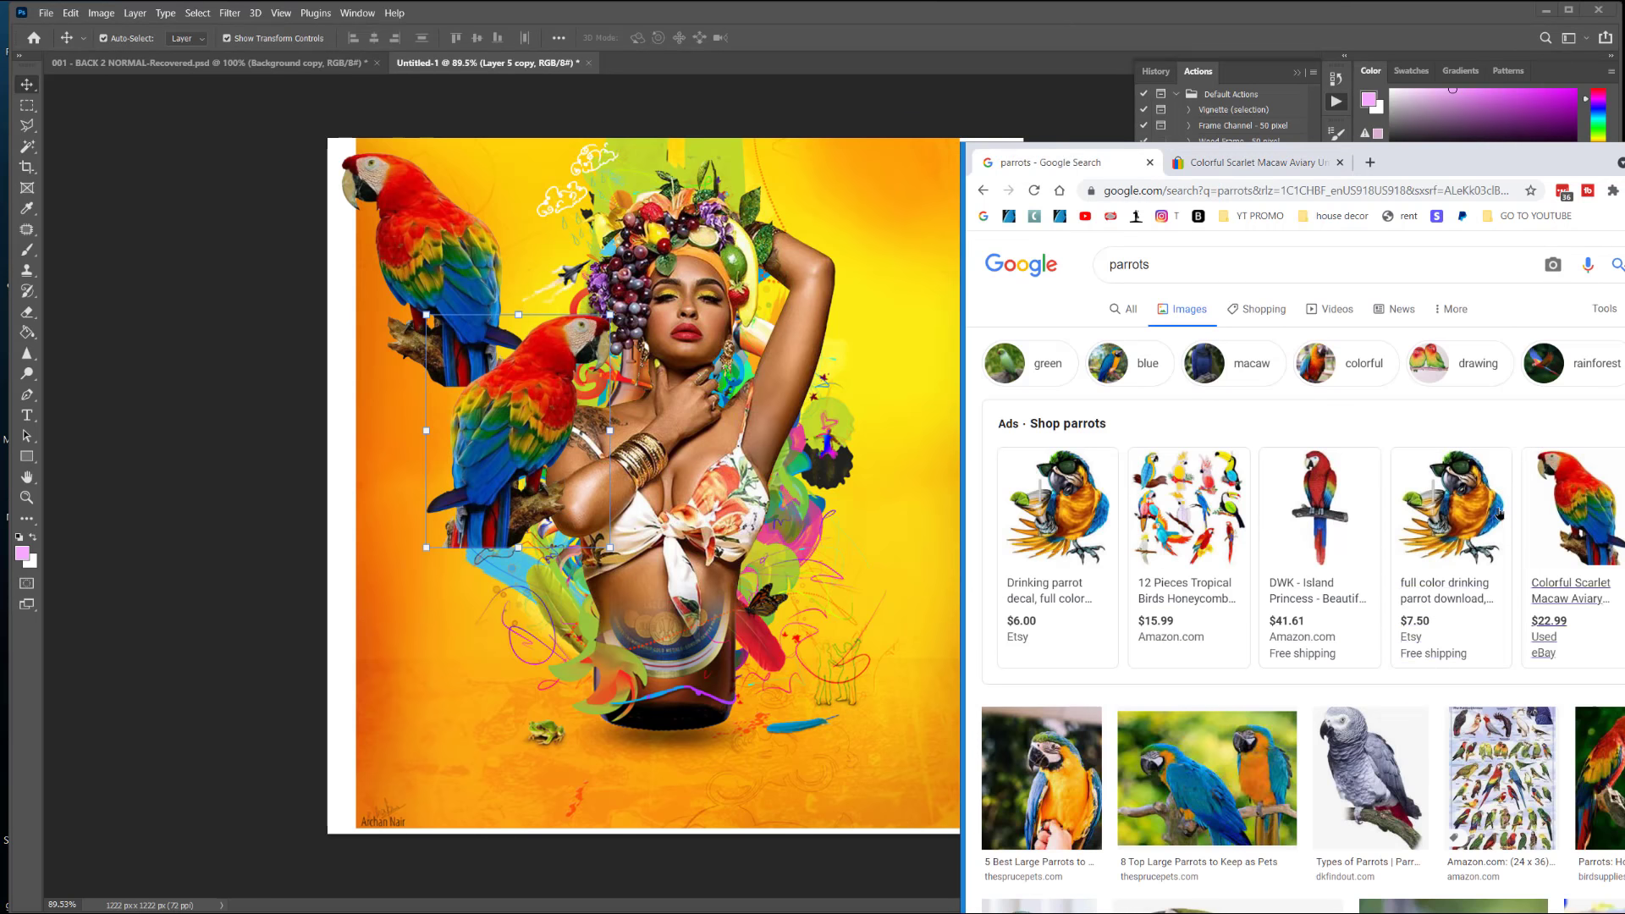
{"action": "scroll", "coordinate": [1332, 653], "scroll_direction": "down", "scroll_amount": 5}
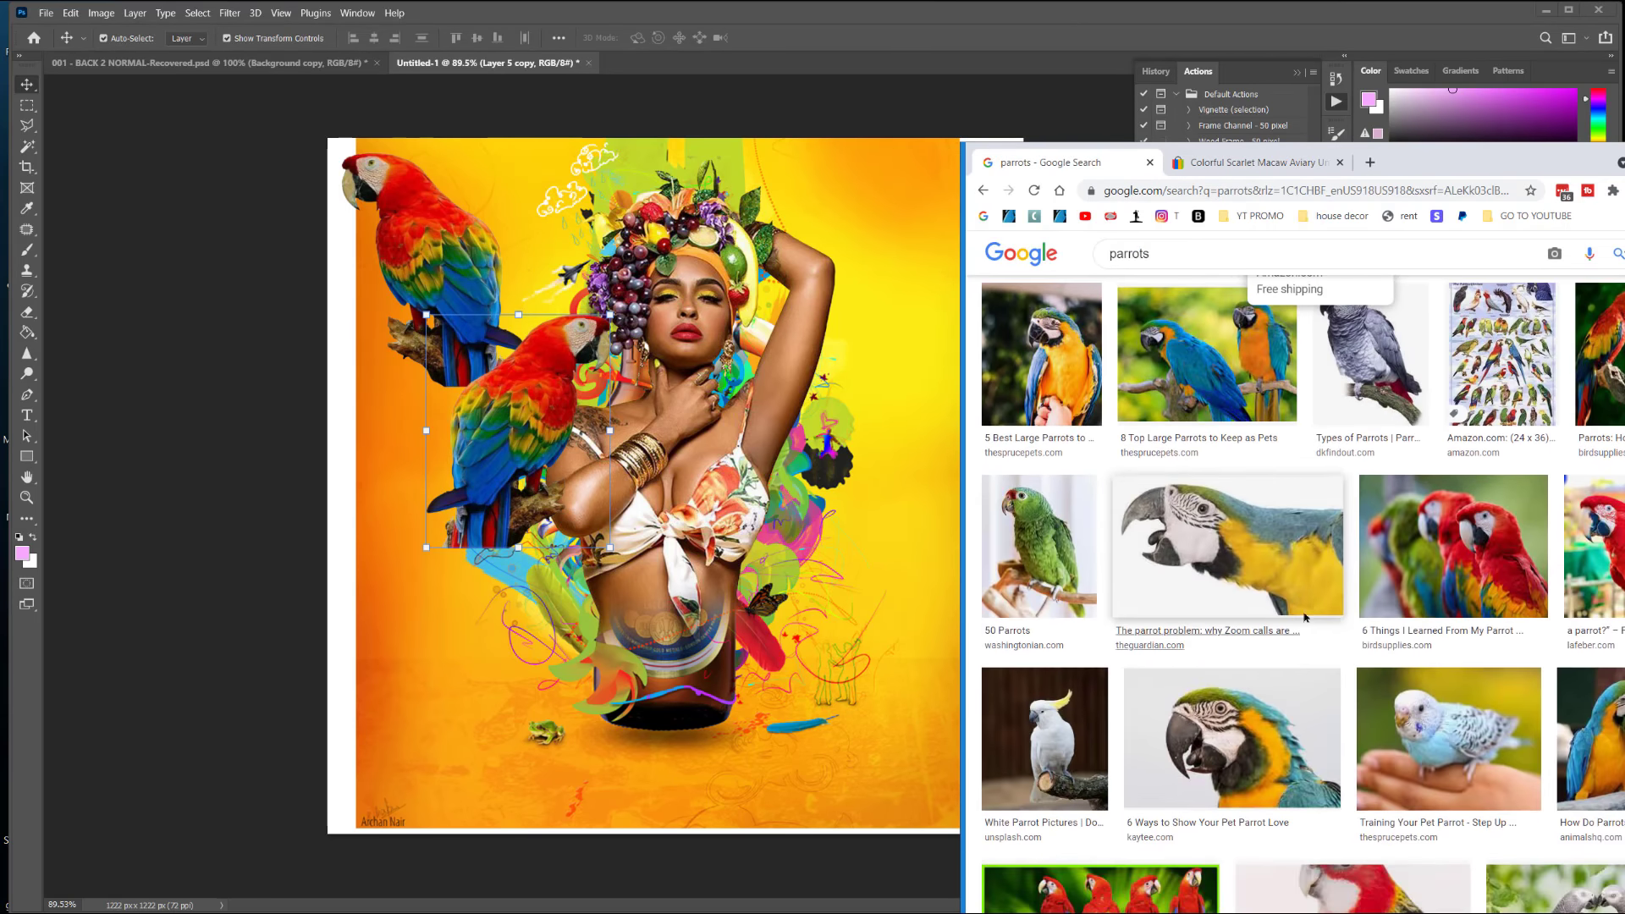
{"action": "scroll", "coordinate": [1455, 638], "scroll_direction": "down", "scroll_amount": 4}
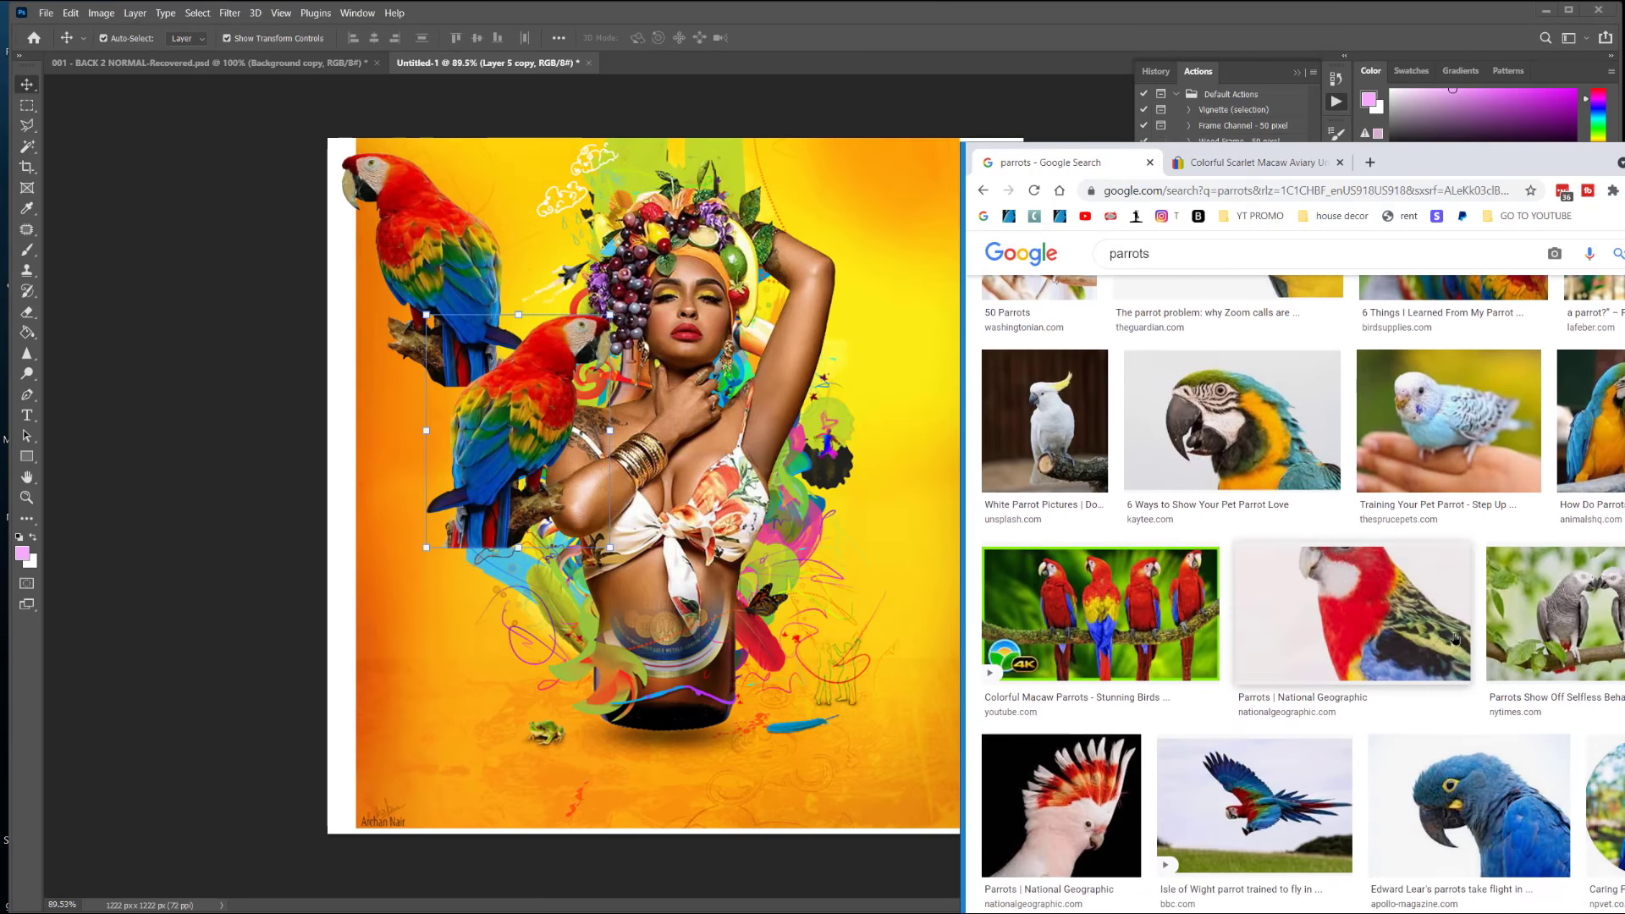
{"action": "scroll", "coordinate": [1455, 638], "scroll_direction": "down", "scroll_amount": 5}
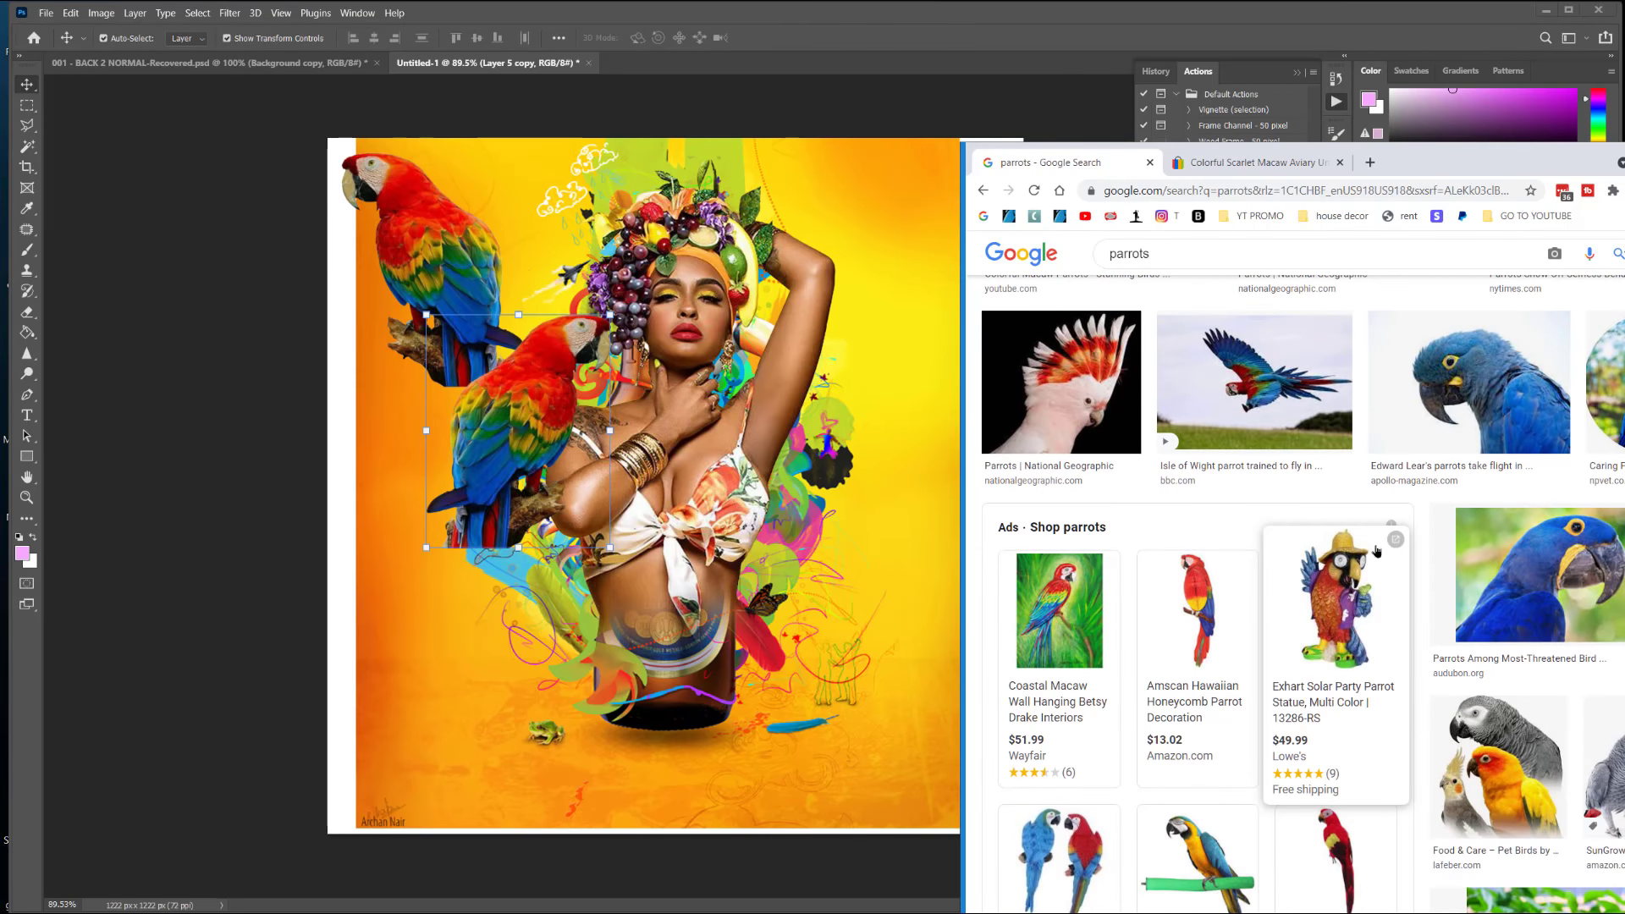
{"action": "scroll", "coordinate": [1414, 567], "scroll_direction": "down", "scroll_amount": 4}
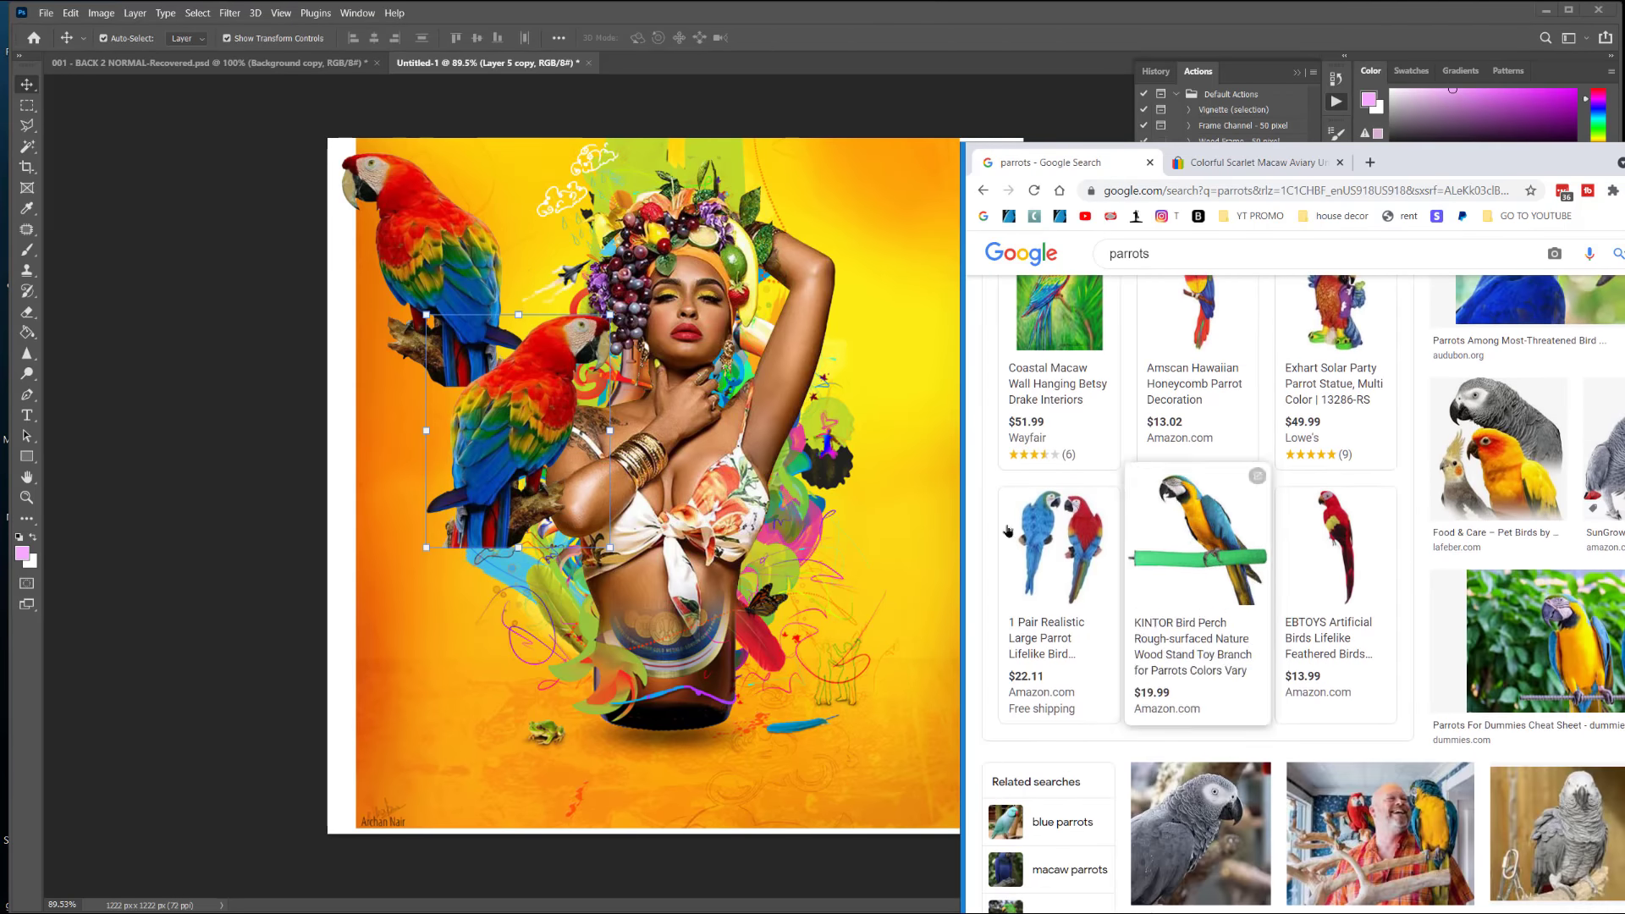
{"action": "mouse_move", "coordinate": [1064, 532]}
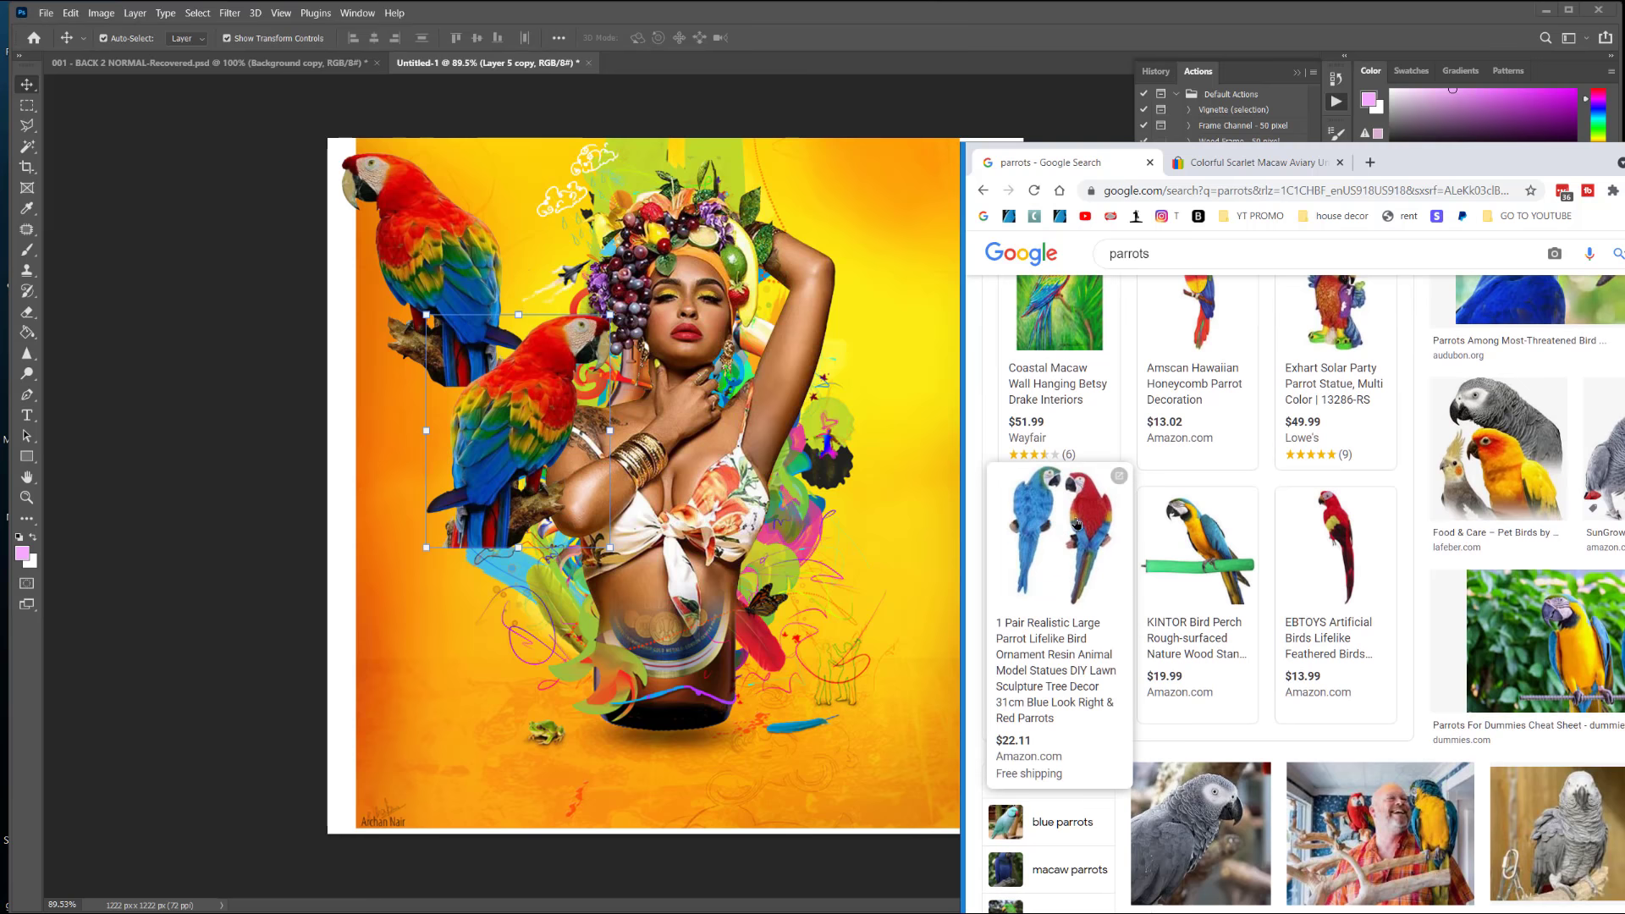
{"action": "mouse_move", "coordinate": [1214, 515]}
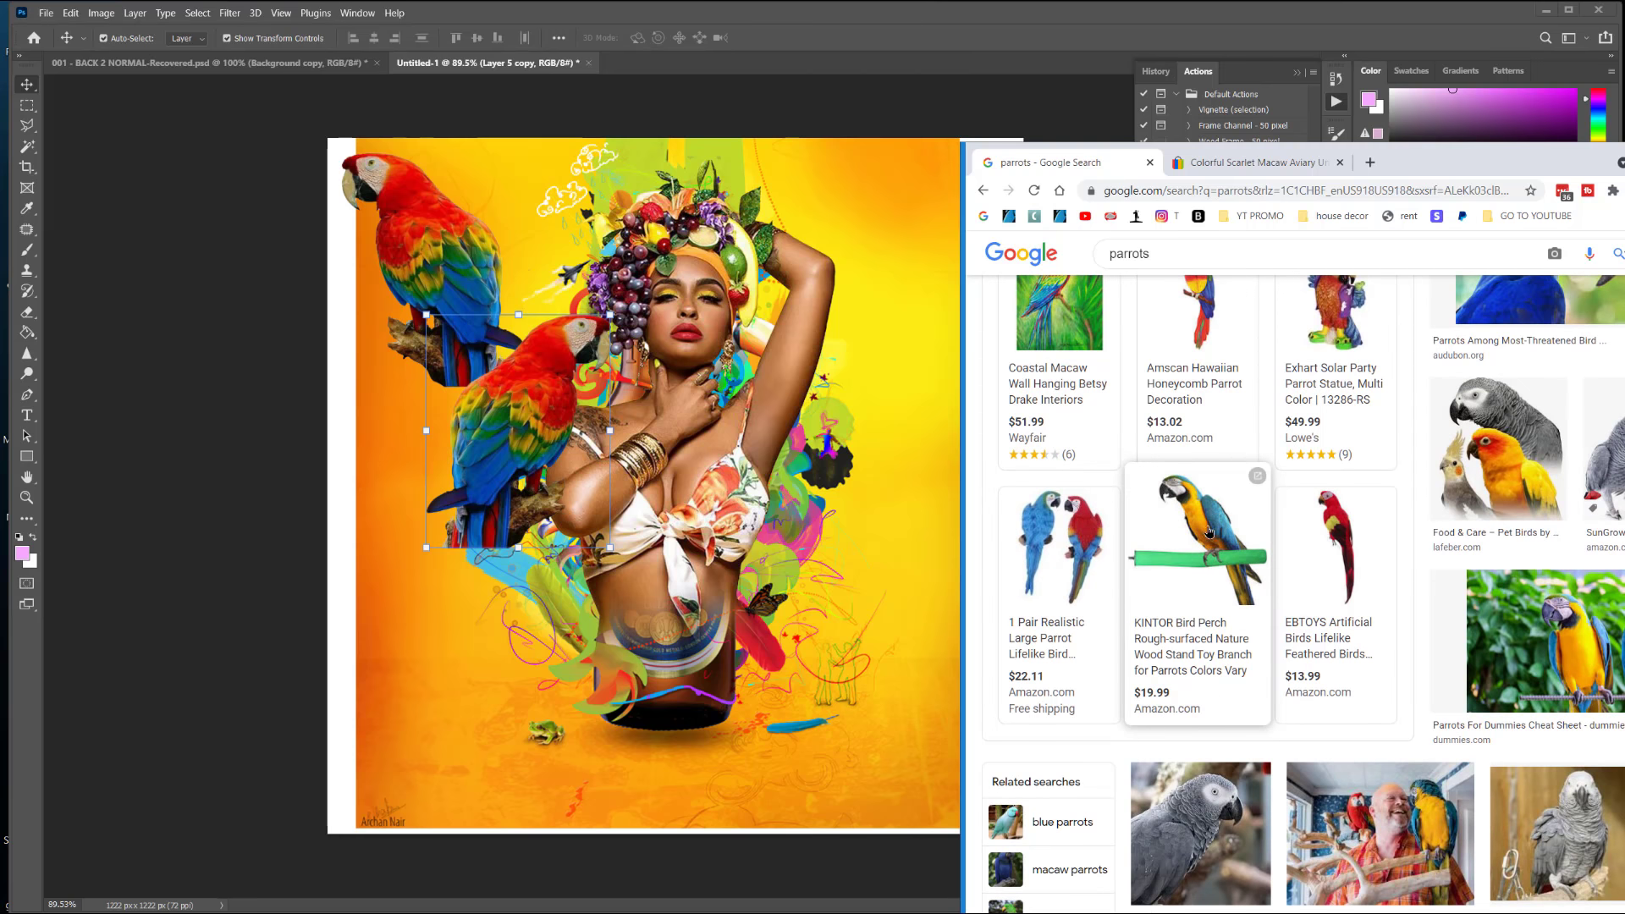
{"action": "left_click", "coordinate": [1209, 522]}
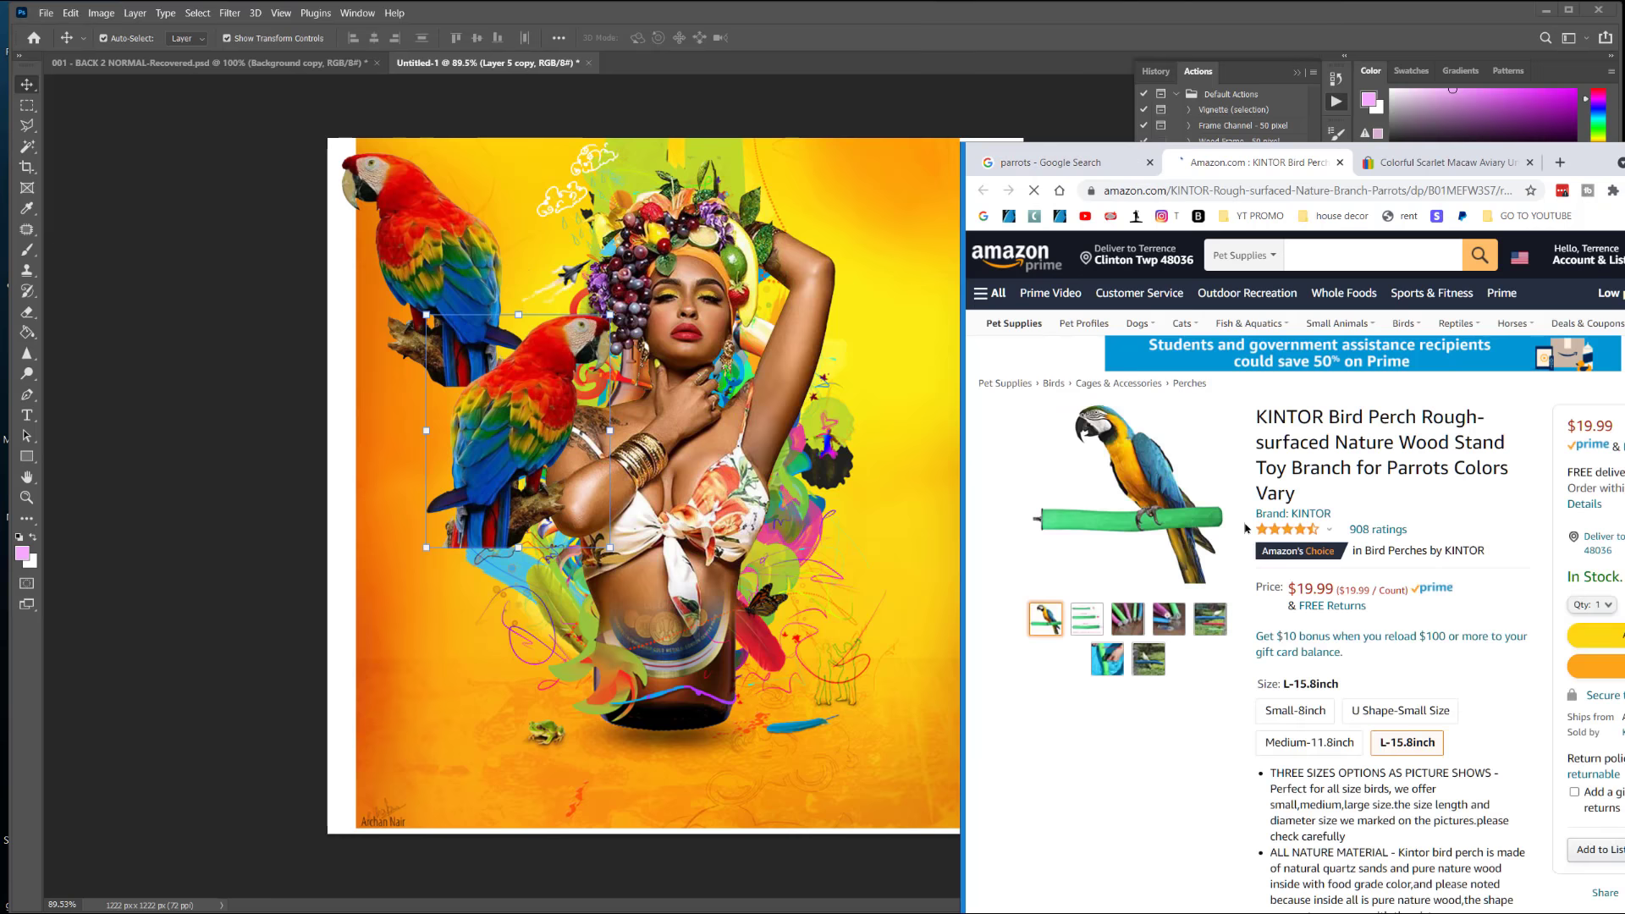
Step: Enlarge the blue-and-yellow macaw product image, copy it and paste it as a new layer in the Photoshop cover
{"action": "left_click", "coordinate": [1229, 529]}
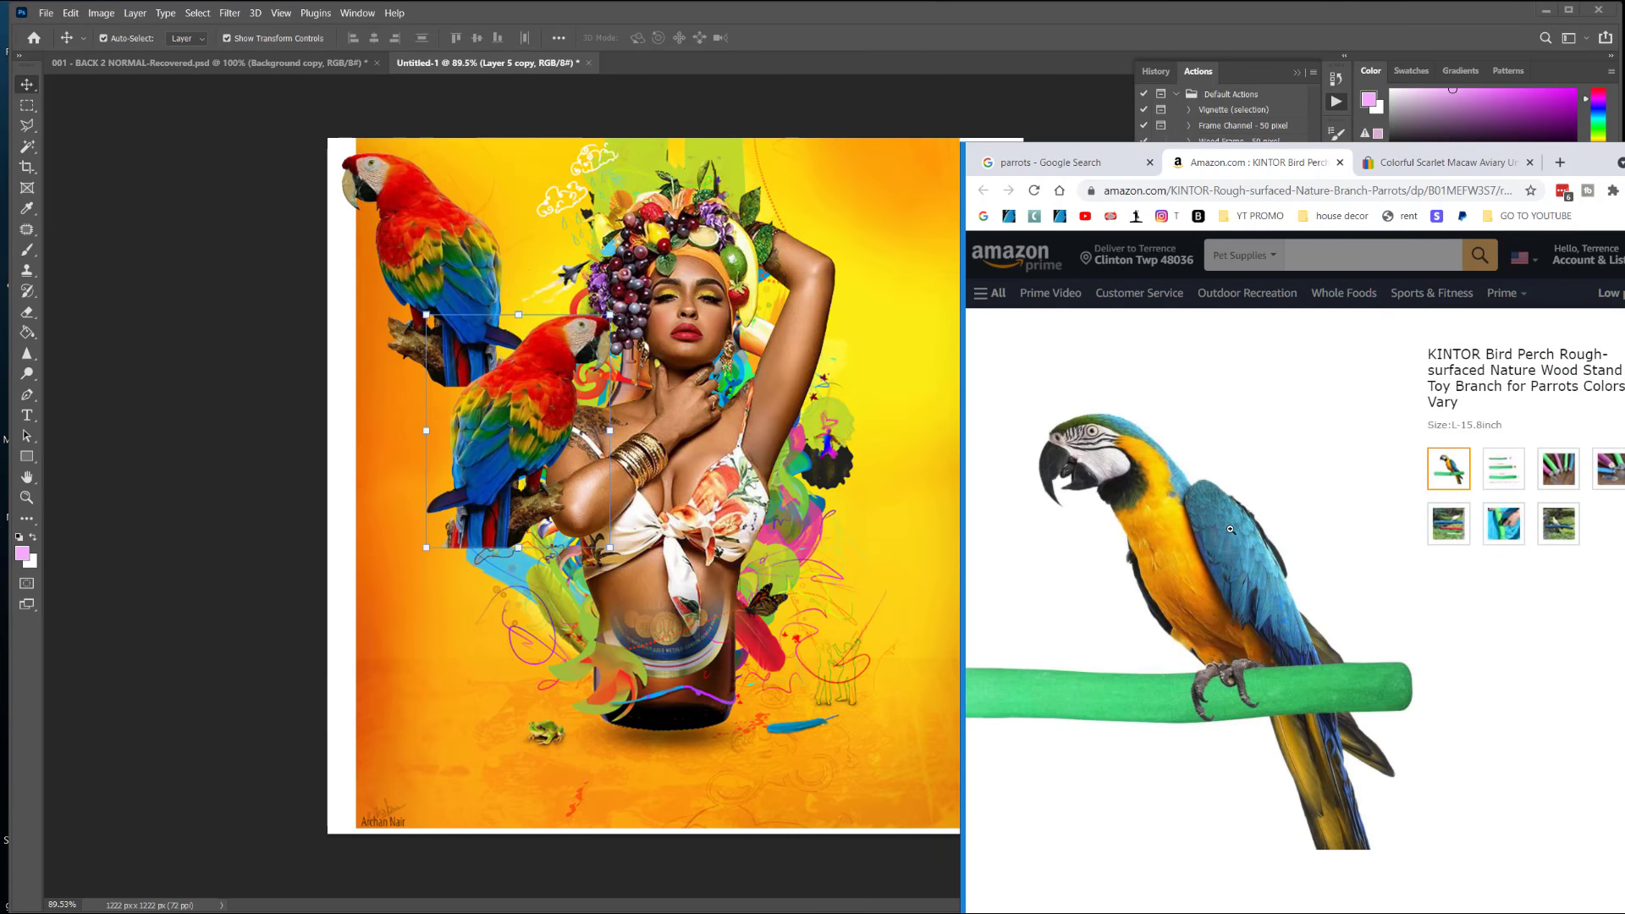
{"action": "left_click", "coordinate": [1246, 544]}
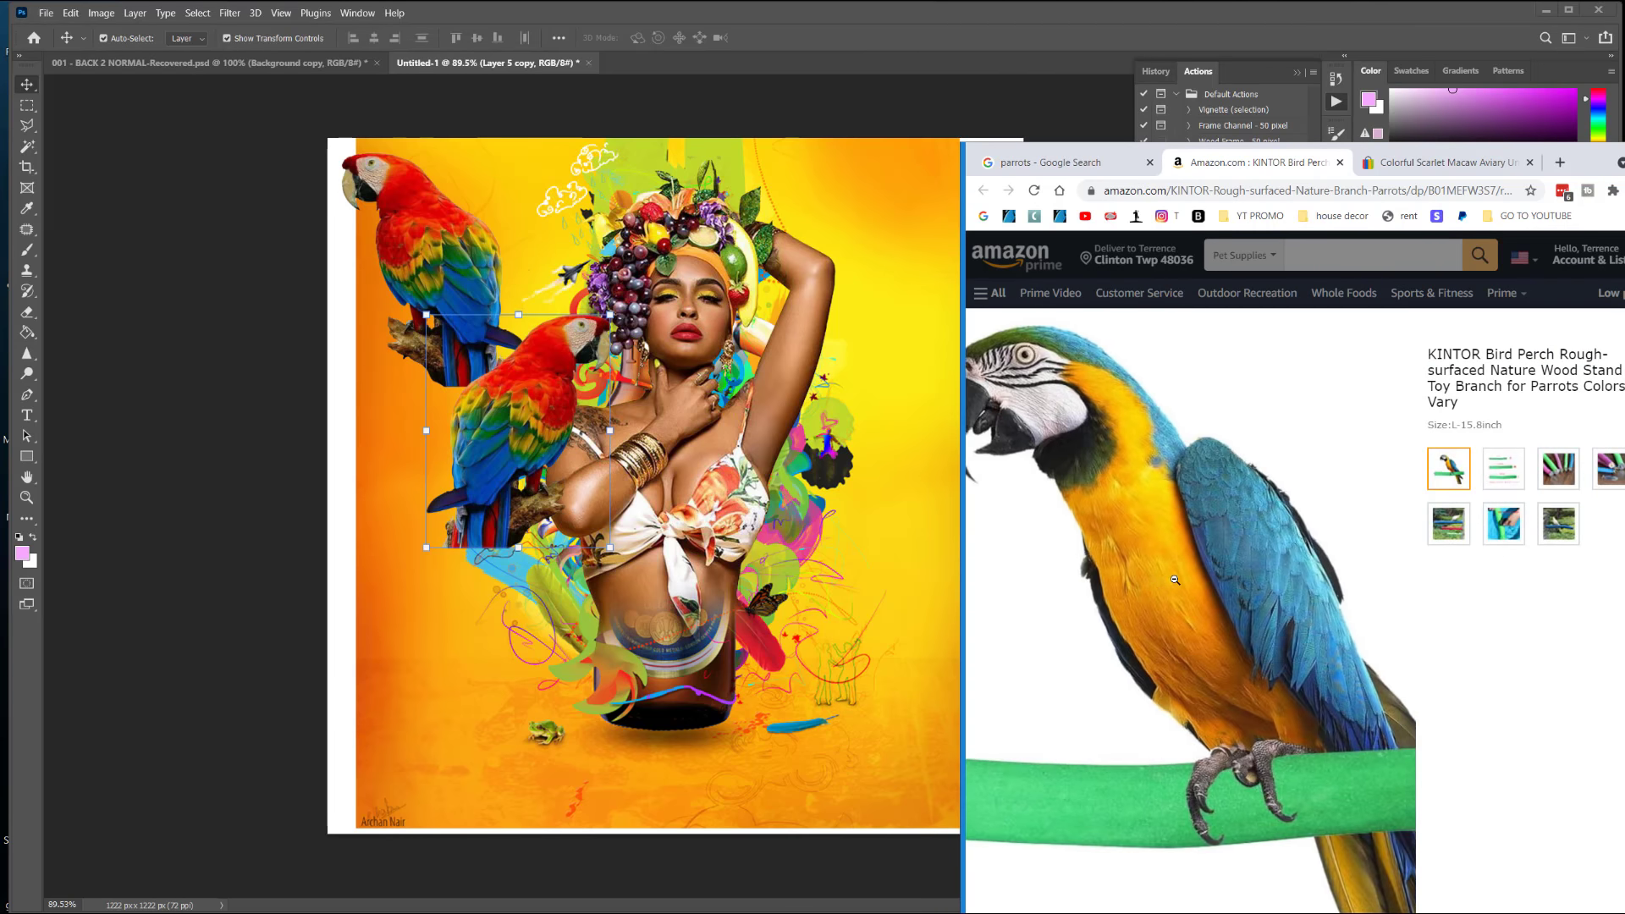
{"action": "right_click", "coordinate": [1177, 582]}
{"action": "left_click", "coordinate": [1240, 630]}
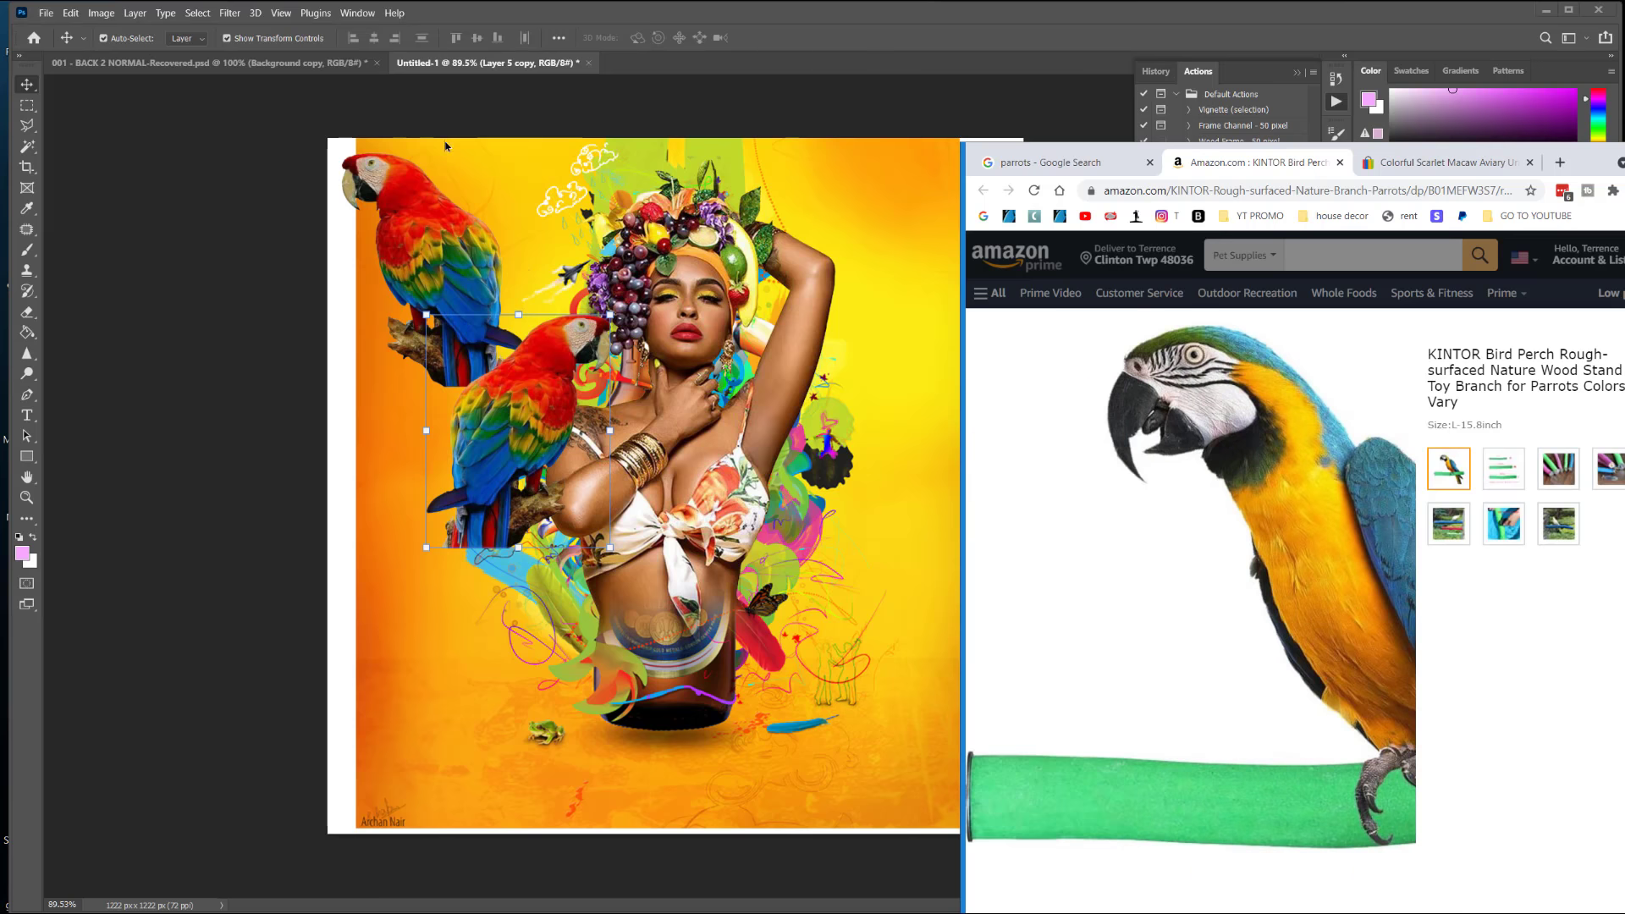
{"action": "left_click", "coordinate": [69, 12]}
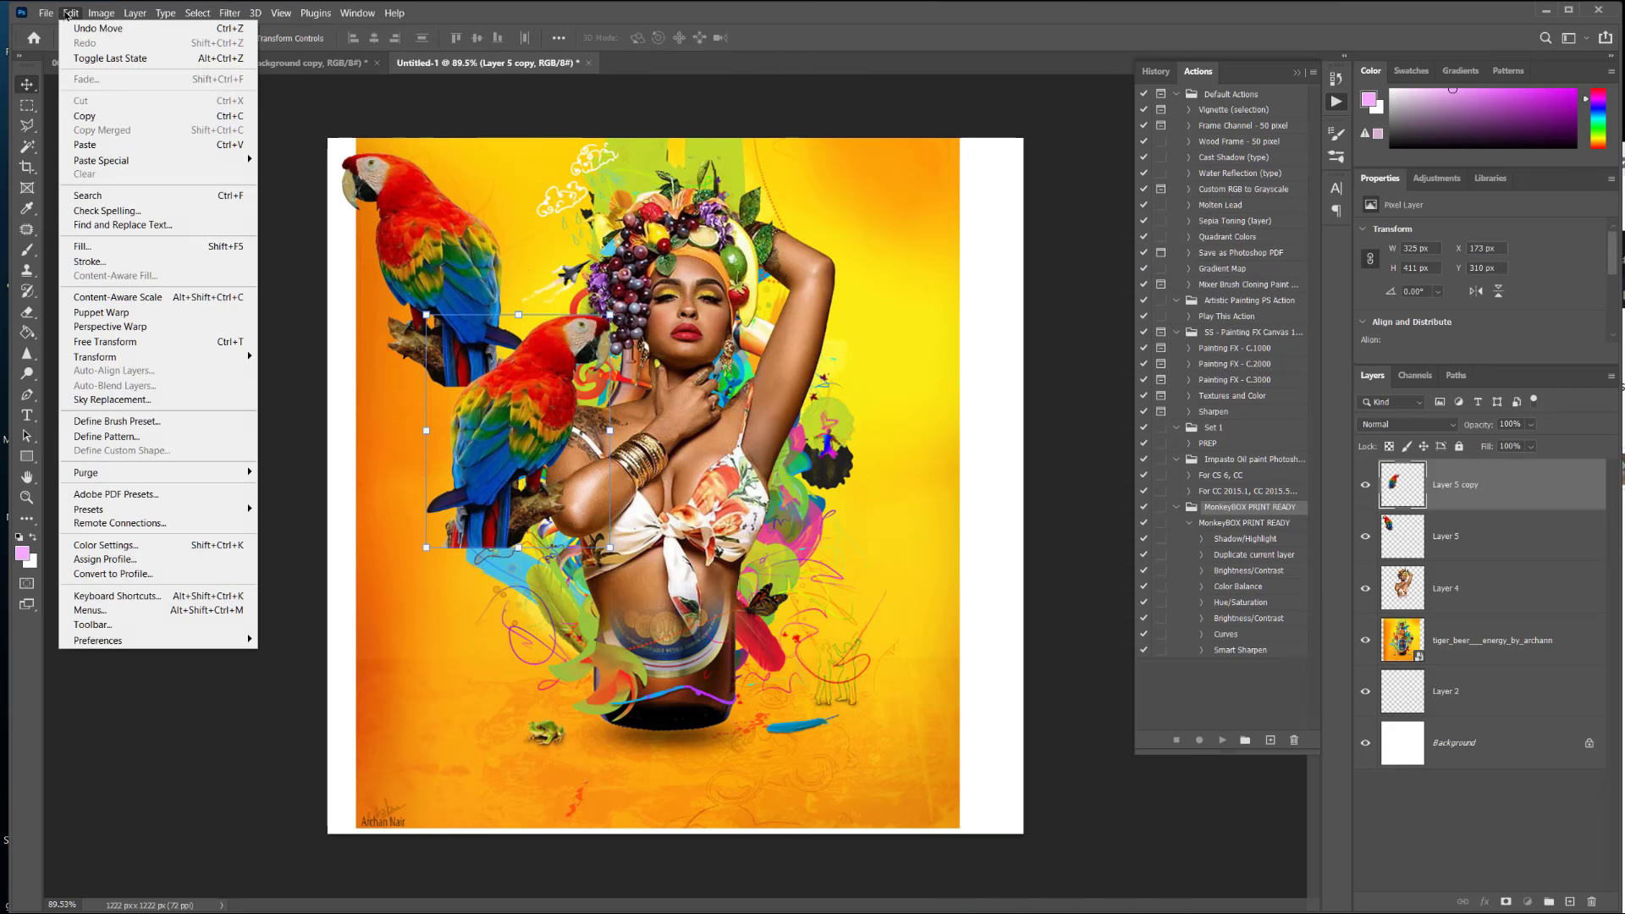
{"action": "left_click", "coordinate": [85, 147]}
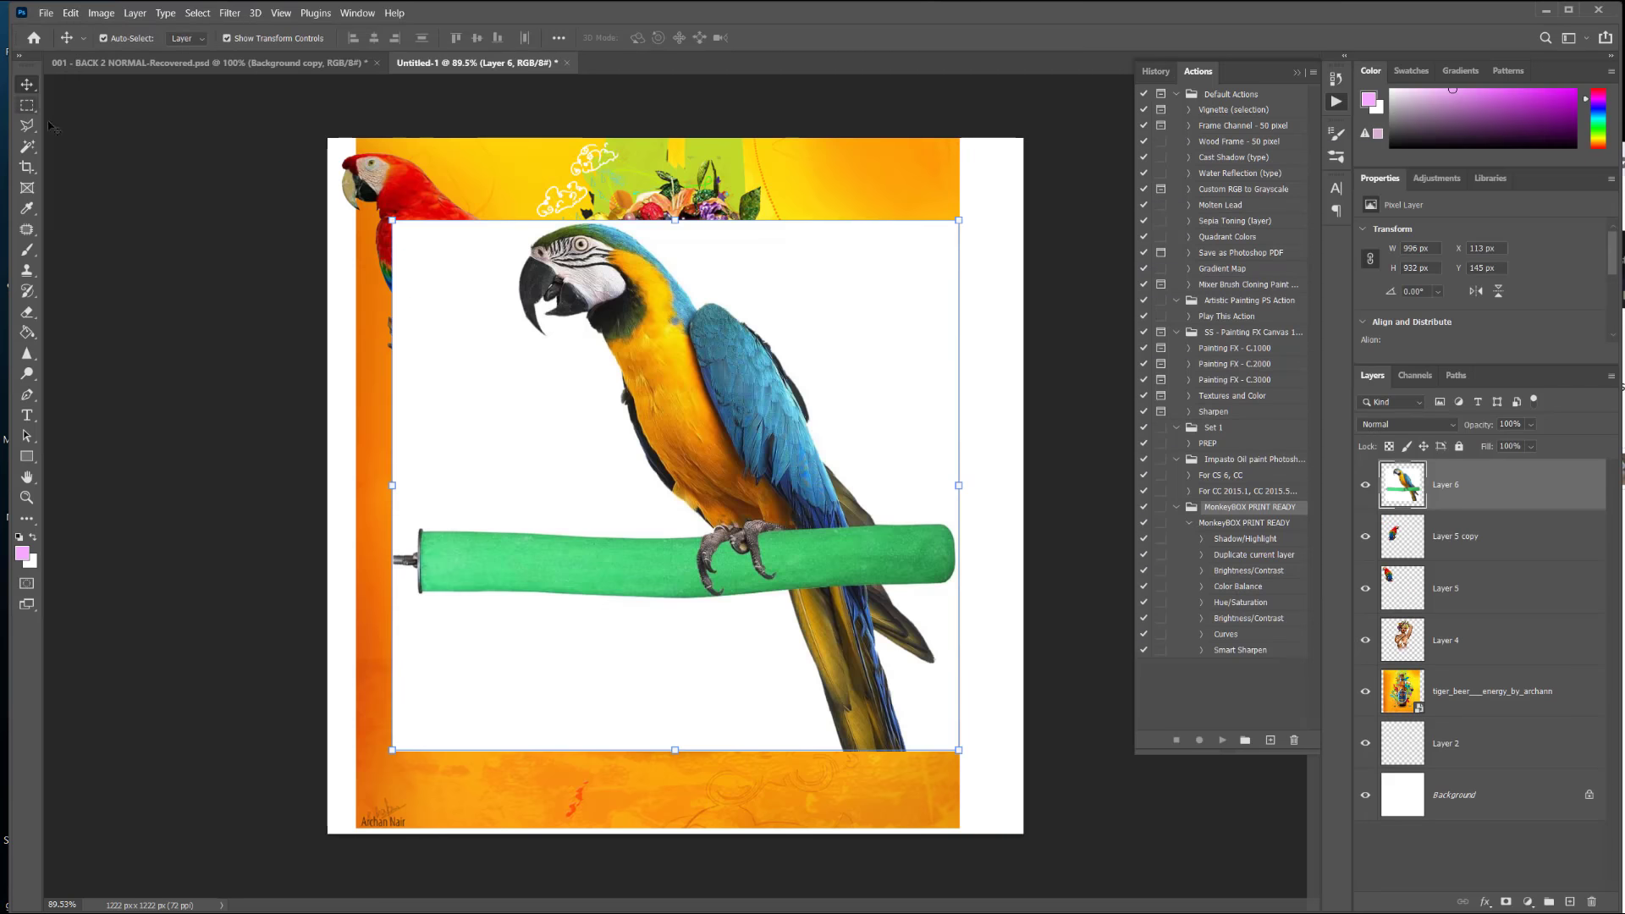
Step: Delete the blue-and-yellow macaw's white background and the green perch section right of its claws, using the Magic Wand at tolerance 66
{"action": "left_click", "coordinate": [28, 147]}
{"action": "left_click", "coordinate": [430, 377]}
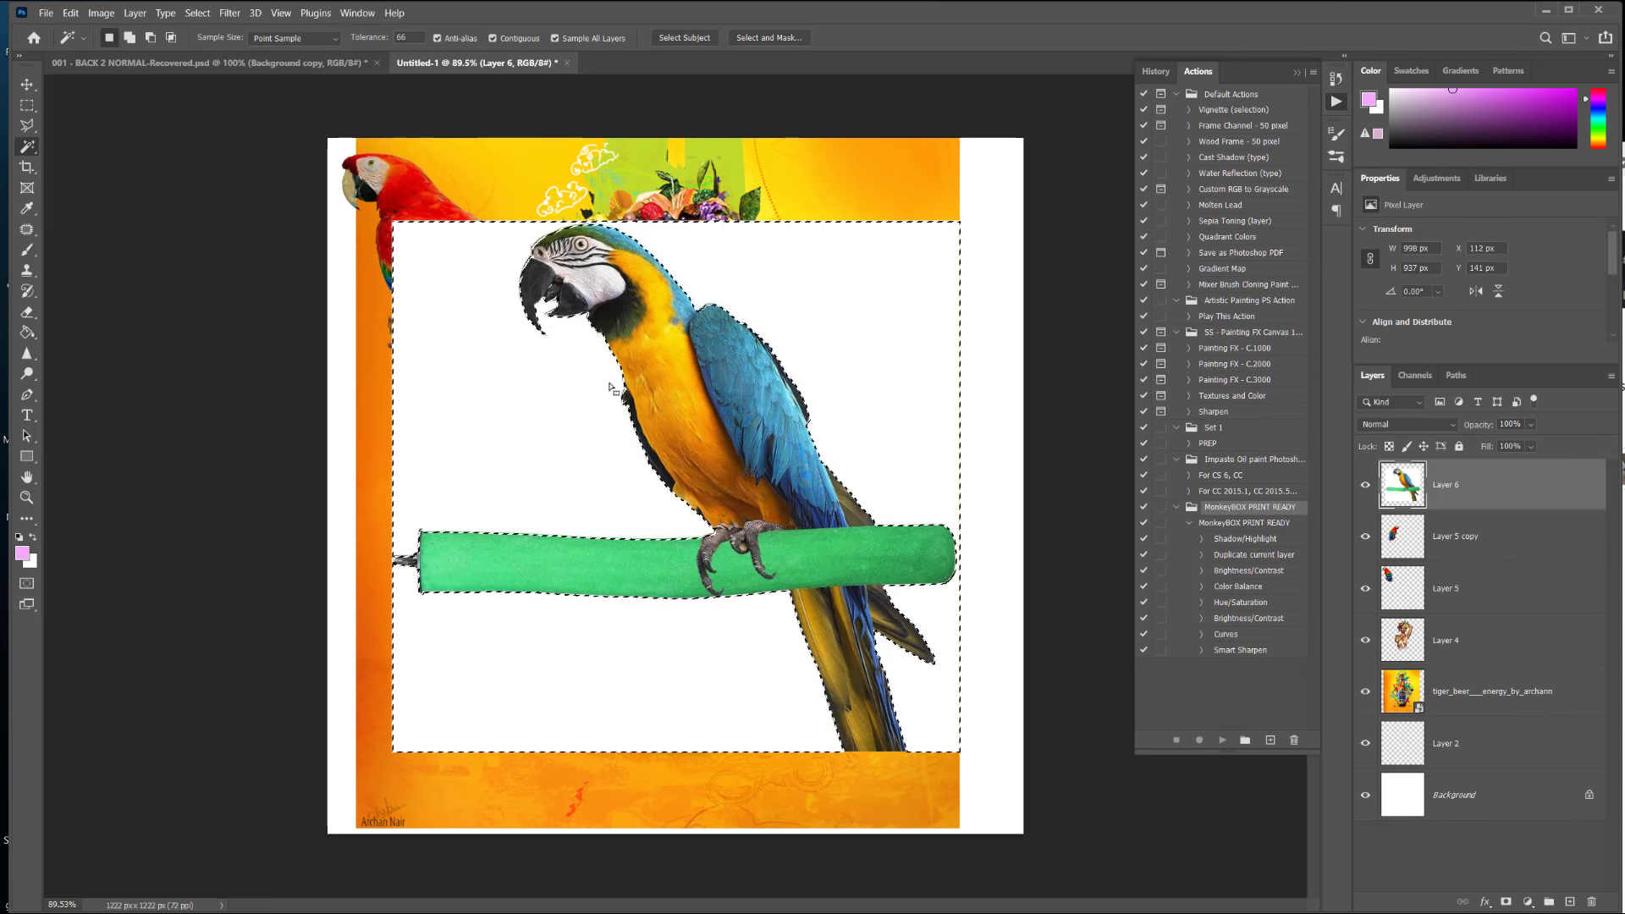
{"action": "key", "text": "Delete"}
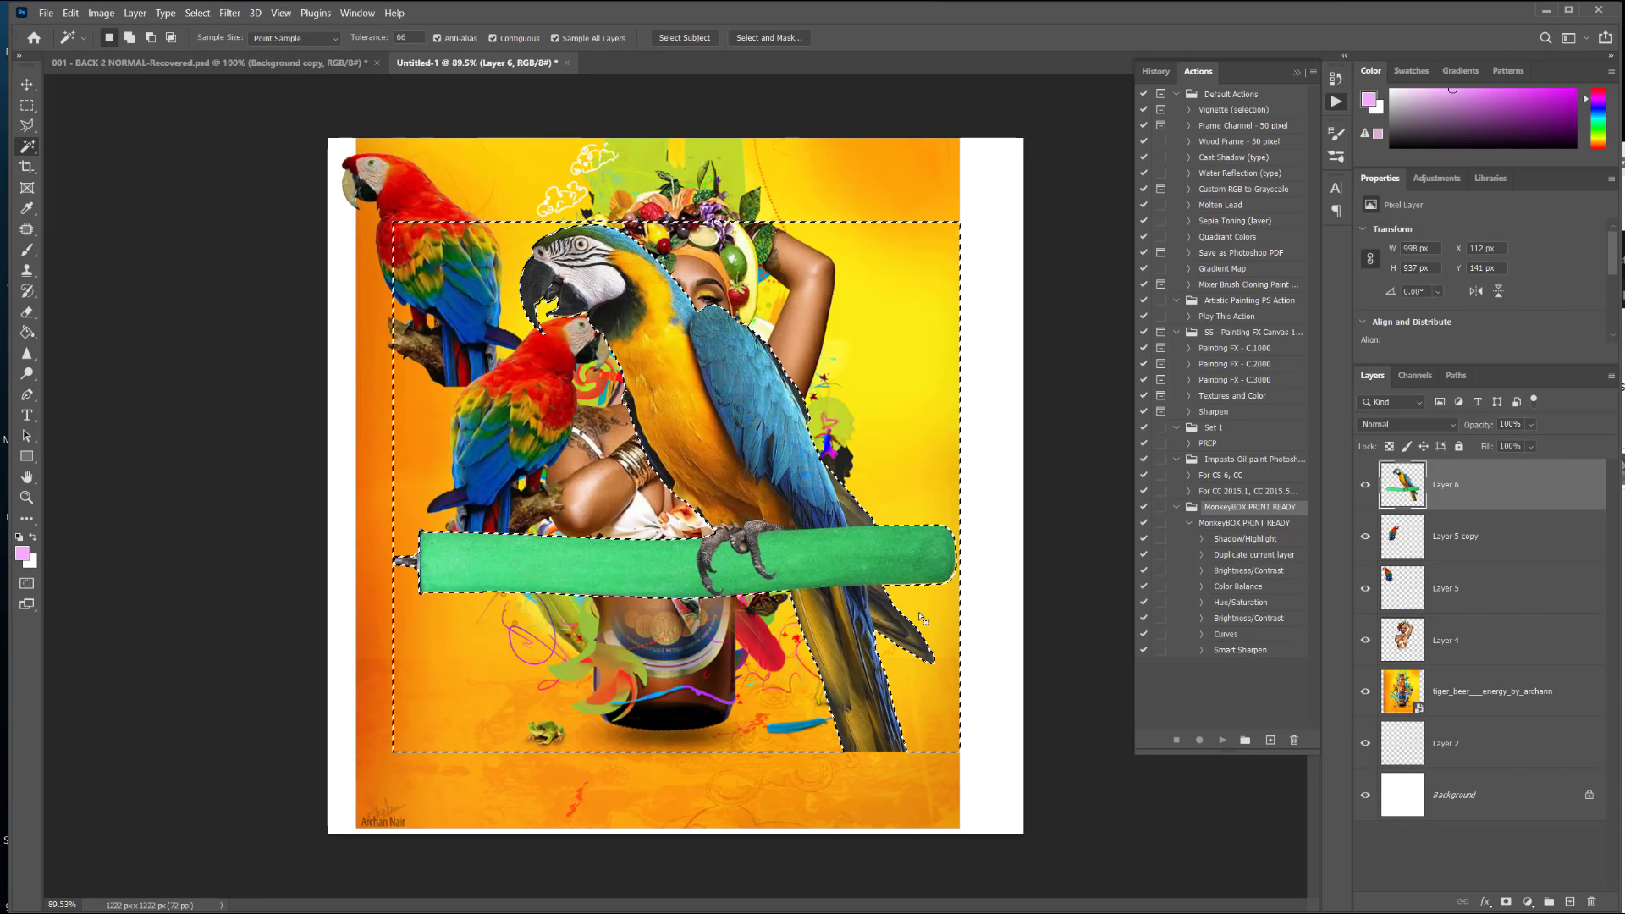
{"action": "left_click", "coordinate": [855, 551]}
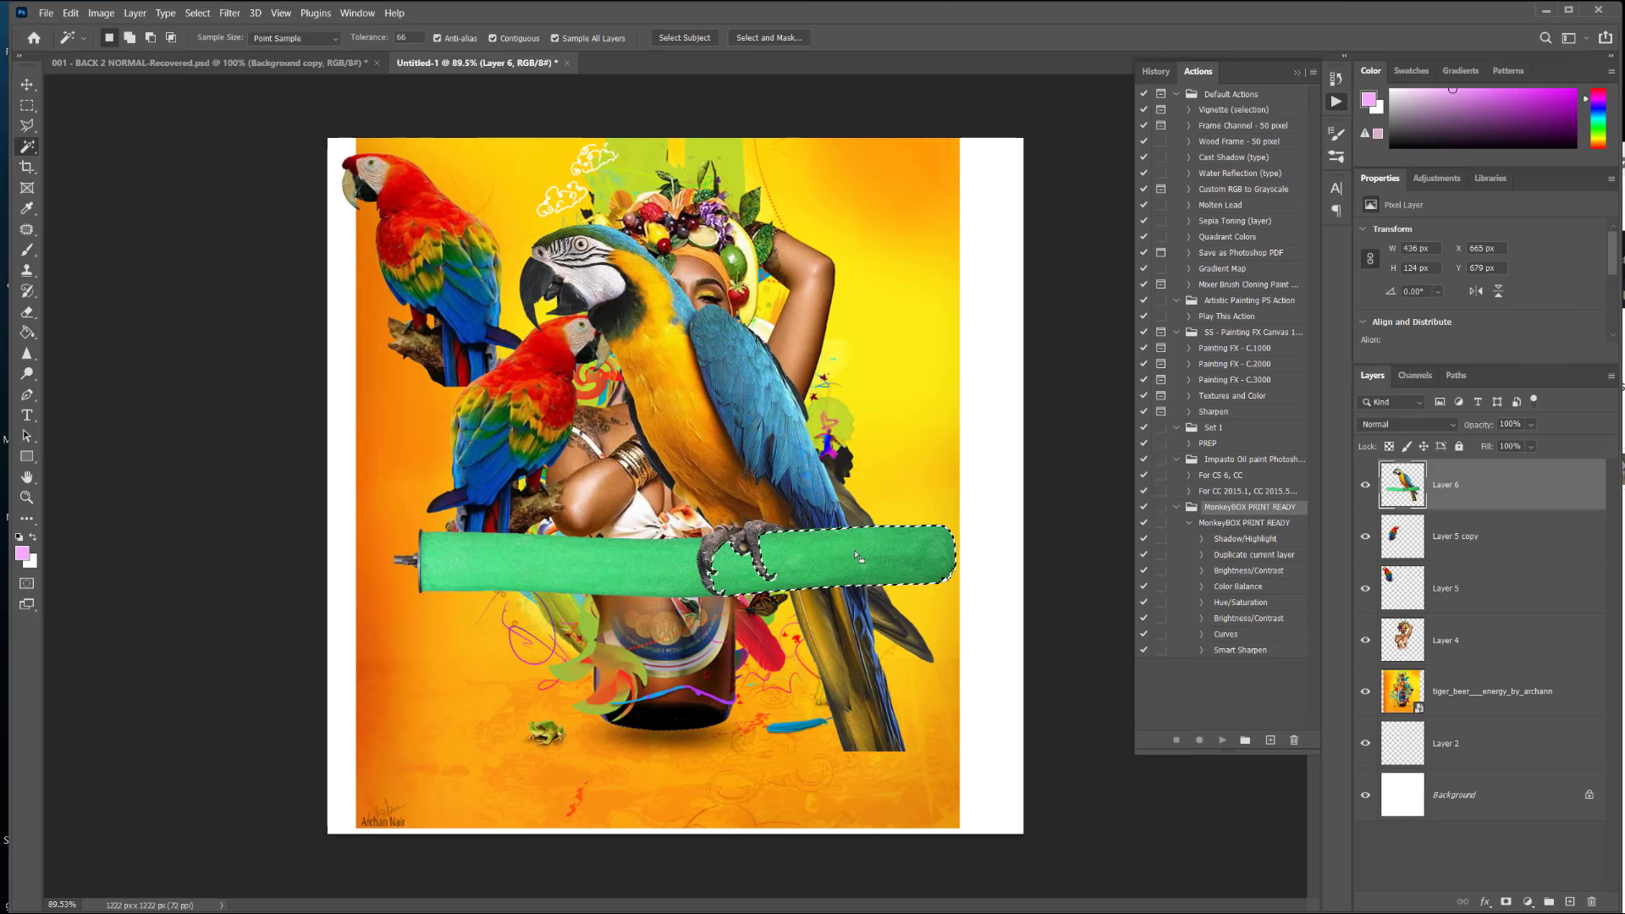
{"action": "key", "text": "Delete"}
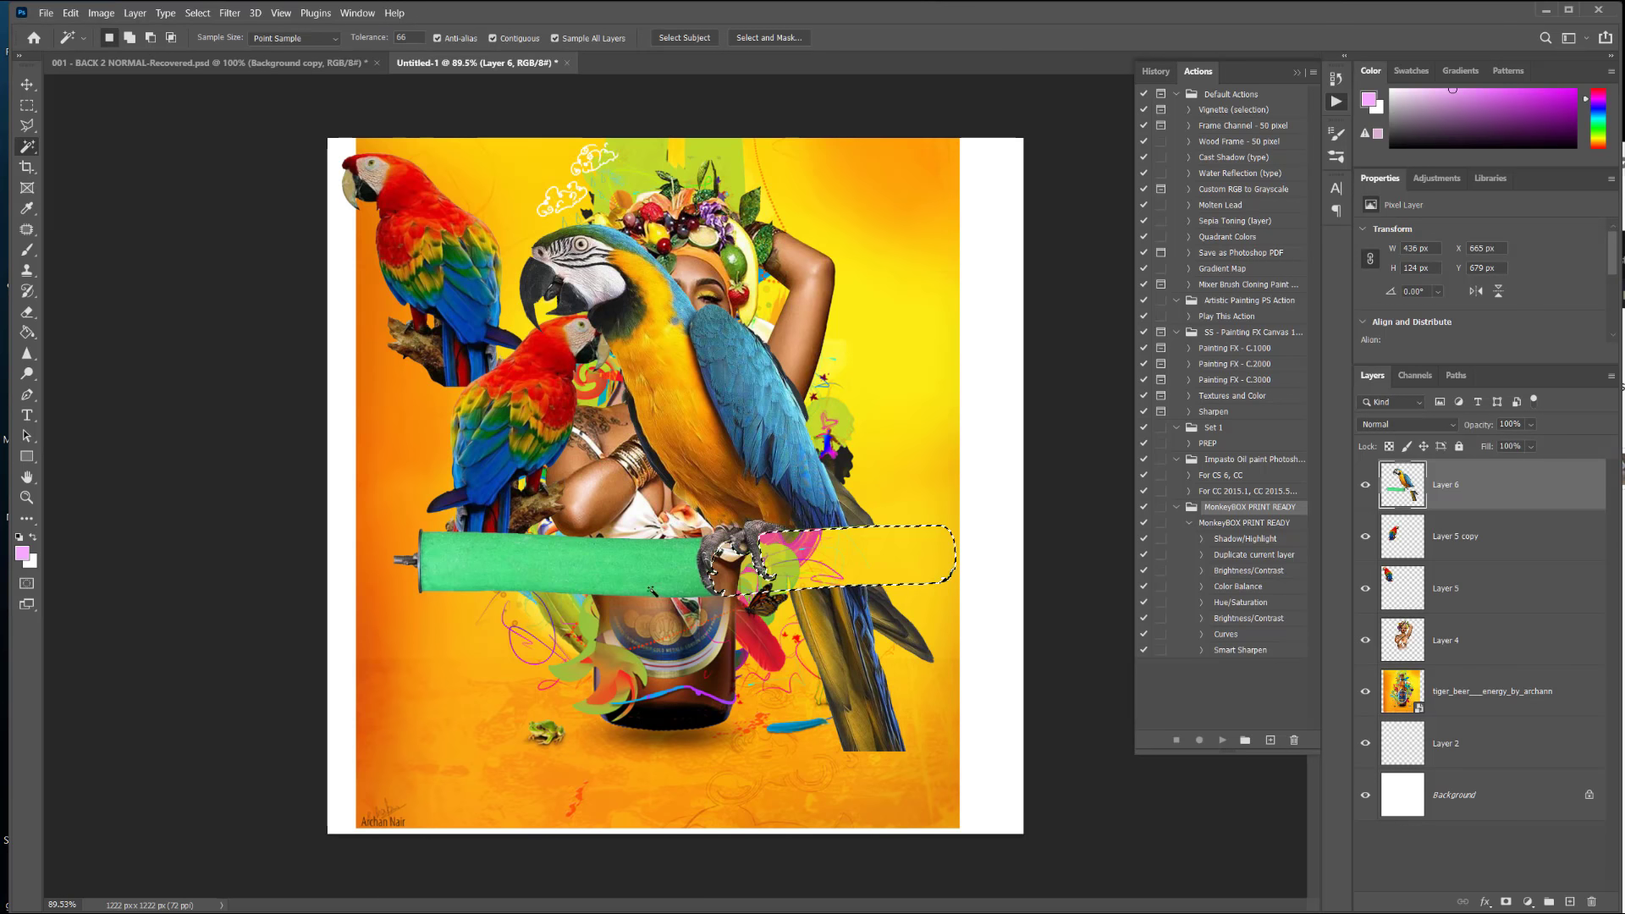
Step: Delete the green perch section left of the blue-and-yellow macaw's claws with the Magic Wand and clear the selection
{"action": "left_click", "coordinate": [658, 572]}
{"action": "key", "text": "Delete"}
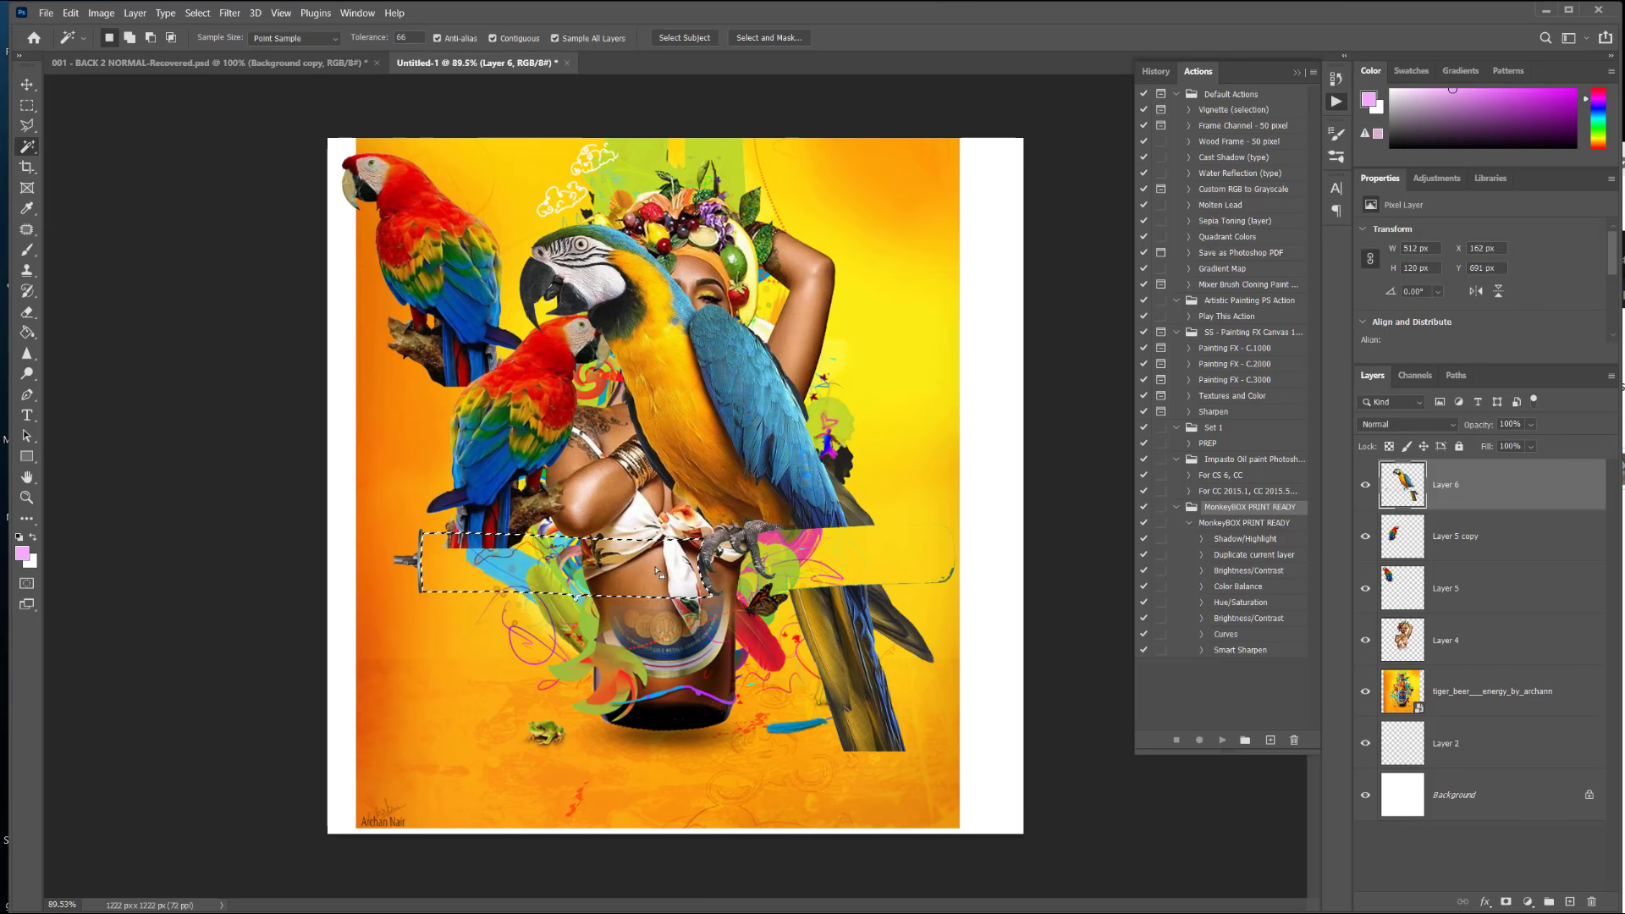
{"action": "left_click", "coordinate": [197, 13]}
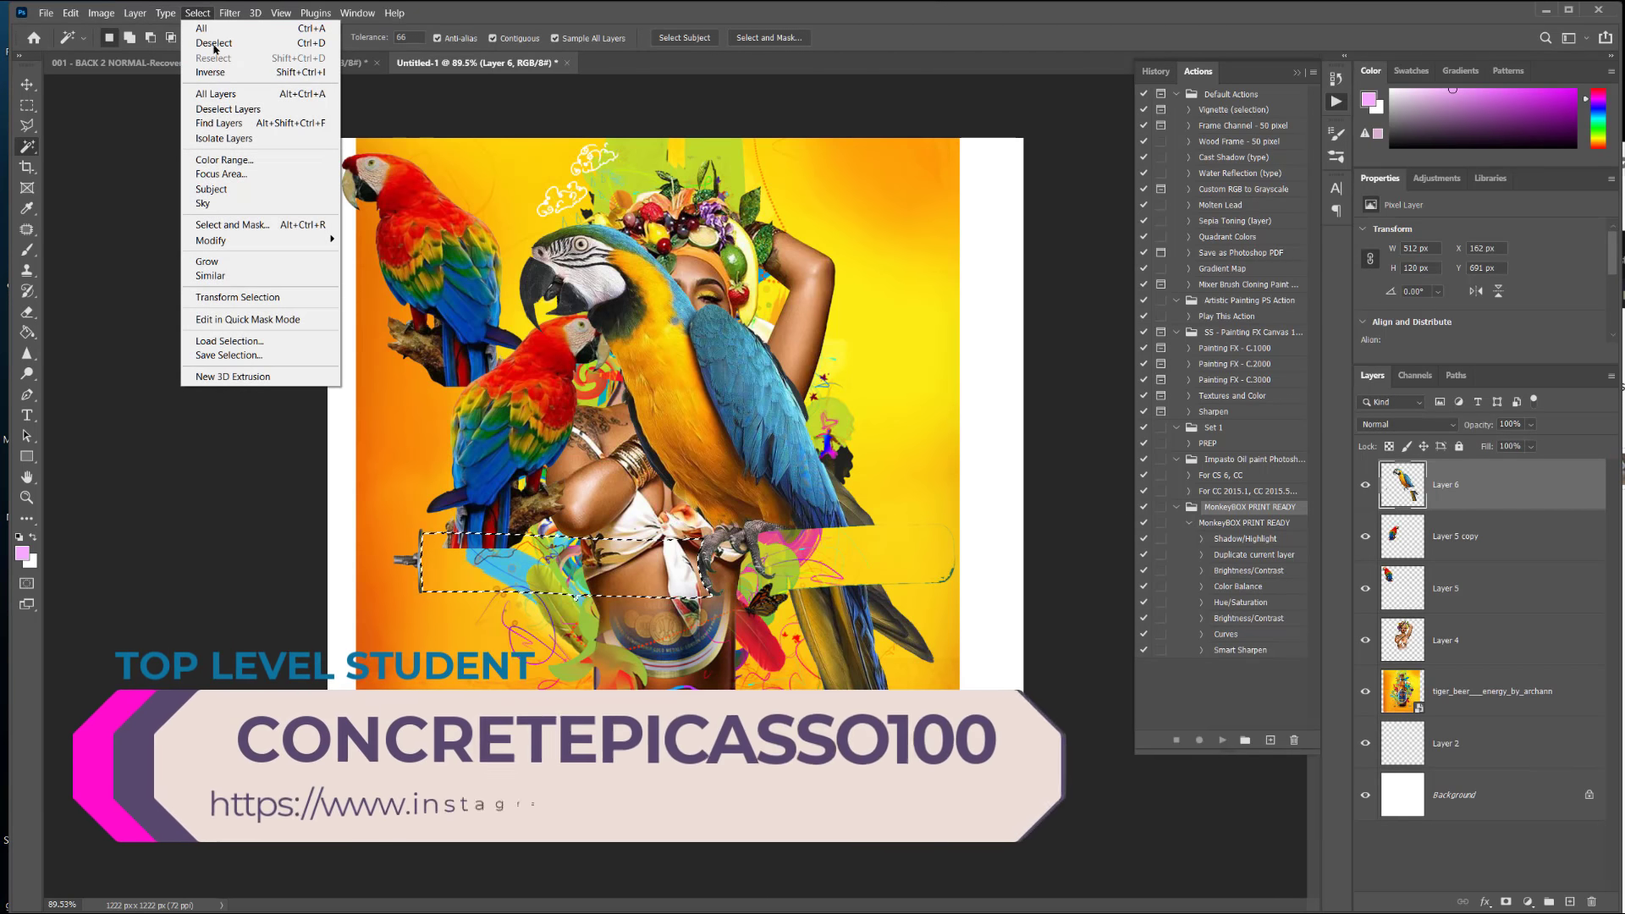
{"action": "left_click", "coordinate": [204, 44]}
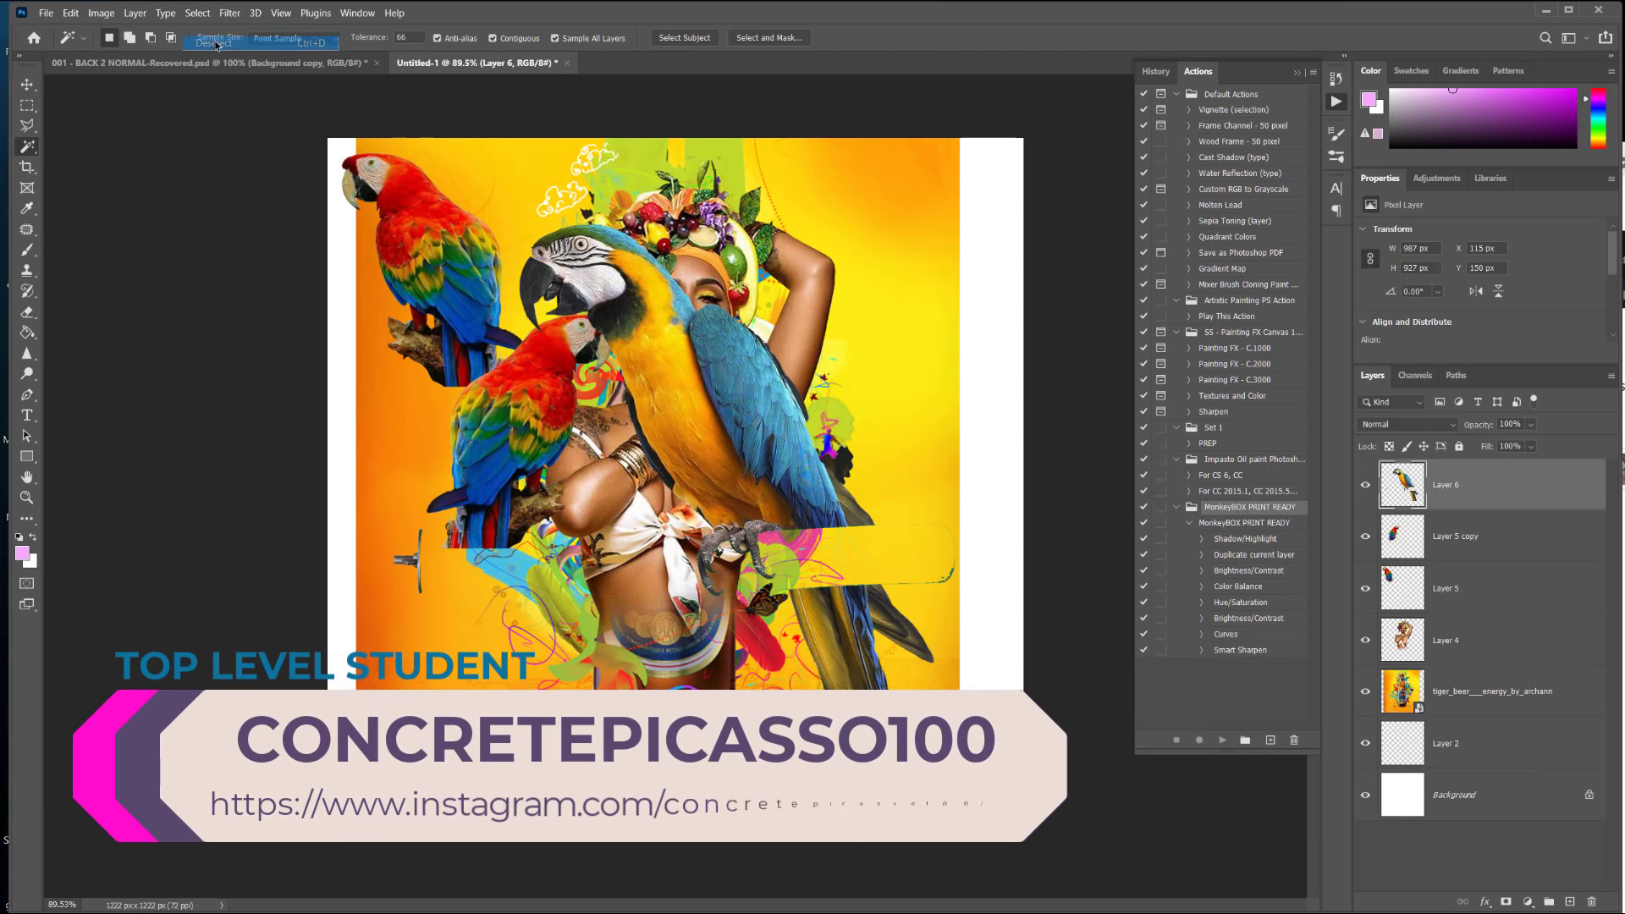
Step: Outline the leftover perch end at the canvas's left side with the Polygonal Lasso and delete it from the macaw layer
{"action": "left_click", "coordinate": [27, 125]}
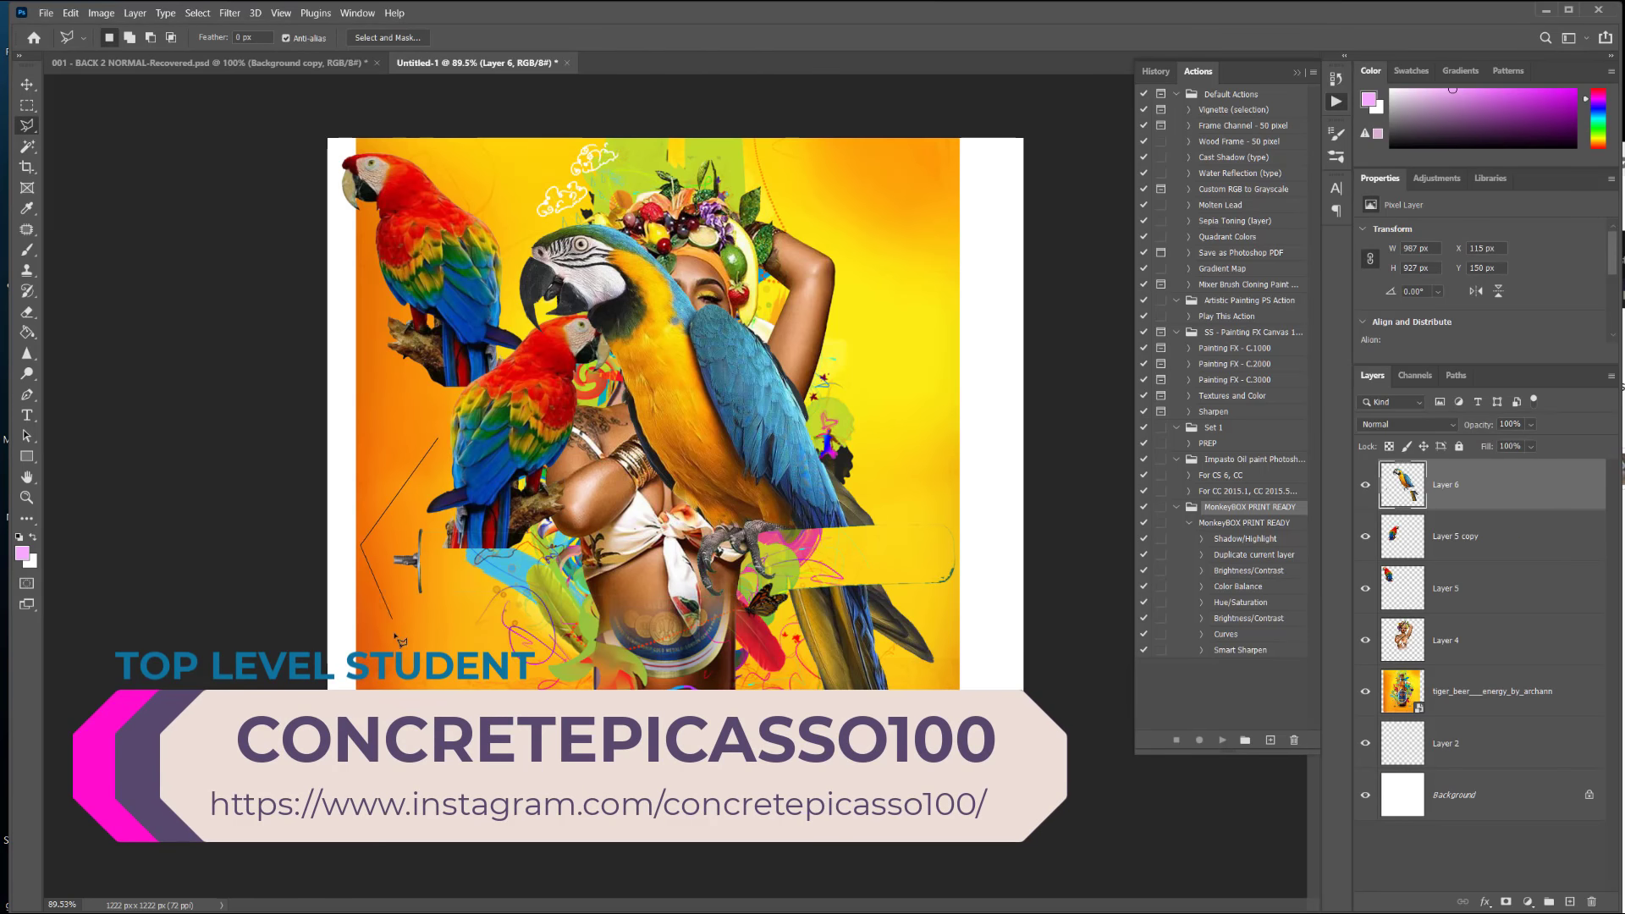
{"action": "left_click", "coordinate": [458, 666]}
{"action": "left_click", "coordinate": [469, 560]}
{"action": "left_click", "coordinate": [470, 391]}
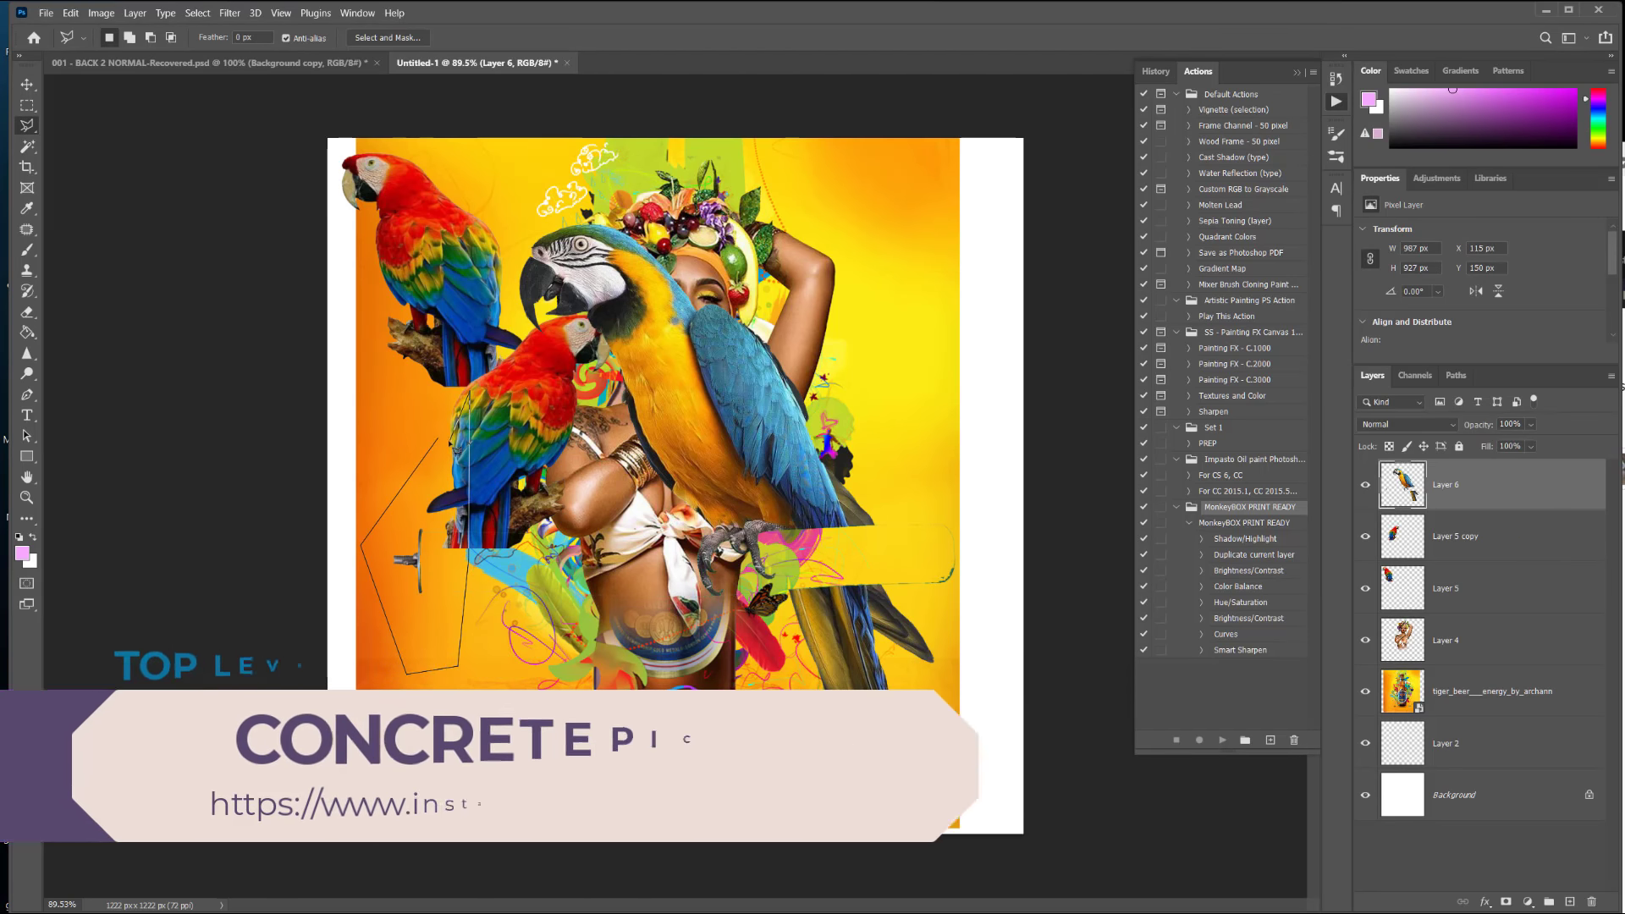
{"action": "left_click", "coordinate": [440, 448]}
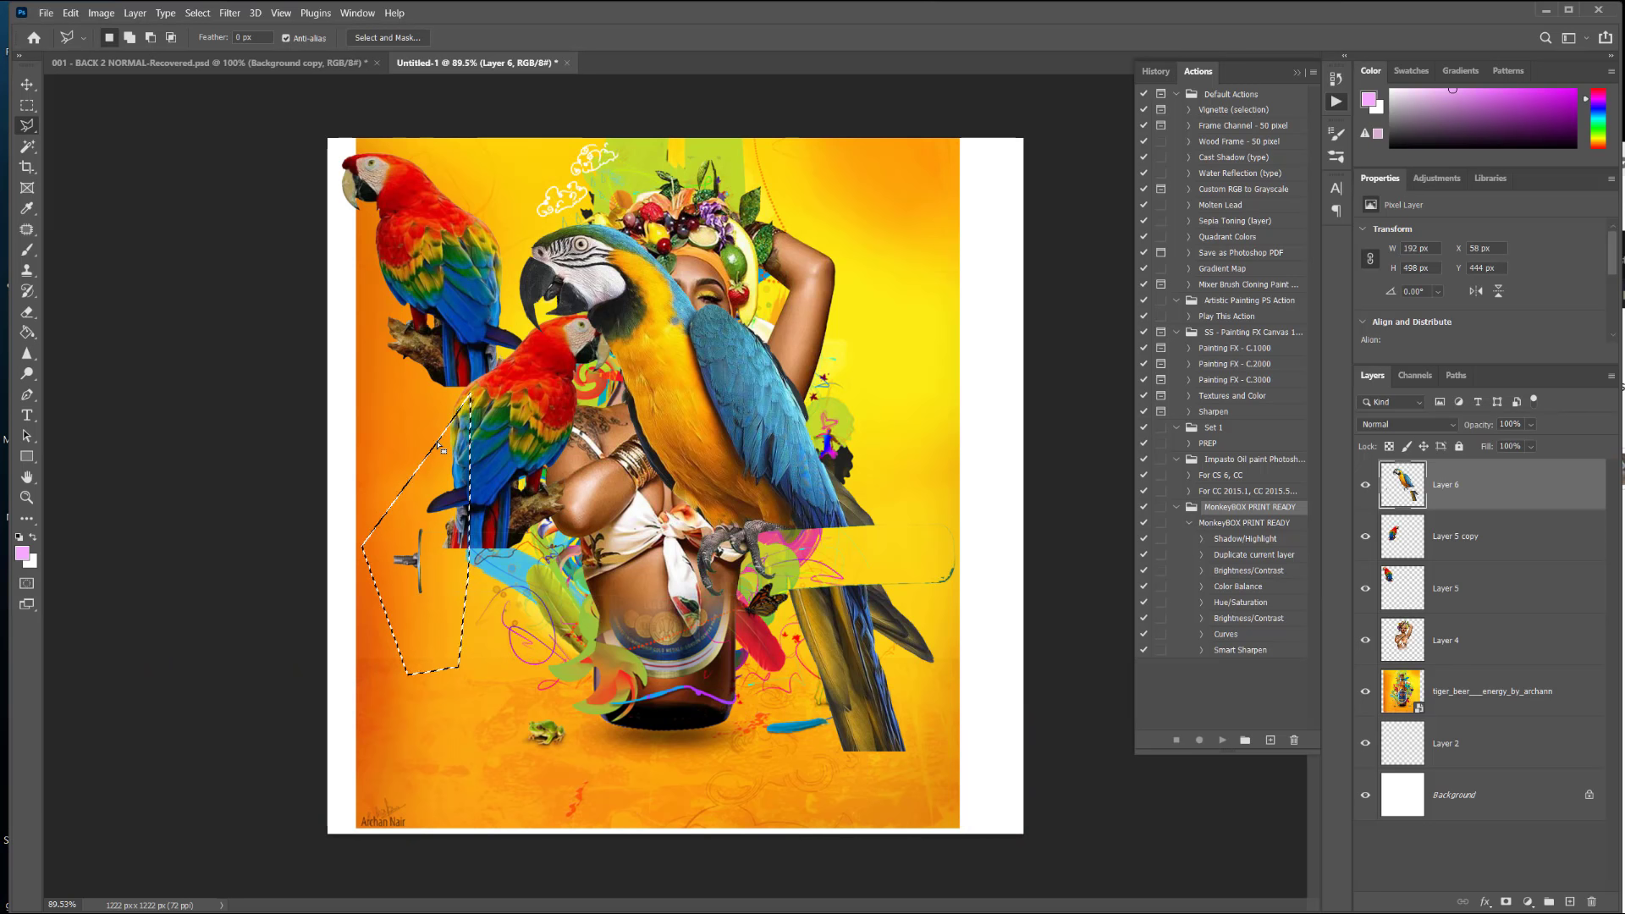
{"action": "key", "text": "Delete"}
Step: Outline the leftover perch edge and the upper part of the macaw's severed tail with the Polygonal Lasso, delete them and deselect
{"action": "left_click", "coordinate": [876, 398]}
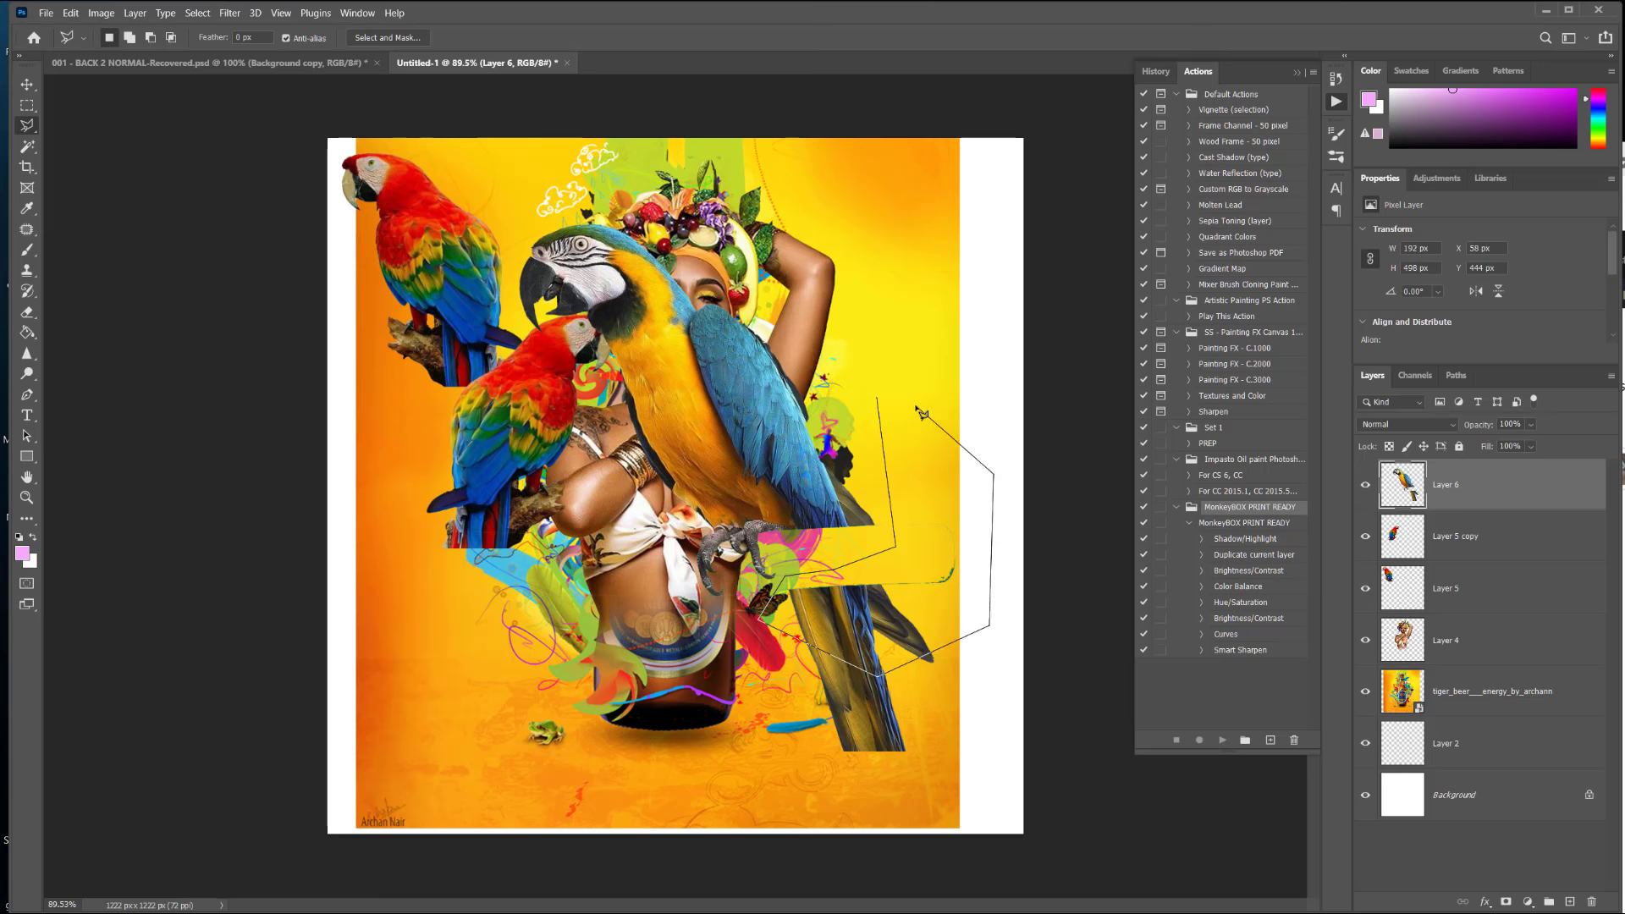
{"action": "left_click", "coordinate": [879, 403]}
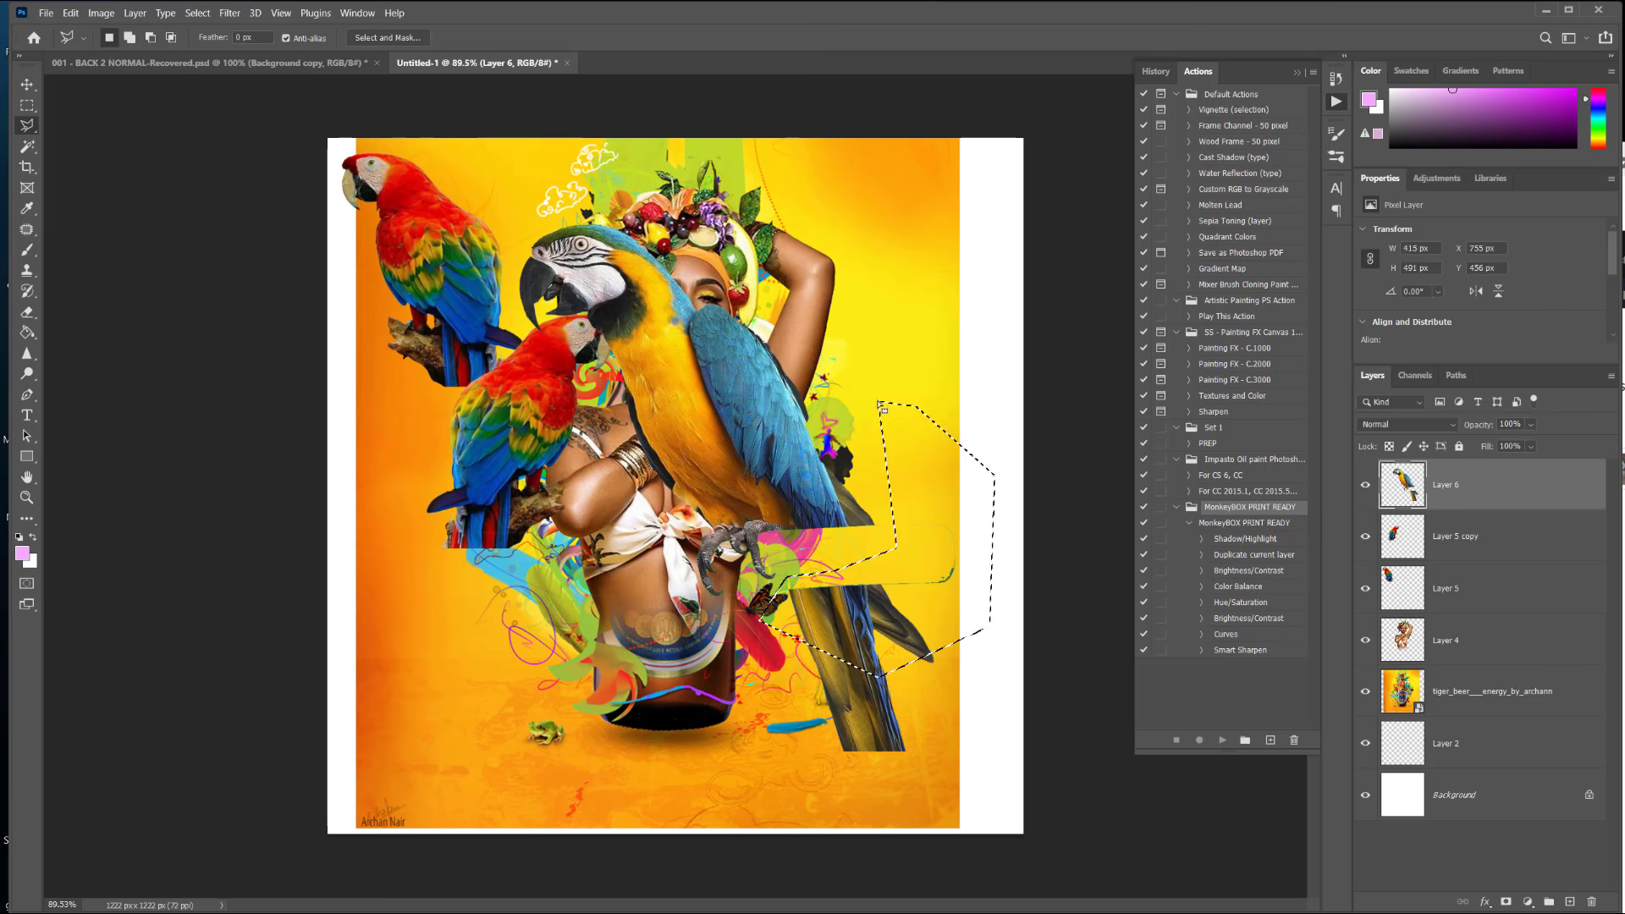
{"action": "key", "text": "Delete"}
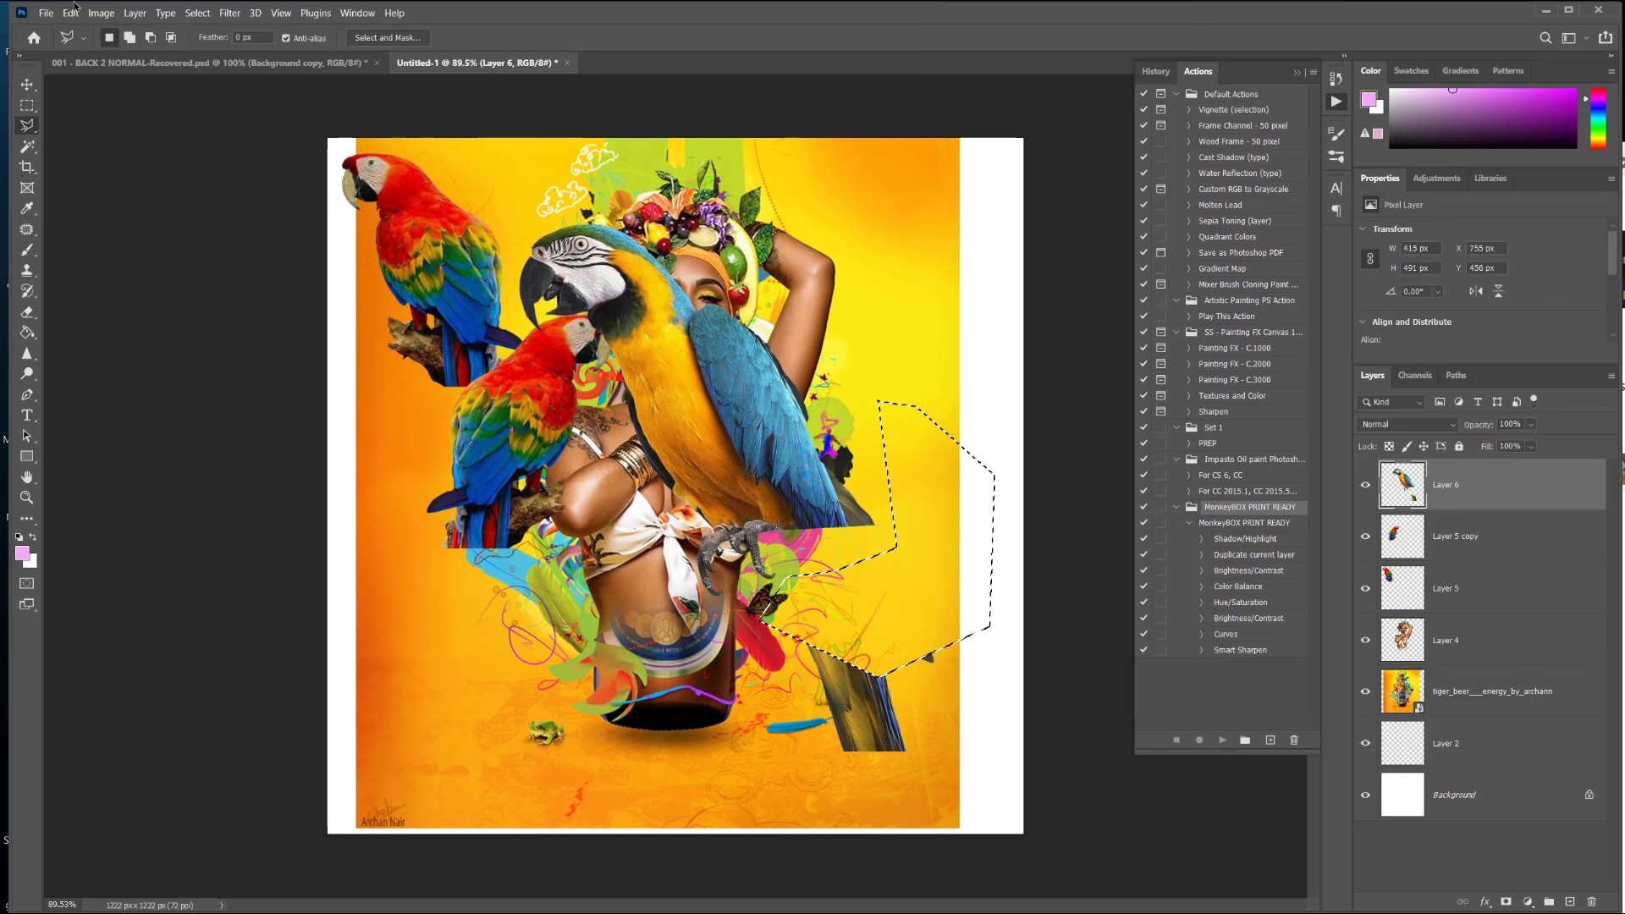
{"action": "left_click", "coordinate": [199, 14]}
{"action": "left_click", "coordinate": [213, 43]}
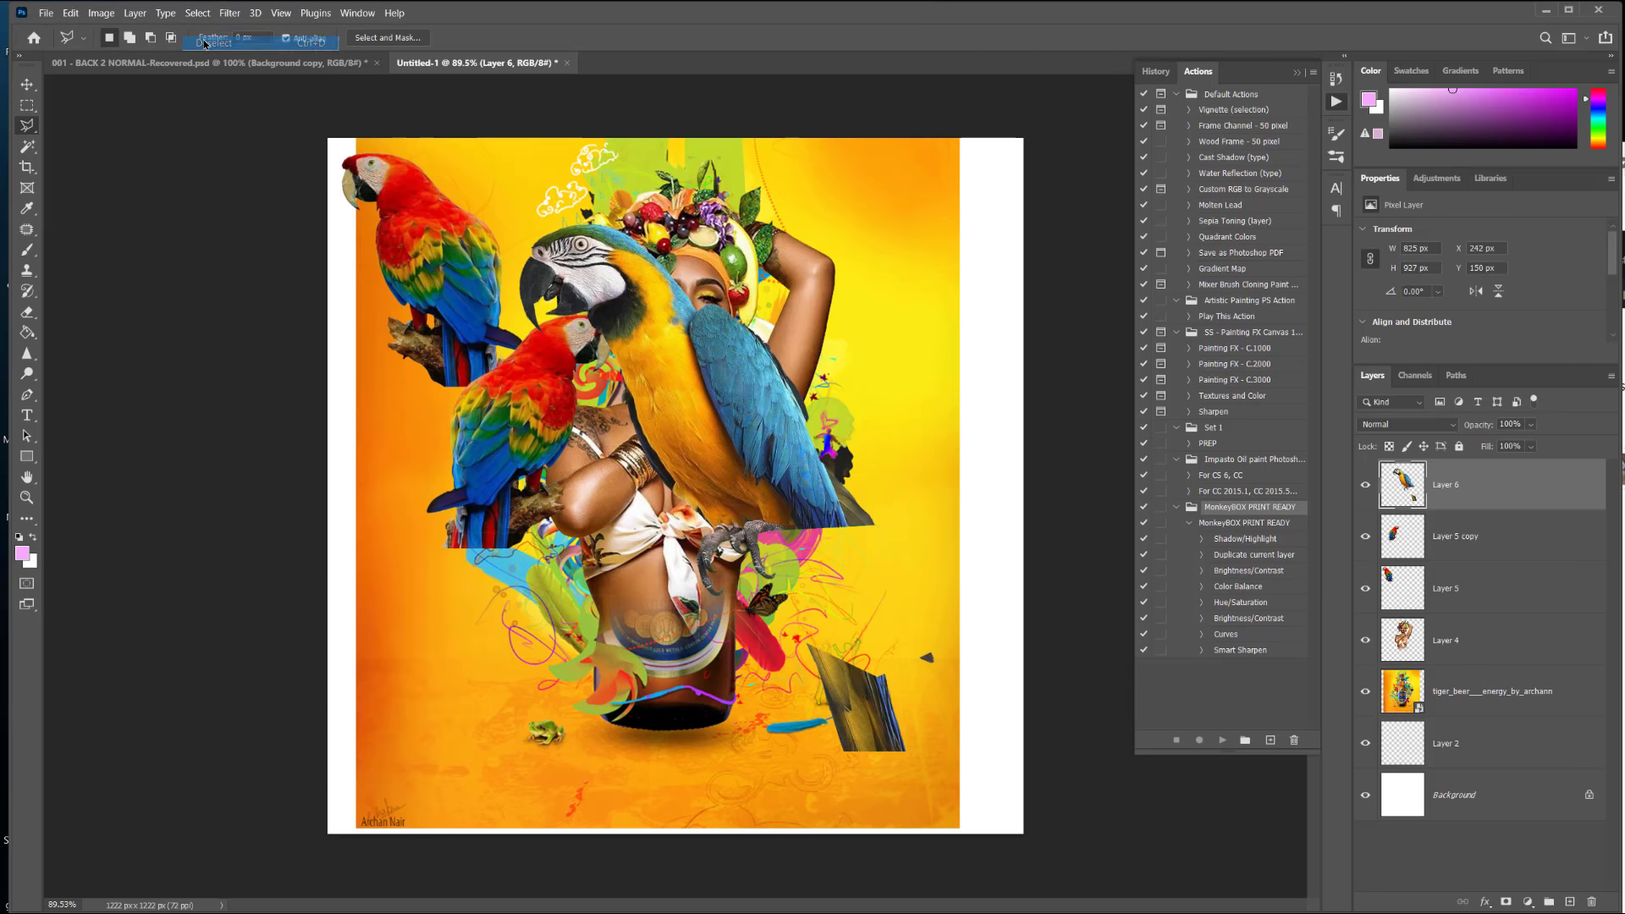
Step: Shift the macaw to X 209 px, Y 157 px, delete the remaining loose tail fragments with the freehand Lasso and deselect
{"action": "left_click", "coordinate": [27, 85]}
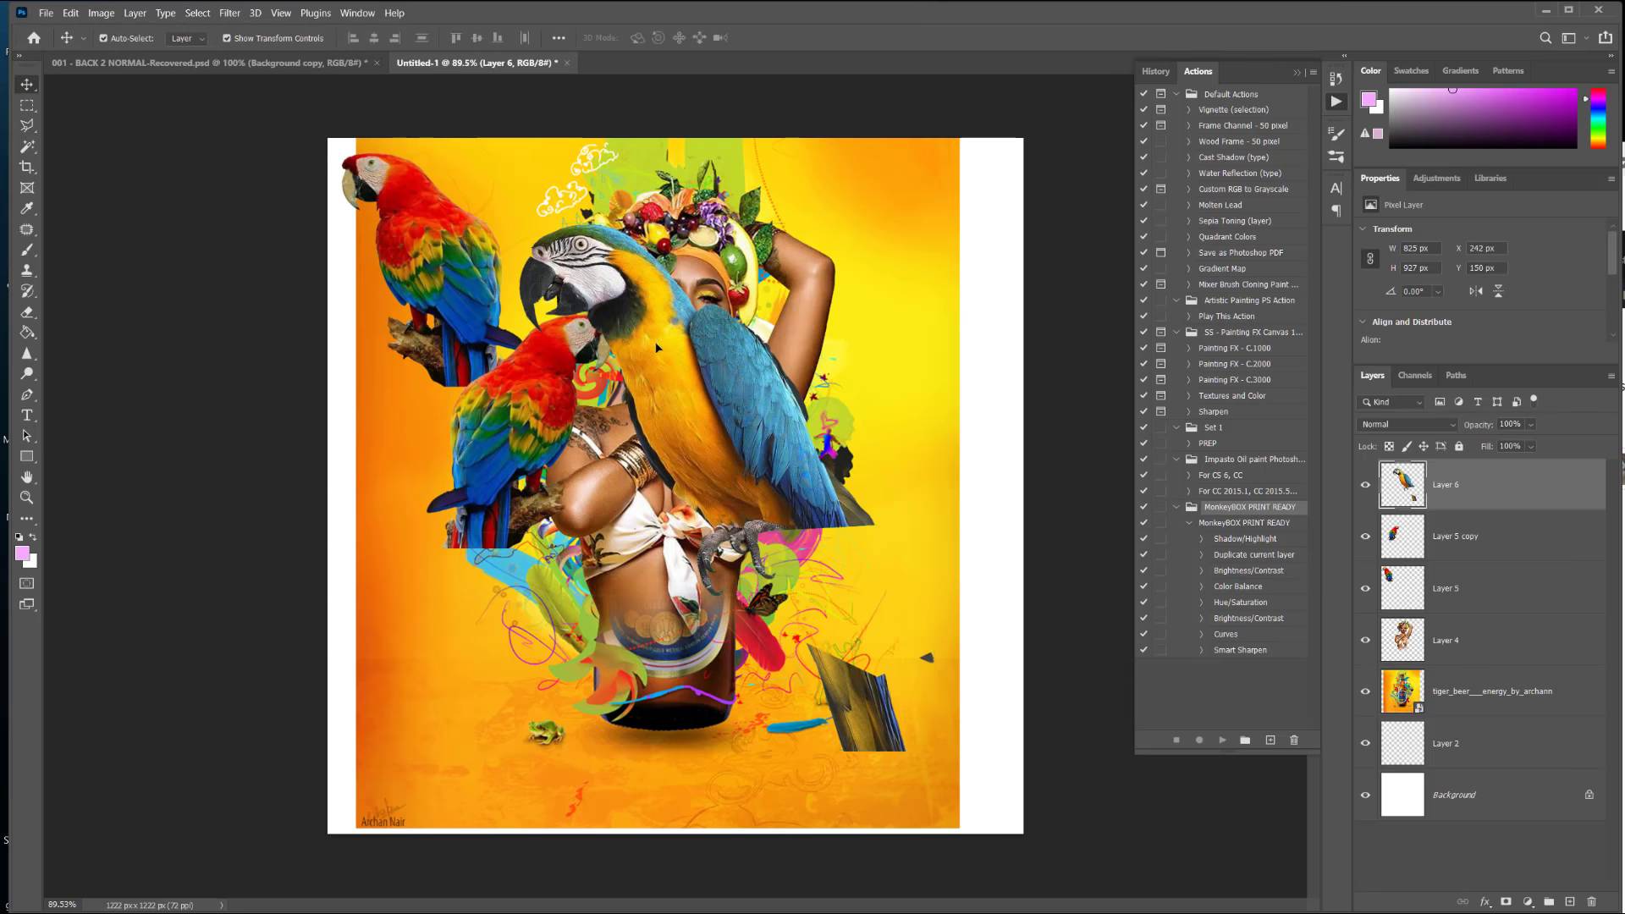
{"action": "mouse_move", "coordinate": [703, 406]}
{"action": "left_mouse_down"}
{"action": "mouse_move", "coordinate": [733, 370]}
{"action": "mouse_move", "coordinate": [707, 375]}
{"action": "left_mouse_up"}
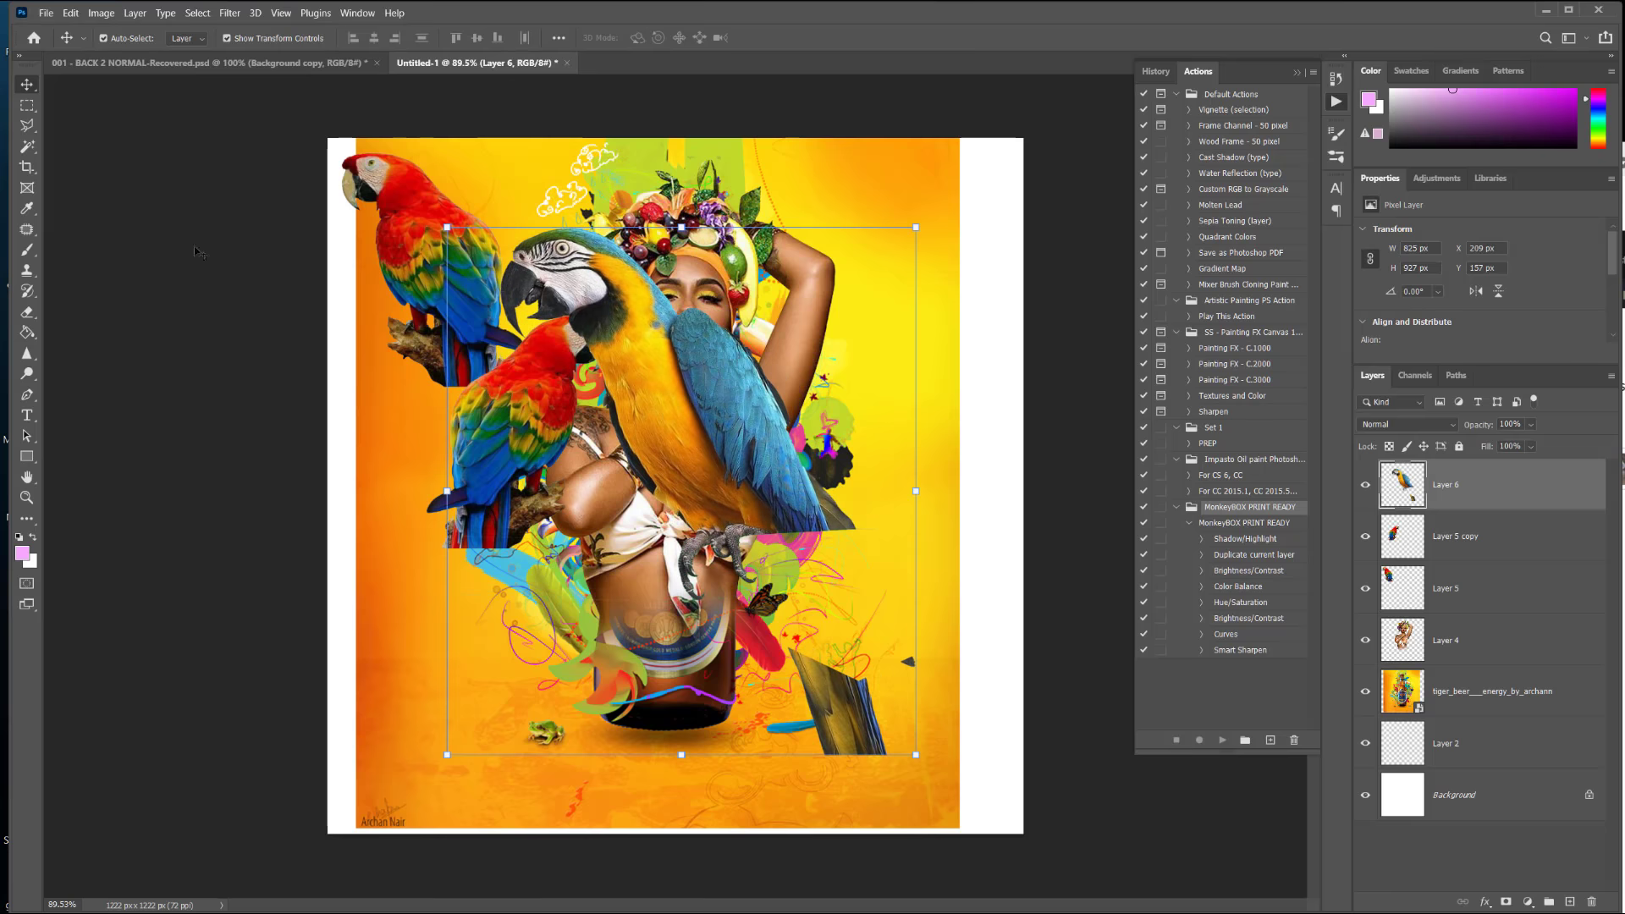
{"action": "left_click", "coordinate": [27, 127]}
{"action": "right_click", "coordinate": [32, 127]}
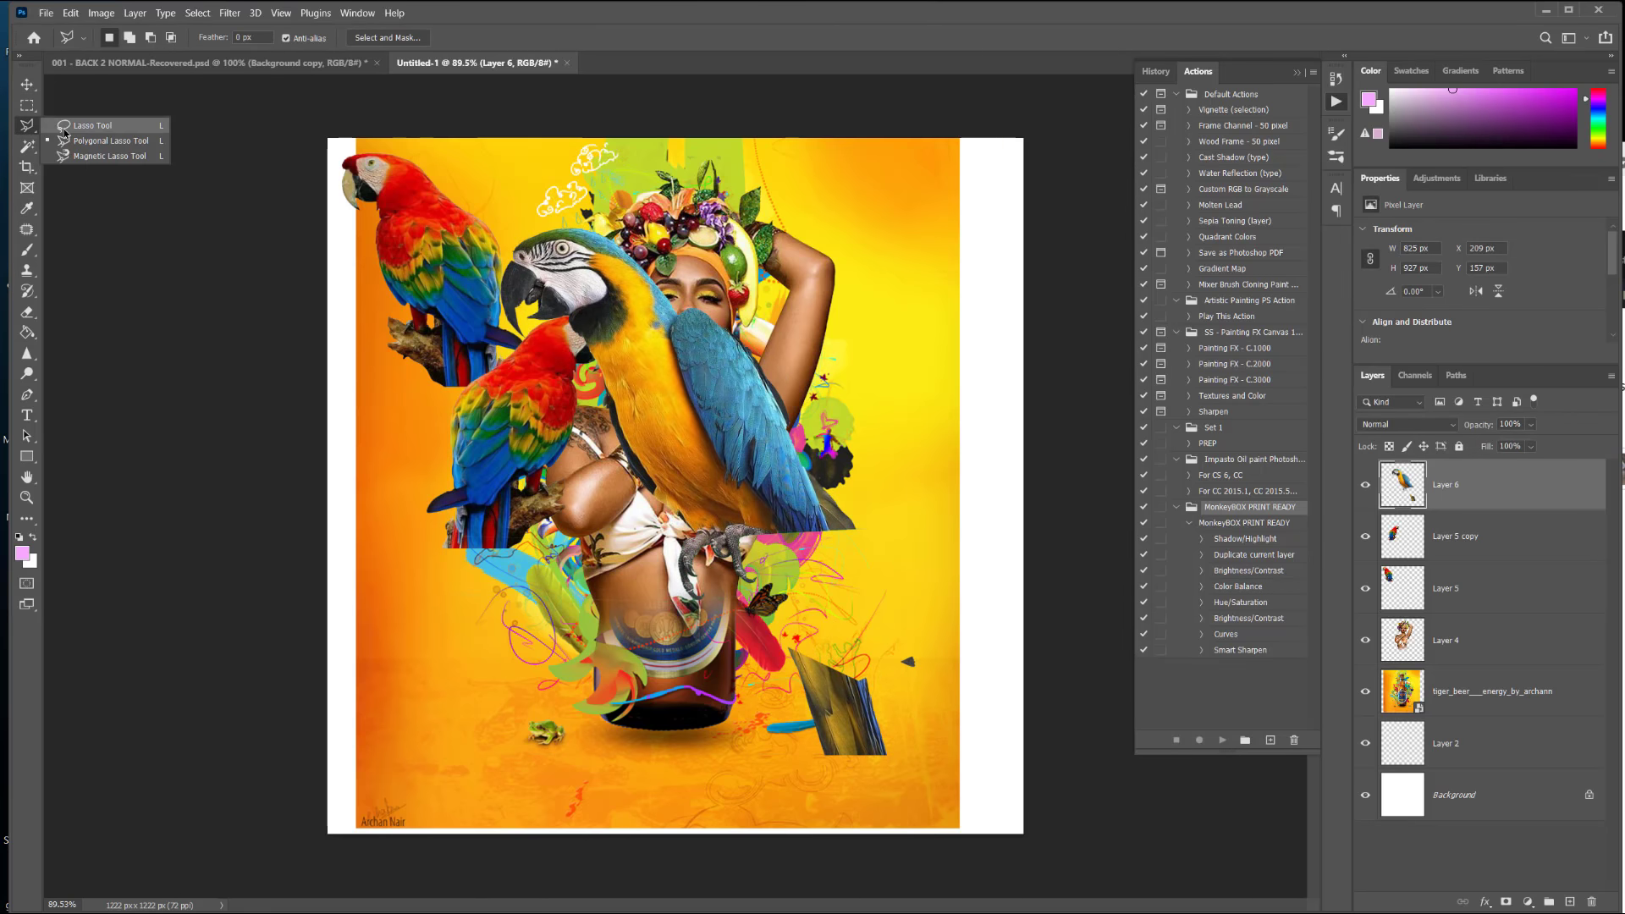
{"action": "left_click", "coordinate": [83, 132]}
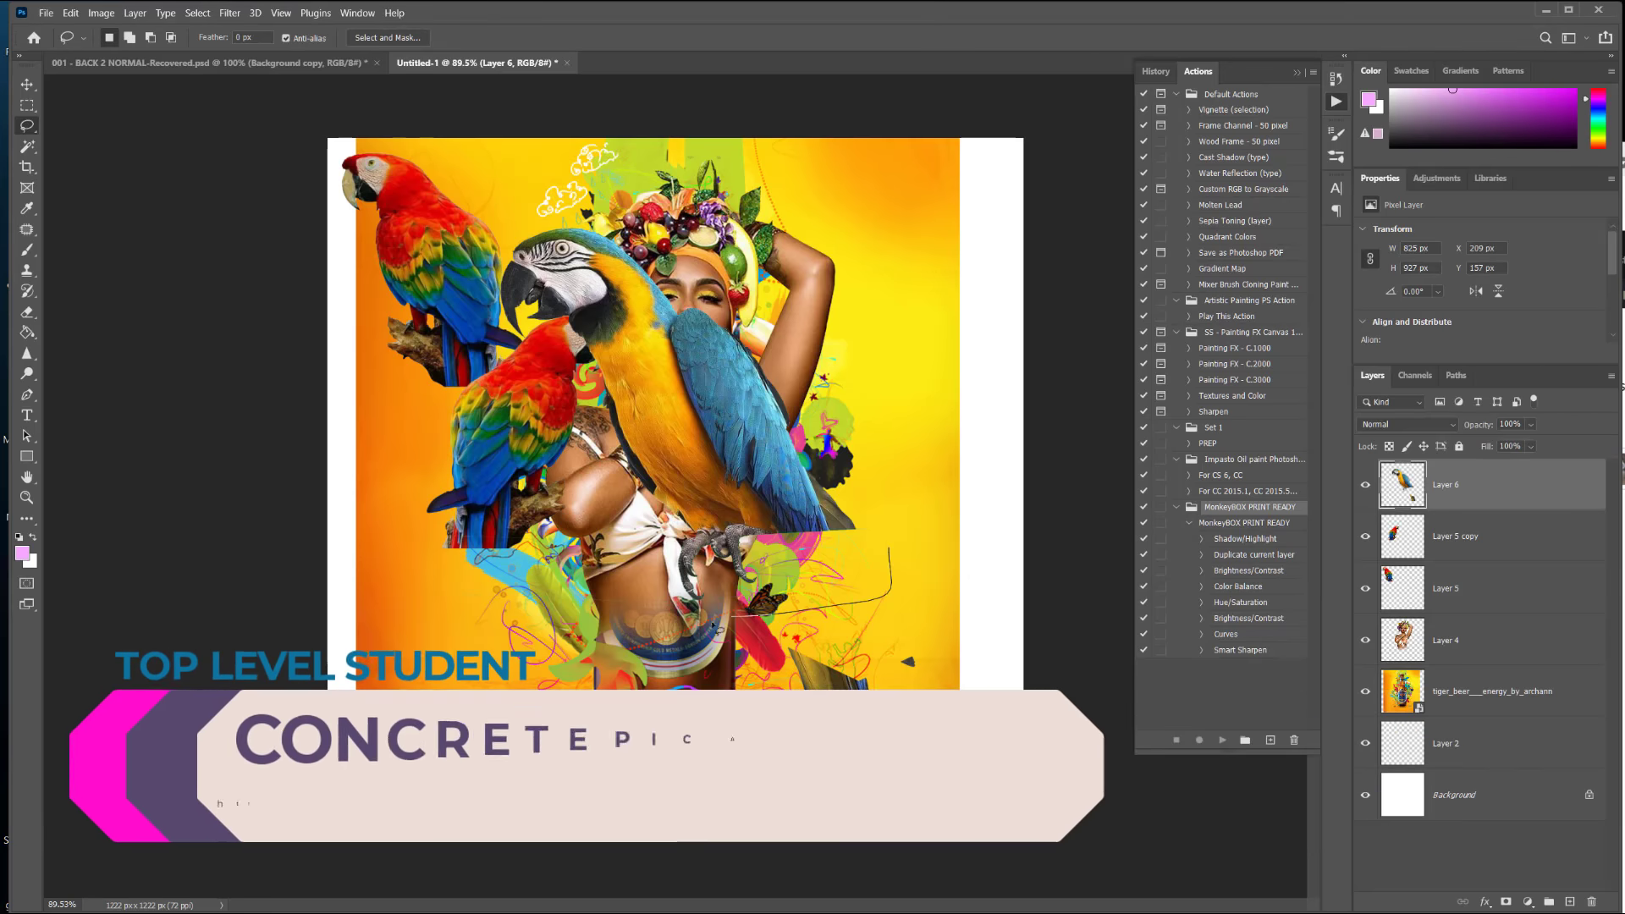
{"action": "mouse_move", "coordinate": [889, 548]}
{"action": "left_mouse_down"}
{"action": "mouse_move", "coordinate": [715, 690]}
{"action": "mouse_move", "coordinate": [974, 607]}
{"action": "mouse_move", "coordinate": [885, 550]}
{"action": "mouse_move", "coordinate": [920, 537]}
{"action": "left_mouse_up"}
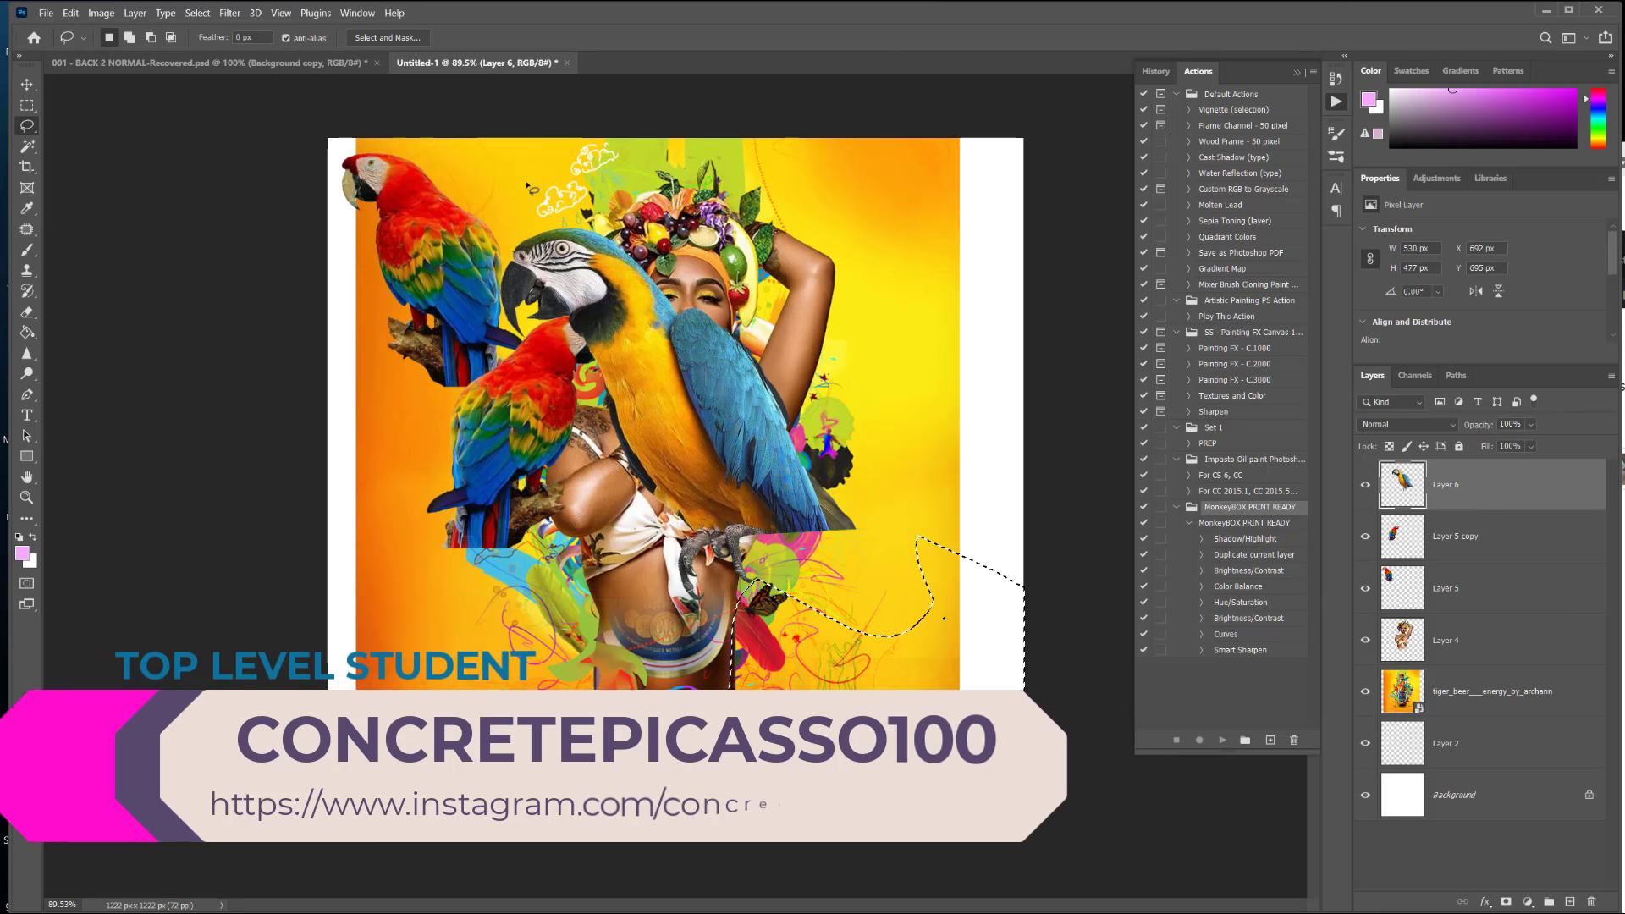
{"action": "left_click", "coordinate": [198, 13]}
{"action": "left_click", "coordinate": [207, 44]}
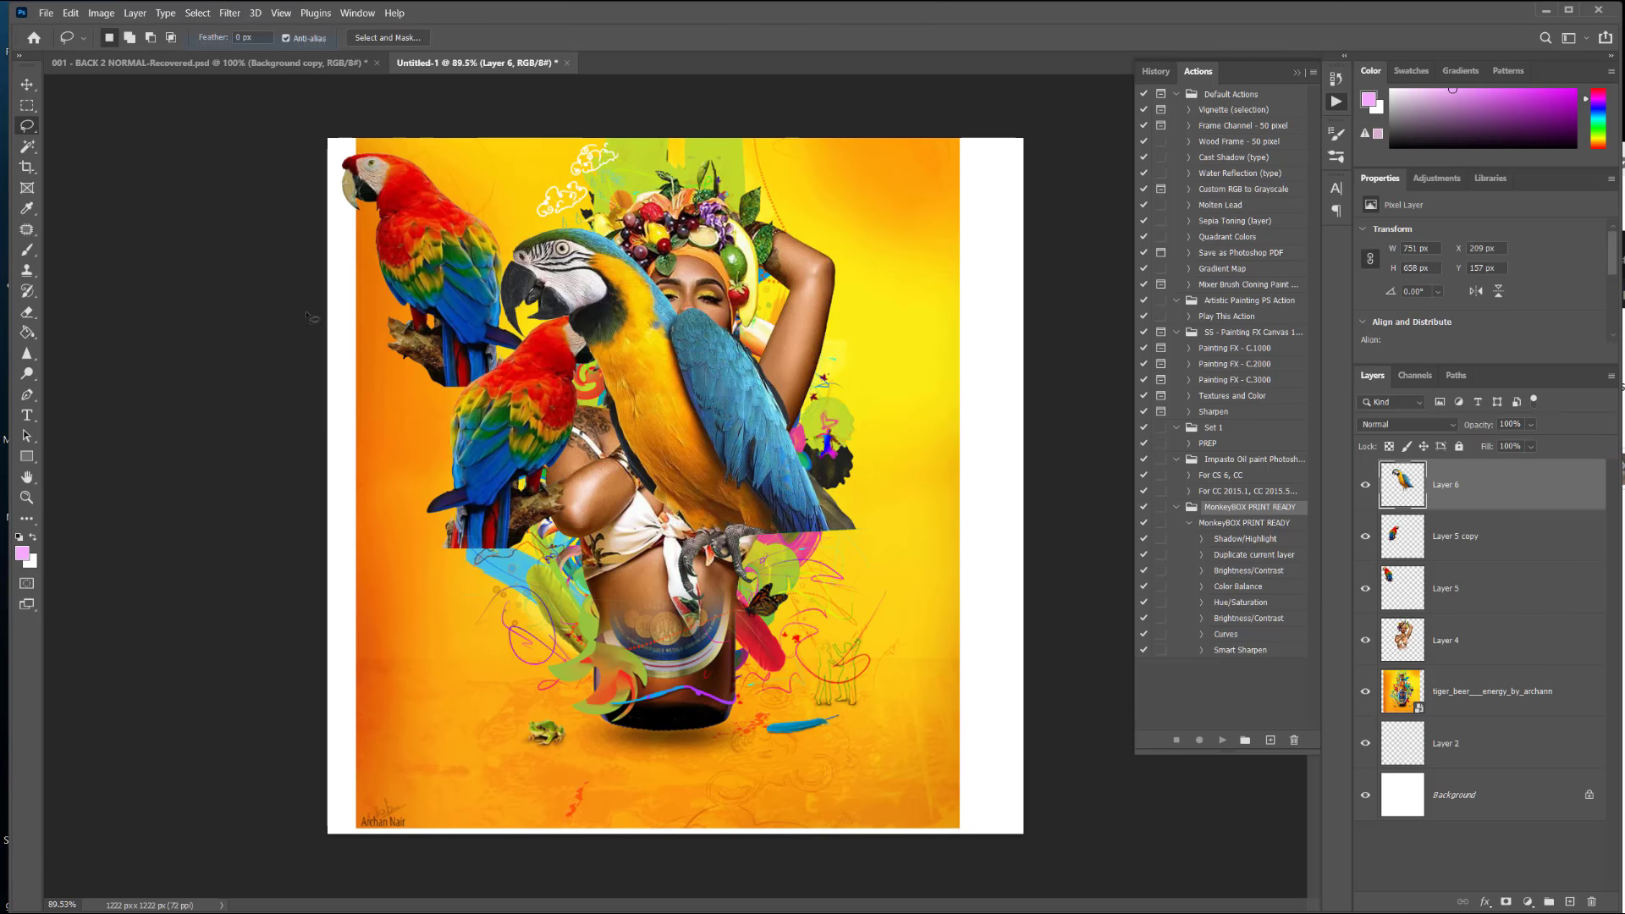
Step: Scale the blue-and-yellow macaw to about 63% and place it below the red macaws at X -39 px, Y 618 px
{"action": "left_click", "coordinate": [25, 82]}
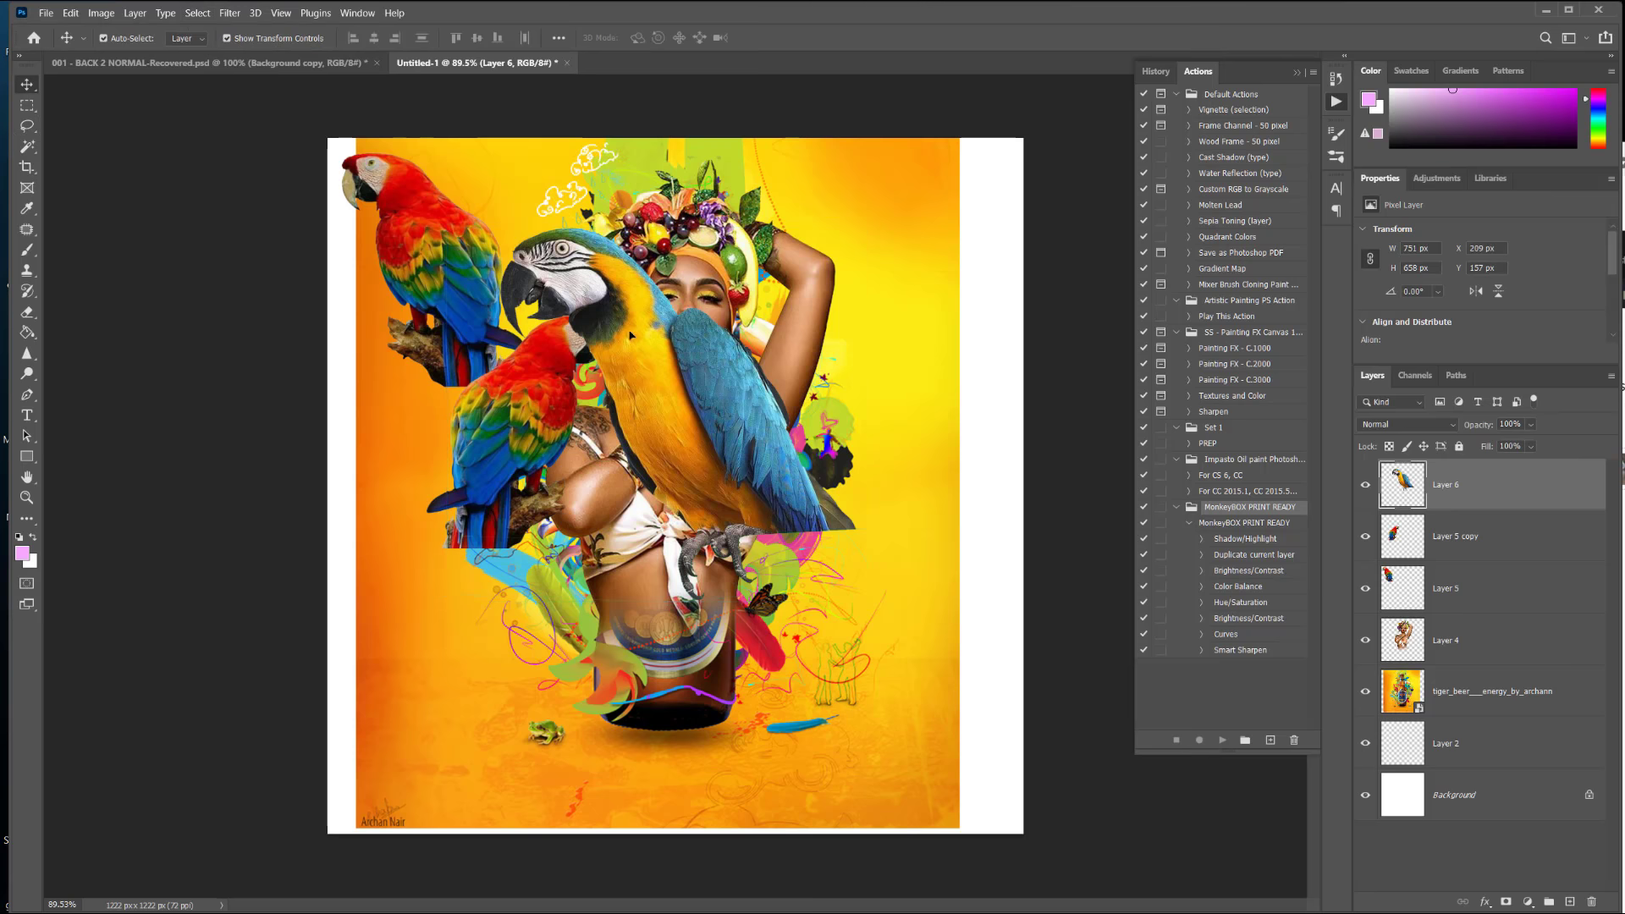
{"action": "left_click_drag", "start_coordinate": [640, 389], "coordinate": [735, 386]}
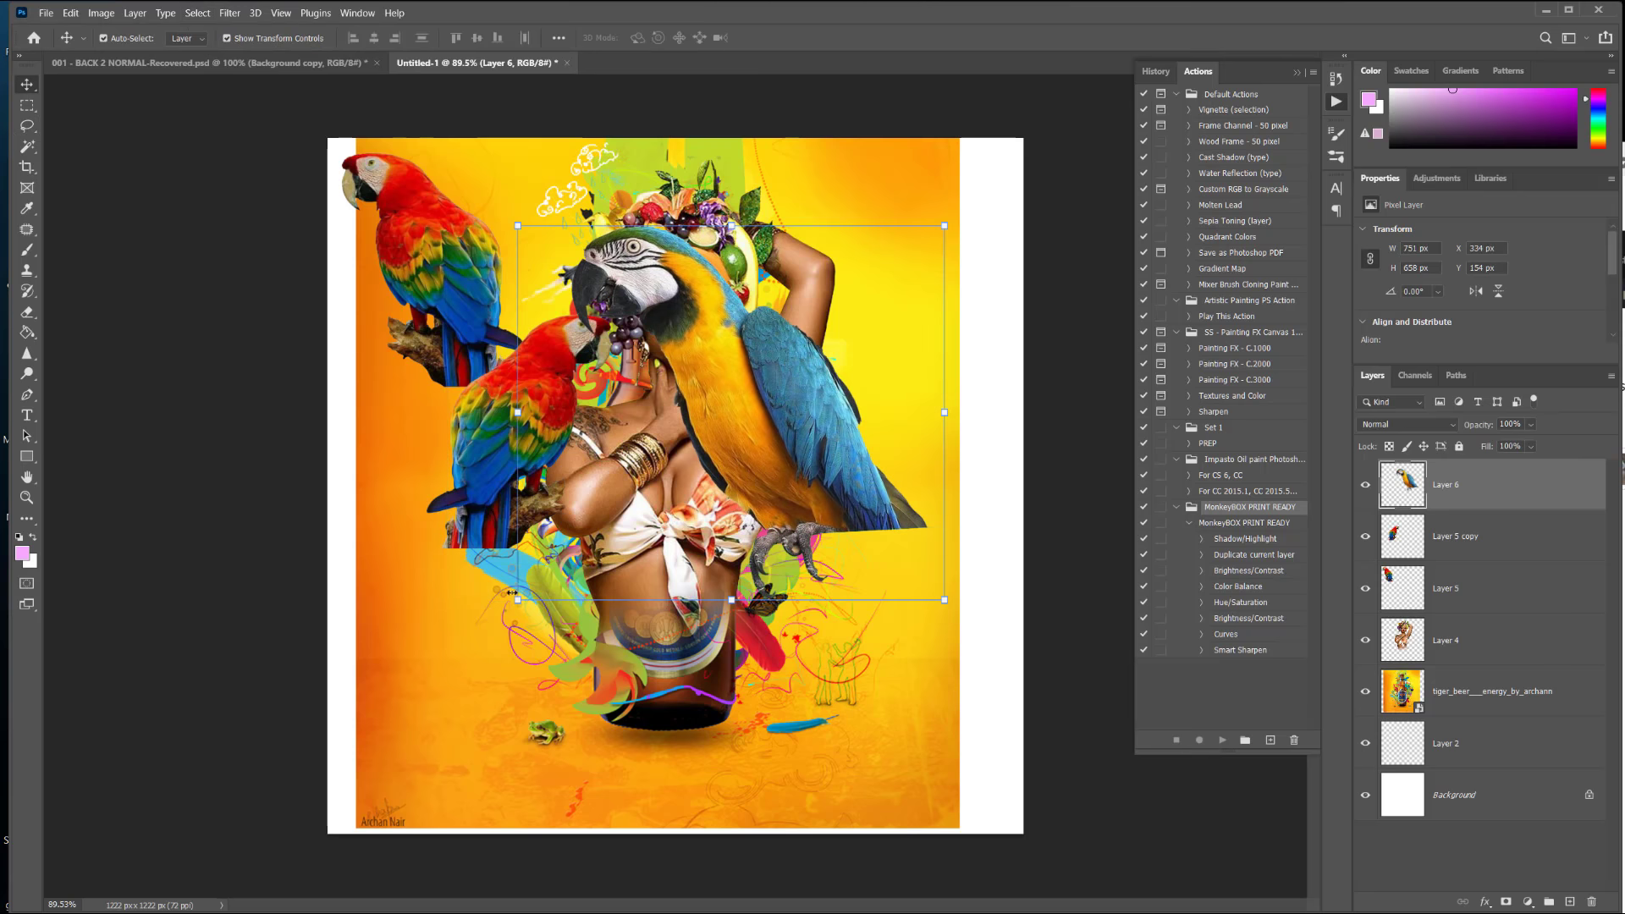
{"action": "key", "text": "ctrl+t"}
{"action": "left_click_drag", "start_coordinate": [515, 600], "coordinate": [596, 529]}
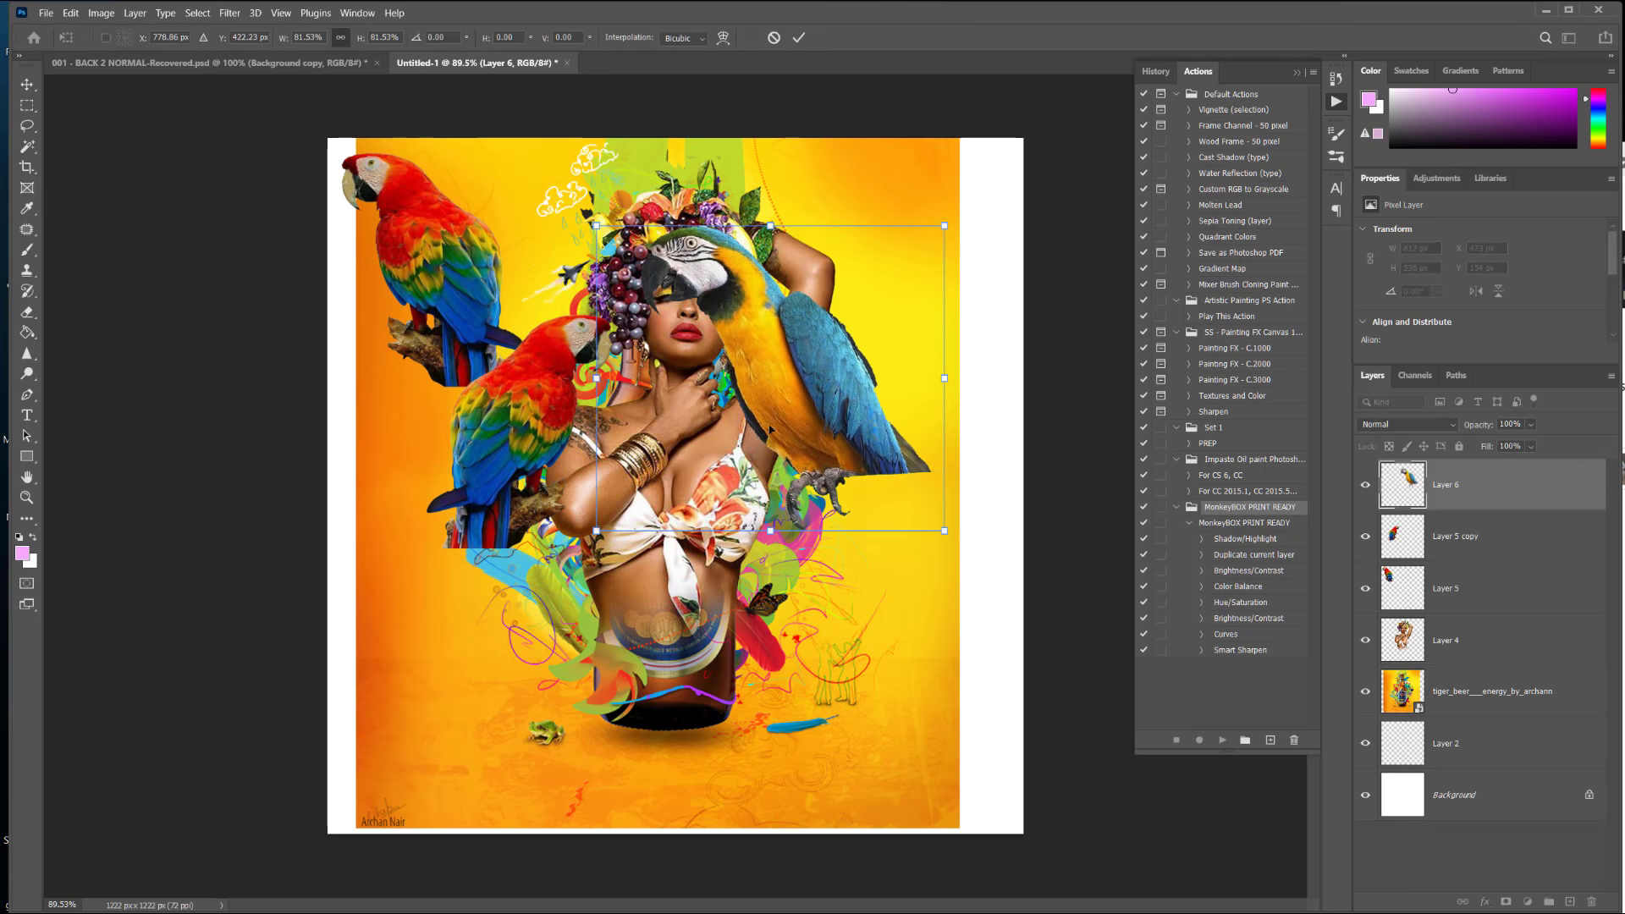
{"action": "left_click_drag", "start_coordinate": [874, 357], "coordinate": [901, 353]}
{"action": "left_click_drag", "start_coordinate": [970, 221], "coordinate": [893, 289]}
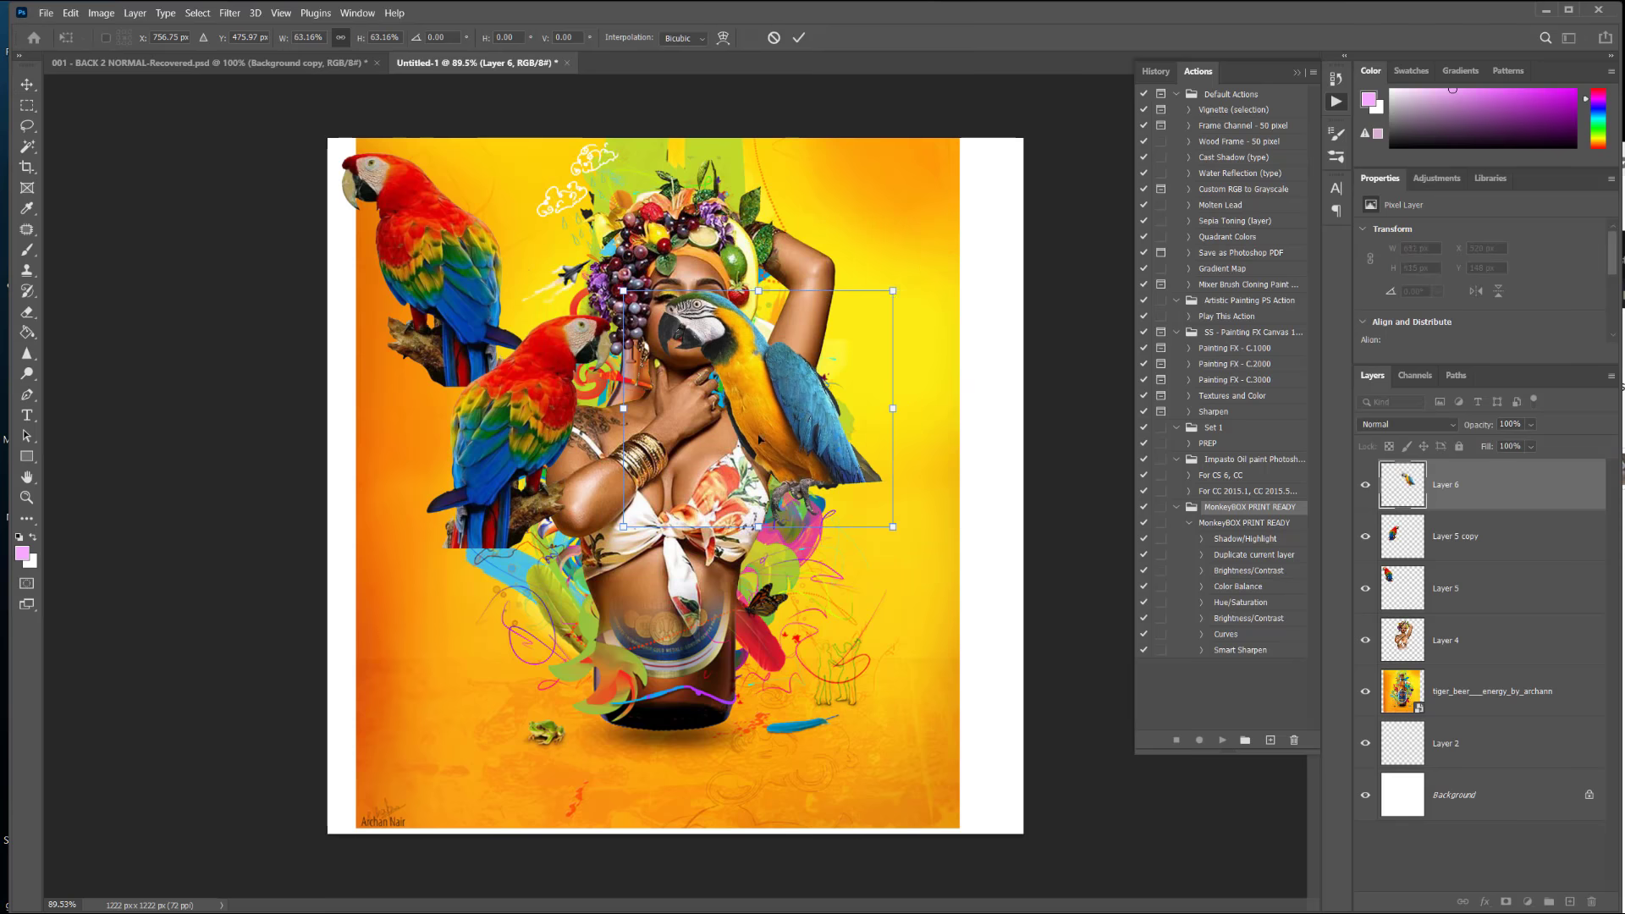
{"action": "left_click_drag", "start_coordinate": [783, 430], "coordinate": [501, 611]}
{"action": "key", "text": "Return"}
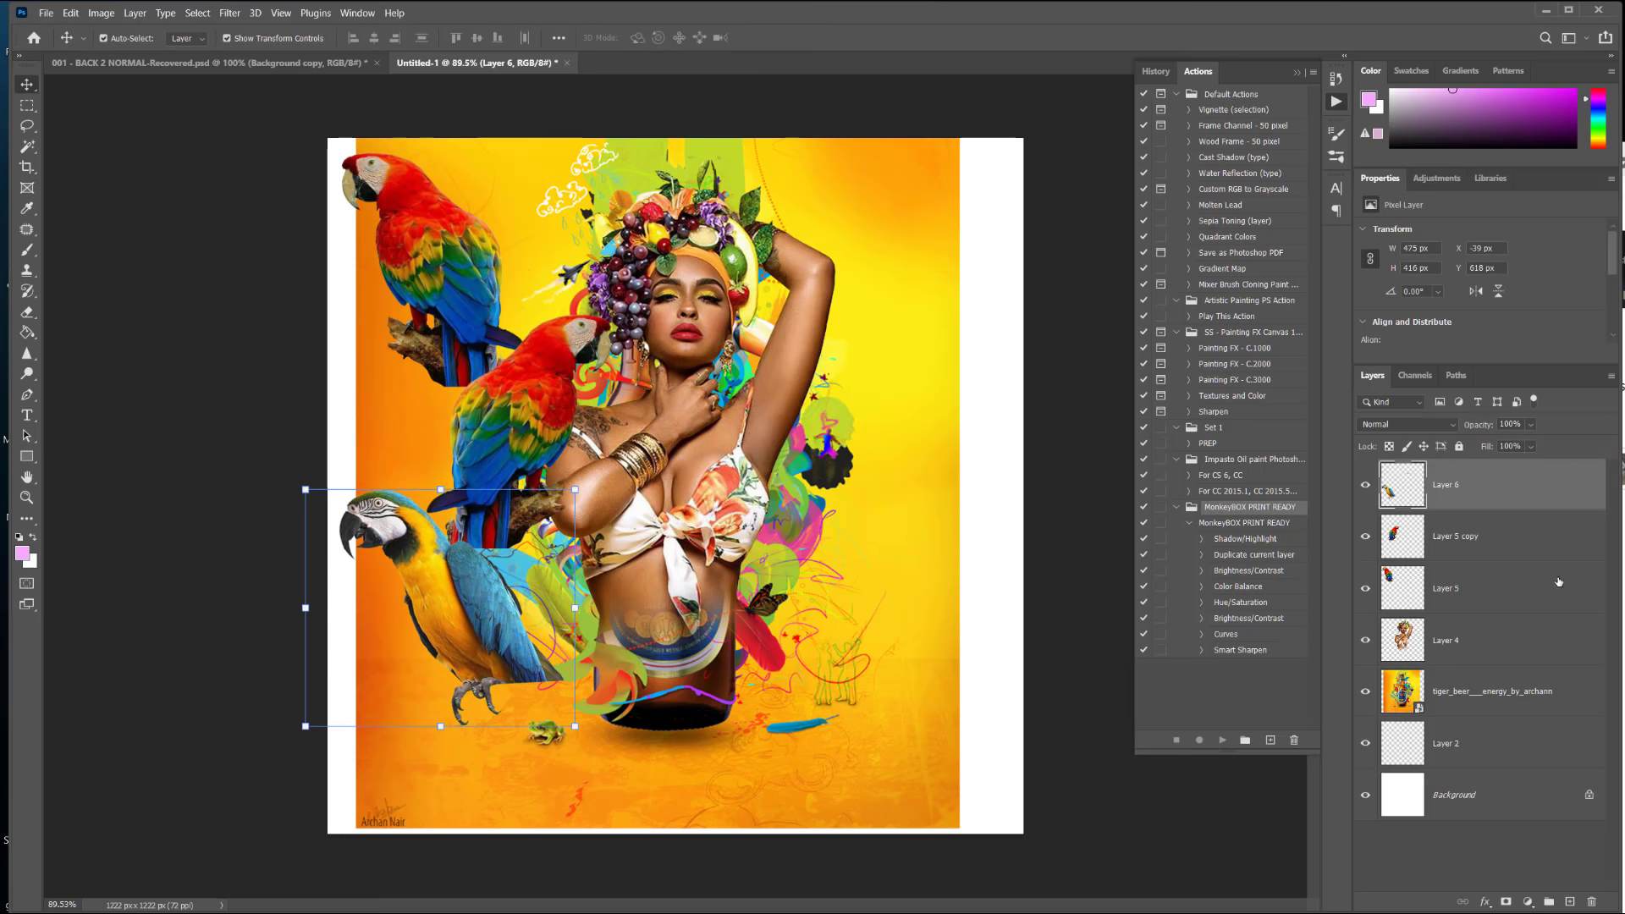
Step: Reposition the Tiger beer reference image behind the woman, ending at X 63 px, Y -117 px
{"action": "left_click_drag", "start_coordinate": [834, 466], "coordinate": [973, 465]}
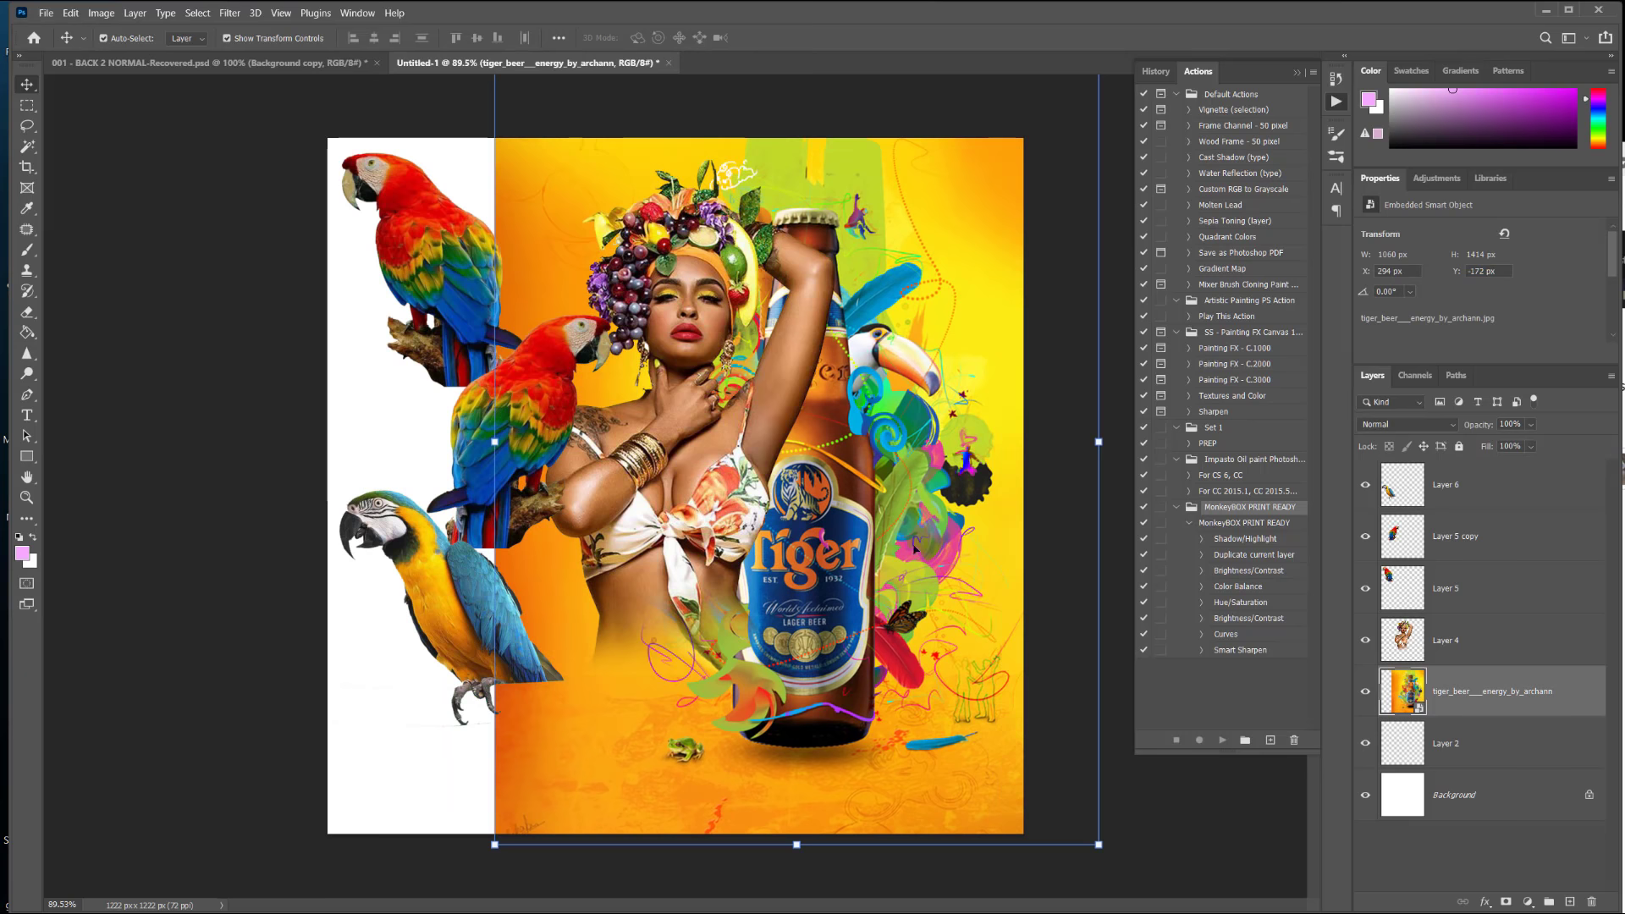
{"action": "left_click_drag", "start_coordinate": [899, 414], "coordinate": [935, 512]}
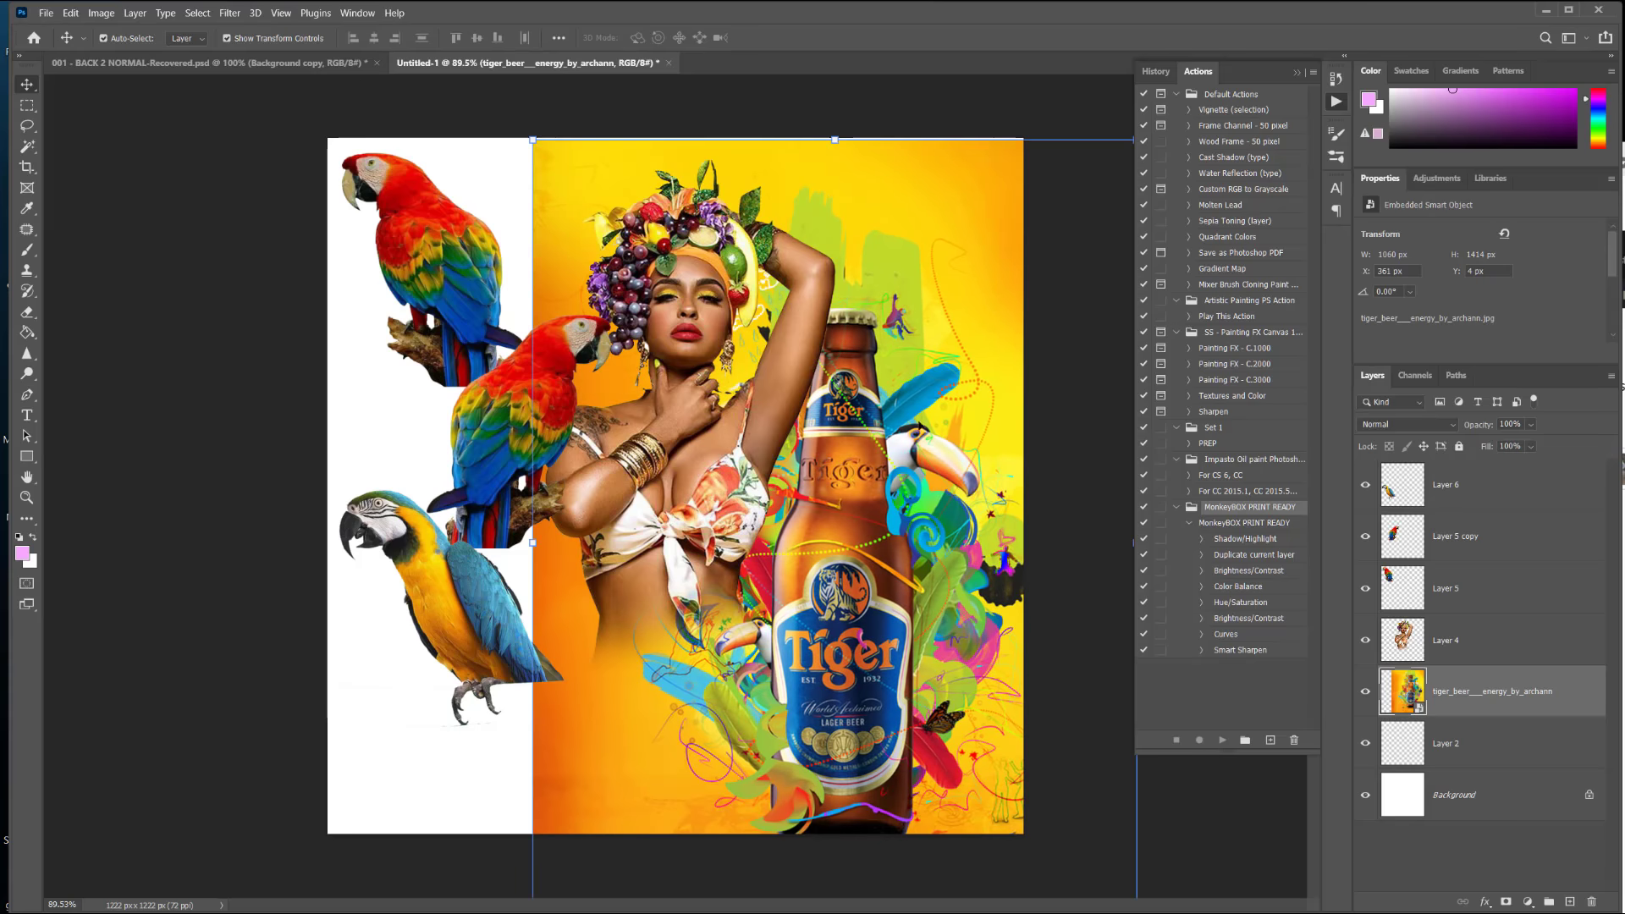
{"action": "left_click_drag", "start_coordinate": [840, 616], "coordinate": [687, 522]}
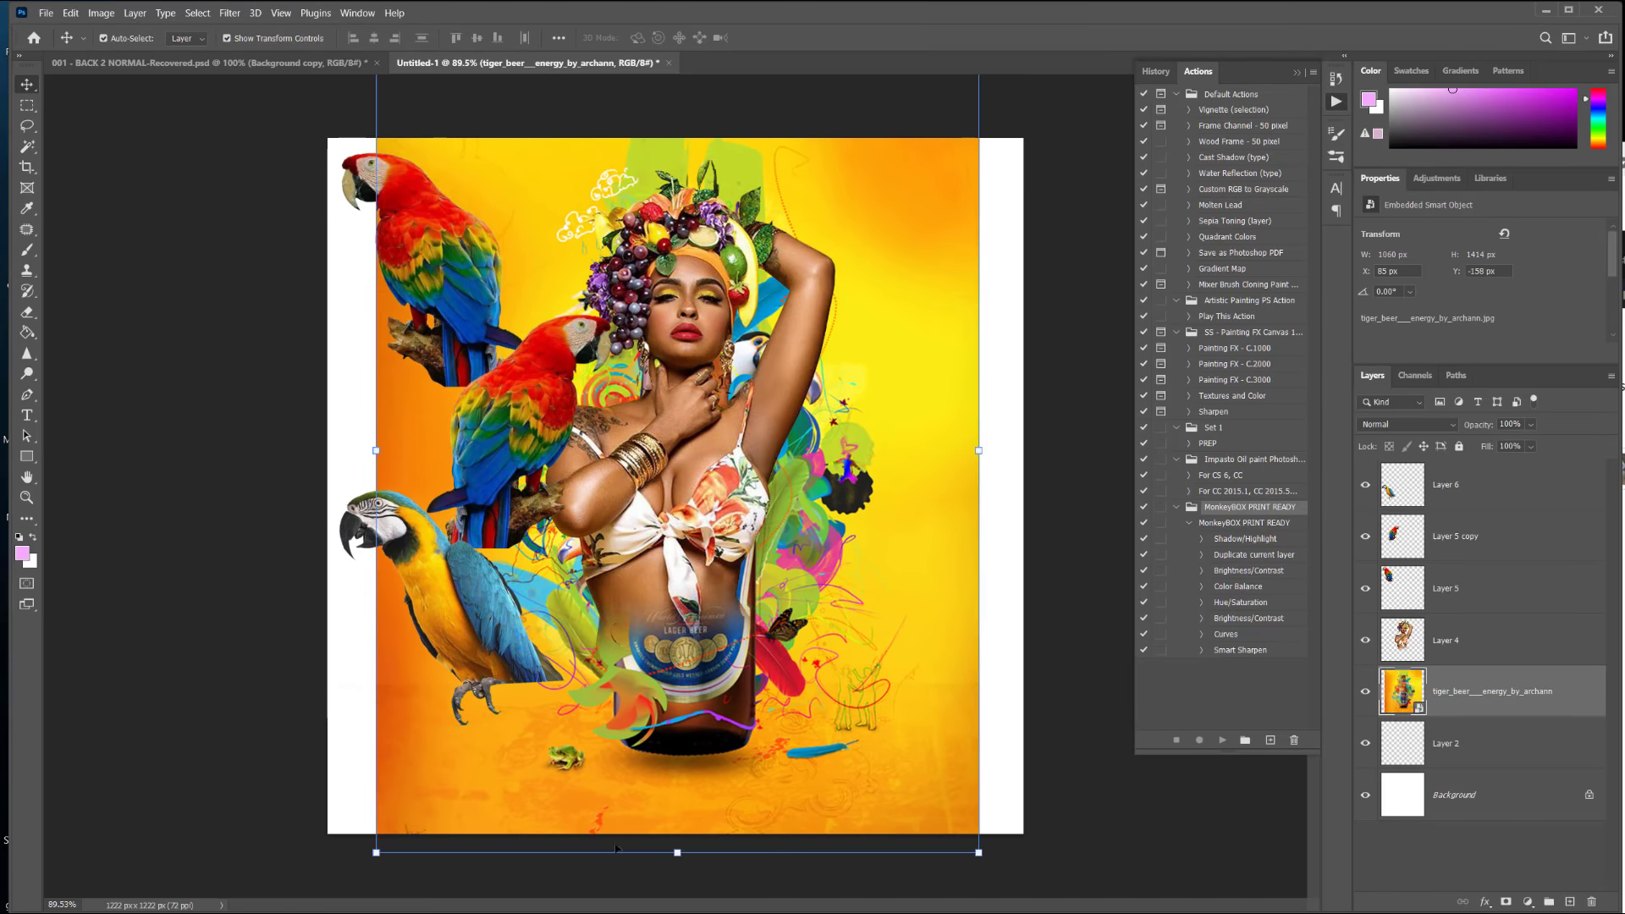
{"action": "left_click_drag", "start_coordinate": [777, 638], "coordinate": [692, 607]}
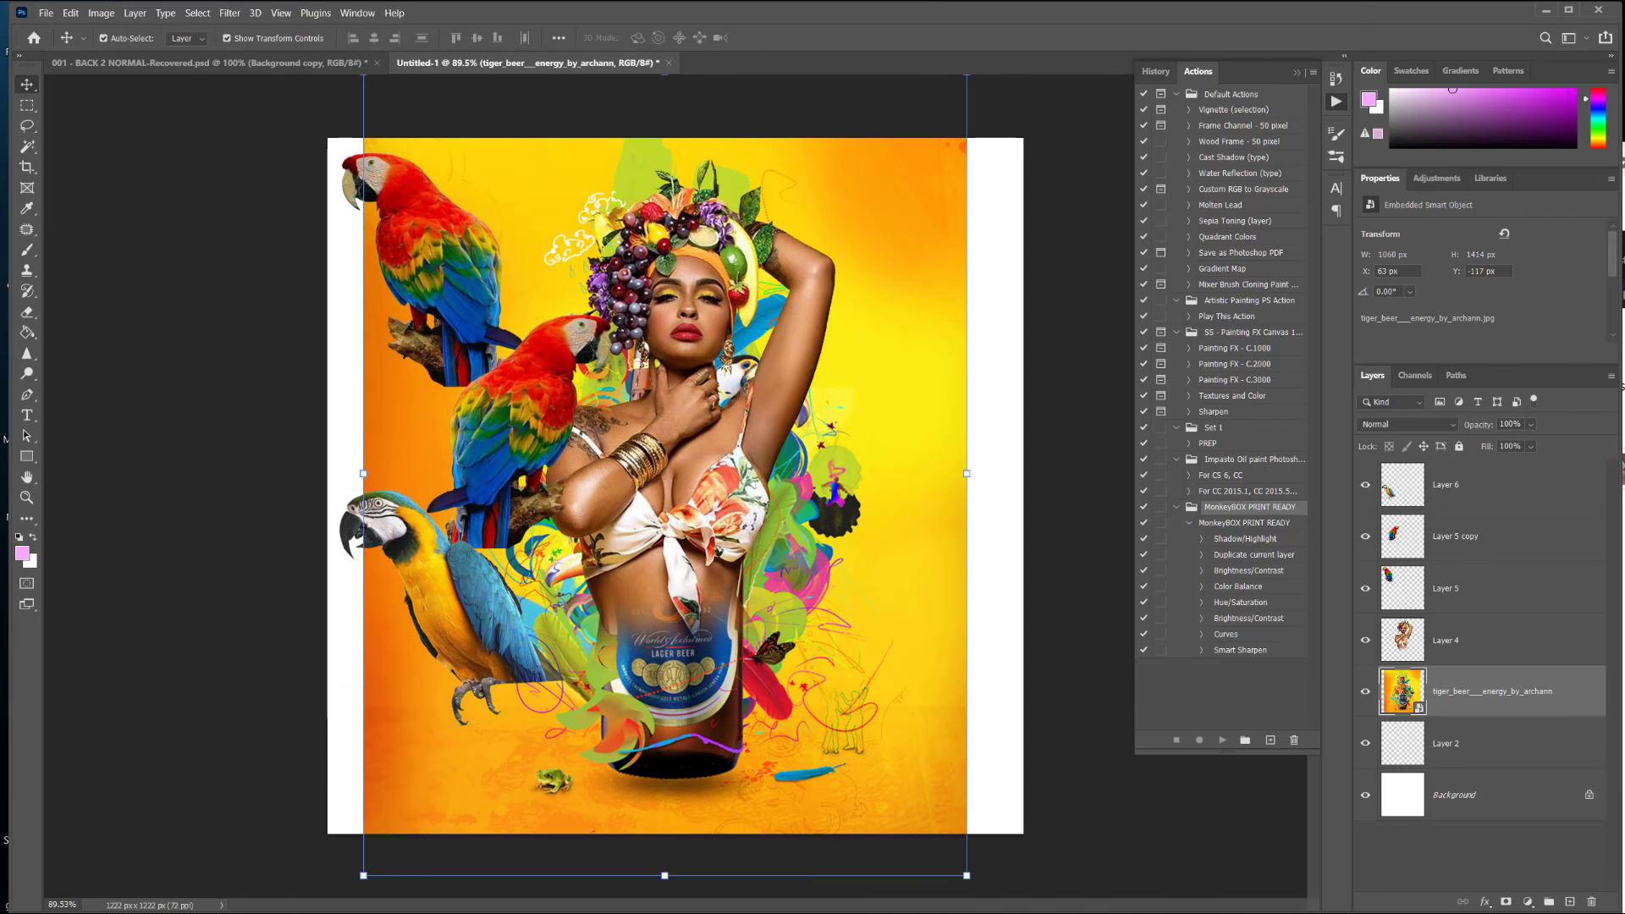
Step: Switch to the browser, return to the Google image results and search for "butterflies"
{"action": "key", "text": "alt+Tab"}
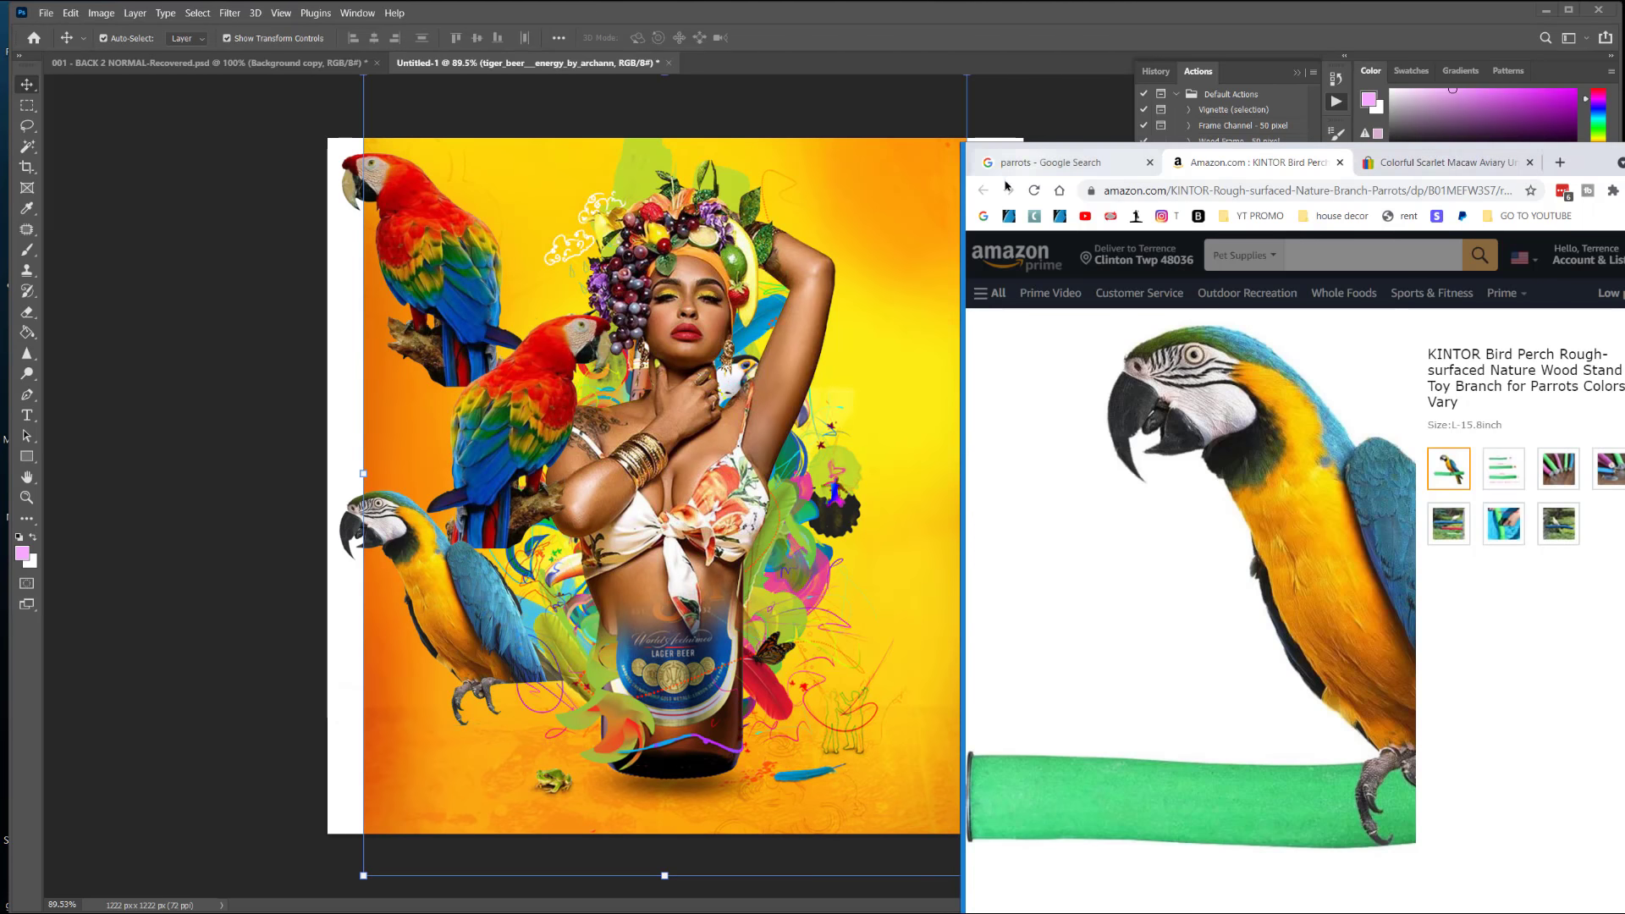
{"action": "left_click", "coordinate": [1041, 162]}
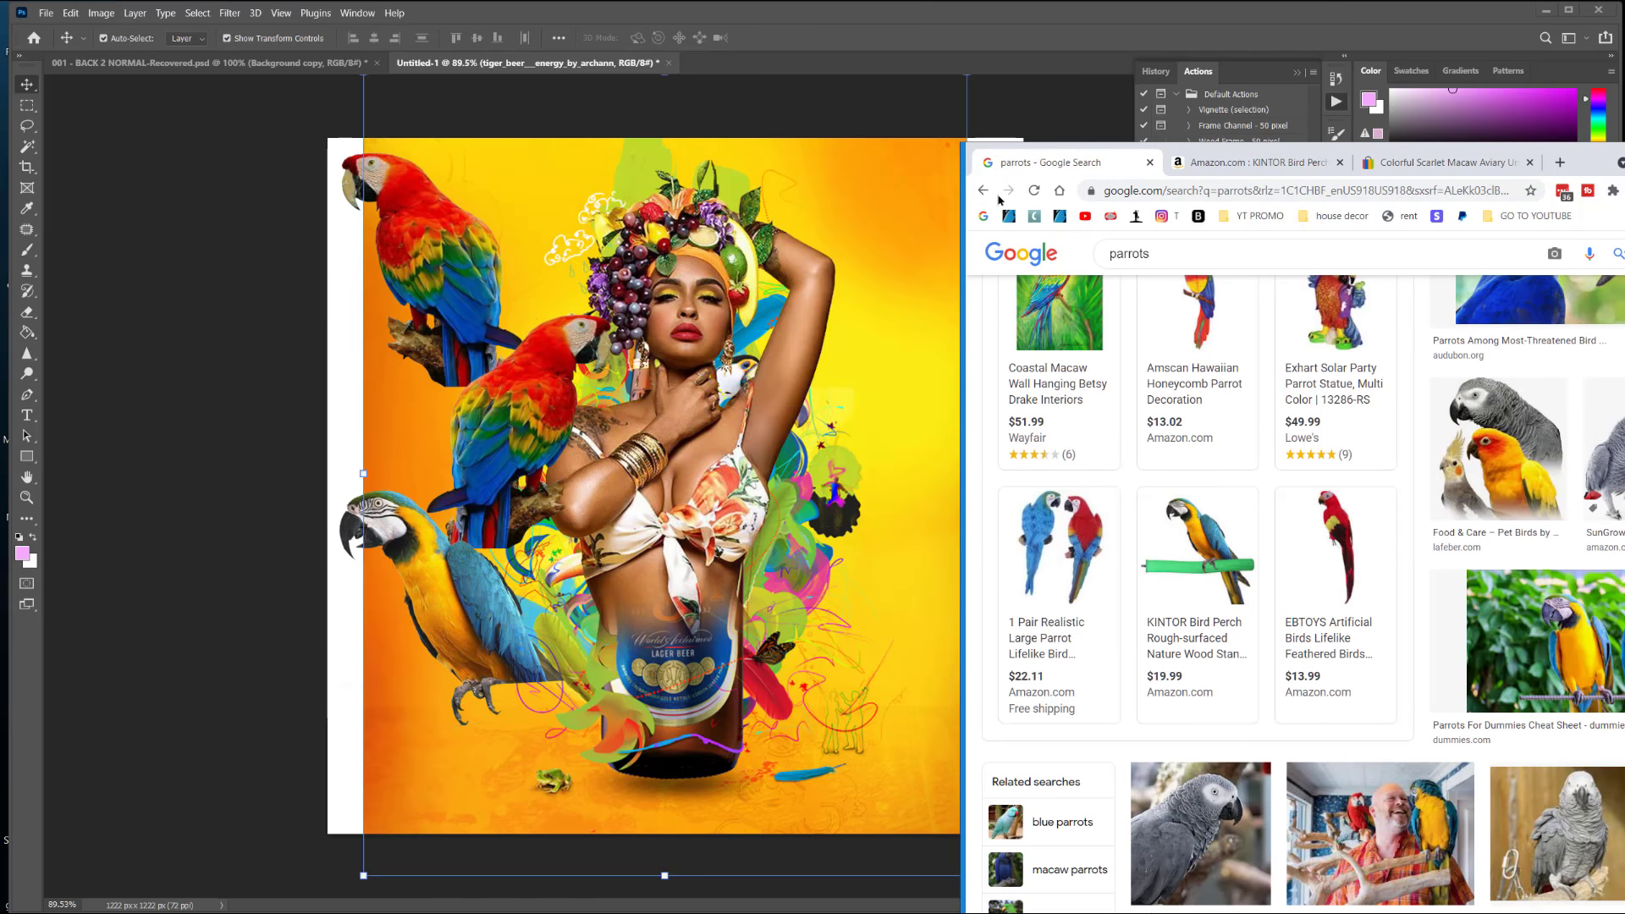
{"action": "left_click", "coordinate": [984, 190]}
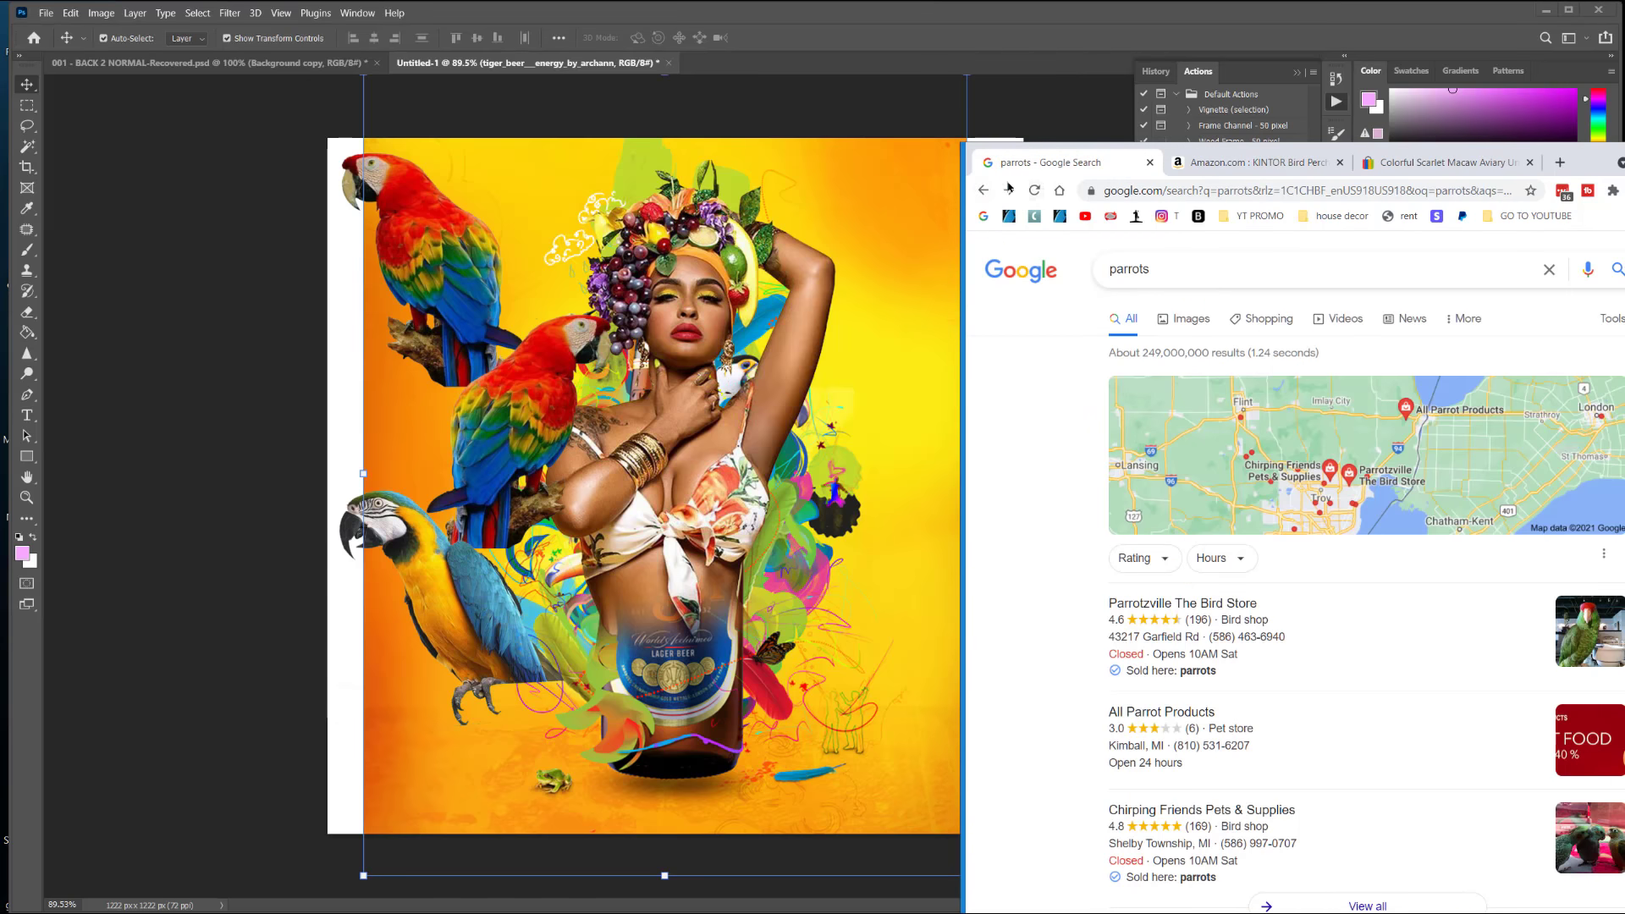
{"action": "left_click", "coordinate": [1007, 188]}
{"action": "left_click_drag", "start_coordinate": [1199, 281], "coordinate": [1007, 256]}
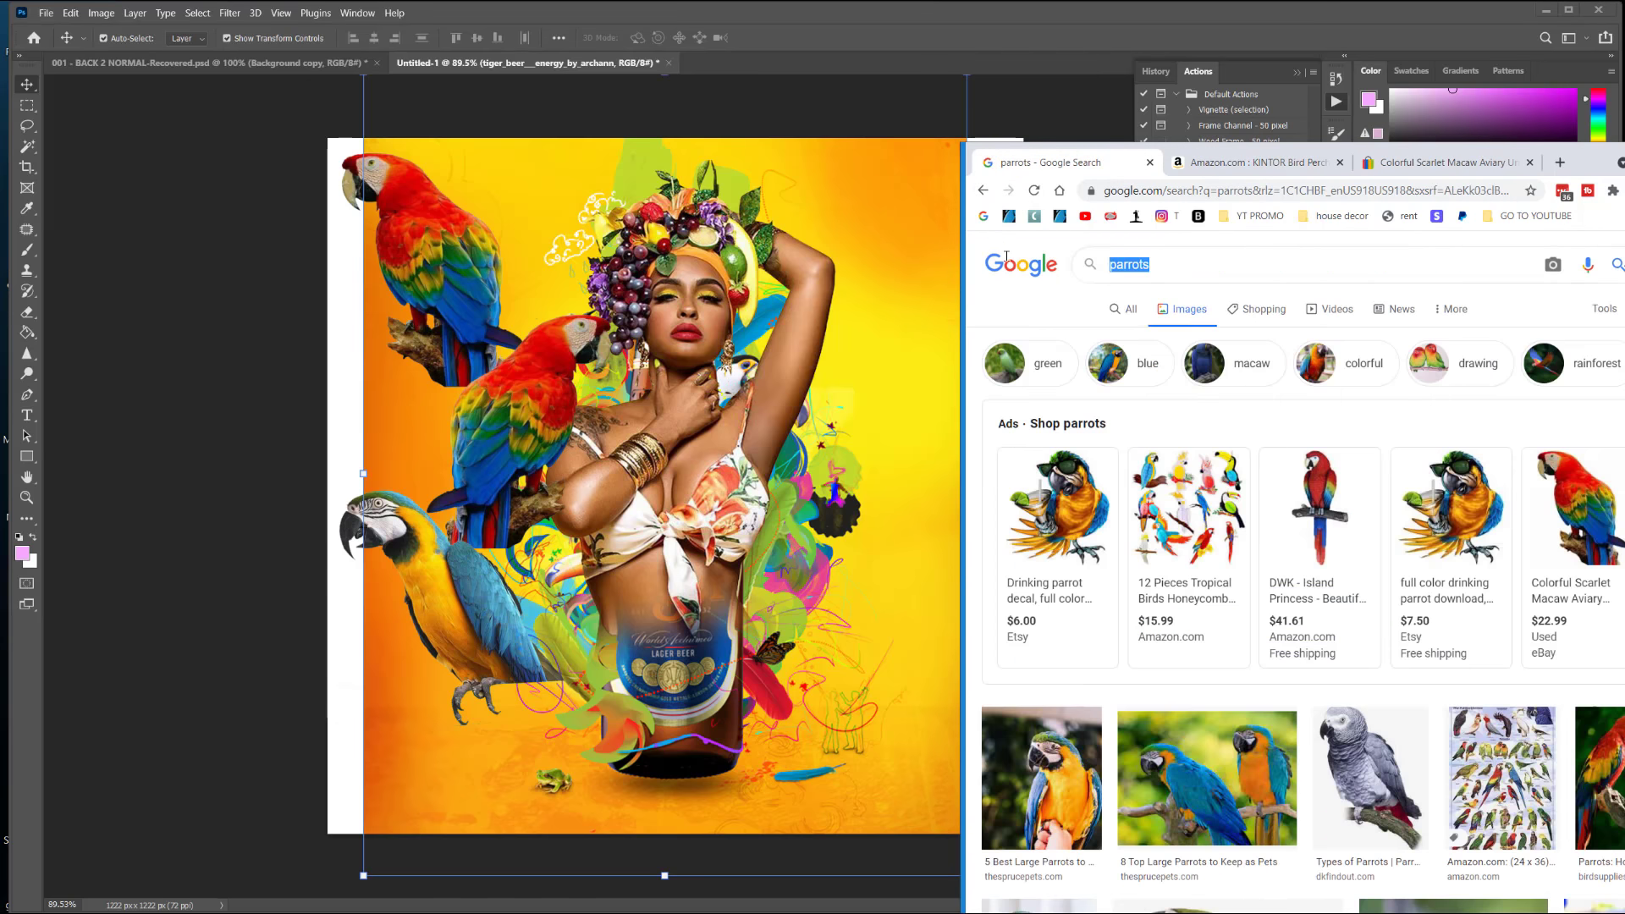
{"action": "type", "text": "bu"}
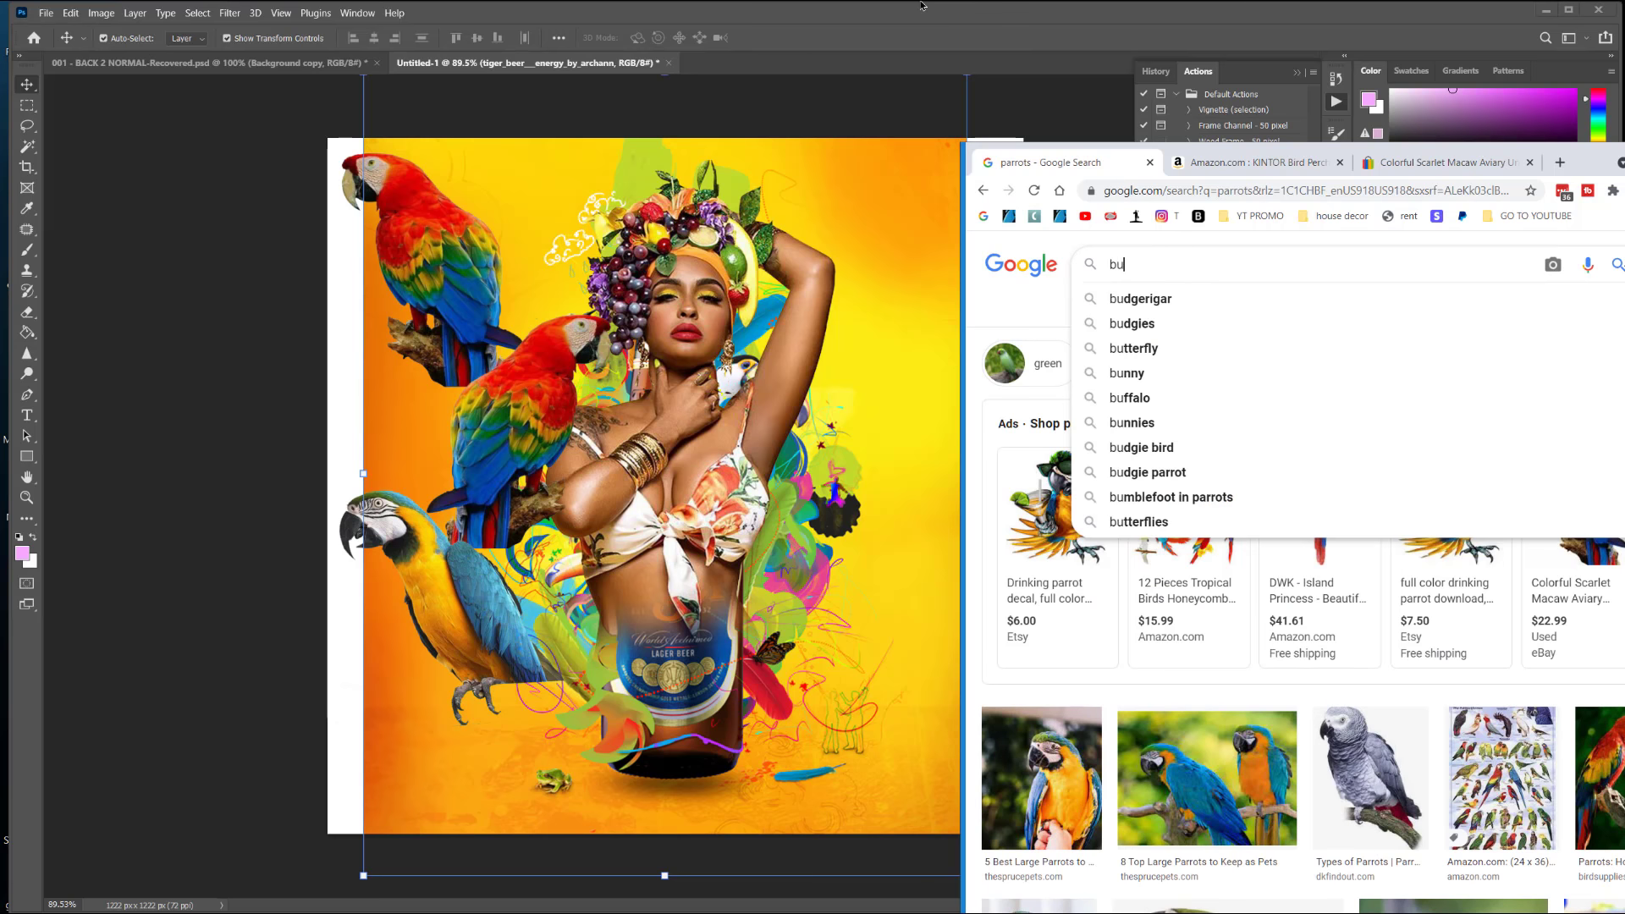
{"action": "type", "text": "tterfli"}
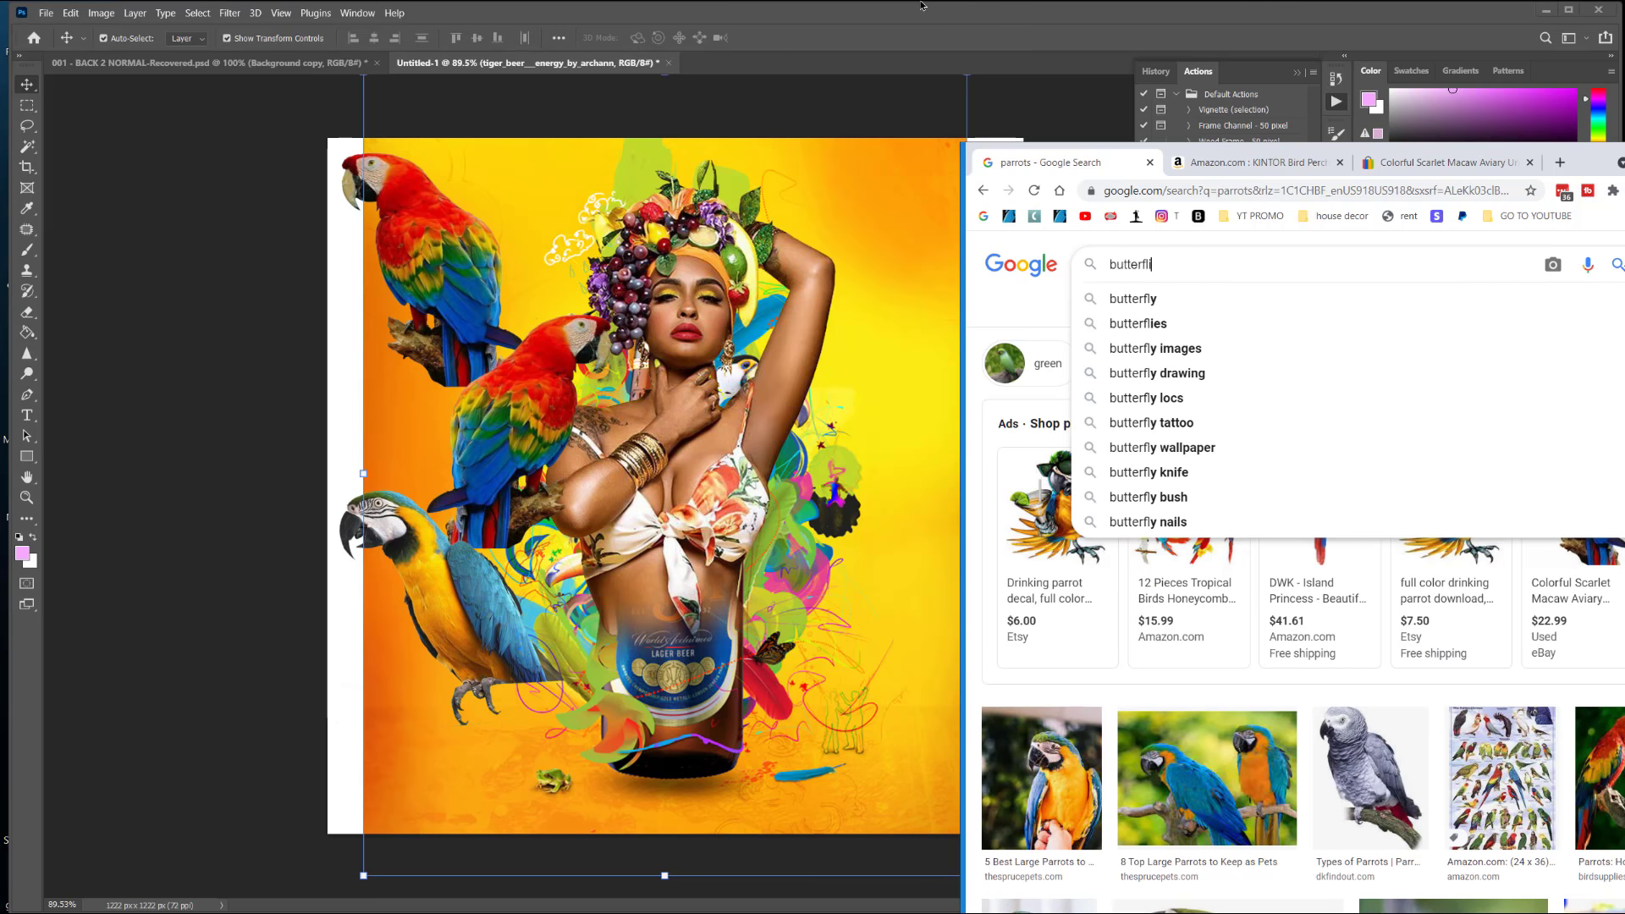
{"action": "type", "text": "es"}
{"action": "key", "text": "Return"}
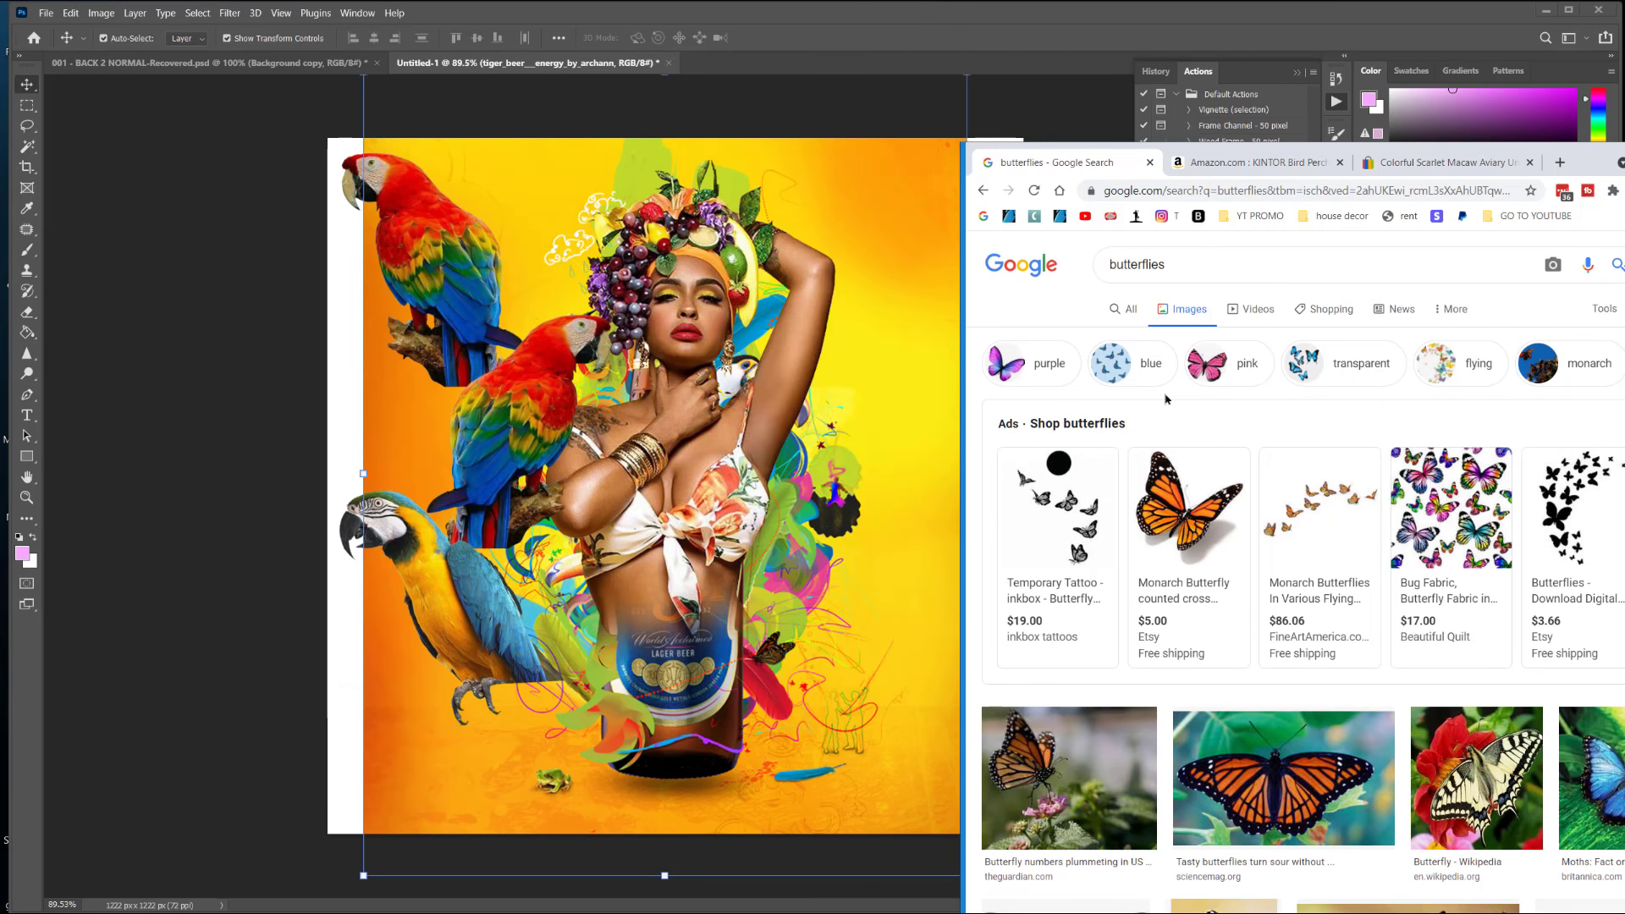
Step: Filter the butterfly image results to purple, open the Adobe Stock pink-and-blue butterfly and copy its image
{"action": "left_click", "coordinate": [1034, 375]}
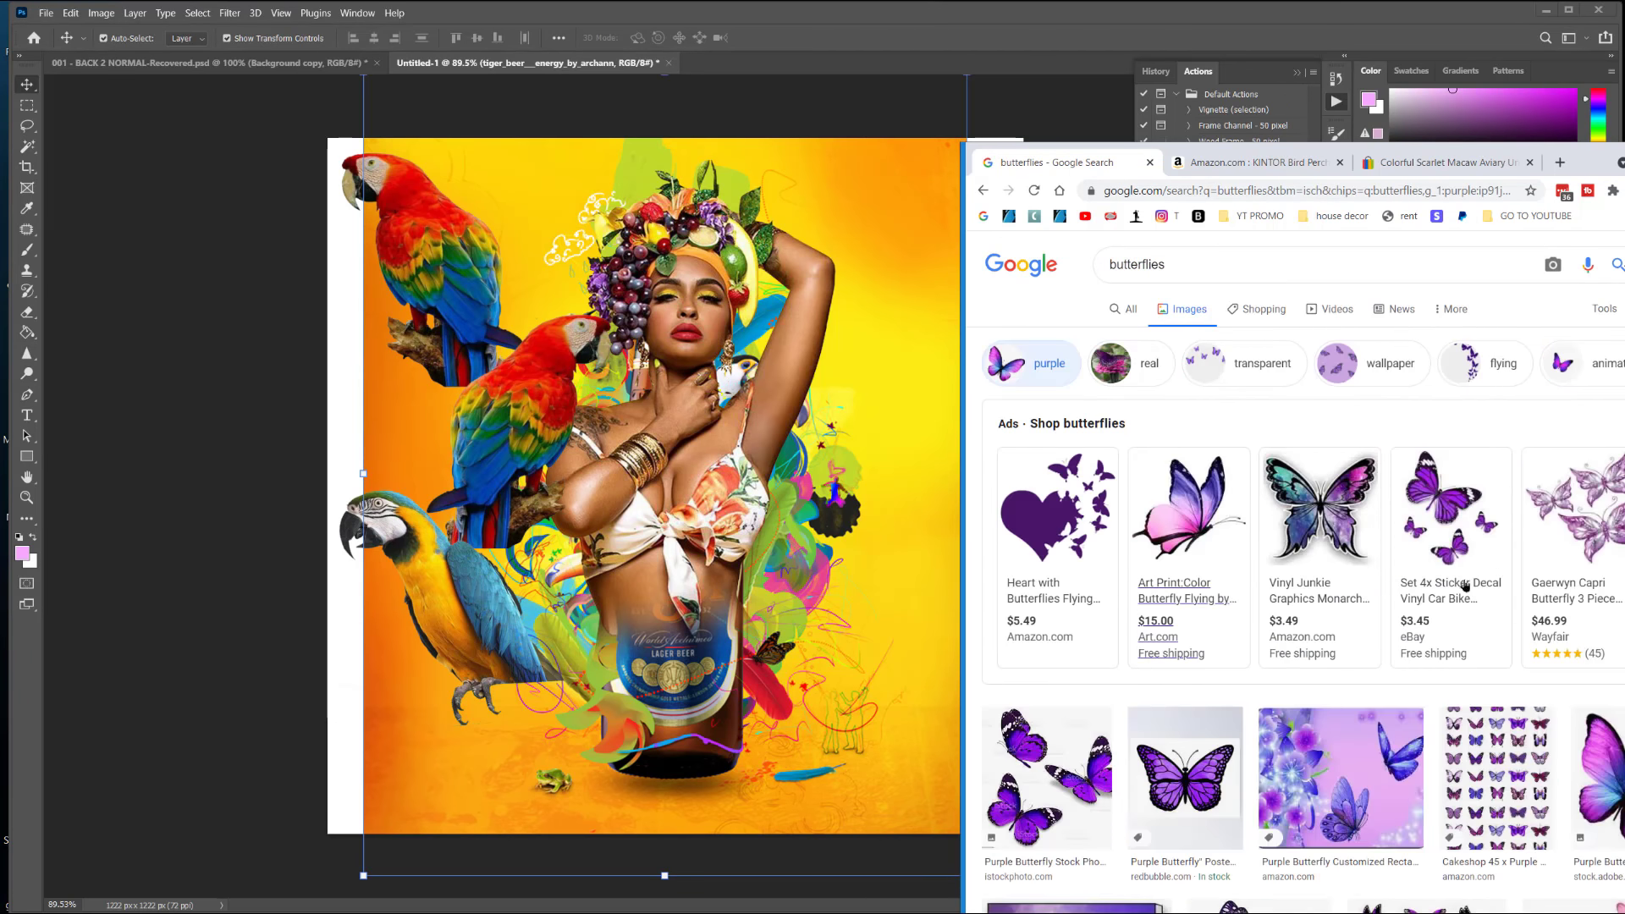
{"action": "scroll", "coordinate": [1226, 587], "scroll_direction": "down", "scroll_amount": 3}
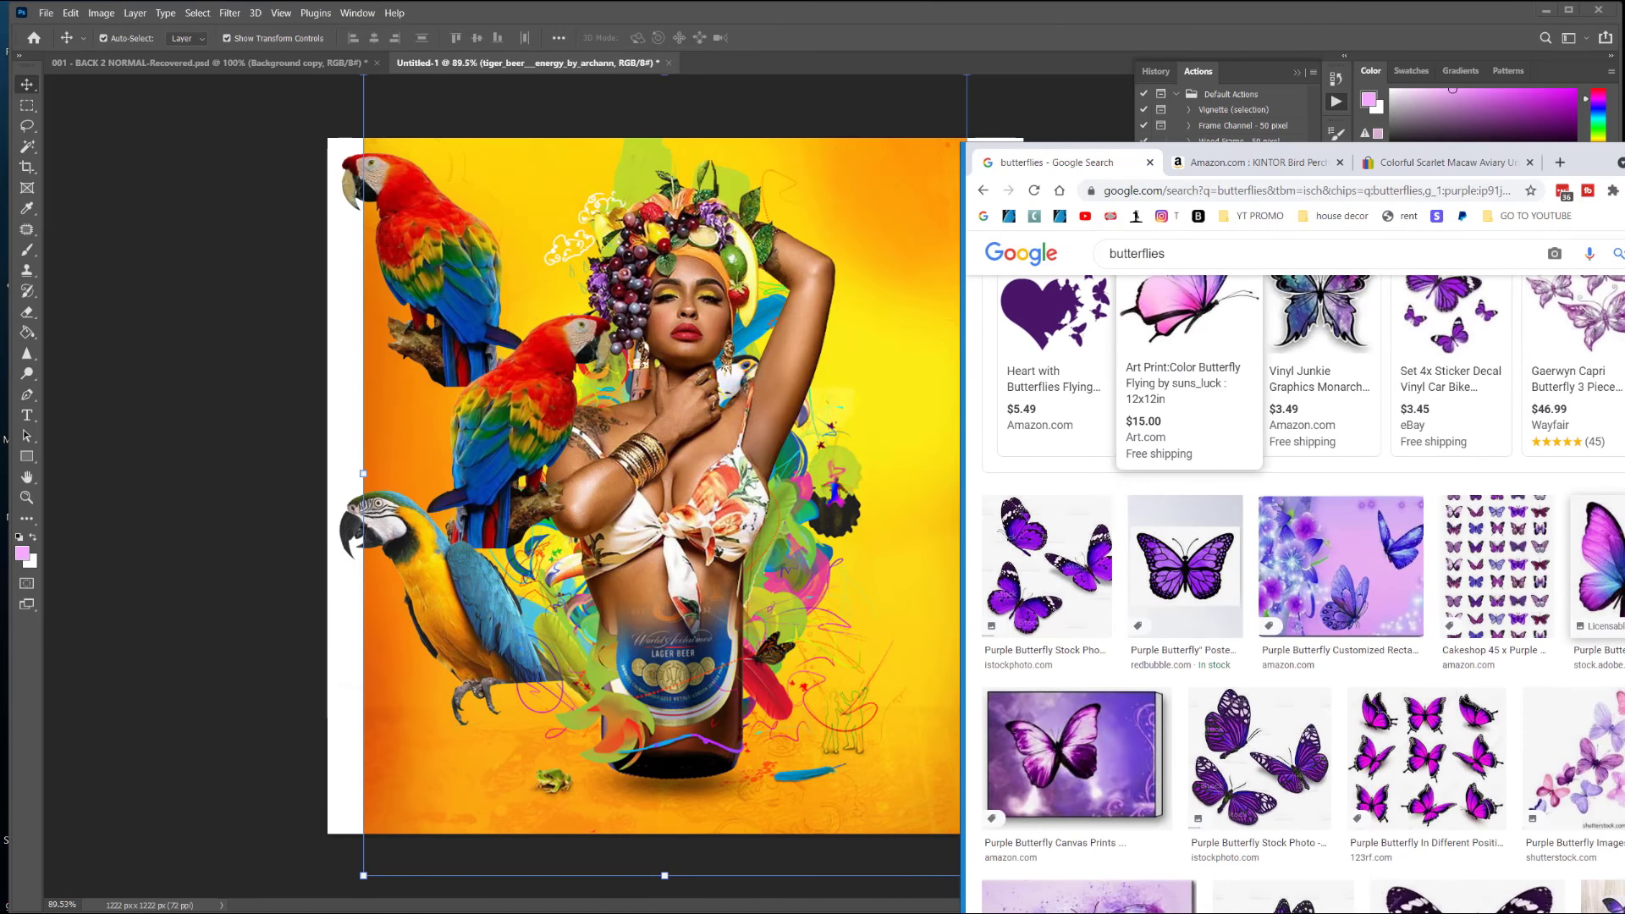
{"action": "left_click", "coordinate": [1595, 566]}
{"action": "right_click", "coordinate": [1584, 422]}
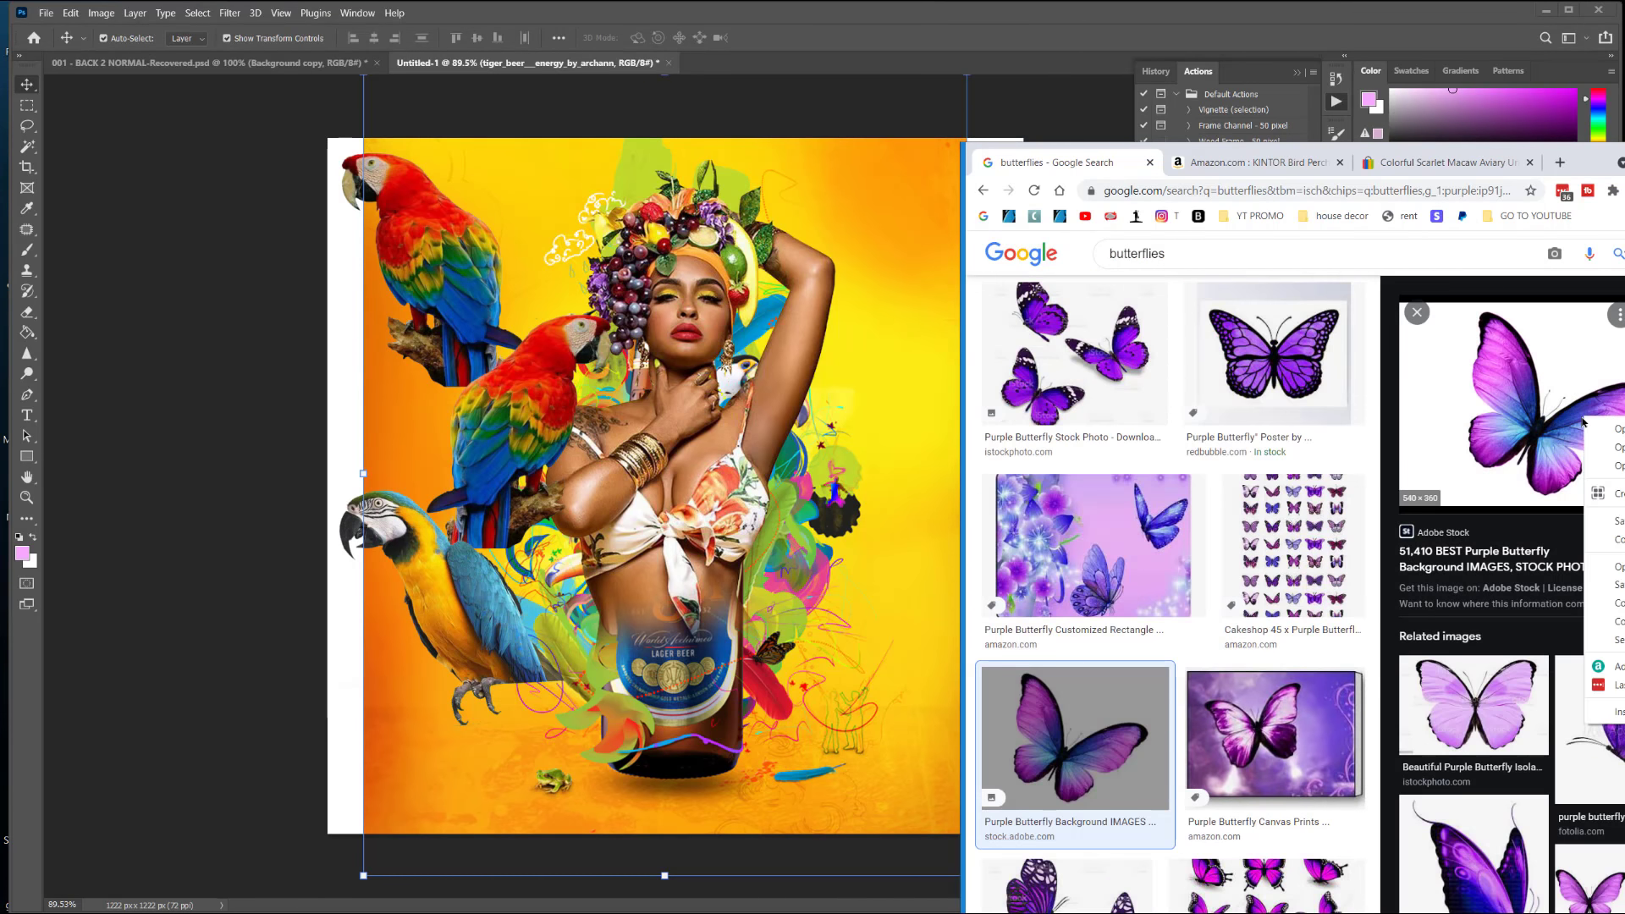
{"action": "left_click", "coordinate": [1612, 603]}
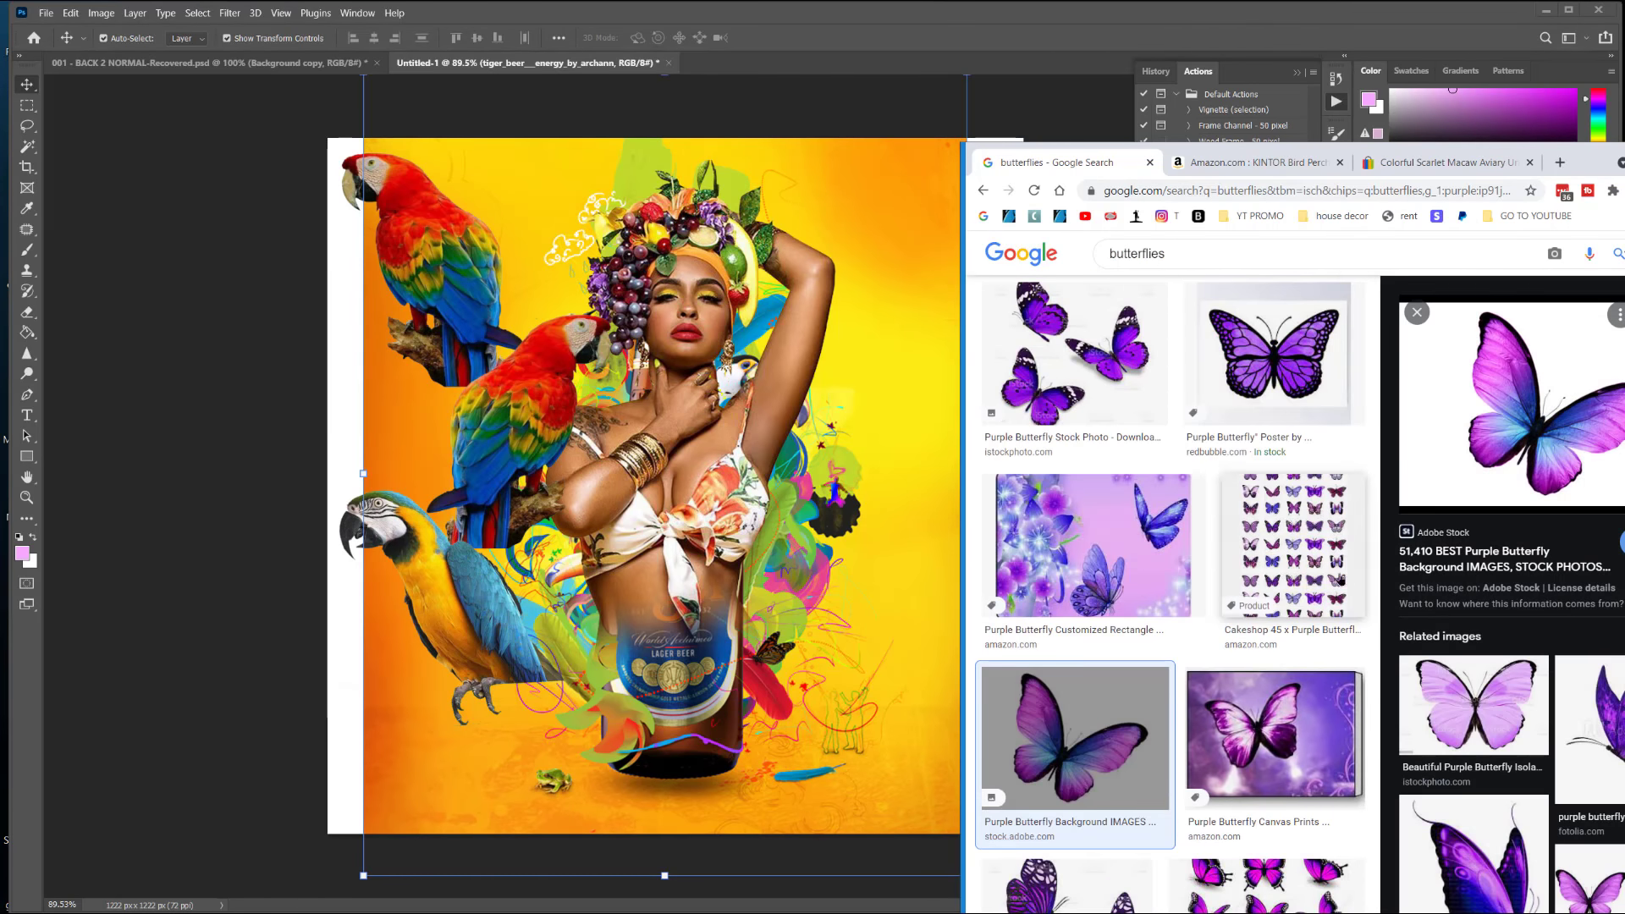
Step: Switch to Photoshop, paste the butterfly into the mixtape cover and move its layer to the top of the stack
{"action": "left_click", "coordinate": [71, 12]}
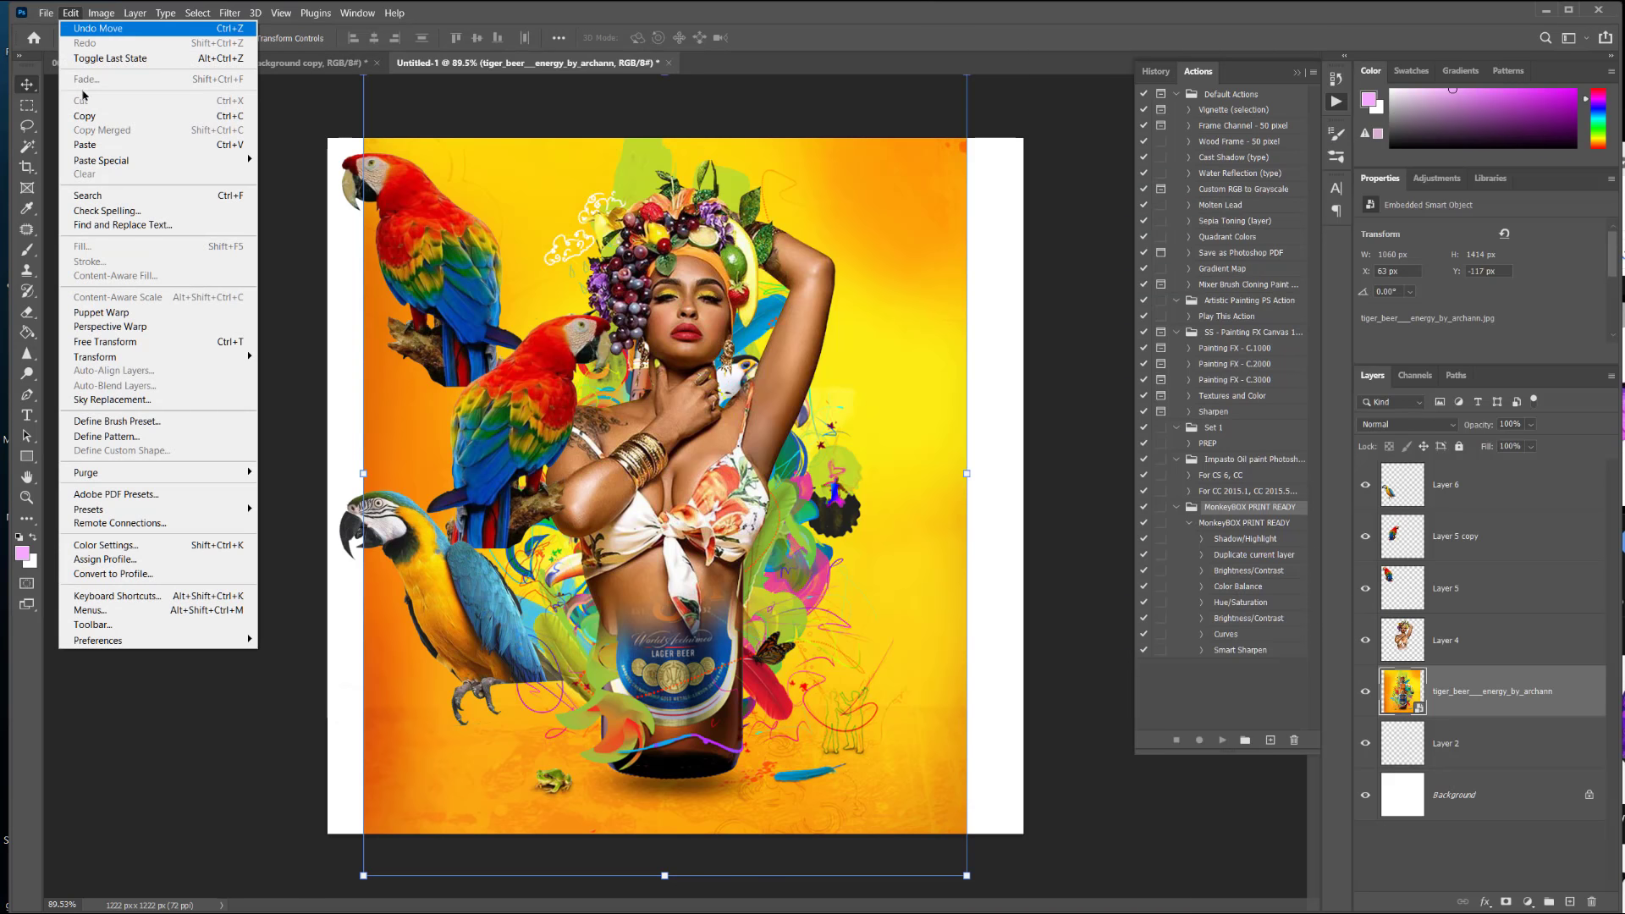
{"action": "left_click", "coordinate": [92, 145]}
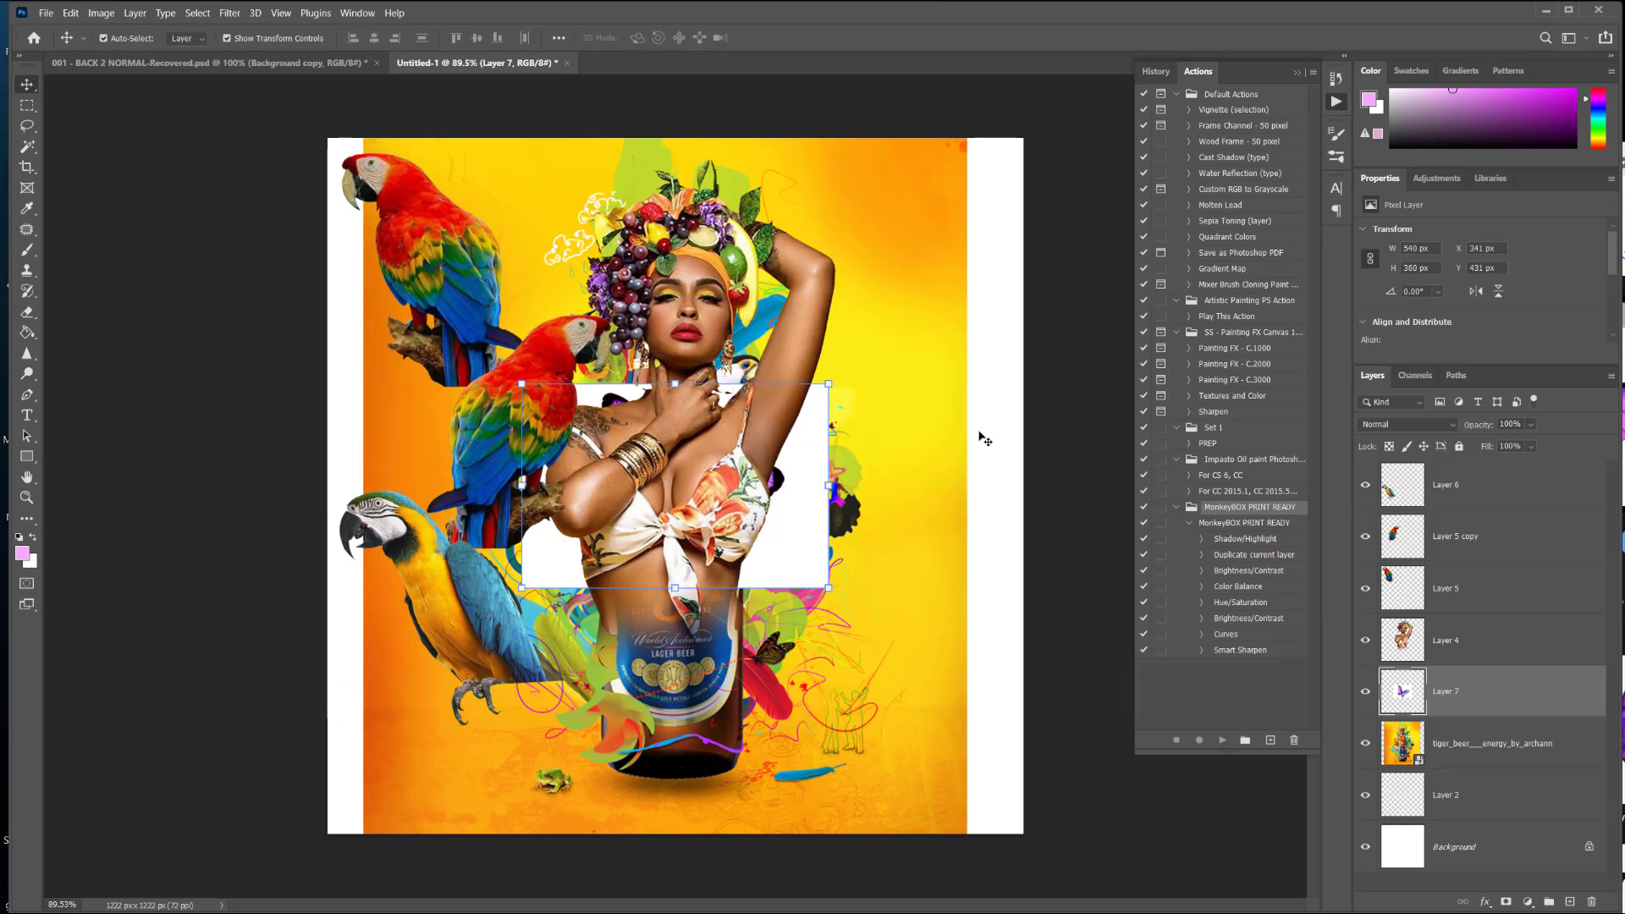
{"action": "left_click_drag", "start_coordinate": [1509, 680], "coordinate": [1509, 474]}
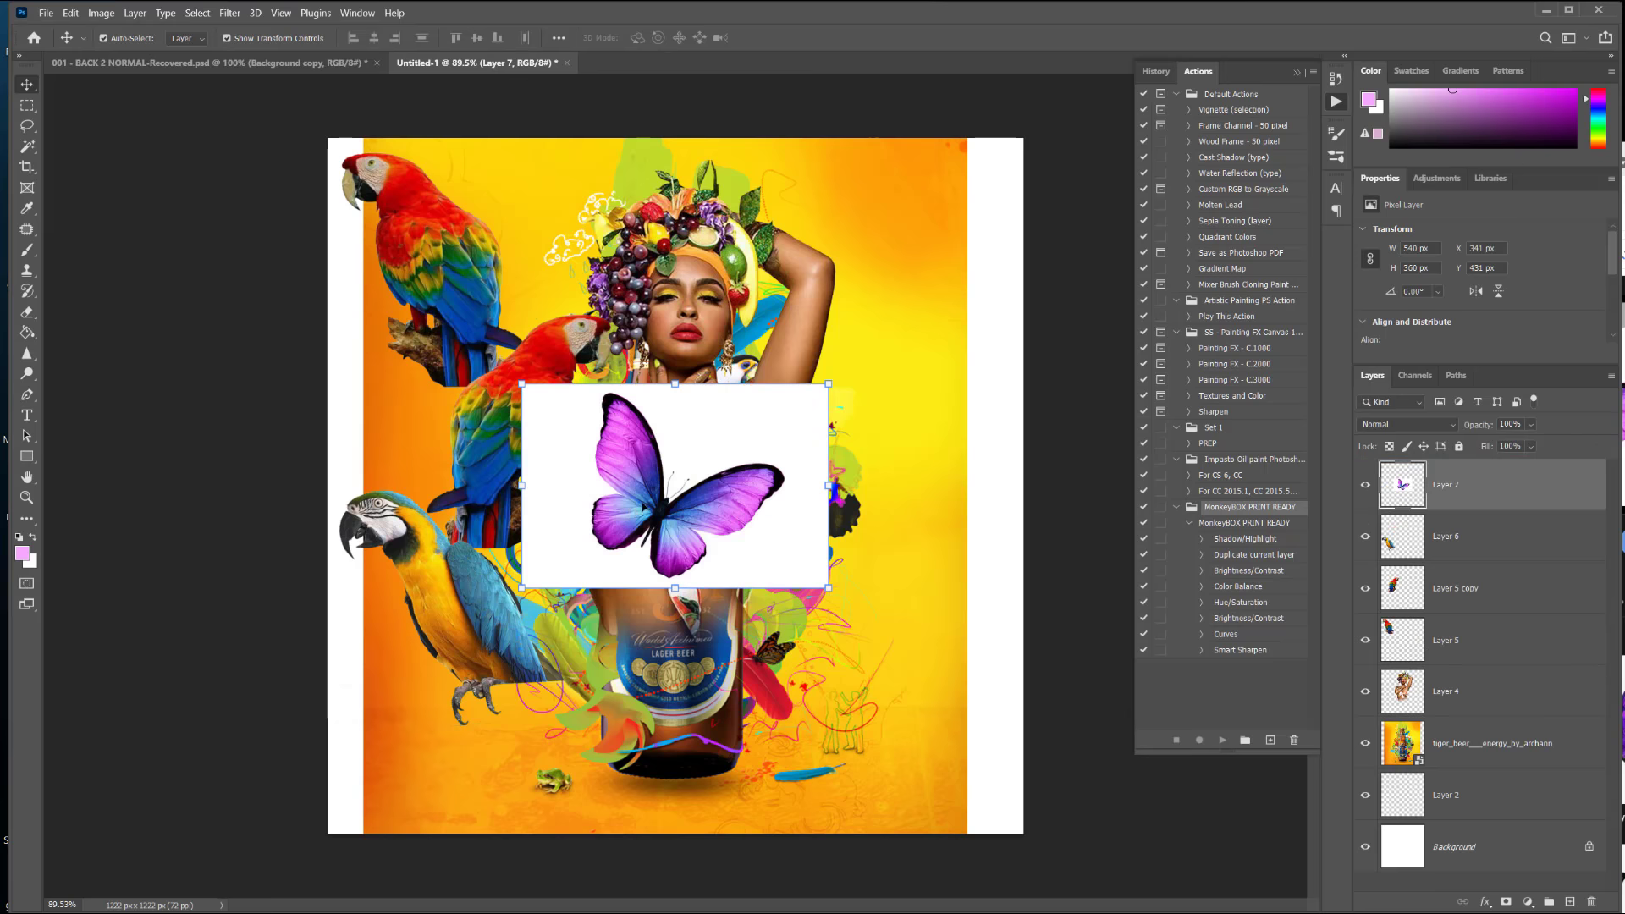
Step: Select the white background around the butterfly with the Magic Wand, delete it and deselect
{"action": "left_click", "coordinate": [28, 146]}
{"action": "left_click", "coordinate": [726, 419]}
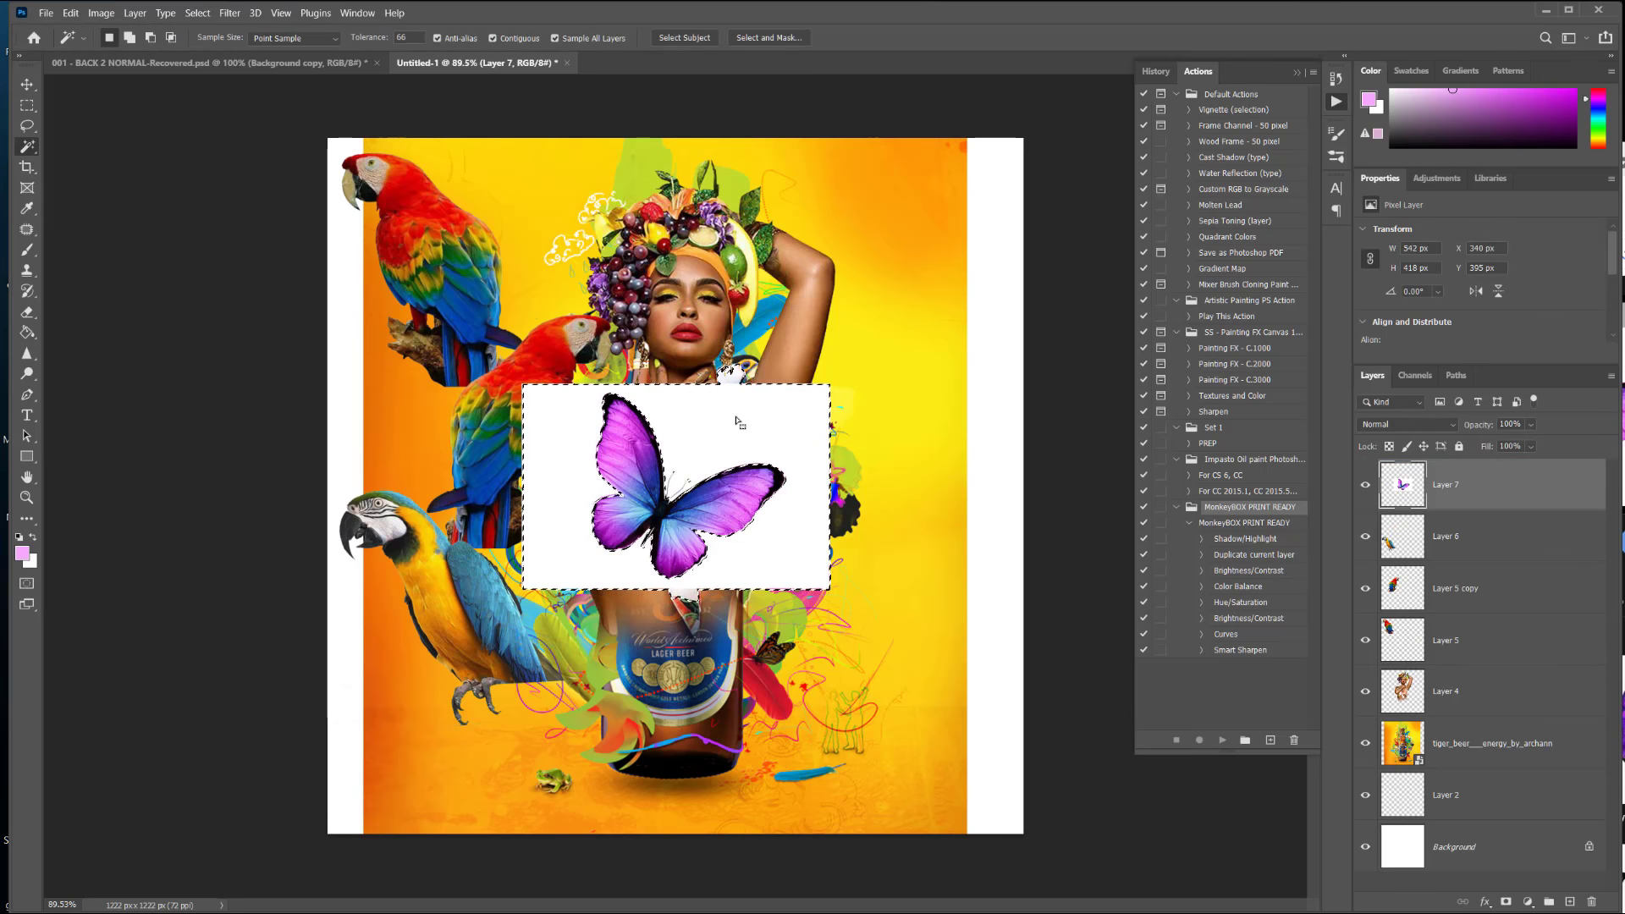
{"action": "key", "text": "Delete"}
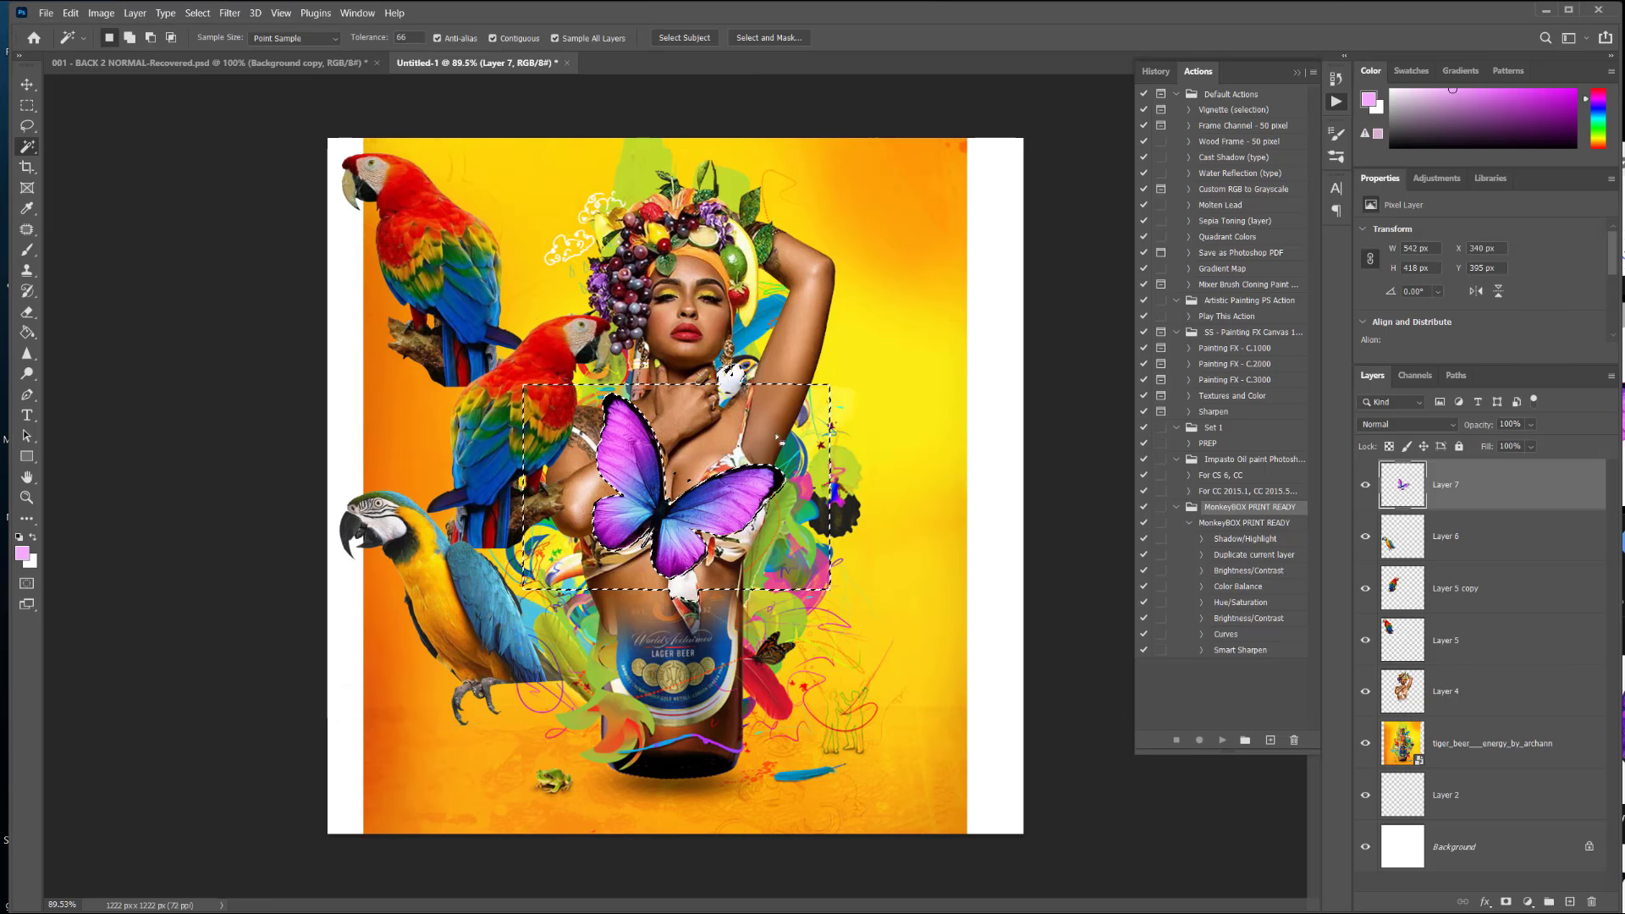
{"action": "left_click", "coordinate": [197, 13]}
{"action": "left_click", "coordinate": [205, 43]}
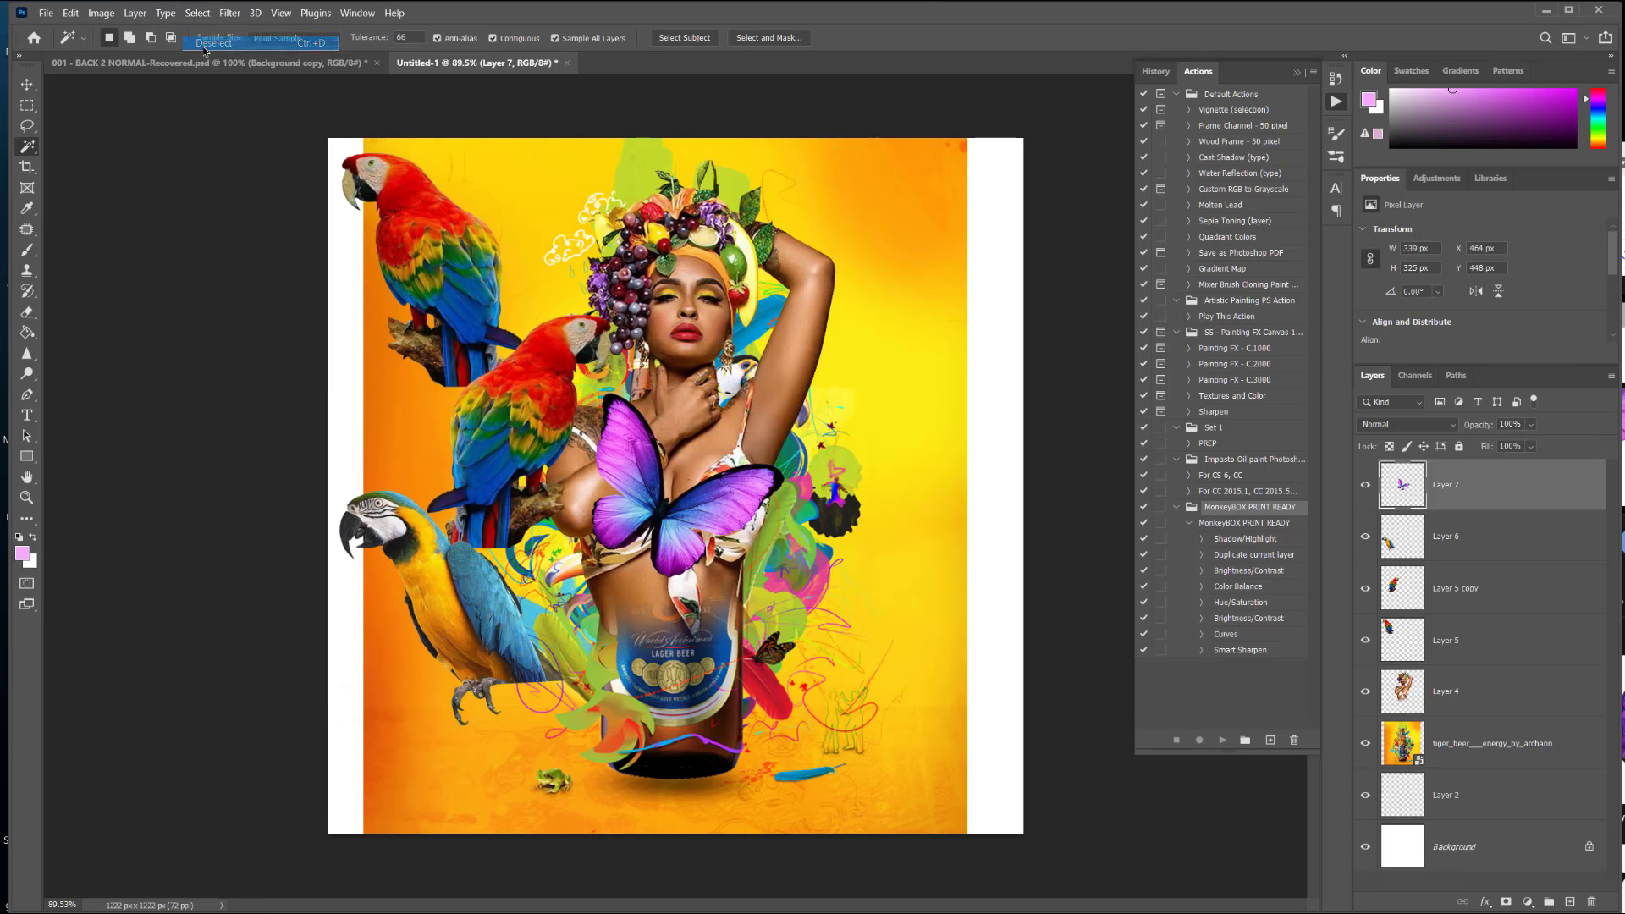
Step: Shrink the butterfly, place it above the woman's raised elbow at about X 846 px, Y 121 px, and move its layer below the woman's
{"action": "left_click", "coordinate": [29, 84]}
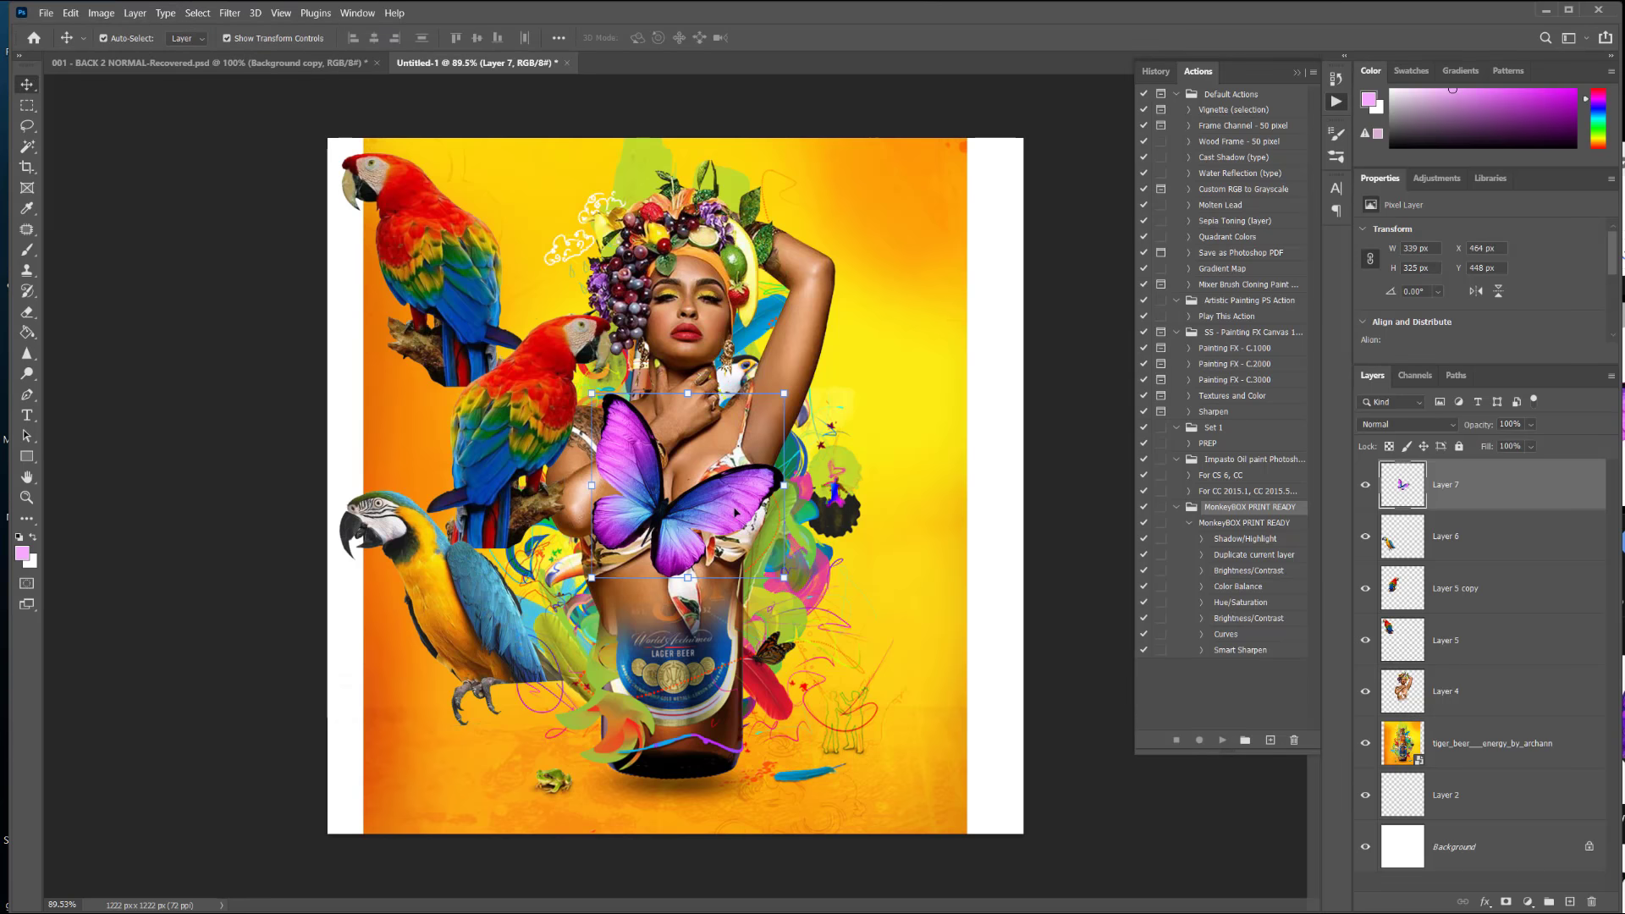
{"action": "left_click_drag", "start_coordinate": [736, 511], "coordinate": [736, 315]}
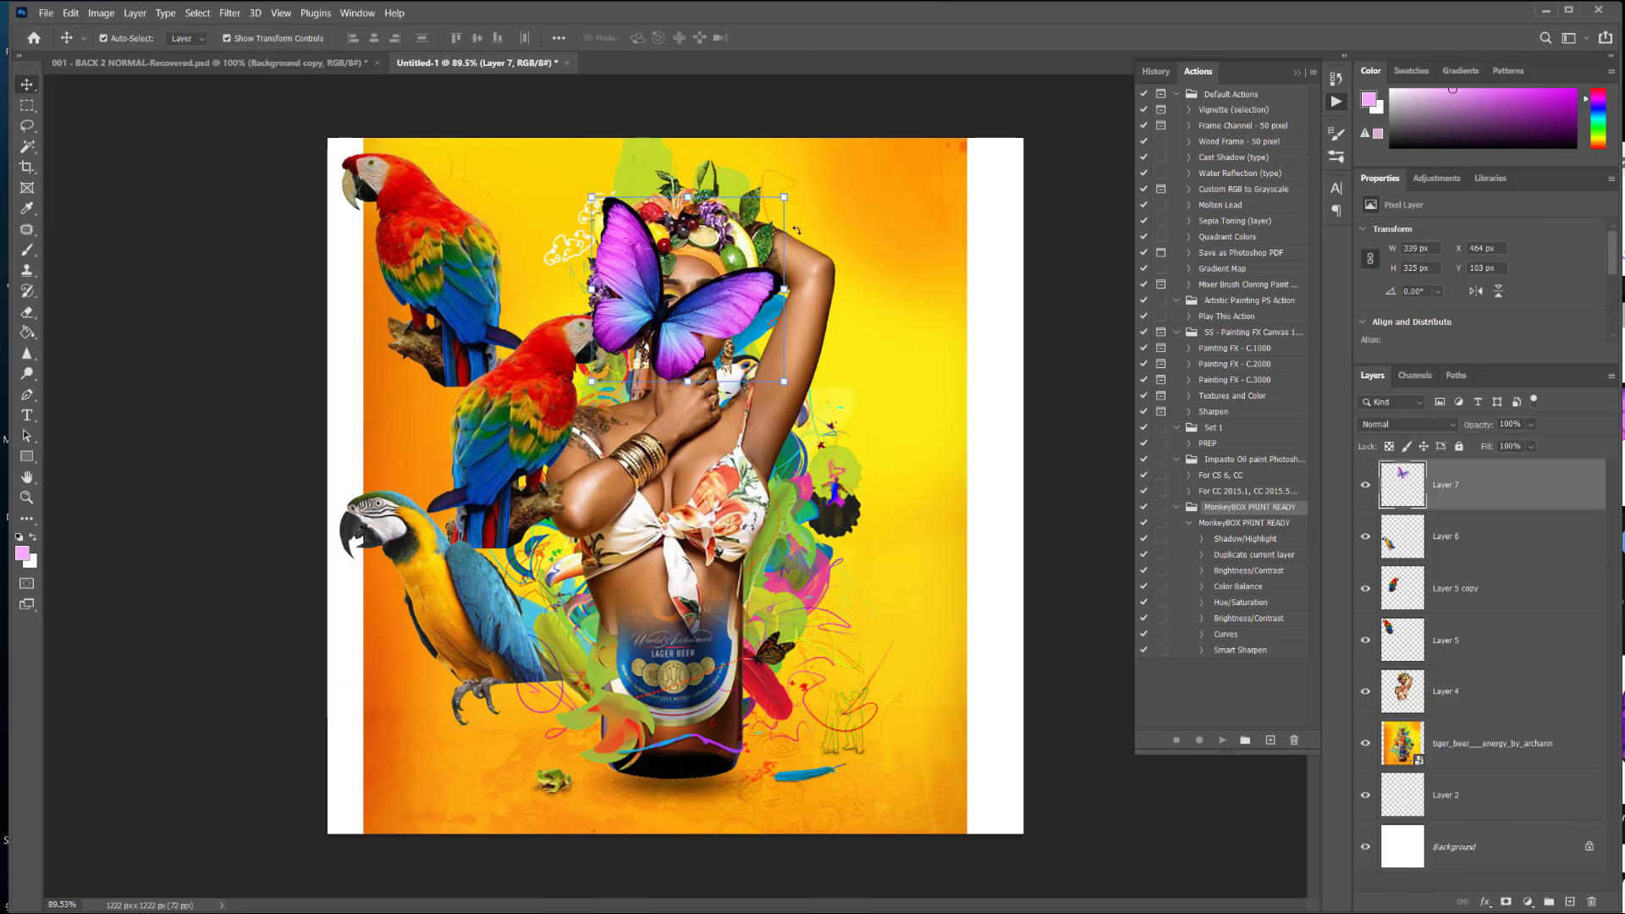
{"action": "left_click_drag", "start_coordinate": [786, 198], "coordinate": [694, 284]}
{"action": "left_click_drag", "start_coordinate": [651, 355], "coordinate": [825, 252]}
{"action": "left_click_drag", "start_coordinate": [1503, 501], "coordinate": [1498, 718]}
{"action": "left_click_drag", "start_coordinate": [850, 244], "coordinate": [814, 223]}
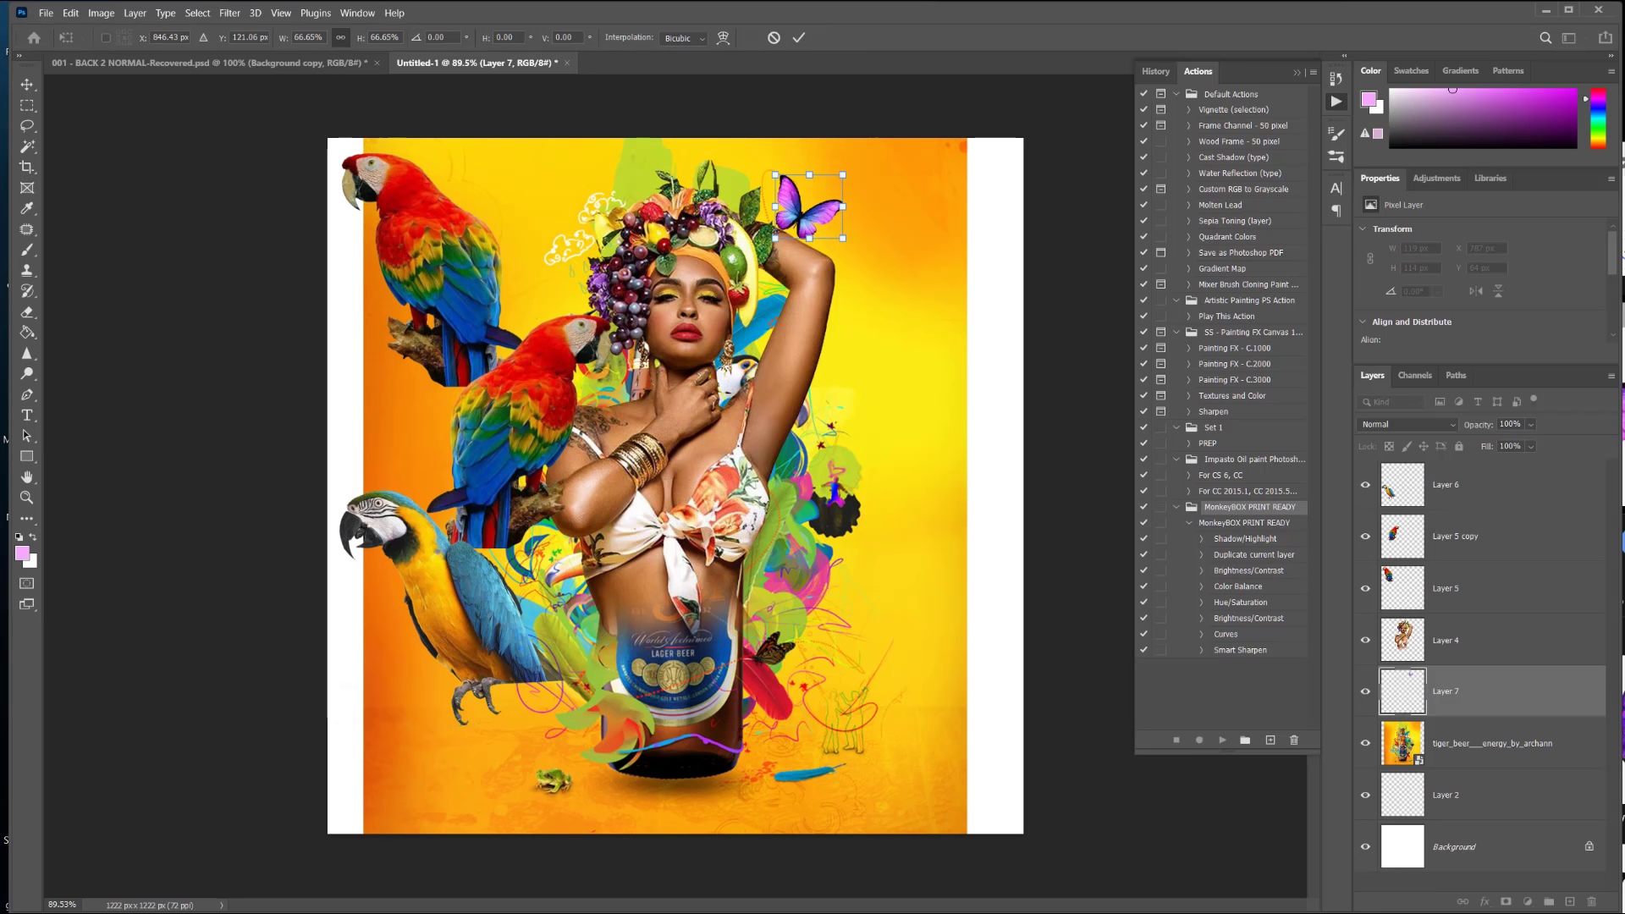
Step: Switch to the browser and look through more purple butterfly image results for a second butterfly
{"action": "key", "text": "alt+Tab"}
{"action": "scroll", "coordinate": [1119, 572], "scroll_direction": "down", "scroll_amount": 5}
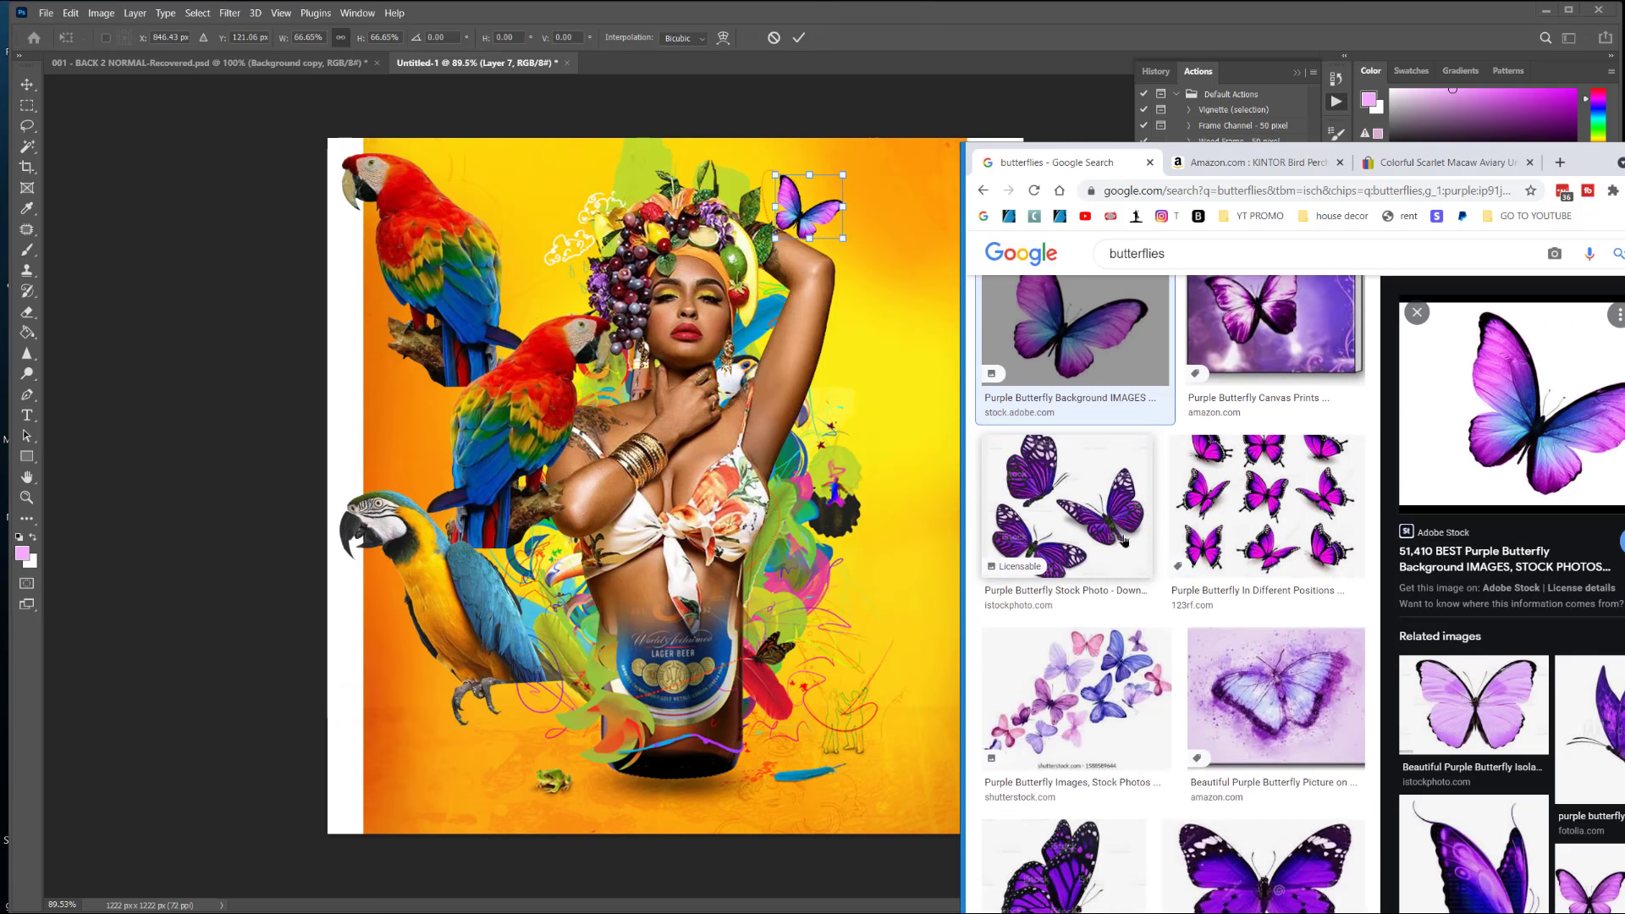
{"action": "left_click", "coordinate": [982, 190]}
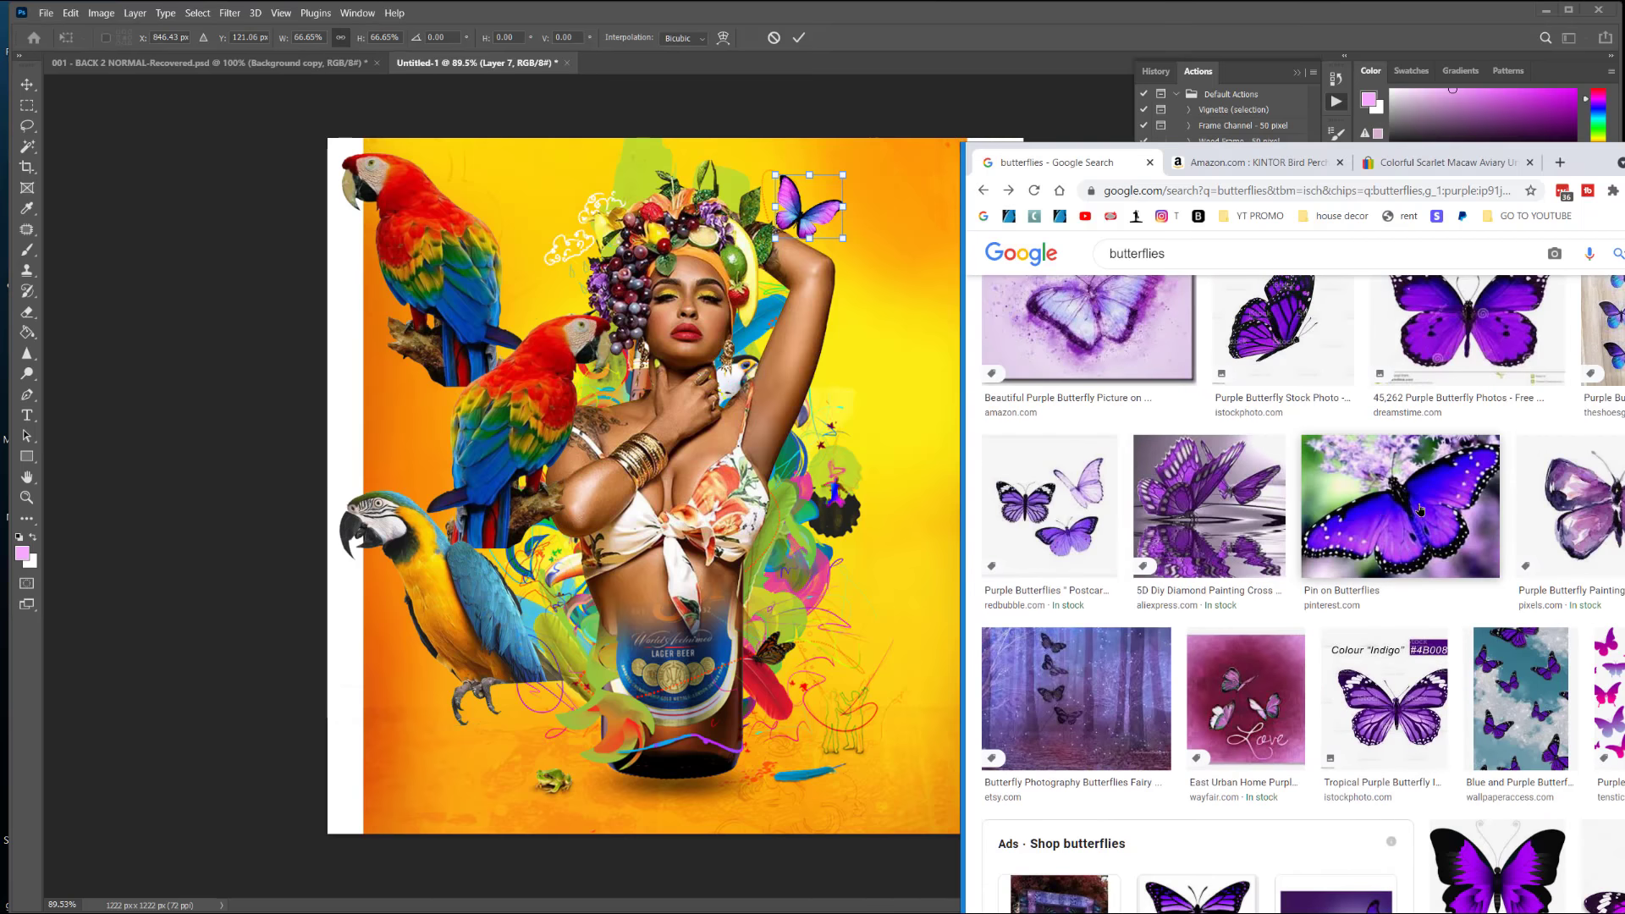
{"action": "scroll", "coordinate": [1415, 512], "scroll_direction": "down", "scroll_amount": 5}
{"action": "scroll", "coordinate": [1415, 512], "scroll_direction": "up", "scroll_amount": 10}
{"action": "scroll", "coordinate": [1405, 512], "scroll_direction": "down", "scroll_amount": 15}
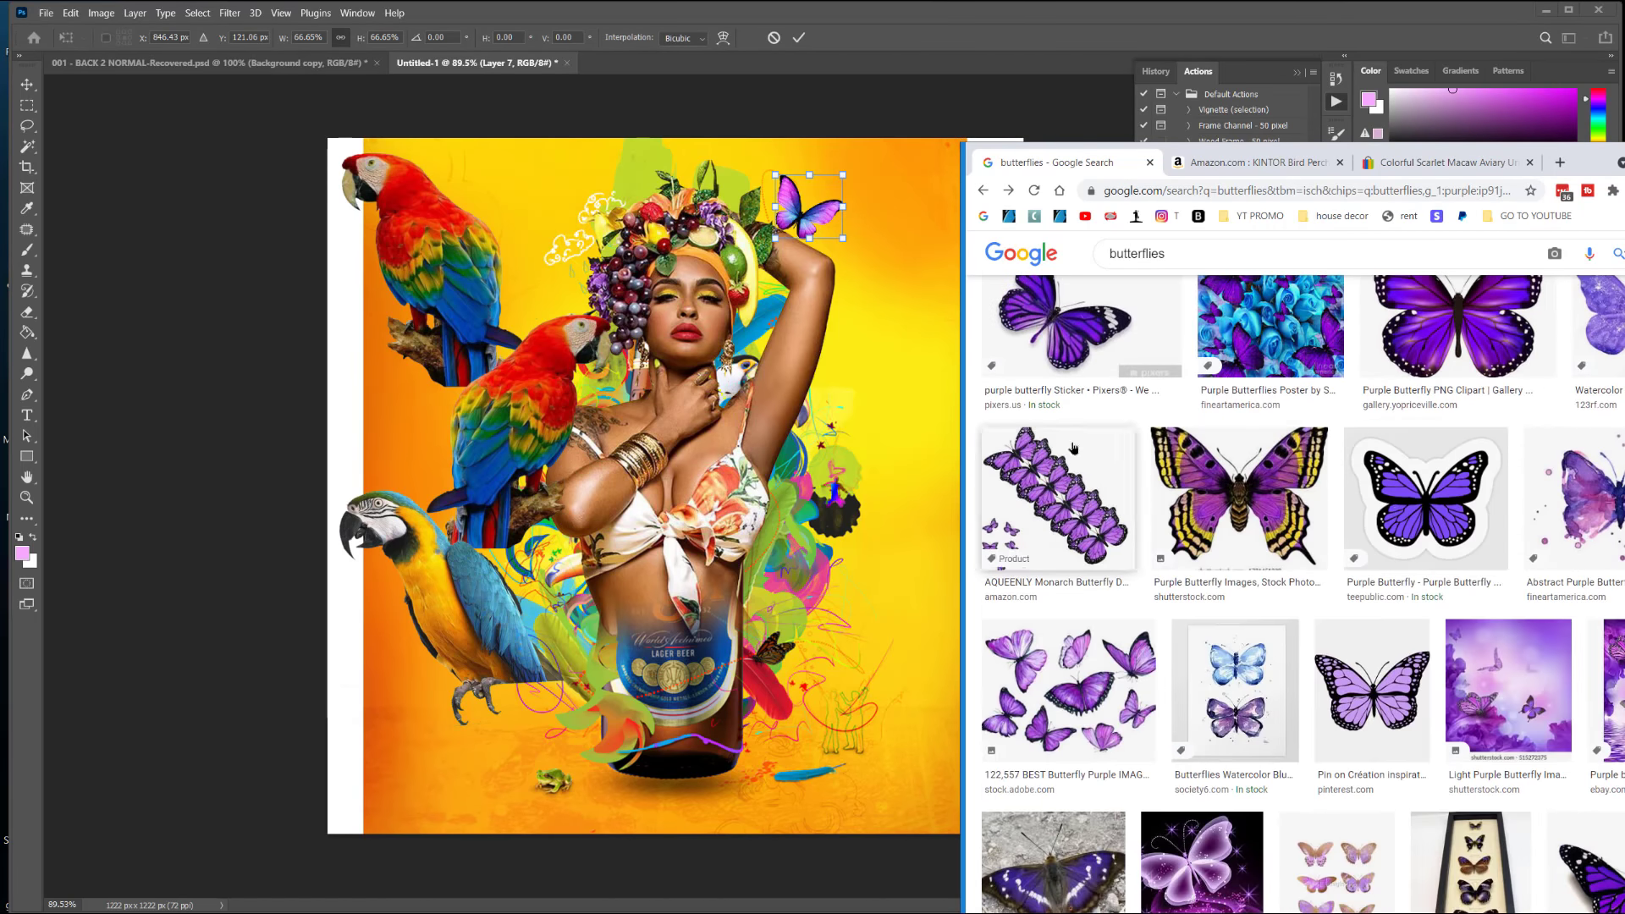
{"action": "scroll", "coordinate": [1113, 462], "scroll_direction": "down", "scroll_amount": 5}
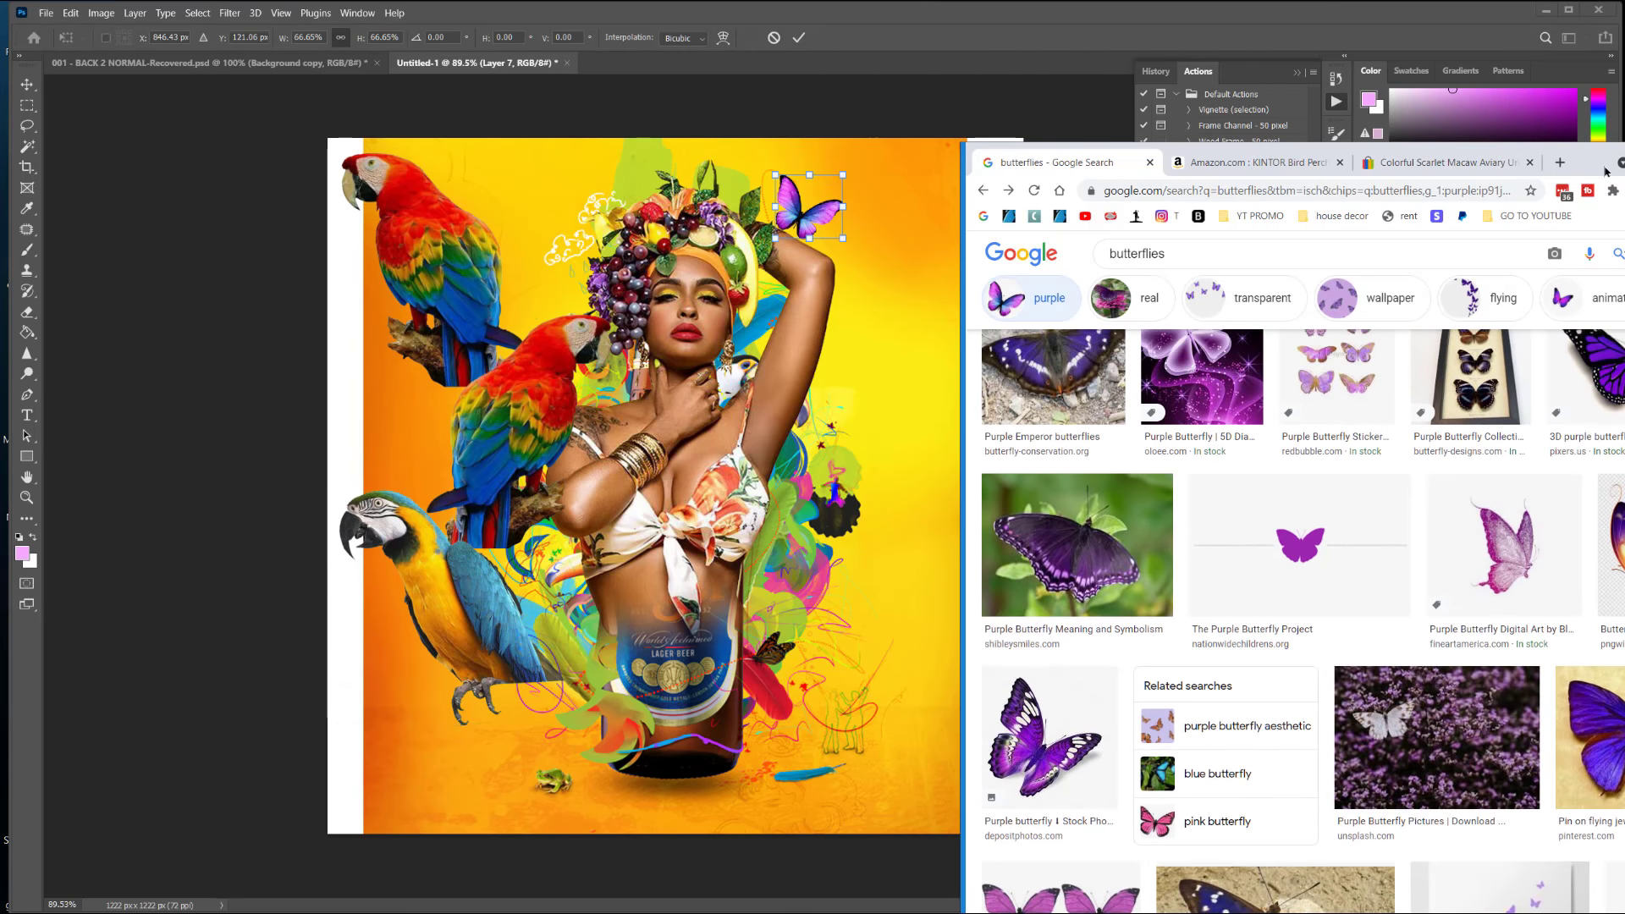
{"action": "left_click_drag", "start_coordinate": [1600, 175], "coordinate": [1303, 99]}
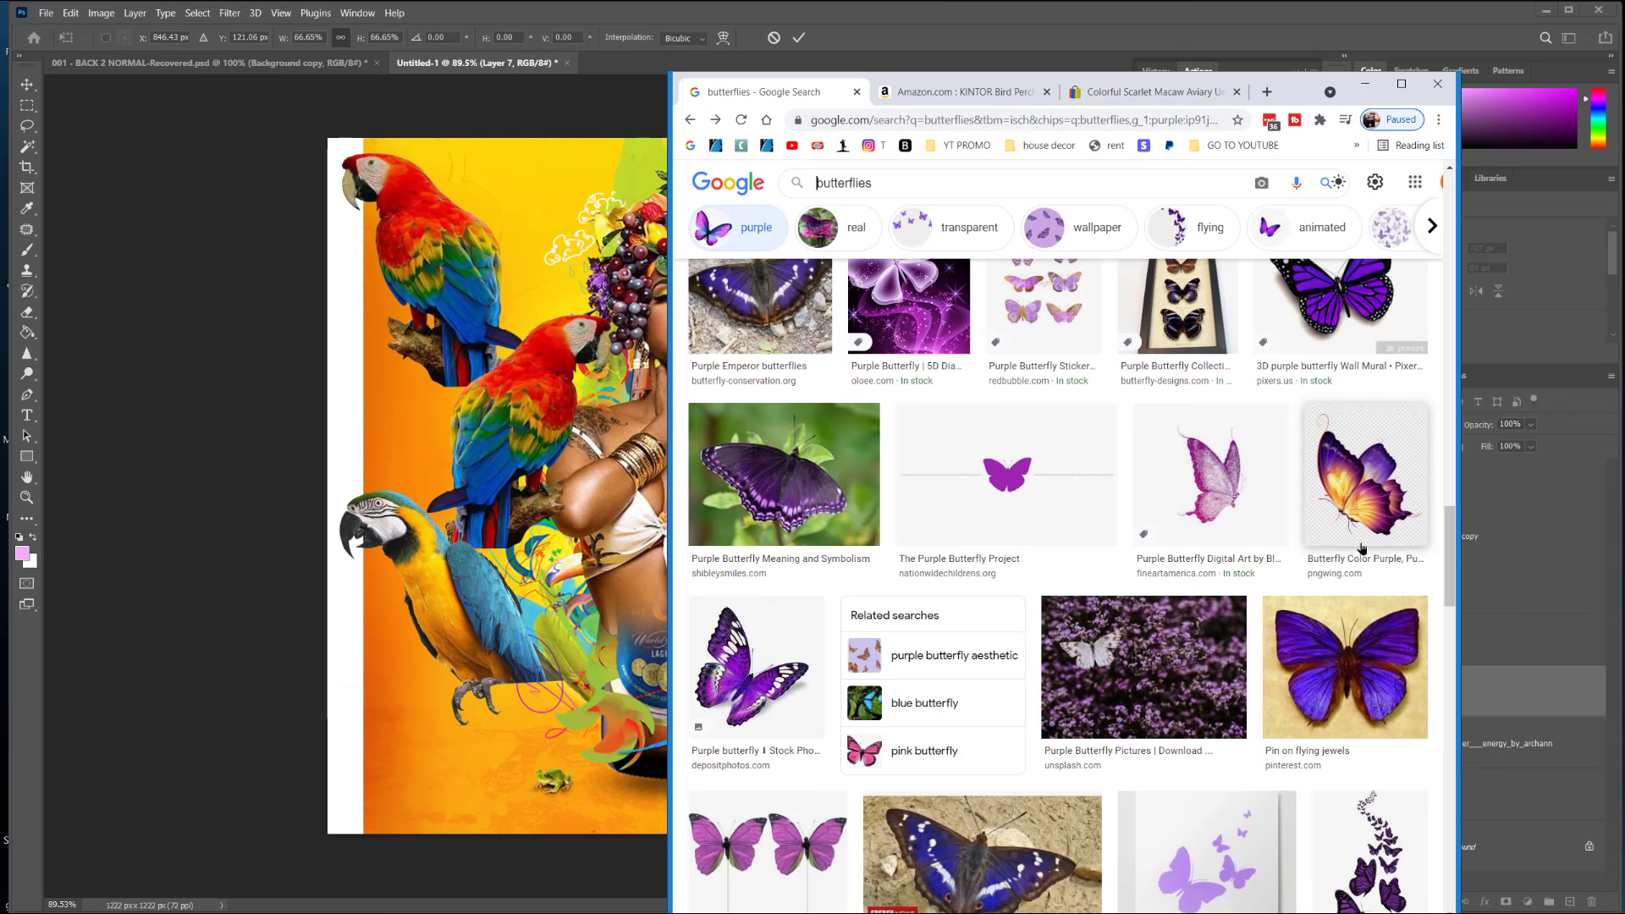
Step: Preview the PNGWing butterfly, open the related violet yellow butterfly's Depositphotos page and dismiss the account prompt
{"action": "left_click", "coordinate": [1368, 486]}
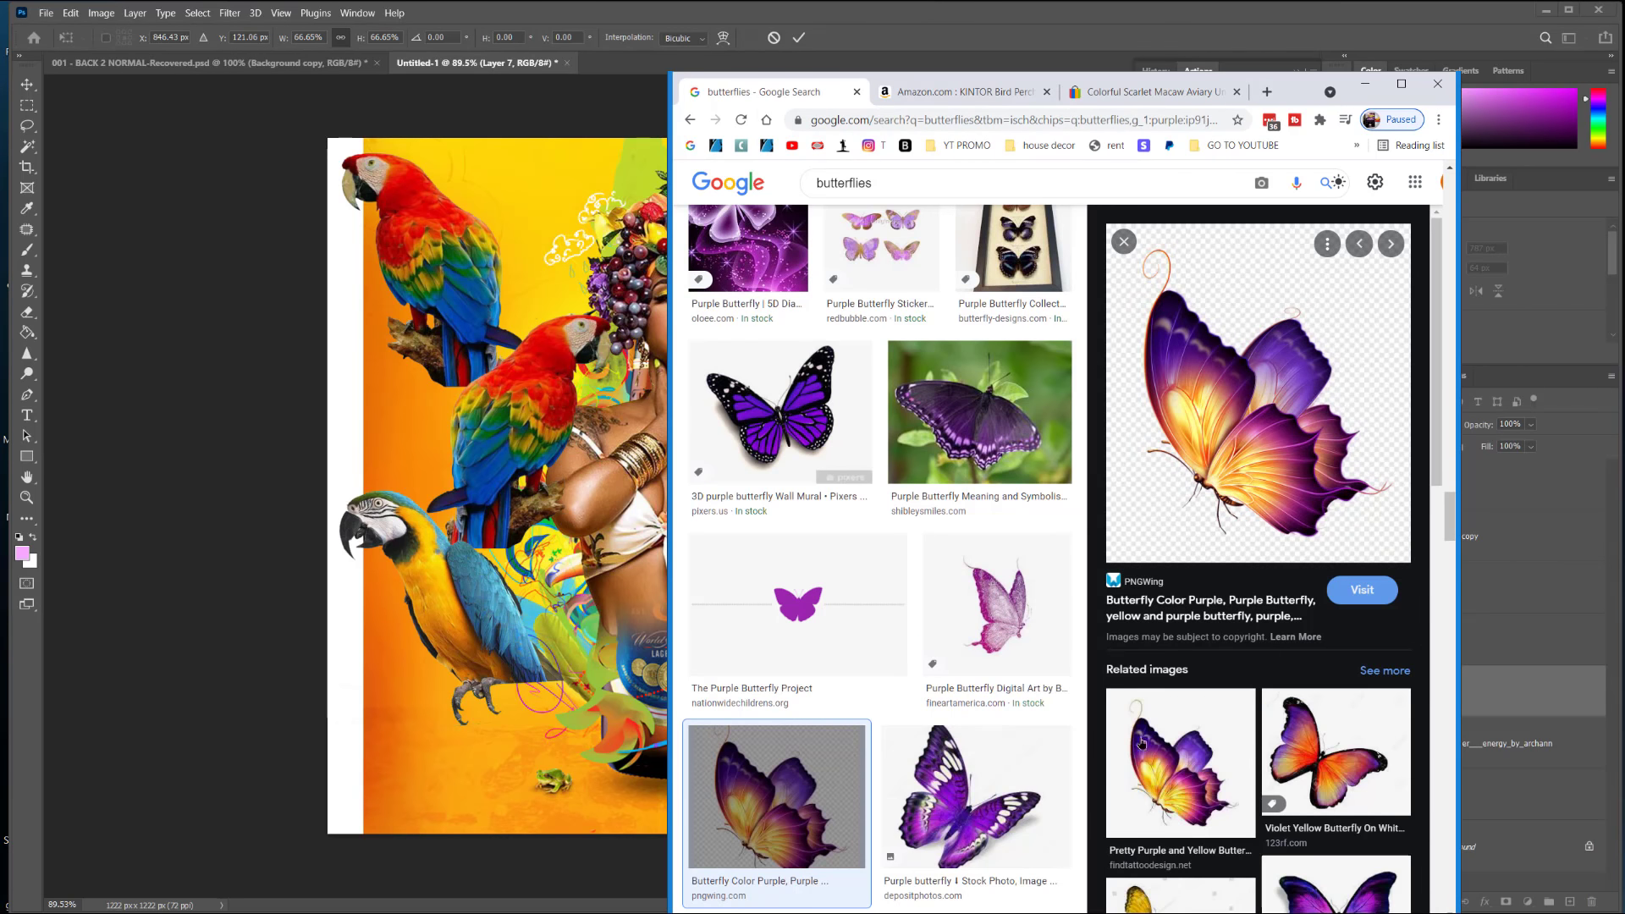
{"action": "scroll", "coordinate": [1141, 744], "scroll_direction": "down", "scroll_amount": 5}
{"action": "left_click", "coordinate": [1352, 681]}
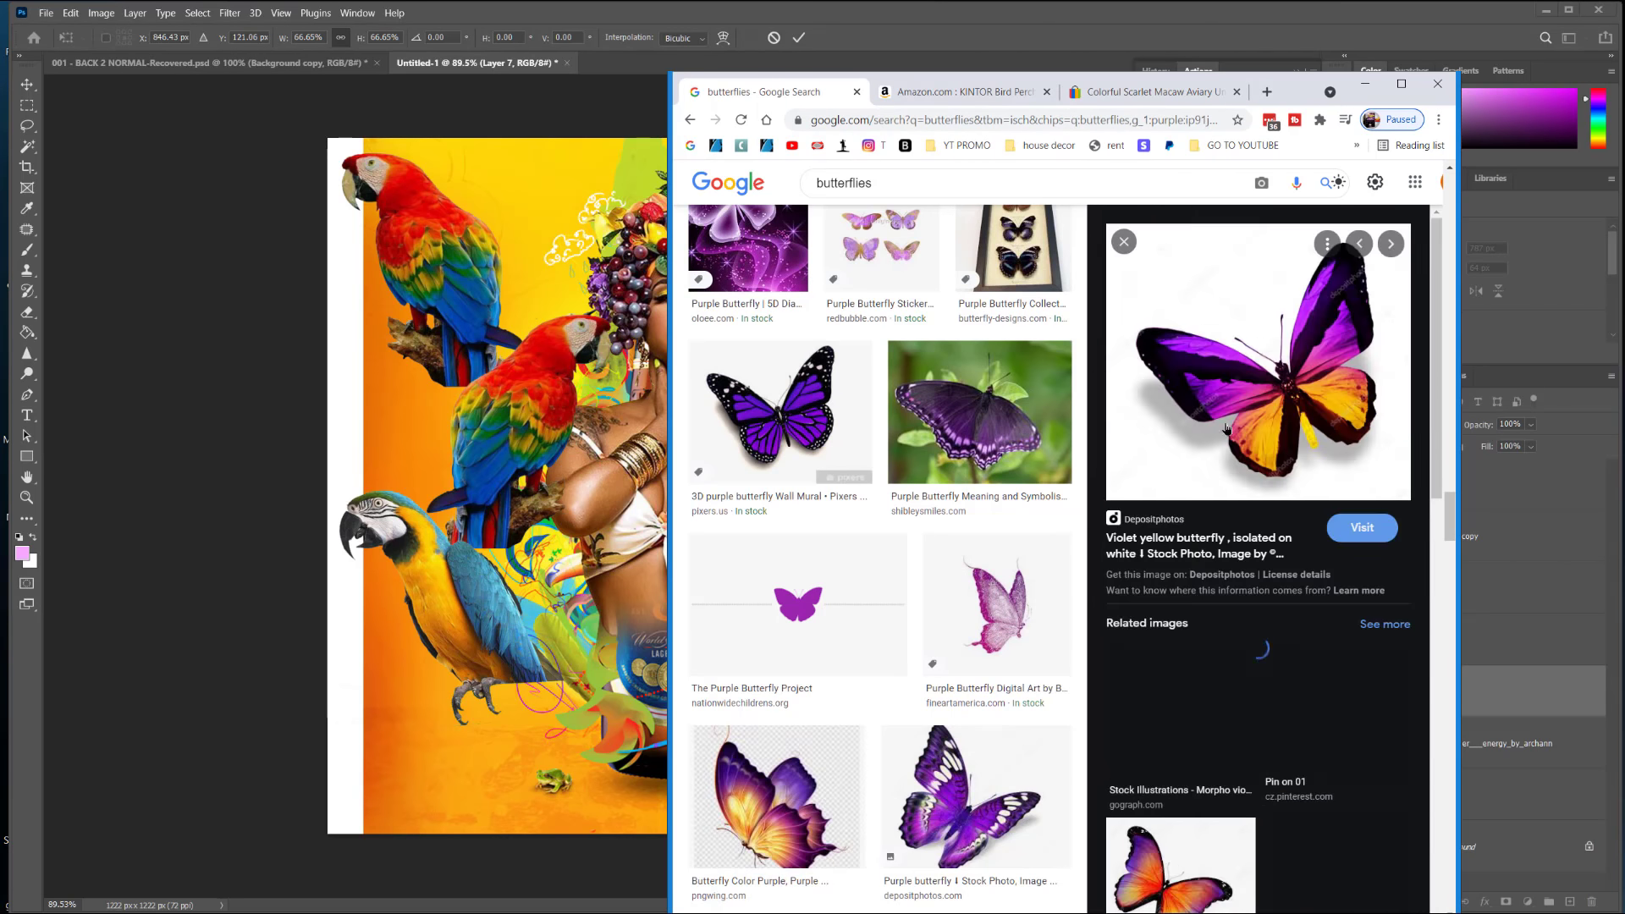
{"action": "left_click", "coordinate": [1310, 382]}
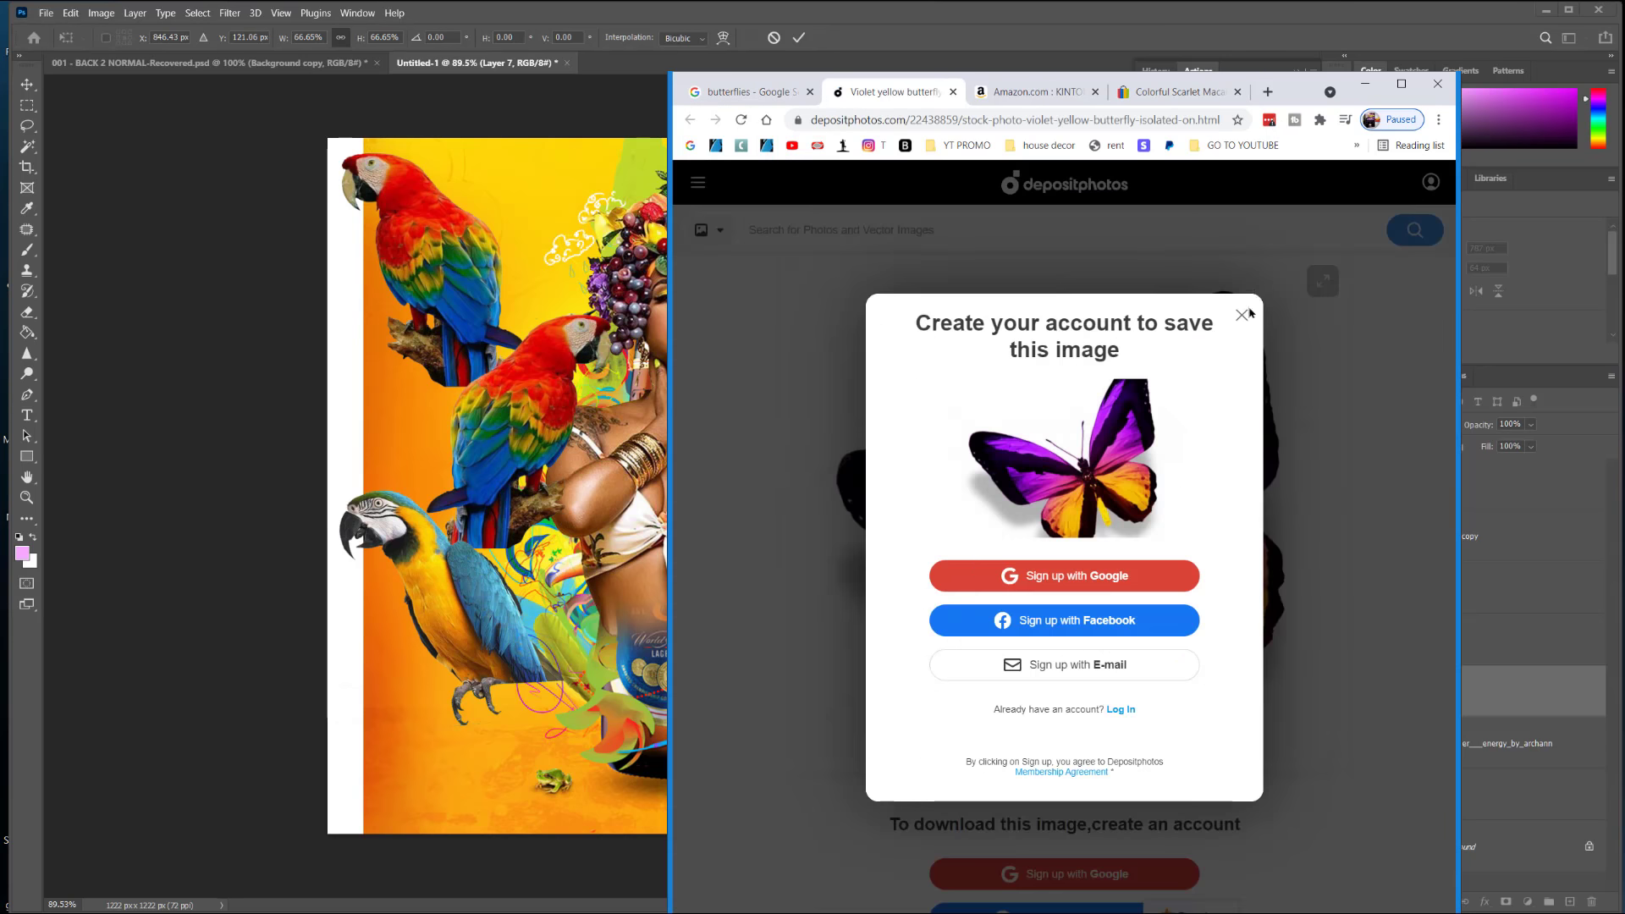
{"action": "left_click", "coordinate": [1250, 314]}
Step: Try to copy the violet yellow butterfly from its stock page and paste it into the Photoshop document
{"action": "right_click", "coordinate": [1134, 508]}
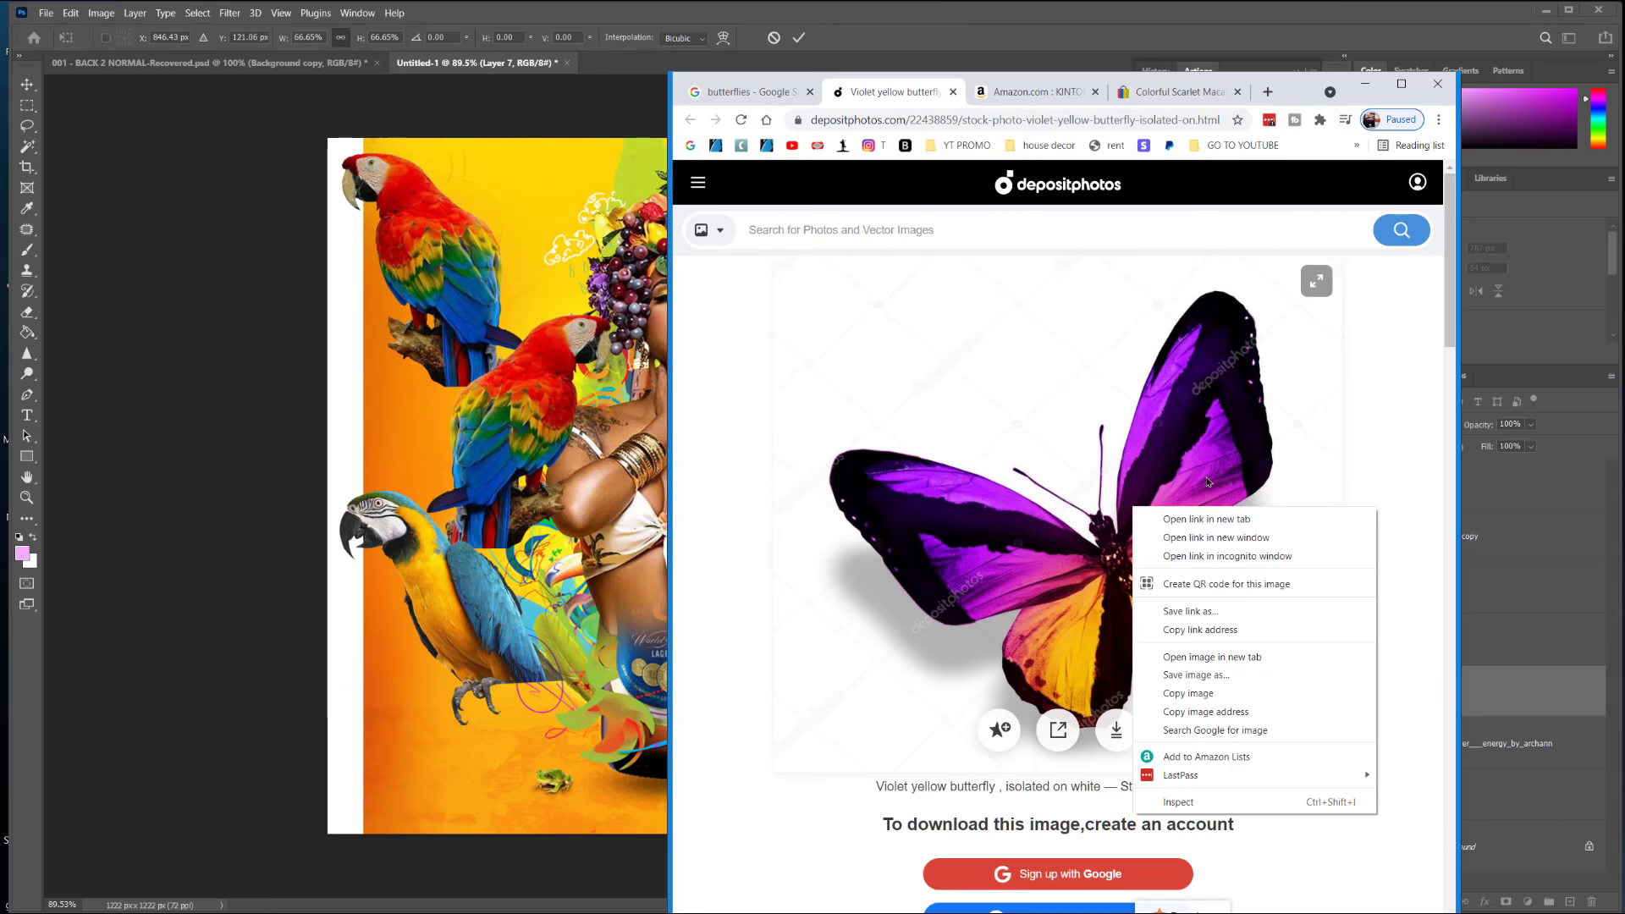
{"action": "left_click", "coordinate": [1223, 674]}
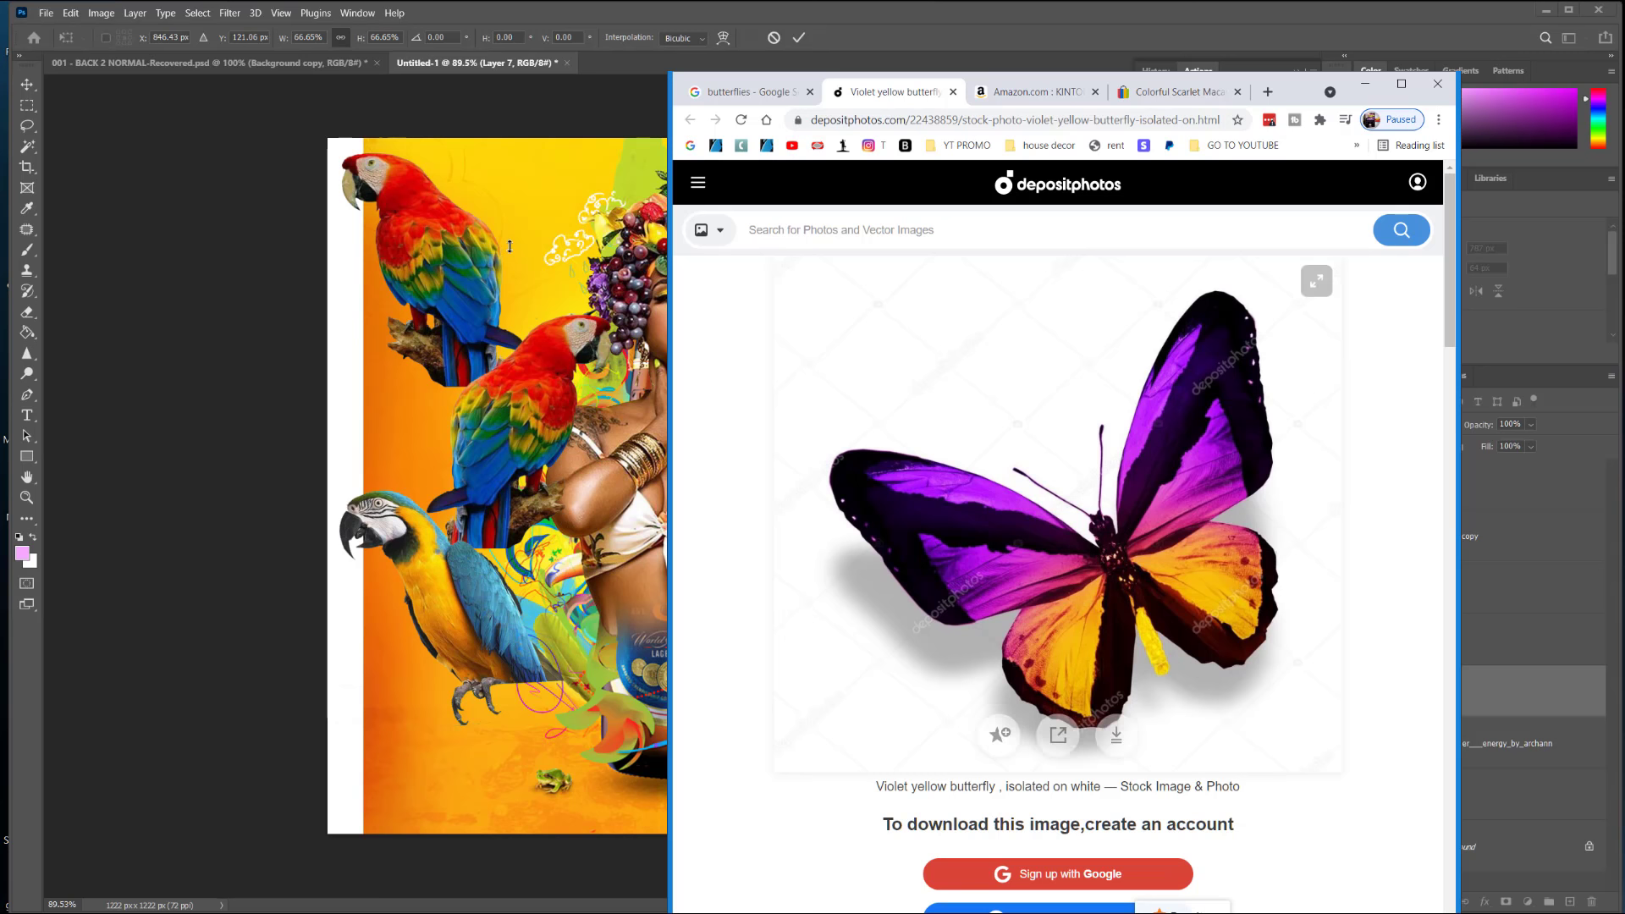
{"action": "left_click", "coordinate": [496, 113]}
{"action": "left_click", "coordinate": [70, 13]}
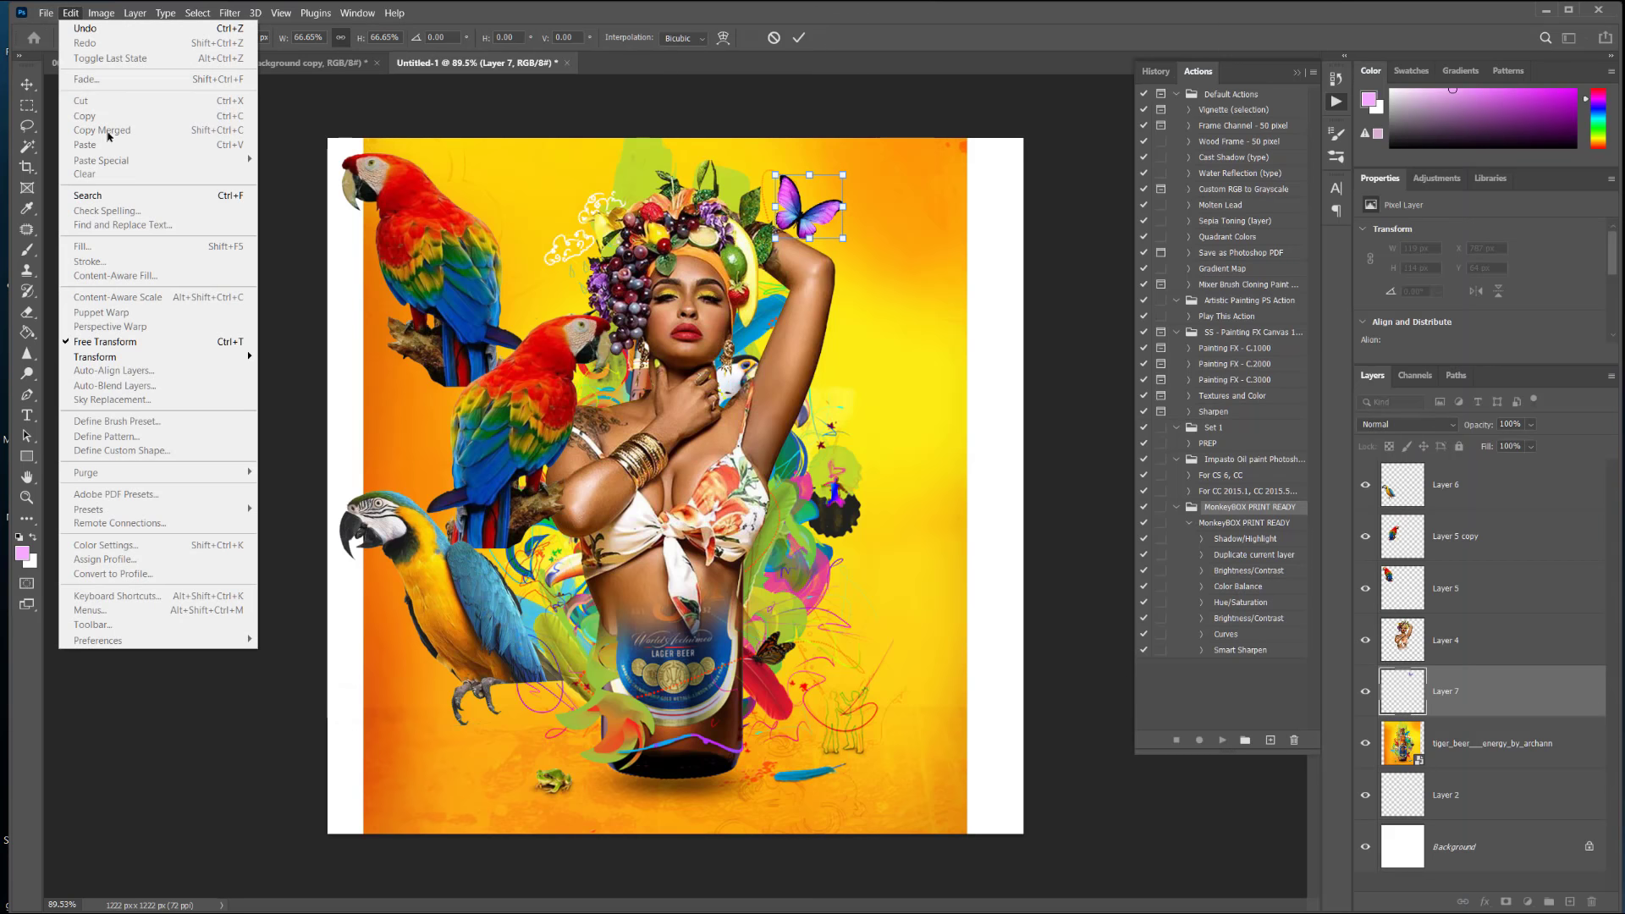
{"action": "left_click", "coordinate": [1567, 899]}
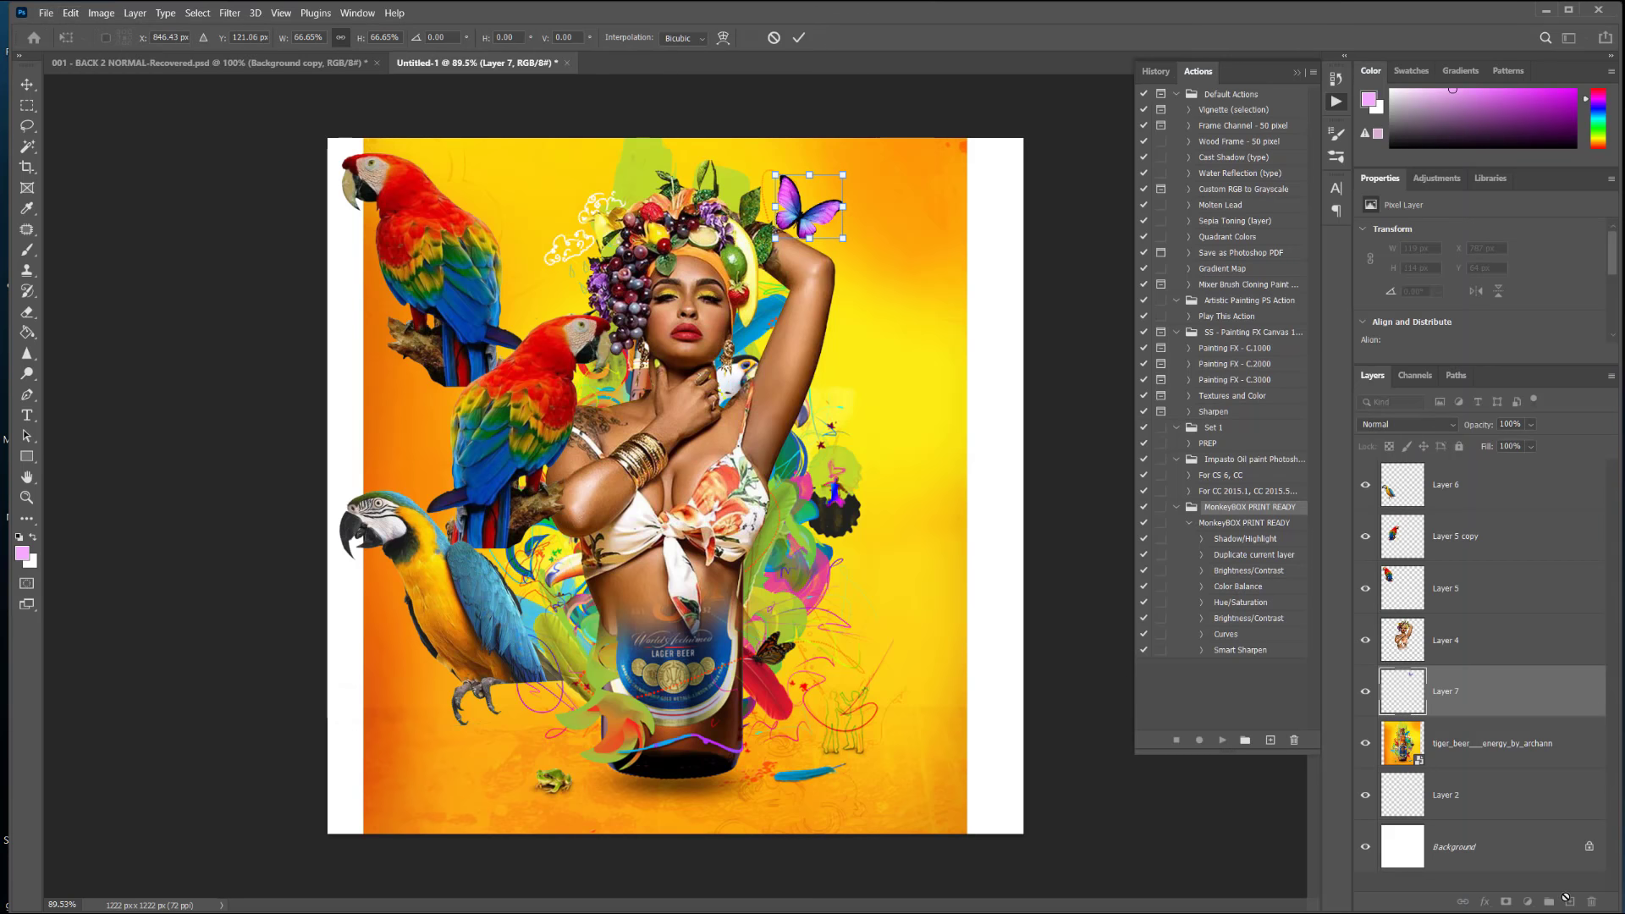
{"action": "left_click", "coordinate": [69, 13]}
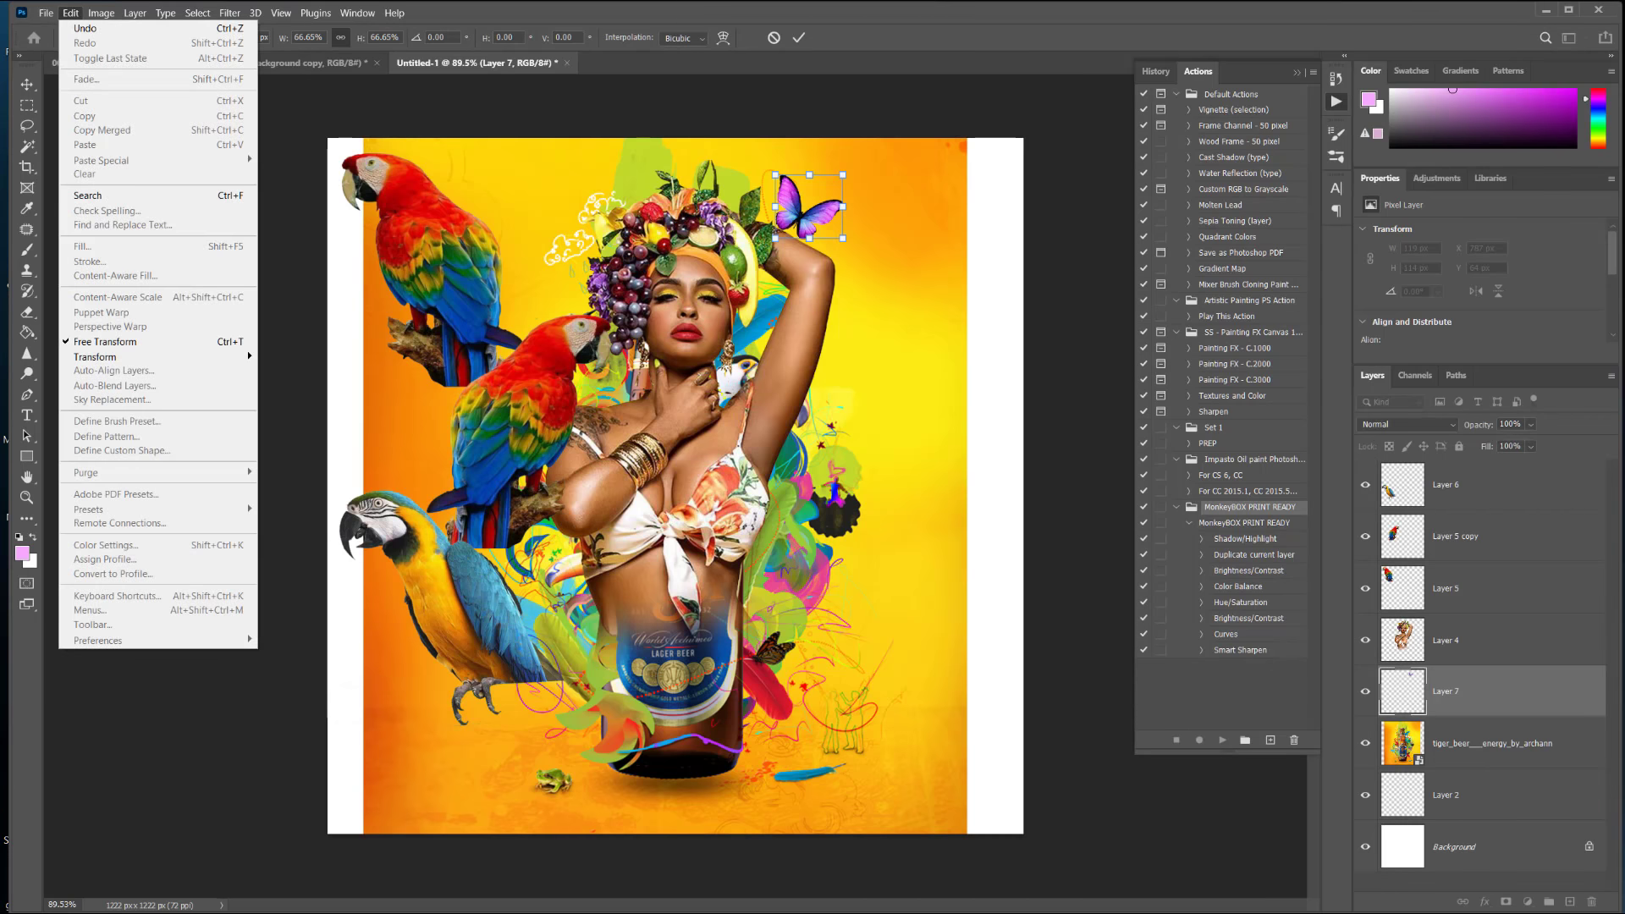
Step: Return to the browser, try copying the violet yellow butterfly image again and dismiss the account prompt
{"action": "key", "text": "alt+Tab"}
{"action": "right_click", "coordinate": [1140, 508]}
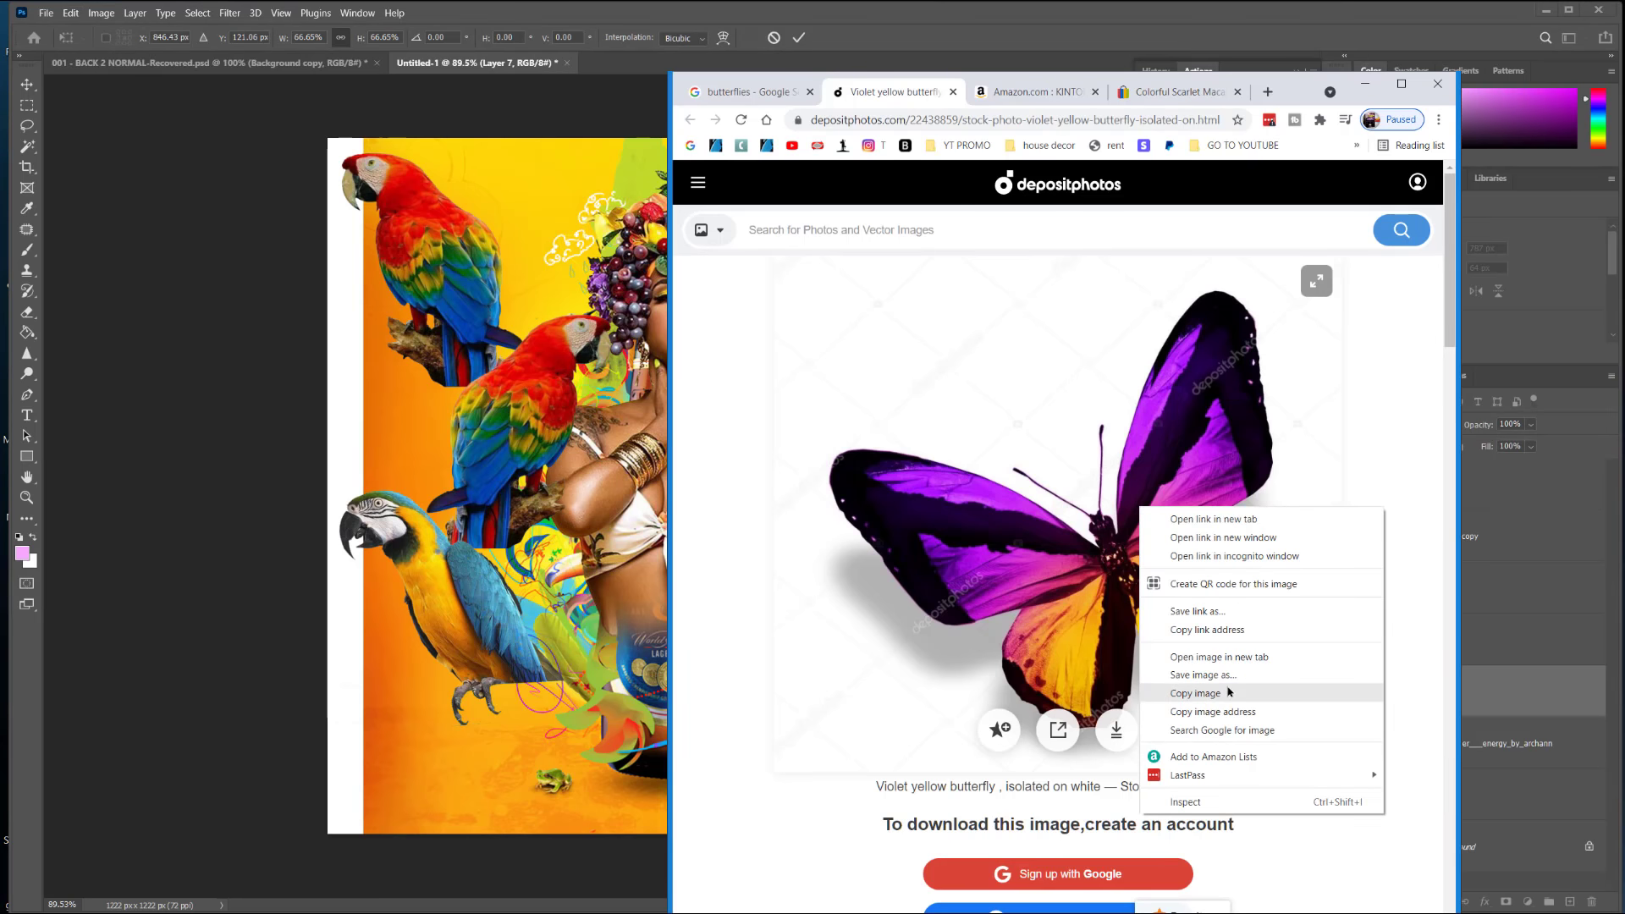
{"action": "left_click", "coordinate": [1195, 693]}
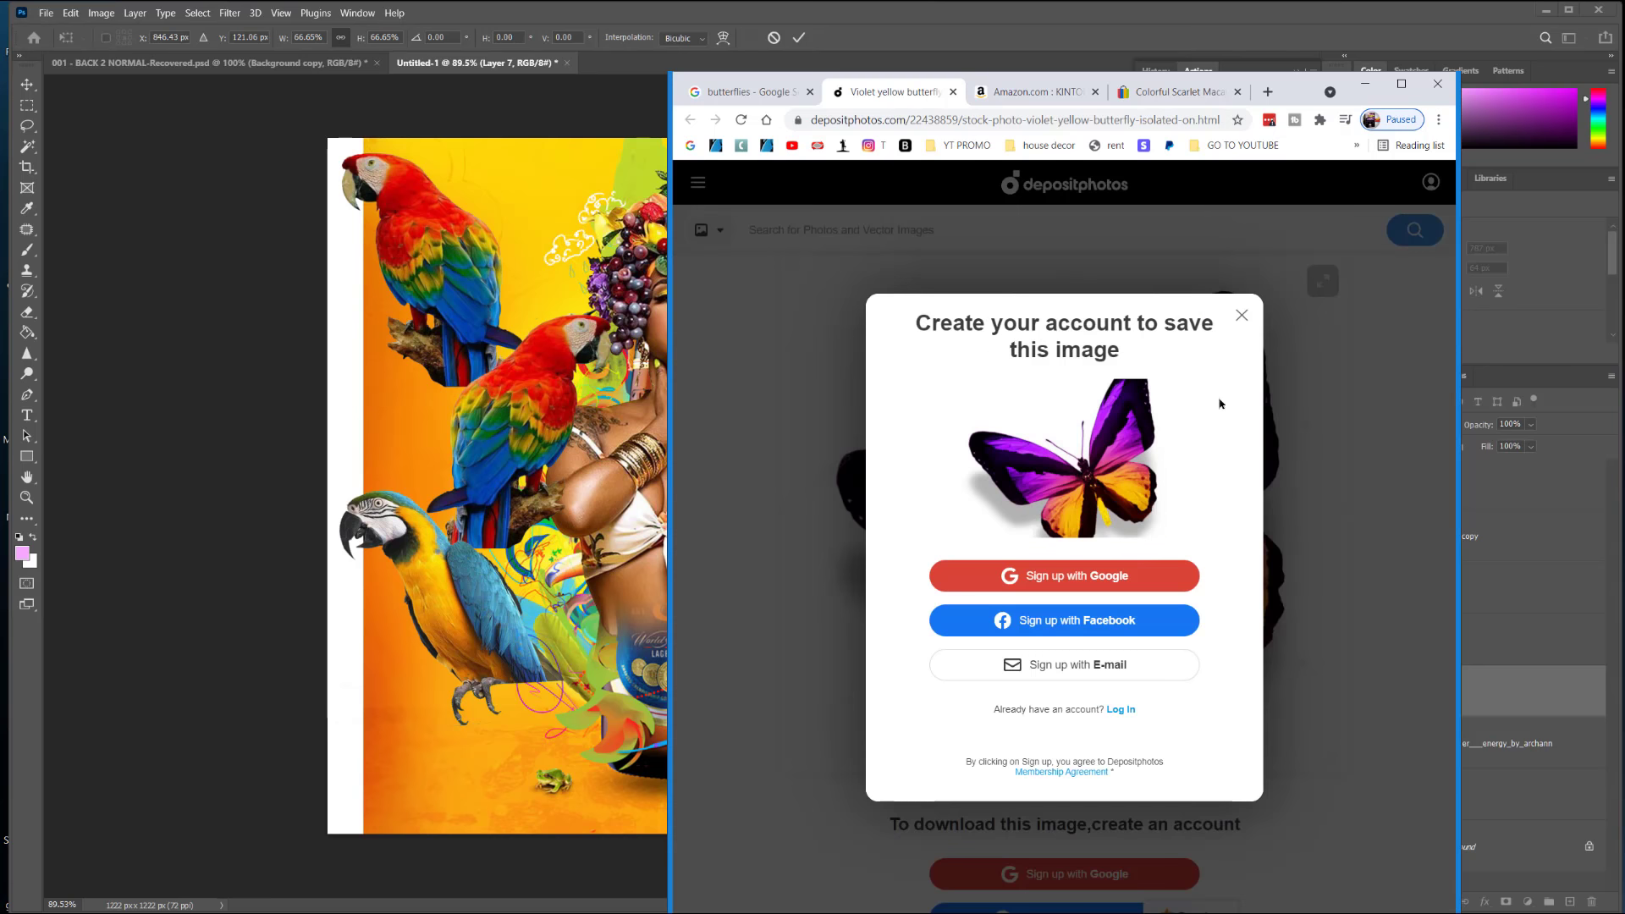
{"action": "left_click", "coordinate": [1241, 316]}
Step: Copy the violet yellow butterfly's image address and open it in place of the eBay macaw listing
{"action": "right_click", "coordinate": [1131, 556]}
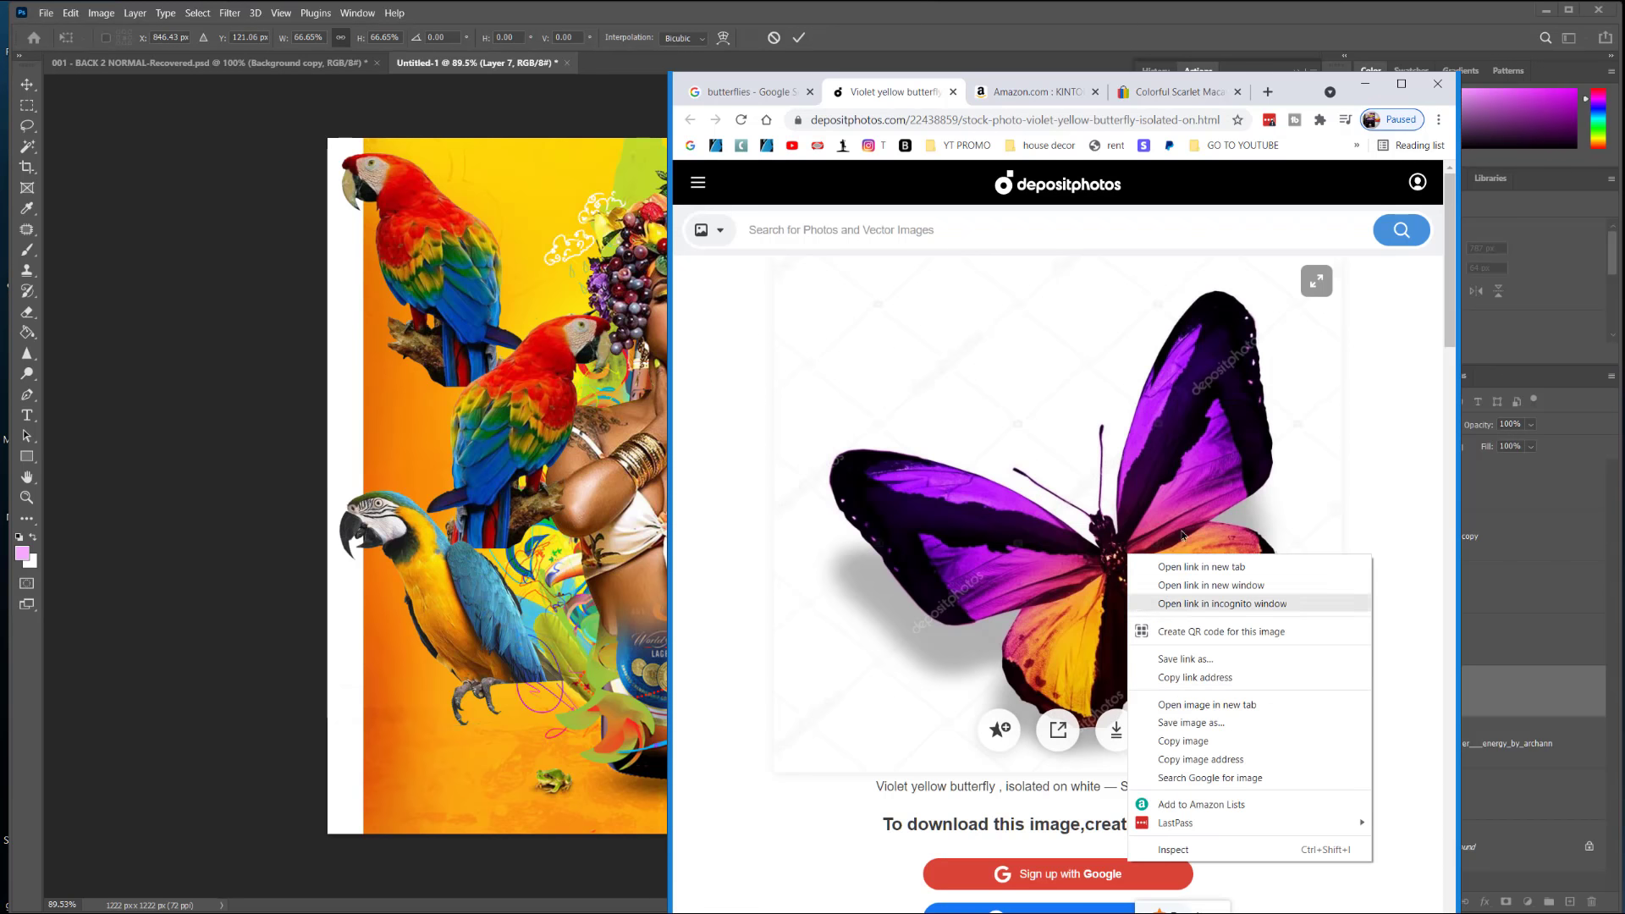
{"action": "left_click", "coordinate": [1199, 758]}
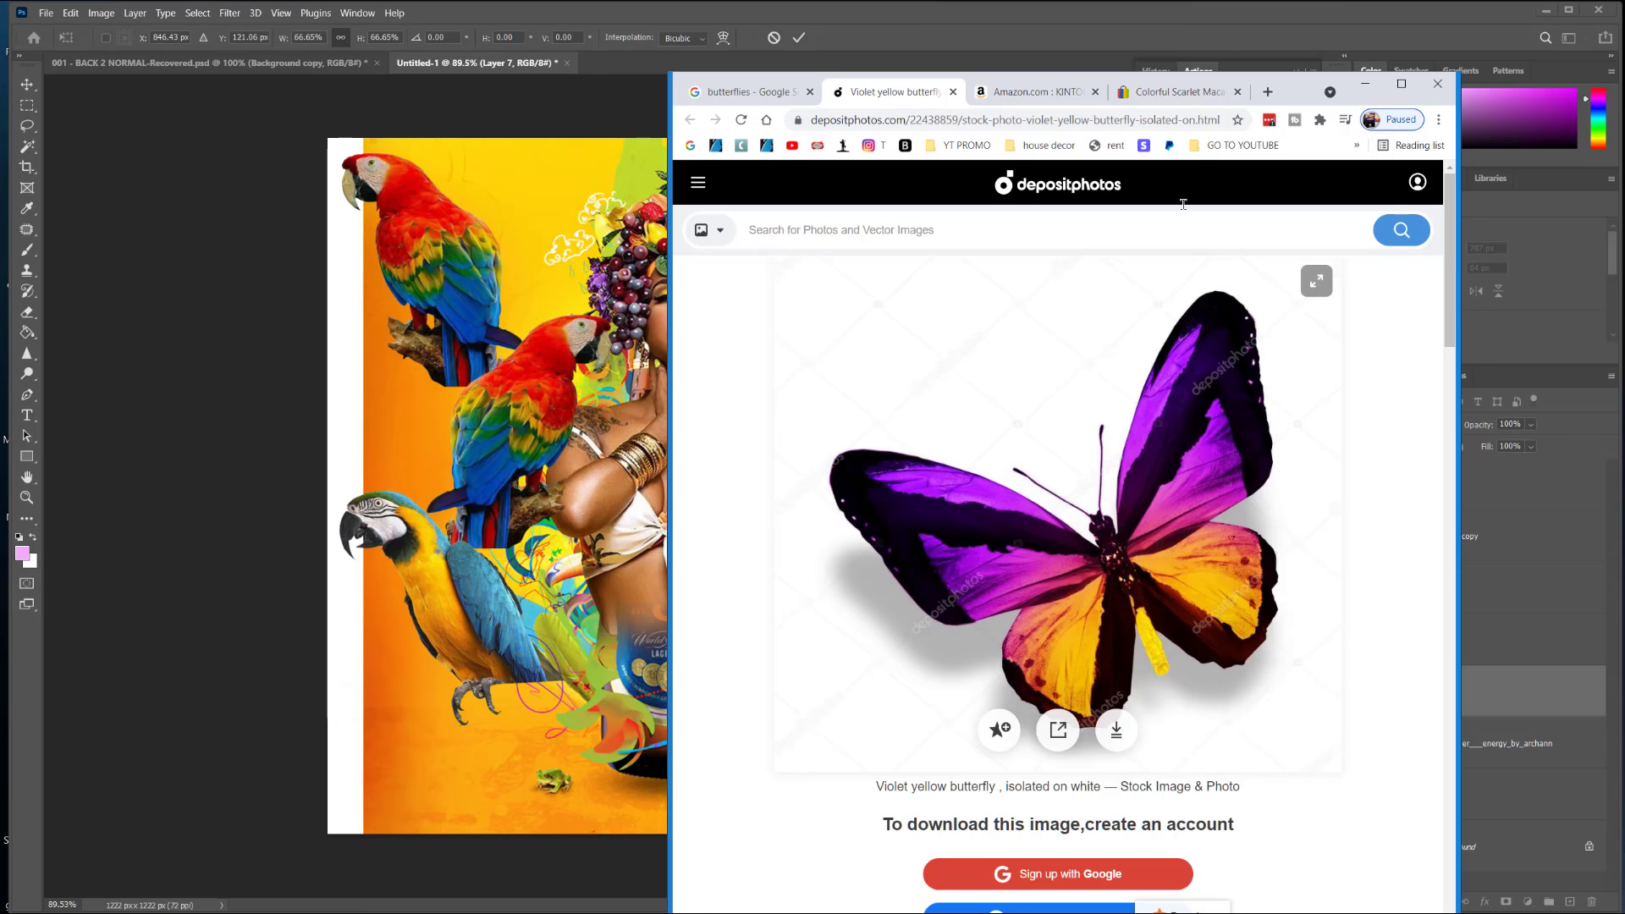
{"action": "left_click", "coordinate": [1201, 93]}
{"action": "left_click", "coordinate": [1153, 121]}
{"action": "right_click", "coordinate": [1154, 121]}
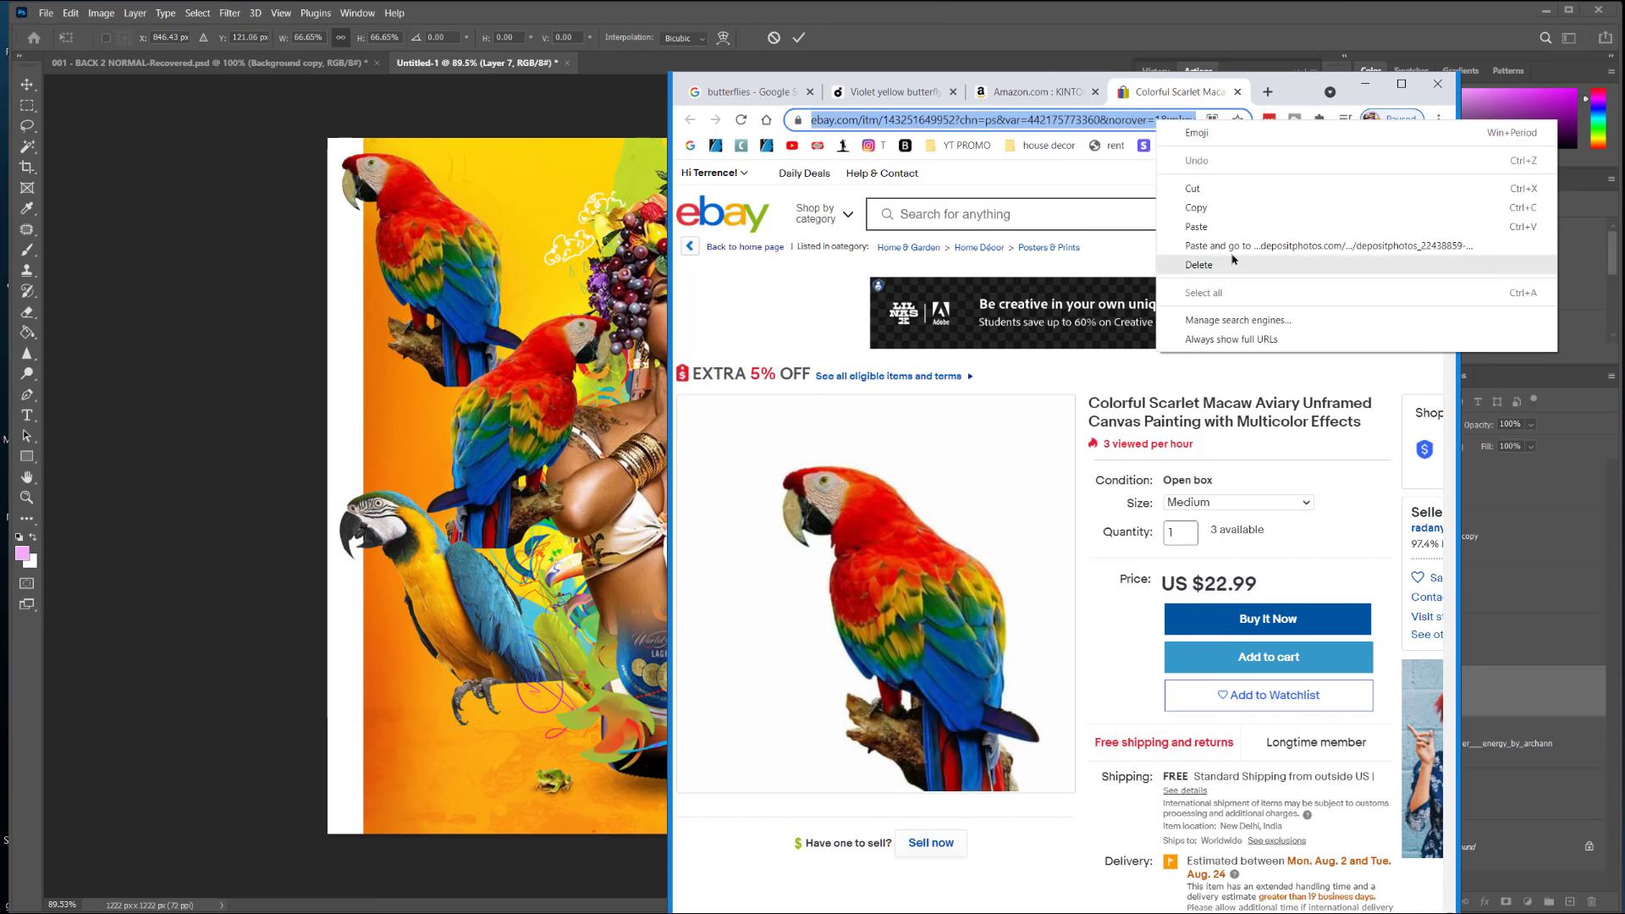
{"action": "left_click", "coordinate": [1219, 264]}
Step: Copy the standalone violet yellow butterfly image, try to paste it into the Photoshop artwork and return to the browser
{"action": "right_click", "coordinate": [1046, 422]}
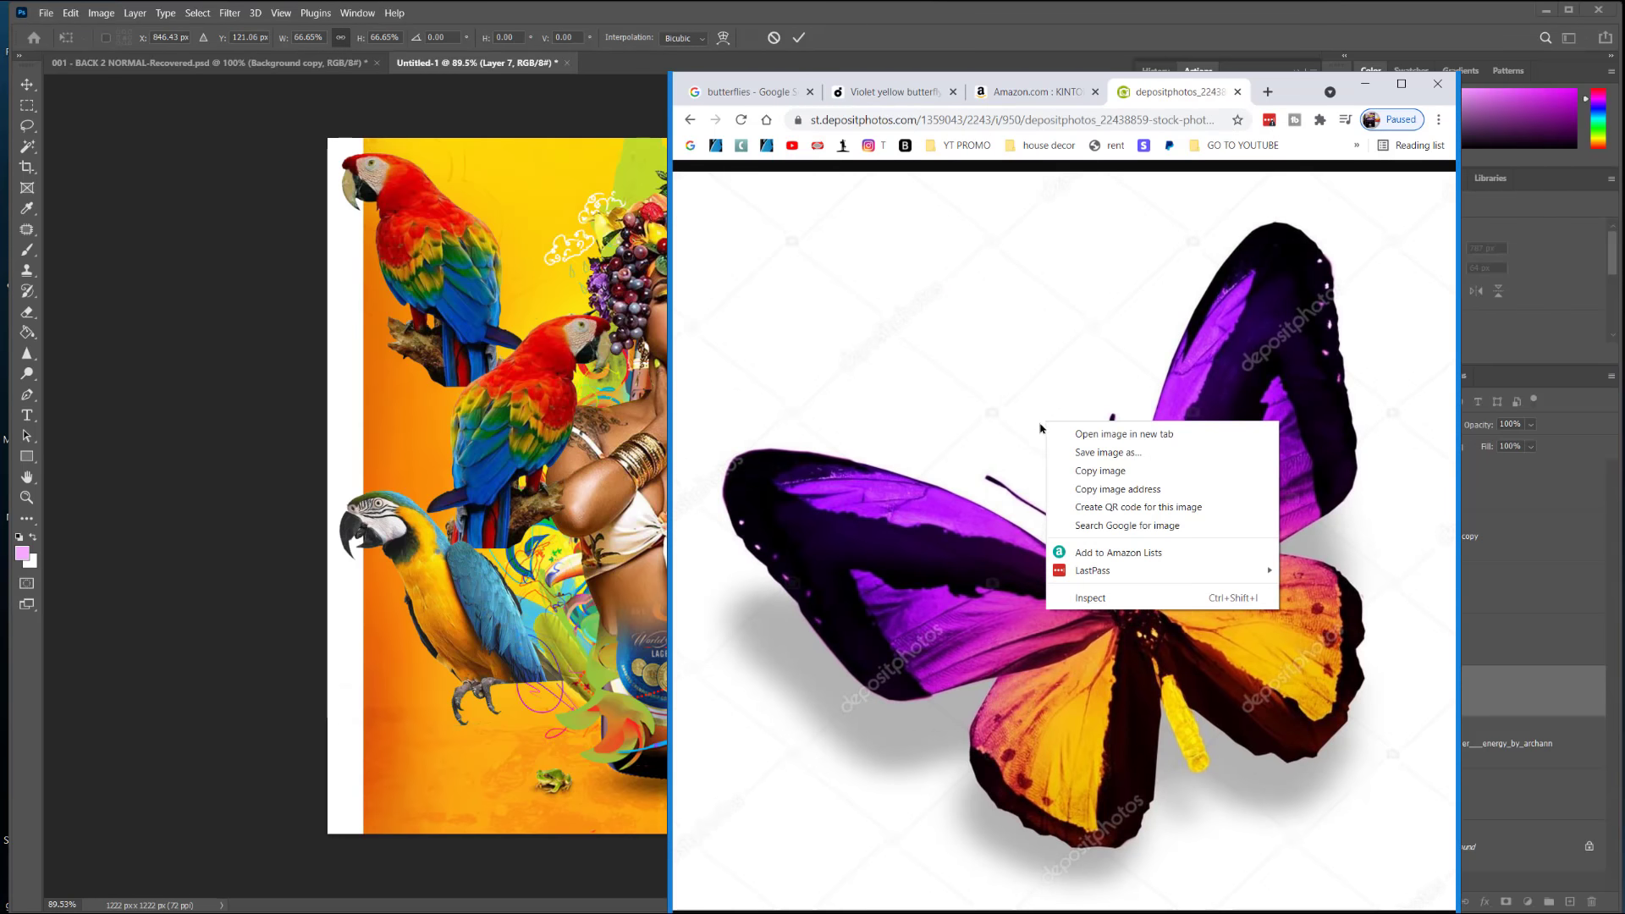
{"action": "left_click", "coordinate": [1100, 470]}
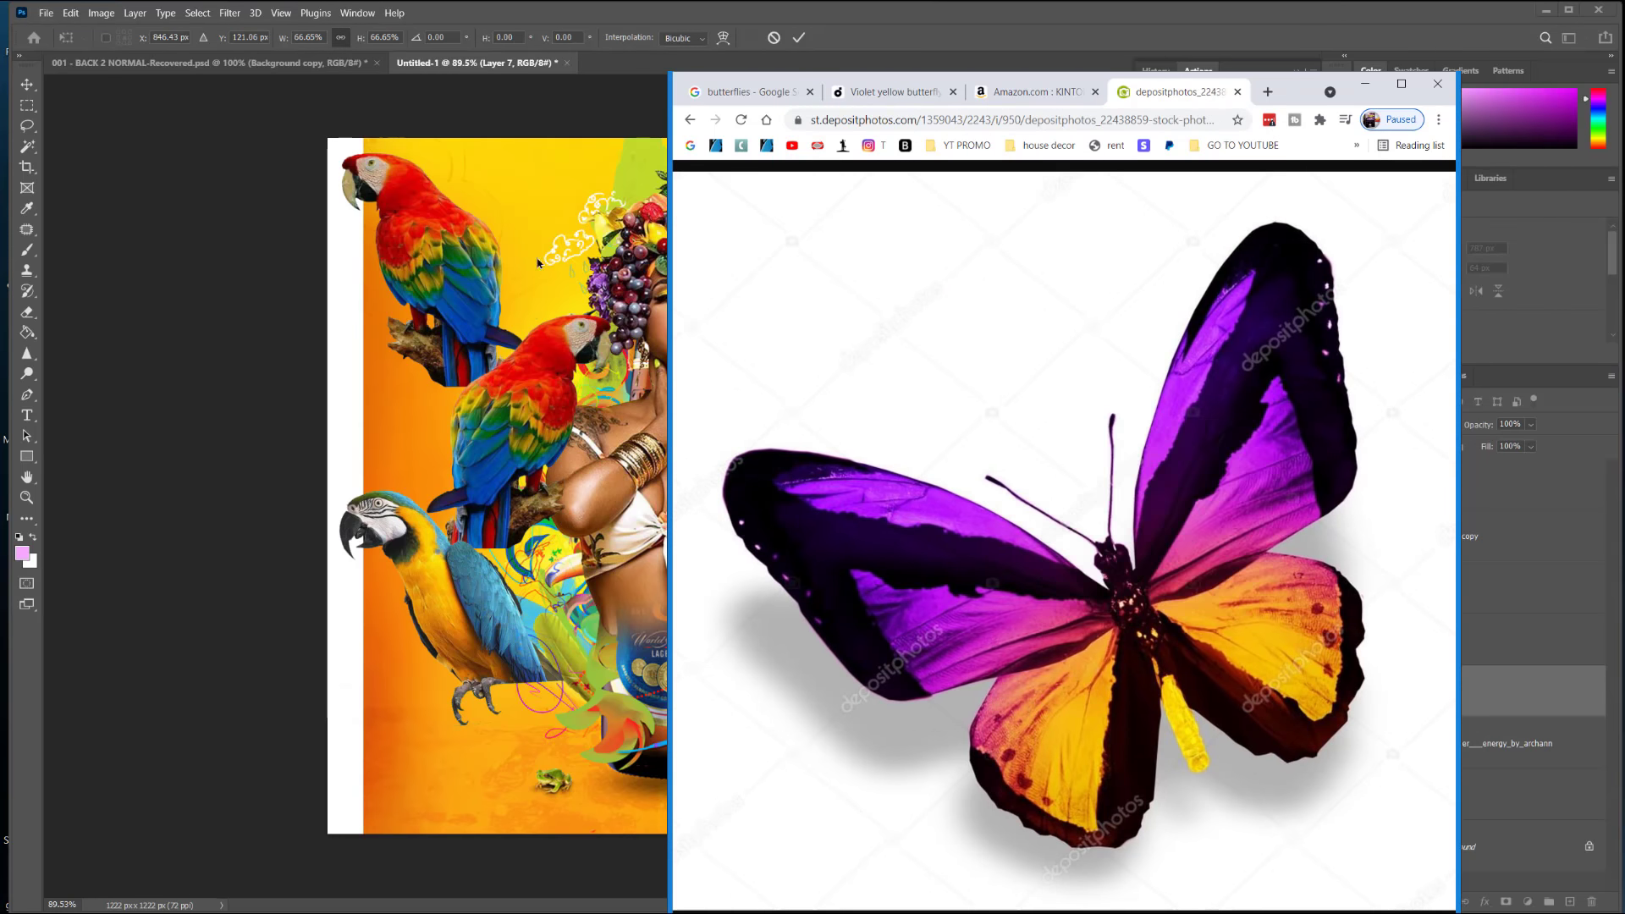
{"action": "left_click", "coordinate": [71, 13]}
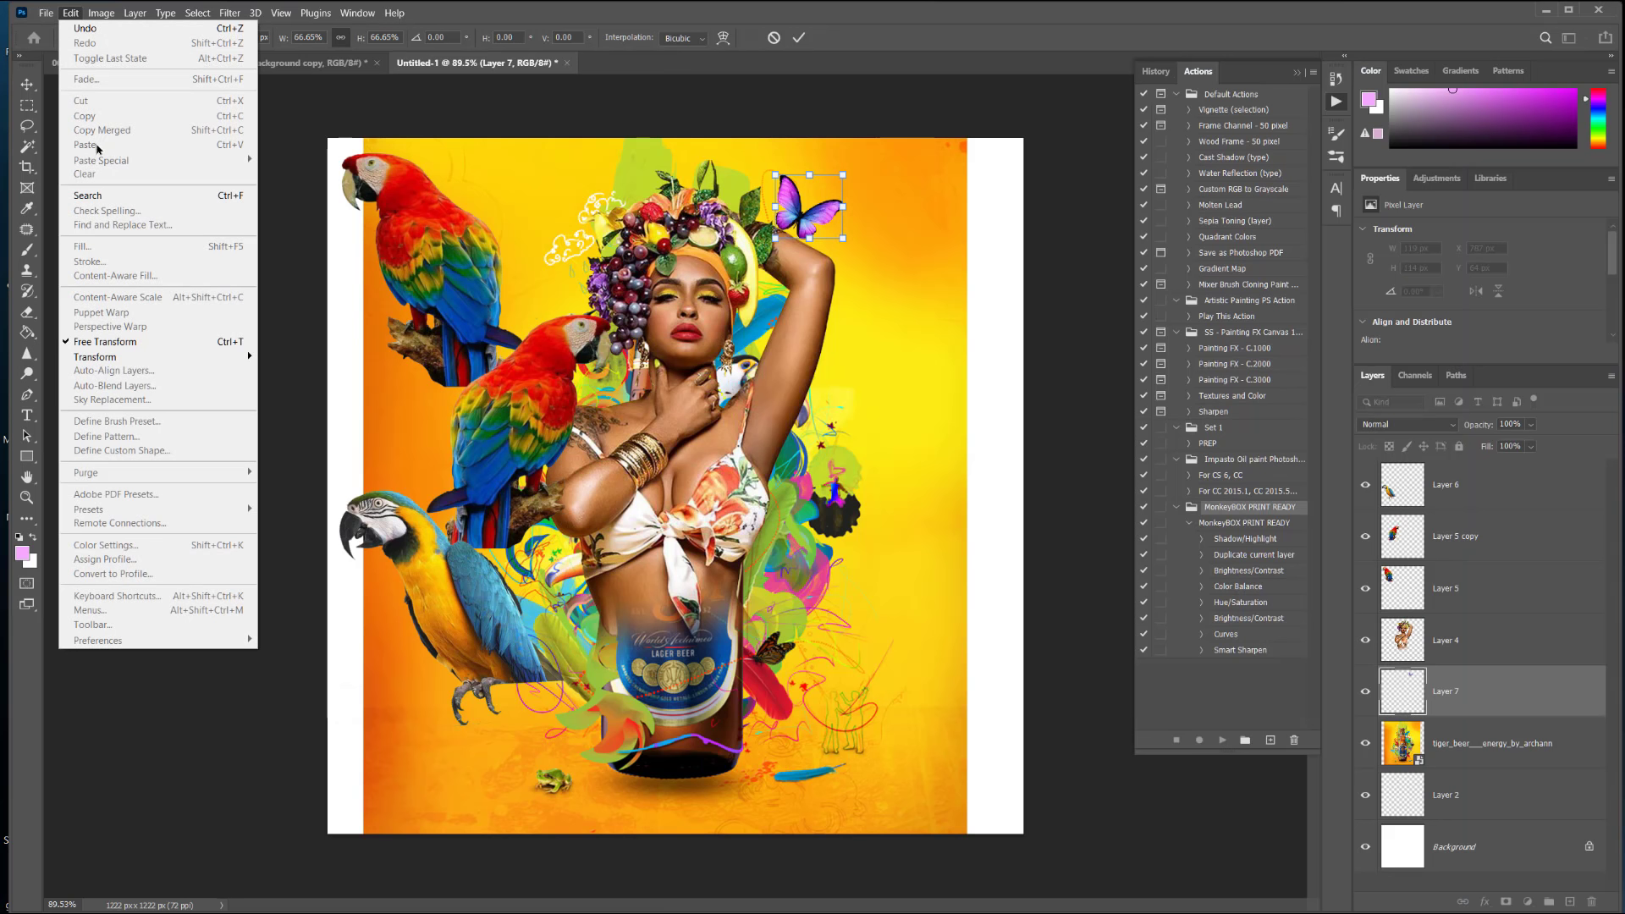
{"action": "key", "text": "alt+Tab"}
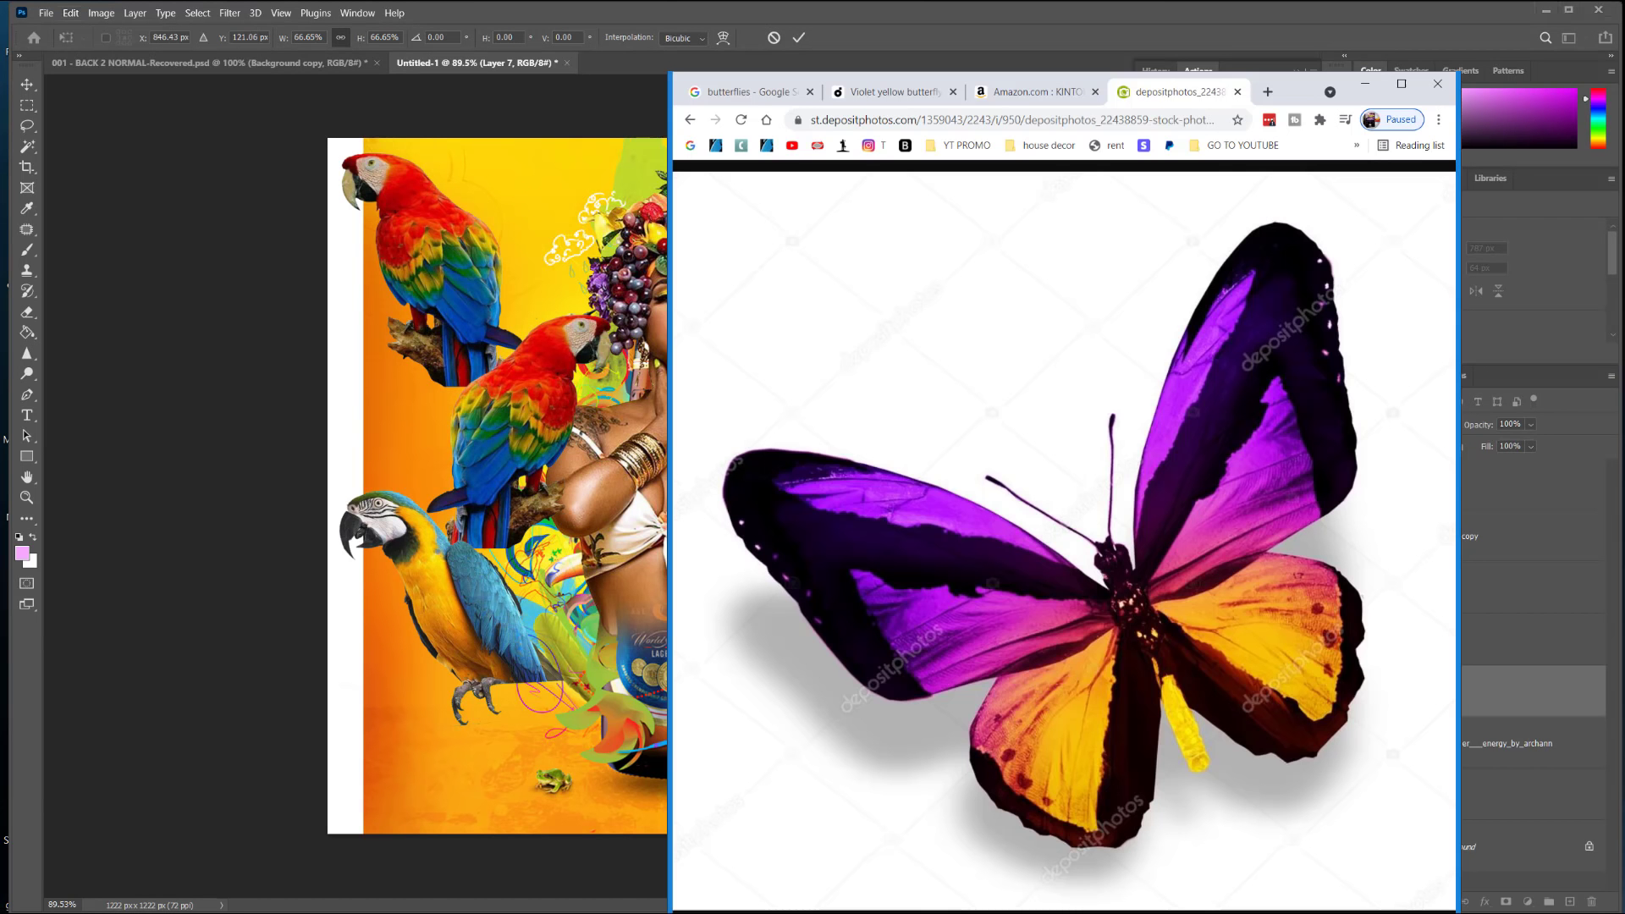
Step: Run a reverse image search on the violet yellow butterfly, show all sizes and preview the Pinterest result without the watermark
{"action": "right_click", "coordinate": [1100, 378]}
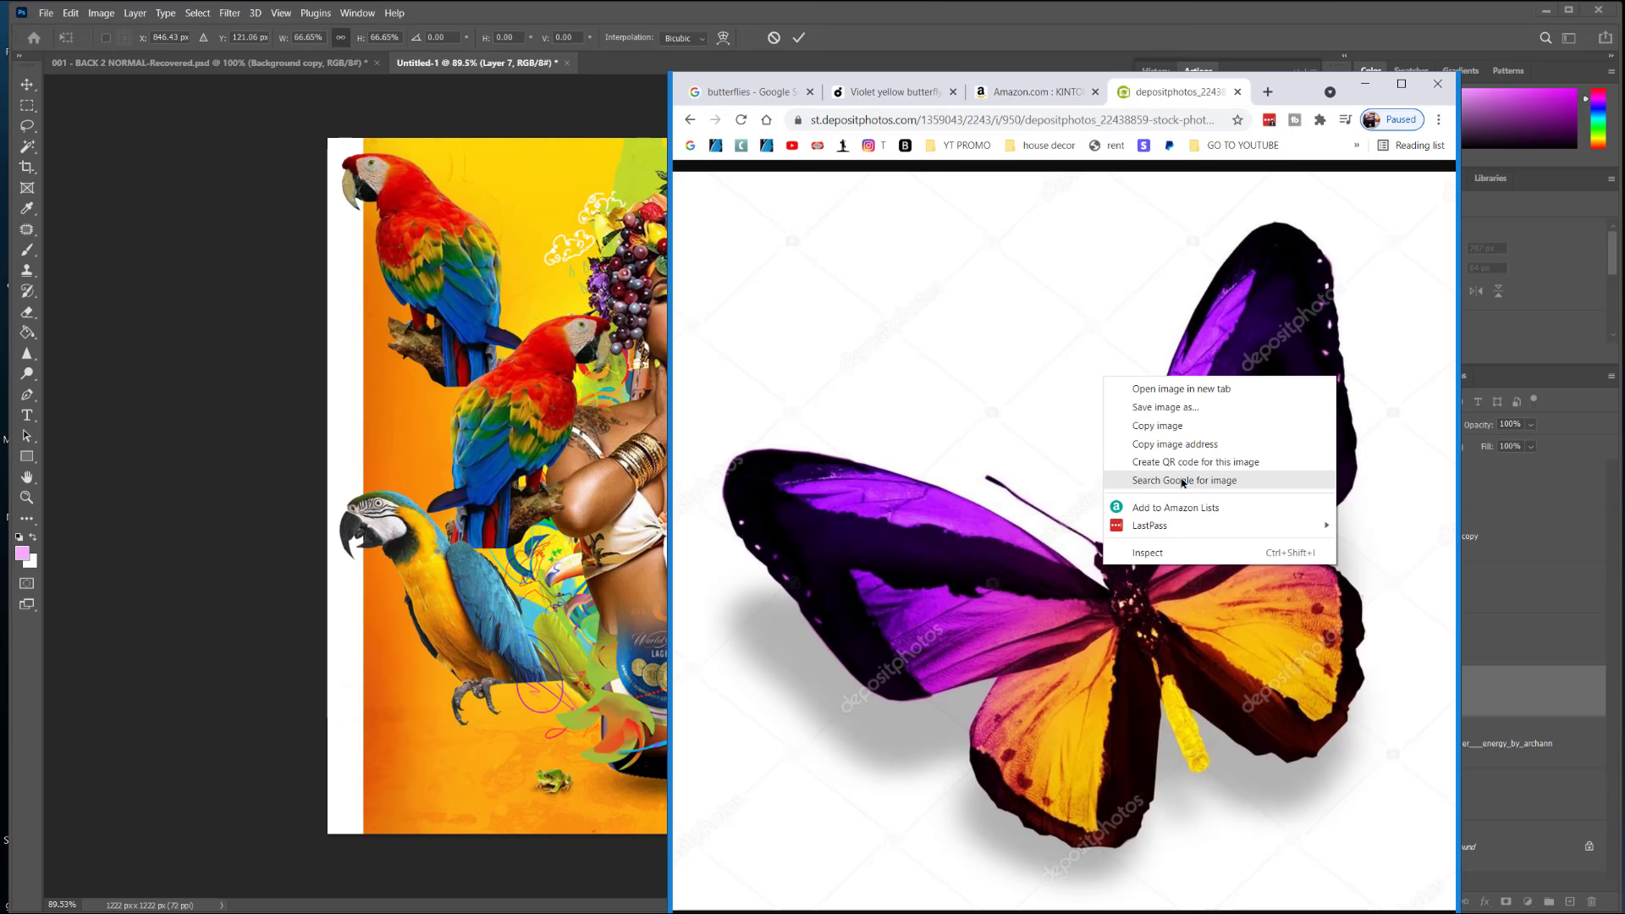
{"action": "left_click", "coordinate": [1183, 481]}
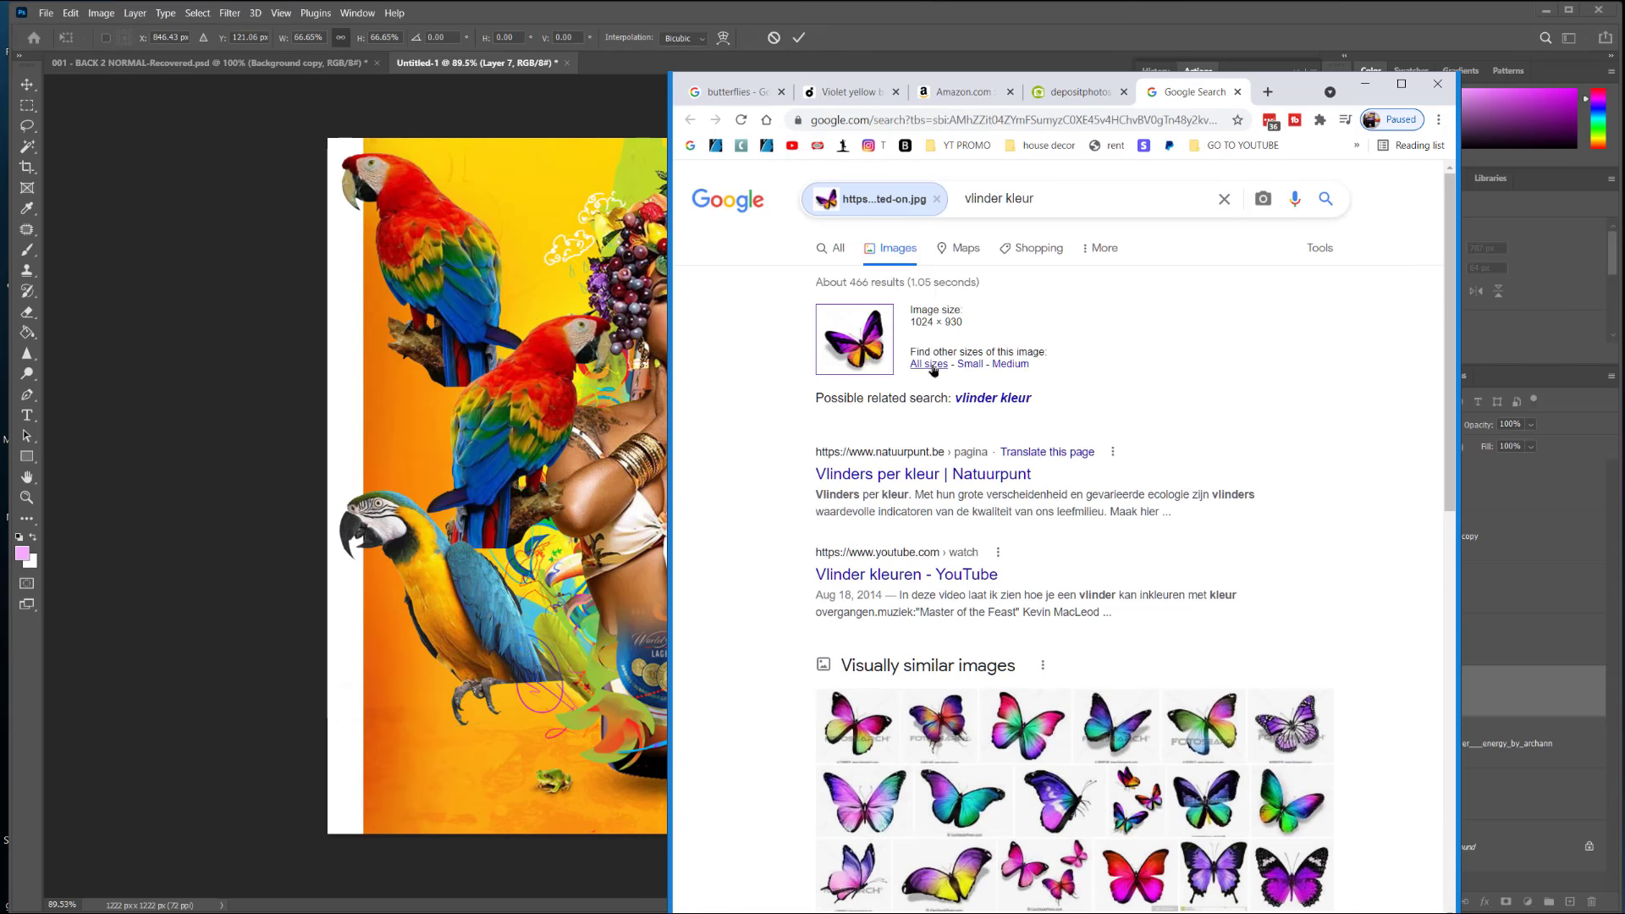
{"action": "left_click", "coordinate": [930, 364]}
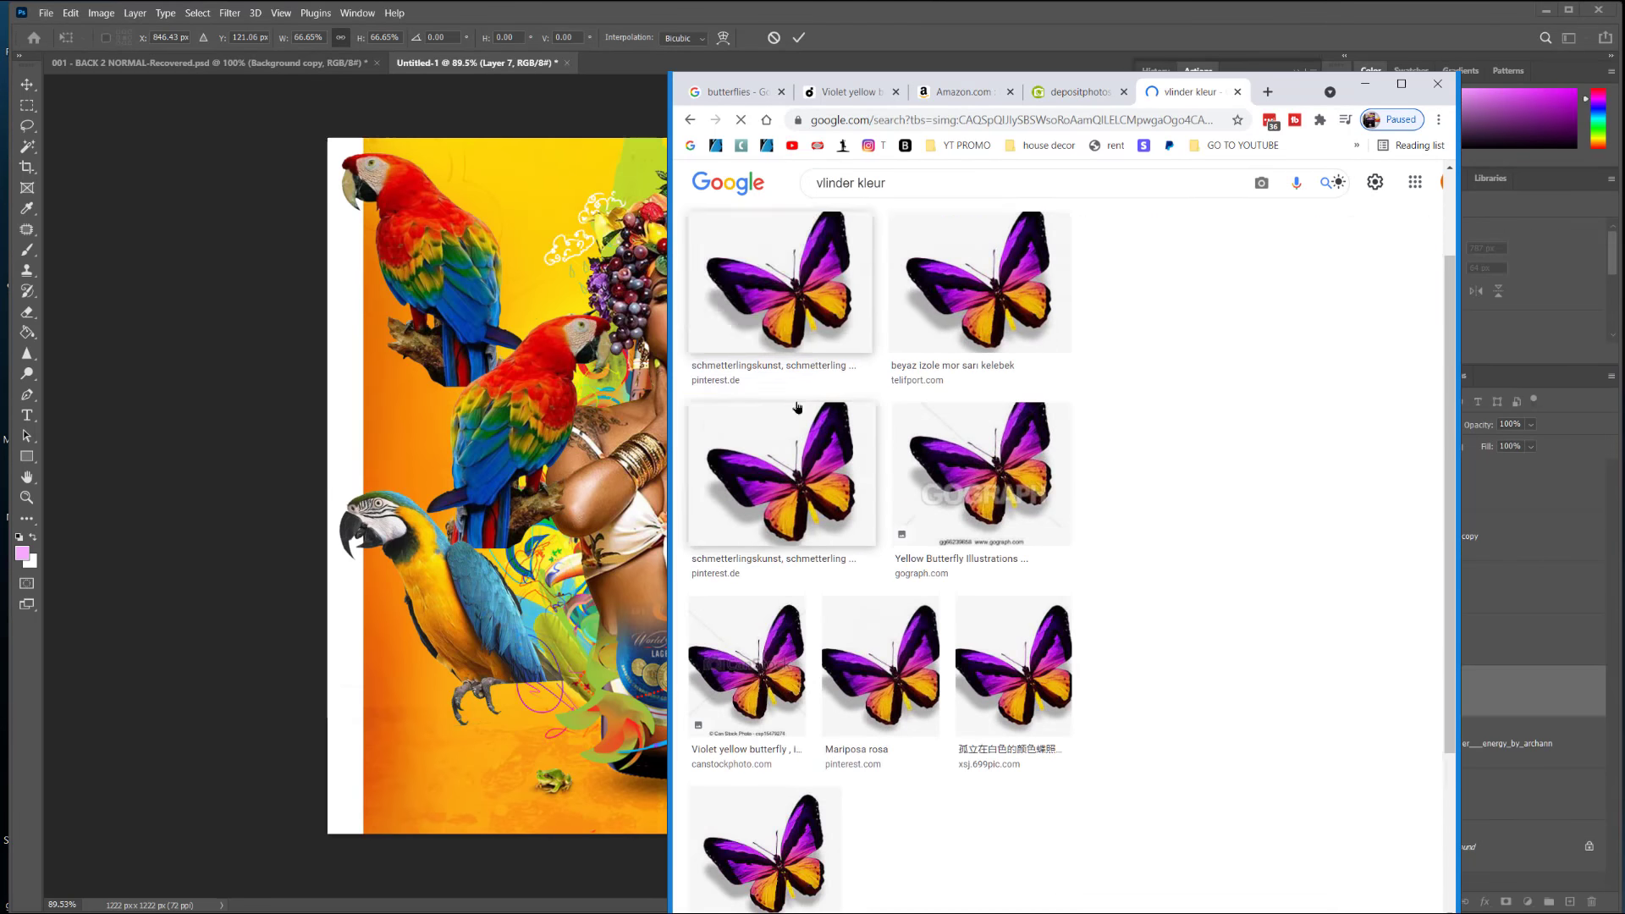
{"action": "left_click", "coordinate": [787, 339]}
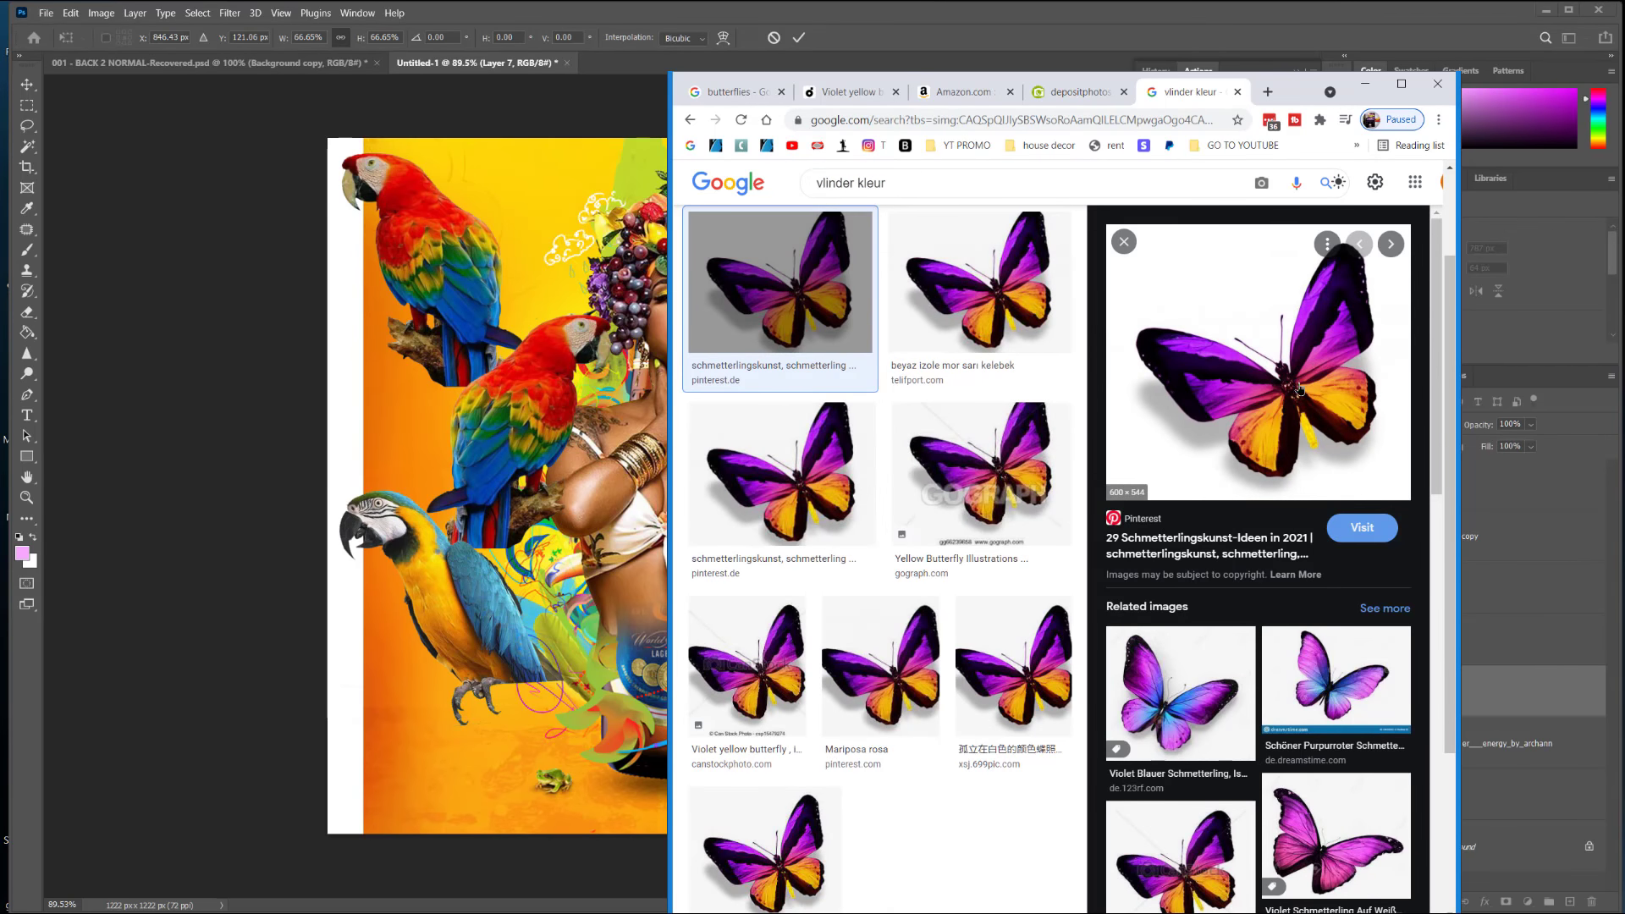
{"action": "key", "text": "Right"}
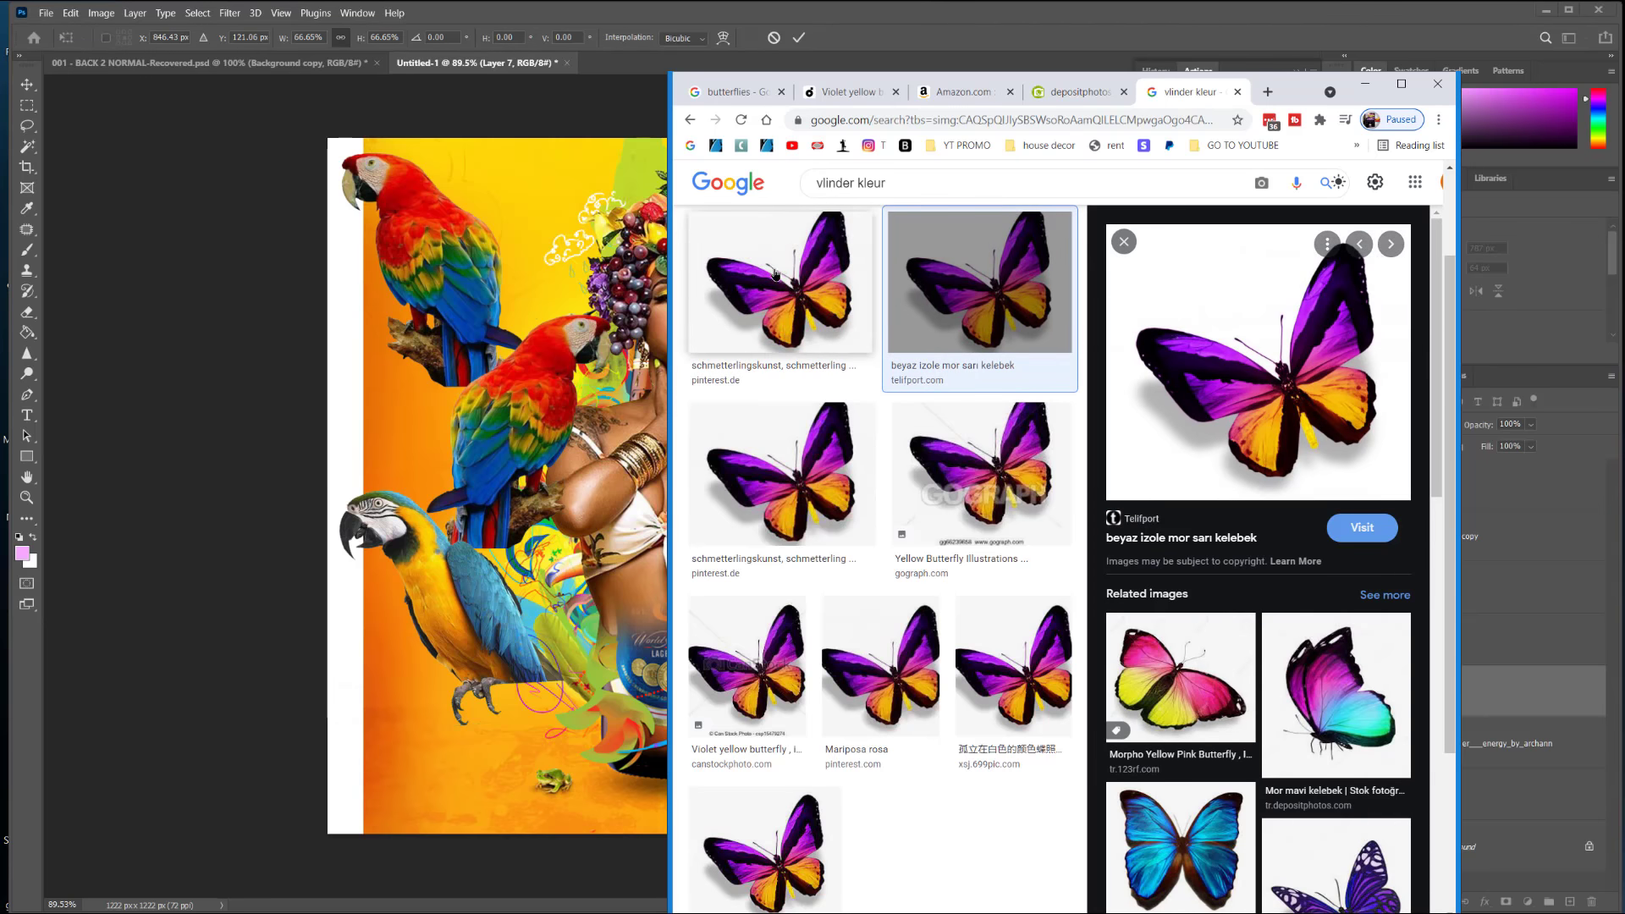
{"action": "key", "text": "Left"}
{"action": "left_click", "coordinate": [1271, 360]}
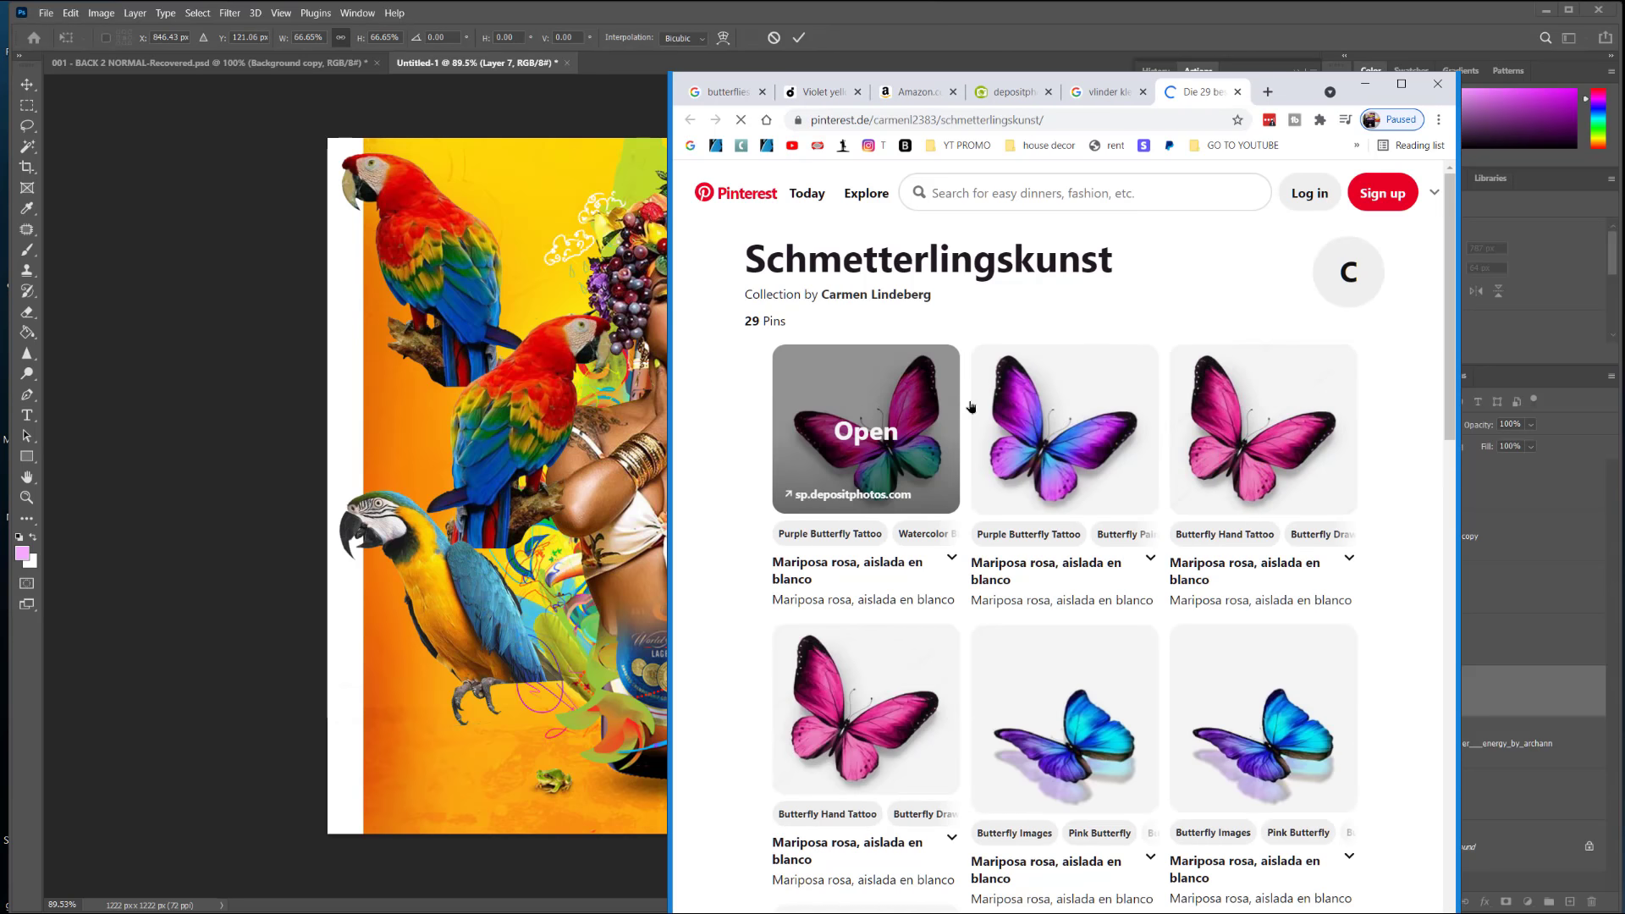
{"action": "left_click", "coordinate": [1100, 91]}
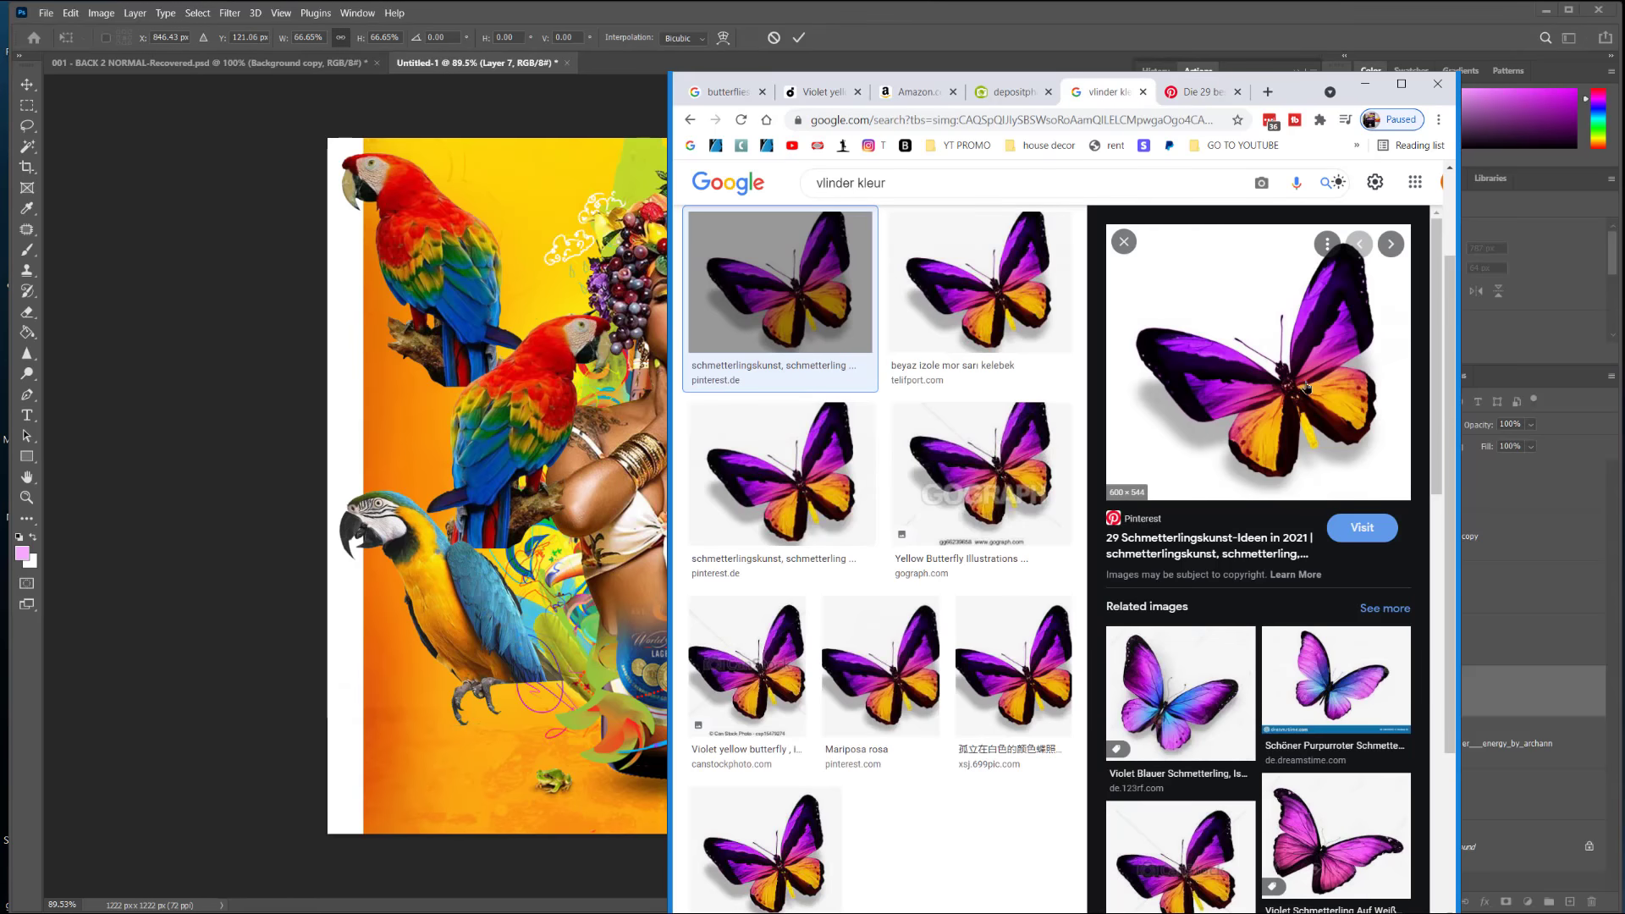
Step: Copy the previewed Pinterest butterfly's image address and open it in place of the search results
{"action": "right_click", "coordinate": [1279, 380]}
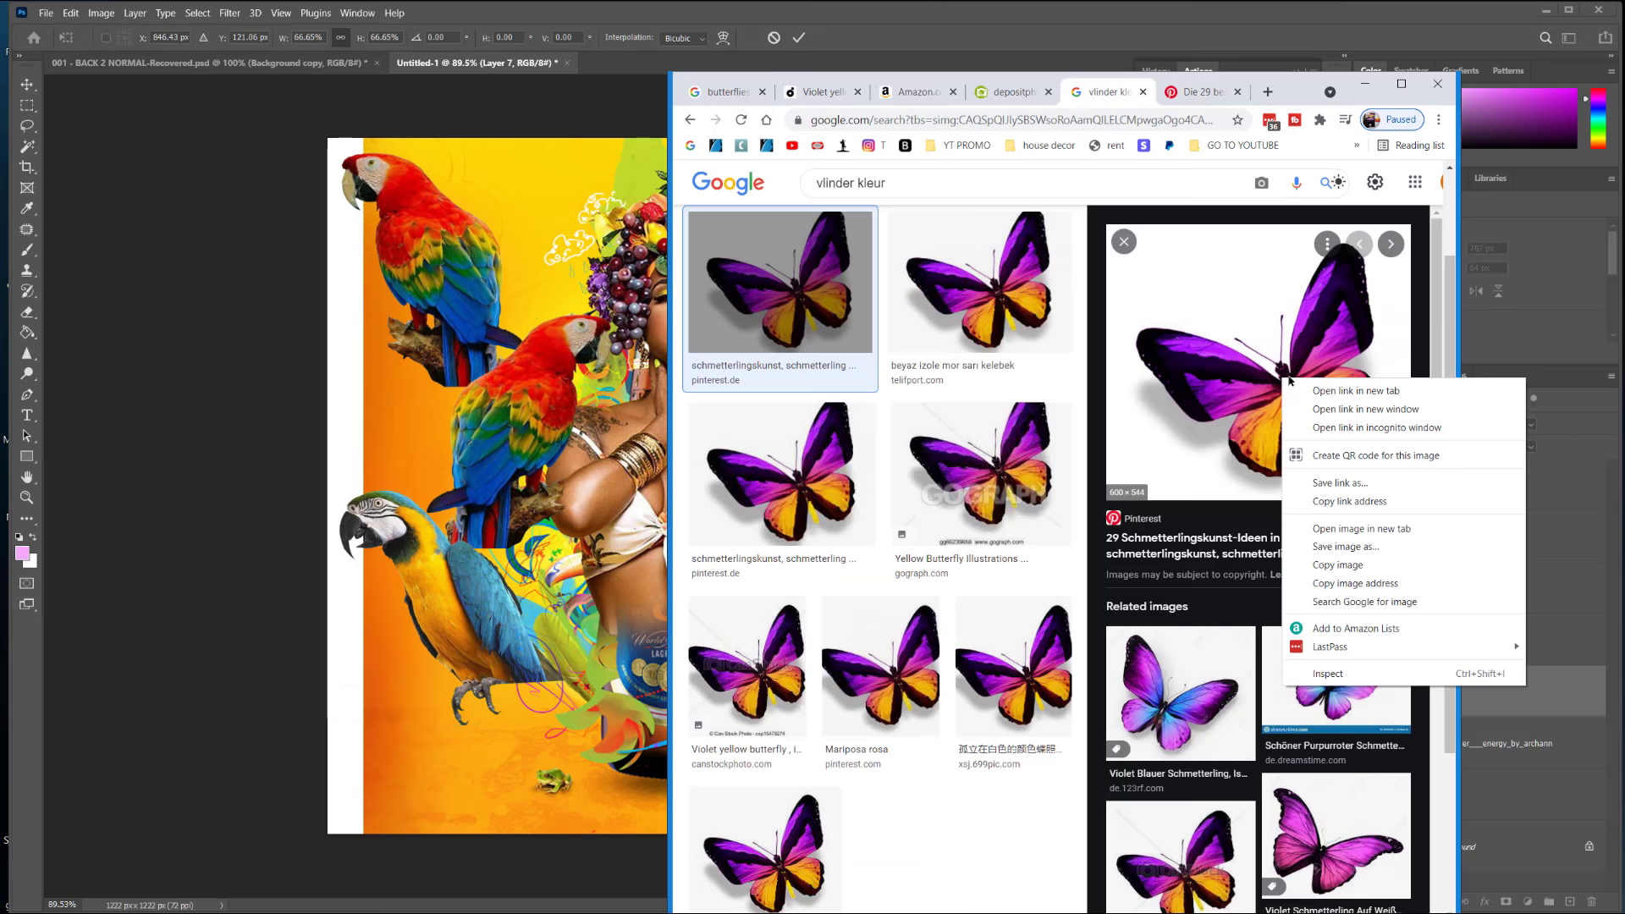
{"action": "left_click", "coordinate": [1322, 588]}
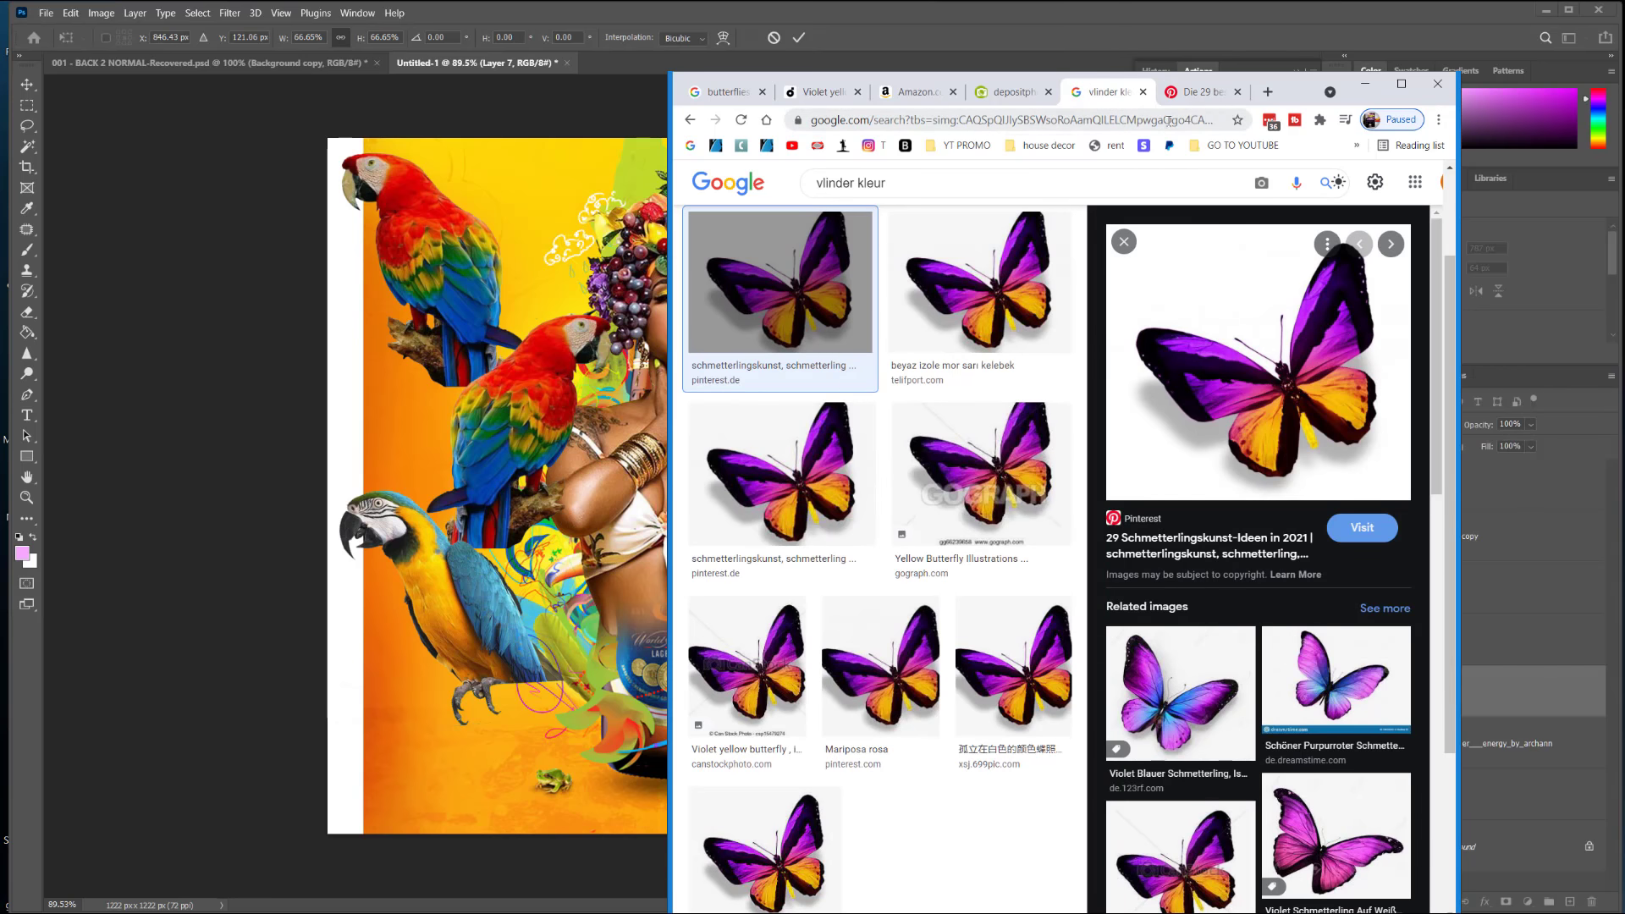
{"action": "right_click", "coordinate": [1169, 121]}
{"action": "left_click", "coordinate": [1235, 248]}
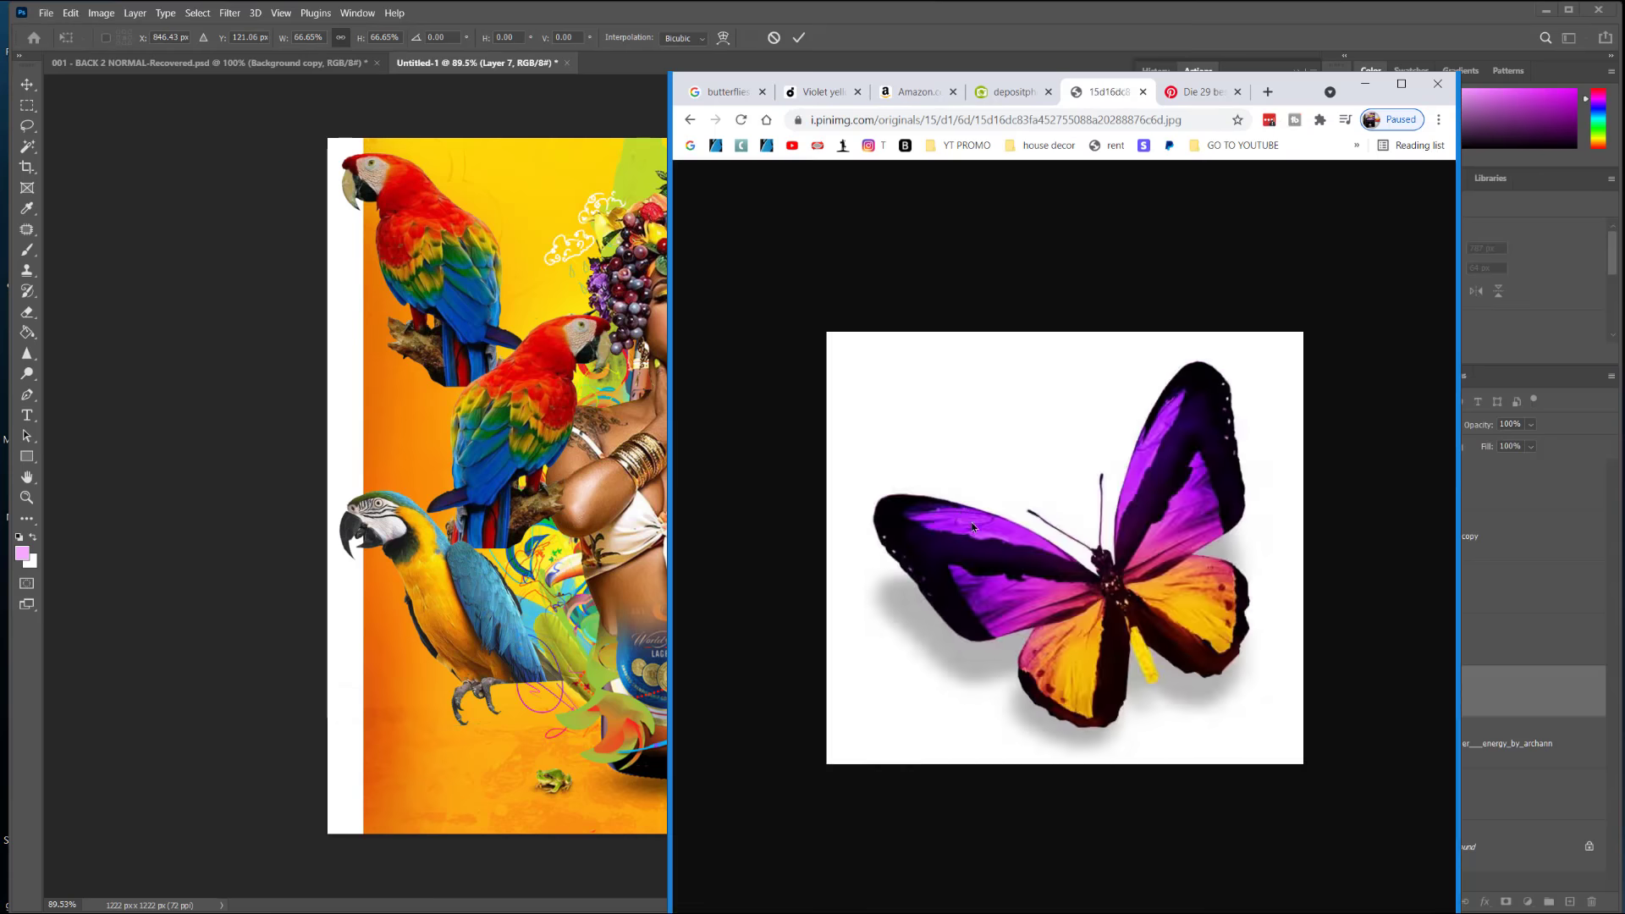
Step: Copy the standalone butterfly image, switch to Photoshop and commit the pending transform on the small purple butterfly
{"action": "right_click", "coordinate": [1025, 469]}
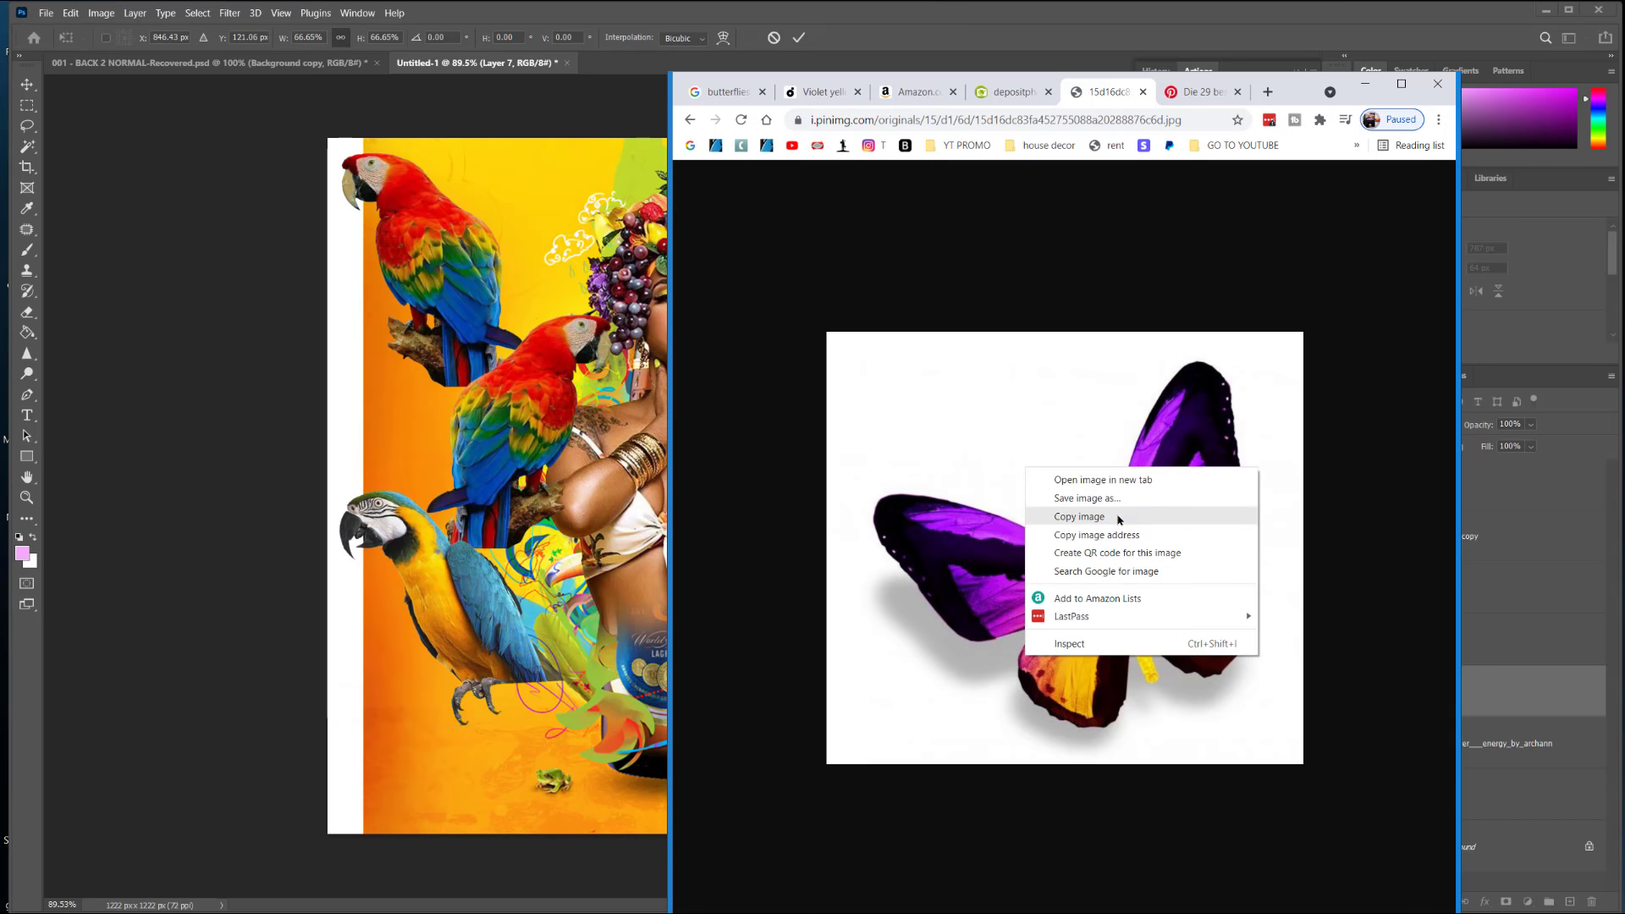
{"action": "left_click", "coordinate": [1125, 519]}
{"action": "left_click", "coordinate": [102, 26]}
{"action": "left_click", "coordinate": [72, 13]}
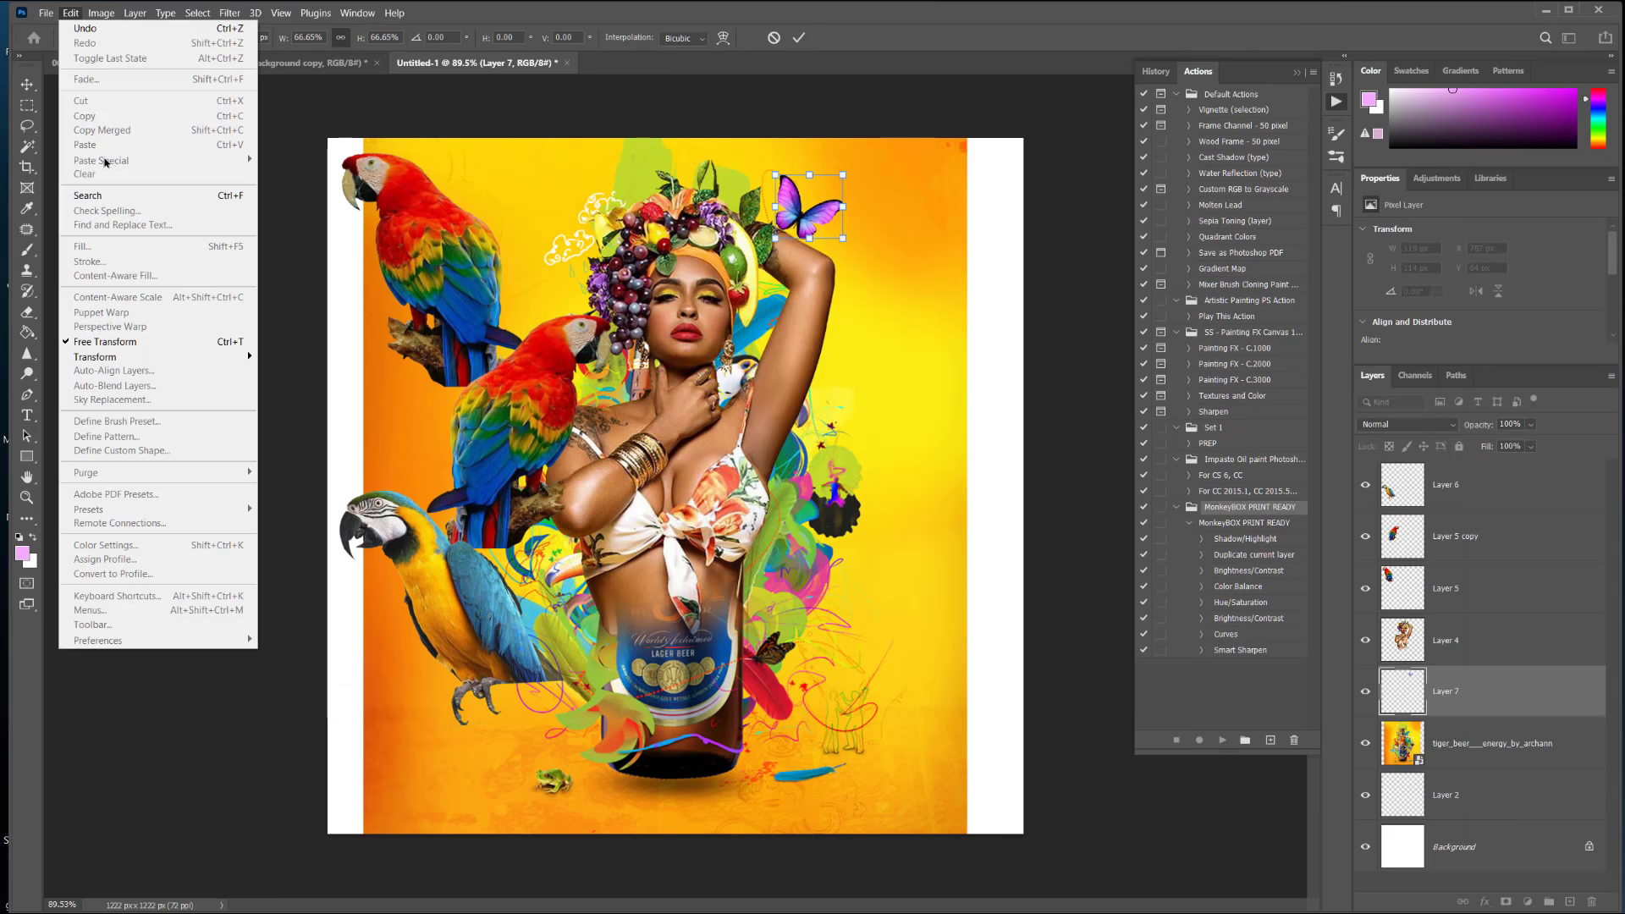
{"action": "left_click", "coordinate": [688, 243]}
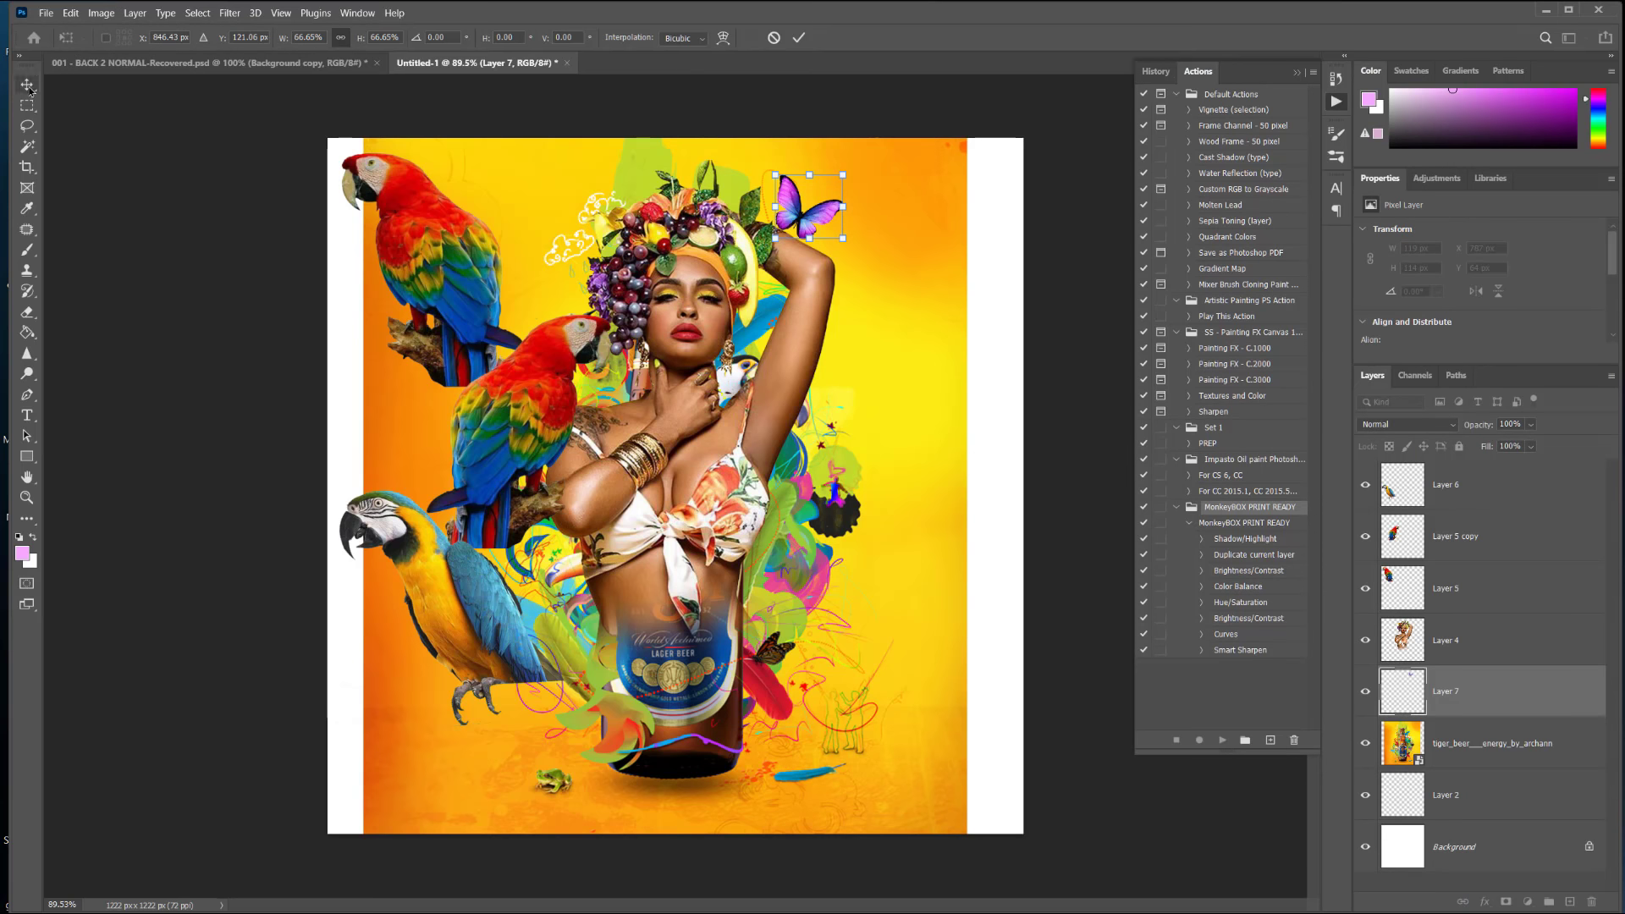
{"action": "key", "text": "Return"}
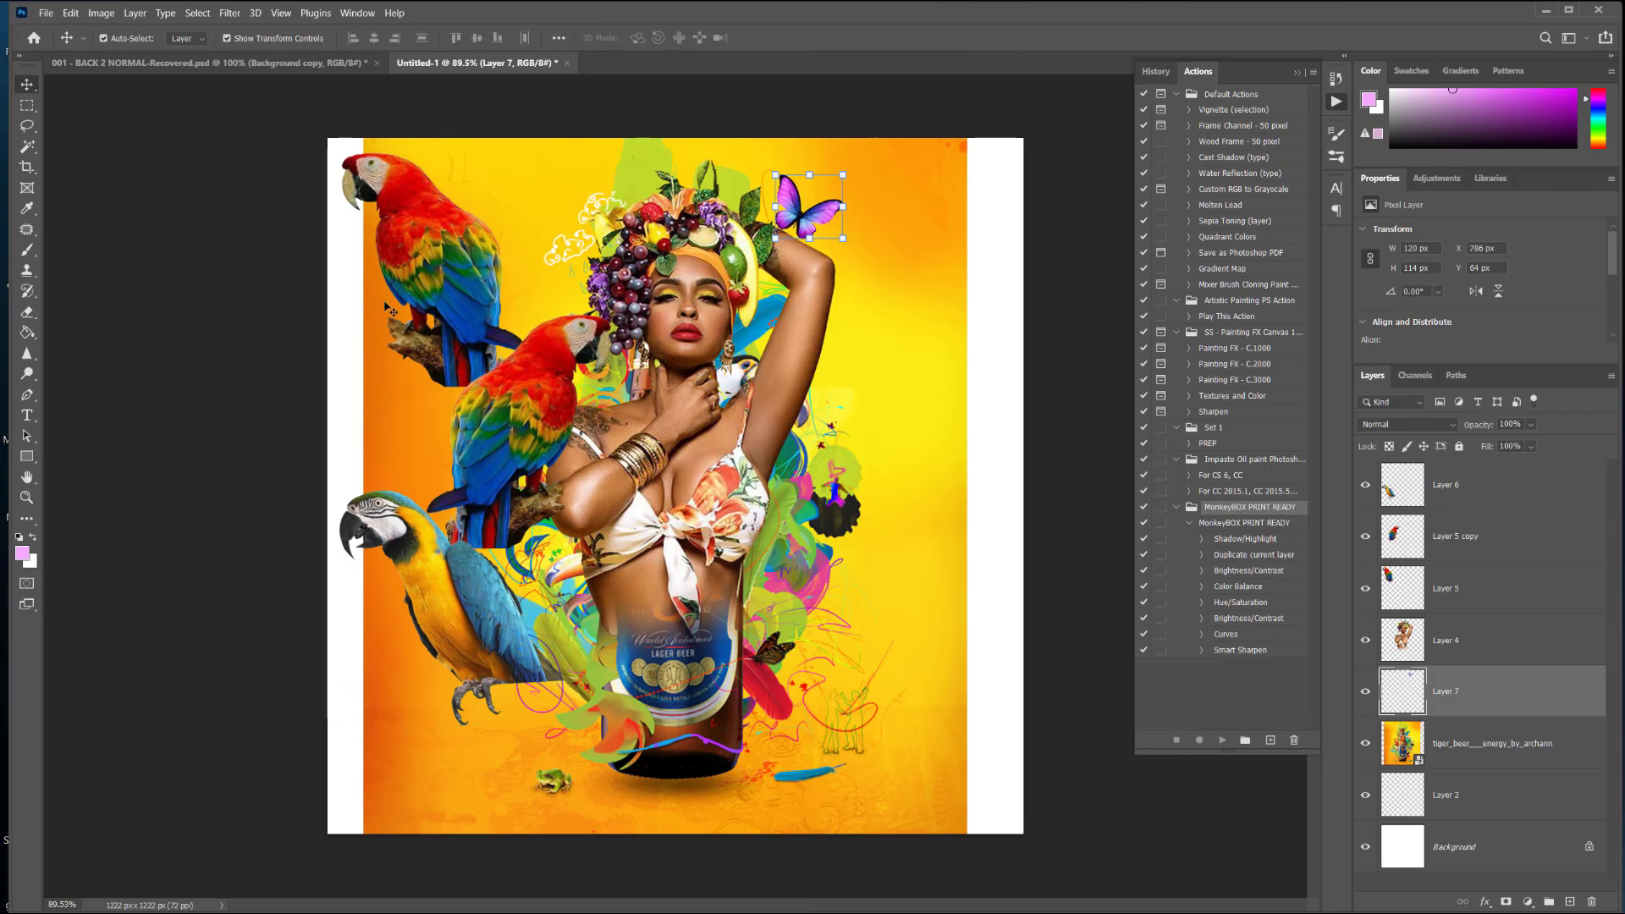
Step: Move the purple butterfly's layer above the woman's layer and enlarge the butterfly to about 191% over her raised arm
{"action": "left_click", "coordinate": [27, 125]}
{"action": "left_click", "coordinate": [27, 84]}
{"action": "left_click_drag", "start_coordinate": [1512, 703], "coordinate": [1513, 623]}
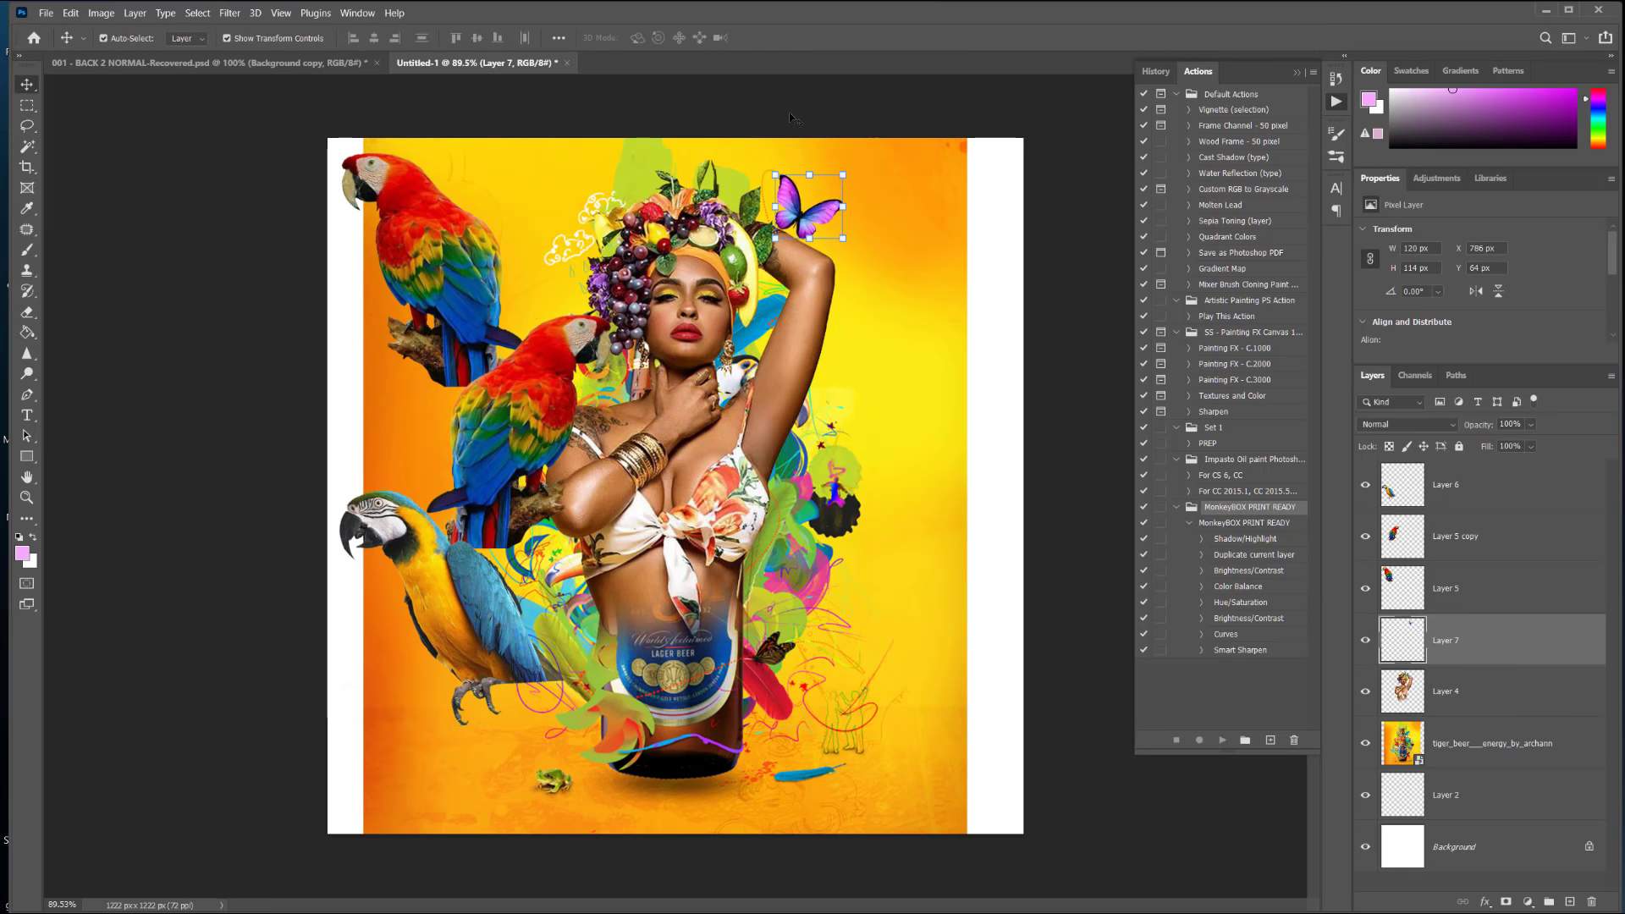
{"action": "left_click_drag", "start_coordinate": [823, 233], "coordinate": [956, 286]}
{"action": "left_click_drag", "start_coordinate": [945, 230], "coordinate": [894, 260]}
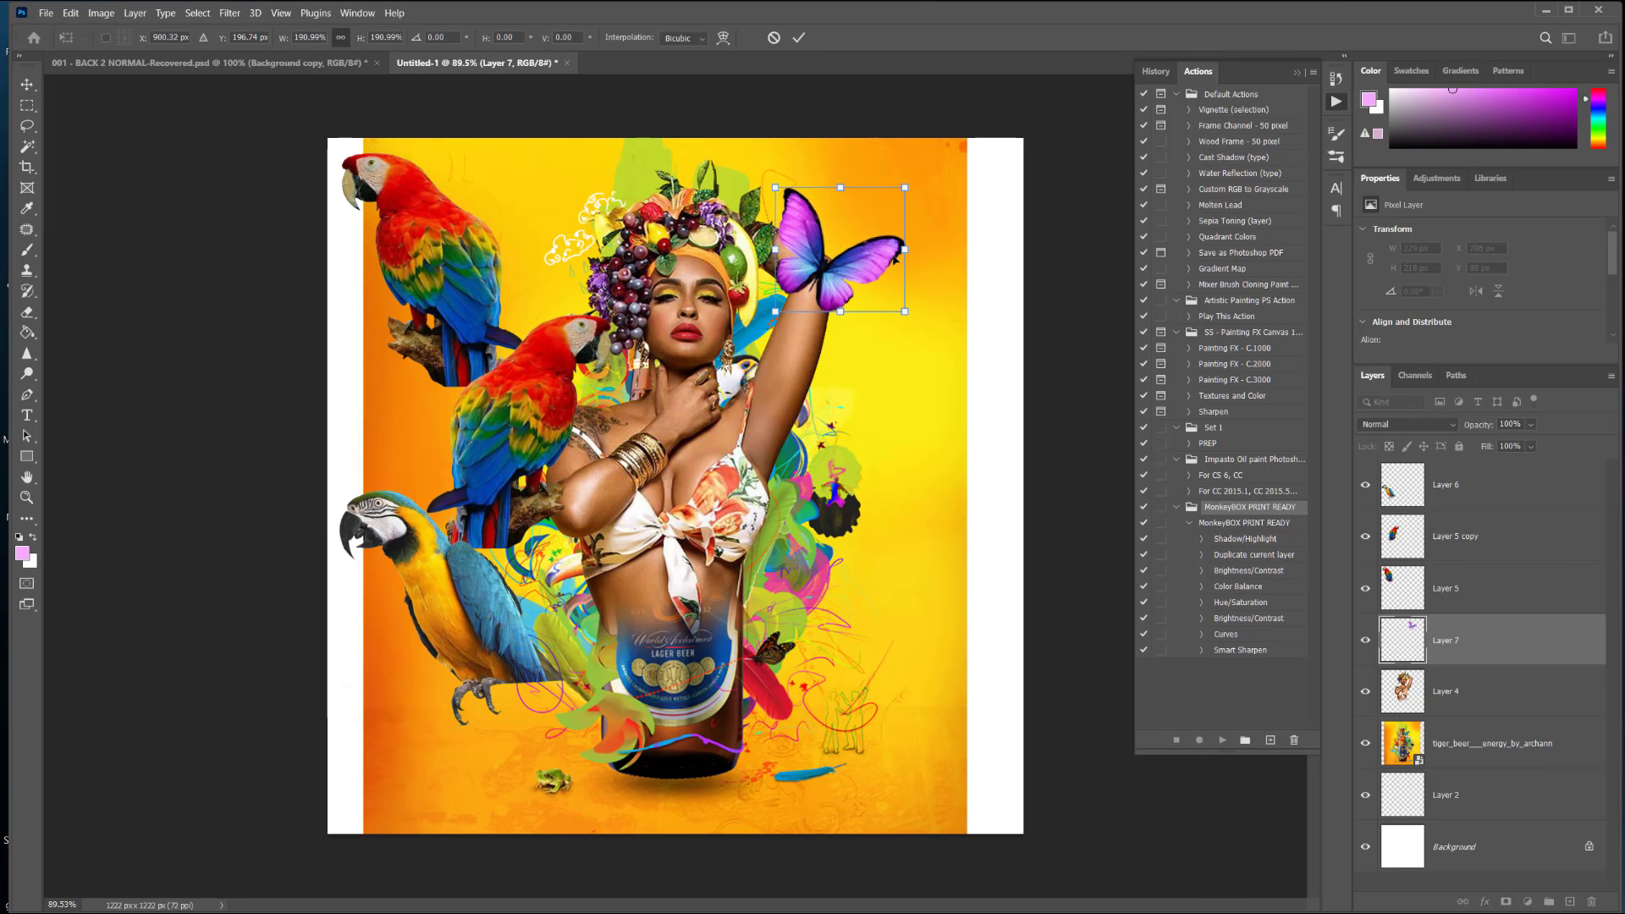
{"action": "key", "text": "Return"}
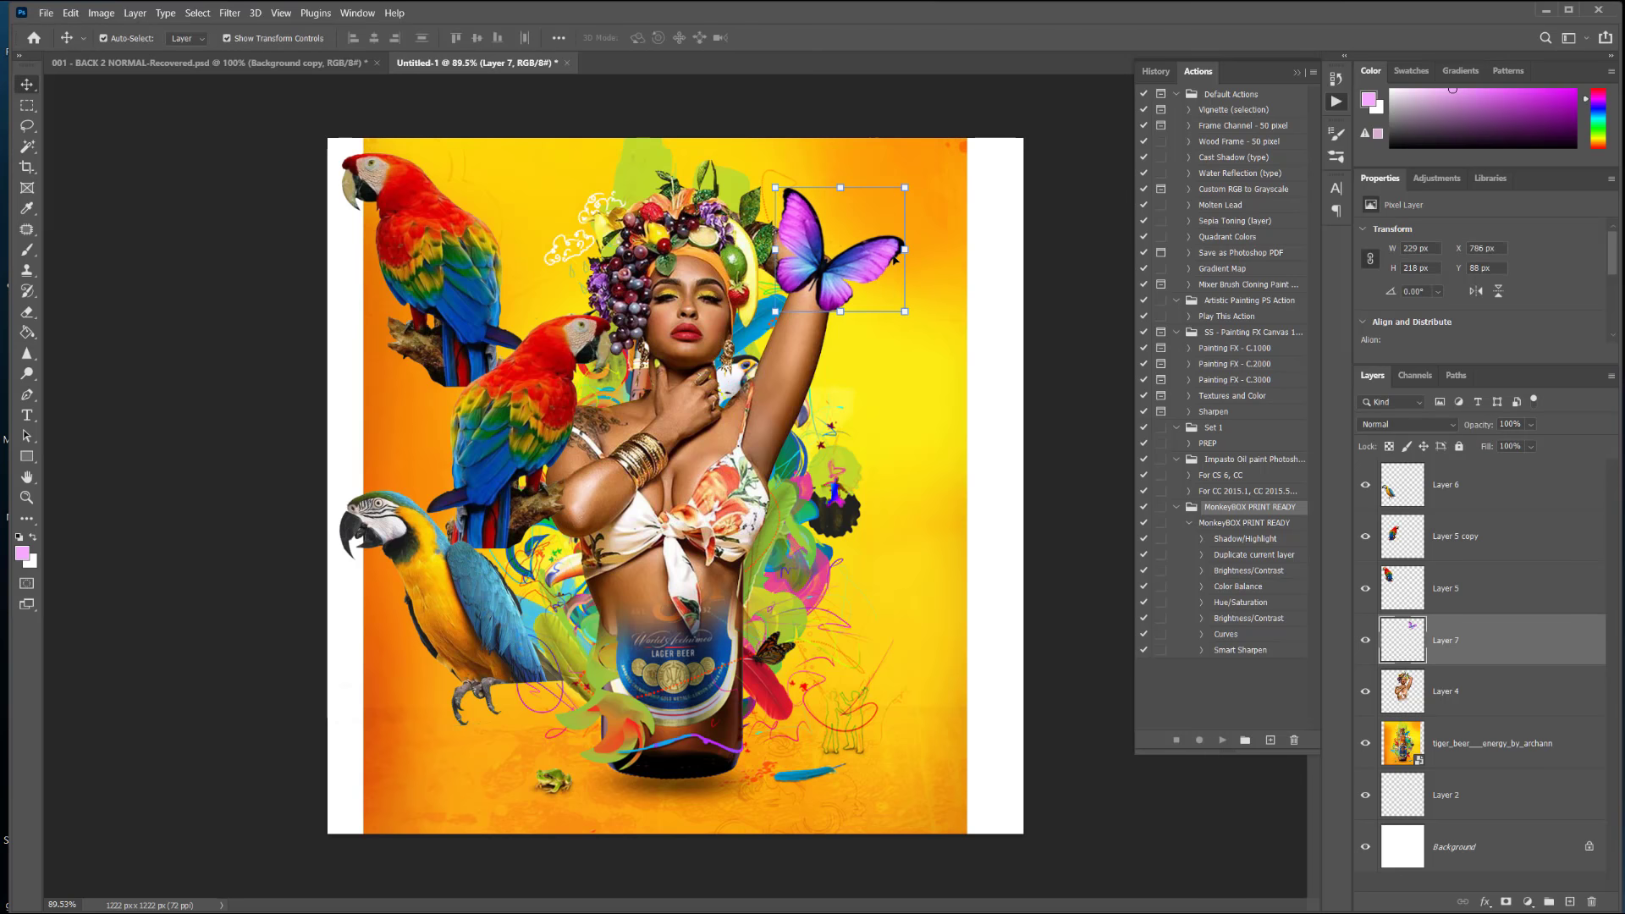
Step: Paste the copied violet yellow butterfly into the artwork and move its layer above all other layers
{"action": "left_click", "coordinate": [67, 14]}
{"action": "left_click", "coordinate": [93, 142]}
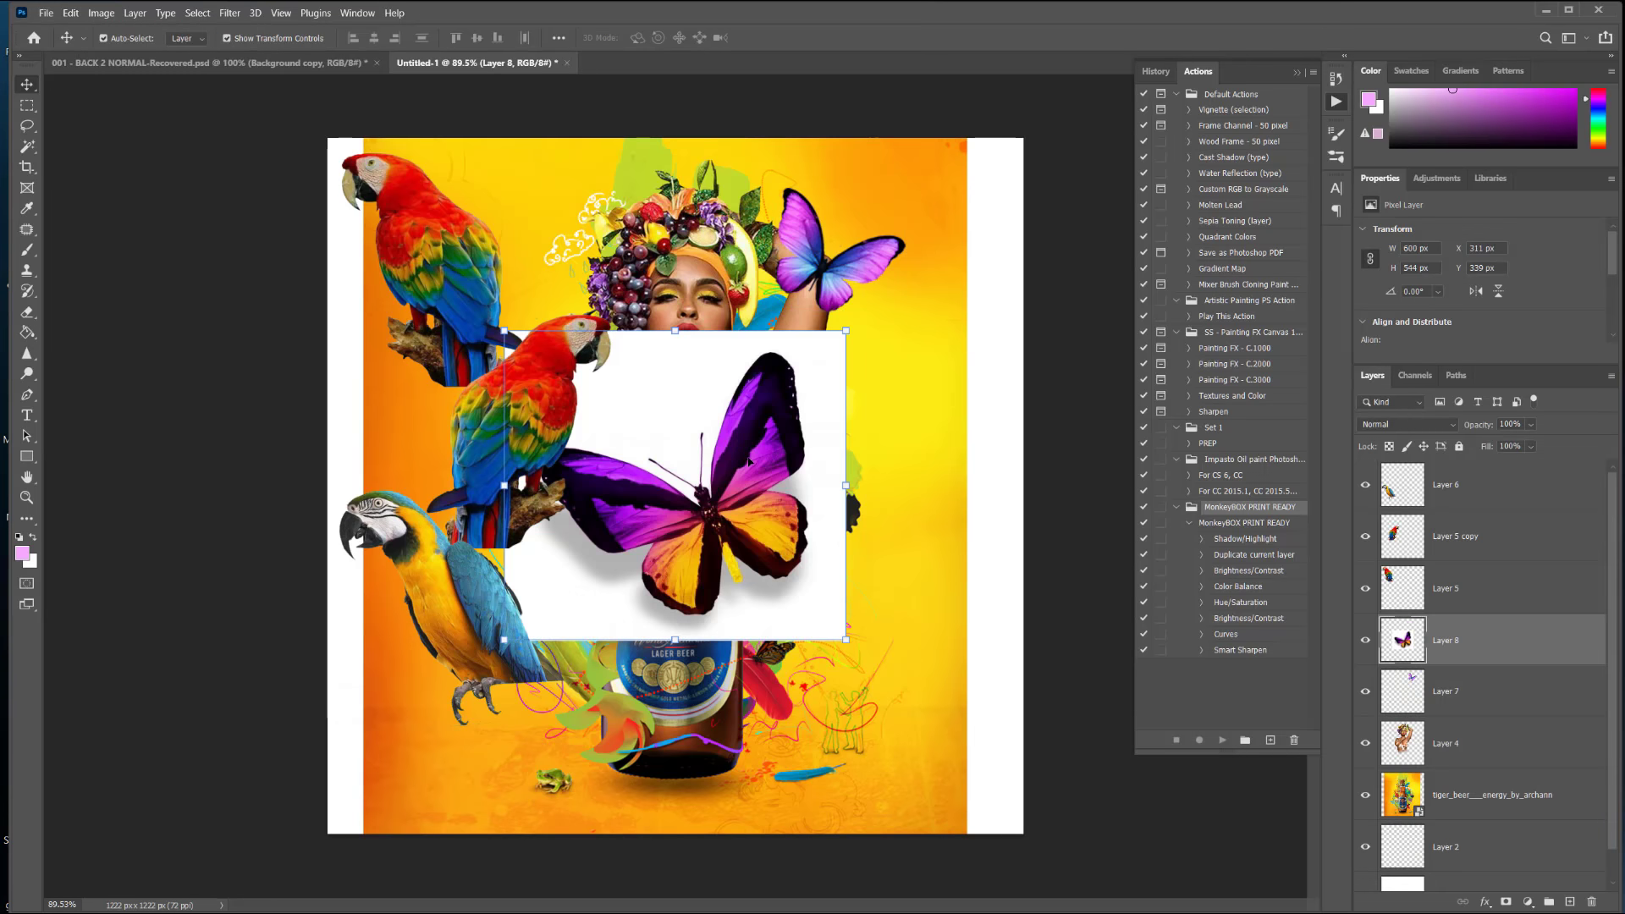
{"action": "left_click_drag", "start_coordinate": [1466, 646], "coordinate": [1456, 467]}
Step: Select the white background around the violet yellow butterfly with the Magic Wand and delete it
{"action": "left_click", "coordinate": [27, 147]}
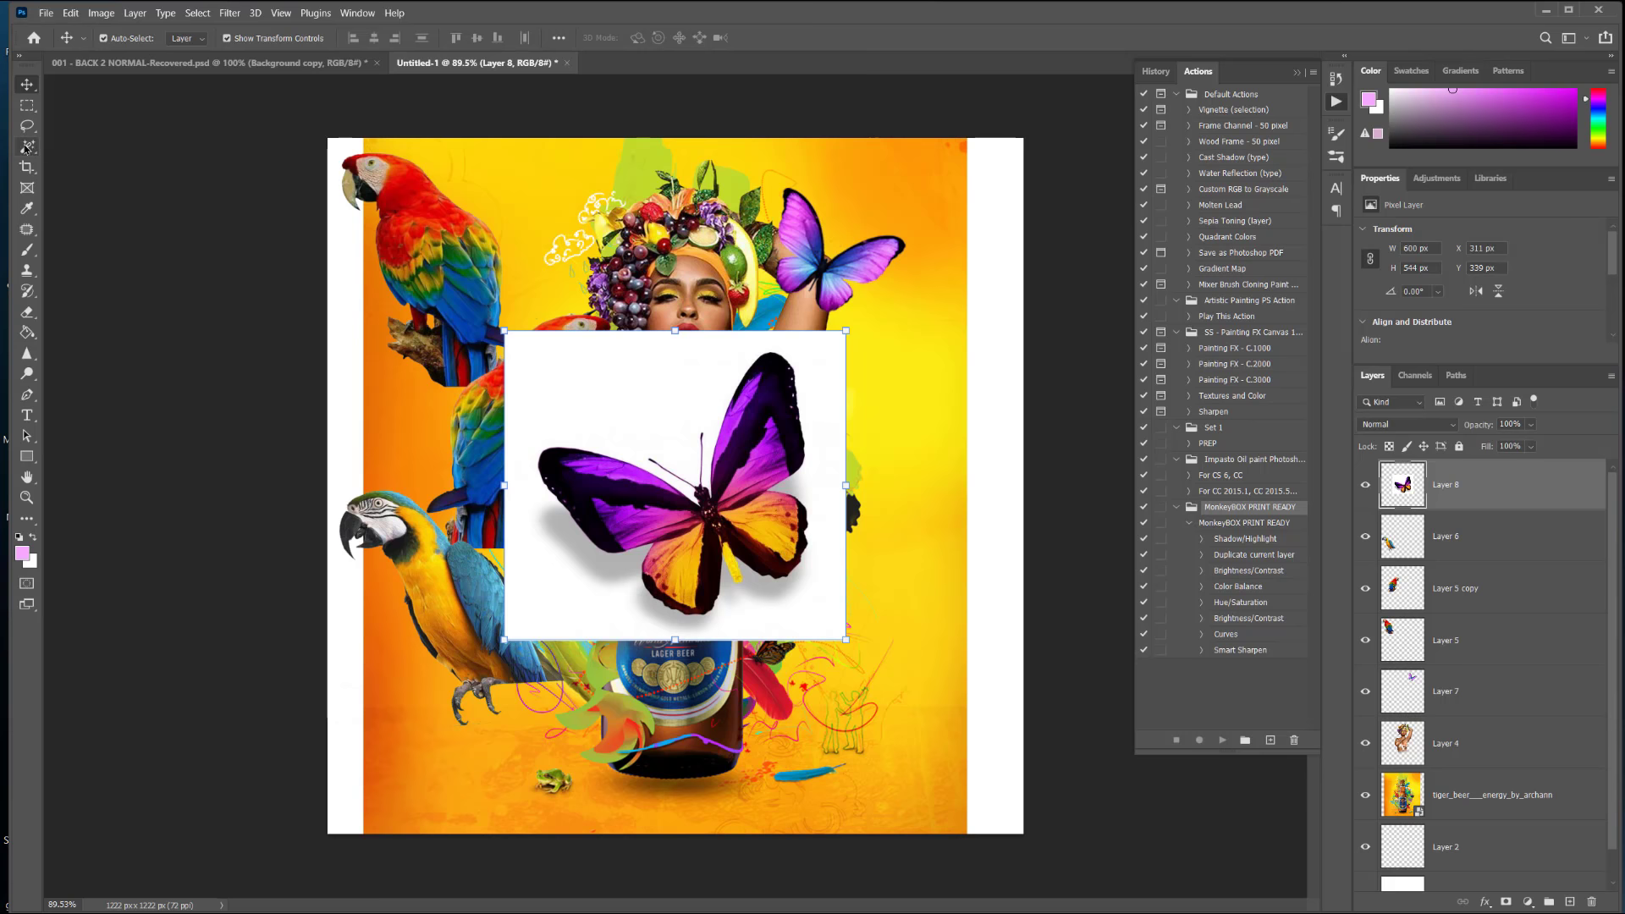
{"action": "left_click", "coordinate": [675, 412]}
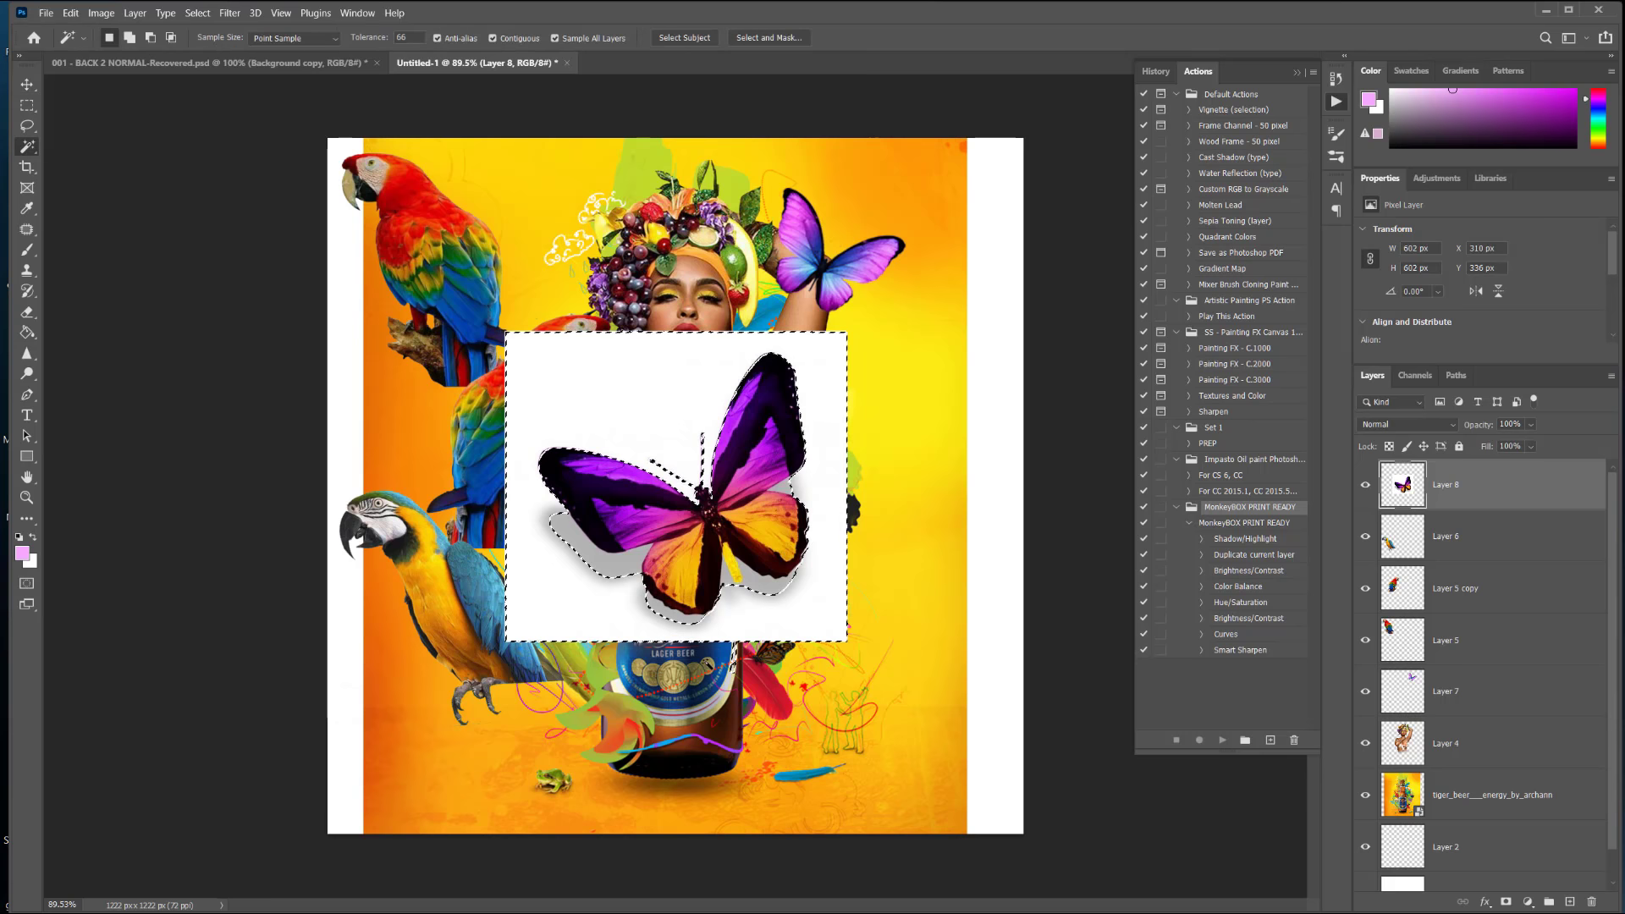
{"action": "key", "text": "Delete"}
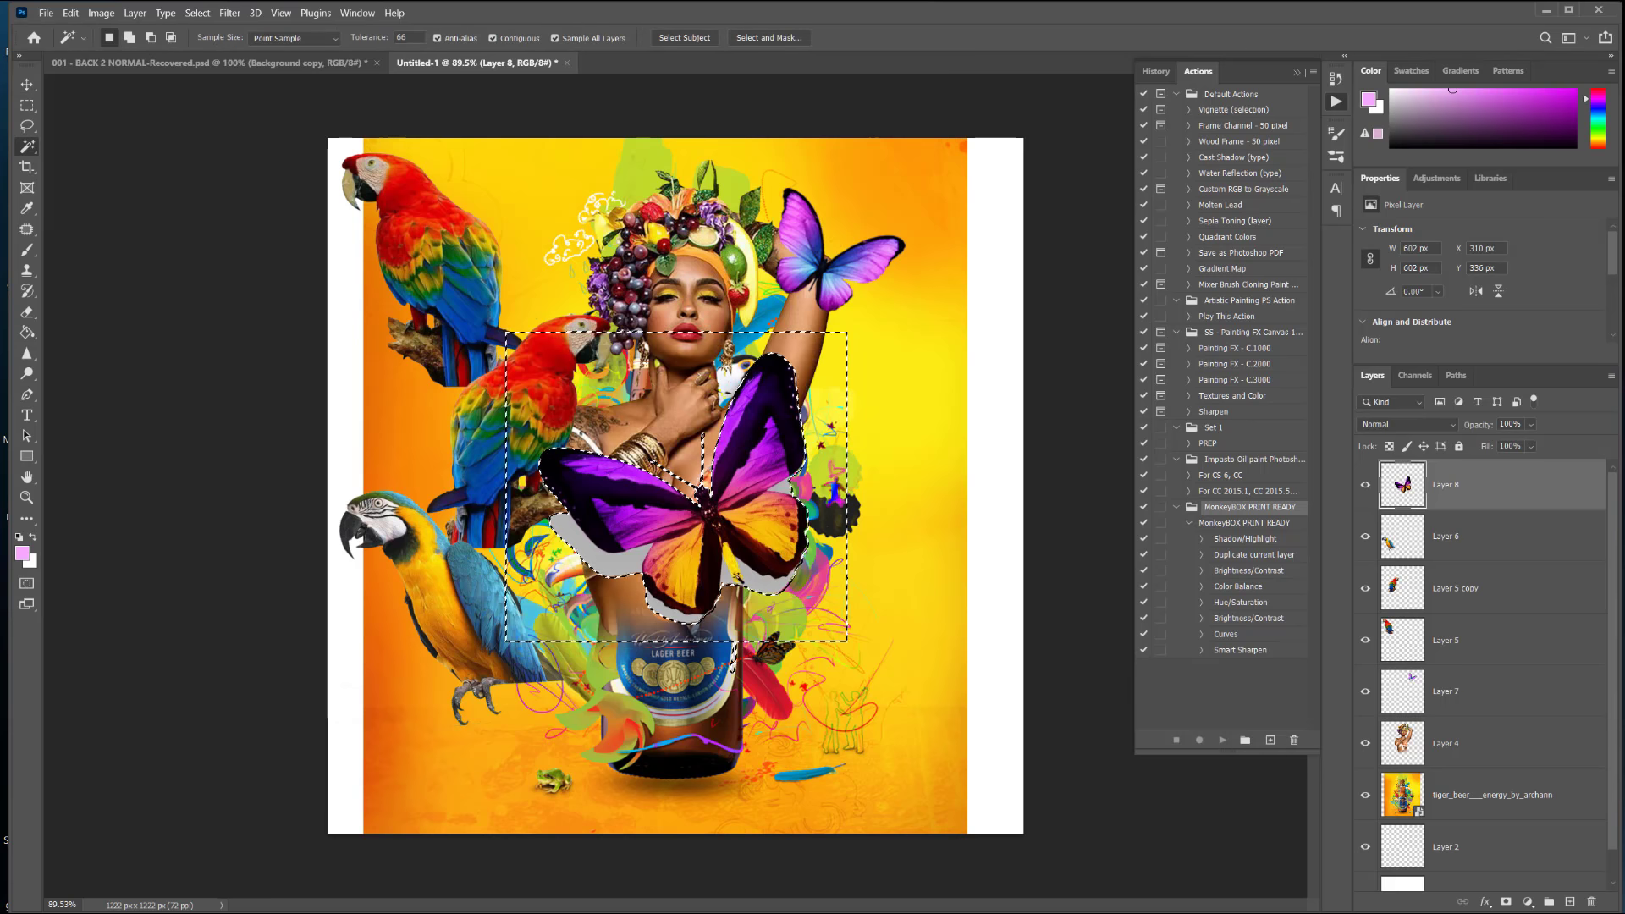
Step: Select and delete the grey shadow areas below the violet yellow butterfly's wings, and clear the selection
{"action": "left_click", "coordinate": [764, 587]}
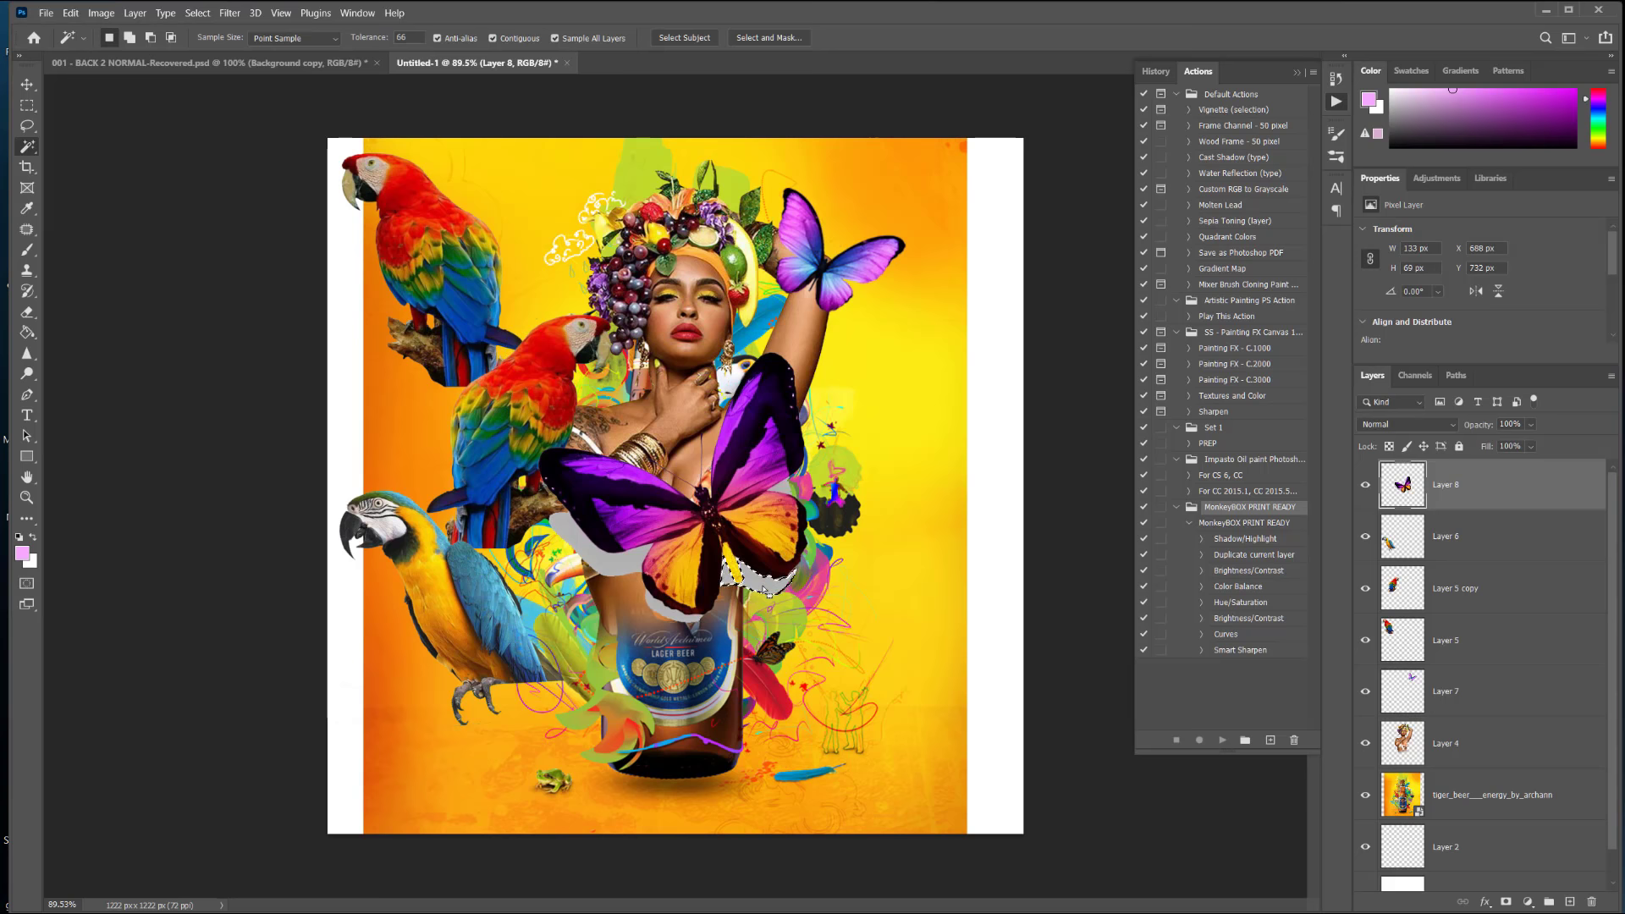
{"action": "key", "text": "Delete"}
{"action": "left_click", "coordinate": [592, 533]}
{"action": "key", "text": "Delete"}
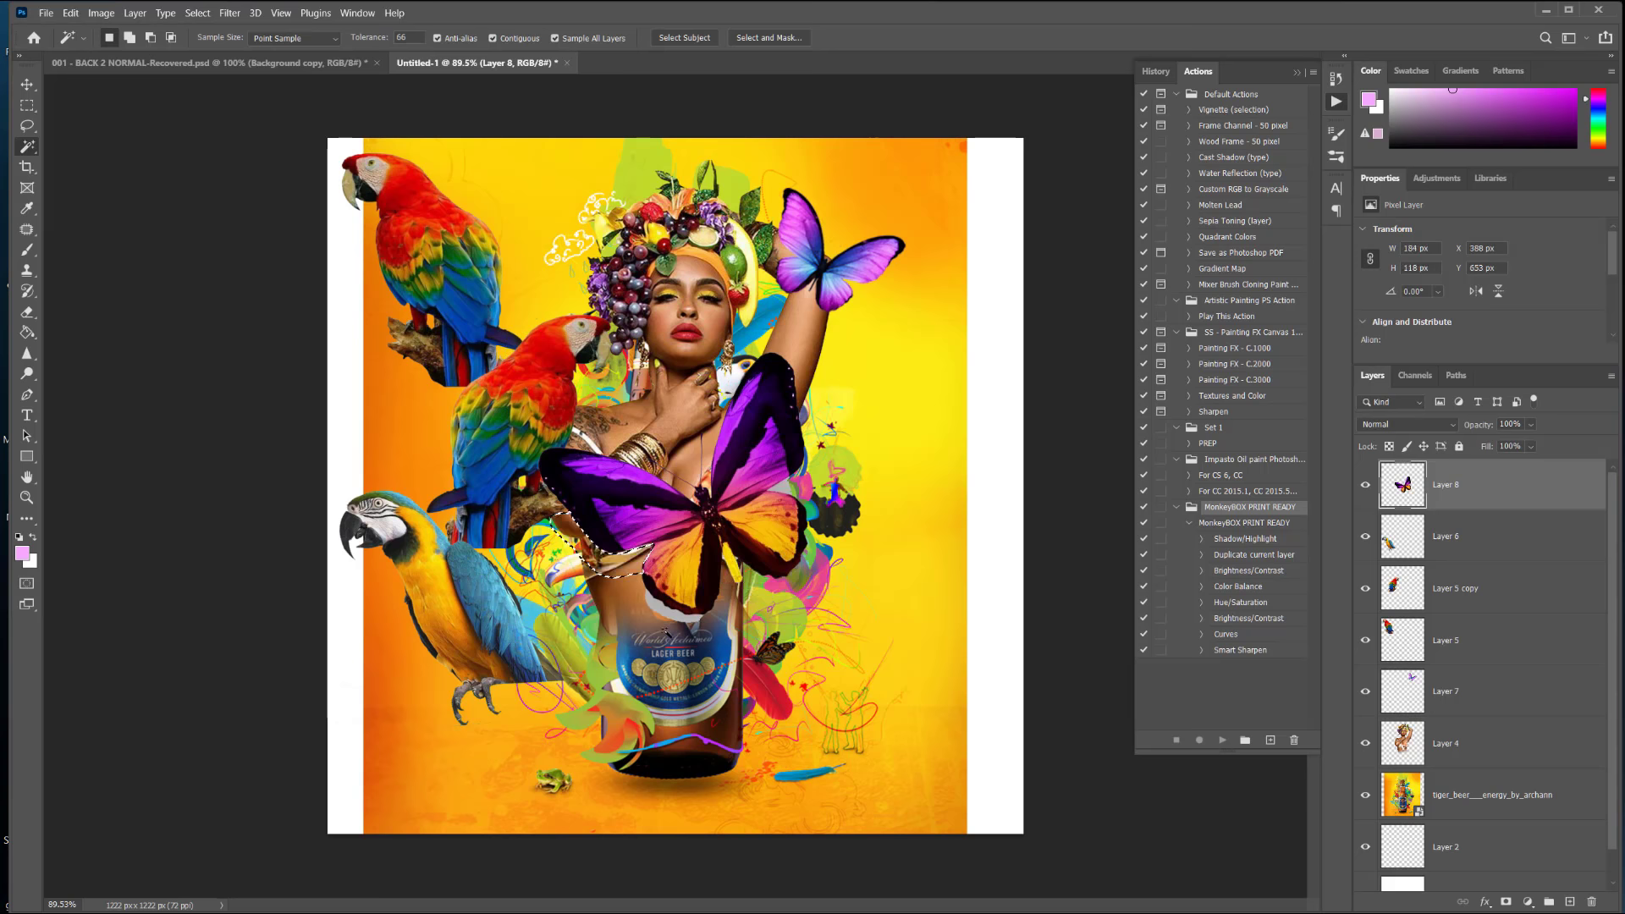
{"action": "left_click", "coordinate": [682, 622]}
{"action": "key", "text": "Delete"}
{"action": "left_click", "coordinate": [981, 615]}
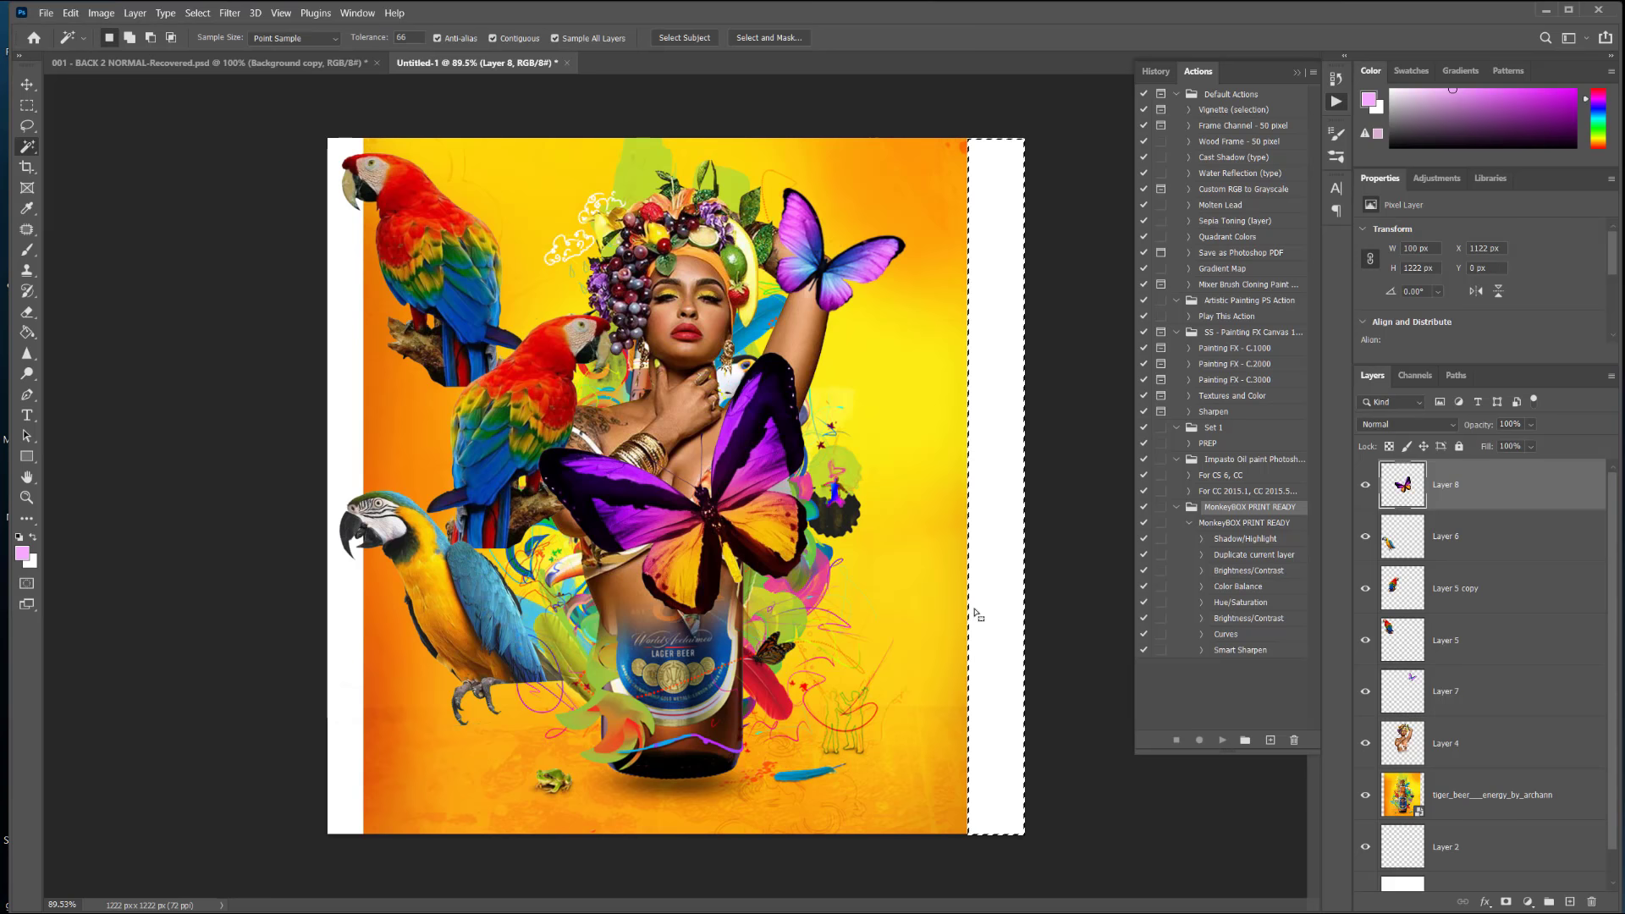
{"action": "key", "text": "v"}
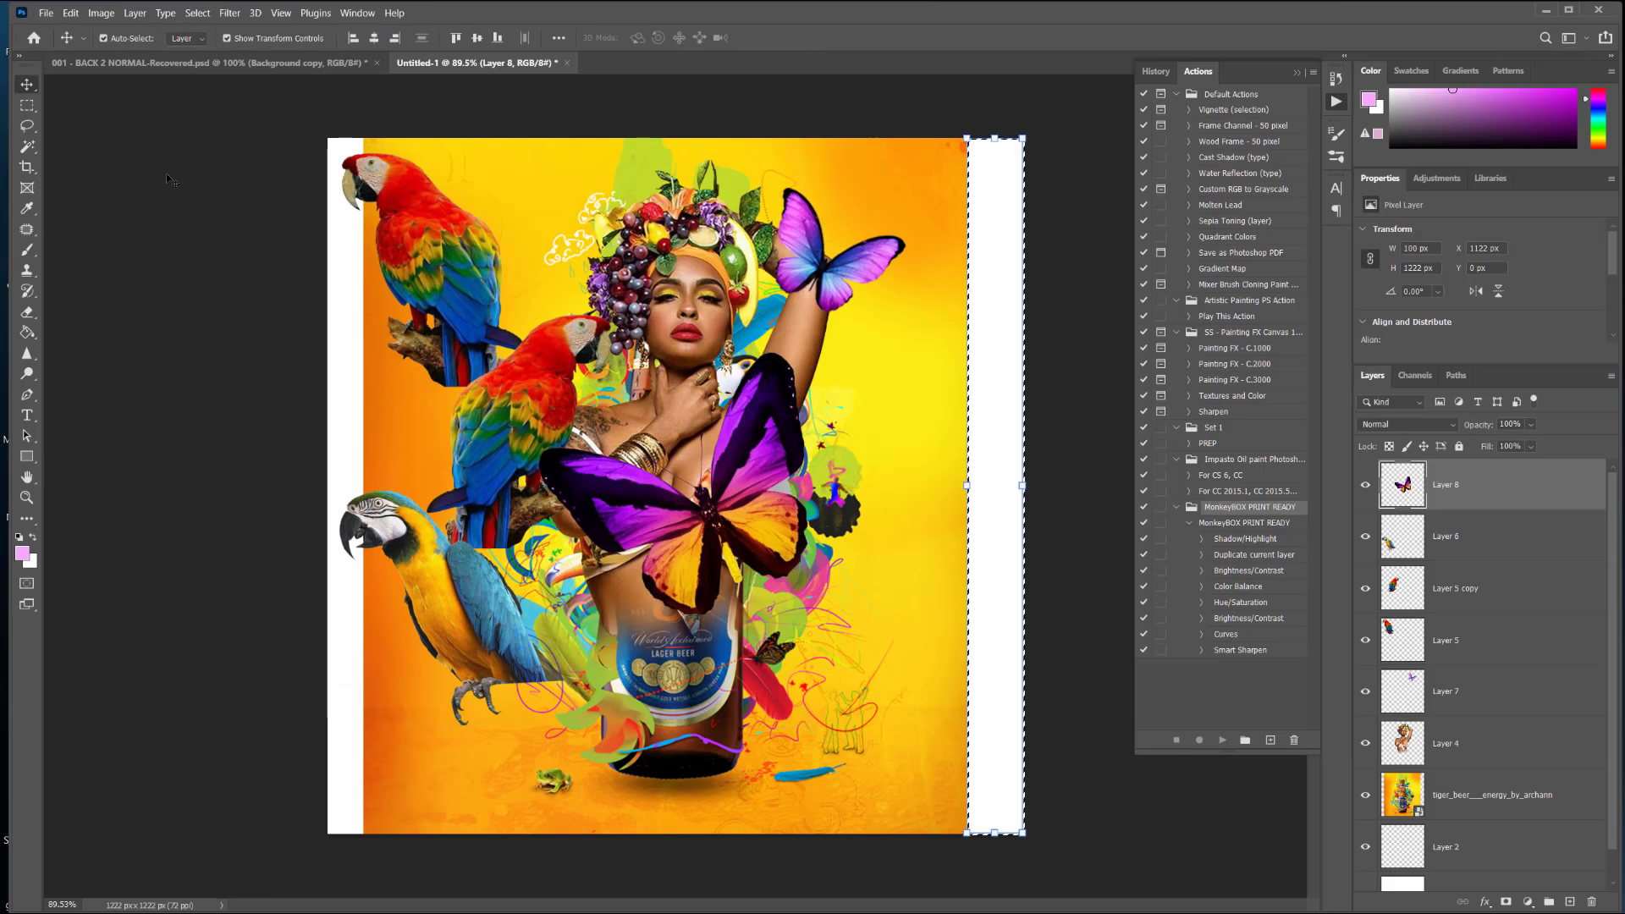
{"action": "left_click", "coordinate": [197, 13]}
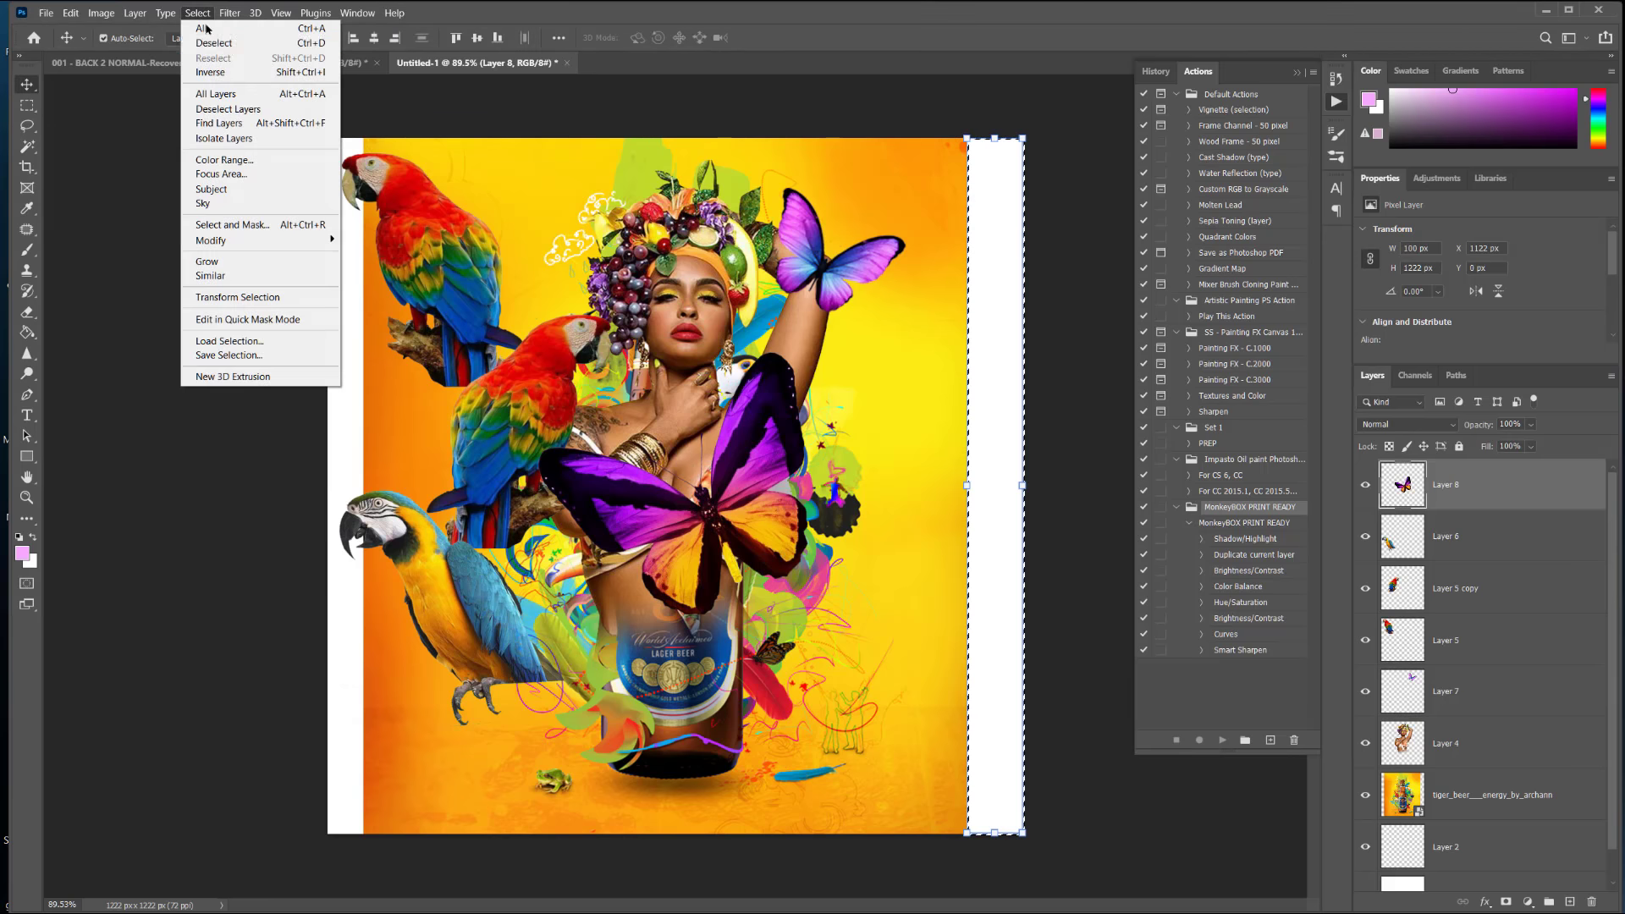
{"action": "left_click", "coordinate": [208, 43]}
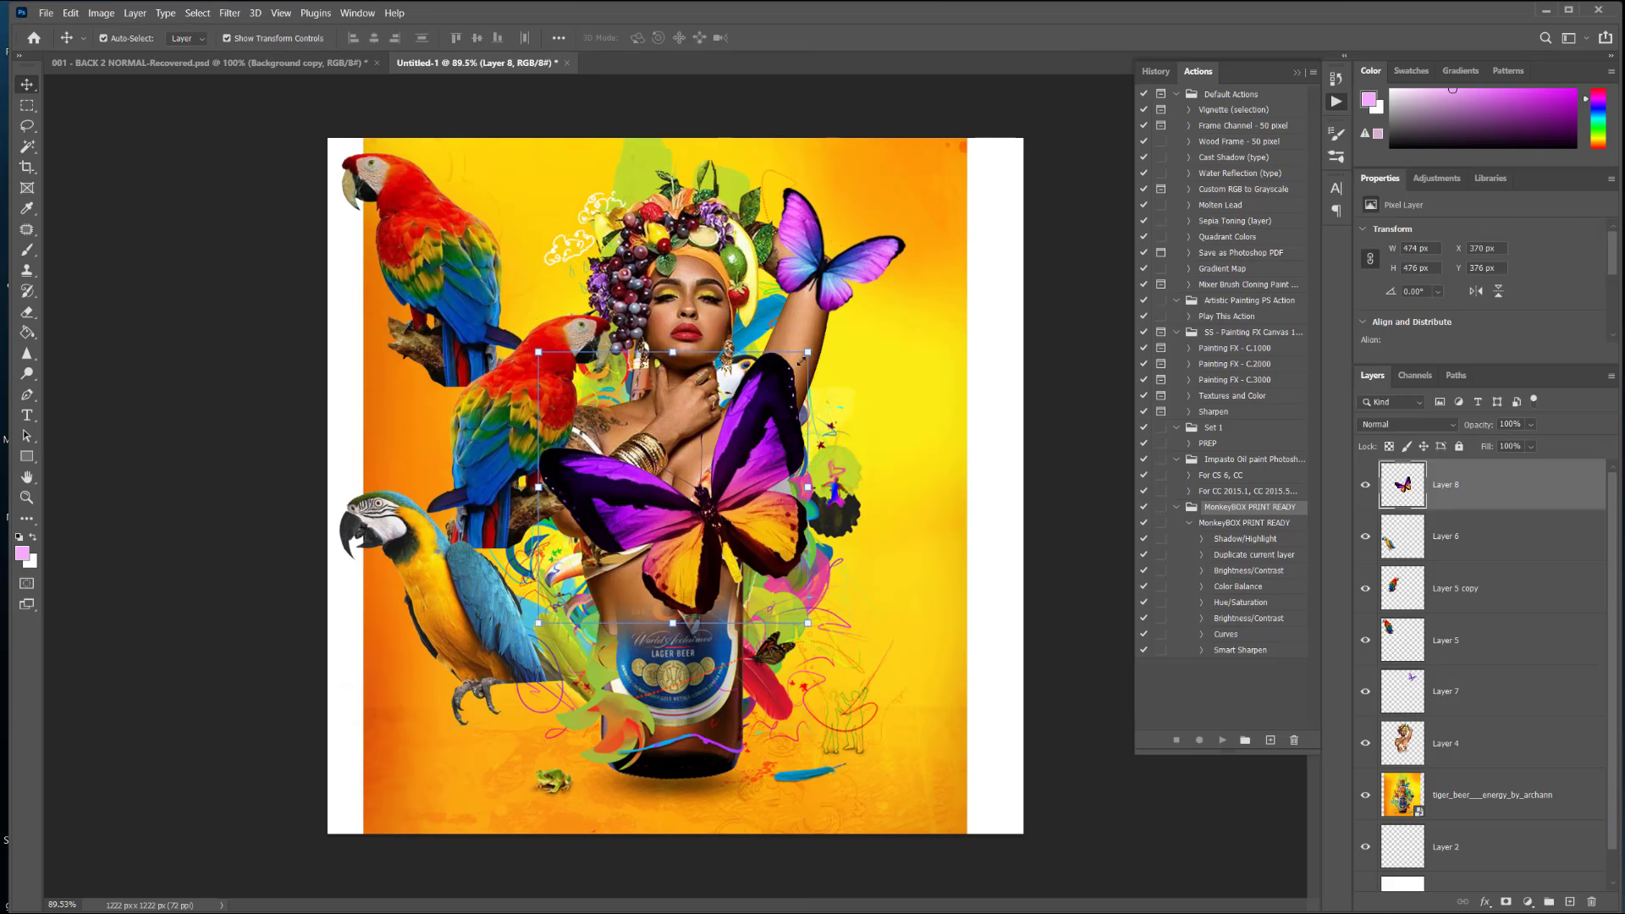
Step: Shrink the violet yellow butterfly, rotate it about 64 degrees beside the woman's waist, and move the blue-and-yellow macaw in front of the beer bottle
{"action": "left_click_drag", "start_coordinate": [801, 361], "coordinate": [701, 464]}
{"action": "left_click_drag", "start_coordinate": [683, 542], "coordinate": [873, 555]}
{"action": "left_click_drag", "start_coordinate": [893, 463], "coordinate": [923, 656]}
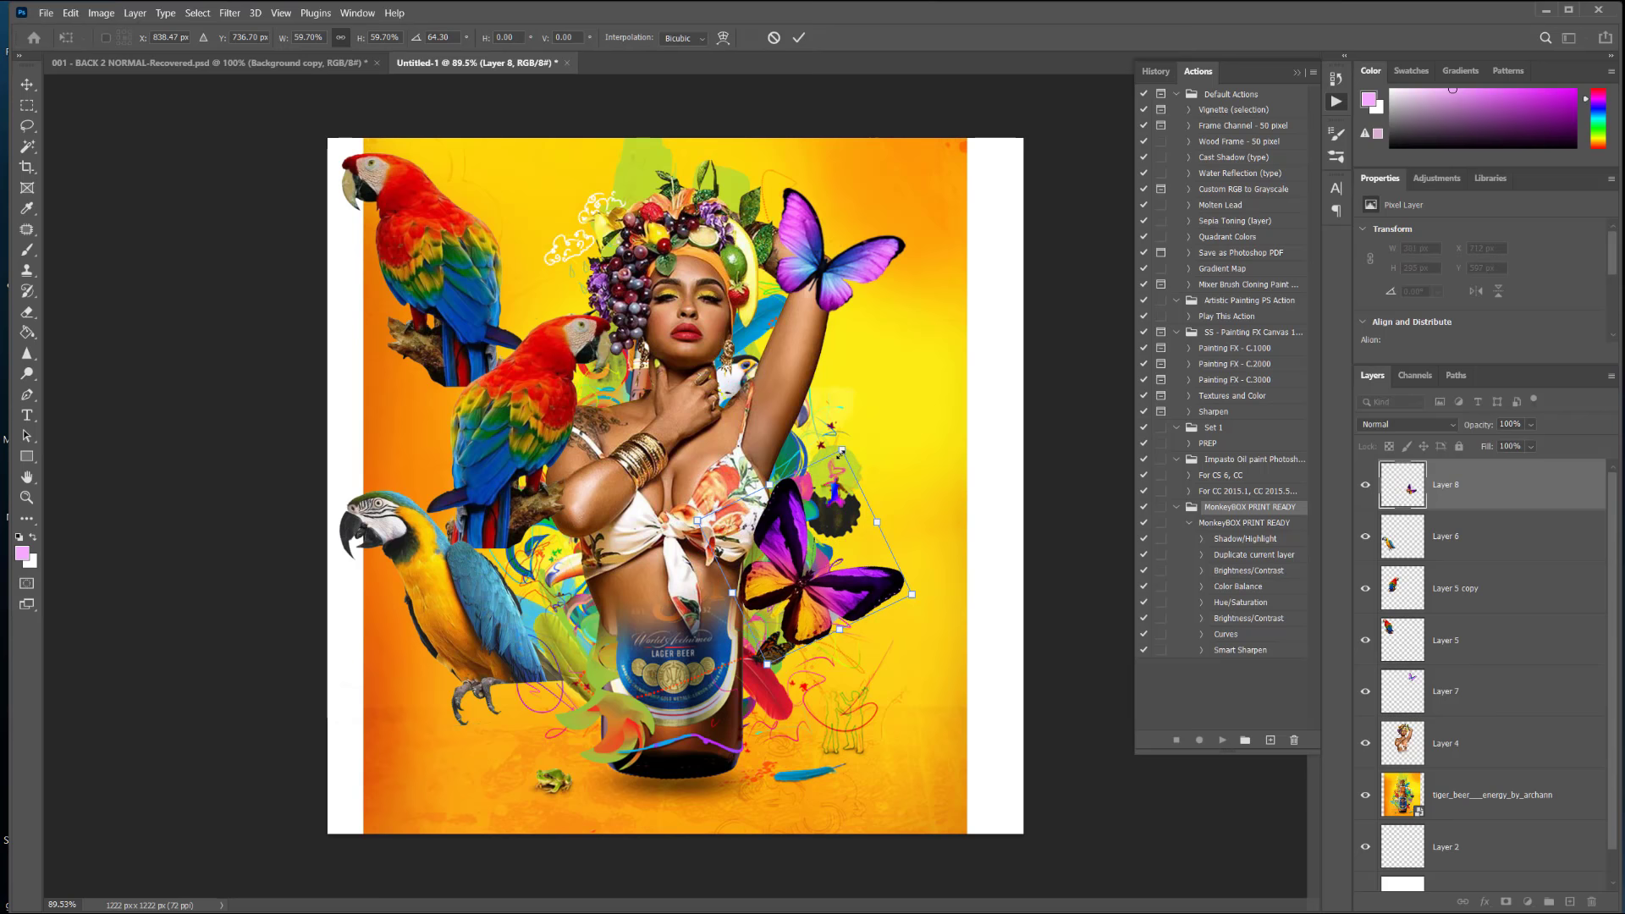
{"action": "left_click_drag", "start_coordinate": [840, 450], "coordinate": [821, 506]}
{"action": "left_click_drag", "start_coordinate": [818, 604], "coordinate": [832, 531]}
{"action": "key", "text": "Return"}
{"action": "left_click_drag", "start_coordinate": [432, 496], "coordinate": [583, 643]}
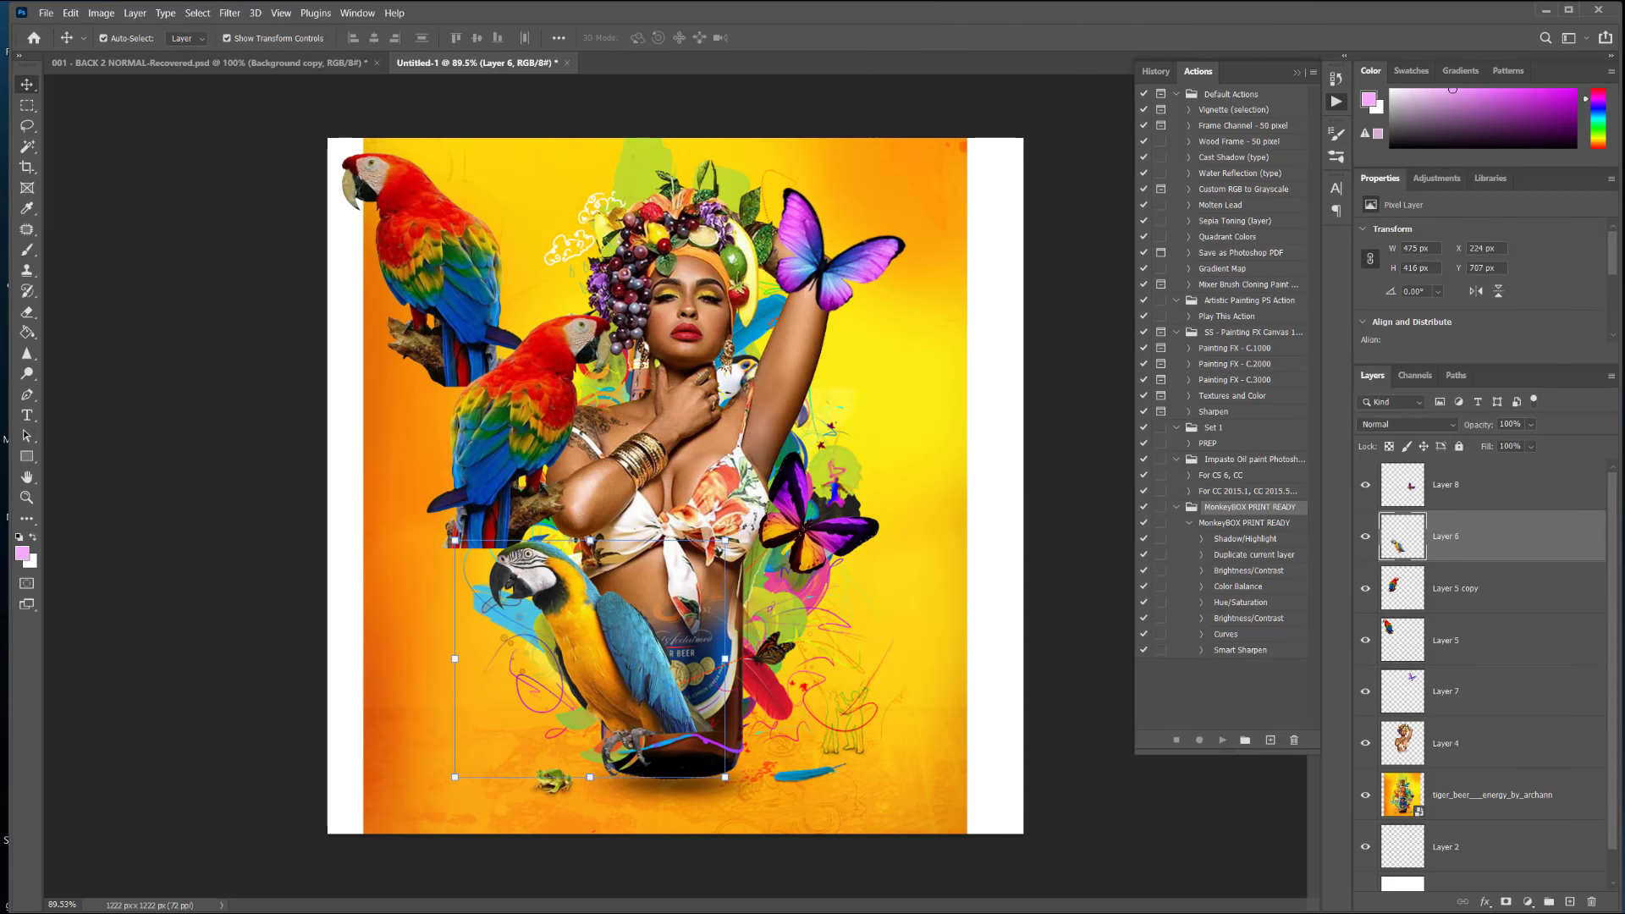
Step: Switch to the browser, search Google Images for "feathers" and preview the 120pcs Colorful Goose Feathers result
{"action": "key", "text": "alt+Tab"}
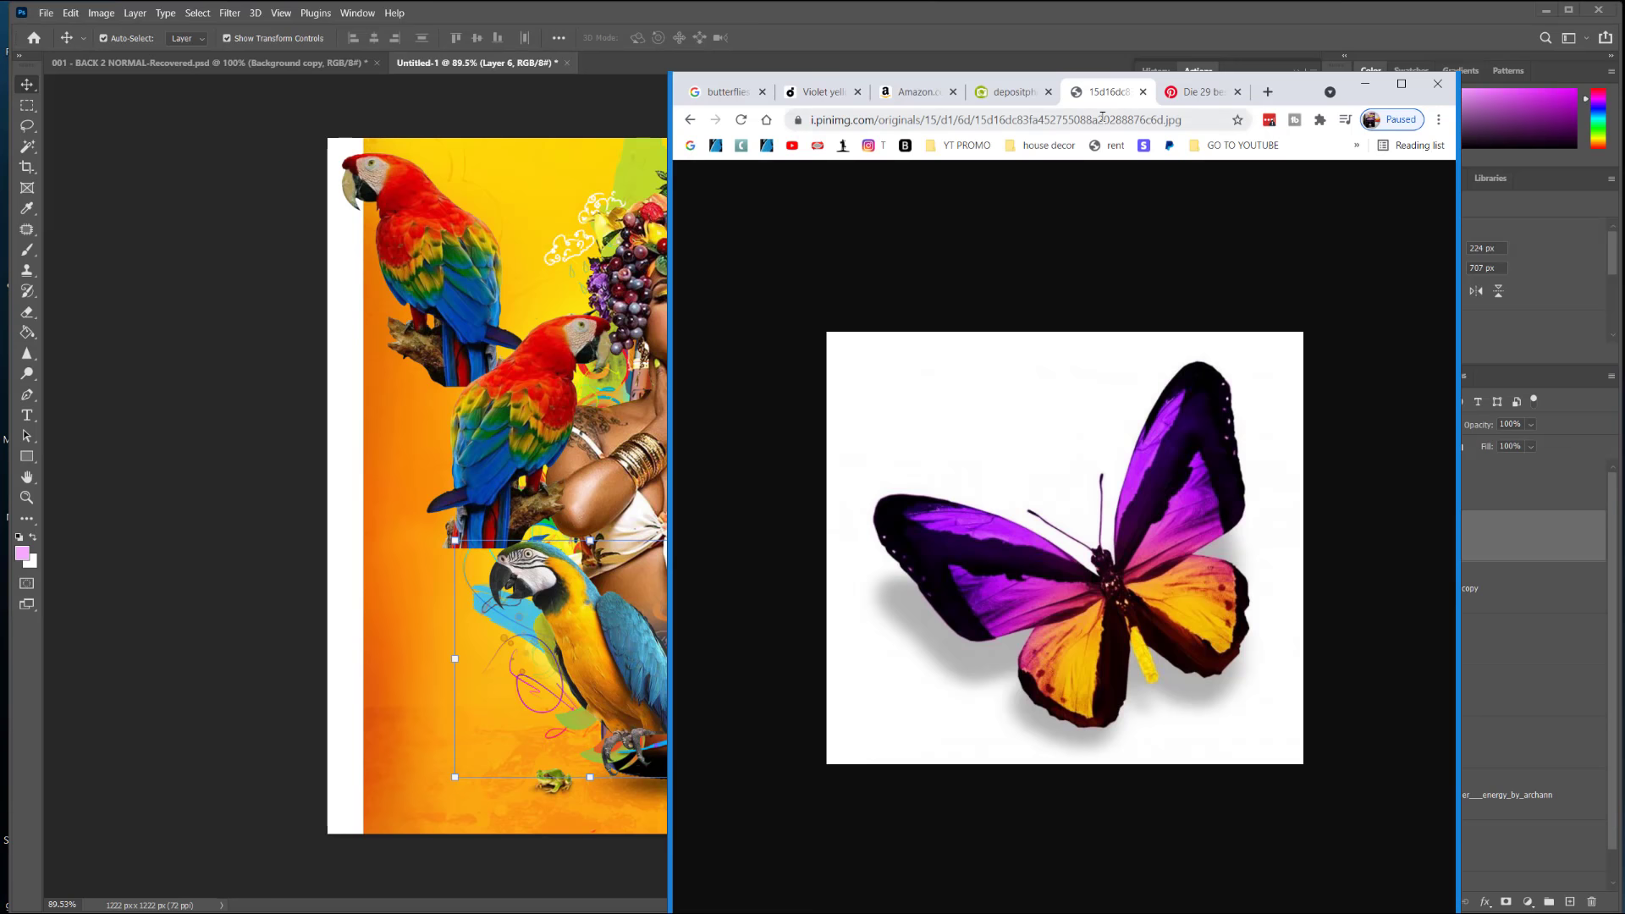
{"action": "left_click", "coordinate": [1103, 118]}
{"action": "type", "text": "feathers"}
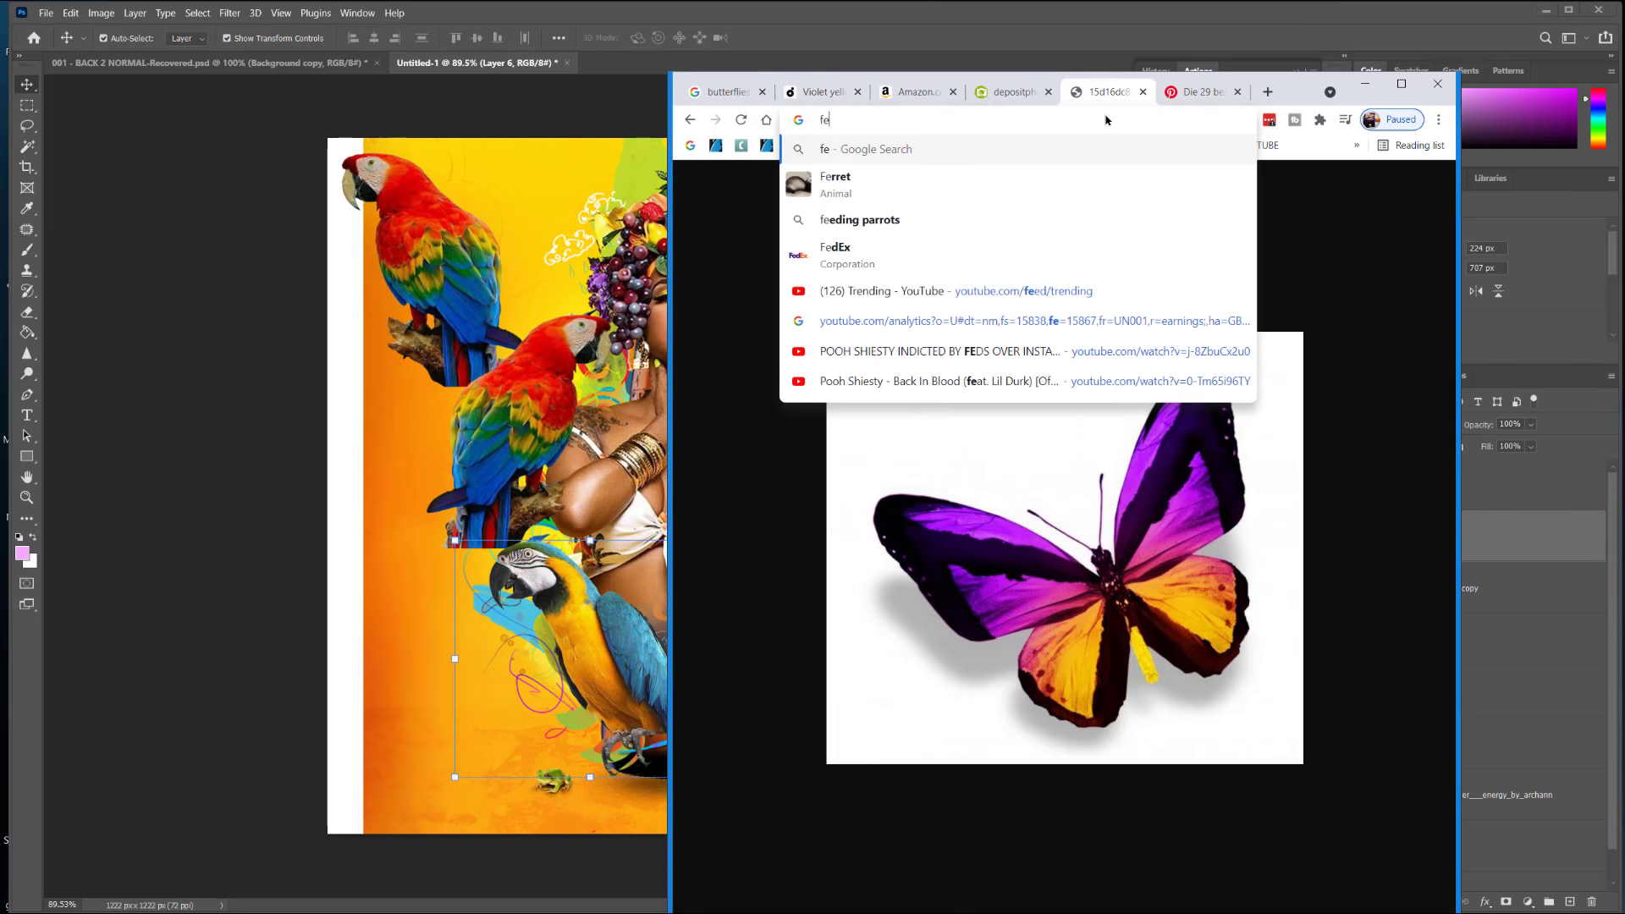
{"action": "key", "text": "Return"}
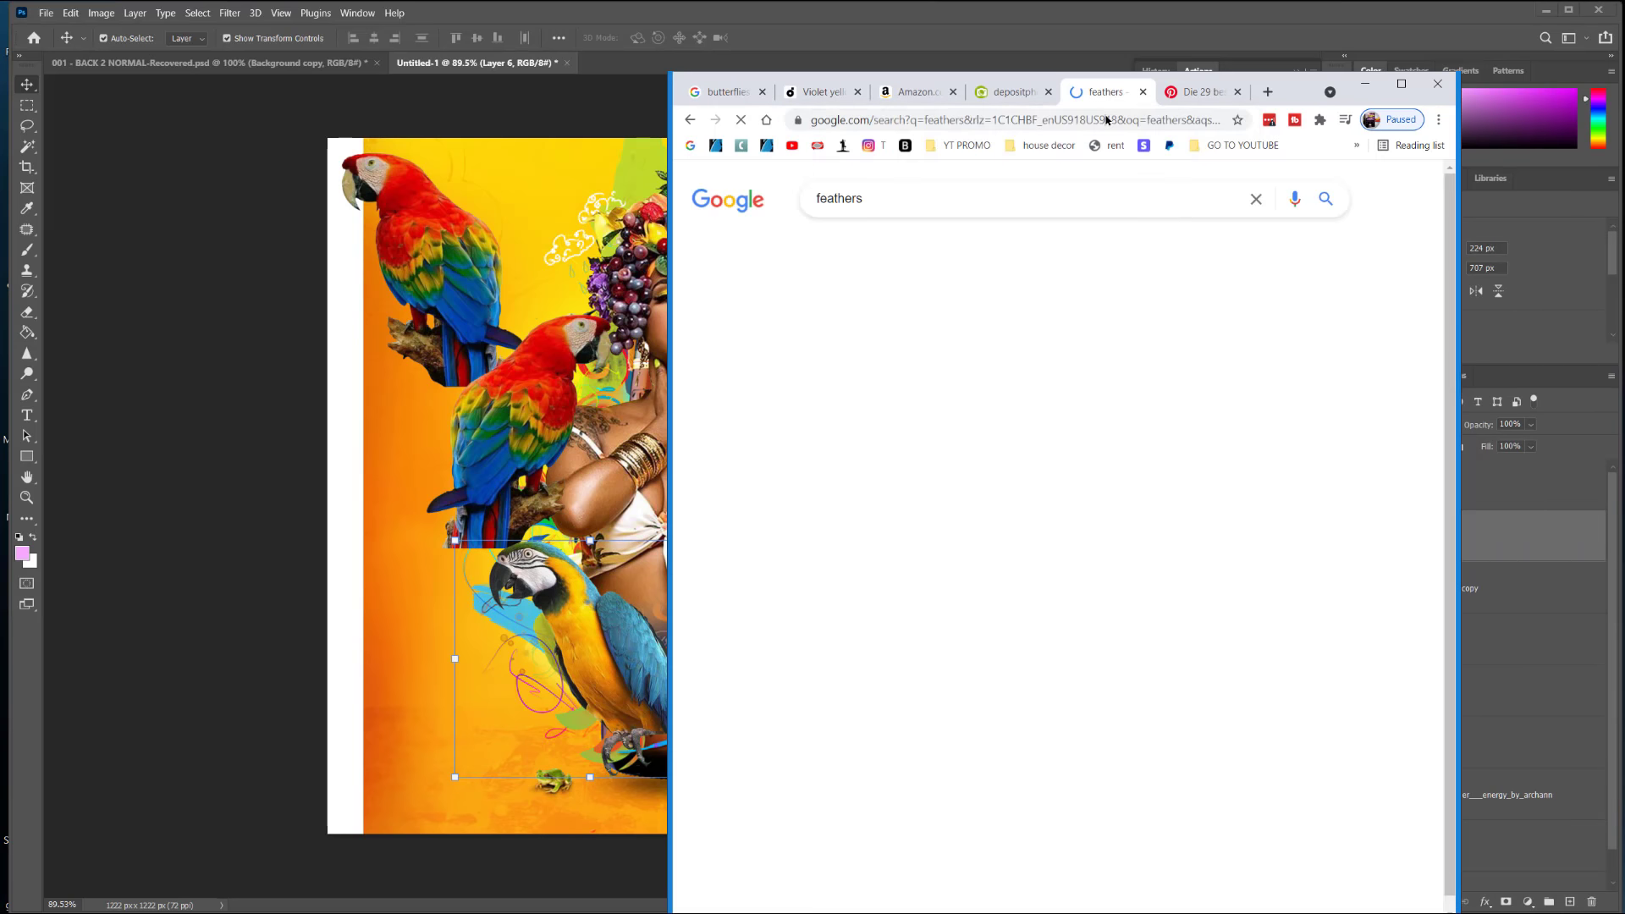
{"action": "left_click", "coordinate": [899, 248]}
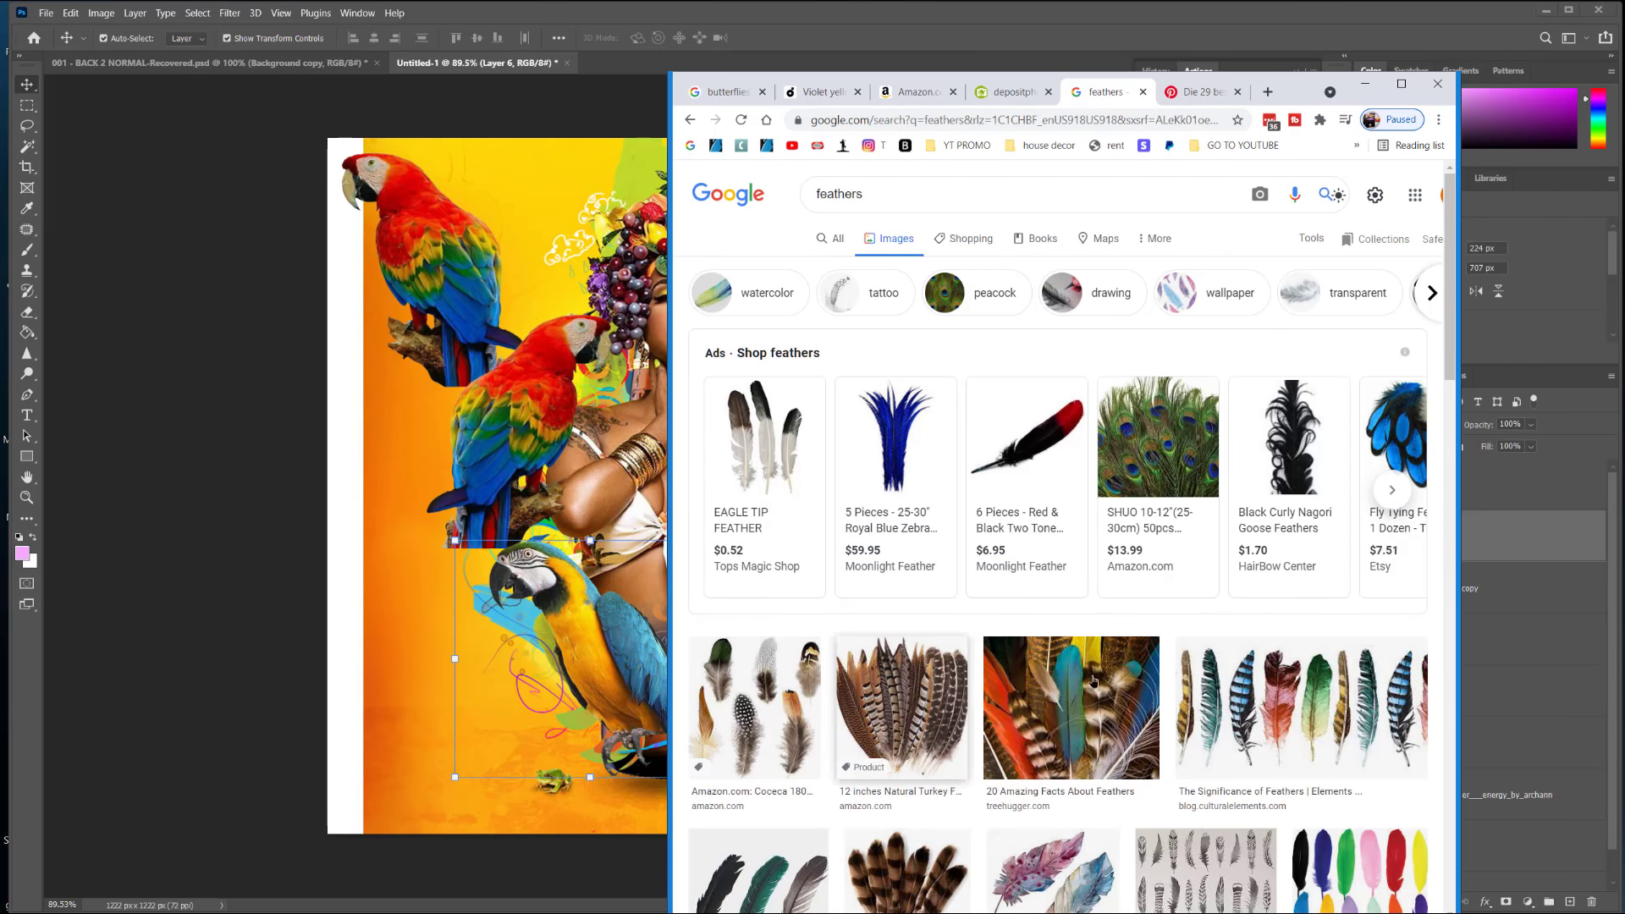
{"action": "scroll", "coordinate": [1335, 458], "scroll_direction": "down", "scroll_amount": 1}
{"action": "scroll", "coordinate": [1335, 458], "scroll_direction": "down", "scroll_amount": 3}
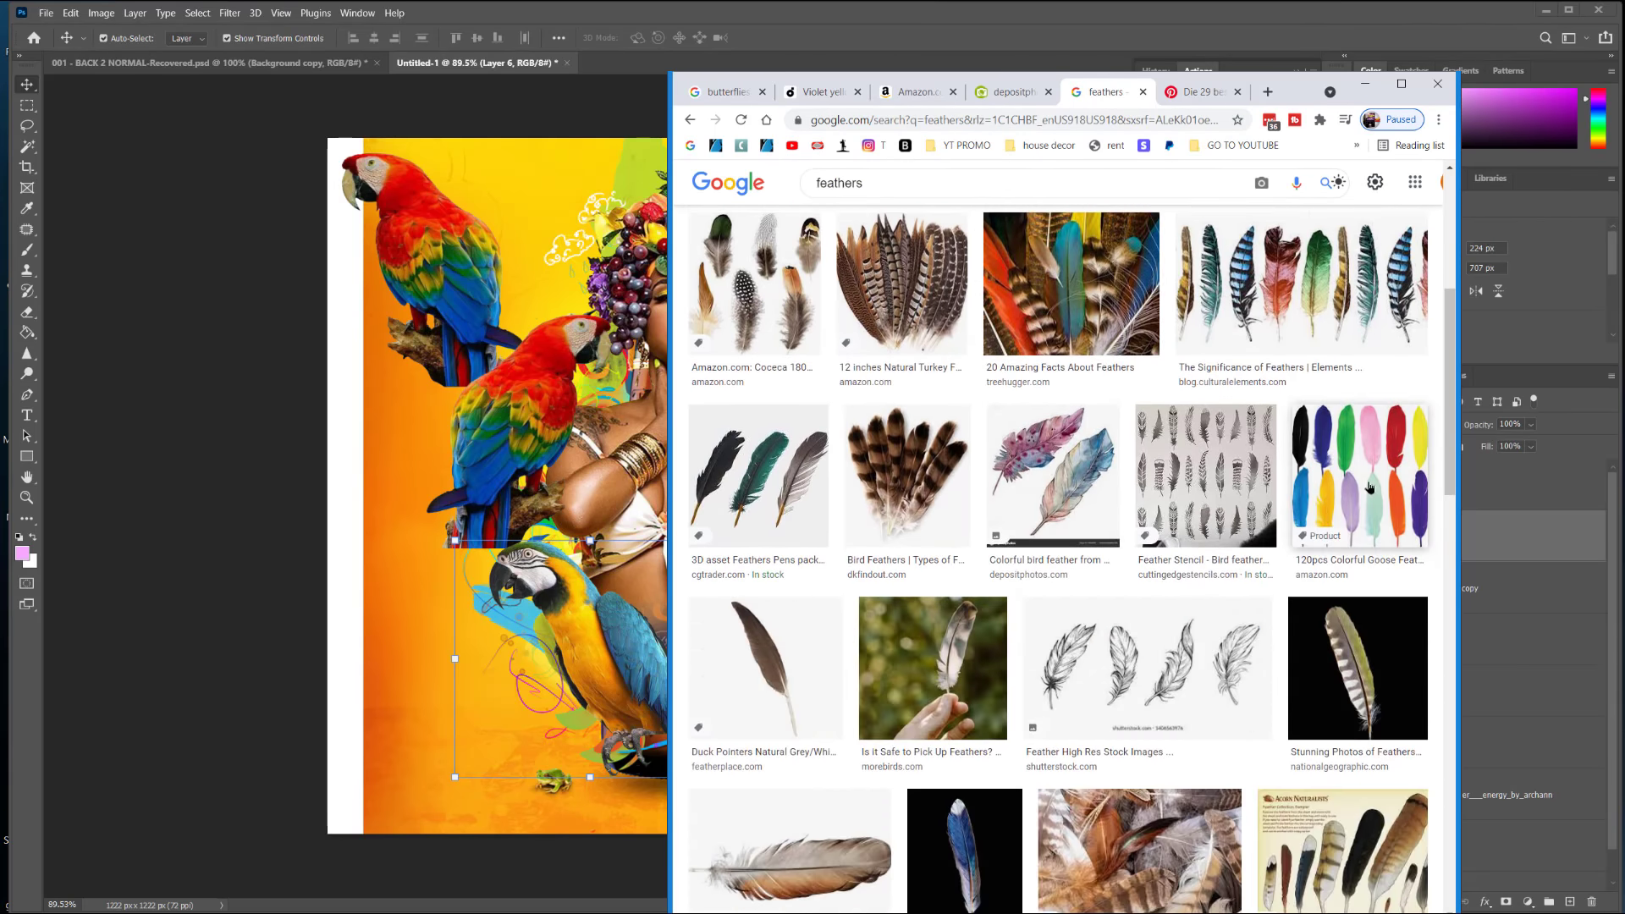
{"action": "left_click", "coordinate": [1391, 471]}
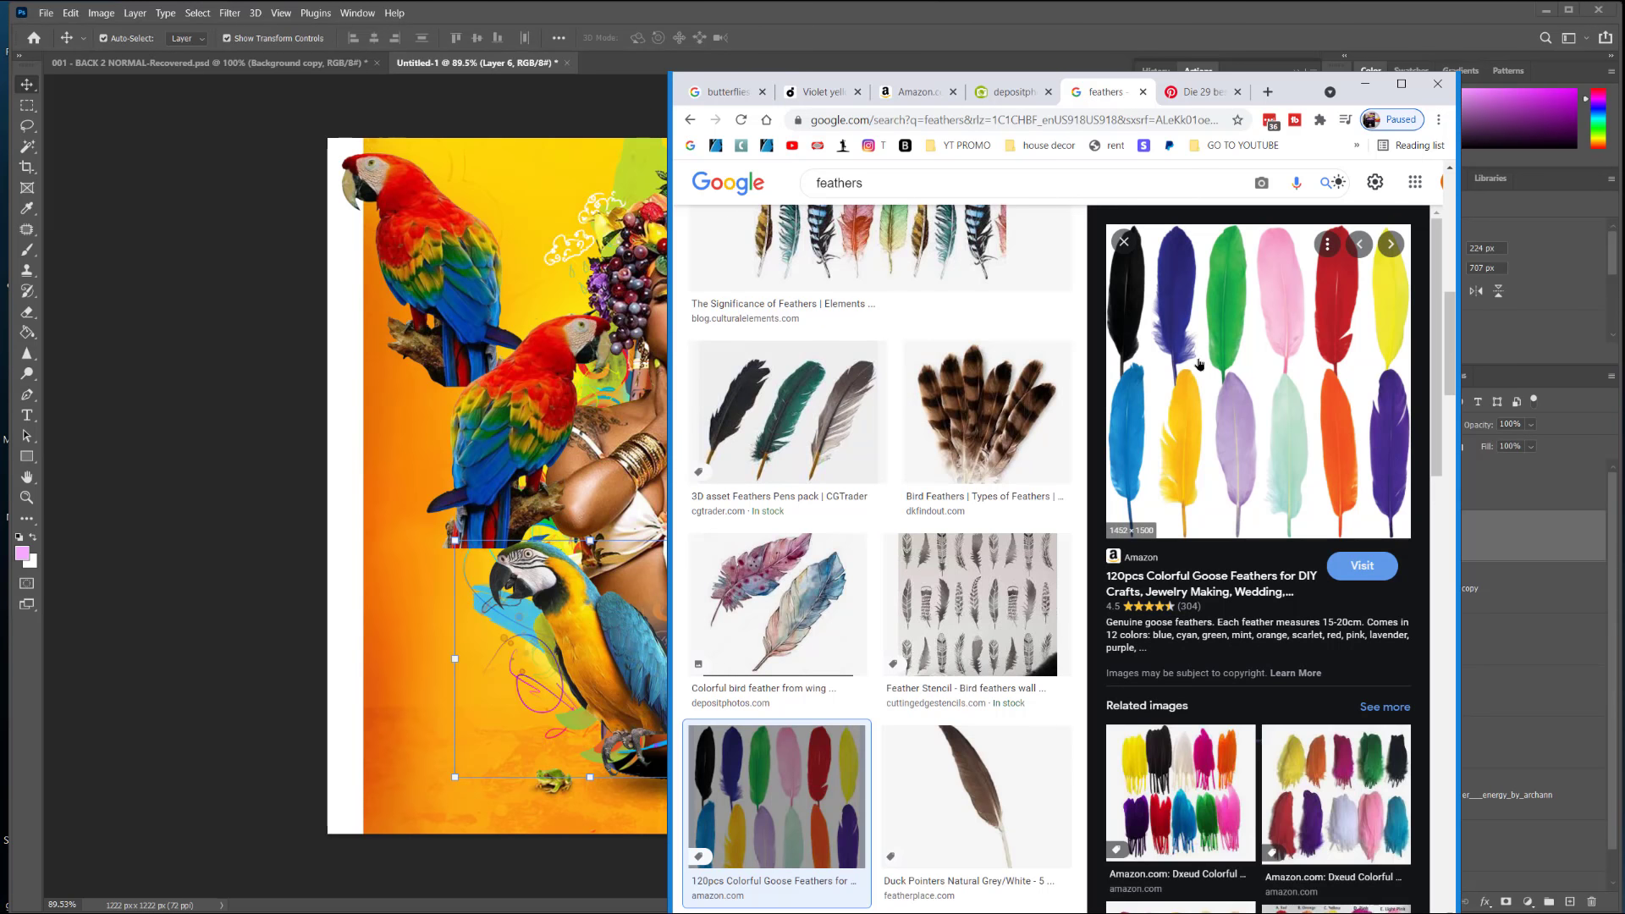
Step: Load the full-size picture of the colorful goose feathers in the browser from its image address
{"action": "right_click", "coordinate": [1251, 312]}
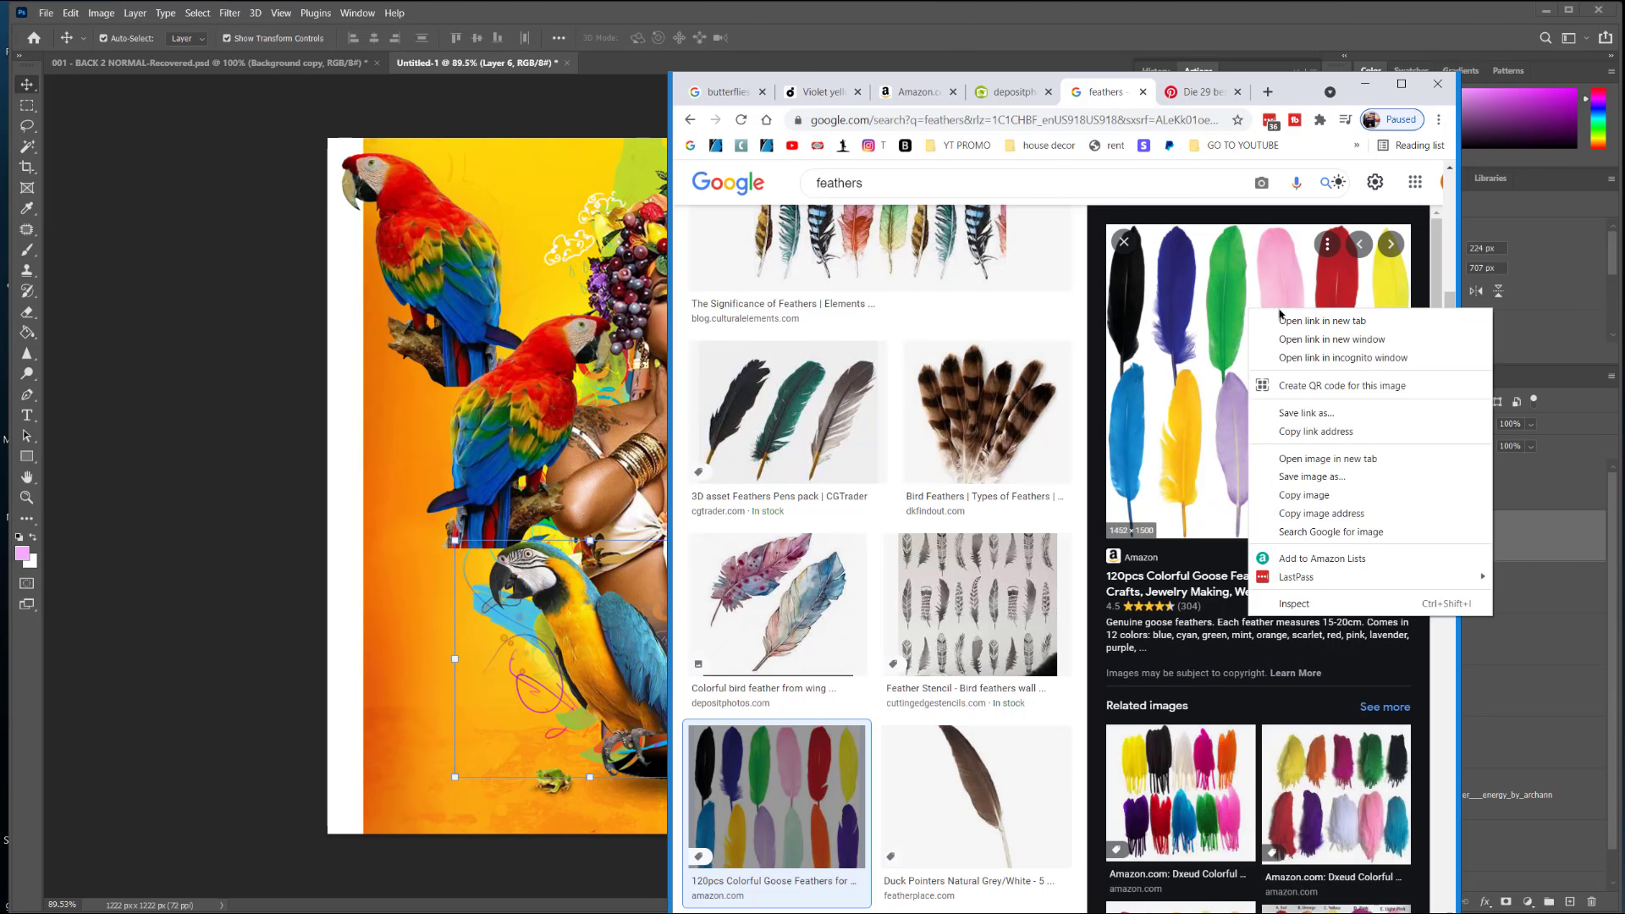
{"action": "left_click", "coordinate": [1326, 514]}
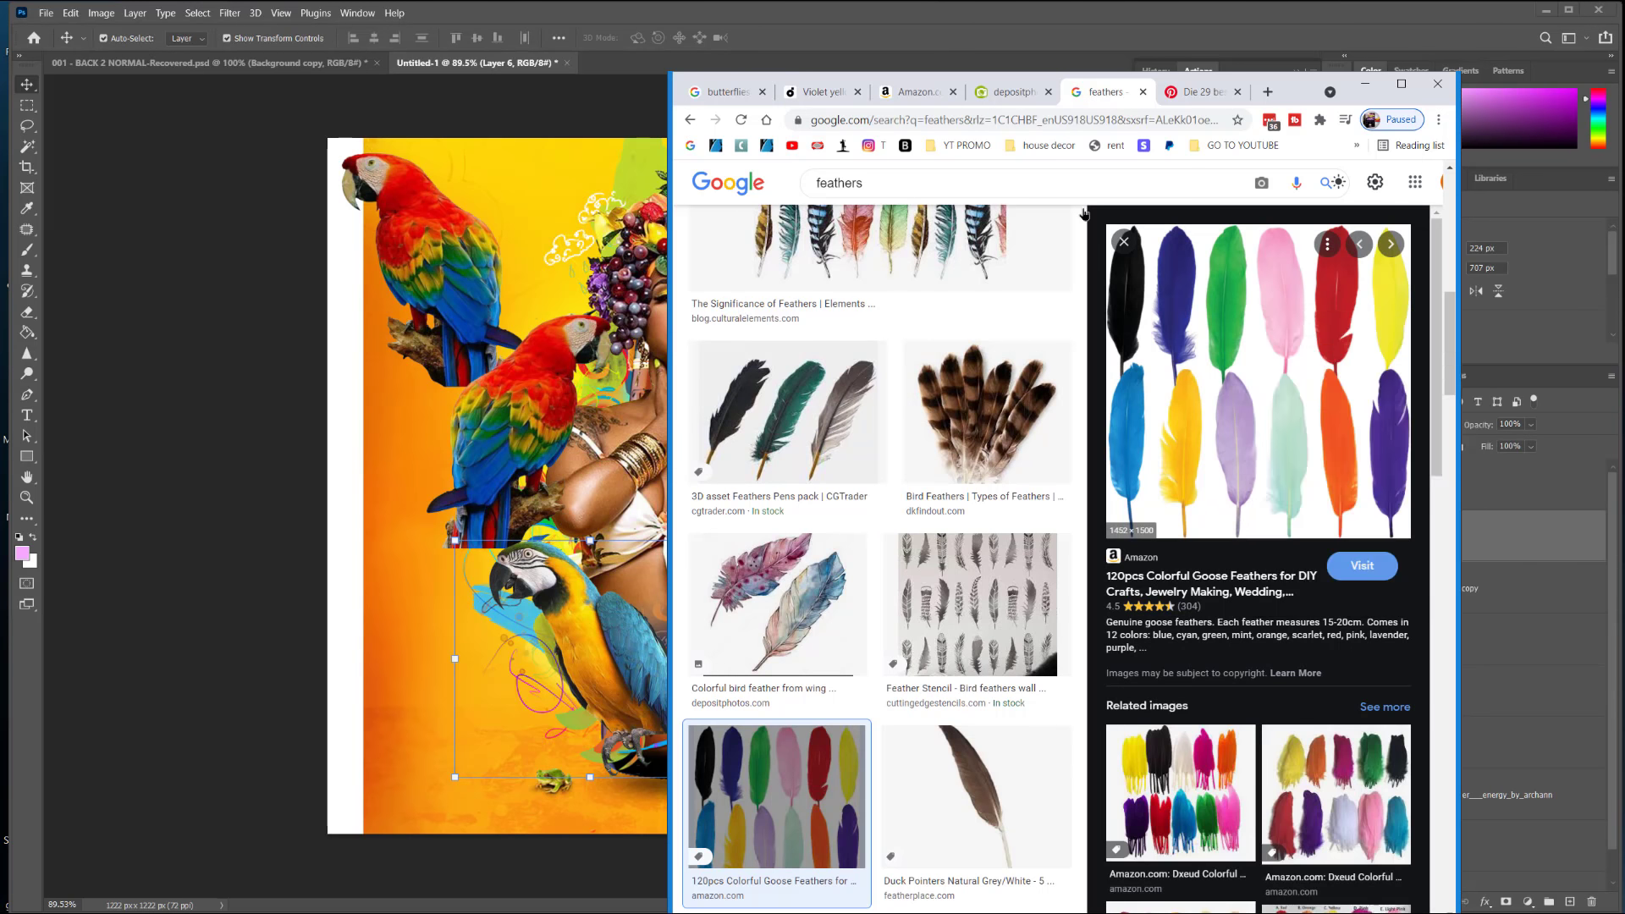
{"action": "right_click", "coordinate": [1067, 124]}
{"action": "left_click", "coordinate": [1100, 240]}
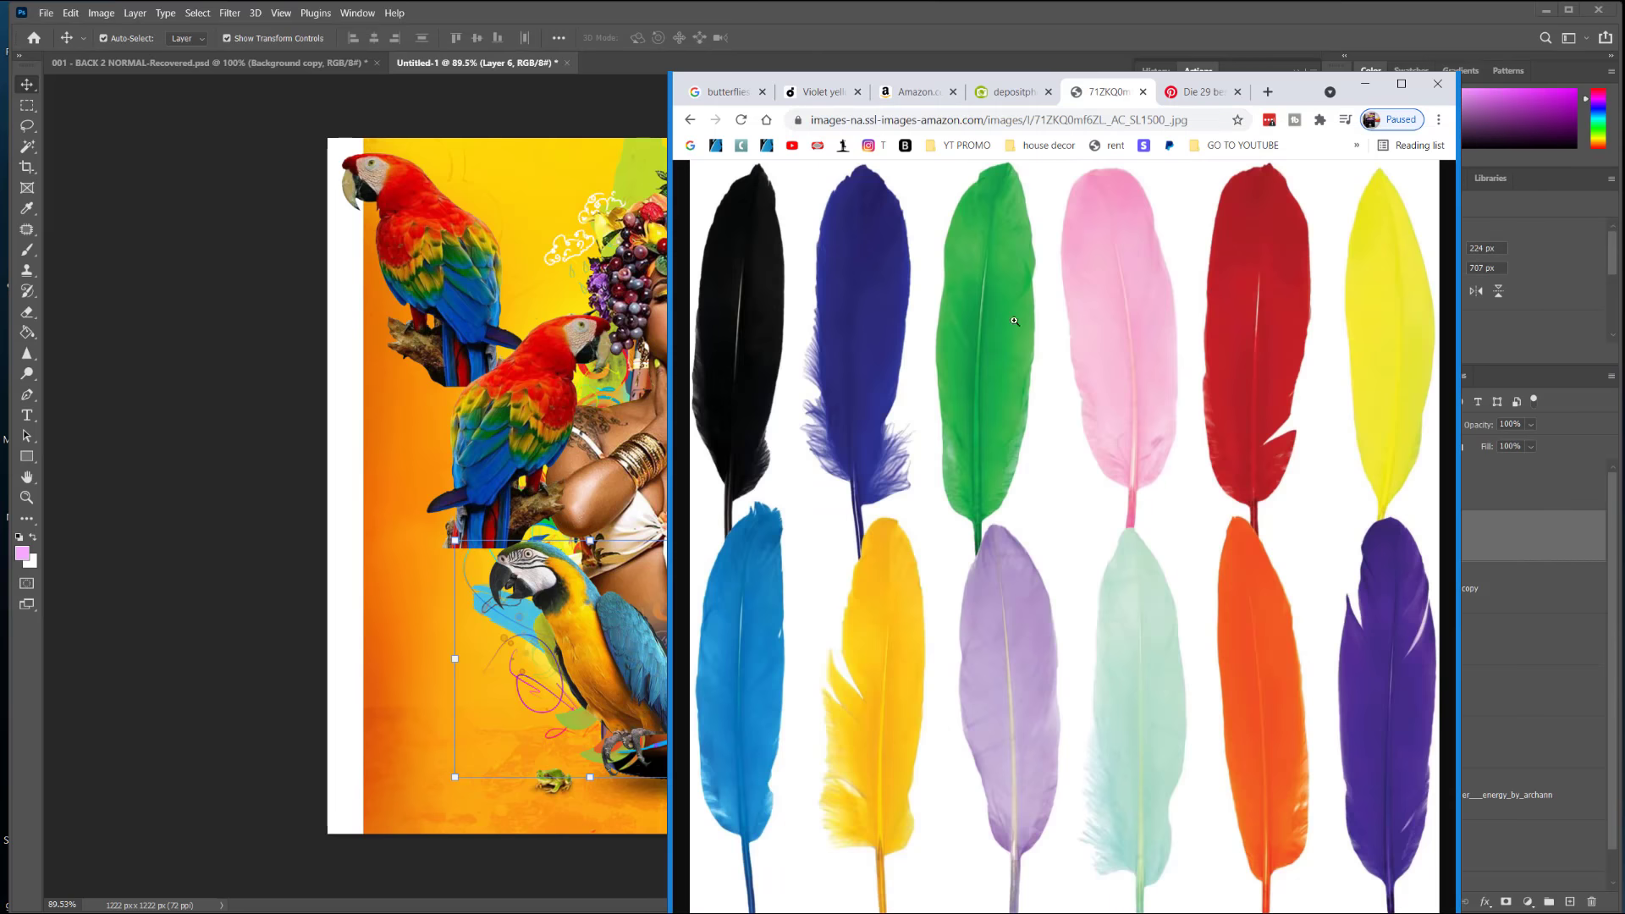
Step: Copy the full-size feathers picture, switch to Photoshop and paste it into the mixtape cover as a new layer
{"action": "left_click", "coordinate": [1014, 321]}
{"action": "right_click", "coordinate": [1120, 399]}
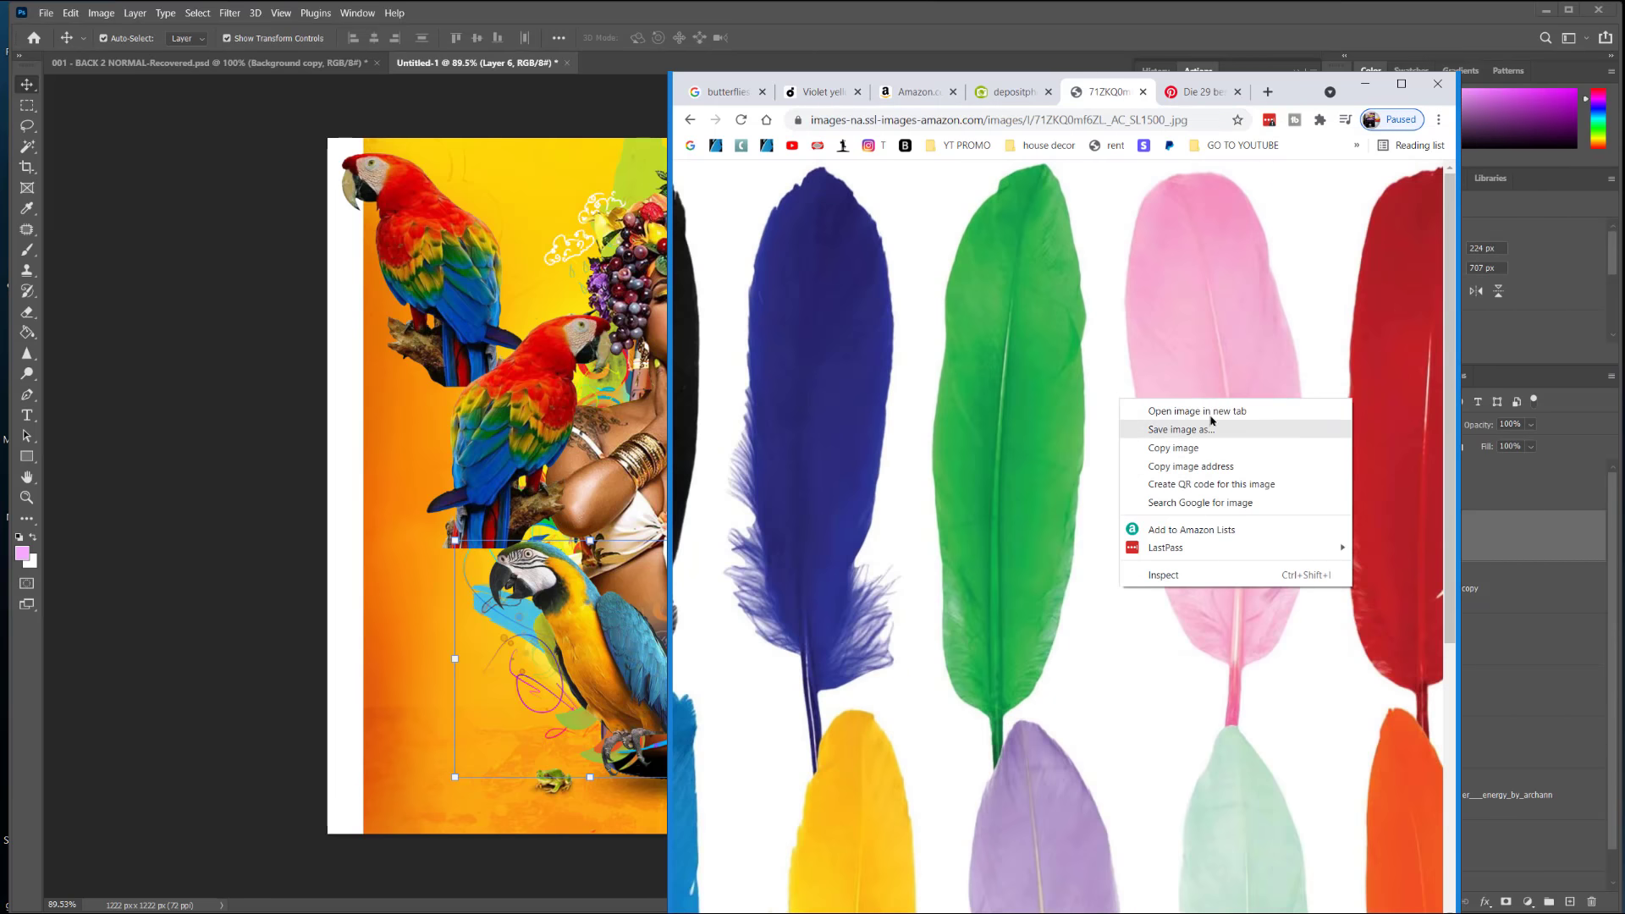
{"action": "left_click", "coordinate": [1189, 445]}
{"action": "left_click", "coordinate": [534, 306]}
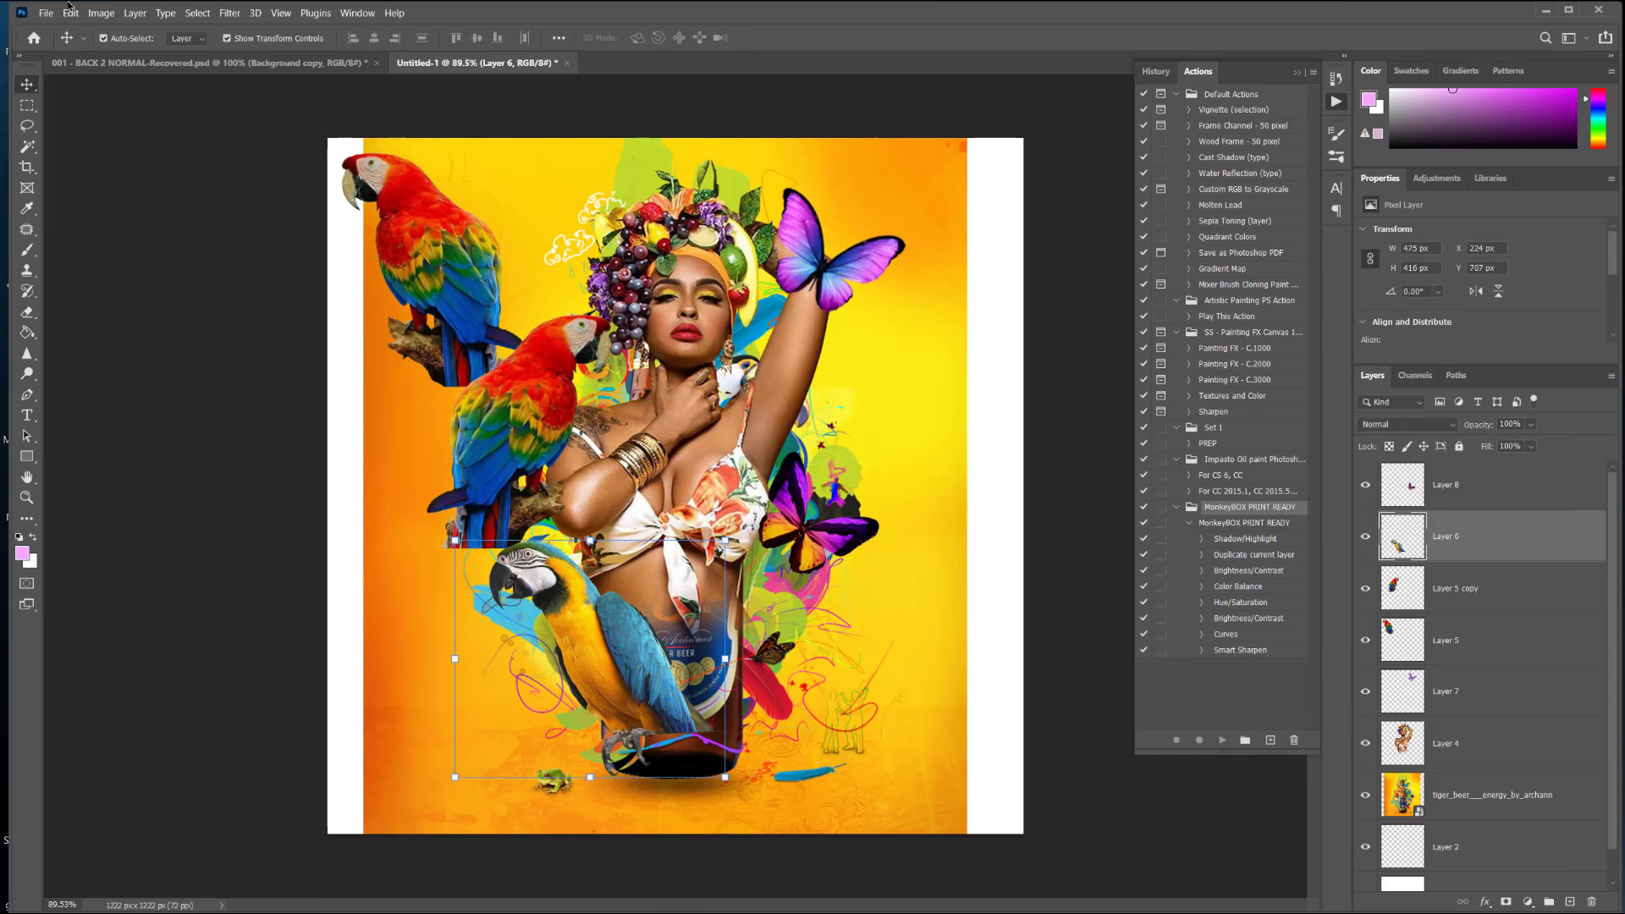
{"action": "left_click", "coordinate": [71, 14]}
{"action": "left_click", "coordinate": [93, 145]}
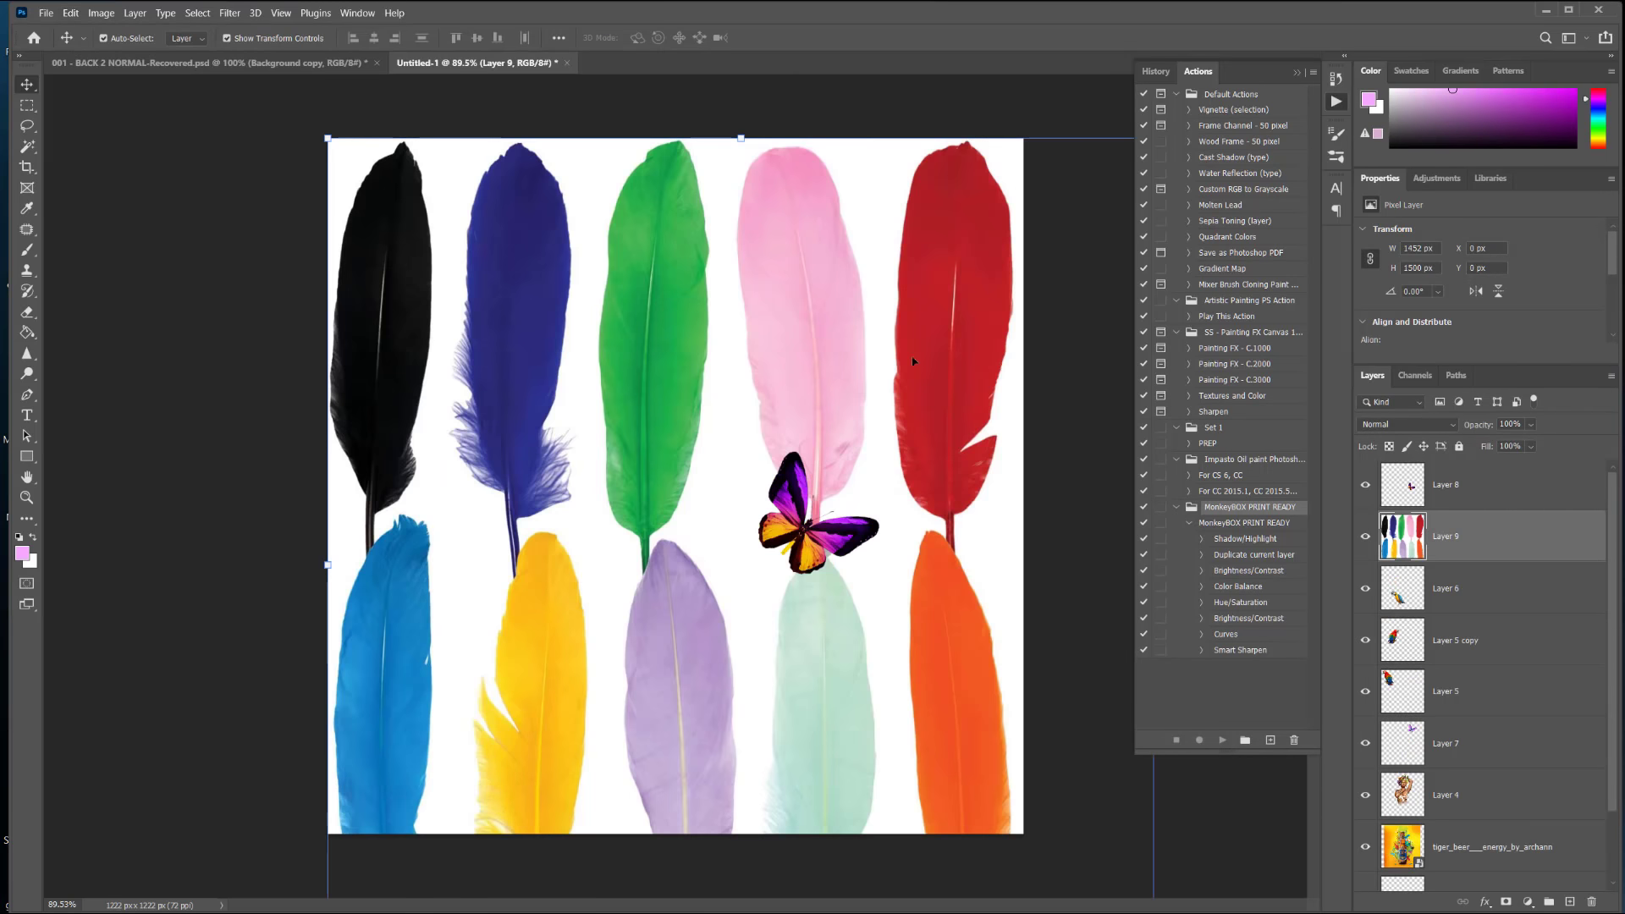
Step: Scale the pasted feather sheet to about 72.62% and move it to the middle of the canvas
{"action": "scroll", "coordinate": [818, 287], "scroll_direction": "down", "scroll_amount": 3}
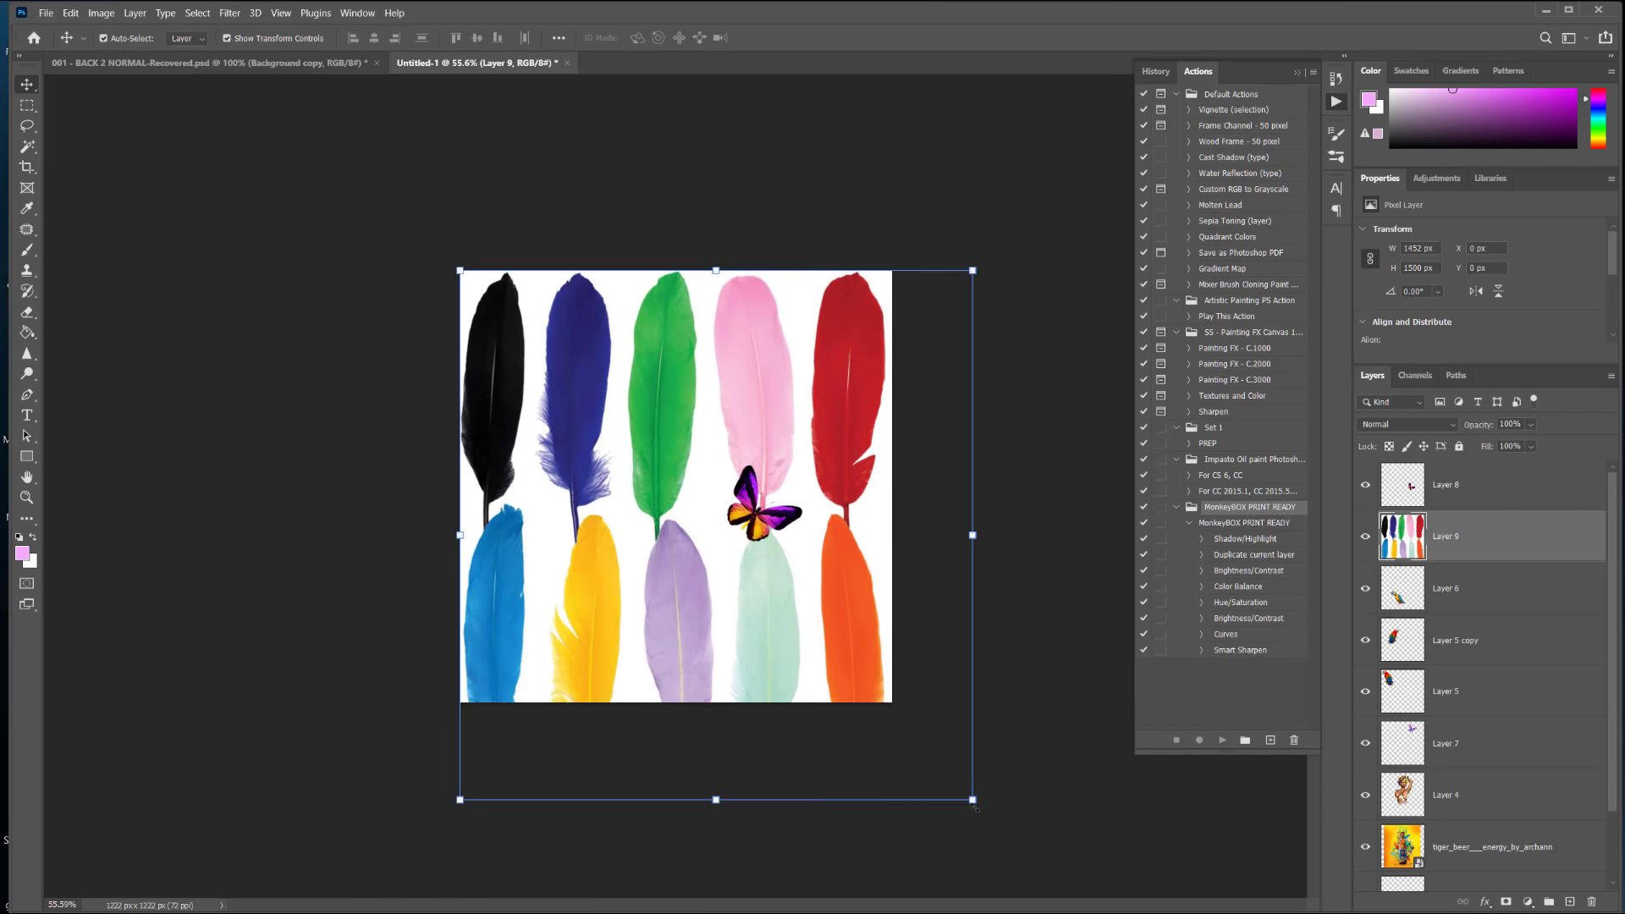
{"action": "left_click_drag", "start_coordinate": [974, 806], "coordinate": [834, 651]}
{"action": "scroll", "coordinate": [428, 245], "scroll_direction": "up", "scroll_amount": 3}
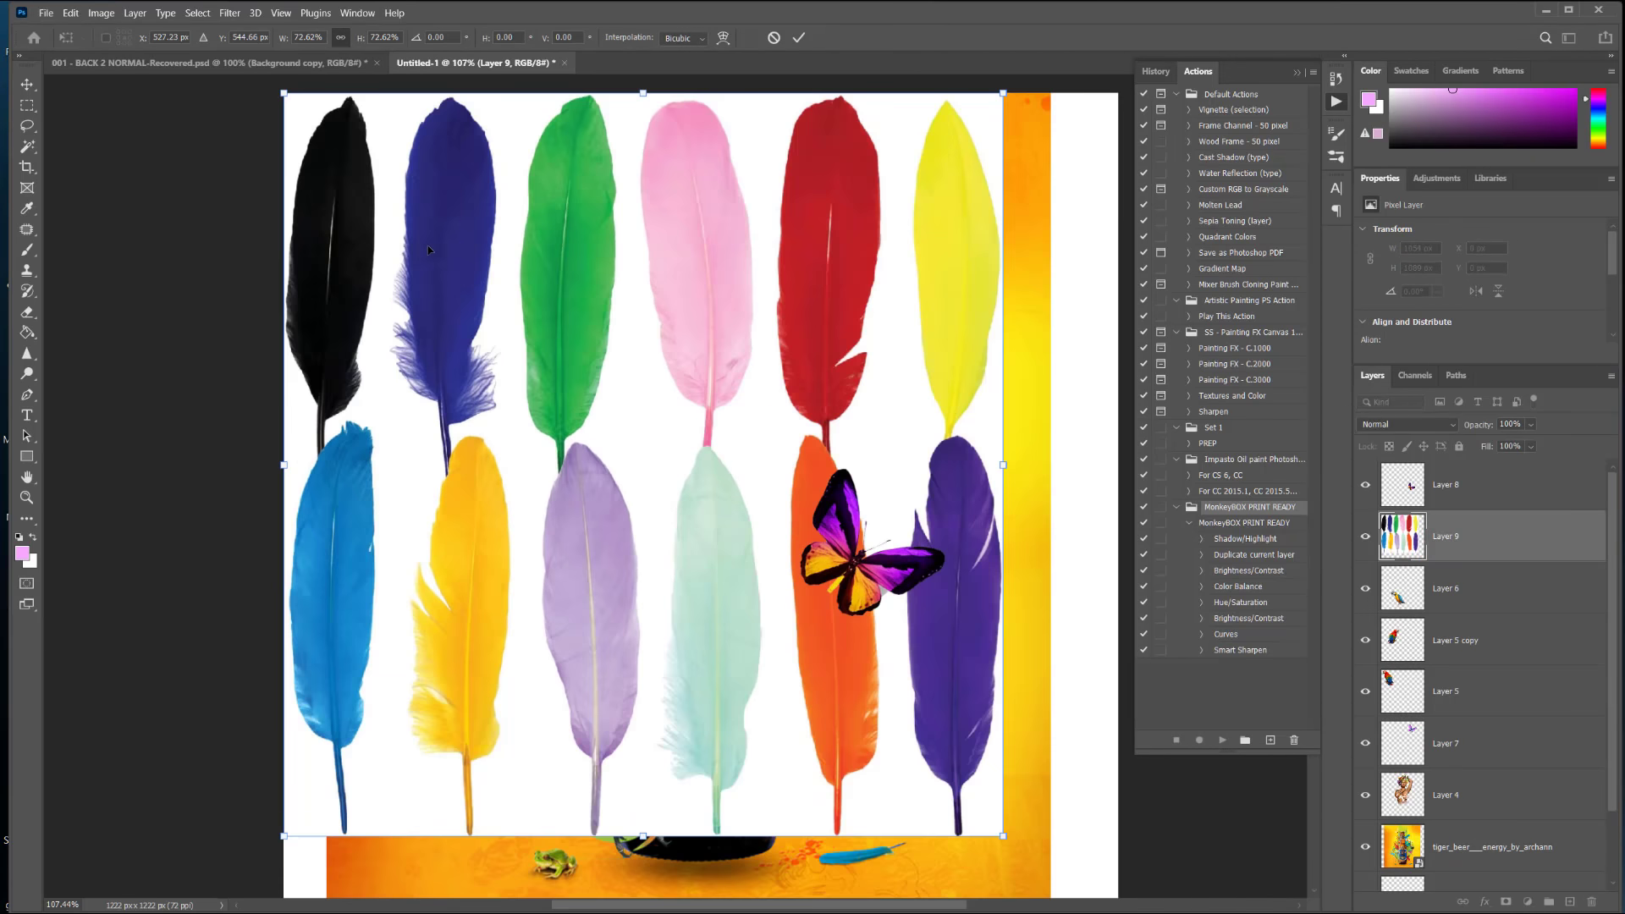
{"action": "scroll", "coordinate": [429, 251], "scroll_direction": "down", "scroll_amount": 1}
{"action": "left_click_drag", "start_coordinate": [705, 443], "coordinate": [755, 462]}
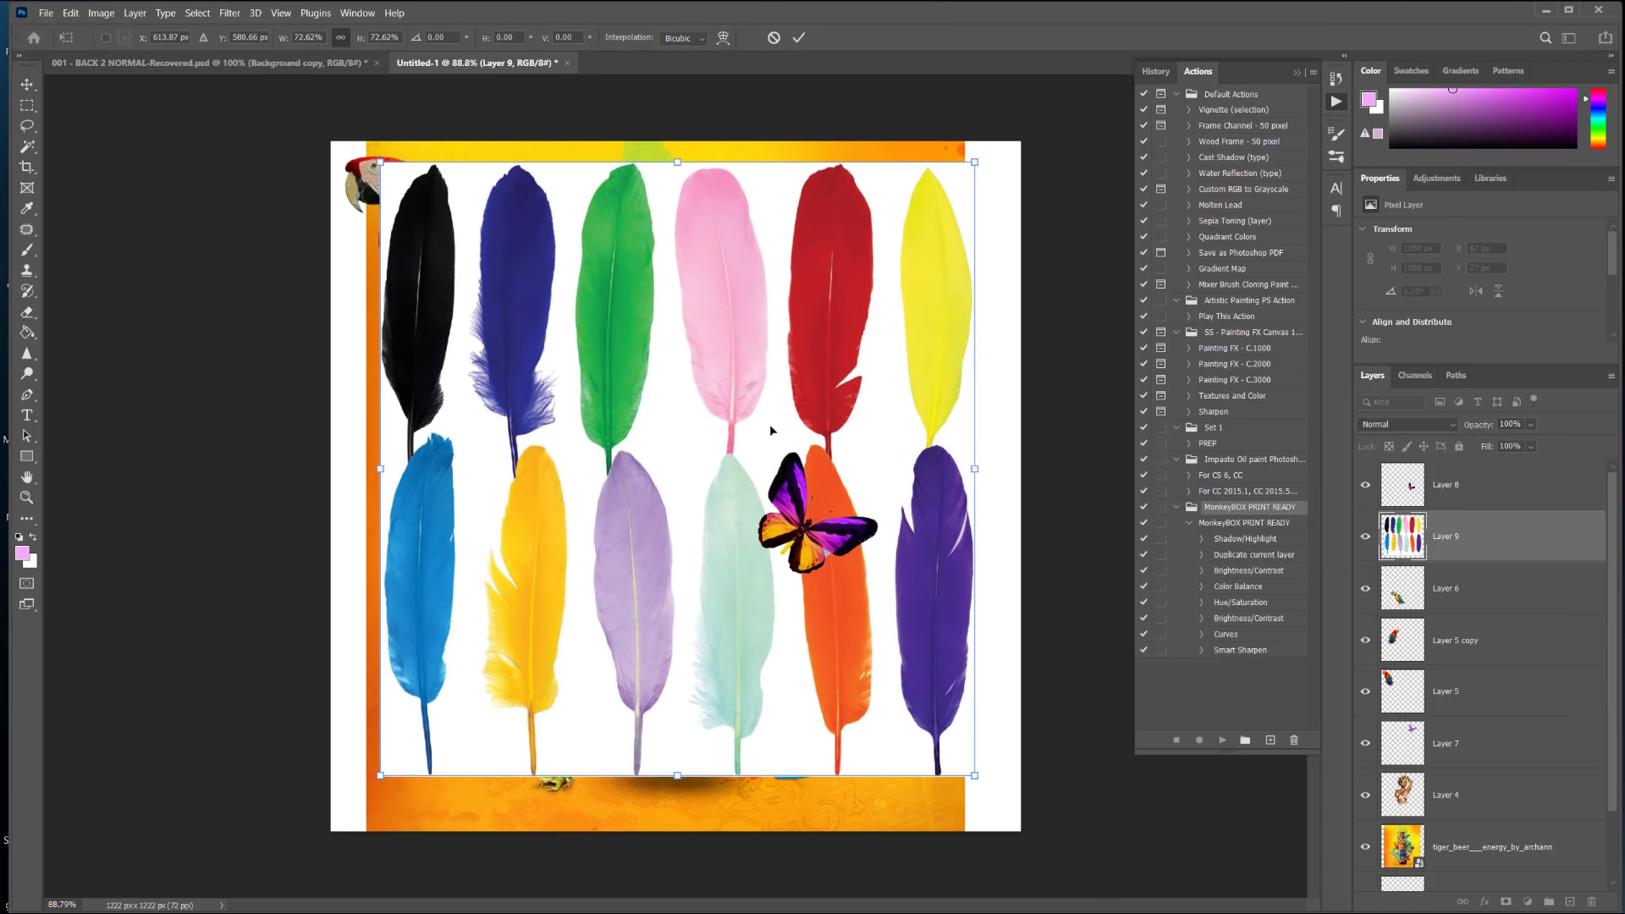
{"action": "key", "text": "Return"}
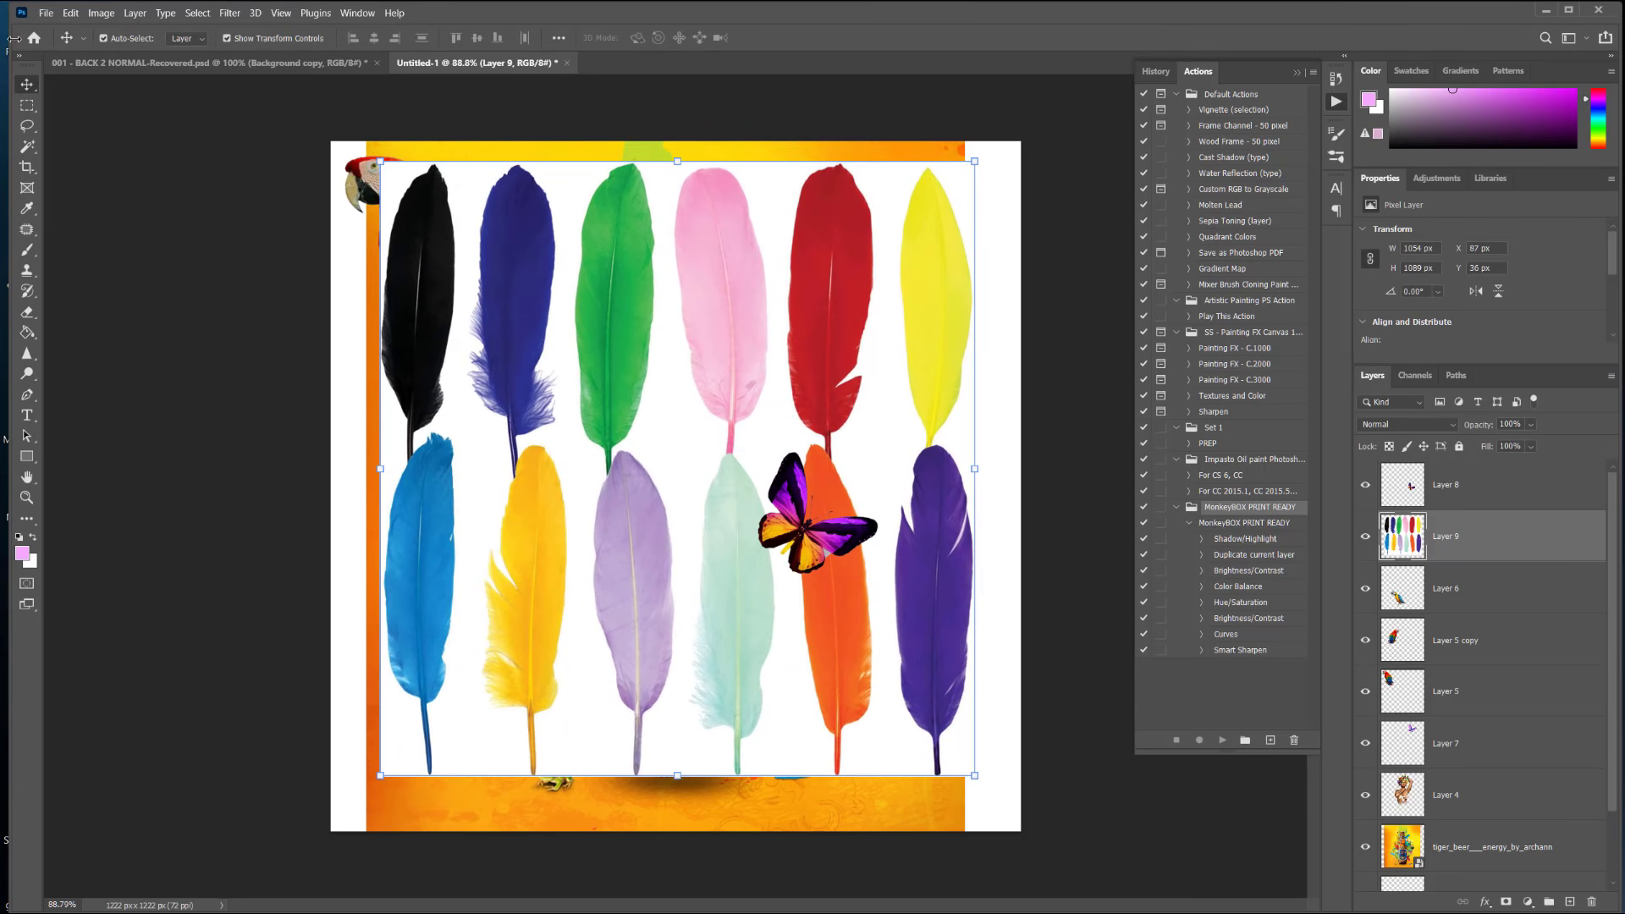
Step: Select the white background around the feathers with the Magic Wand at tolerance 22, delete it and clear the selection
{"action": "left_click", "coordinate": [28, 147]}
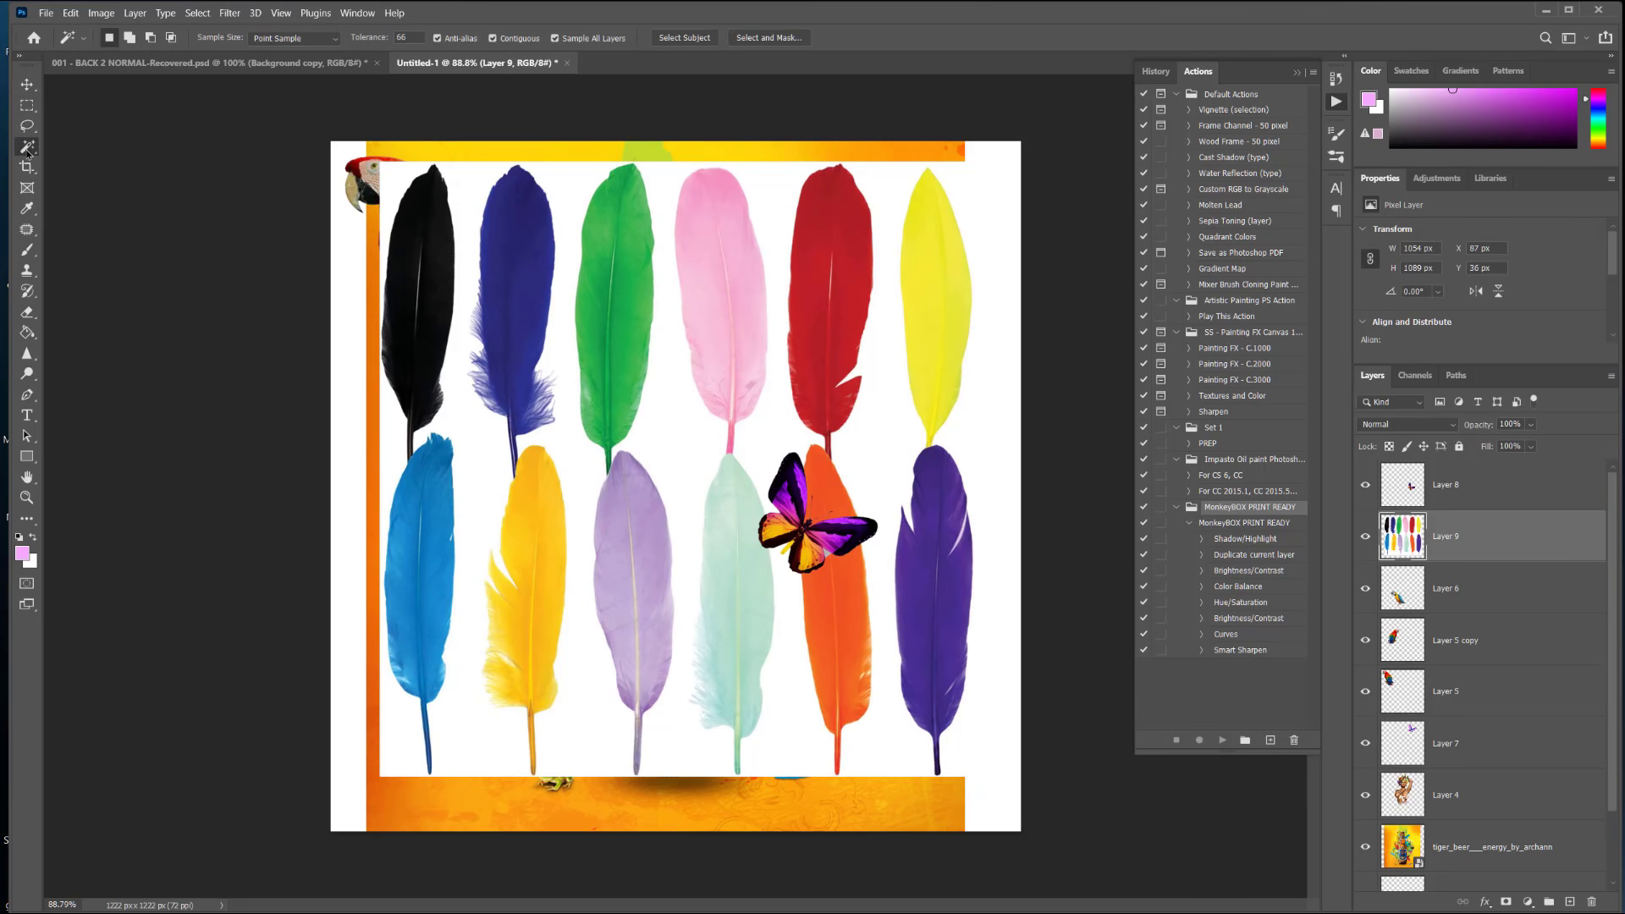
{"action": "left_click", "coordinate": [567, 194]}
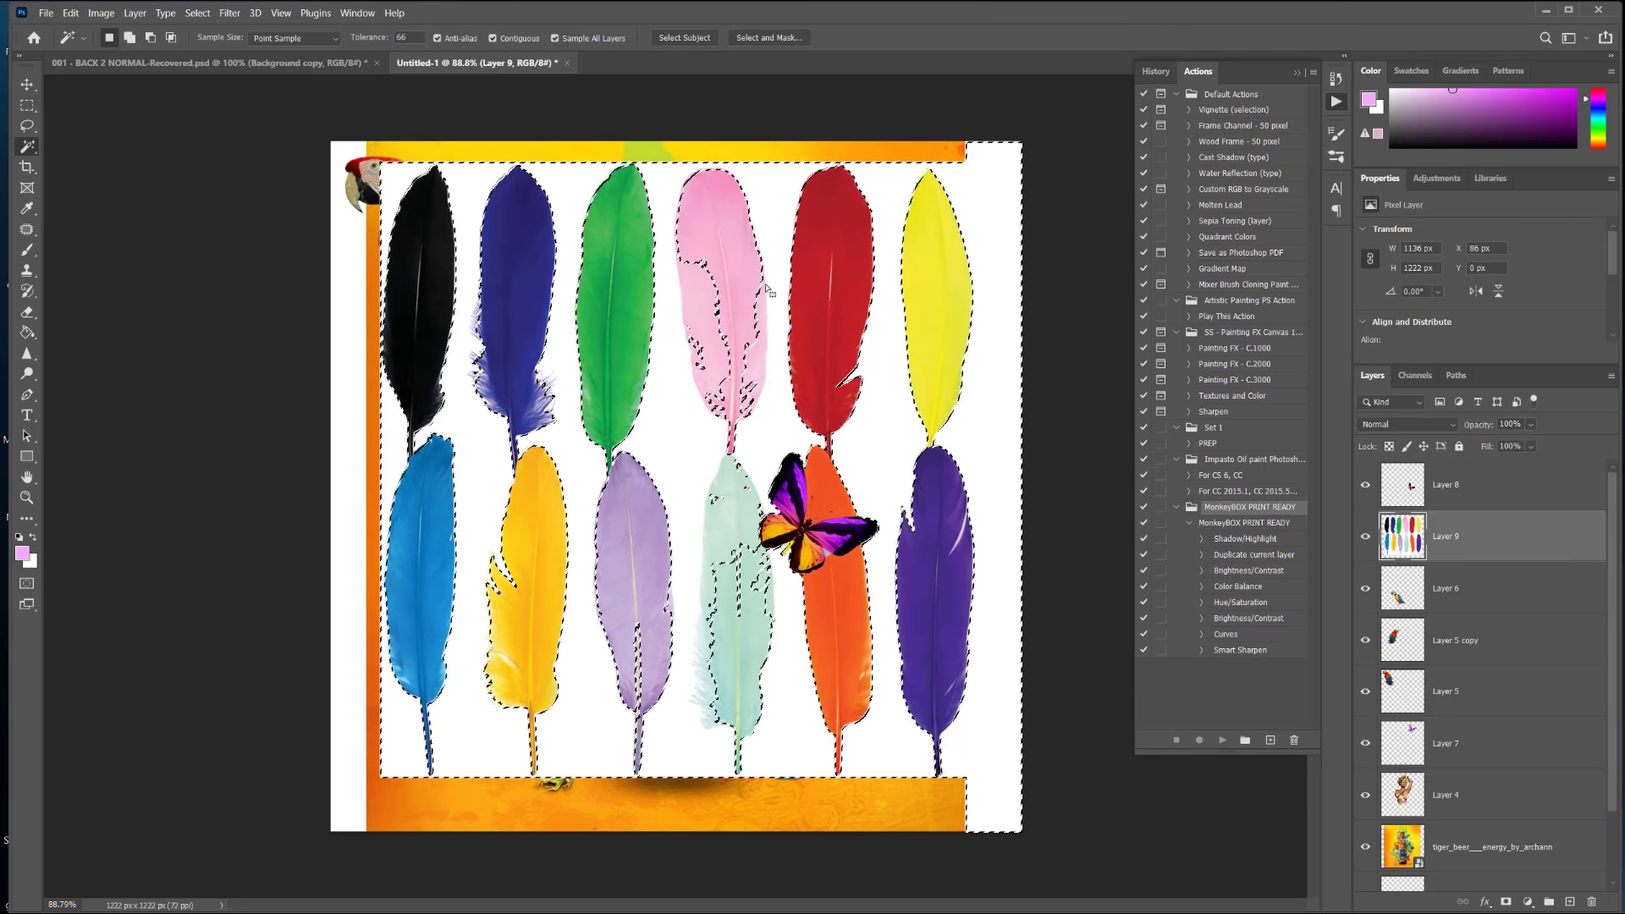
{"action": "double_click", "coordinate": [415, 36]}
{"action": "type", "text": "22"}
{"action": "left_click", "coordinate": [698, 512]}
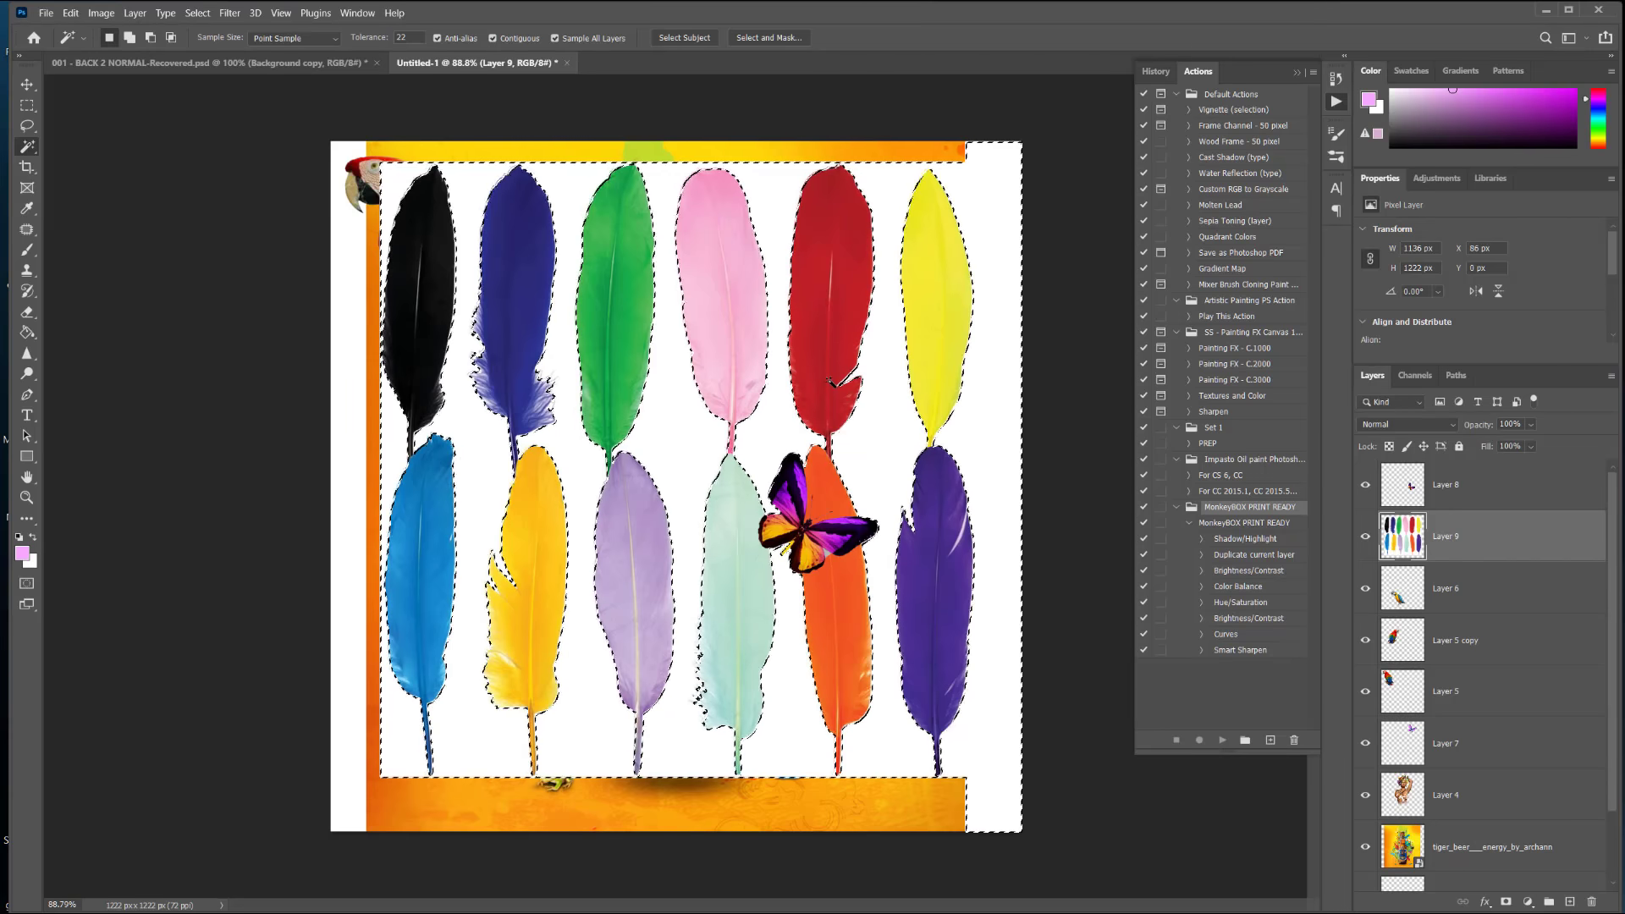
{"action": "key", "text": "Delete"}
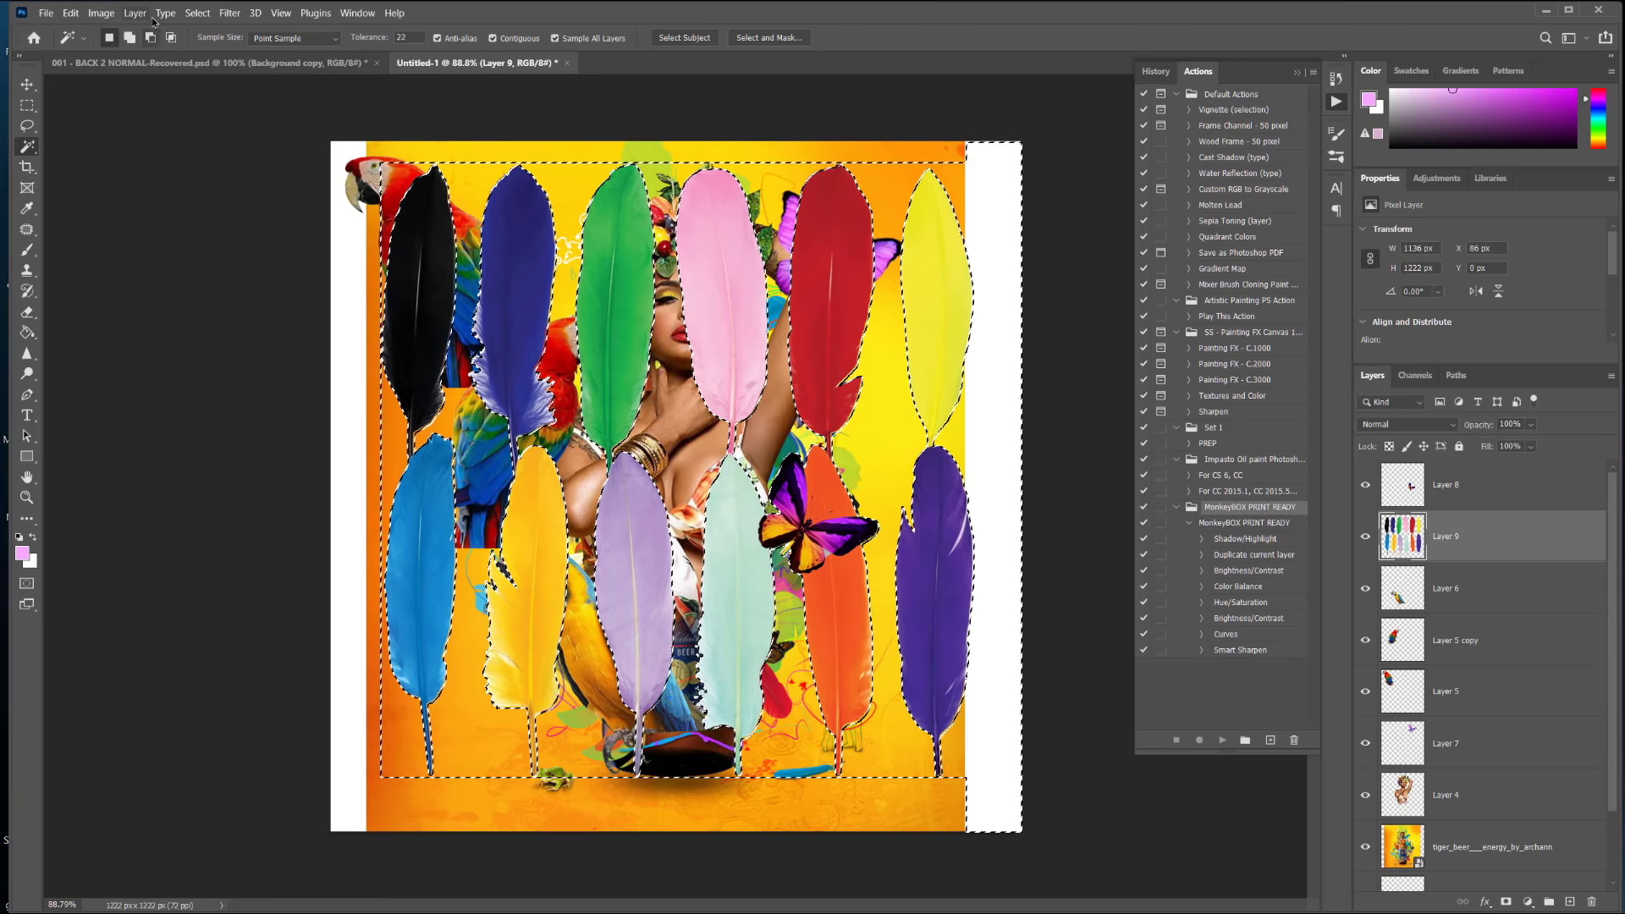
{"action": "left_click", "coordinate": [207, 17]}
{"action": "left_click", "coordinate": [212, 47]}
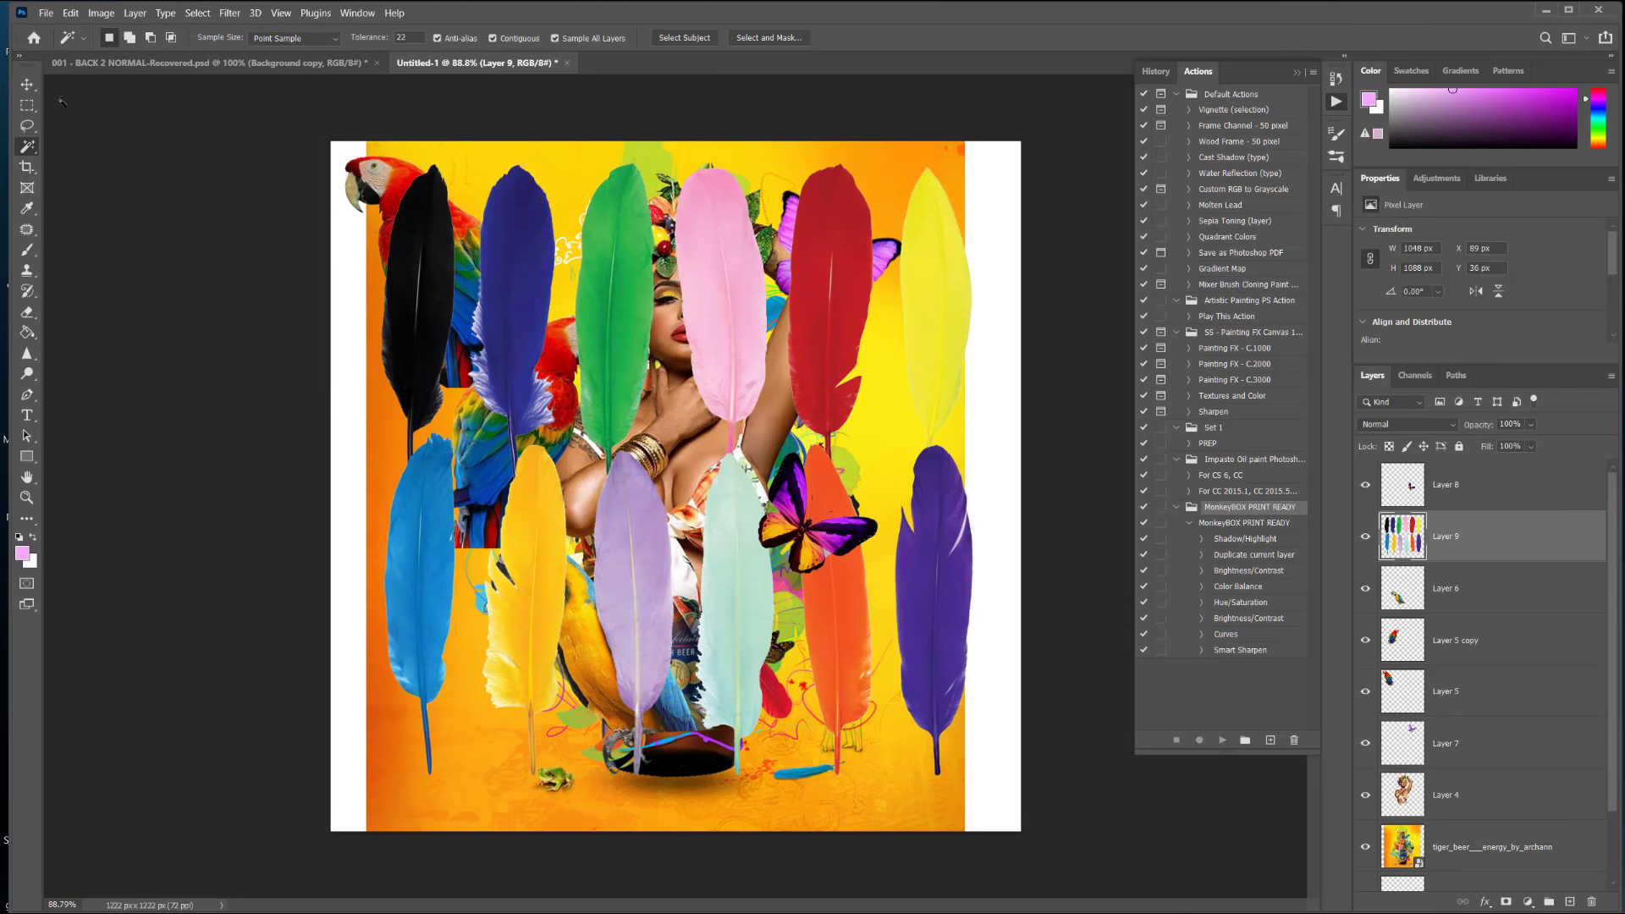
Step: Lasso the black feather on the sheet and cut it onto its own layer
{"action": "left_click", "coordinate": [27, 126]}
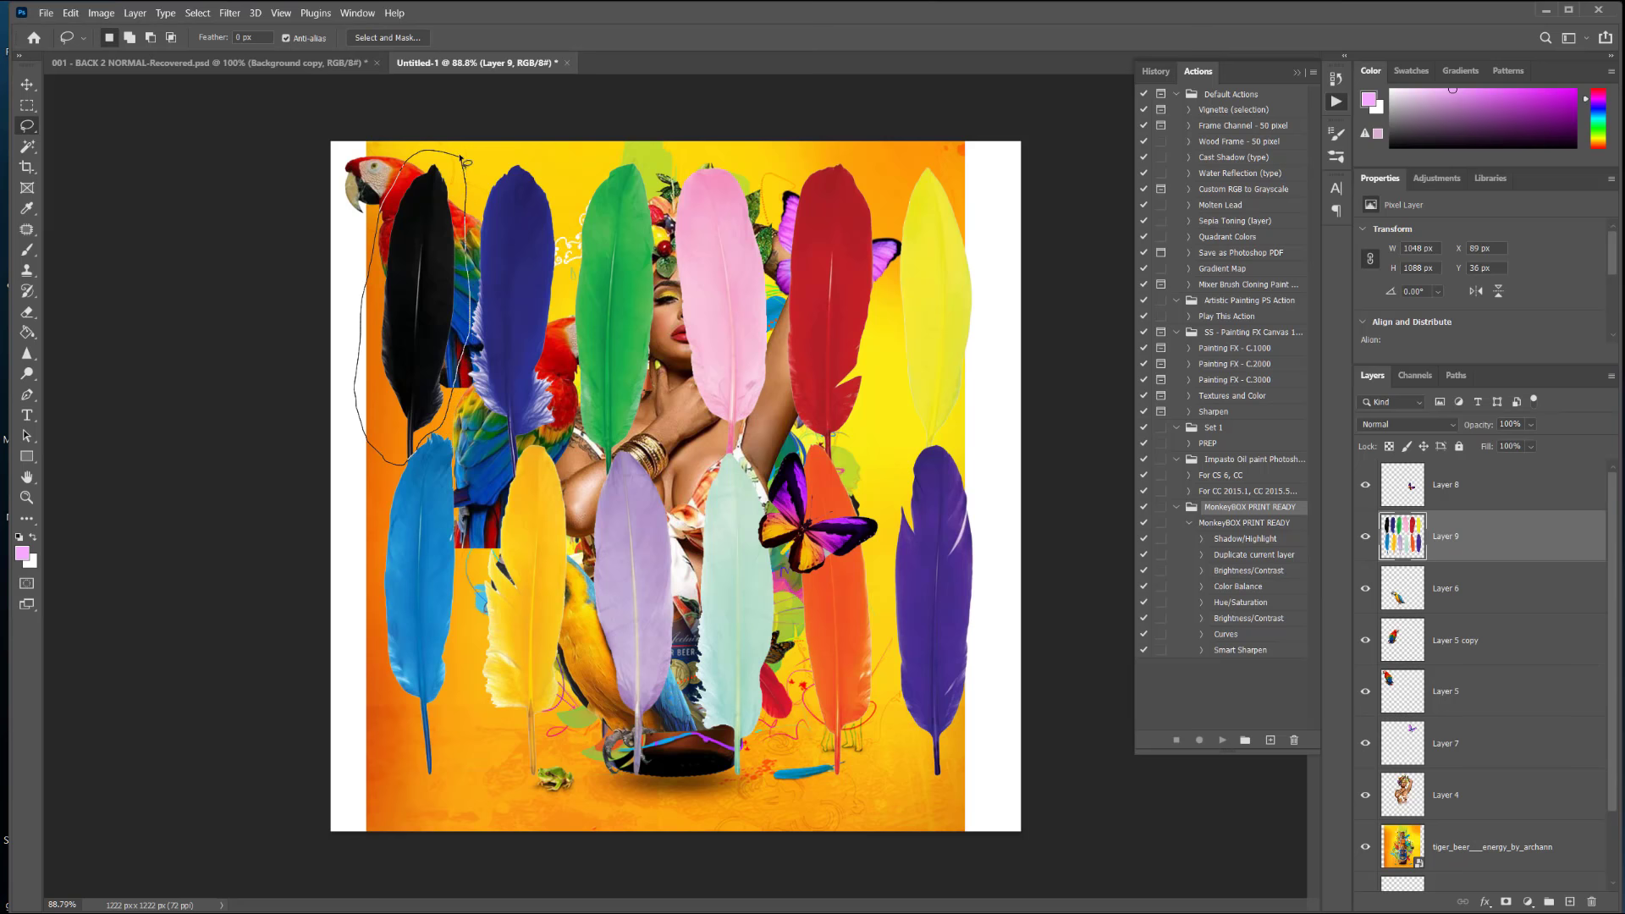
{"action": "left_click_drag", "start_coordinate": [464, 161], "coordinate": [466, 162]}
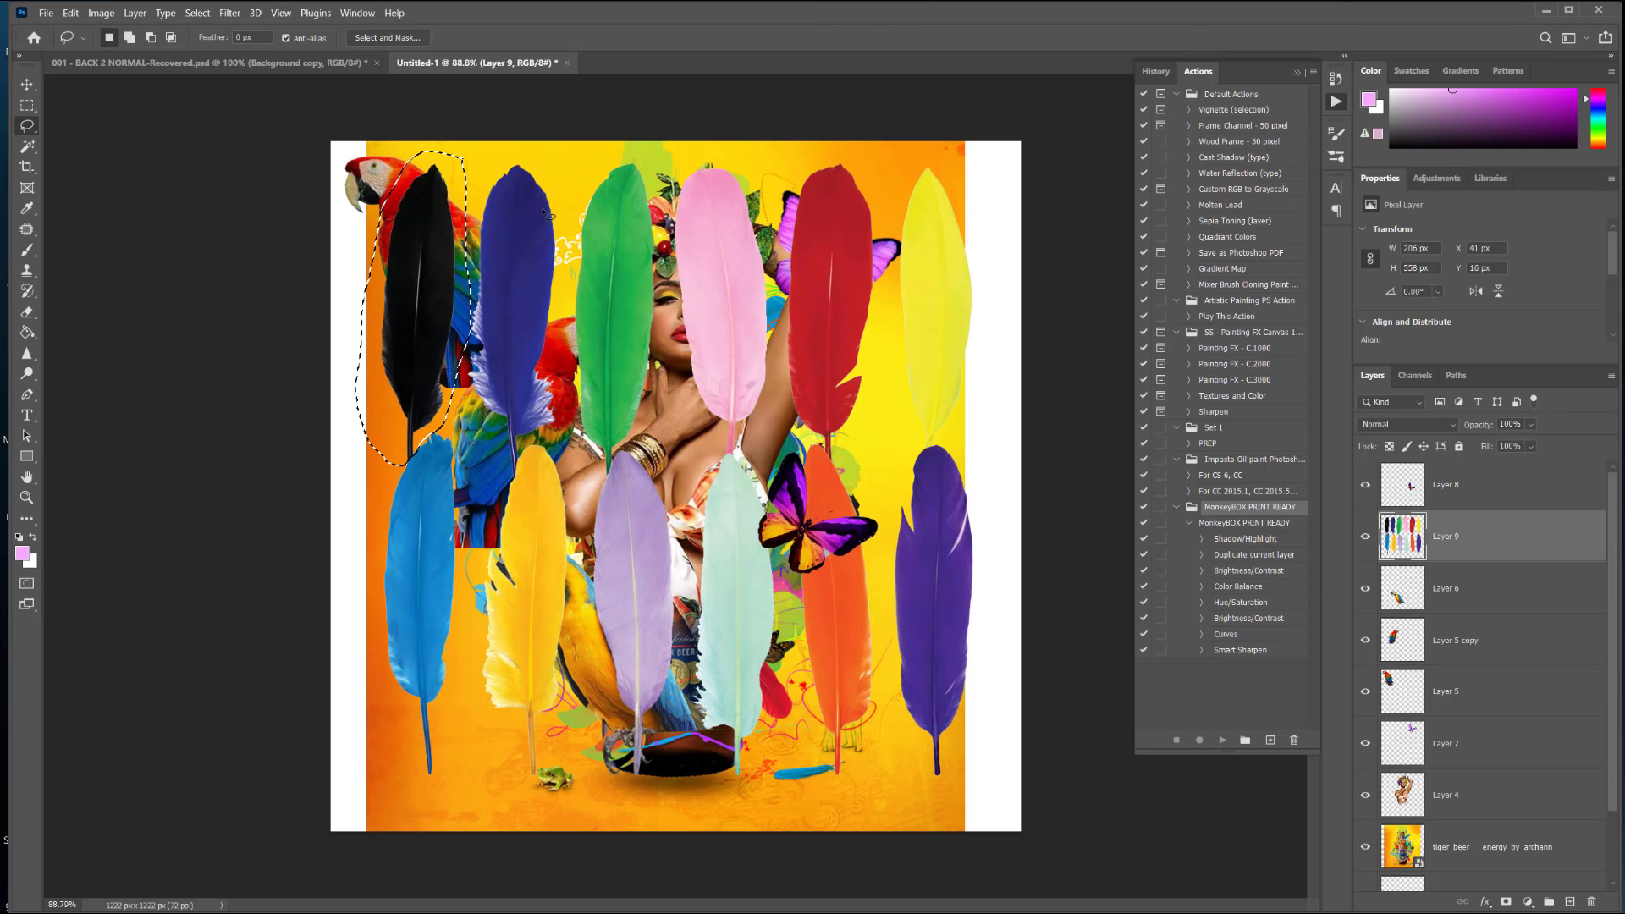
{"action": "key", "text": "Delete"}
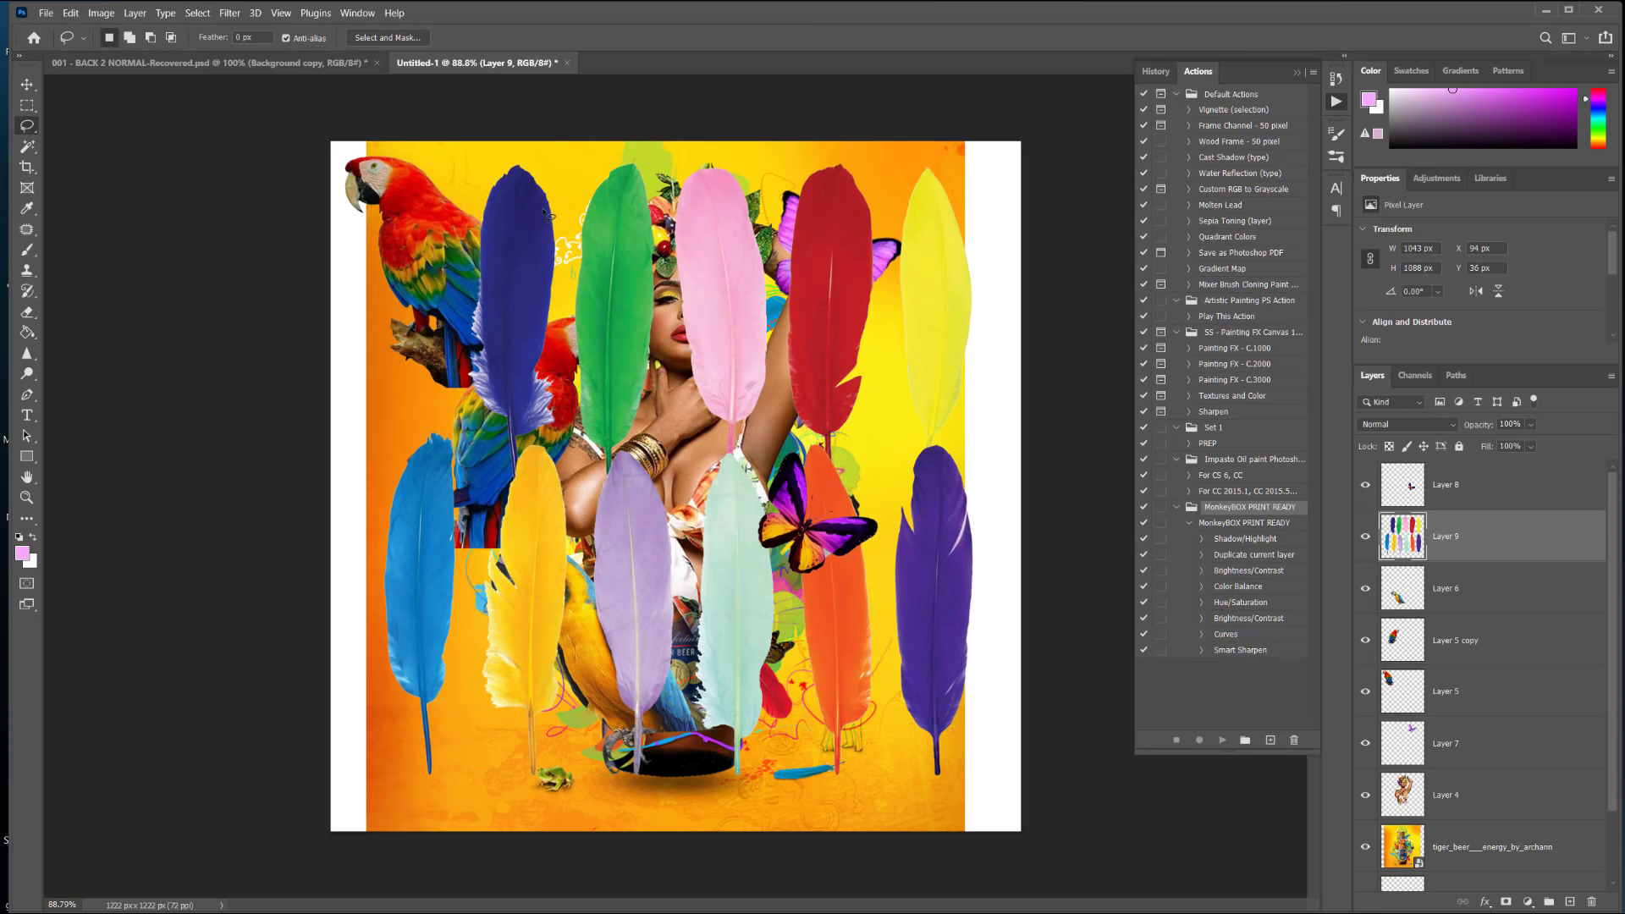
{"action": "key", "text": "ctrl+v"}
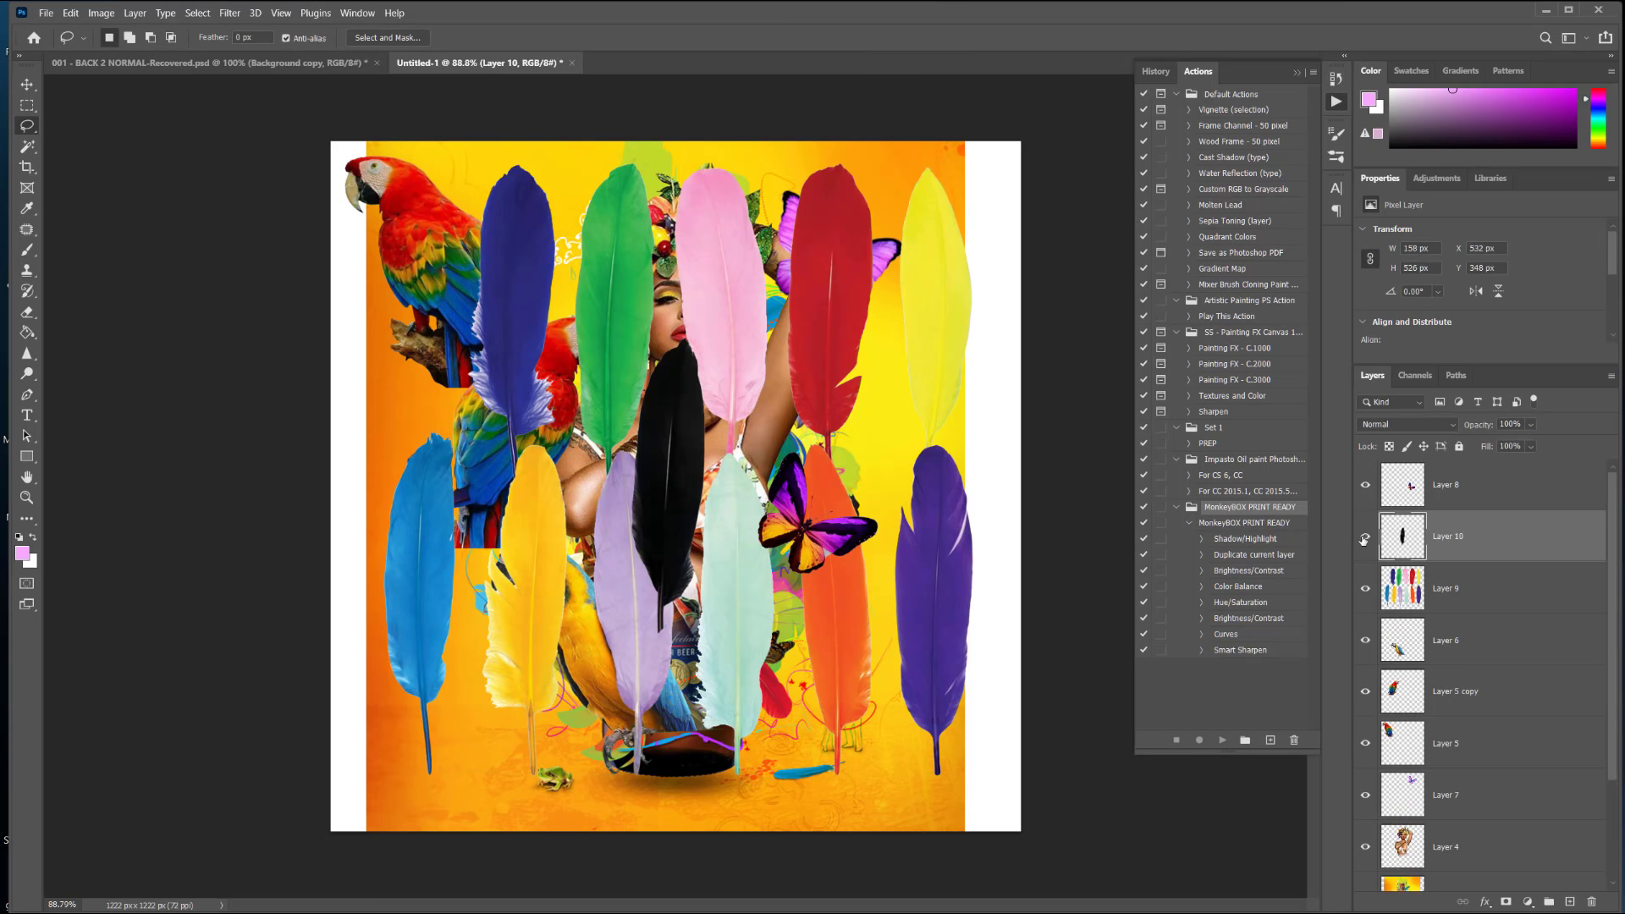
Step: Lasso the dark blue and green feathers on the sheet in turn and cut each onto its own layer
{"action": "left_click", "coordinate": [1437, 592]}
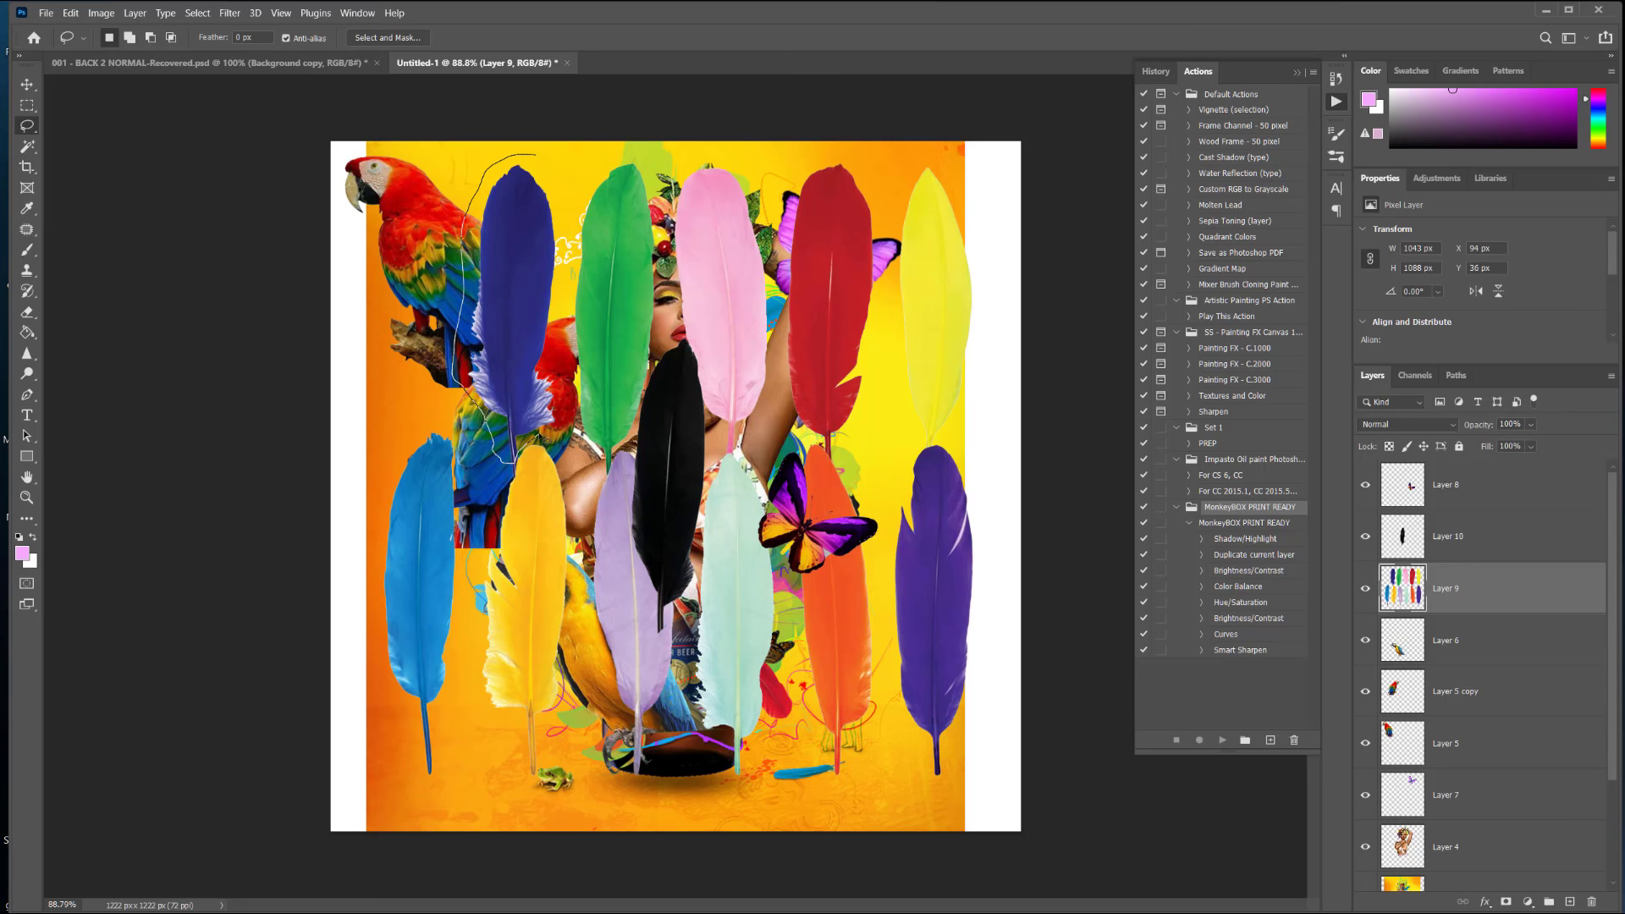
{"action": "left_click_drag", "start_coordinate": [566, 430], "coordinate": [537, 156]}
{"action": "key", "text": "ctrl+x"}
{"action": "key", "text": "ctrl+v"}
{"action": "left_click", "coordinate": [1436, 640]}
{"action": "left_click_drag", "start_coordinate": [645, 151], "coordinate": [597, 484]}
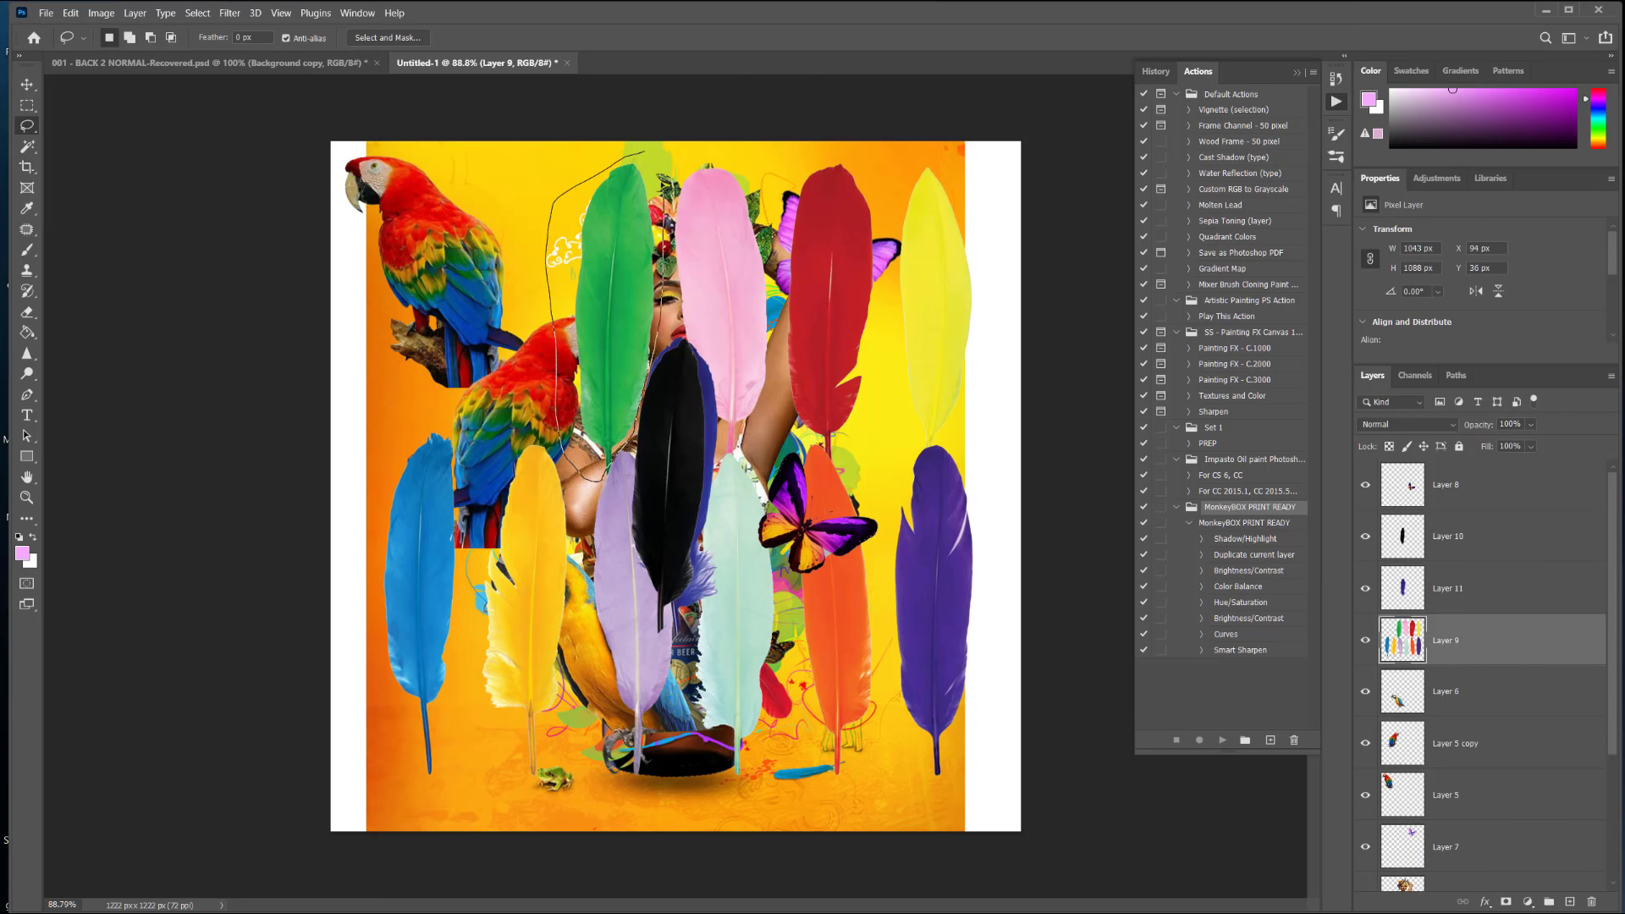
{"action": "left_click_drag", "start_coordinate": [663, 184], "coordinate": [645, 152]}
{"action": "key", "text": "ctrl+x"}
{"action": "key", "text": "ctrl+v"}
Step: Hide the black, dark blue and green feather layers, and cut the red feather onto its own layer using the Magic Wand
{"action": "left_click_drag", "start_coordinate": [1366, 537], "coordinate": [1366, 640]}
{"action": "key", "text": "w"}
{"action": "left_click", "coordinate": [830, 291]}
{"action": "left_click", "coordinate": [1508, 690]}
{"action": "key", "text": "ctrl+x"}
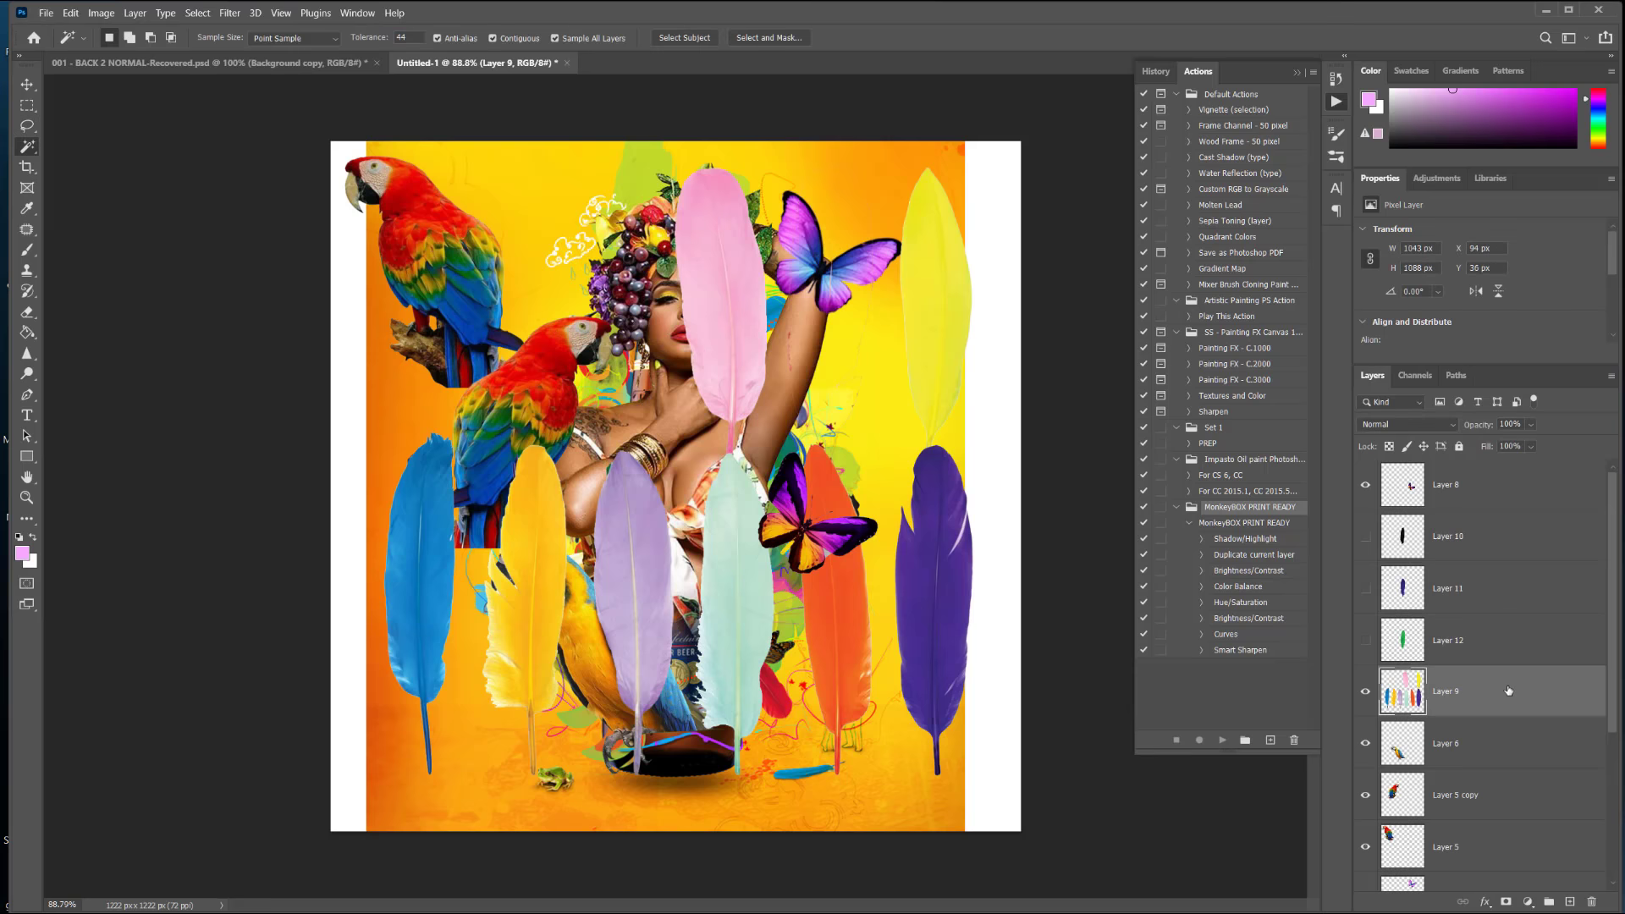
{"action": "key", "text": "ctrl+v"}
Step: Hide the red feather layer and cut the pink feather from the sheet onto its own layer
{"action": "left_click", "coordinate": [1365, 691]}
{"action": "left_click", "coordinate": [721, 296]}
{"action": "left_click", "coordinate": [1490, 743]}
{"action": "key", "text": "ctrl+x"}
{"action": "key", "text": "ctrl+v"}
Step: Cut the light blue, violet and golden yellow feathers from the sheet, each onto its own layer
{"action": "left_click", "coordinate": [419, 567]}
{"action": "left_click", "coordinate": [1489, 794]}
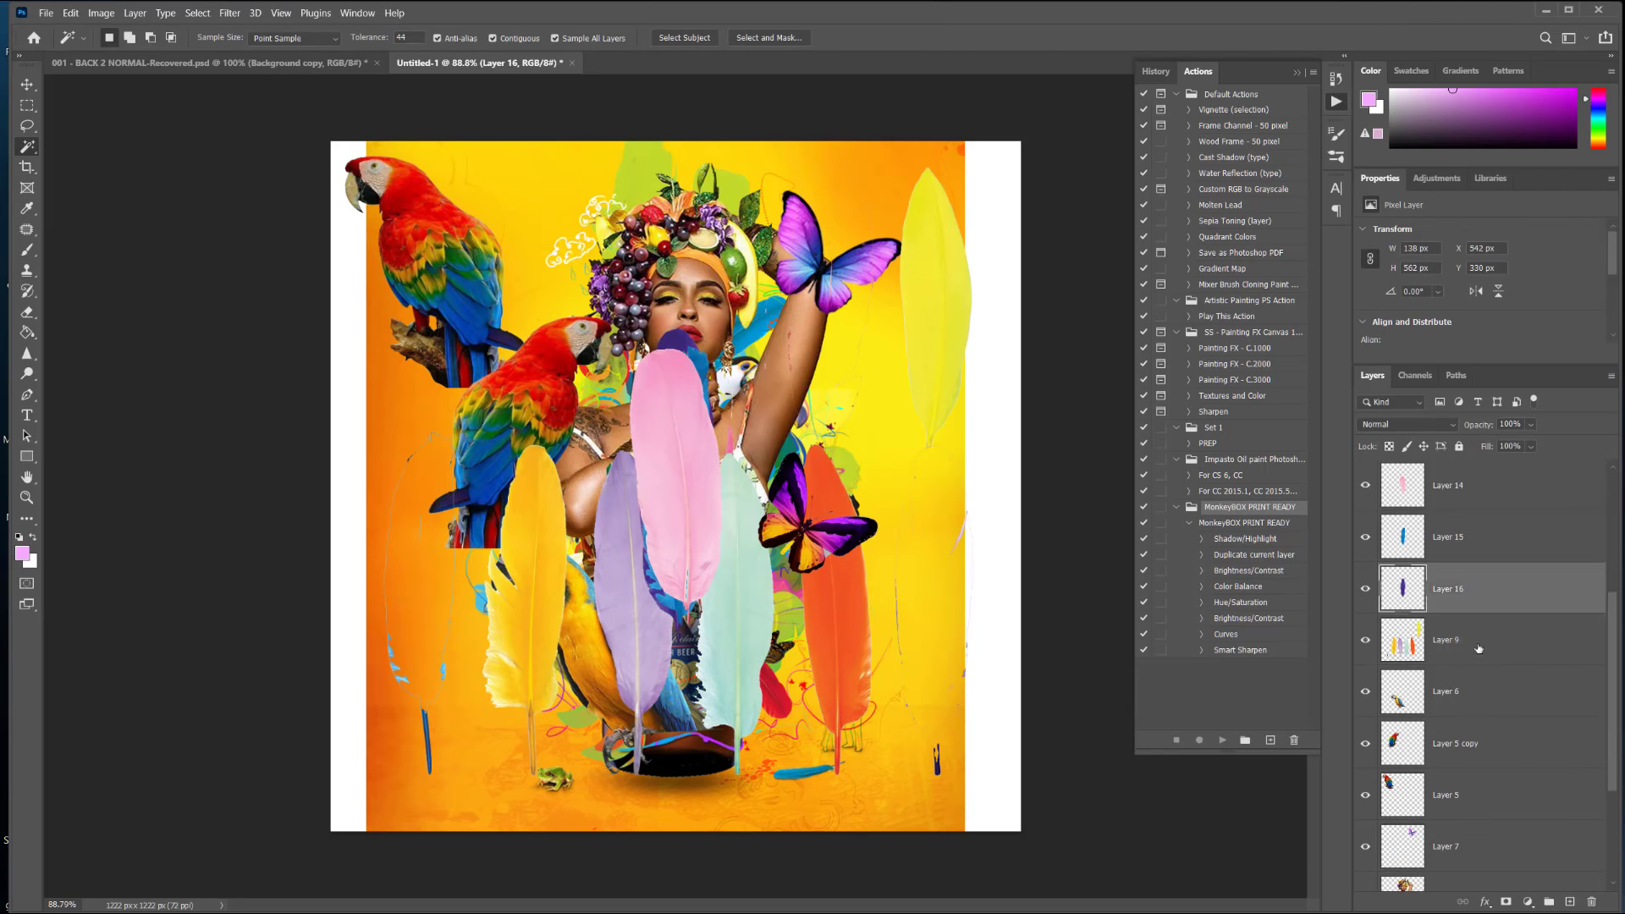
{"action": "left_click", "coordinate": [1479, 649]}
{"action": "key", "text": "ctrl+x"}
{"action": "key", "text": "ctrl+v"}
Step: Raise the remaining feather sheet above the light blue feather layer and shift its feathers up and left over the woman
{"action": "left_click", "coordinate": [931, 313]}
{"action": "left_click", "coordinate": [1489, 699]}
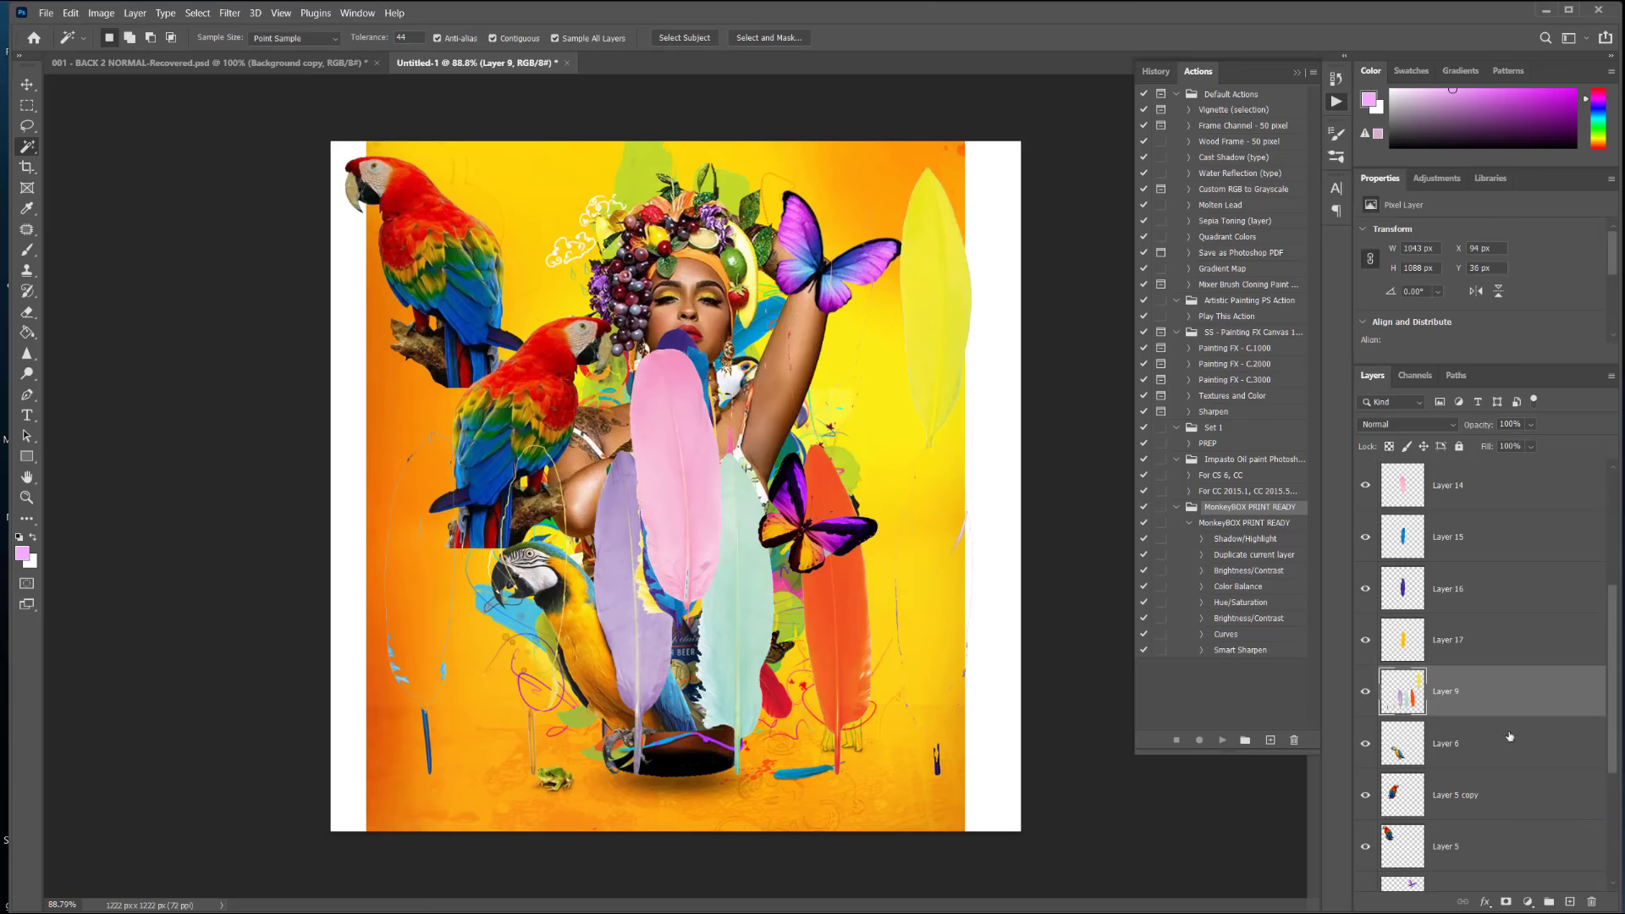
{"action": "left_click_drag", "start_coordinate": [1490, 699], "coordinate": [1490, 512]}
{"action": "key", "text": "v"}
{"action": "left_click_drag", "start_coordinate": [736, 593], "coordinate": [533, 501]}
Step: Select the lavender and mint feathers together with the Magic Wand and cut them onto one new layer
{"action": "key", "text": "w"}
{"action": "left_click", "coordinate": [430, 542]}
{"action": "left_click", "coordinate": [540, 609], "text": "shift"}
{"action": "key", "text": "ctrl+x"}
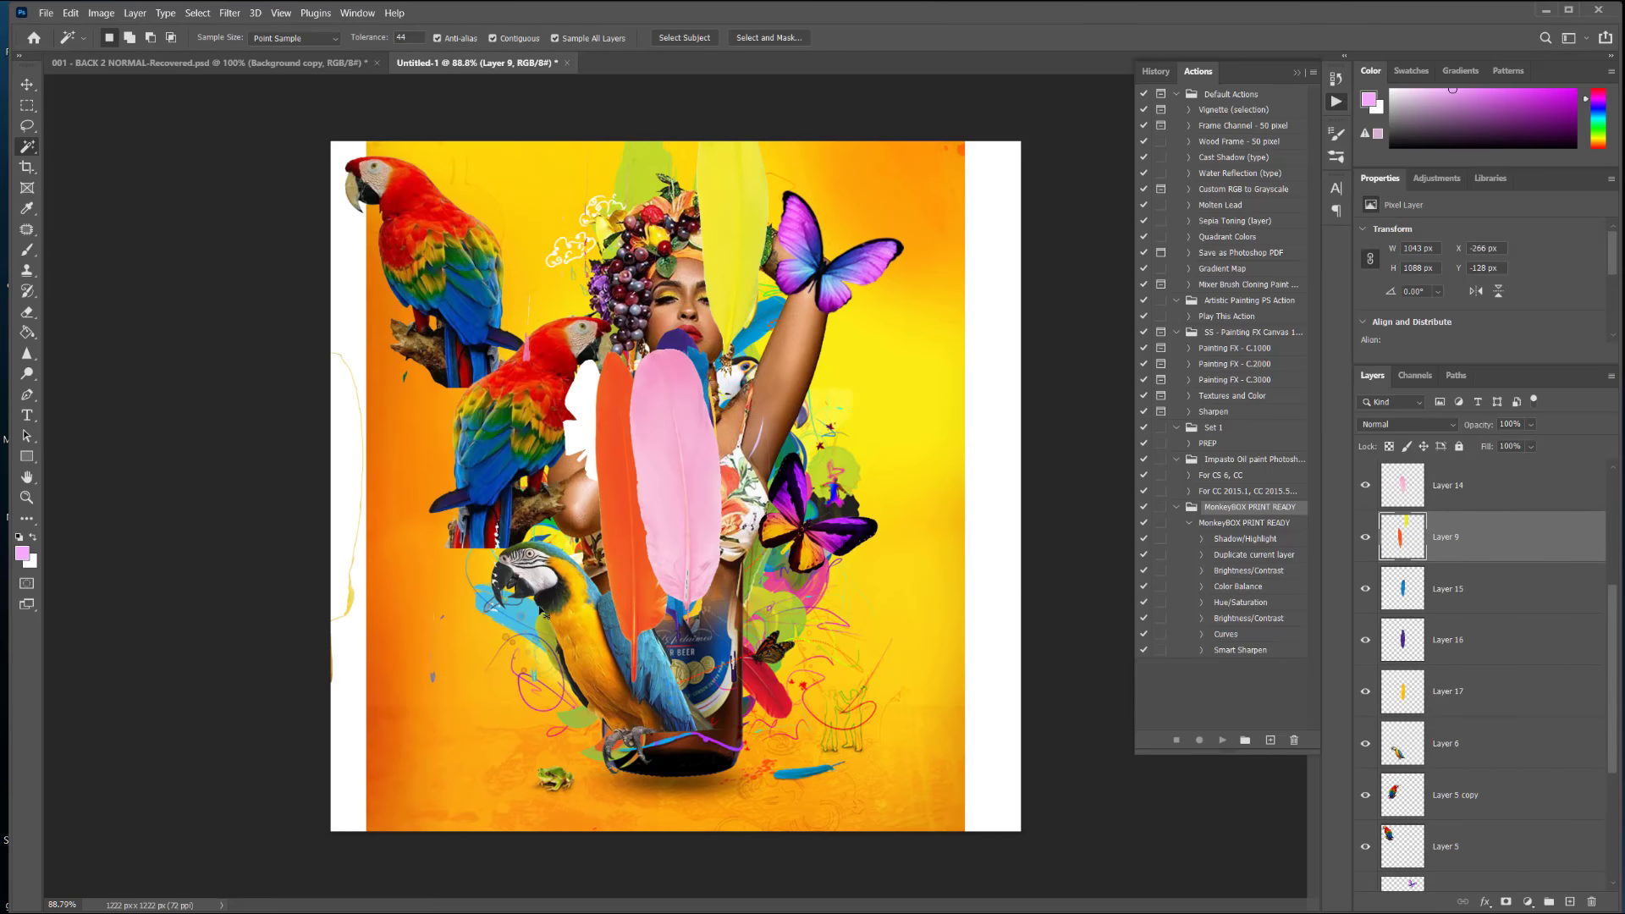
{"action": "key", "text": "ctrl+v"}
{"action": "left_click", "coordinate": [702, 588], "text": "shift"}
{"action": "key", "text": "Delete"}
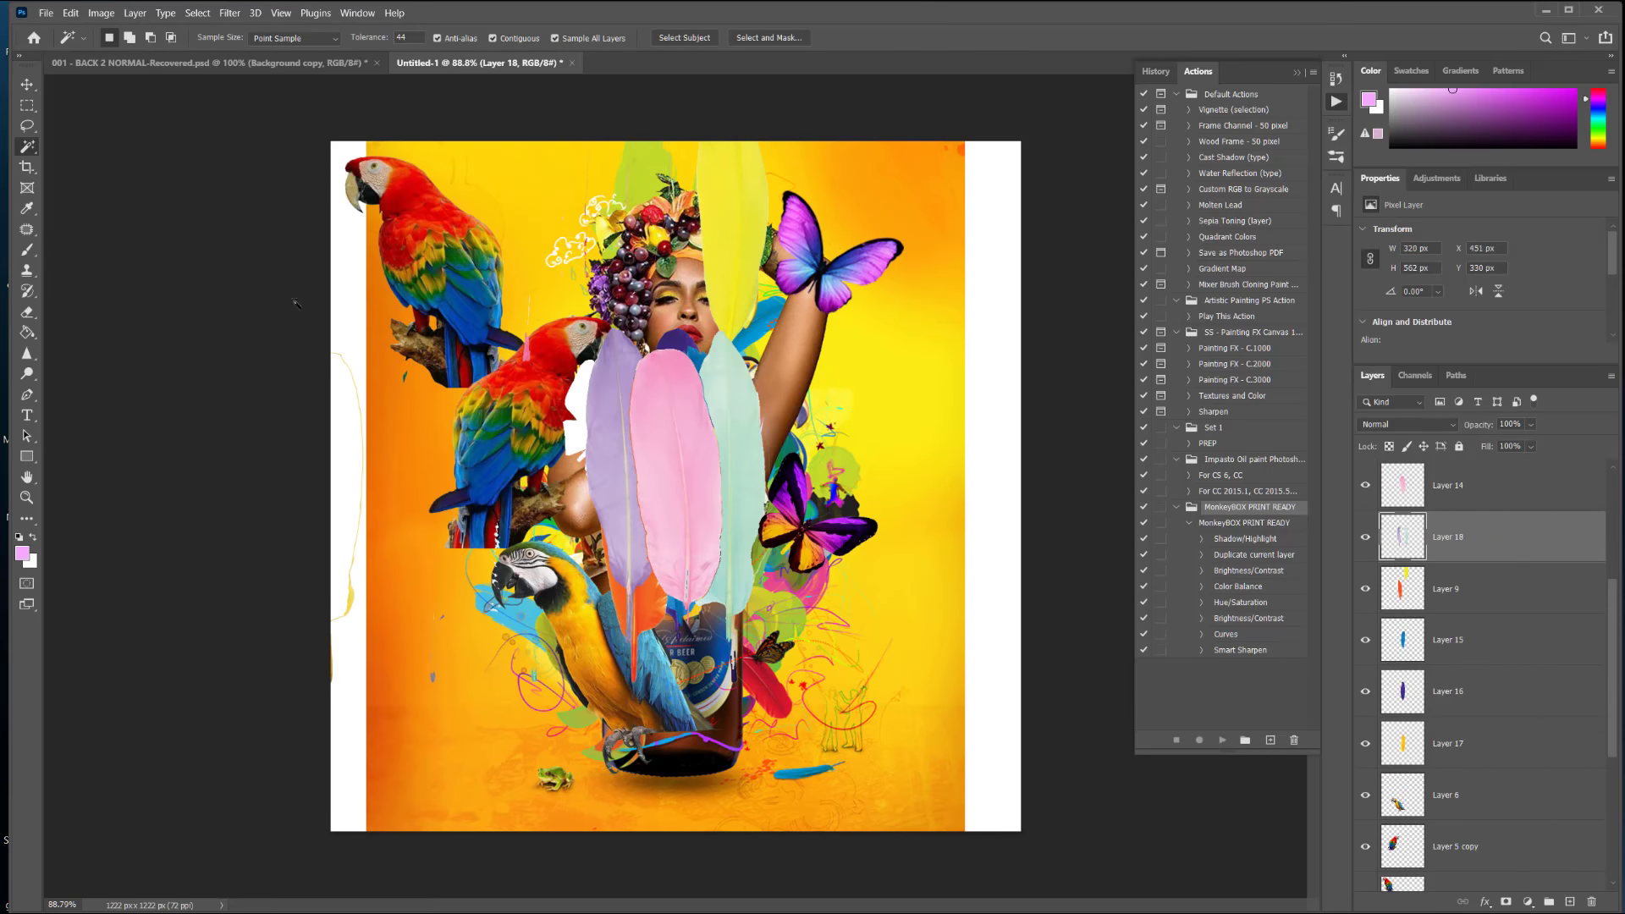
Step: Move the pink feather to the woman's right and the lavender and mint pair to the lower left, and delete the leftover feather sheet
{"action": "key", "text": "v"}
{"action": "left_click", "coordinate": [1380, 603]}
{"action": "left_click_drag", "start_coordinate": [677, 474], "coordinate": [872, 515]}
{"action": "left_click_drag", "start_coordinate": [736, 474], "coordinate": [454, 653]}
{"action": "left_click_drag", "start_coordinate": [626, 508], "coordinate": [580, 563]}
{"action": "key", "text": "Delete"}
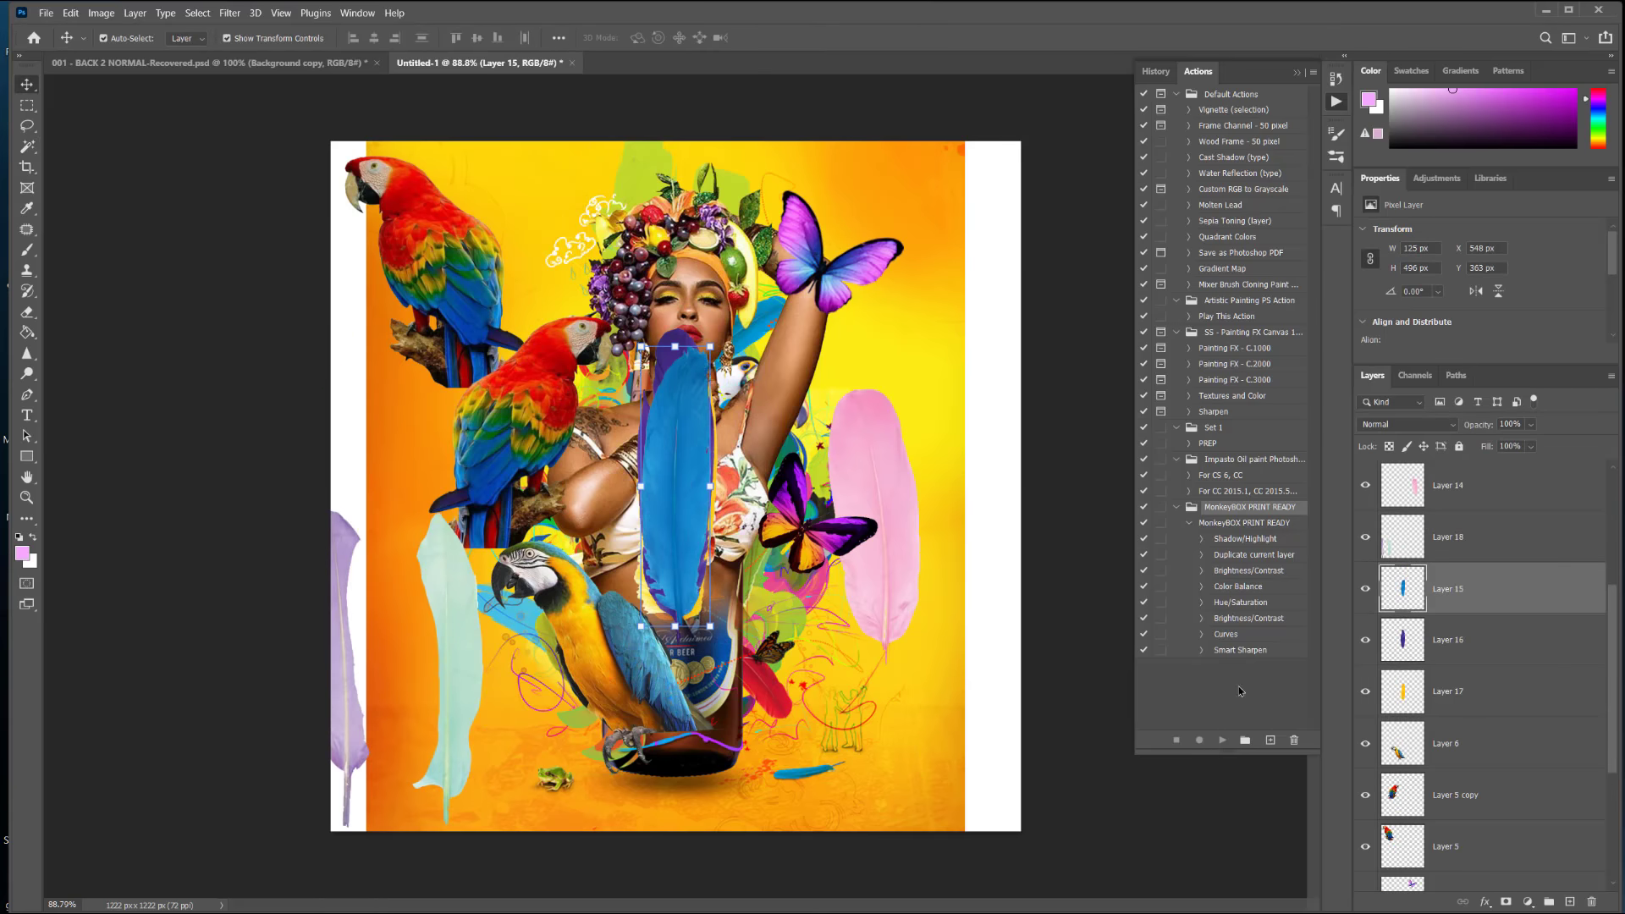
Step: Arrange the light blue and violet feathers, upper butterfly and second red macaw along the canvas's right side, and shift the Tiger beer picture slightly right
{"action": "left_click_drag", "start_coordinate": [677, 474], "coordinate": [832, 389]}
{"action": "left_click_drag", "start_coordinate": [710, 426], "coordinate": [813, 605]}
{"action": "left_click_drag", "start_coordinate": [808, 243], "coordinate": [846, 219]}
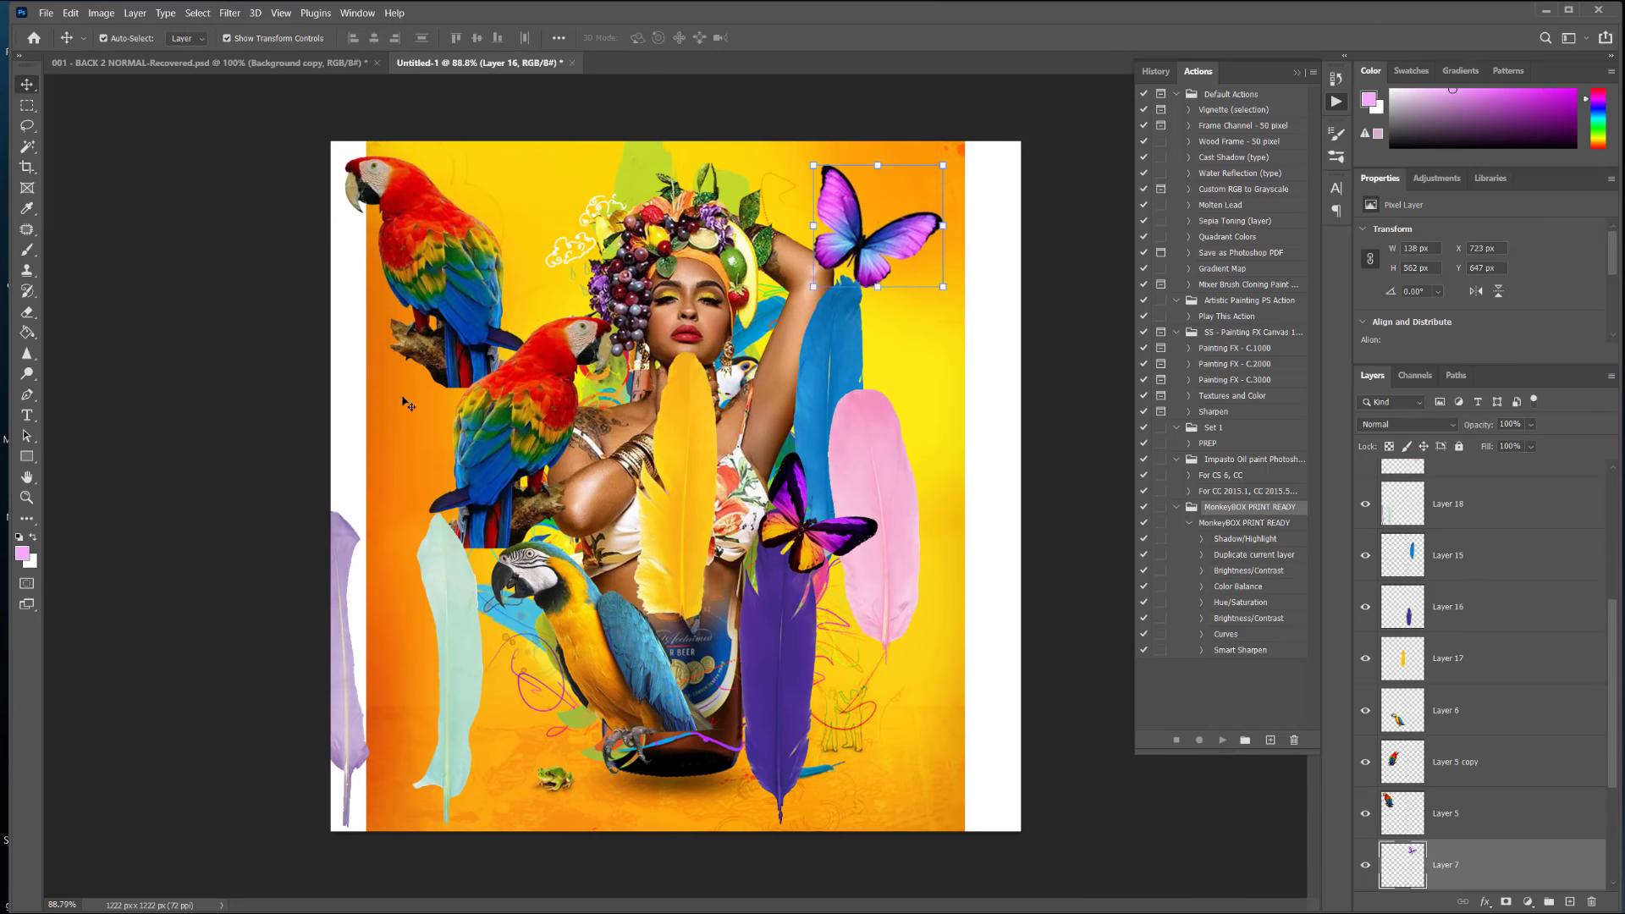
{"action": "left_click_drag", "start_coordinate": [547, 362], "coordinate": [917, 659]}
{"action": "mouse_move", "coordinate": [714, 652]}
{"action": "left_mouse_down"}
{"action": "mouse_move", "coordinate": [653, 570]}
{"action": "mouse_move", "coordinate": [616, 637]}
{"action": "mouse_move", "coordinate": [507, 668]}
{"action": "mouse_move", "coordinate": [492, 653]}
{"action": "mouse_move", "coordinate": [506, 576]}
{"action": "mouse_move", "coordinate": [546, 550]}
{"action": "mouse_move", "coordinate": [605, 715]}
{"action": "mouse_move", "coordinate": [711, 639]}
{"action": "mouse_move", "coordinate": [726, 662]}
{"action": "mouse_move", "coordinate": [728, 644]}
{"action": "left_mouse_up"}
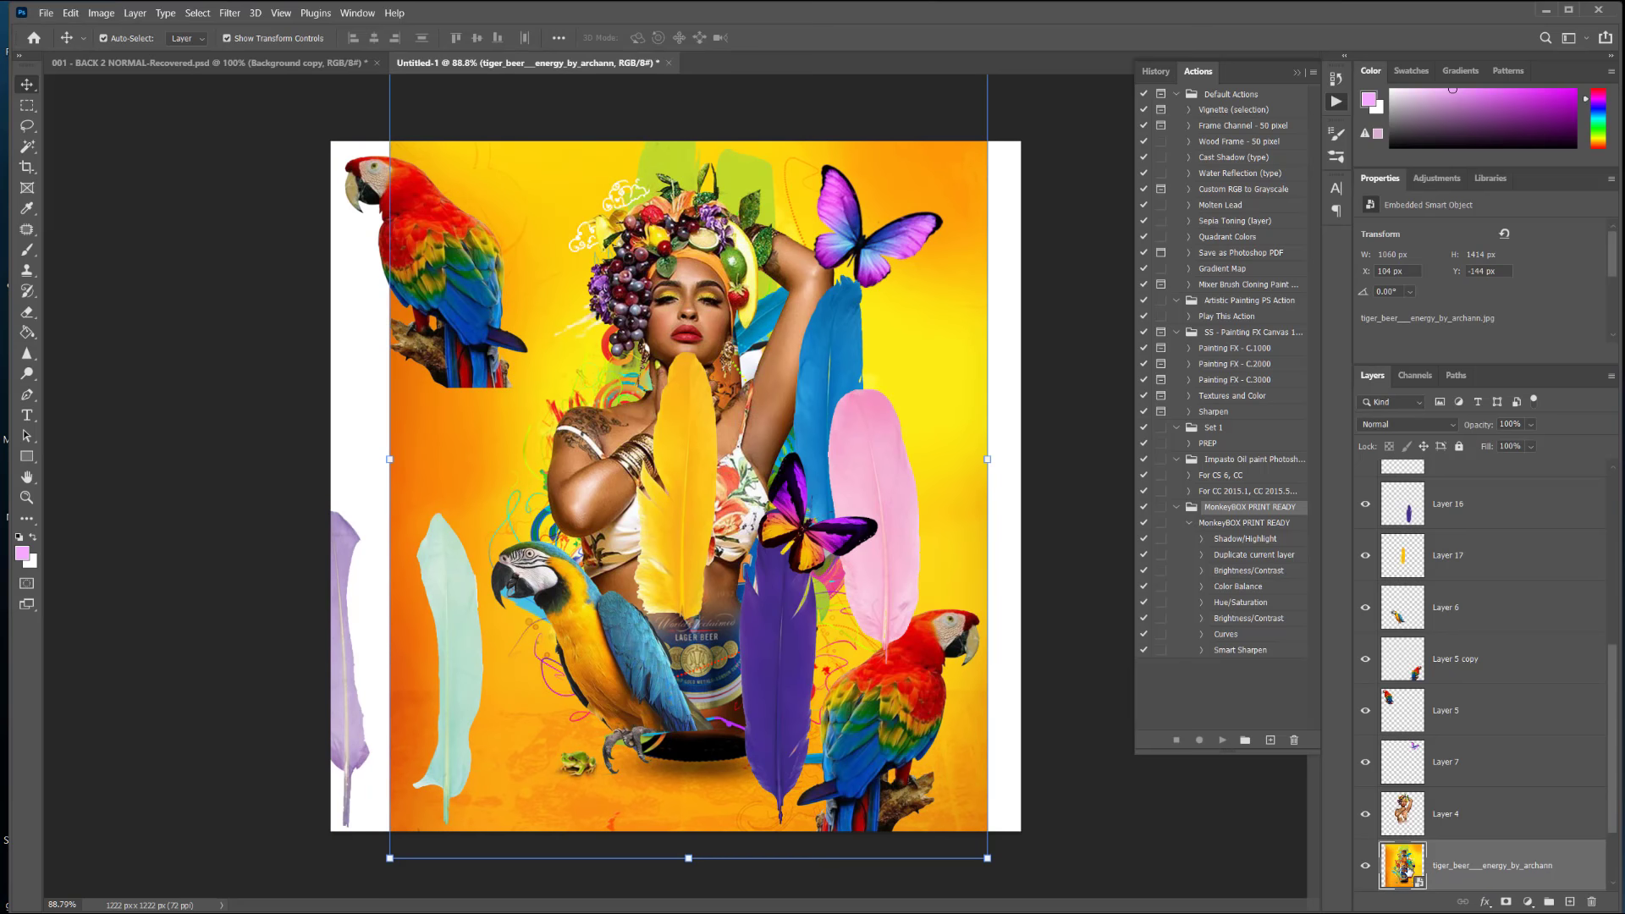
Step: Select and copy the Tiger beer picture, hide its layer, and paste it into a new 1060 x 1414 px document
{"action": "left_click", "coordinate": [1406, 872], "text": "ctrl"}
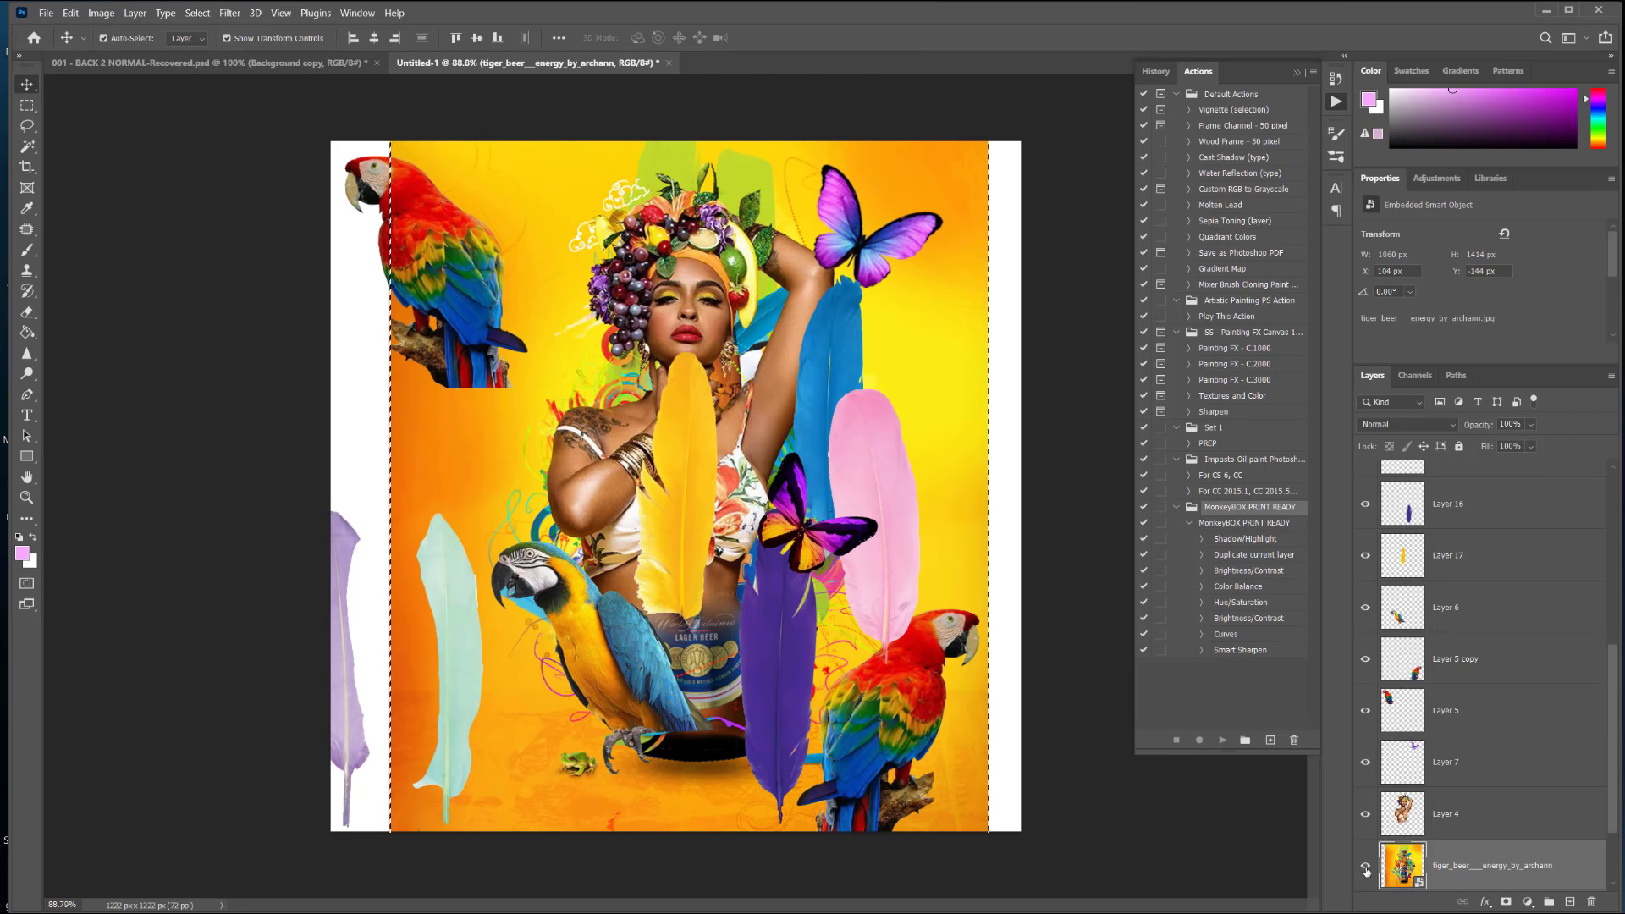
{"action": "left_click", "coordinate": [1365, 866]}
{"action": "left_click", "coordinate": [47, 13]}
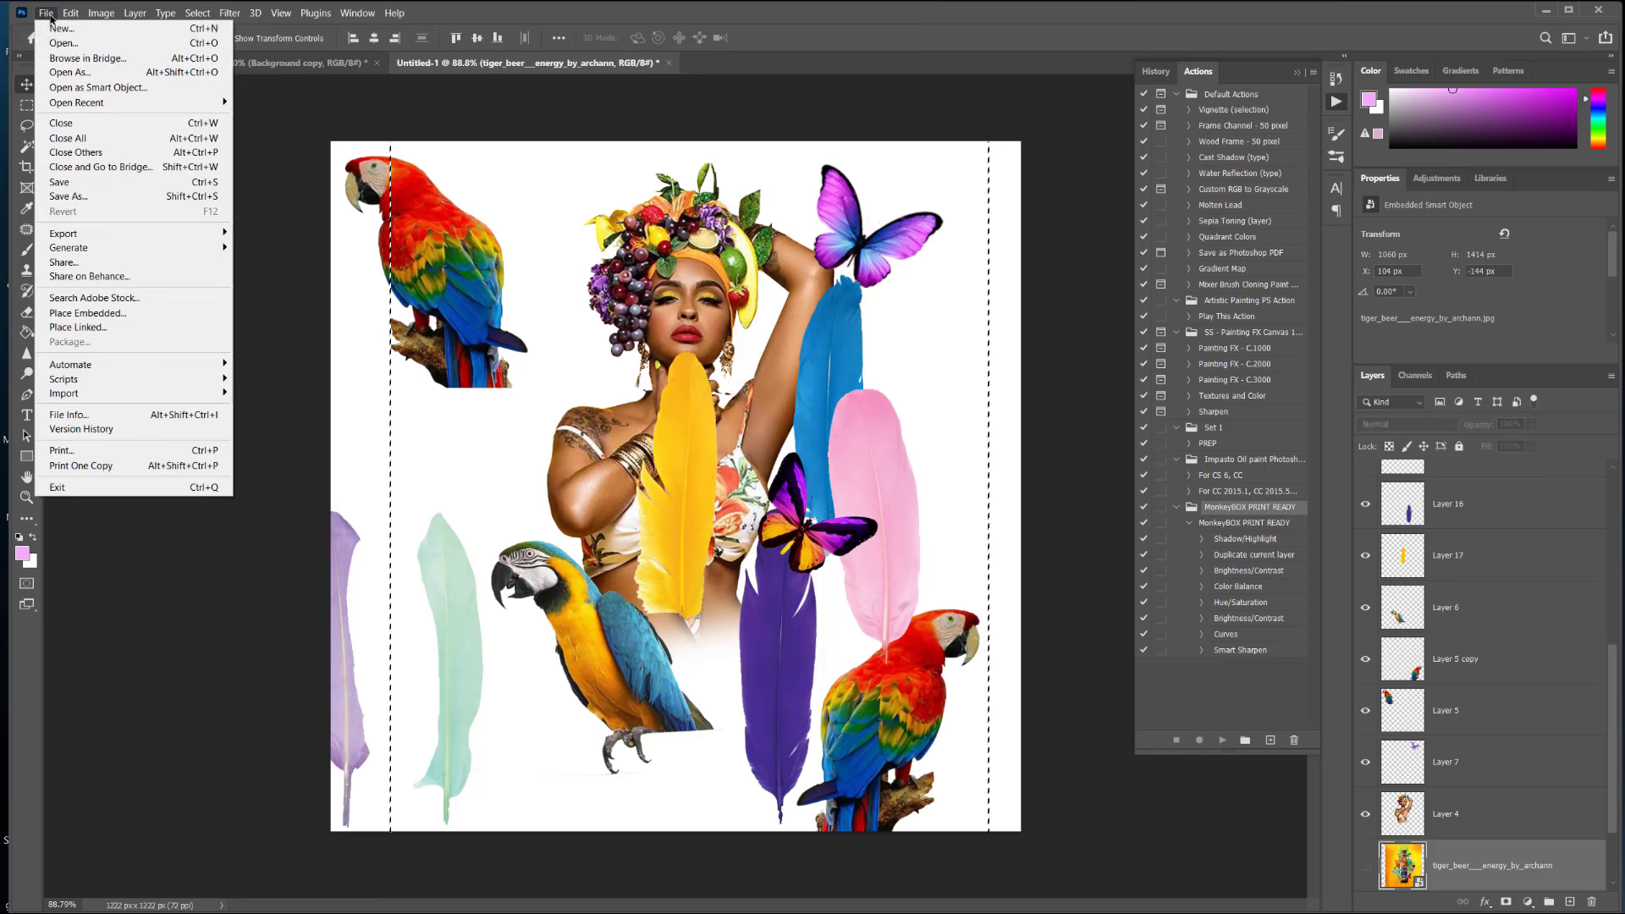
{"action": "left_click", "coordinate": [61, 28]}
{"action": "double_click", "coordinate": [786, 279]}
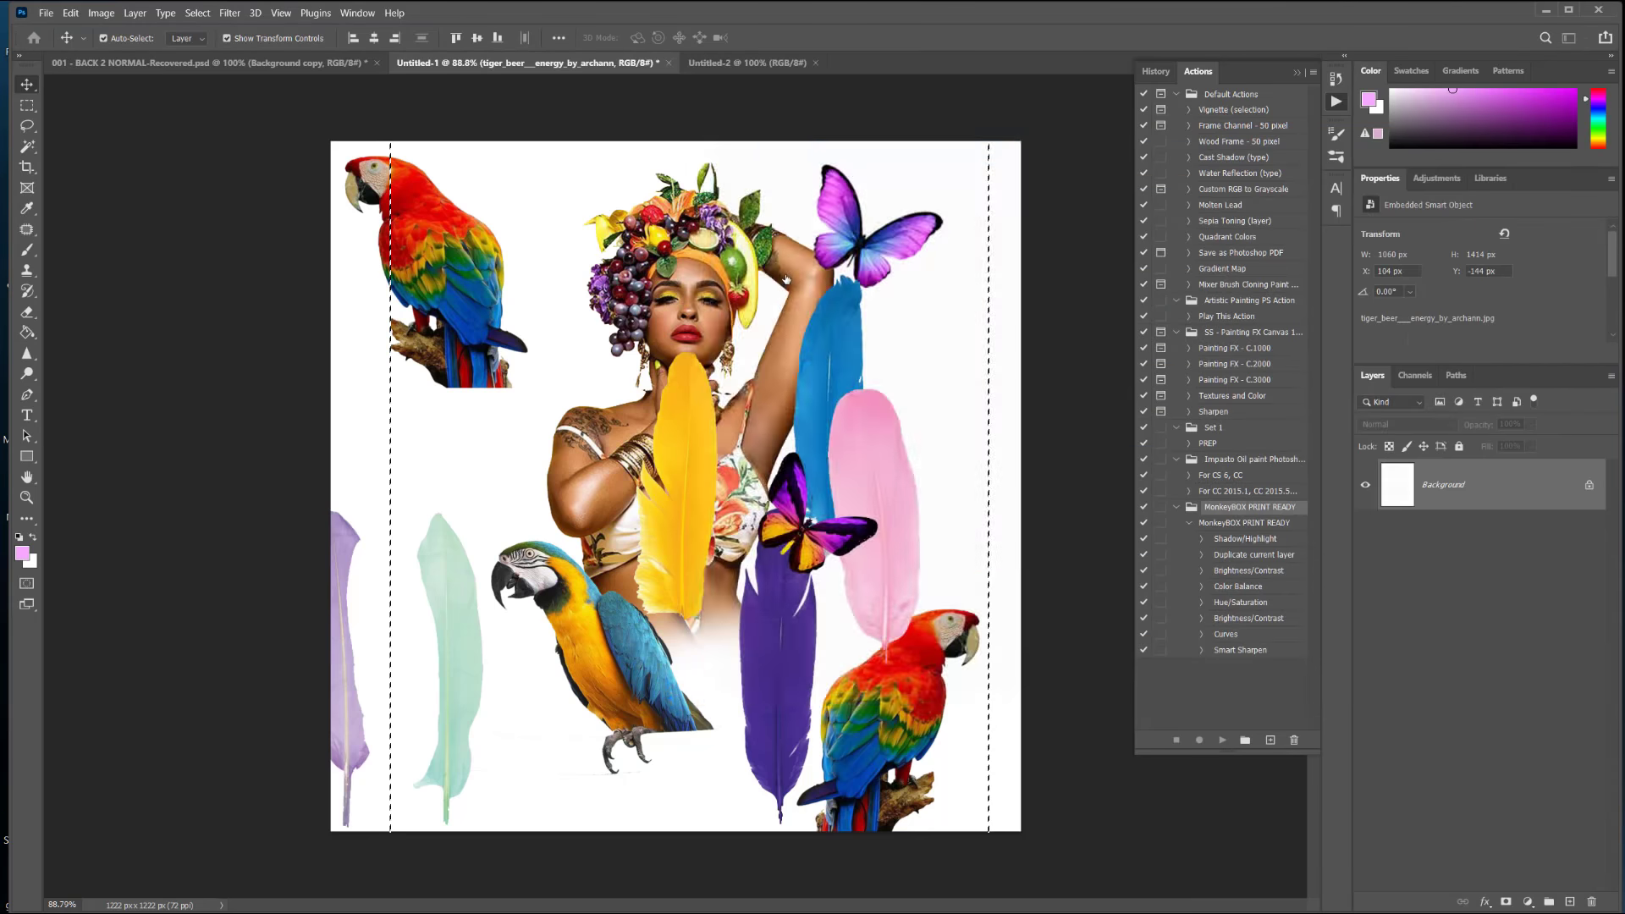
{"action": "key", "text": "ctrl+v"}
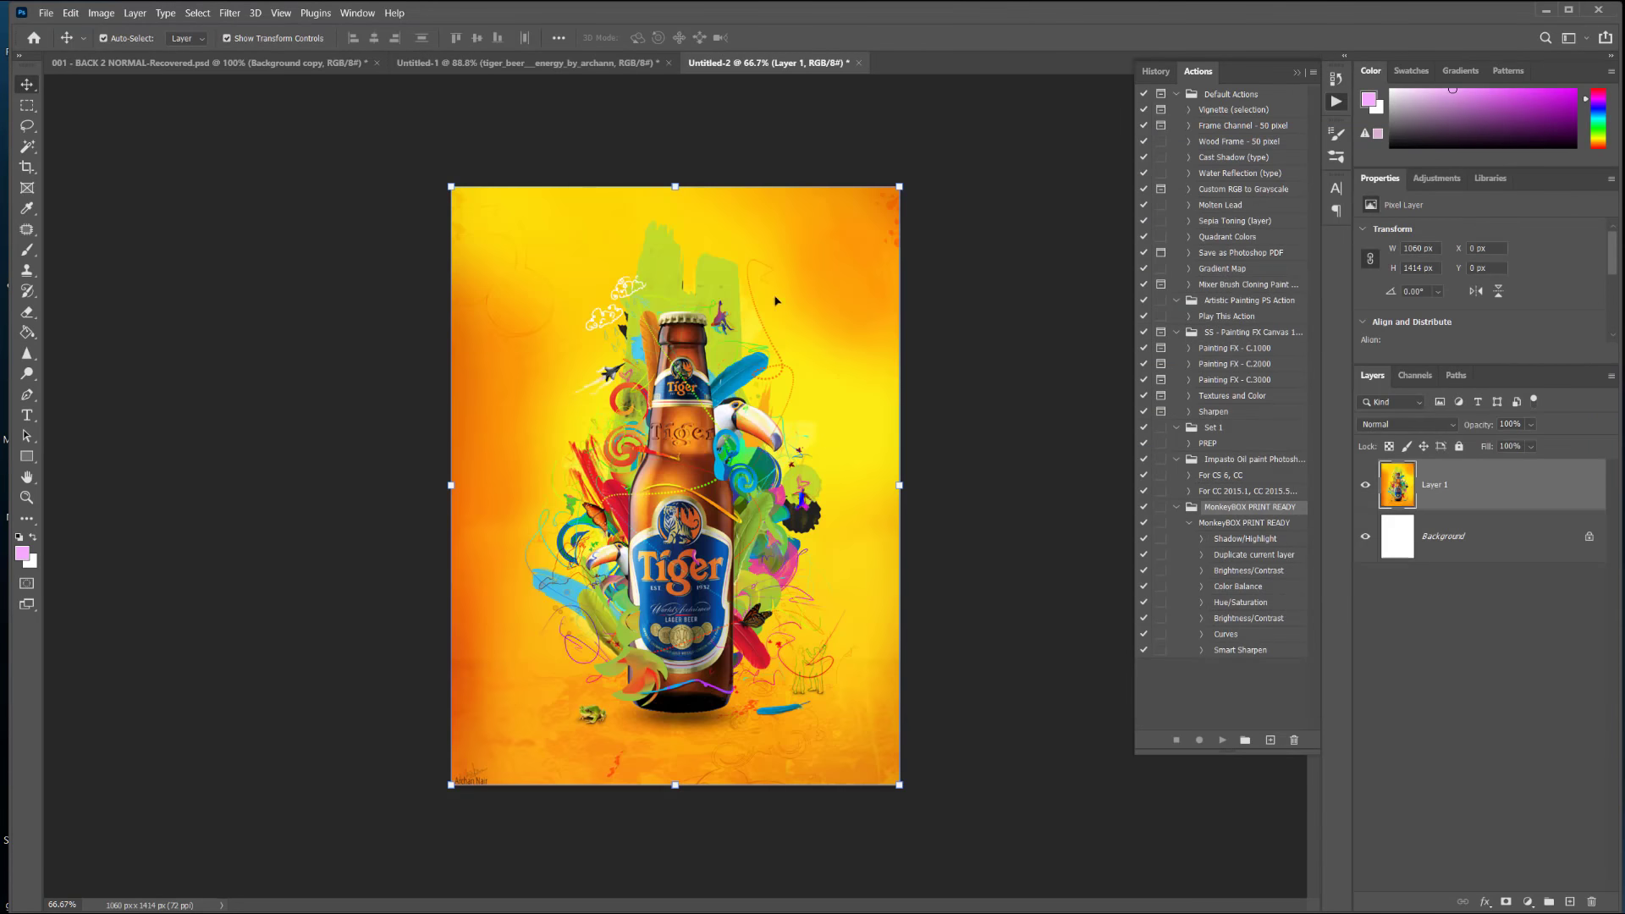
Step: Undock the new Tiger beer document as a floating window and move it out of the way of the cover
{"action": "left_click_drag", "start_coordinate": [735, 65], "coordinate": [833, 131]}
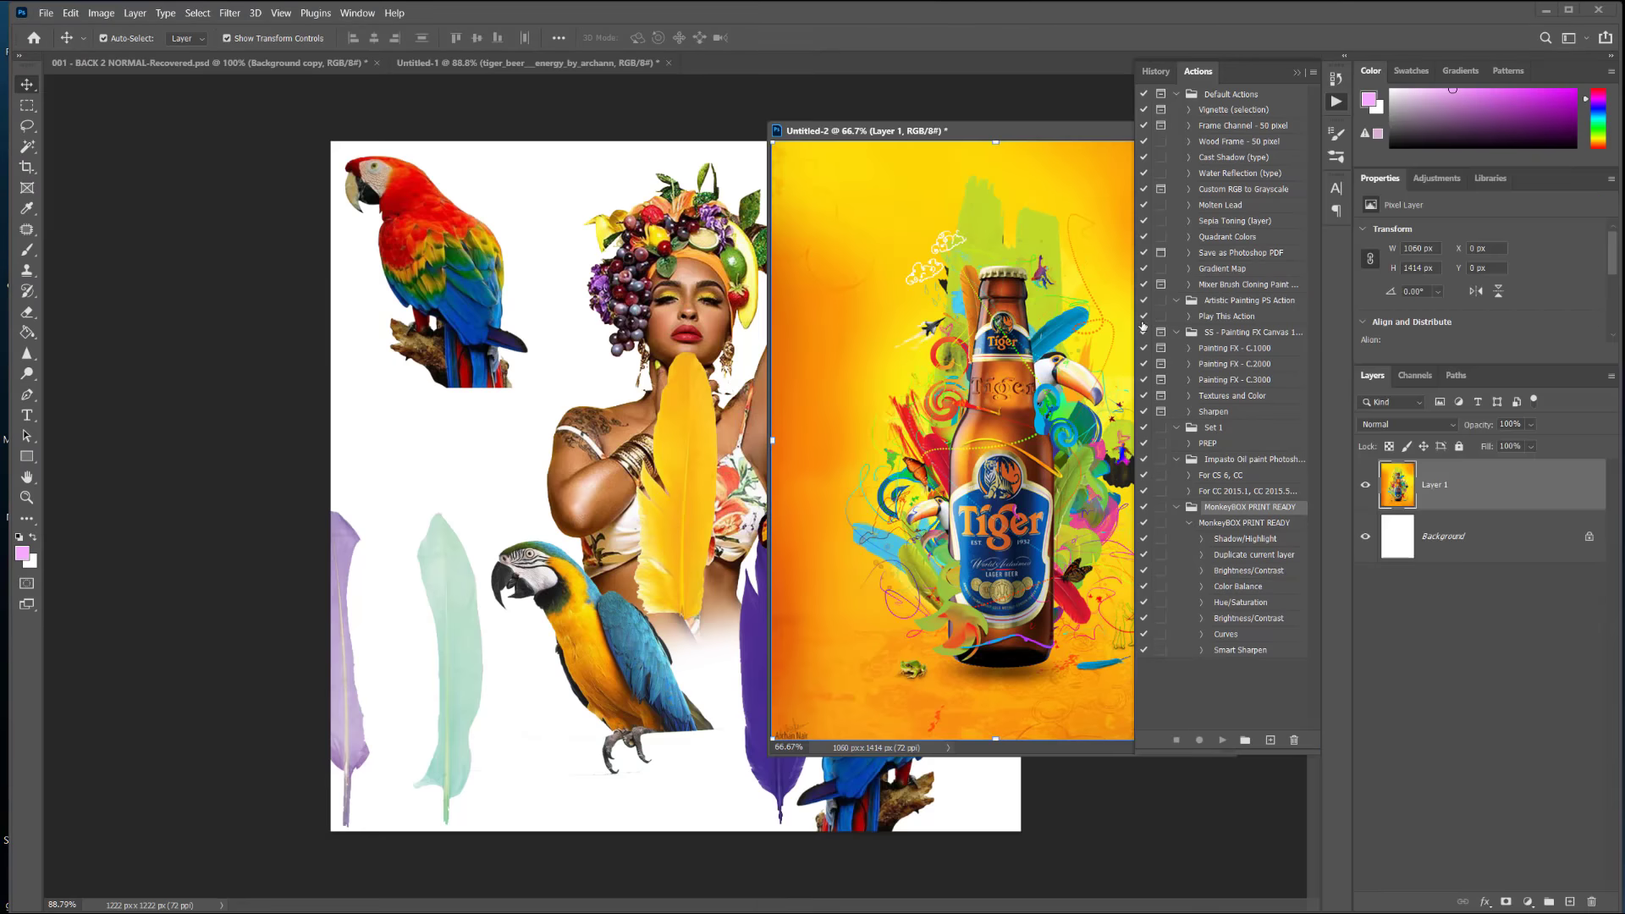
{"action": "left_click_drag", "start_coordinate": [967, 134], "coordinate": [1624, 295]}
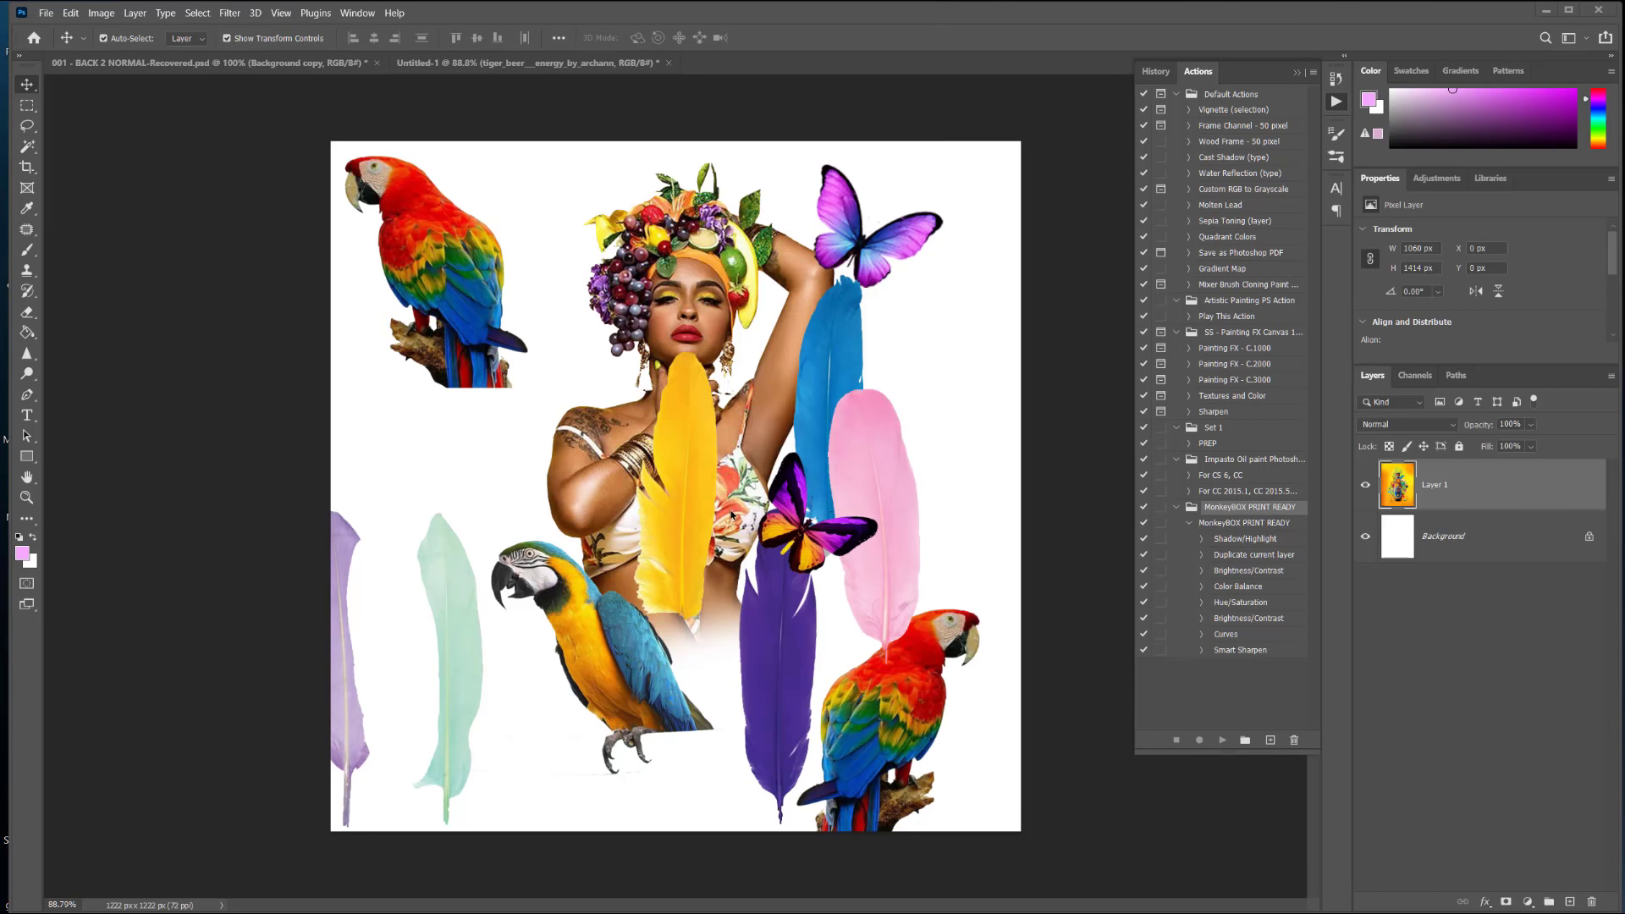
Step: Return to the cover document, select the woman's layer and clear the leftover selection outline
{"action": "left_click_drag", "start_coordinate": [678, 488], "coordinate": [683, 617]}
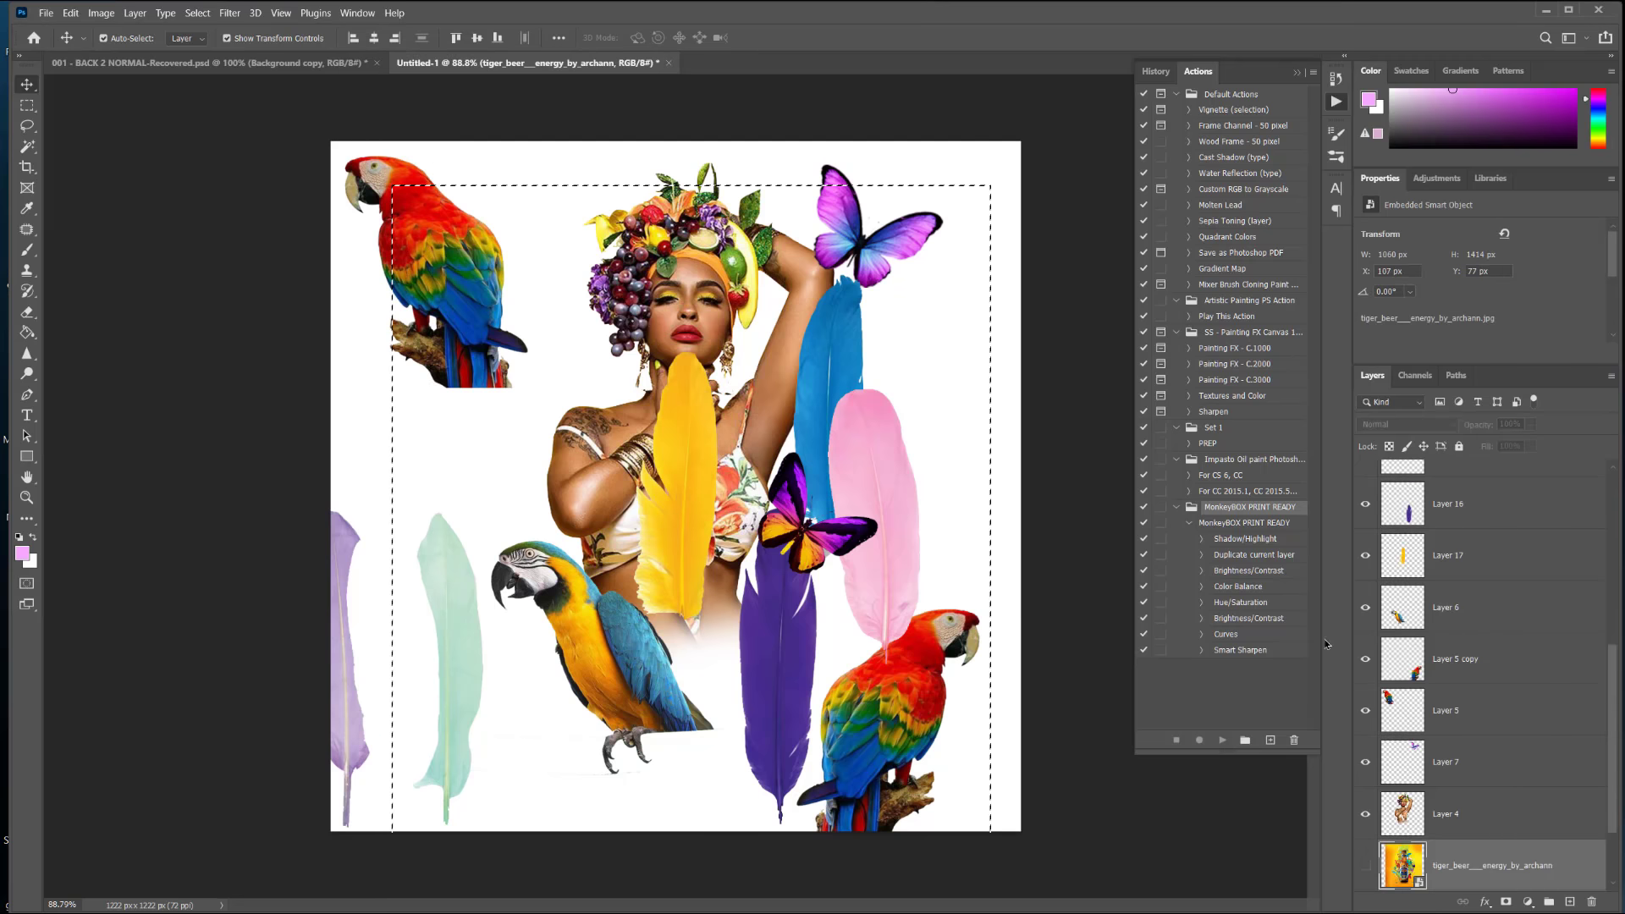
{"action": "left_click", "coordinate": [834, 385]}
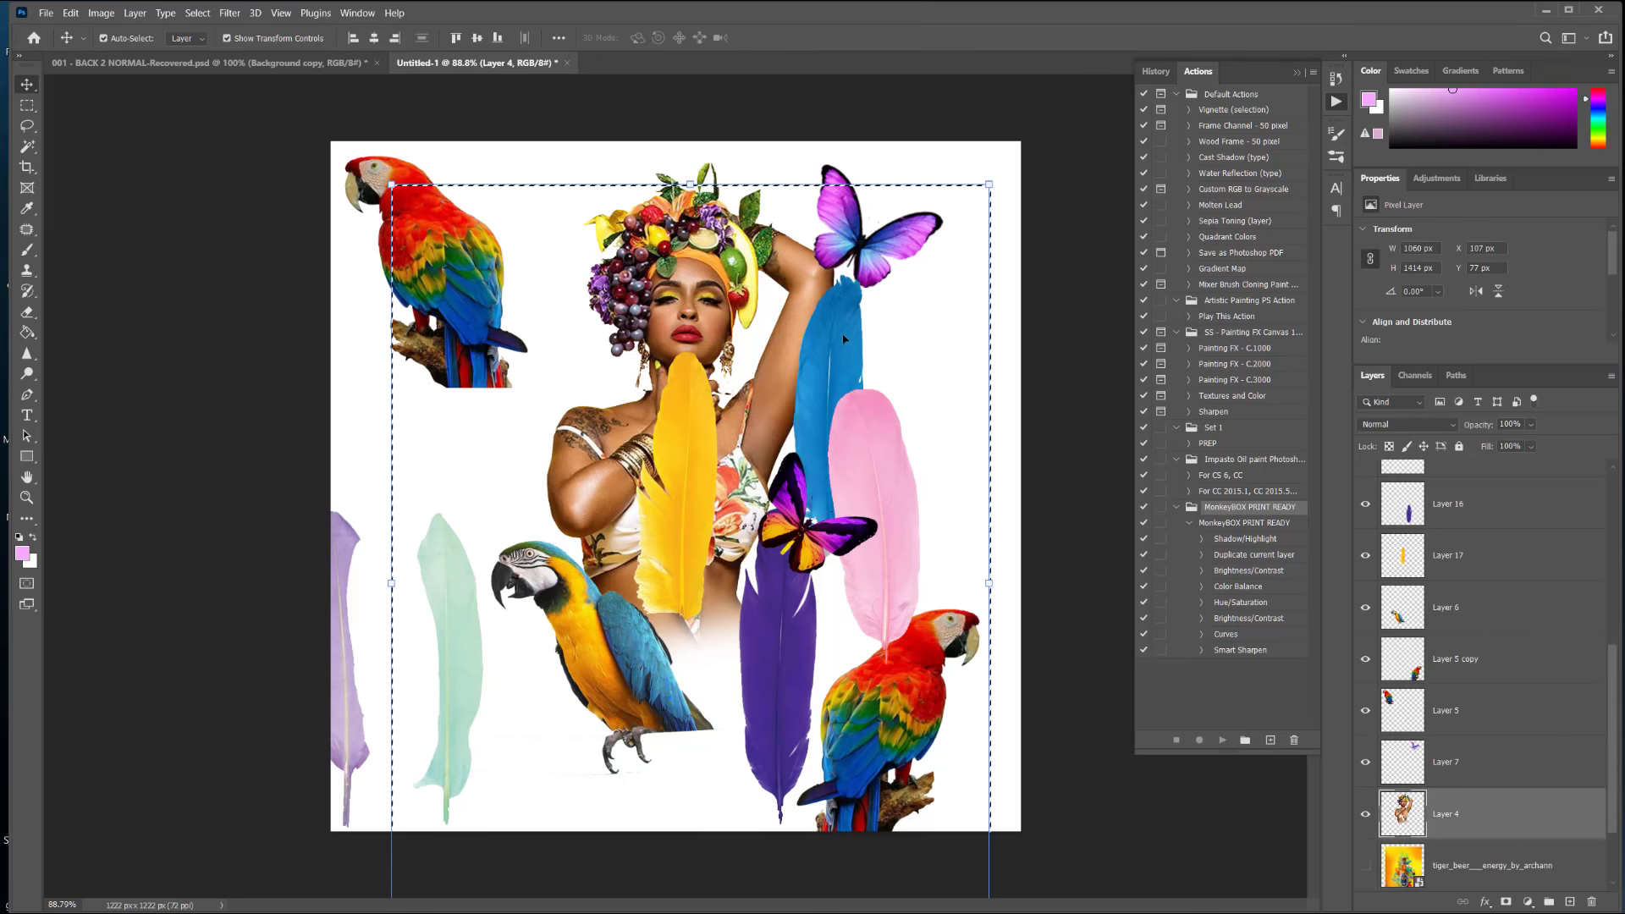
{"action": "left_click", "coordinate": [197, 13]}
{"action": "left_click", "coordinate": [208, 44]}
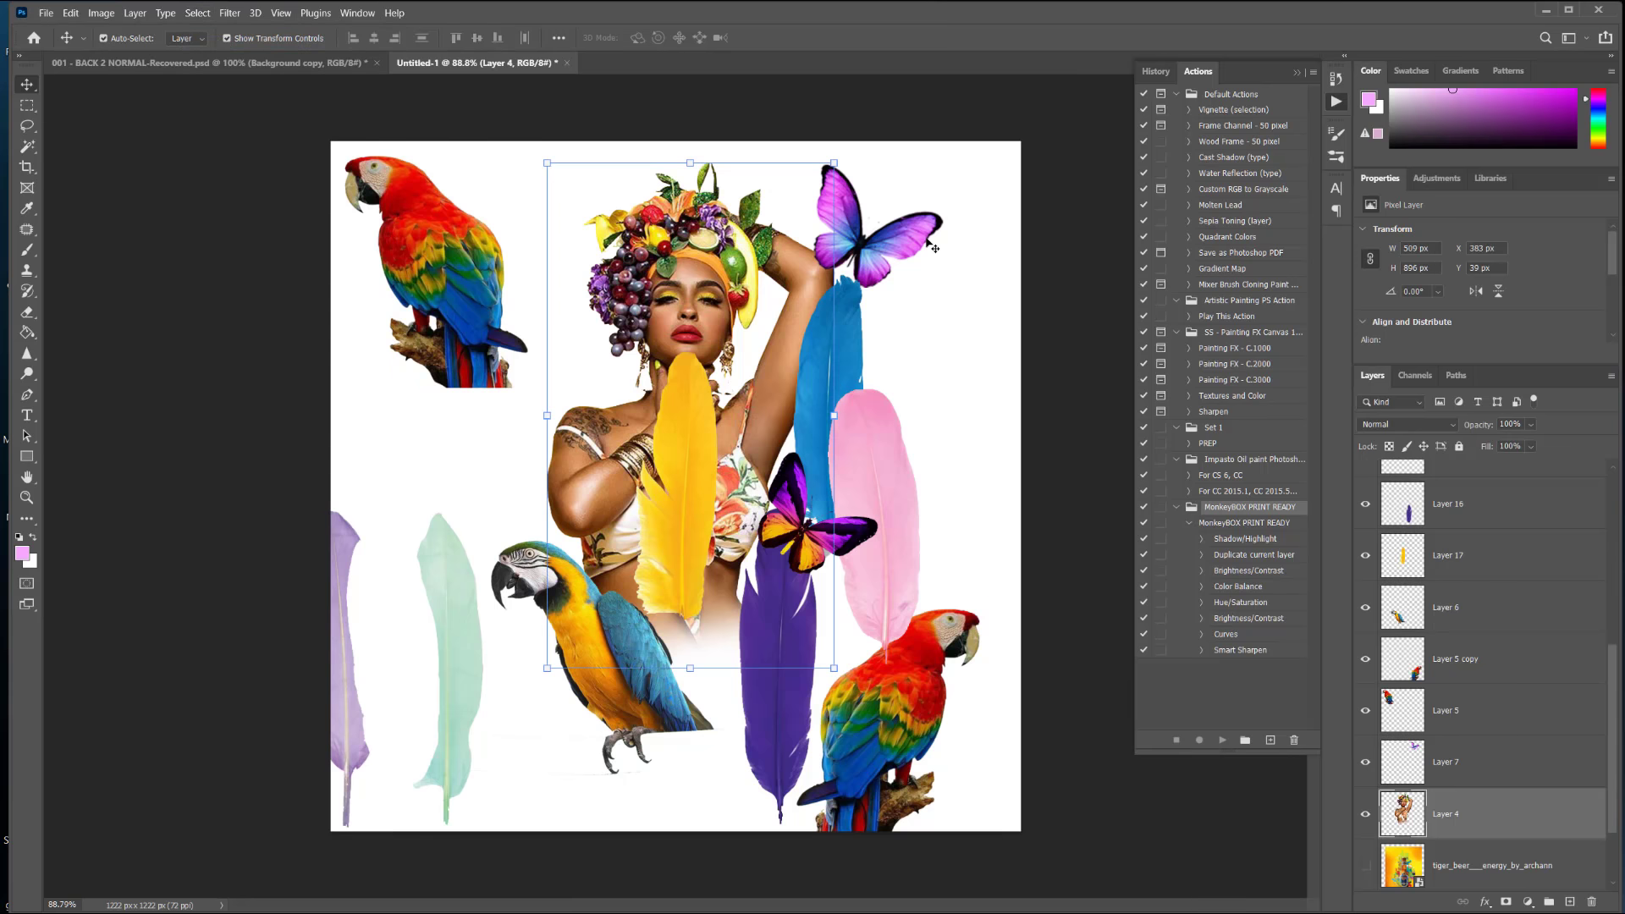
Step: Move the pink-purple butterfly closer to the woman's raised arm and scale it to about 45%
{"action": "left_click", "coordinate": [883, 259]}
{"action": "left_click_drag", "start_coordinate": [896, 247], "coordinate": [866, 227]}
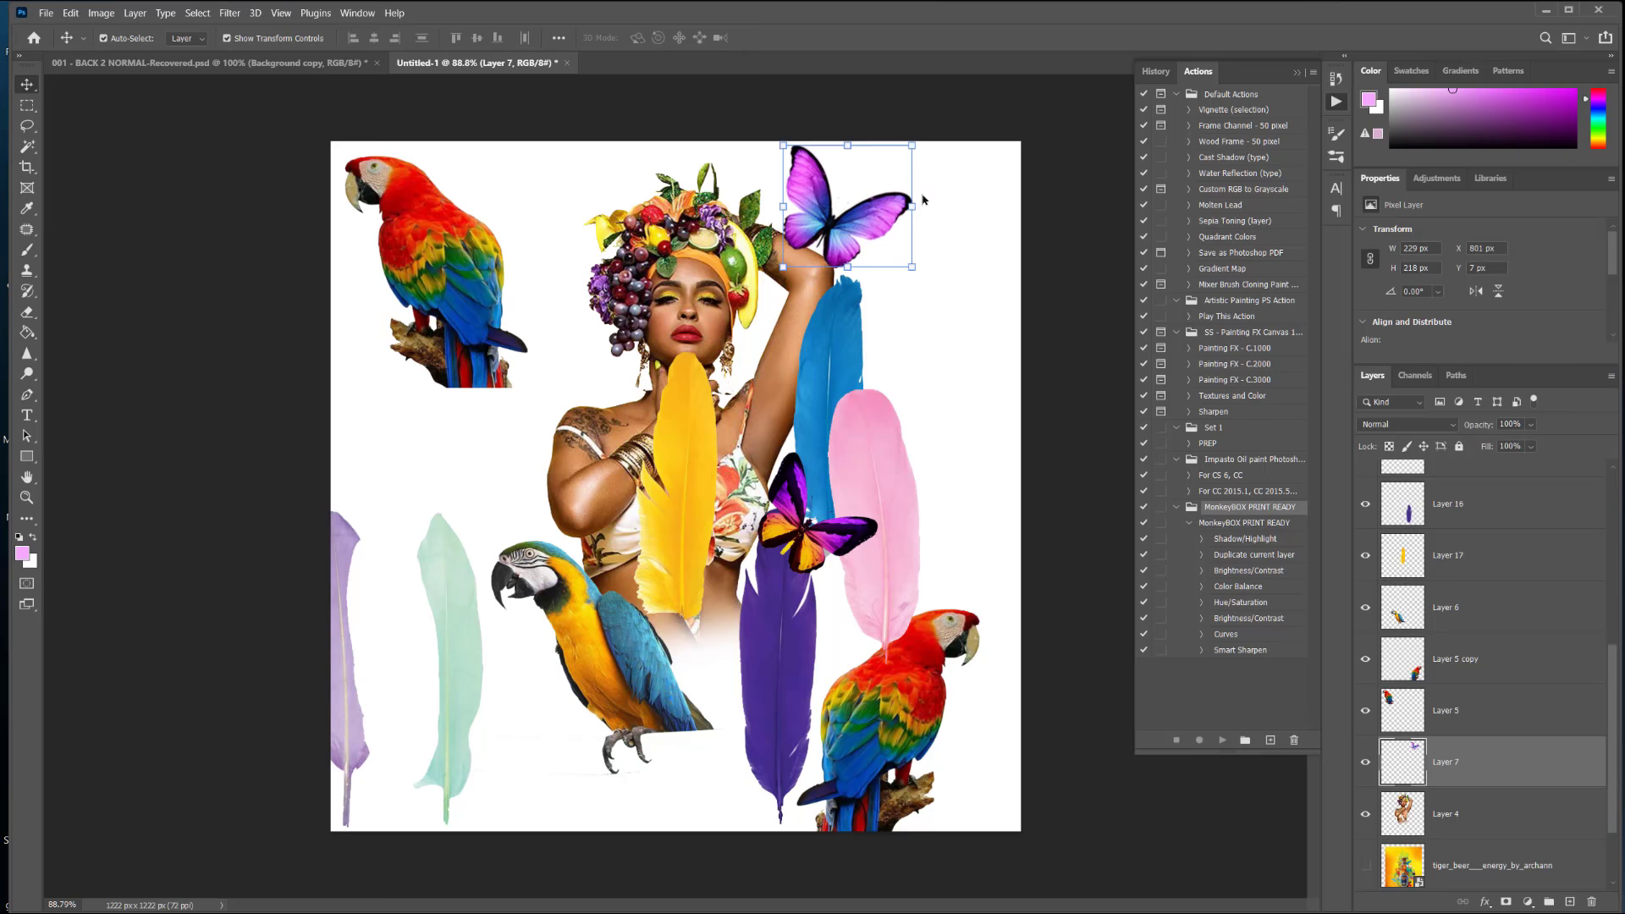
{"action": "left_click_drag", "start_coordinate": [912, 144], "coordinate": [843, 231]}
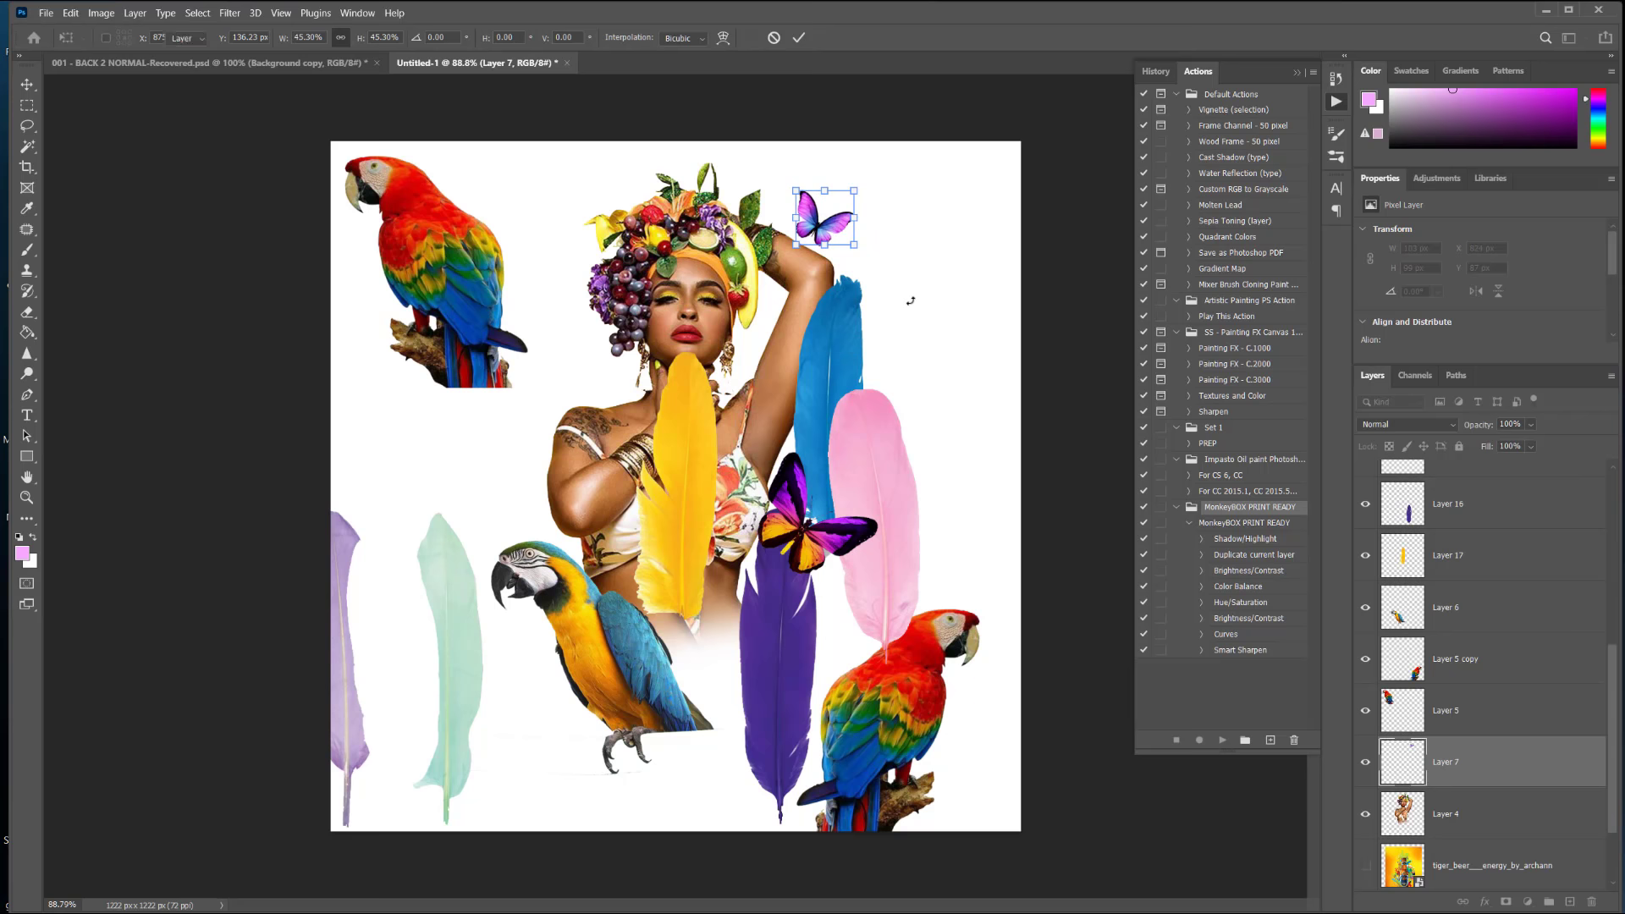
{"action": "key", "text": "Return"}
Step: Move the upper red macaw to the woman's tattooed shoulder, tilt it about -7 degrees and shrink it to about 232 x 253 px
{"action": "left_click", "coordinate": [421, 254]}
{"action": "left_click_drag", "start_coordinate": [434, 285], "coordinate": [576, 404]}
{"action": "left_click_drag", "start_coordinate": [664, 506], "coordinate": [617, 541]}
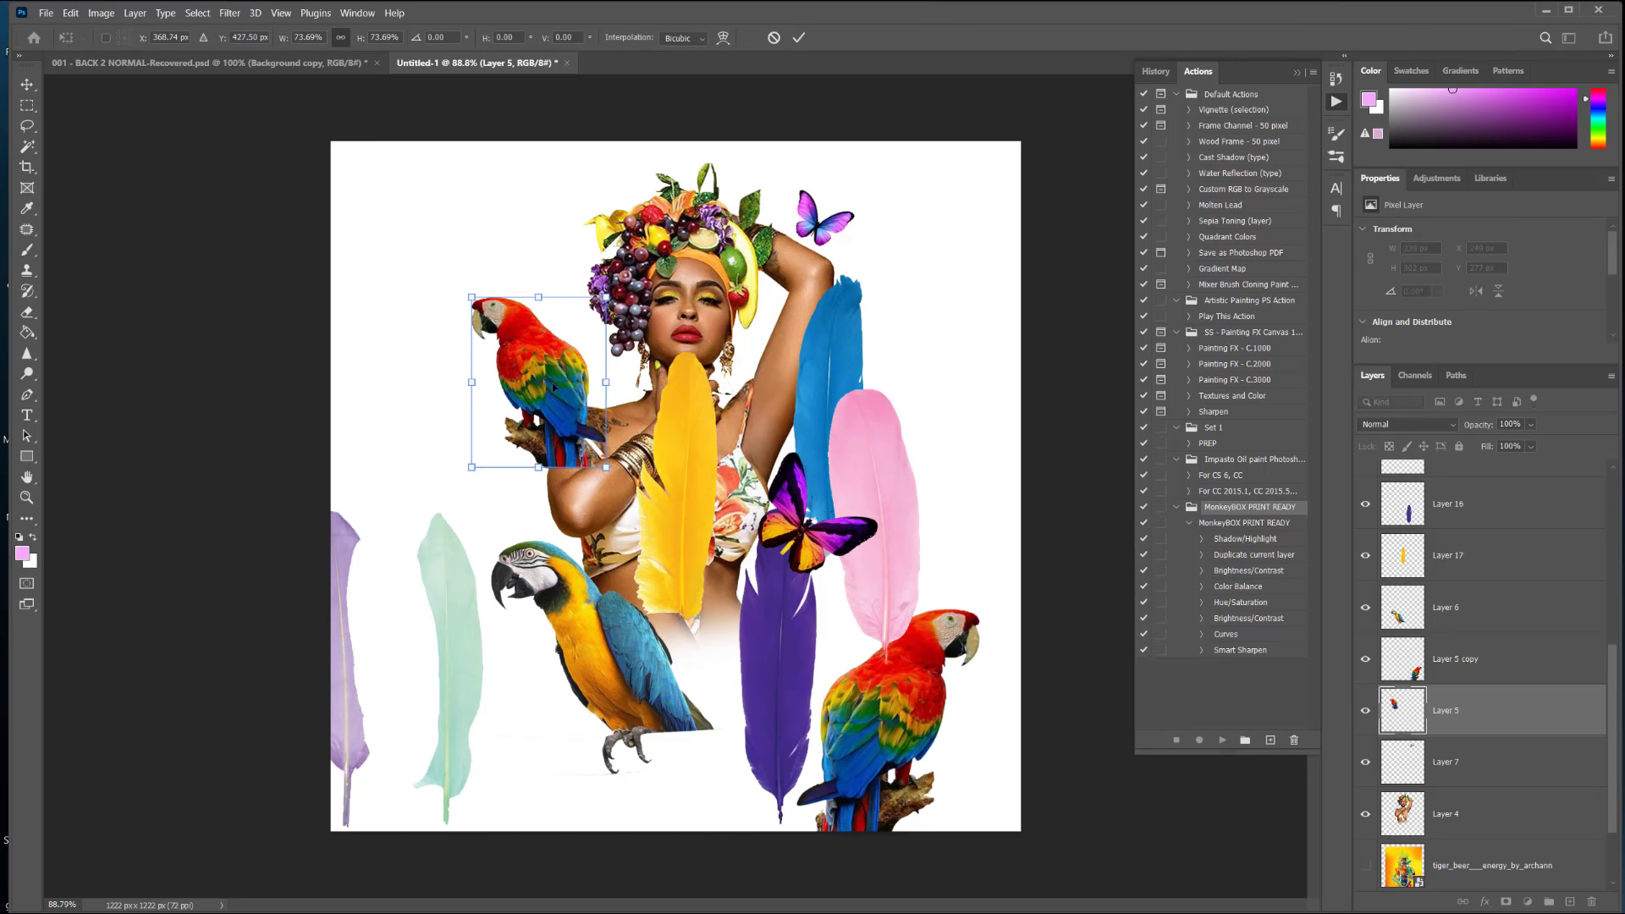
{"action": "left_click_drag", "start_coordinate": [561, 381], "coordinate": [595, 380]}
{"action": "left_click_drag", "start_coordinate": [653, 490], "coordinate": [664, 474]}
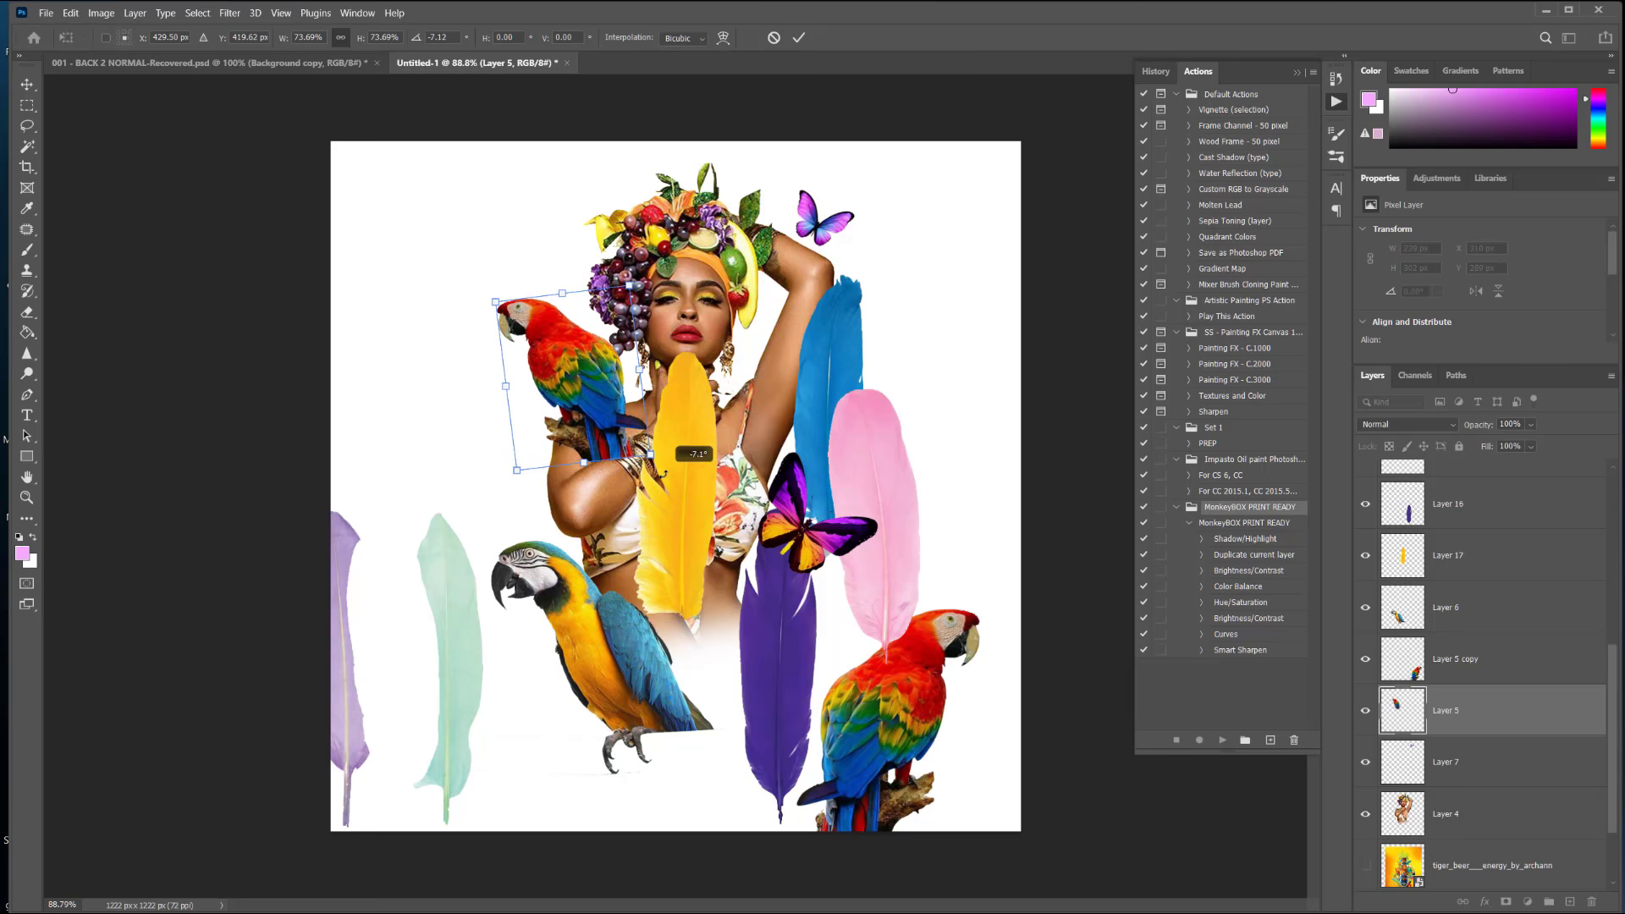
{"action": "left_click_drag", "start_coordinate": [601, 394], "coordinate": [602, 381]}
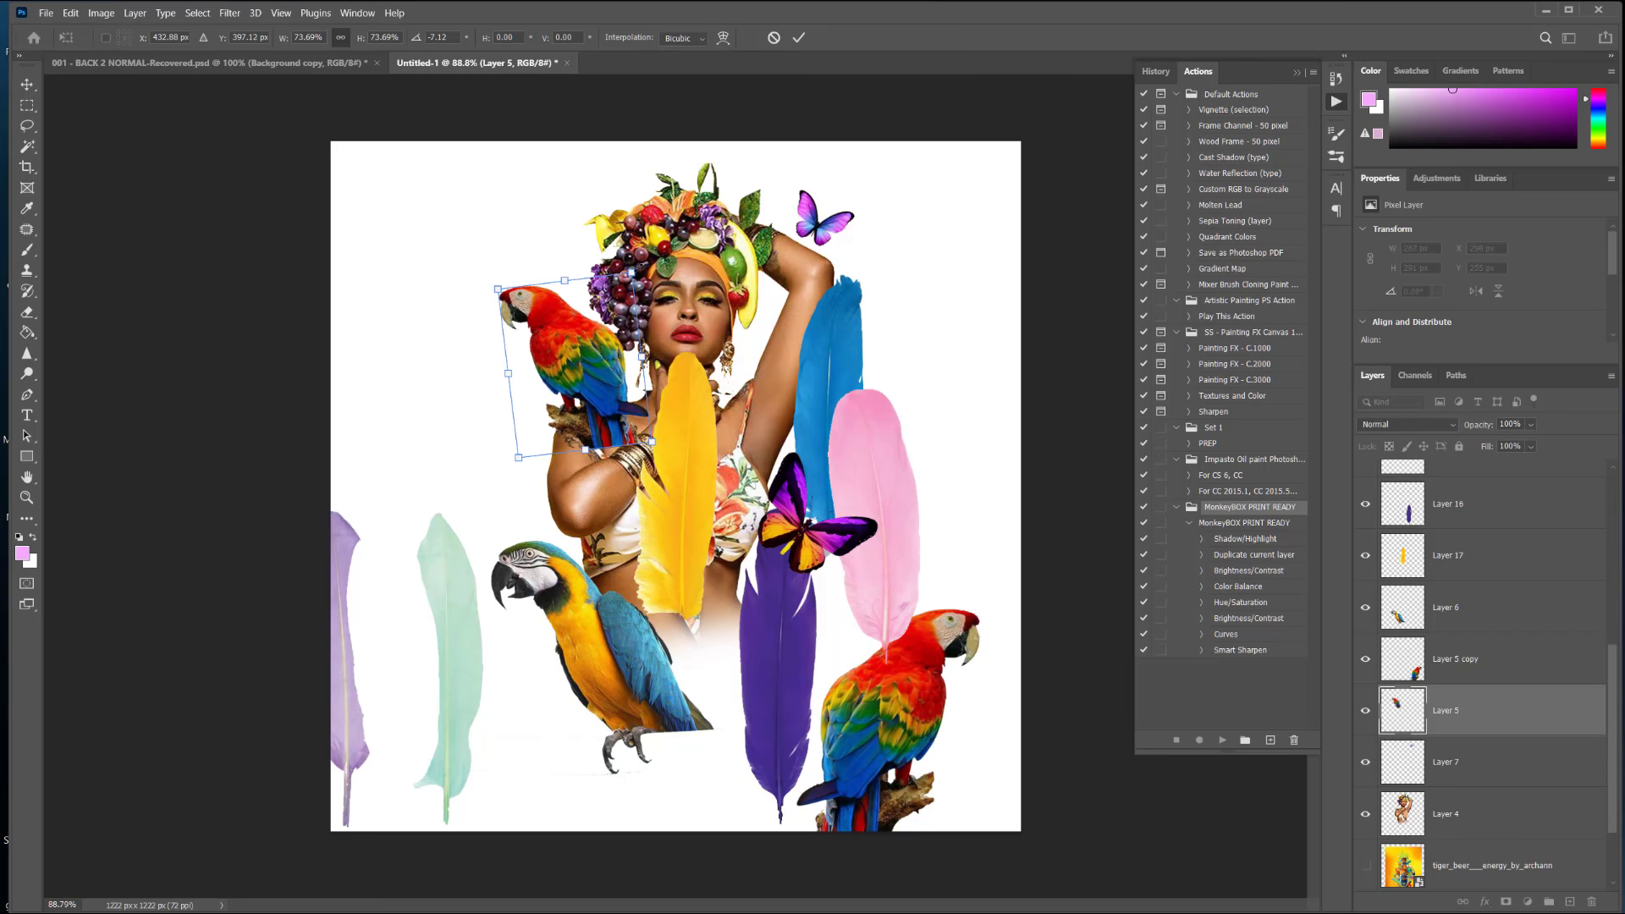
{"action": "left_click_drag", "start_coordinate": [631, 272], "coordinate": [615, 297]}
{"action": "left_click_drag", "start_coordinate": [594, 357], "coordinate": [594, 342]}
{"action": "key", "text": "Return"}
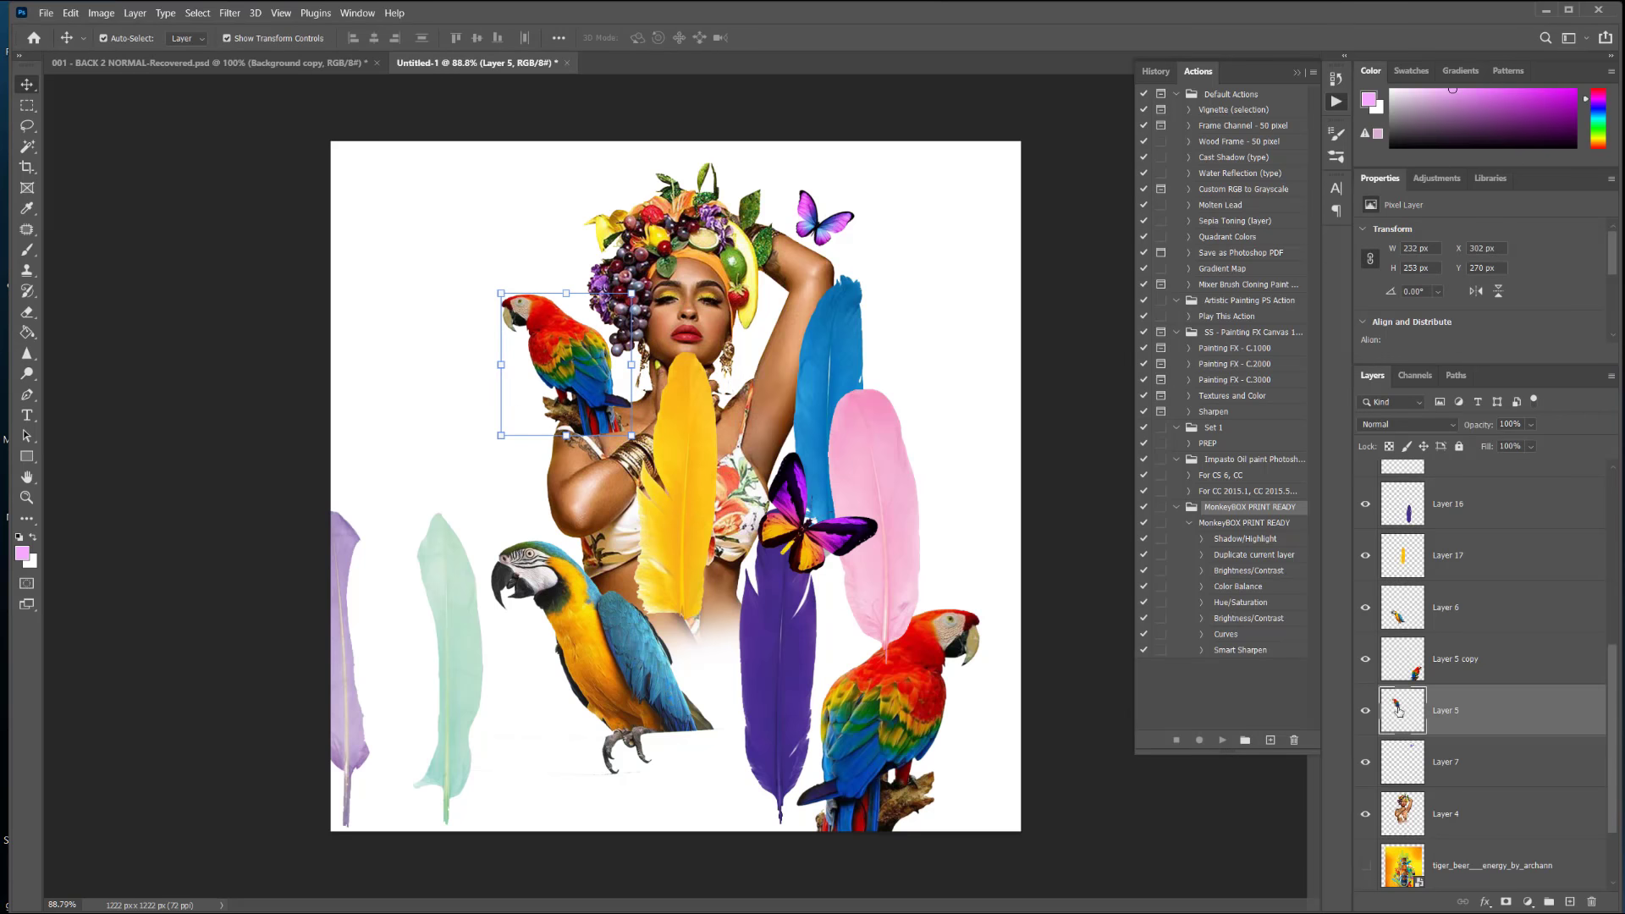
Step: Place the small red macaw's layer behind the woman, nudge it down onto her shoulder, and check the layout against the Tiger beer reference
{"action": "left_click_drag", "start_coordinate": [1519, 719], "coordinate": [1511, 838]}
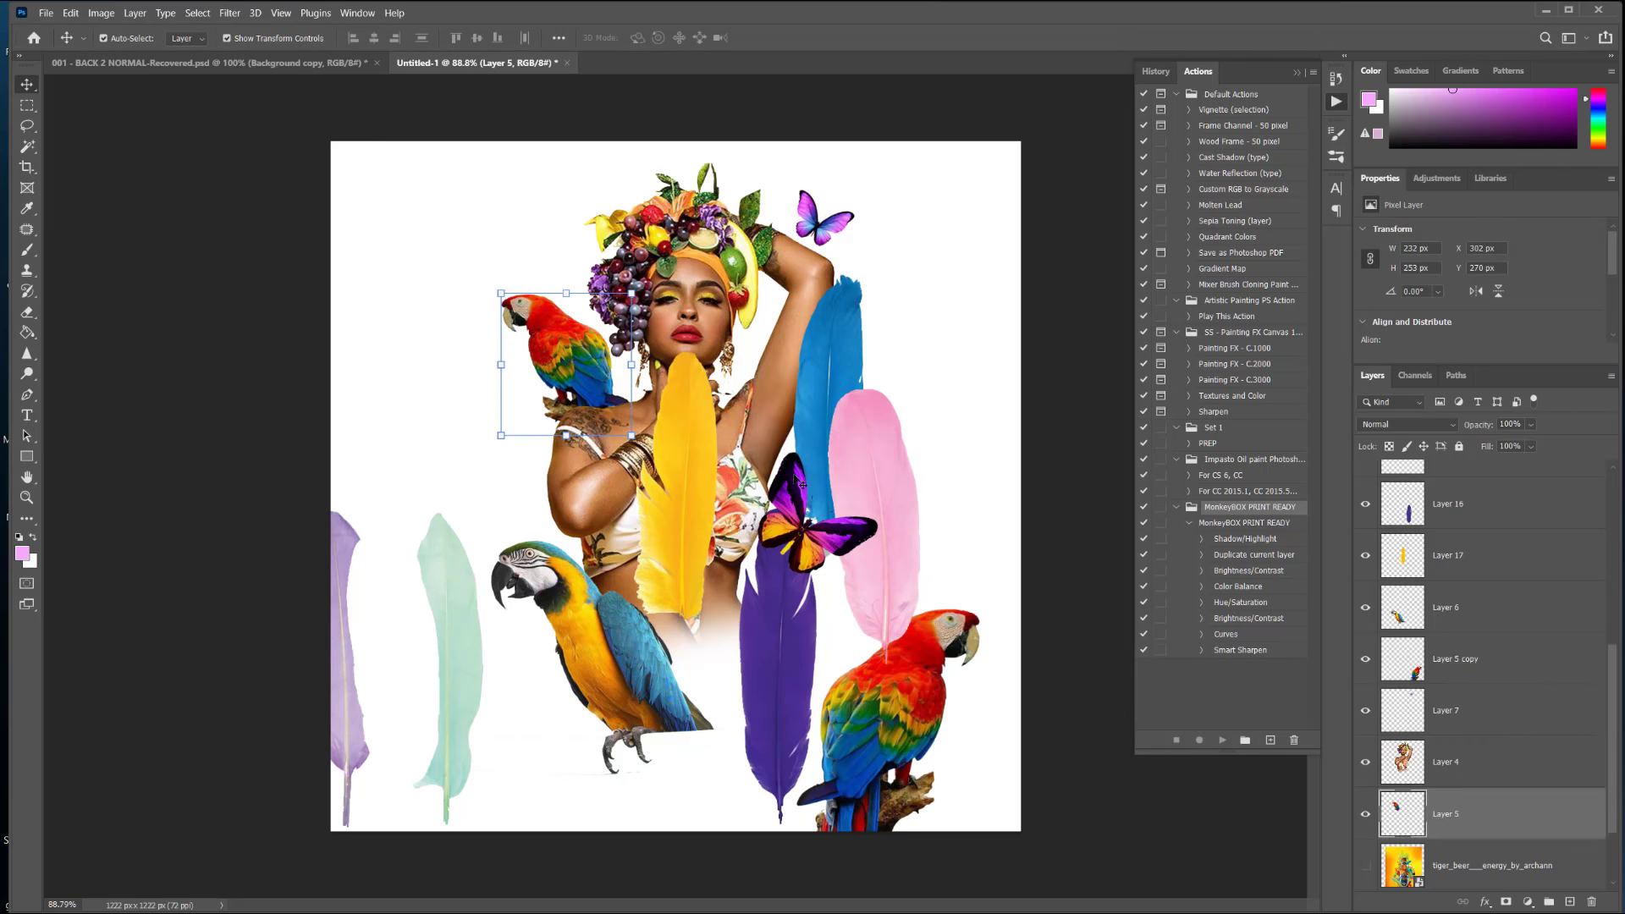
{"action": "left_click_drag", "start_coordinate": [580, 357], "coordinate": [583, 370]}
{"action": "left_click_drag", "start_coordinate": [1624, 269], "coordinate": [754, 179]}
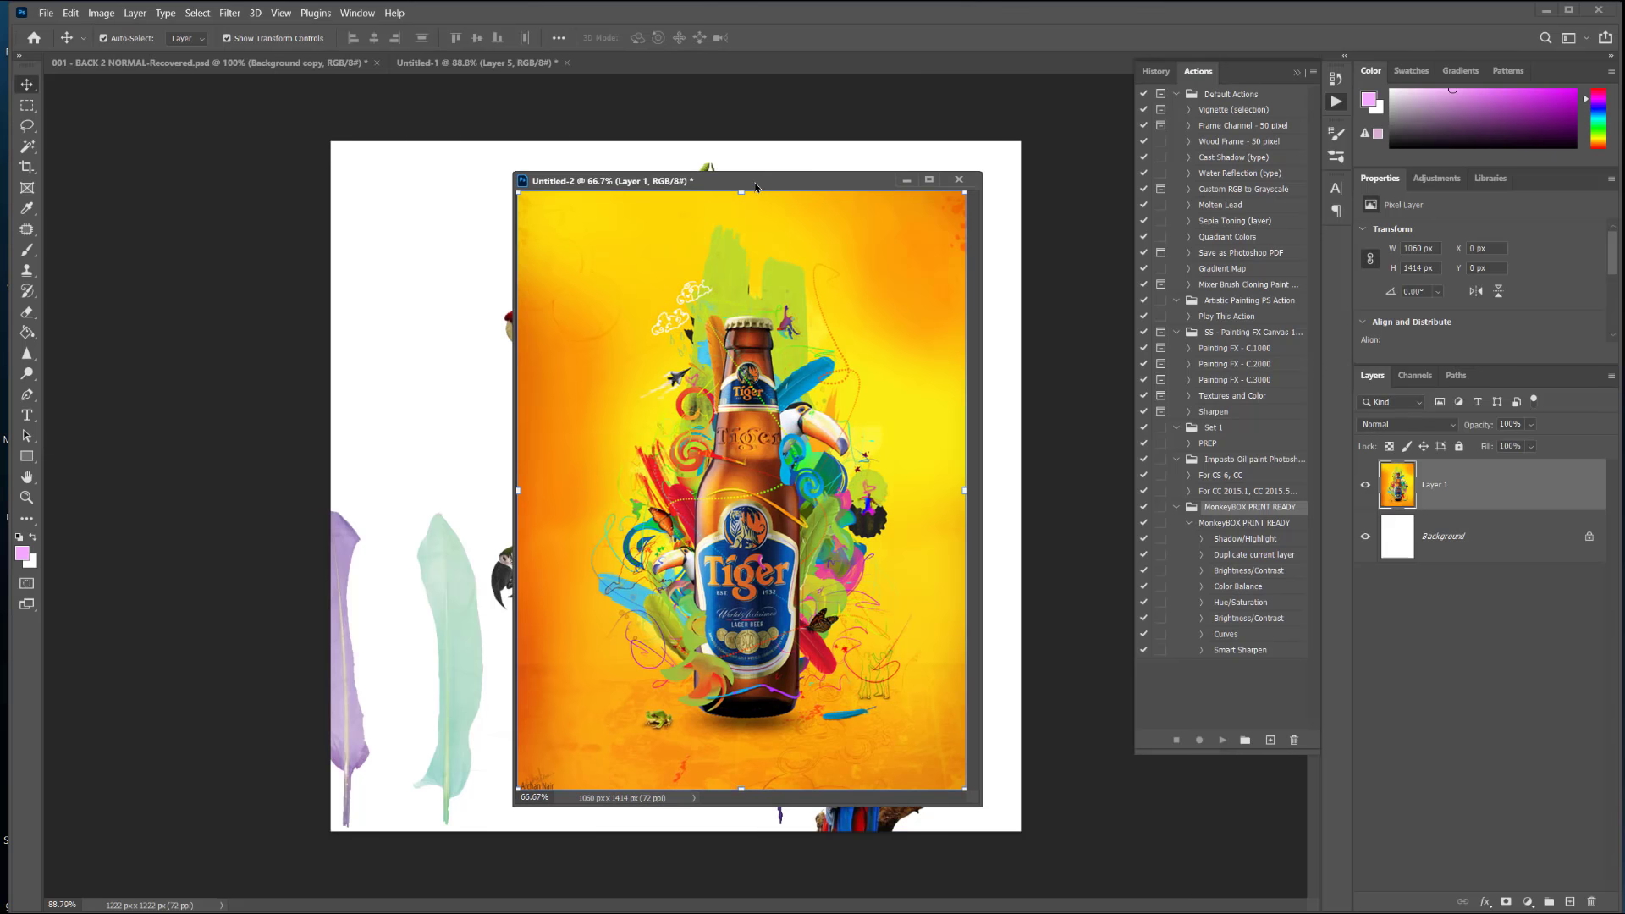
{"action": "left_click_drag", "start_coordinate": [755, 187], "coordinate": [1624, 211]}
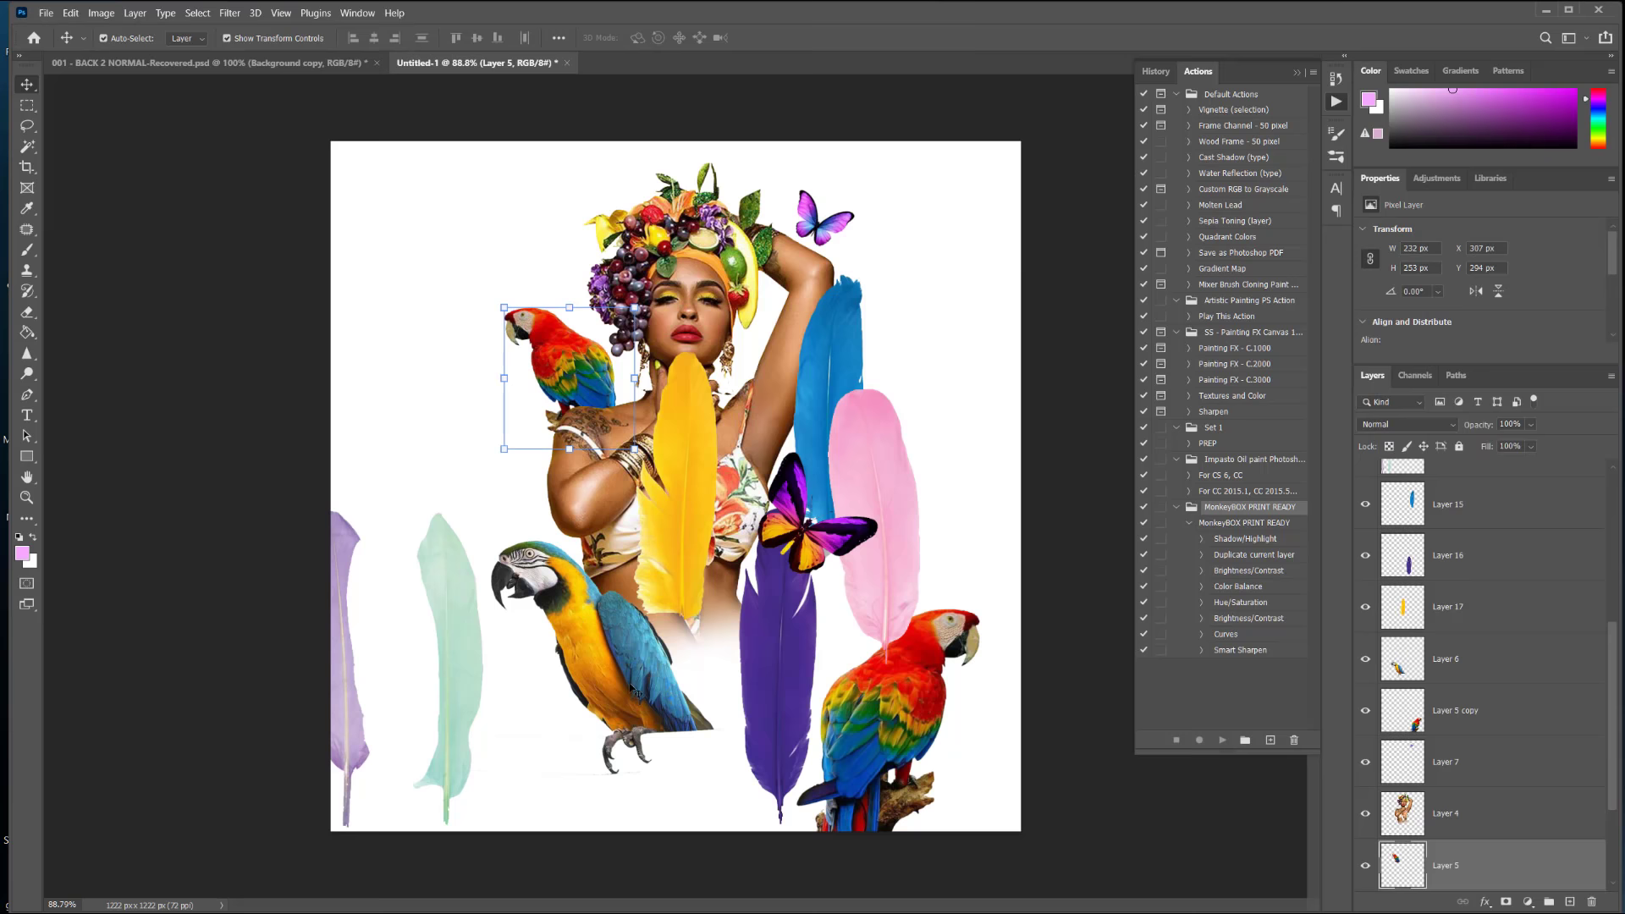
Step: Scale the blue-and-yellow macaw to about 65% and place it behind the woman's waist, then move the large red macaw to her opposite hip
{"action": "left_click_drag", "start_coordinate": [617, 687], "coordinate": [576, 614]}
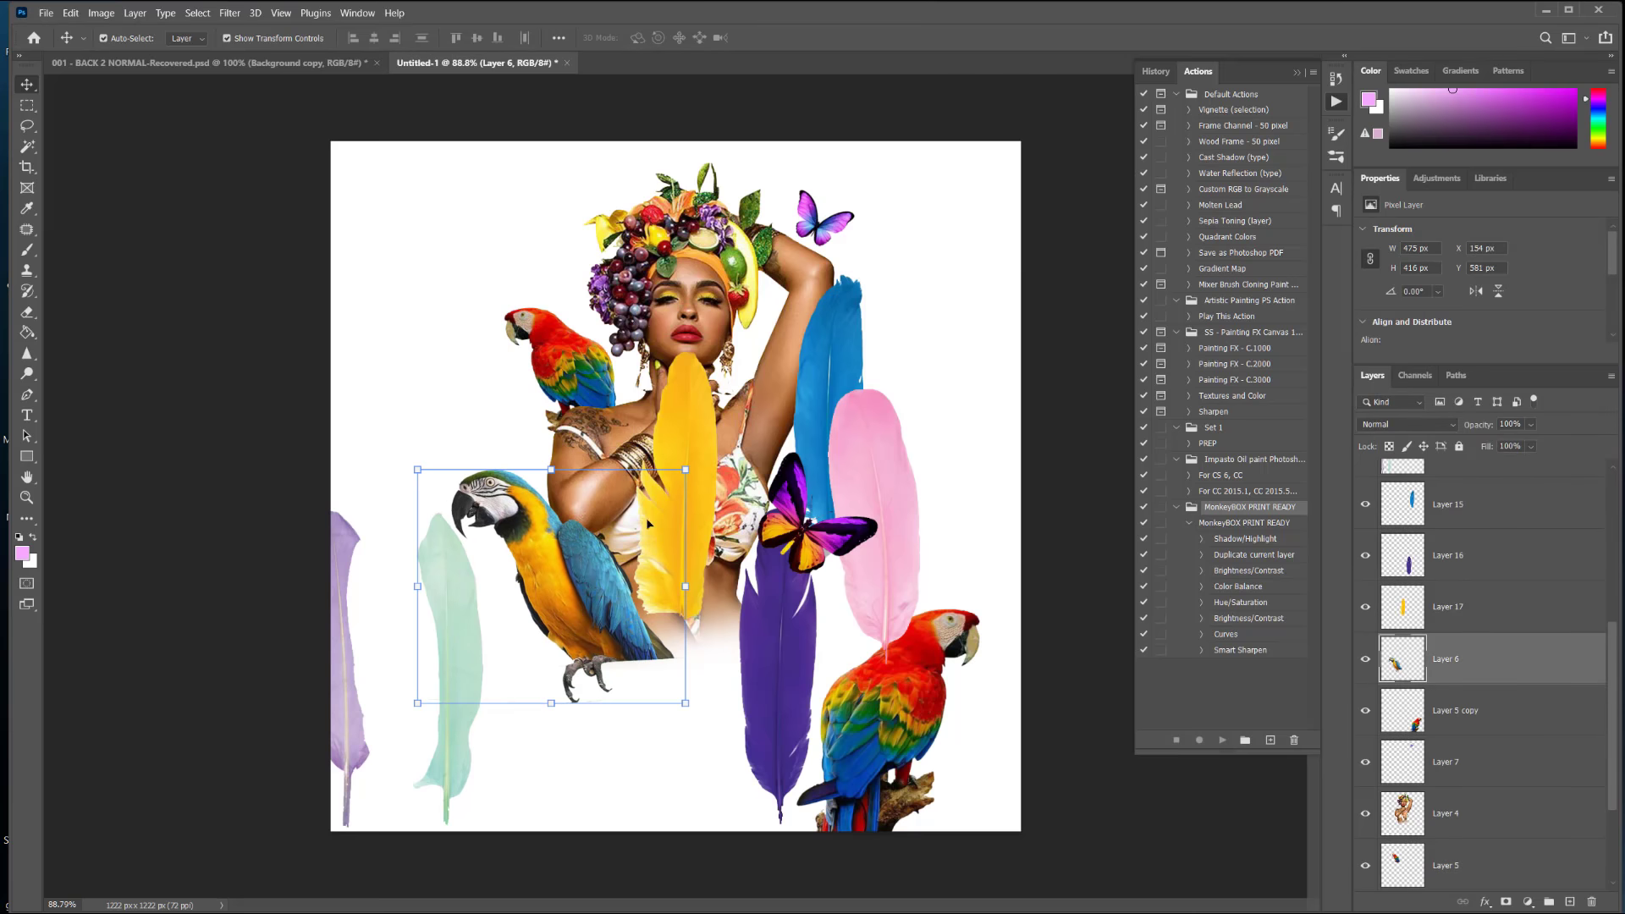
{"action": "left_click_drag", "start_coordinate": [685, 467], "coordinate": [592, 553]}
{"action": "left_click_drag", "start_coordinate": [558, 653], "coordinate": [633, 629]}
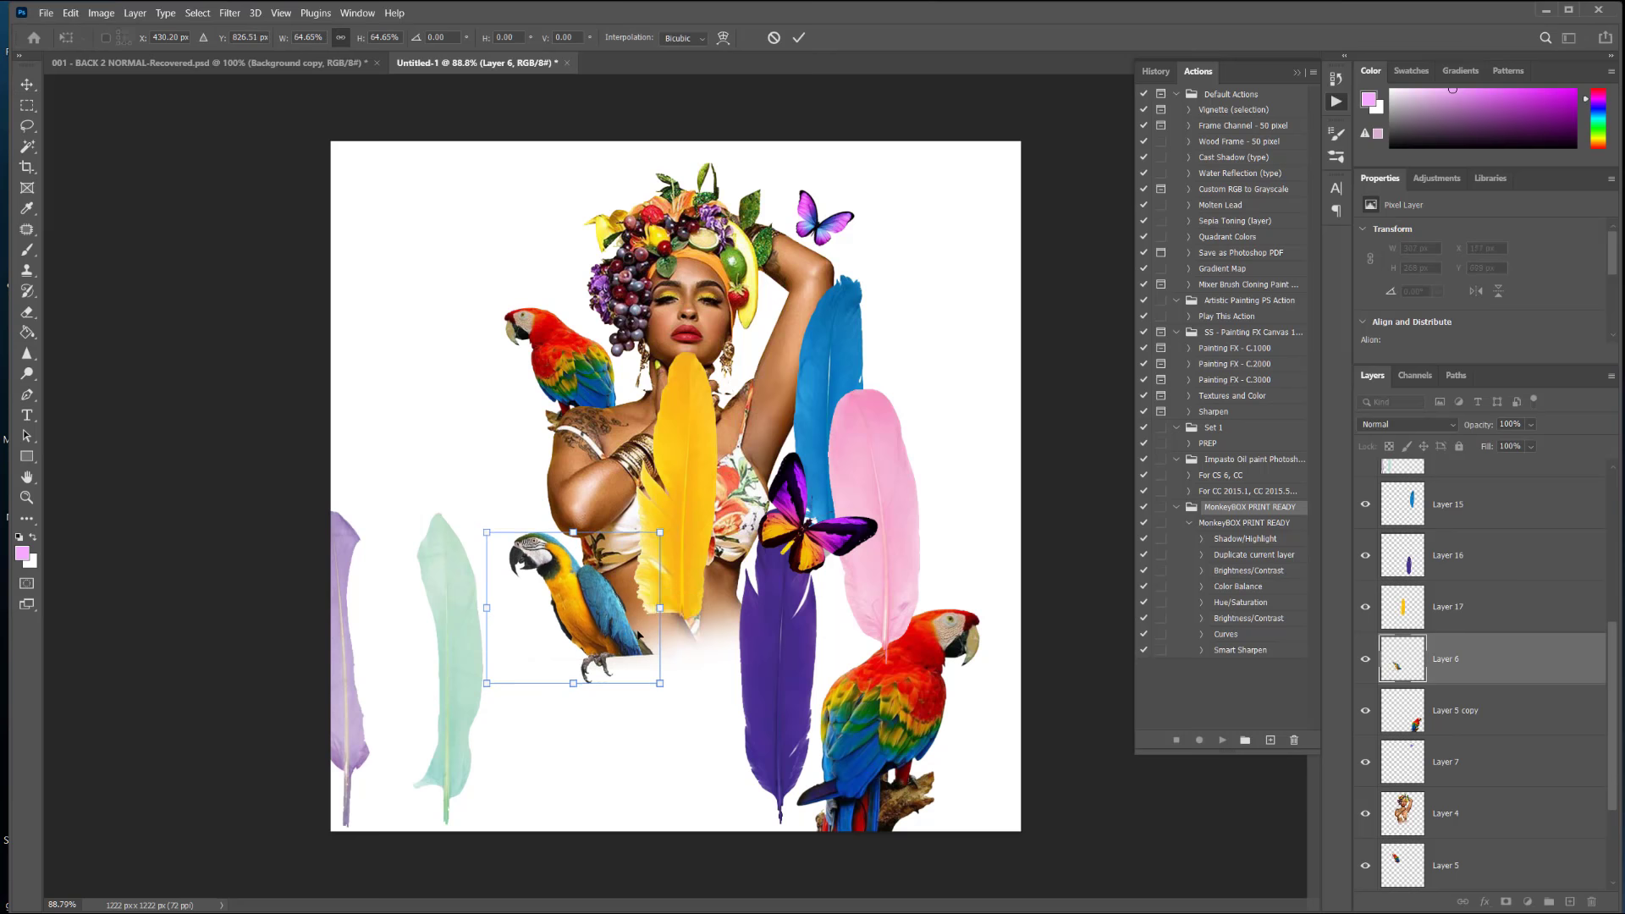
{"action": "key", "text": "Return"}
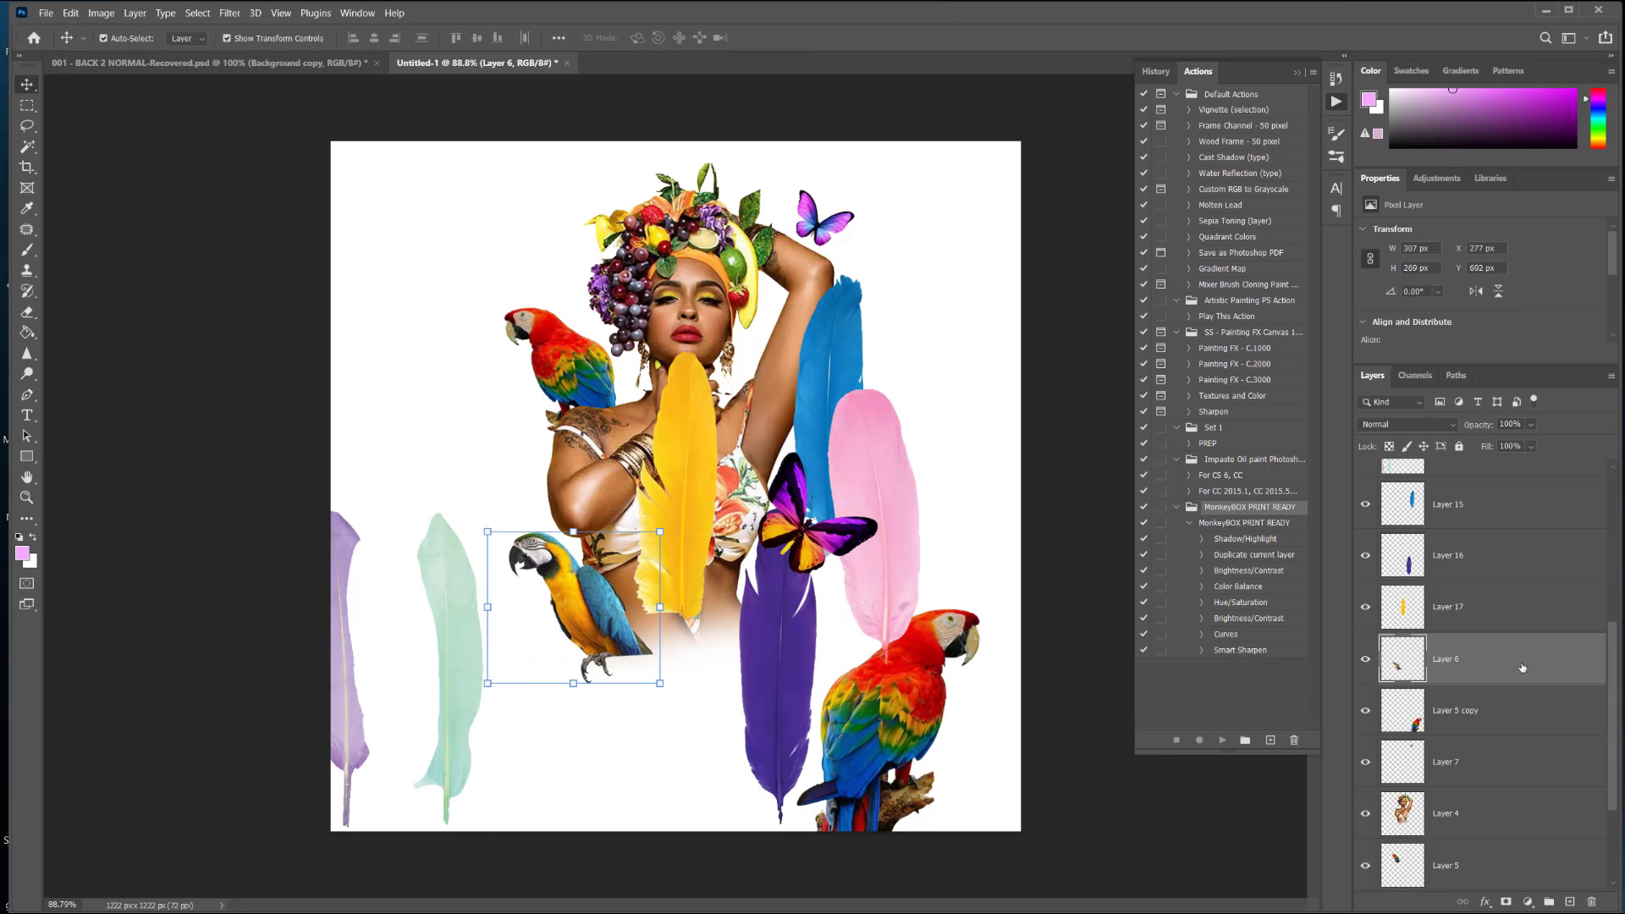
{"action": "left_click_drag", "start_coordinate": [1522, 668], "coordinate": [1498, 842]}
{"action": "left_click", "coordinate": [922, 770]}
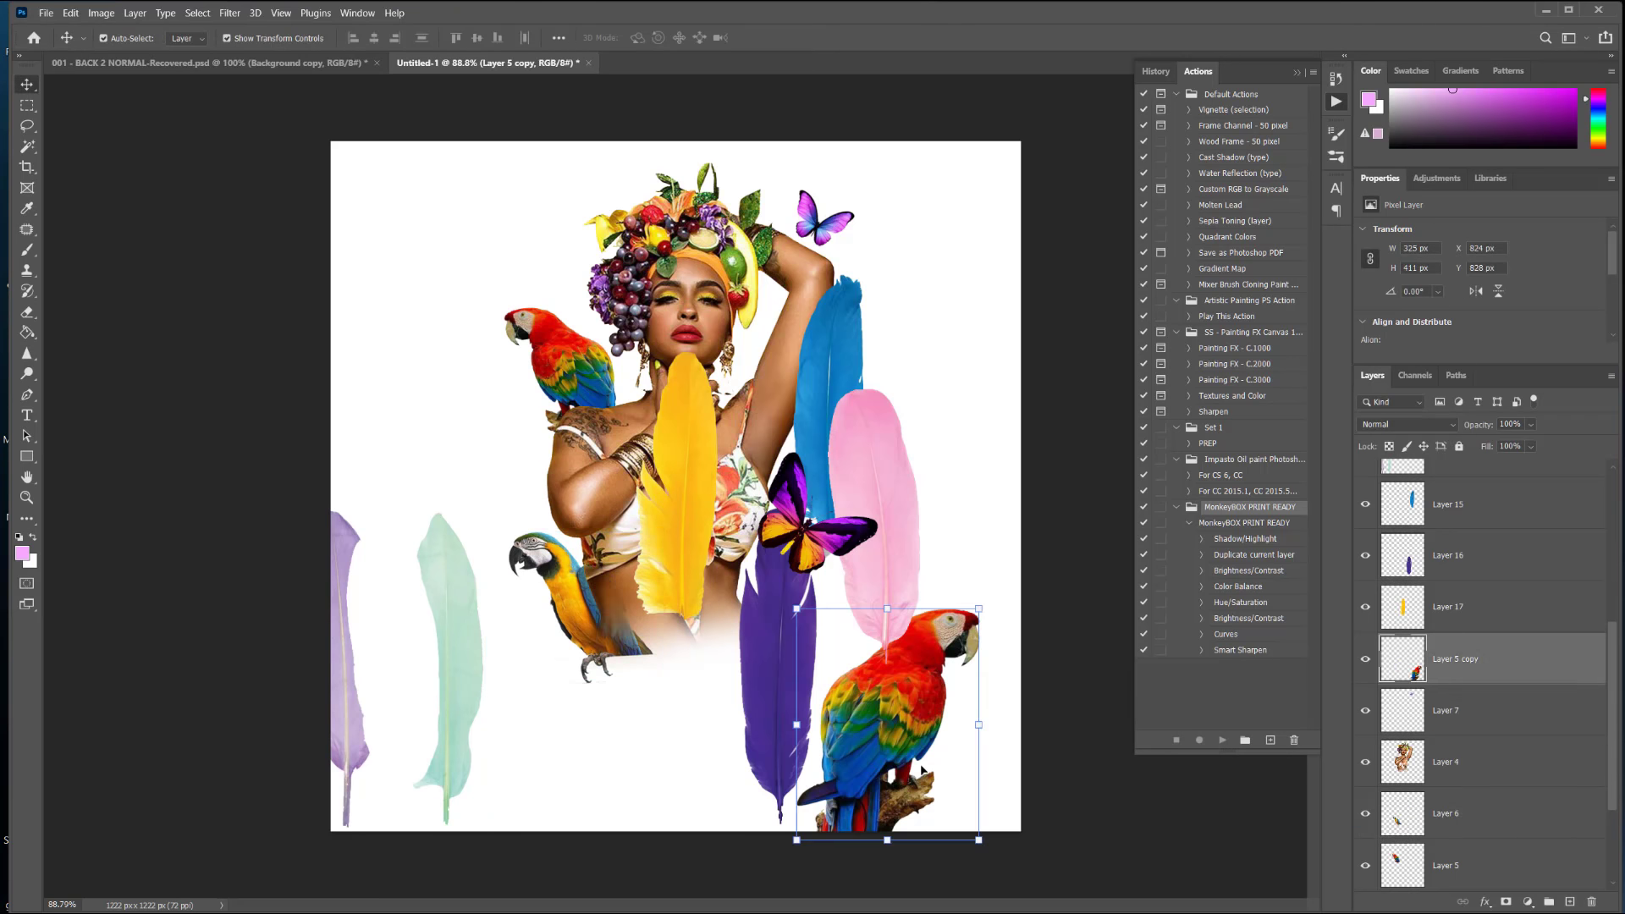
{"action": "left_click_drag", "start_coordinate": [908, 748], "coordinate": [787, 618]}
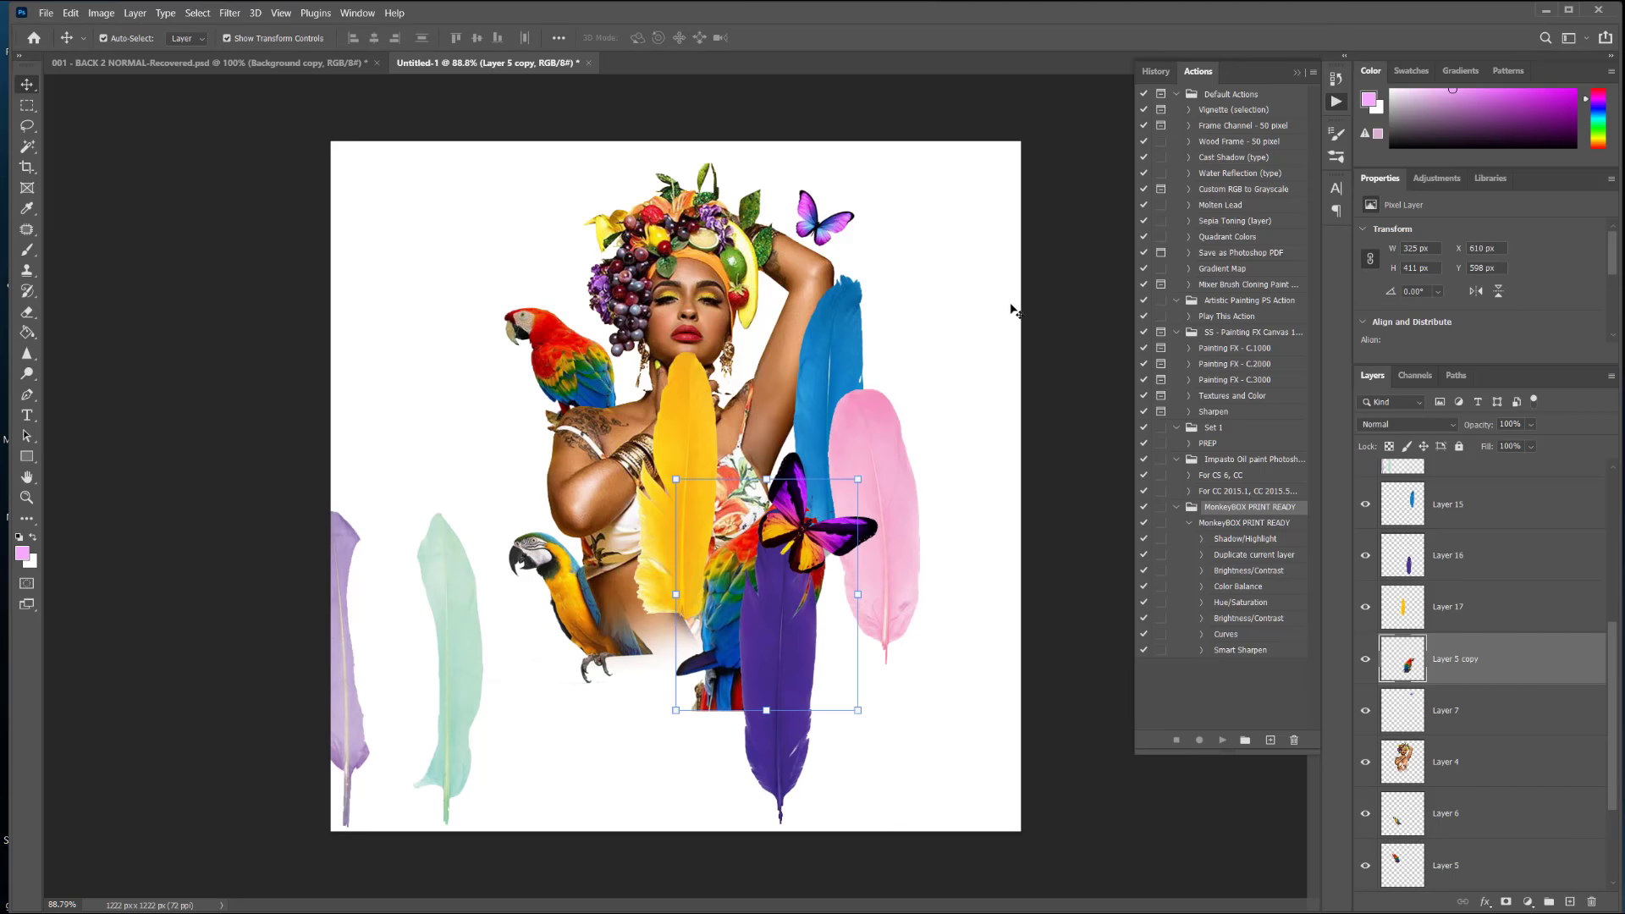
Step: Scale the light blue feather to about 58%, rotate it about 31 degrees, and tuck it behind the woman's raised arm
{"action": "left_click", "coordinate": [833, 364]}
{"action": "left_click_drag", "start_coordinate": [830, 356], "coordinate": [830, 292]}
{"action": "left_click_drag", "start_coordinate": [872, 198], "coordinate": [888, 273]}
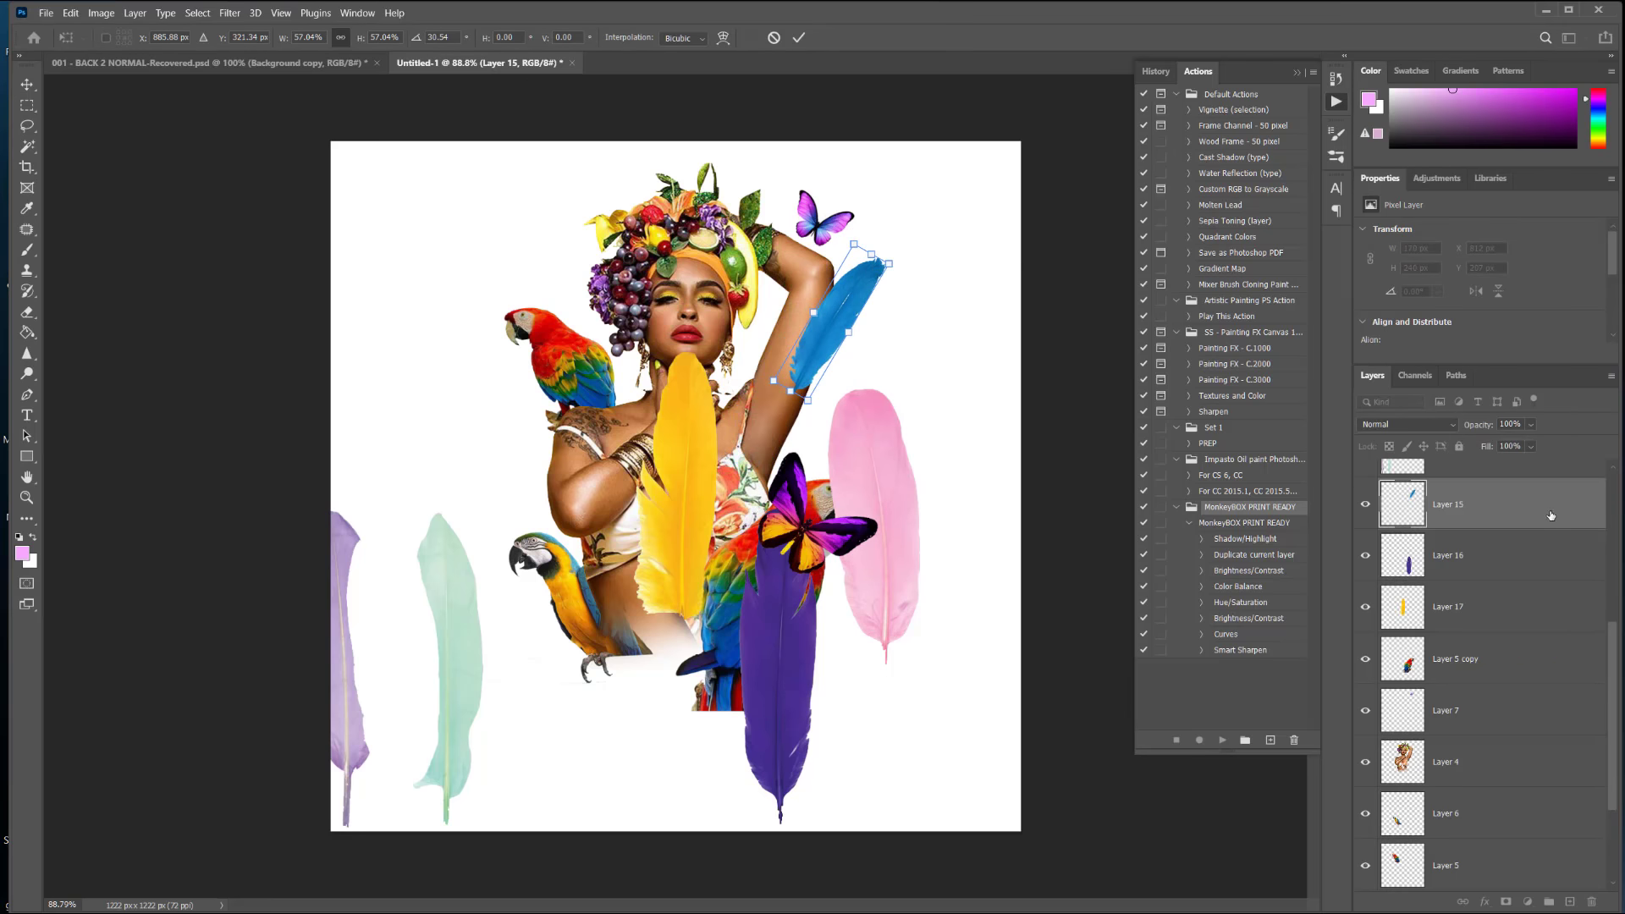
{"action": "left_click_drag", "start_coordinate": [1551, 516], "coordinate": [1511, 710]}
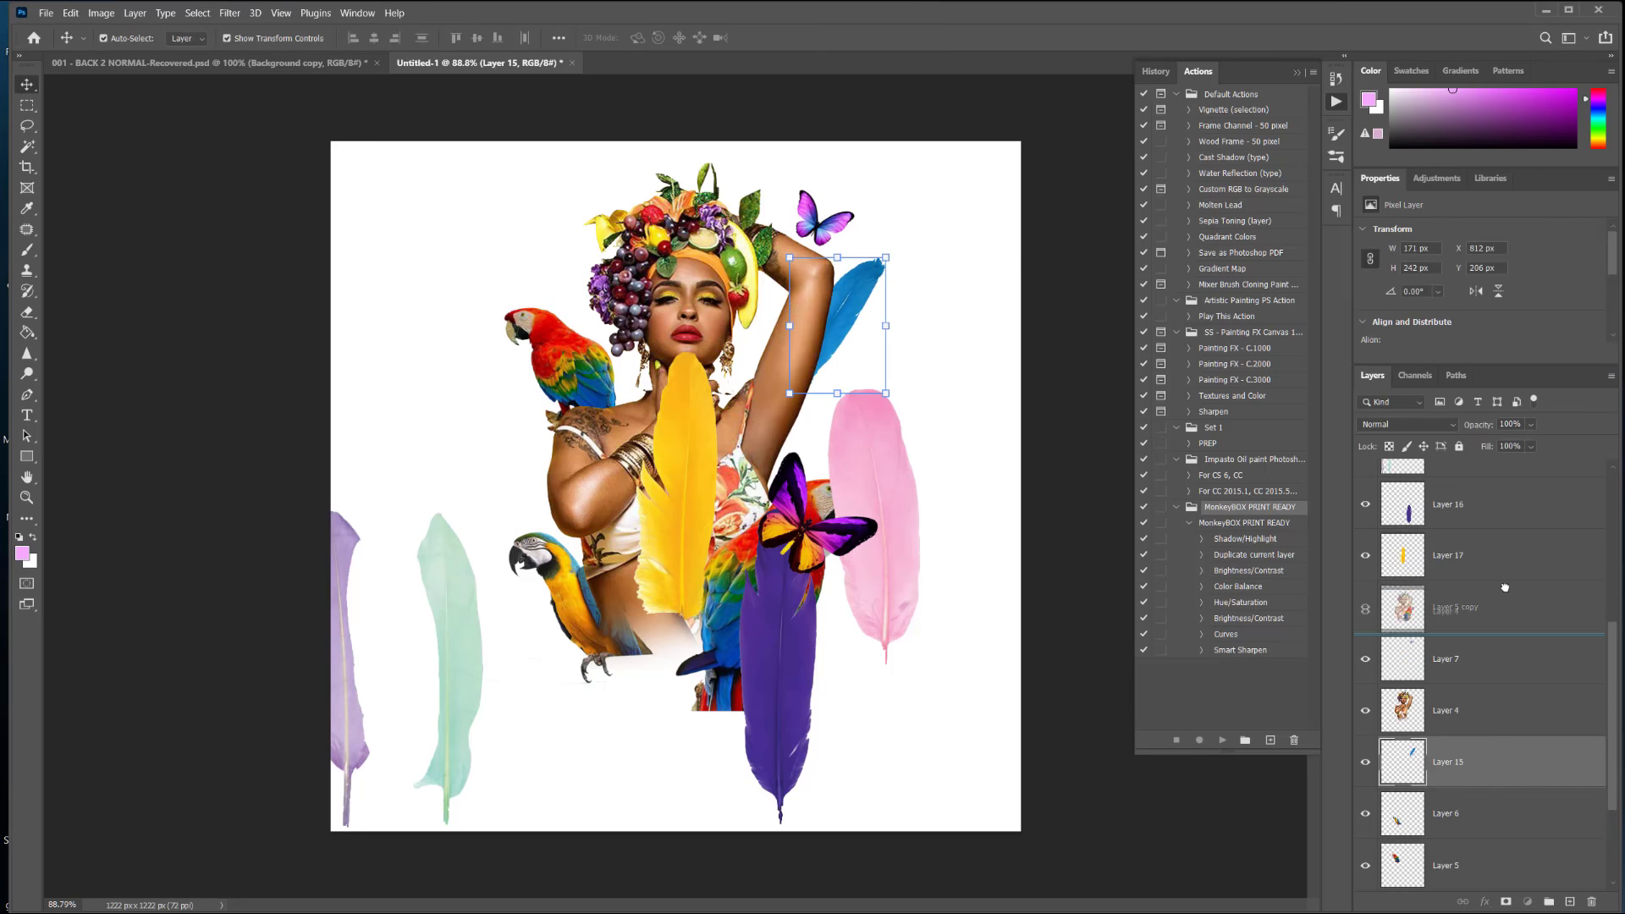
Step: Move the woman's layer to the top of the layer stack, in front of the feathers, parrots and butterflies
{"action": "left_click_drag", "start_coordinate": [1505, 587], "coordinate": [1506, 480]}
{"action": "left_click_drag", "start_coordinate": [1614, 658], "coordinate": [1602, 499]}
{"action": "left_click_drag", "start_coordinate": [1531, 837], "coordinate": [1481, 495]}
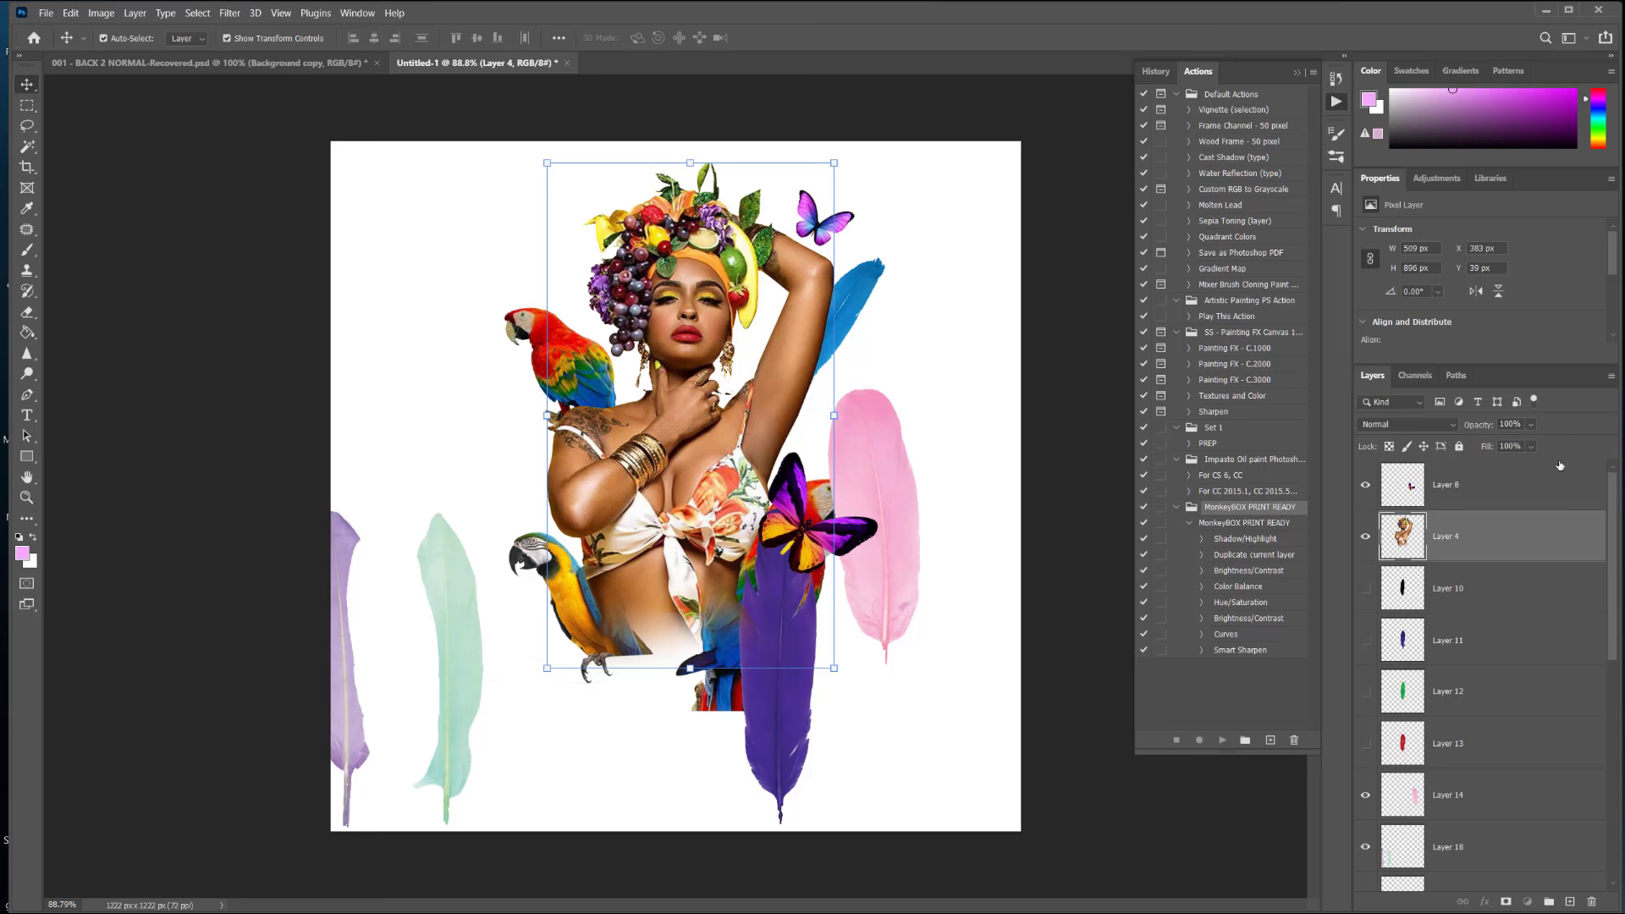
{"action": "left_click_drag", "start_coordinate": [1536, 484], "coordinate": [1536, 483]}
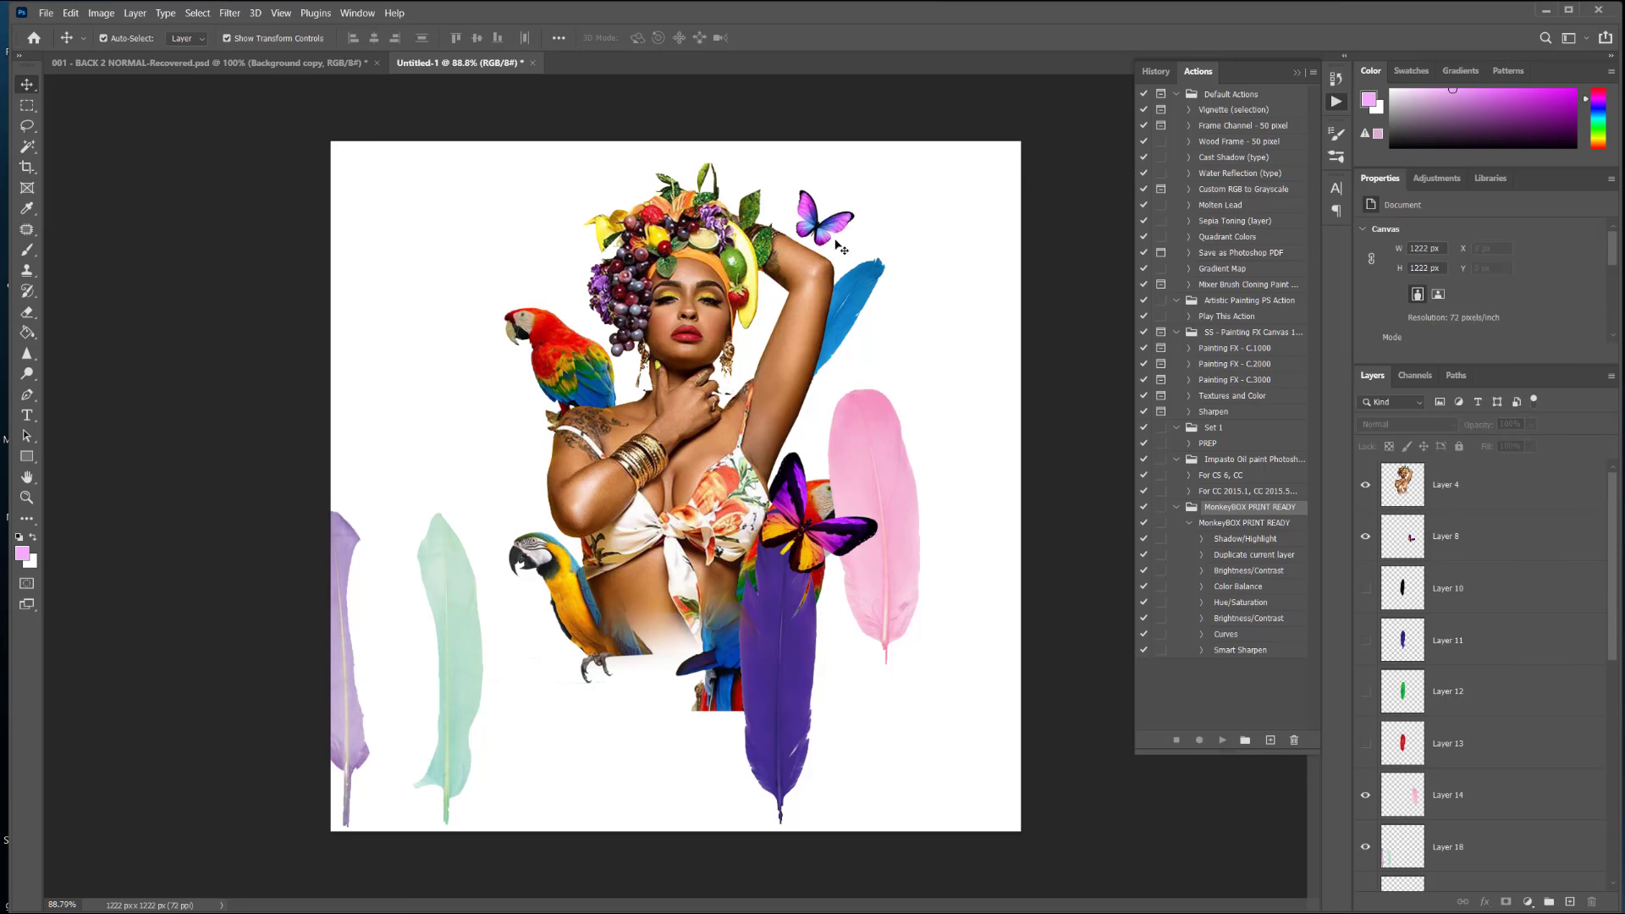
Step: Nudge the pink-purple butterfly onto the raised arm and place a turned, 54 x 53 px duplicate beside the other side of the fruit headdress
{"action": "left_click_drag", "start_coordinate": [843, 230], "coordinate": [827, 240]}
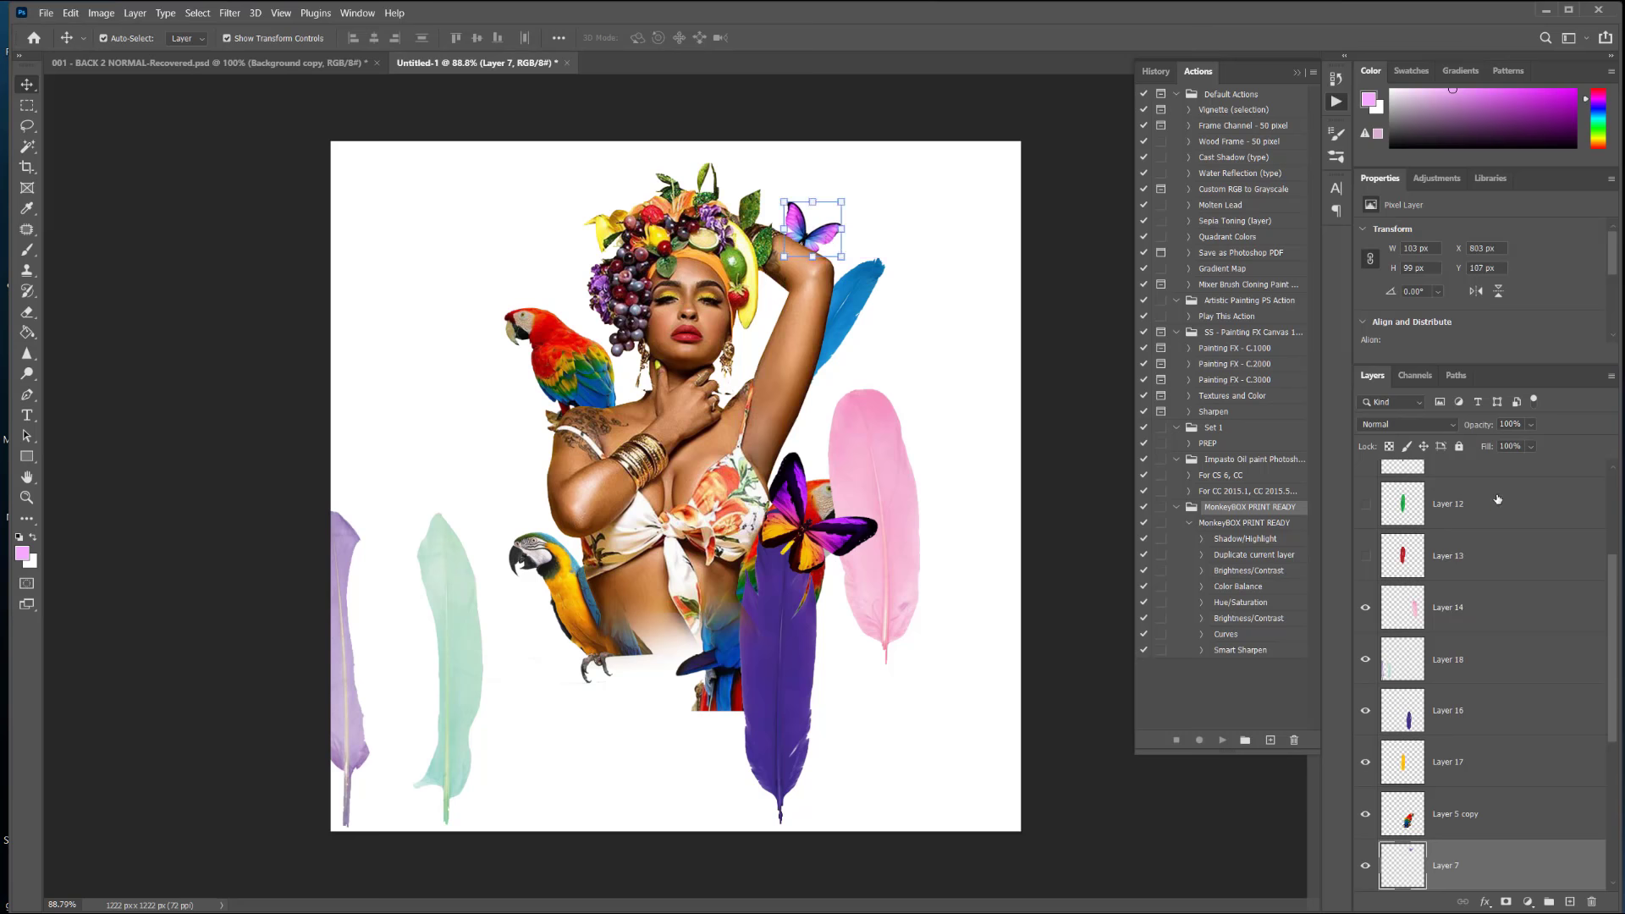
{"action": "left_click_drag", "start_coordinate": [1523, 883], "coordinate": [1569, 901]}
{"action": "left_click_drag", "start_coordinate": [849, 198], "coordinate": [615, 184]}
{"action": "key", "text": "Return"}
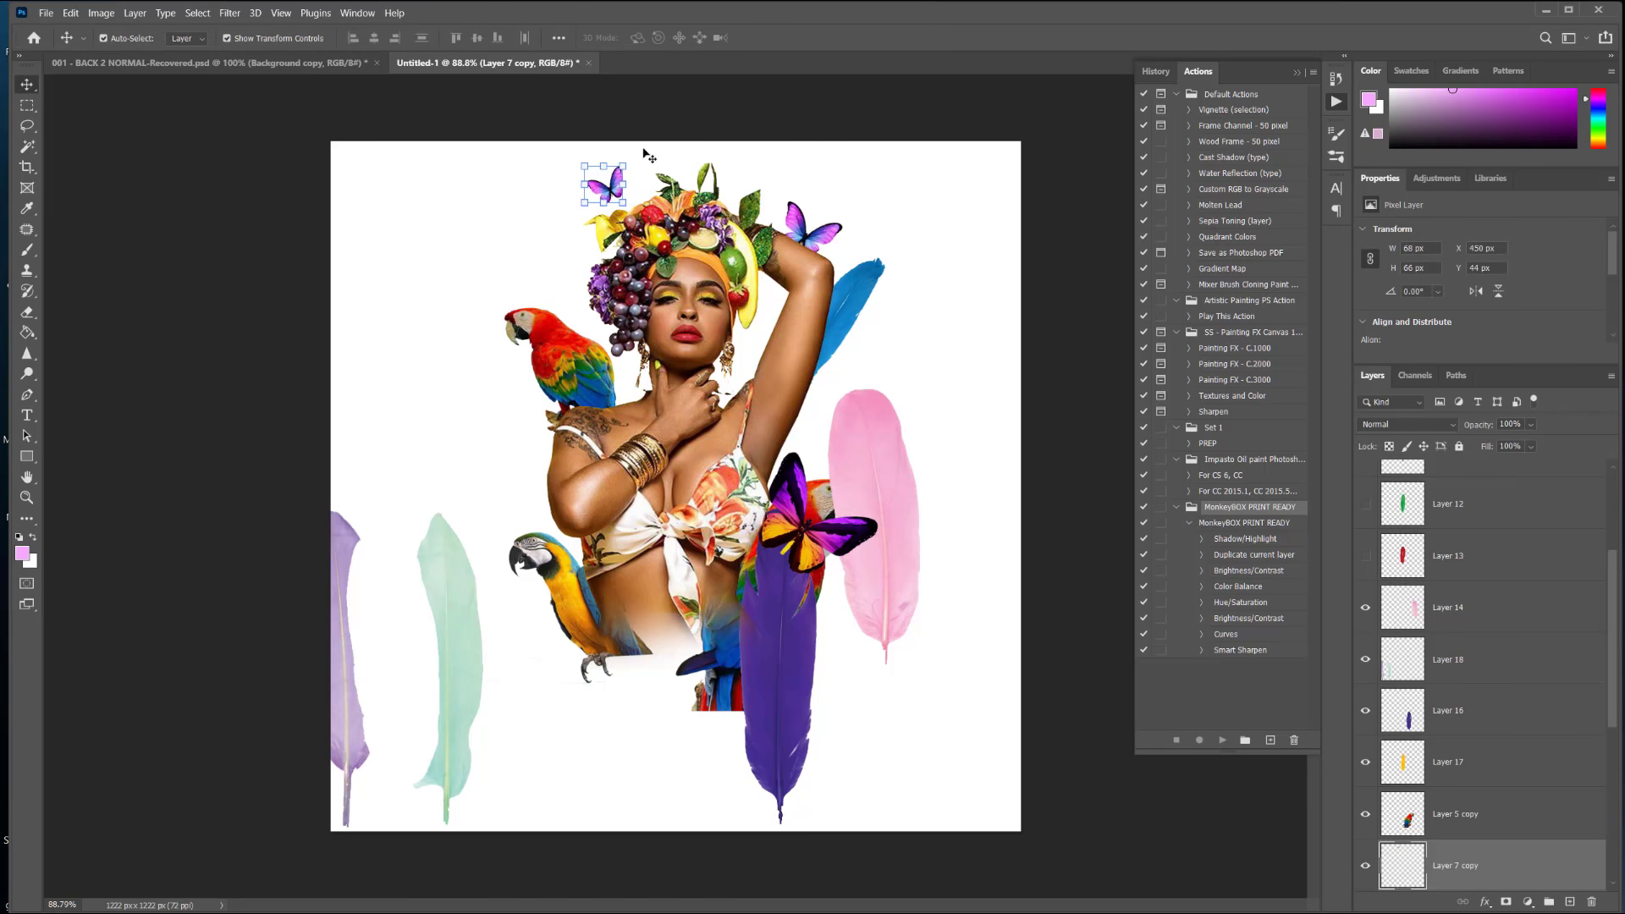
{"action": "key", "text": "ctrl+t"}
{"action": "left_click_drag", "start_coordinate": [624, 163], "coordinate": [618, 172]}
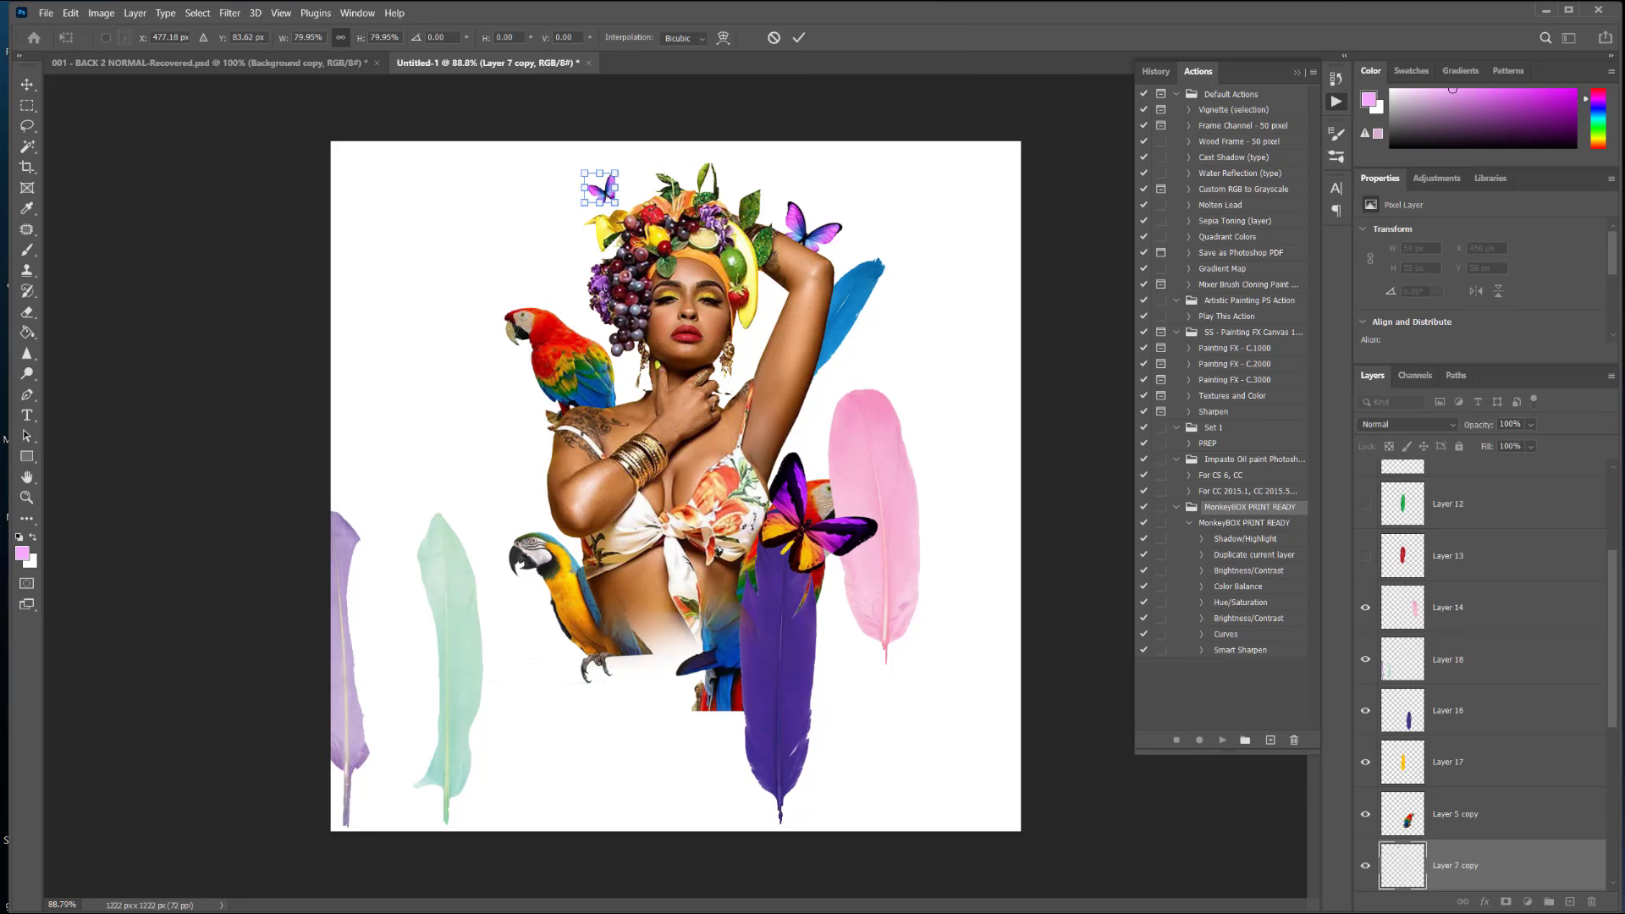
{"action": "key", "text": "Return"}
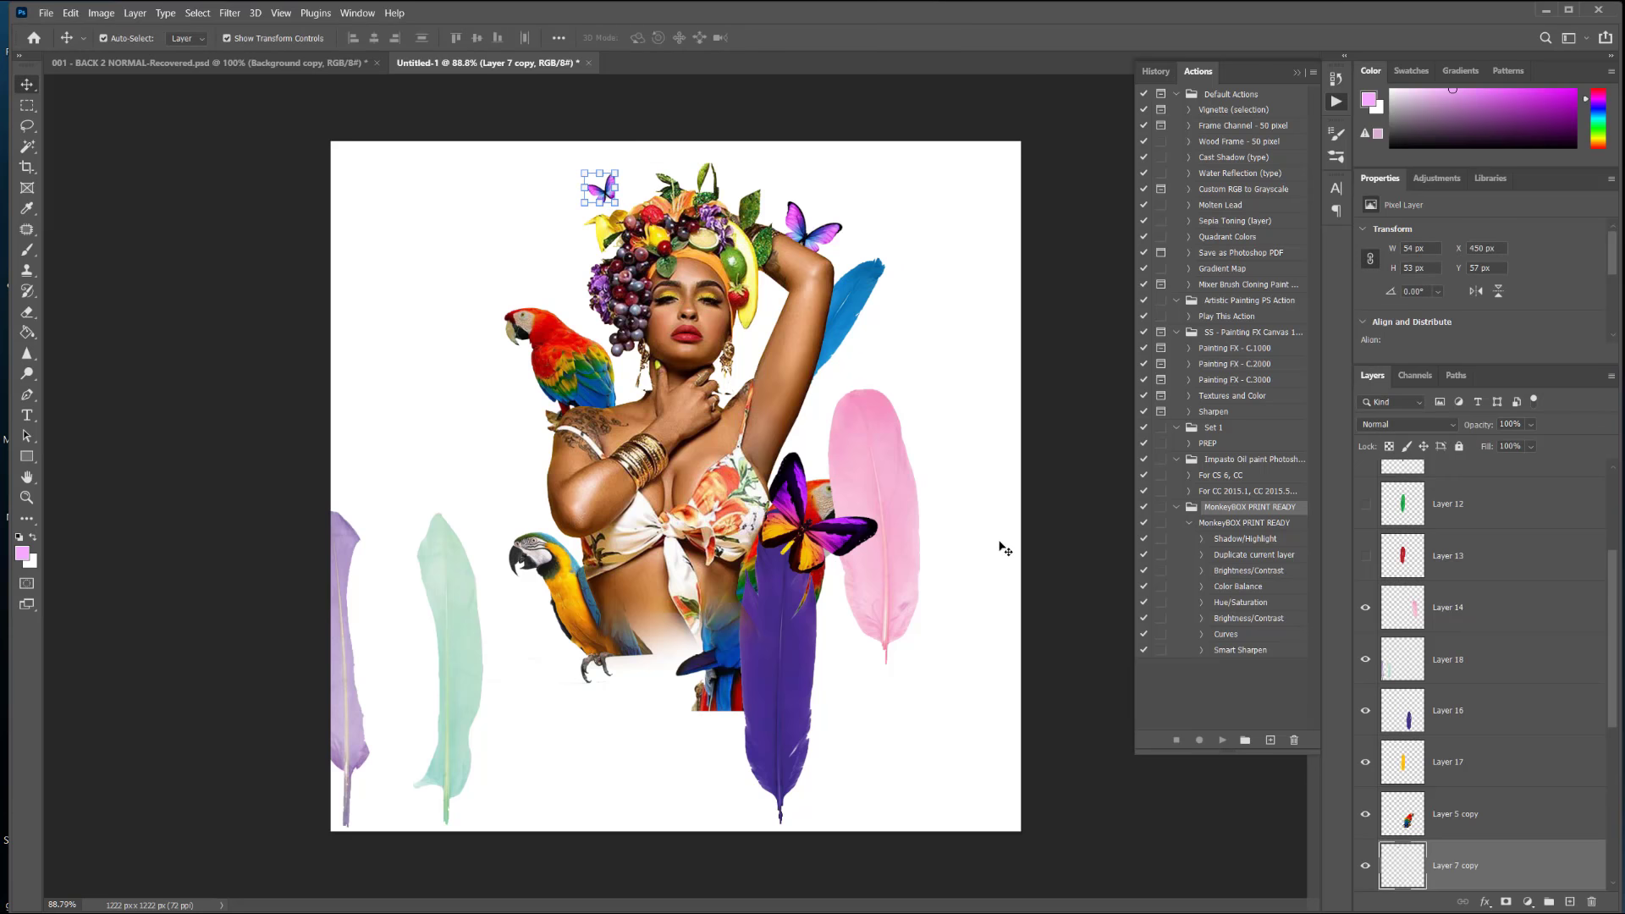
Step: Move the orange-purple butterfly up beside the woman's raised arm and bring its layer in front of her
{"action": "left_click_drag", "start_coordinate": [868, 548], "coordinate": [878, 450]}
{"action": "left_click_drag", "start_coordinate": [1616, 517], "coordinate": [1615, 479]}
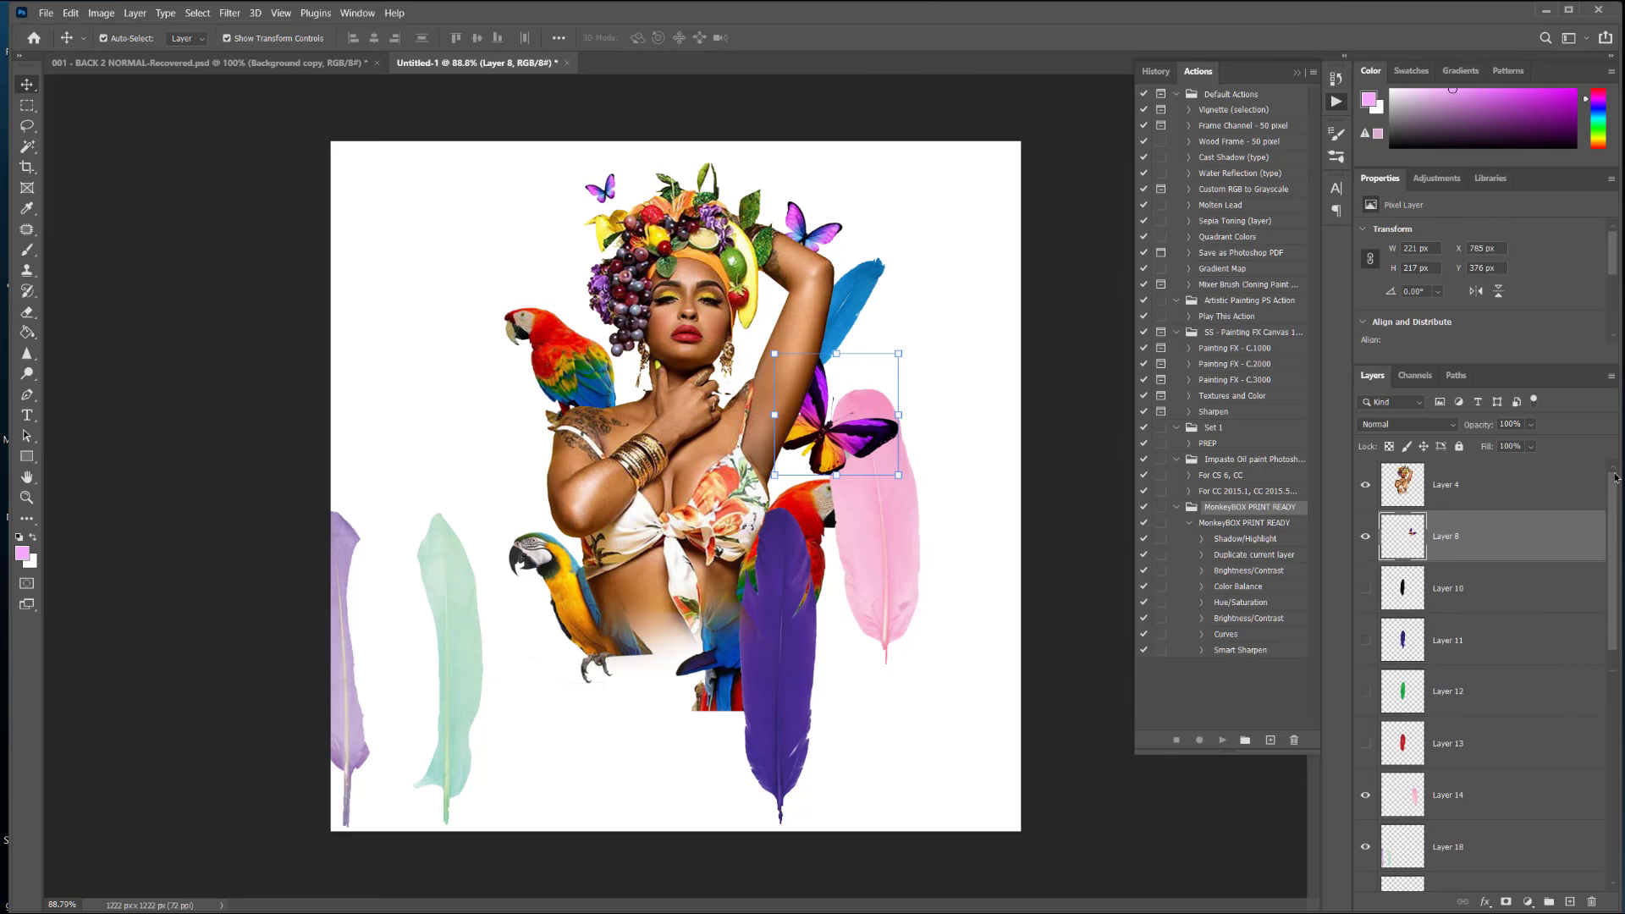
{"action": "left_click_drag", "start_coordinate": [1554, 537], "coordinate": [1550, 482]}
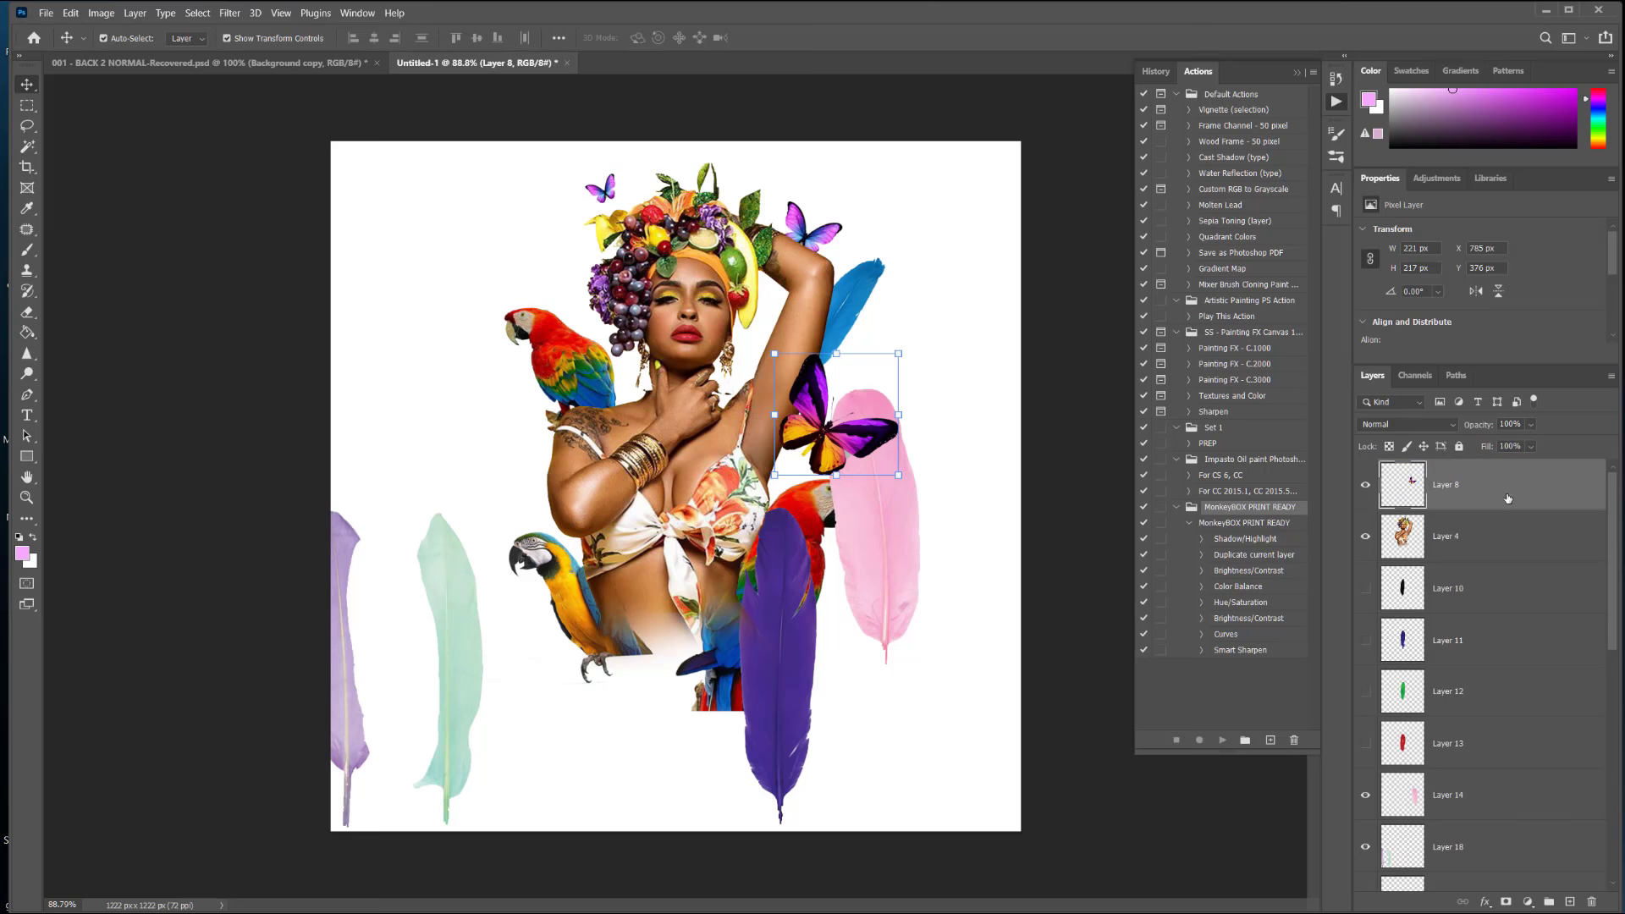
Step: Duplicate the orange-purple butterfly, place the copy by the woman's bent elbow, rotate it about -66 degrees and scale it to about 52%
{"action": "left_click_drag", "start_coordinate": [1507, 498], "coordinate": [1569, 901]}
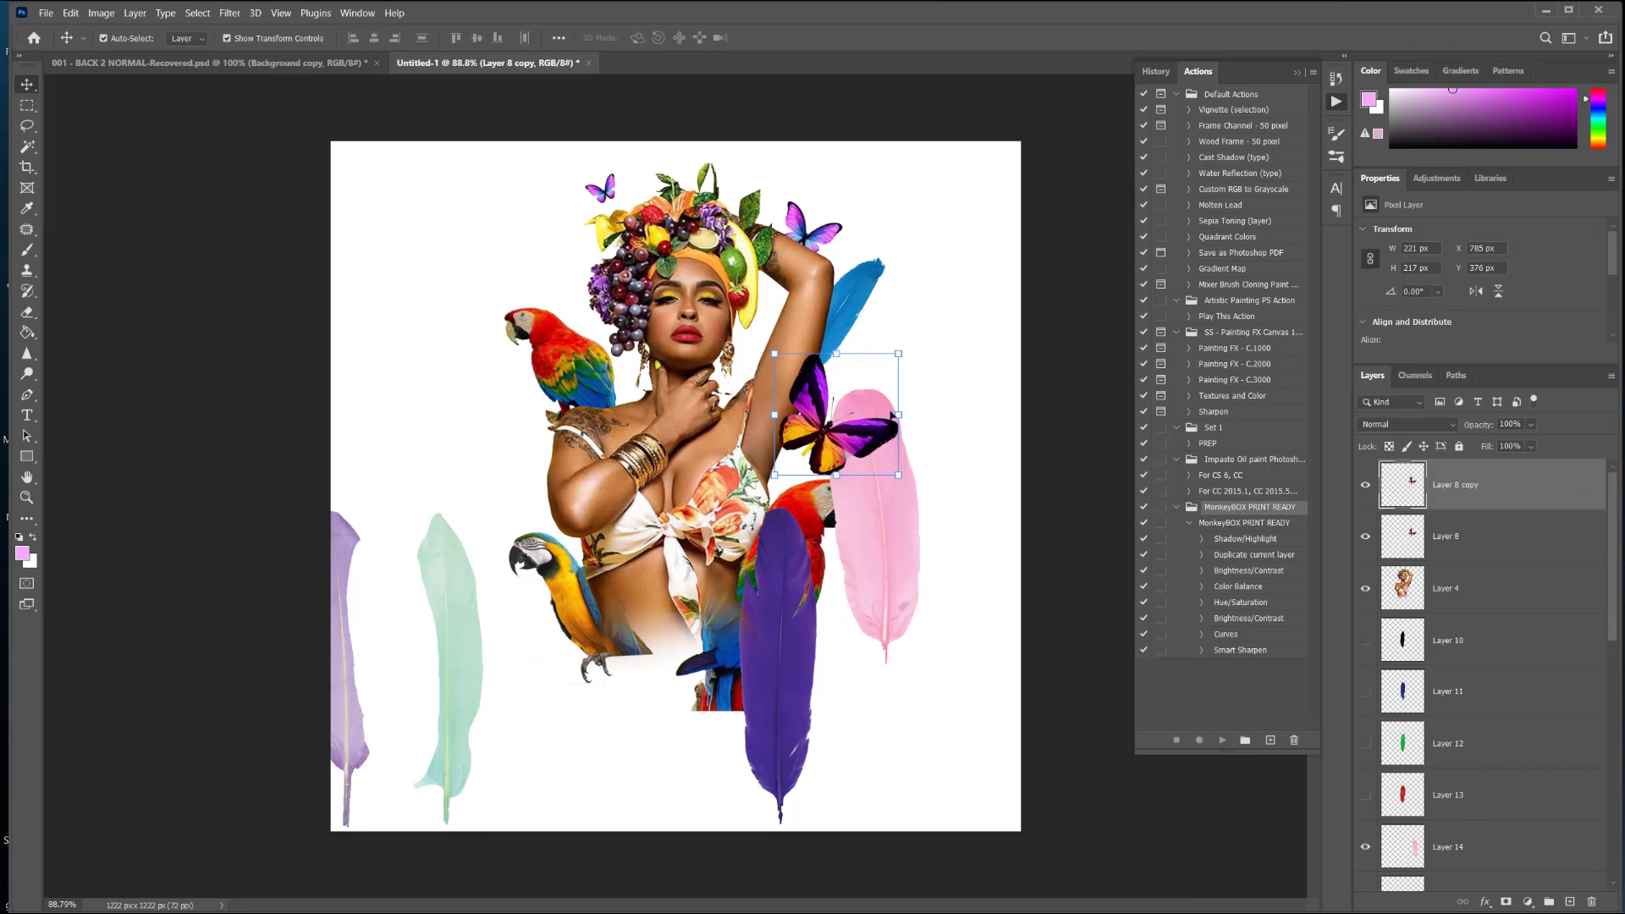
{"action": "left_click_drag", "start_coordinate": [876, 444], "coordinate": [569, 495]}
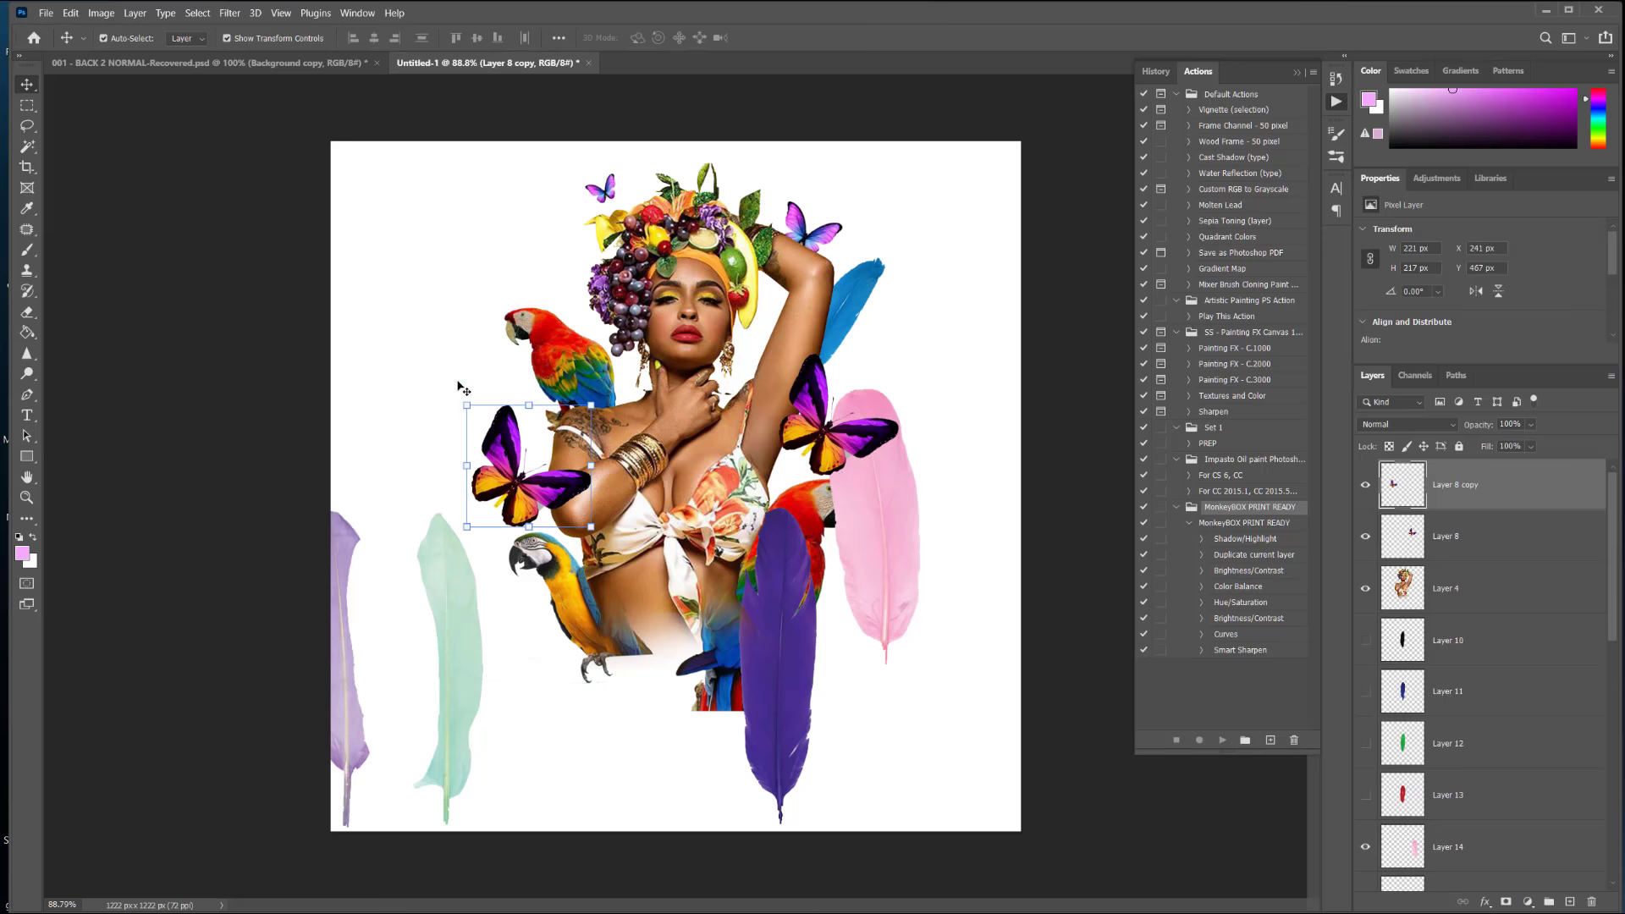
{"action": "left_click", "coordinate": [453, 397]}
{"action": "left_click", "coordinate": [505, 435]}
{"action": "left_click_drag", "start_coordinate": [458, 396], "coordinate": [441, 502]}
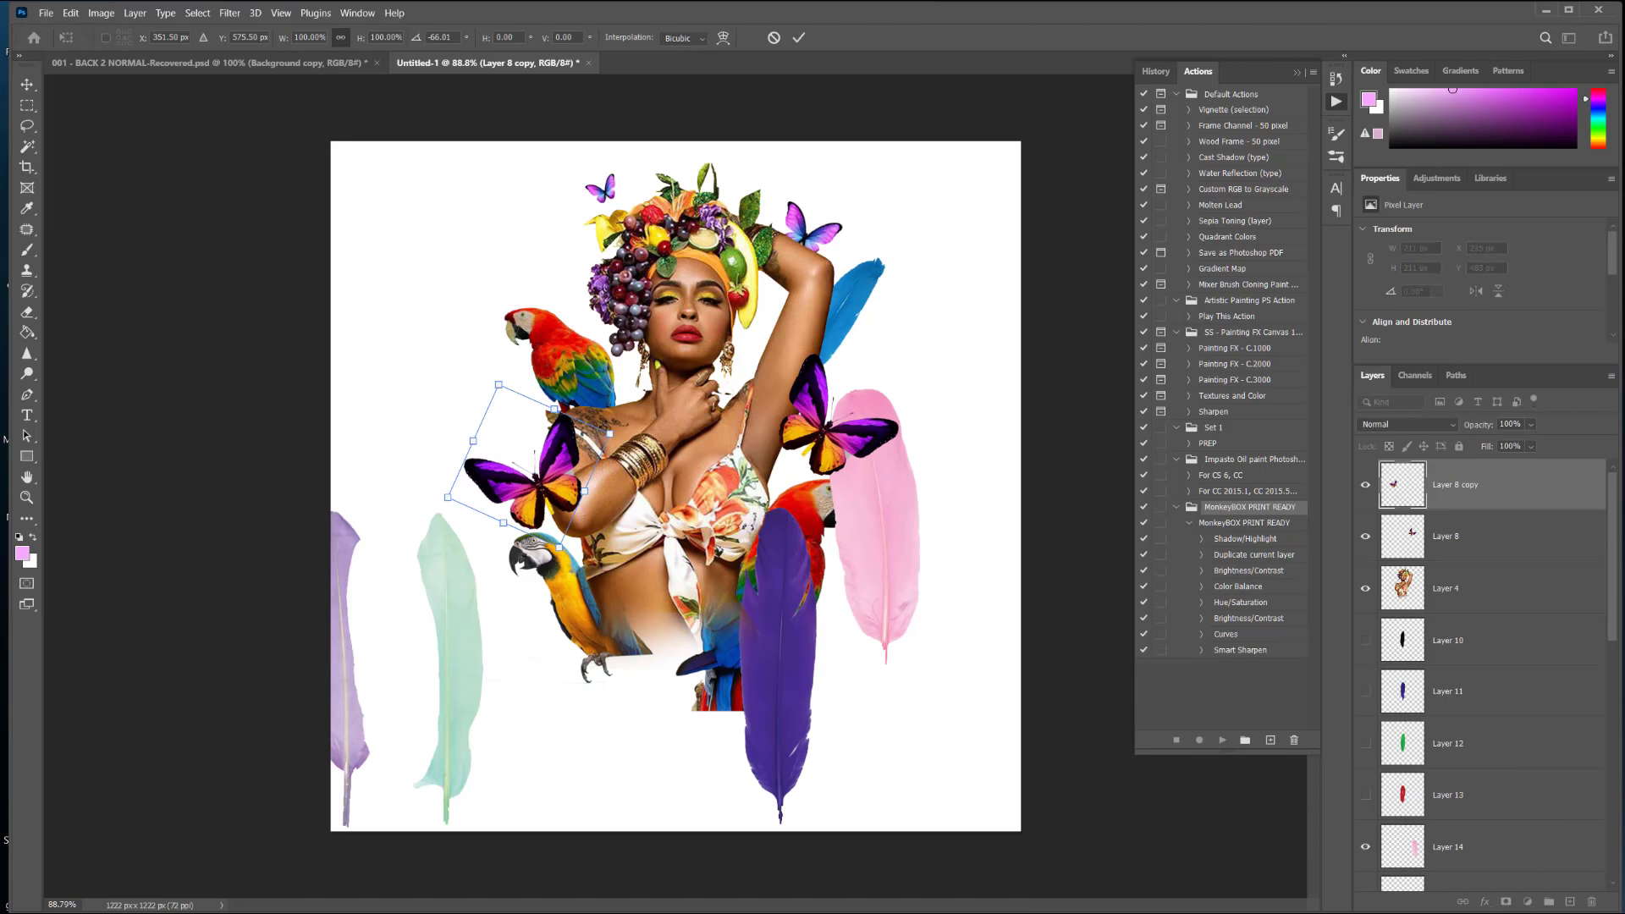
{"action": "left_click_drag", "start_coordinate": [609, 433], "coordinate": [547, 472]}
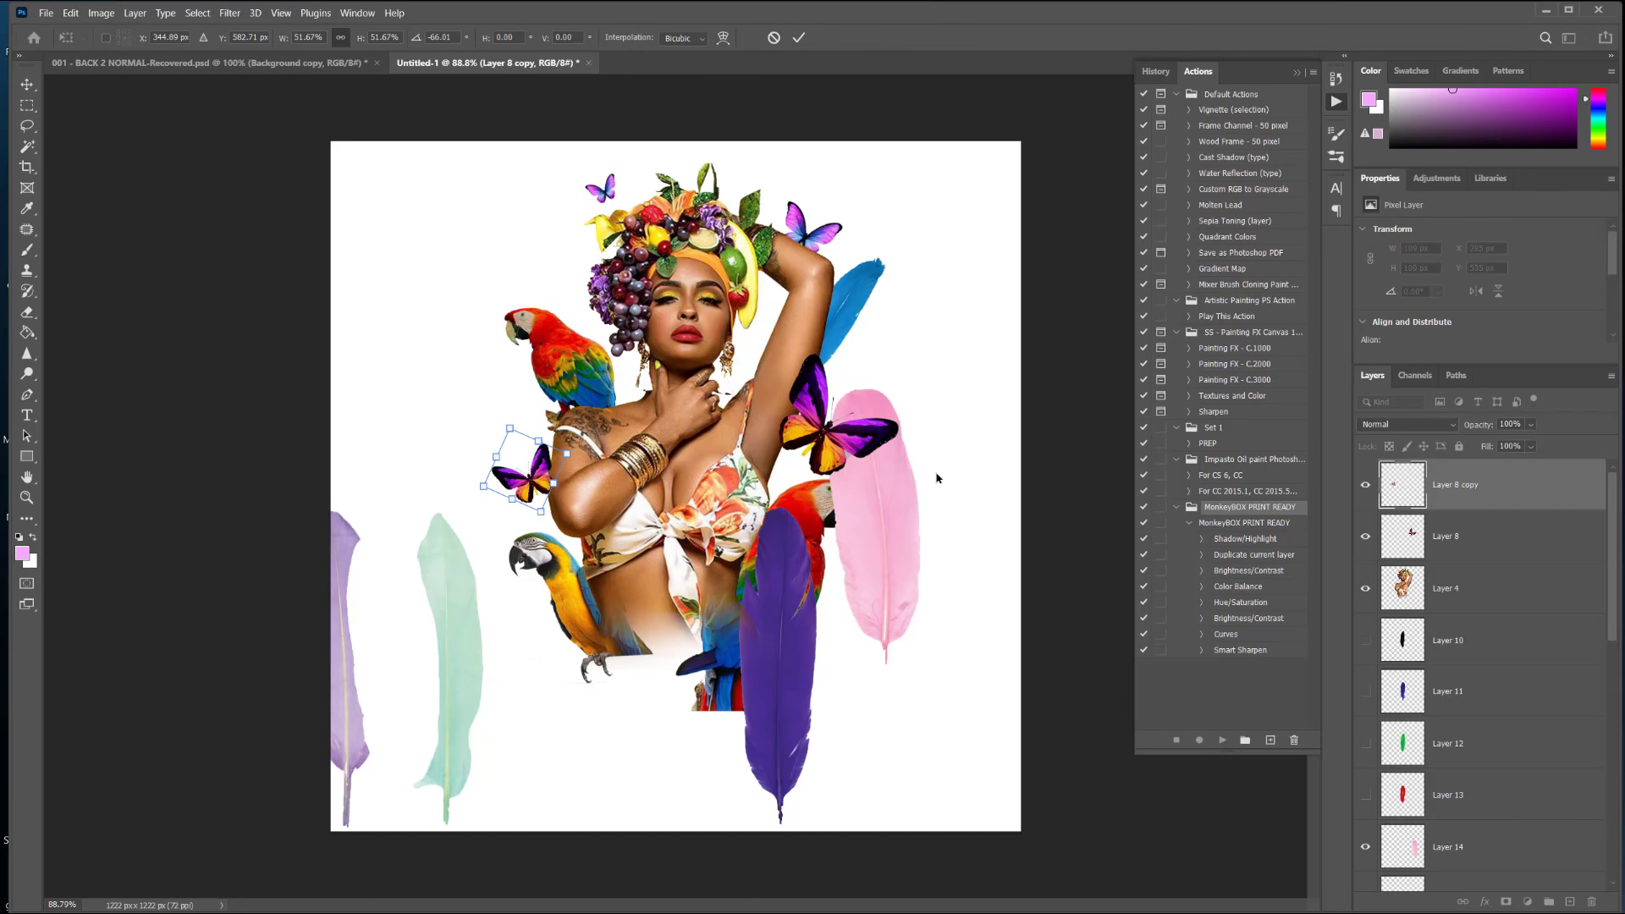
{"action": "key", "text": "Return"}
Step: Move the dark violet feather behind the woman's tattooed shoulder, scaled to about 57% and rotated about -44 degrees
{"action": "left_click_drag", "start_coordinate": [763, 573], "coordinate": [409, 642]}
{"action": "left_click_drag", "start_coordinate": [539, 701], "coordinate": [654, 511]}
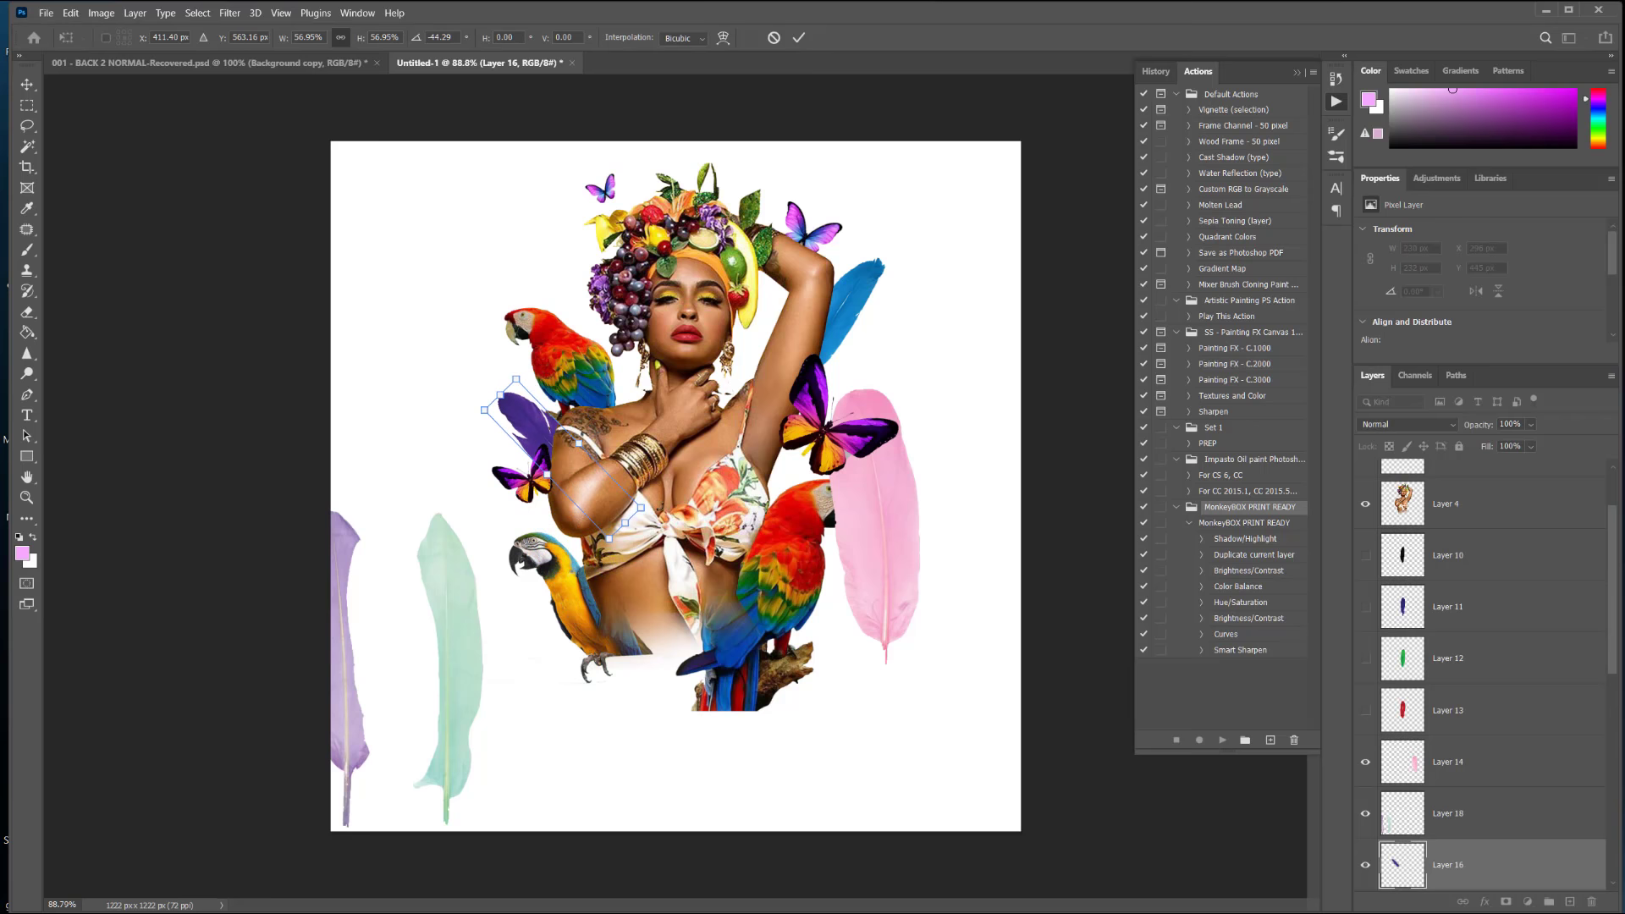
{"action": "key", "text": "Return"}
Step: Shrink the pink feather to about 34%, rotate it about 59 degrees and place it beside the large red macaw
{"action": "left_click", "coordinate": [895, 538]}
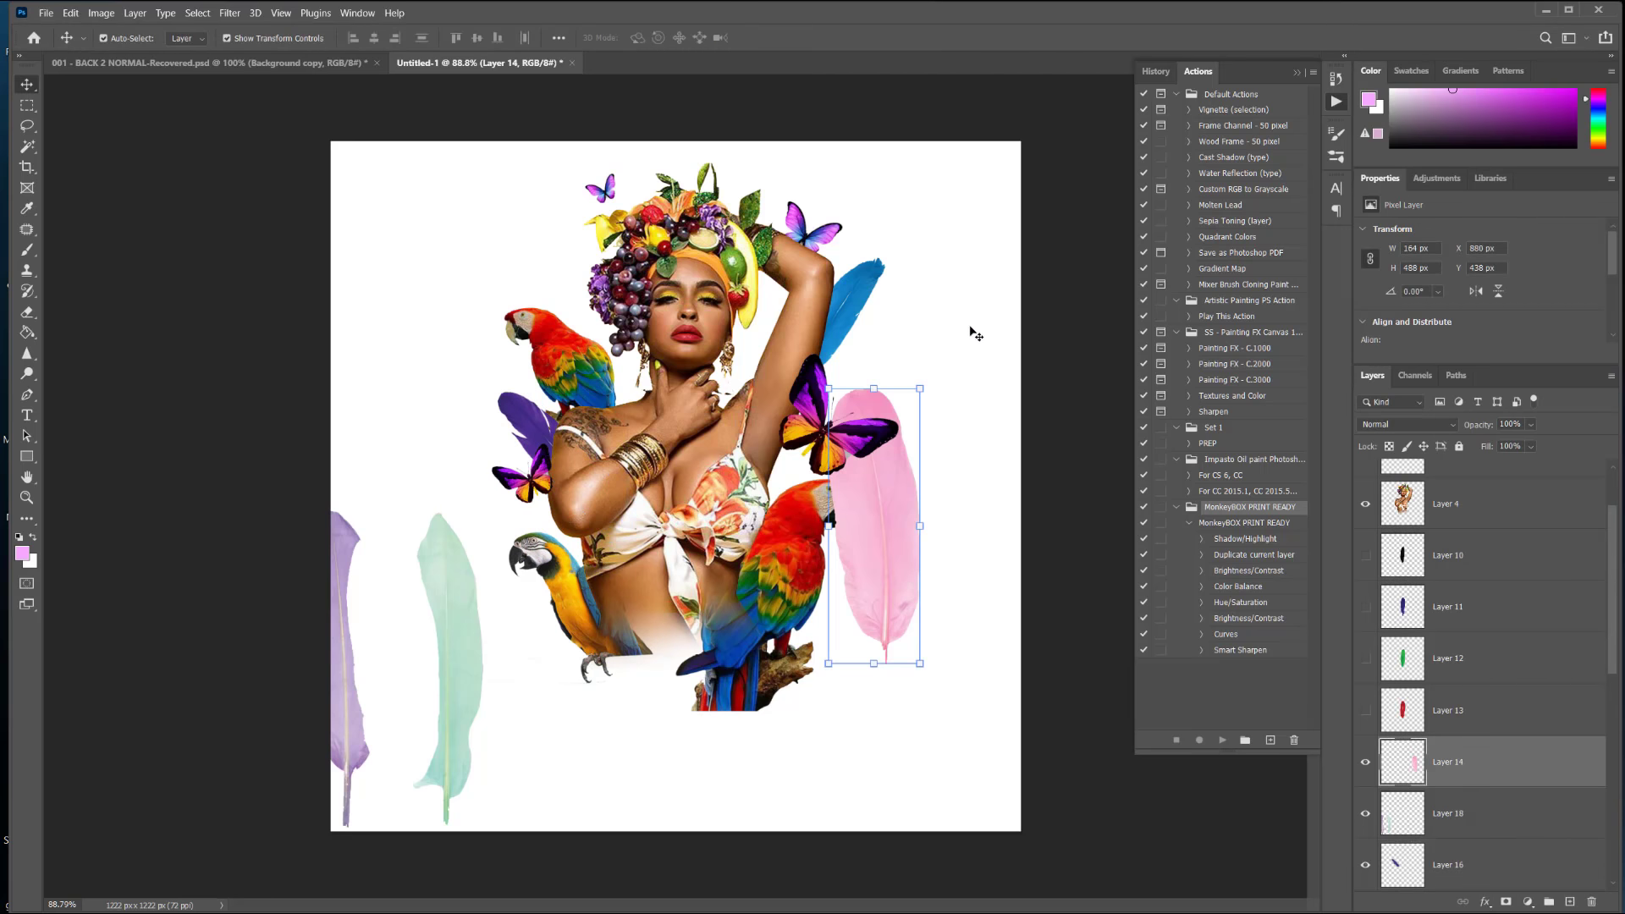
{"action": "left_click_drag", "start_coordinate": [961, 393], "coordinate": [842, 617]}
{"action": "mouse_move", "coordinate": [901, 568]}
{"action": "left_mouse_down"}
{"action": "mouse_move", "coordinate": [914, 604]}
{"action": "mouse_move", "coordinate": [863, 575]}
{"action": "mouse_move", "coordinate": [899, 558]}
{"action": "mouse_move", "coordinate": [879, 564]}
{"action": "left_mouse_up"}
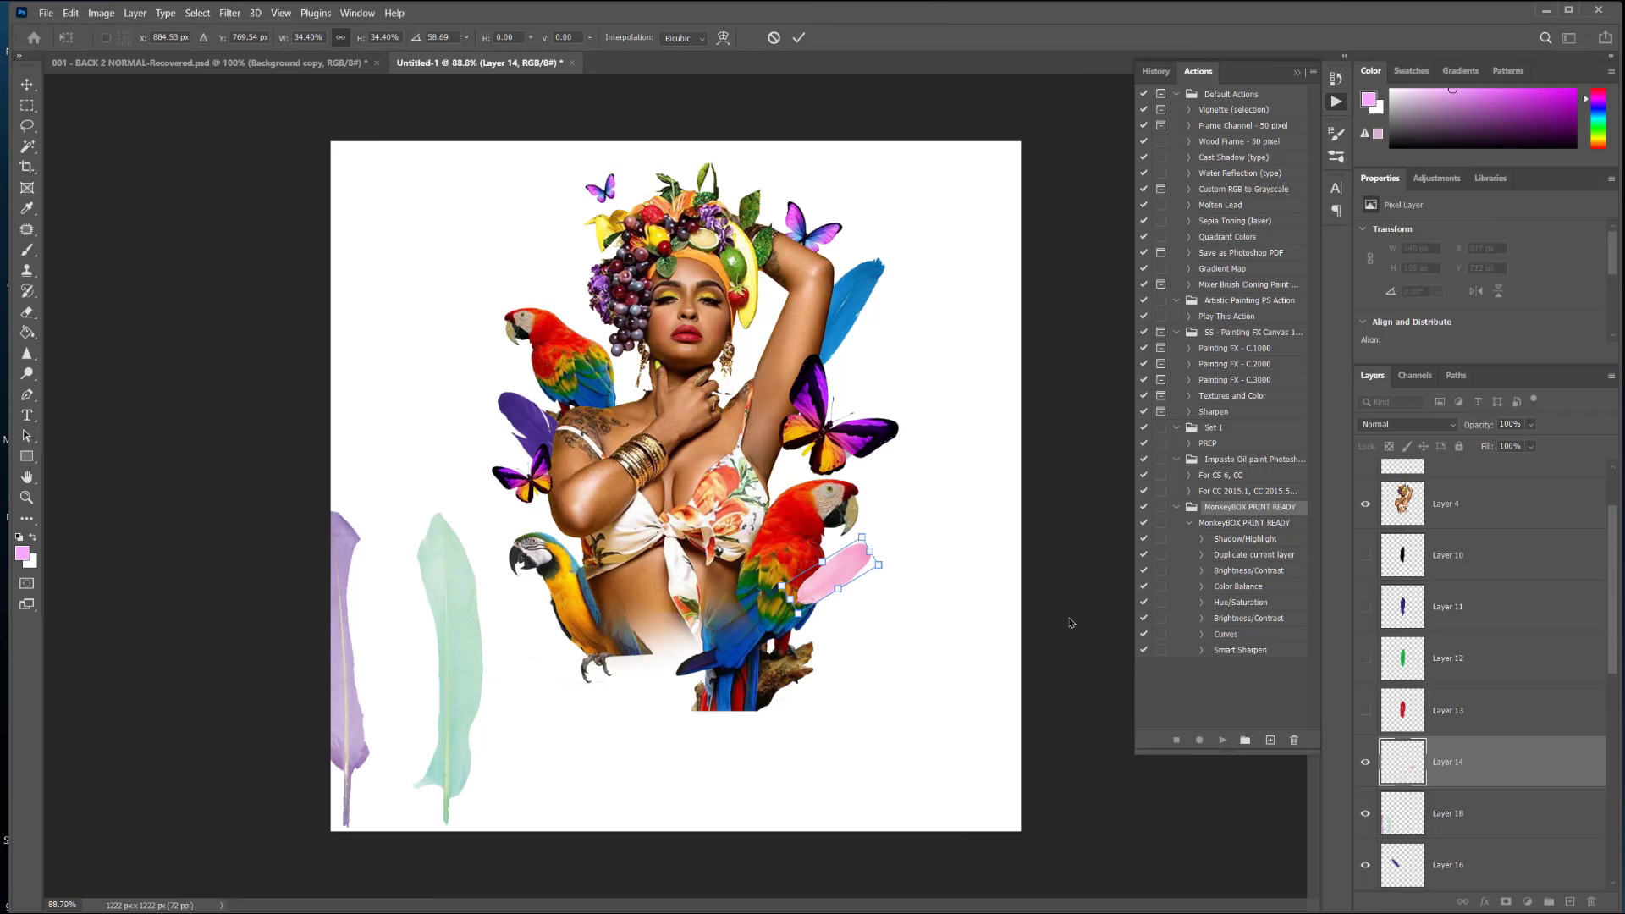
{"action": "key", "text": "Return"}
Step: Shrink the lilac and mint feathers to about 133 × 158 px and place them between the small red macaw and the woman's neck
{"action": "left_click_drag", "start_coordinate": [468, 595], "coordinate": [565, 556]}
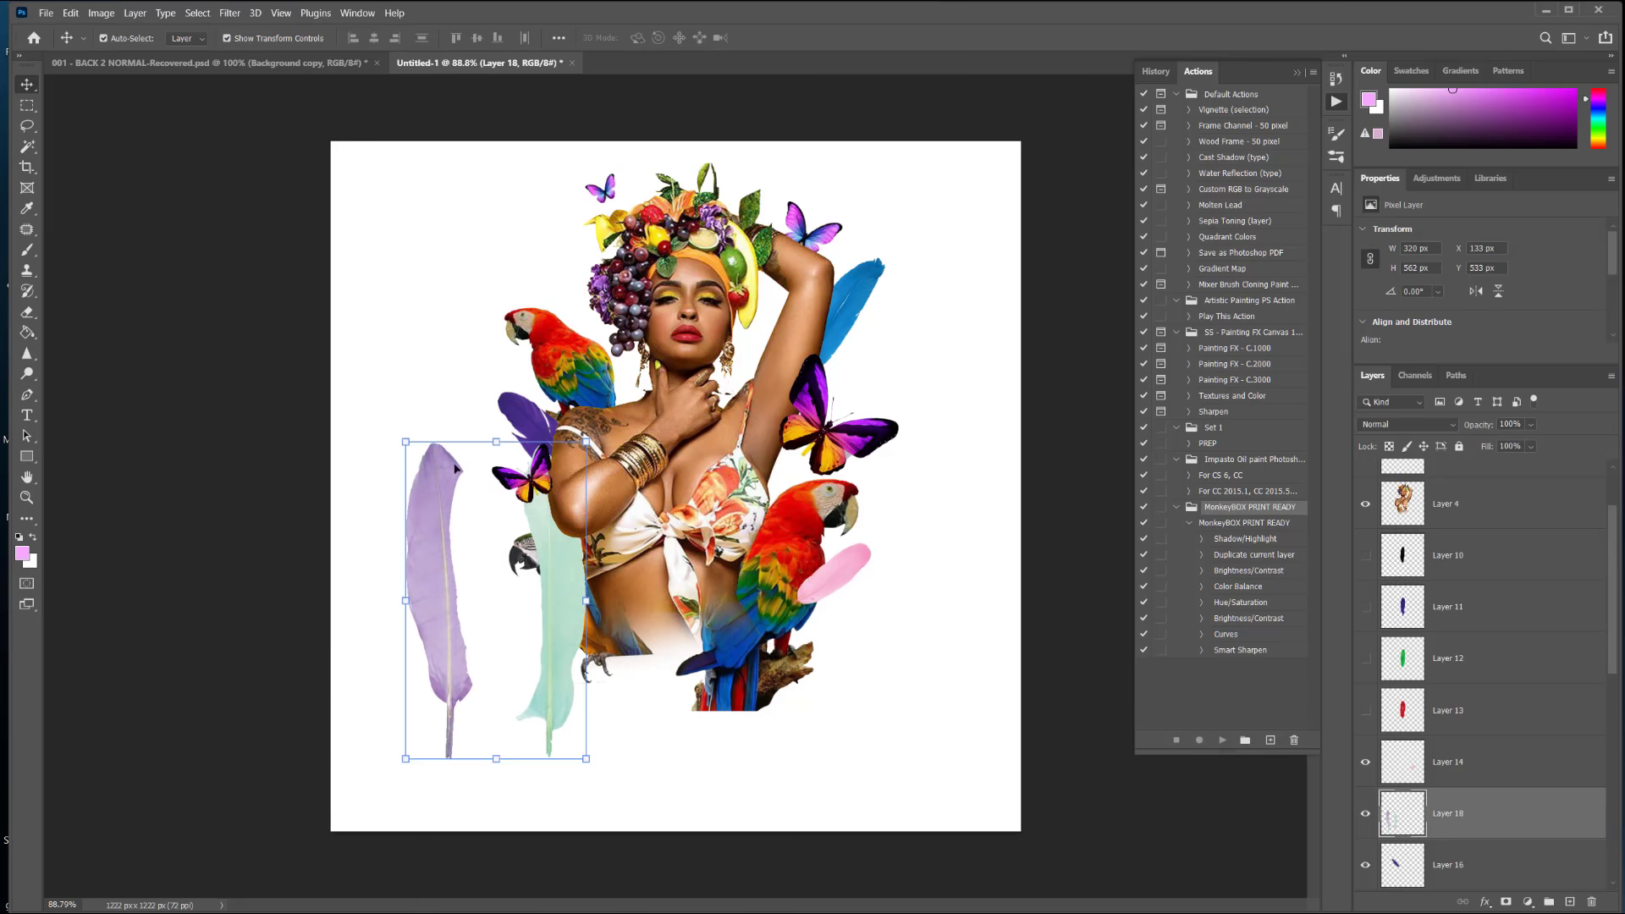
{"action": "left_click_drag", "start_coordinate": [419, 471], "coordinate": [593, 377]}
{"action": "key", "text": "Return"}
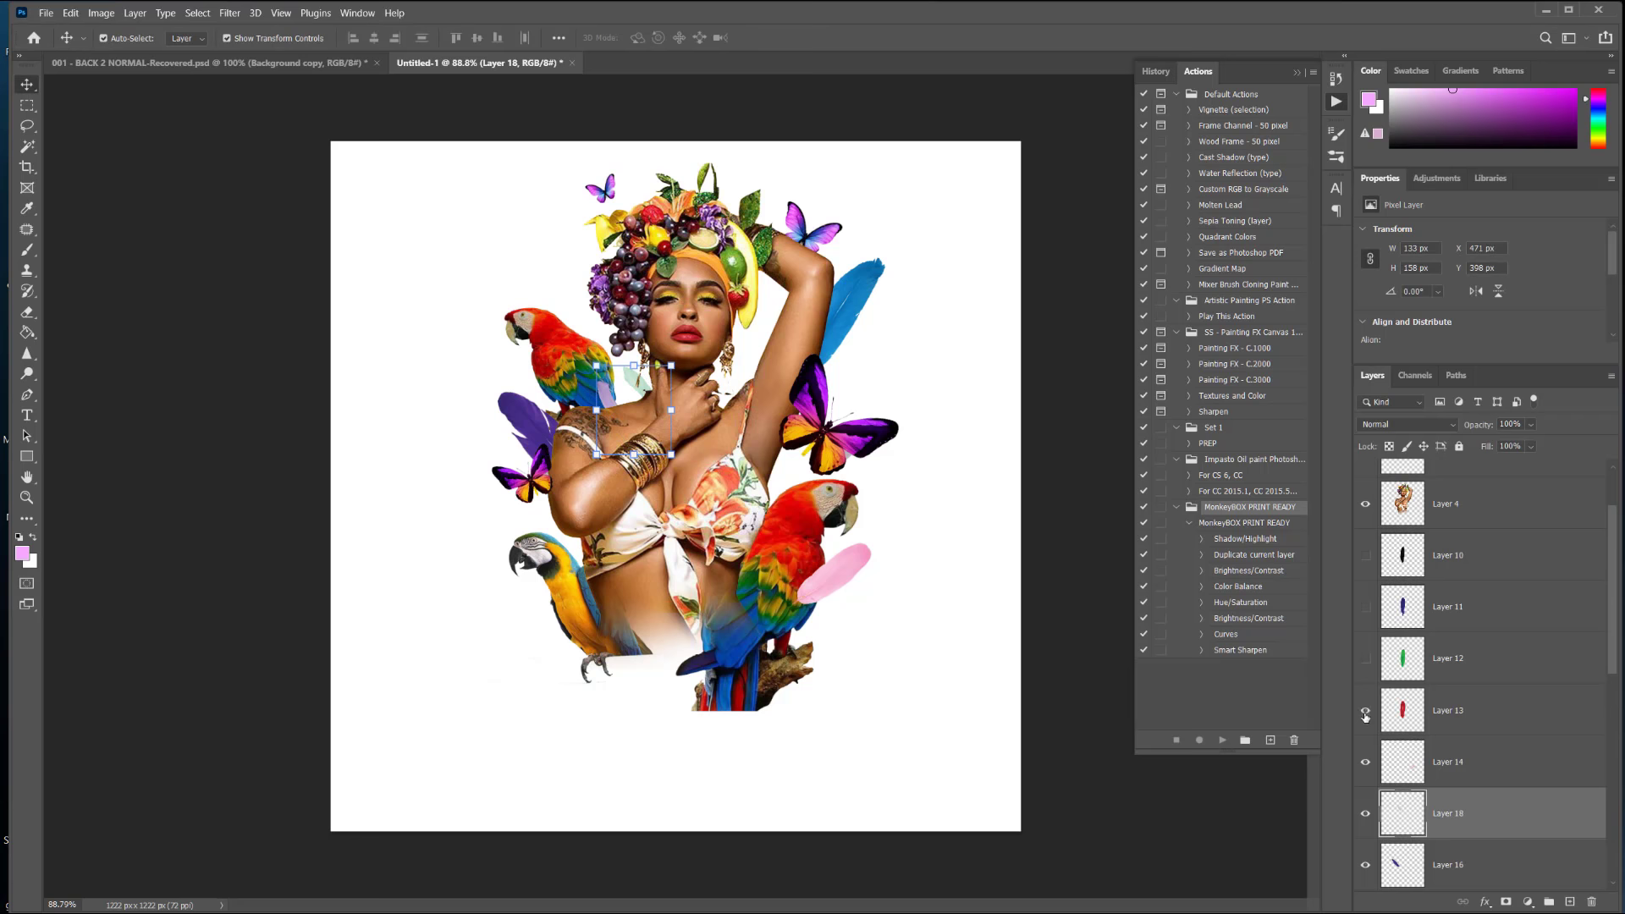
Step: Show the red feather, place its layer directly beneath the woman's and shift it out beside her to X 896 px, Y 344 px
{"action": "left_click_drag", "start_coordinate": [1498, 709], "coordinate": [1497, 538]}
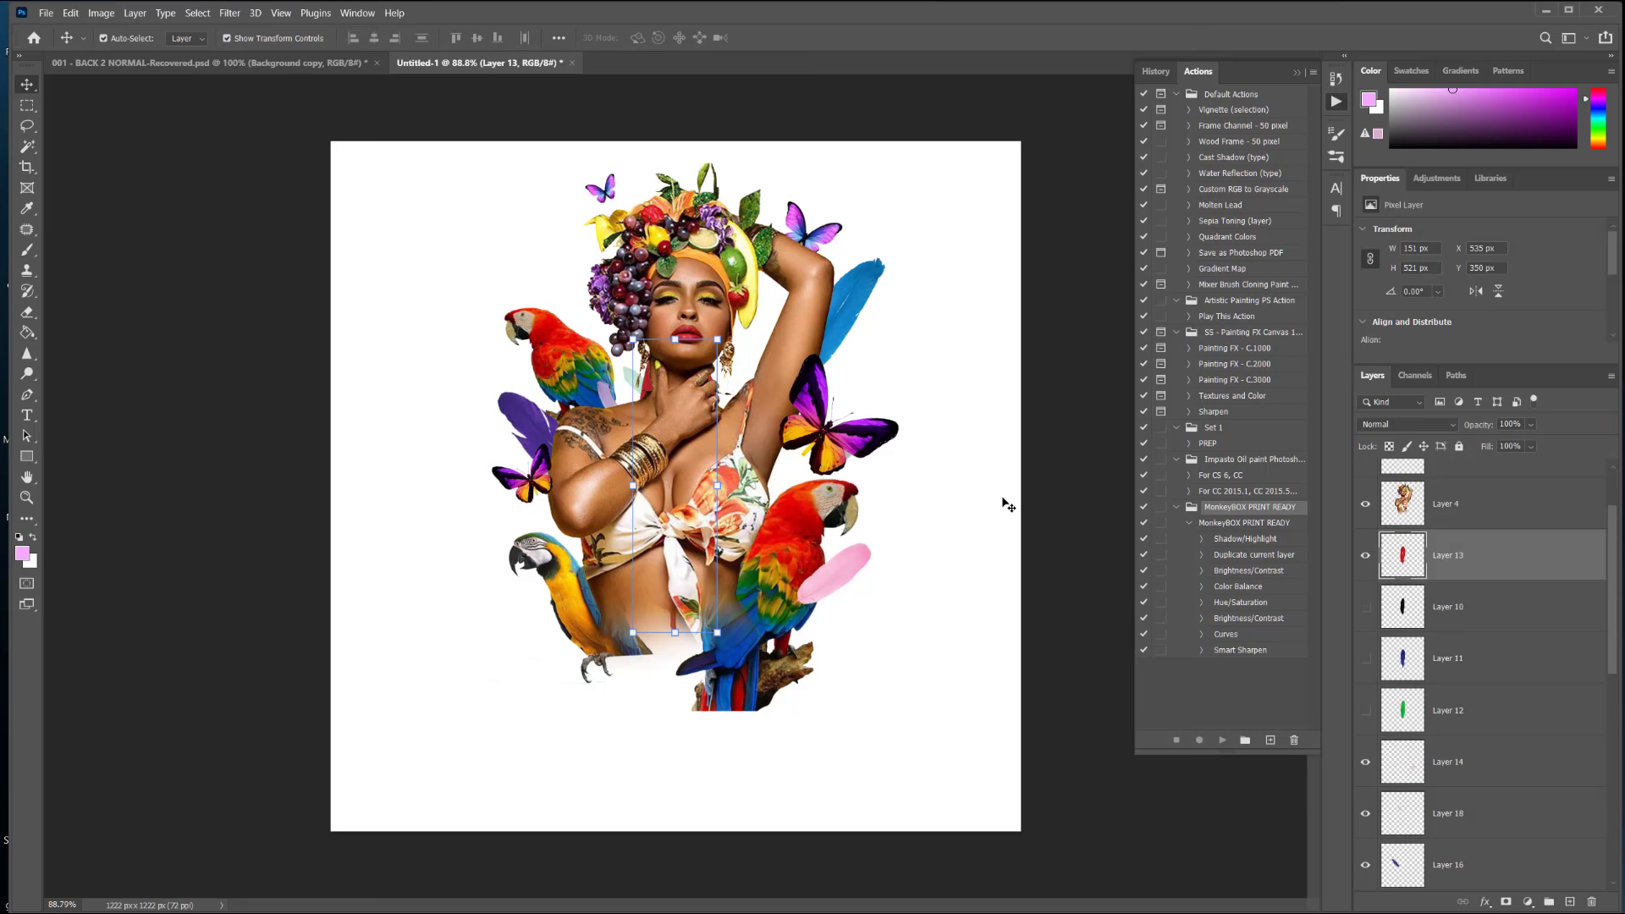
{"action": "key", "text": "shift+Right"}
{"action": "key", "text": "shift+Right"}
{"action": "key", "text": "shift+Right"}
{"action": "key", "text": "shift+Right"}
{"action": "key", "text": "shift+Right"}
{"action": "key", "text": "shift+Right"}
{"action": "key", "text": "shift+Right"}
{"action": "key", "text": "shift+Right"}
{"action": "key", "text": "shift+Right"}
{"action": "key", "text": "shift+Right"}
{"action": "key", "text": "shift+Right"}
{"action": "key", "text": "shift+Right"}
{"action": "key", "text": "shift+Right"}
{"action": "key", "text": "shift+Right"}
{"action": "key", "text": "shift+Right"}
{"action": "key", "text": "shift+Right"}
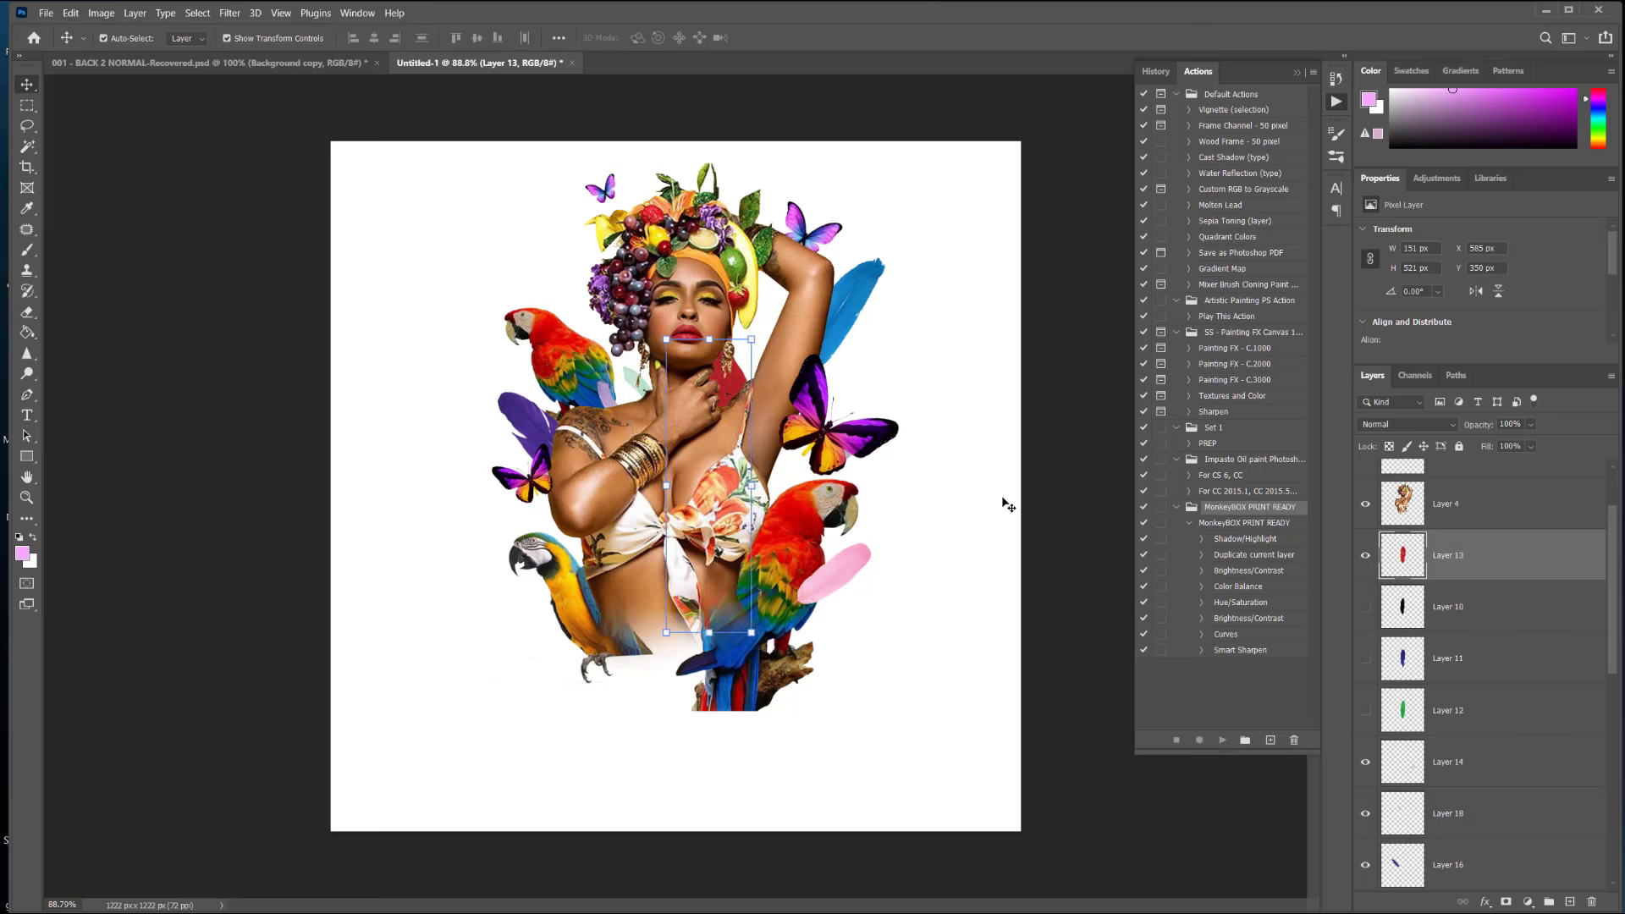
{"action": "key", "text": "shift+Right"}
{"action": "key", "text": "shift+Right"}
{"action": "key", "text": "shift+Right"}
{"action": "key", "text": "shift+Right"}
{"action": "key", "text": "shift+Right"}
{"action": "key", "text": "shift+Right"}
{"action": "key", "text": "shift+Right"}
{"action": "key", "text": "shift+Right"}
{"action": "key", "text": "shift+Right"}
{"action": "key", "text": "shift+Right"}
{"action": "key", "text": "shift+Right"}
{"action": "key", "text": "shift+Right"}
{"action": "key", "text": "shift+Right"}
{"action": "key", "text": "shift+Right"}
{"action": "key", "text": "shift+Right"}
{"action": "key", "text": "shift+Right"}
{"action": "key", "text": "shift+Right"}
{"action": "key", "text": "shift+Right"}
{"action": "key", "text": "shift+Right"}
{"action": "key", "text": "shift+Right"}
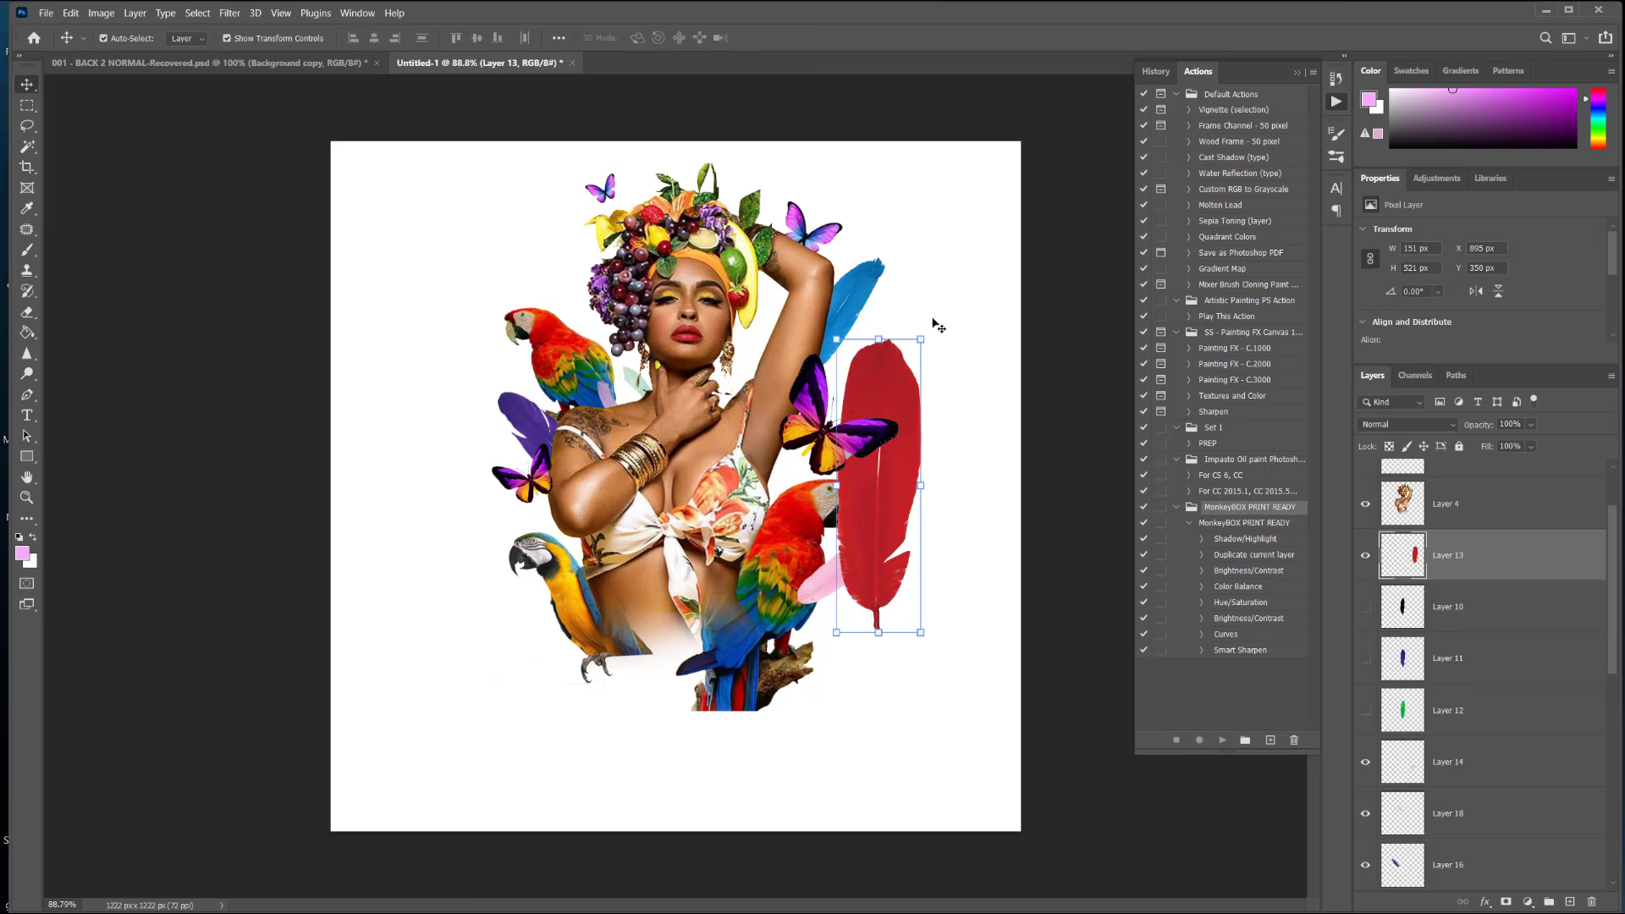
{"action": "key", "text": "Right"}
{"action": "key", "text": "Up"}
{"action": "key", "text": "Up"}
{"action": "key", "text": "Up"}
{"action": "key", "text": "Up"}
{"action": "key", "text": "Up"}
{"action": "key", "text": "Up"}
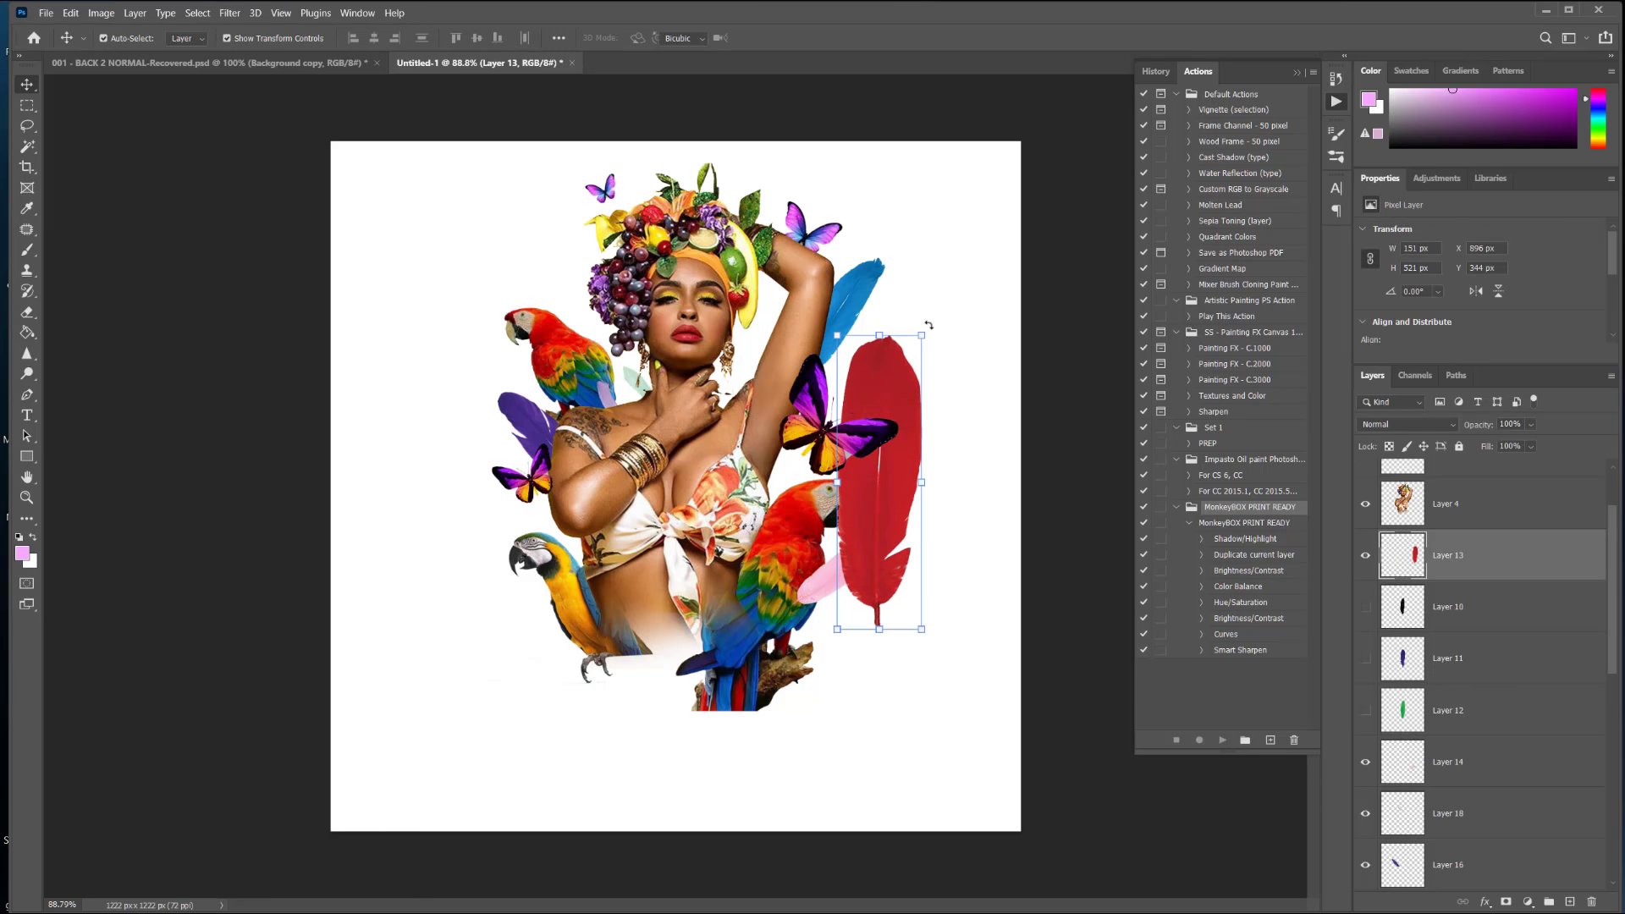
Step: Rotate the red feather about 50 degrees, scale it to about 37% and place it just above the large red macaw's head
{"action": "left_click_drag", "start_coordinate": [929, 325], "coordinate": [789, 499]}
{"action": "left_click_drag", "start_coordinate": [897, 482], "coordinate": [870, 457]}
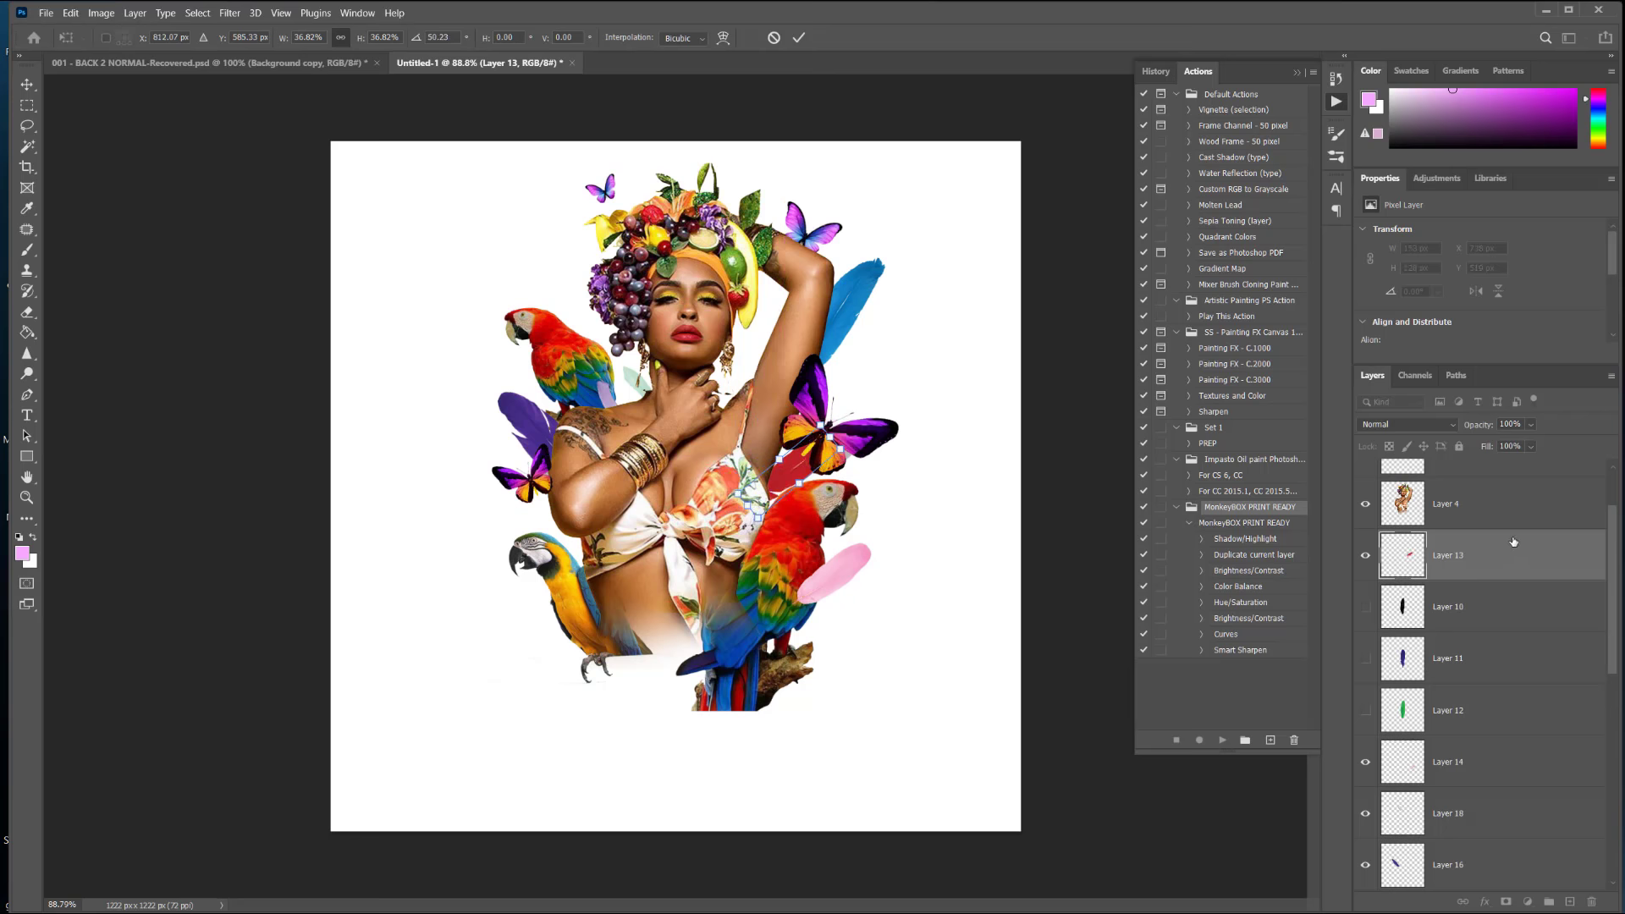
{"action": "key", "text": "Return"}
Step: Duplicate the red feather, rotate the copy about -96 degrees and place it behind the woman's bent elbow, above the blue-yellow macaw
{"action": "left_click_drag", "start_coordinate": [1532, 559], "coordinate": [1570, 902]}
{"action": "left_click_drag", "start_coordinate": [801, 479], "coordinate": [422, 539]}
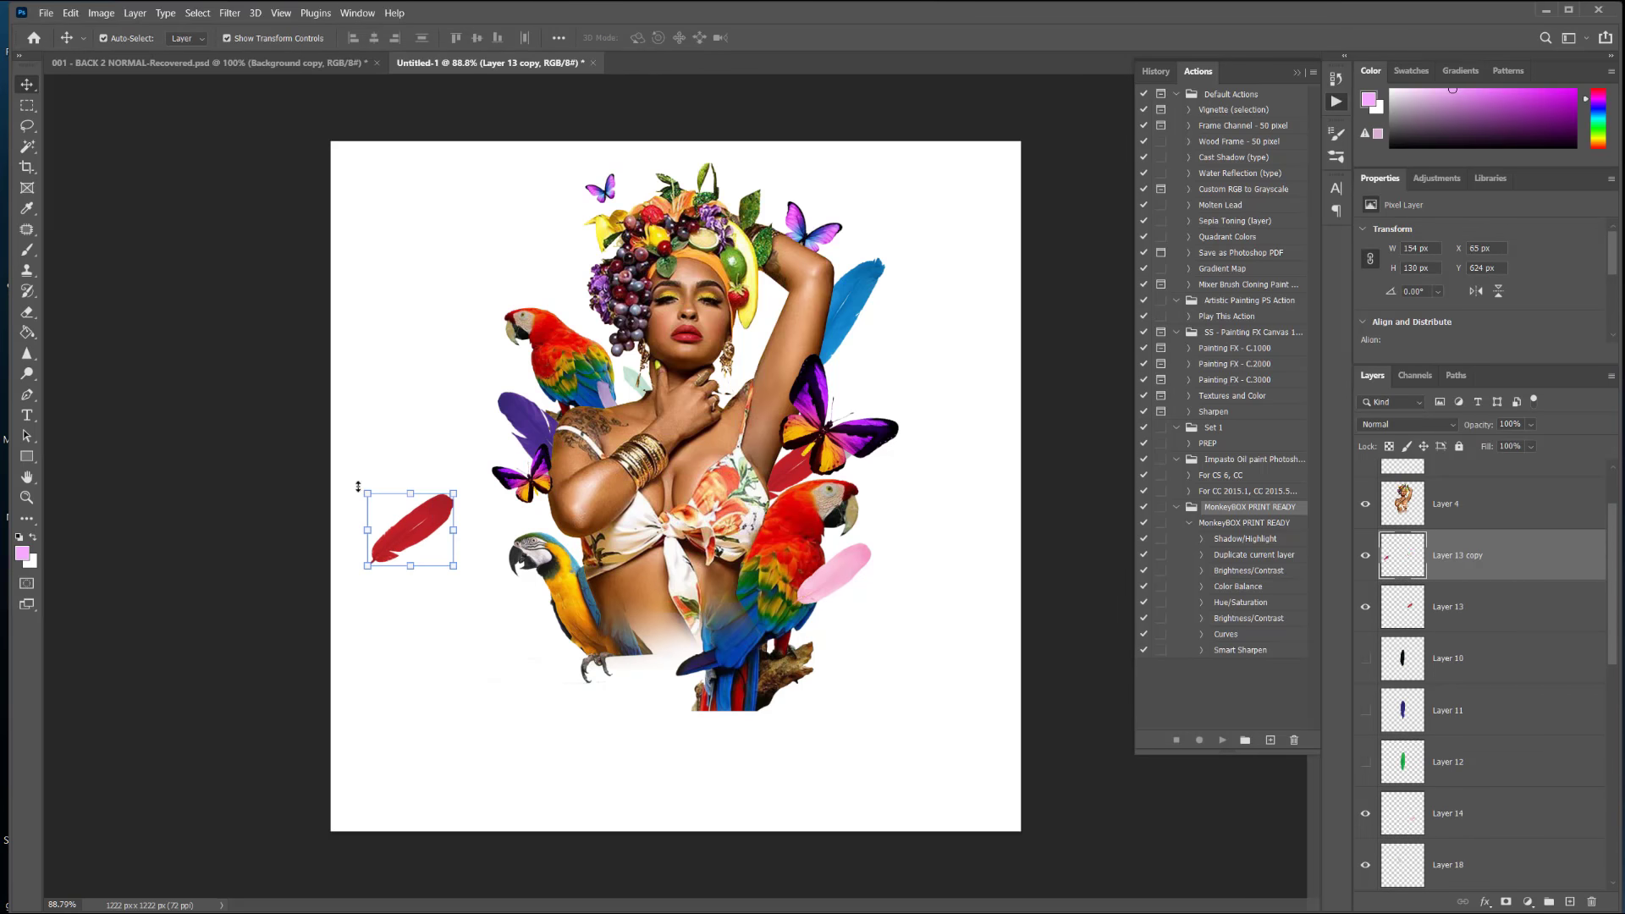
{"action": "left_click_drag", "start_coordinate": [356, 489], "coordinate": [357, 613]}
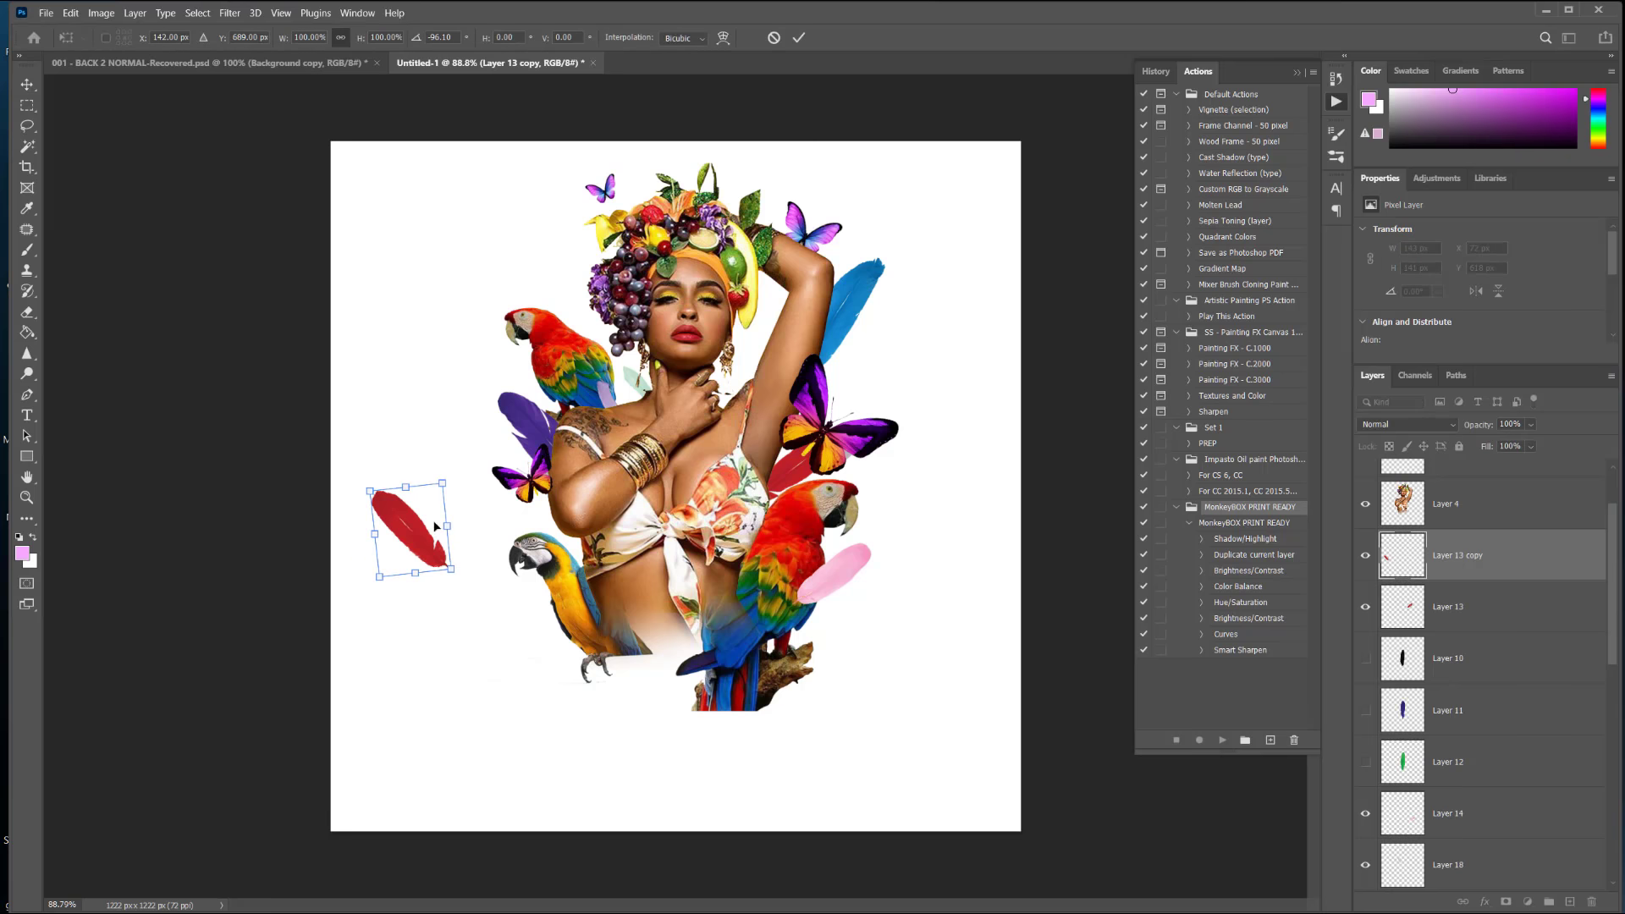
{"action": "left_click_drag", "start_coordinate": [432, 559], "coordinate": [565, 560]}
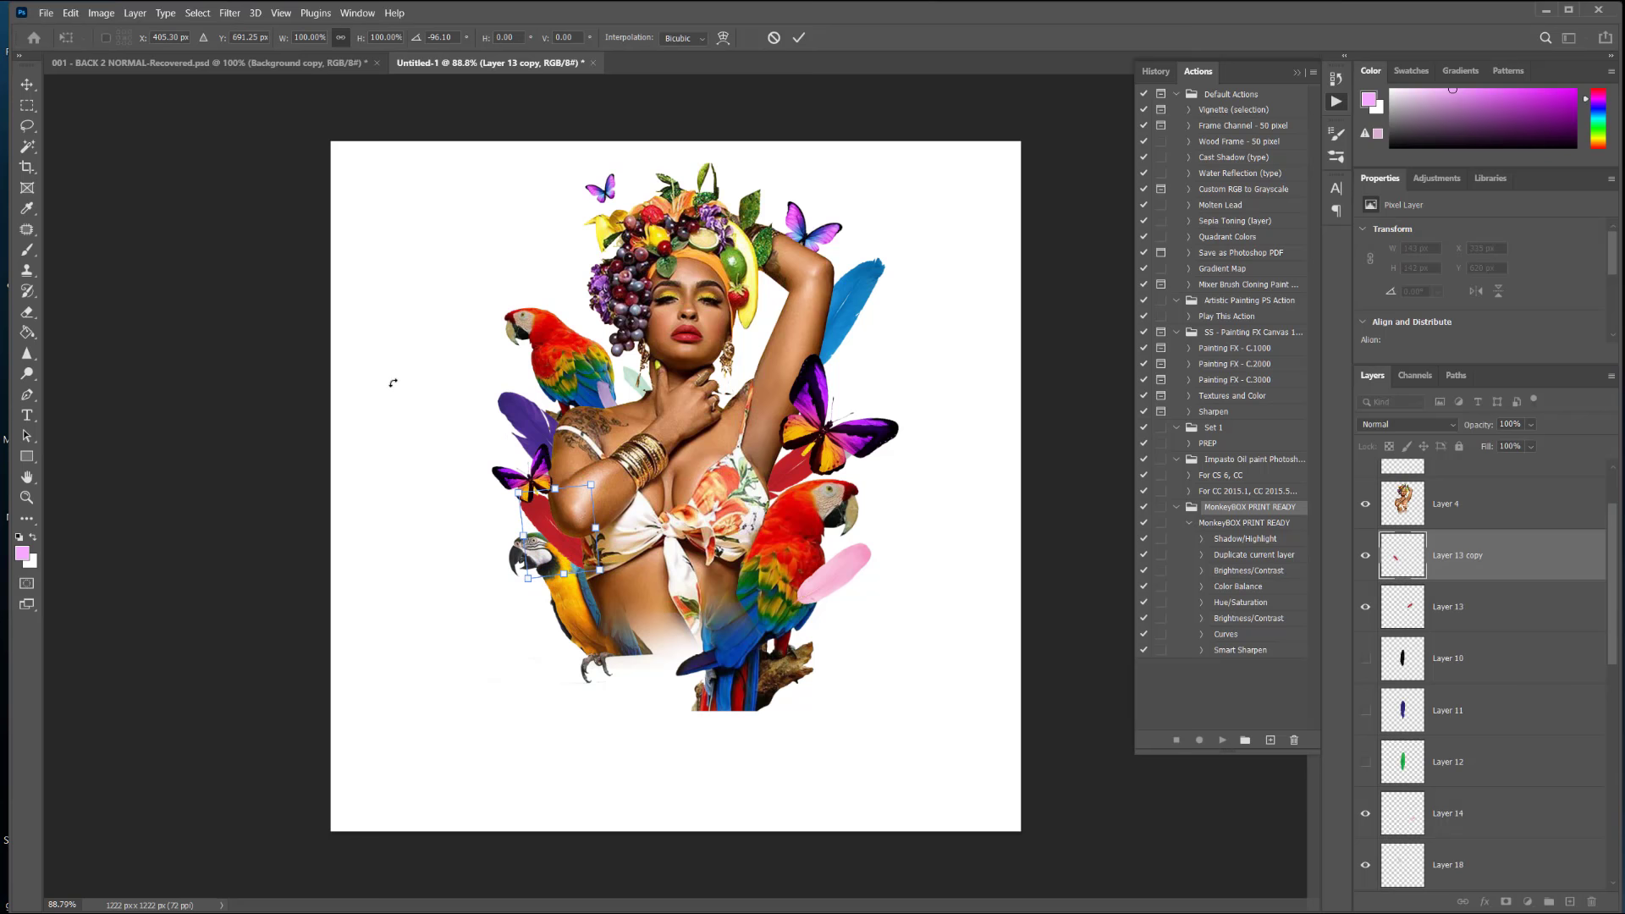
{"action": "key", "text": "Return"}
Step: Shift the elbow butterfly outward, duplicate it and place the copy above it, scaled to about 53% and rotated about 24 degrees
{"action": "left_click_drag", "start_coordinate": [518, 484], "coordinate": [488, 472]}
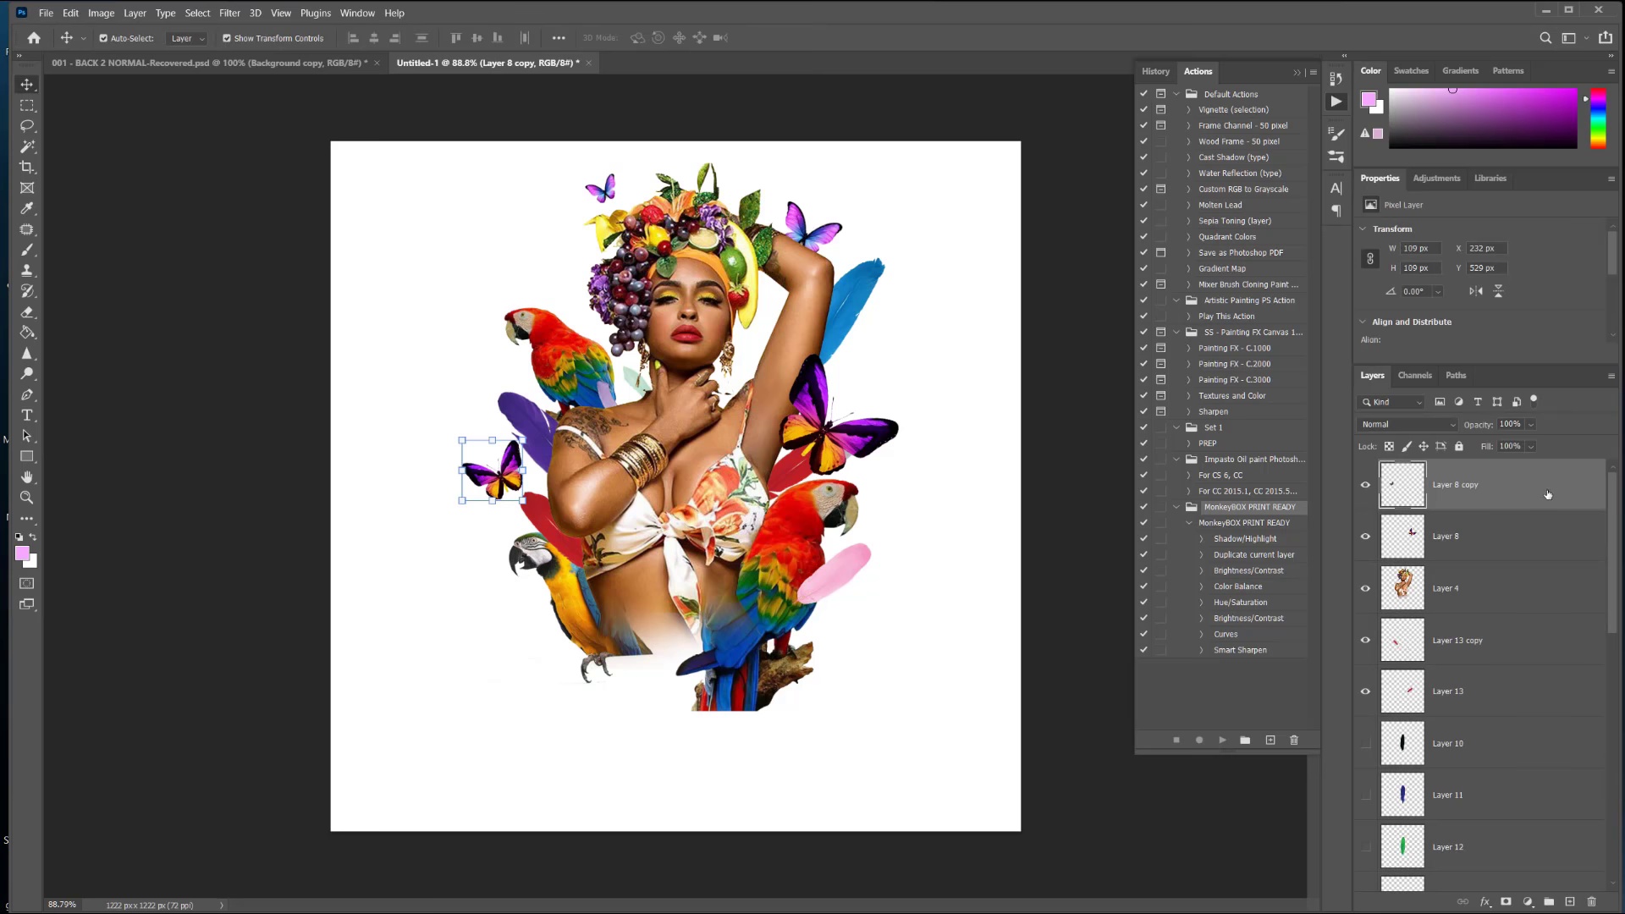
{"action": "left_click_drag", "start_coordinate": [1548, 494], "coordinate": [1571, 901]}
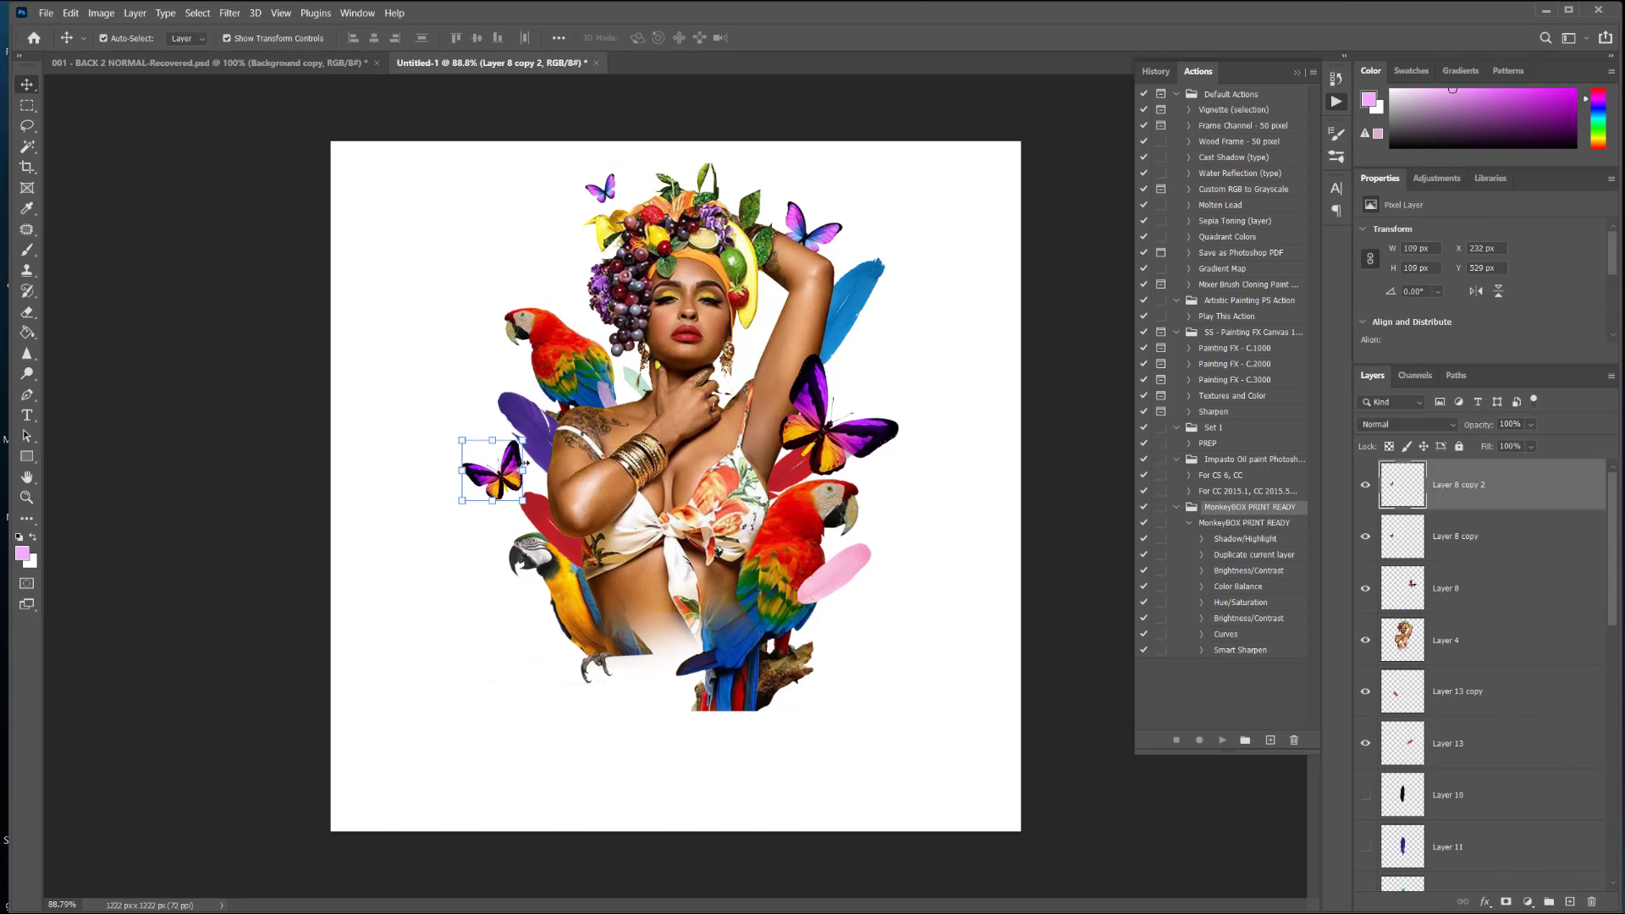
{"action": "left_click_drag", "start_coordinate": [514, 471], "coordinate": [486, 385]}
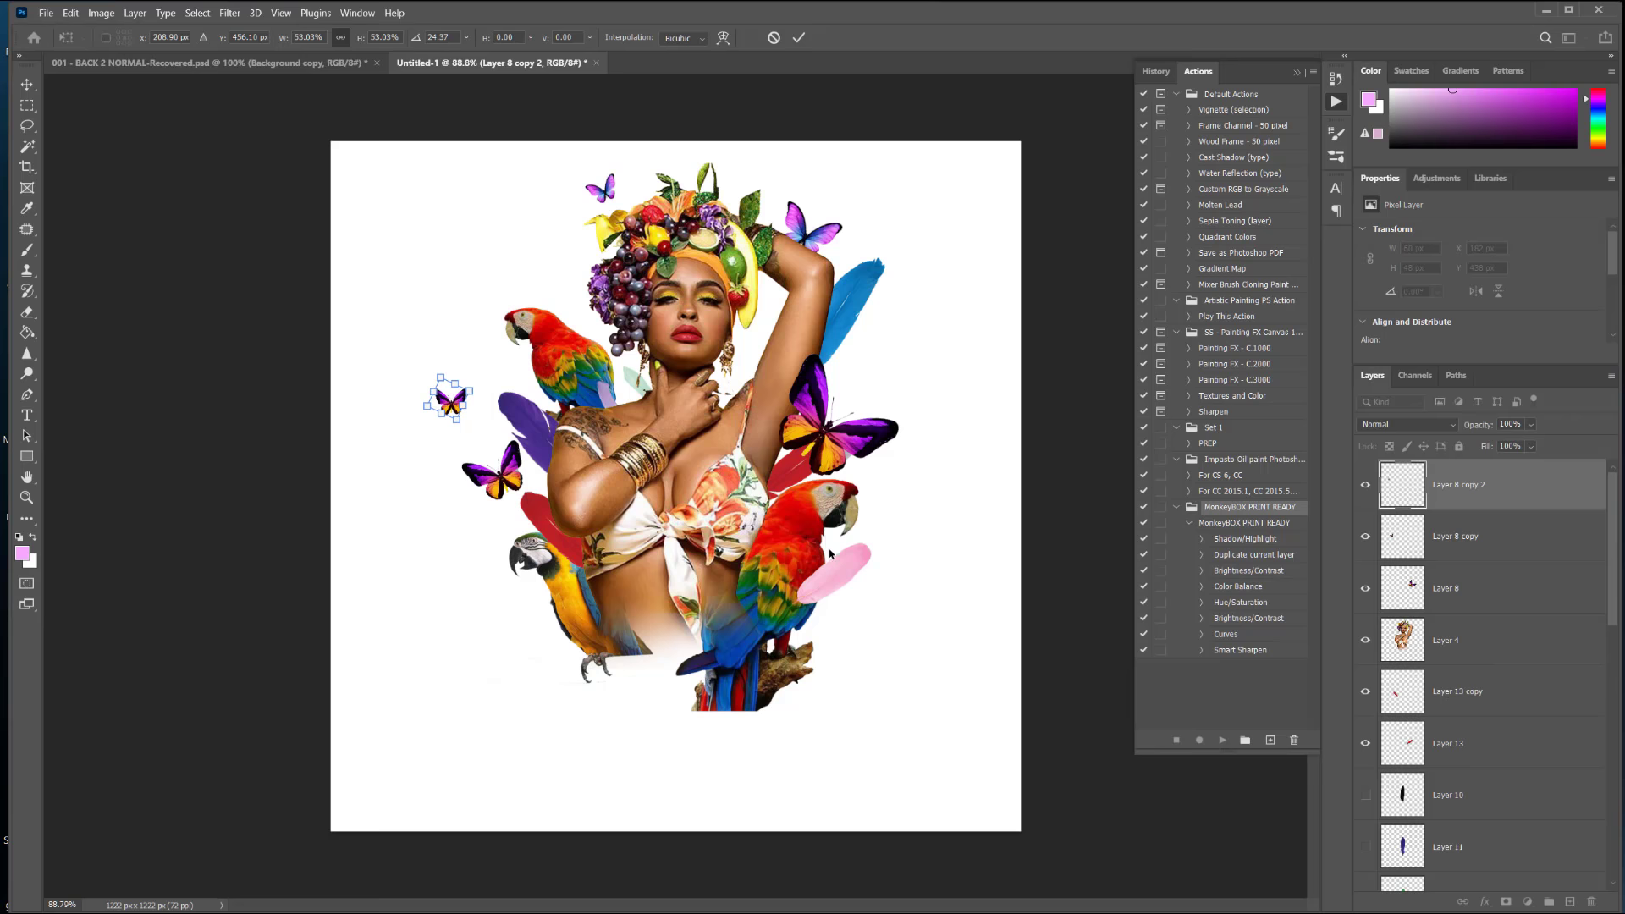
{"action": "key", "text": "Return"}
Step: Show the green feather and shift it out from behind the woman to X 930 px, beside the large red macaw
{"action": "left_click", "coordinate": [857, 572]}
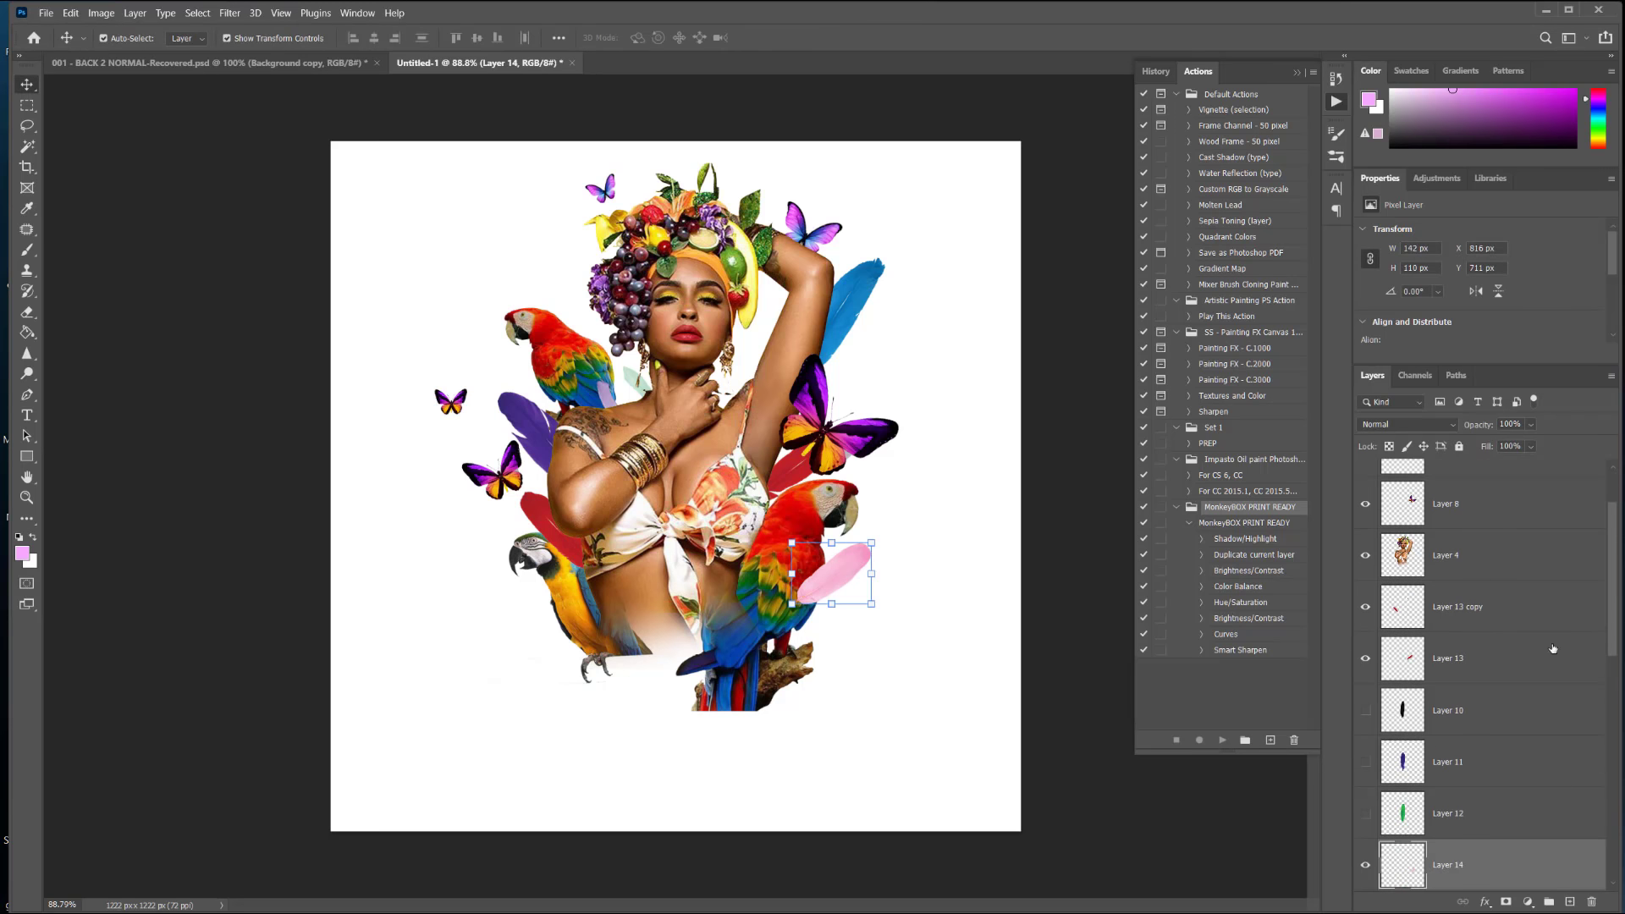
{"action": "left_click", "coordinate": [1475, 819]}
{"action": "left_click", "coordinate": [1364, 814]}
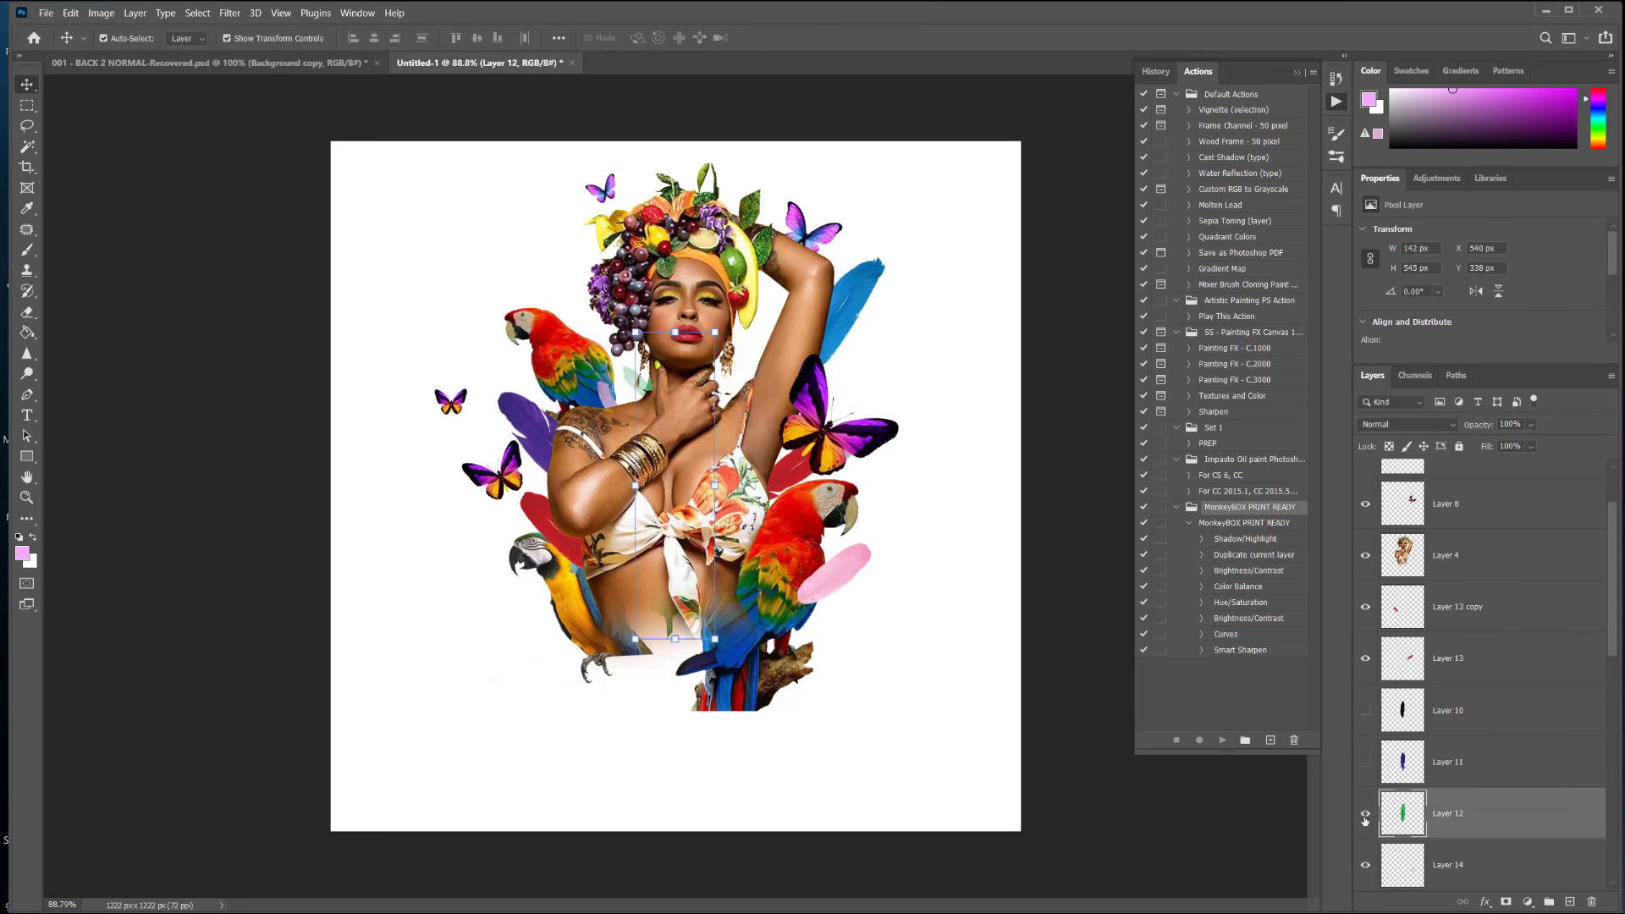
{"action": "key", "text": "shift+Right"}
{"action": "key", "text": "shift+Right"}
{"action": "key", "text": "shift+Right"}
{"action": "key", "text": "shift+Right"}
{"action": "key", "text": "shift+Right"}
{"action": "key", "text": "shift+Right"}
{"action": "key", "text": "shift+Right"}
{"action": "key", "text": "shift+Right"}
{"action": "key", "text": "shift+Right"}
{"action": "key", "text": "shift+Right"}
{"action": "key", "text": "shift+Right"}
{"action": "key", "text": "shift+Right"}
{"action": "key", "text": "shift+Right"}
{"action": "key", "text": "shift+Right"}
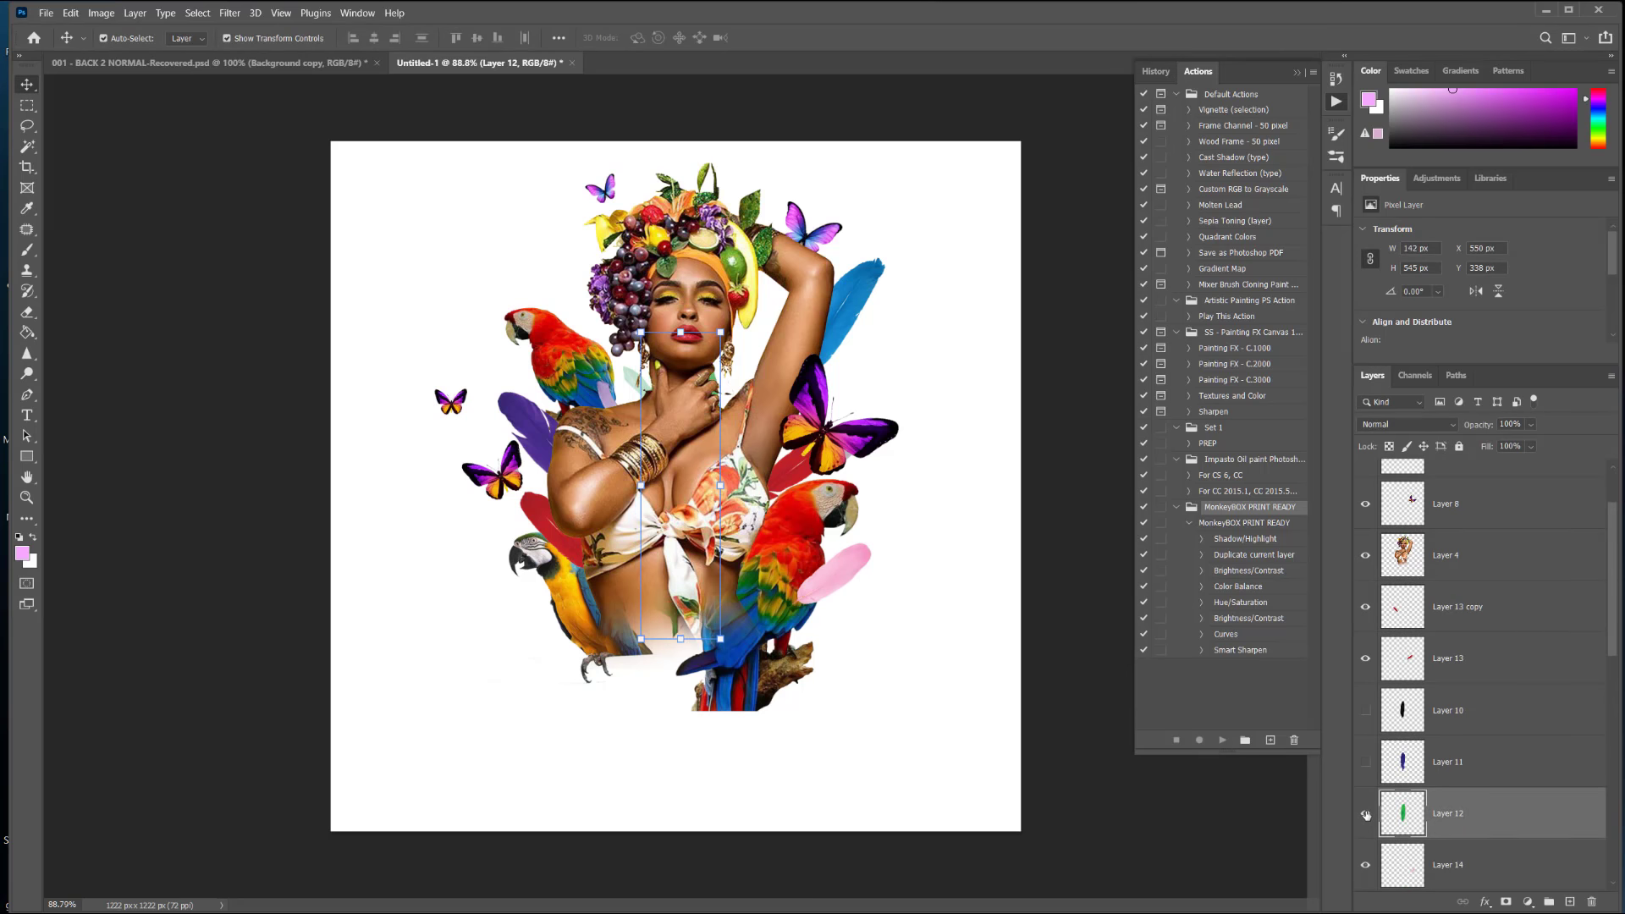
{"action": "key", "text": "shift+Right"}
{"action": "key", "text": "shift+Right"}
{"action": "key", "text": "shift+Right"}
{"action": "key", "text": "shift+Right"}
{"action": "key", "text": "shift+Right"}
{"action": "key", "text": "shift+Right"}
{"action": "key", "text": "shift+Right"}
{"action": "key", "text": "shift+Right"}
{"action": "key", "text": "shift+Right"}
{"action": "key", "text": "shift+Right"}
{"action": "key", "text": "shift+Right"}
{"action": "key", "text": "shift+Right"}
{"action": "key", "text": "shift+Right"}
{"action": "key", "text": "shift+Right"}
{"action": "key", "text": "shift+Right"}
{"action": "key", "text": "shift+Right"}
{"action": "key", "text": "shift+Right"}
{"action": "key", "text": "shift+Right"}
{"action": "key", "text": "shift+Right"}
{"action": "key", "text": "shift+Right"}
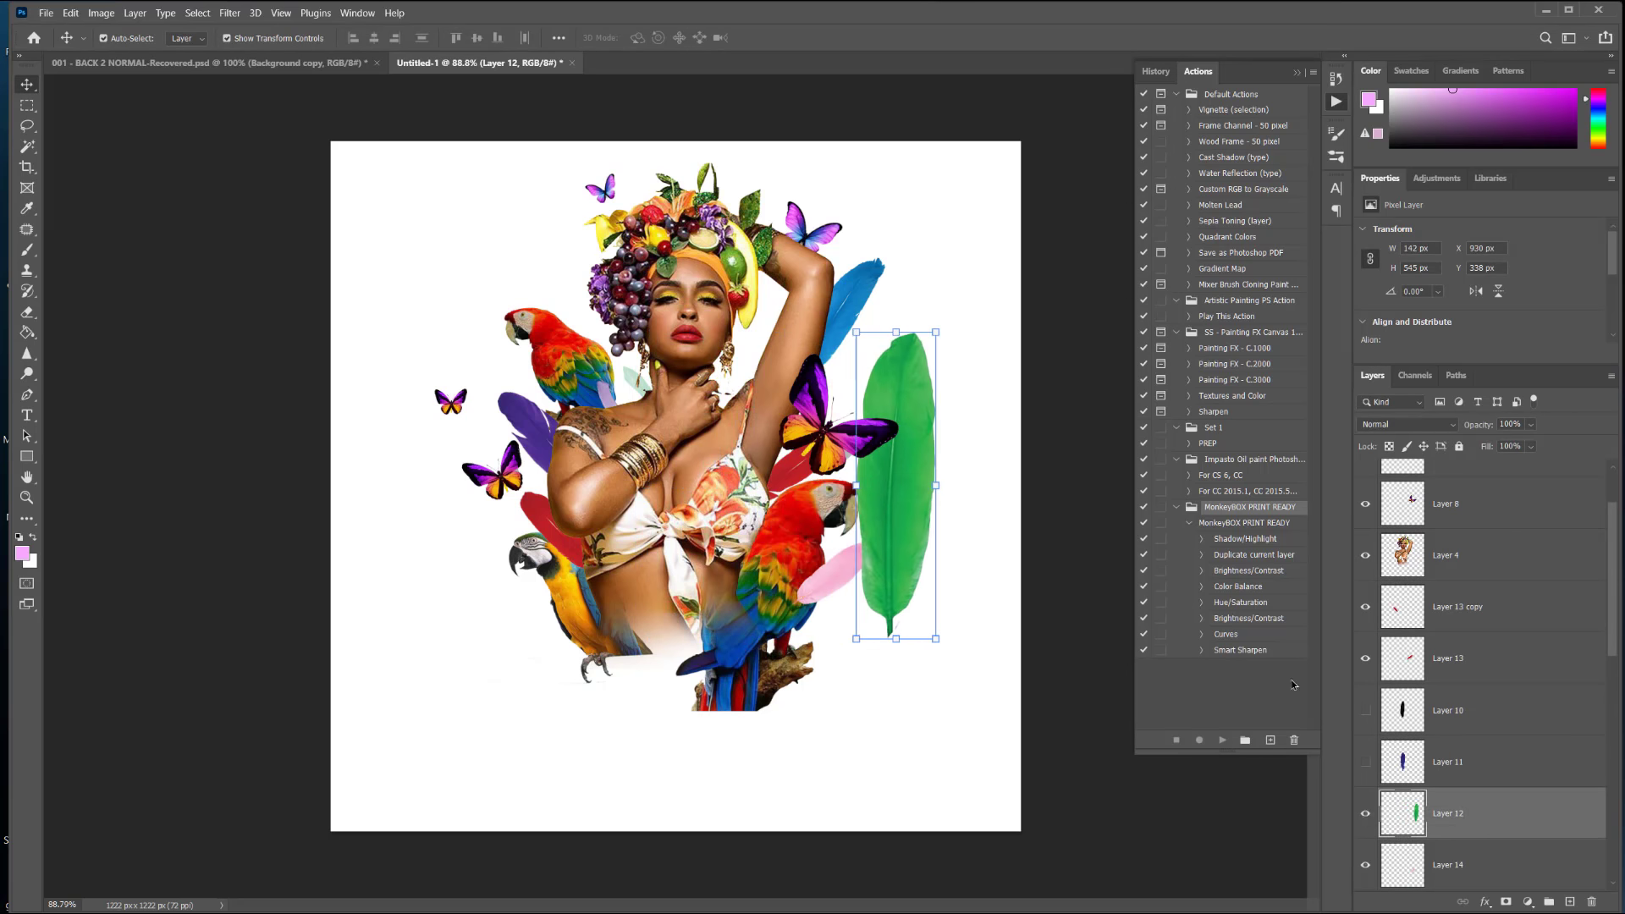
Step: Scale the green feather to about 34%, rotate it about 19 degrees, set it behind the raised arm above the blue feather and duplicate it
{"action": "left_click_drag", "start_coordinate": [935, 330], "coordinate": [885, 204]}
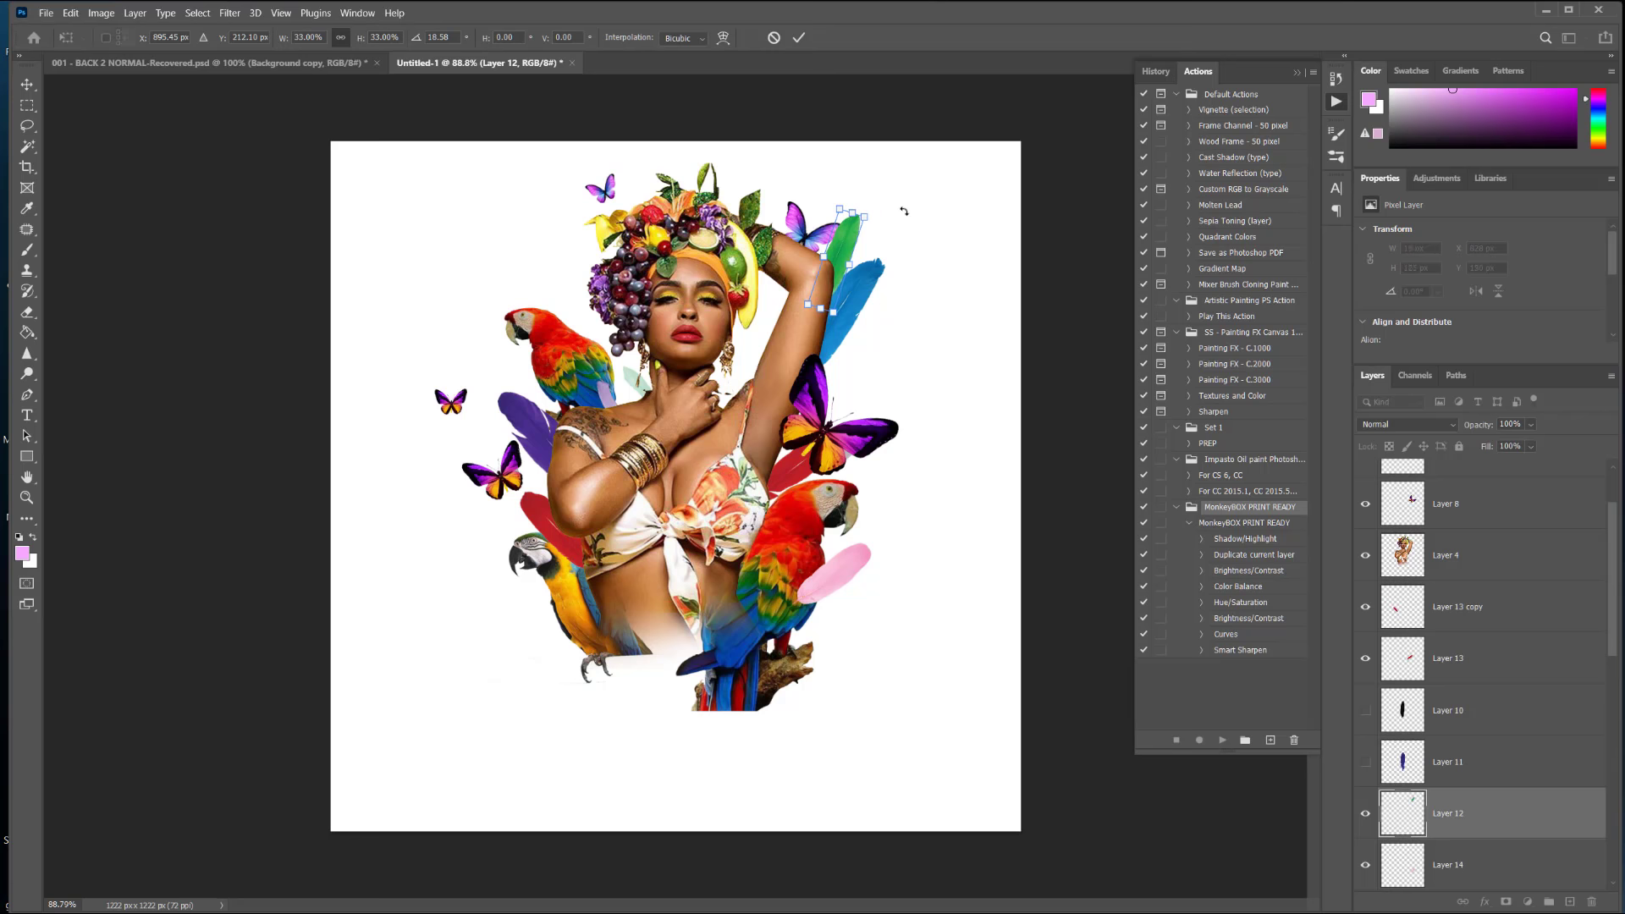
{"action": "key", "text": "Return"}
{"action": "key", "text": "ctrl+j"}
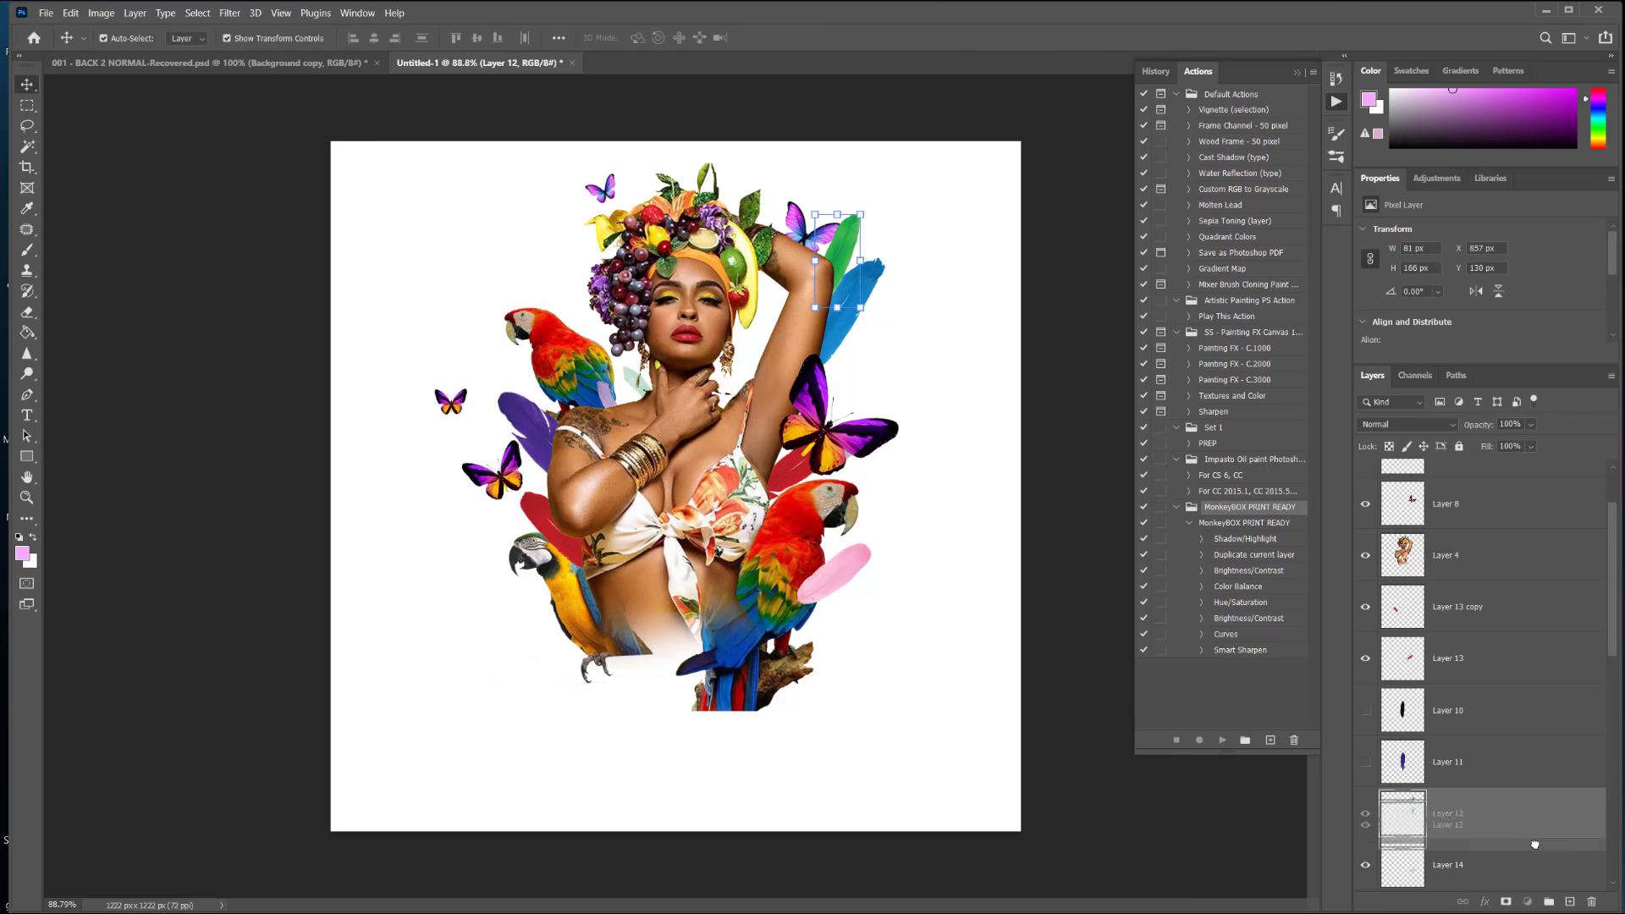
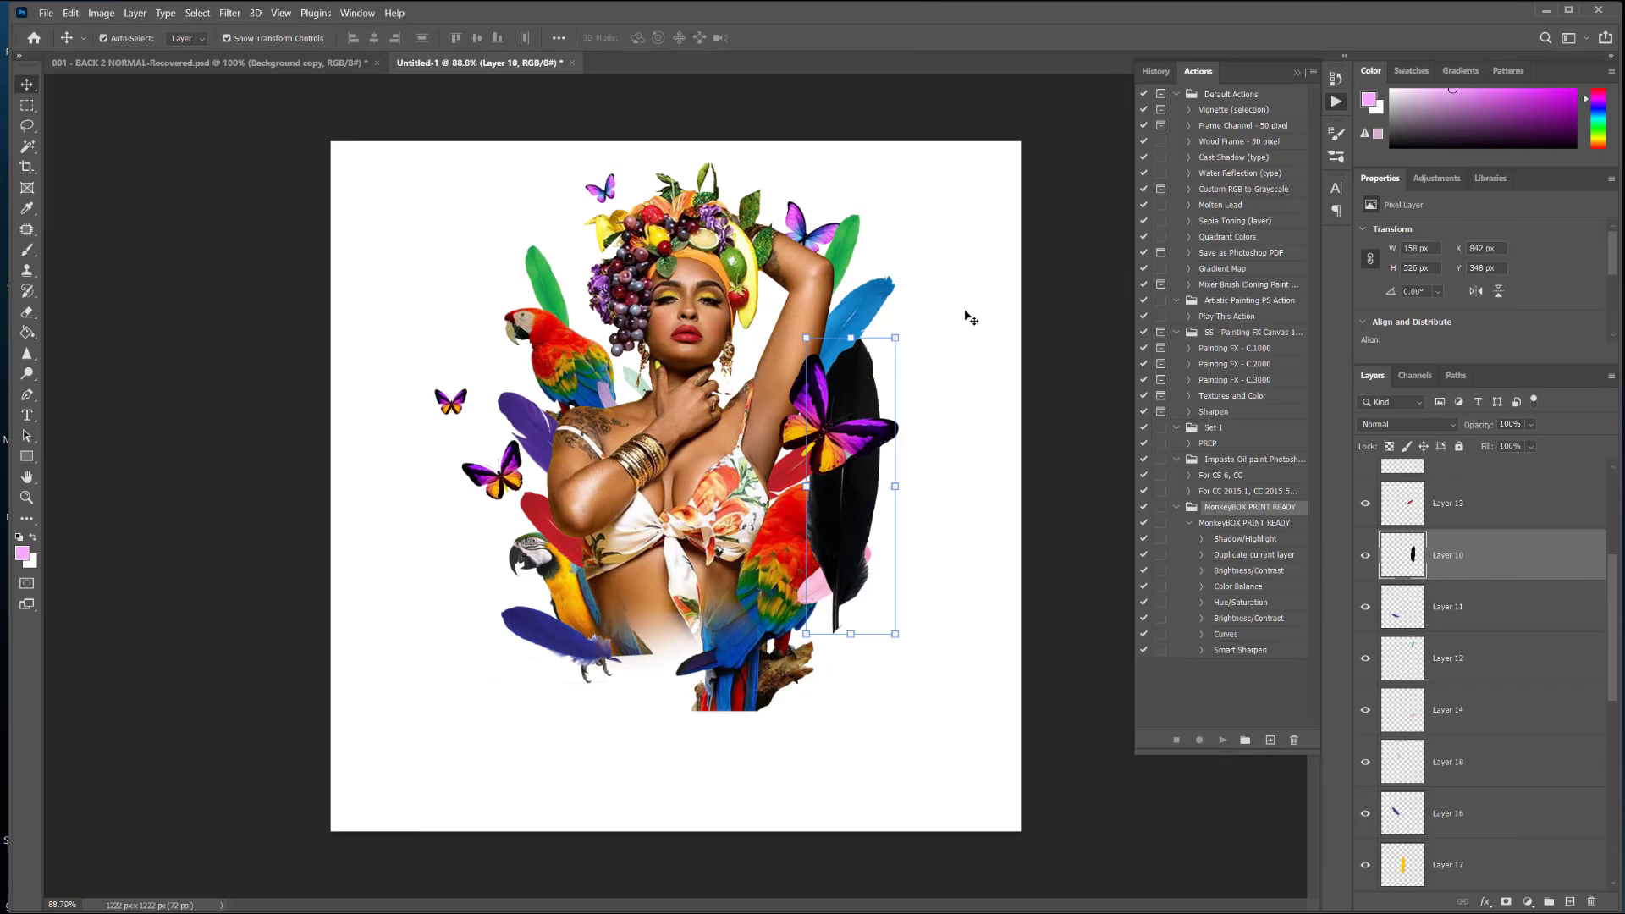
Step: Scale the black feather to about 25%, rotate it about -37 degrees and place it beside the green feather above the small red macaw
{"action": "left_click_drag", "start_coordinate": [908, 329], "coordinate": [530, 178]}
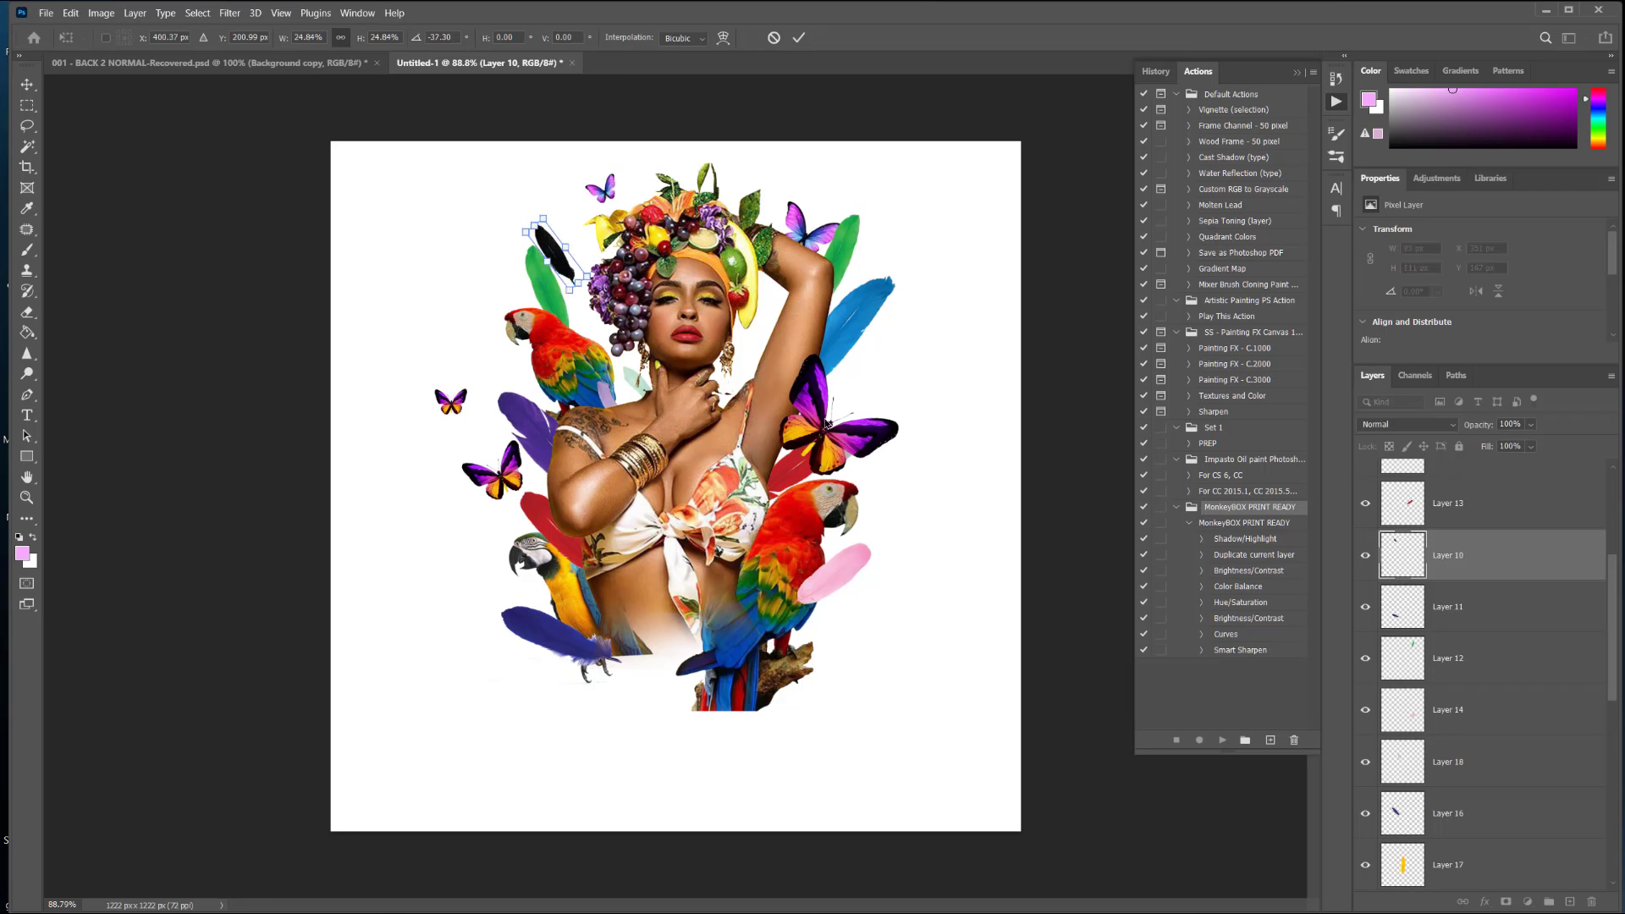
{"action": "left_click_drag", "start_coordinate": [561, 267], "coordinate": [530, 298]}
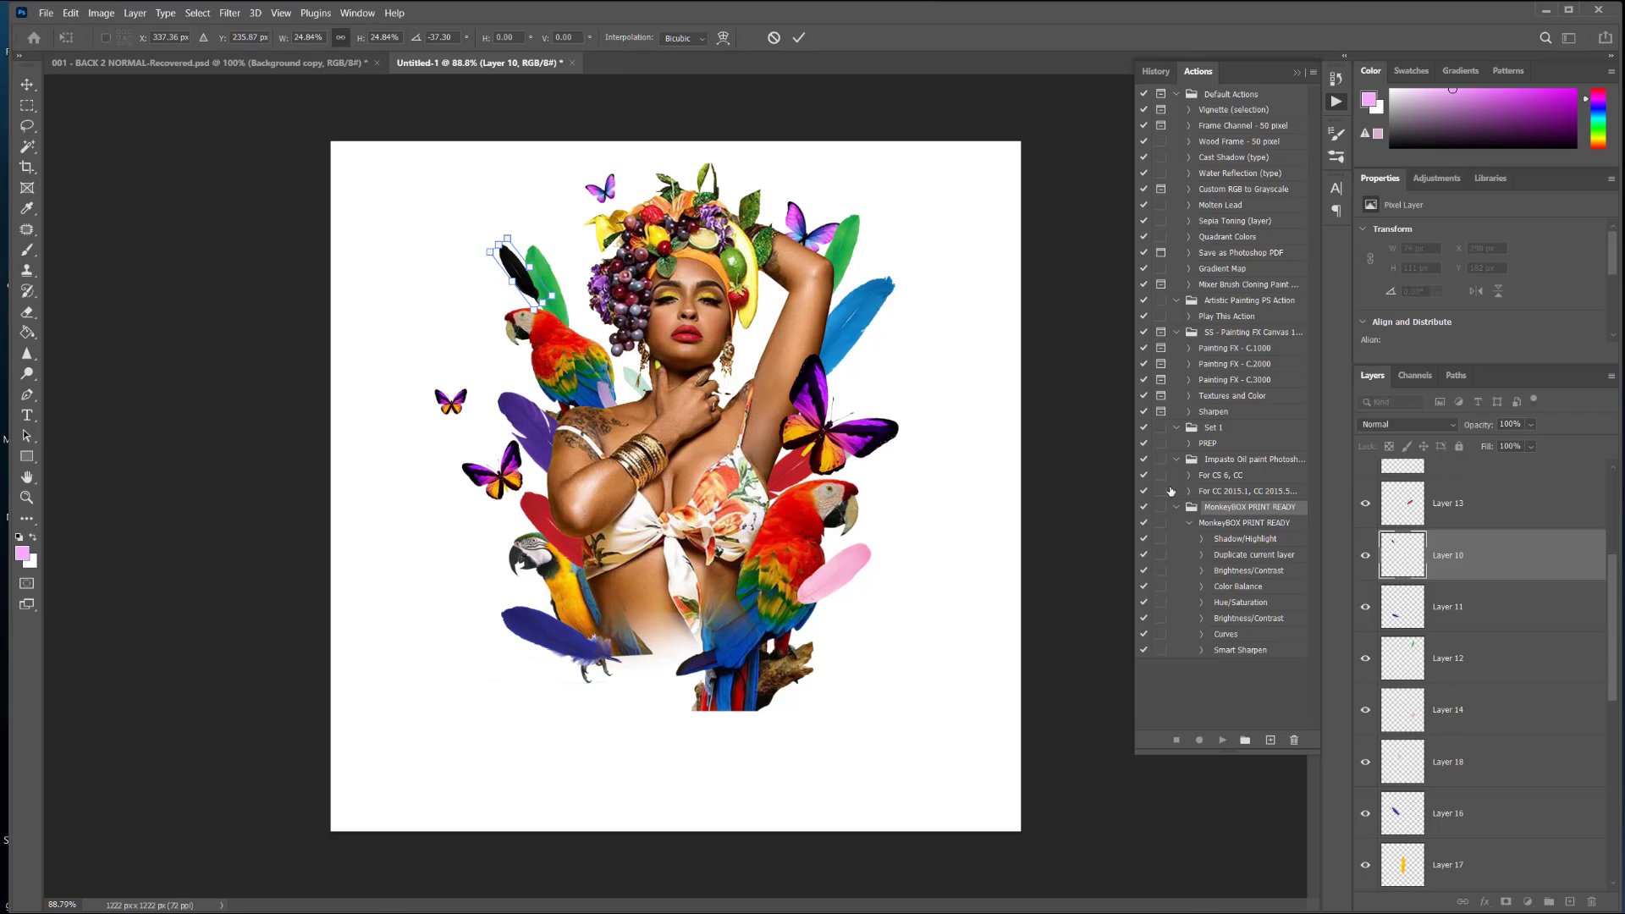
{"action": "key", "text": "Return"}
Step: Lower the black feather's layer beneath the green feather copy, and shift the dark violet shoulder feather up and outward
{"action": "left_click_drag", "start_coordinate": [1548, 569], "coordinate": [1501, 698]}
{"action": "scroll", "coordinate": [1499, 698], "scroll_direction": "down", "scroll_amount": 1}
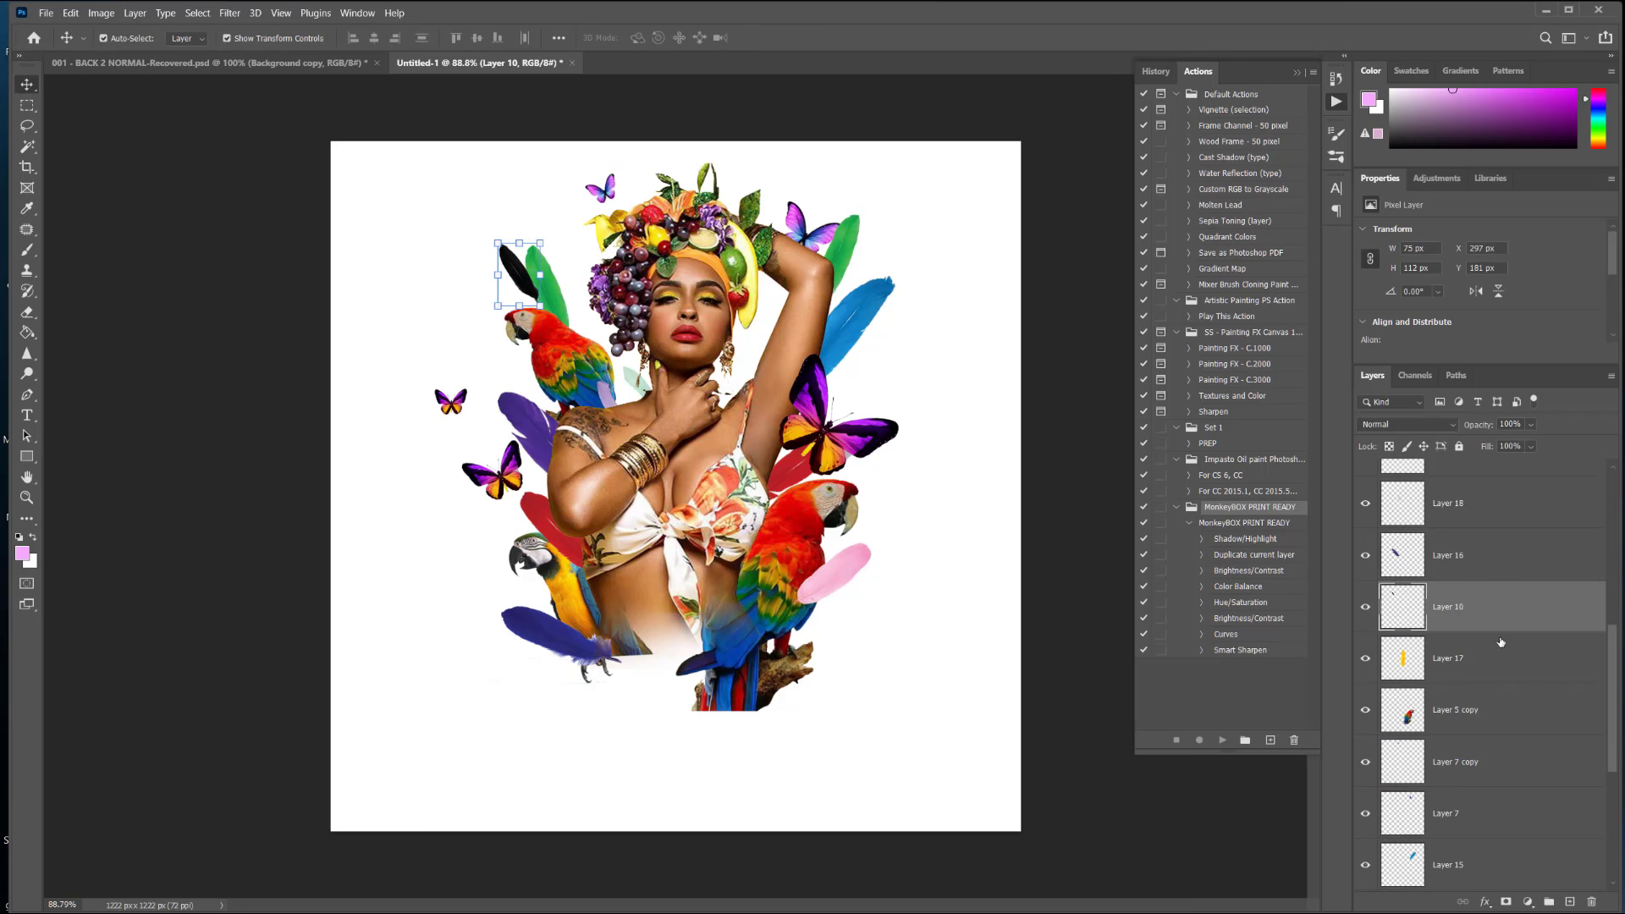
{"action": "left_click_drag", "start_coordinate": [1504, 623], "coordinate": [1497, 850]}
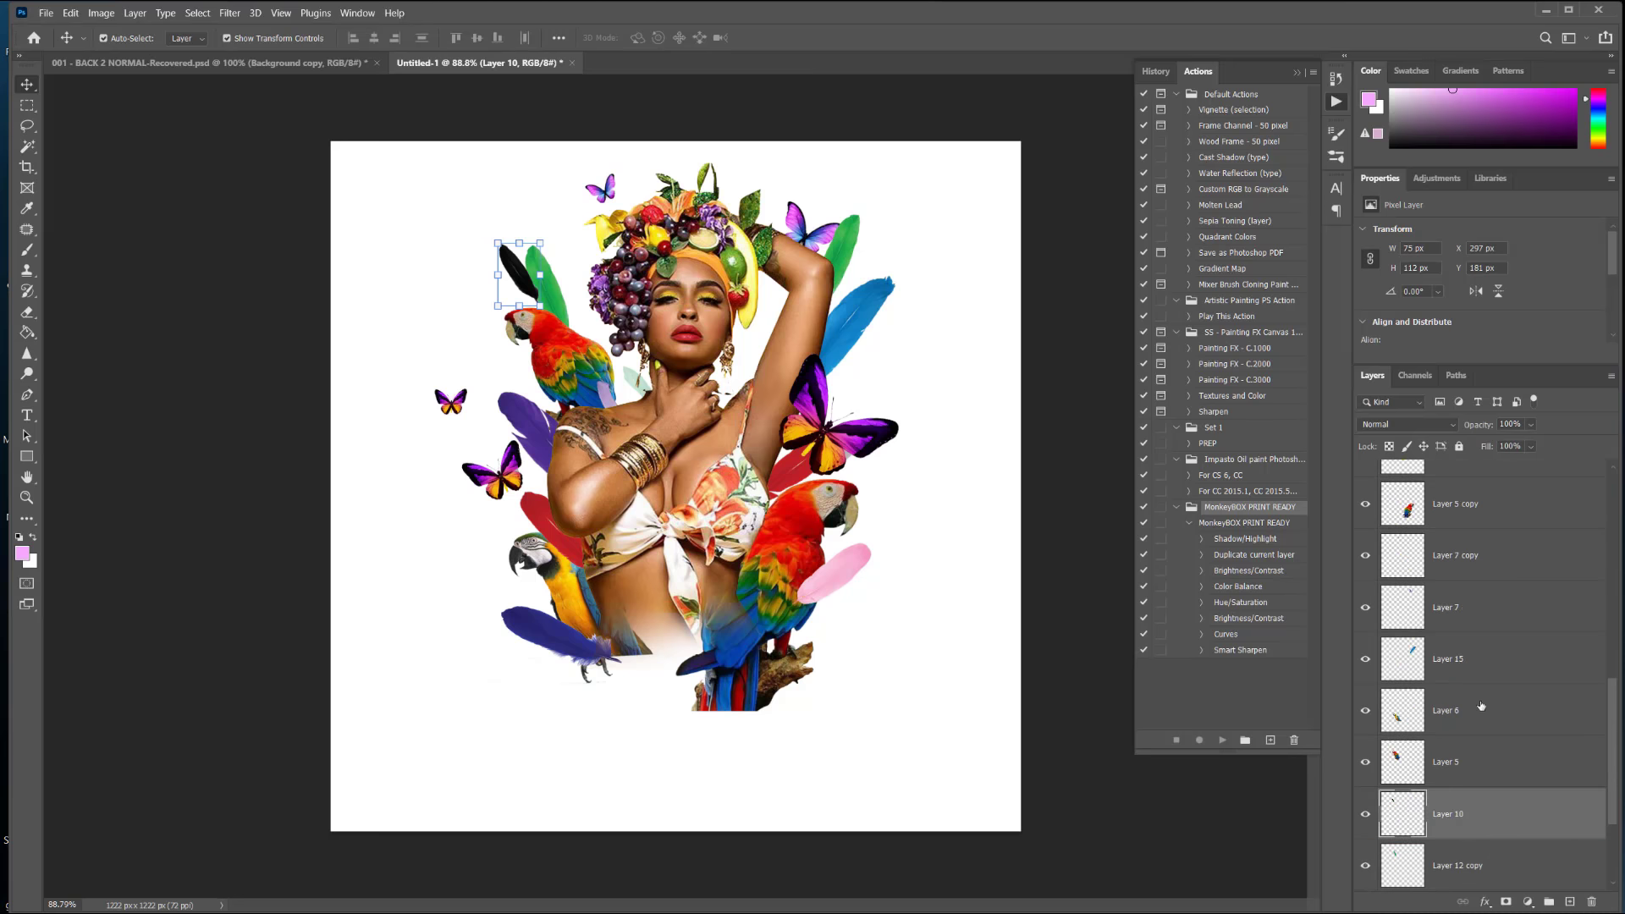
{"action": "scroll", "coordinate": [1504, 680], "scroll_direction": "down", "scroll_amount": 1}
{"action": "left_click_drag", "start_coordinate": [1510, 730], "coordinate": [1508, 787]}
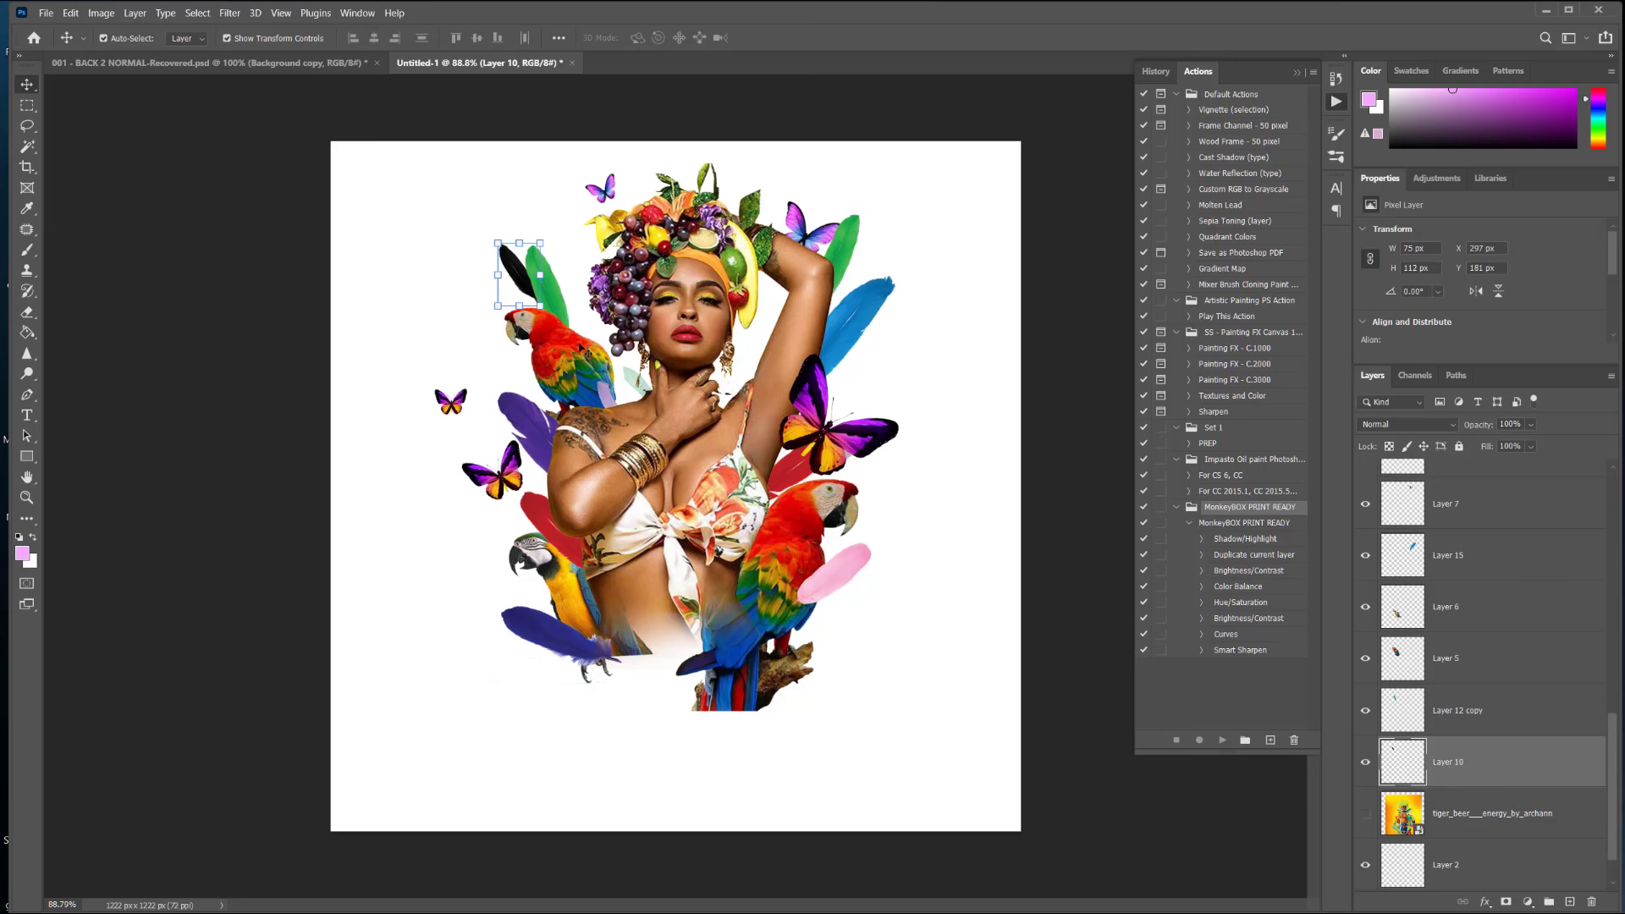
{"action": "left_click_drag", "start_coordinate": [527, 426], "coordinate": [507, 404]}
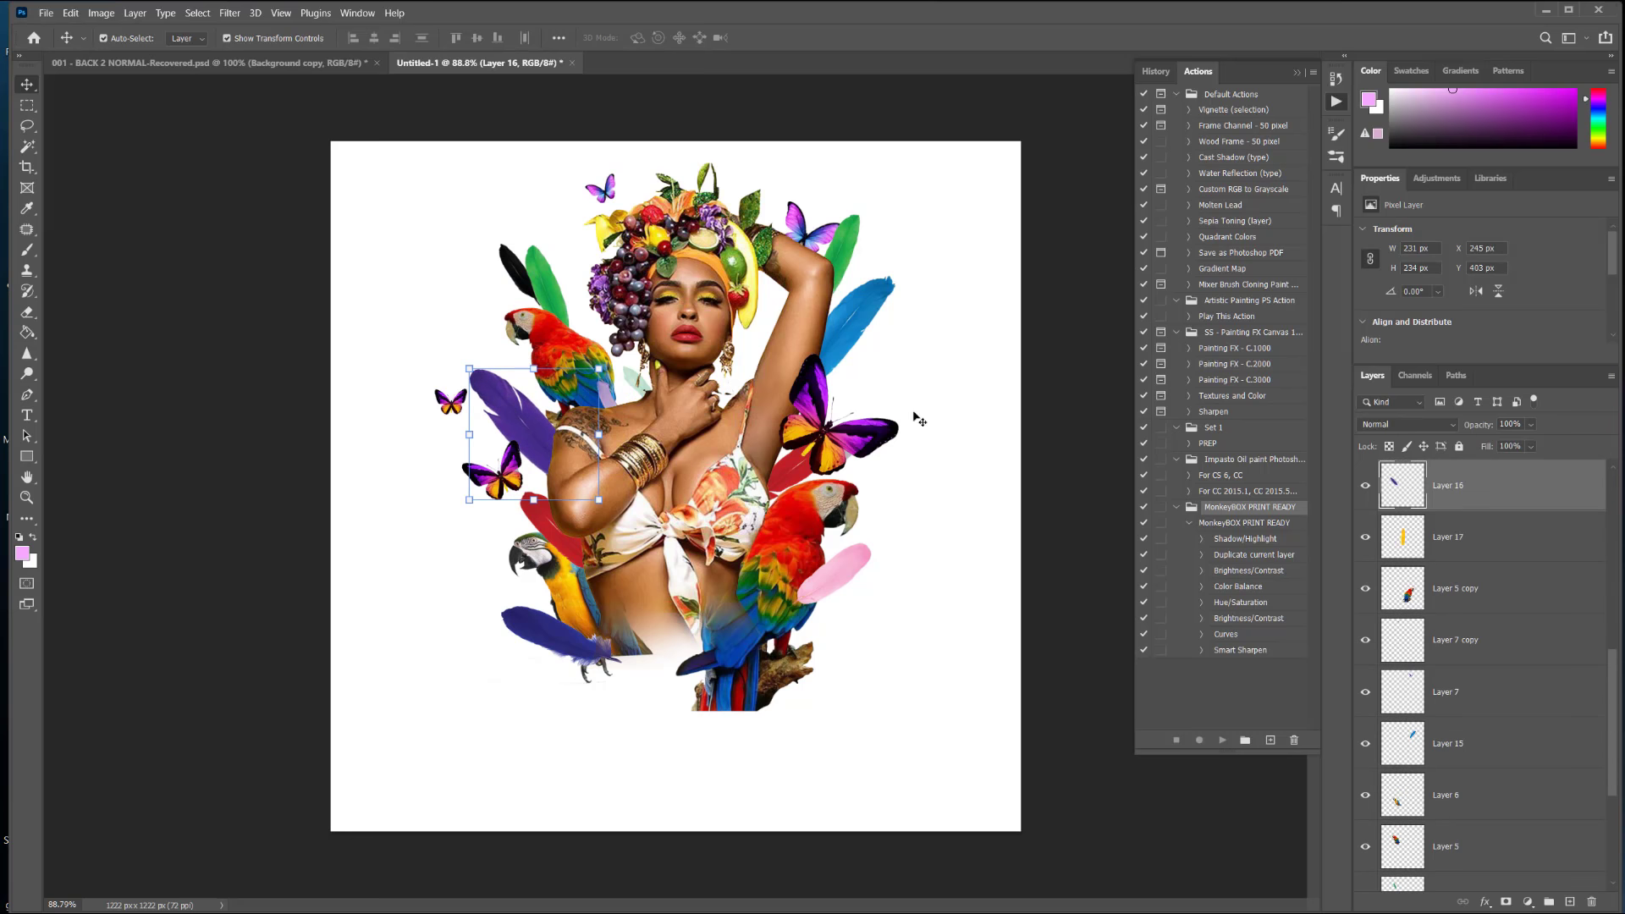
Step: Add a new layer directly above the Background and fill it with brown #633b02 using the Paint Bucket
{"action": "scroll", "coordinate": [1489, 714], "scroll_direction": "down", "scroll_amount": 4}
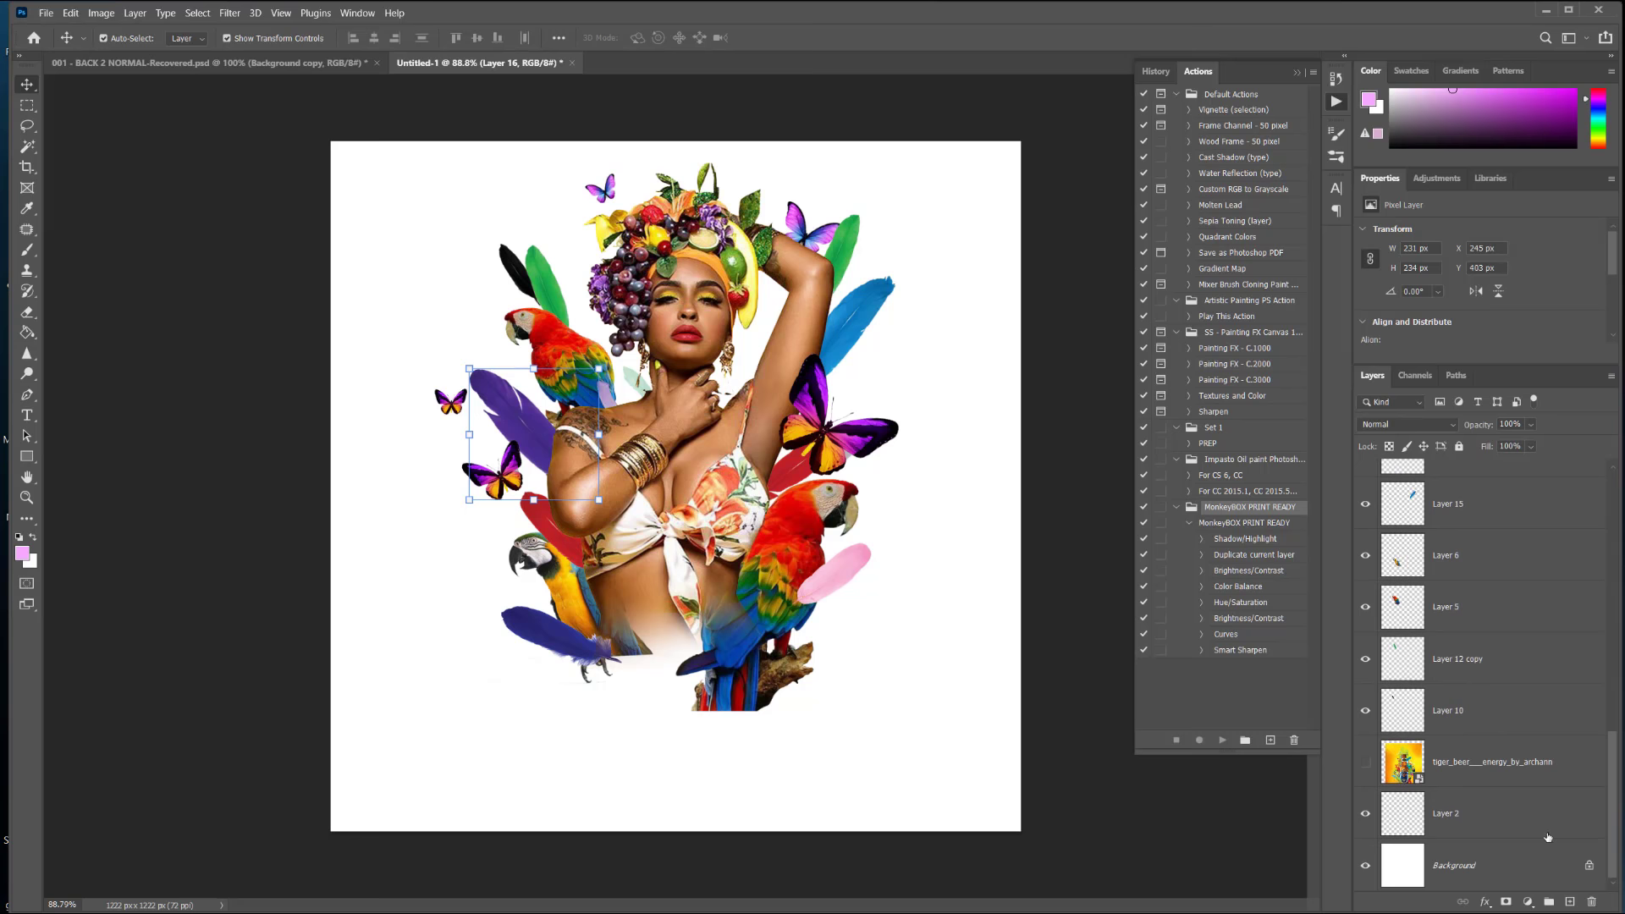
{"action": "left_click", "coordinate": [1547, 887]}
{"action": "left_click", "coordinate": [1570, 902]}
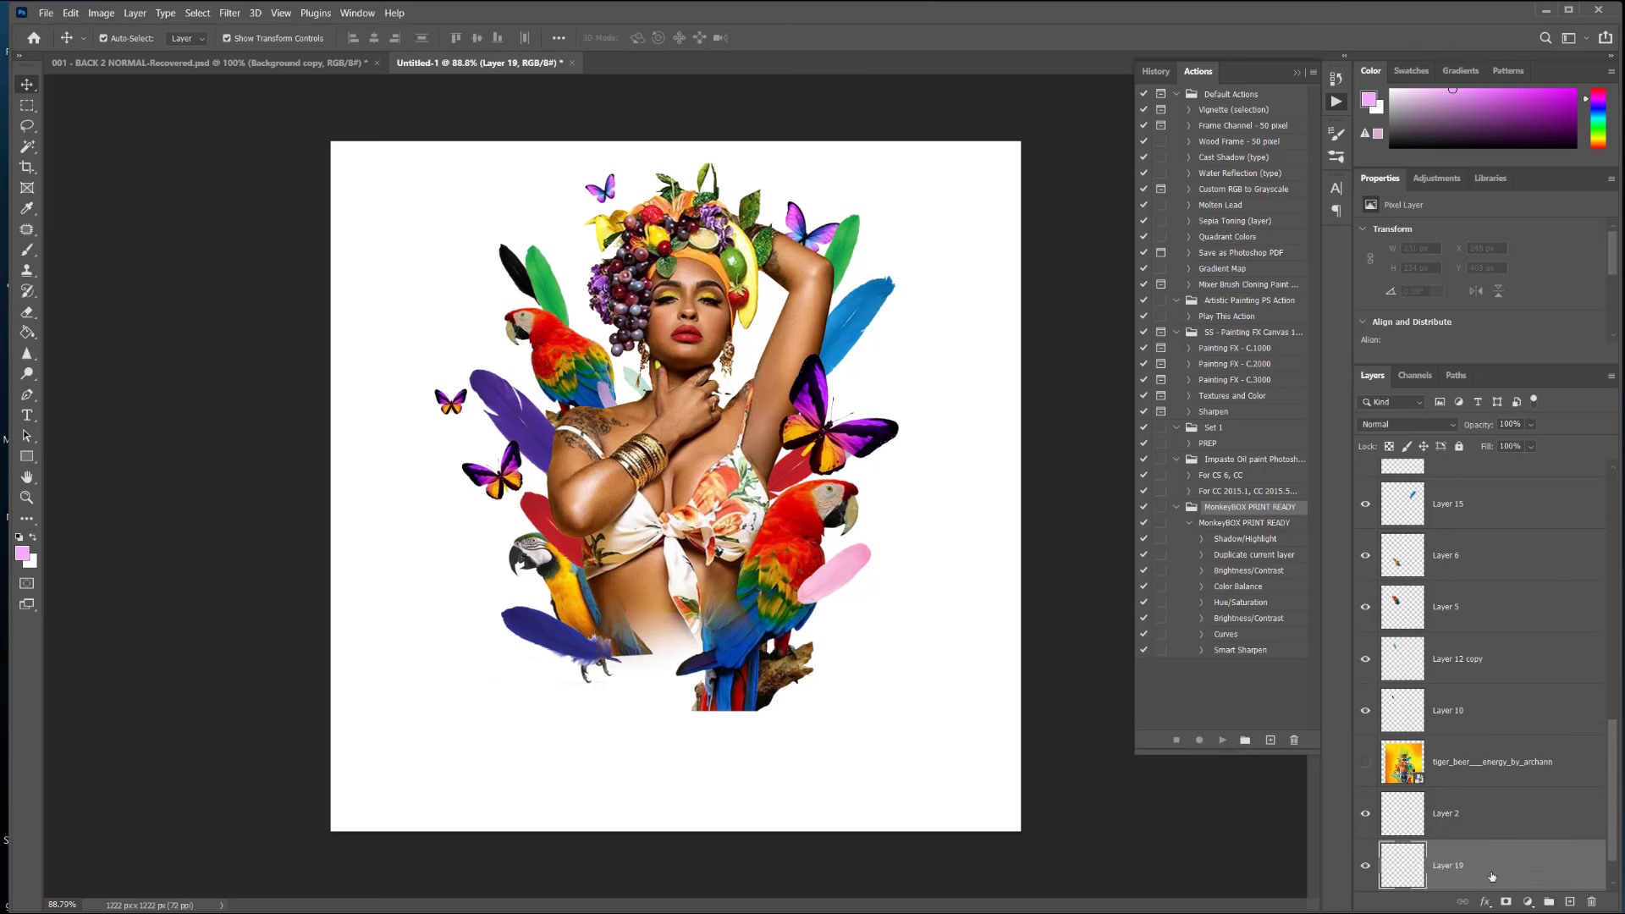
{"action": "left_click", "coordinate": [23, 556]}
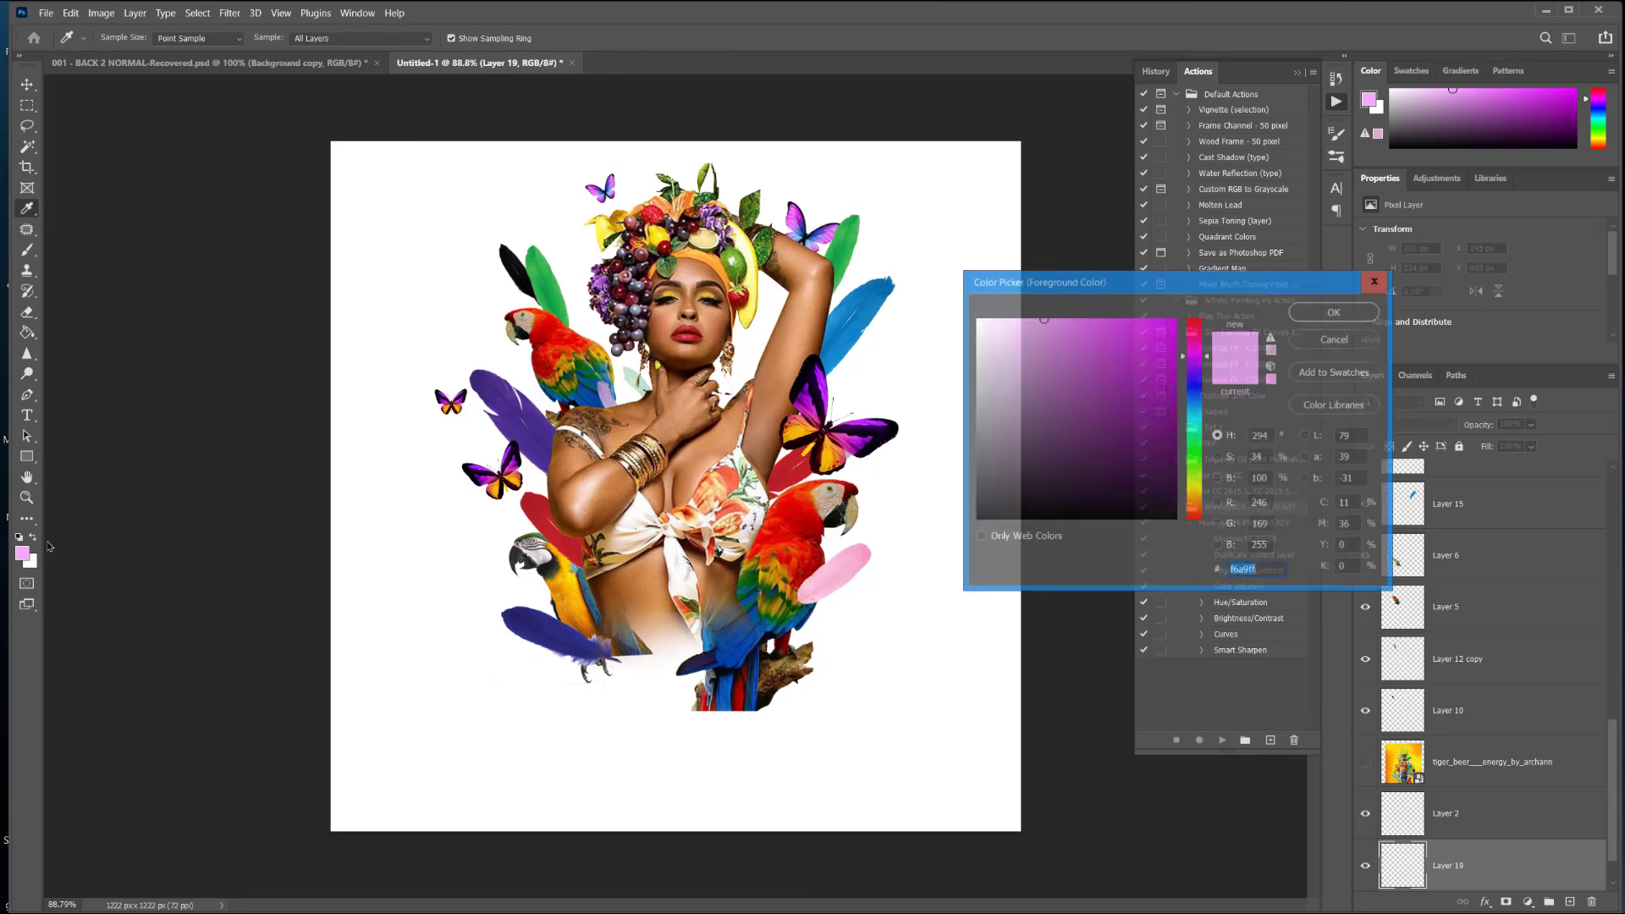
{"action": "left_click", "coordinate": [1200, 503]}
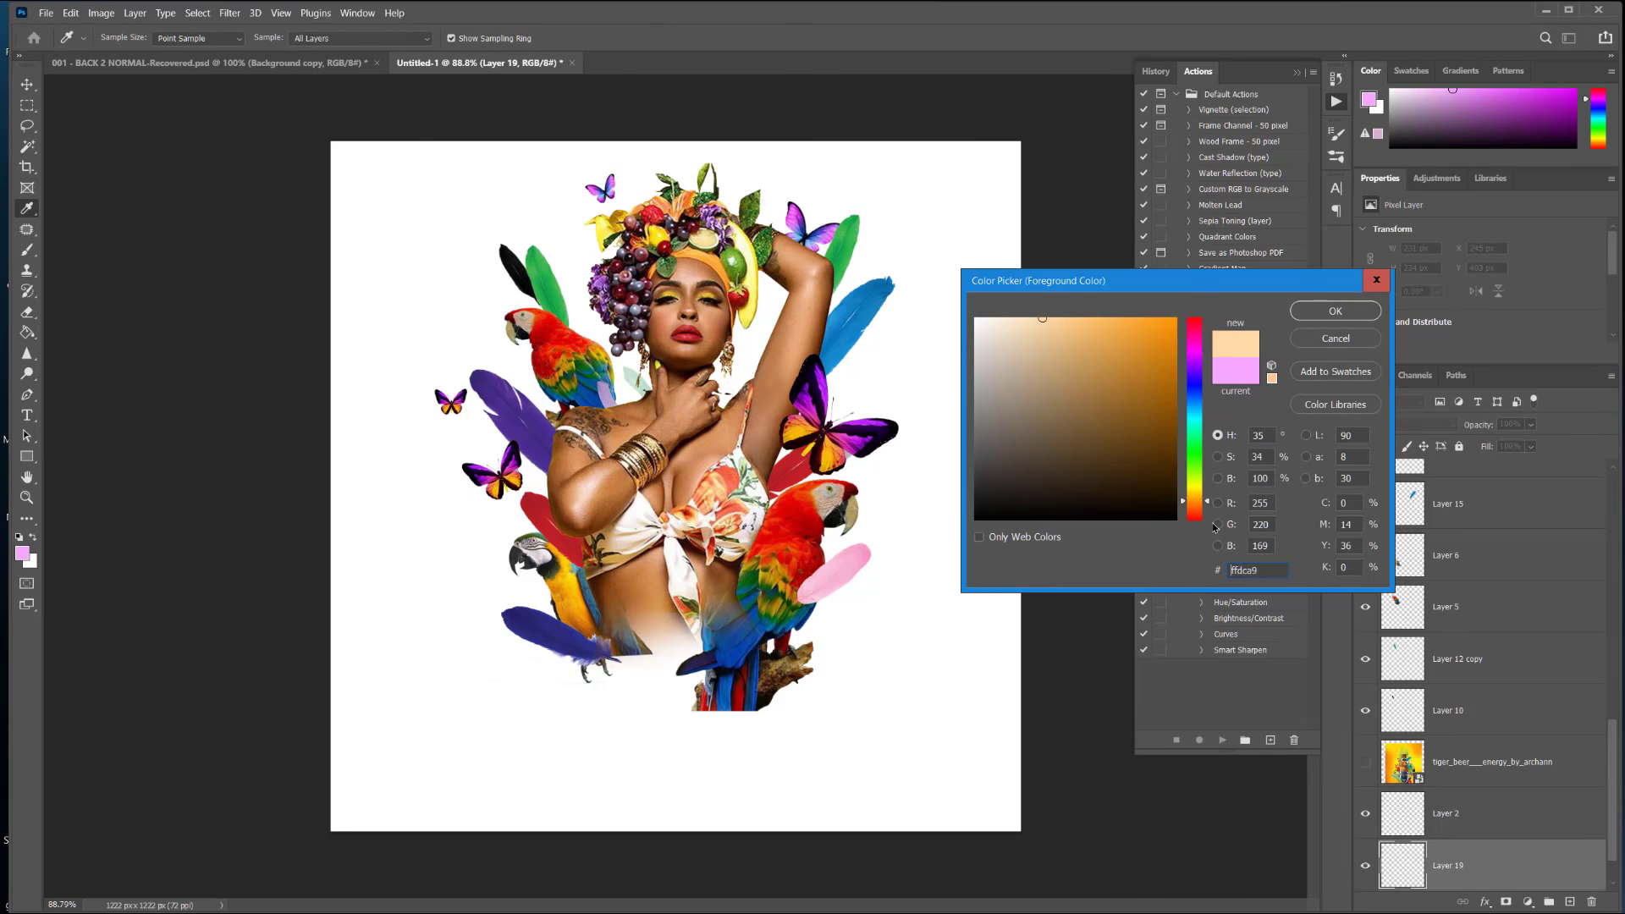
{"action": "left_click", "coordinate": [1172, 441]}
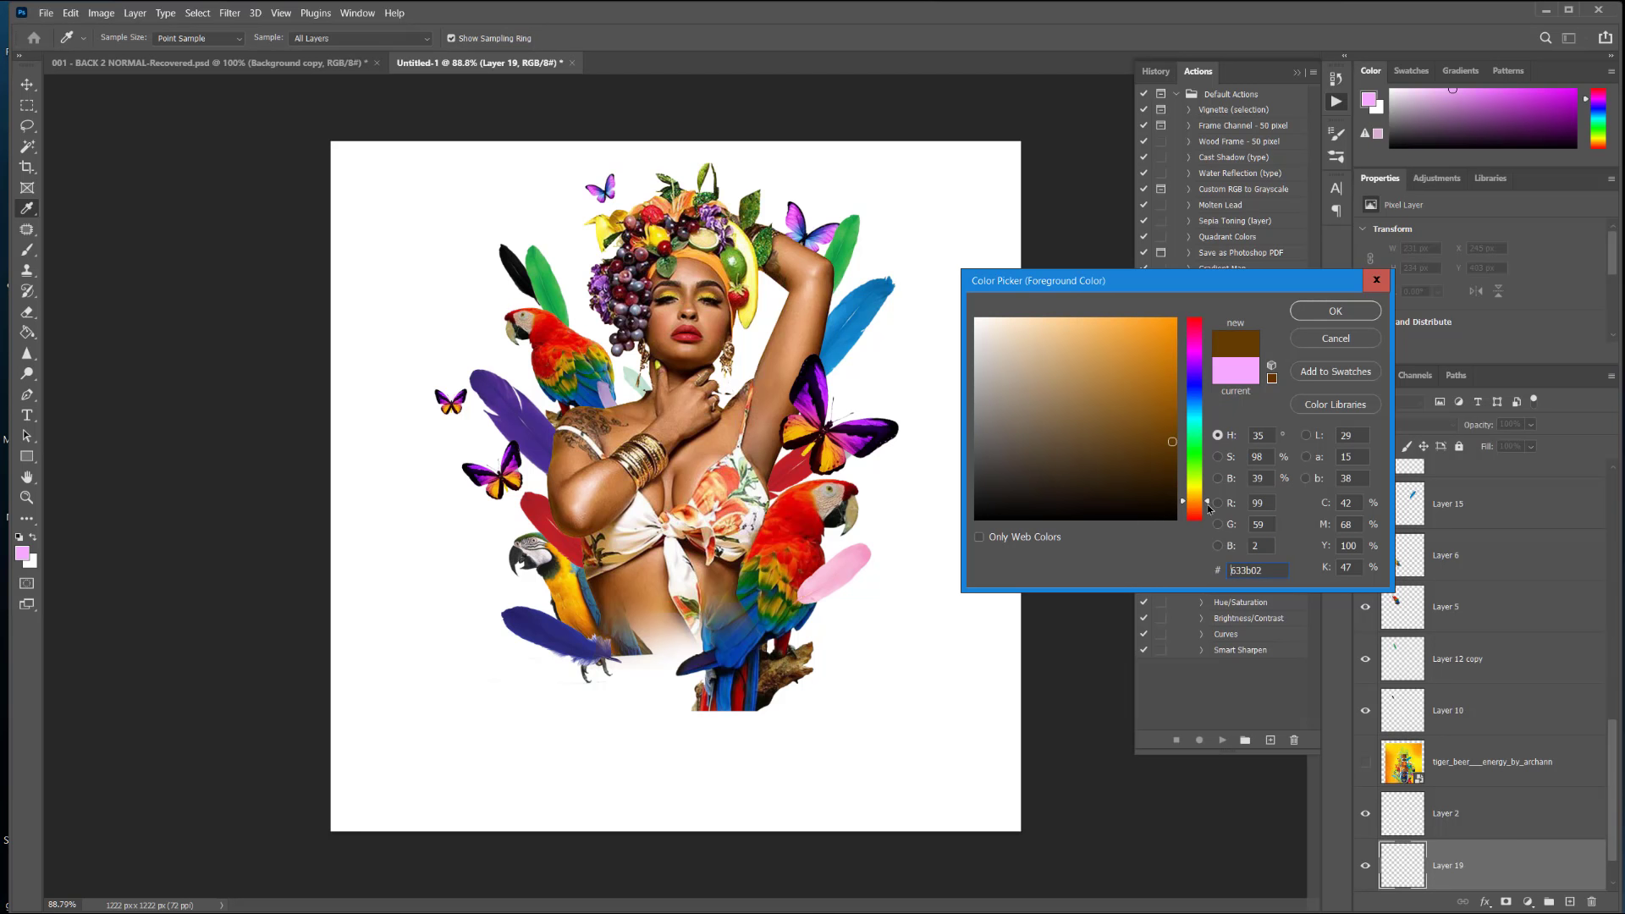
{"action": "left_click", "coordinate": [1299, 309]}
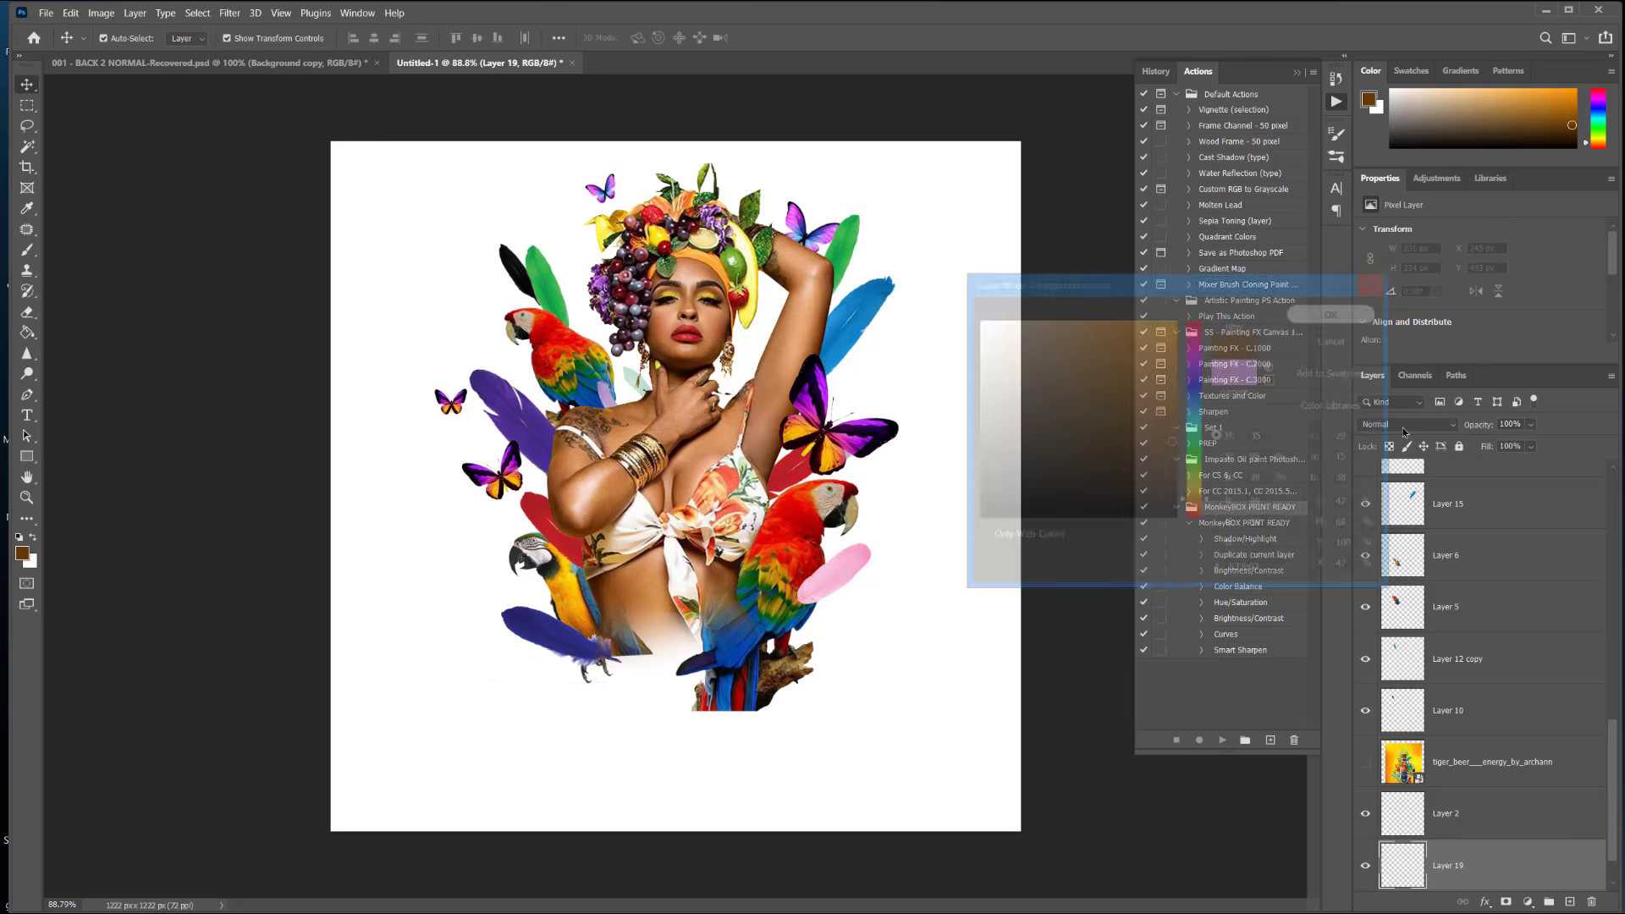
{"action": "key", "text": "v"}
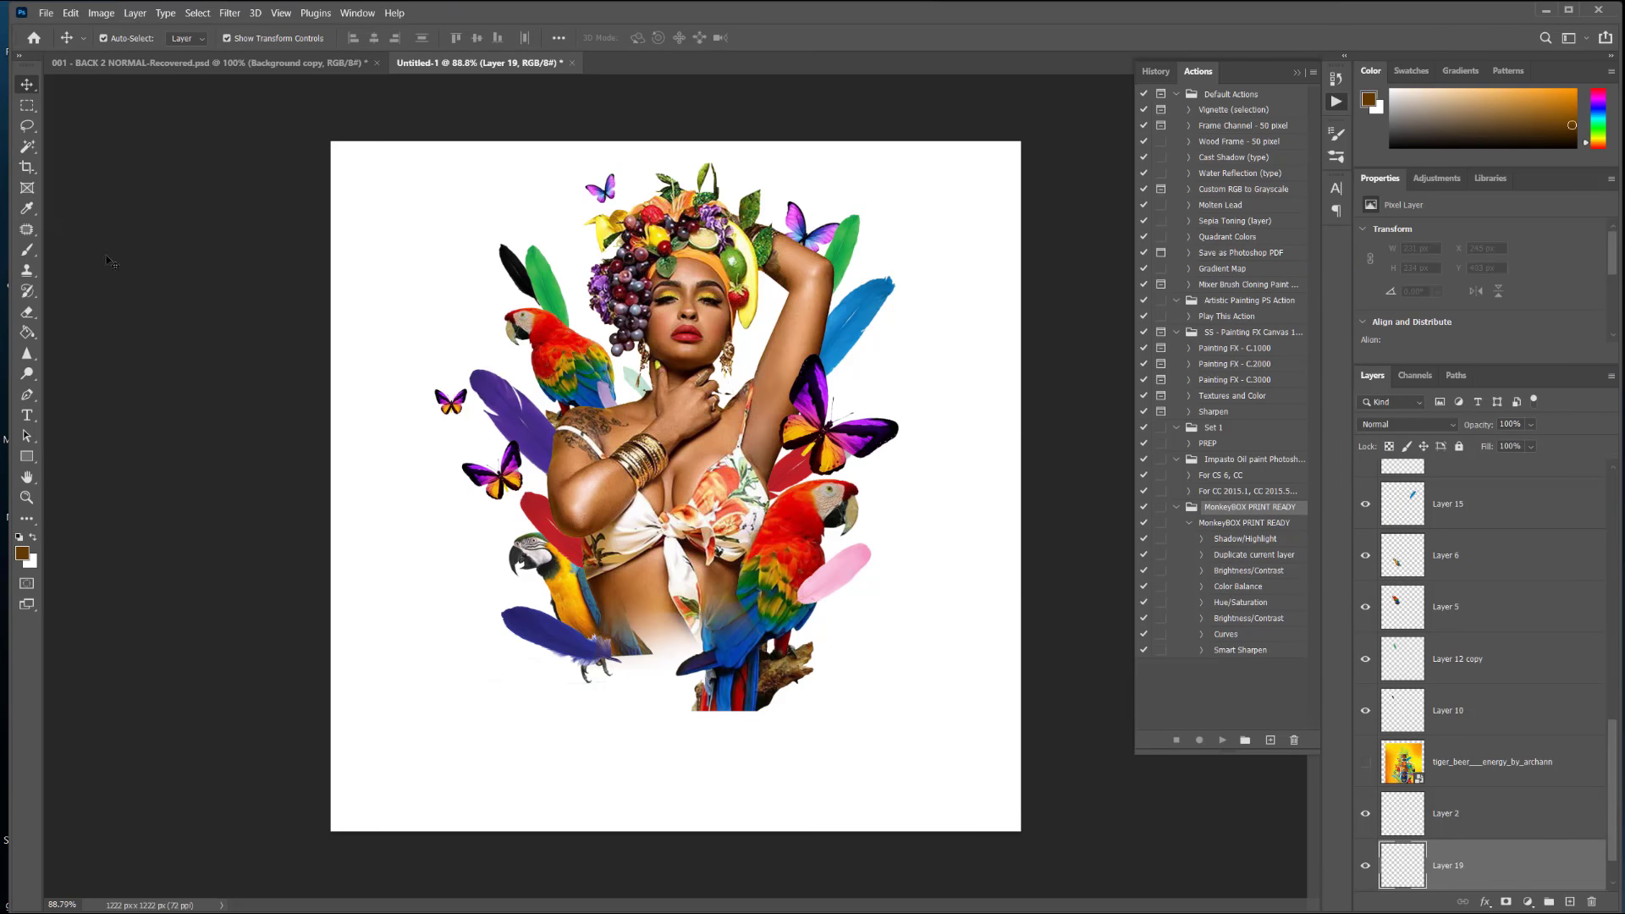
{"action": "left_click", "coordinate": [28, 333]}
{"action": "left_click", "coordinate": [700, 441]}
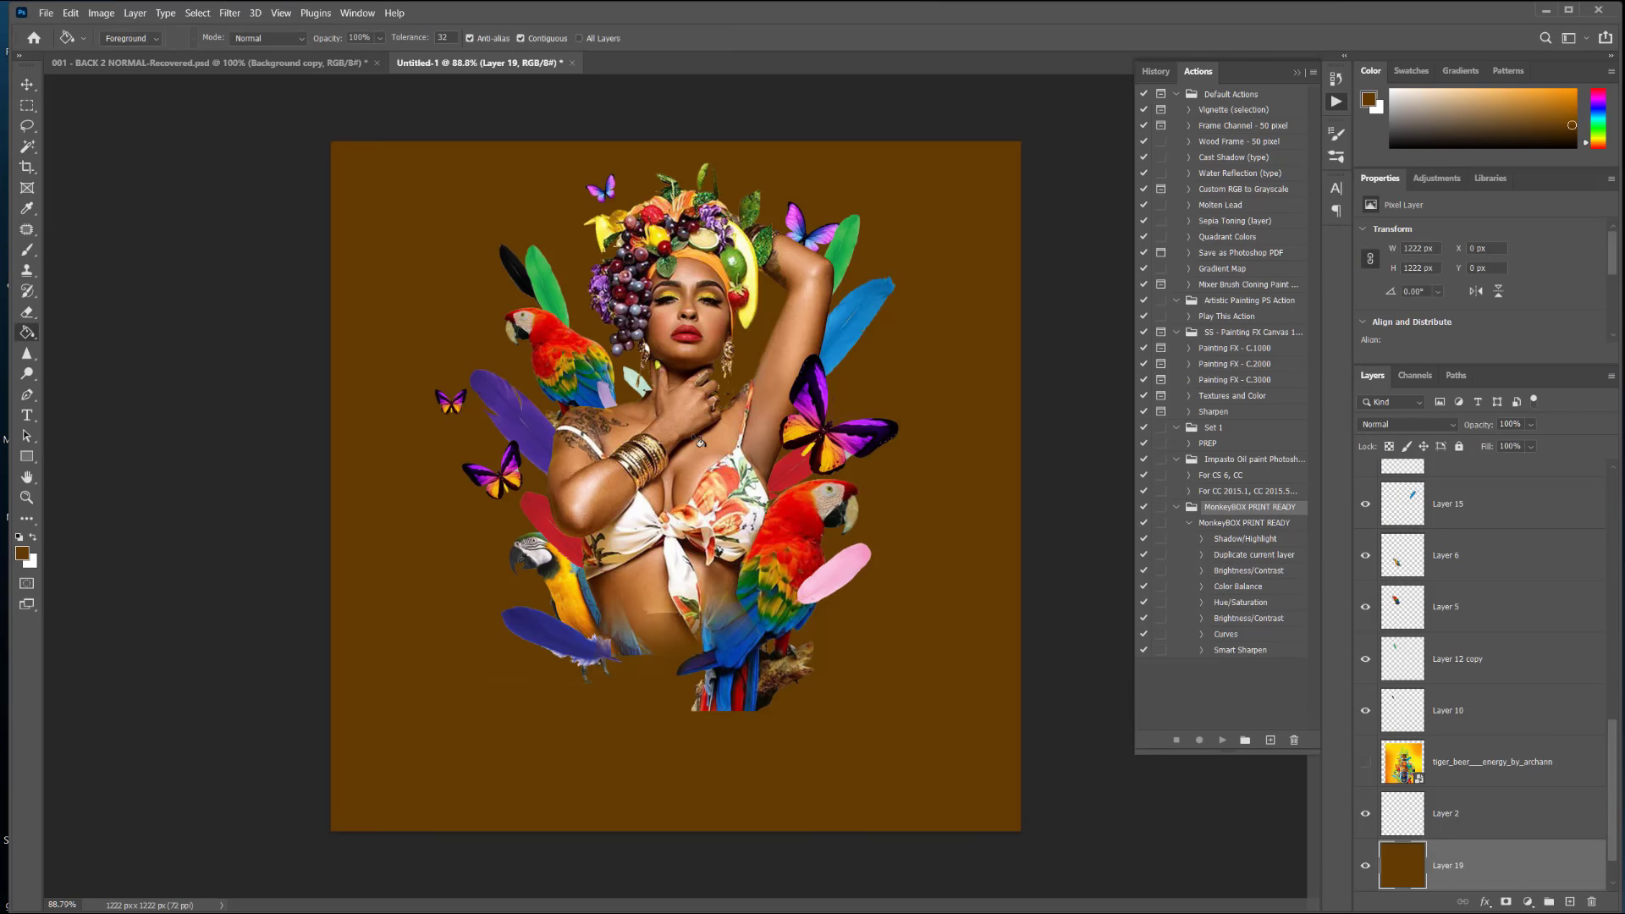
Step: Switch to the Elliptical Marquee tool for selecting on the brown layer
{"action": "left_click", "coordinate": [27, 106]}
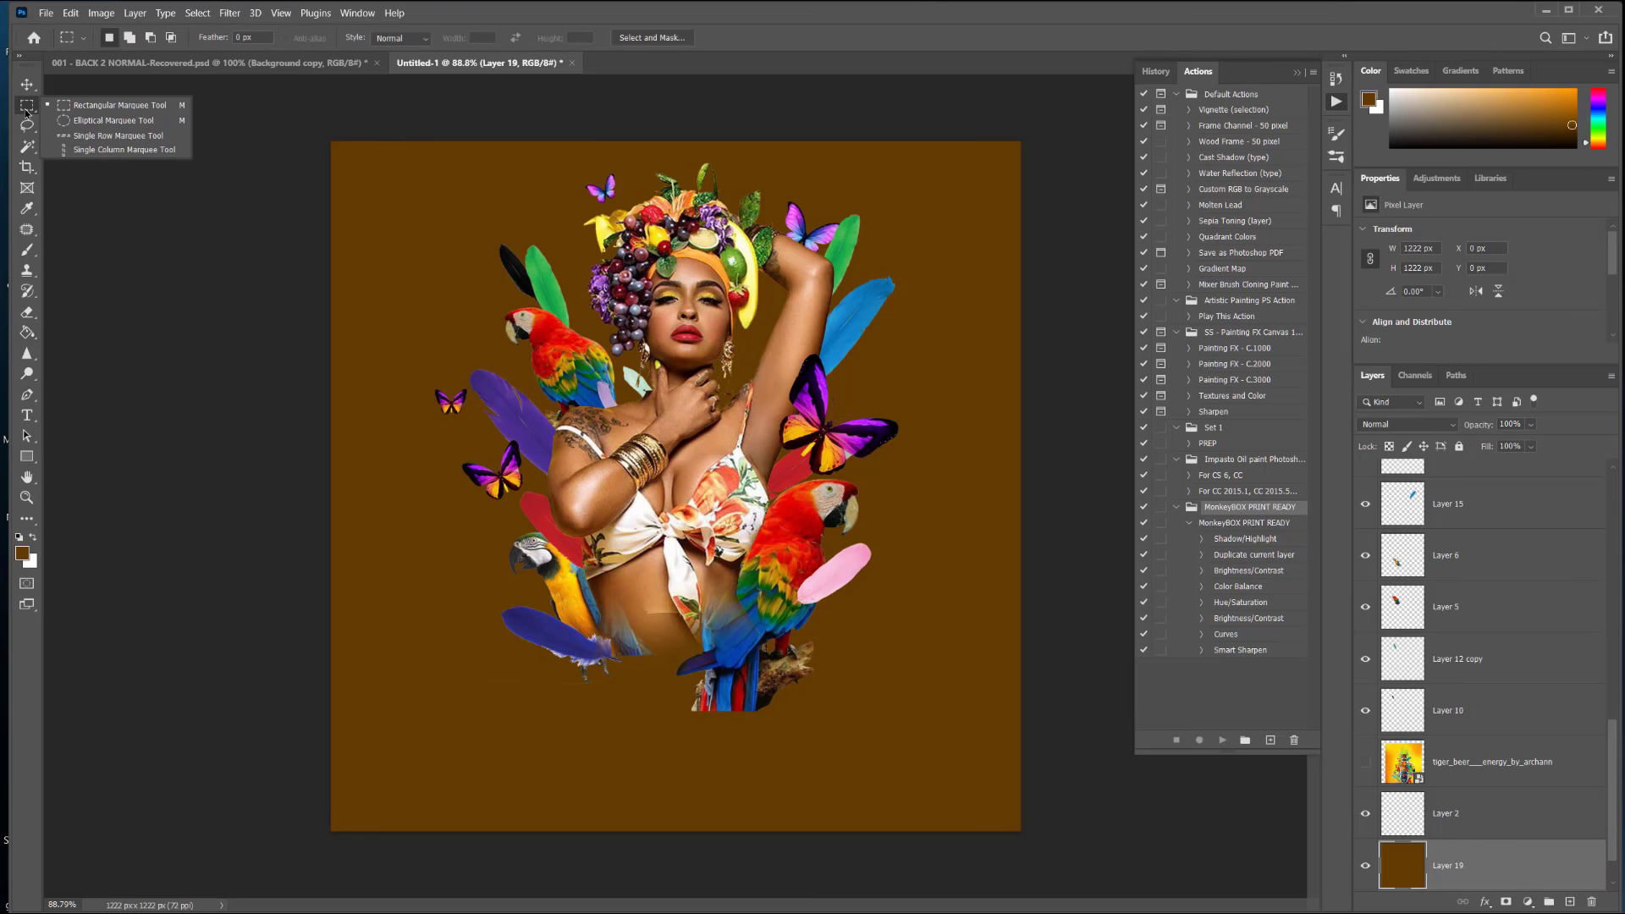
{"action": "left_click", "coordinate": [92, 121]}
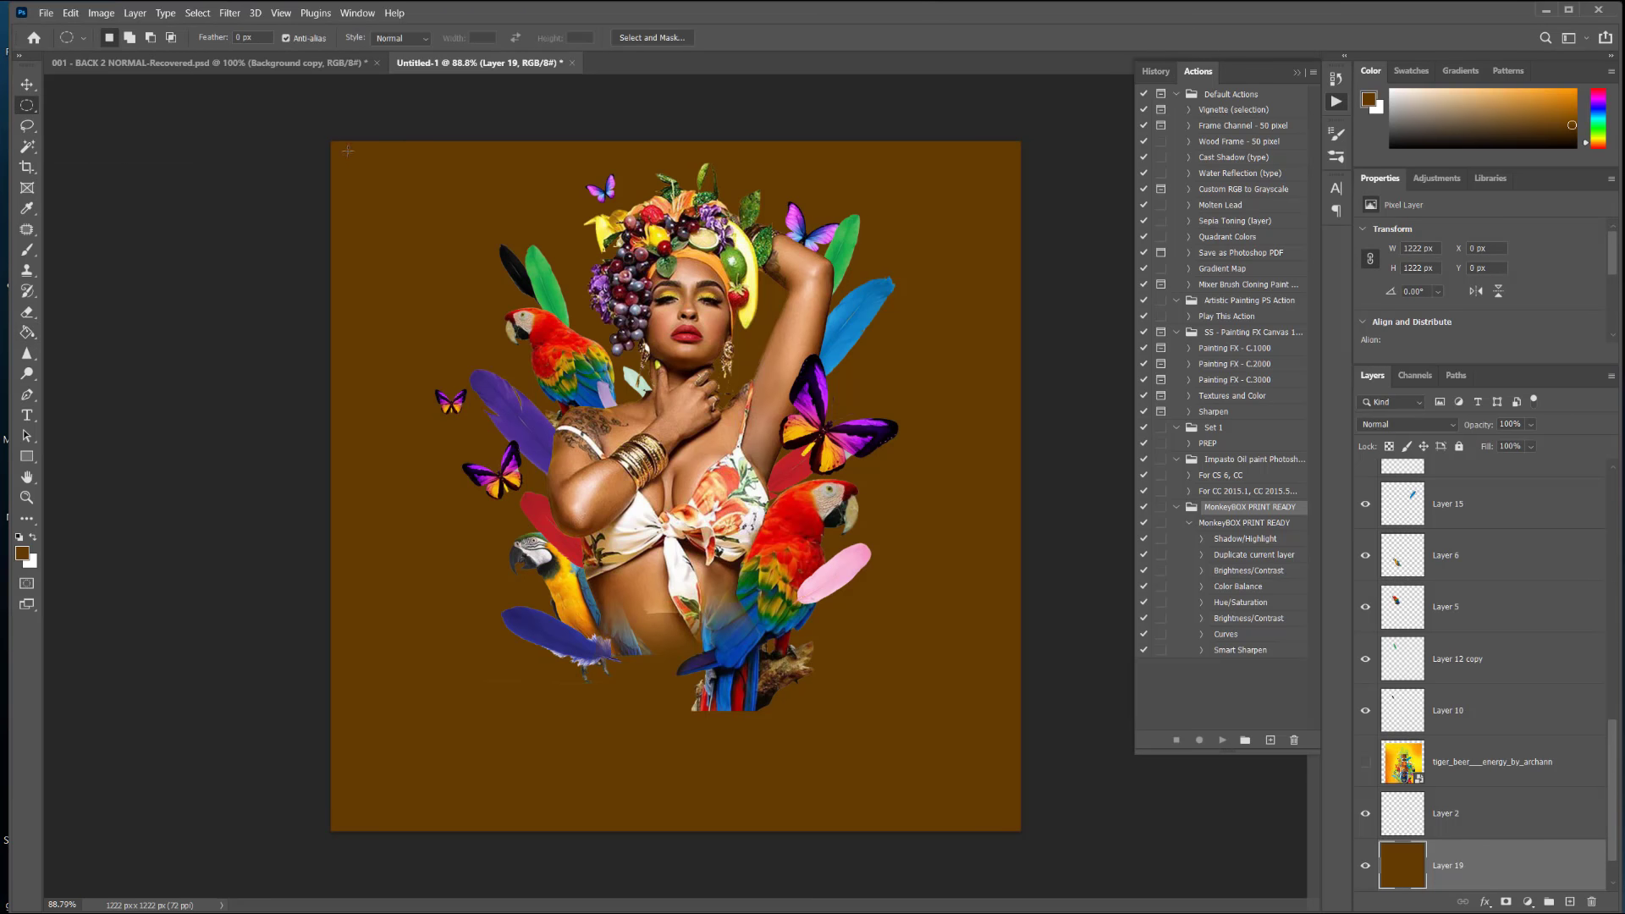
Step: On a new layer above the brown background, fill an ellipse of about 1173 by 1125 px with golden brown ae7700 and deselect it
{"action": "left_click_drag", "start_coordinate": [347, 151], "coordinate": [1010, 787]}
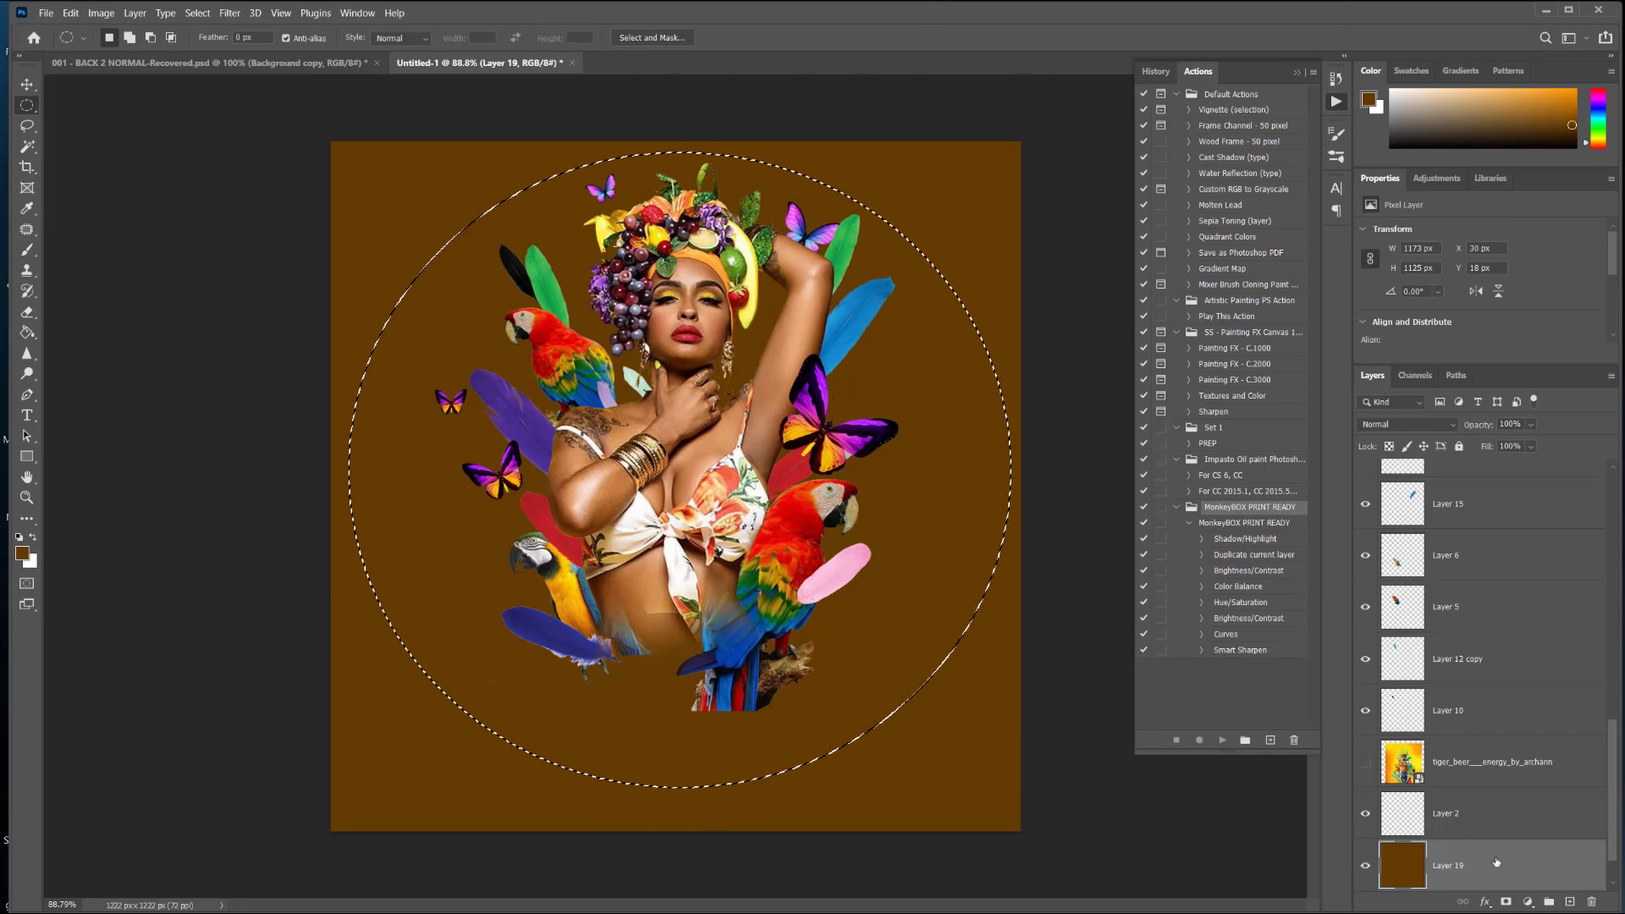
{"action": "left_click", "coordinate": [1569, 901]}
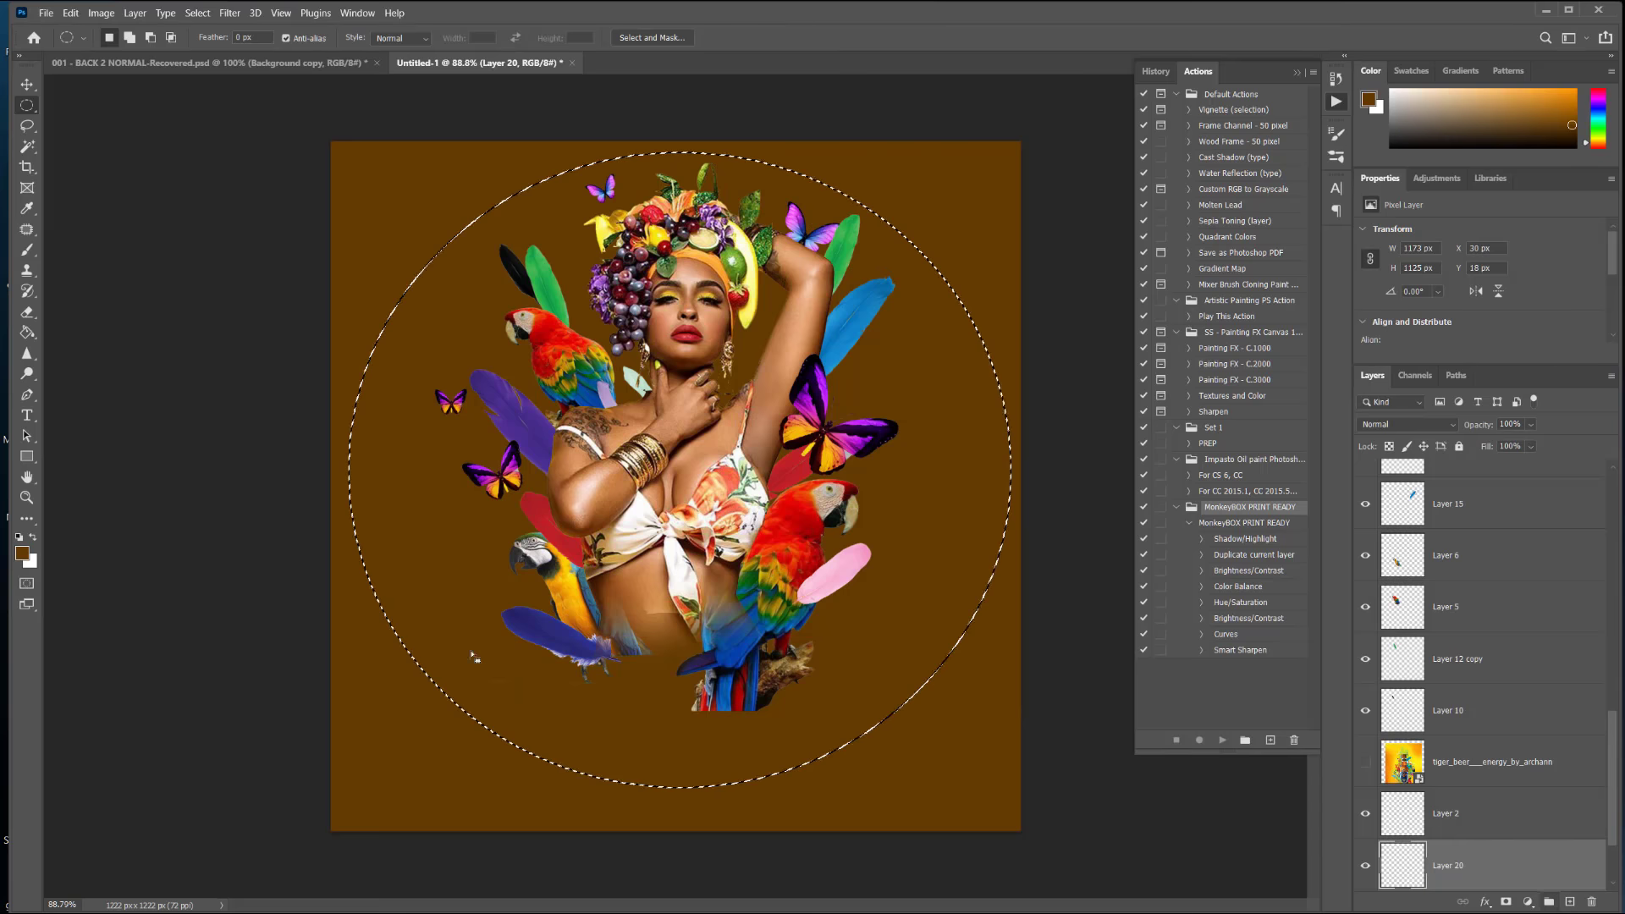
{"action": "left_click", "coordinate": [22, 552]}
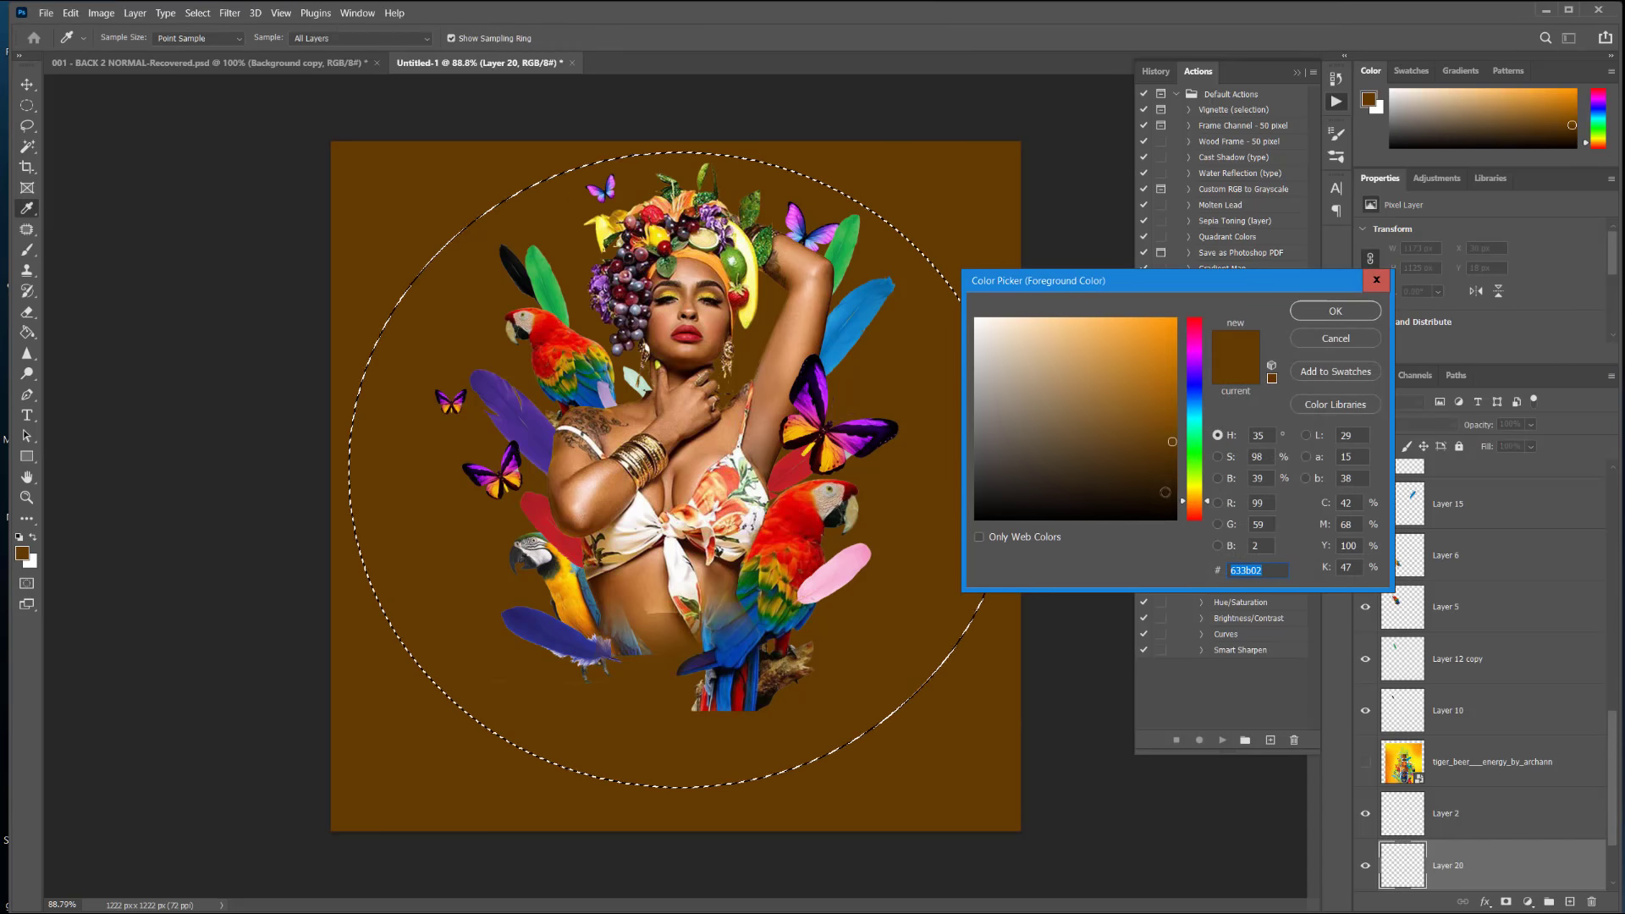
{"action": "left_click", "coordinate": [1179, 374]}
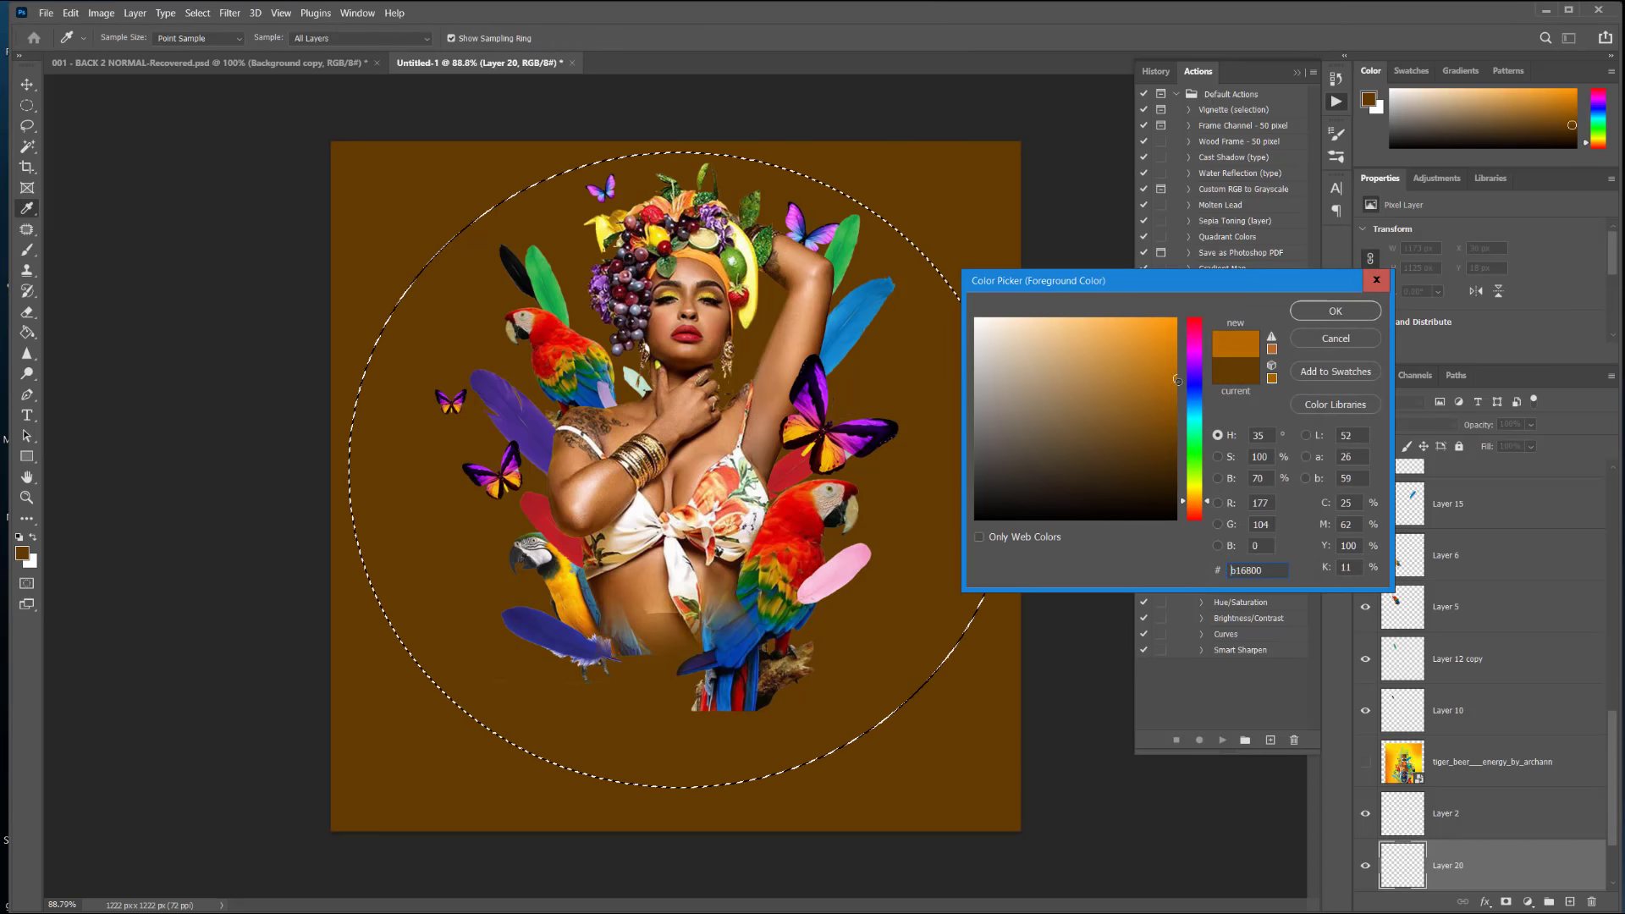
{"action": "left_click_drag", "start_coordinate": [1177, 380], "coordinate": [1175, 382]}
{"action": "left_click", "coordinate": [1204, 498]}
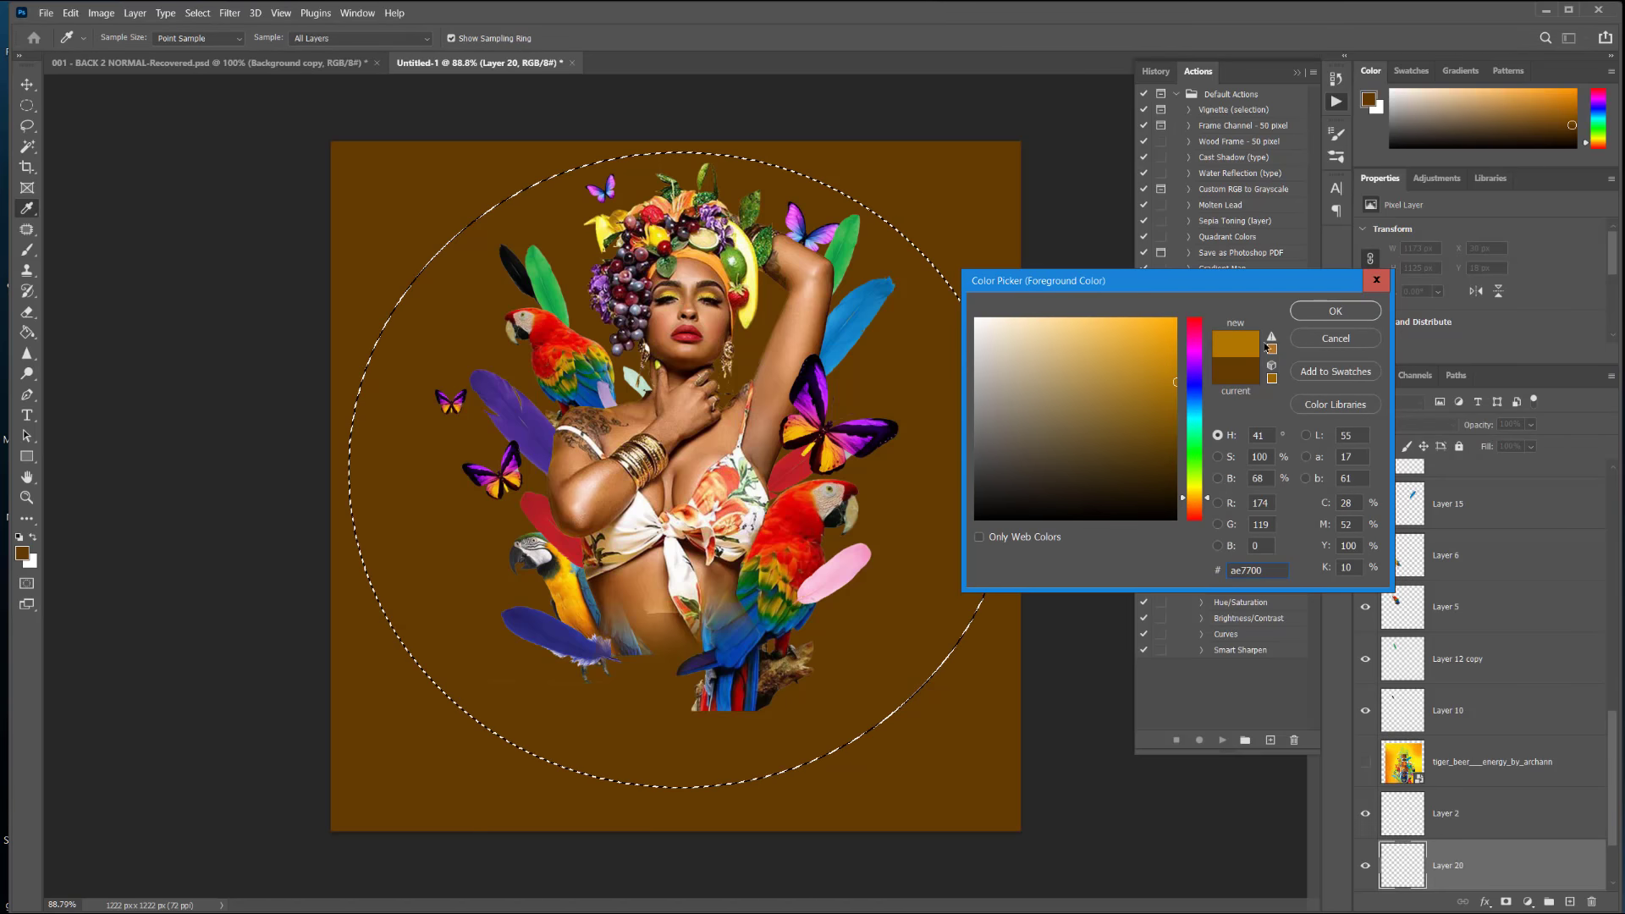
{"action": "left_click", "coordinate": [1335, 311]}
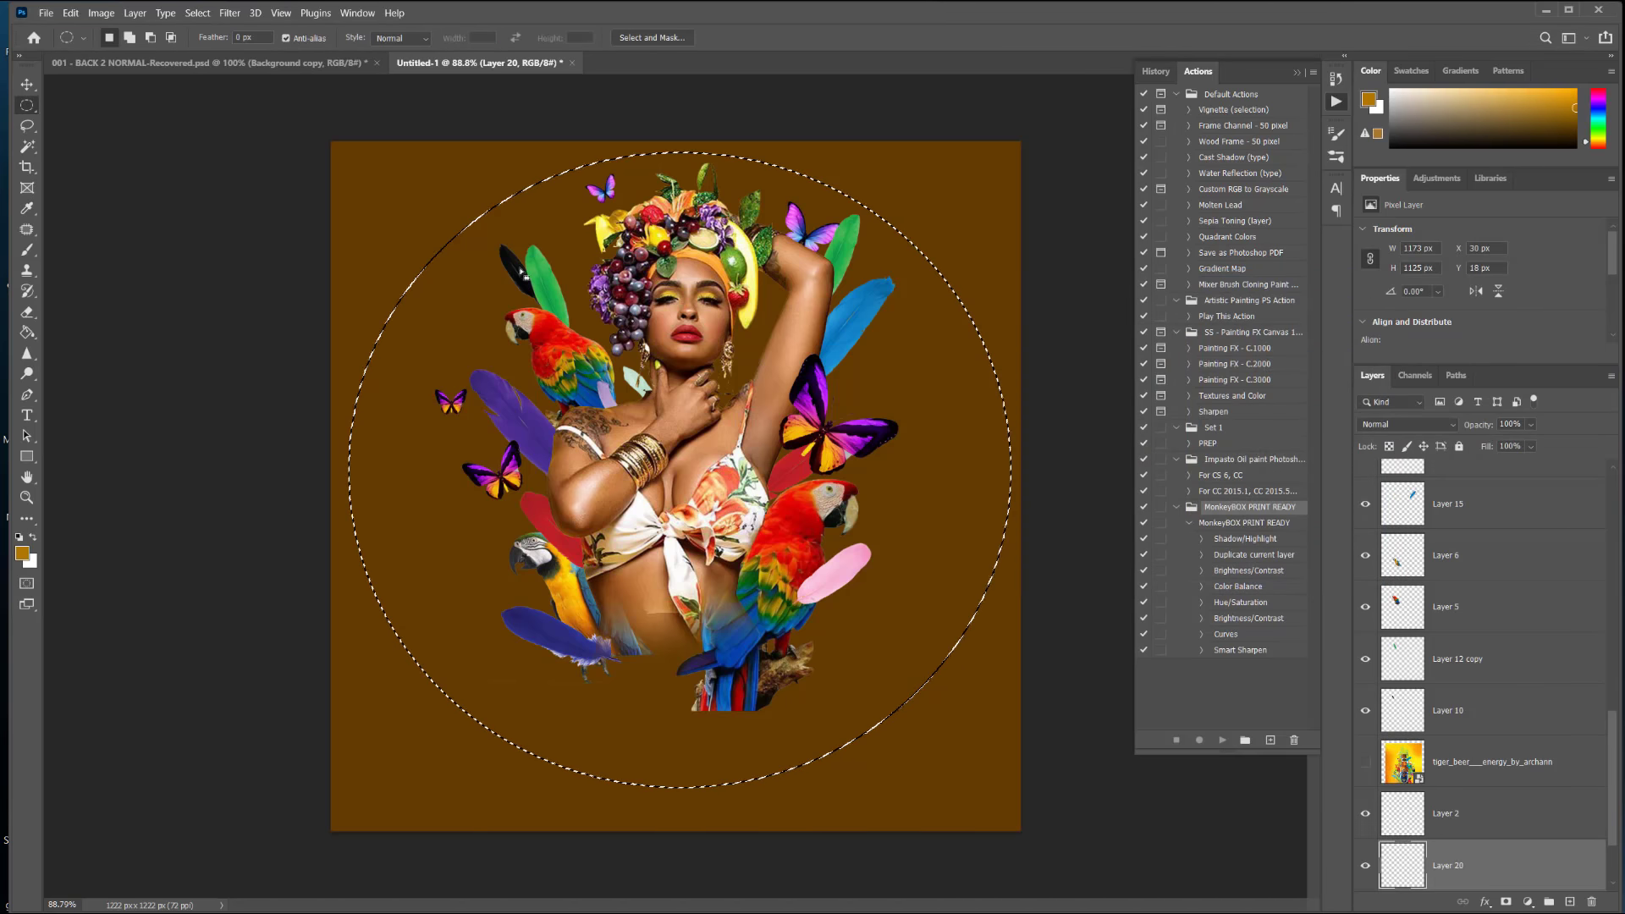
{"action": "left_click", "coordinate": [27, 331]}
{"action": "left_click", "coordinate": [457, 280]}
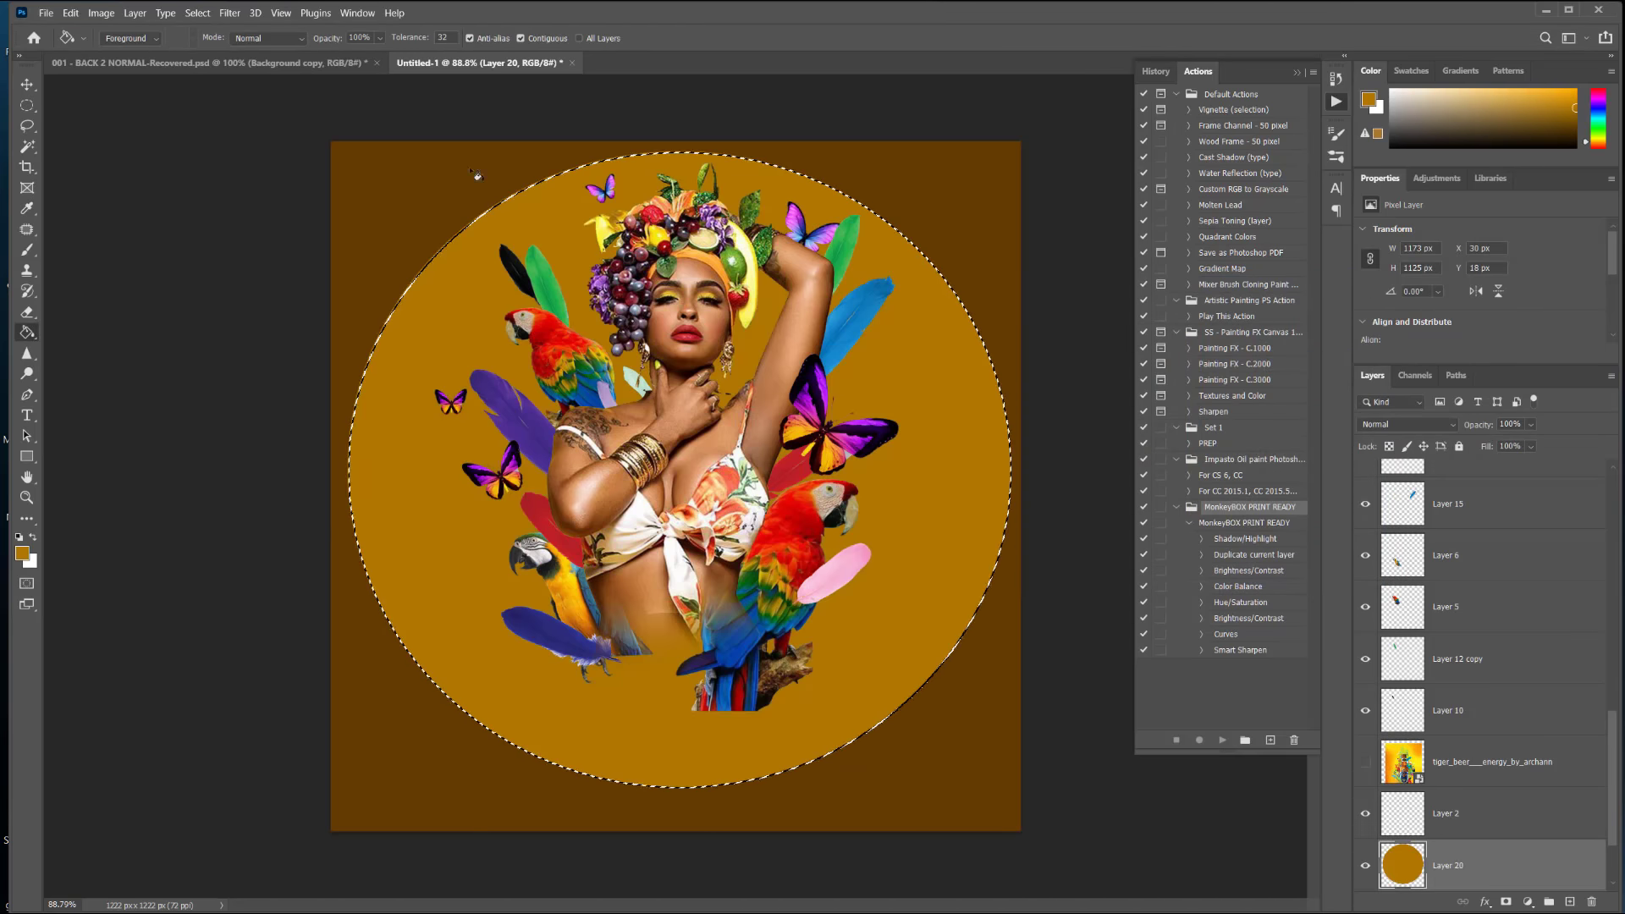
{"action": "left_click", "coordinate": [198, 13]}
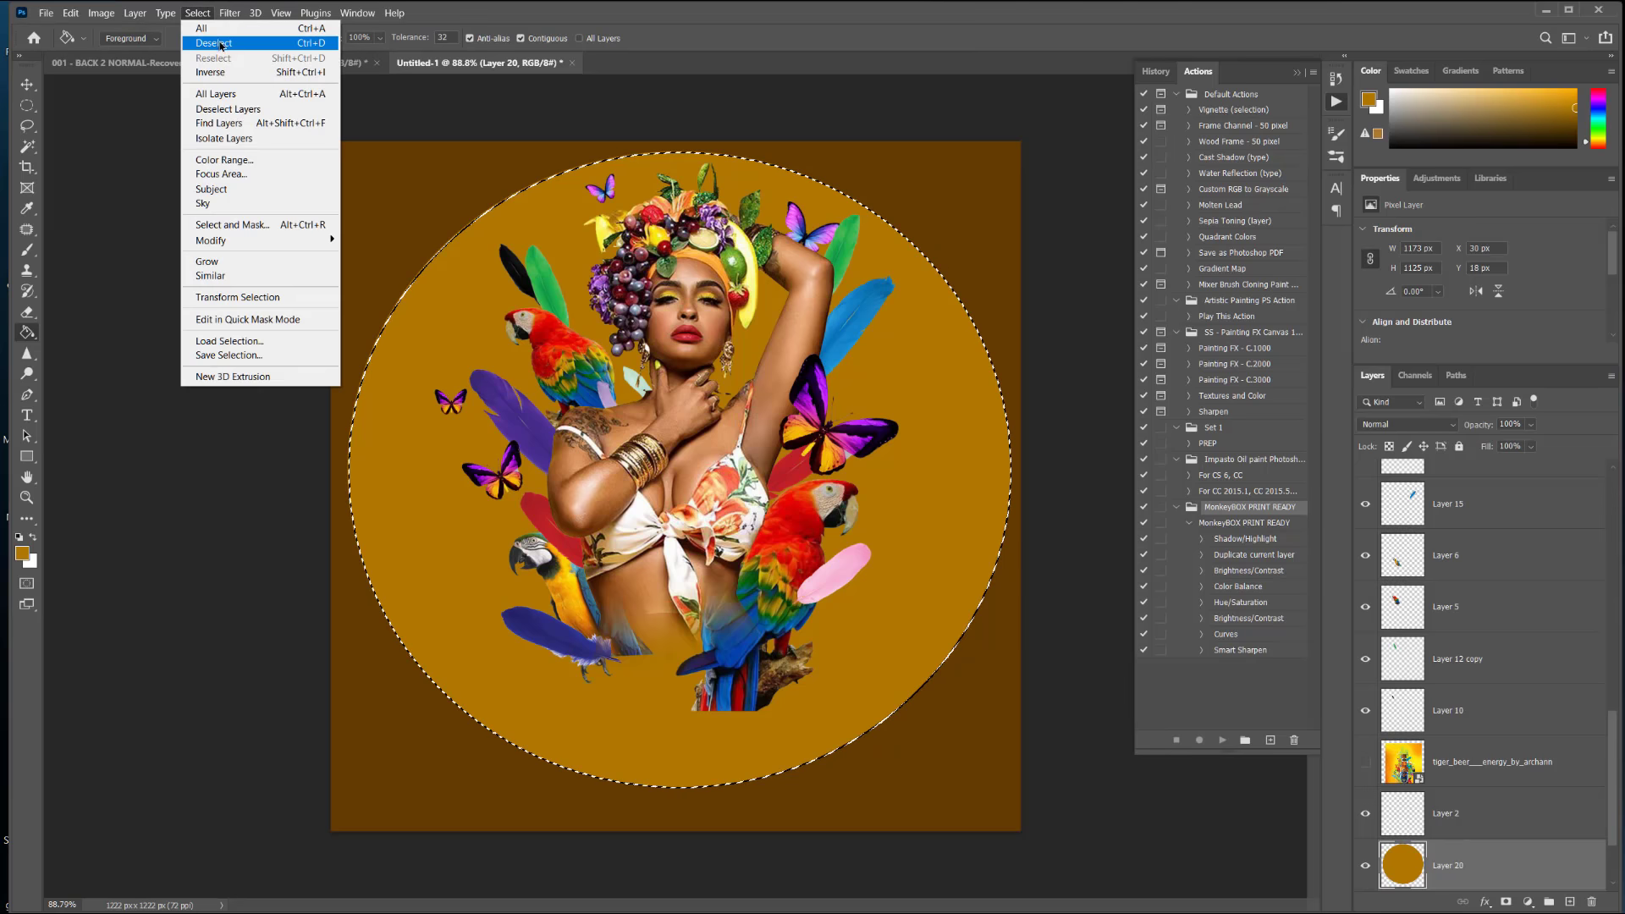
{"action": "left_click", "coordinate": [221, 45]}
Step: Soften the golden brown ellipse with a Gaussian Blur of about 90 pixels radius
{"action": "left_click", "coordinate": [229, 13]}
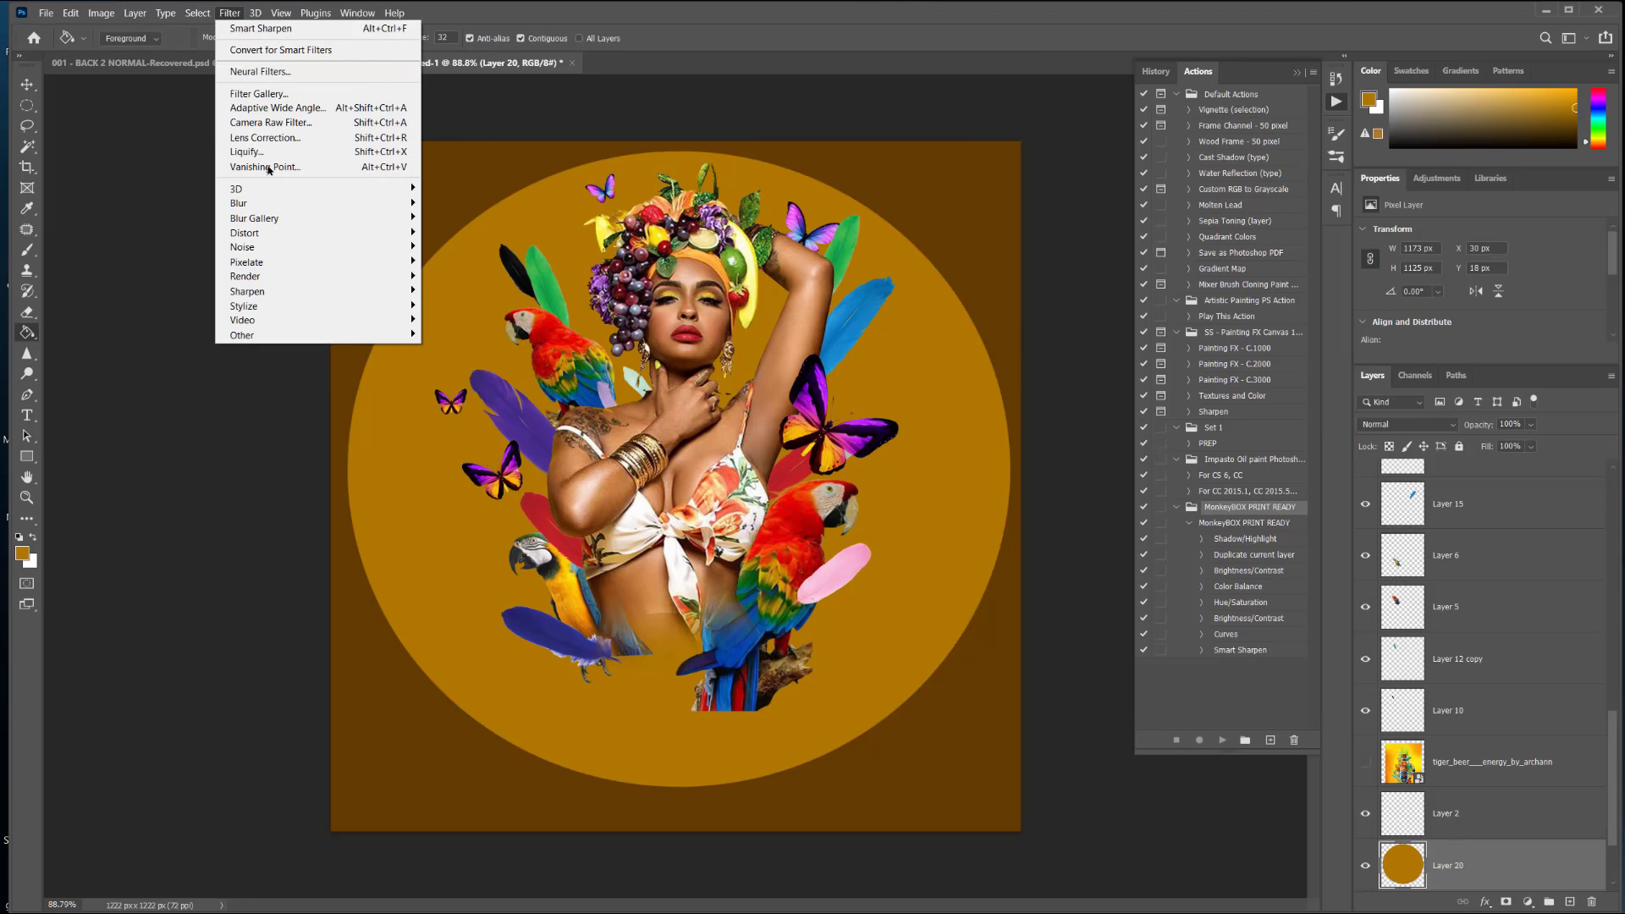
{"action": "mouse_move", "coordinate": [264, 205]}
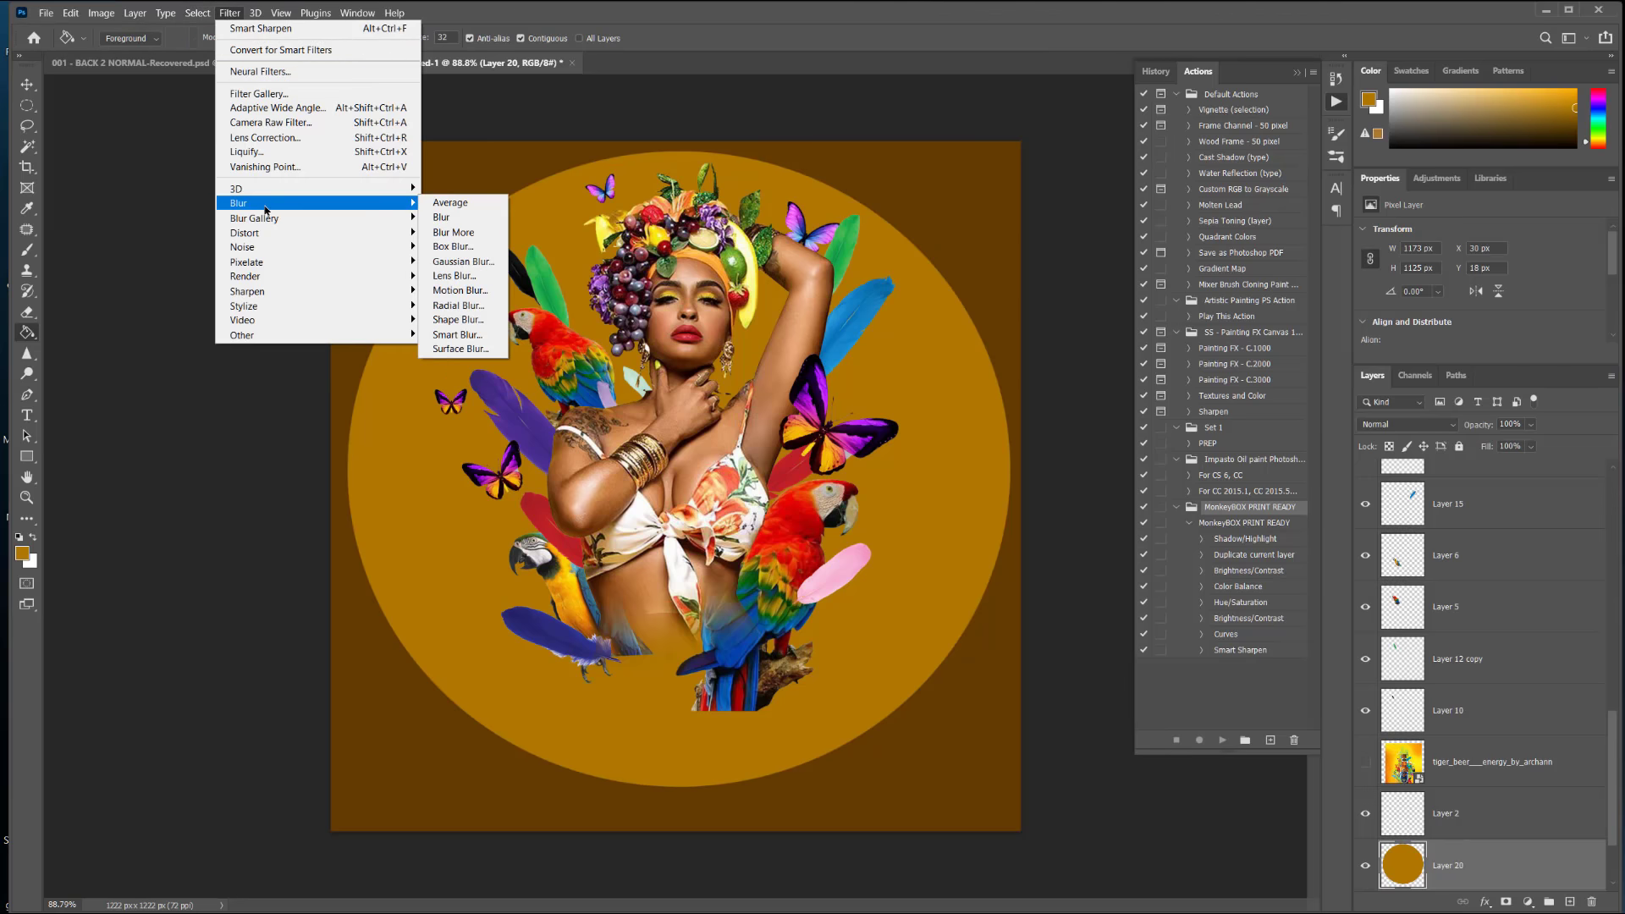
{"action": "left_click", "coordinate": [464, 261]}
{"action": "left_click_drag", "start_coordinate": [1609, 248], "coordinate": [913, 224]}
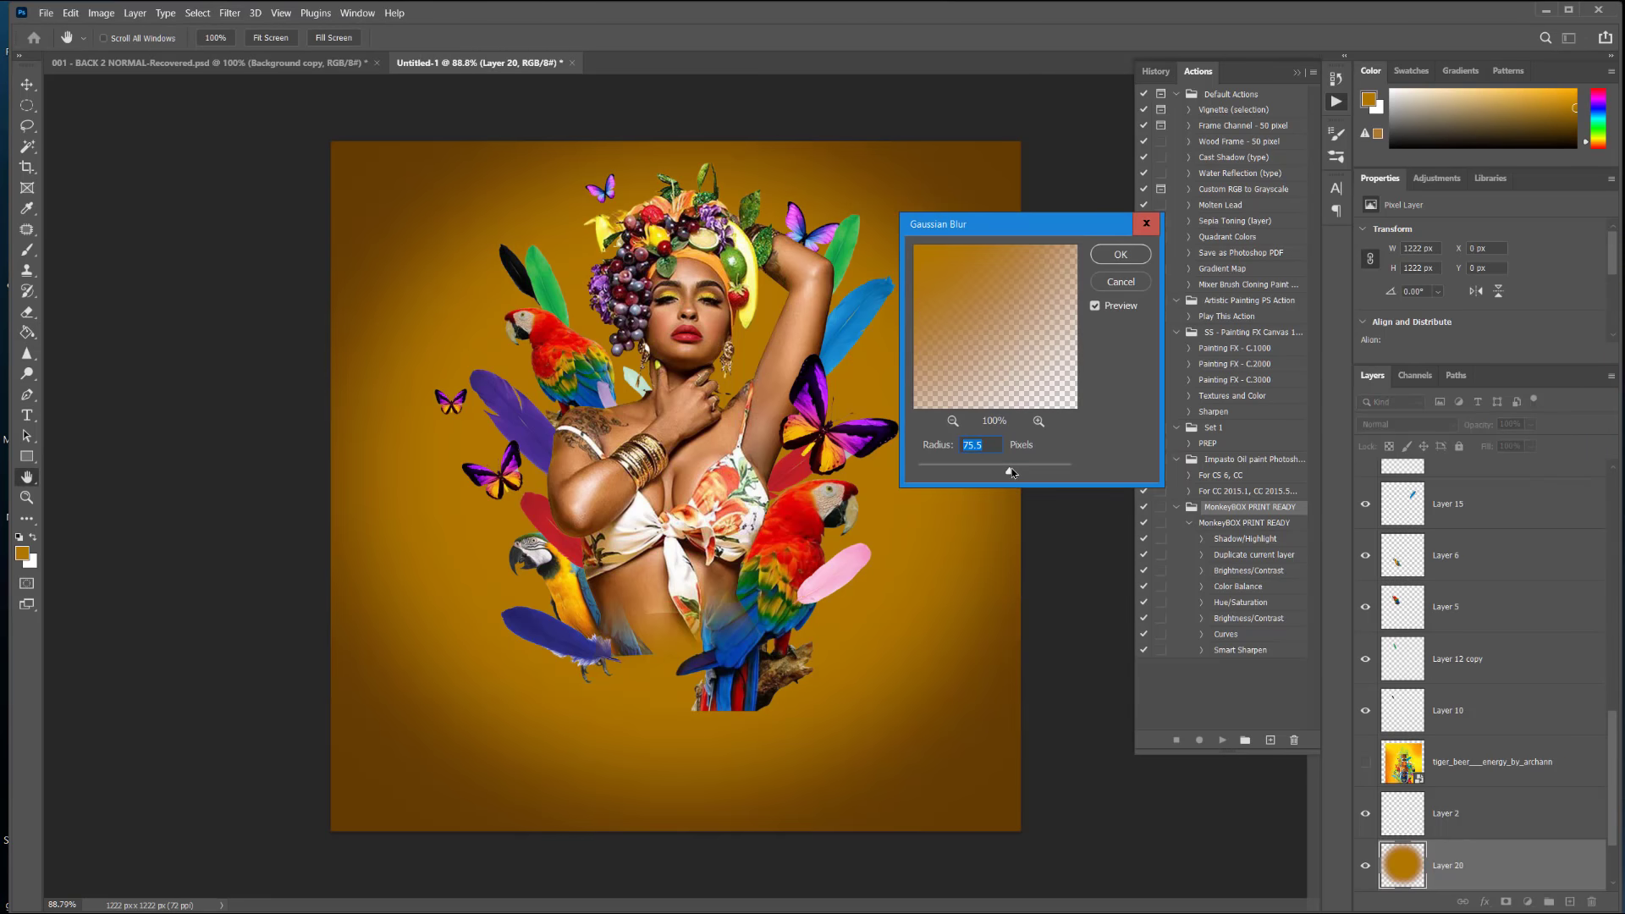
{"action": "left_click_drag", "start_coordinate": [1010, 472], "coordinate": [1014, 474]}
{"action": "left_click", "coordinate": [1120, 248]}
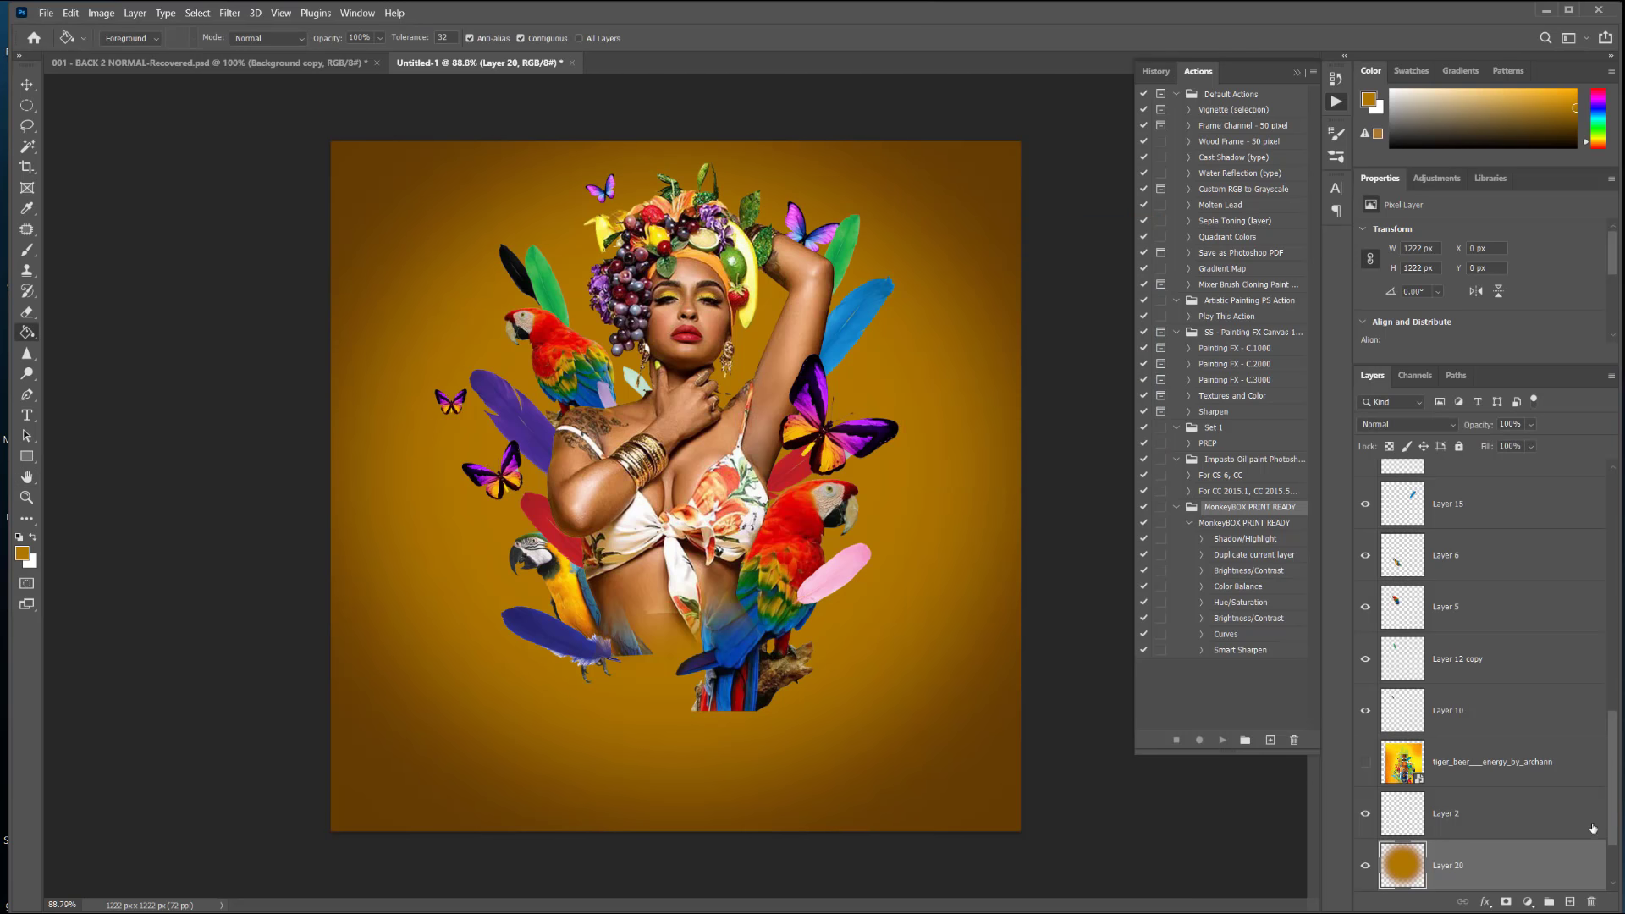
Step: Erase soft patches around the edges of the blurred golden glow with a large soft Eraser brush
{"action": "left_click", "coordinate": [27, 311]}
{"action": "mouse_move", "coordinate": [471, 173]}
{"action": "left_mouse_down"}
{"action": "mouse_move", "coordinate": [452, 218]}
{"action": "mouse_move", "coordinate": [423, 192]}
{"action": "left_mouse_up"}
{"action": "left_click_drag", "start_coordinate": [339, 572], "coordinate": [482, 711]}
{"action": "left_click_drag", "start_coordinate": [930, 408], "coordinate": [973, 416]}
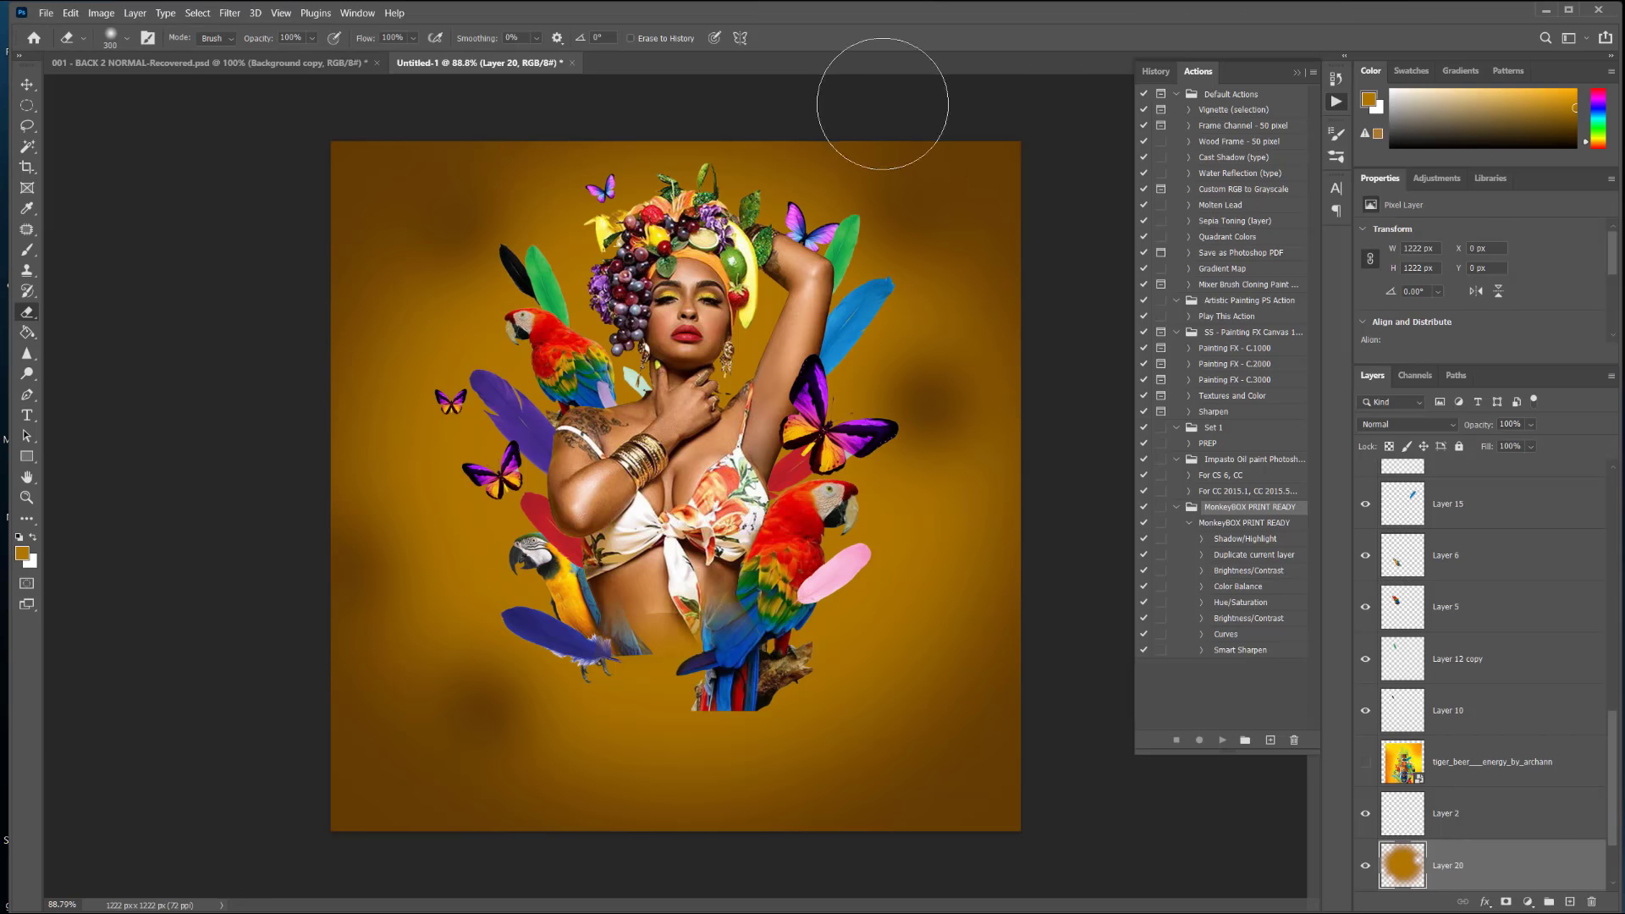
{"action": "left_click_drag", "start_coordinate": [948, 751], "coordinate": [812, 732]}
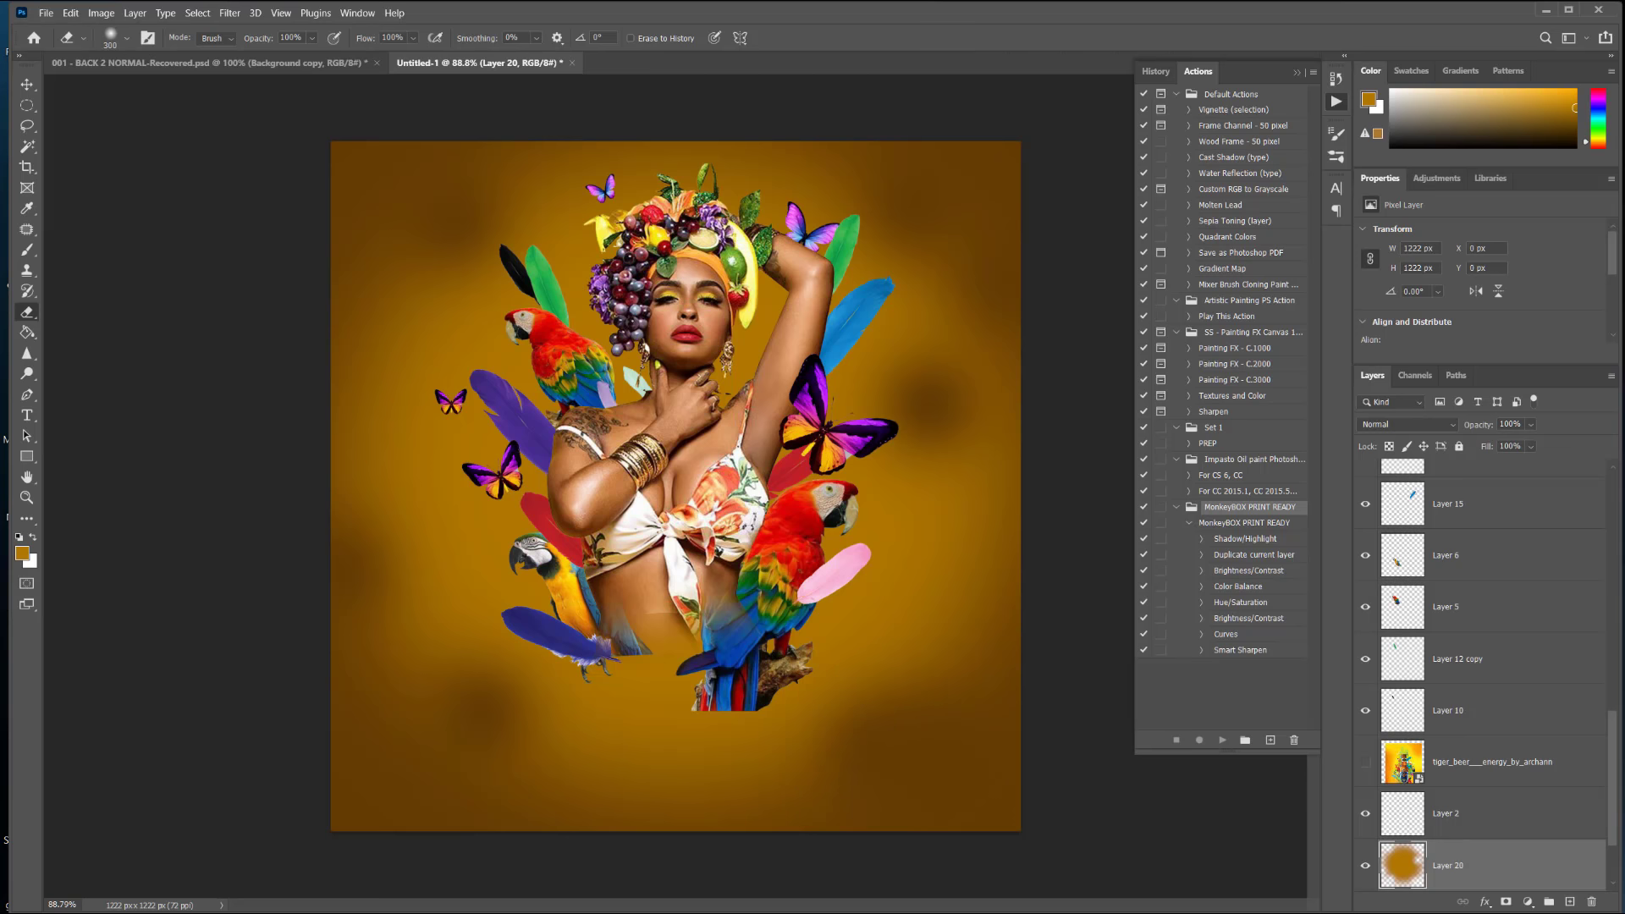
Step: Examine the Tiger beer poster in the Untitled-2 document as a background reference, and return to the Untitled-1 collage
{"action": "left_click_drag", "start_coordinate": [1624, 174], "coordinate": [590, 149]}
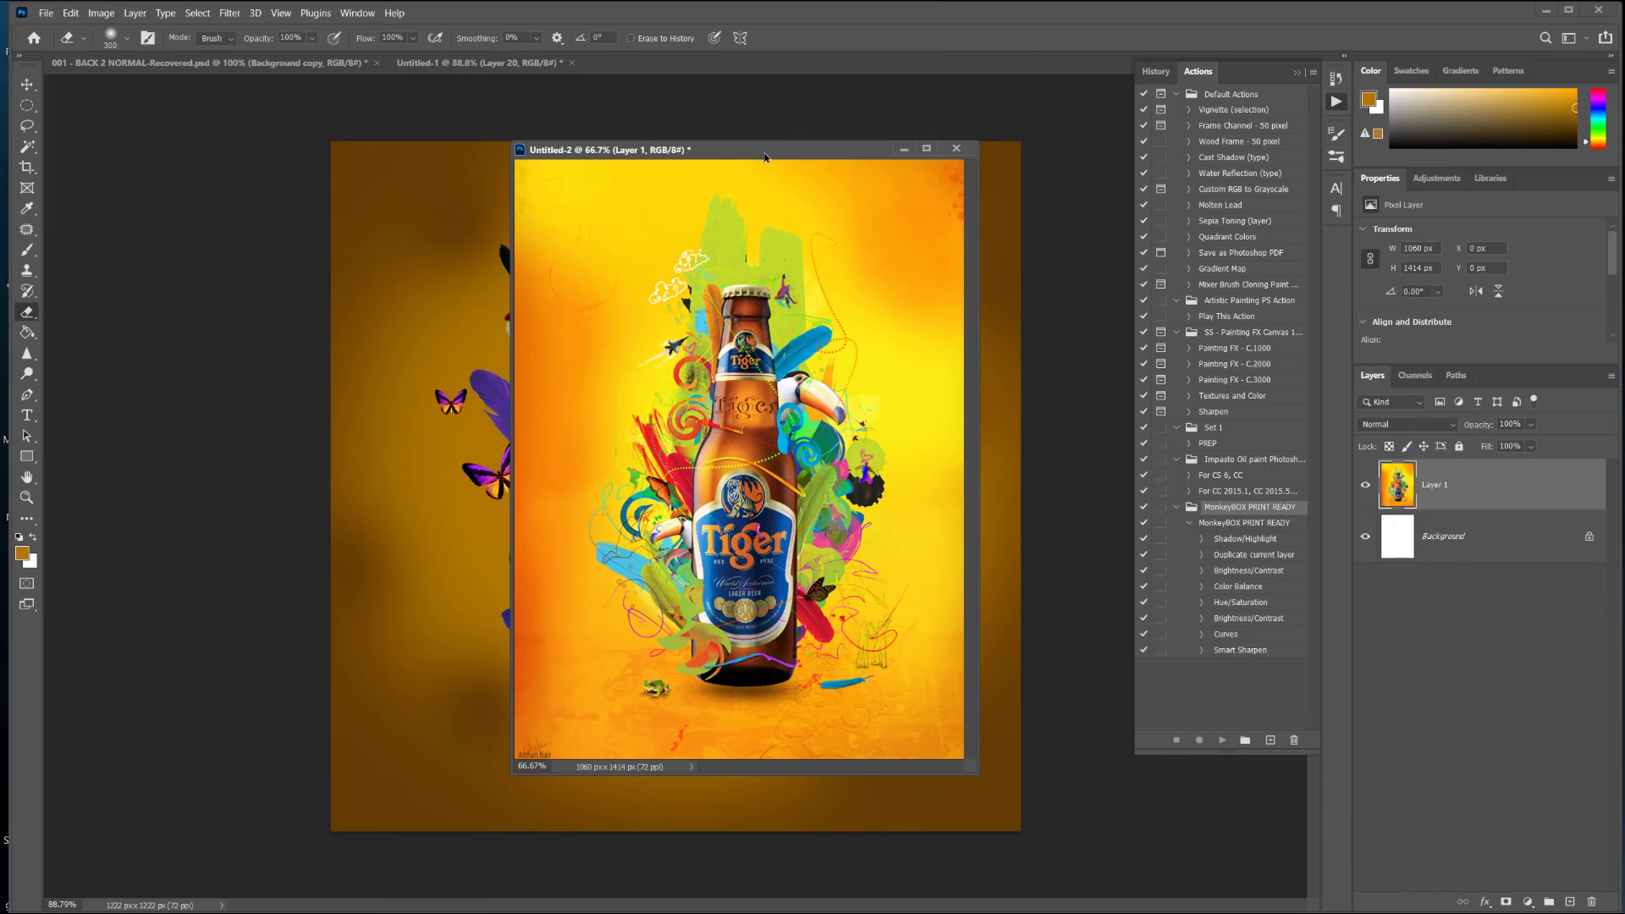
{"action": "left_click_drag", "start_coordinate": [765, 151], "coordinate": [1624, 196]}
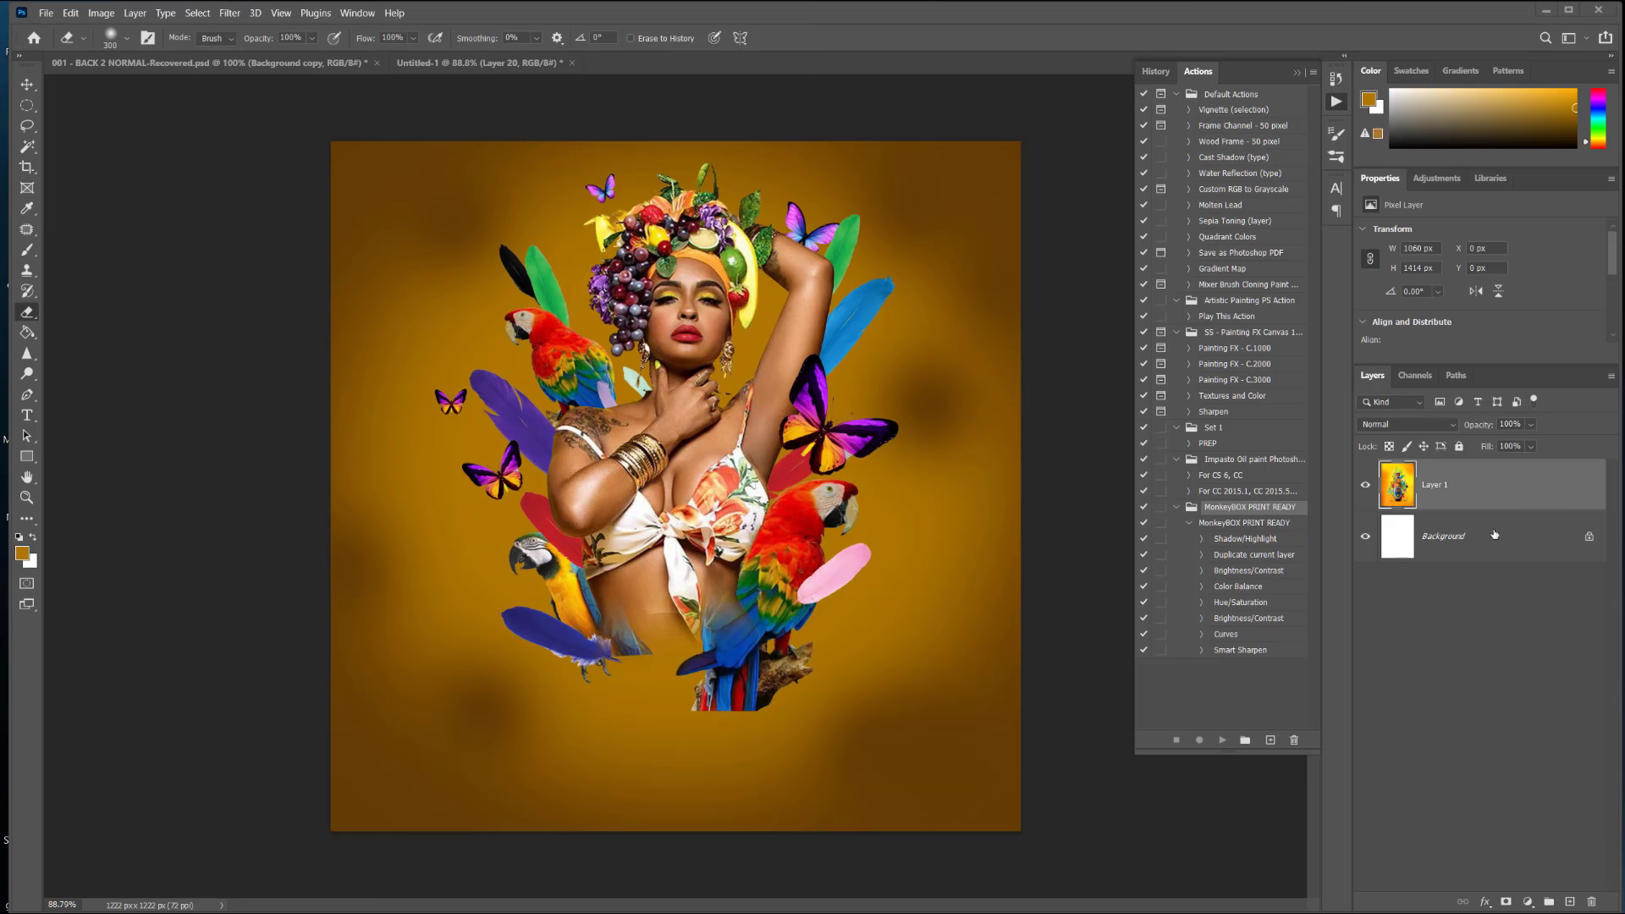
{"action": "key", "text": "ctrl+Tab"}
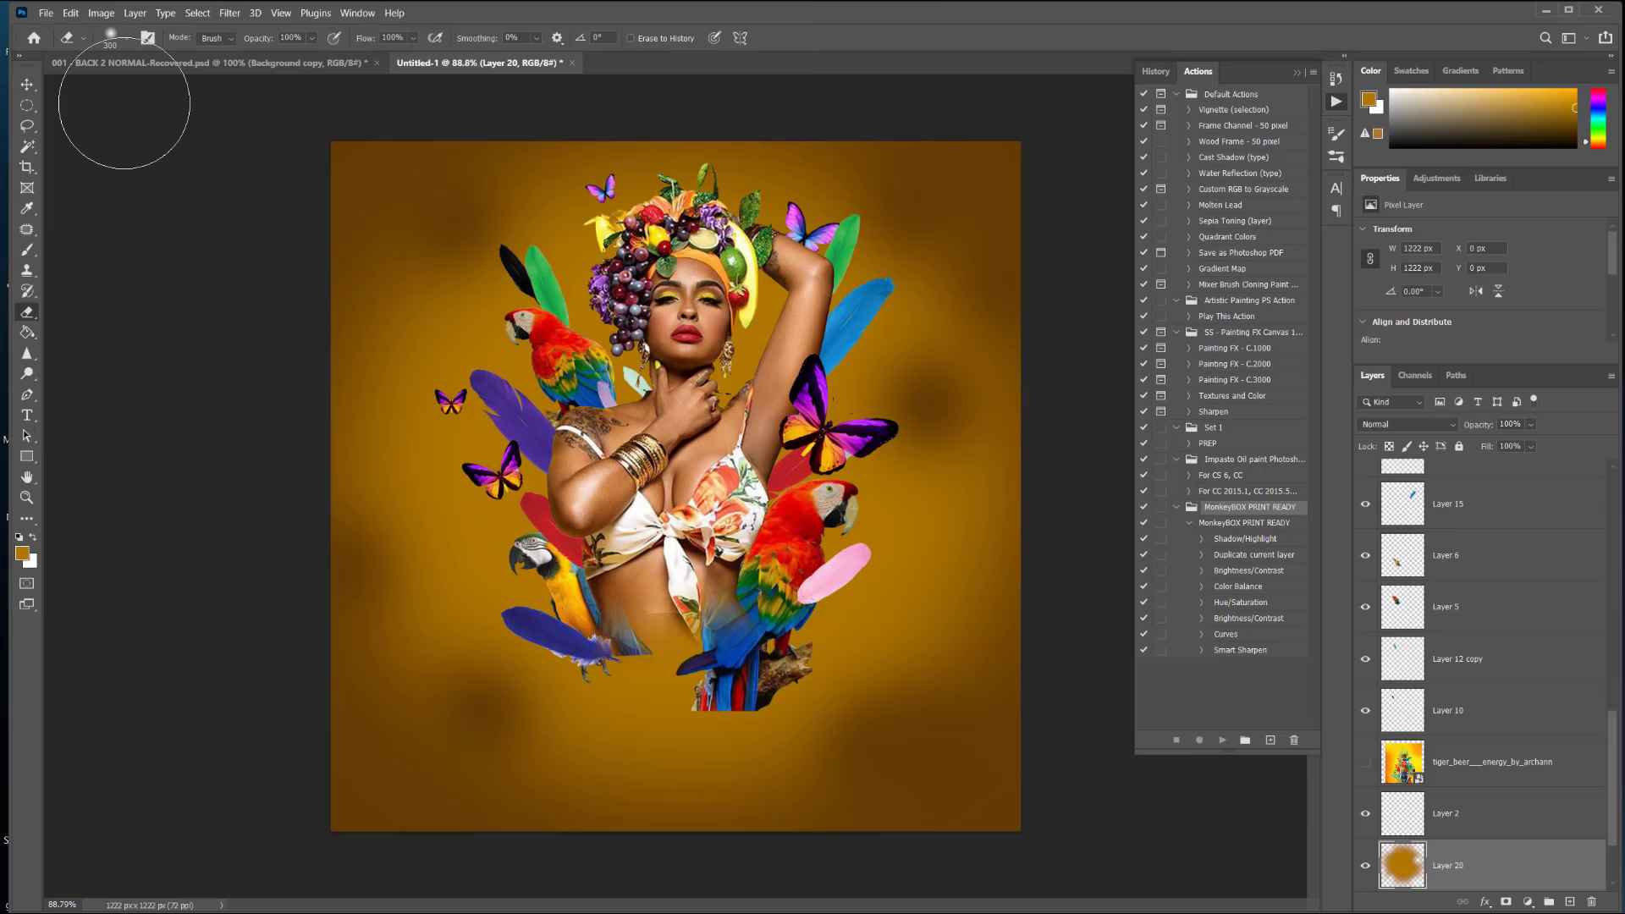
Step: Activate the empty Layer 2 above the golden glow and set the foreground colour to bright yellow ffea00
{"action": "left_click", "coordinate": [1502, 821]}
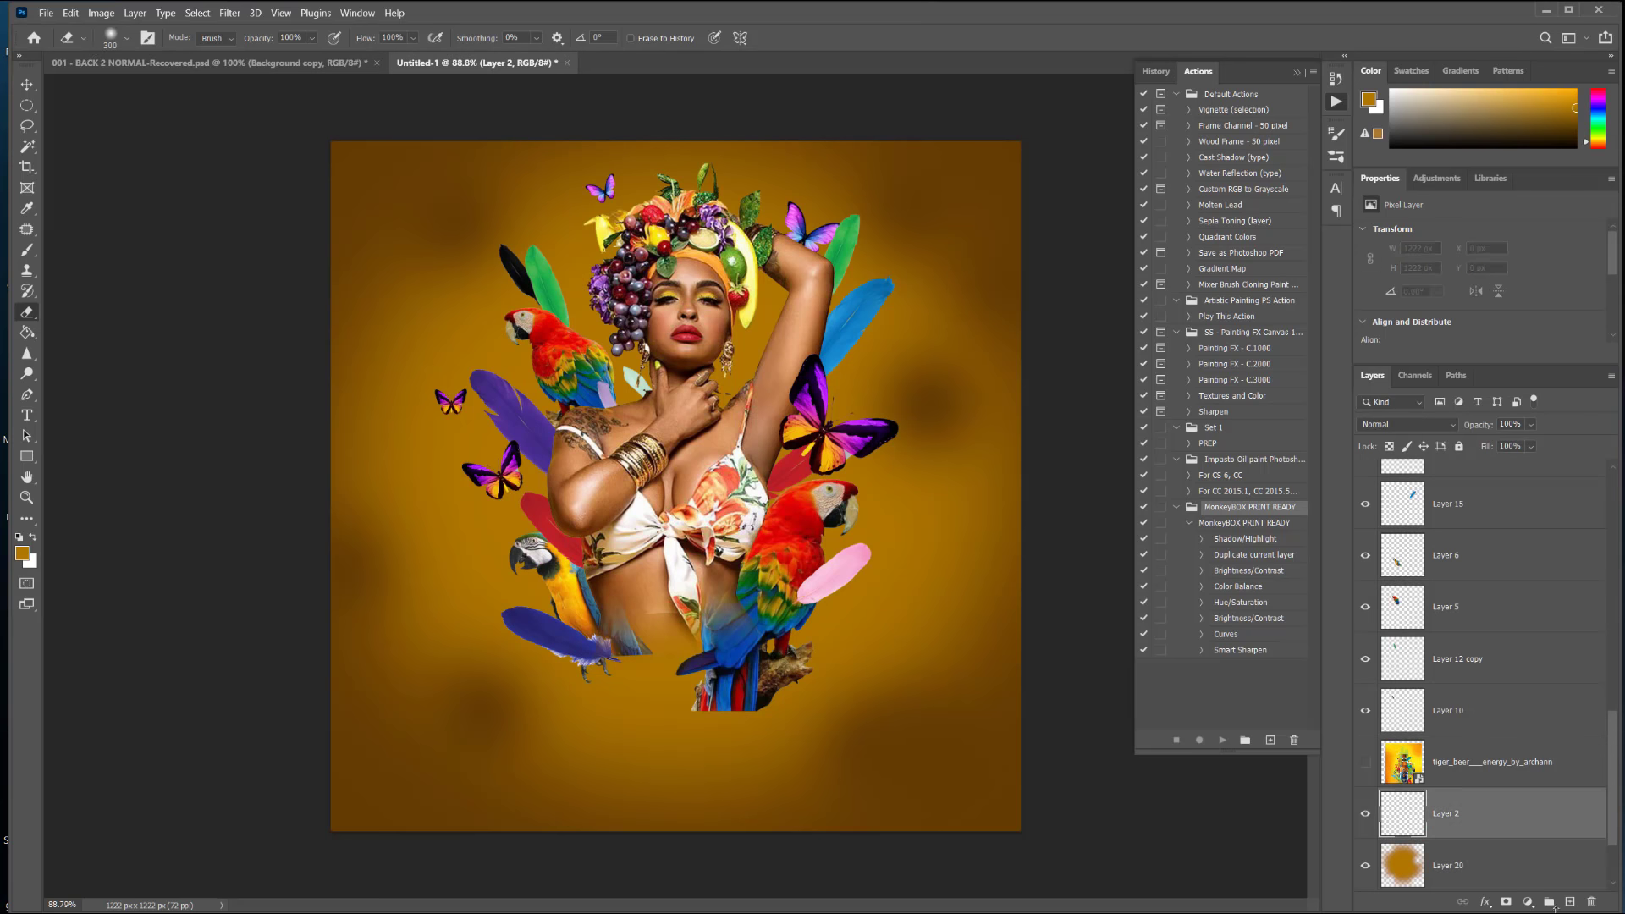
{"action": "left_click", "coordinate": [22, 554]}
{"action": "left_click", "coordinate": [1205, 492]}
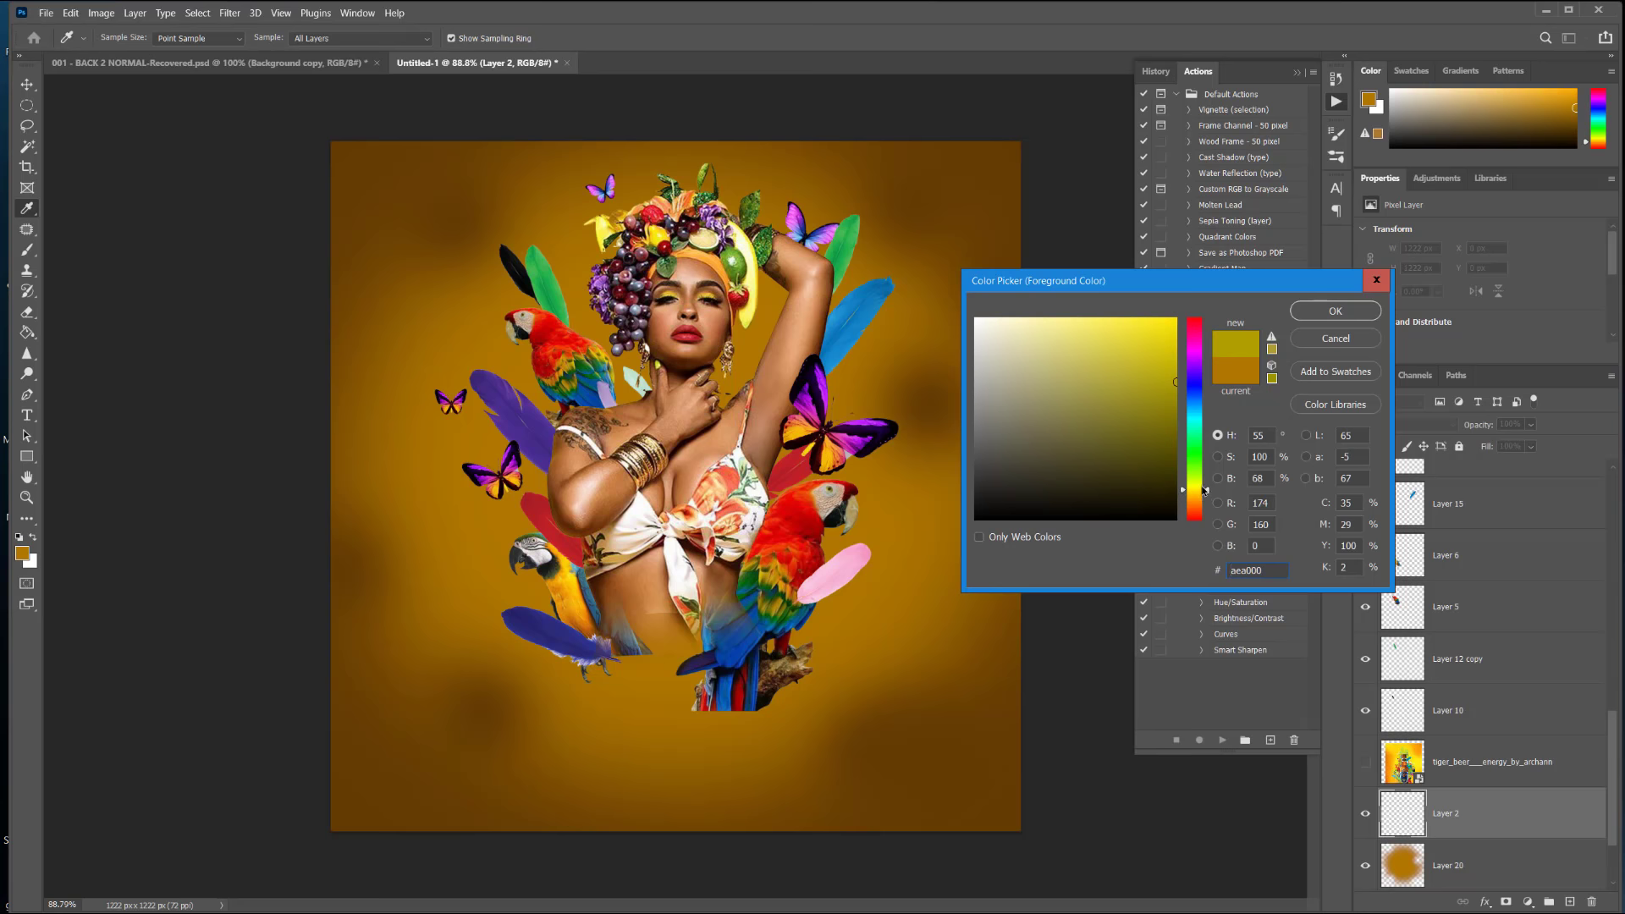
{"action": "left_click_drag", "start_coordinate": [1176, 382], "coordinate": [1193, 300]}
{"action": "left_click", "coordinate": [1355, 313]}
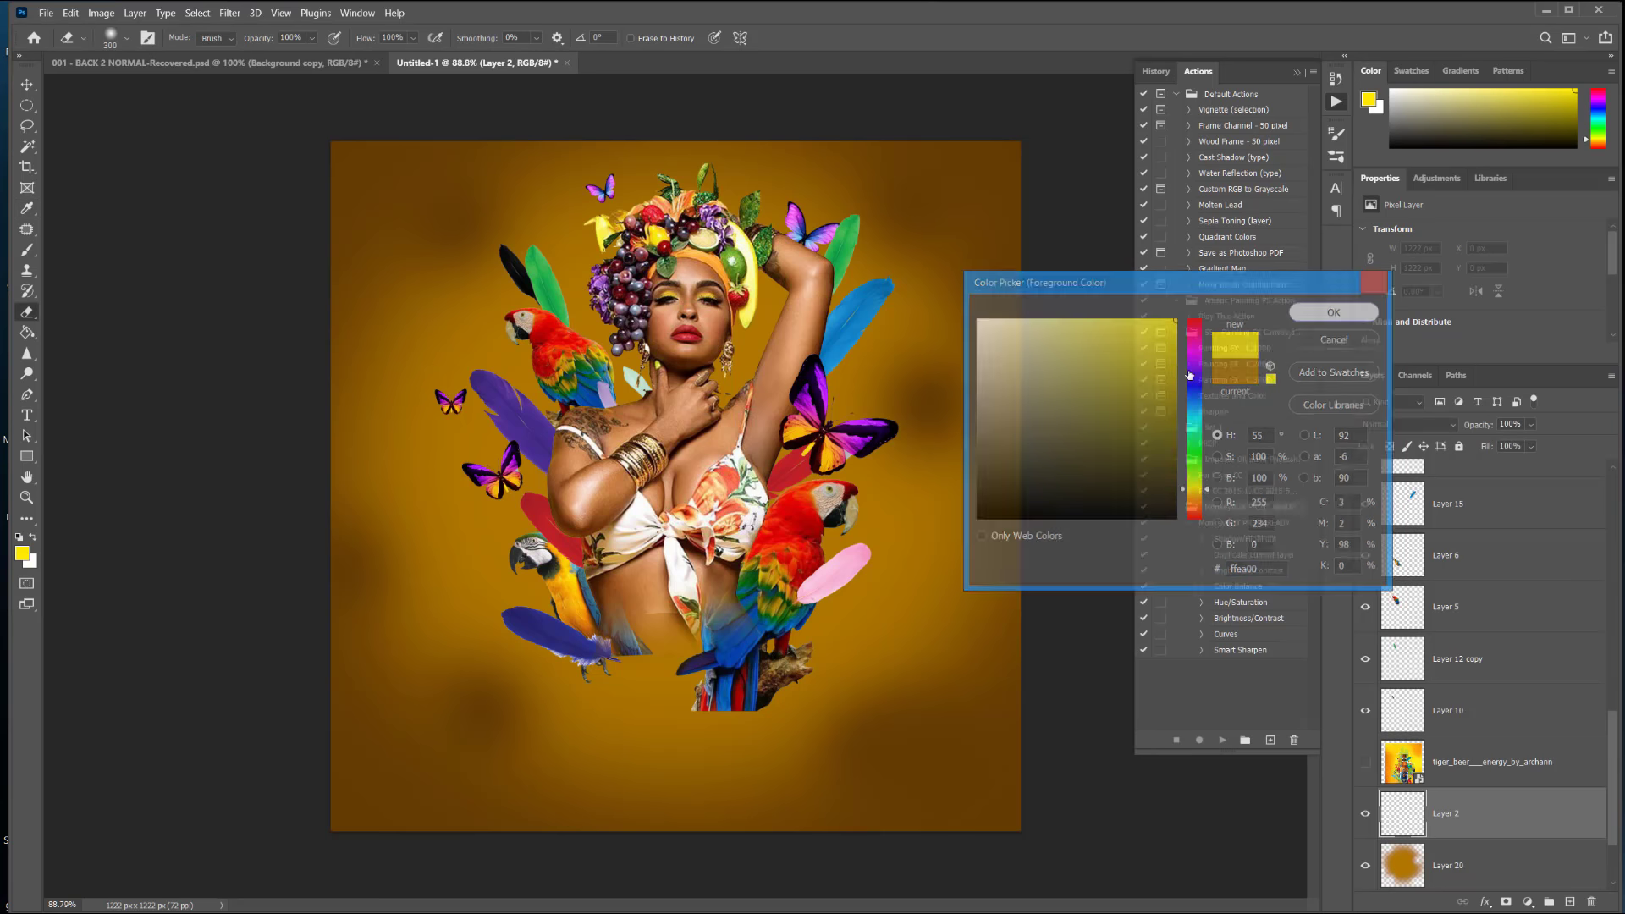
{"action": "key", "text": "e"}
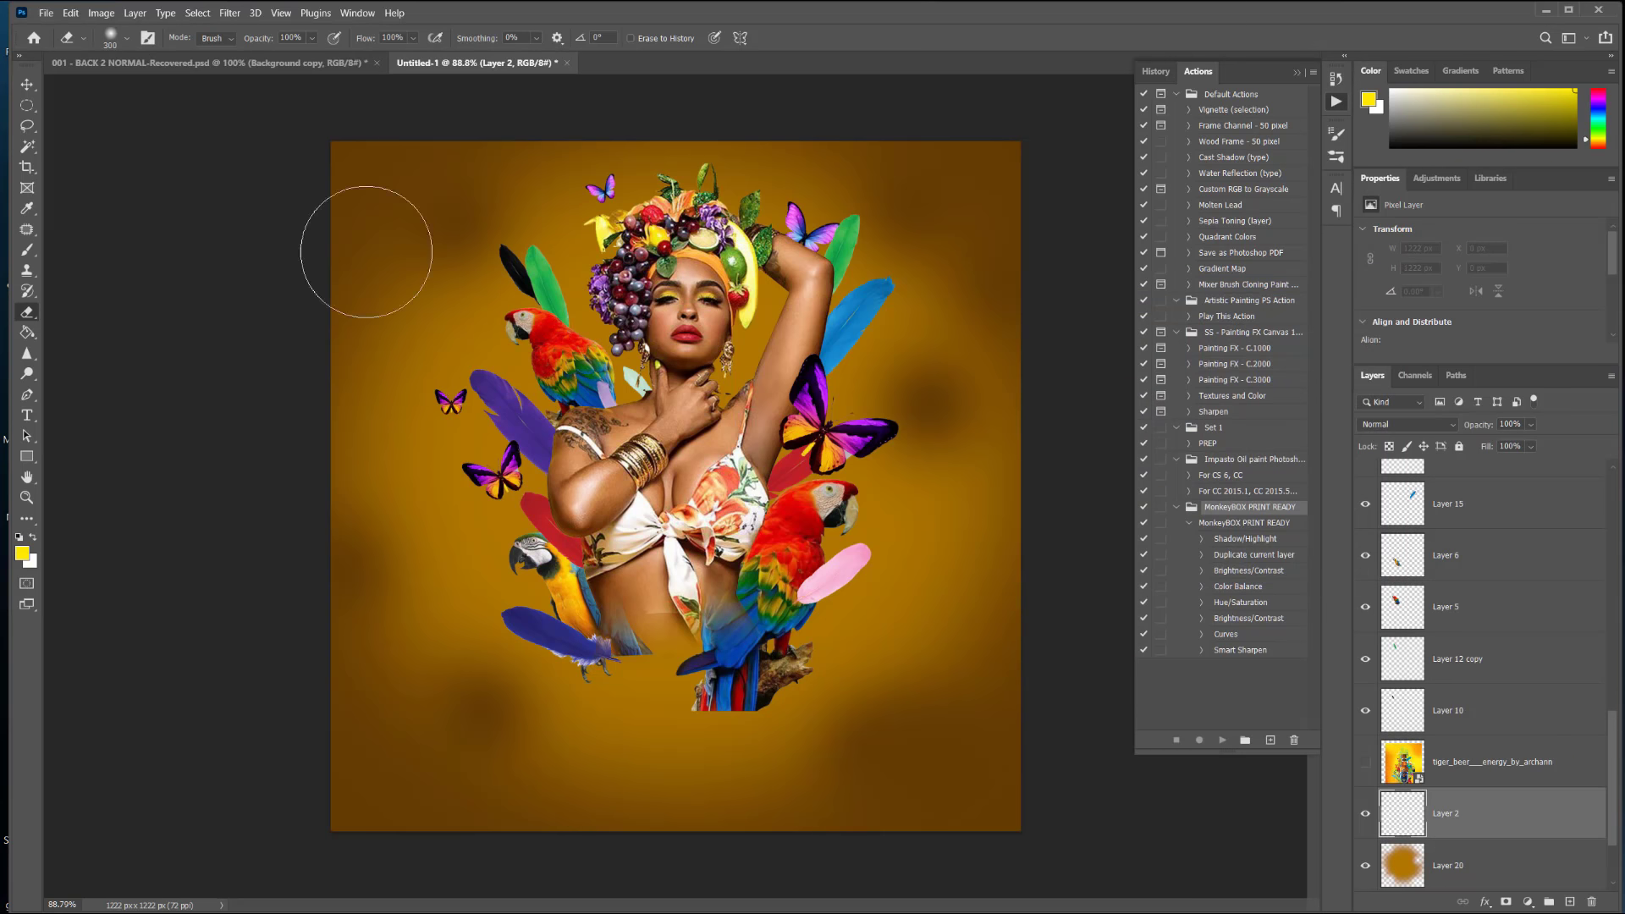
Step: Fill a tall elliptical selection of about 708 by 1101 px behind the woman with the bright yellow on Layer 2, and deselect it
{"action": "left_click", "coordinate": [28, 105]}
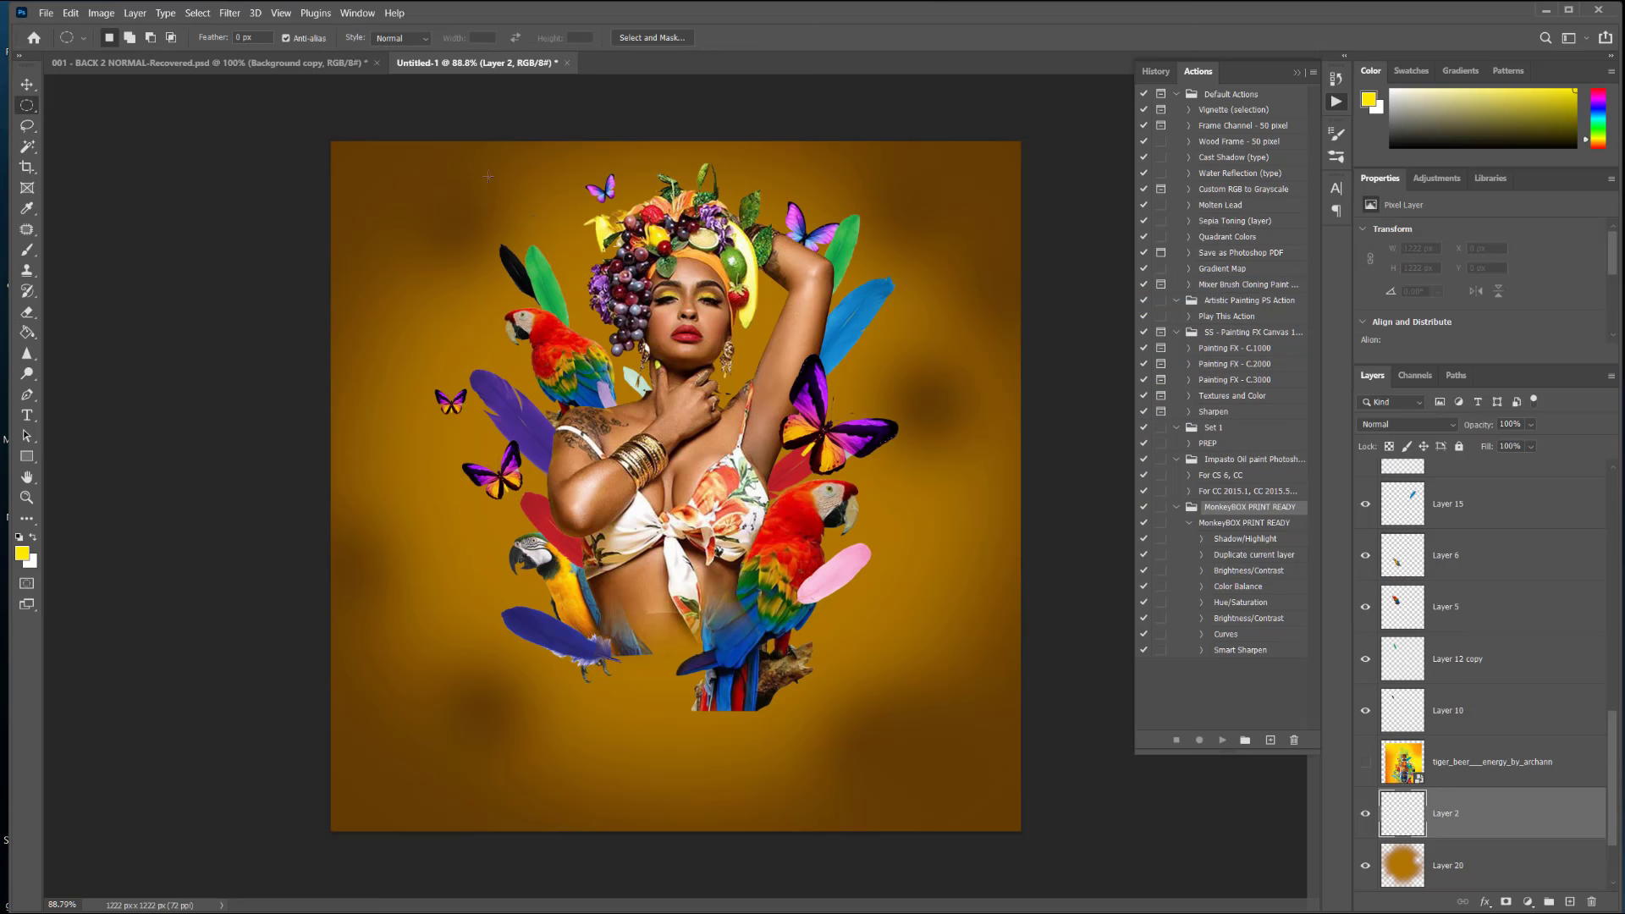
{"action": "left_click_drag", "start_coordinate": [487, 170], "coordinate": [887, 793]}
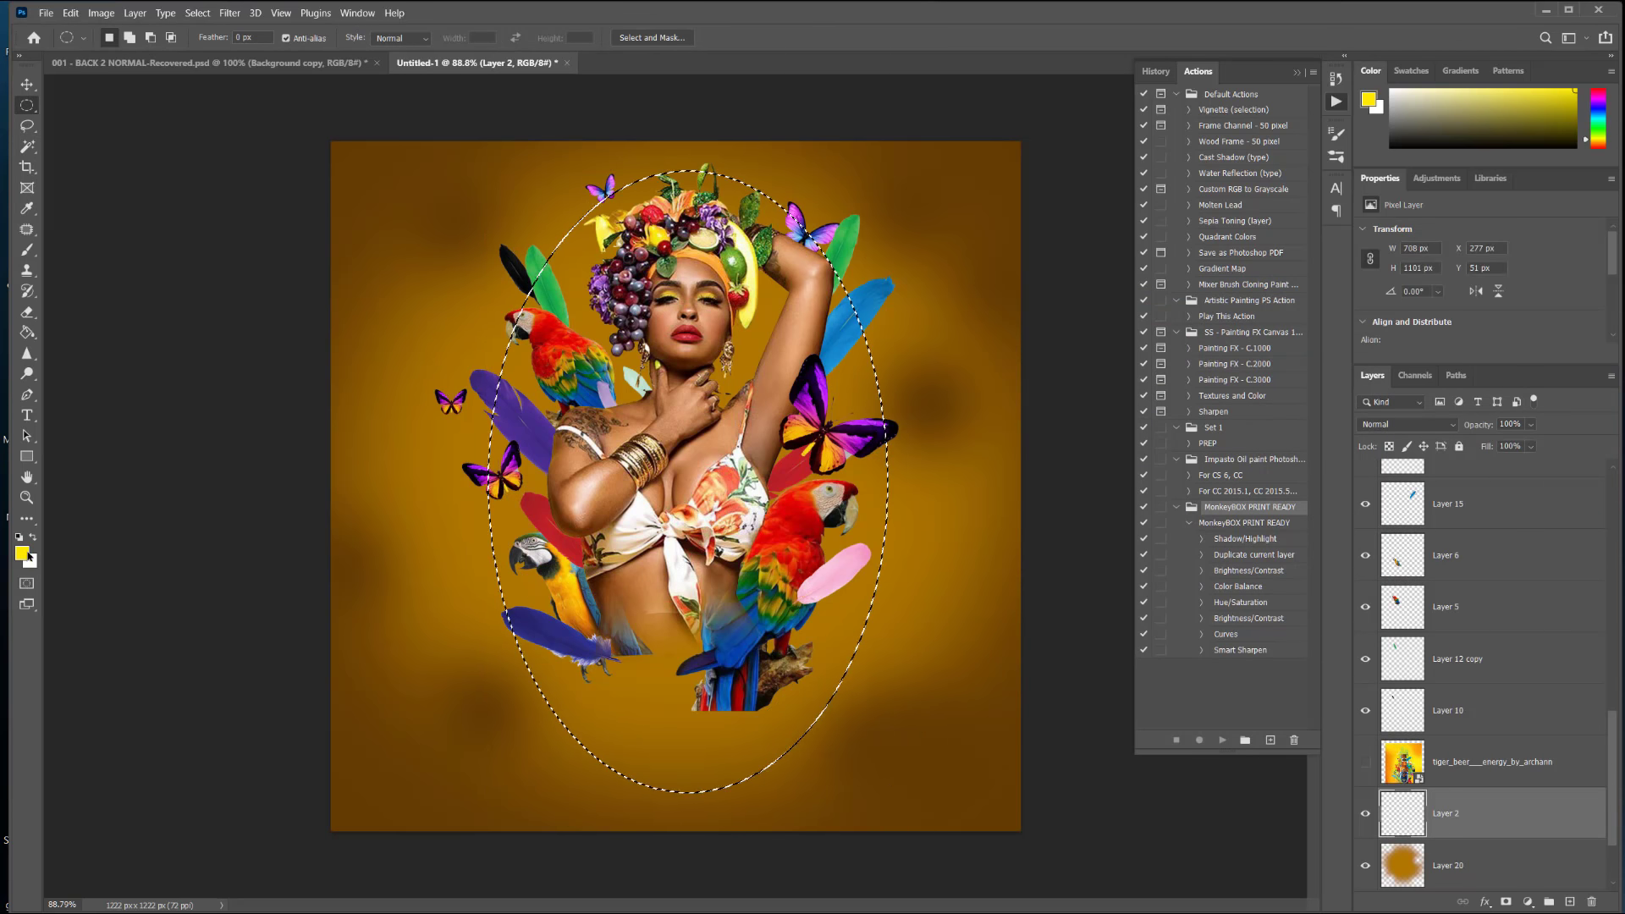
{"action": "left_click", "coordinate": [27, 331]}
{"action": "left_click", "coordinate": [583, 467]}
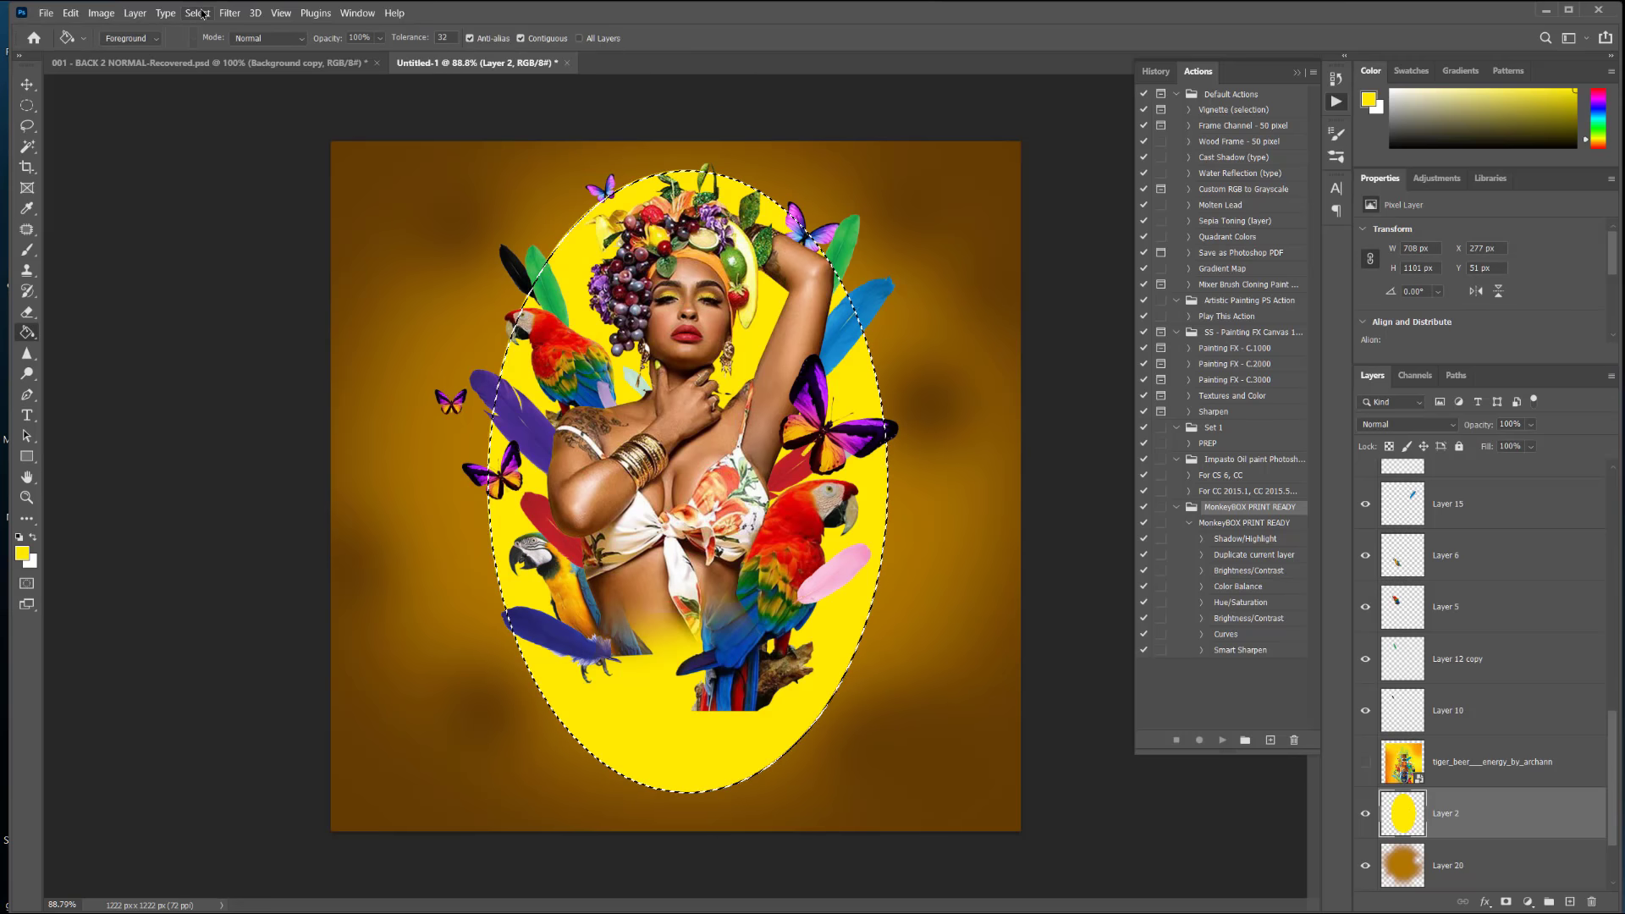
{"action": "left_click", "coordinate": [166, 13]}
{"action": "left_click", "coordinate": [207, 44]}
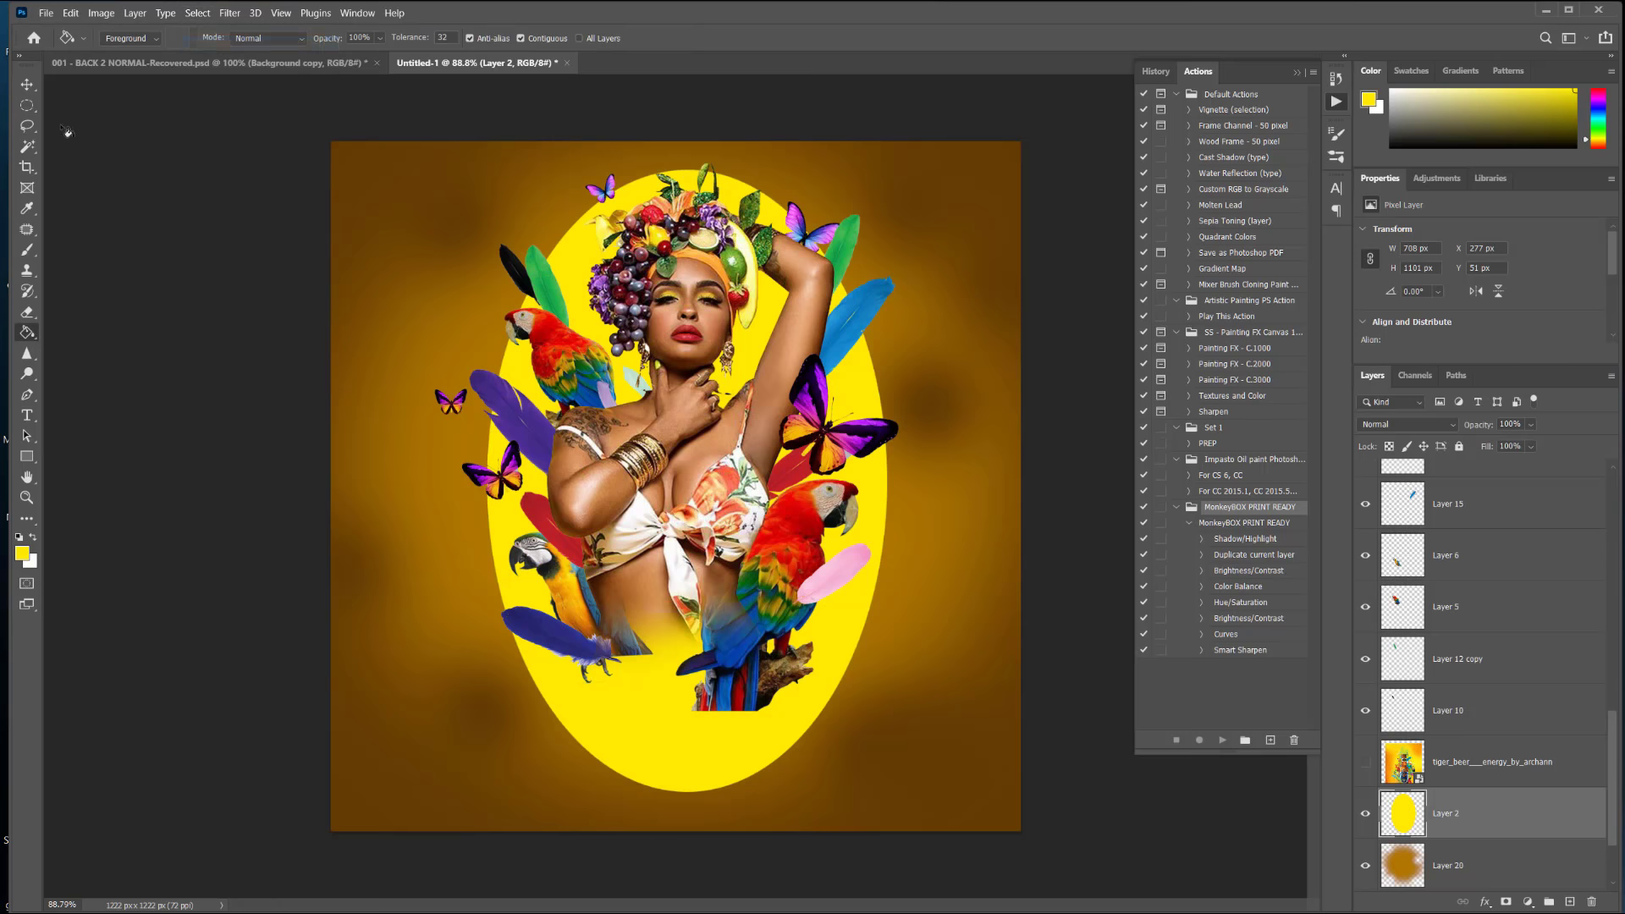
Step: Soften the yellow ellipse on Layer 2 into a glow with a Gaussian Blur slightly above 89.9 pixels radius
{"action": "left_click", "coordinate": [203, 15]}
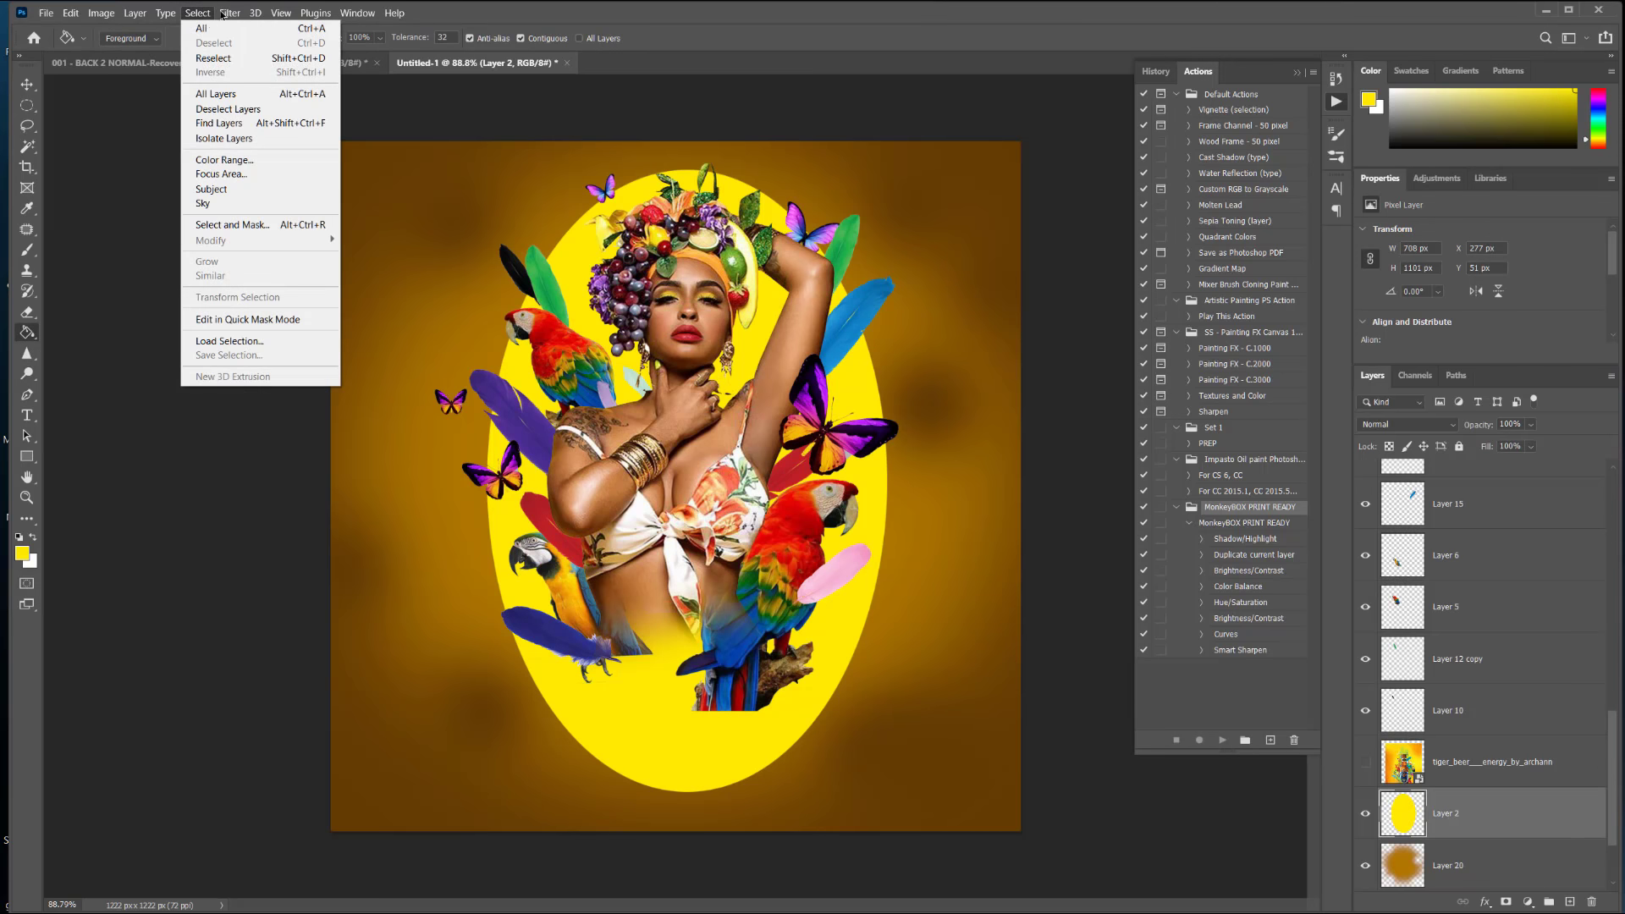
{"action": "mouse_move", "coordinate": [223, 15]}
{"action": "mouse_move", "coordinate": [273, 208]}
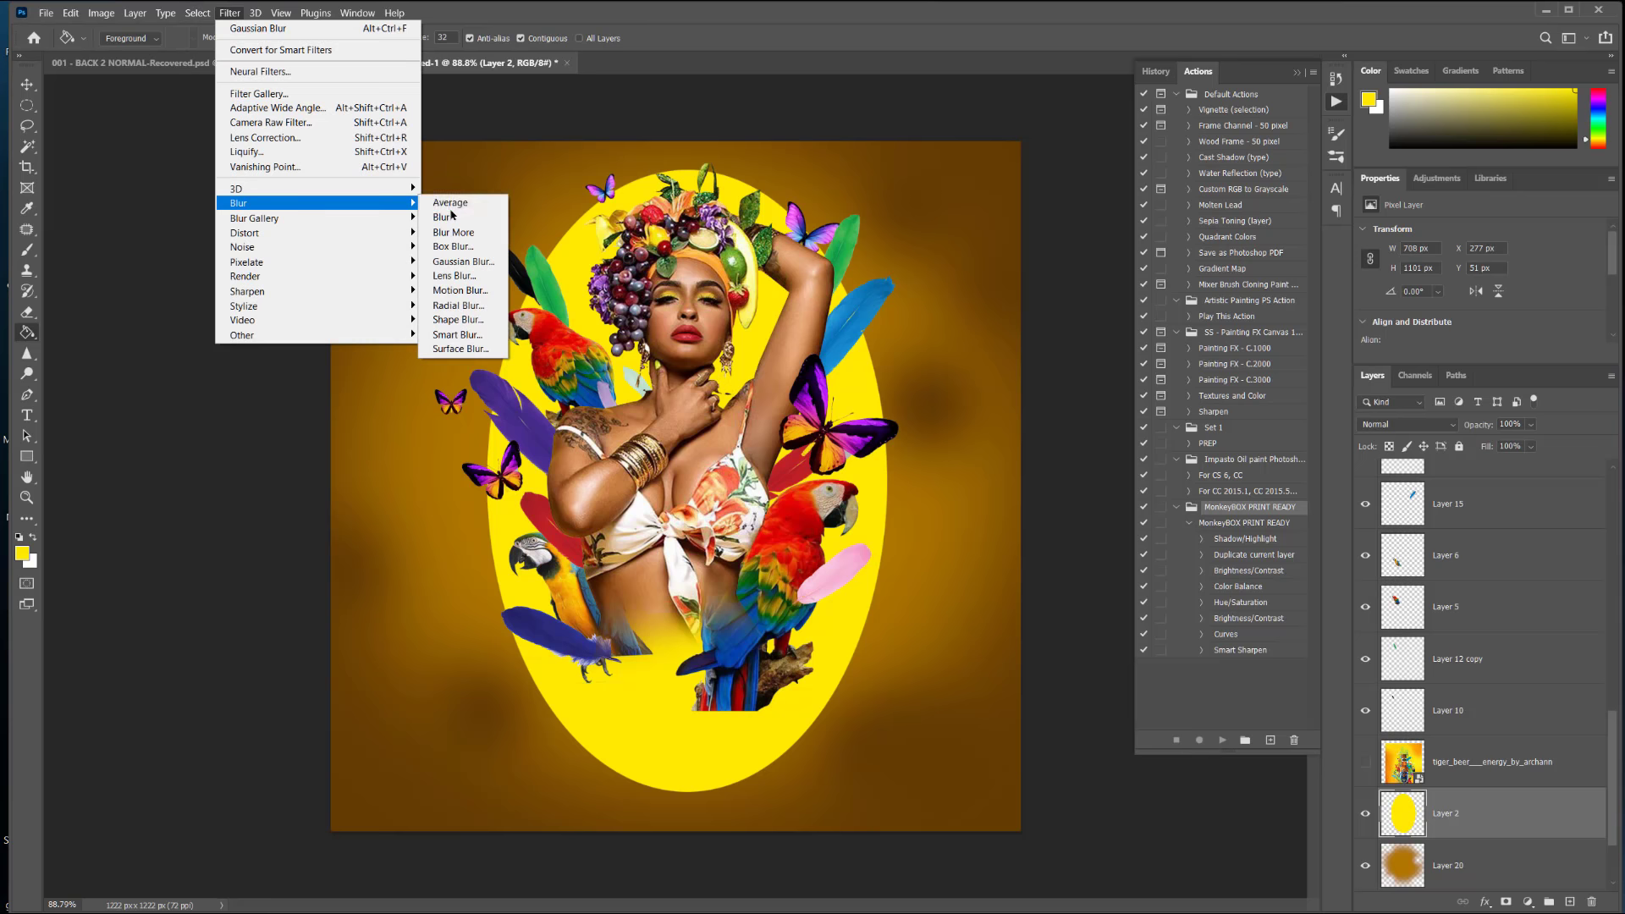
{"action": "left_click", "coordinate": [462, 262]}
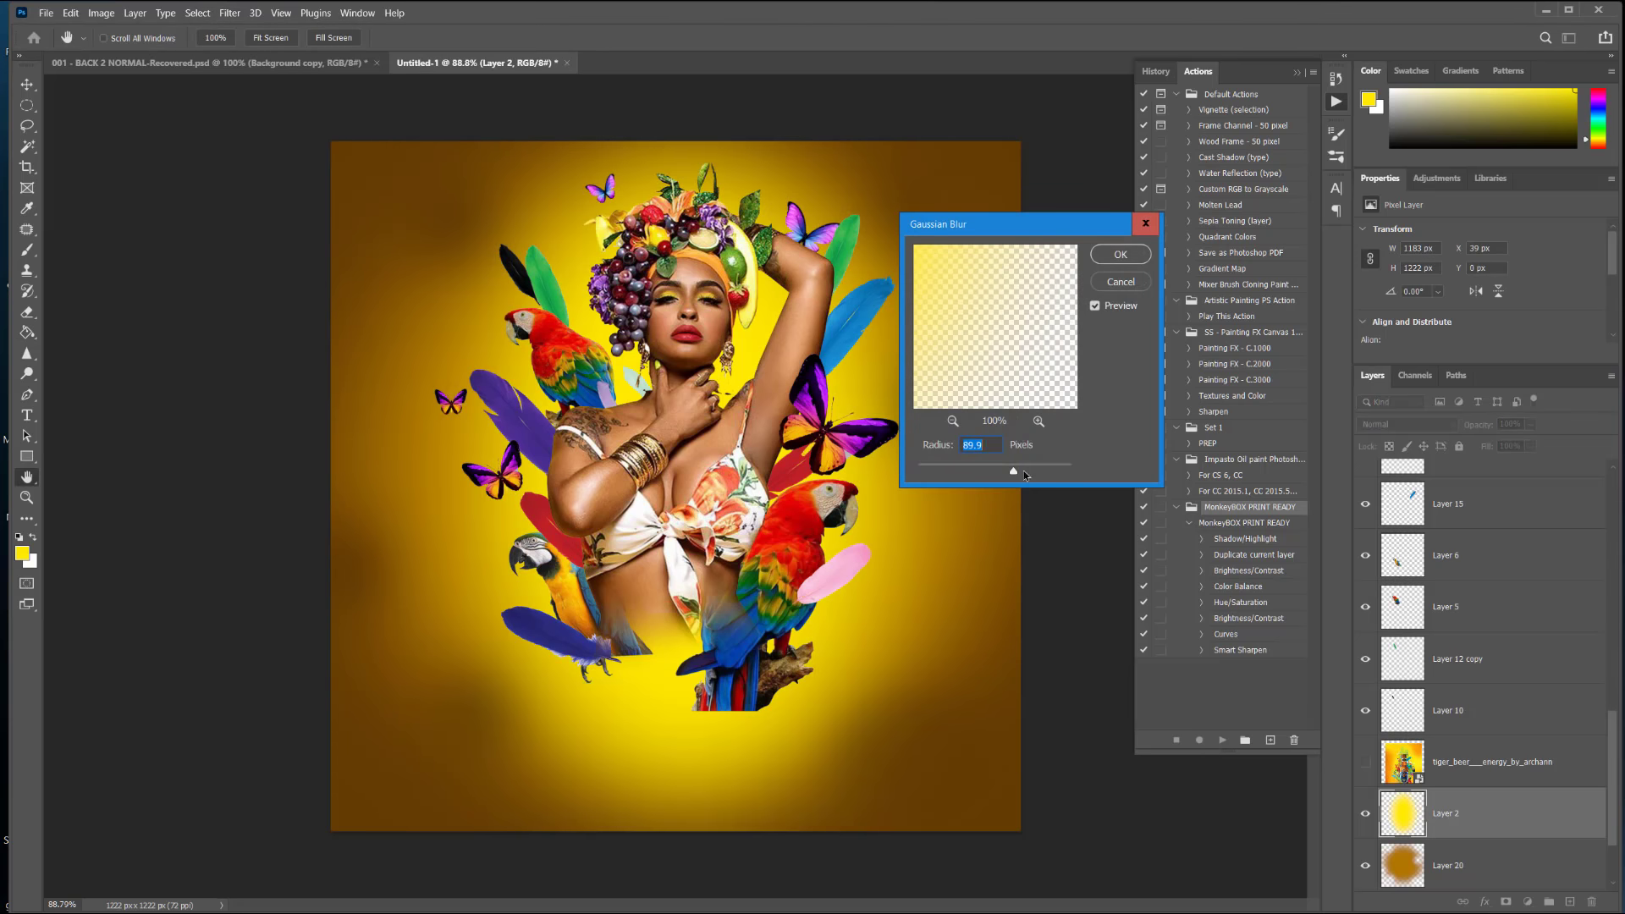
{"action": "left_click_drag", "start_coordinate": [1018, 472], "coordinate": [1022, 473]}
{"action": "left_click", "coordinate": [1118, 256]}
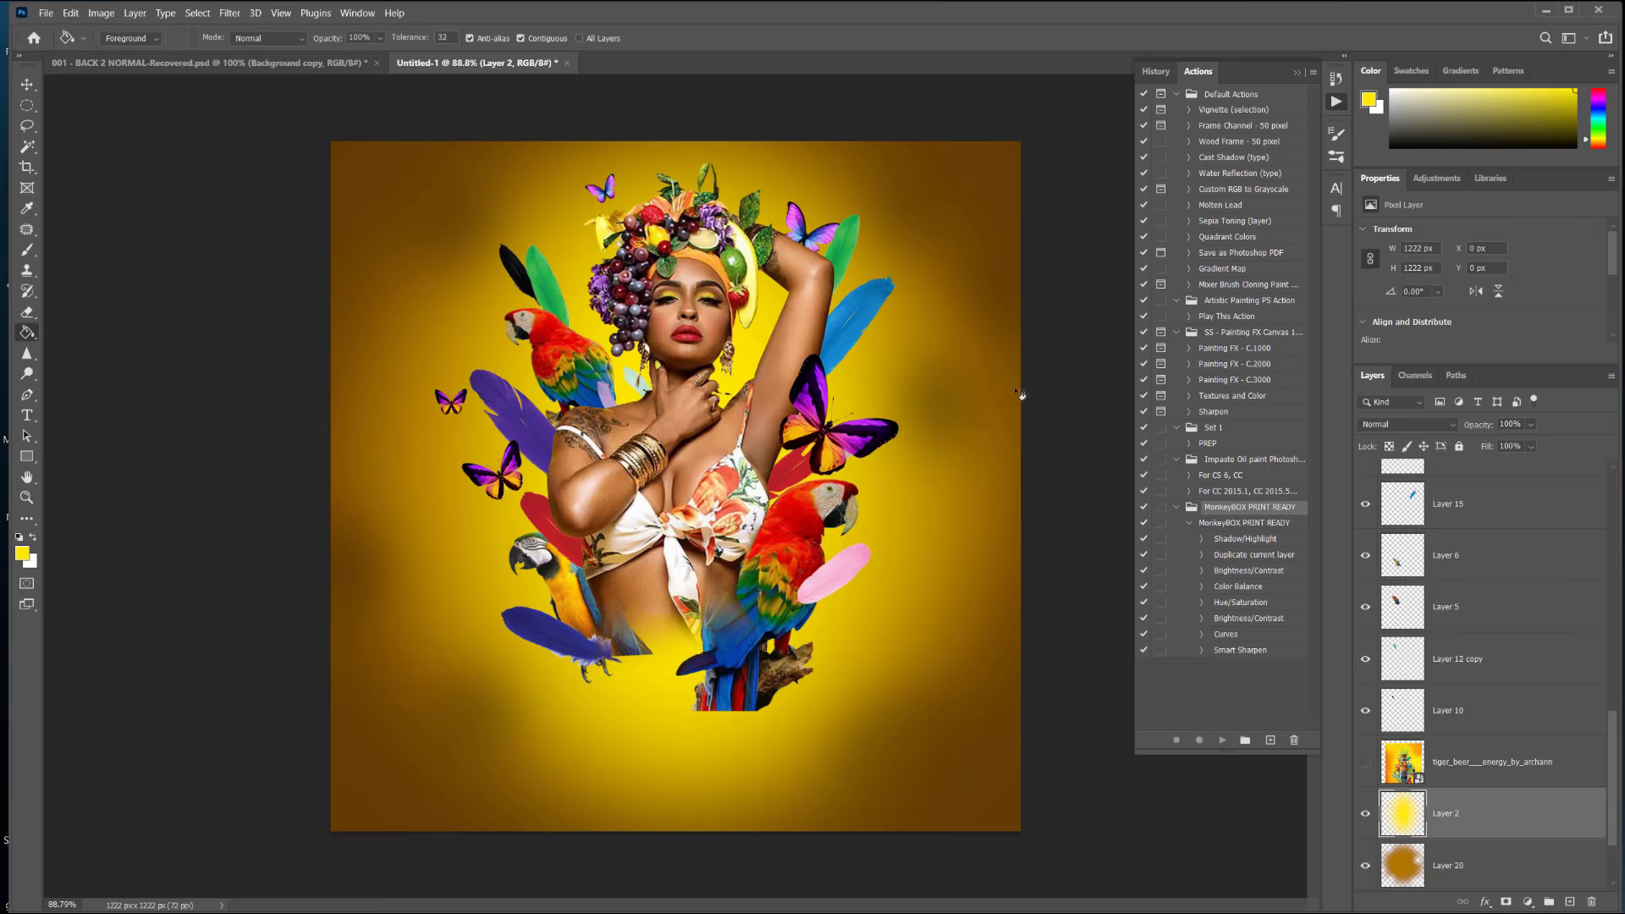
Step: Add a new layer above the yellow glow and set the foreground colour to lemon yellow f0ff00
{"action": "left_click", "coordinate": [1569, 902]}
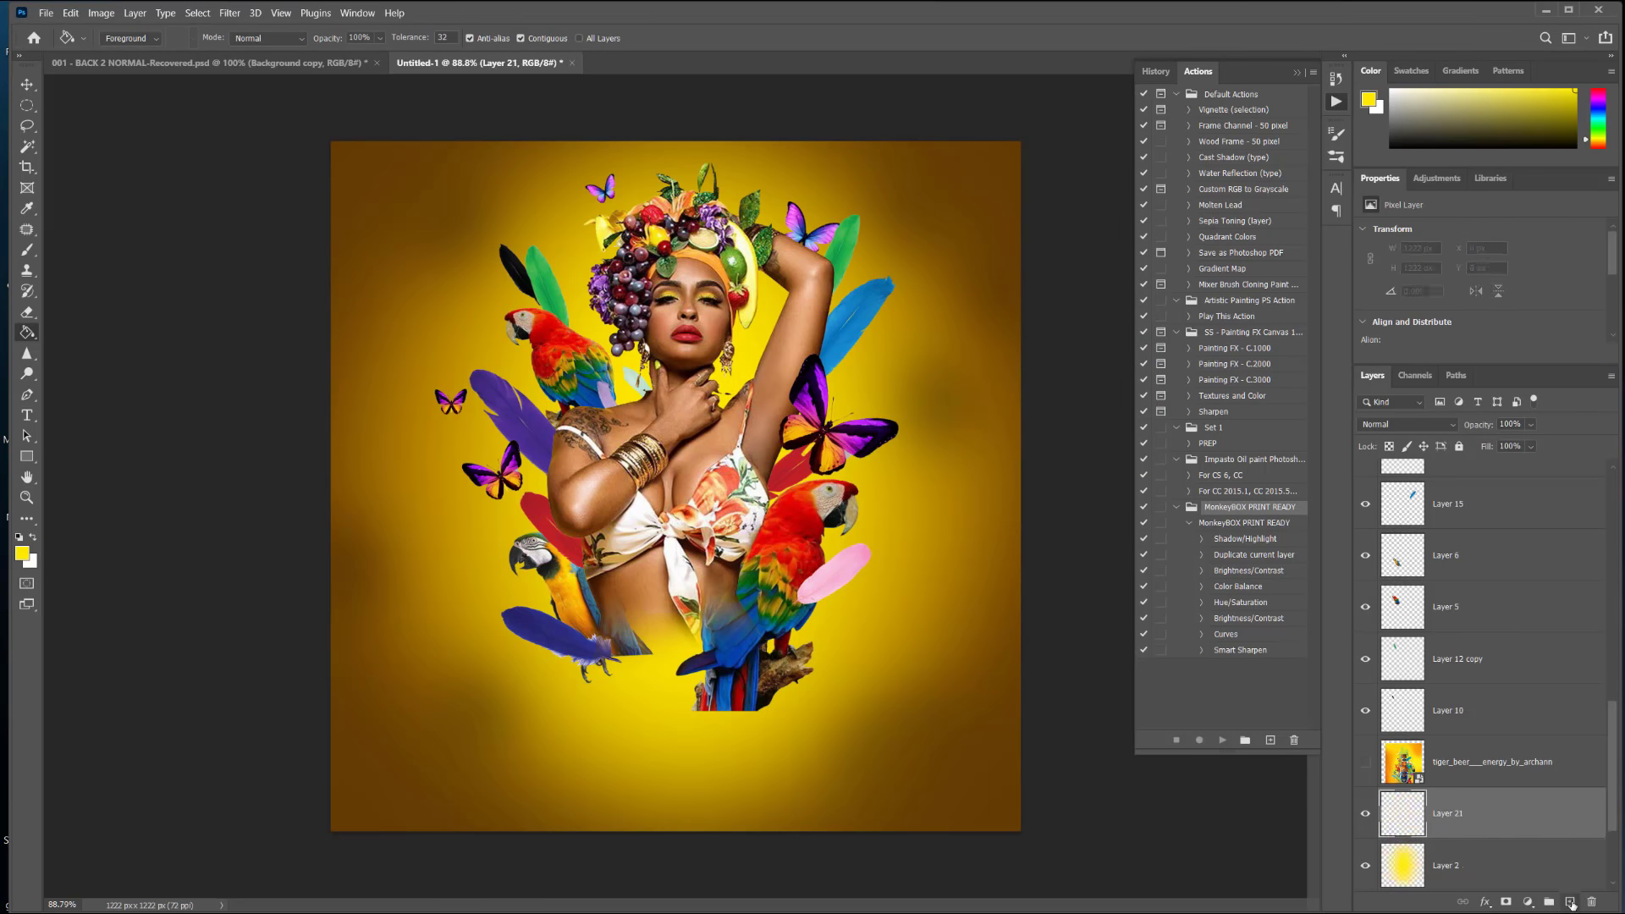
{"action": "left_click", "coordinate": [28, 559]}
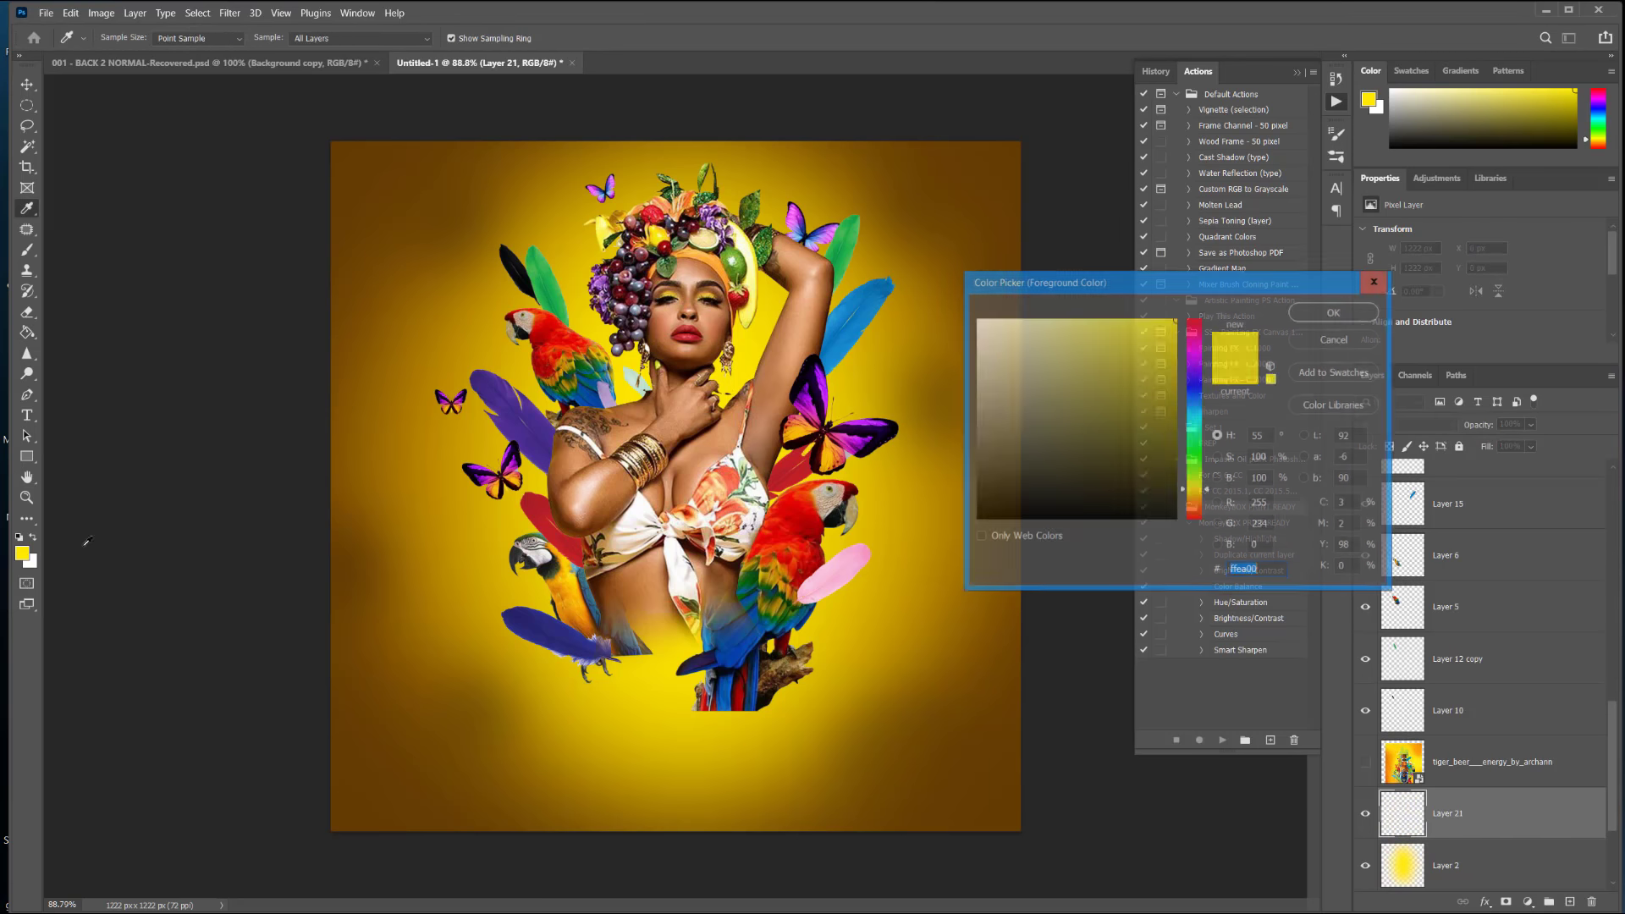
{"action": "left_click_drag", "start_coordinate": [1189, 494], "coordinate": [1194, 485]}
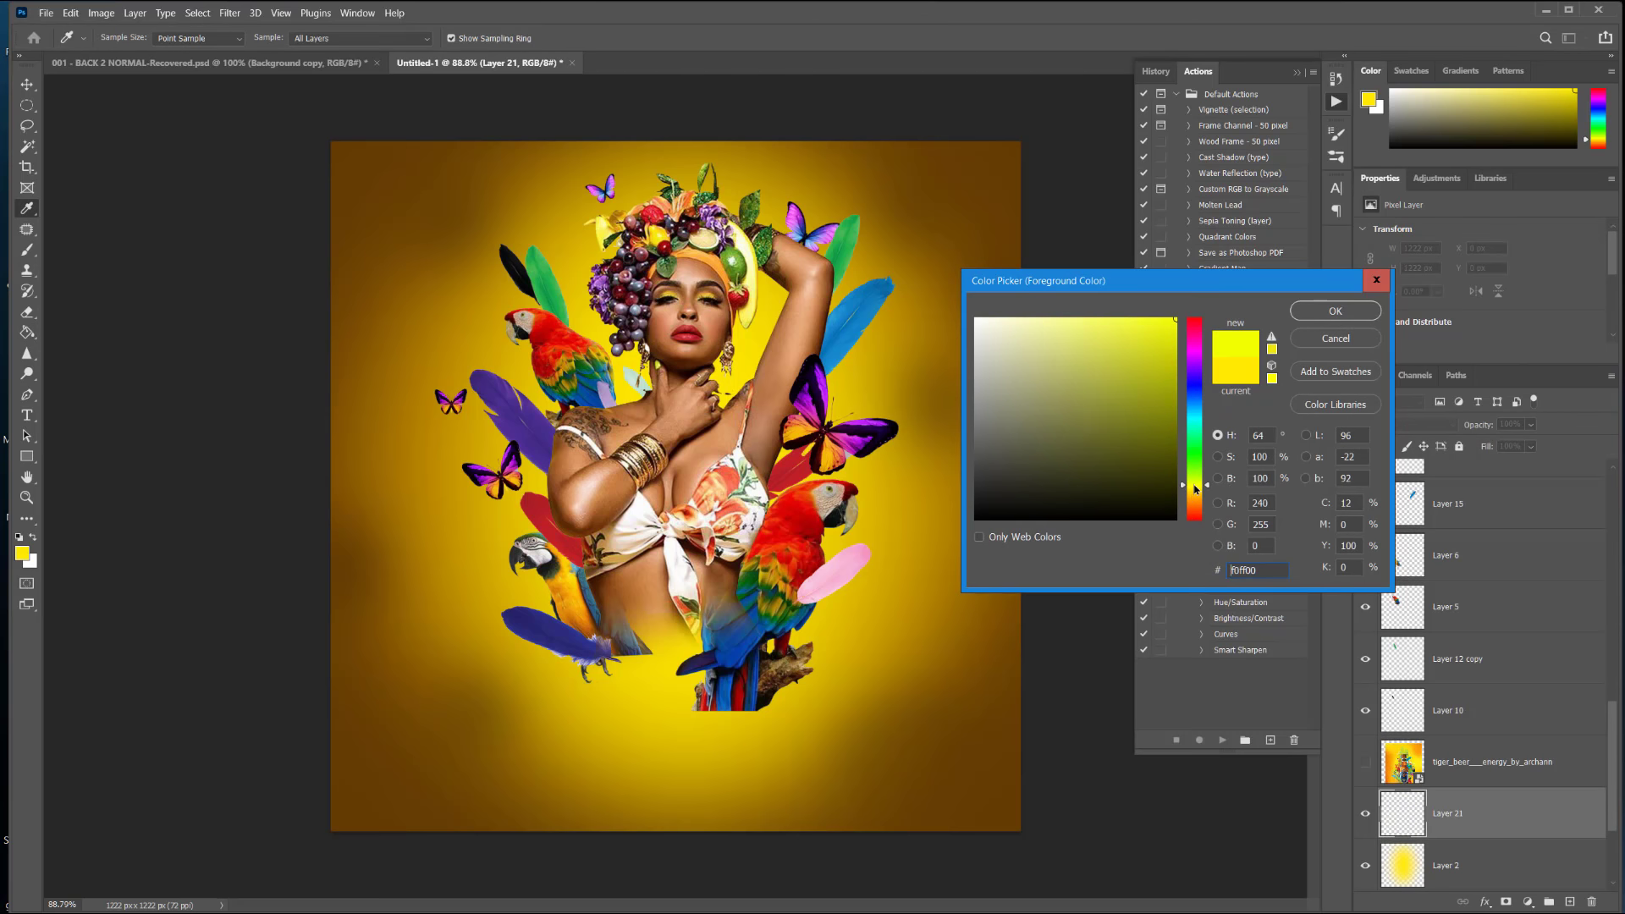
{"action": "left_click", "coordinate": [1369, 313]}
{"action": "key", "text": "g"}
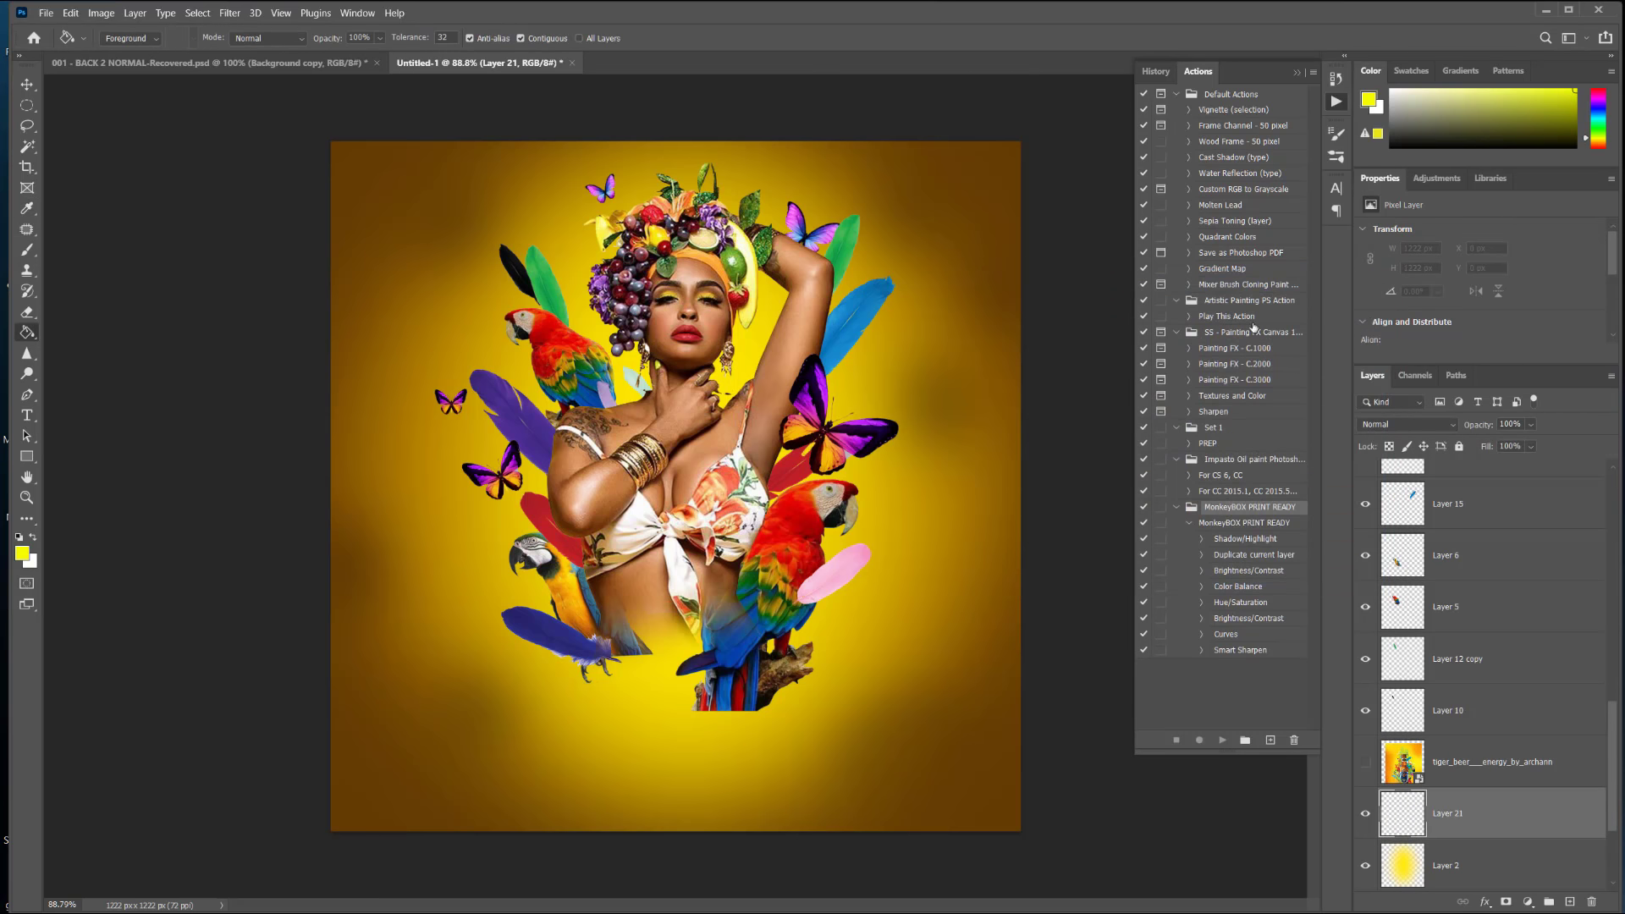
Step: Draw a tall elliptical selection of about 488 by 1052 px around the woman and set the foreground colour to lime yellow e7ff45
{"action": "left_click", "coordinate": [27, 105]}
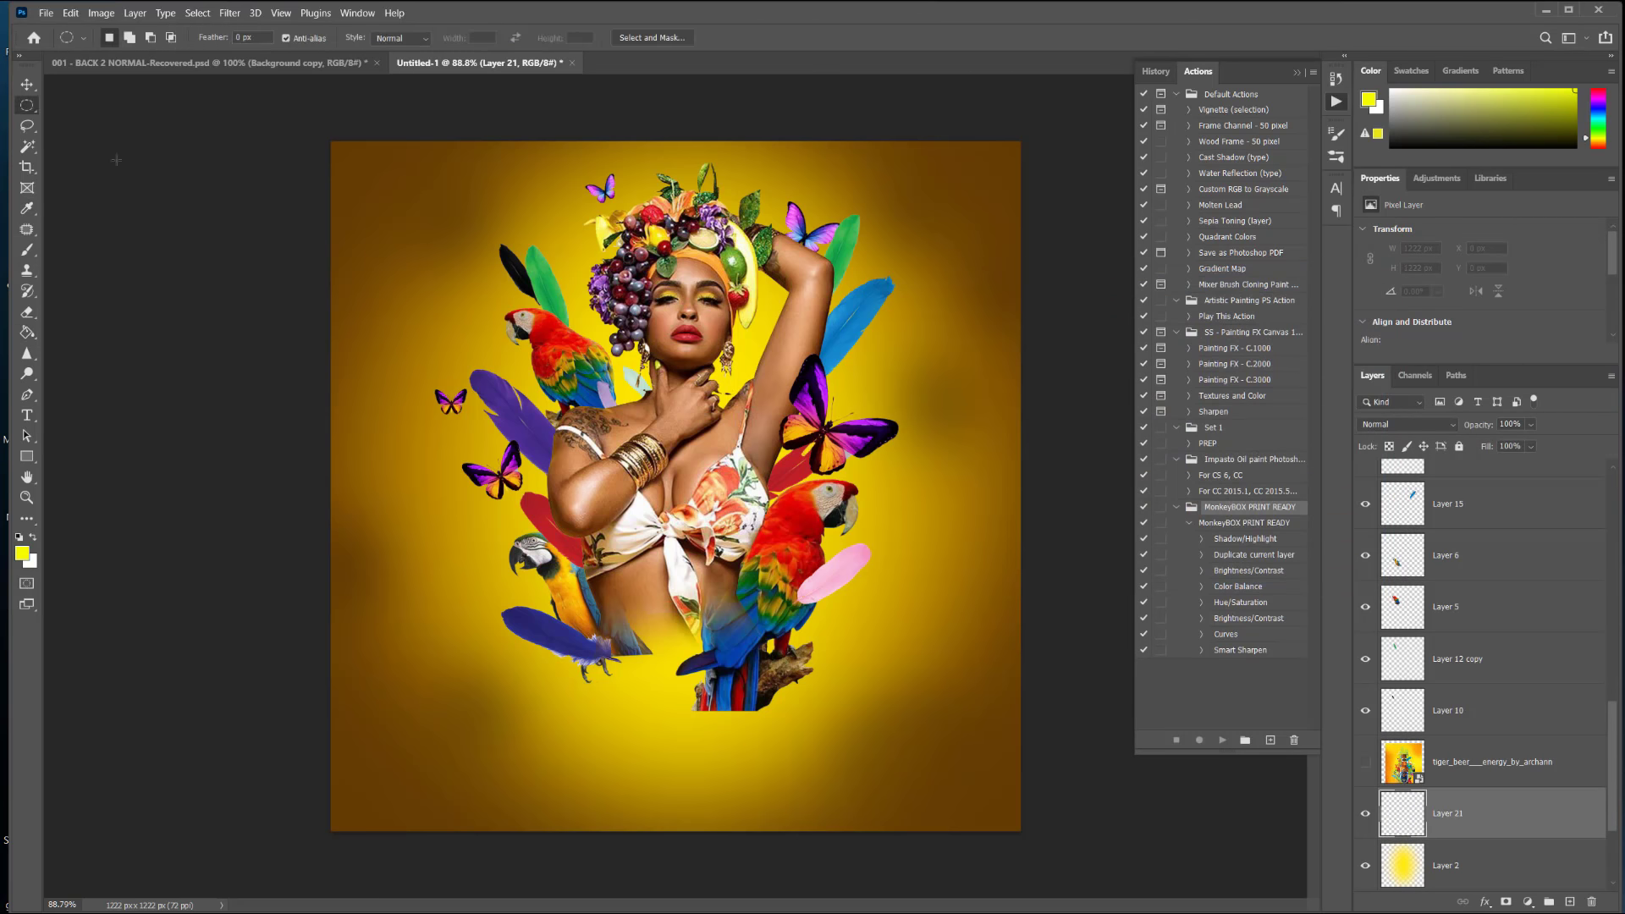
{"action": "left_click_drag", "start_coordinate": [546, 190], "coordinate": [823, 784]}
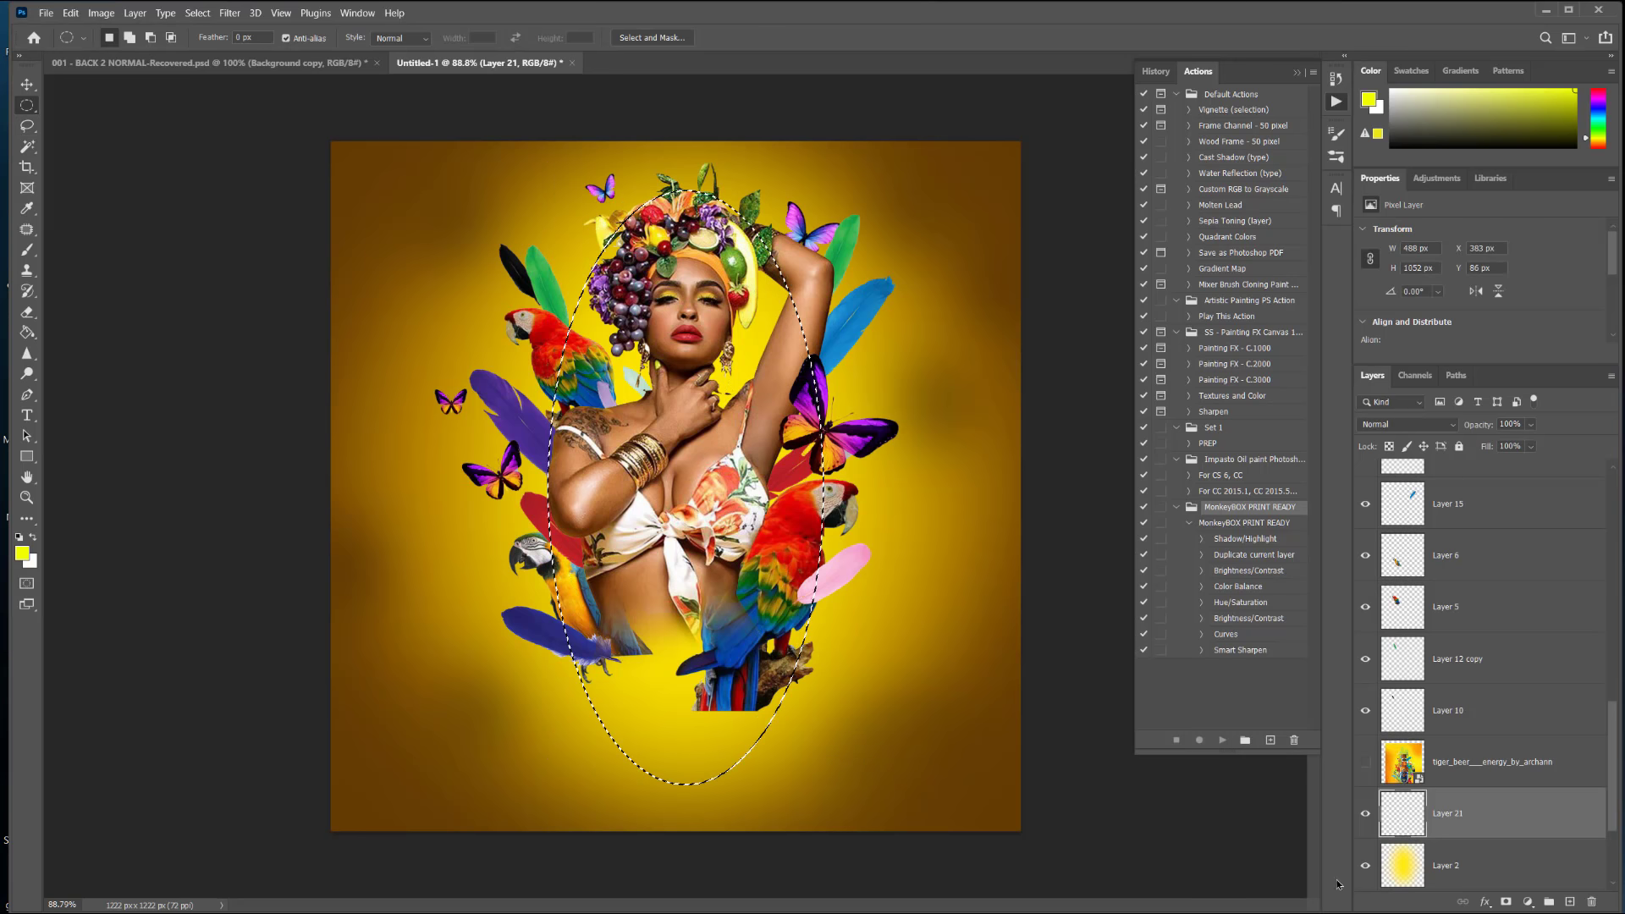
{"action": "left_click", "coordinate": [22, 553]}
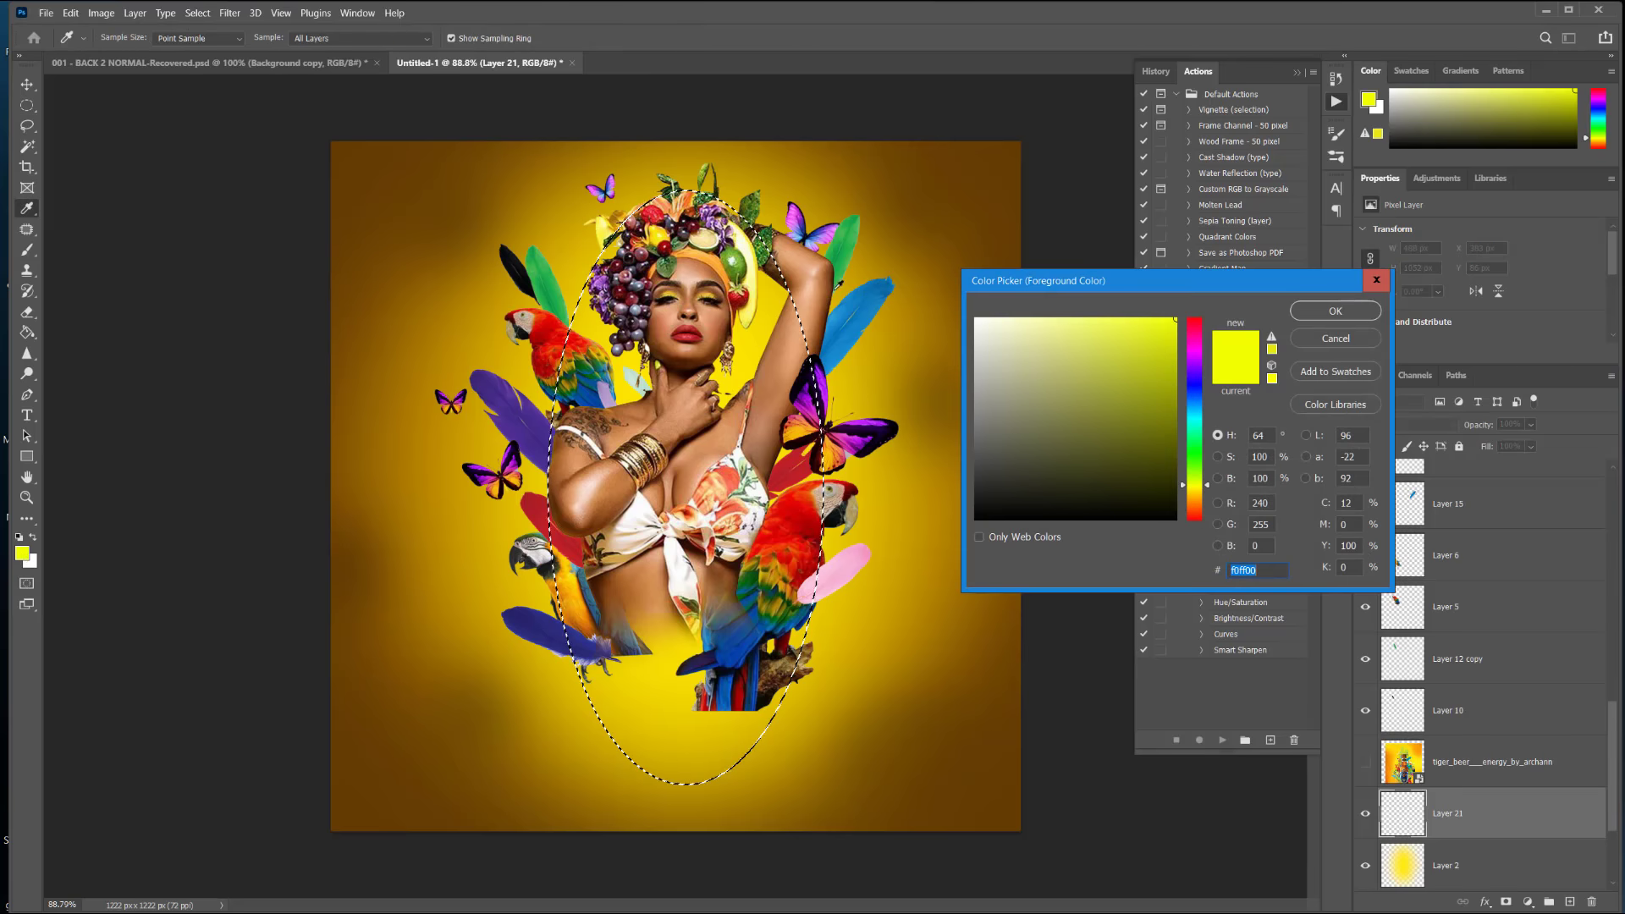
{"action": "left_click", "coordinate": [1208, 486]}
{"action": "left_click_drag", "start_coordinate": [1176, 322], "coordinate": [1134, 311]}
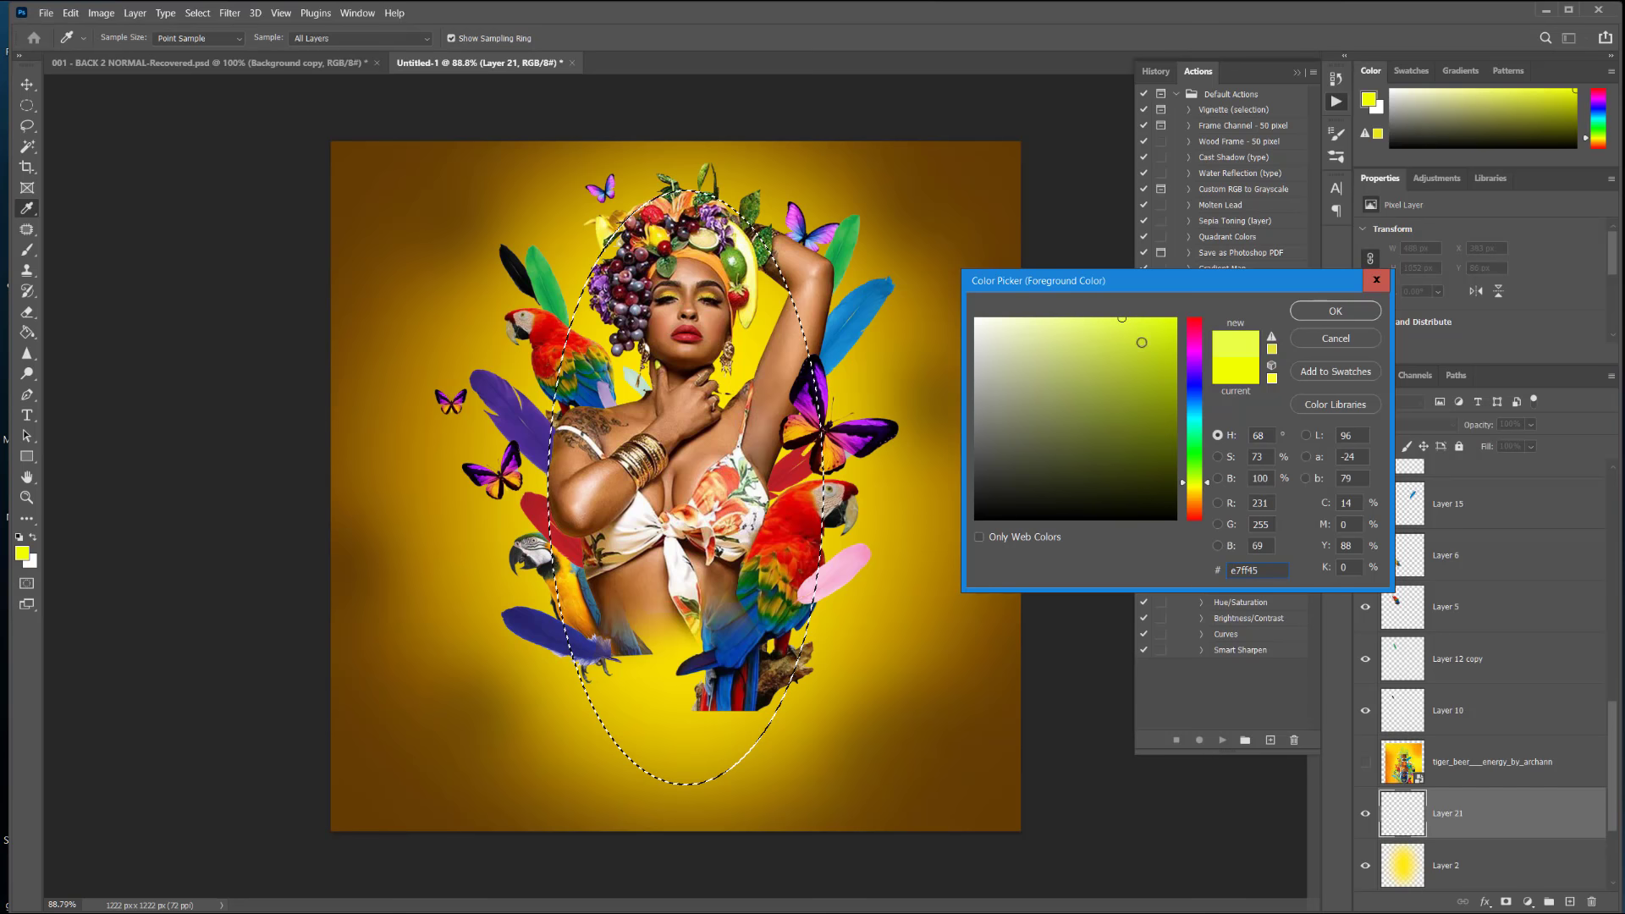
{"action": "left_click", "coordinate": [1335, 313]}
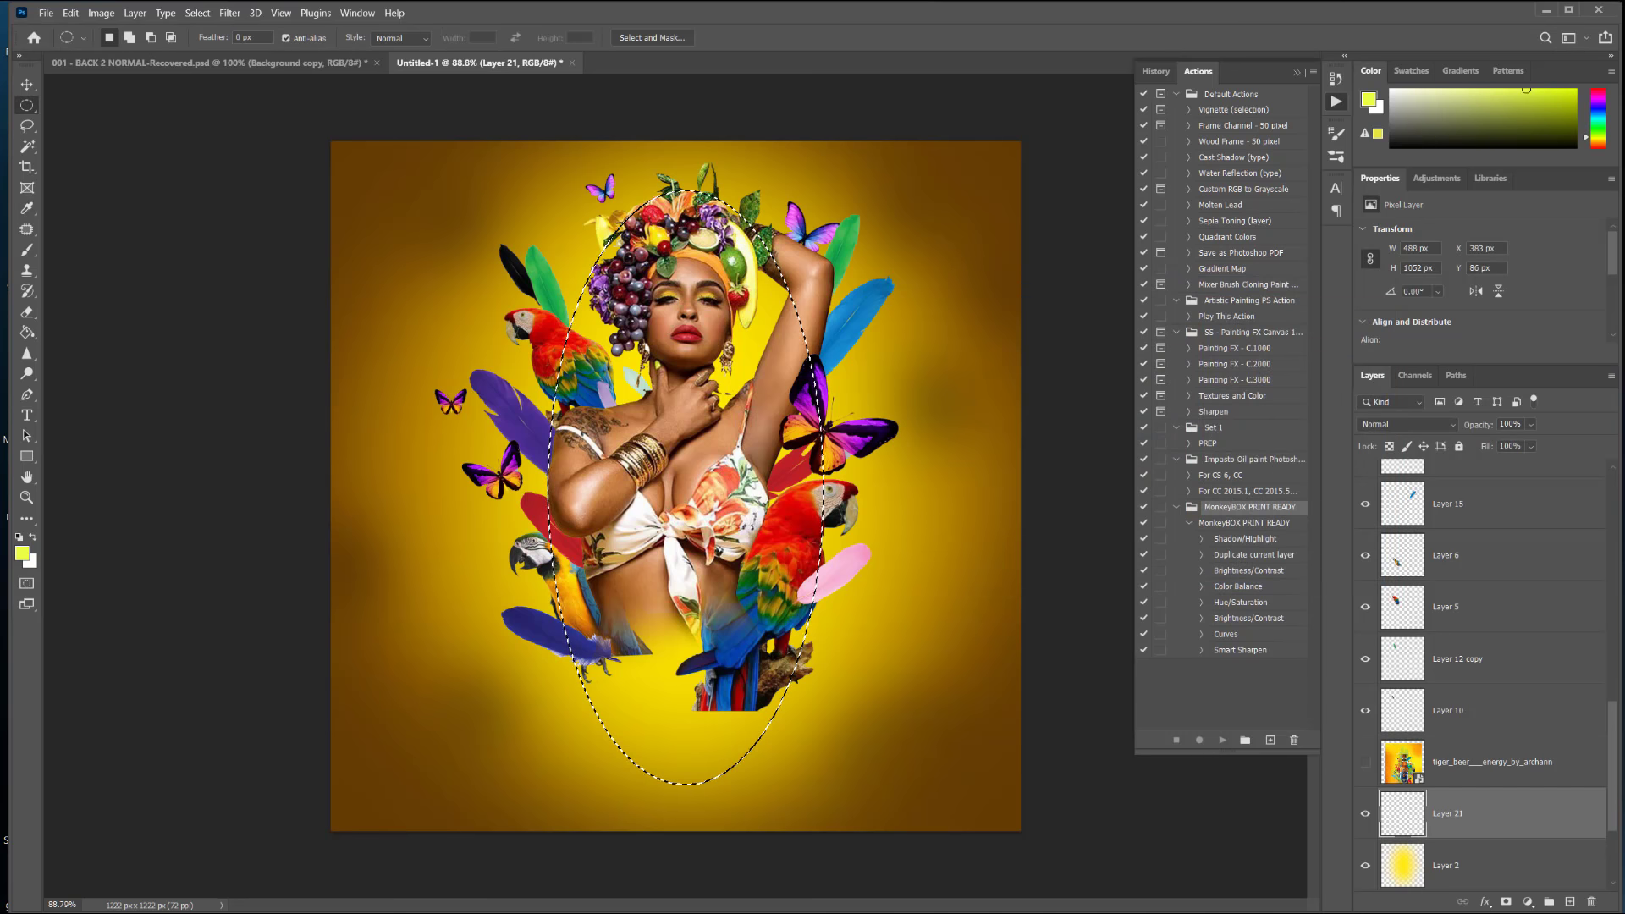
Step: Set the foreground colour to pale yellow f2ff9b and fill the elliptical selection on Layer 21 with it
{"action": "left_click", "coordinate": [21, 553]}
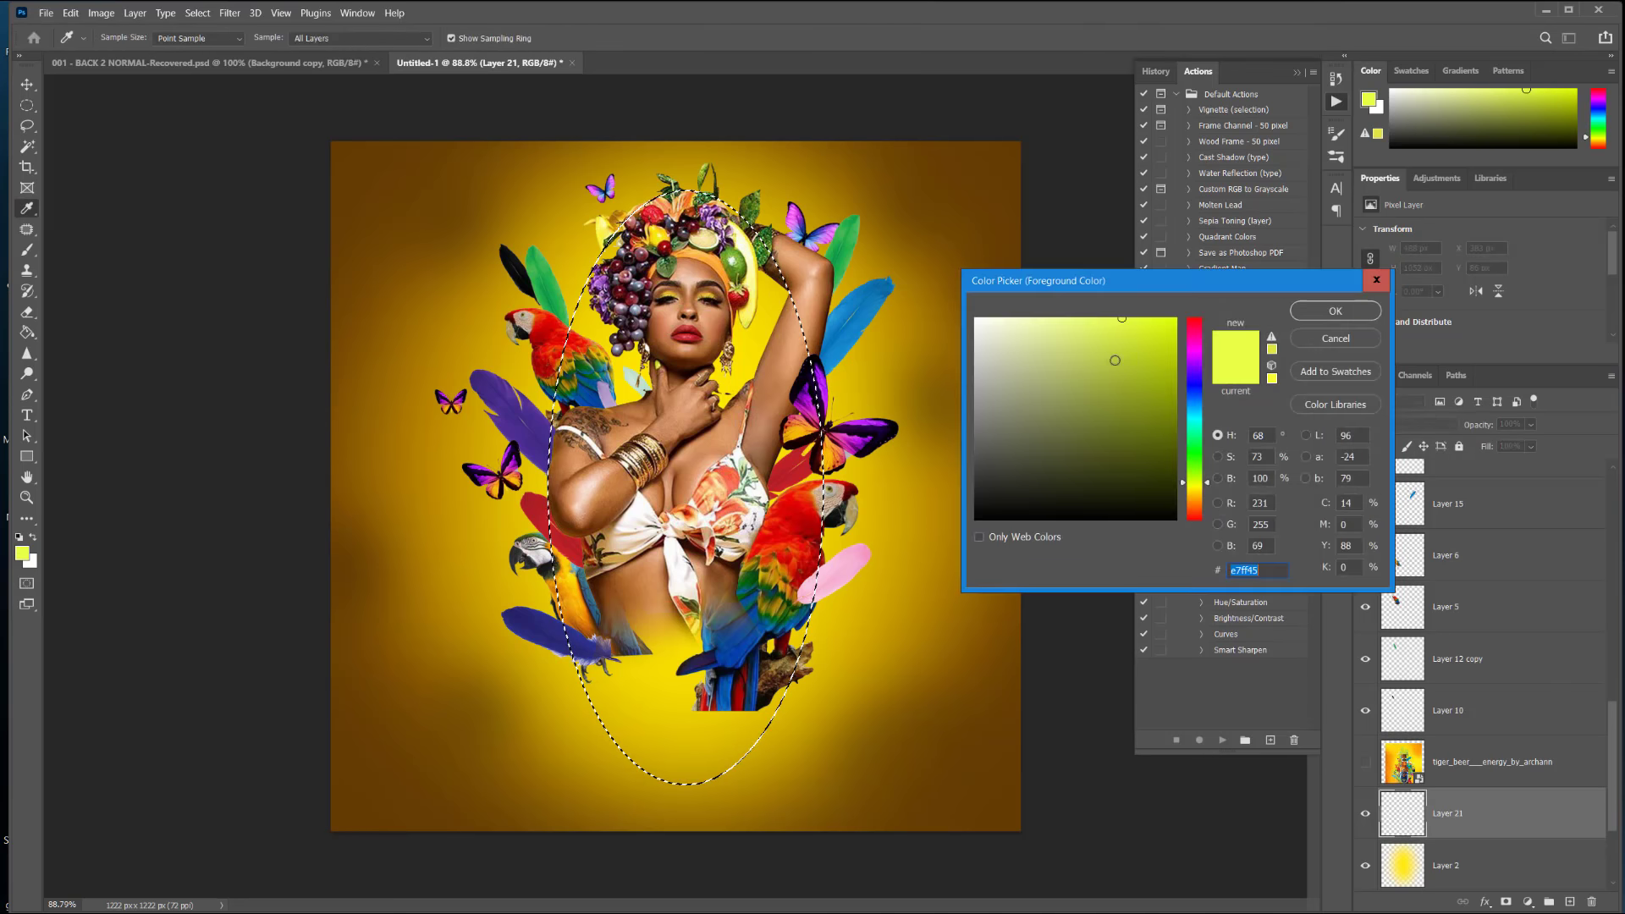
{"action": "left_click", "coordinate": [1071, 316]}
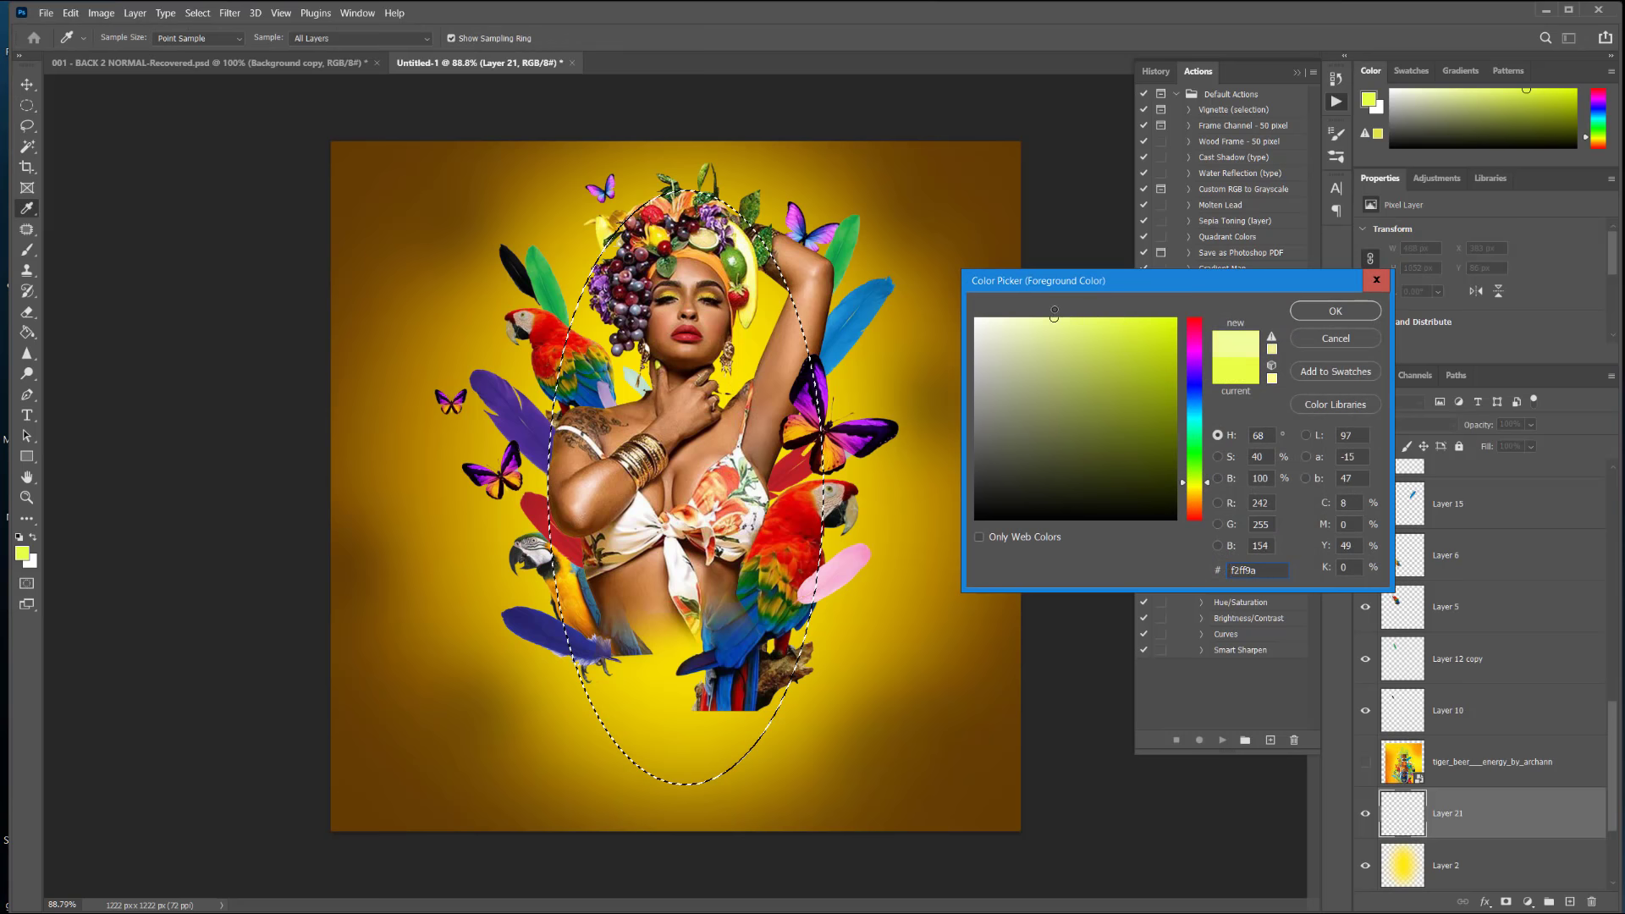
{"action": "left_click", "coordinate": [1328, 312]}
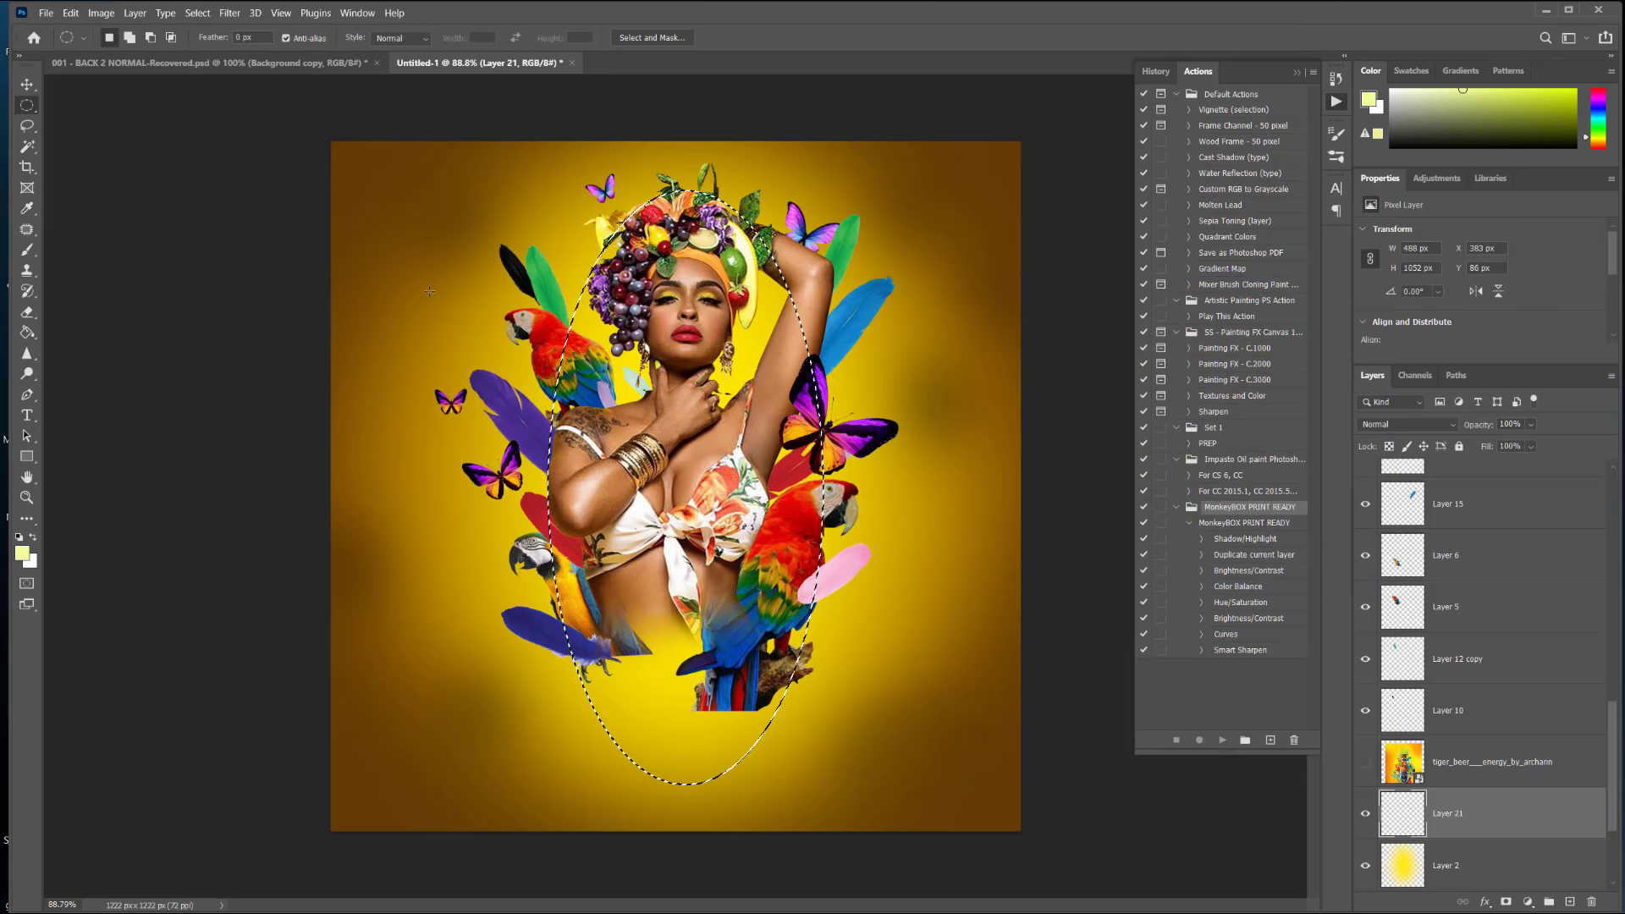
{"action": "left_click", "coordinate": [27, 332]}
{"action": "left_click", "coordinate": [677, 507]}
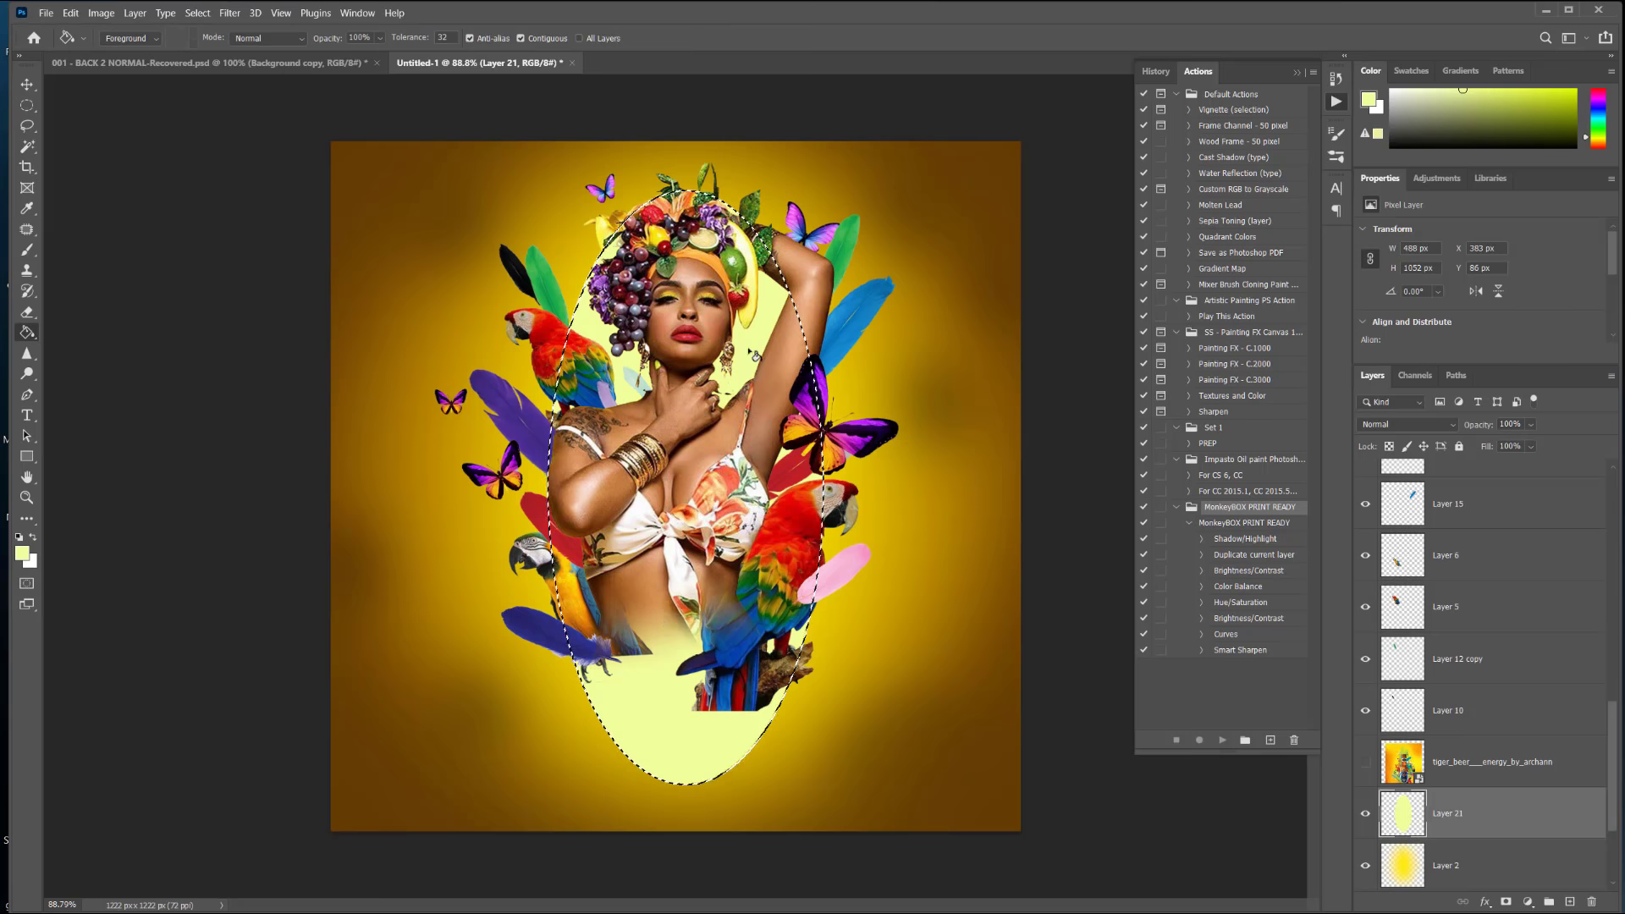
Step: Set the foreground colour to the more saturated lemon yellow eaff5c and refill the ellipse on Layer 21
{"action": "left_click", "coordinate": [23, 552]}
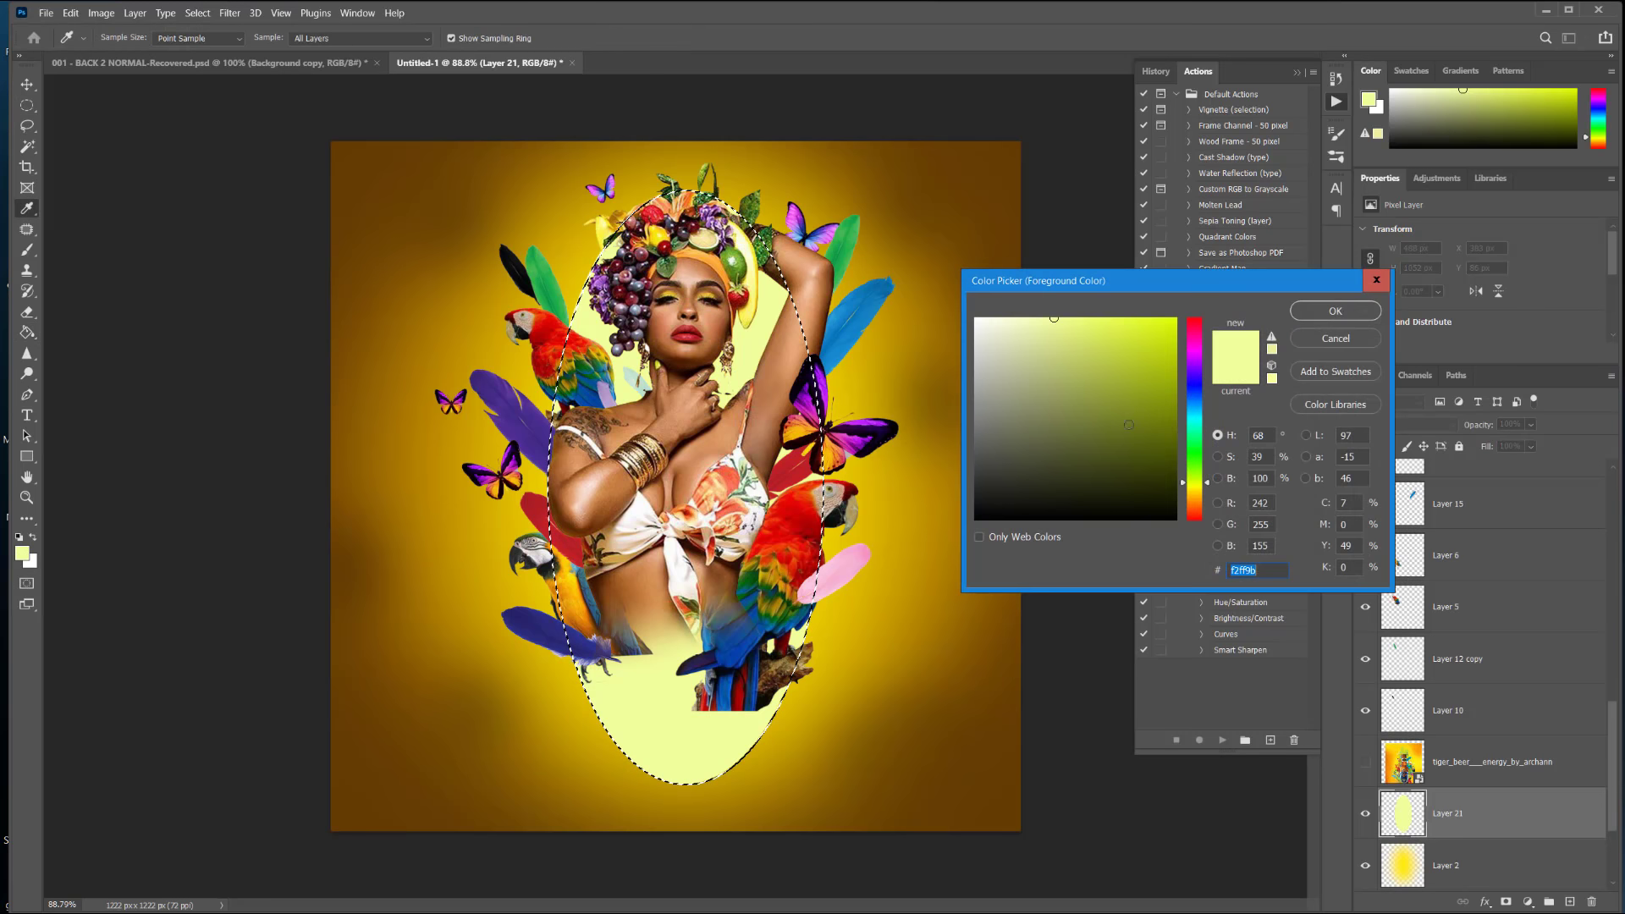
{"action": "left_click_drag", "start_coordinate": [1087, 324], "coordinate": [1105, 314]}
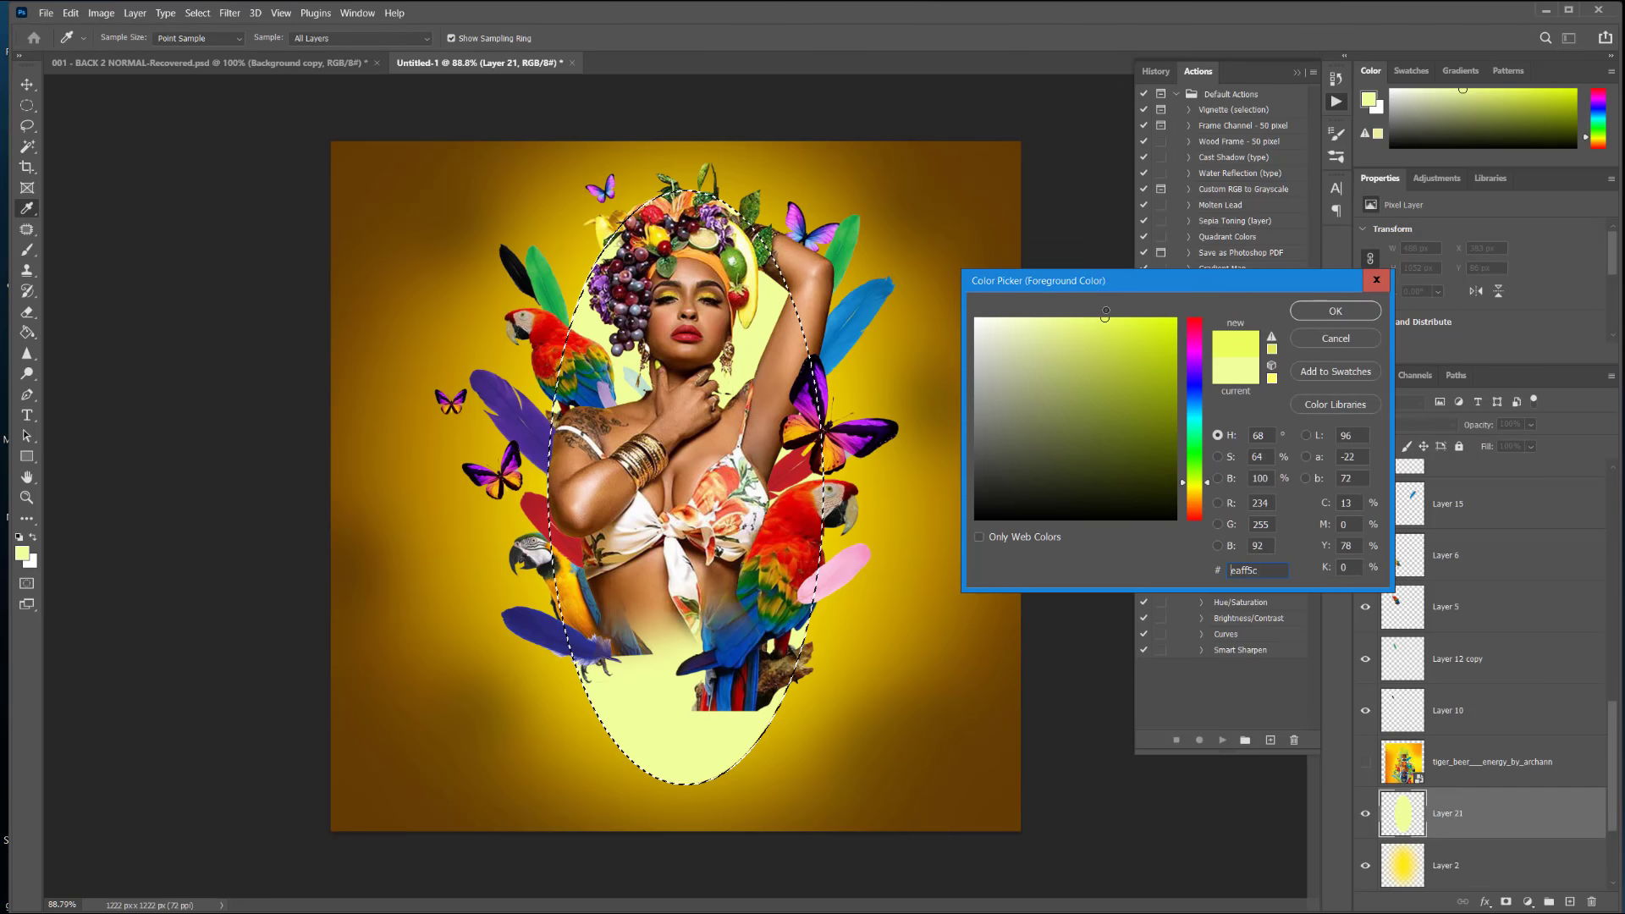
{"action": "left_click", "coordinate": [1316, 312]}
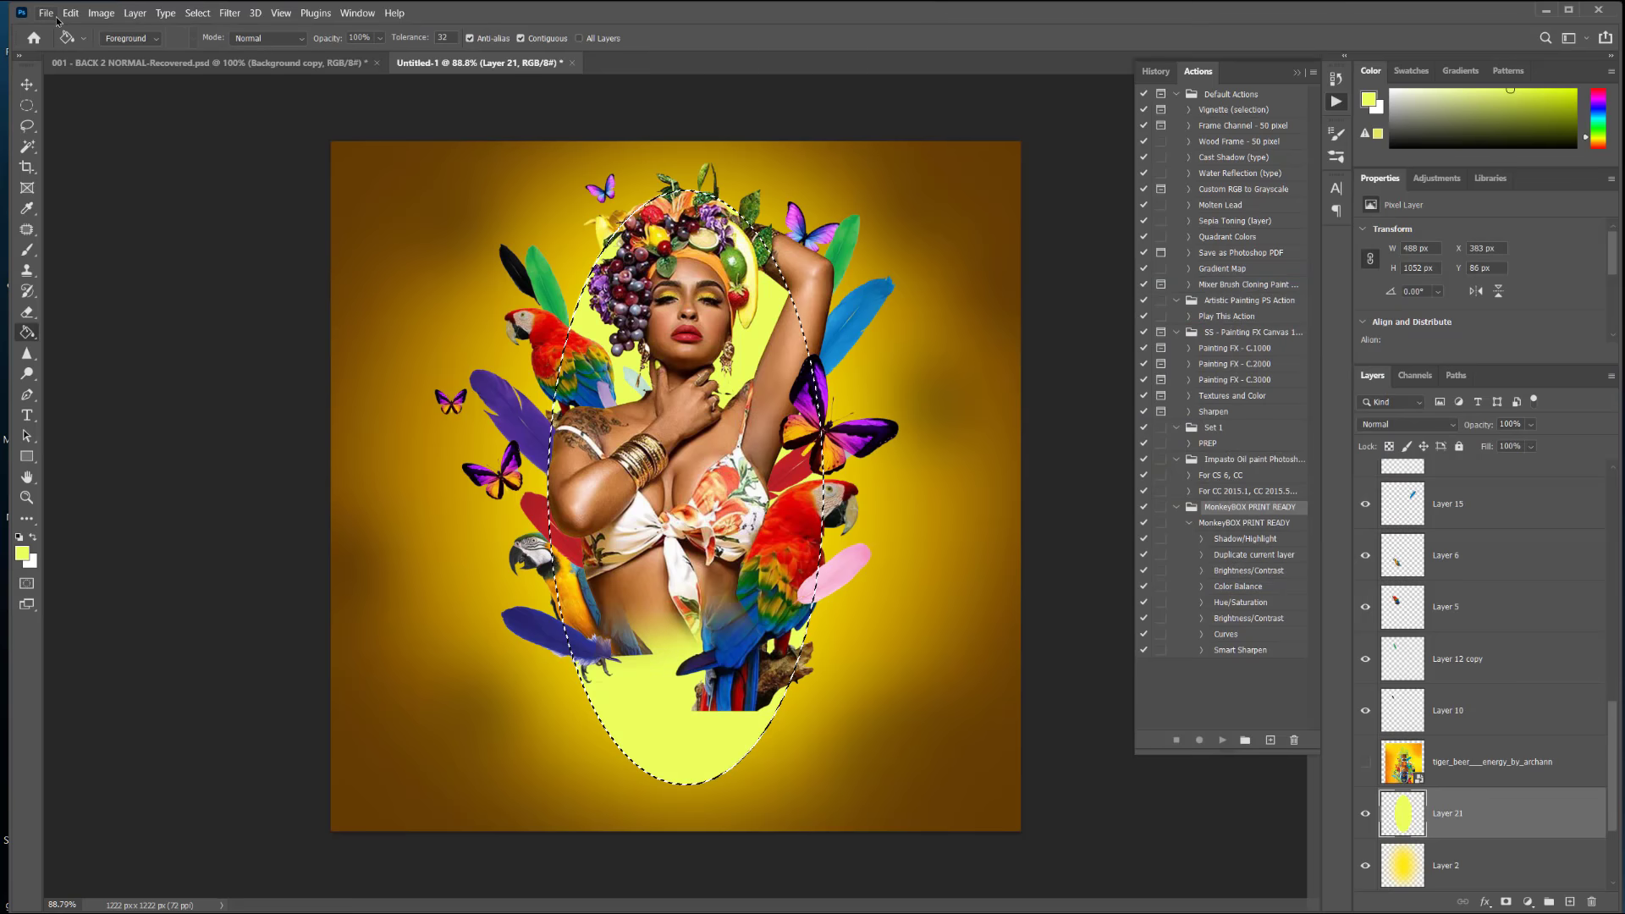
Step: Deselect the ellipse and soften it on Layer 21 with a Gaussian Blur of 48.4 pixels radius
{"action": "left_click", "coordinate": [197, 13]}
{"action": "left_click", "coordinate": [229, 12]}
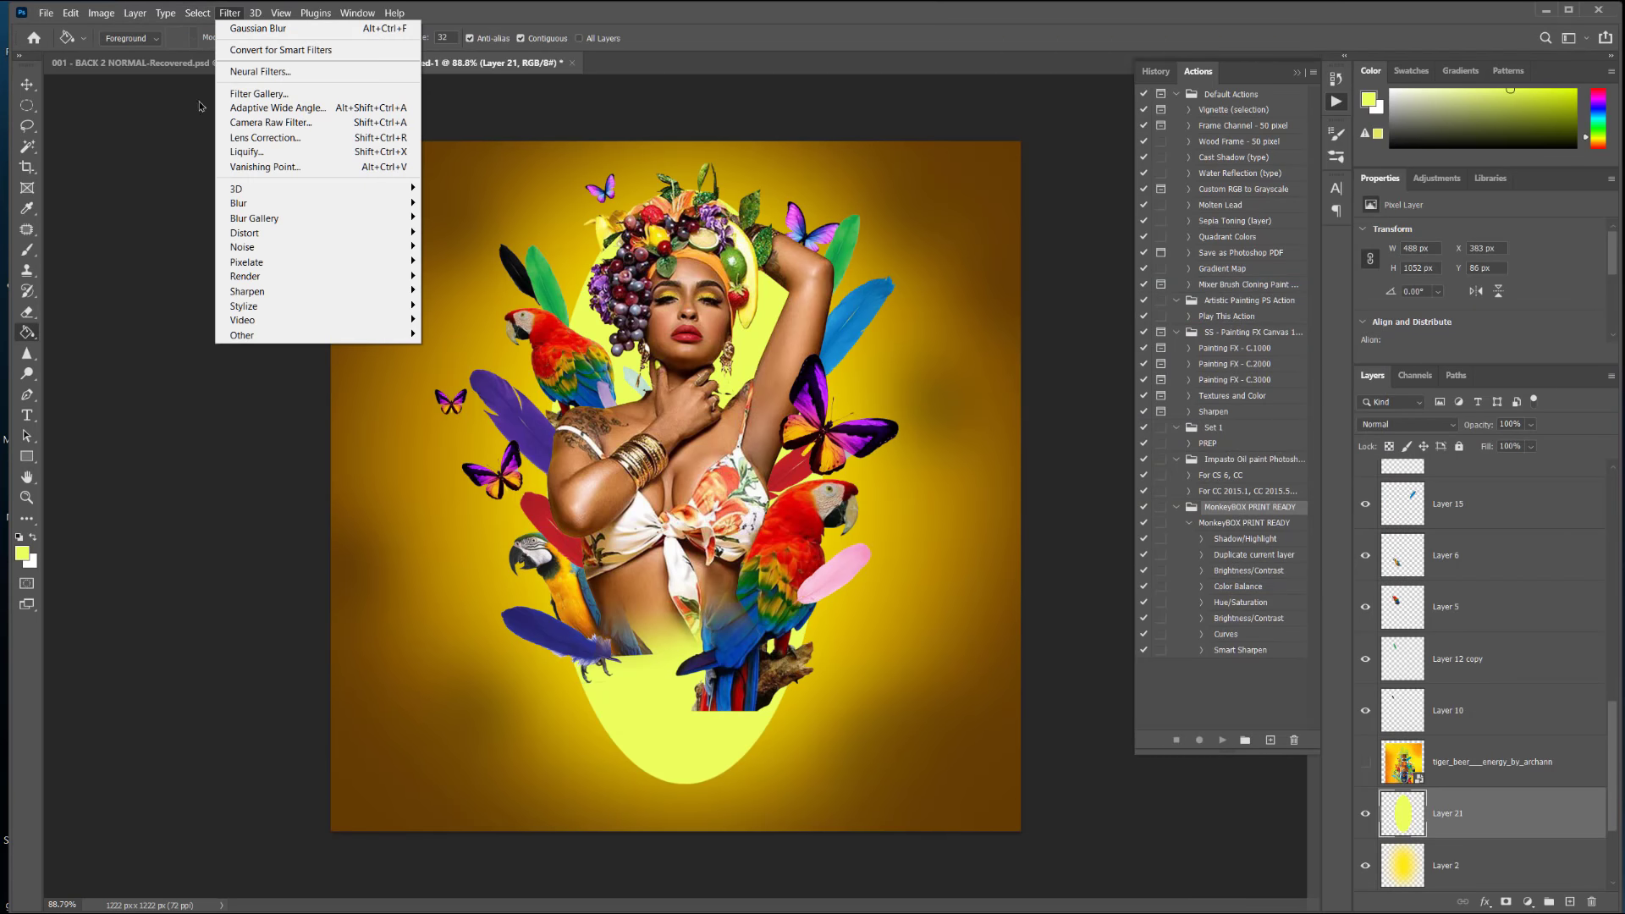
{"action": "mouse_move", "coordinate": [372, 203]}
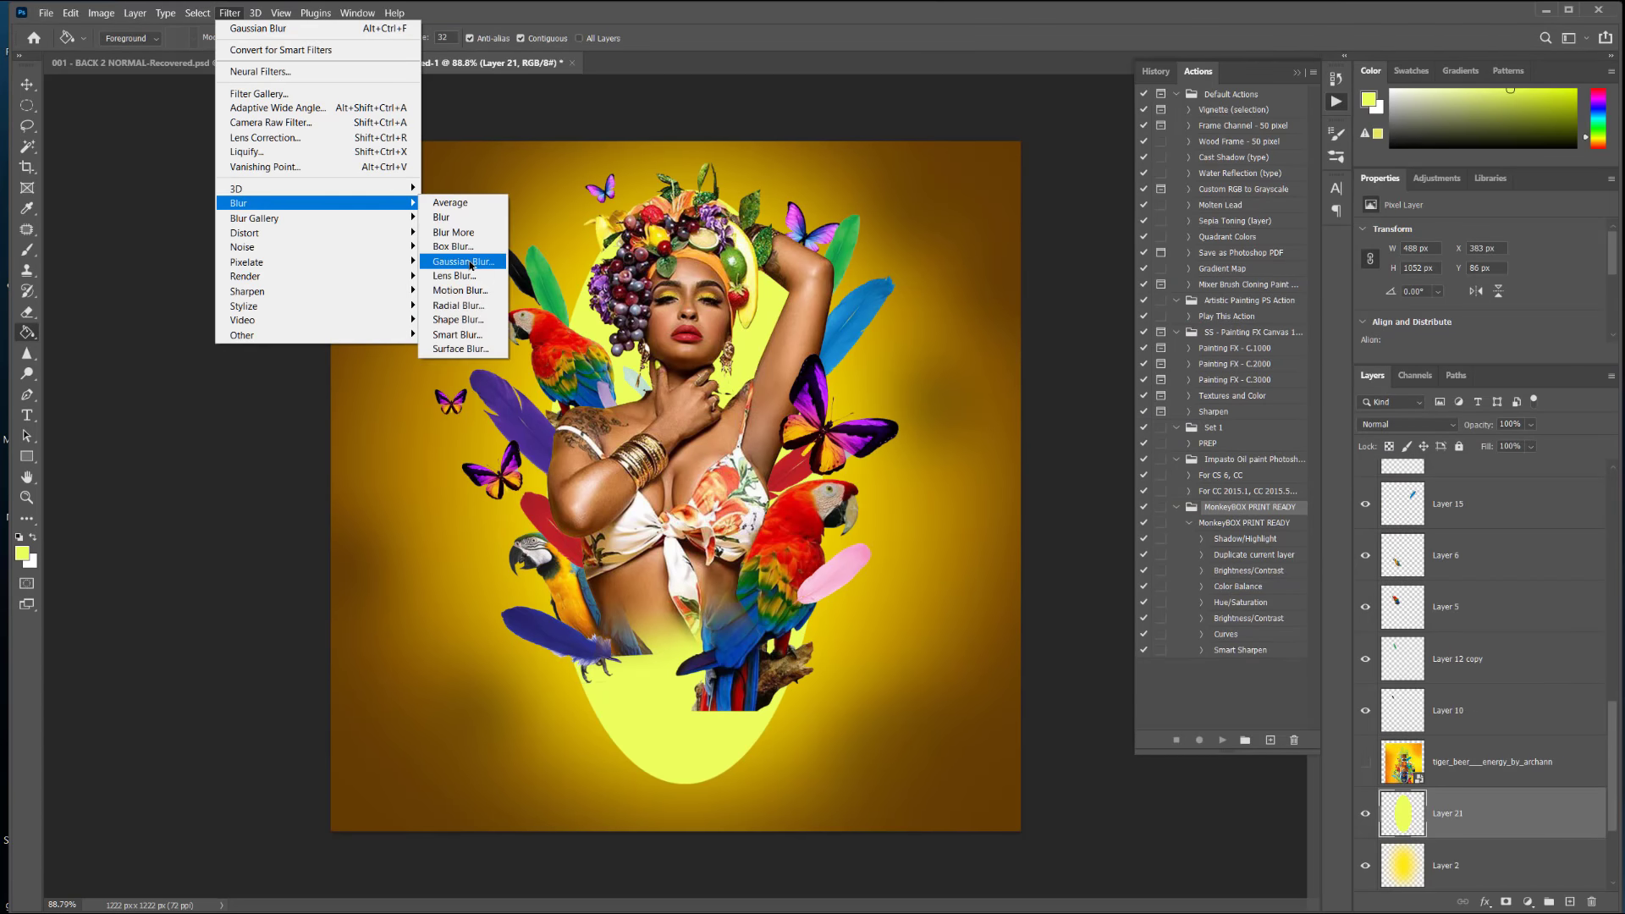
{"action": "left_click", "coordinate": [461, 262]}
{"action": "left_click_drag", "start_coordinate": [1020, 470], "coordinate": [1003, 477]}
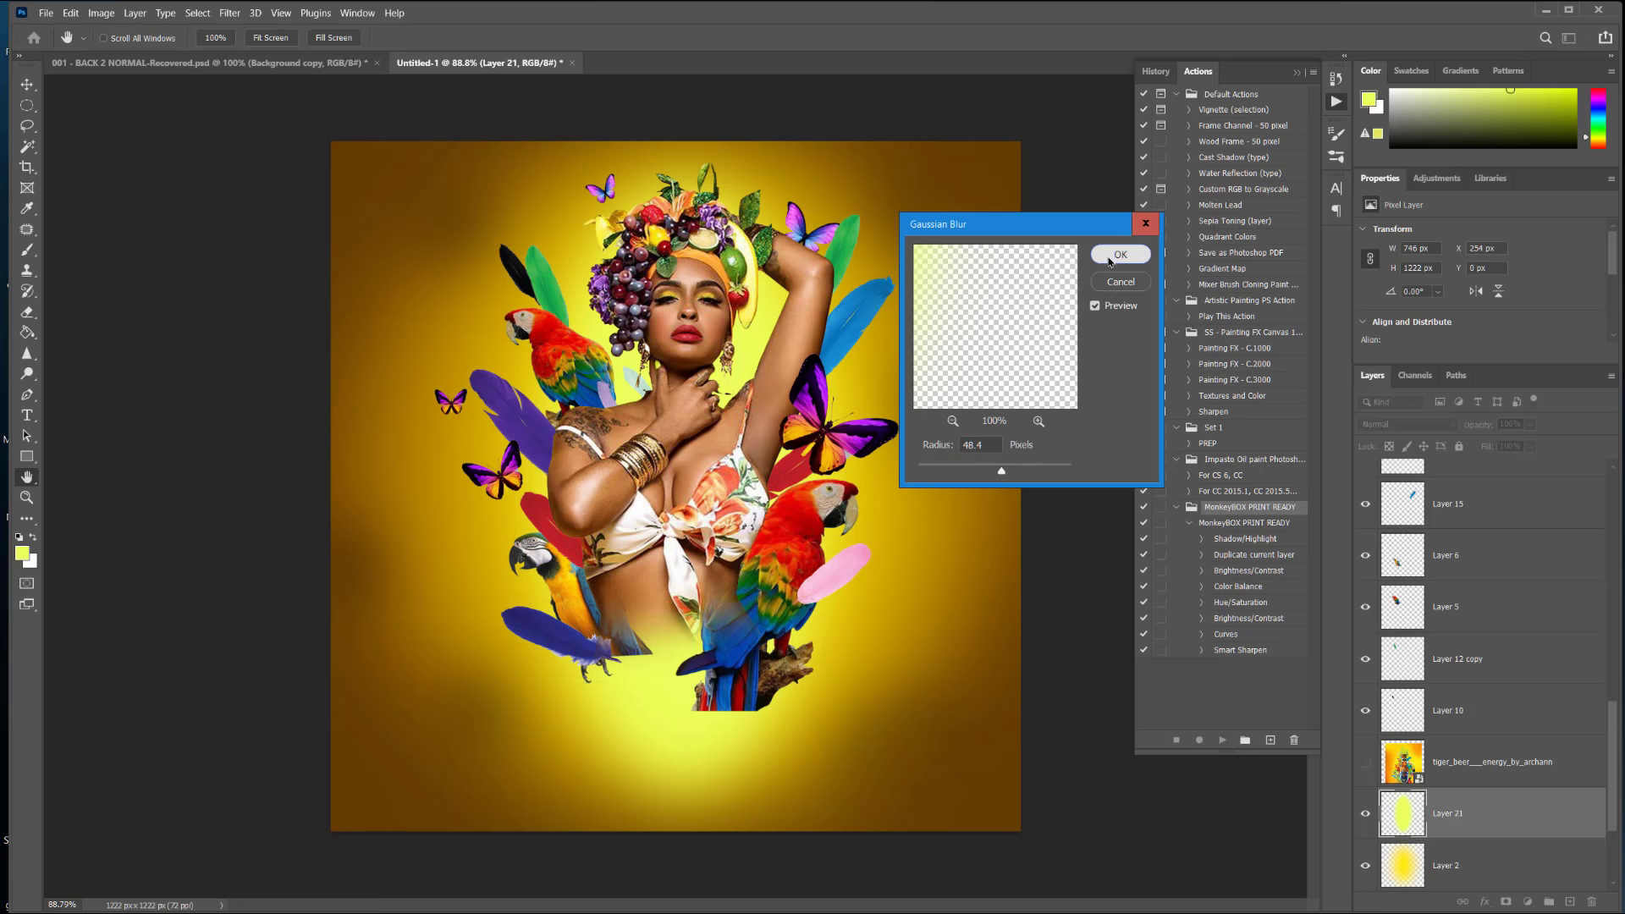
{"action": "left_click", "coordinate": [1119, 255]}
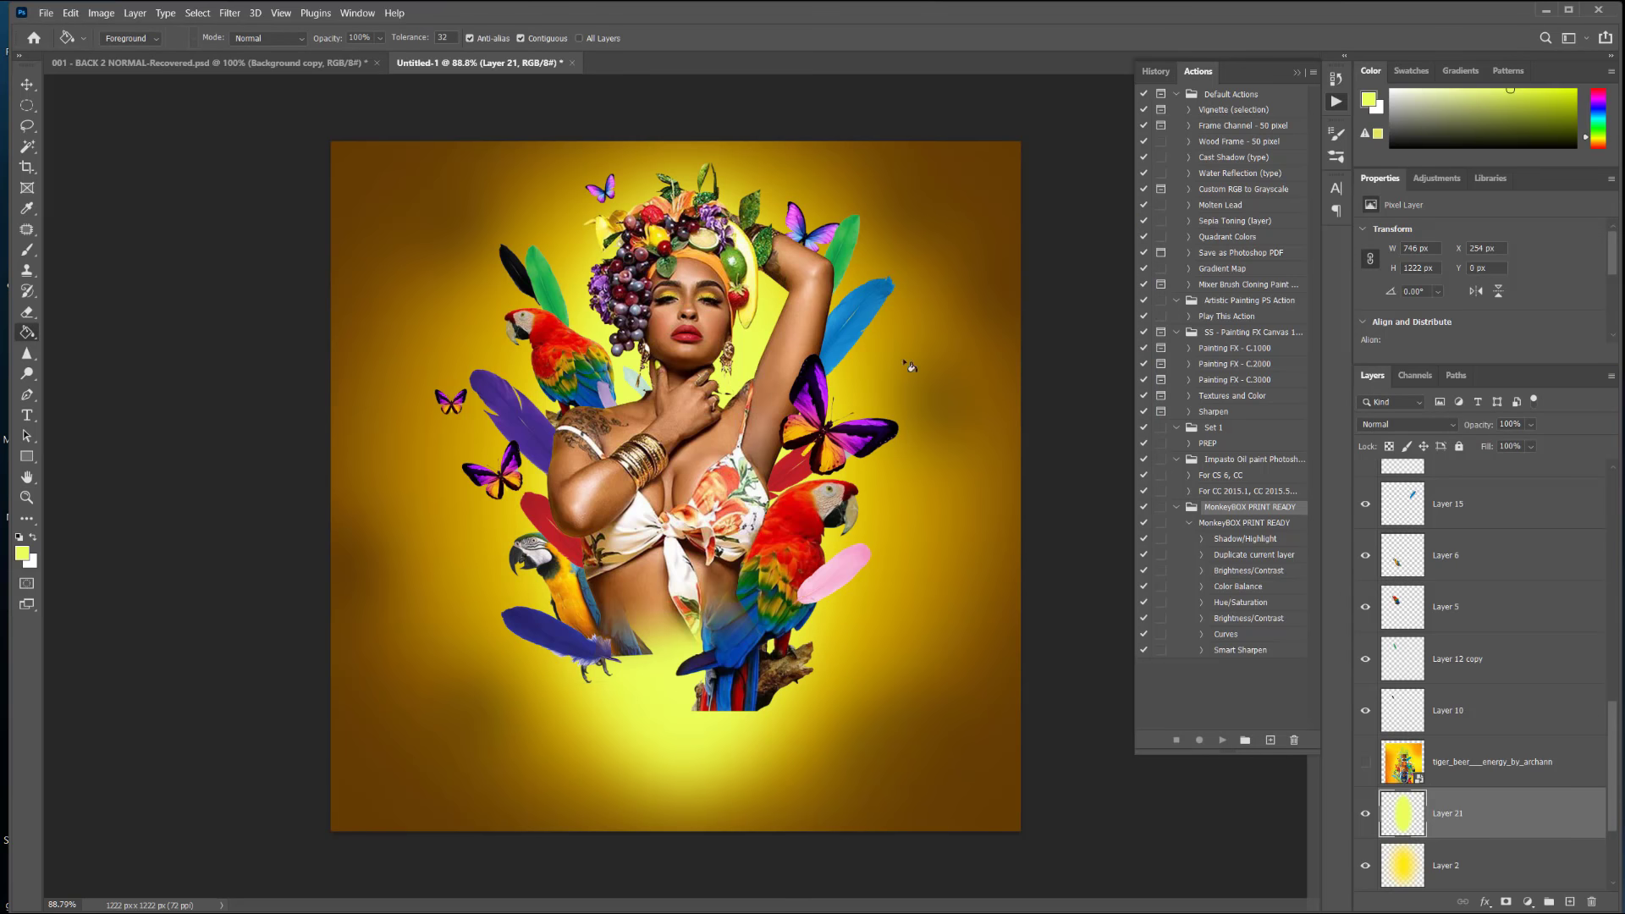
Step: Bring the Tiger beer reference poster into view to compare it, and return to the collage document
{"action": "left_click_drag", "start_coordinate": [1624, 254], "coordinate": [882, 154]}
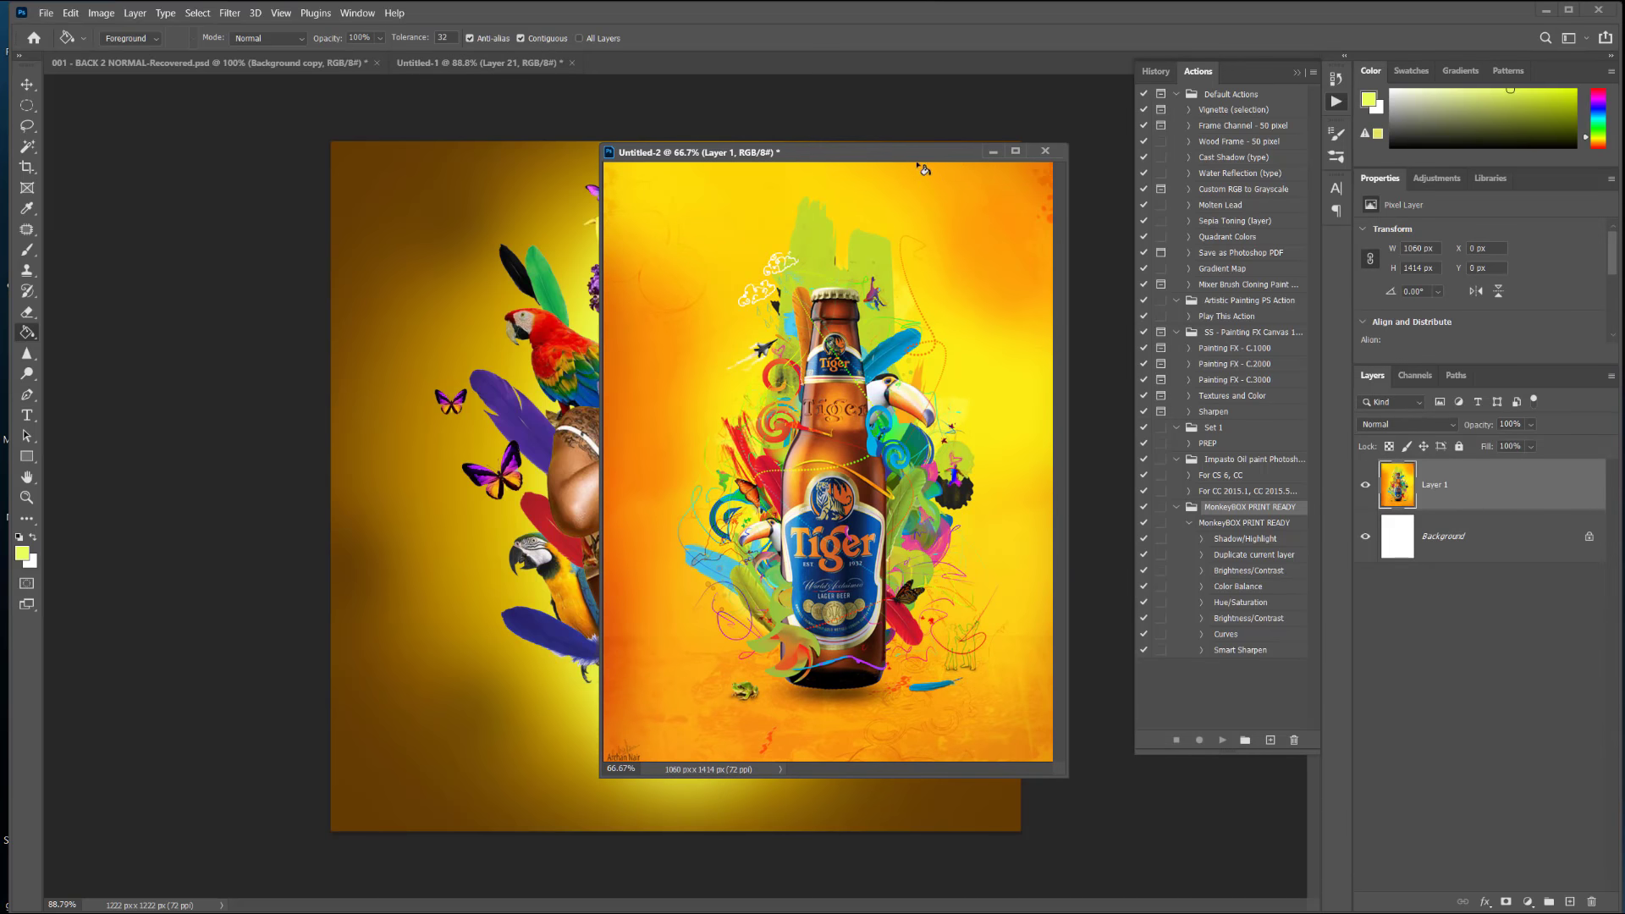
{"action": "left_click_drag", "start_coordinate": [921, 160], "coordinate": [1624, 271]}
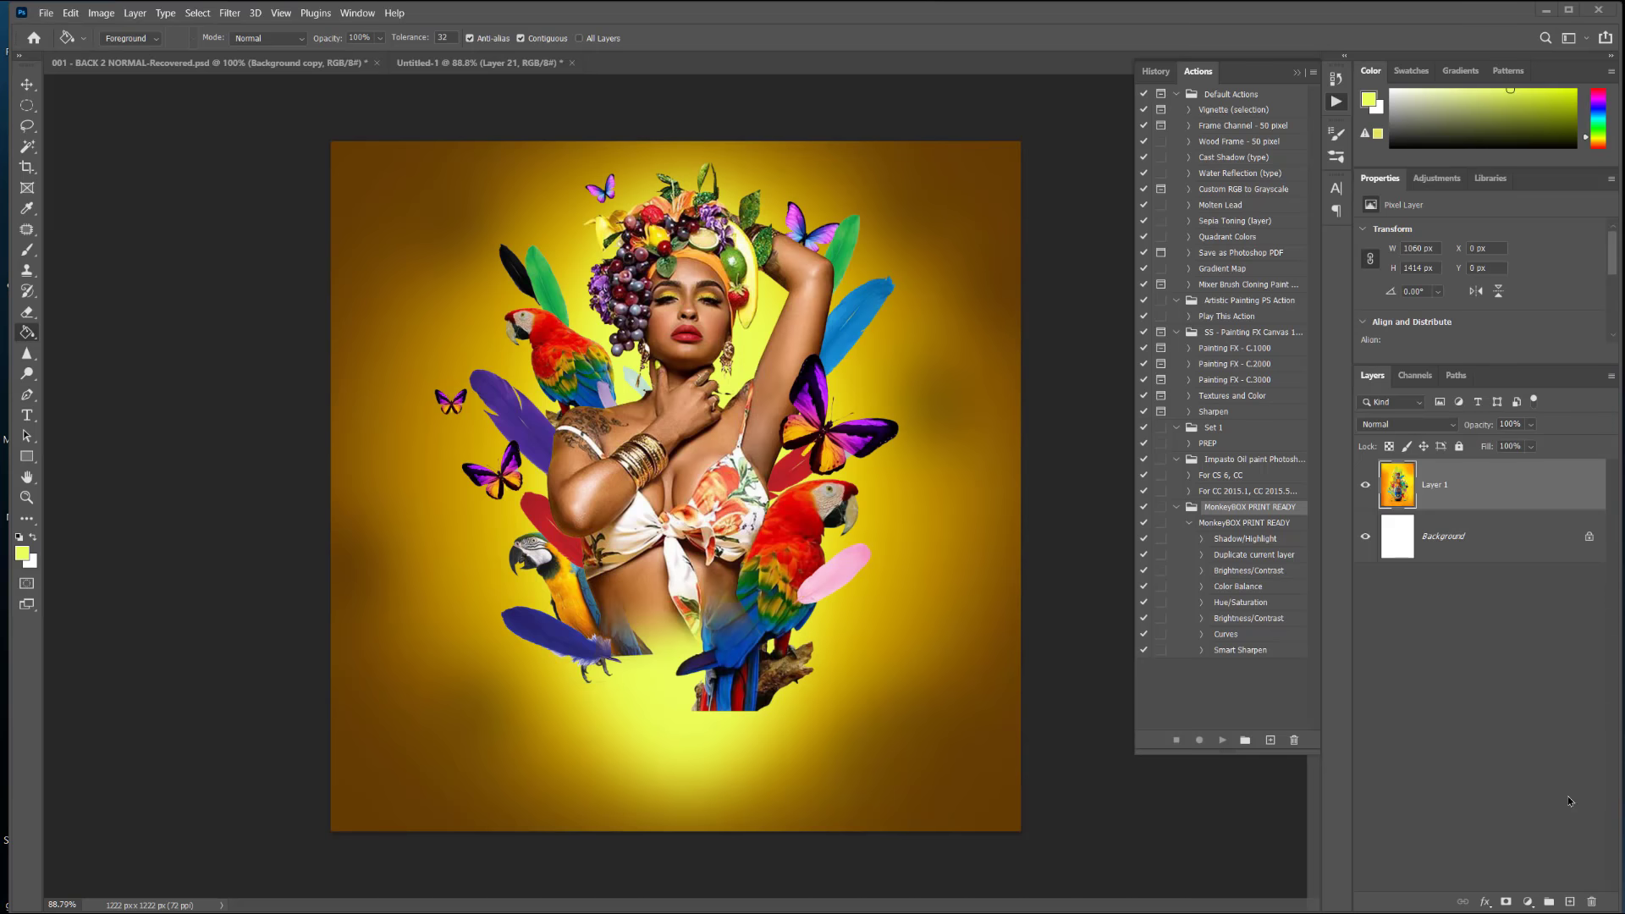
{"action": "left_click", "coordinate": [1046, 146]}
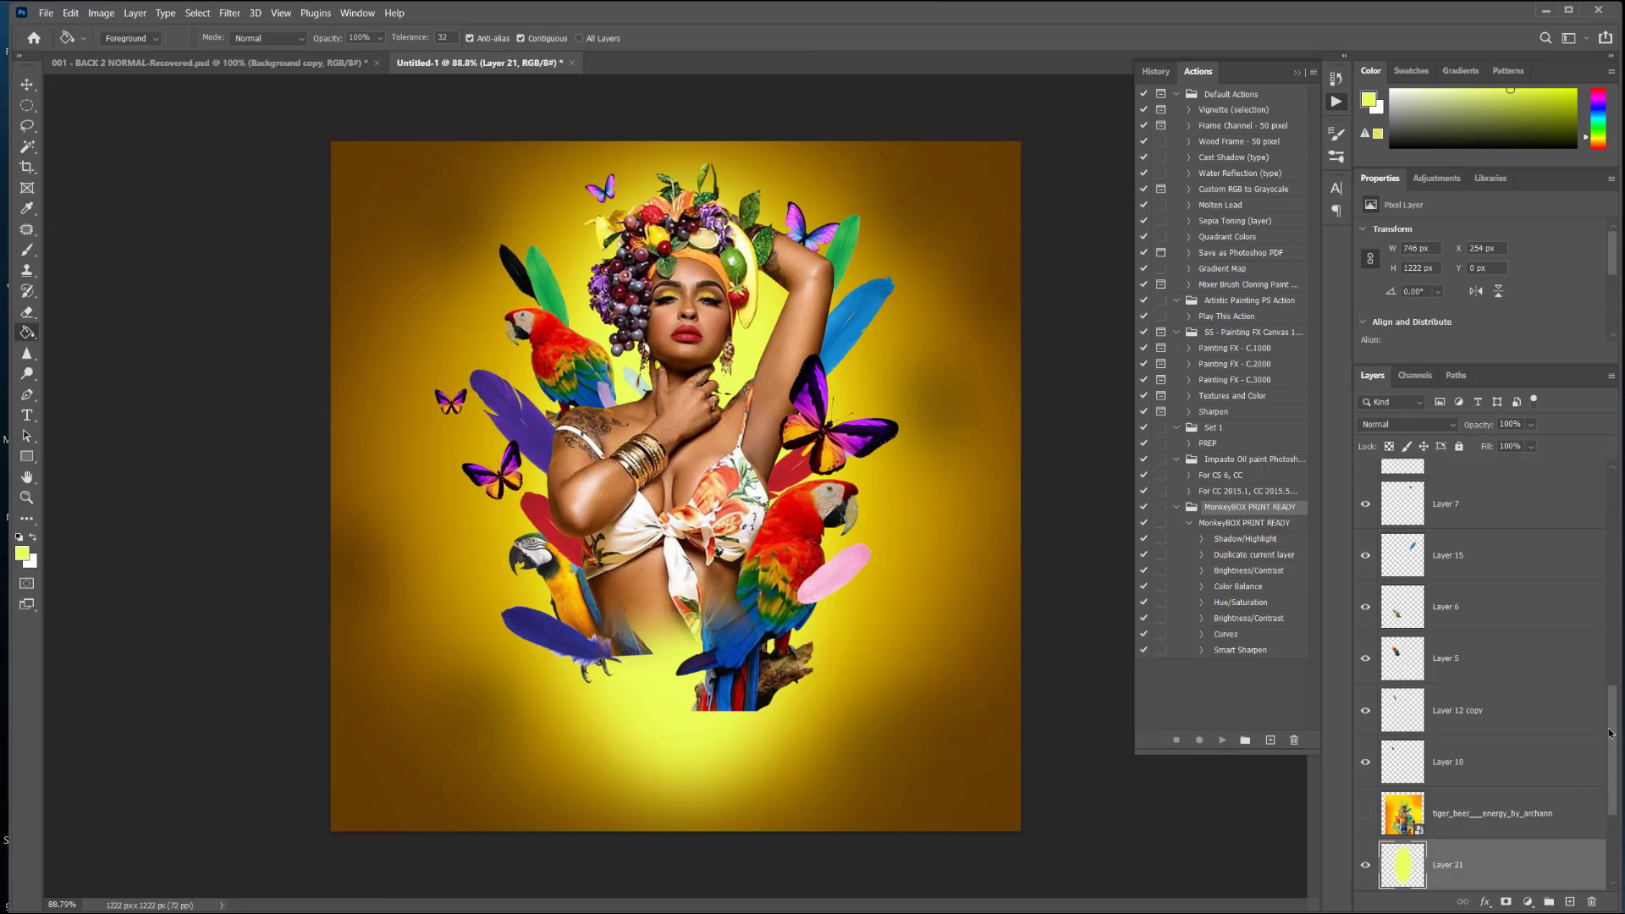
Step: Add a new empty layer directly above the woman's Layer 4
{"action": "left_click_drag", "start_coordinate": [1610, 733], "coordinate": [1612, 528]}
{"action": "left_click", "coordinate": [1543, 600]}
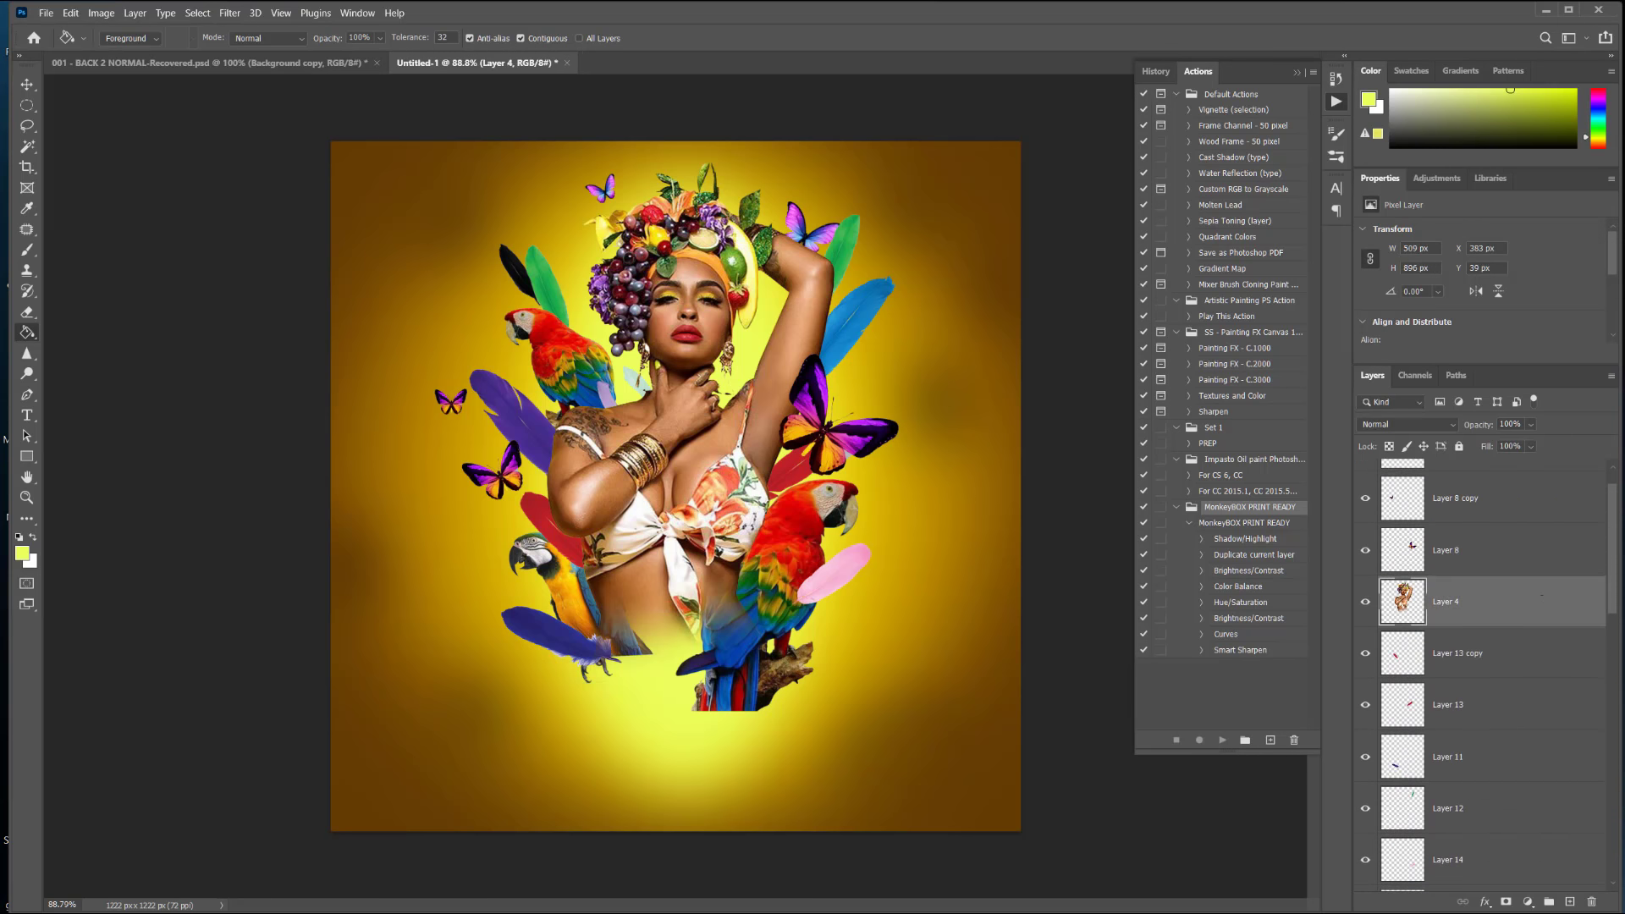
{"action": "left_click", "coordinate": [1566, 902]}
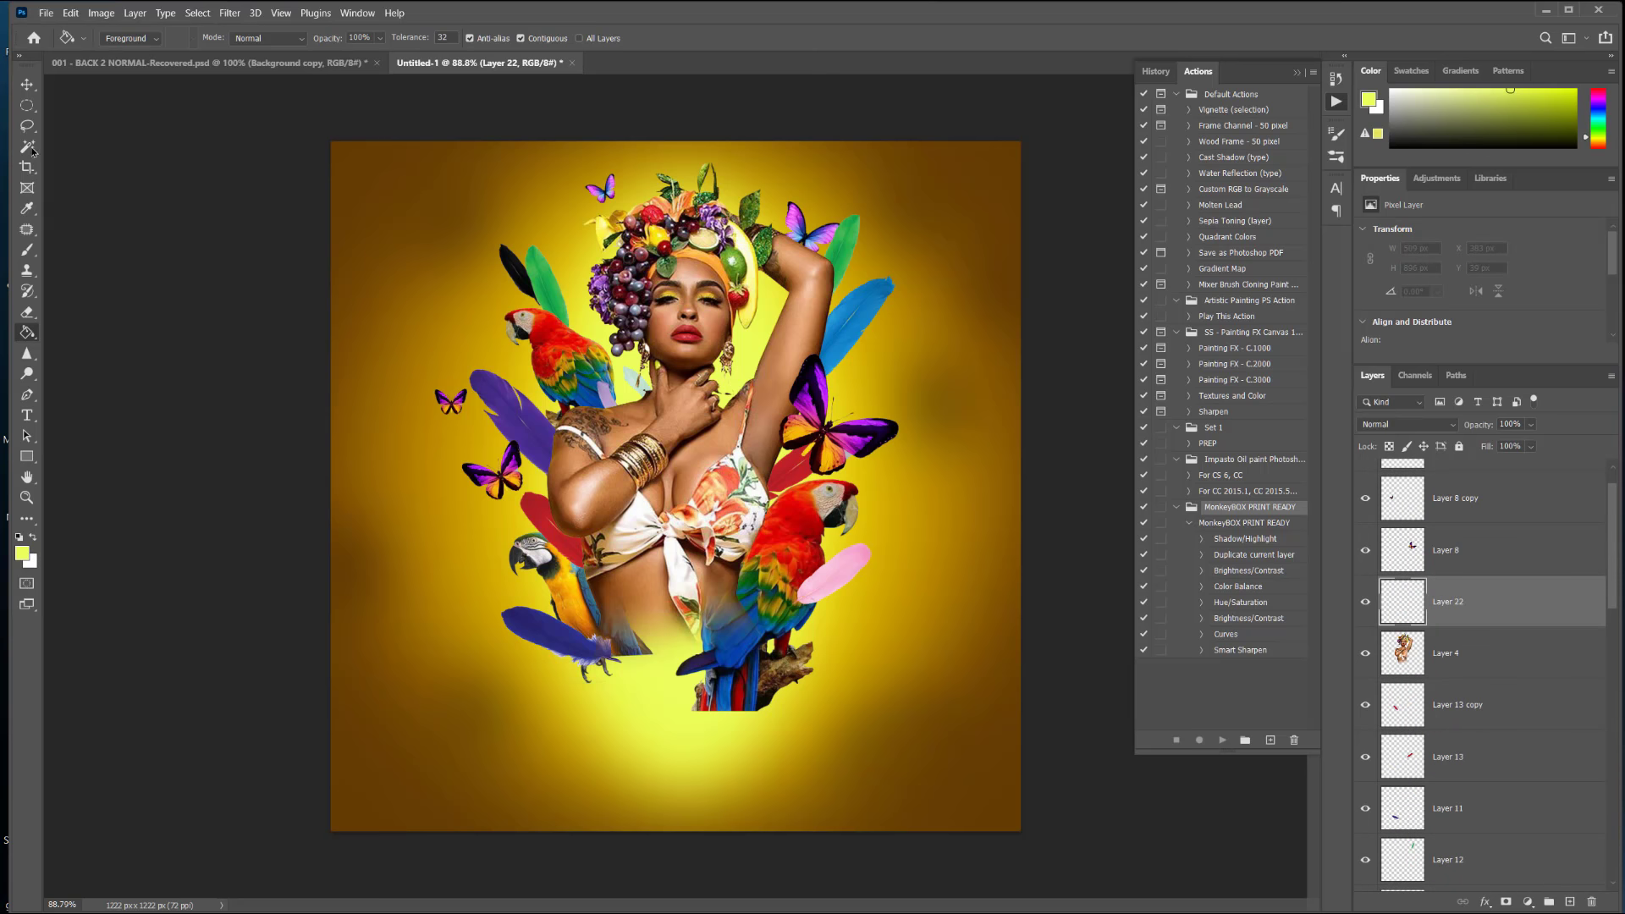
Step: Choose the KYLE Bonus Chunky Charcoal brush from the Dry Media Brushes for painting
{"action": "left_click", "coordinate": [27, 254]}
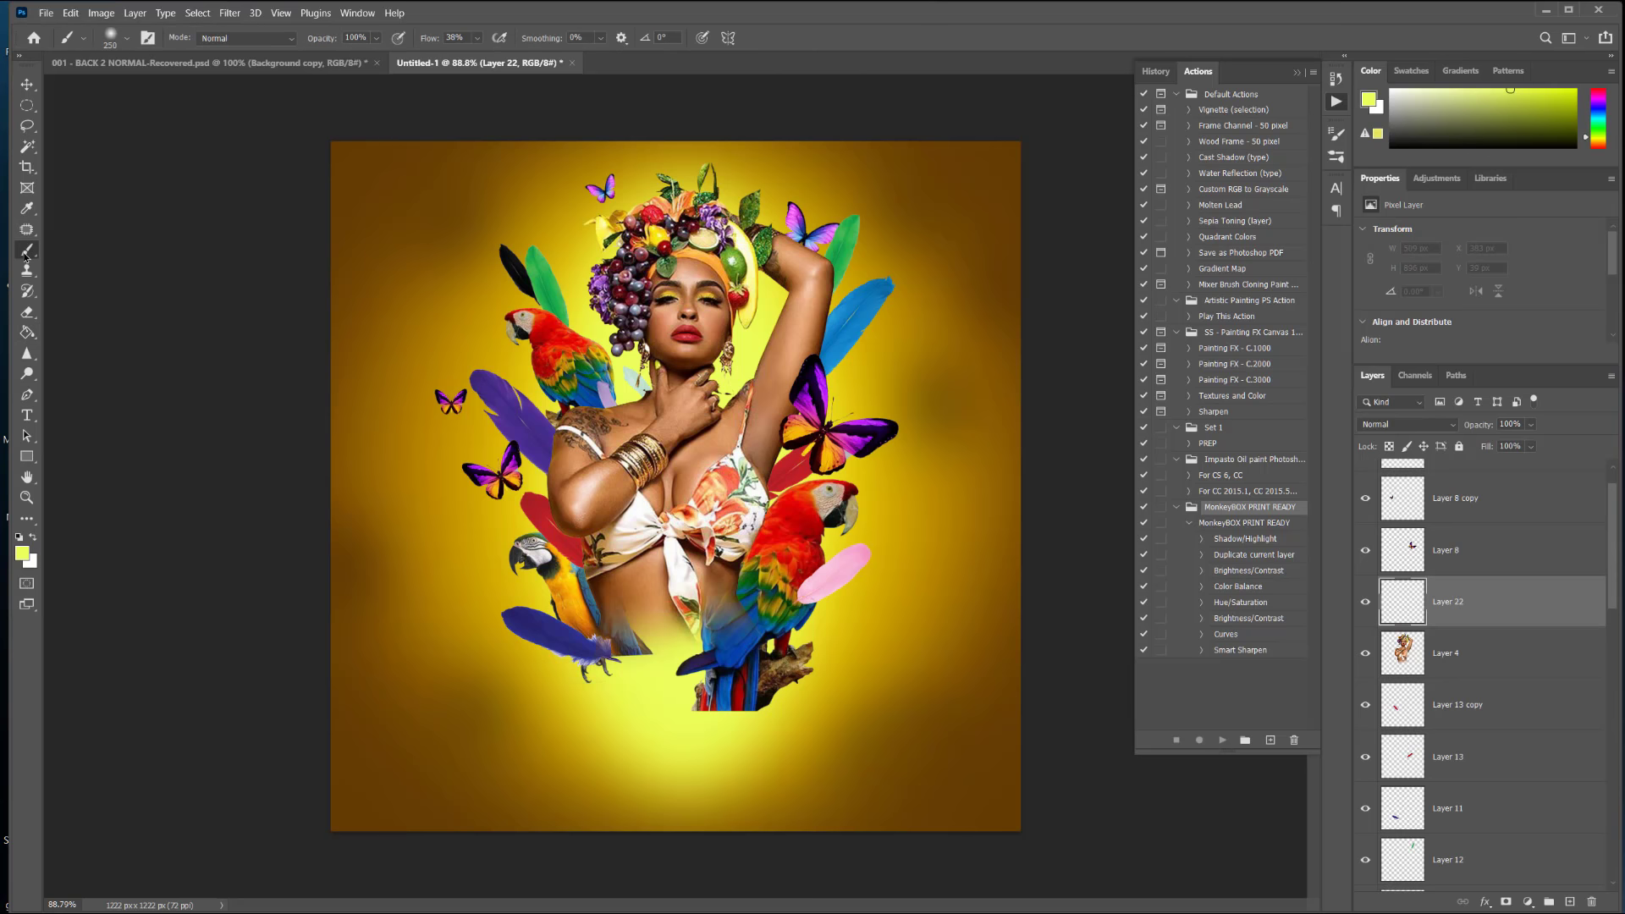
{"action": "left_click", "coordinate": [127, 39]}
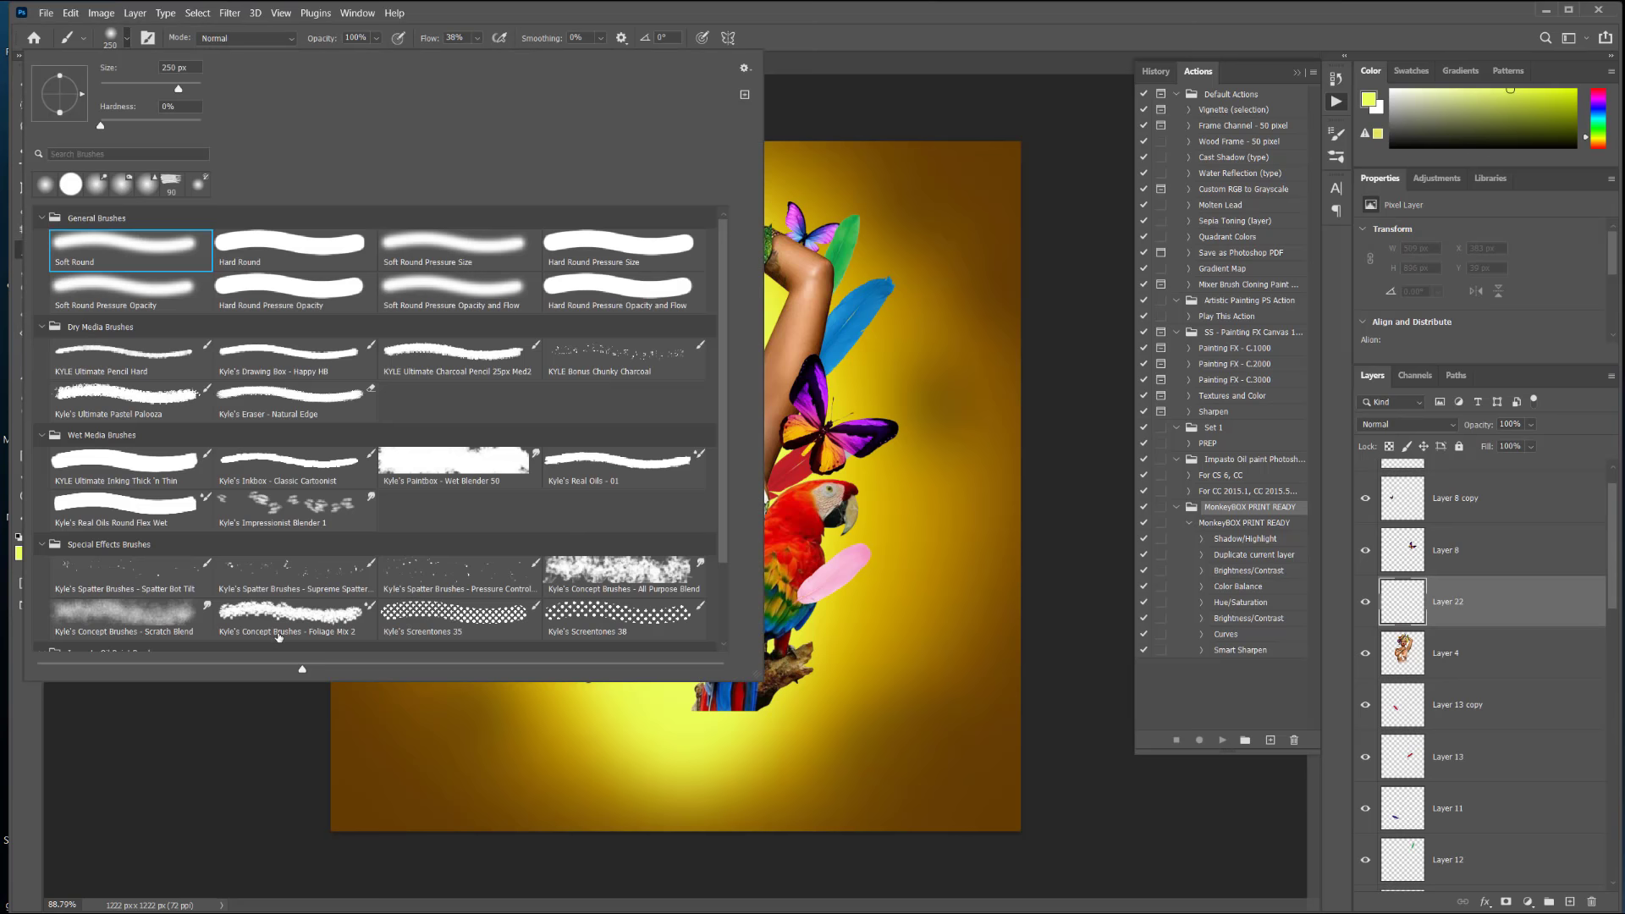
{"action": "left_click", "coordinate": [625, 349]}
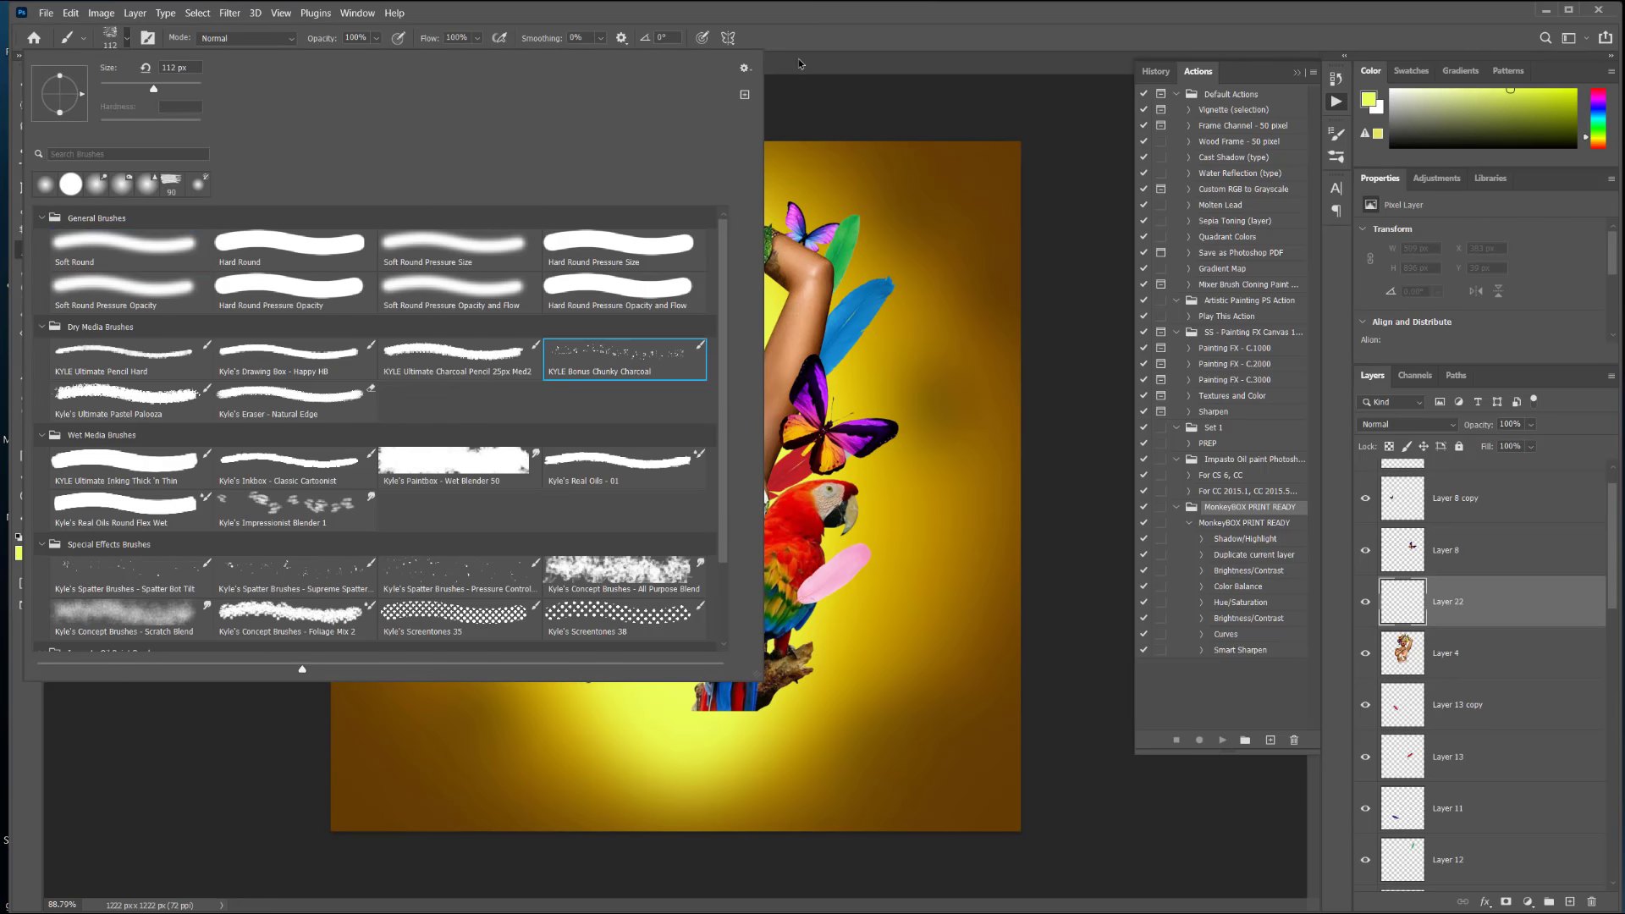
Step: Try a broad 112 px charcoal stroke curling across the woman, and undo it
{"action": "mouse_move", "coordinate": [964, 179]}
{"action": "left_mouse_down"}
{"action": "mouse_move", "coordinate": [915, 350]}
{"action": "mouse_move", "coordinate": [725, 440]}
{"action": "mouse_move", "coordinate": [709, 311]}
{"action": "mouse_move", "coordinate": [764, 264]}
{"action": "mouse_move", "coordinate": [685, 241]}
{"action": "left_mouse_up"}
{"action": "left_click", "coordinate": [71, 13]}
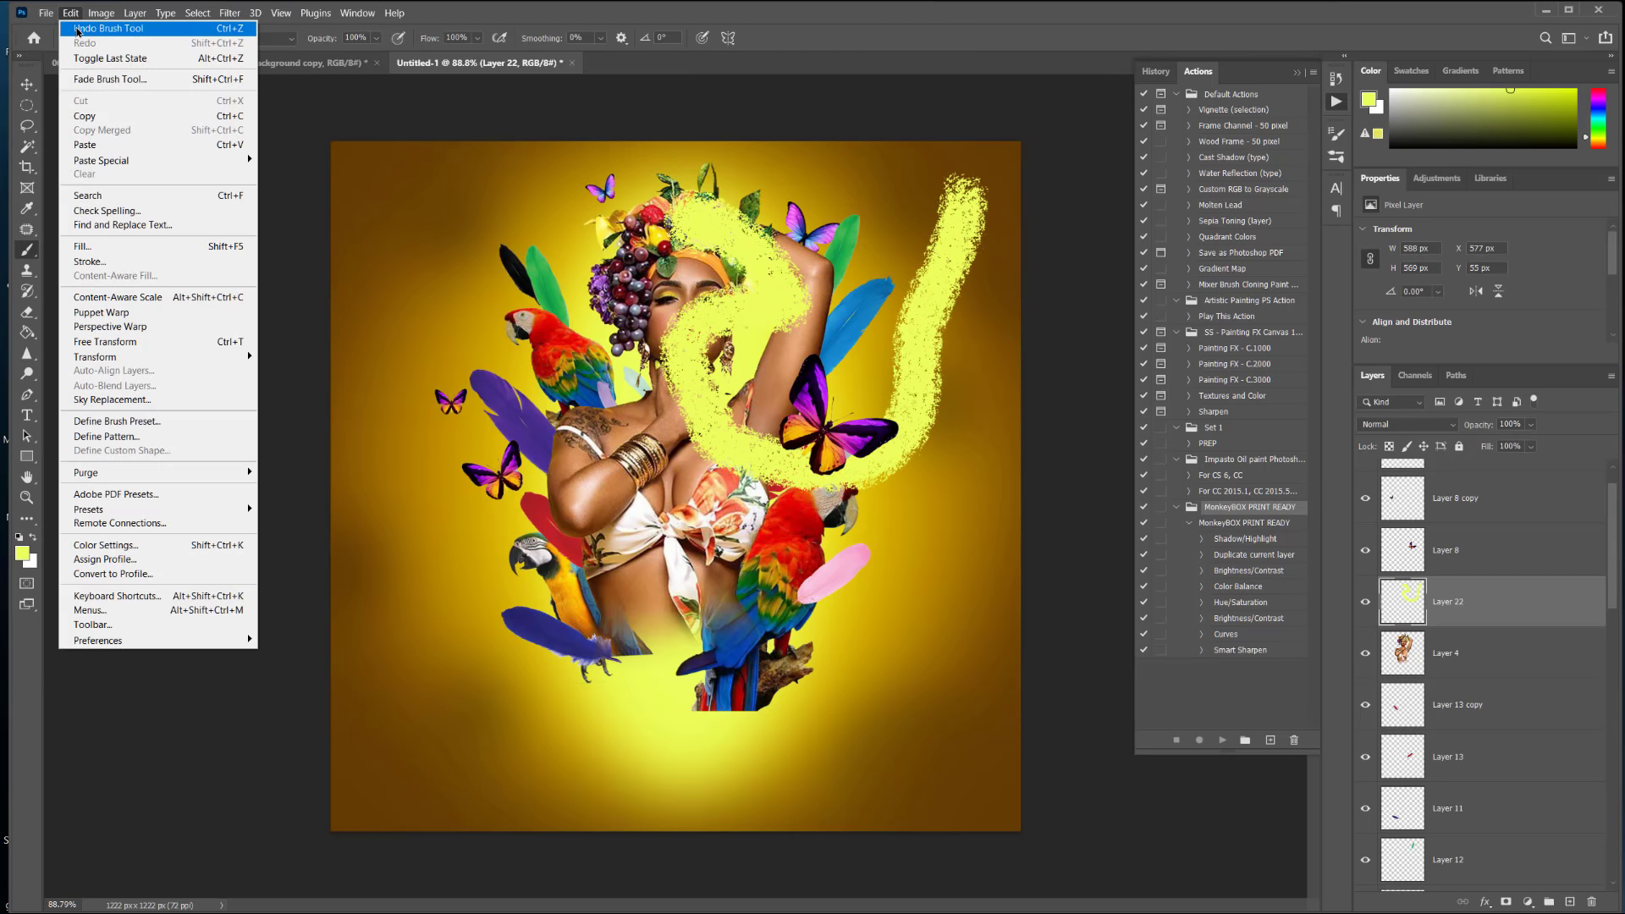
{"action": "left_click", "coordinate": [77, 29]}
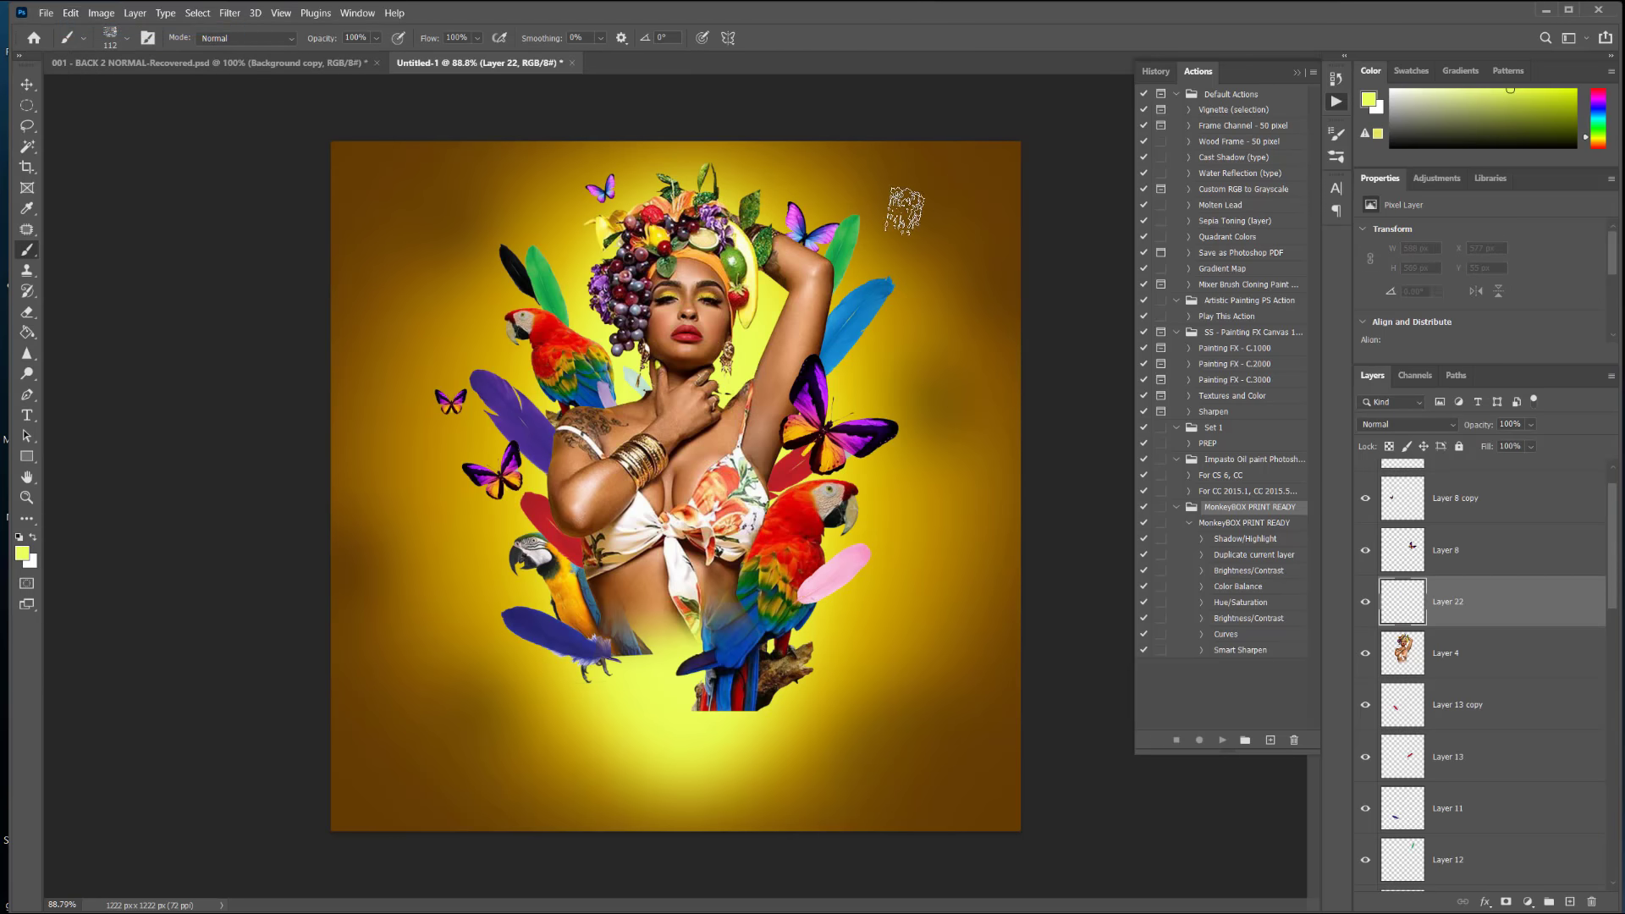
Step: Reduce the charcoal brush size to 25 px
{"action": "key", "text": "bracketleft"}
{"action": "key", "text": "bracketleft"}
{"action": "key", "text": "bracketleft"}
{"action": "key", "text": "bracketleft"}
{"action": "key", "text": "bracketleft"}
{"action": "key", "text": "bracketleft"}
{"action": "key", "text": "bracketleft"}
{"action": "key", "text": "bracketleft"}
{"action": "key", "text": "bracketleft"}
{"action": "key", "text": "bracketleft"}
{"action": "key", "text": "bracketleft"}
{"action": "key", "text": "bracketright"}
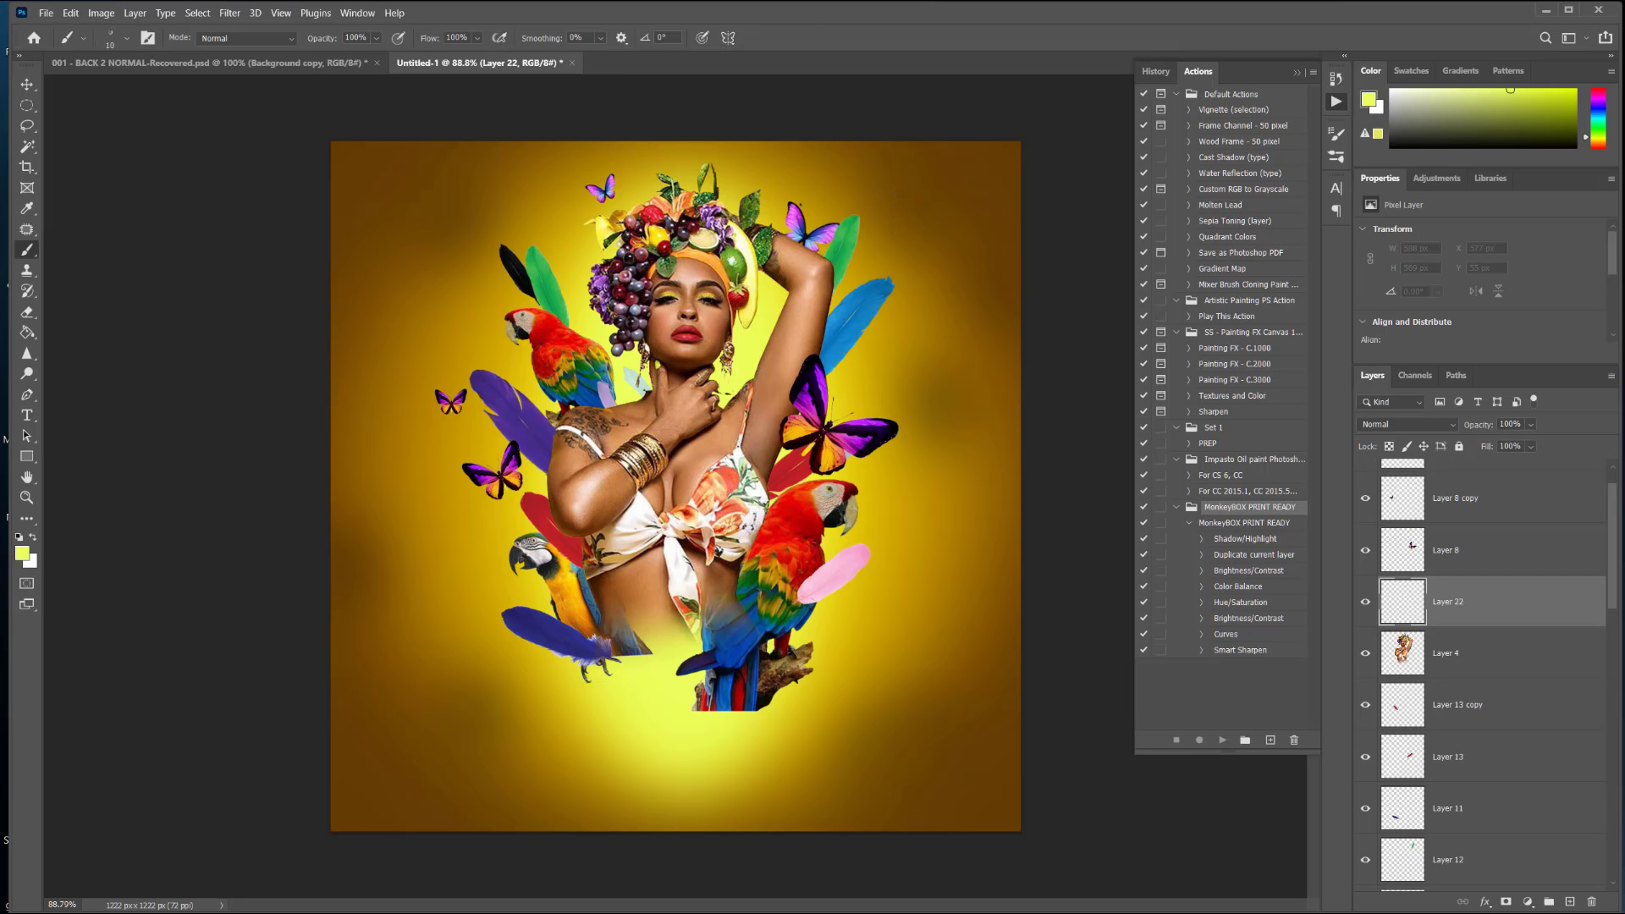
{"action": "key", "text": "bracketright"}
Step: Try thin freehand charcoal loops around the woman on Layer 22, undoing each attempt
{"action": "mouse_move", "coordinate": [770, 222]}
{"action": "left_mouse_down"}
{"action": "mouse_move", "coordinate": [798, 186]}
{"action": "mouse_move", "coordinate": [848, 178]}
{"action": "mouse_move", "coordinate": [884, 207]}
{"action": "mouse_move", "coordinate": [881, 354]}
{"action": "mouse_move", "coordinate": [845, 415]}
{"action": "left_mouse_up"}
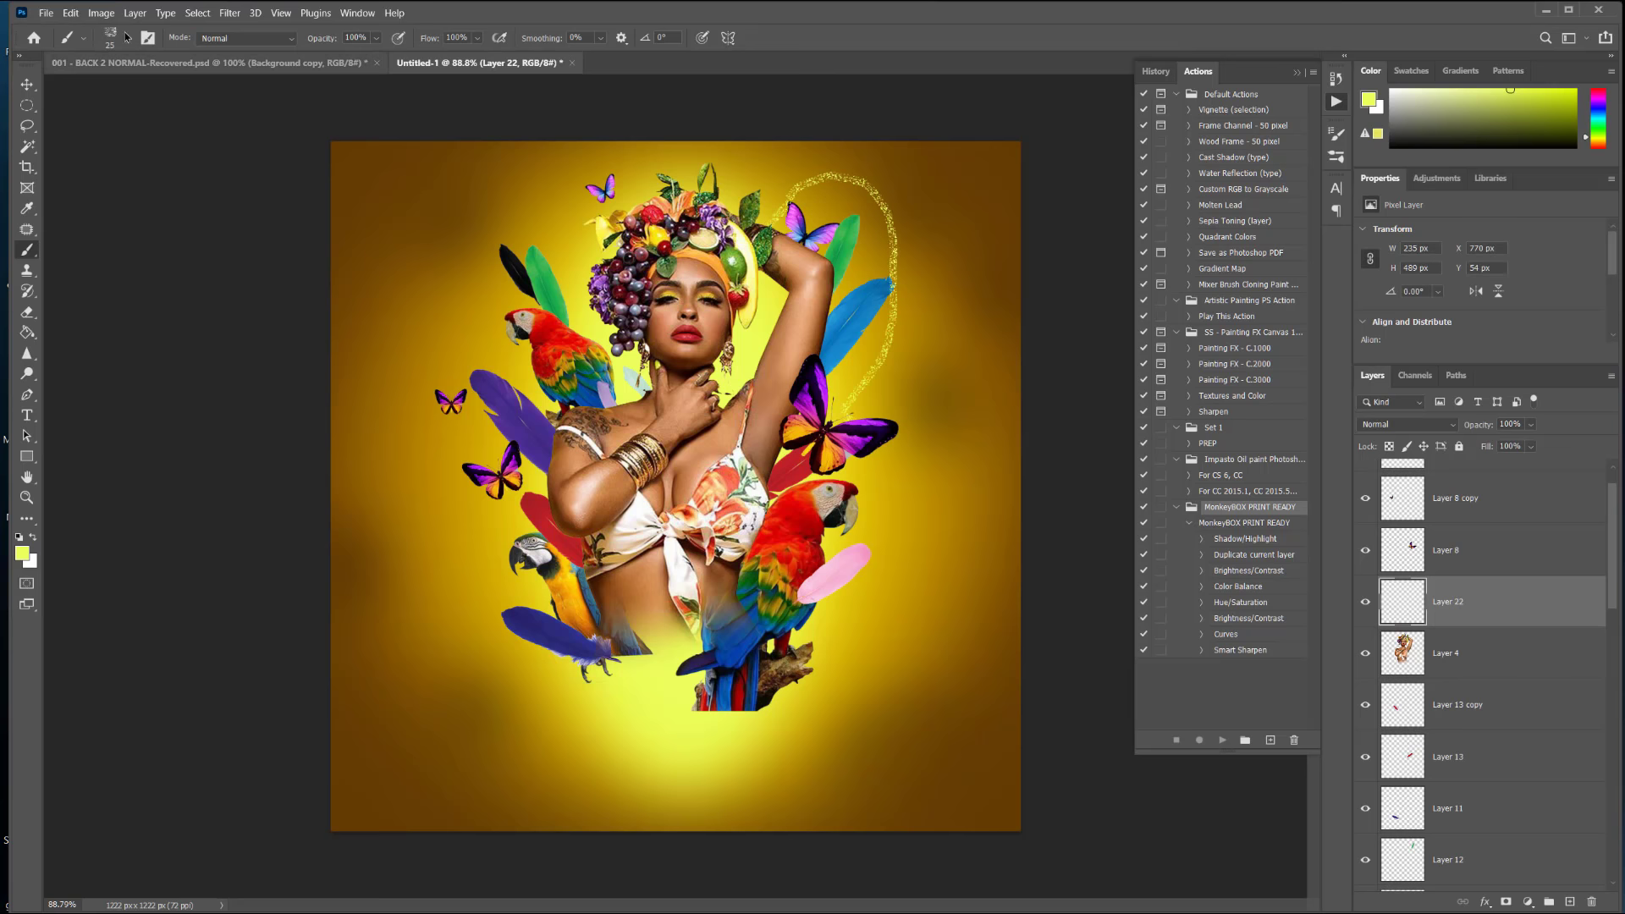
{"action": "left_click", "coordinate": [70, 13]}
{"action": "left_click", "coordinate": [108, 28]}
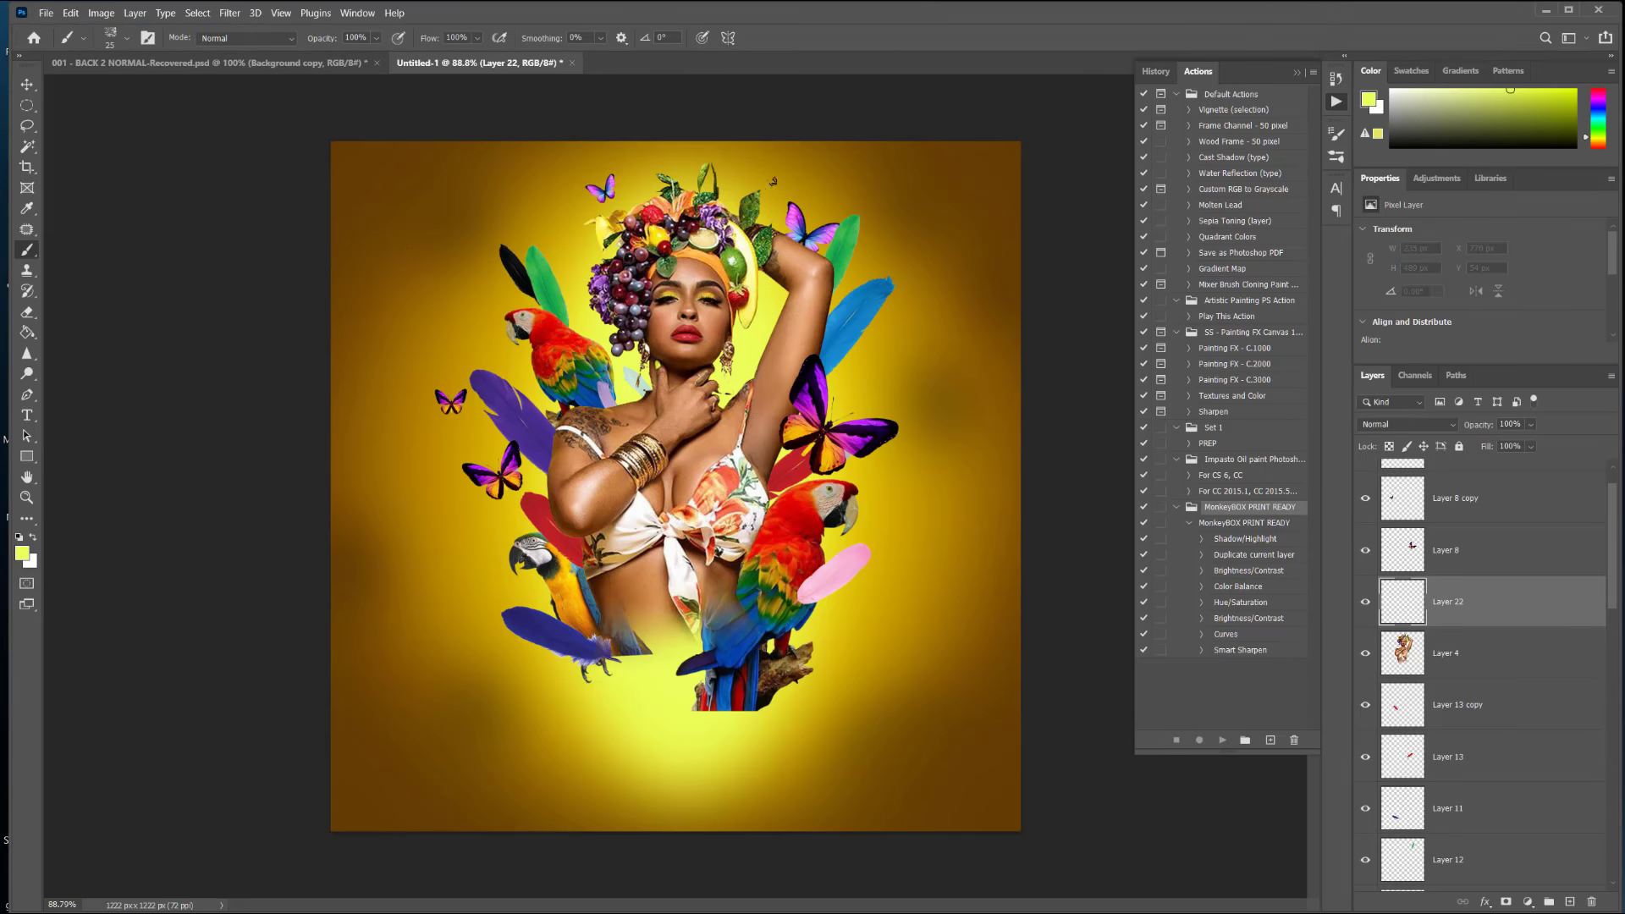
{"action": "mouse_move", "coordinate": [773, 181]}
{"action": "left_mouse_down"}
{"action": "mouse_move", "coordinate": [952, 190]}
{"action": "mouse_move", "coordinate": [980, 246]}
{"action": "mouse_move", "coordinate": [932, 344]}
{"action": "mouse_move", "coordinate": [879, 386]}
{"action": "mouse_move", "coordinate": [722, 437]}
{"action": "mouse_move", "coordinate": [549, 465]}
{"action": "mouse_move", "coordinate": [423, 521]}
{"action": "mouse_move", "coordinate": [428, 617]}
{"action": "mouse_move", "coordinate": [578, 715]}
{"action": "mouse_move", "coordinate": [691, 732]}
{"action": "mouse_move", "coordinate": [858, 703]}
{"action": "mouse_move", "coordinate": [917, 572]}
{"action": "mouse_move", "coordinate": [862, 511]}
{"action": "left_mouse_up"}
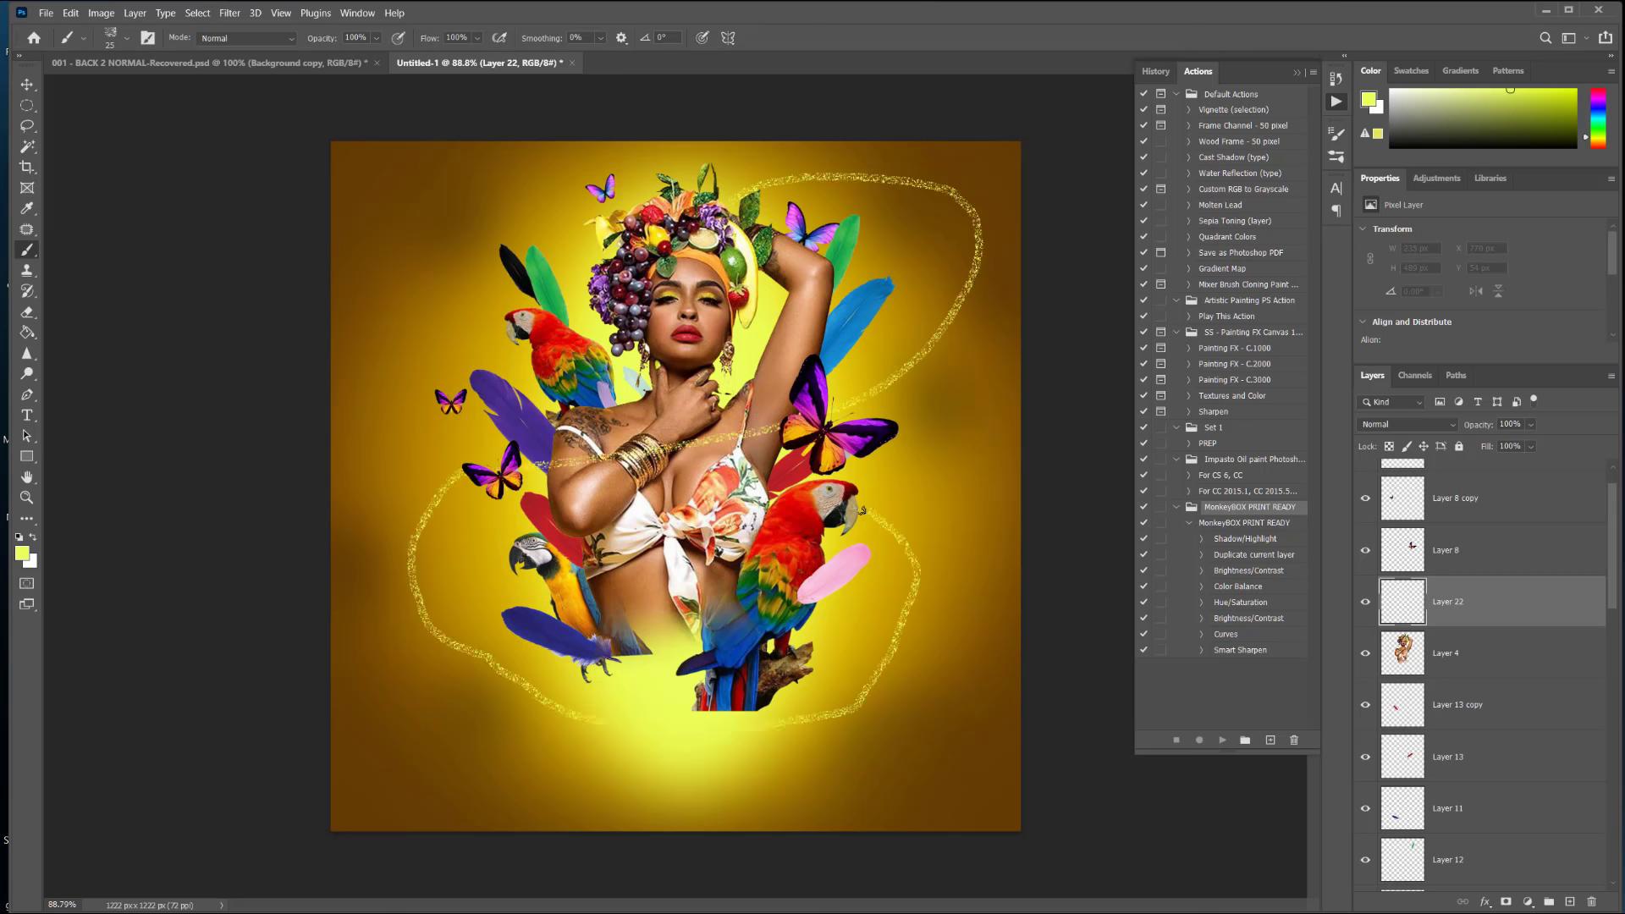
{"action": "left_click", "coordinate": [70, 13]}
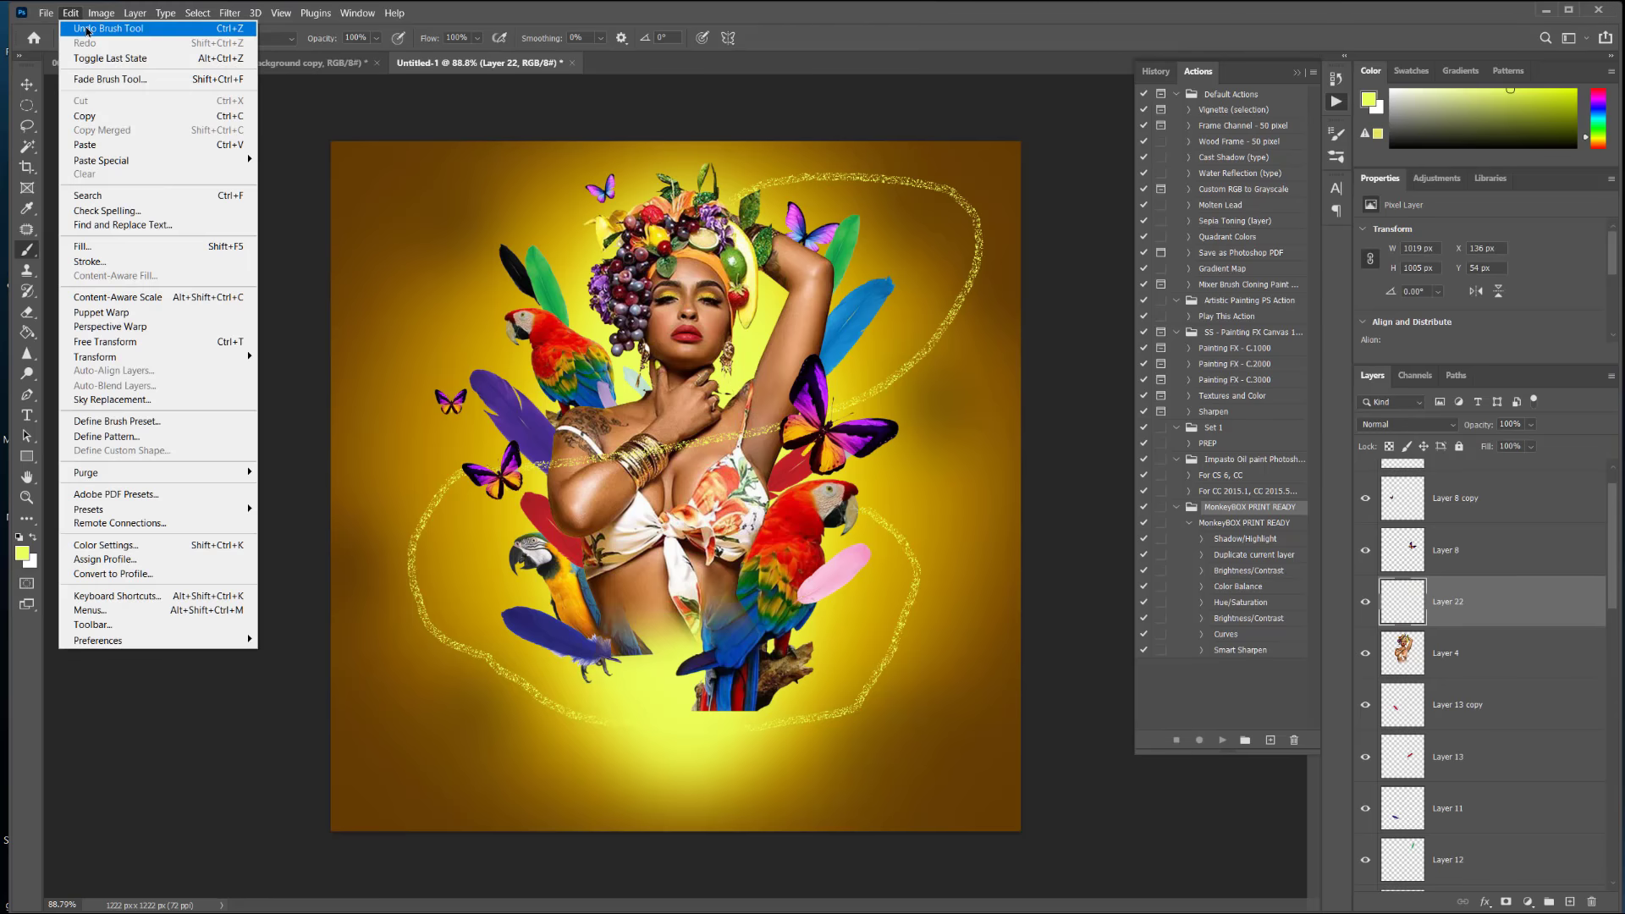
{"action": "left_click", "coordinate": [88, 30]}
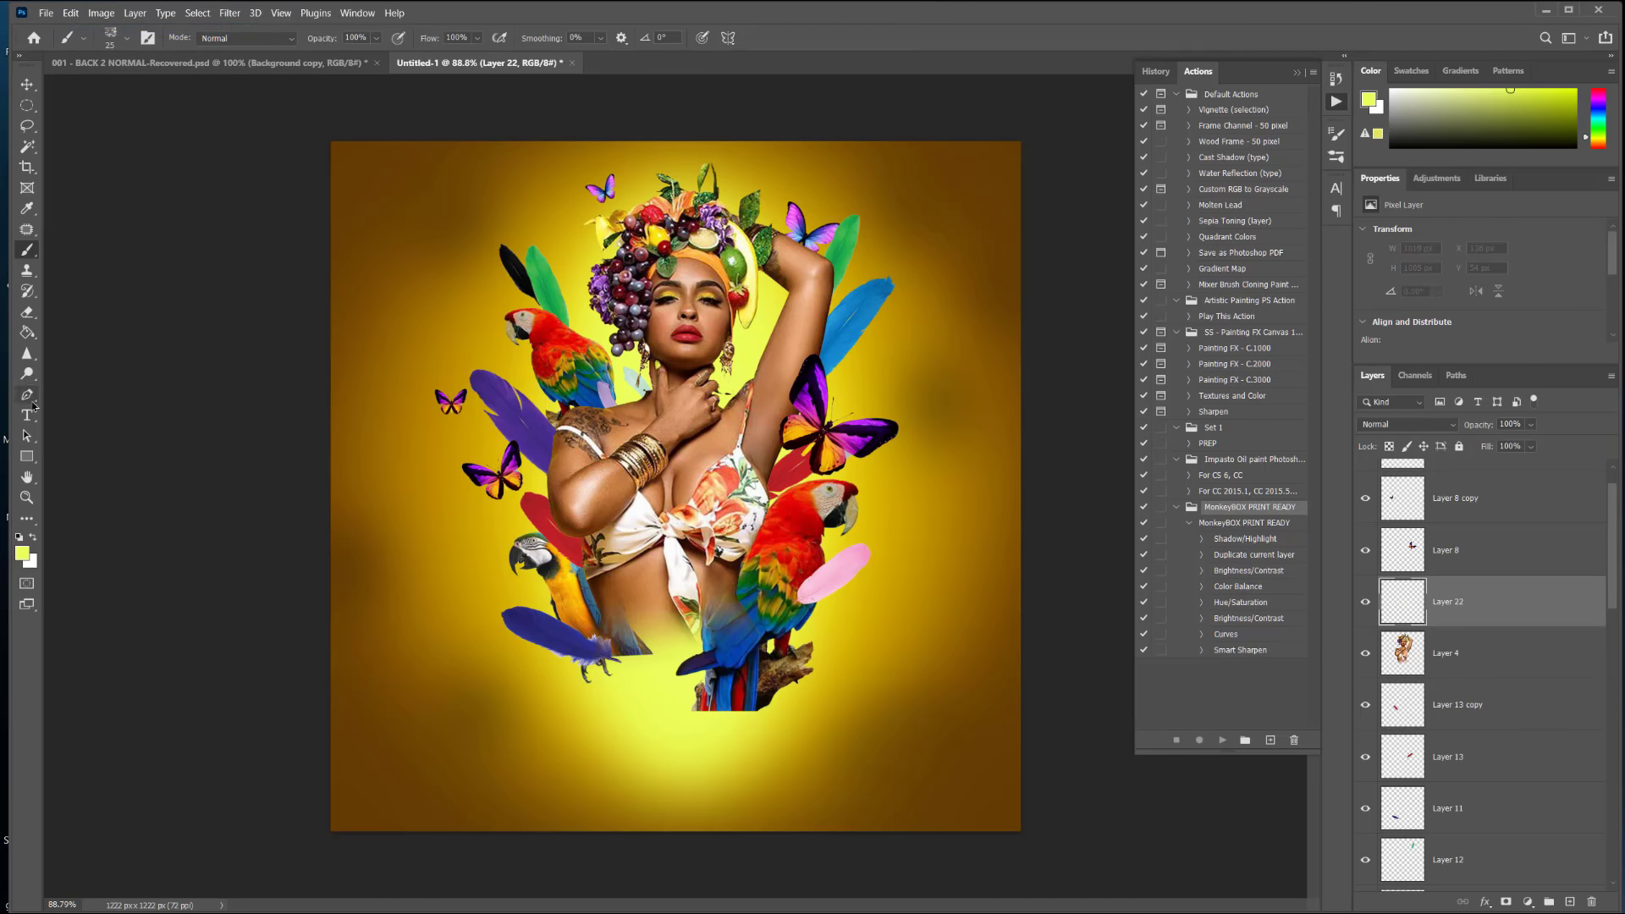
Step: Draw a smooth Pen tool path sweeping from the headdress past the raised arm, across the body and around the parrots below
{"action": "left_click", "coordinate": [28, 397]}
{"action": "right_click", "coordinate": [28, 398]}
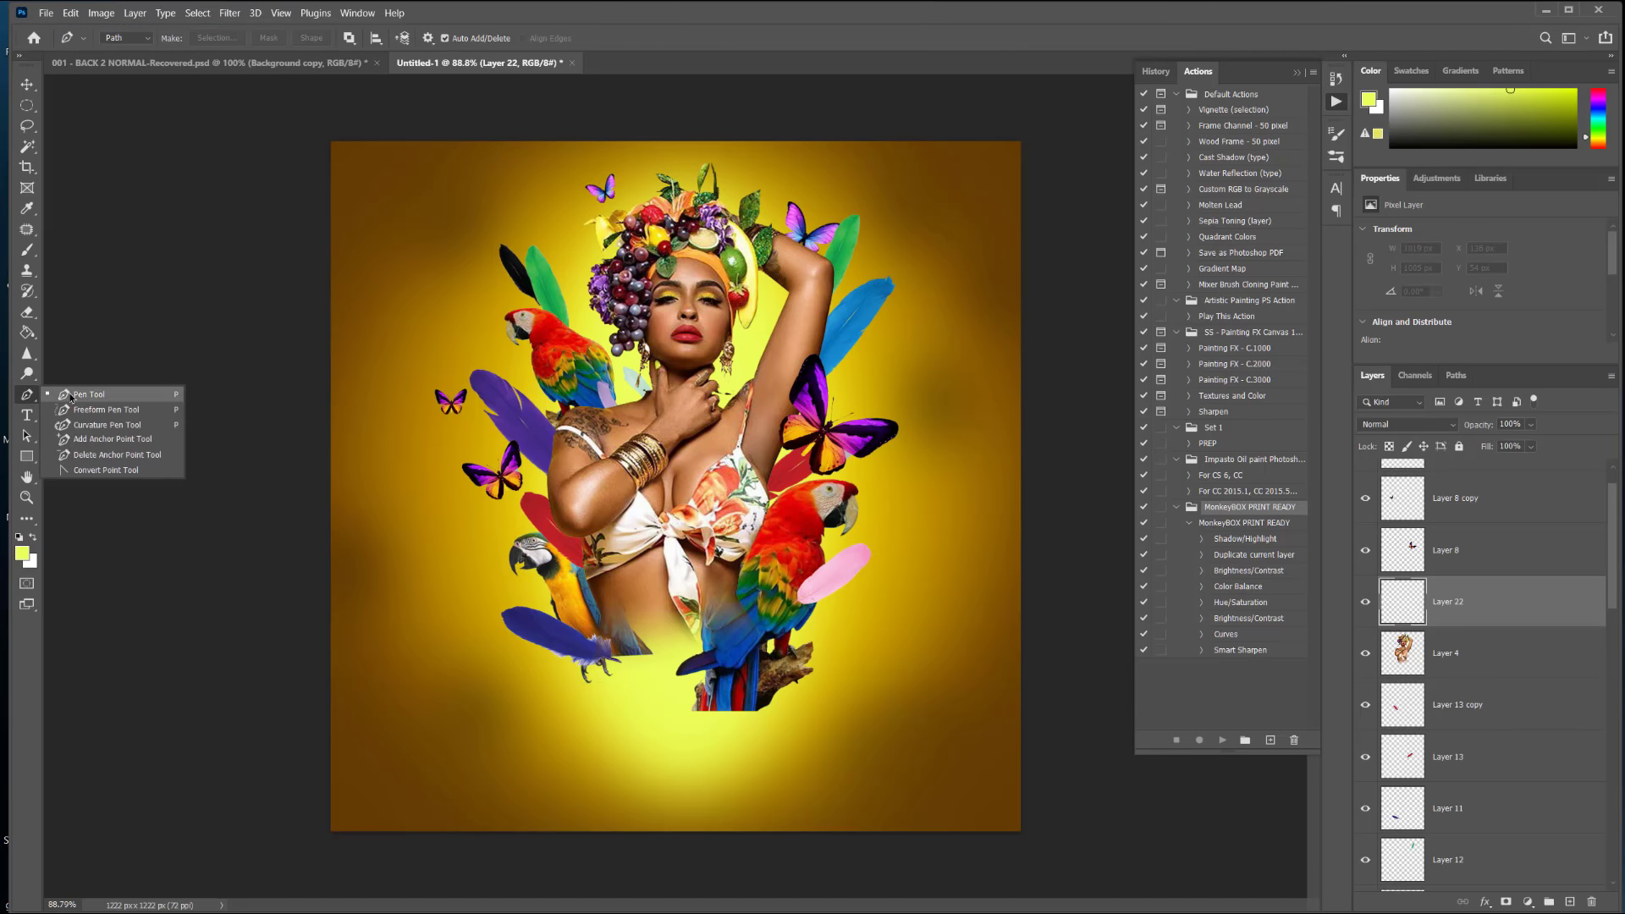
{"action": "left_click", "coordinate": [69, 398]}
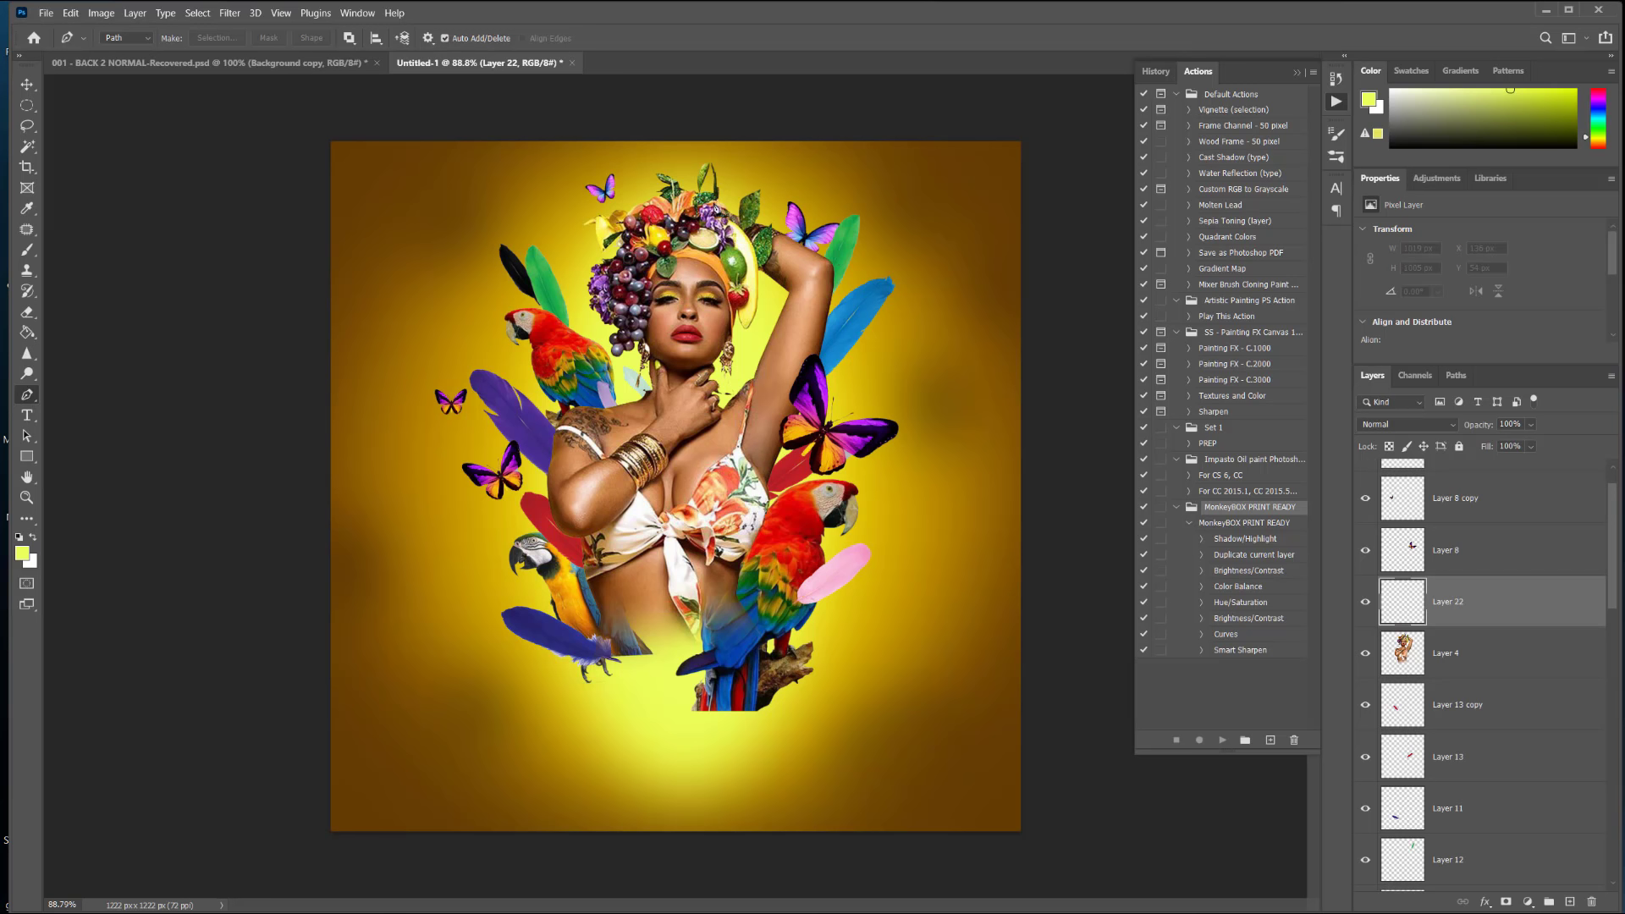
{"action": "left_click", "coordinate": [715, 202]}
{"action": "left_click_drag", "start_coordinate": [946, 188], "coordinate": [959, 267]}
{"action": "left_click_drag", "start_coordinate": [420, 599], "coordinate": [470, 746]}
{"action": "left_click_drag", "start_coordinate": [919, 726], "coordinate": [987, 575]}
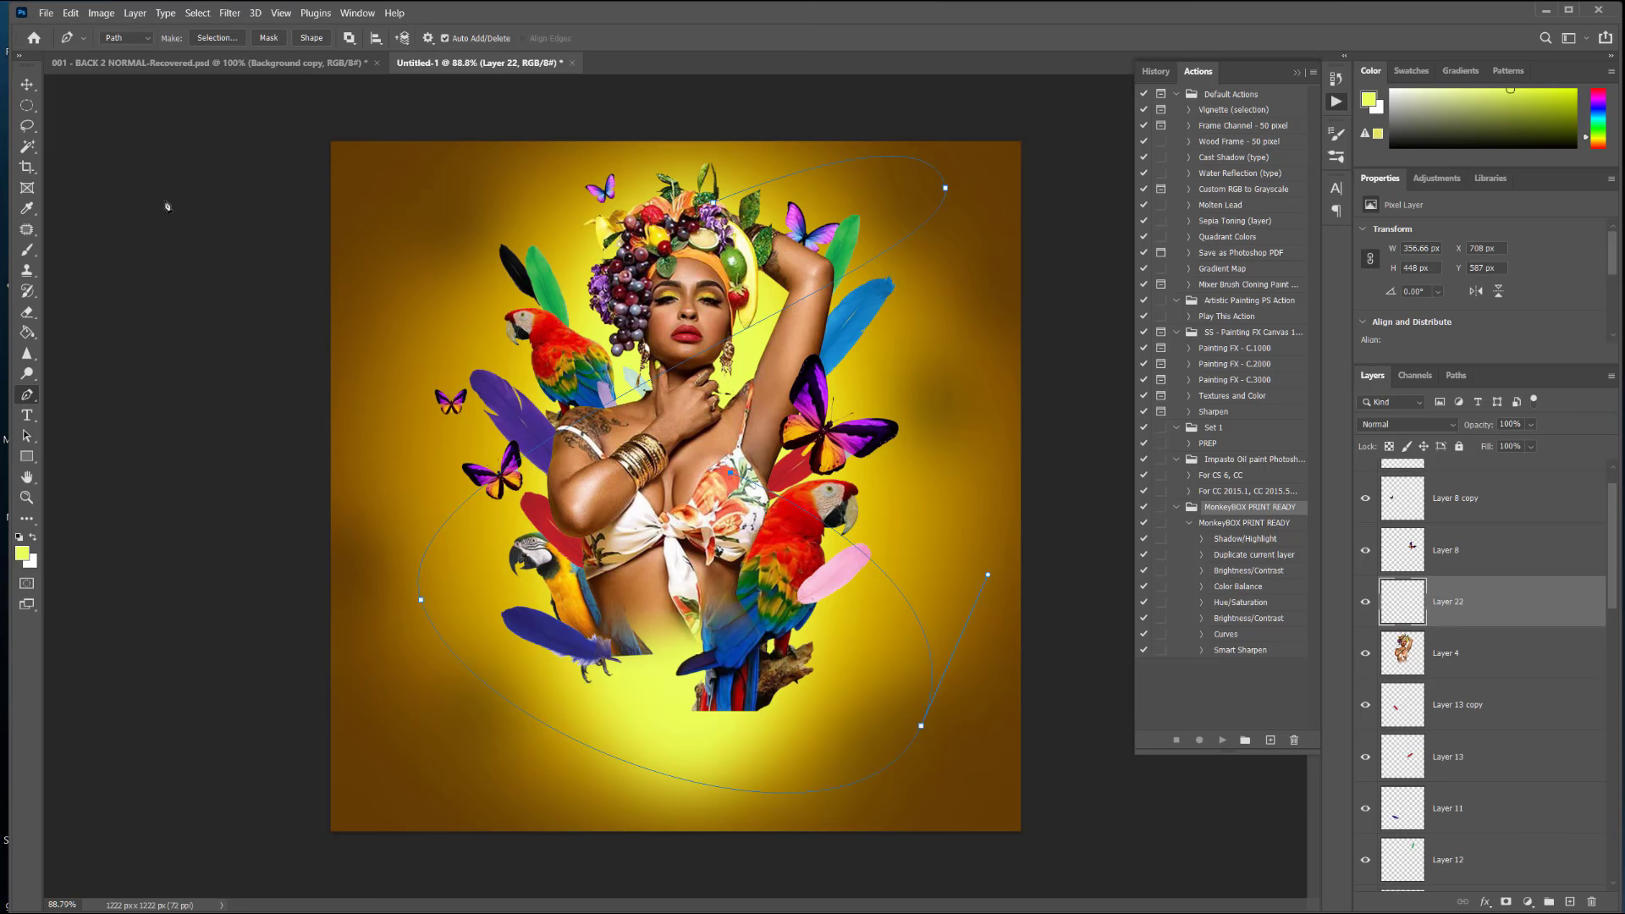
Step: Stroke the swirling path on Layer 22 with the Brush and Simulate Pressure on, using the yellow charcoal brush
{"action": "left_click", "coordinate": [27, 251]}
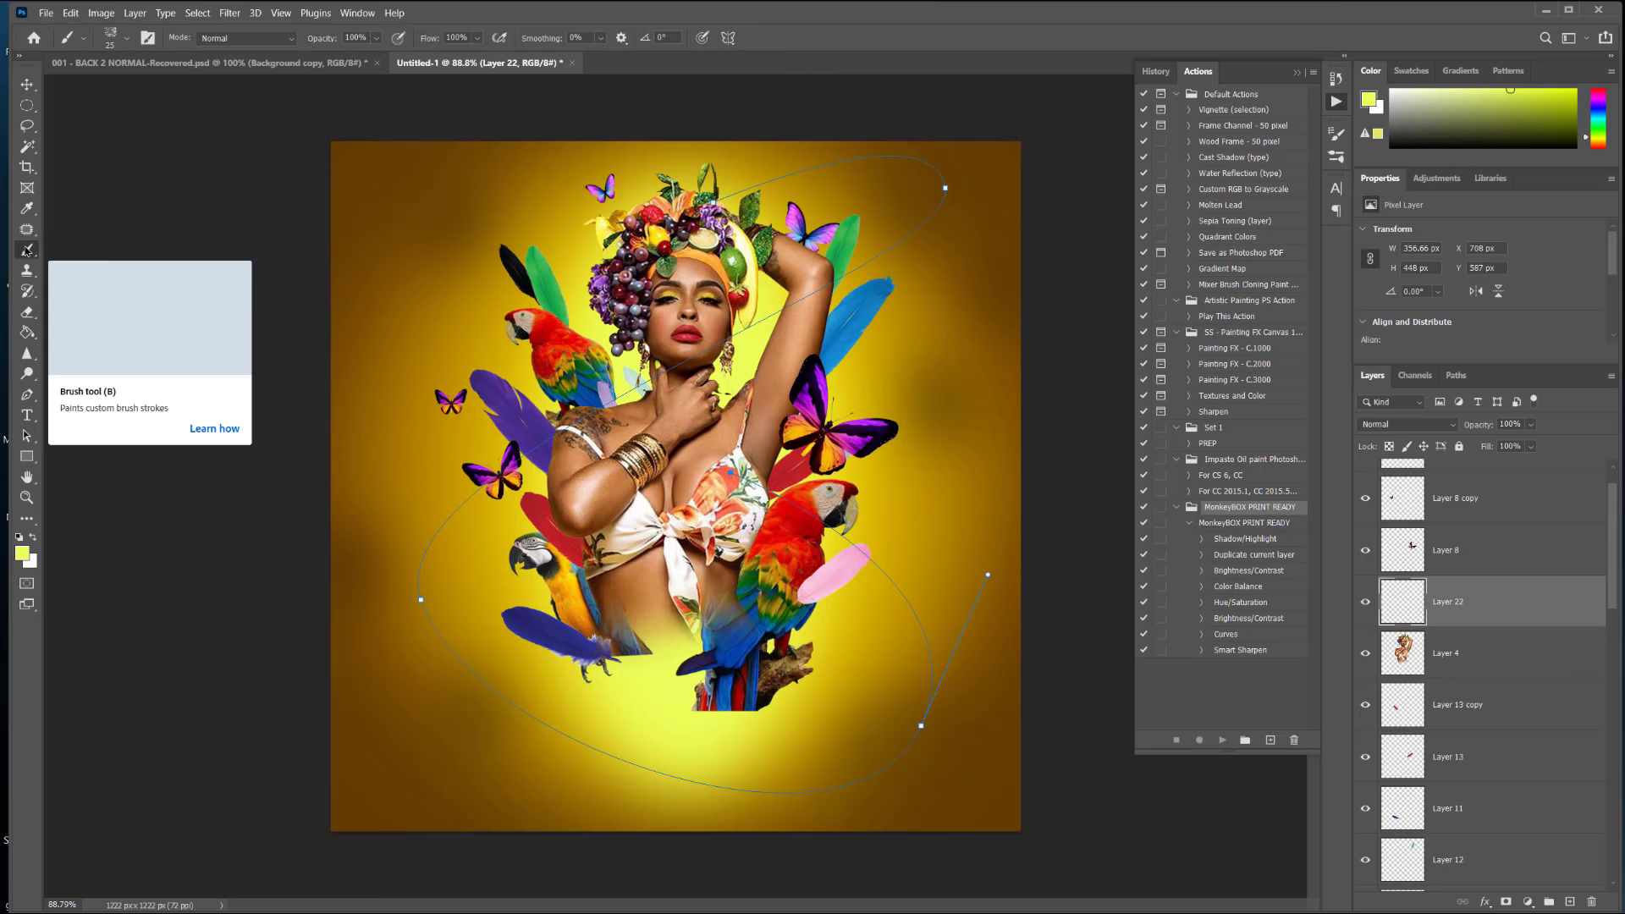
{"action": "left_click", "coordinate": [127, 39]}
{"action": "left_click", "coordinate": [897, 127]}
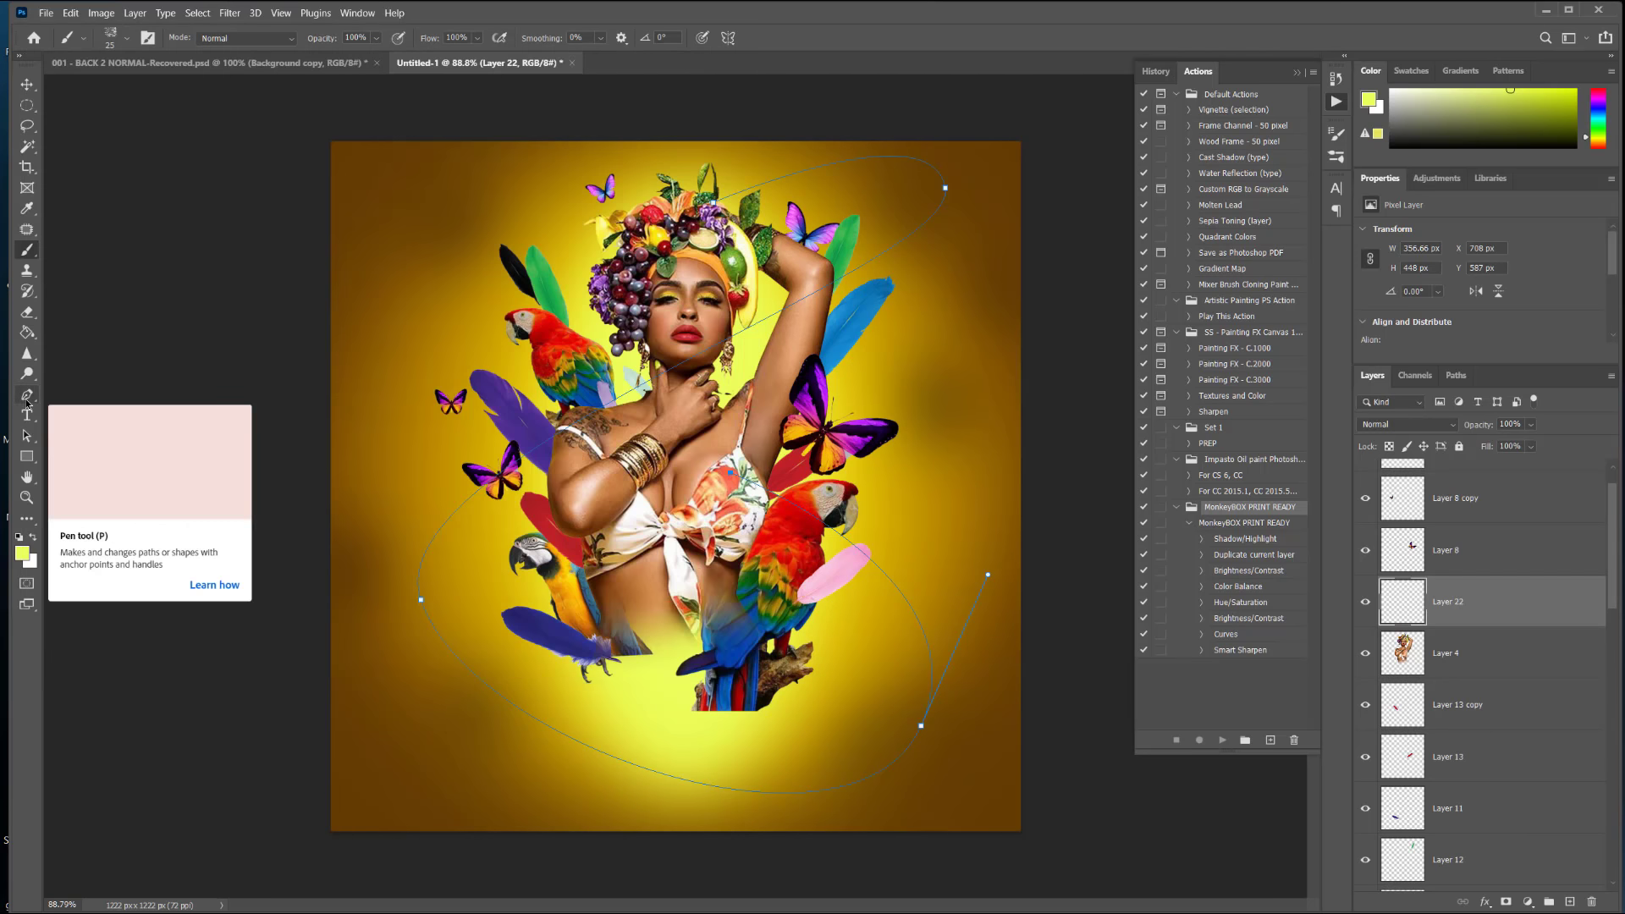
{"action": "left_click", "coordinate": [27, 394]}
{"action": "left_click", "coordinate": [825, 165]}
{"action": "right_click", "coordinate": [834, 263]}
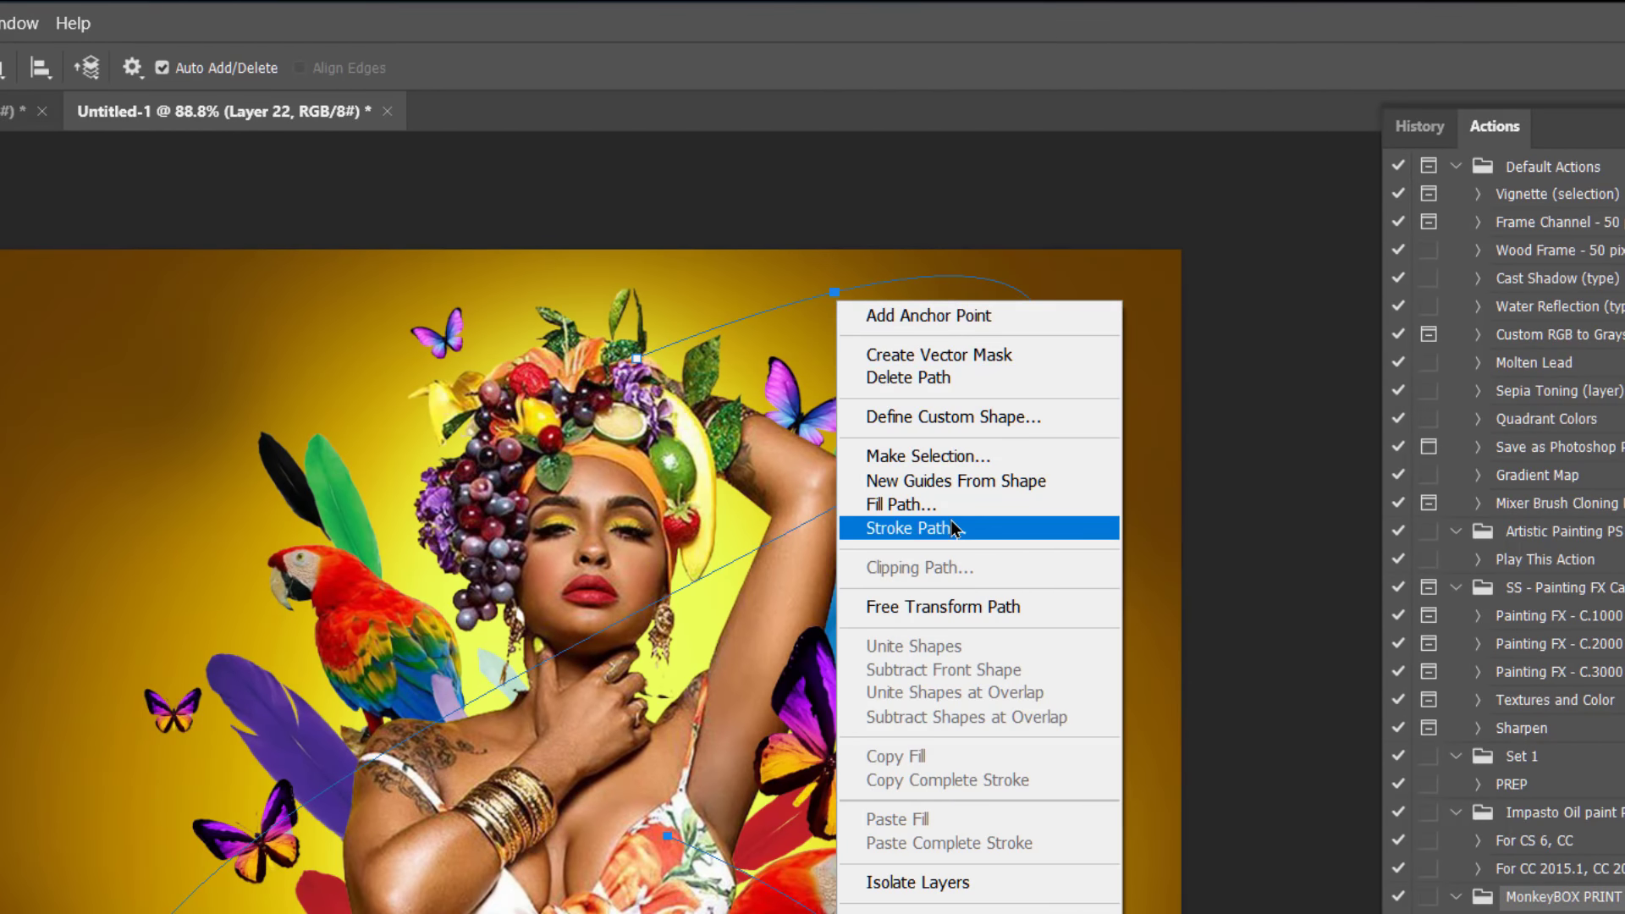
{"action": "left_click", "coordinate": [954, 528]}
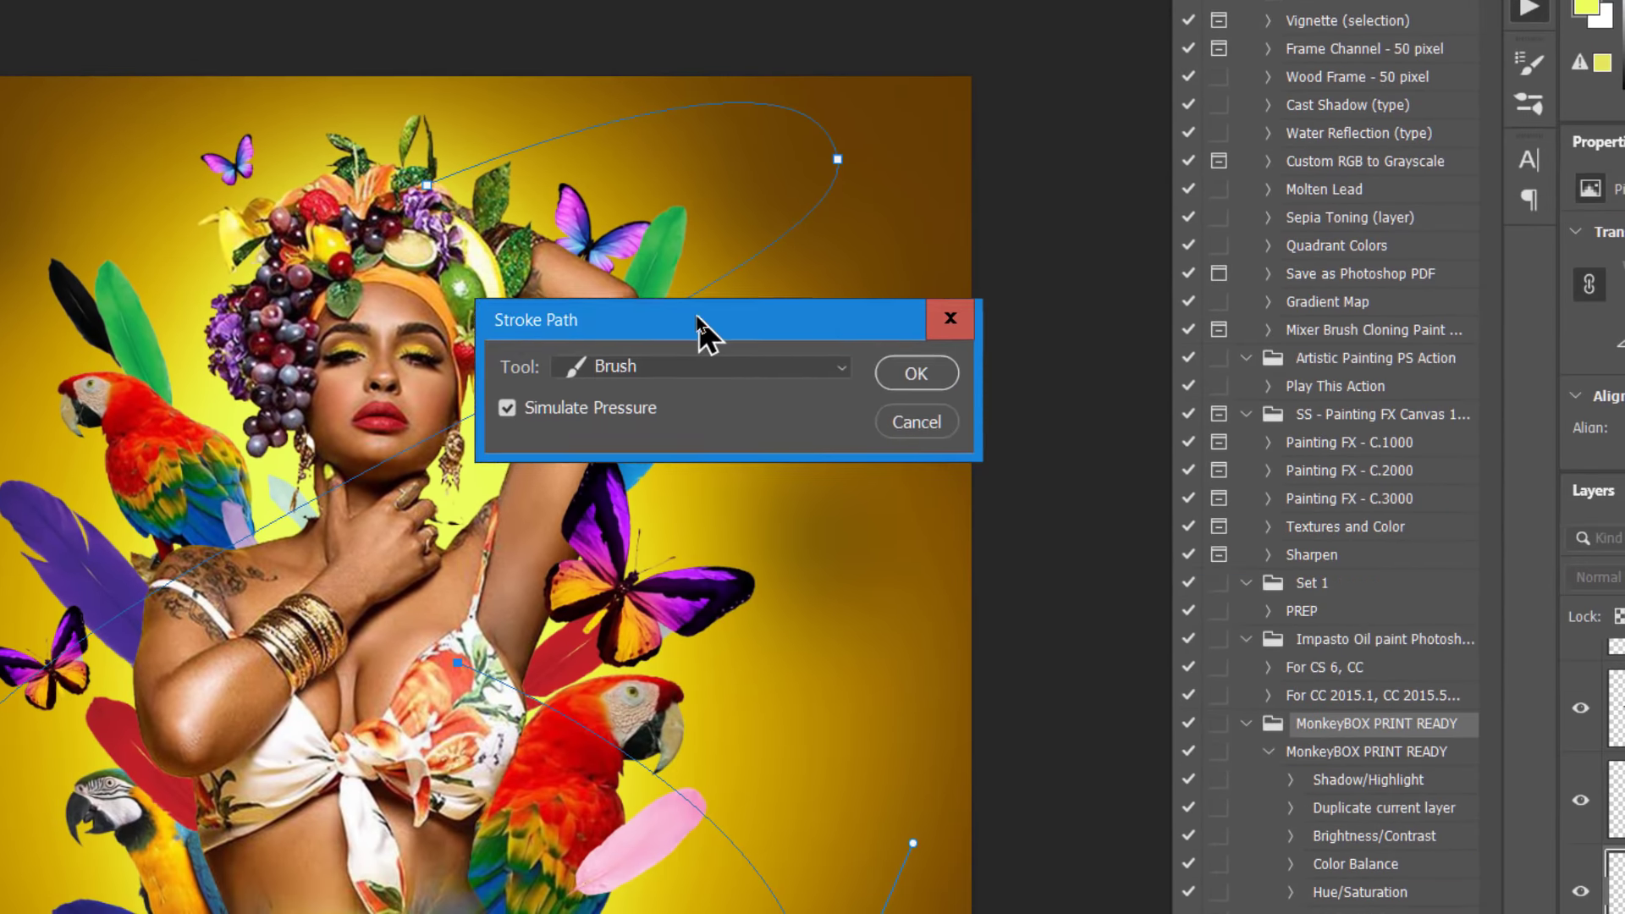
{"action": "left_click", "coordinate": [916, 373]}
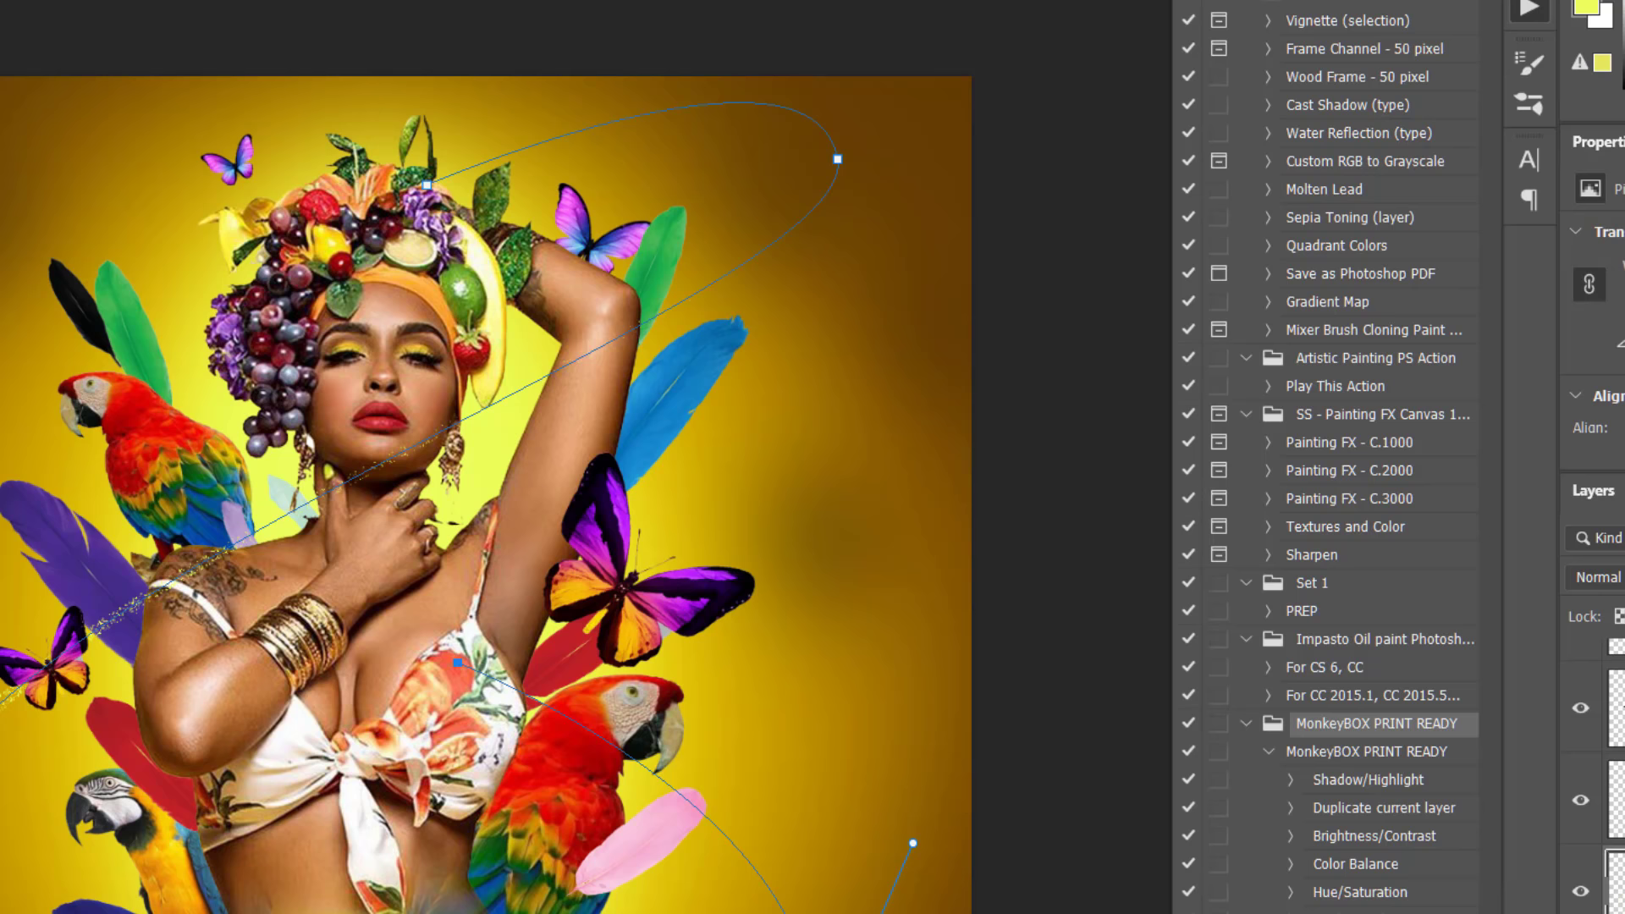
{"action": "right_click", "coordinate": [144, 603]}
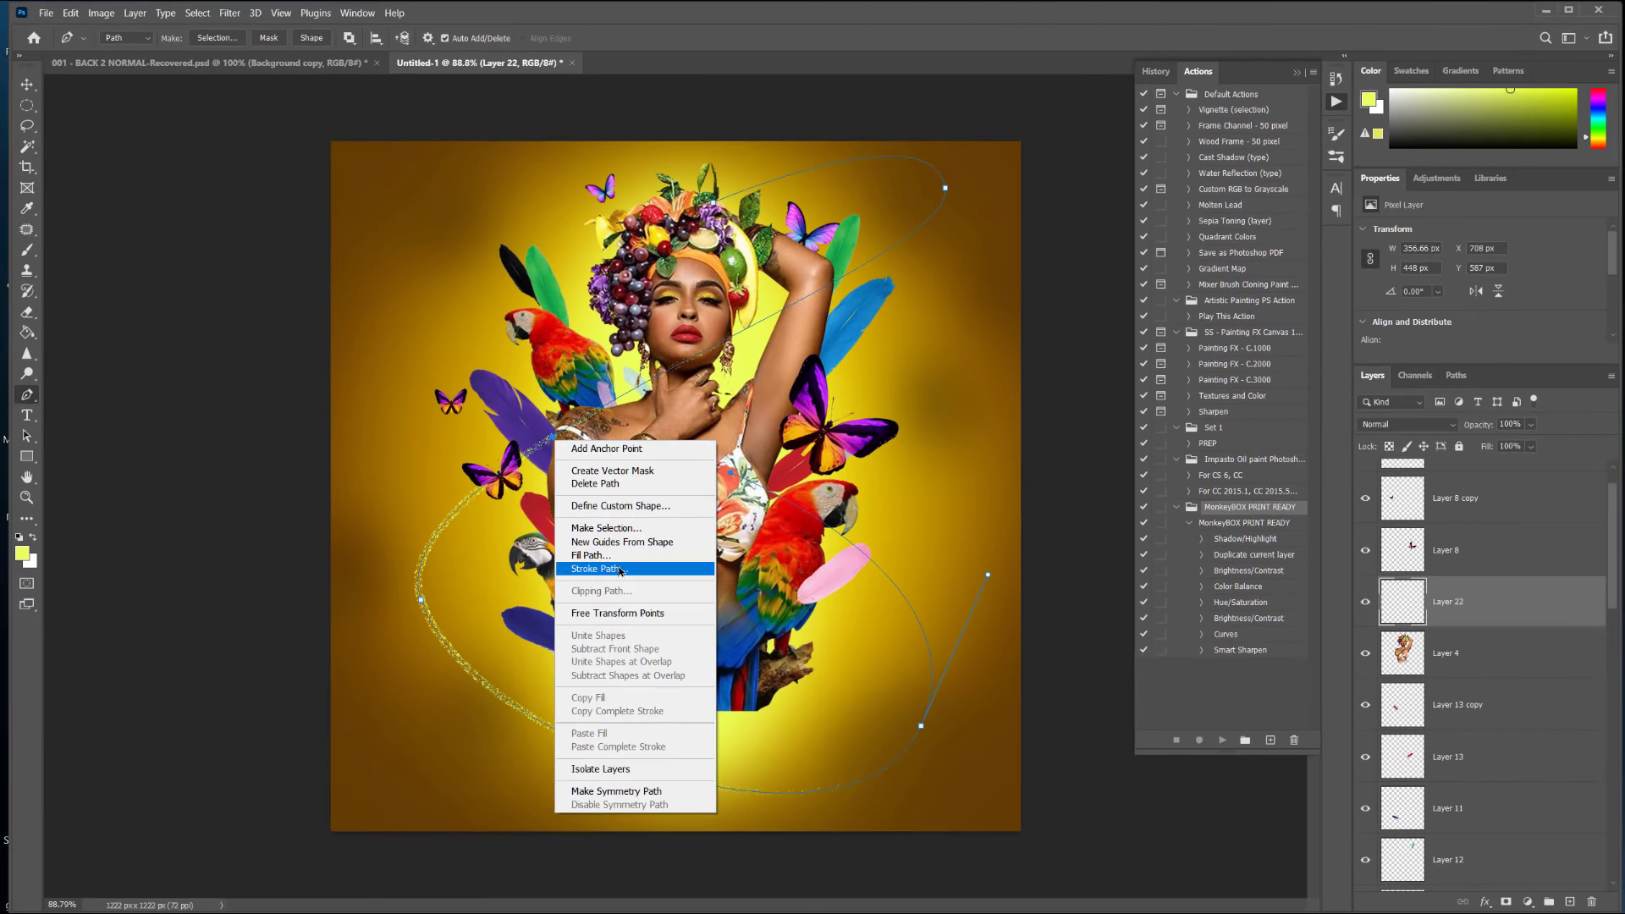
{"action": "left_click", "coordinate": [558, 616]}
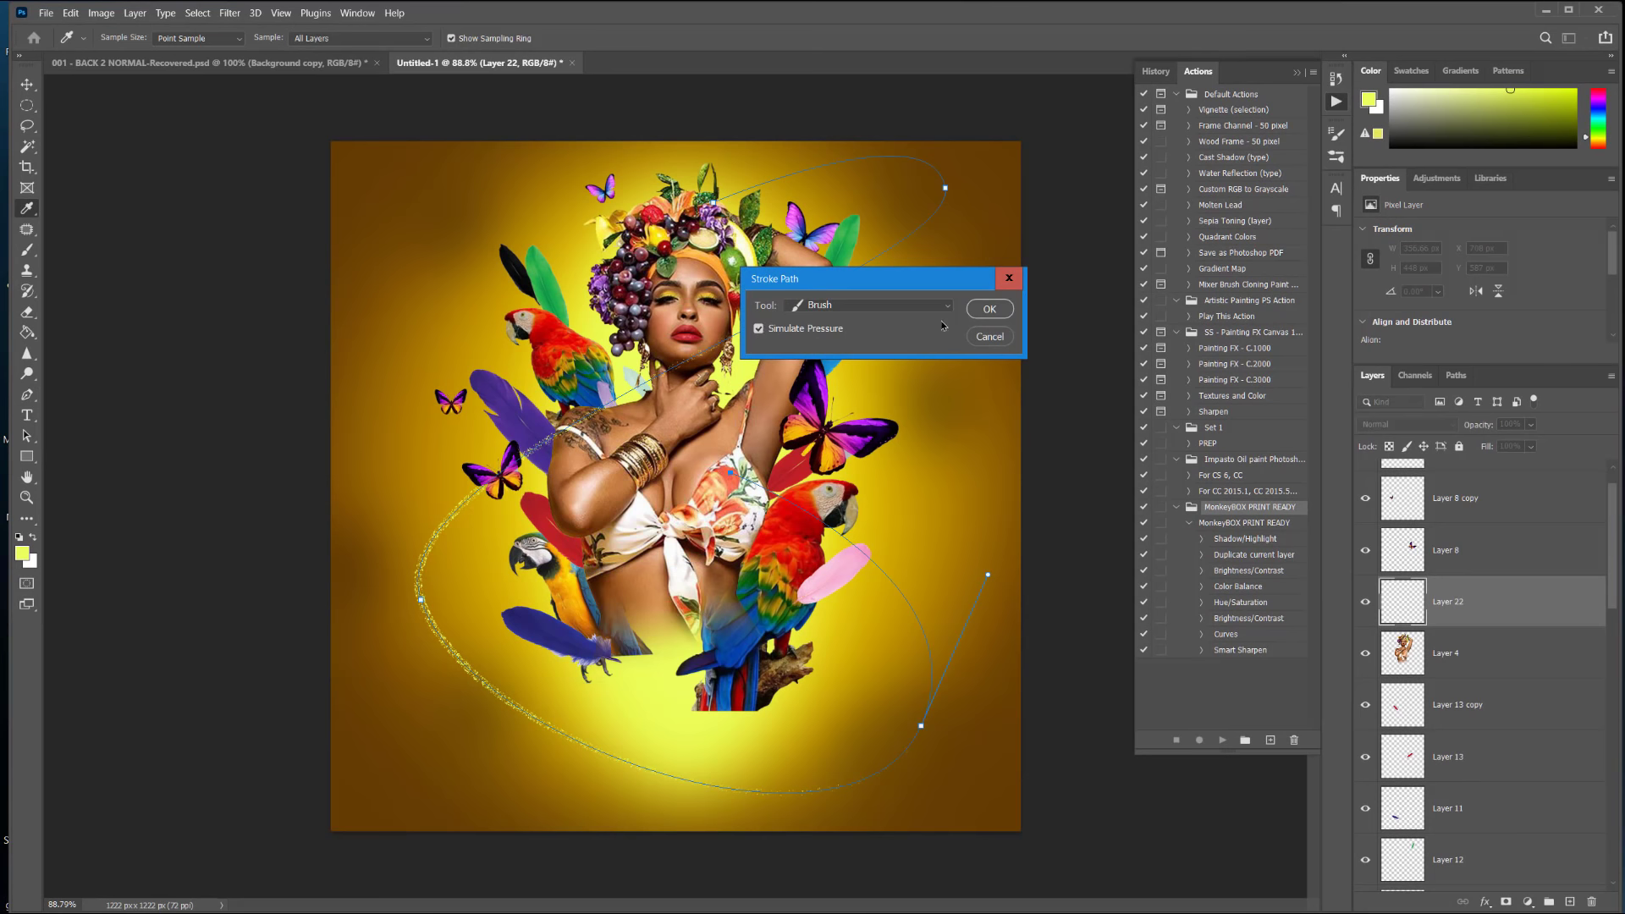
{"action": "left_click", "coordinate": [988, 337]}
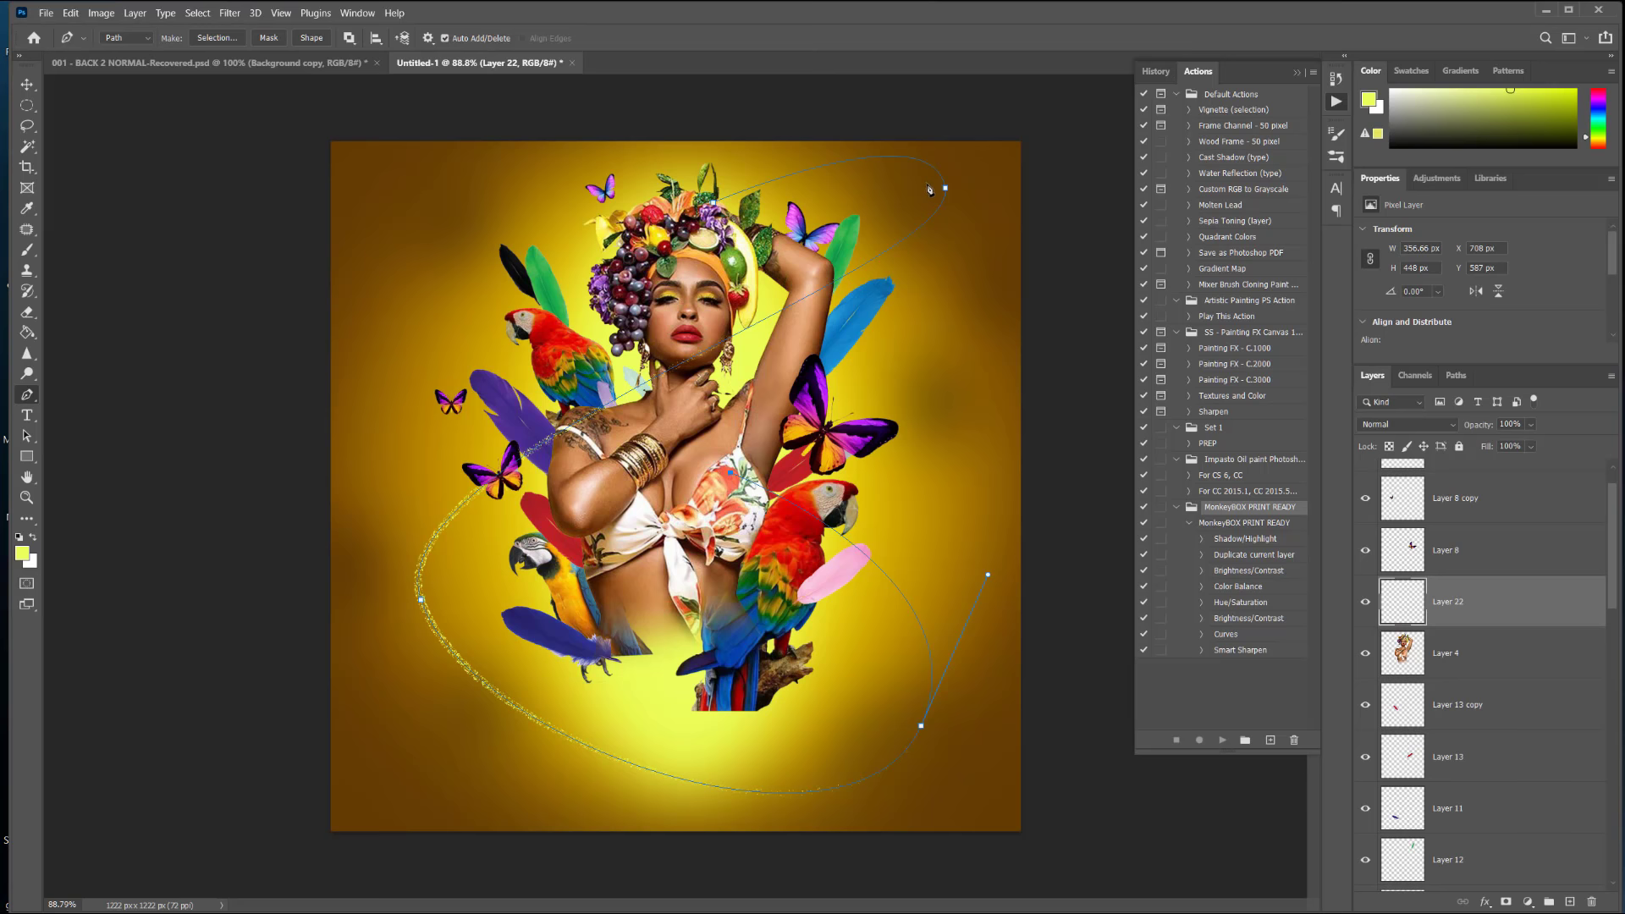
Step: Stroke the same path again with the Brush, with Simulate Pressure off
{"action": "right_click", "coordinate": [681, 372]}
{"action": "left_click", "coordinate": [734, 497]}
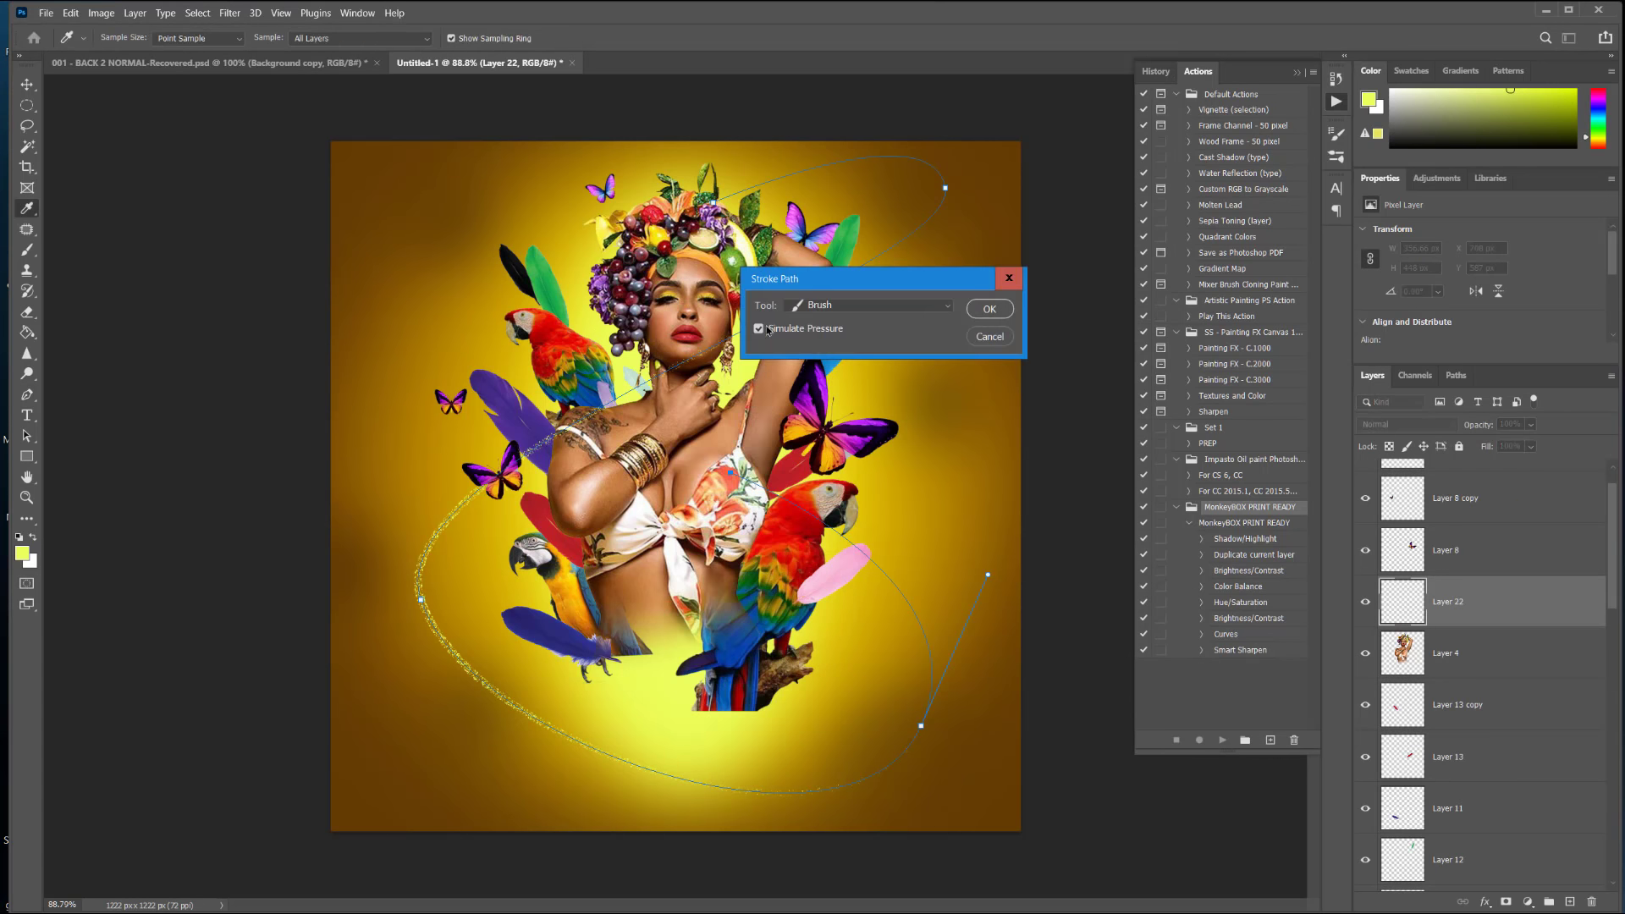
{"action": "left_click", "coordinate": [988, 309]}
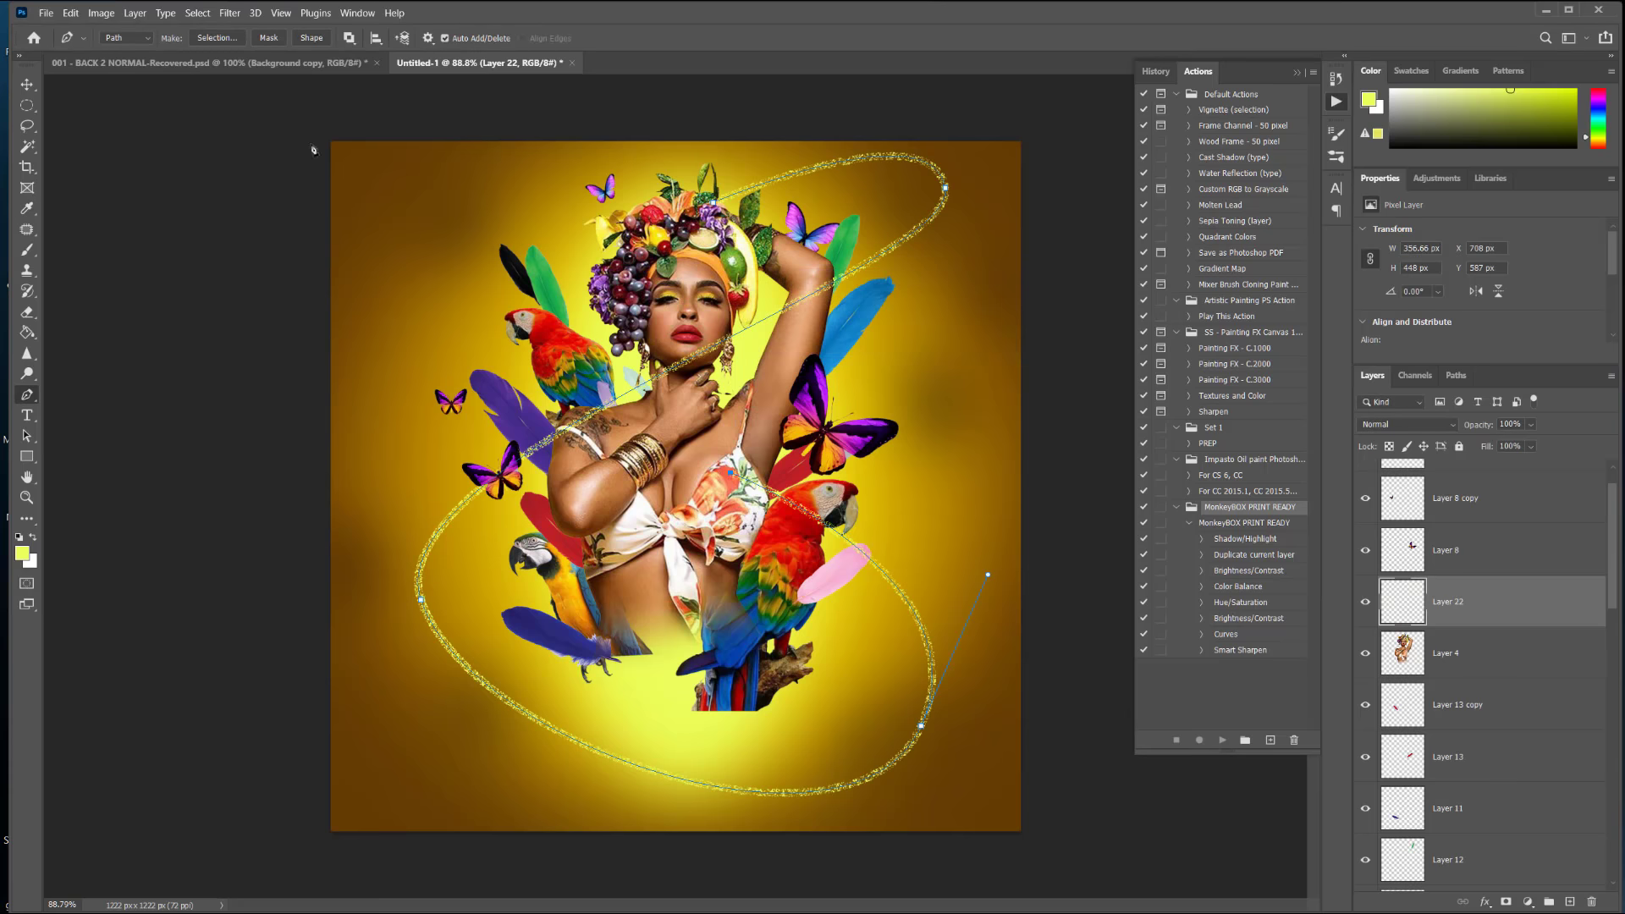
Step: Delete the path and erase the yellow line where it crosses the front of the woman and the red parrot
{"action": "right_click", "coordinate": [550, 449]}
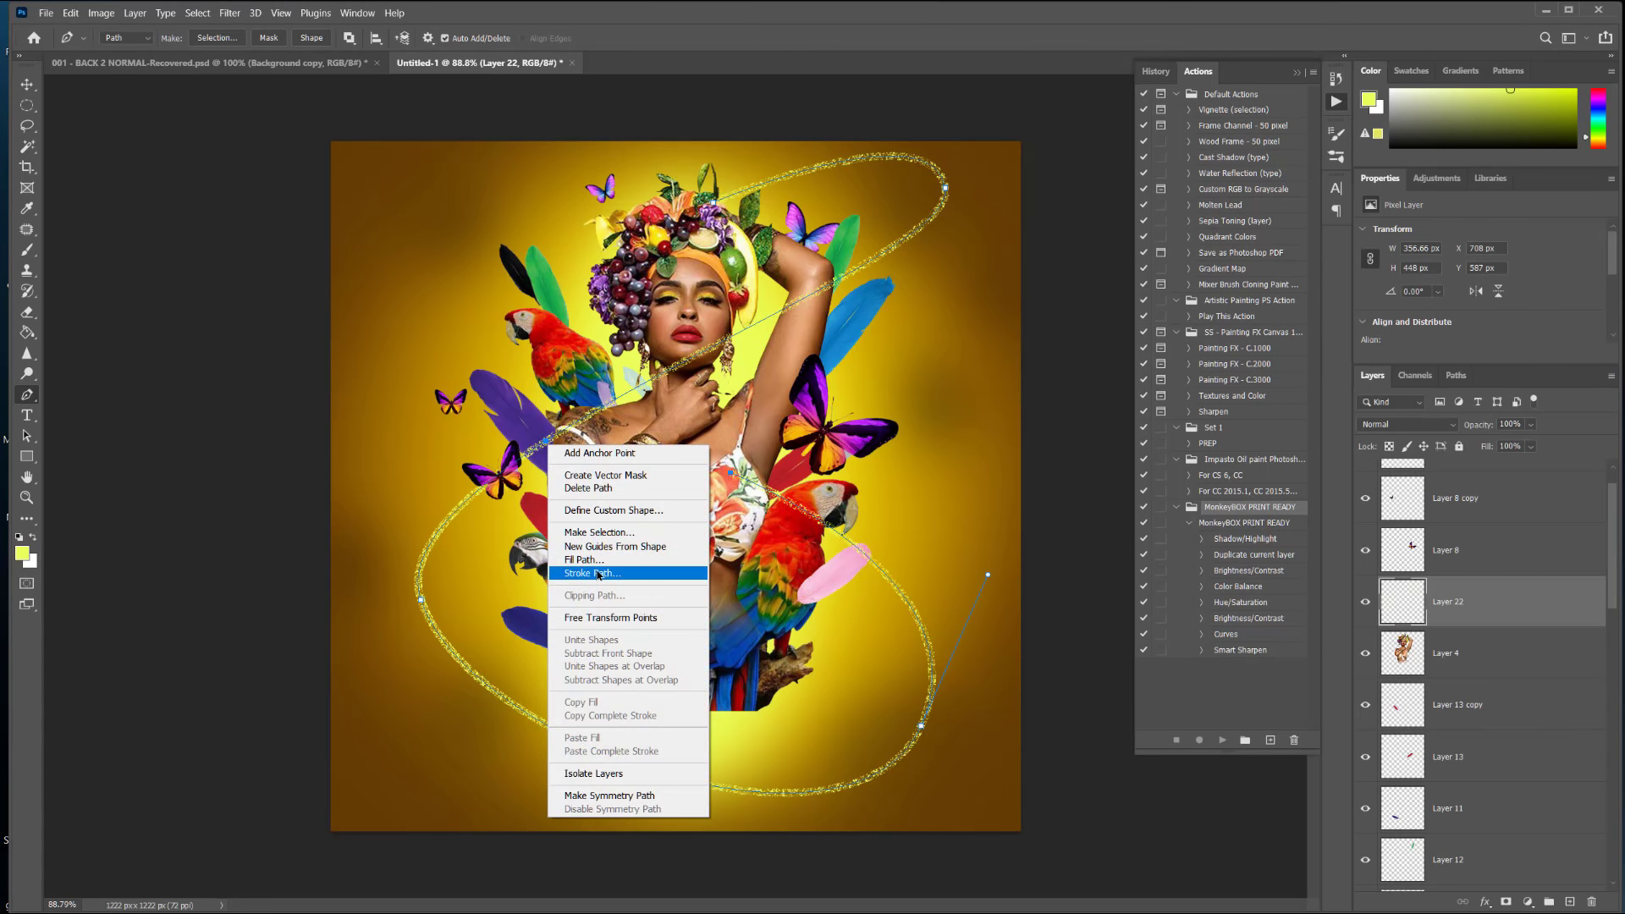
{"action": "left_click", "coordinate": [607, 511]}
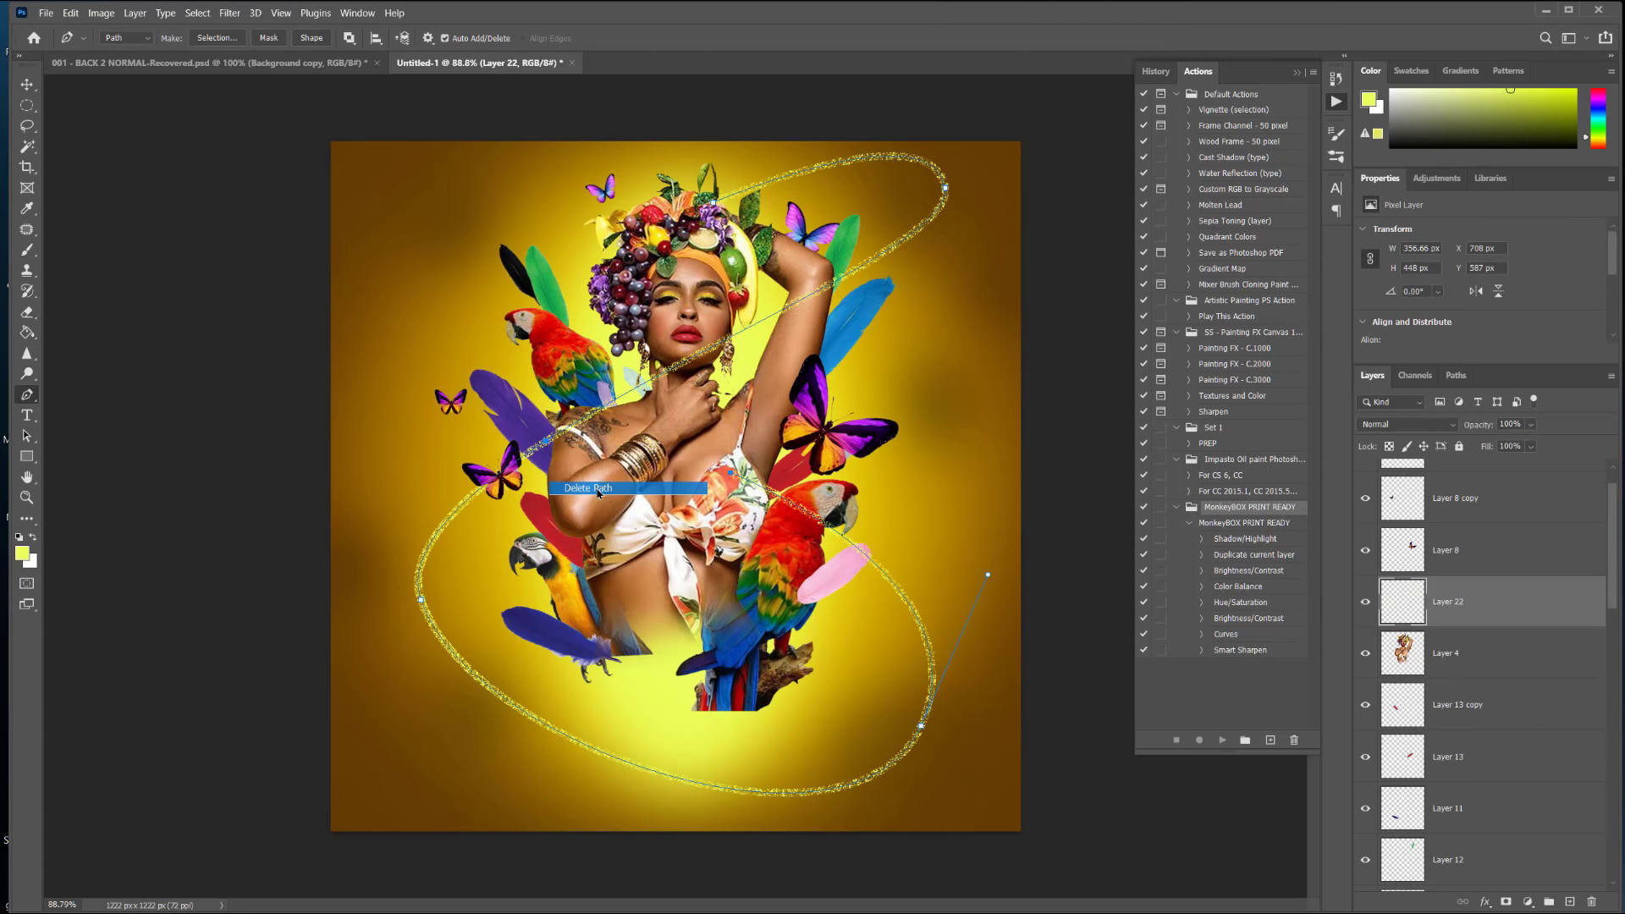
{"action": "left_click", "coordinate": [27, 311]}
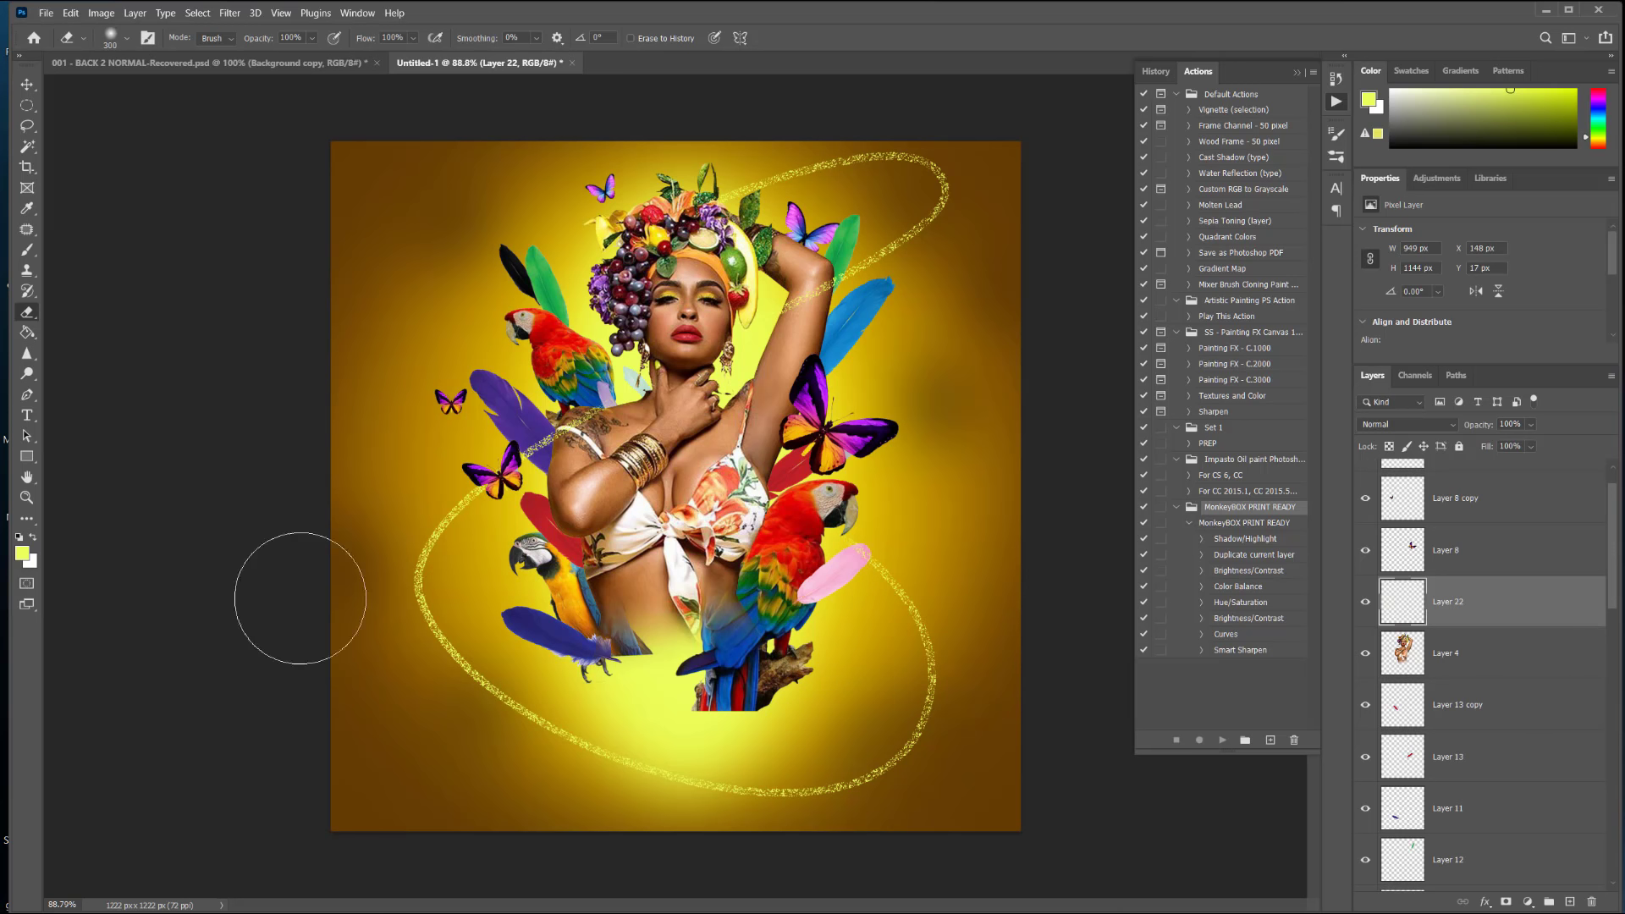
Step: Set the foreground colour to the bright orange #ff5400
{"action": "left_click", "coordinate": [23, 552]}
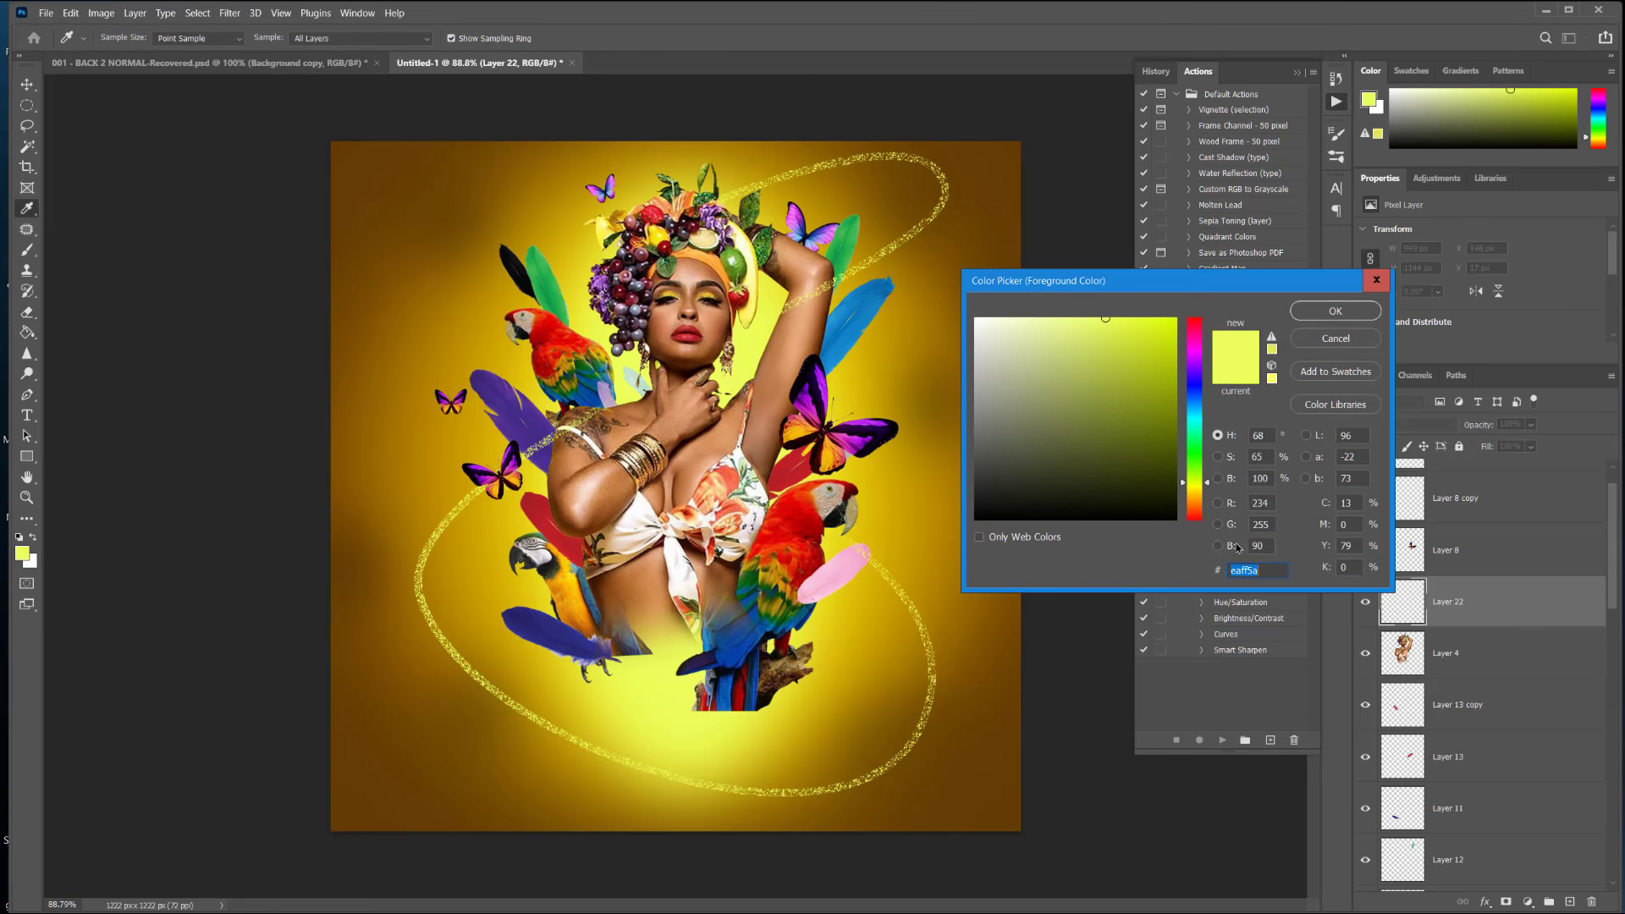
{"action": "left_click", "coordinate": [1196, 504]}
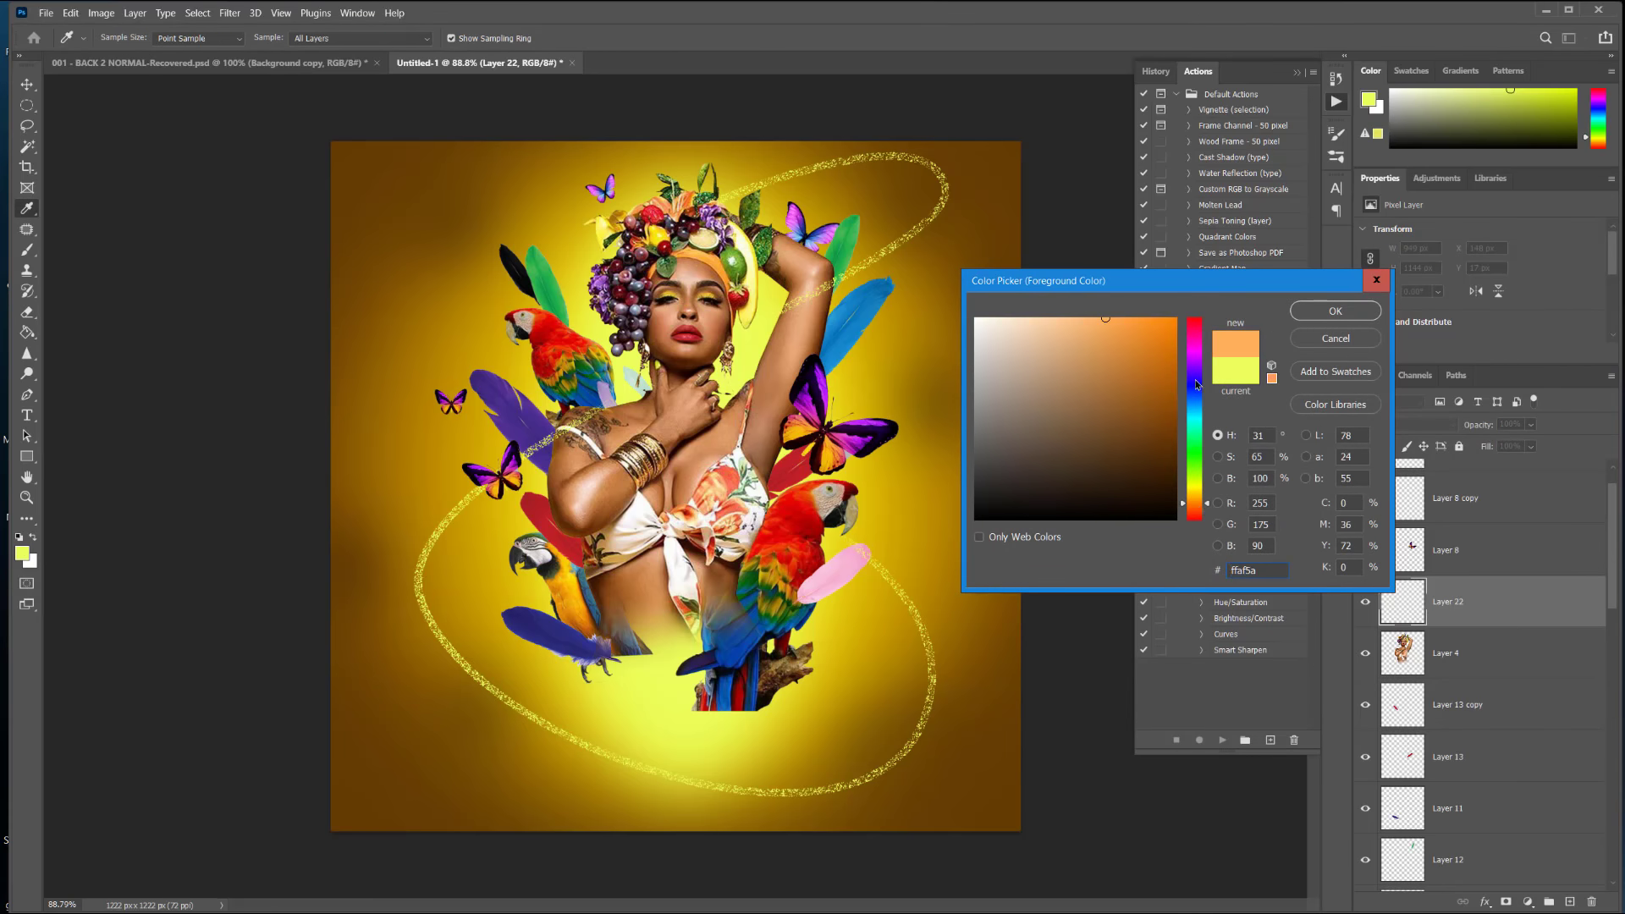
{"action": "left_click", "coordinate": [1196, 385]}
{"action": "left_click", "coordinate": [1175, 318]}
{"action": "left_click", "coordinate": [1194, 514]}
{"action": "left_click", "coordinate": [1192, 502]}
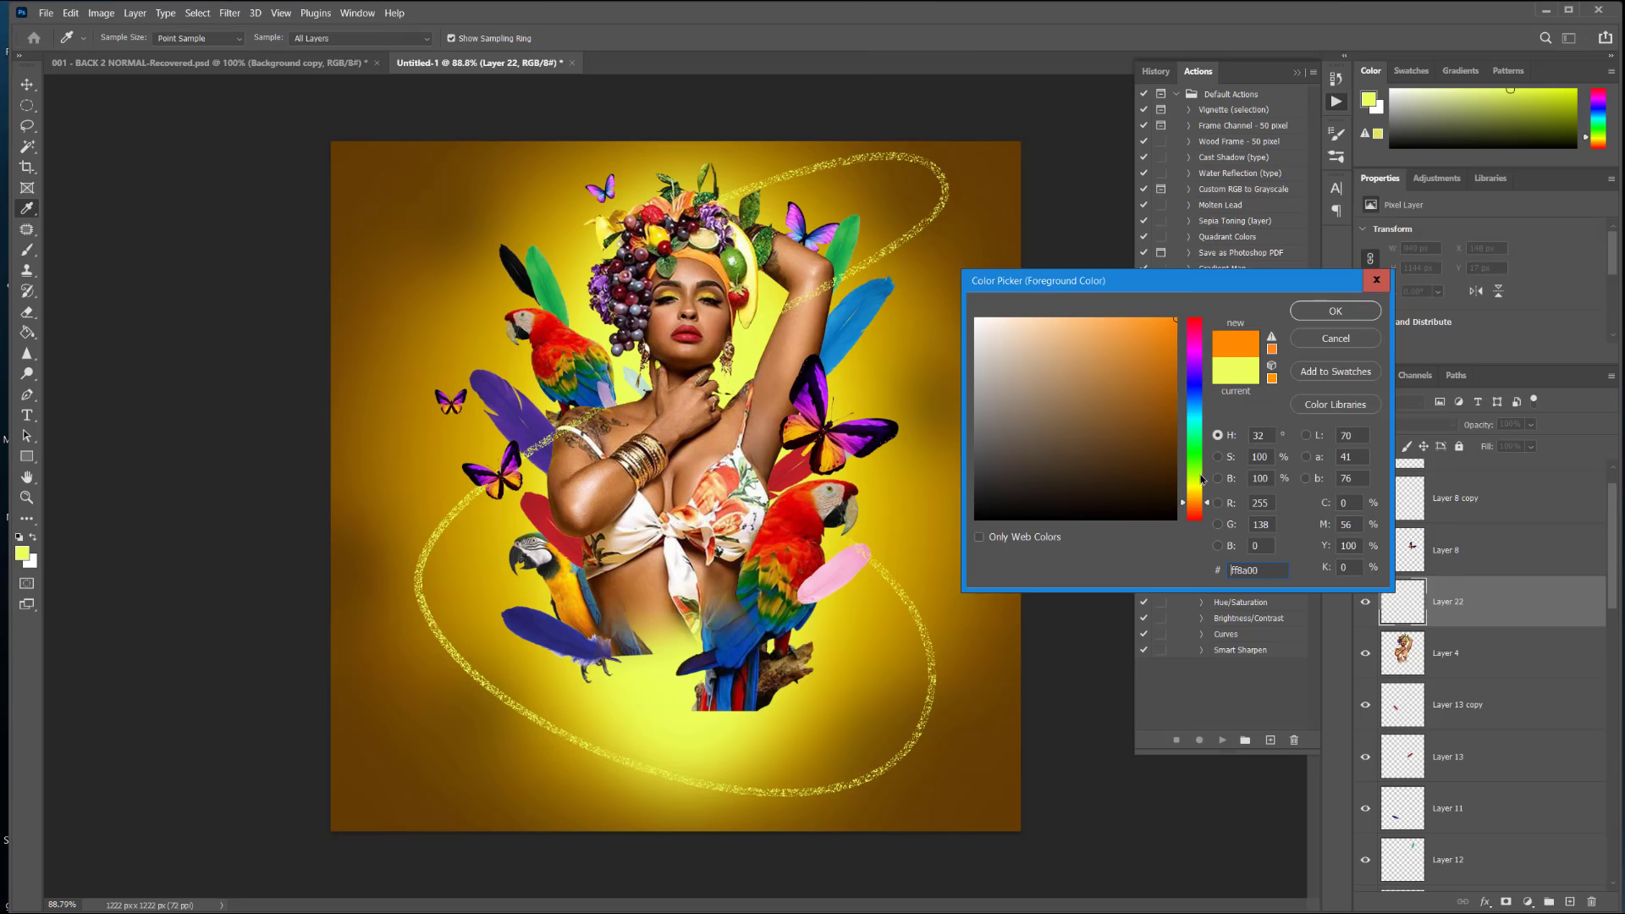
{"action": "left_click", "coordinate": [1188, 508]}
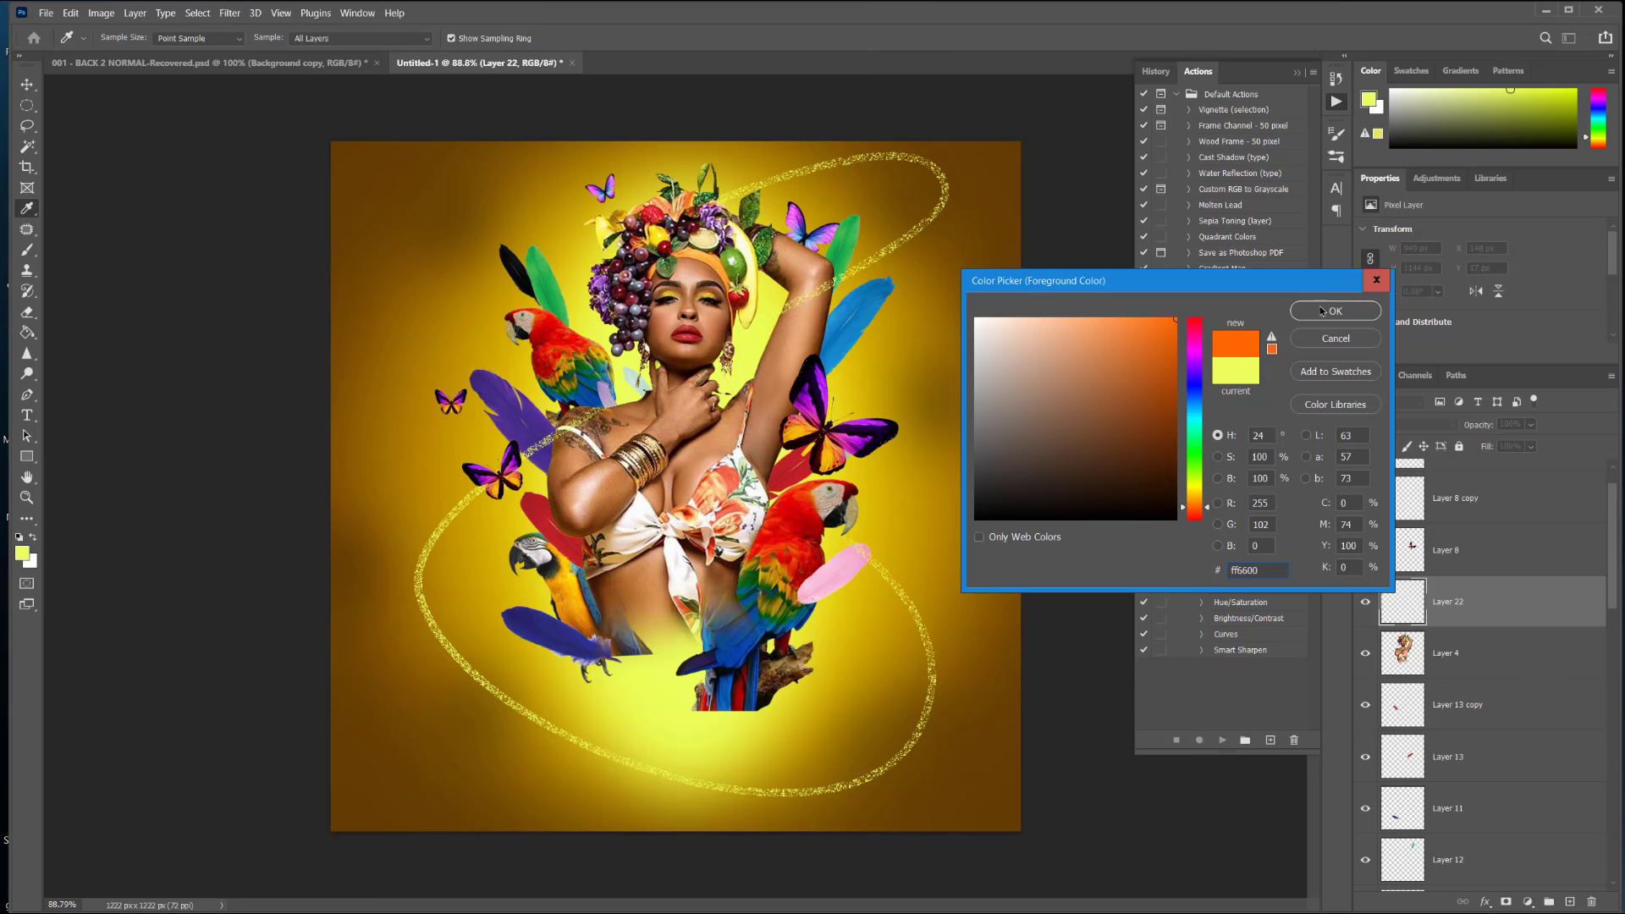
{"action": "left_click", "coordinate": [1196, 509]}
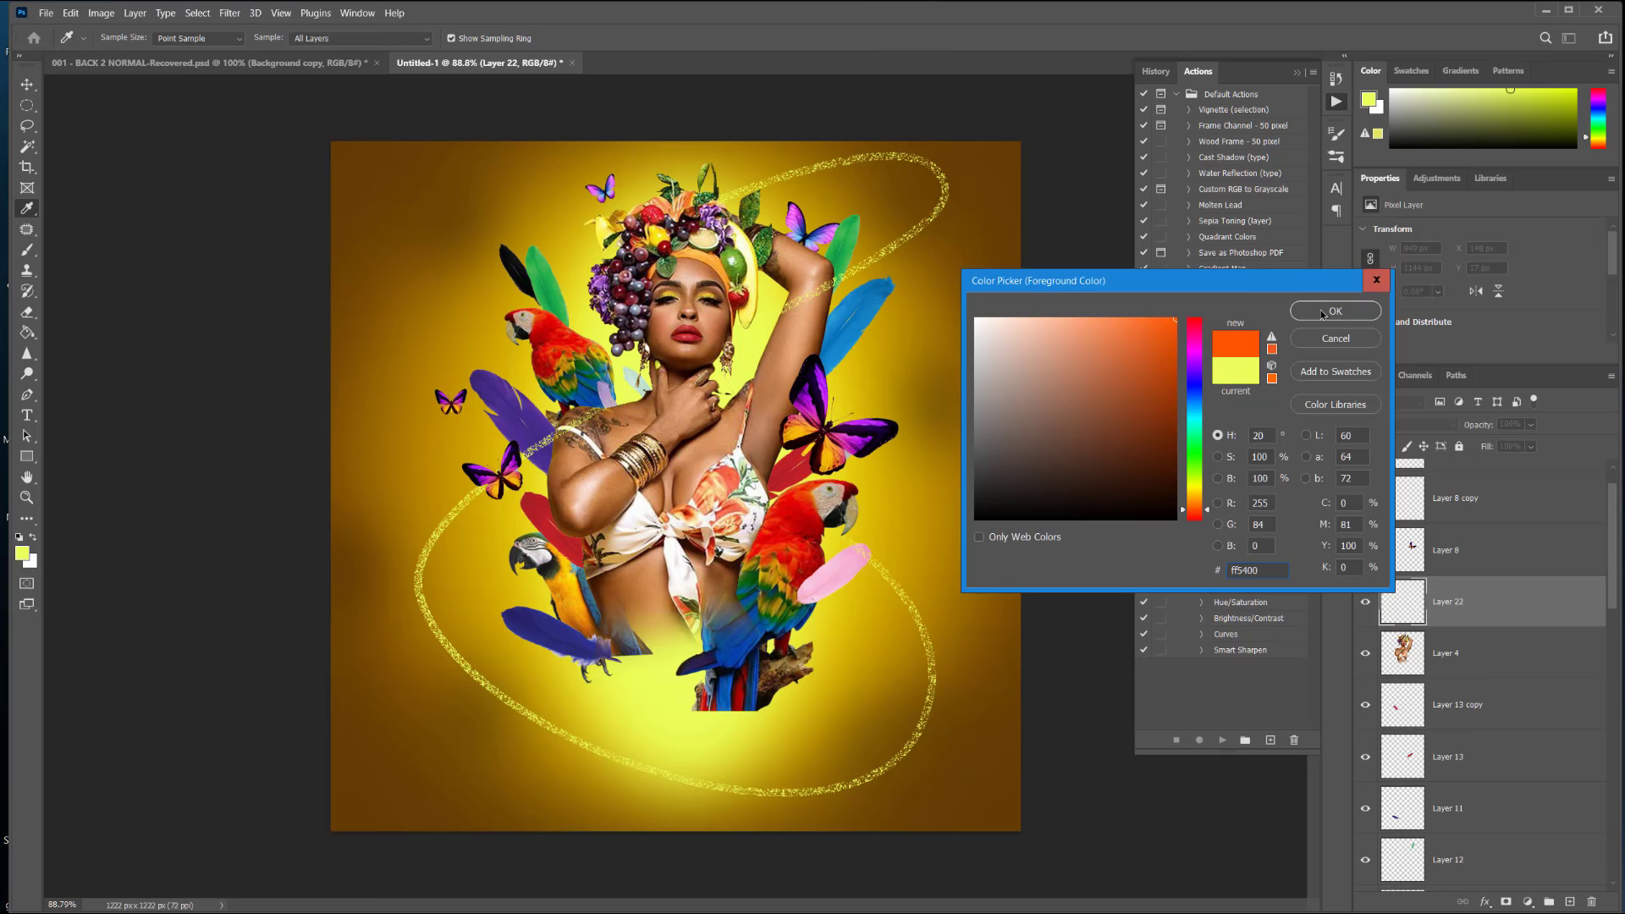
{"action": "left_click", "coordinate": [1322, 312]}
{"action": "key", "text": "e"}
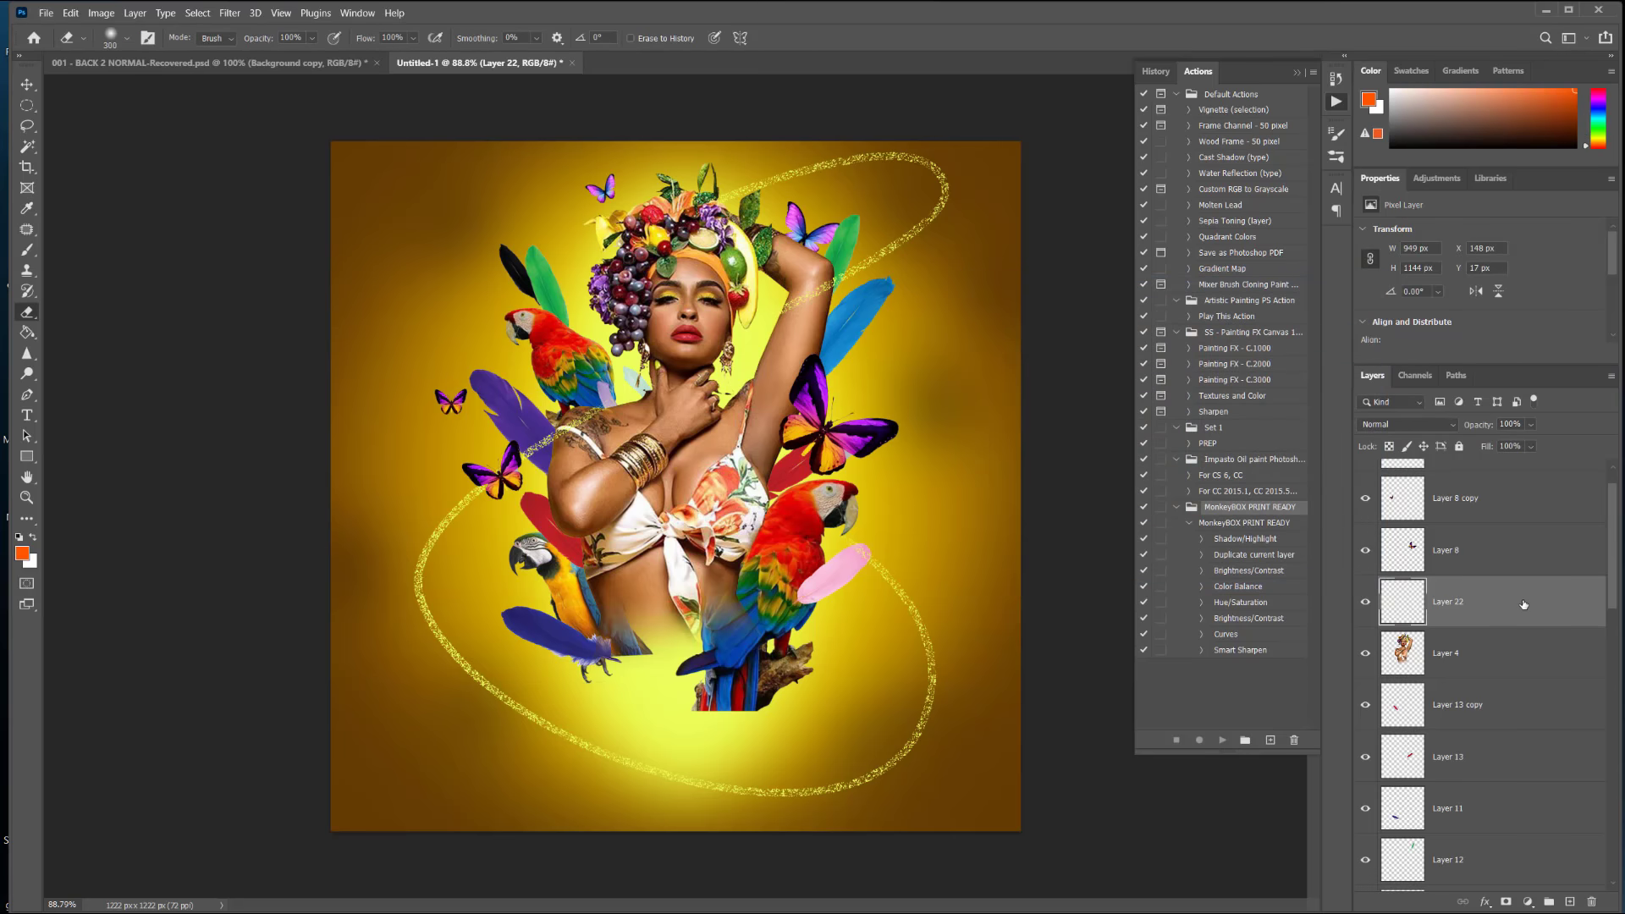
Step: On a new layer above Layer 22, draw a curved Pen tool path from the purple feather past the raised arm and back to the blue parrot
{"action": "left_click", "coordinate": [1570, 902]}
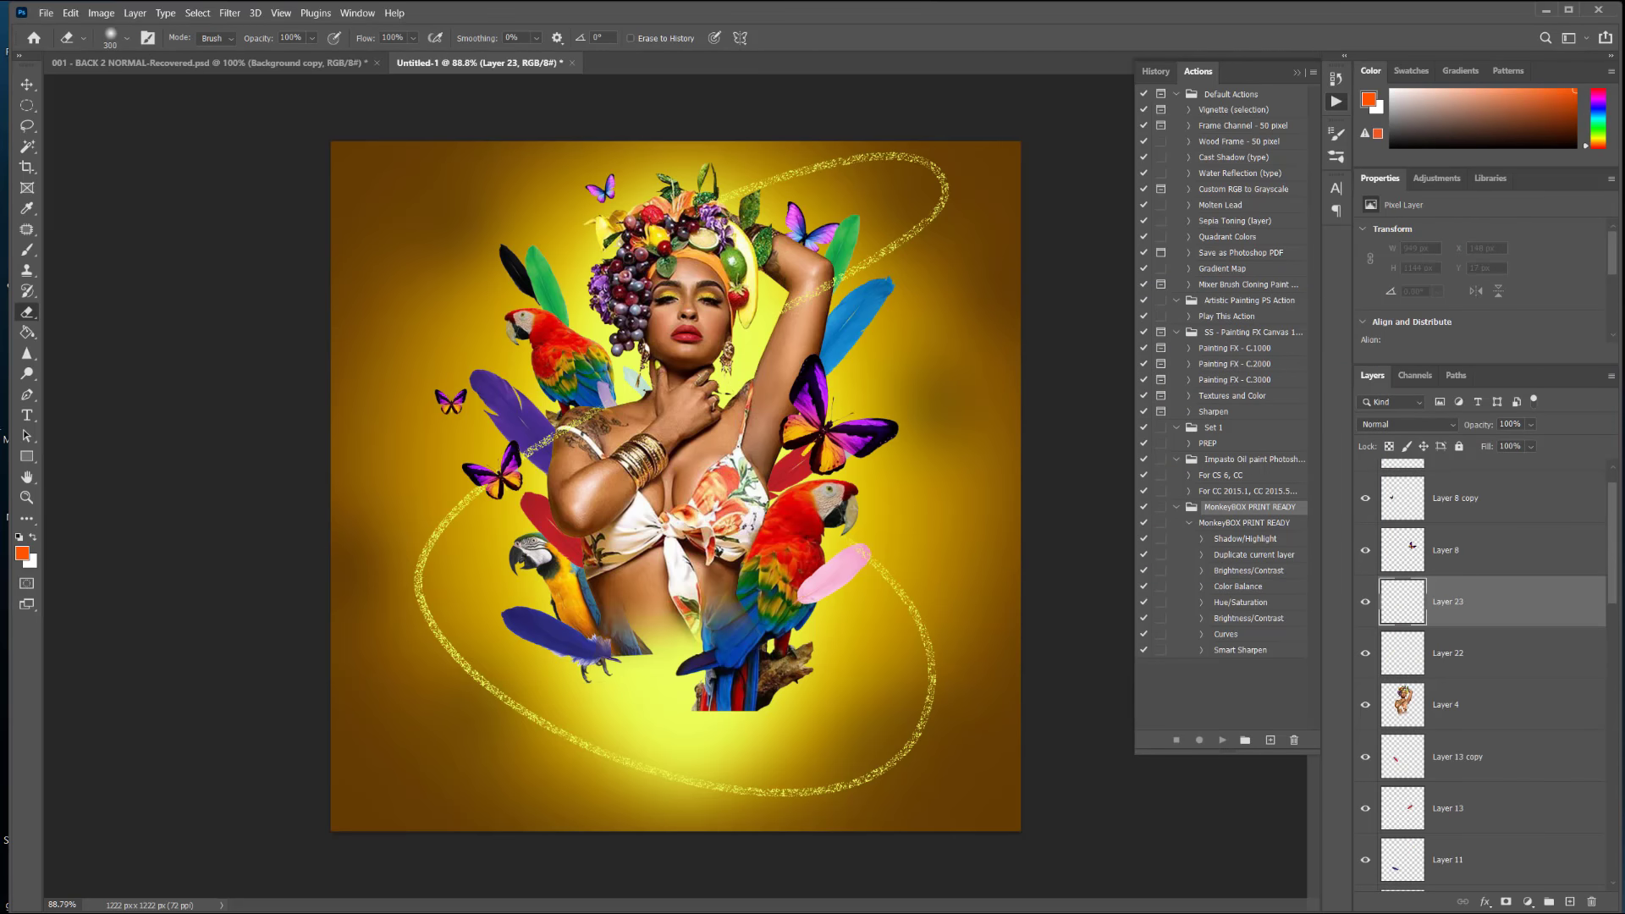
{"action": "left_click", "coordinate": [27, 395]}
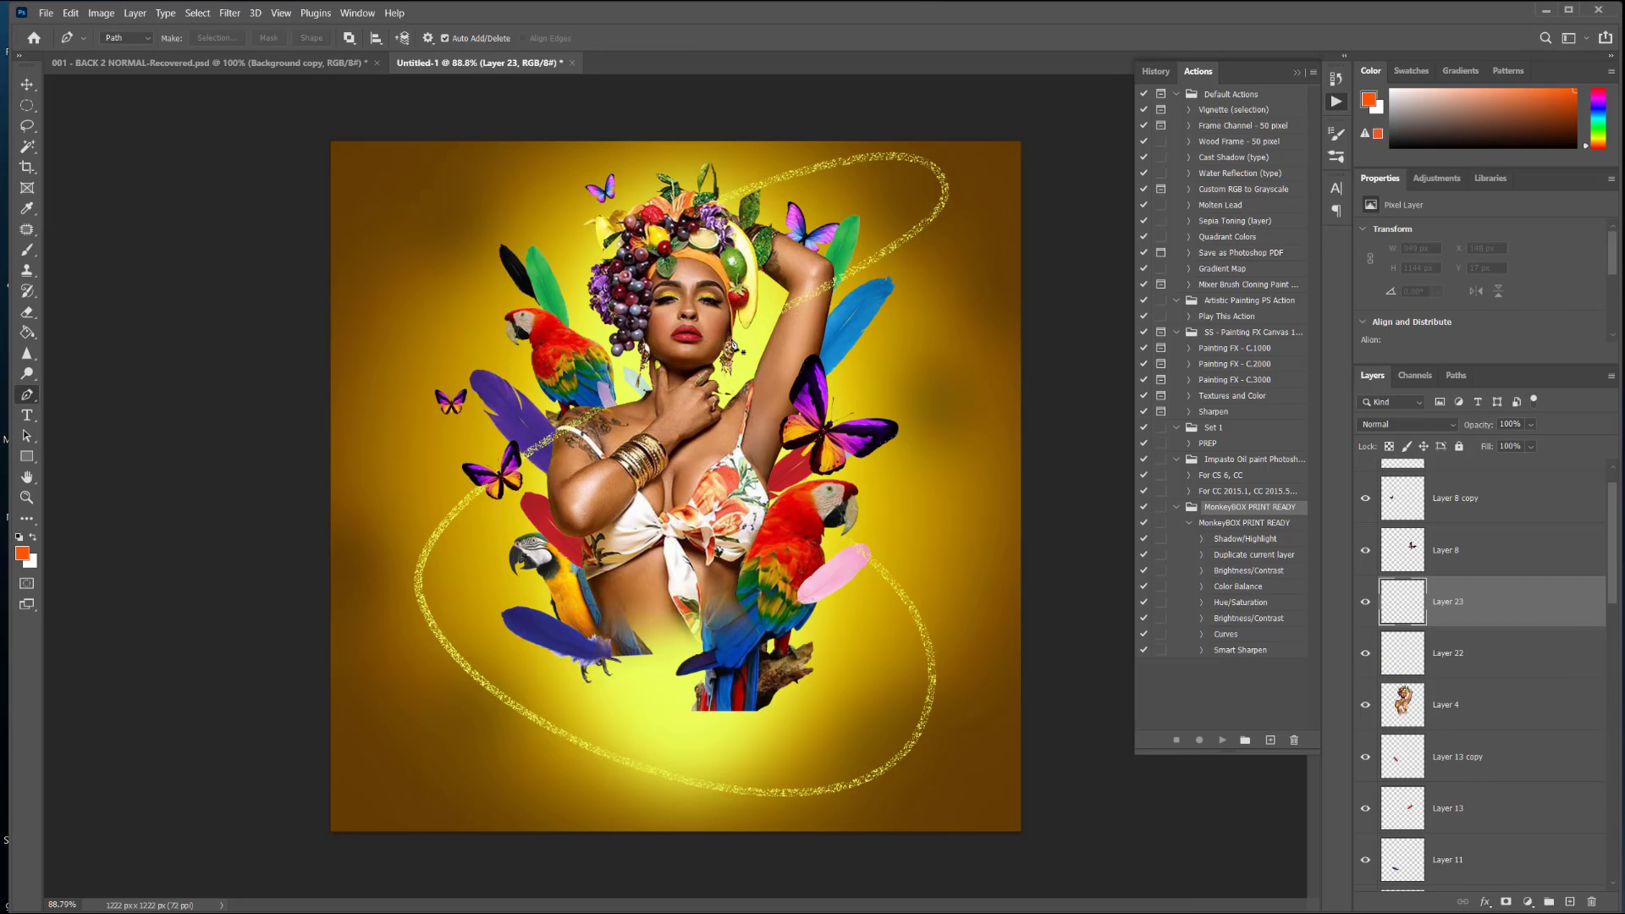
{"action": "left_click", "coordinate": [483, 373]}
{"action": "left_click_drag", "start_coordinate": [939, 339], "coordinate": [951, 441]}
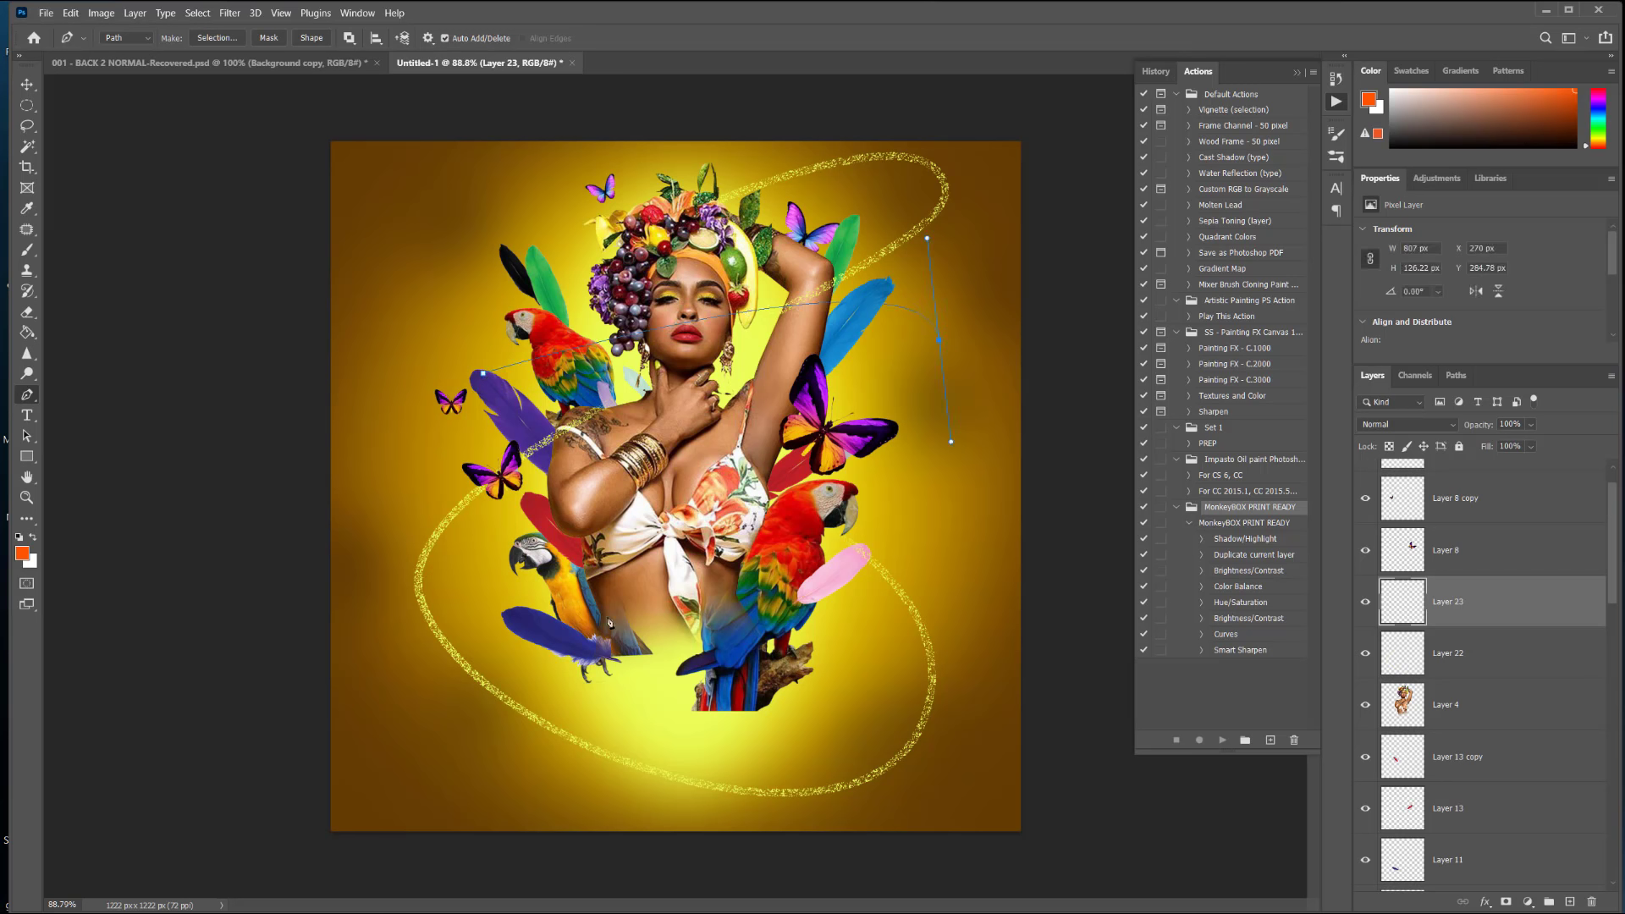
{"action": "left_click_drag", "start_coordinate": [460, 576], "coordinate": [583, 479]}
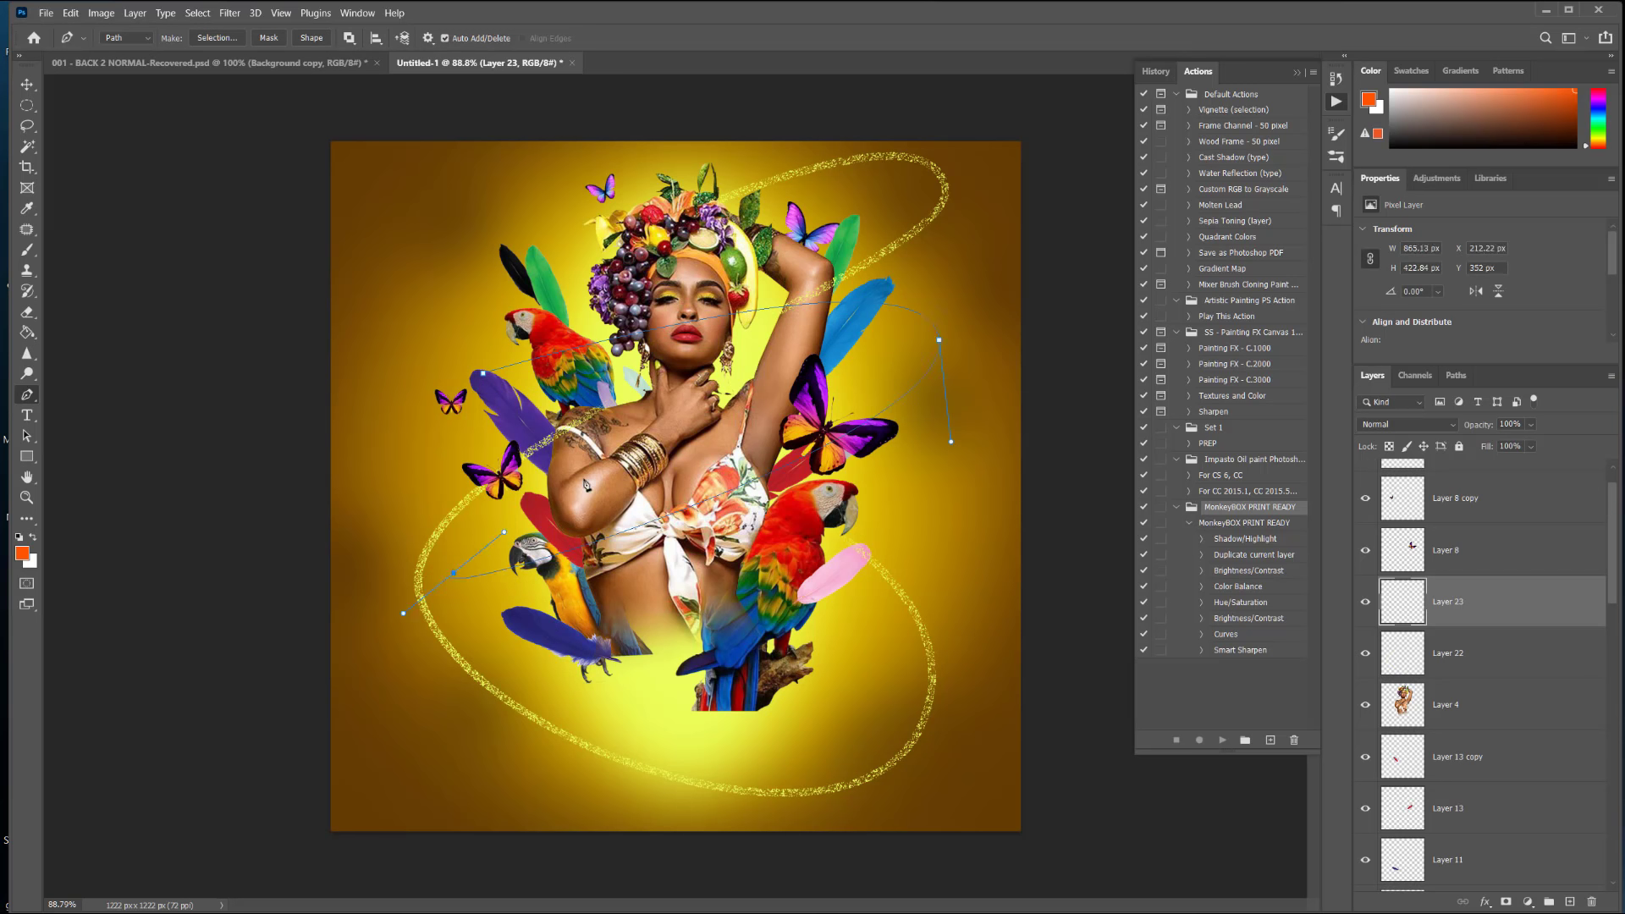
Step: Stroke the new path on Layer 23 with the orange Brush, with Simulate Pressure off
{"action": "right_click", "coordinate": [820, 304]}
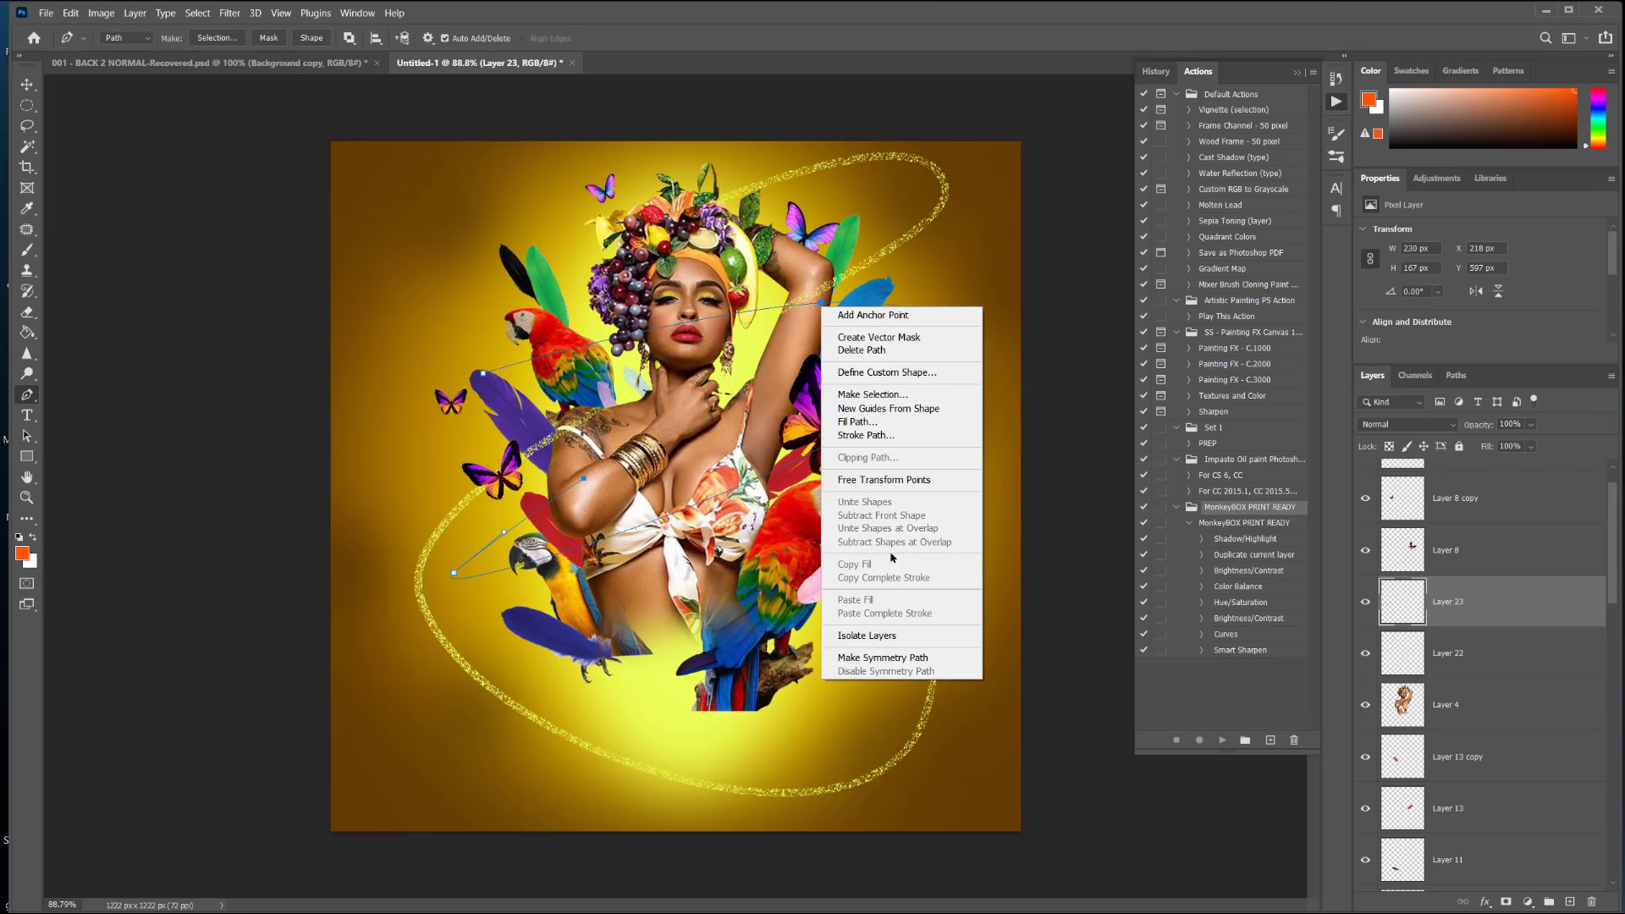
{"action": "left_click", "coordinate": [876, 437]}
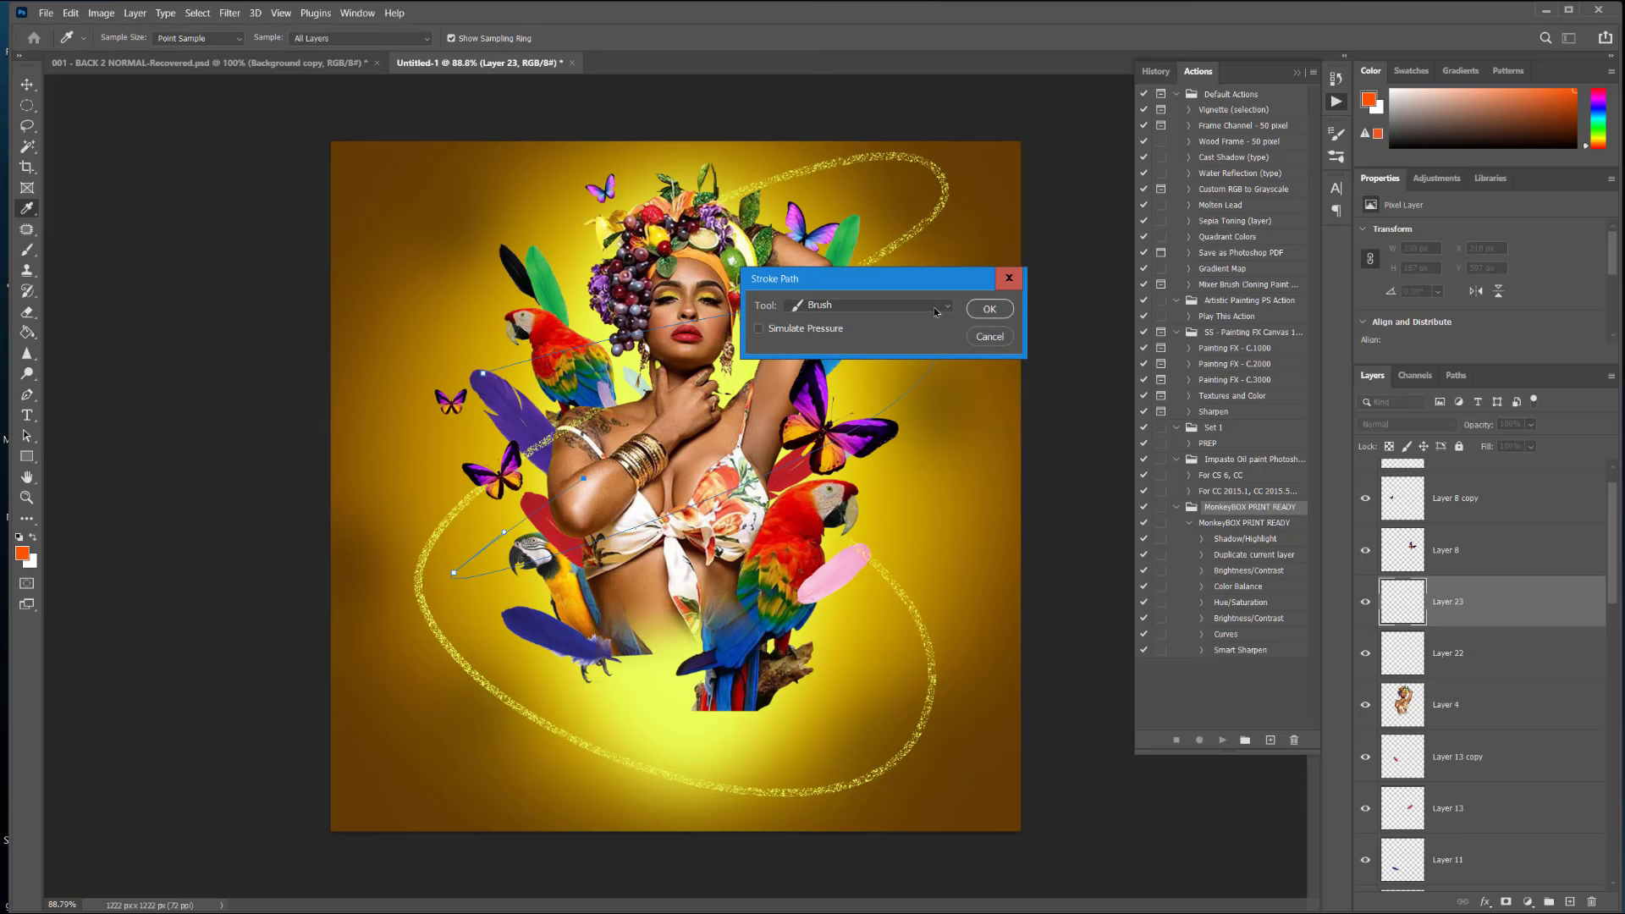
{"action": "left_click", "coordinate": [989, 308]}
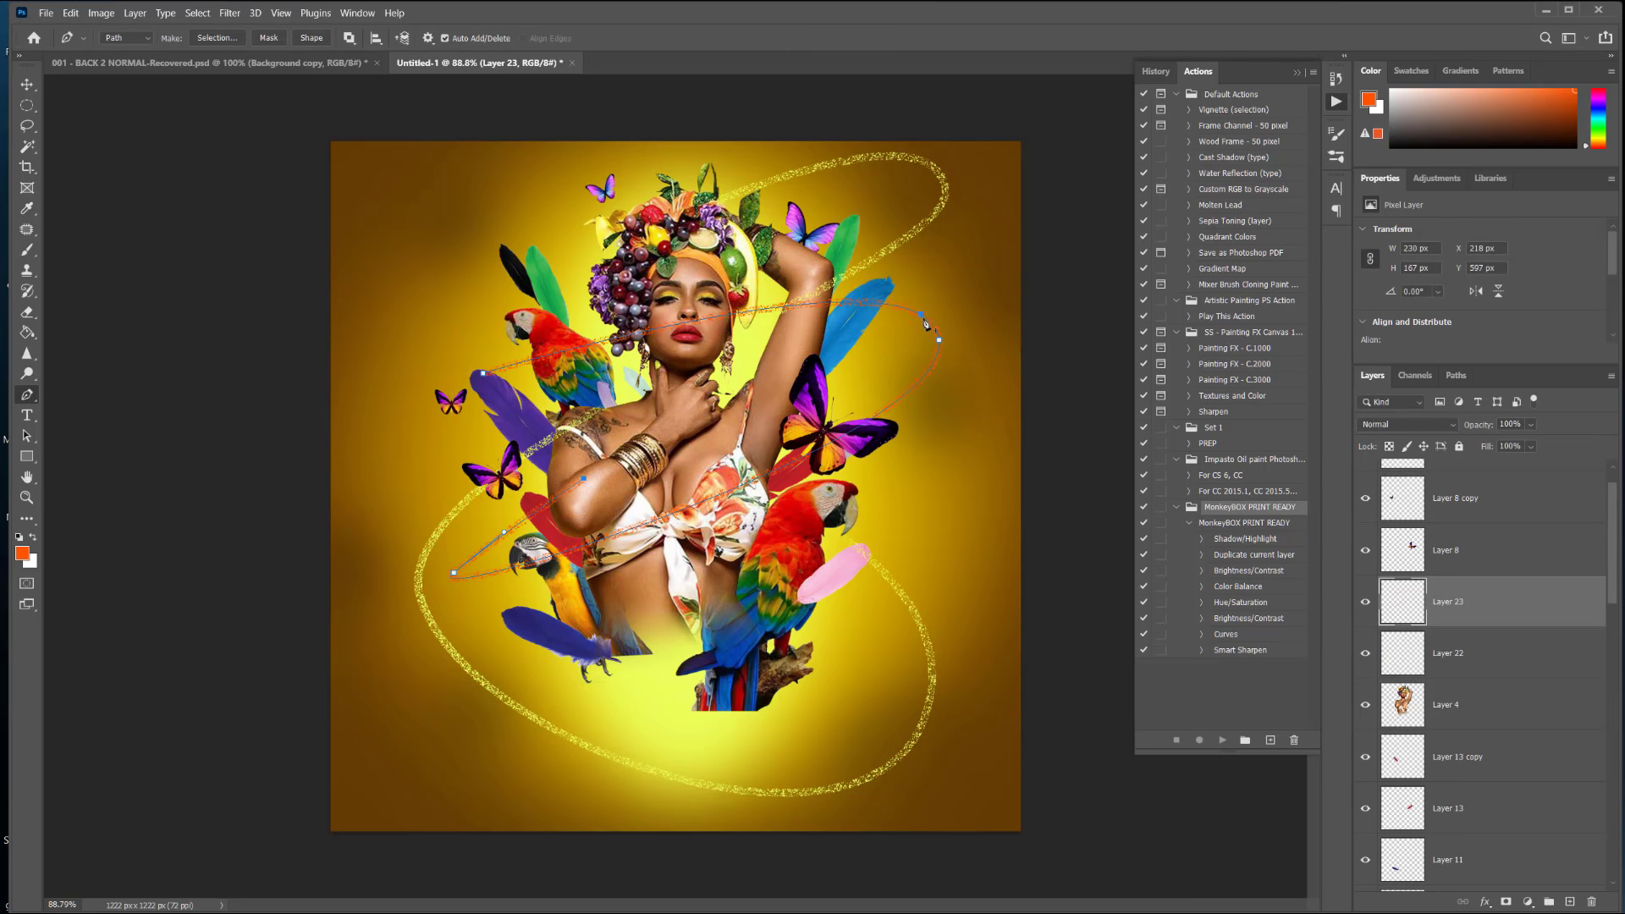
Step: Delete the stroked path and erase the orange line where it crosses the woman's face and body
{"action": "right_click", "coordinate": [744, 315]}
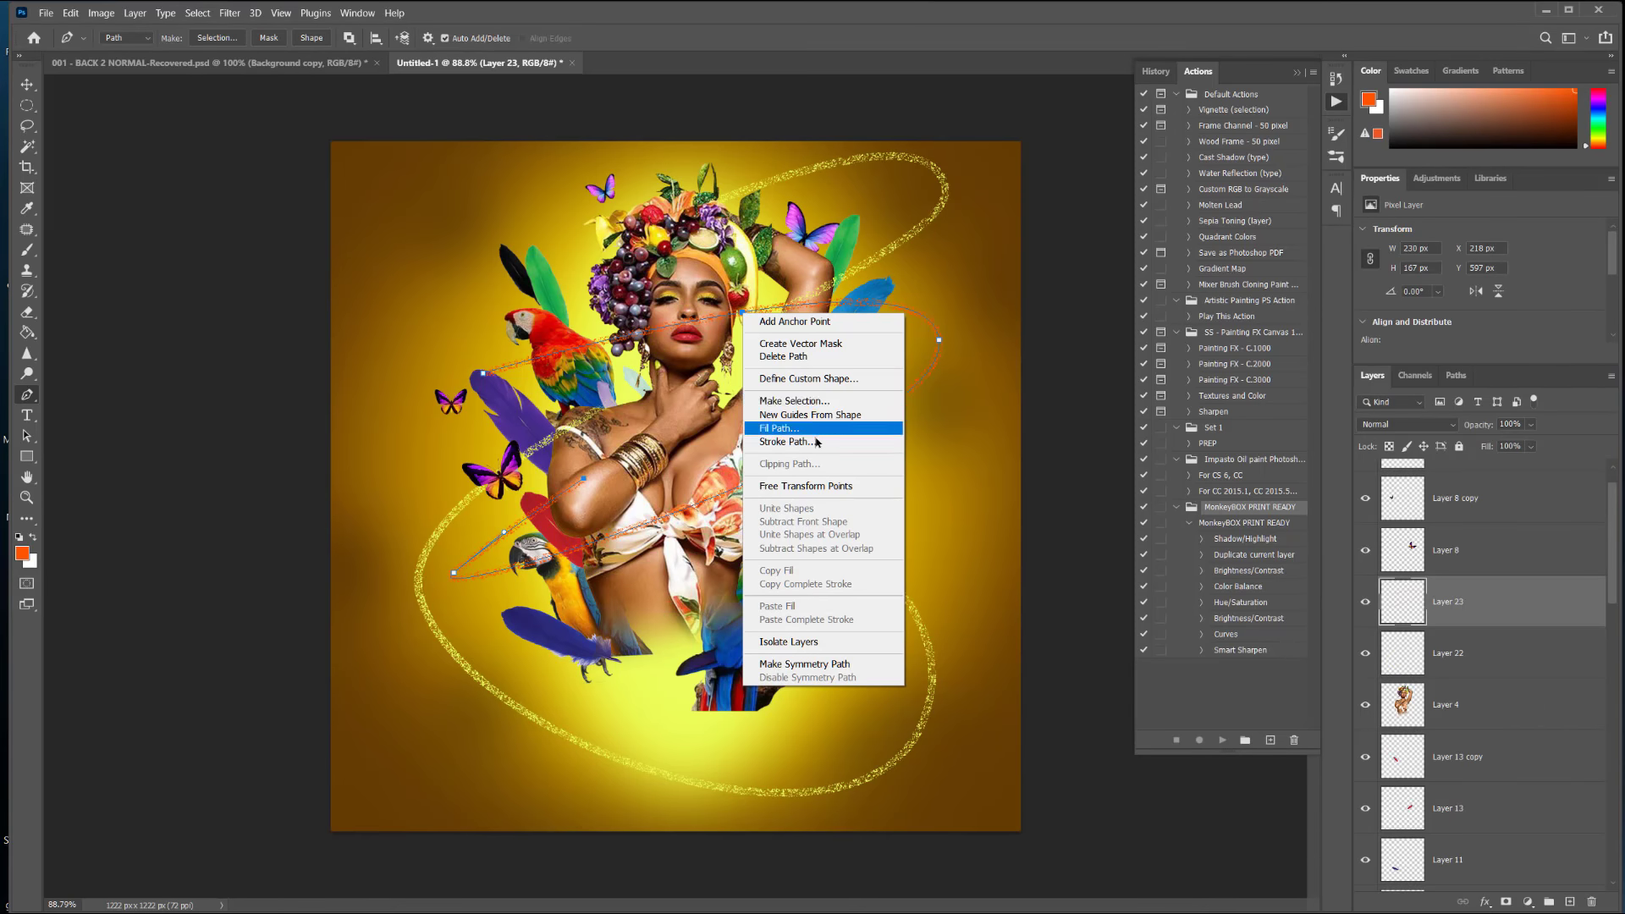
{"action": "left_click", "coordinate": [795, 357]}
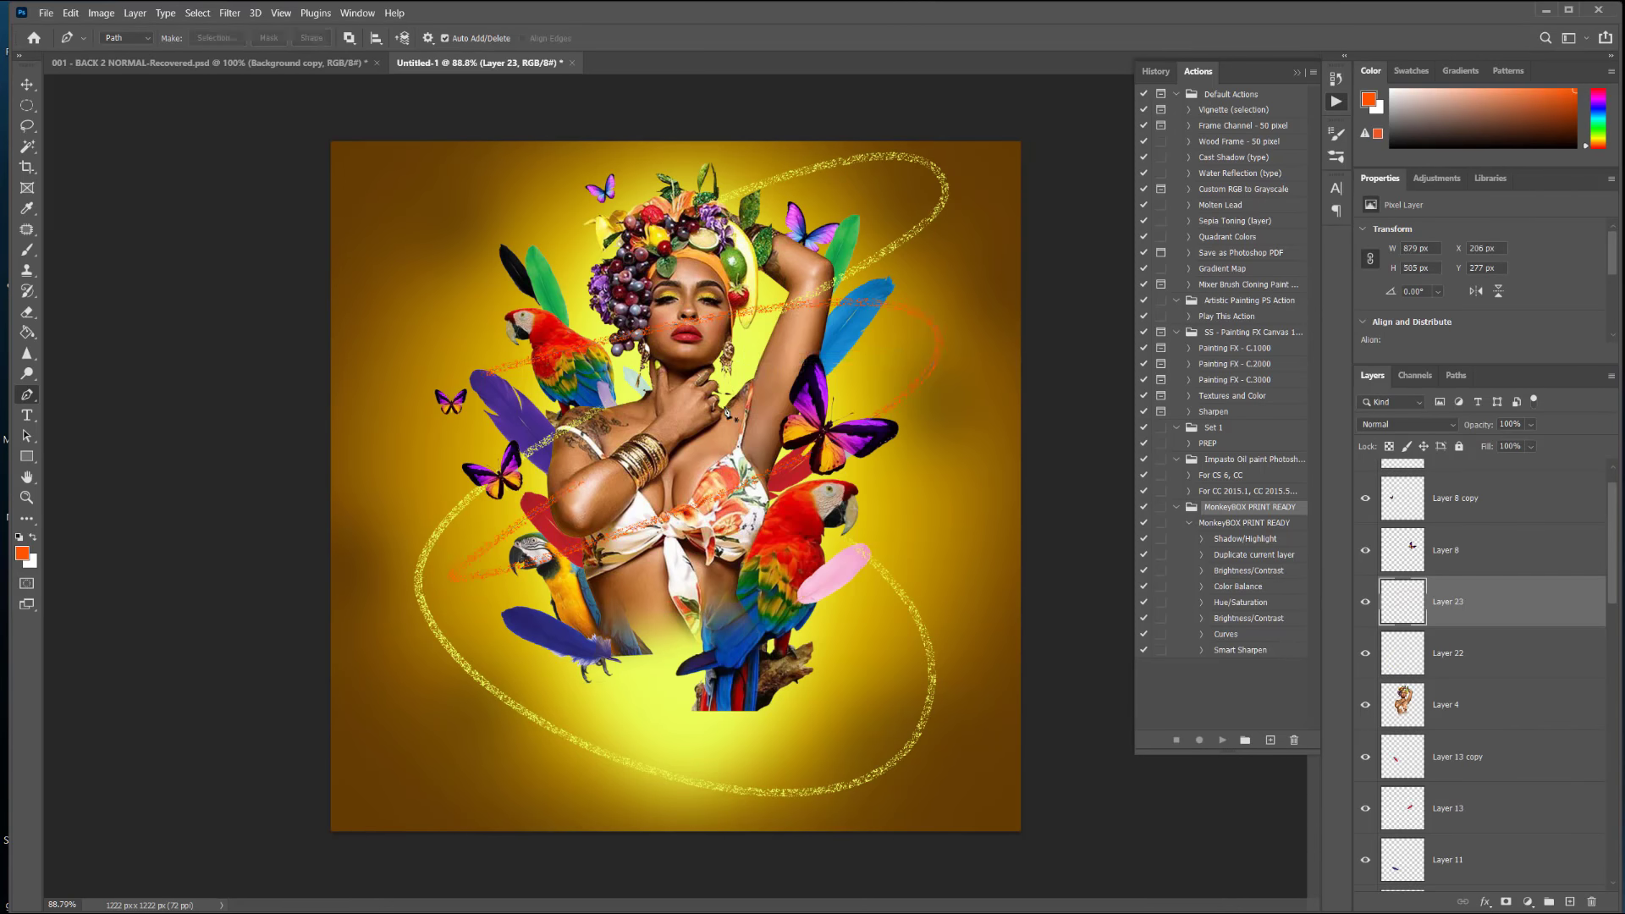
{"action": "left_click", "coordinate": [27, 314]}
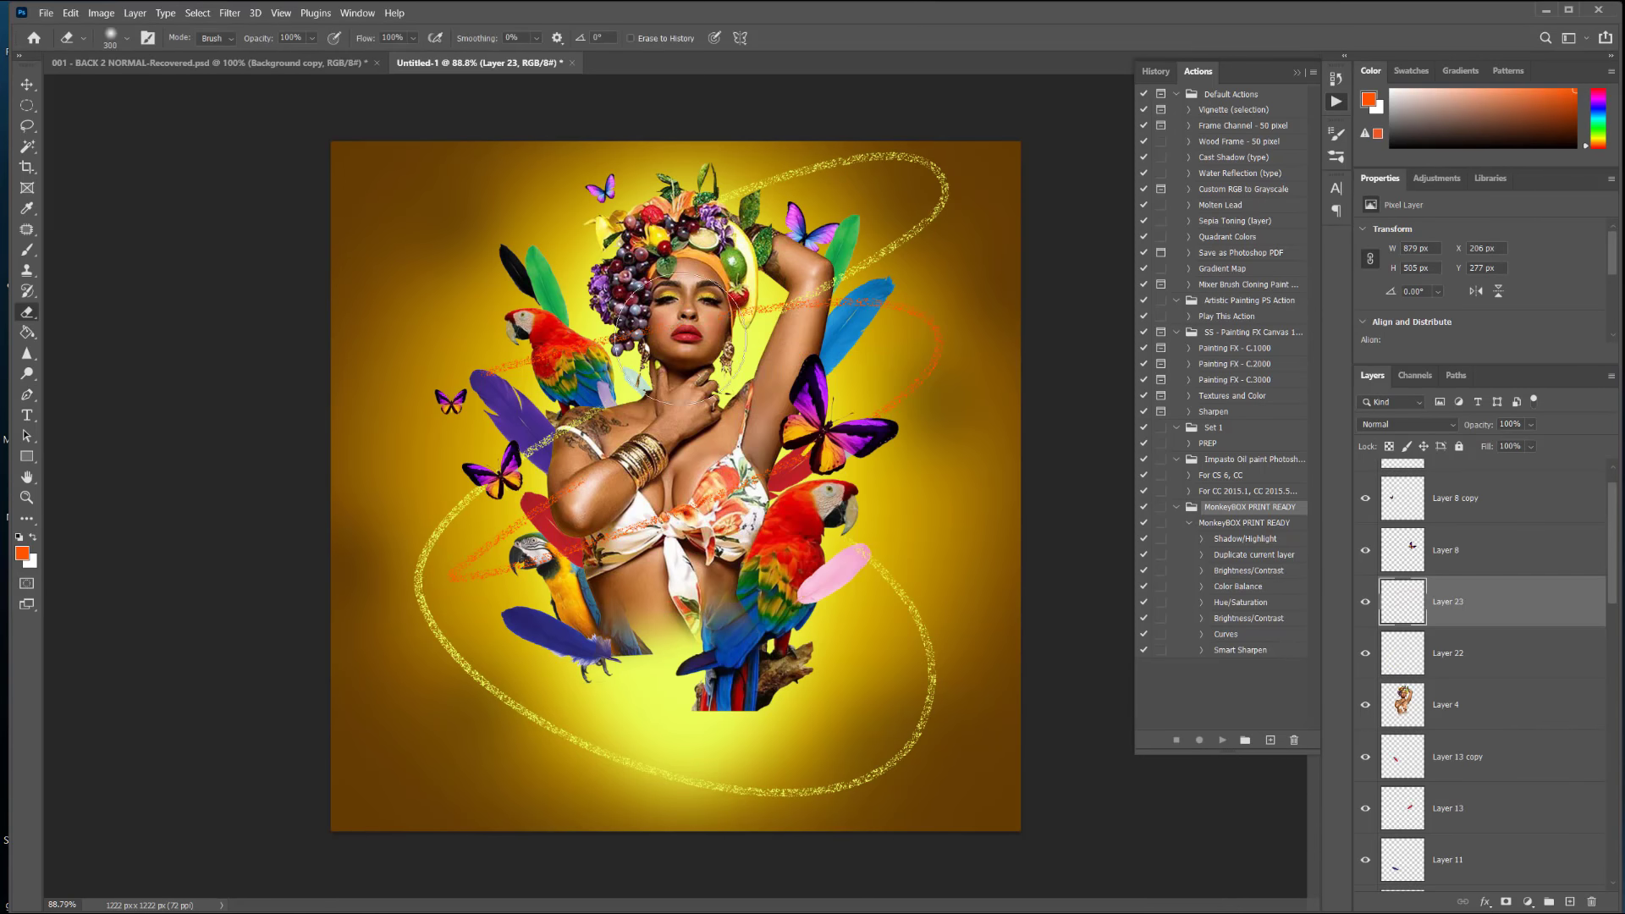
{"action": "left_click", "coordinate": [690, 318]}
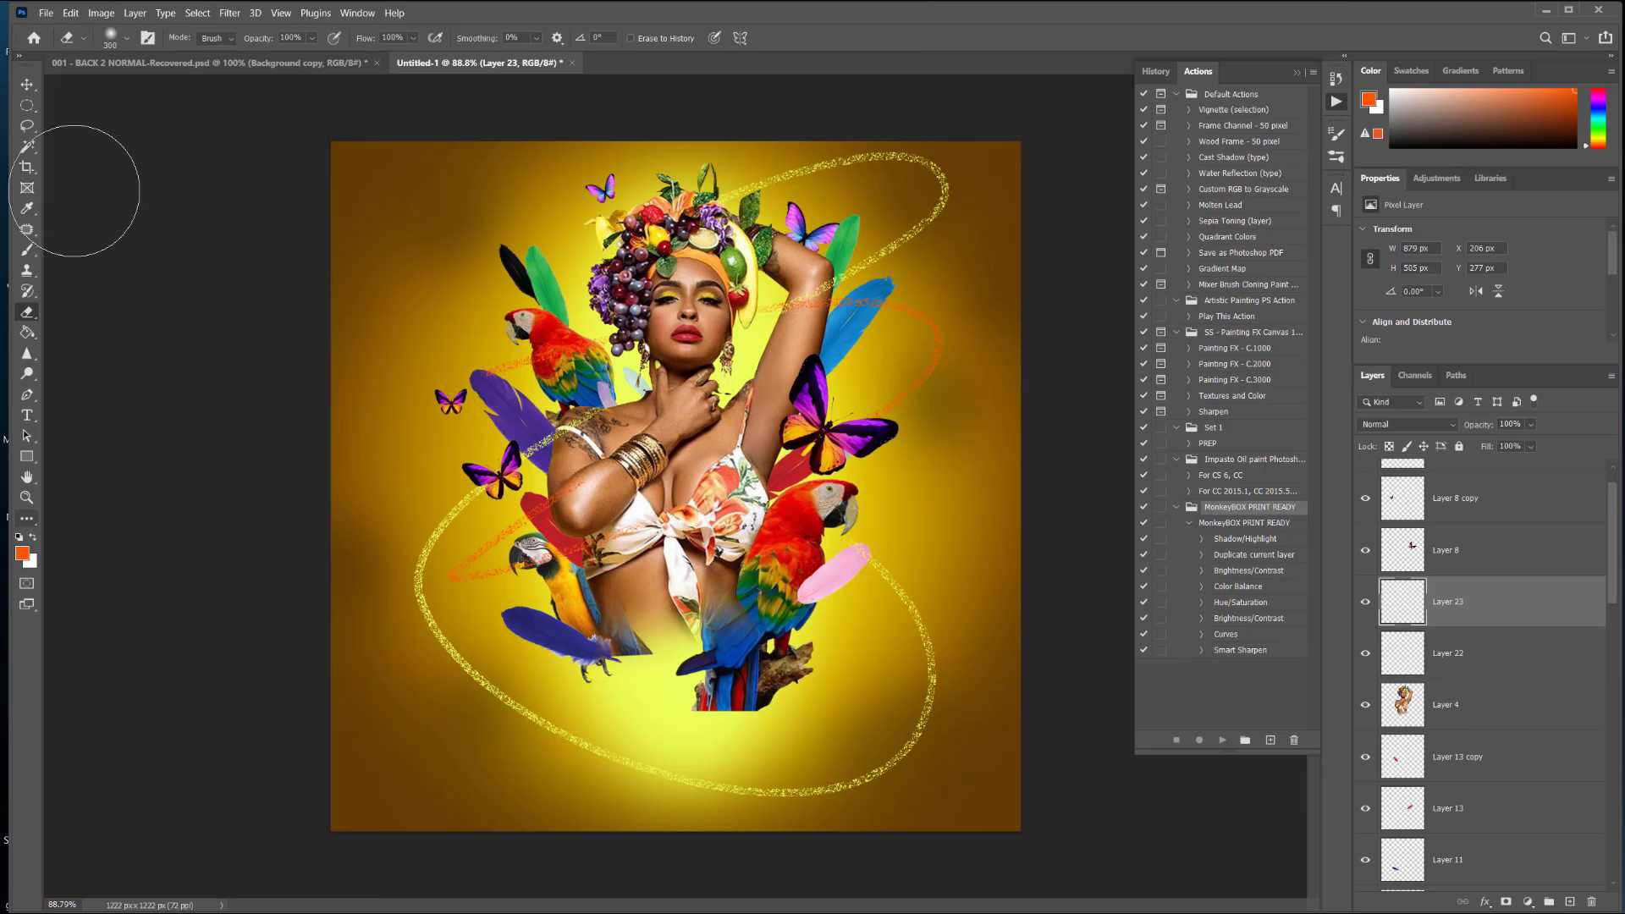
Step: Switch the eraser to the Hard Round tip at a smaller size, and return to the Brush tool
{"action": "left_click", "coordinate": [127, 38]}
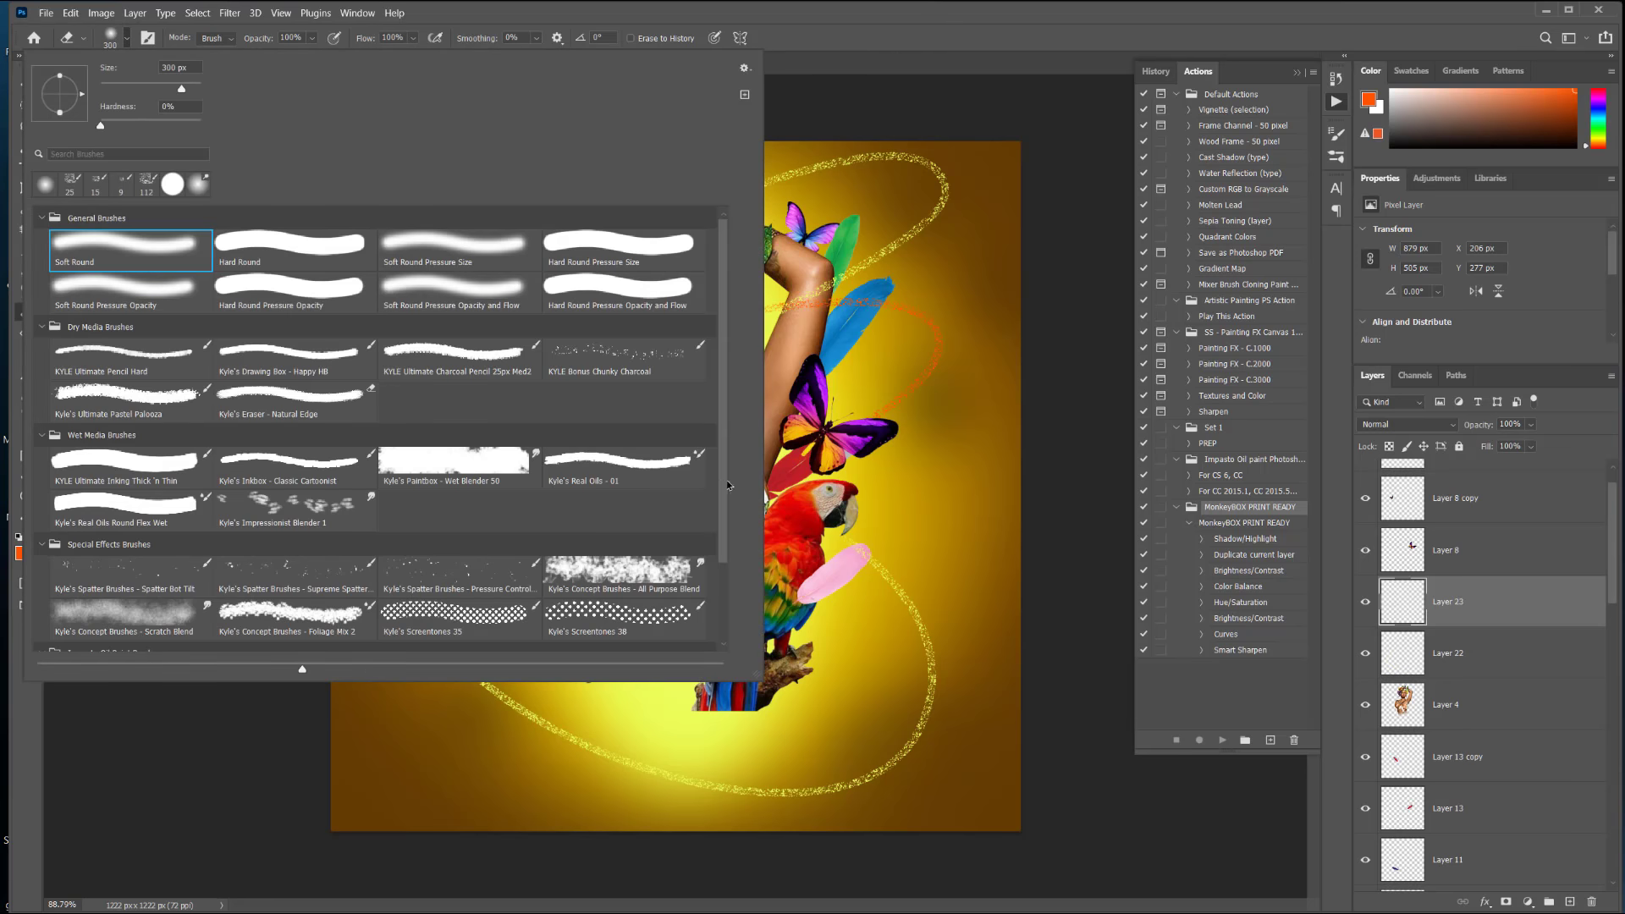
{"action": "scroll", "coordinate": [722, 491], "scroll_direction": "down", "scroll_amount": 2}
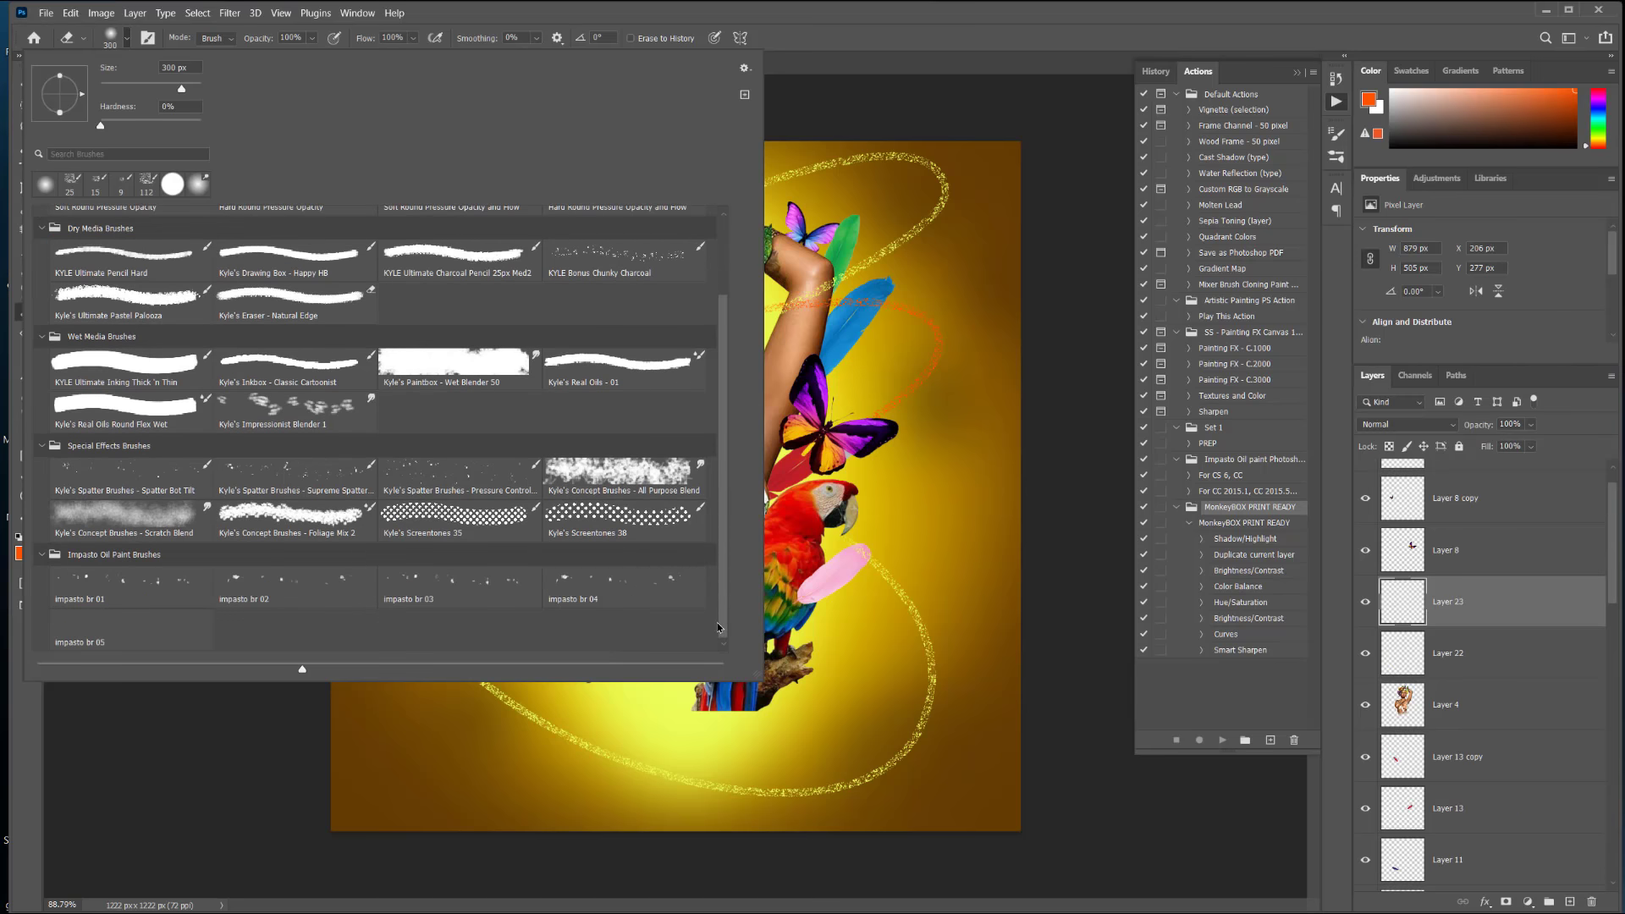
{"action": "left_click_drag", "start_coordinate": [726, 542], "coordinate": [720, 459]}
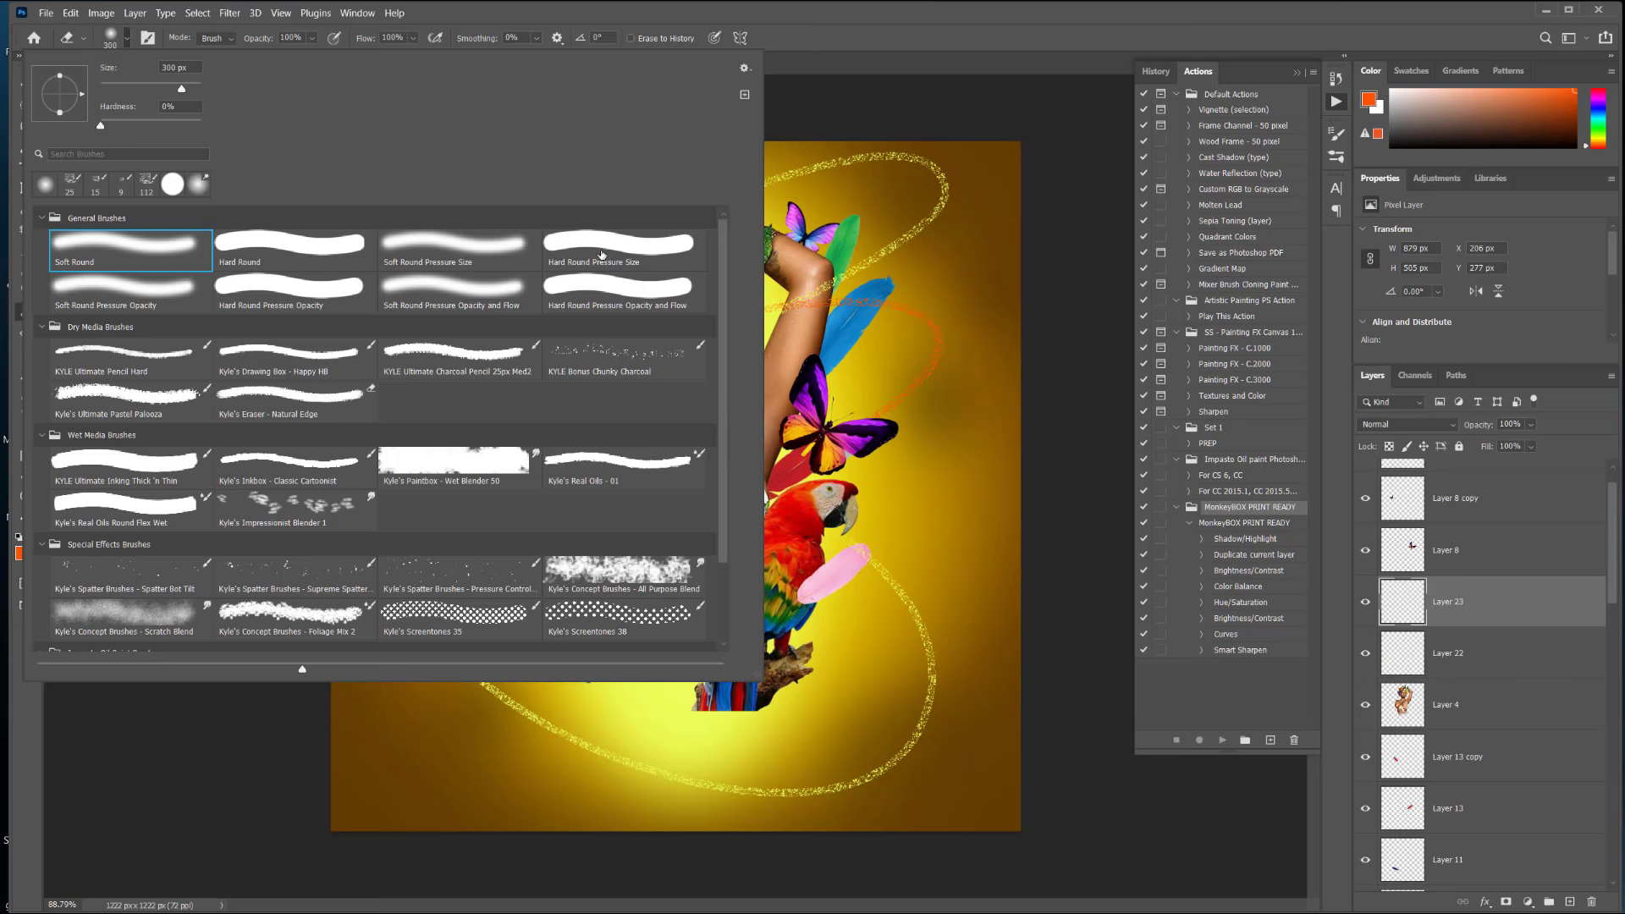
{"action": "double_click", "coordinate": [297, 251]}
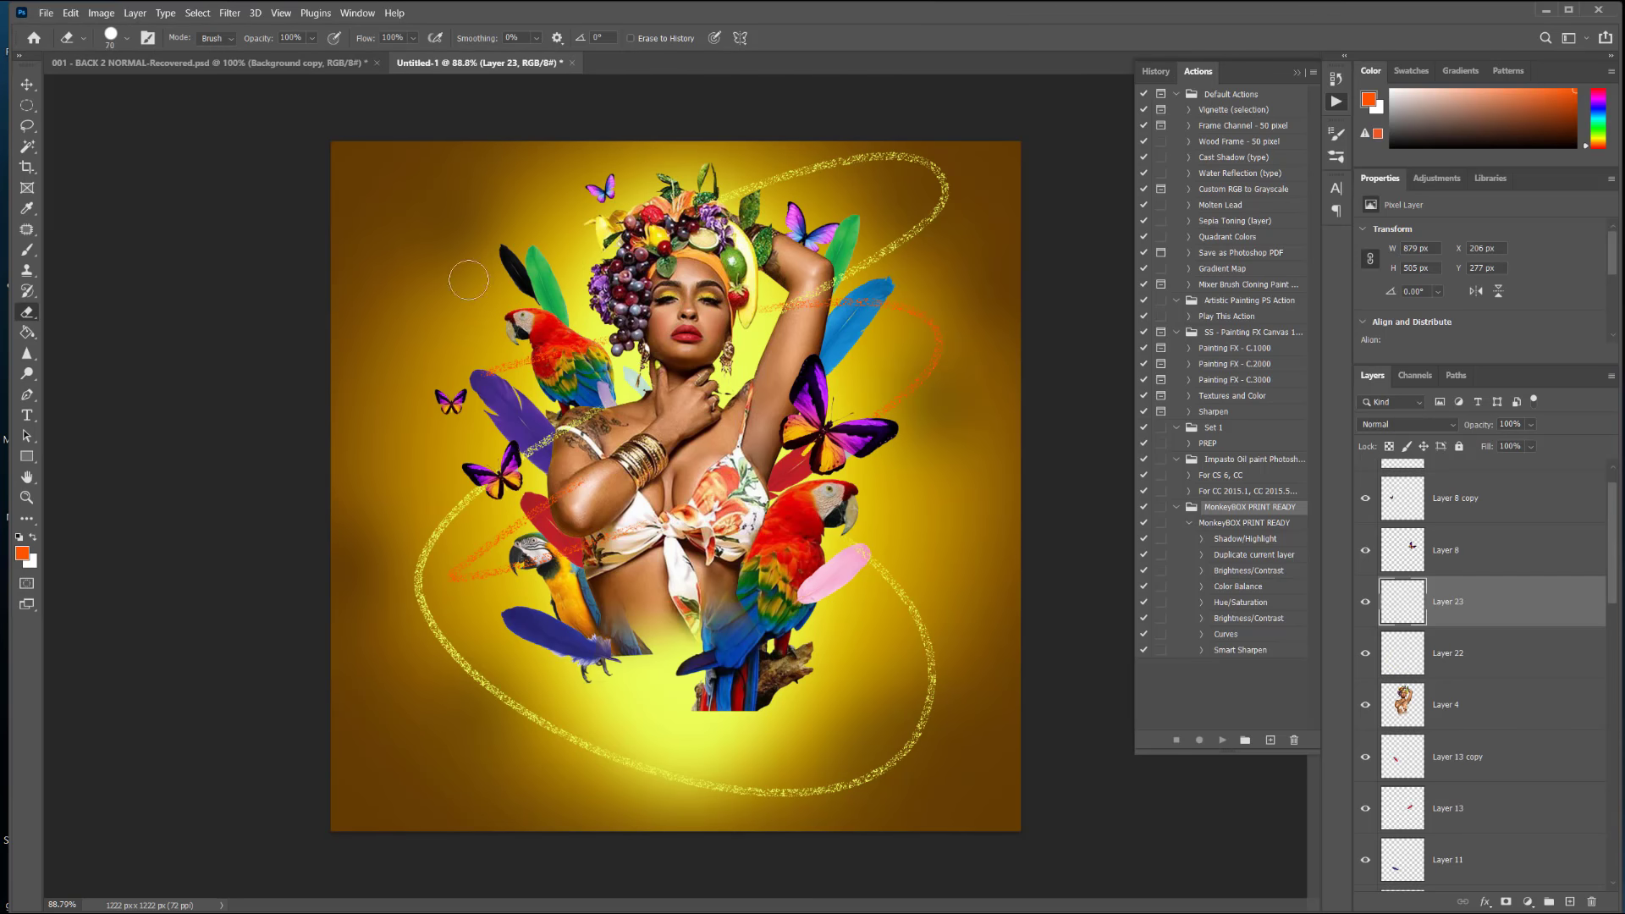
{"action": "key", "text": "bracketleft"}
{"action": "key", "text": "bracketleft"}
{"action": "left_click", "coordinate": [28, 251]}
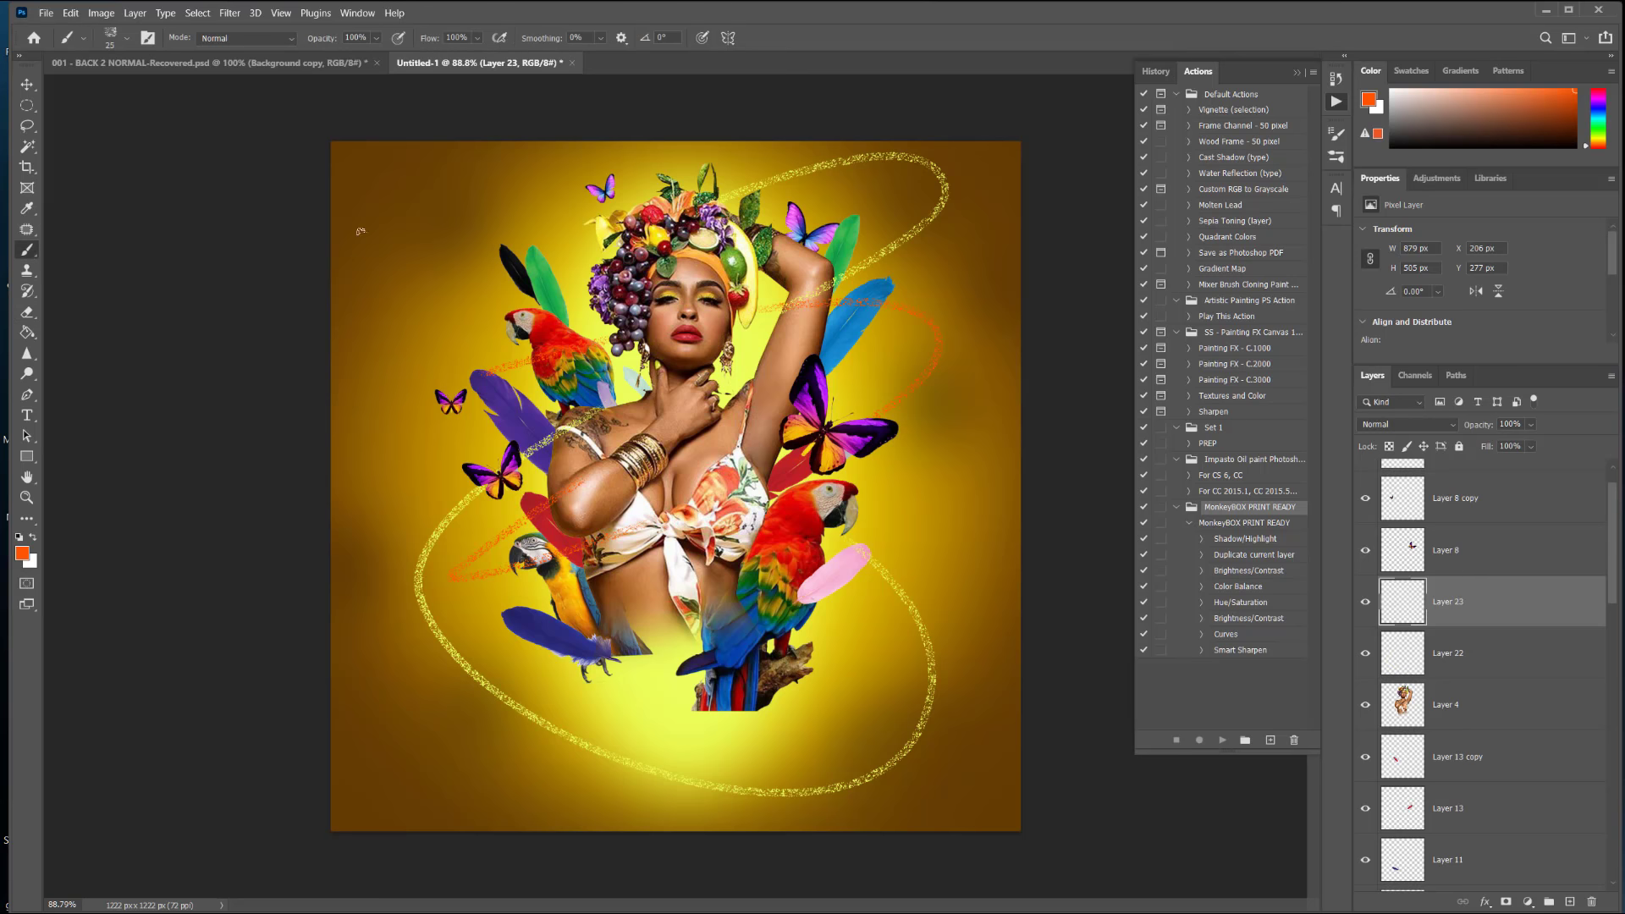
Step: Switch the brush to the Hard Round tip, test it with an orange stroke around the upper parrot and across the woman, and undo the stroke
{"action": "left_click", "coordinate": [127, 40]}
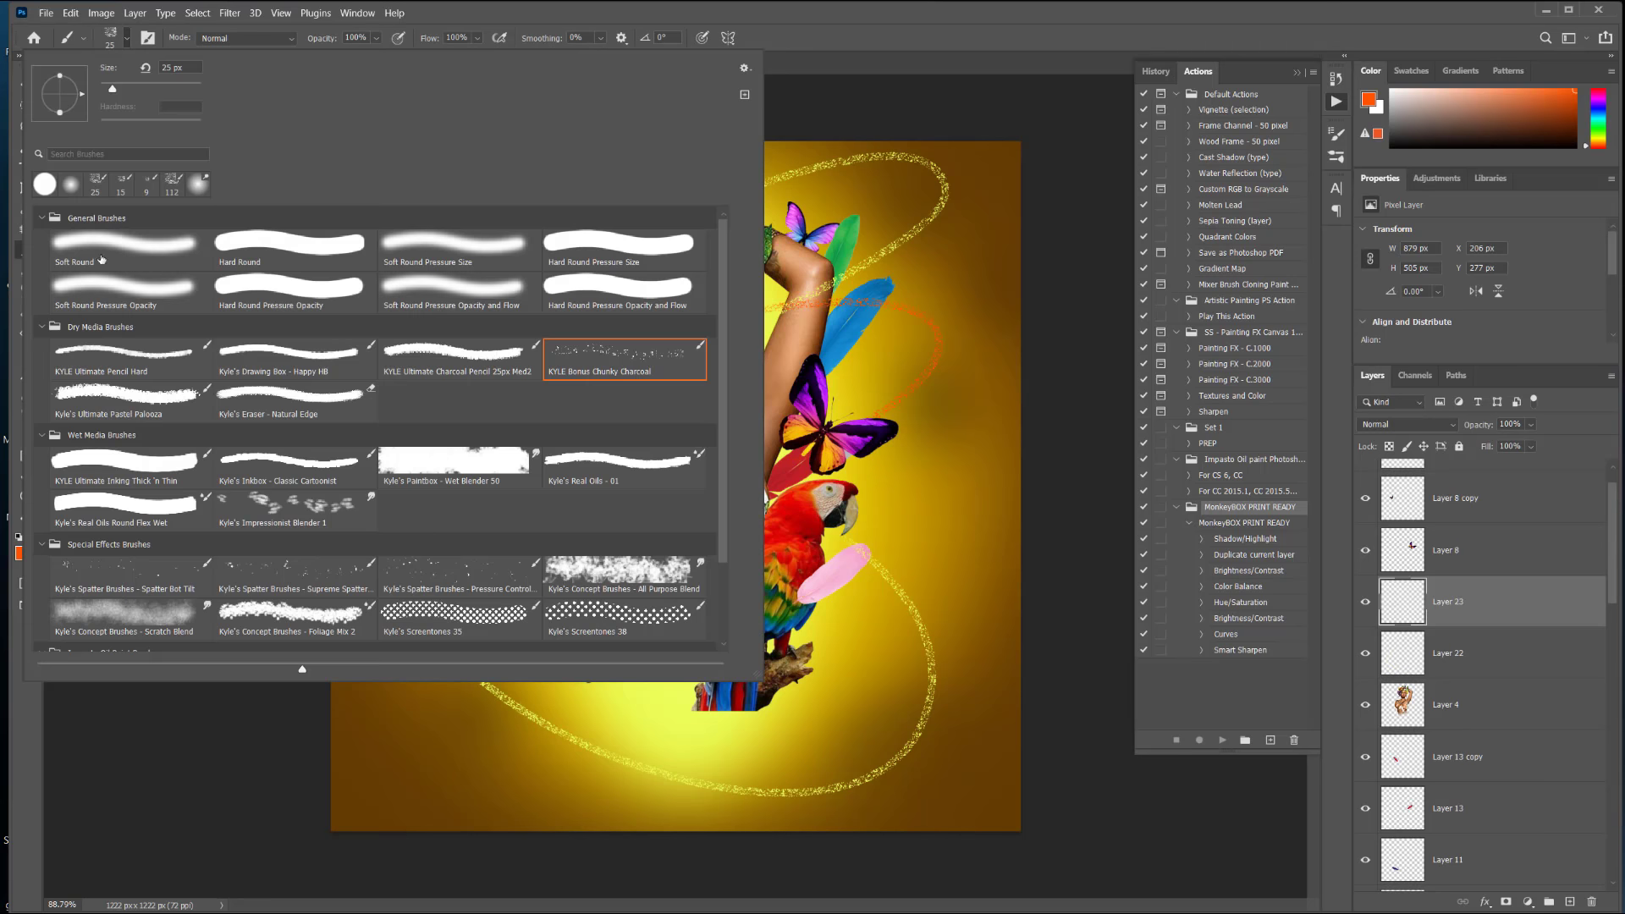
{"action": "double_click", "coordinate": [287, 245]}
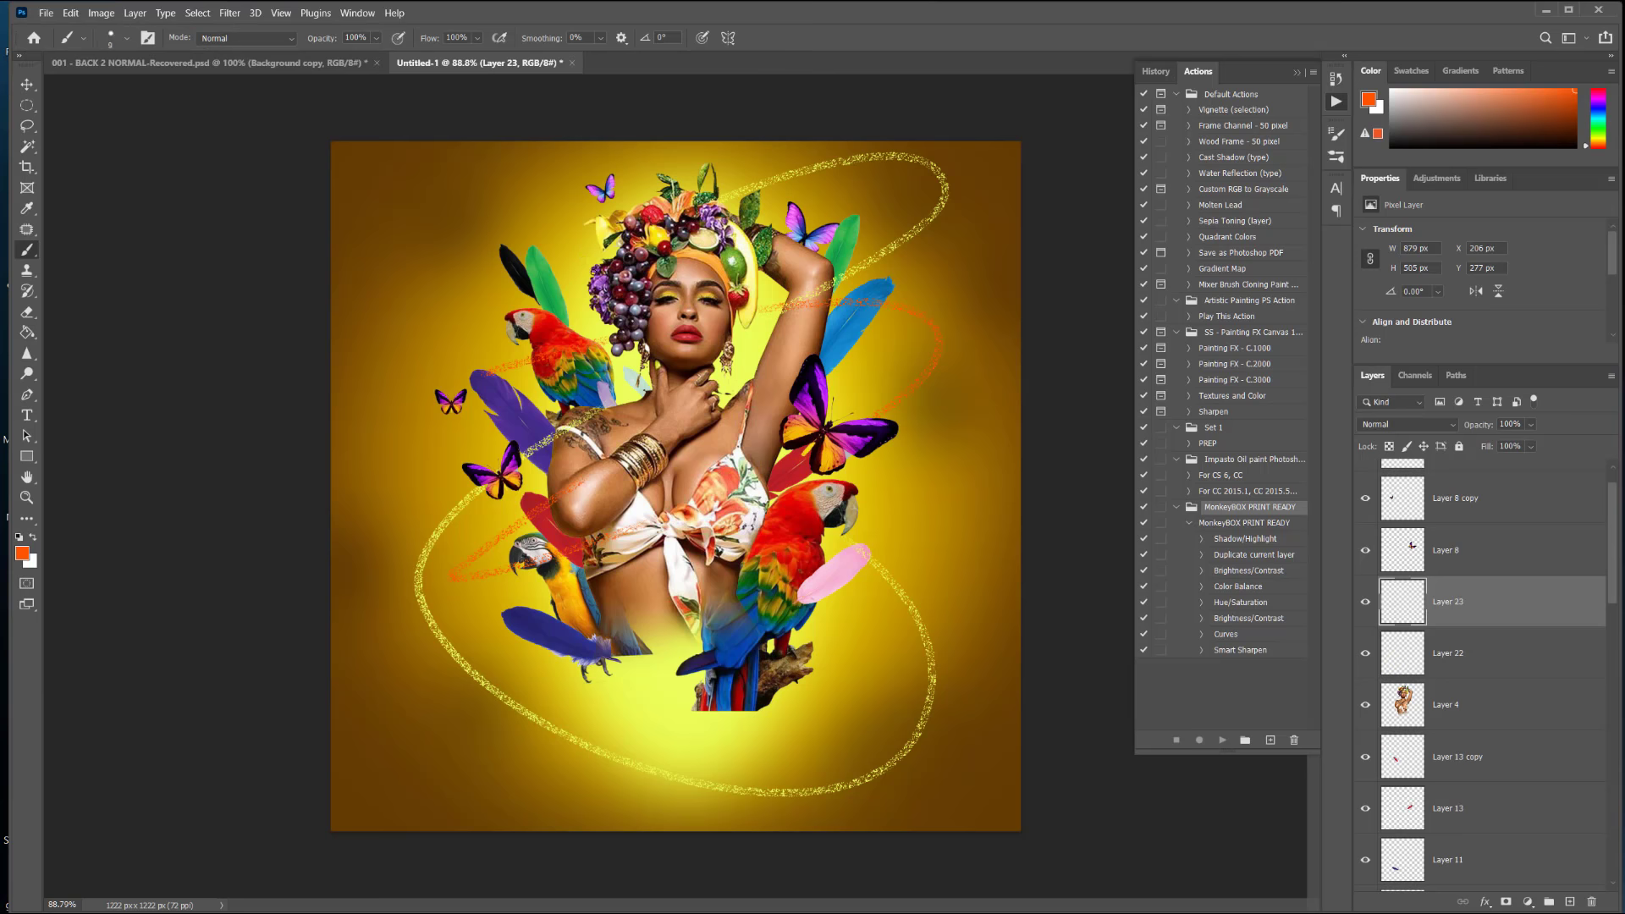
{"action": "mouse_move", "coordinate": [593, 275]}
{"action": "left_mouse_down"}
{"action": "mouse_move", "coordinate": [438, 475]}
{"action": "mouse_move", "coordinate": [858, 491]}
{"action": "left_mouse_up"}
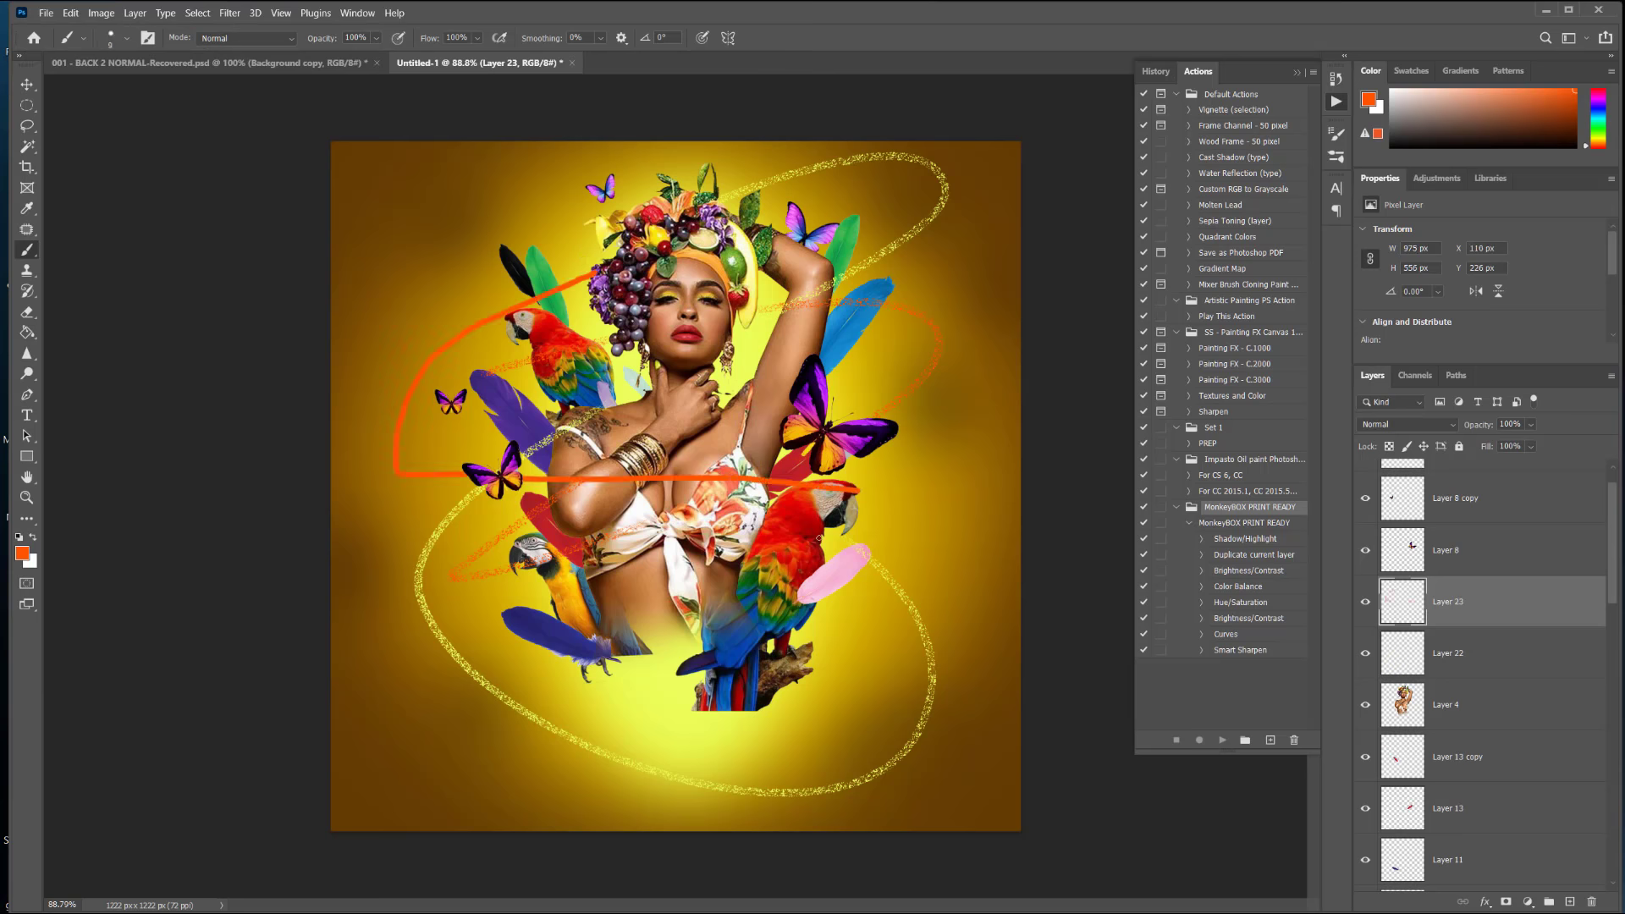
{"action": "left_click", "coordinate": [71, 14]}
{"action": "left_click", "coordinate": [102, 28]}
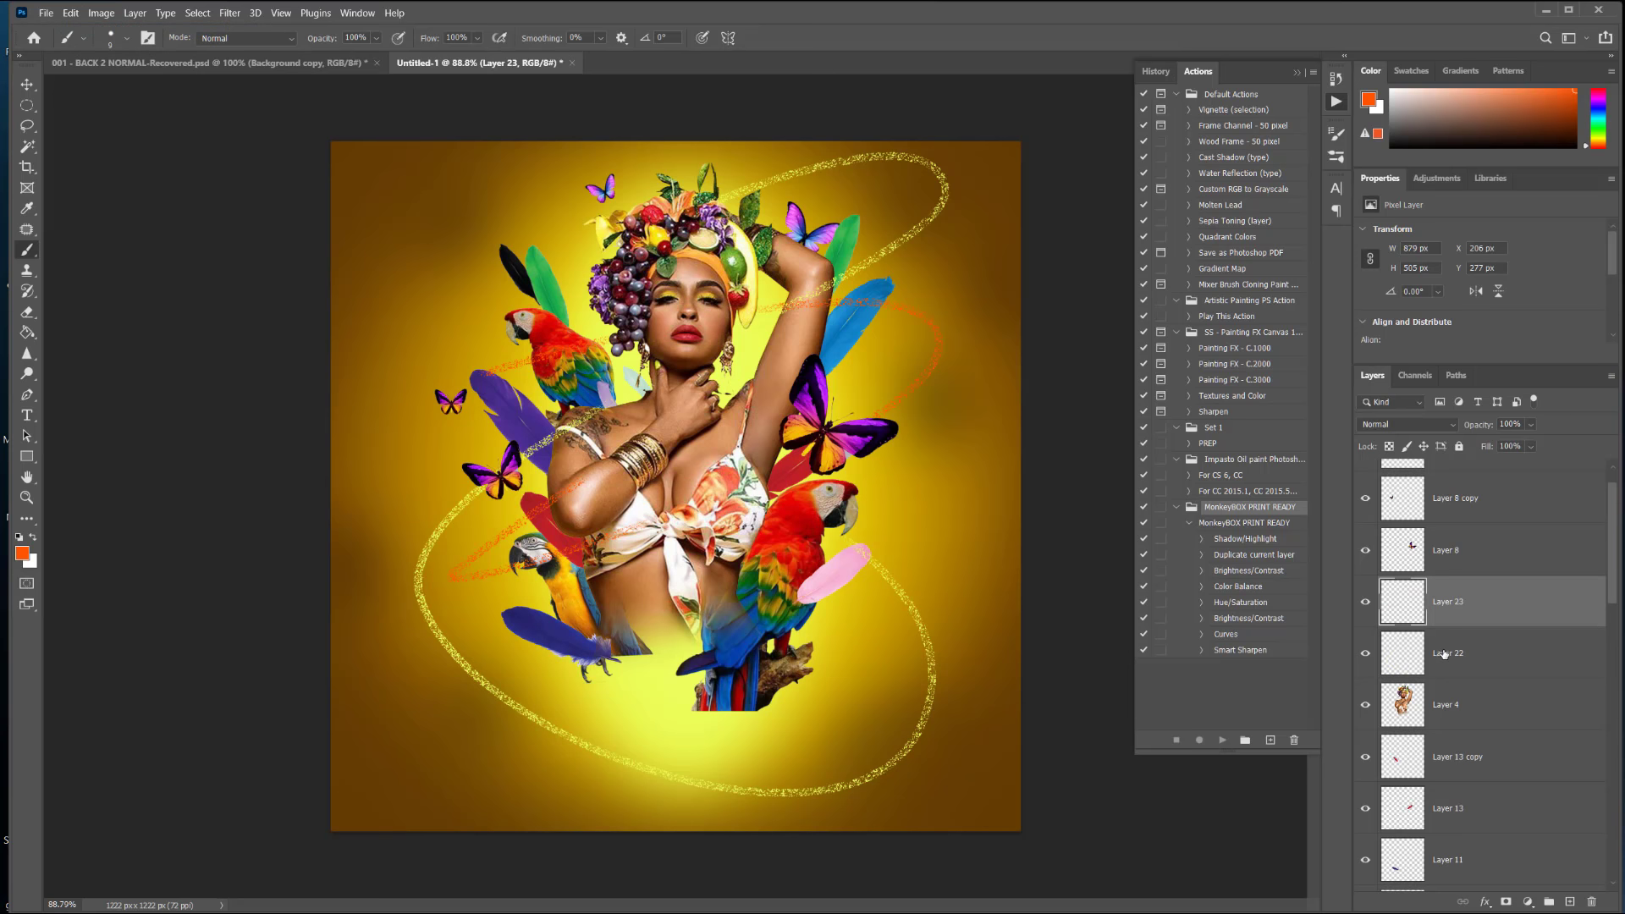
Step: Try smudging Layer 23 around the woman's shoulder with Kyle's Concept Brushes - All Purpose Blend, and return to the Brush tool
{"action": "left_click", "coordinate": [124, 38]}
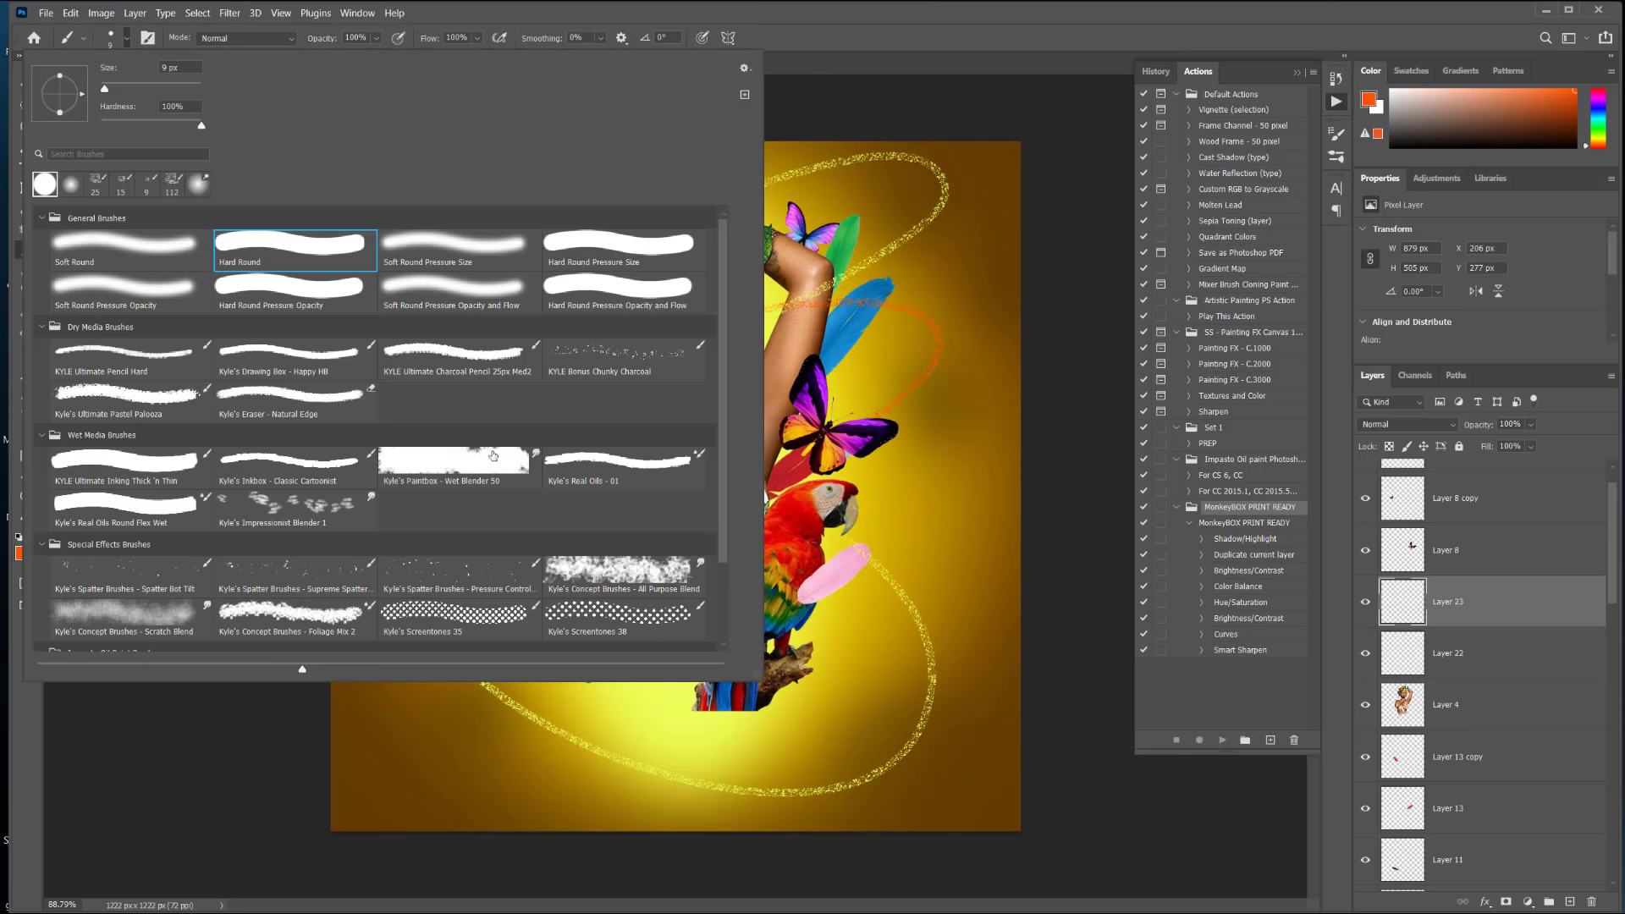
{"action": "double_click", "coordinate": [626, 567]}
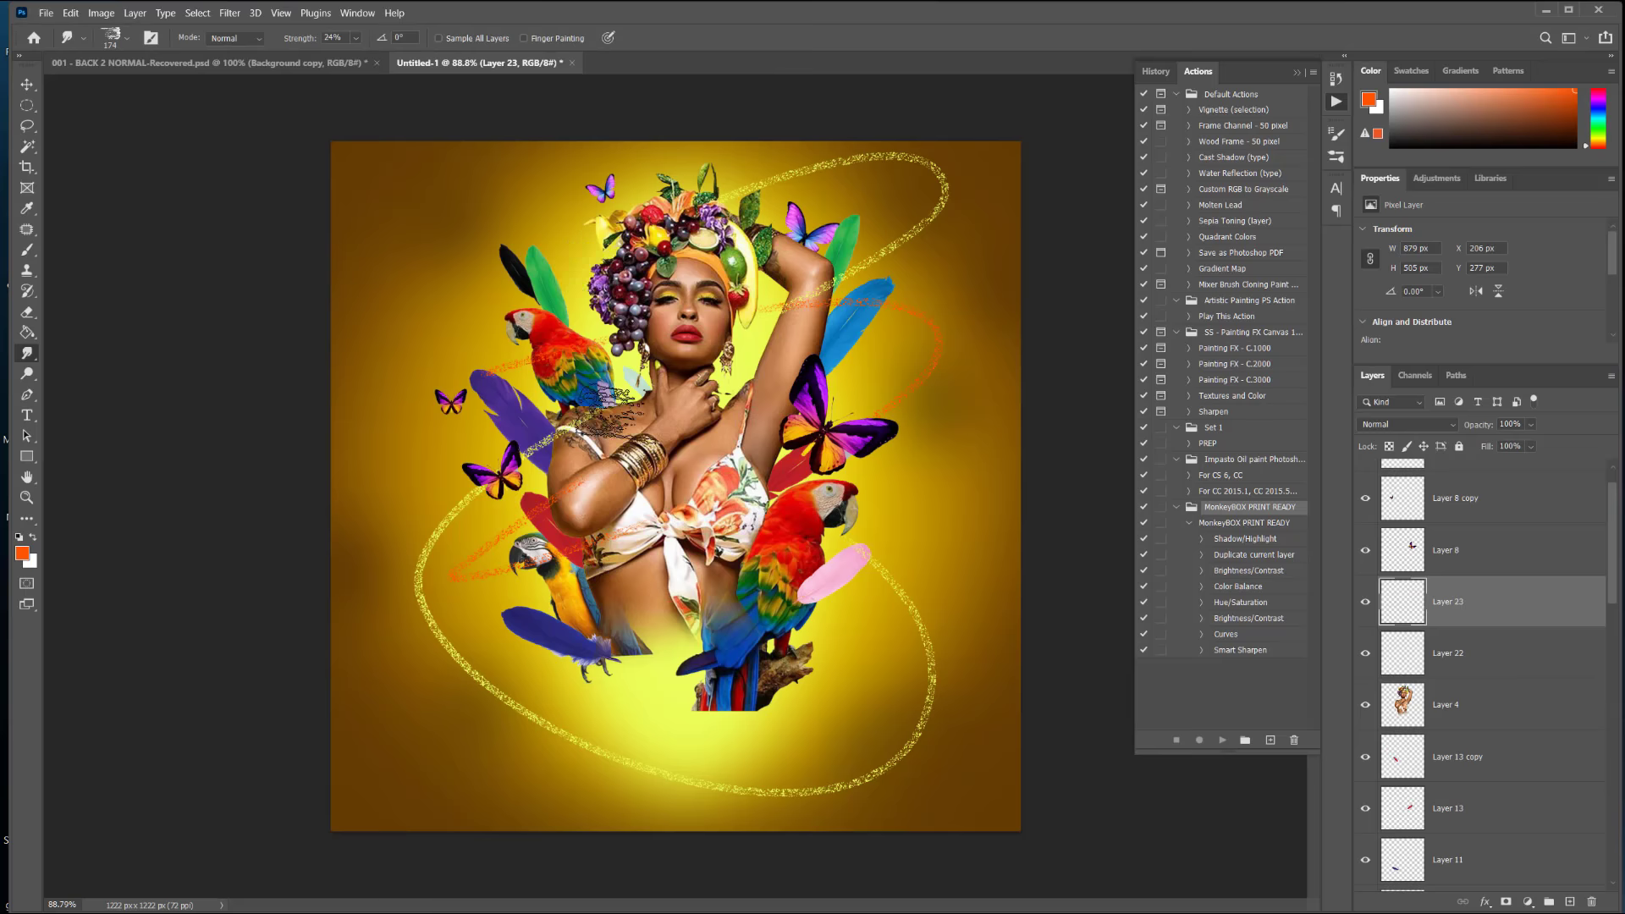
{"action": "left_click_drag", "start_coordinate": [684, 415], "coordinate": [533, 360]}
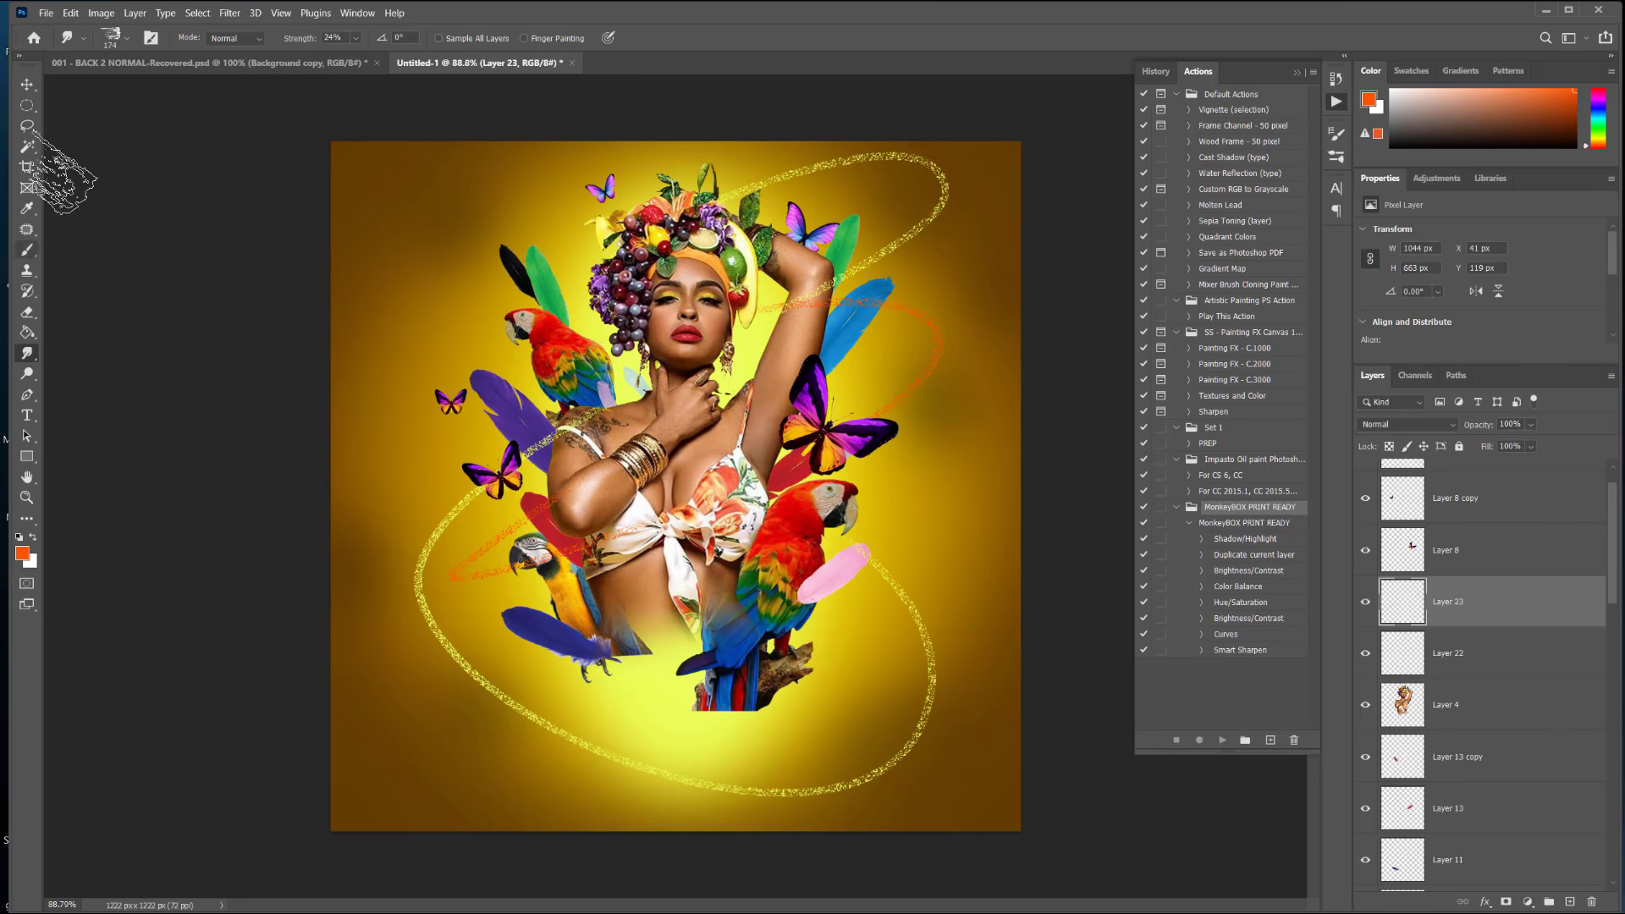
{"action": "left_click", "coordinate": [25, 250]}
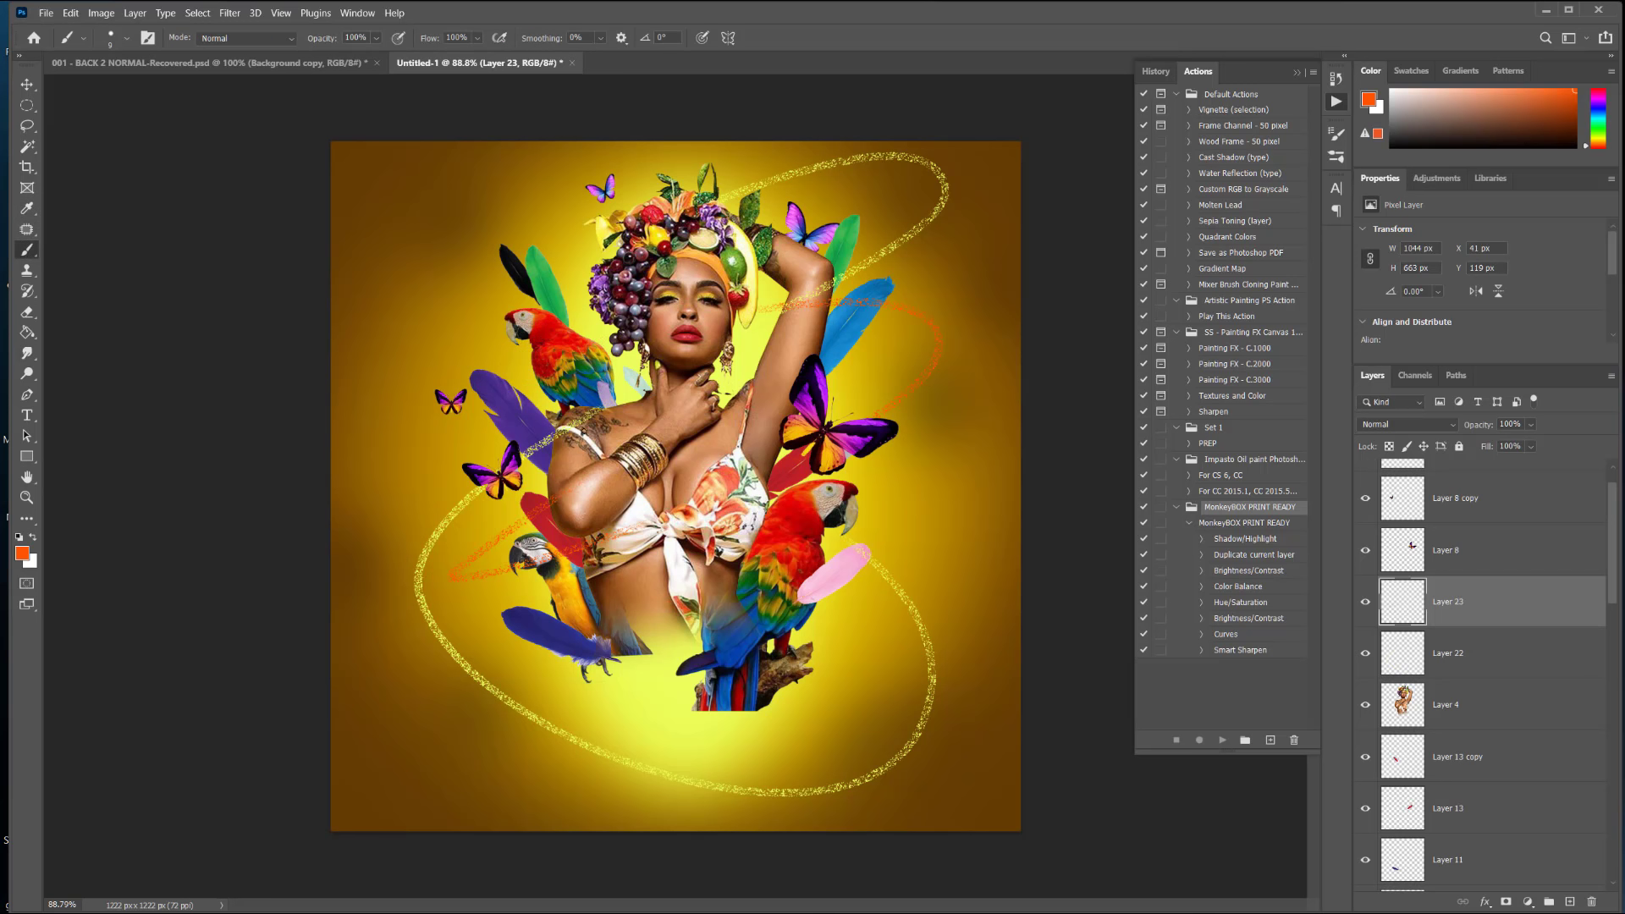
Step: Try orange Hard Round strokes over the purple feather on Layer 23, enlarge the brush, and undo the strokes
{"action": "mouse_move", "coordinate": [577, 429]}
{"action": "left_mouse_down"}
{"action": "mouse_move", "coordinate": [466, 363]}
{"action": "mouse_move", "coordinate": [546, 398]}
{"action": "left_mouse_up"}
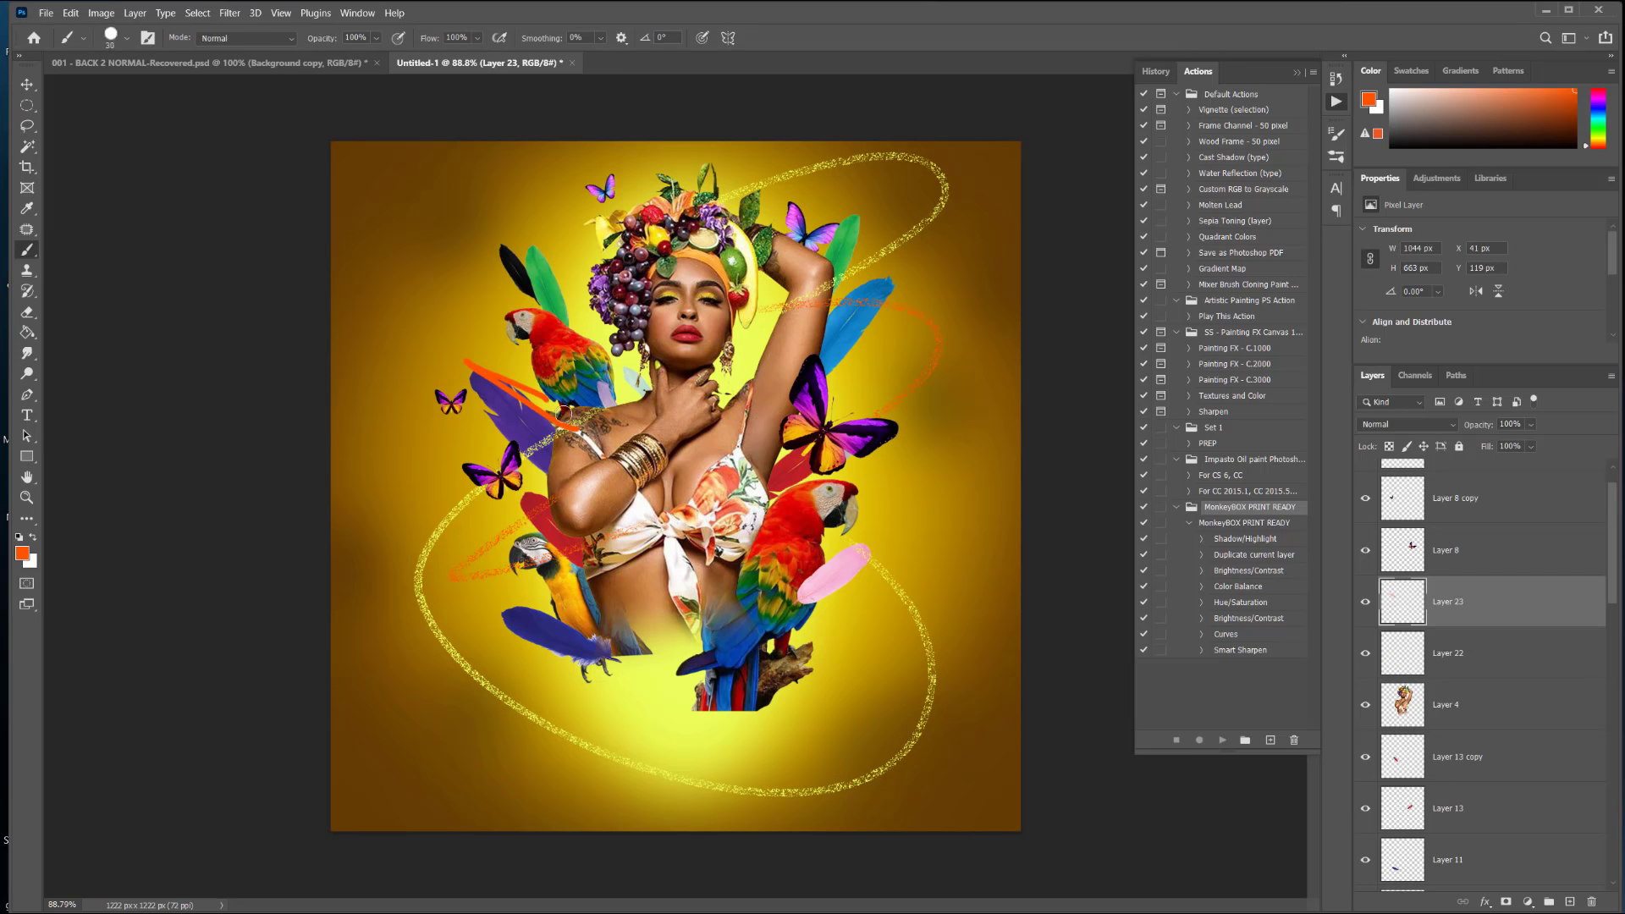
{"action": "key", "text": "bracketright"}
{"action": "key", "text": "bracketright"}
{"action": "left_click", "coordinate": [70, 13]}
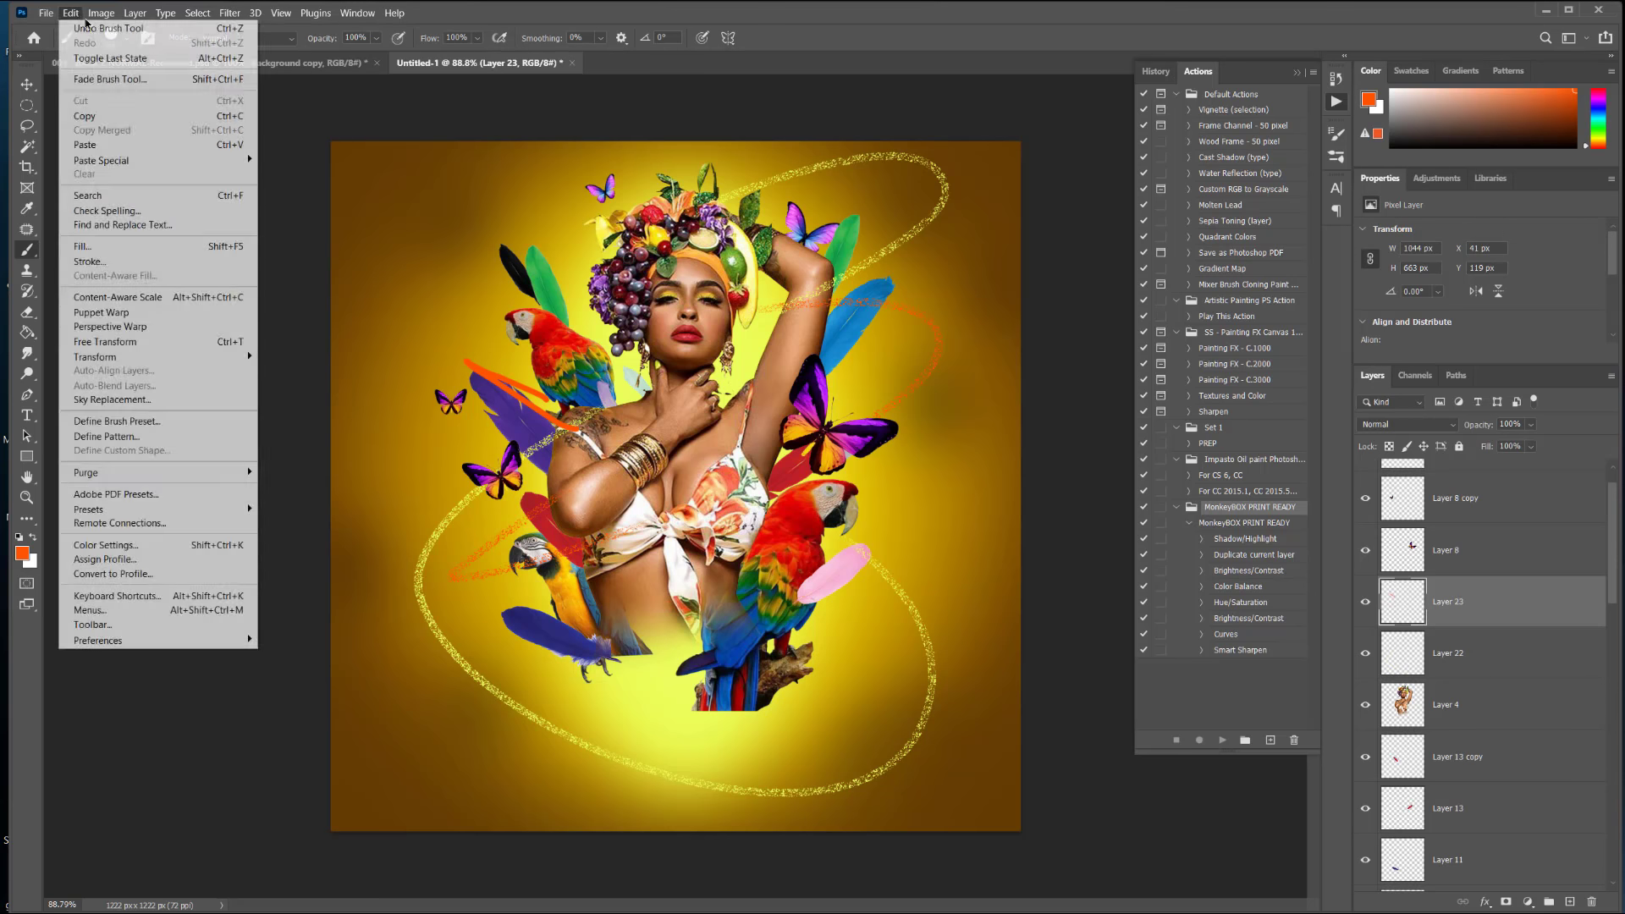
{"action": "left_click", "coordinate": [82, 44]}
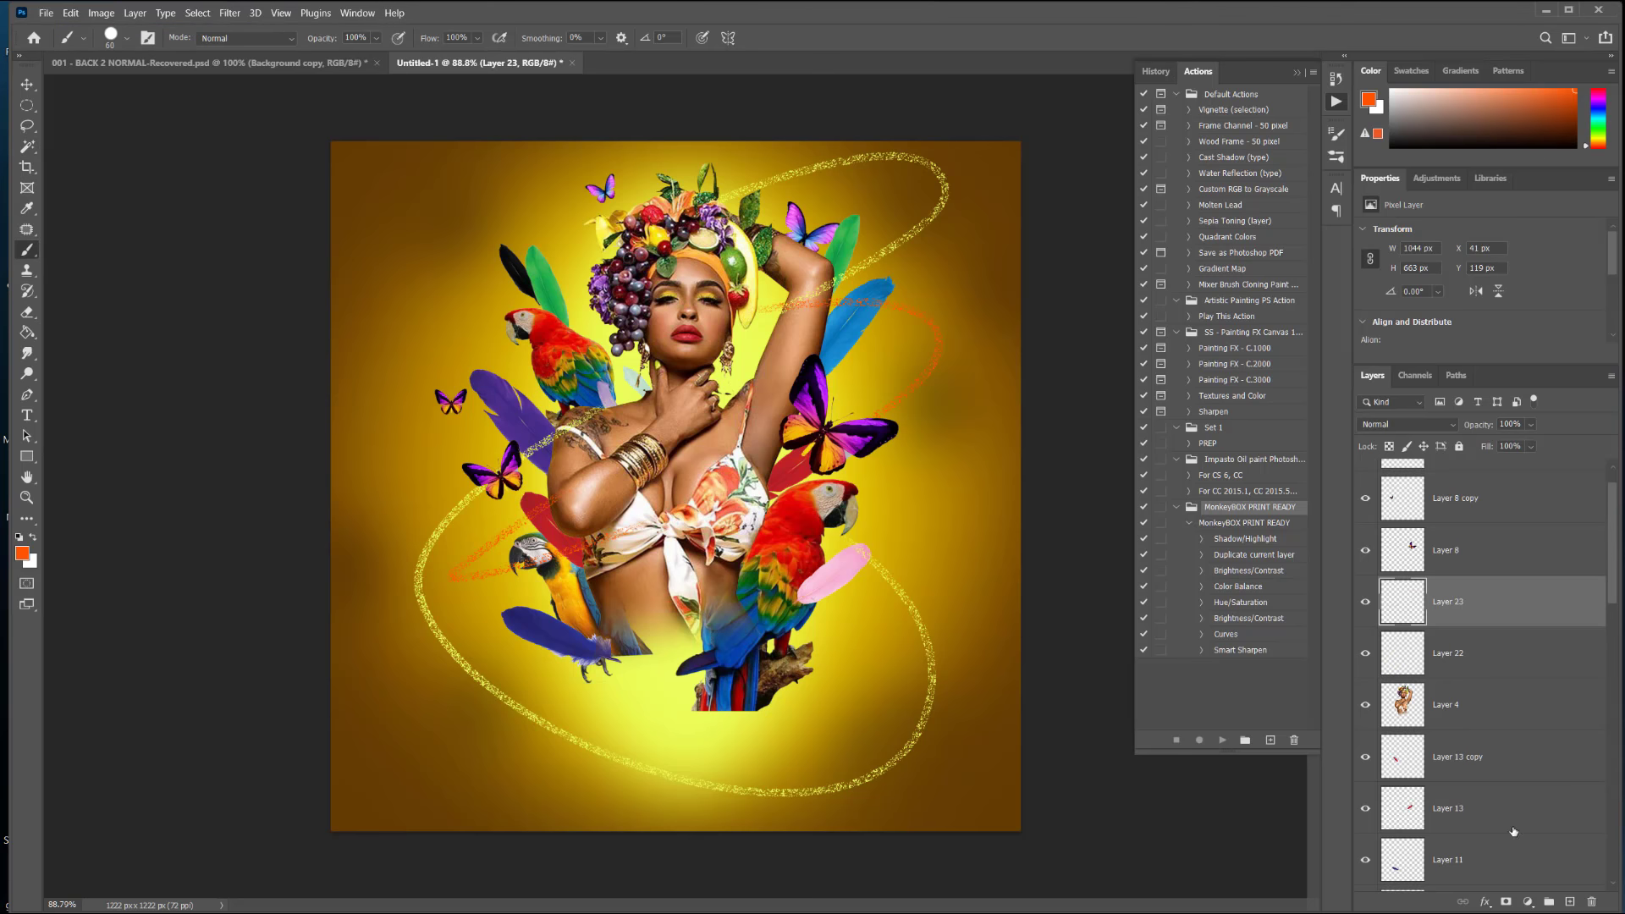
Step: Try Kyle's Concept Brushes - All Purpose Blend again on Layer 23, reselecting the tip after a switch to the Eraser
{"action": "left_click", "coordinate": [127, 38]}
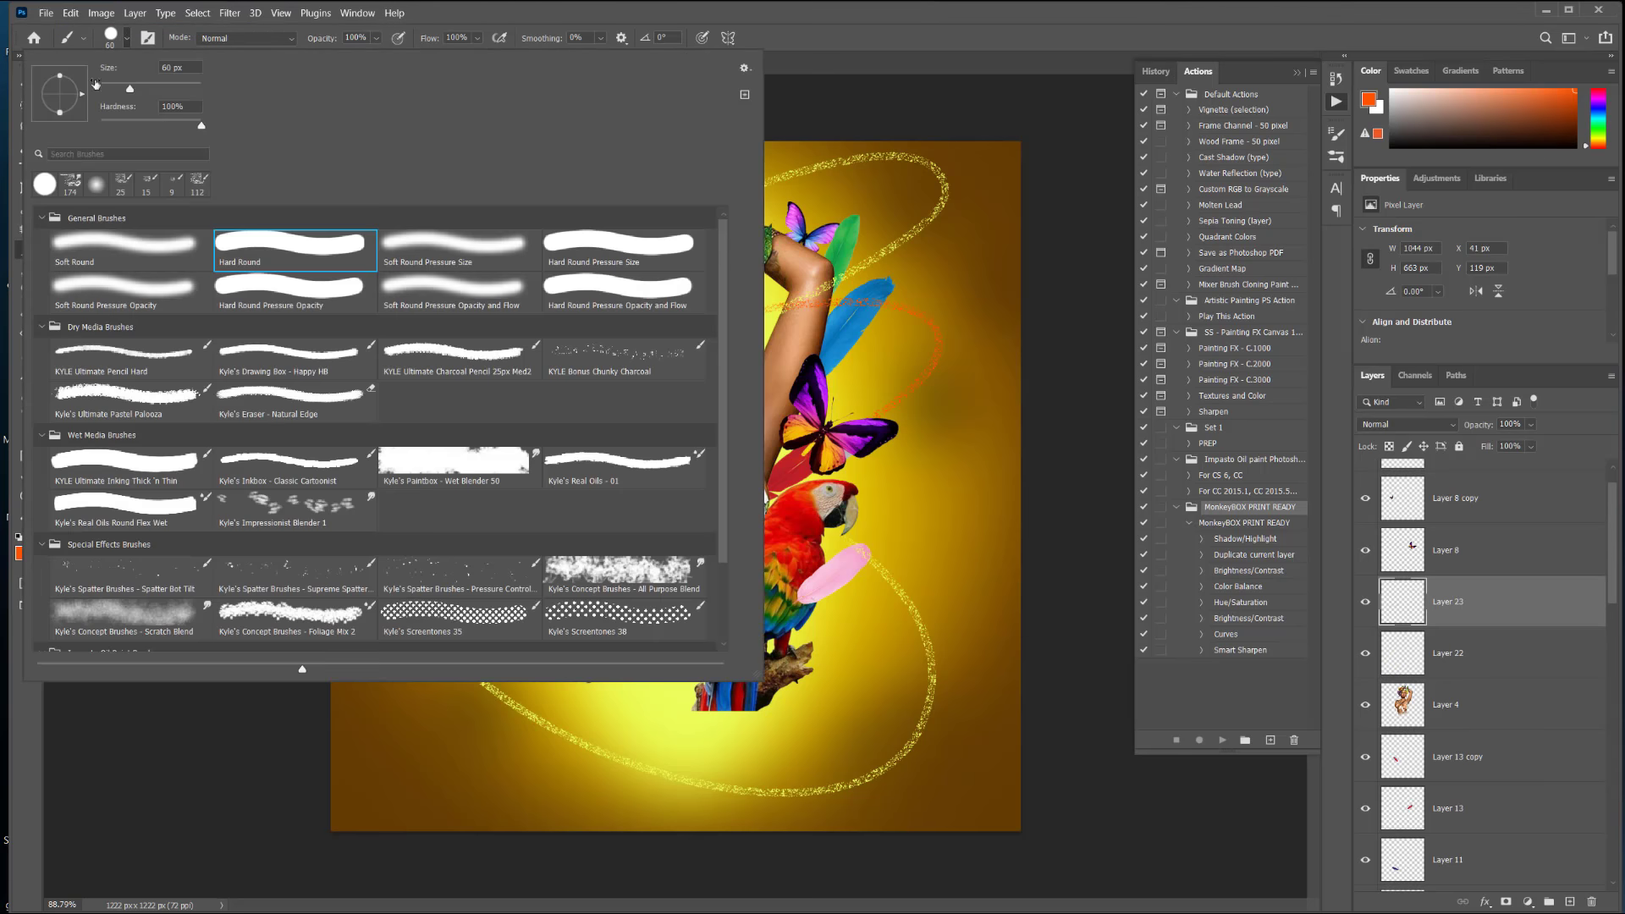
{"action": "double_click", "coordinate": [654, 570]}
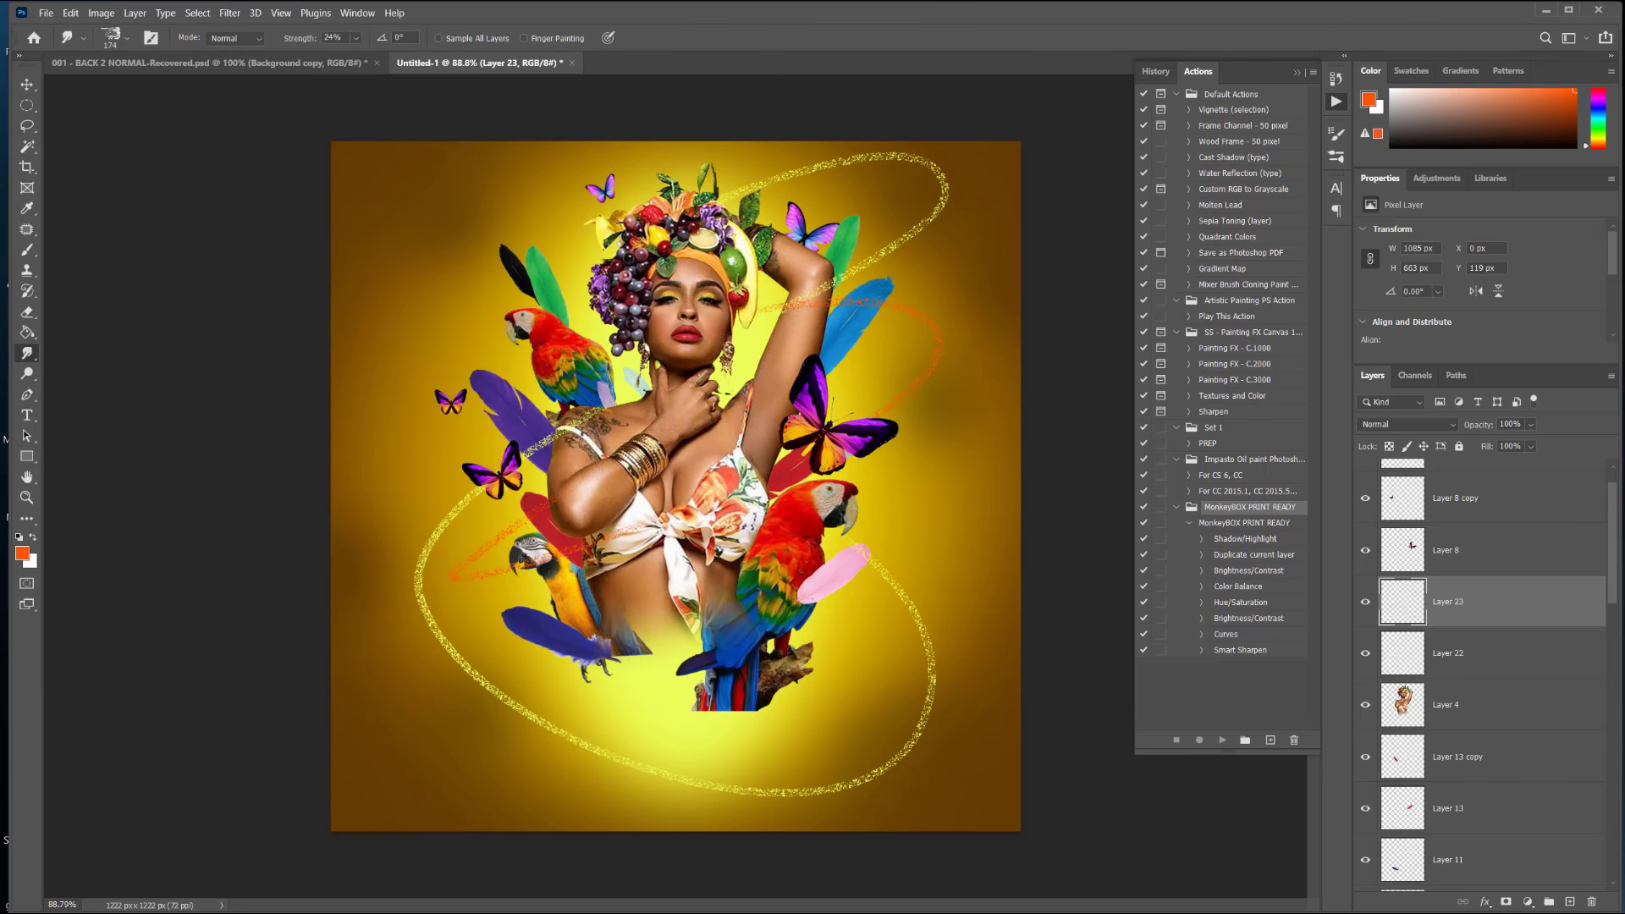
{"action": "key", "text": "e"}
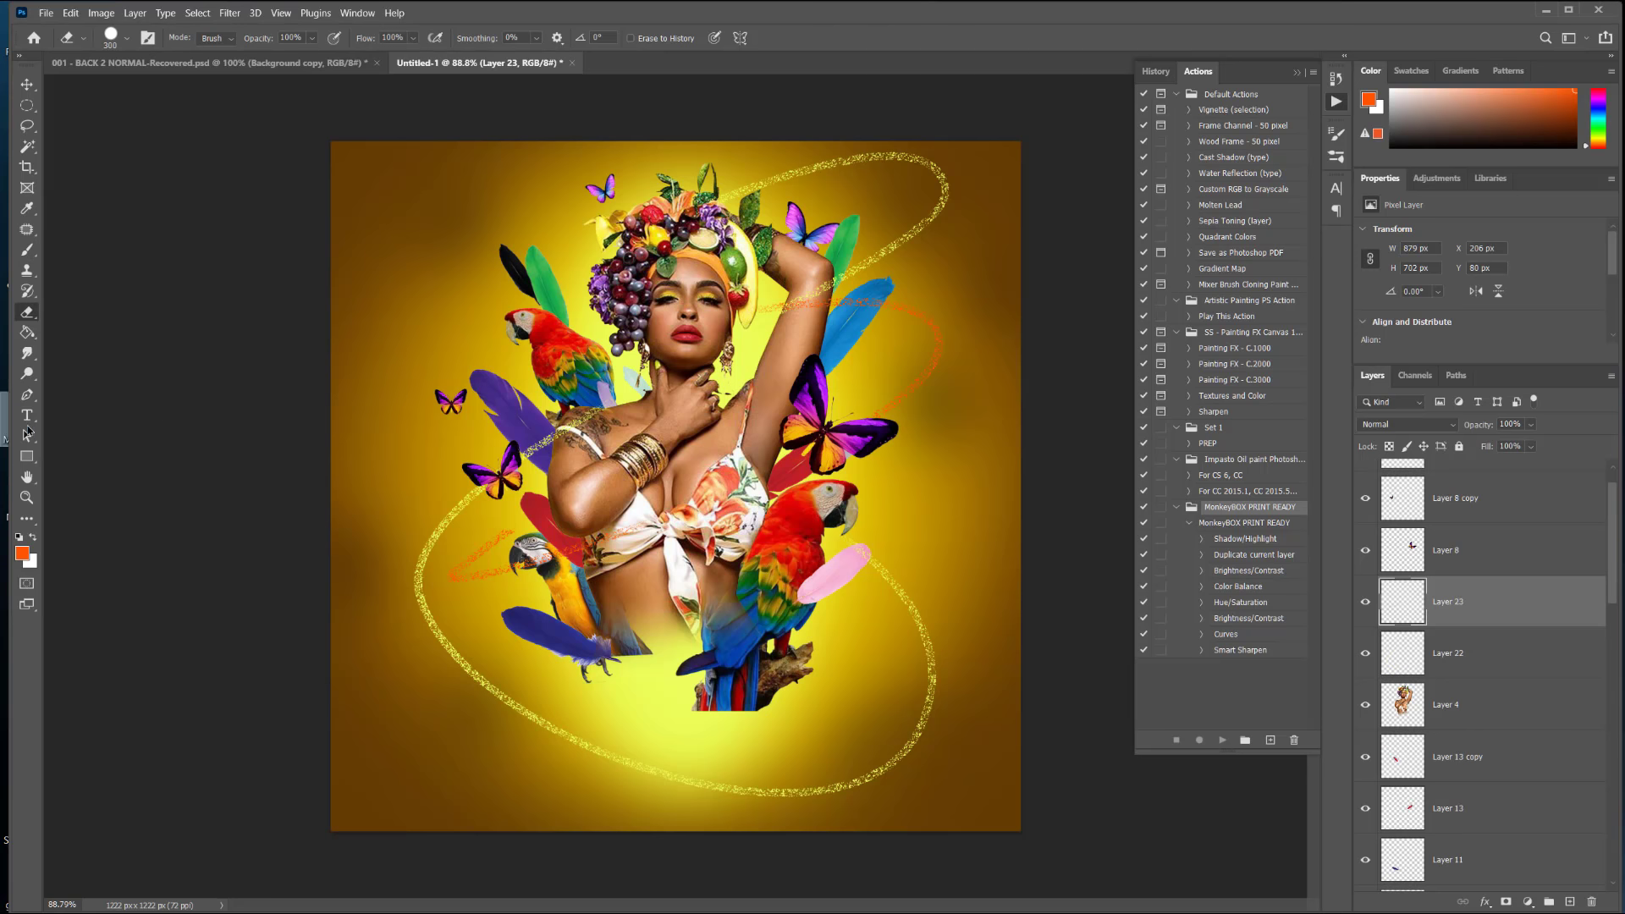
{"action": "left_click", "coordinate": [126, 37]}
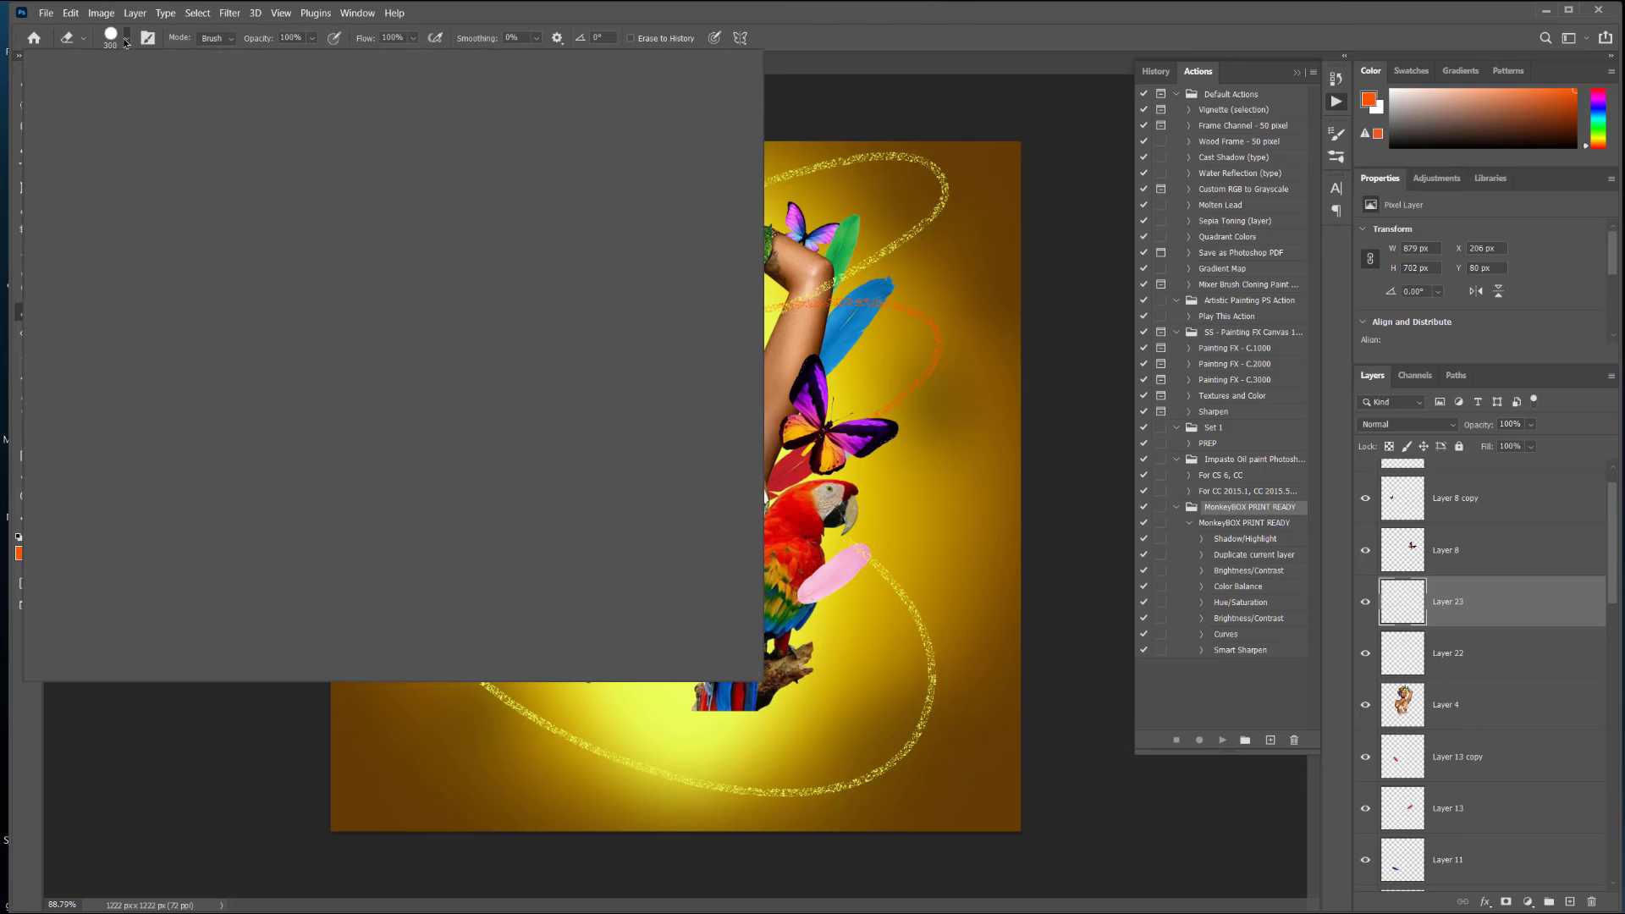
{"action": "double_click", "coordinate": [623, 579]}
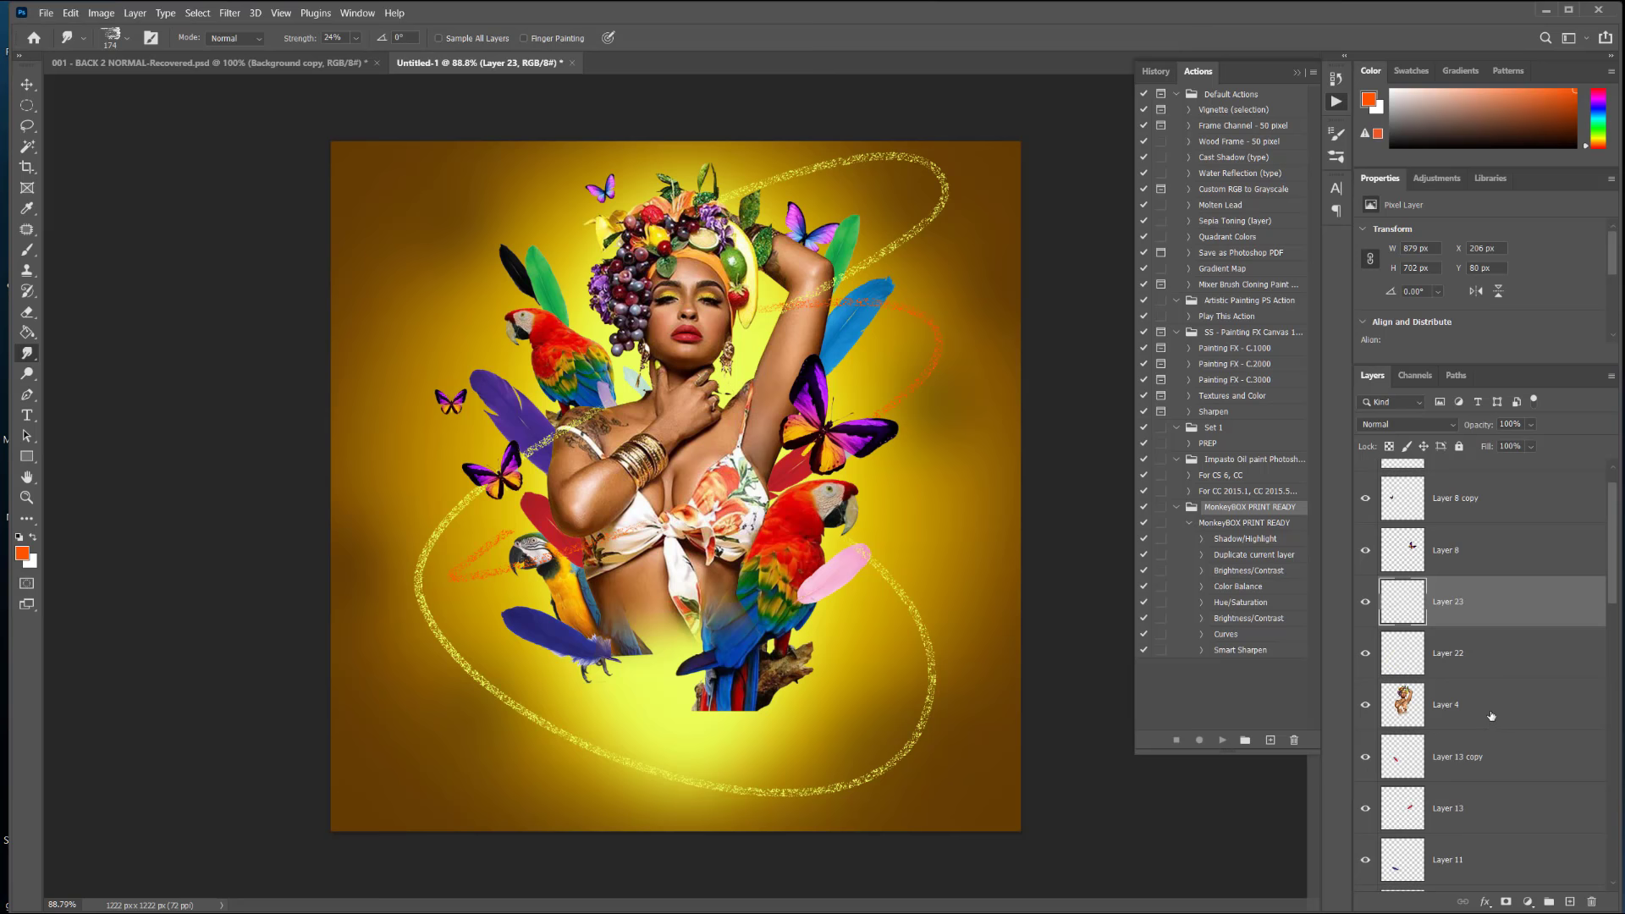
Step: Add a new layer above Layer 13 copy and paint solid orange shapes over the upper parrot and below the woman's waist
{"action": "left_click", "coordinate": [1515, 751]}
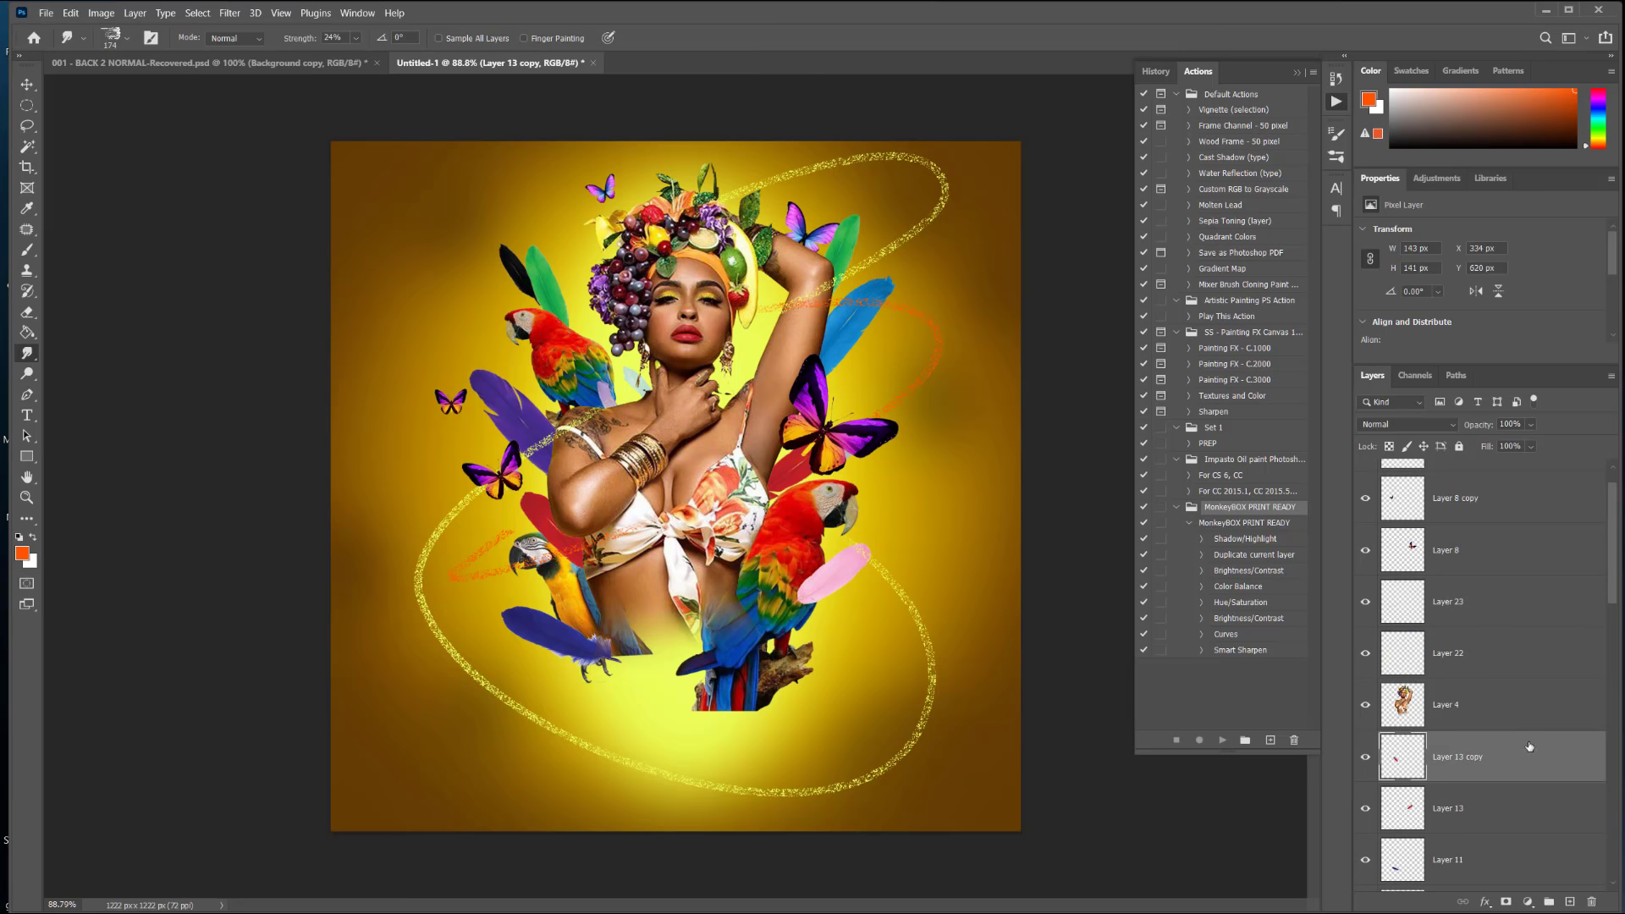
{"action": "left_click", "coordinate": [1571, 902]}
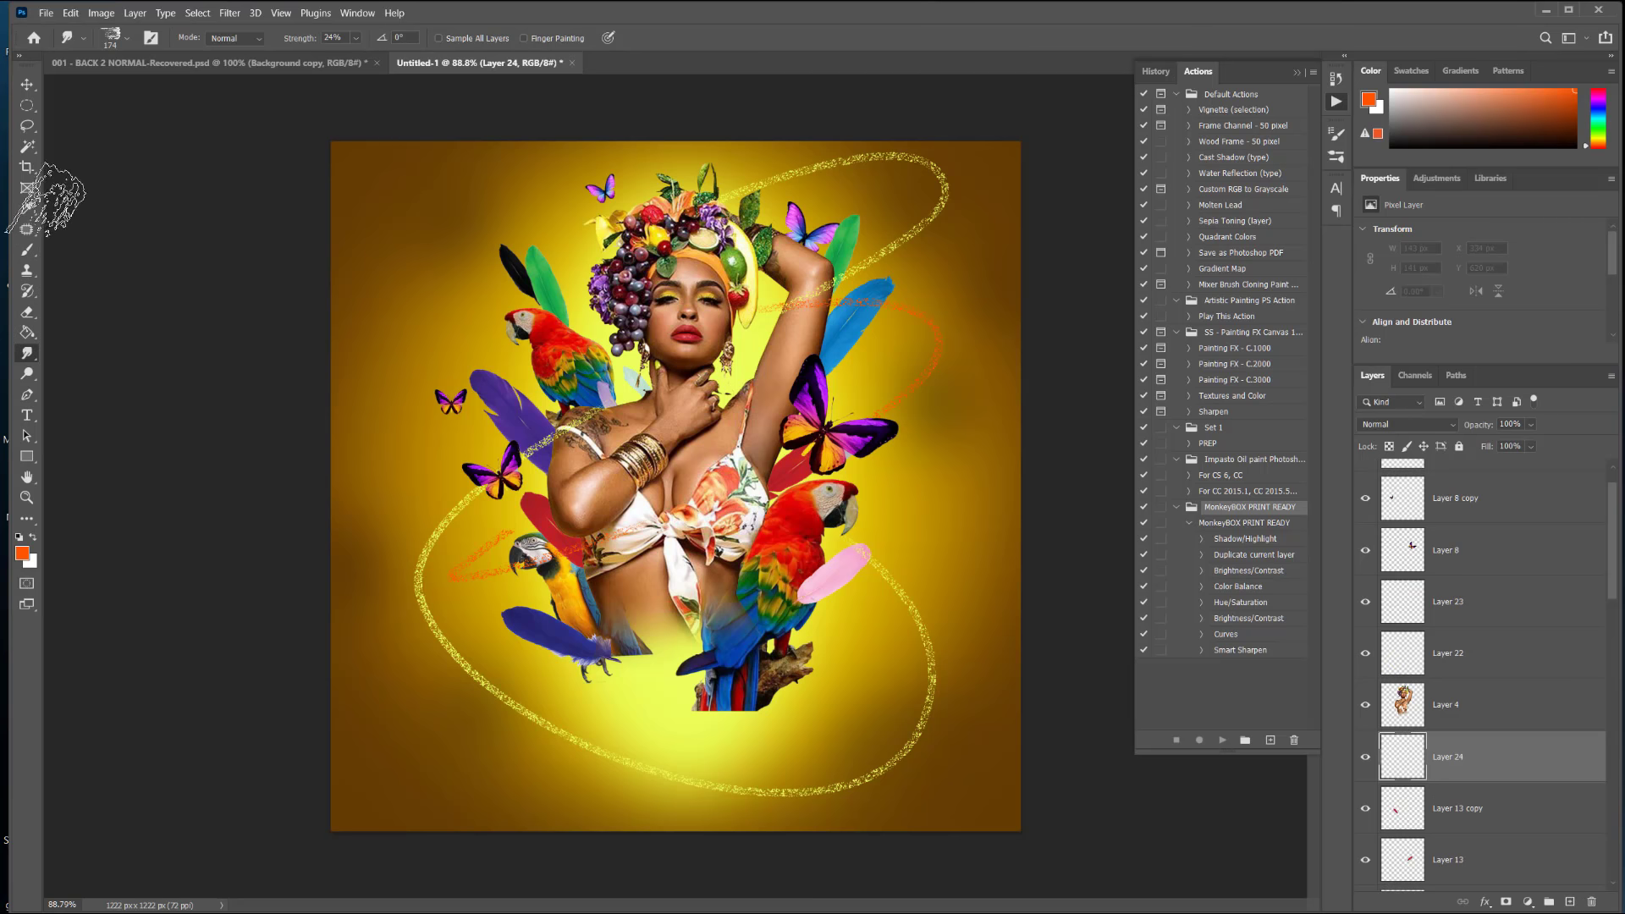
{"action": "left_click", "coordinate": [28, 252]}
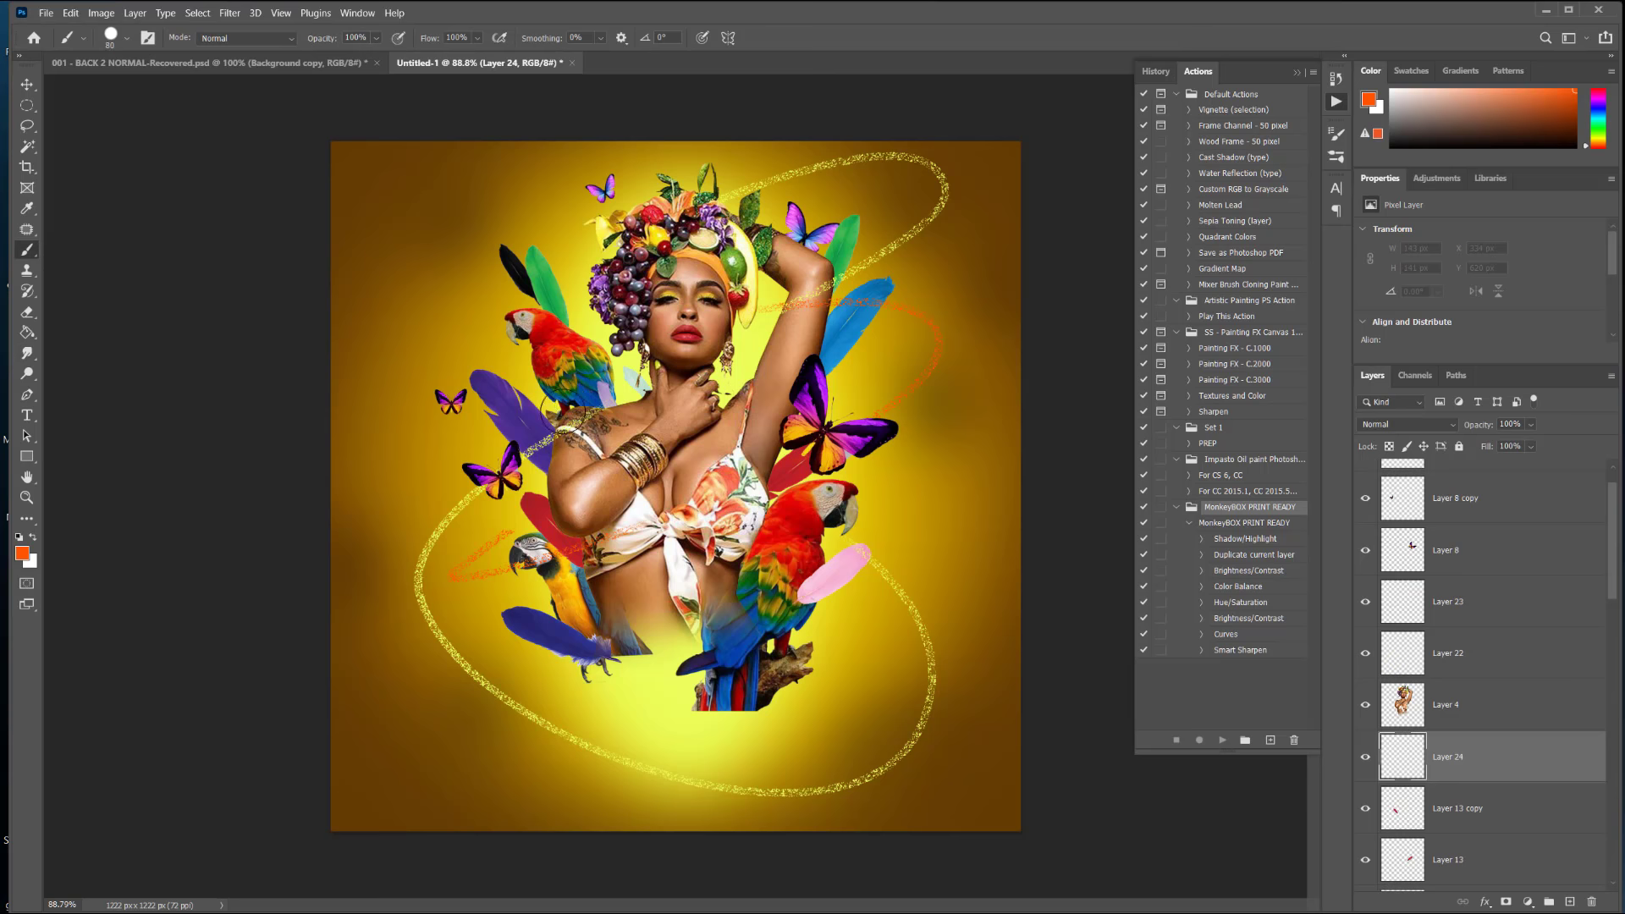
{"action": "mouse_move", "coordinate": [478, 334]}
{"action": "left_mouse_down"}
{"action": "mouse_move", "coordinate": [584, 399]}
{"action": "mouse_move", "coordinate": [596, 335]}
{"action": "mouse_move", "coordinate": [639, 437]}
{"action": "mouse_move", "coordinate": [584, 436]}
{"action": "left_mouse_up"}
{"action": "mouse_move", "coordinate": [677, 648]}
{"action": "left_mouse_down"}
{"action": "mouse_move", "coordinate": [659, 568]}
{"action": "mouse_move", "coordinate": [681, 740]}
{"action": "mouse_move", "coordinate": [673, 624]}
{"action": "mouse_move", "coordinate": [743, 745]}
{"action": "left_mouse_up"}
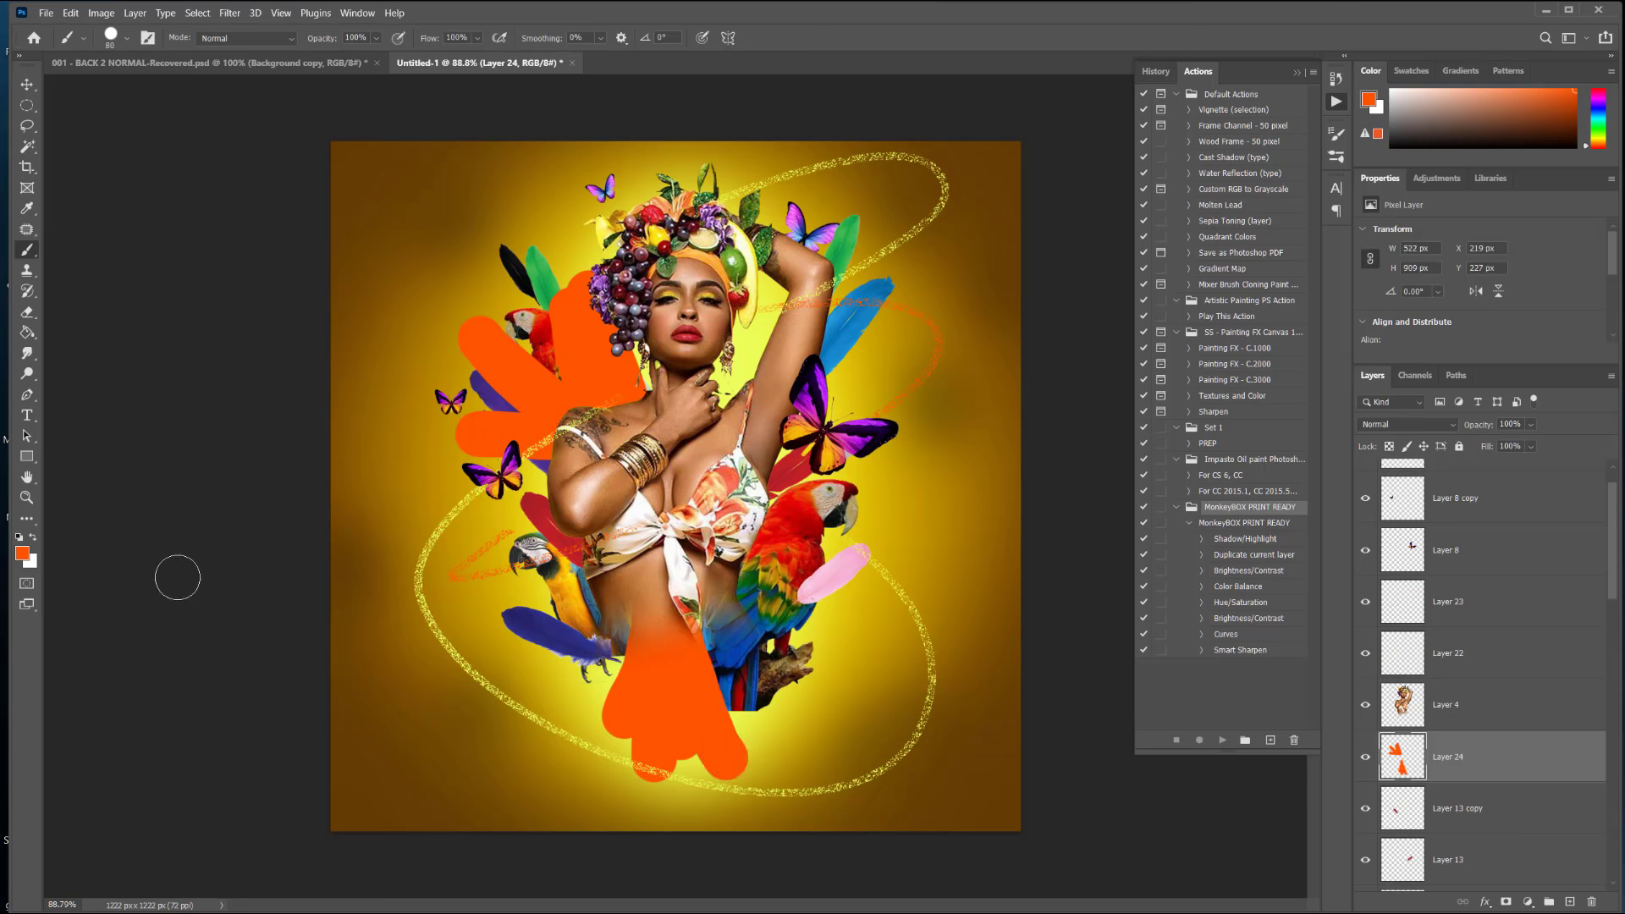
Step: Set the foreground colour to bright yellow and paint shapes beside the woman's shoulder, at her waist and over the lower red parrot
{"action": "left_click", "coordinate": [23, 554]}
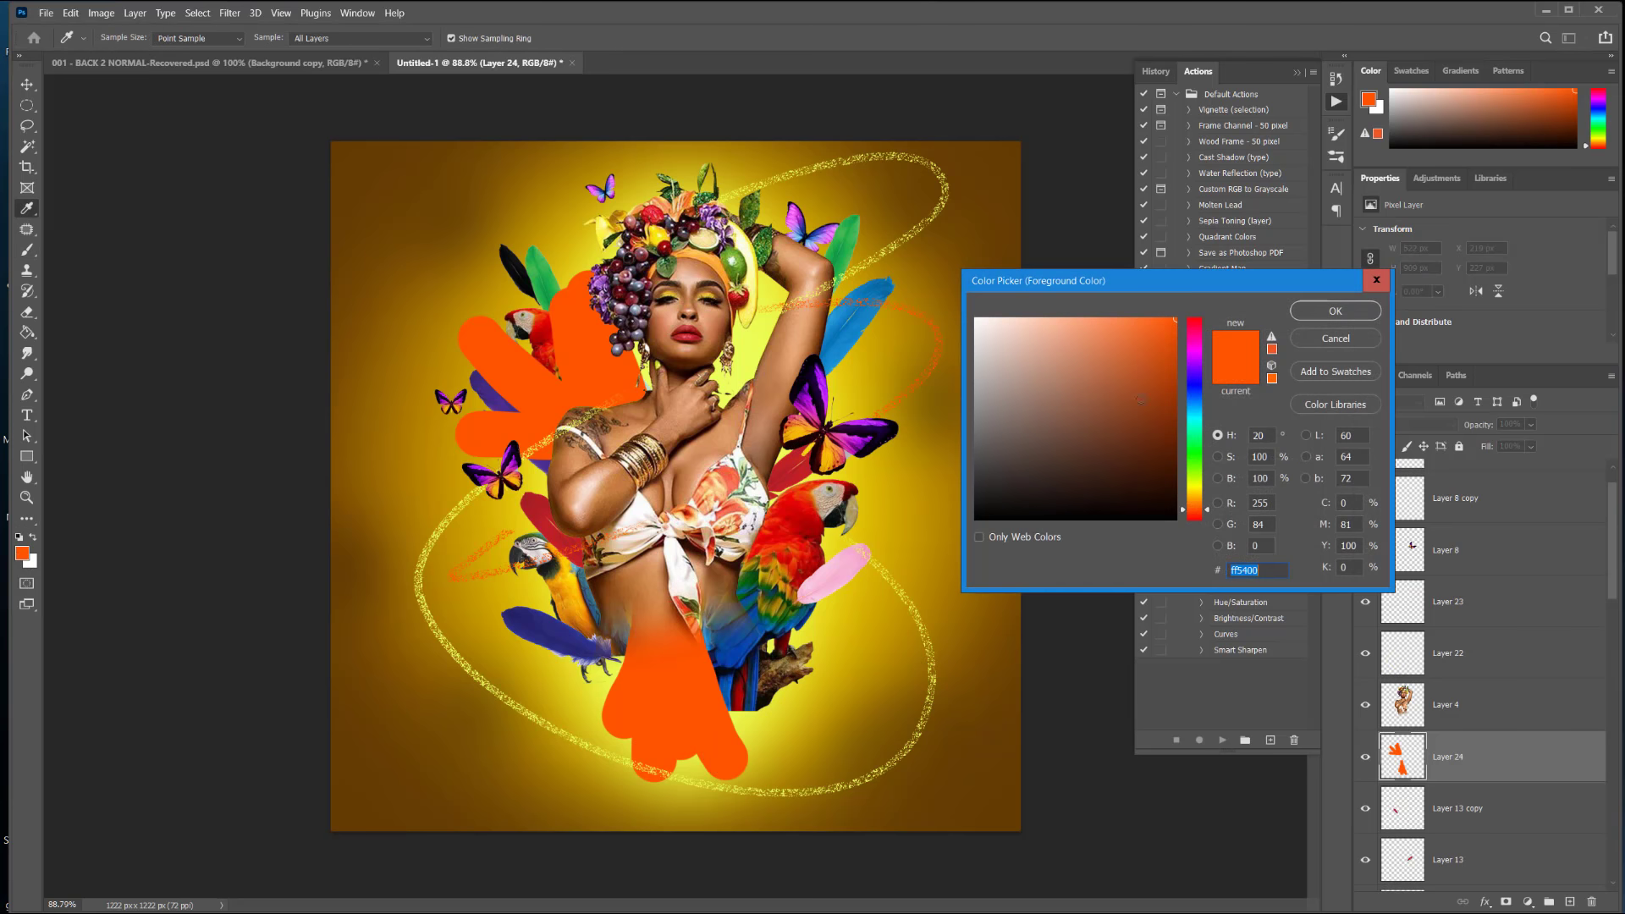
{"action": "left_click", "coordinate": [1198, 490]}
{"action": "left_click", "coordinate": [1335, 311]}
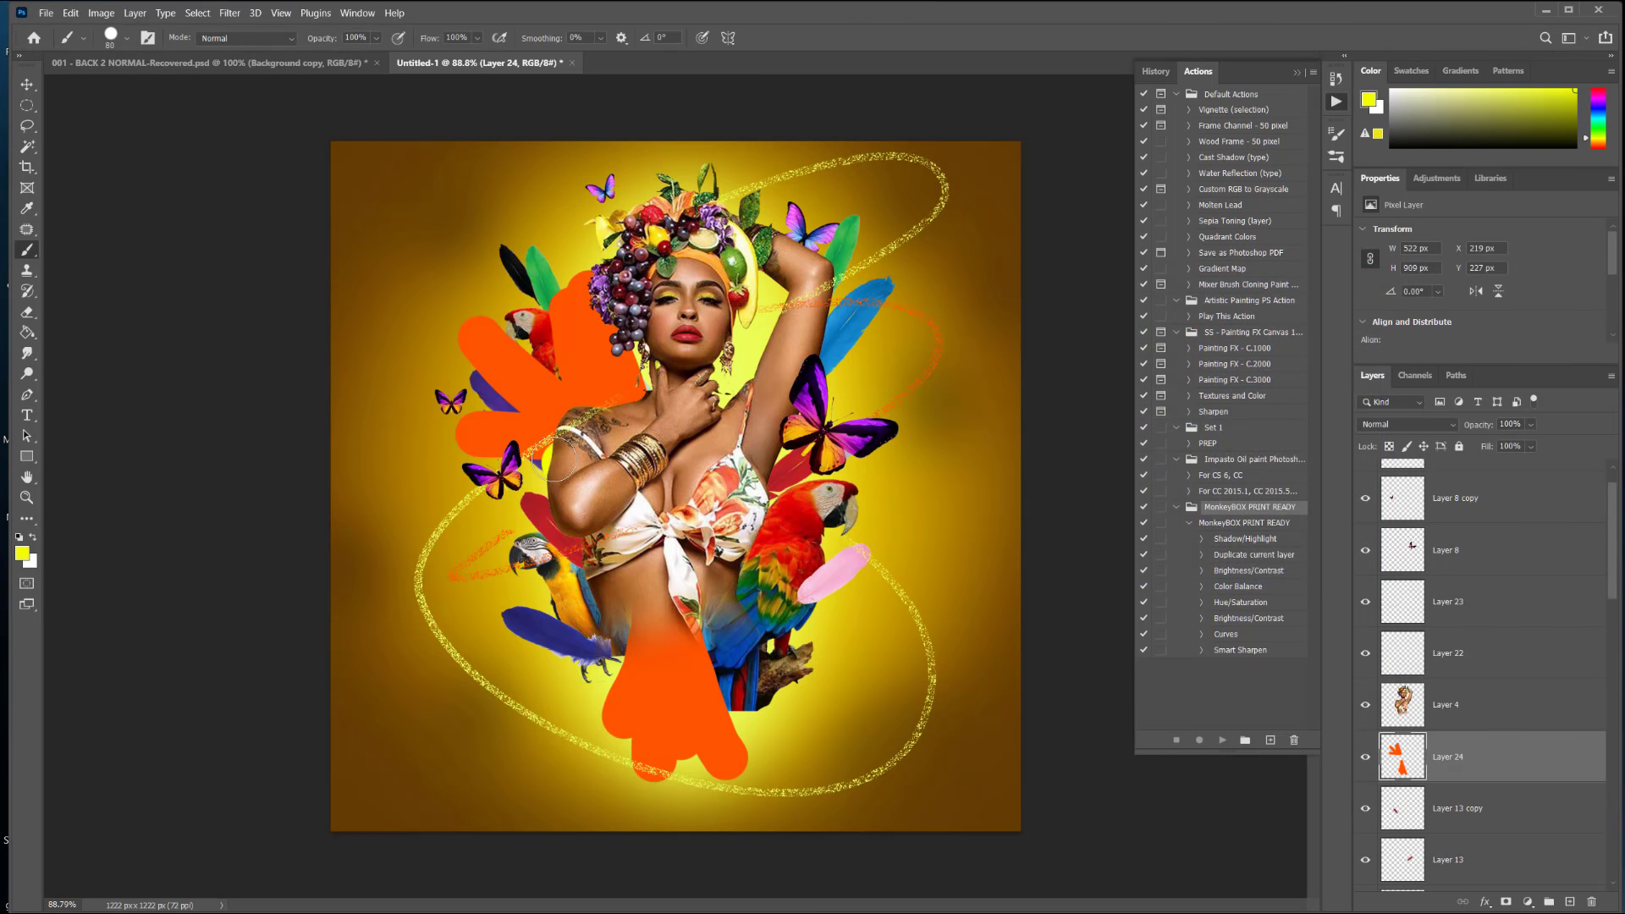
{"action": "left_click_drag", "start_coordinate": [559, 460], "coordinate": [513, 462]}
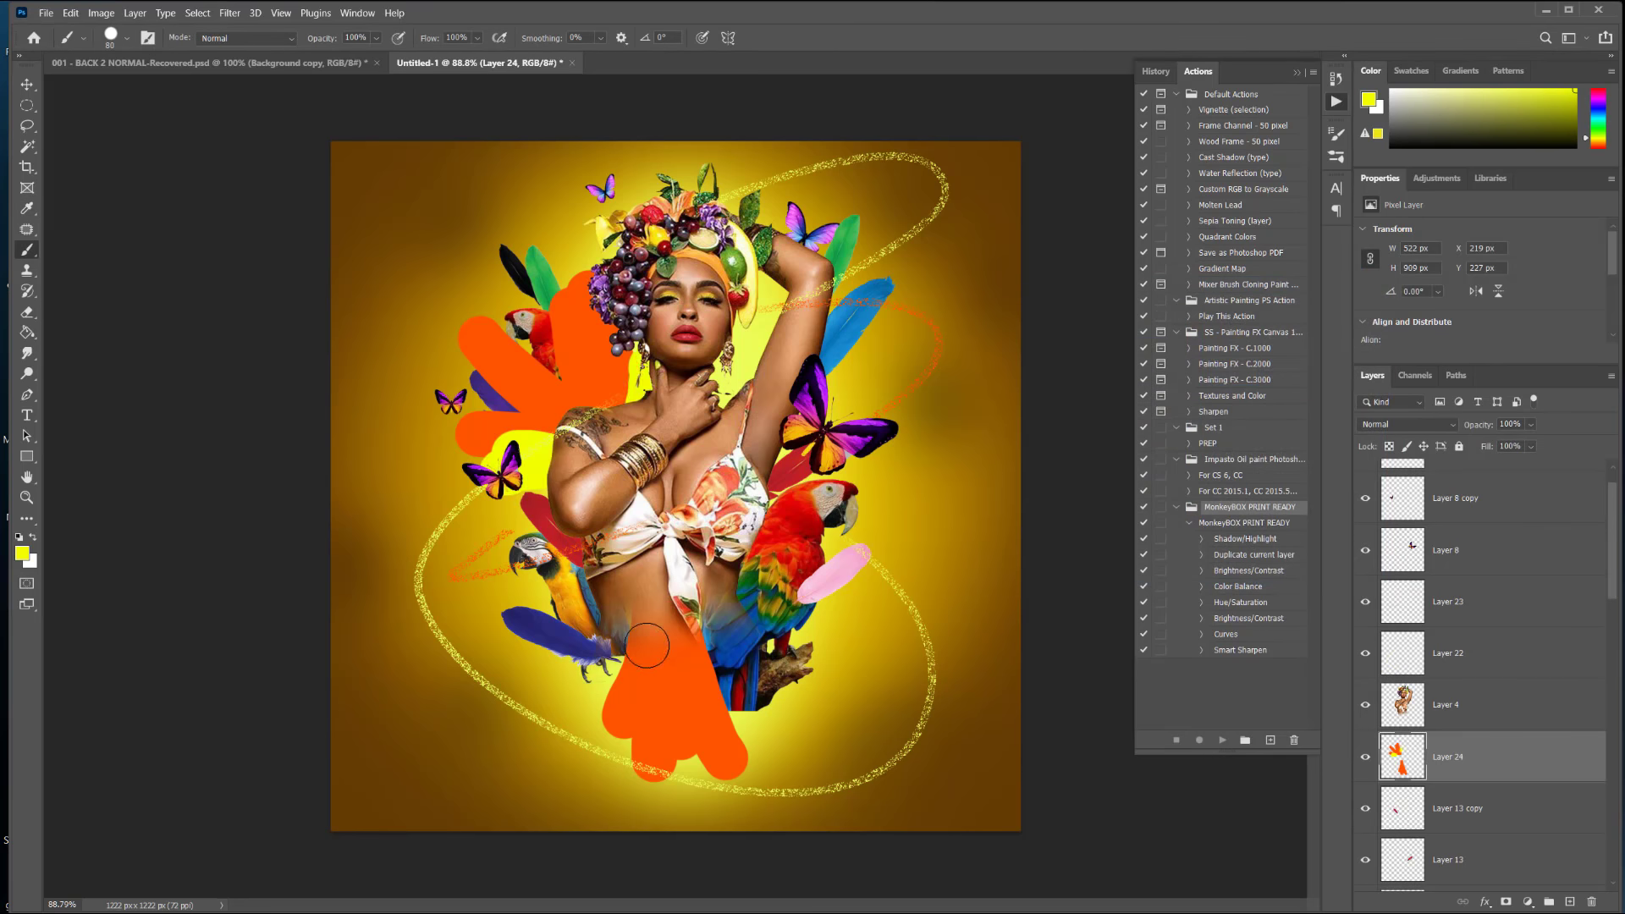
{"action": "mouse_move", "coordinate": [647, 646]}
{"action": "left_mouse_down"}
{"action": "mouse_move", "coordinate": [609, 677]}
{"action": "mouse_move", "coordinate": [661, 622]}
{"action": "mouse_move", "coordinate": [719, 643]}
{"action": "mouse_move", "coordinate": [702, 626]}
{"action": "left_mouse_up"}
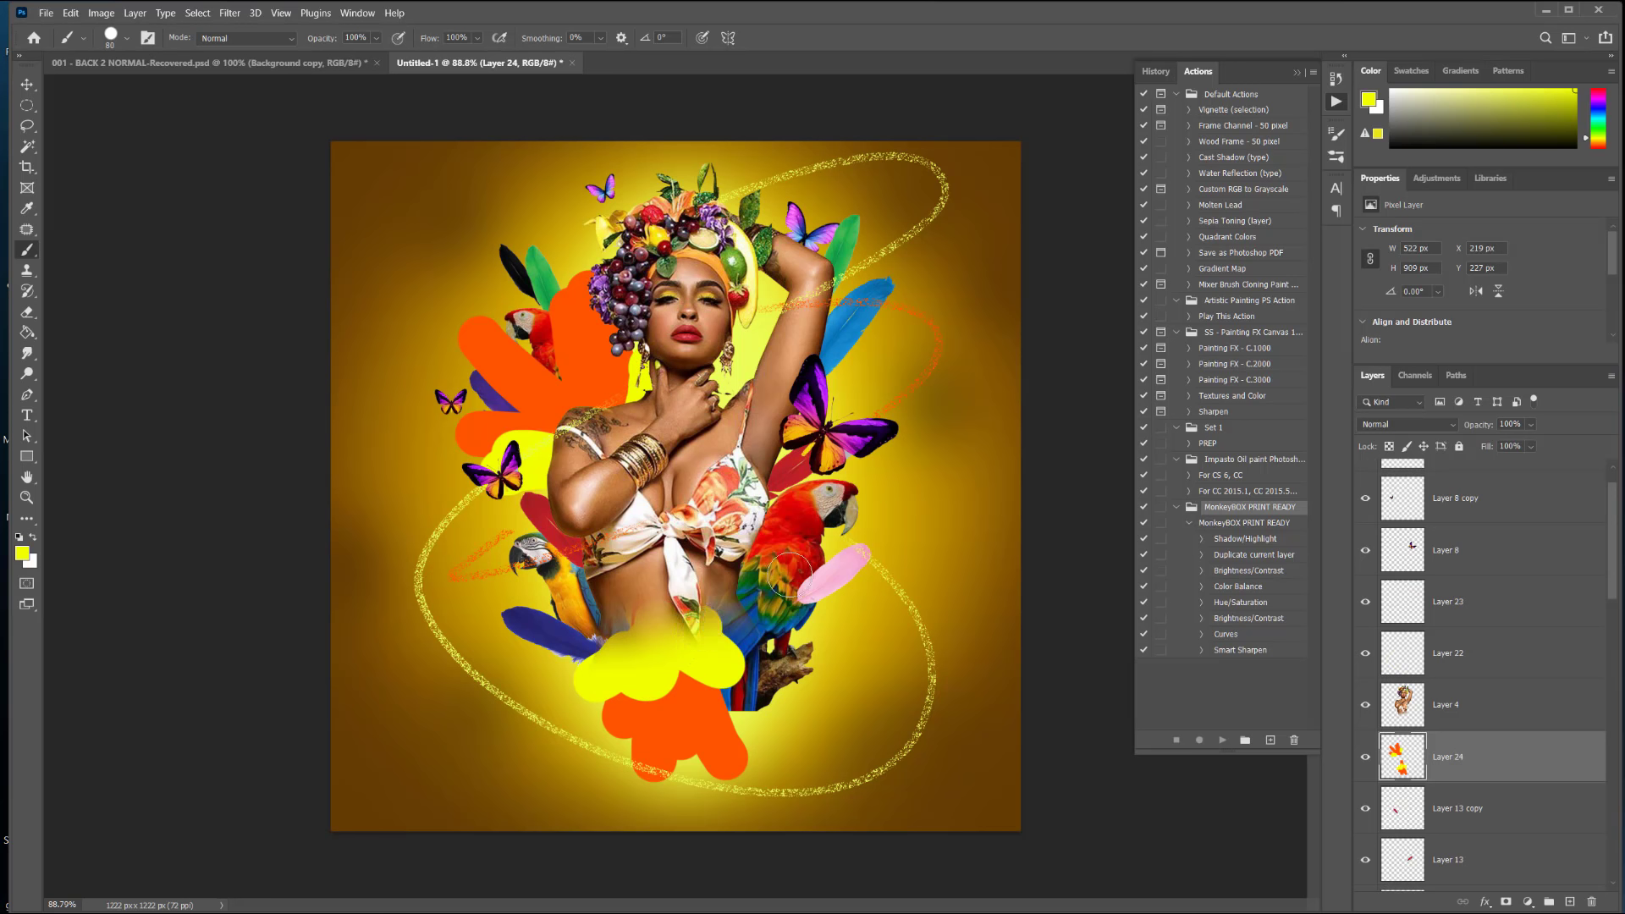
{"action": "mouse_move", "coordinate": [789, 575]}
{"action": "left_mouse_down"}
{"action": "mouse_move", "coordinate": [936, 527]}
{"action": "mouse_move", "coordinate": [844, 531]}
{"action": "mouse_move", "coordinate": [900, 522]}
{"action": "mouse_move", "coordinate": [920, 487]}
{"action": "left_mouse_up"}
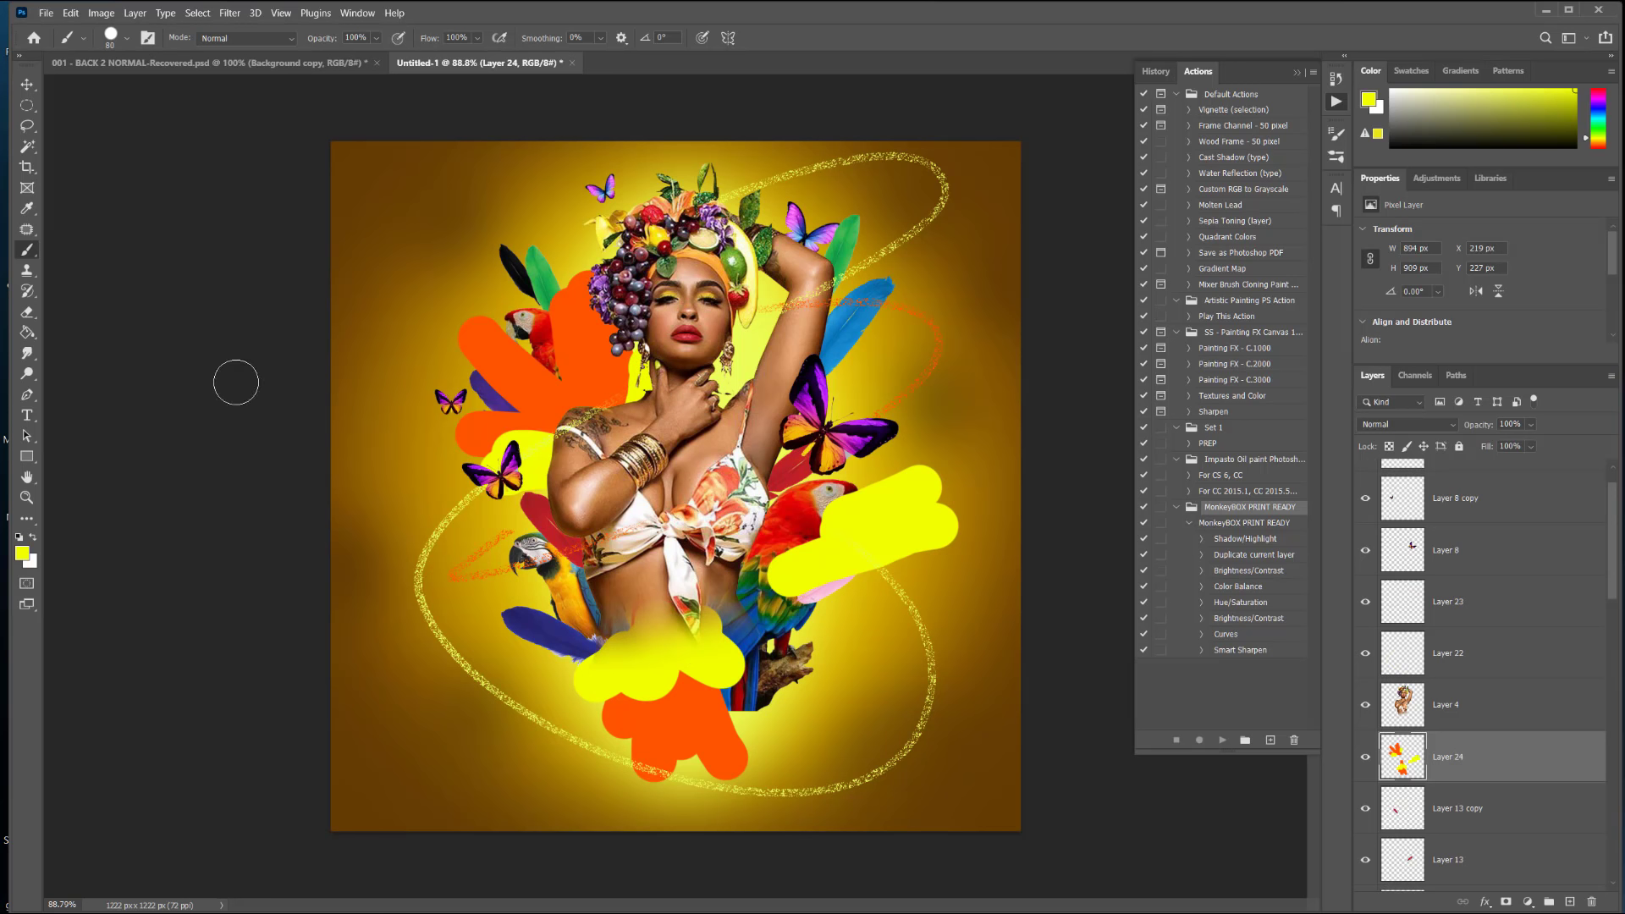
Step: Smudge Layer 24's orange and yellow shapes into smoke with a smaller All Purpose Blend tip, and move the layer directly above Layer 21
{"action": "left_click", "coordinate": [27, 354]}
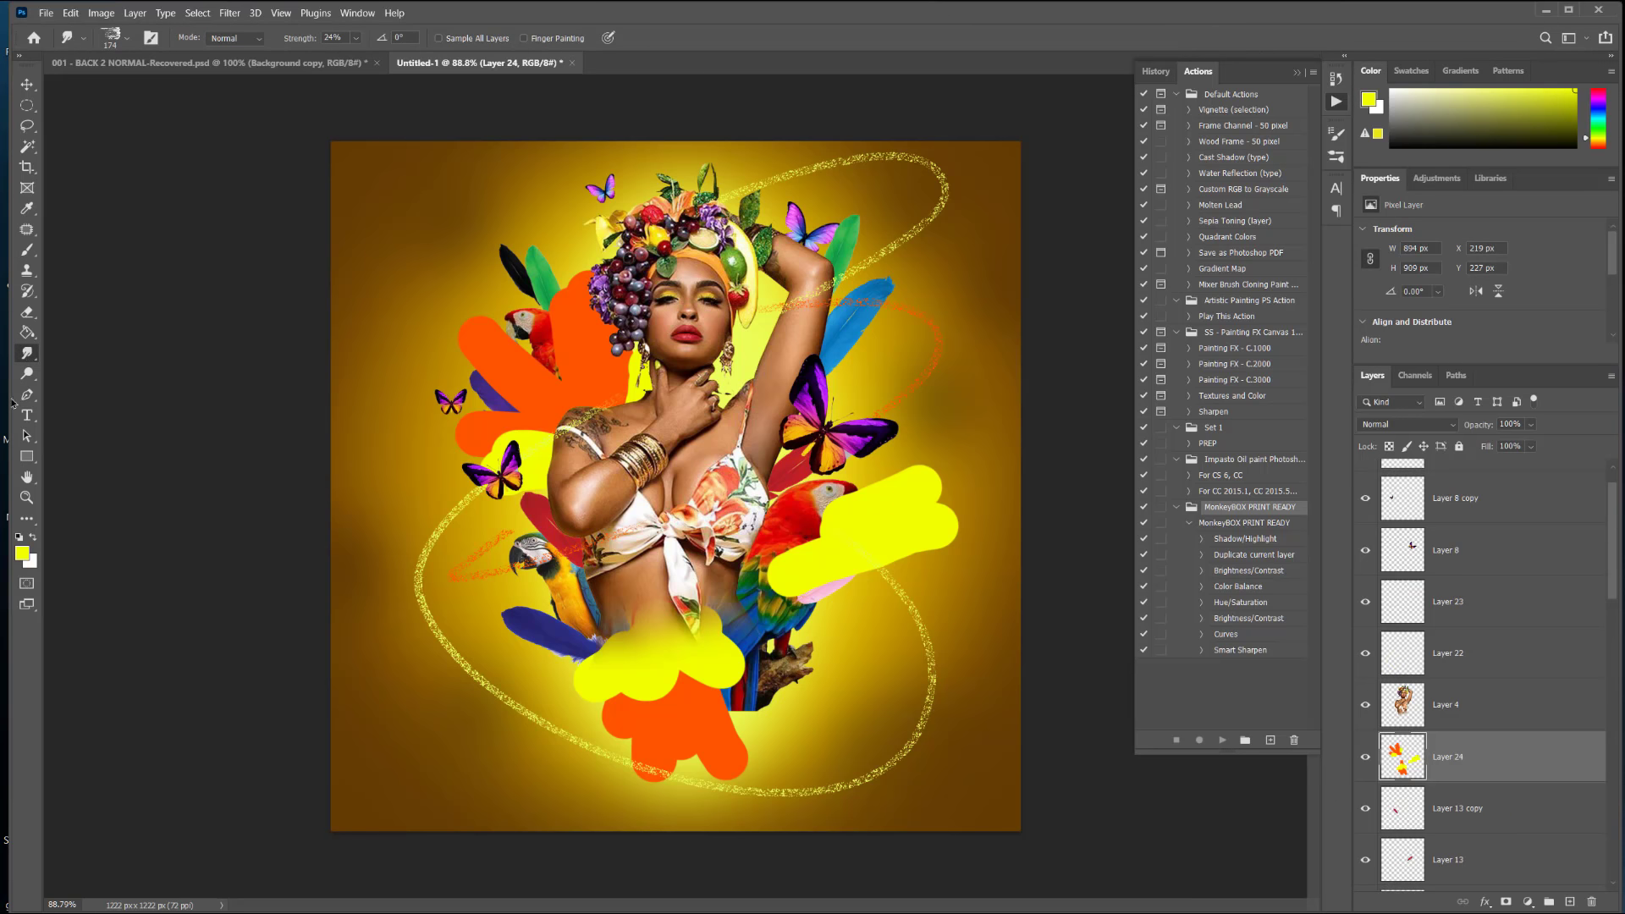
{"action": "left_click", "coordinate": [127, 39]}
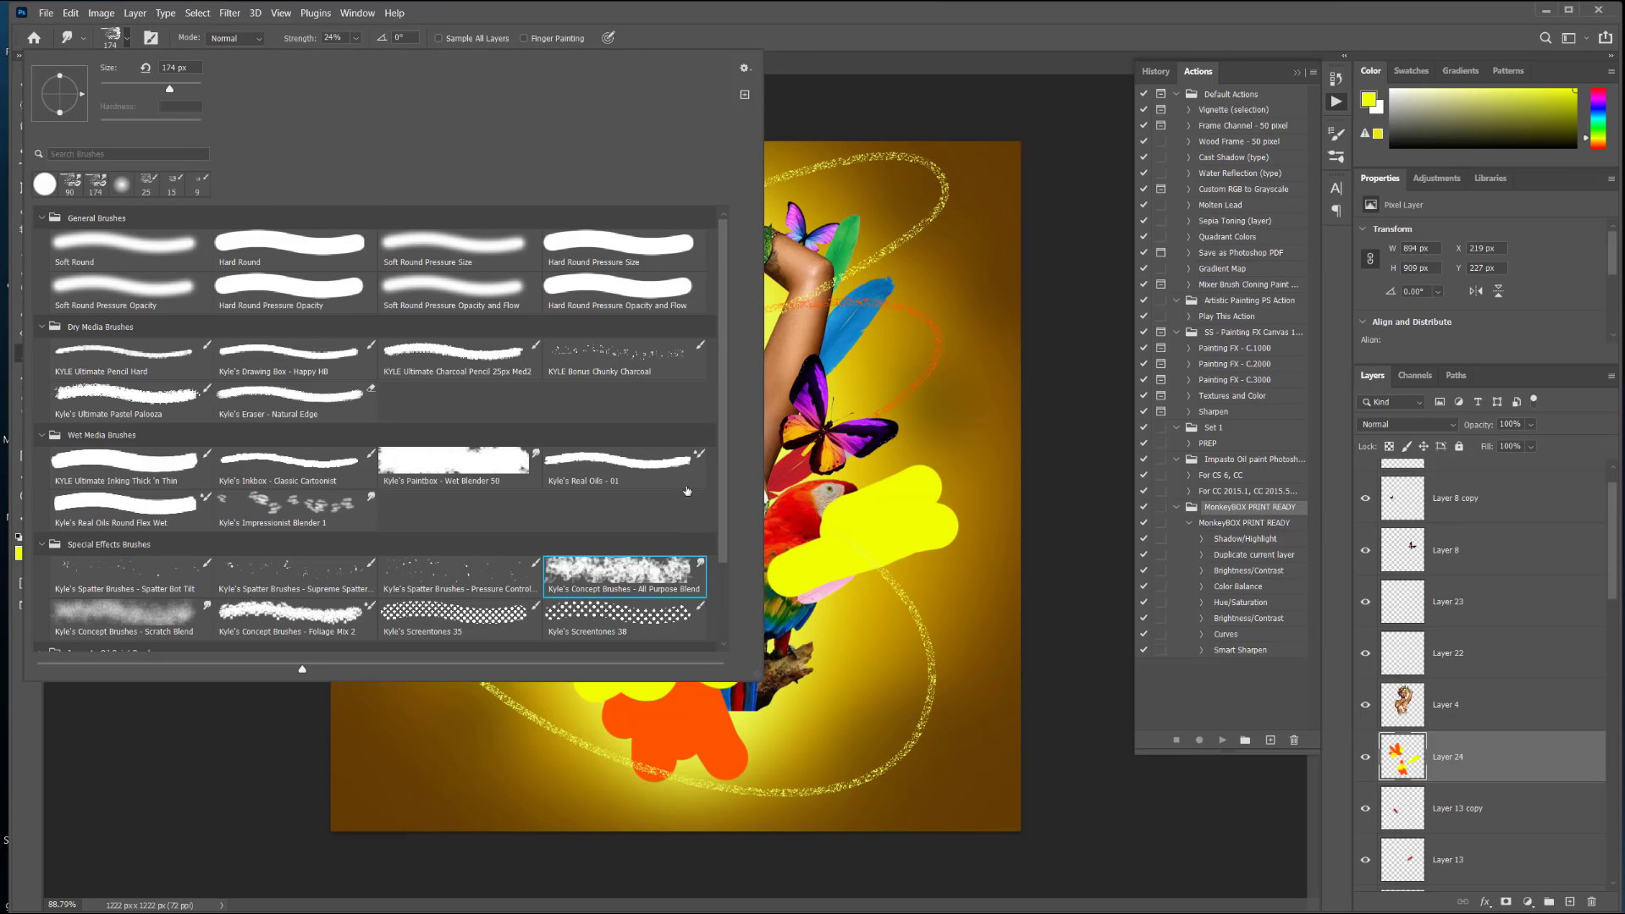
{"action": "left_click_drag", "start_coordinate": [722, 493], "coordinate": [715, 572]}
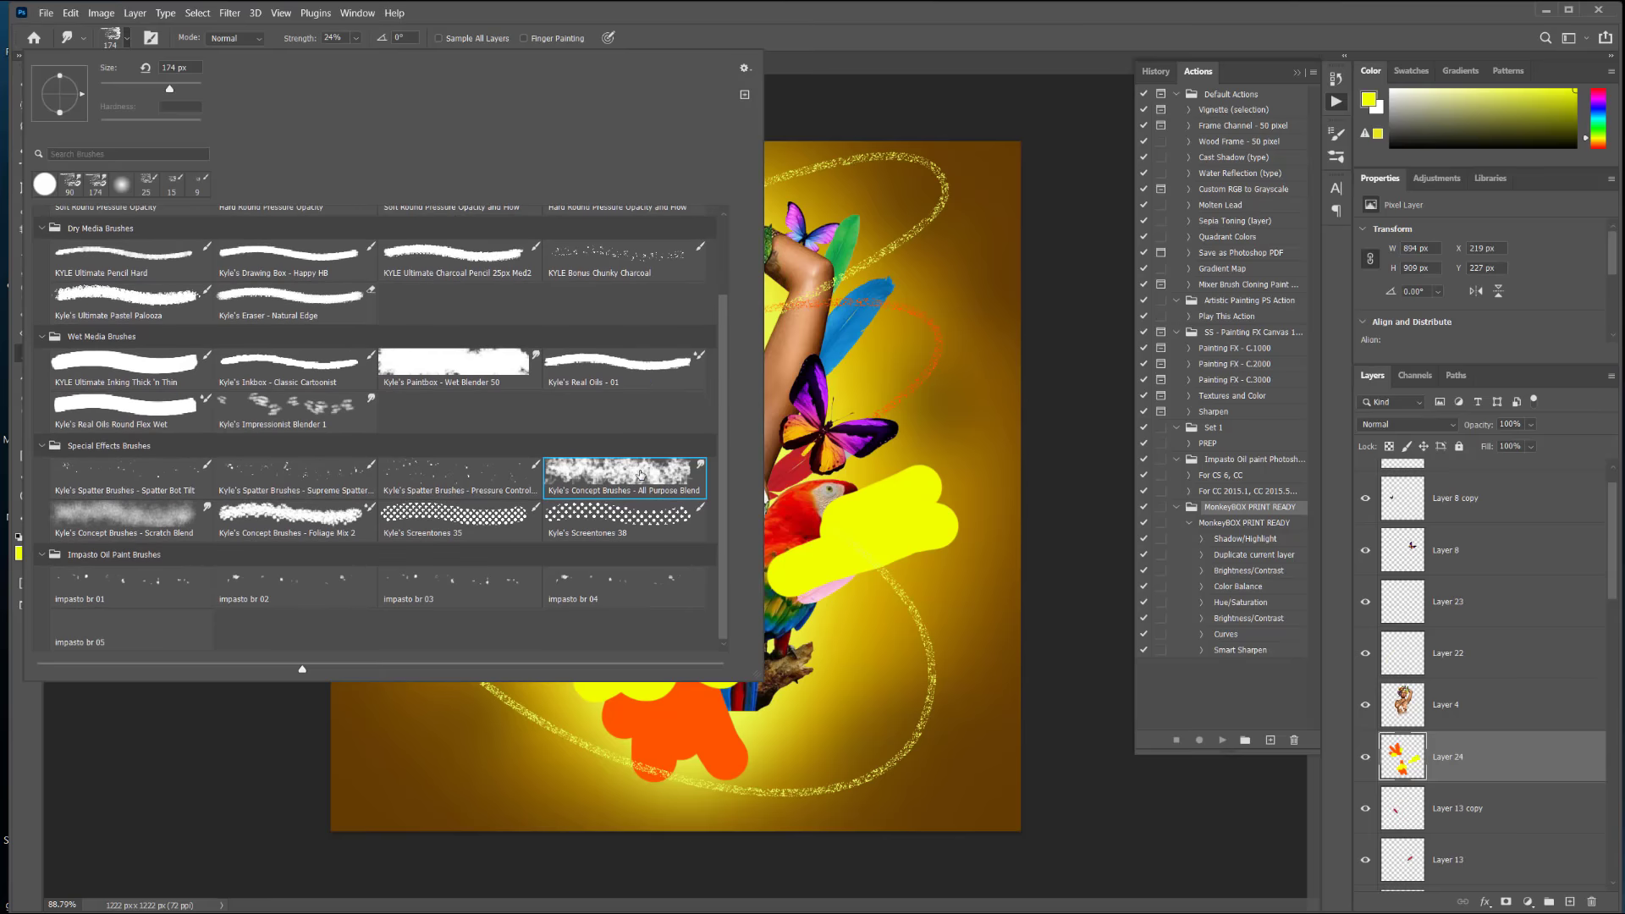
{"action": "double_click", "coordinate": [641, 475]}
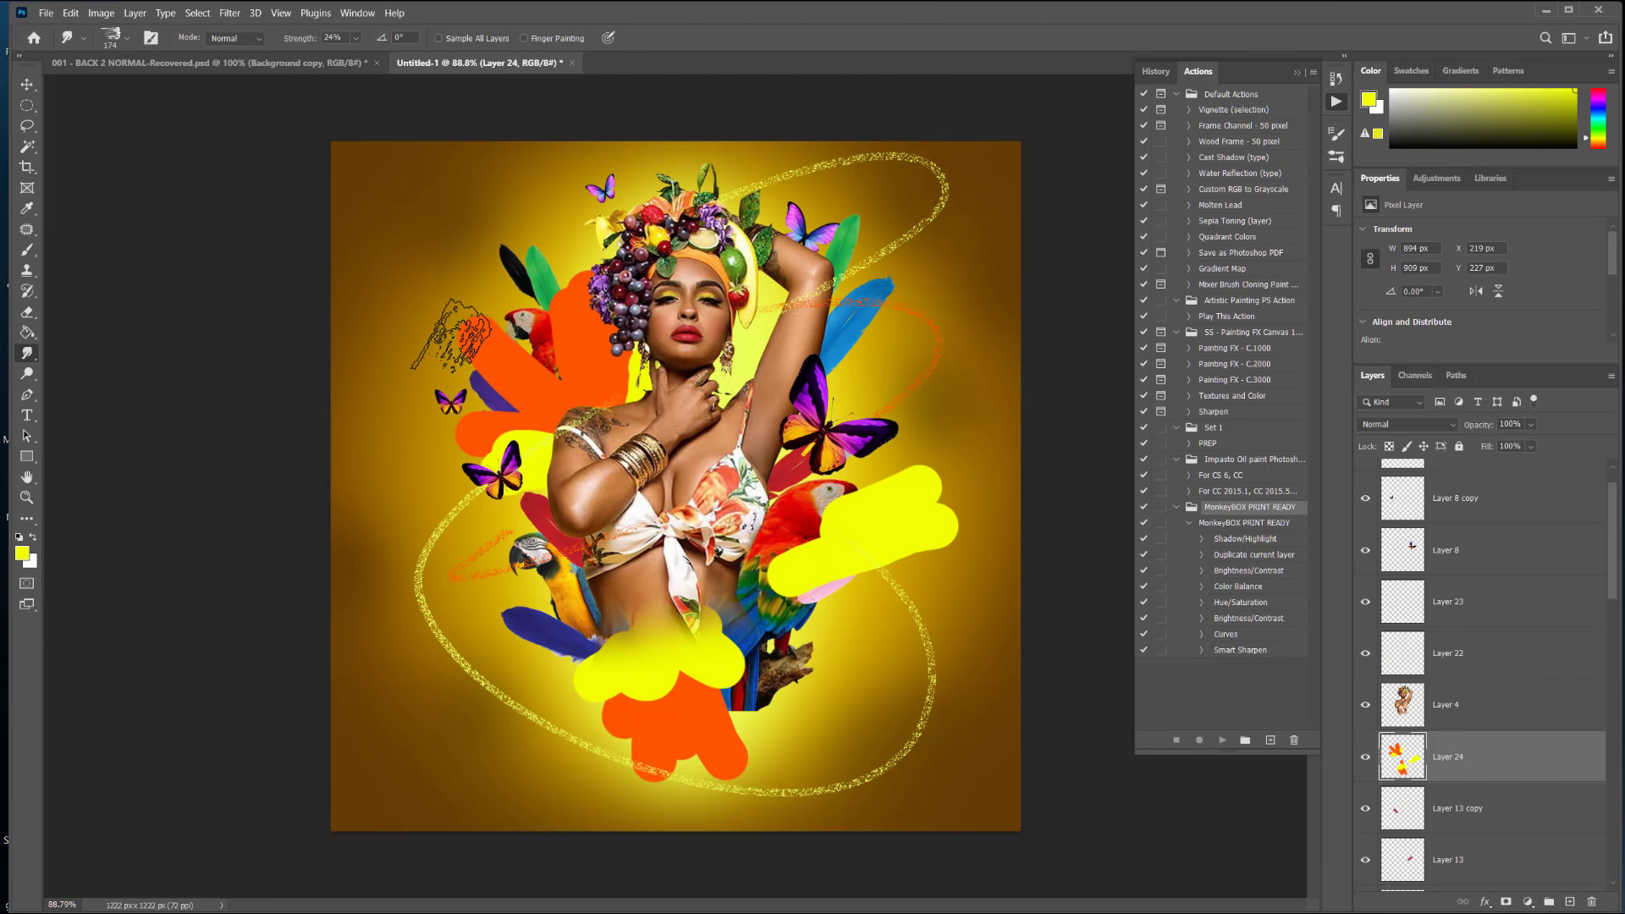
{"action": "key", "text": "bracketleft"}
{"action": "key", "text": "bracketleft"}
{"action": "key", "text": "bracketleft"}
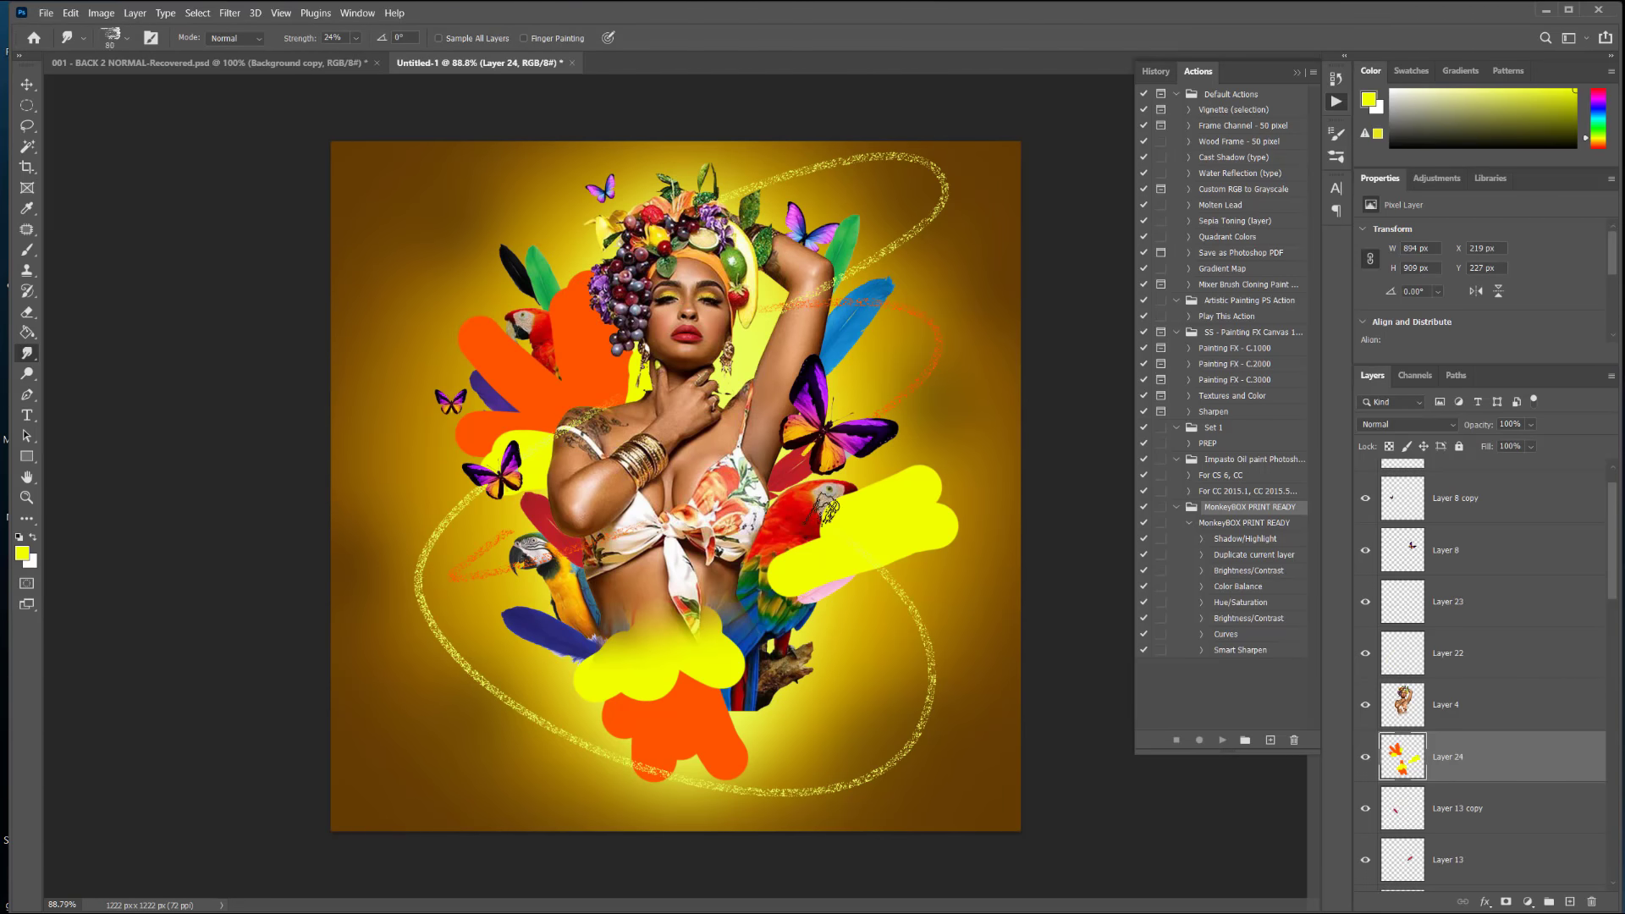
{"action": "mouse_move", "coordinate": [480, 322]}
{"action": "left_mouse_down"}
{"action": "mouse_move", "coordinate": [509, 413]}
{"action": "mouse_move", "coordinate": [454, 344]}
{"action": "mouse_move", "coordinate": [489, 366]}
{"action": "mouse_move", "coordinate": [480, 327]}
{"action": "mouse_move", "coordinate": [493, 323]}
{"action": "mouse_move", "coordinate": [516, 362]}
{"action": "mouse_move", "coordinate": [512, 338]}
{"action": "mouse_move", "coordinate": [554, 339]}
{"action": "mouse_move", "coordinate": [576, 284]}
{"action": "mouse_move", "coordinate": [597, 391]}
{"action": "mouse_move", "coordinate": [393, 468]}
{"action": "mouse_move", "coordinate": [567, 413]}
{"action": "left_mouse_up"}
{"action": "mouse_move", "coordinate": [621, 706]}
{"action": "left_mouse_down"}
{"action": "mouse_move", "coordinate": [613, 666]}
{"action": "mouse_move", "coordinate": [648, 723]}
{"action": "mouse_move", "coordinate": [633, 660]}
{"action": "mouse_move", "coordinate": [540, 689]}
{"action": "mouse_move", "coordinate": [599, 658]}
{"action": "mouse_move", "coordinate": [514, 645]}
{"action": "mouse_move", "coordinate": [637, 711]}
{"action": "mouse_move", "coordinate": [639, 787]}
{"action": "mouse_move", "coordinate": [665, 730]}
{"action": "mouse_move", "coordinate": [734, 783]}
{"action": "mouse_move", "coordinate": [727, 675]}
{"action": "mouse_move", "coordinate": [749, 707]}
{"action": "mouse_move", "coordinate": [705, 597]}
{"action": "mouse_move", "coordinate": [681, 661]}
{"action": "mouse_move", "coordinate": [730, 603]}
{"action": "mouse_move", "coordinate": [689, 616]}
{"action": "mouse_move", "coordinate": [677, 565]}
{"action": "mouse_move", "coordinate": [762, 567]}
{"action": "mouse_move", "coordinate": [798, 594]}
{"action": "mouse_move", "coordinate": [864, 580]}
{"action": "mouse_move", "coordinate": [905, 554]}
{"action": "mouse_move", "coordinate": [837, 503]}
{"action": "mouse_move", "coordinate": [806, 541]}
{"action": "mouse_move", "coordinate": [829, 504]}
{"action": "mouse_move", "coordinate": [888, 492]}
{"action": "mouse_move", "coordinate": [930, 422]}
{"action": "mouse_move", "coordinate": [917, 515]}
{"action": "mouse_move", "coordinate": [960, 499]}
{"action": "mouse_move", "coordinate": [936, 462]}
{"action": "mouse_move", "coordinate": [957, 531]}
{"action": "mouse_move", "coordinate": [877, 617]}
{"action": "mouse_move", "coordinate": [907, 457]}
{"action": "left_mouse_up"}
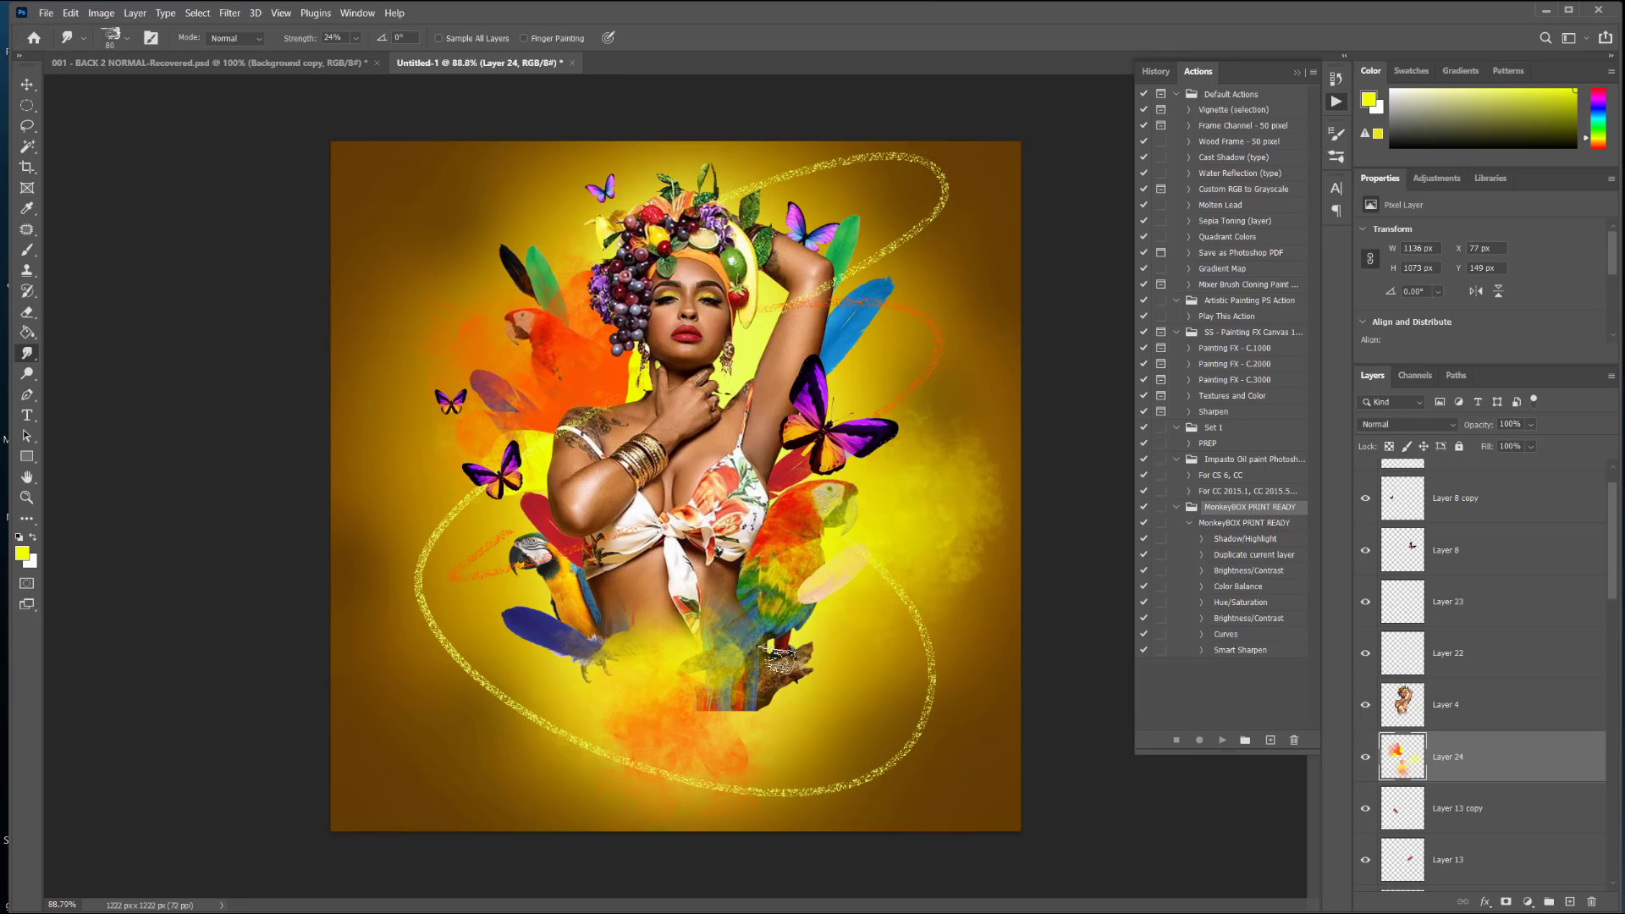
{"action": "mouse_move", "coordinate": [684, 664]}
{"action": "left_mouse_down"}
{"action": "mouse_move", "coordinate": [582, 585]}
{"action": "mouse_move", "coordinate": [585, 640]}
{"action": "mouse_move", "coordinate": [641, 679]}
{"action": "mouse_move", "coordinate": [585, 711]}
{"action": "mouse_move", "coordinate": [726, 736]}
{"action": "mouse_move", "coordinate": [754, 800]}
{"action": "left_mouse_up"}
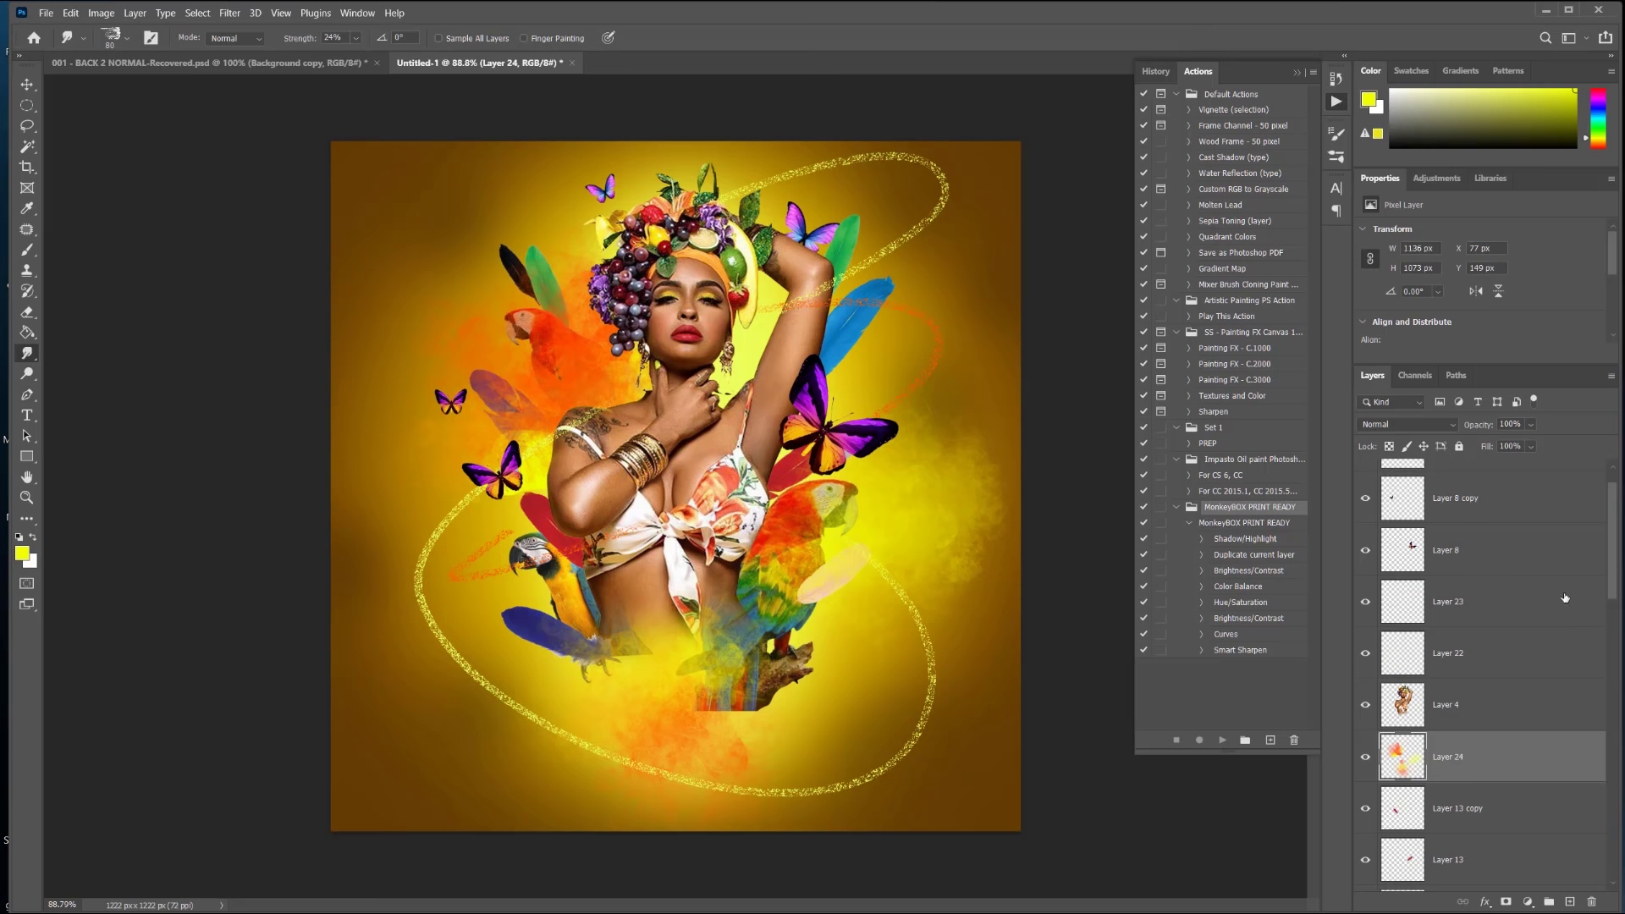
{"action": "left_click_drag", "start_coordinate": [1521, 770], "coordinate": [1467, 630]}
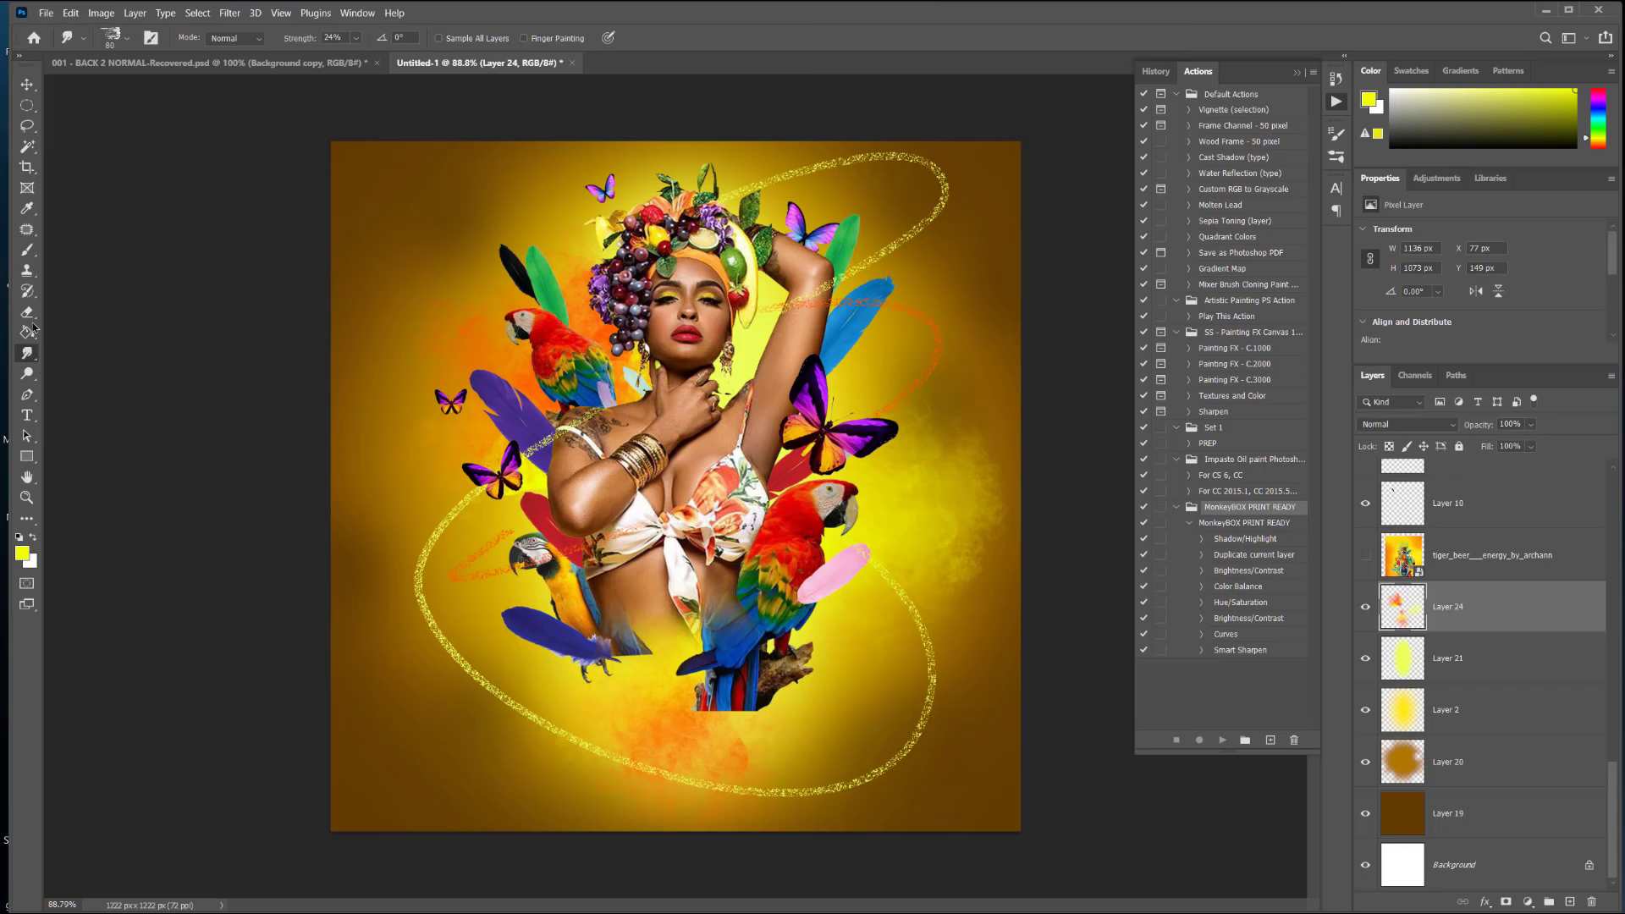
Step: Set the Brush's foreground colour to blue #0054ff and paint shapes on Layer 24 behind the blue-and-yellow parrot and beside the raised-arm side's large butterfly
{"action": "left_click", "coordinate": [27, 249]}
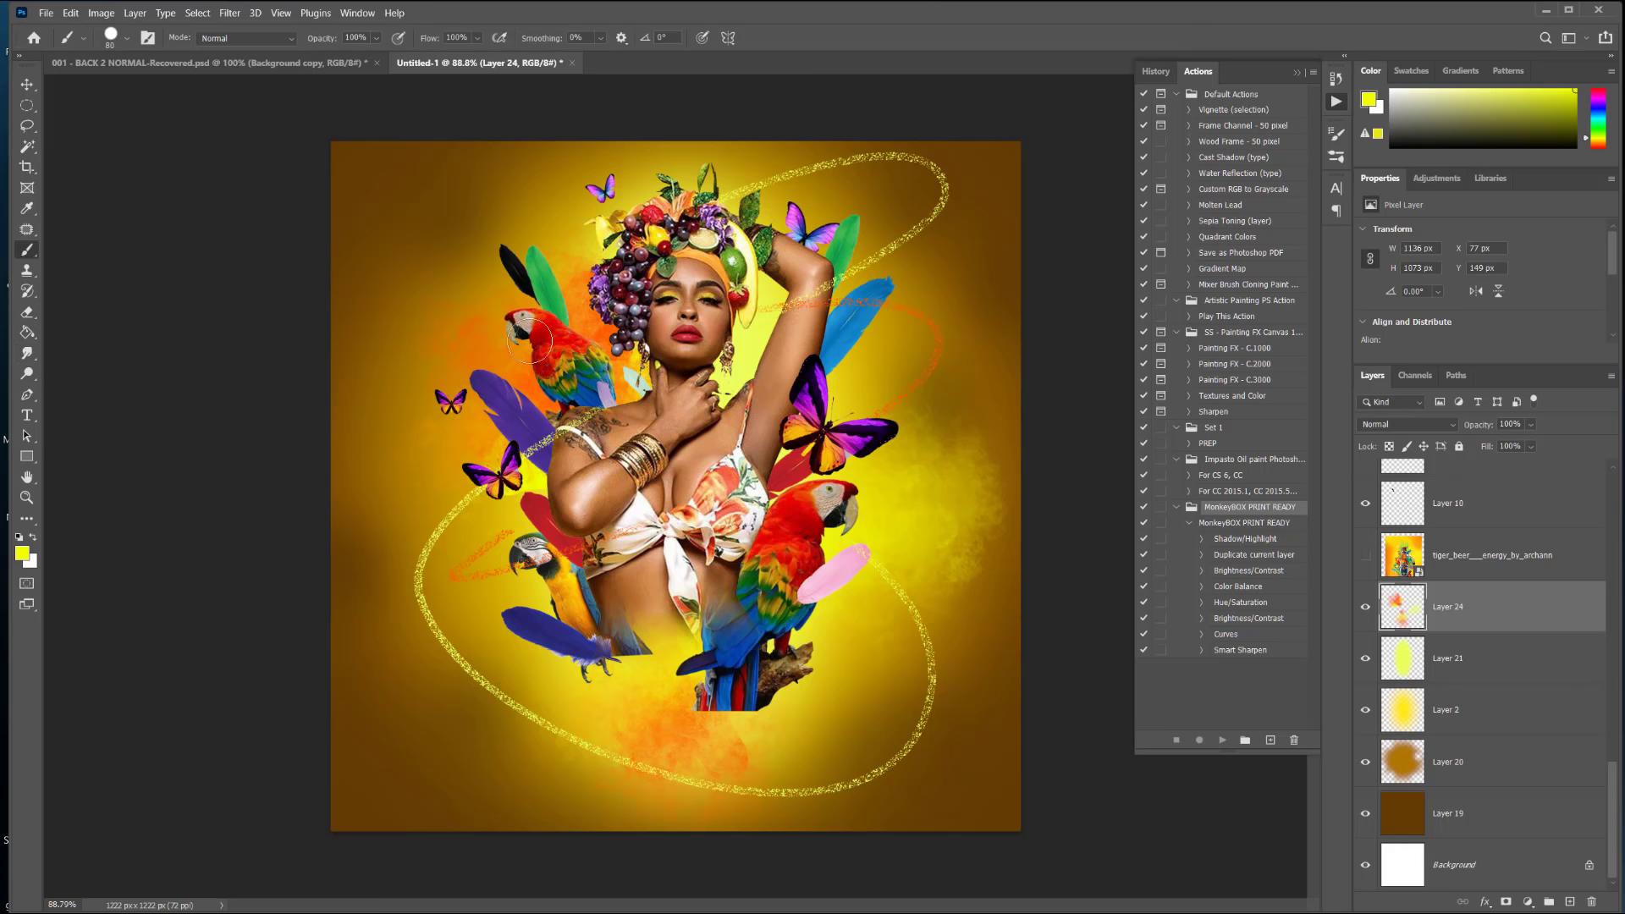
{"action": "left_click", "coordinate": [23, 552]}
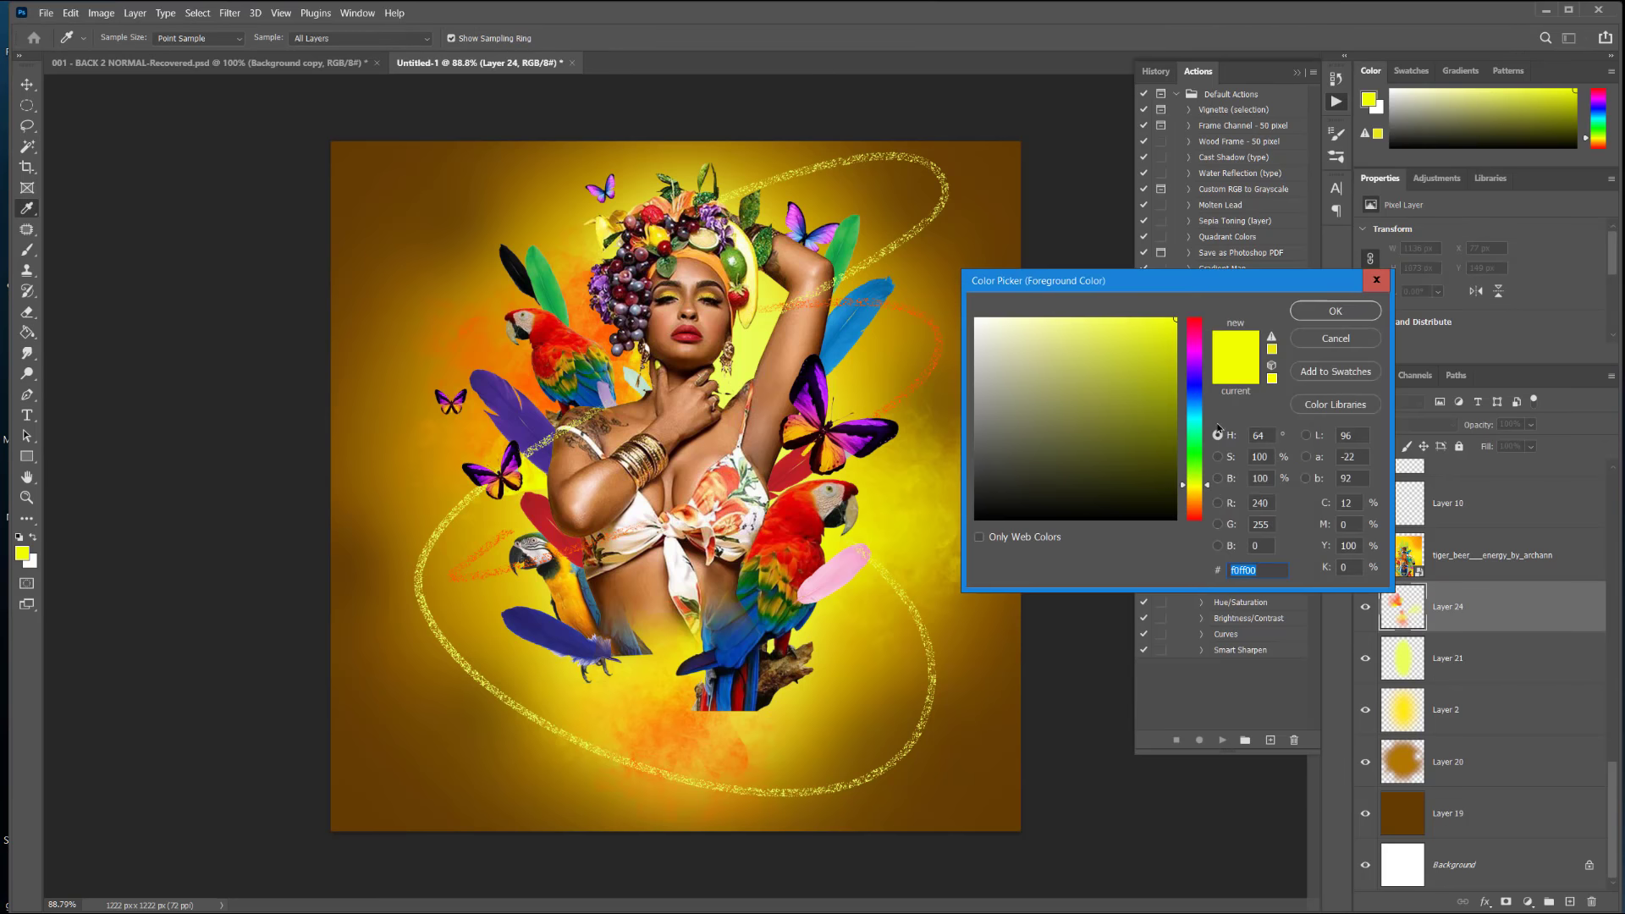
{"action": "left_click", "coordinate": [1196, 398]}
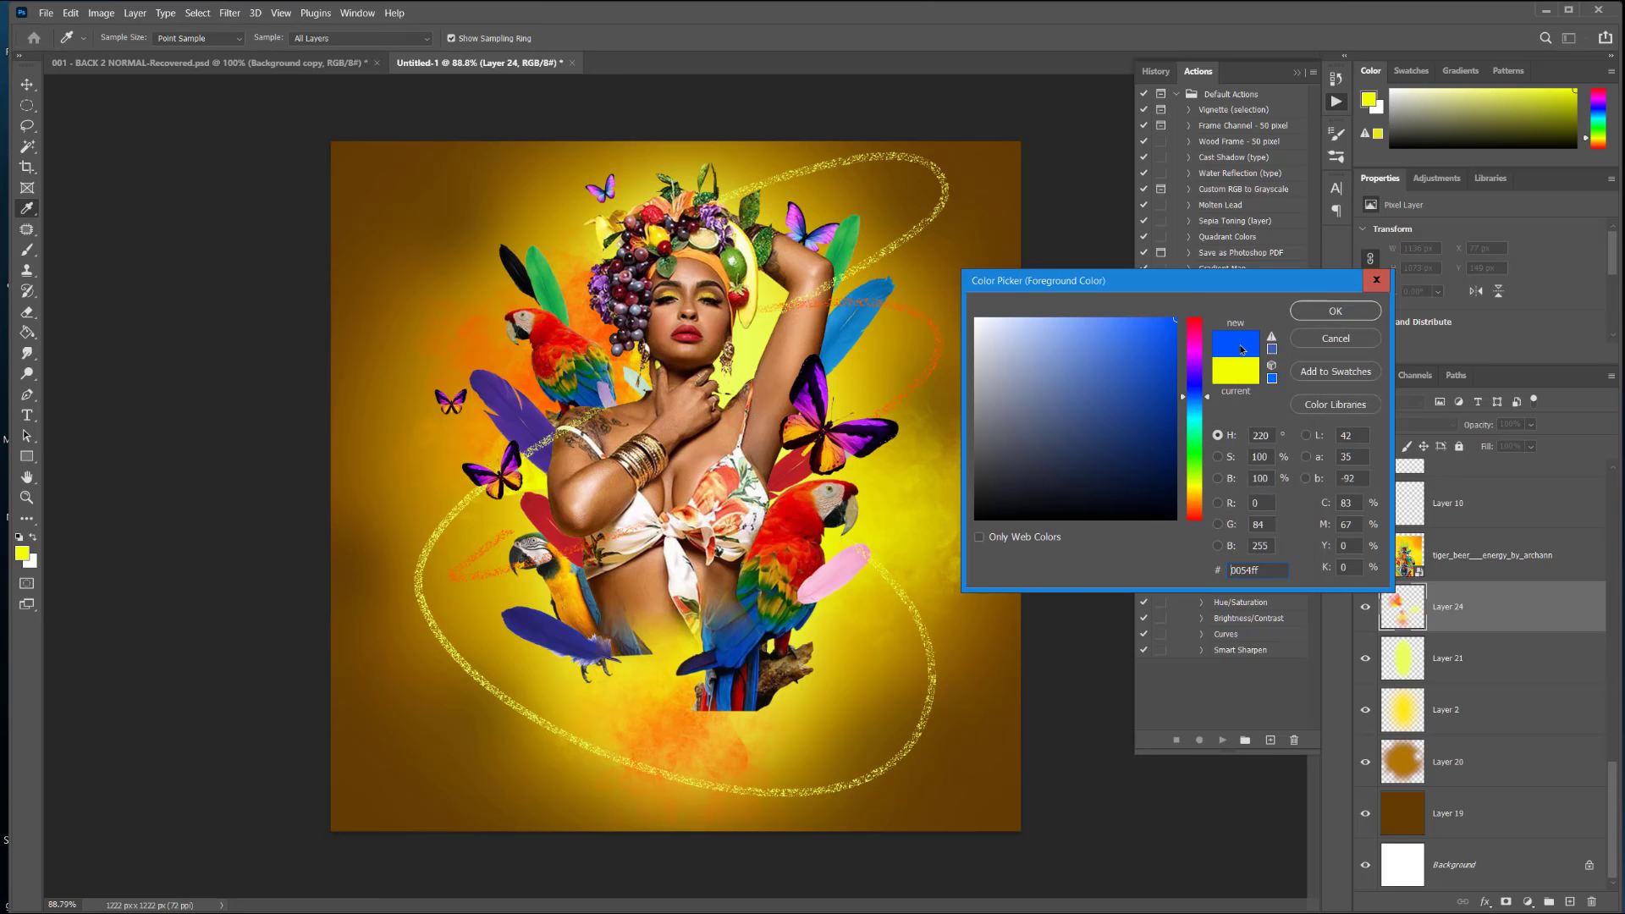
{"action": "left_click", "coordinate": [1307, 313]}
{"action": "mouse_move", "coordinate": [593, 517]}
{"action": "left_mouse_down"}
{"action": "mouse_move", "coordinate": [489, 532]}
{"action": "mouse_move", "coordinate": [557, 540]}
{"action": "mouse_move", "coordinate": [428, 593]}
{"action": "mouse_move", "coordinate": [526, 585]}
{"action": "mouse_move", "coordinate": [578, 531]}
{"action": "mouse_move", "coordinate": [488, 610]}
{"action": "mouse_move", "coordinate": [476, 644]}
{"action": "mouse_move", "coordinate": [554, 581]}
{"action": "mouse_move", "coordinate": [503, 613]}
{"action": "mouse_move", "coordinate": [410, 611]}
{"action": "mouse_move", "coordinate": [612, 601]}
{"action": "left_mouse_up"}
{"action": "mouse_move", "coordinate": [764, 459]}
{"action": "left_mouse_down"}
{"action": "mouse_move", "coordinate": [855, 398]}
{"action": "mouse_move", "coordinate": [898, 338]}
{"action": "mouse_move", "coordinate": [847, 423]}
{"action": "mouse_move", "coordinate": [948, 423]}
{"action": "left_mouse_up"}
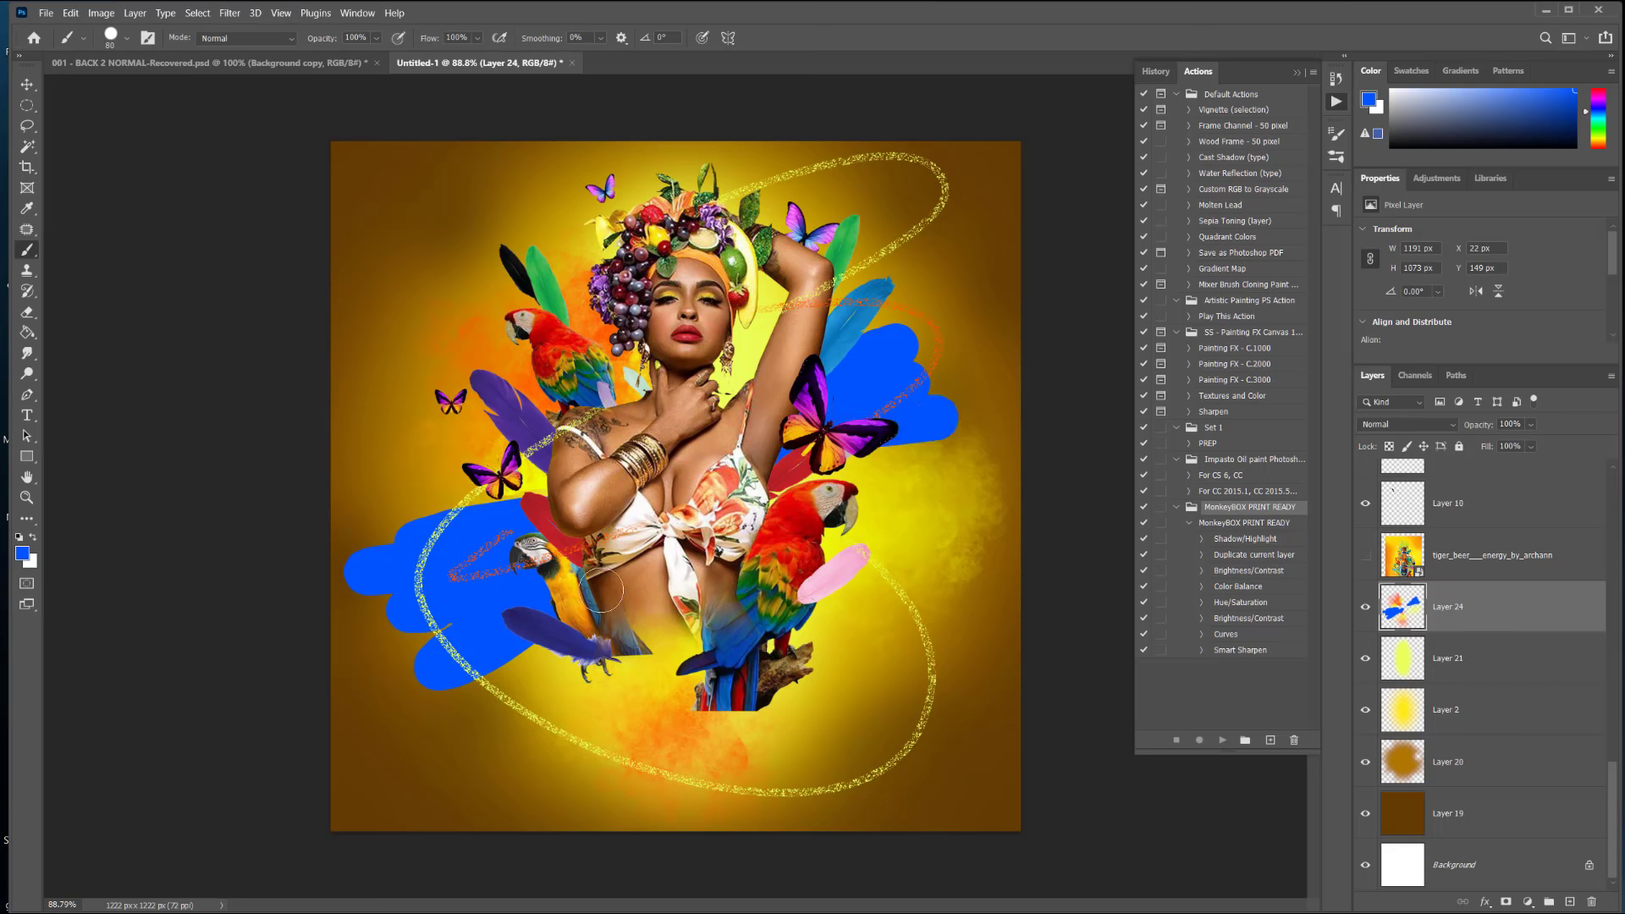
Step: Smudge the solid blue shapes on Layer 24 into soft smoke on both sides of the woman
{"action": "left_click", "coordinate": [31, 356]}
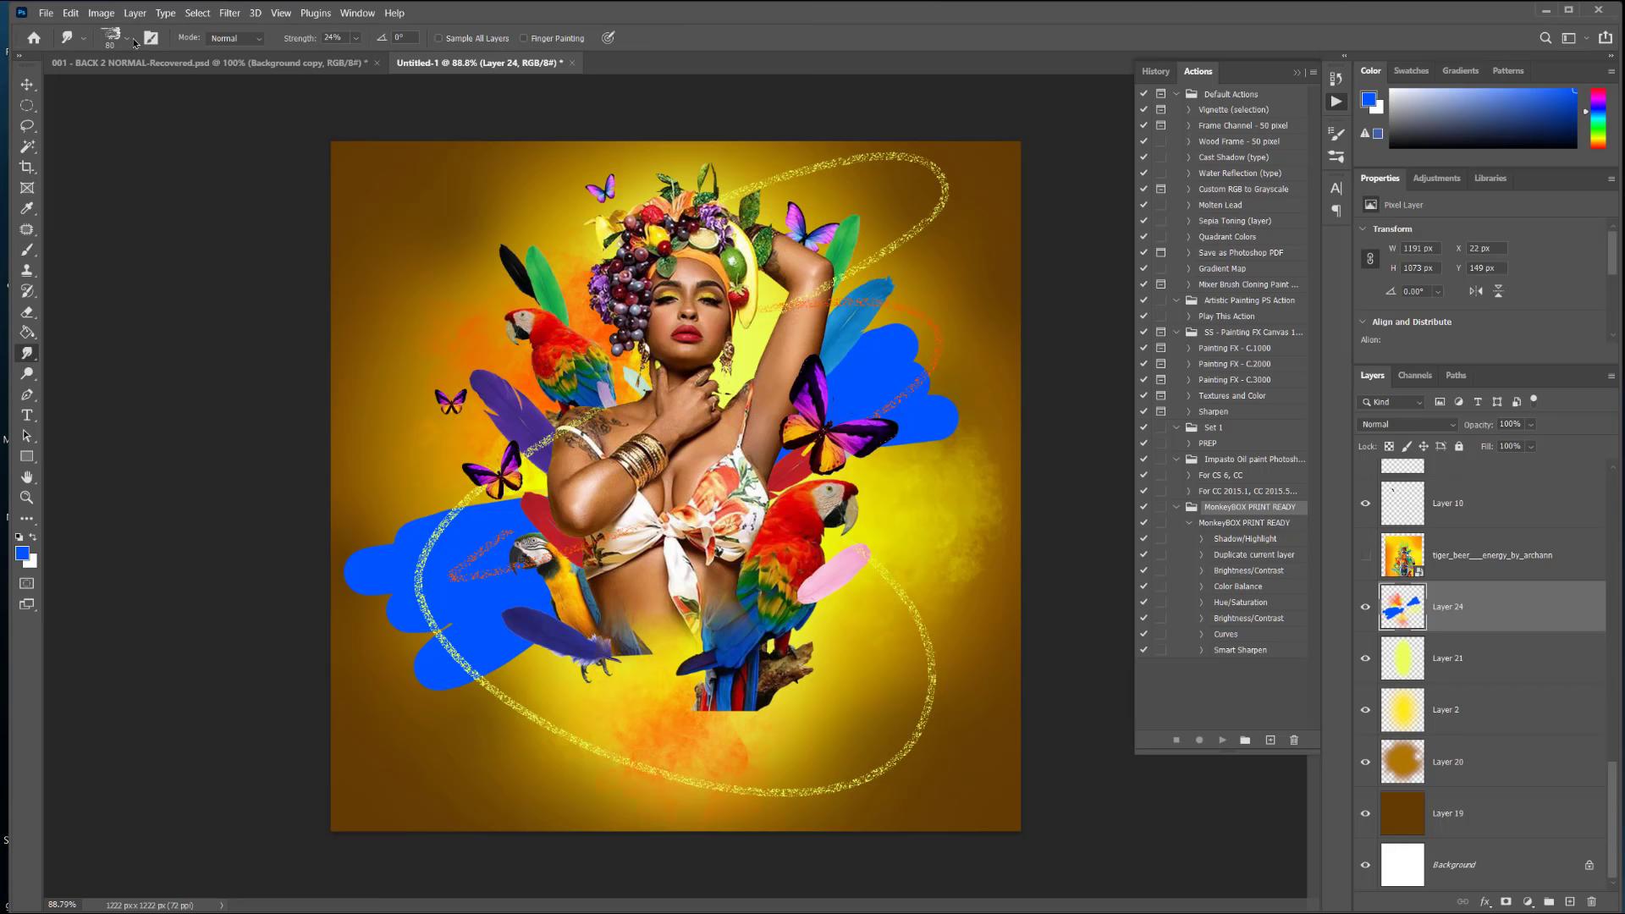
{"action": "mouse_move", "coordinate": [287, 602]}
{"action": "left_mouse_down"}
{"action": "mouse_move", "coordinate": [369, 562]}
{"action": "mouse_move", "coordinate": [402, 570]}
{"action": "mouse_move", "coordinate": [406, 531]}
{"action": "mouse_move", "coordinate": [385, 557]}
{"action": "mouse_move", "coordinate": [424, 521]}
{"action": "mouse_move", "coordinate": [538, 533]}
{"action": "mouse_move", "coordinate": [492, 544]}
{"action": "mouse_move", "coordinate": [569, 625]}
{"action": "mouse_move", "coordinate": [508, 677]}
{"action": "mouse_move", "coordinate": [449, 652]}
{"action": "mouse_move", "coordinate": [445, 606]}
{"action": "mouse_move", "coordinate": [595, 584]}
{"action": "mouse_move", "coordinate": [553, 452]}
{"action": "mouse_move", "coordinate": [484, 471]}
{"action": "mouse_move", "coordinate": [457, 556]}
{"action": "mouse_move", "coordinate": [506, 645]}
{"action": "mouse_move", "coordinate": [529, 539]}
{"action": "mouse_move", "coordinate": [576, 711]}
{"action": "mouse_move", "coordinate": [518, 718]}
{"action": "mouse_move", "coordinate": [428, 647]}
{"action": "mouse_move", "coordinate": [394, 719]}
{"action": "mouse_move", "coordinate": [372, 663]}
{"action": "mouse_move", "coordinate": [372, 556]}
{"action": "left_mouse_up"}
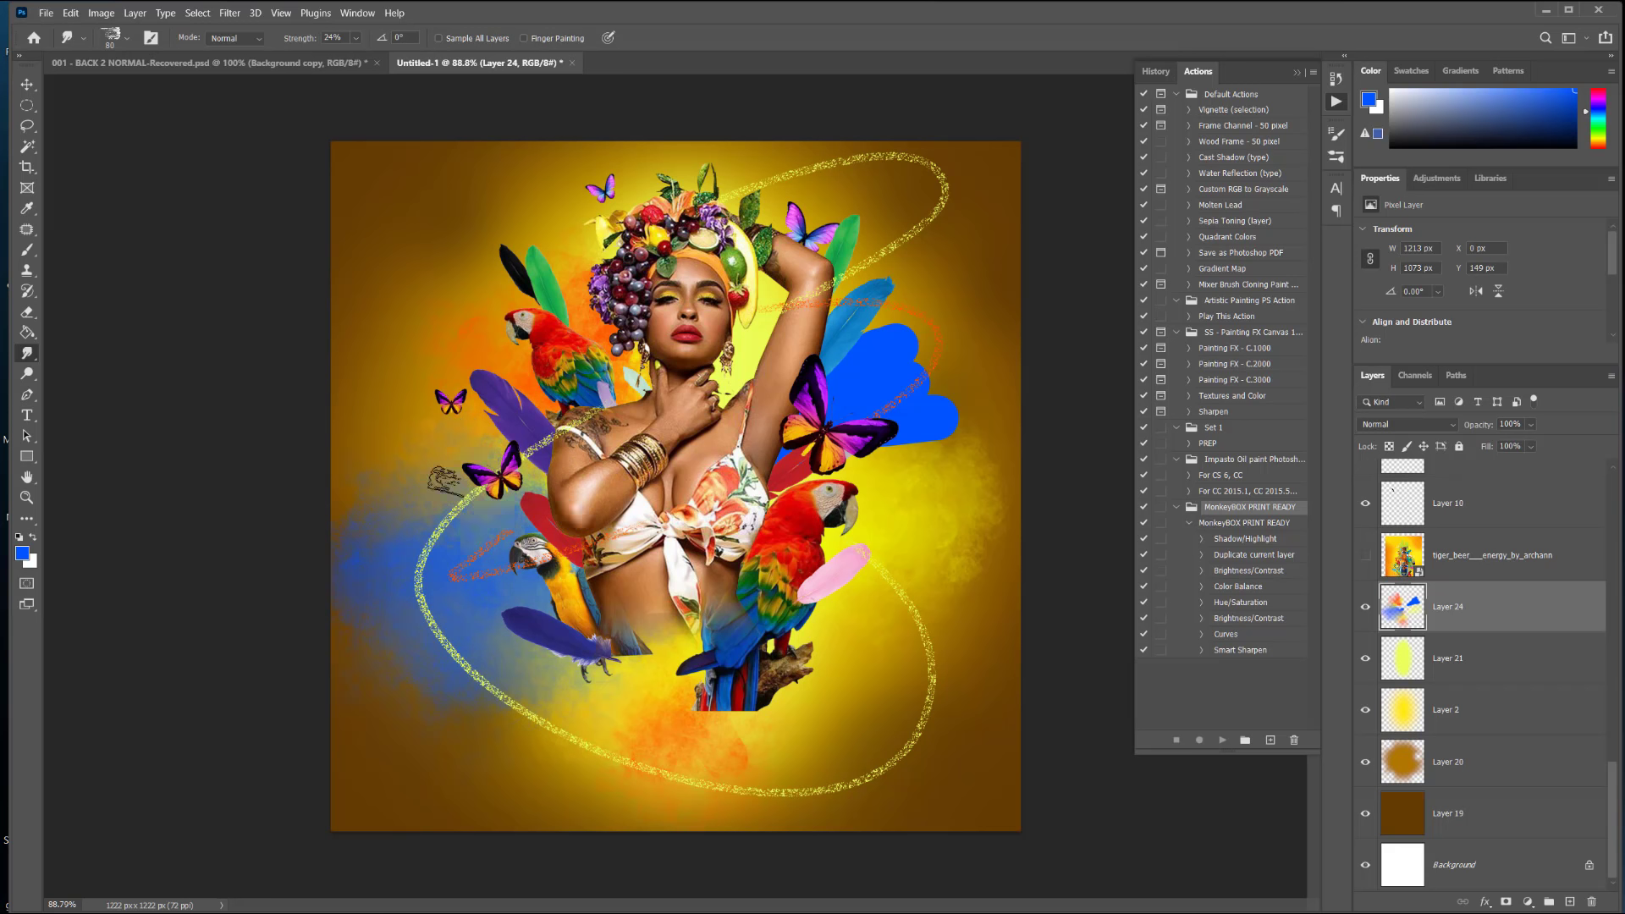
{"action": "mouse_move", "coordinate": [864, 391]}
{"action": "left_mouse_down"}
{"action": "mouse_move", "coordinate": [889, 262]}
{"action": "mouse_move", "coordinate": [918, 360]}
{"action": "mouse_move", "coordinate": [918, 453]}
{"action": "mouse_move", "coordinate": [962, 303]}
{"action": "mouse_move", "coordinate": [917, 364]}
{"action": "mouse_move", "coordinate": [981, 459]}
{"action": "mouse_move", "coordinate": [917, 430]}
{"action": "mouse_move", "coordinate": [868, 450]}
{"action": "mouse_move", "coordinate": [859, 498]}
{"action": "mouse_move", "coordinate": [893, 427]}
{"action": "mouse_move", "coordinate": [984, 381]}
{"action": "mouse_move", "coordinate": [954, 428]}
{"action": "mouse_move", "coordinate": [988, 377]}
{"action": "mouse_move", "coordinate": [948, 432]}
{"action": "mouse_move", "coordinate": [893, 321]}
{"action": "left_mouse_up"}
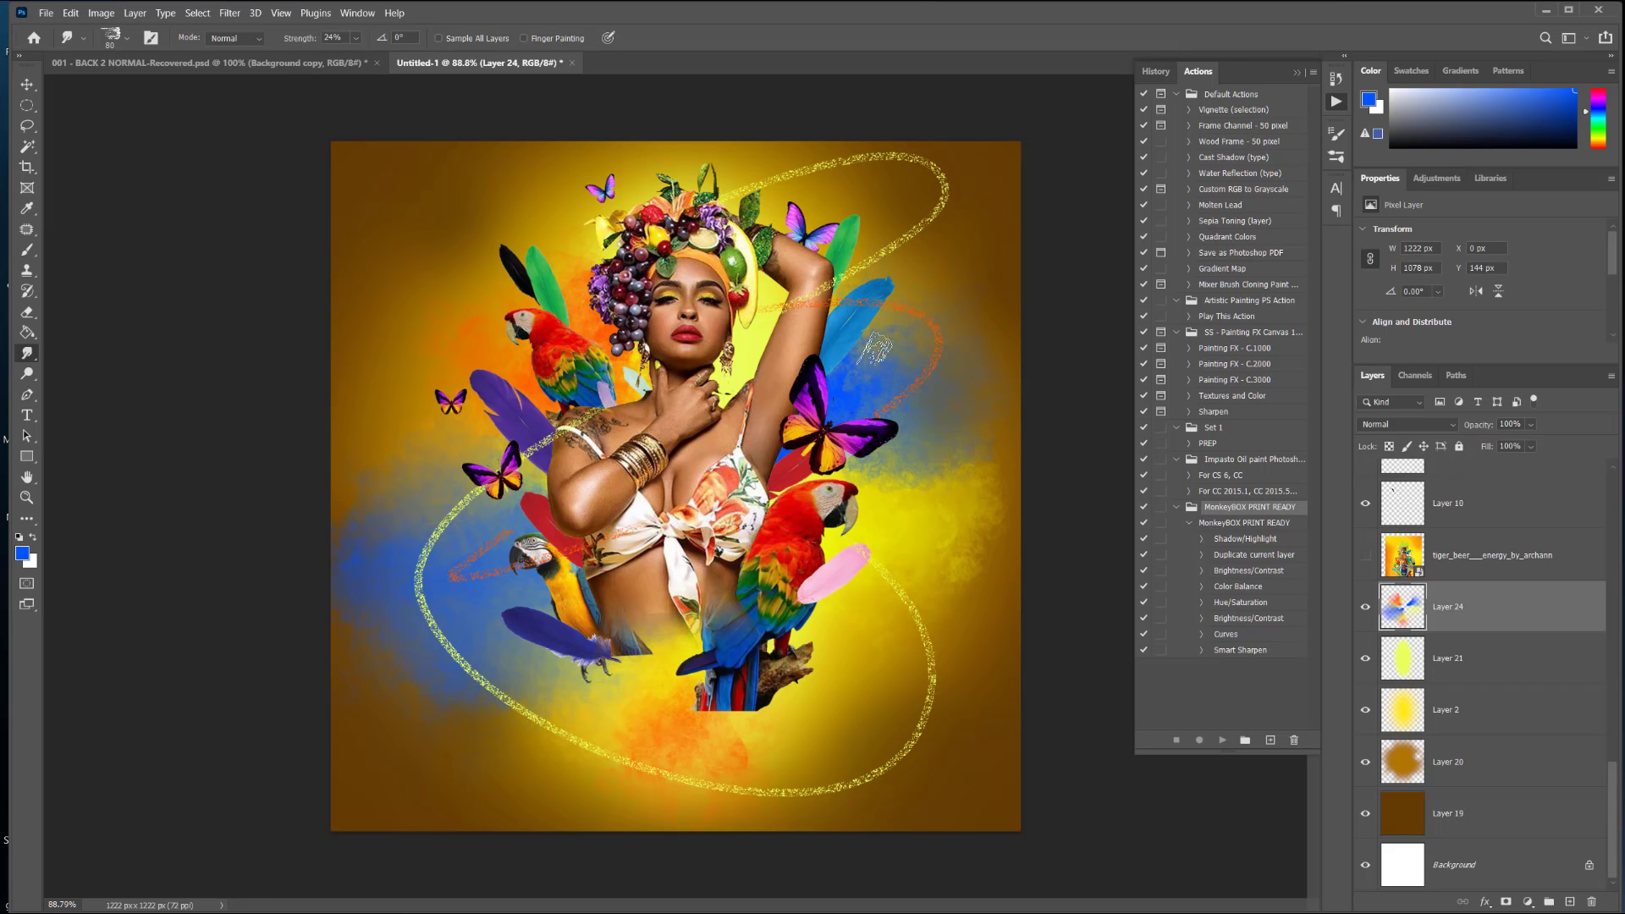
{"action": "left_click_drag", "start_coordinate": [855, 476], "coordinate": [836, 462]}
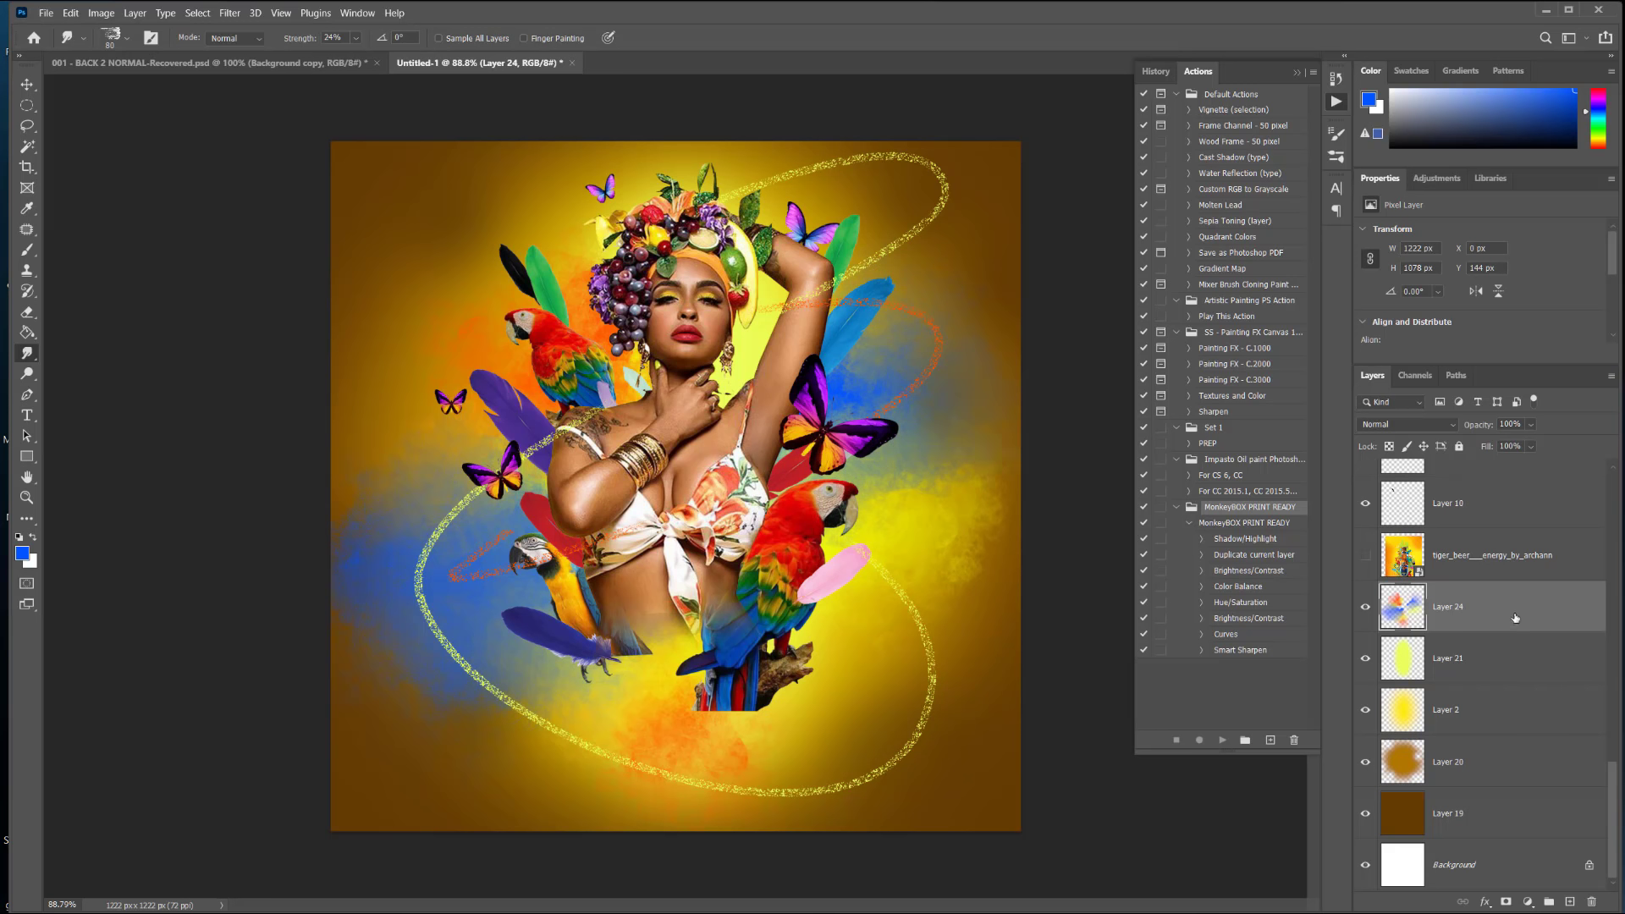
Step: Paint violet #d200ff shapes on Layer 24 around the lower red parrot's branch and smudge them into smoke
{"action": "left_click", "coordinate": [22, 553]}
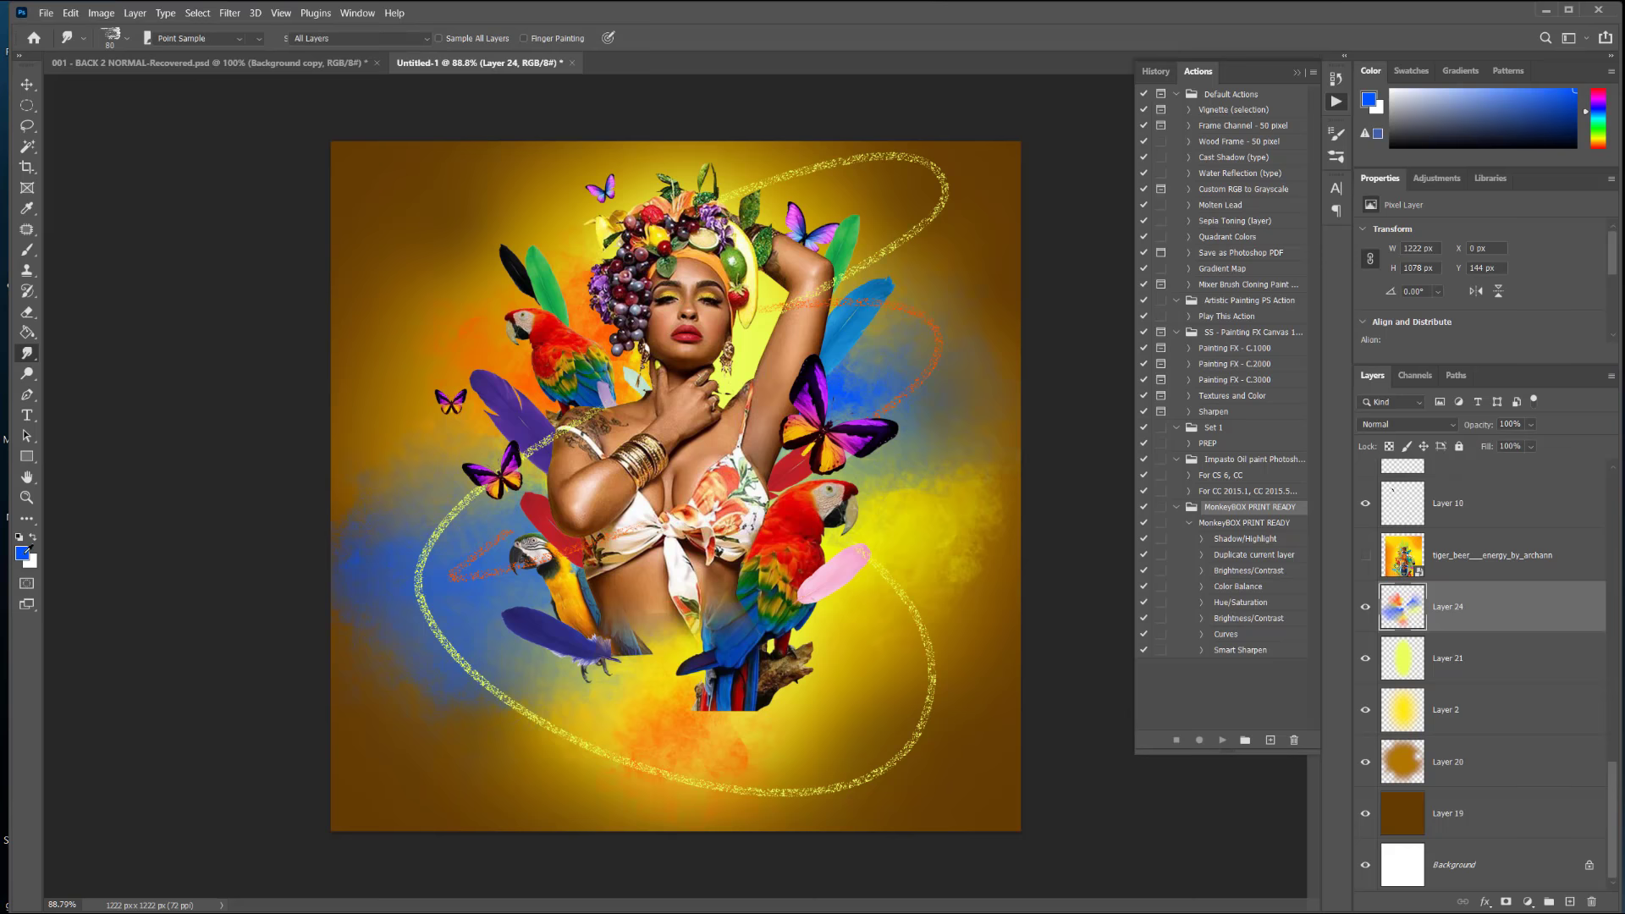
{"action": "left_click", "coordinate": [1196, 358]}
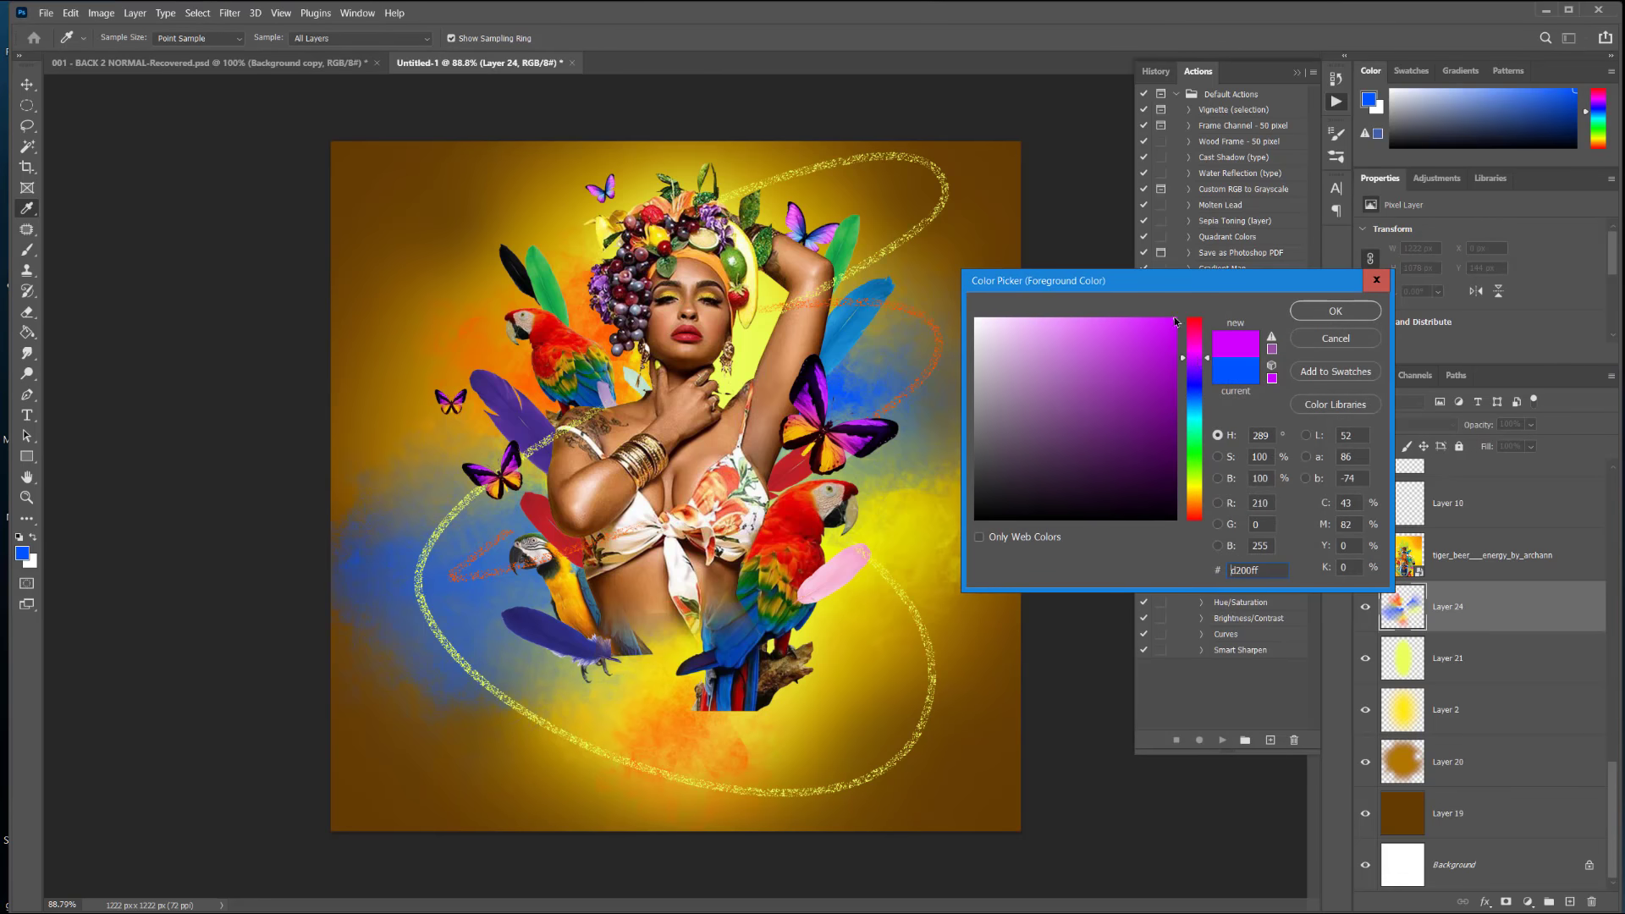
{"action": "left_click", "coordinate": [1307, 312]}
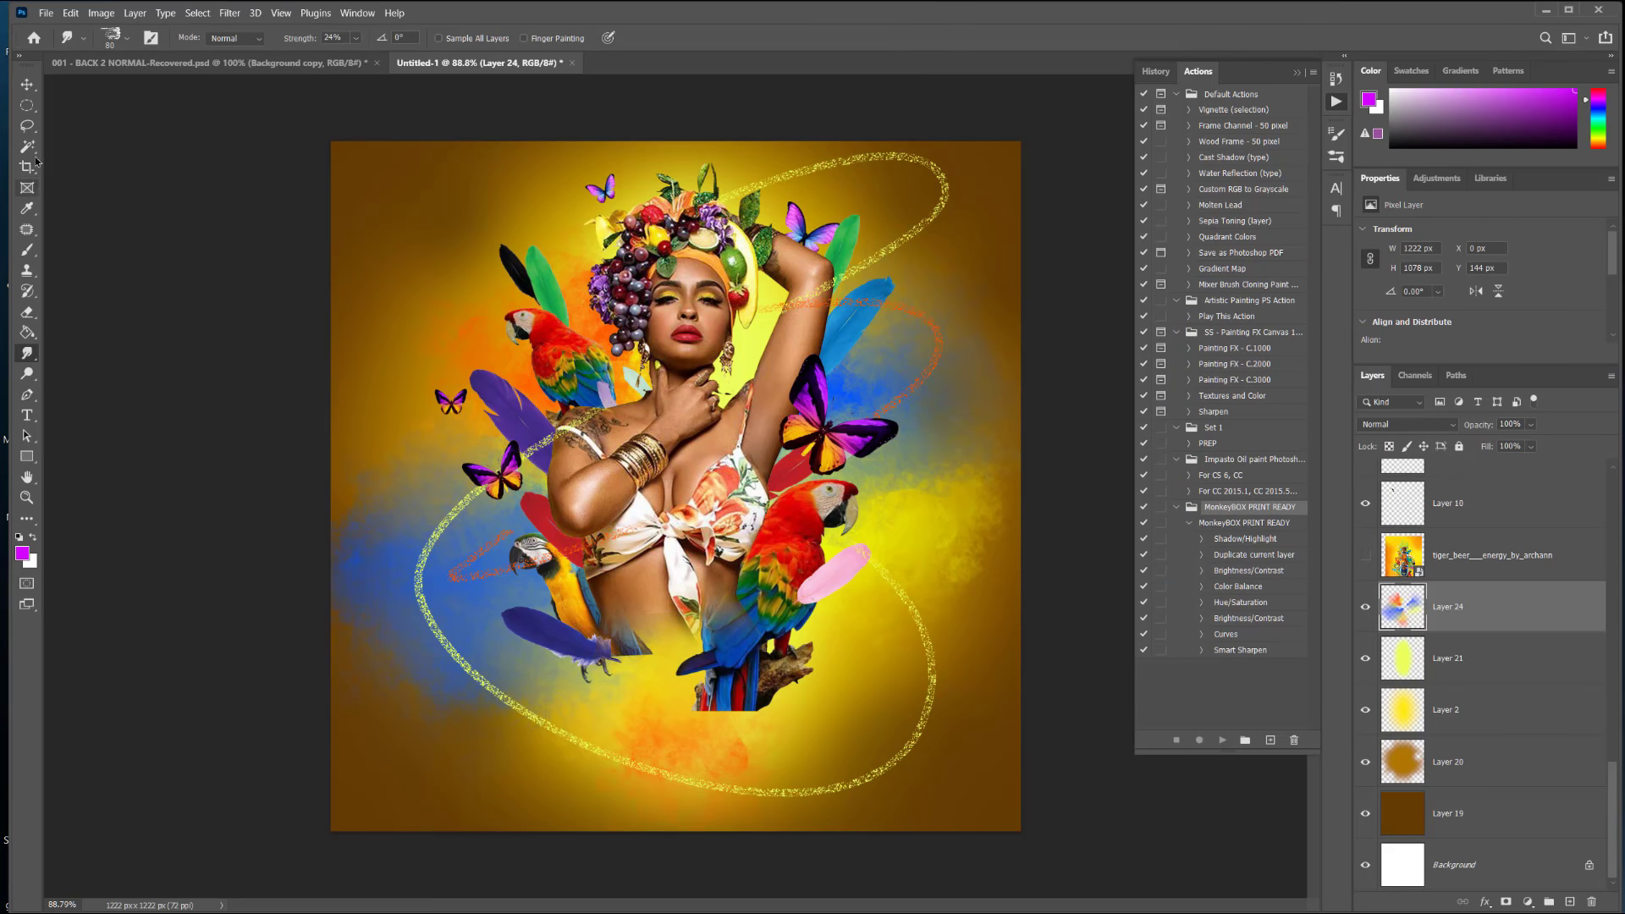
{"action": "left_click", "coordinate": [27, 250]}
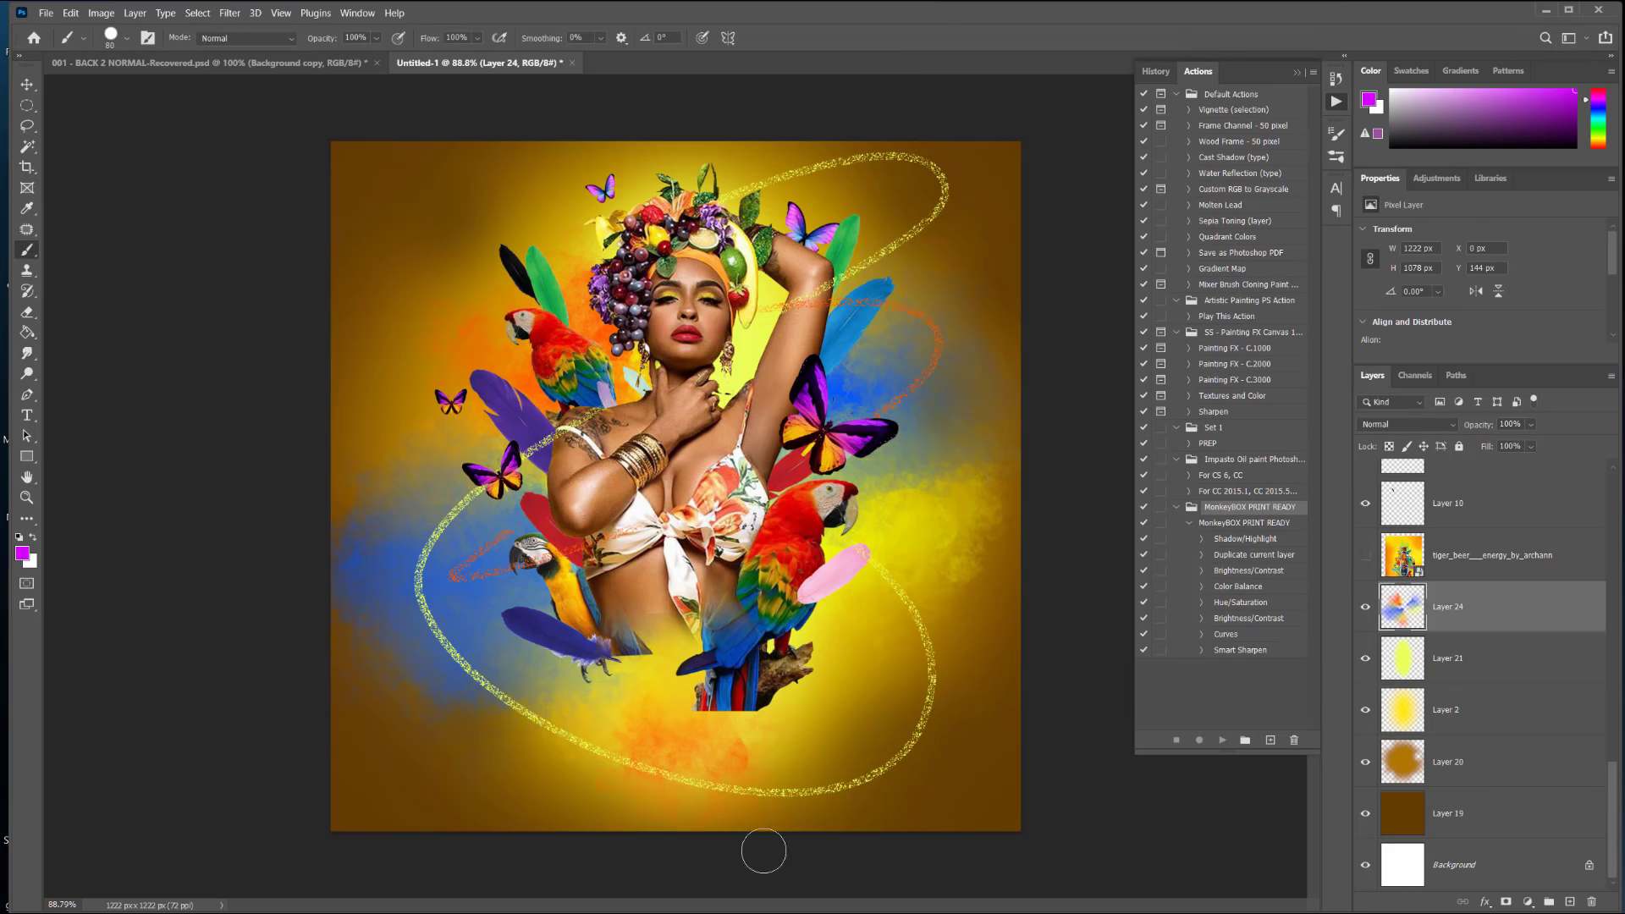
{"action": "mouse_move", "coordinate": [751, 677]}
{"action": "left_mouse_down"}
{"action": "mouse_move", "coordinate": [786, 649]}
{"action": "mouse_move", "coordinate": [948, 834]}
{"action": "mouse_move", "coordinate": [793, 611]}
{"action": "mouse_move", "coordinate": [853, 649]}
{"action": "mouse_move", "coordinate": [857, 620]}
{"action": "mouse_move", "coordinate": [811, 617]}
{"action": "left_mouse_up"}
{"action": "left_click", "coordinate": [696, 633]}
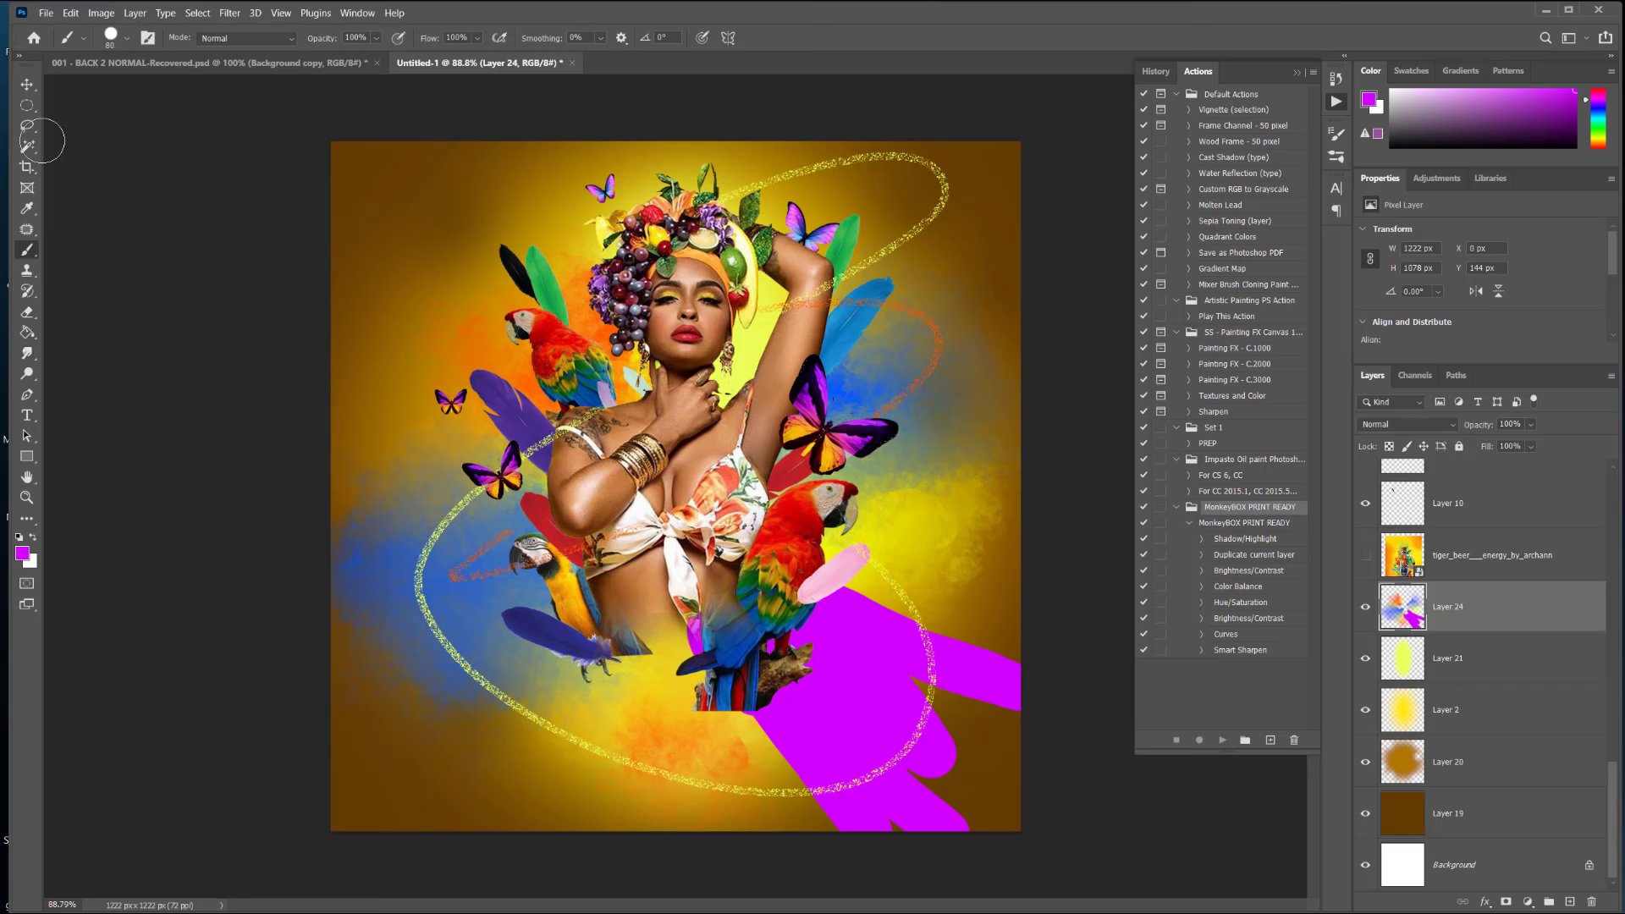
{"action": "left_click", "coordinate": [27, 353]}
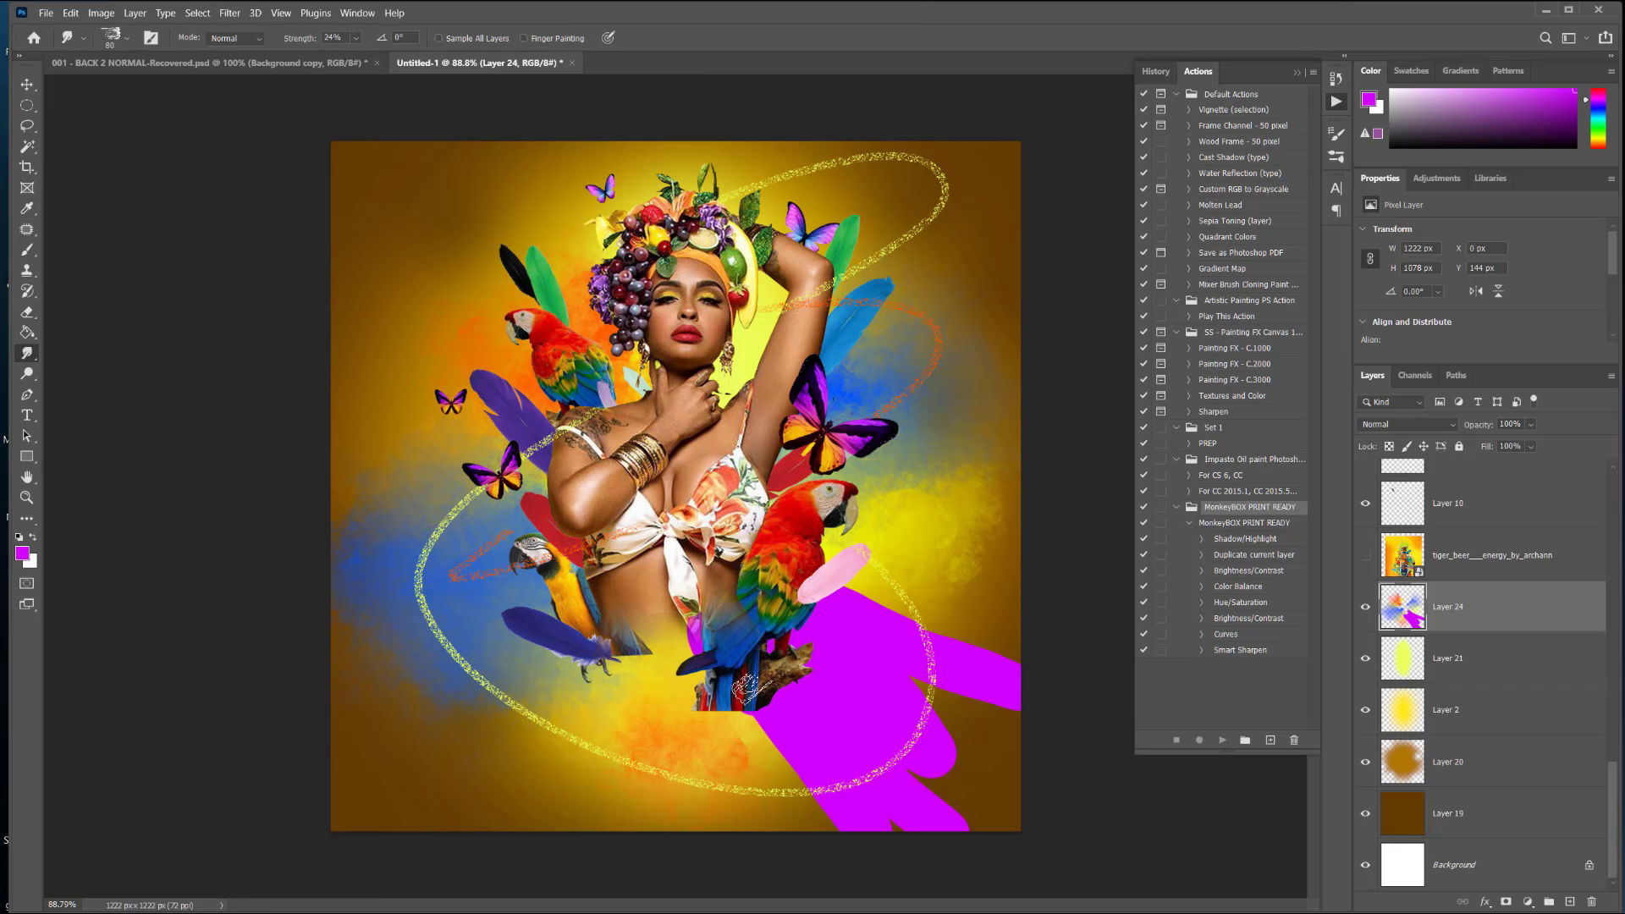
{"action": "mouse_move", "coordinate": [782, 772]}
{"action": "left_mouse_down"}
{"action": "mouse_move", "coordinate": [762, 726]}
{"action": "mouse_move", "coordinate": [817, 762]}
{"action": "mouse_move", "coordinate": [813, 794]}
{"action": "mouse_move", "coordinate": [840, 813]}
{"action": "mouse_move", "coordinate": [813, 825]}
{"action": "mouse_move", "coordinate": [948, 794]}
{"action": "mouse_move", "coordinate": [912, 635]}
{"action": "mouse_move", "coordinate": [1003, 692]}
{"action": "mouse_move", "coordinate": [800, 635]}
{"action": "mouse_move", "coordinate": [847, 605]}
{"action": "left_mouse_up"}
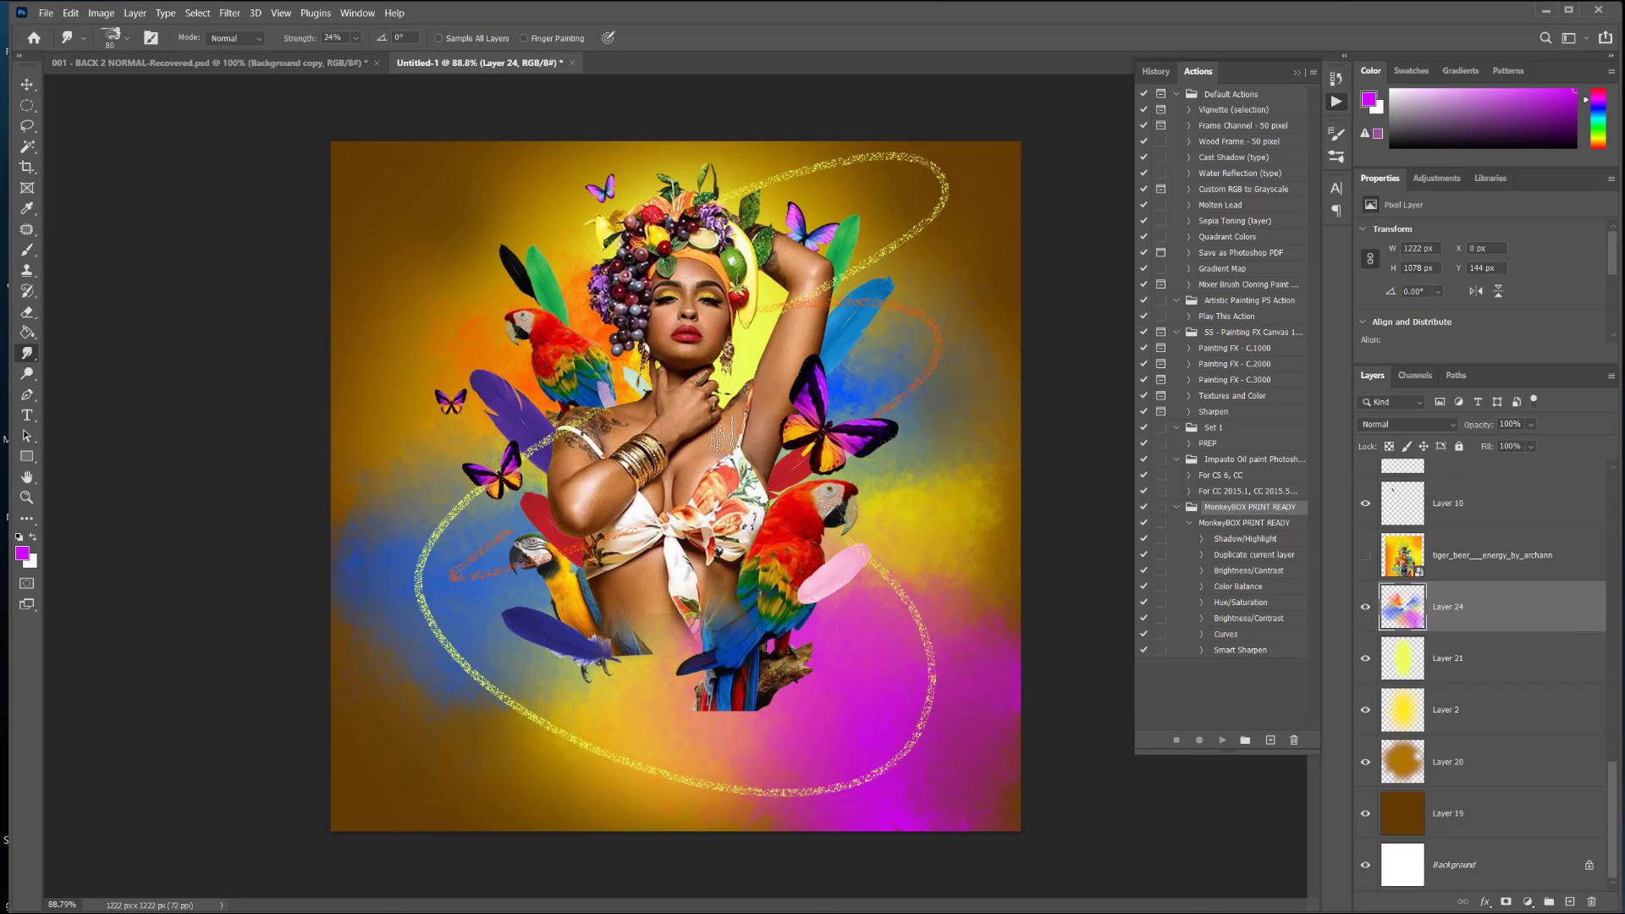
Step: Paint violet and magenta #e004b9 shapes above the upper red parrot on Layer 24 and smudge them into smoke
{"action": "left_click", "coordinate": [37, 251]}
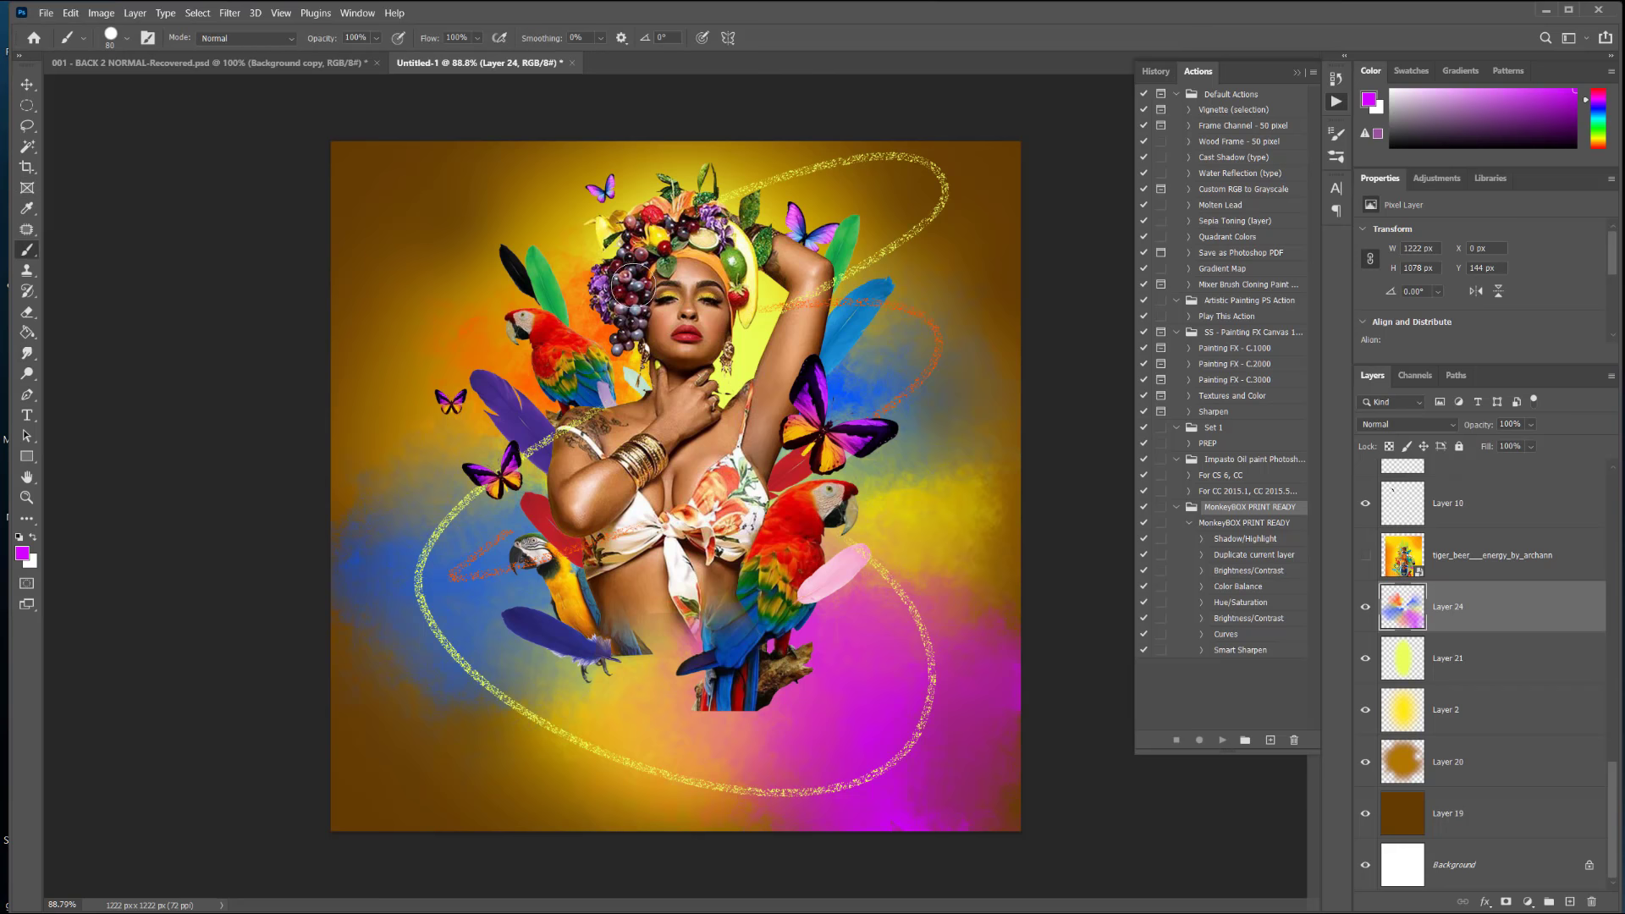
{"action": "mouse_move", "coordinate": [633, 286]}
{"action": "left_mouse_down"}
{"action": "mouse_move", "coordinate": [538, 225]}
{"action": "mouse_move", "coordinate": [621, 297]}
{"action": "mouse_move", "coordinate": [554, 240]}
{"action": "mouse_move", "coordinate": [541, 180]}
{"action": "mouse_move", "coordinate": [594, 290]}
{"action": "mouse_move", "coordinate": [517, 235]}
{"action": "left_mouse_up"}
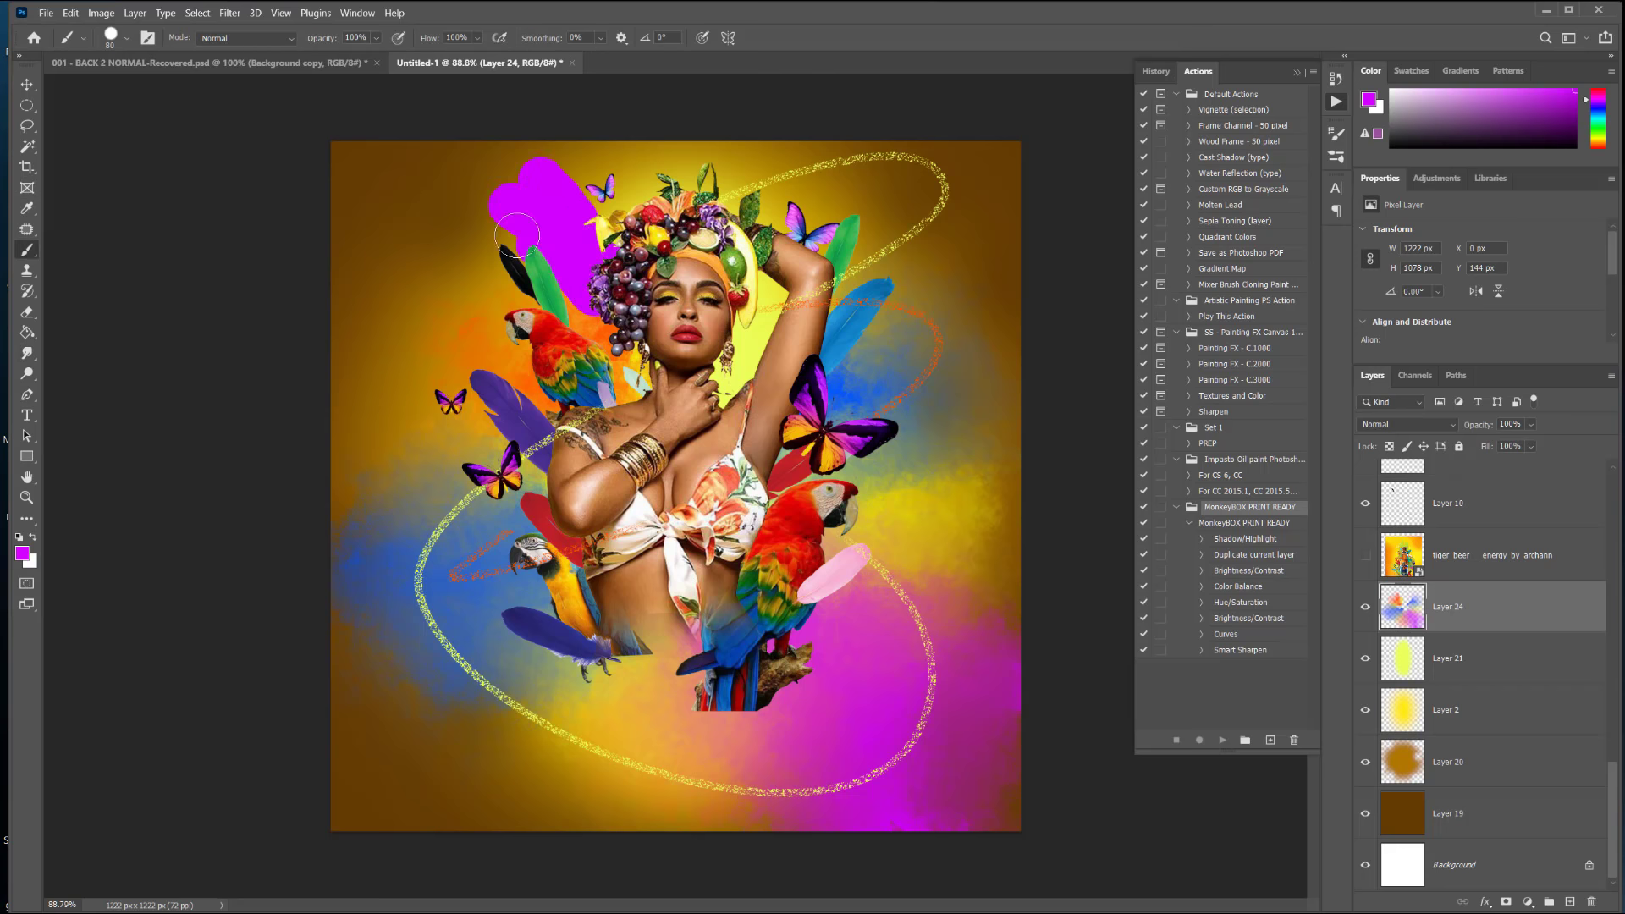
{"action": "left_click", "coordinate": [29, 558]}
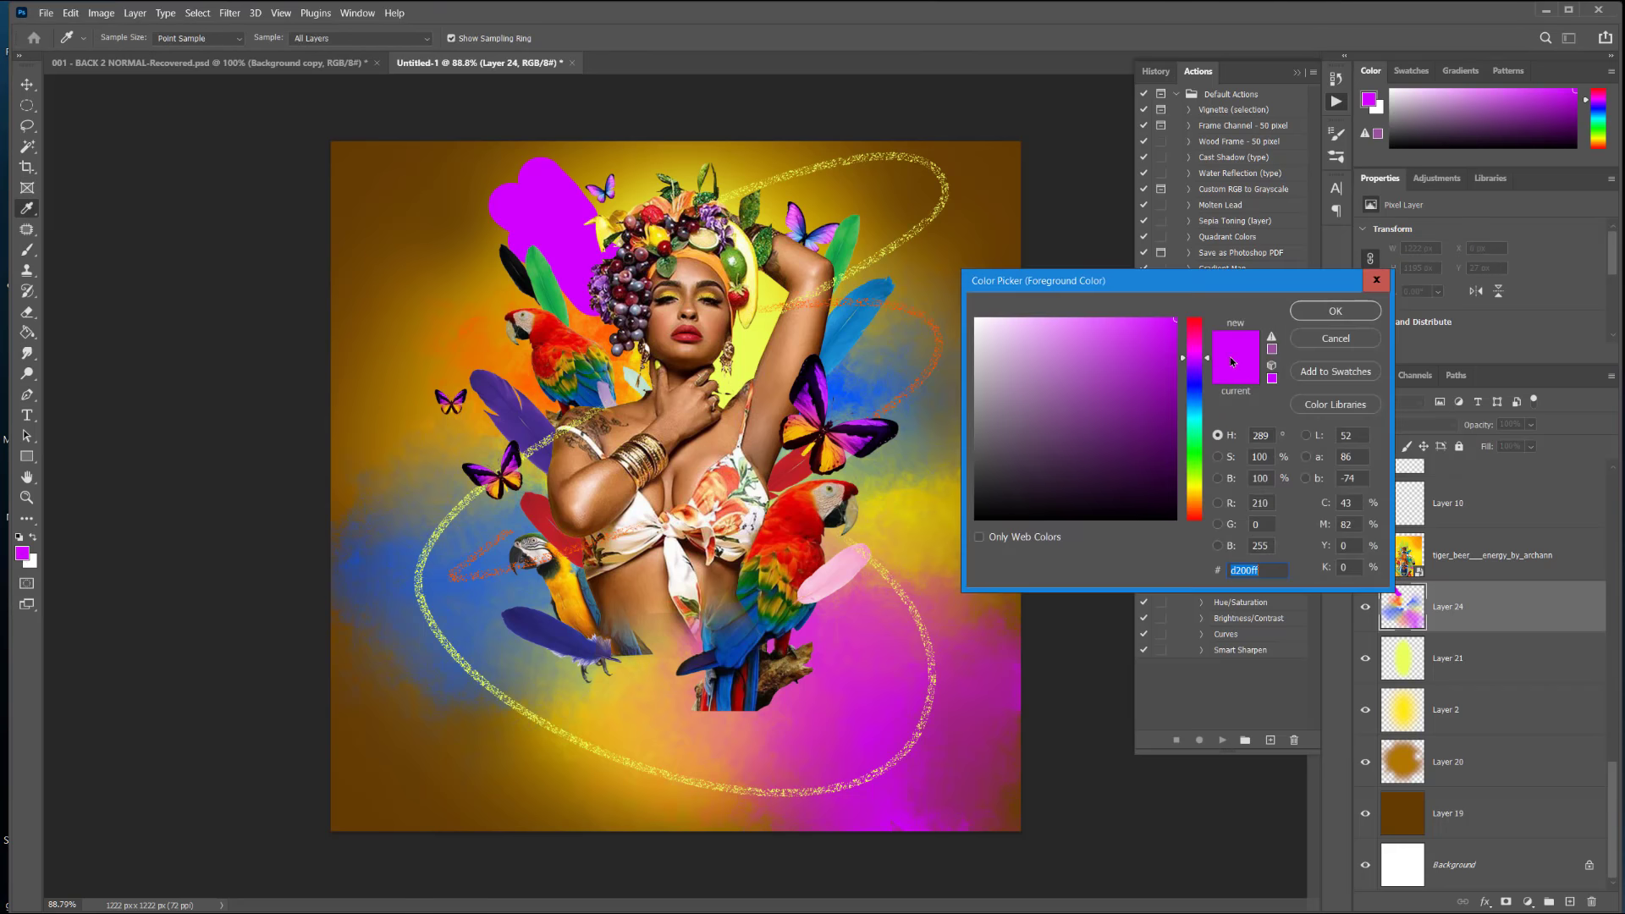
{"action": "left_click", "coordinate": [1195, 353]}
{"action": "left_click", "coordinate": [1176, 343]}
{"action": "left_click", "coordinate": [1335, 310]}
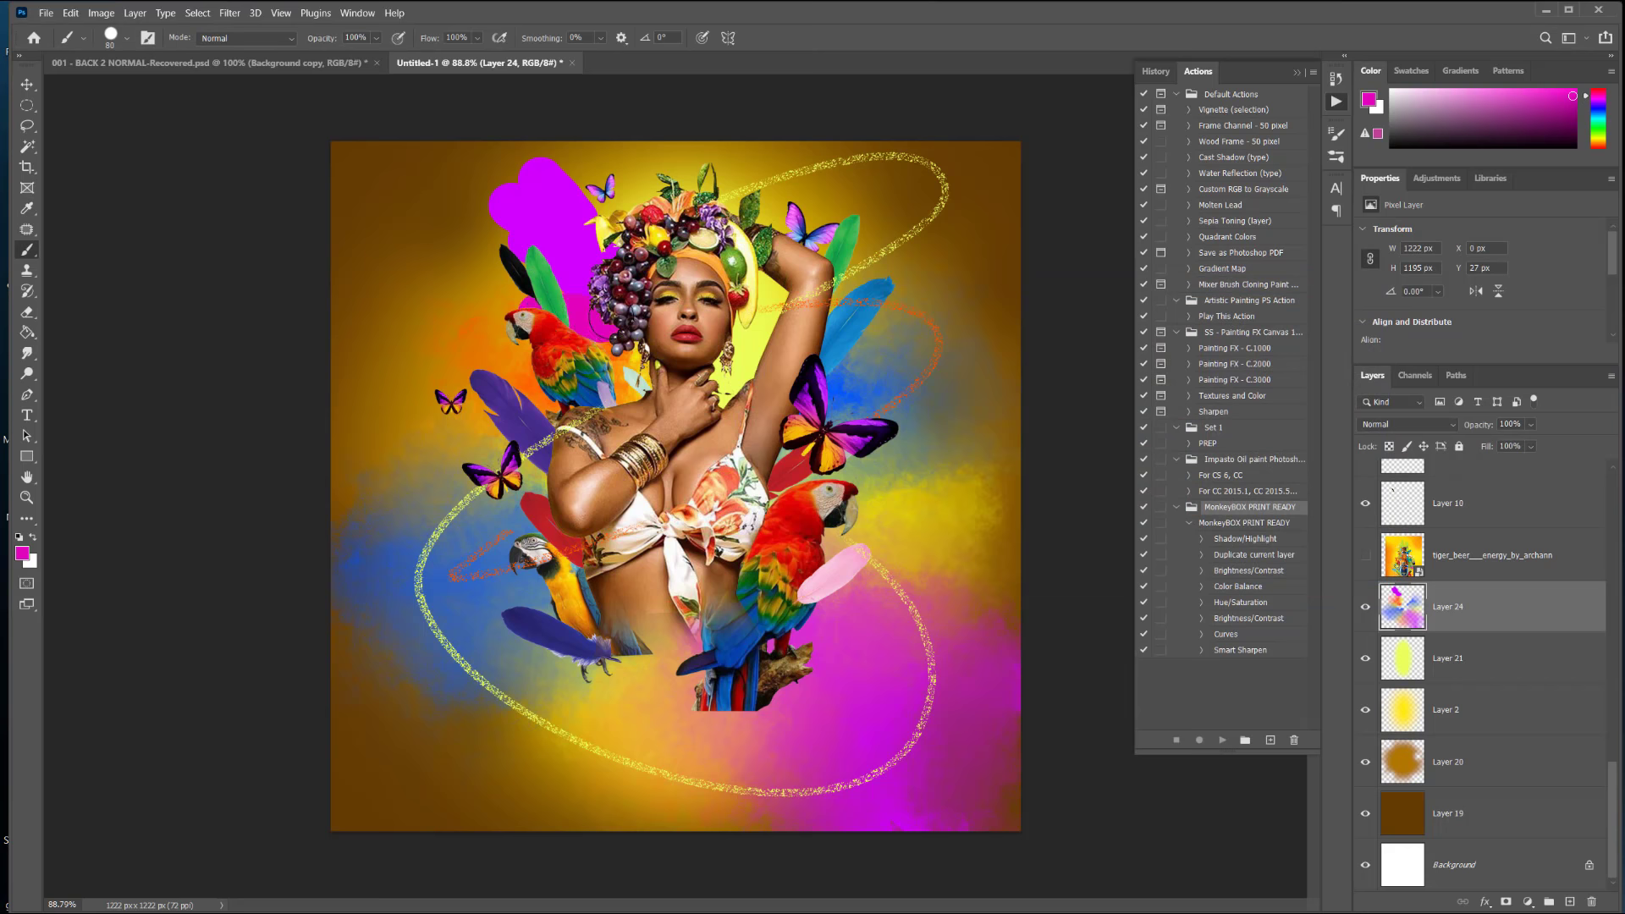
{"action": "left_click", "coordinate": [511, 298]}
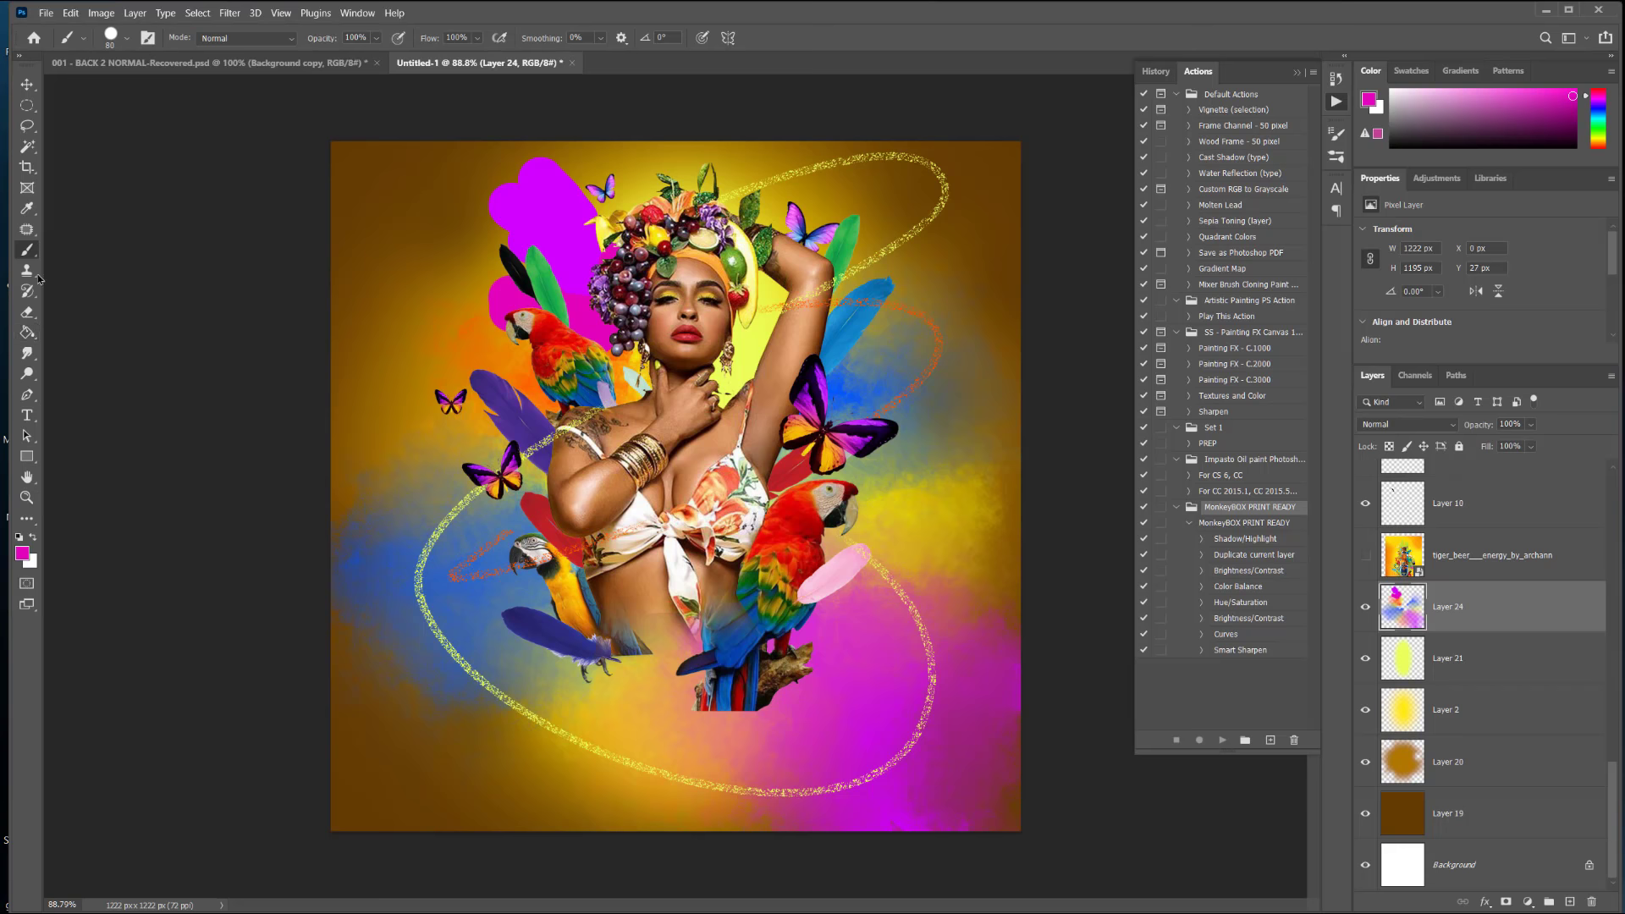
{"action": "left_click", "coordinate": [28, 354]}
{"action": "mouse_move", "coordinate": [542, 173]}
{"action": "left_mouse_down"}
{"action": "mouse_move", "coordinate": [495, 176]}
{"action": "mouse_move", "coordinate": [485, 204]}
{"action": "mouse_move", "coordinate": [550, 288]}
{"action": "mouse_move", "coordinate": [546, 301]}
{"action": "mouse_move", "coordinate": [486, 271]}
{"action": "mouse_move", "coordinate": [517, 325]}
{"action": "mouse_move", "coordinate": [573, 271]}
{"action": "mouse_move", "coordinate": [572, 100]}
{"action": "mouse_move", "coordinate": [605, 203]}
{"action": "mouse_move", "coordinate": [546, 138]}
{"action": "left_mouse_up"}
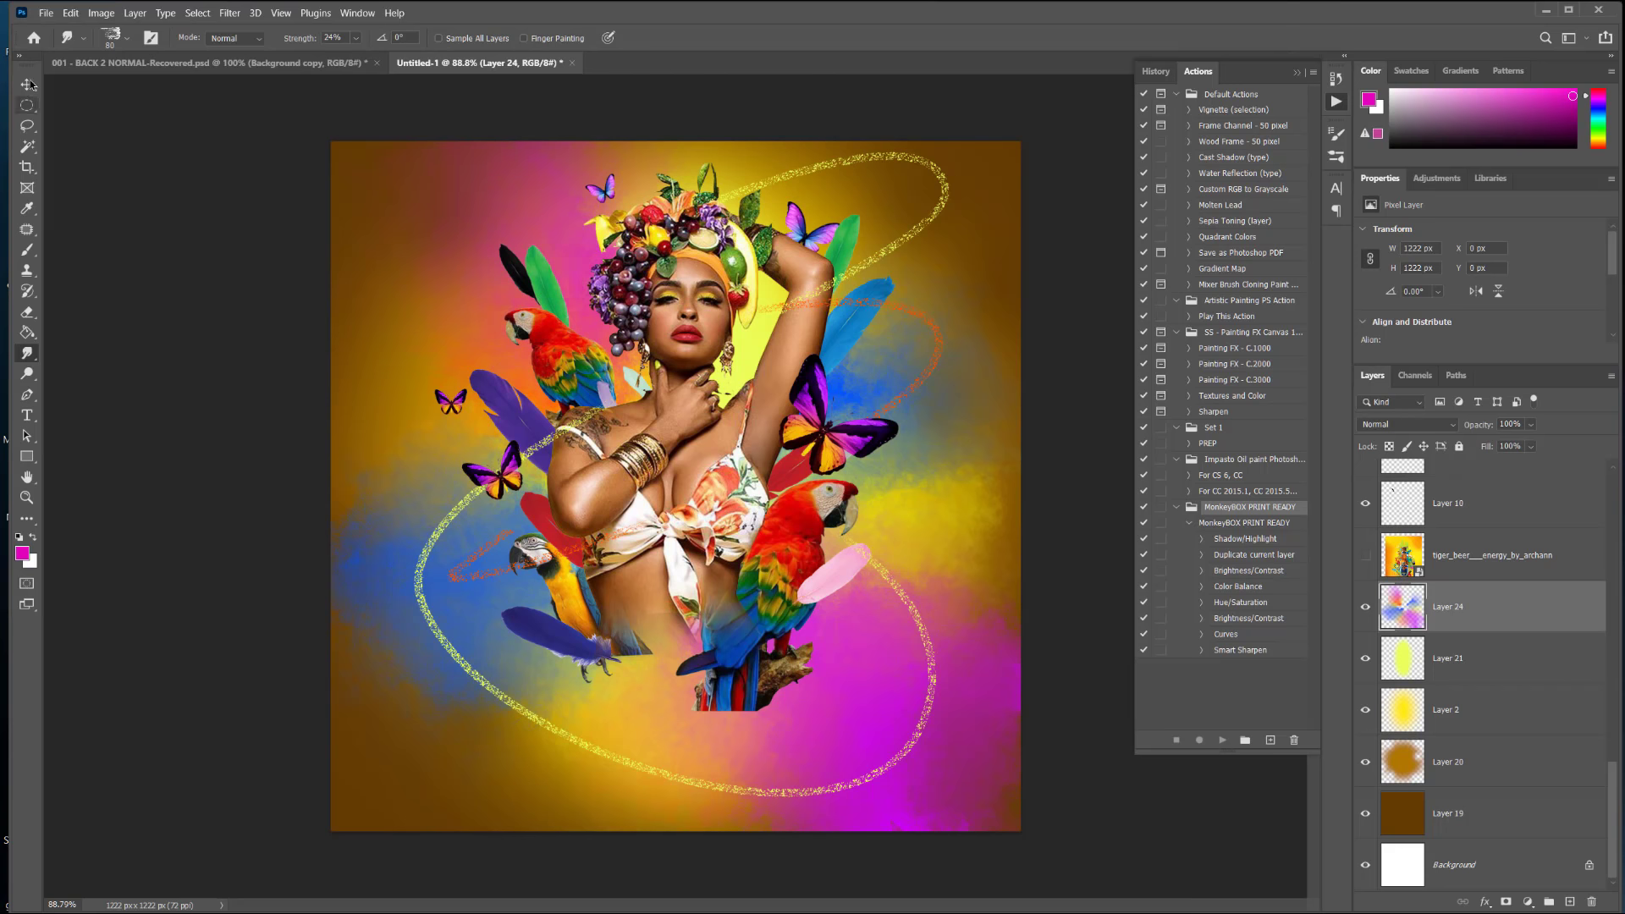
Step: Apply Levels to the woman's layer with midtones at 0.80 and the white input level at 208
{"action": "left_click", "coordinate": [28, 84]}
{"action": "left_click", "coordinate": [678, 406]}
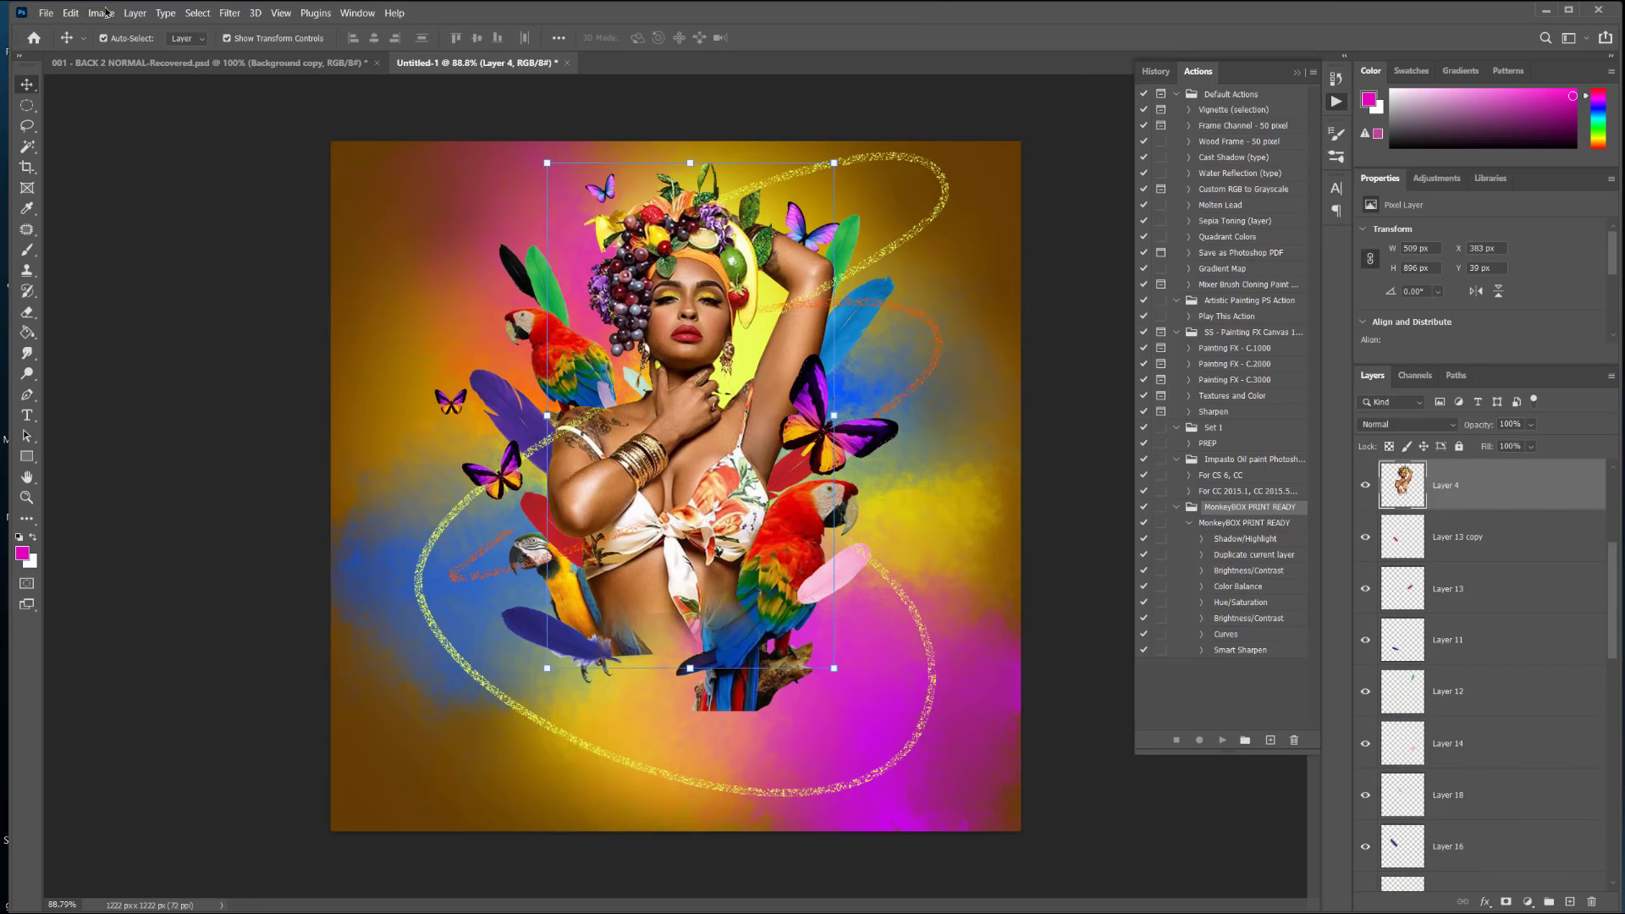
{"action": "left_click", "coordinate": [135, 13]}
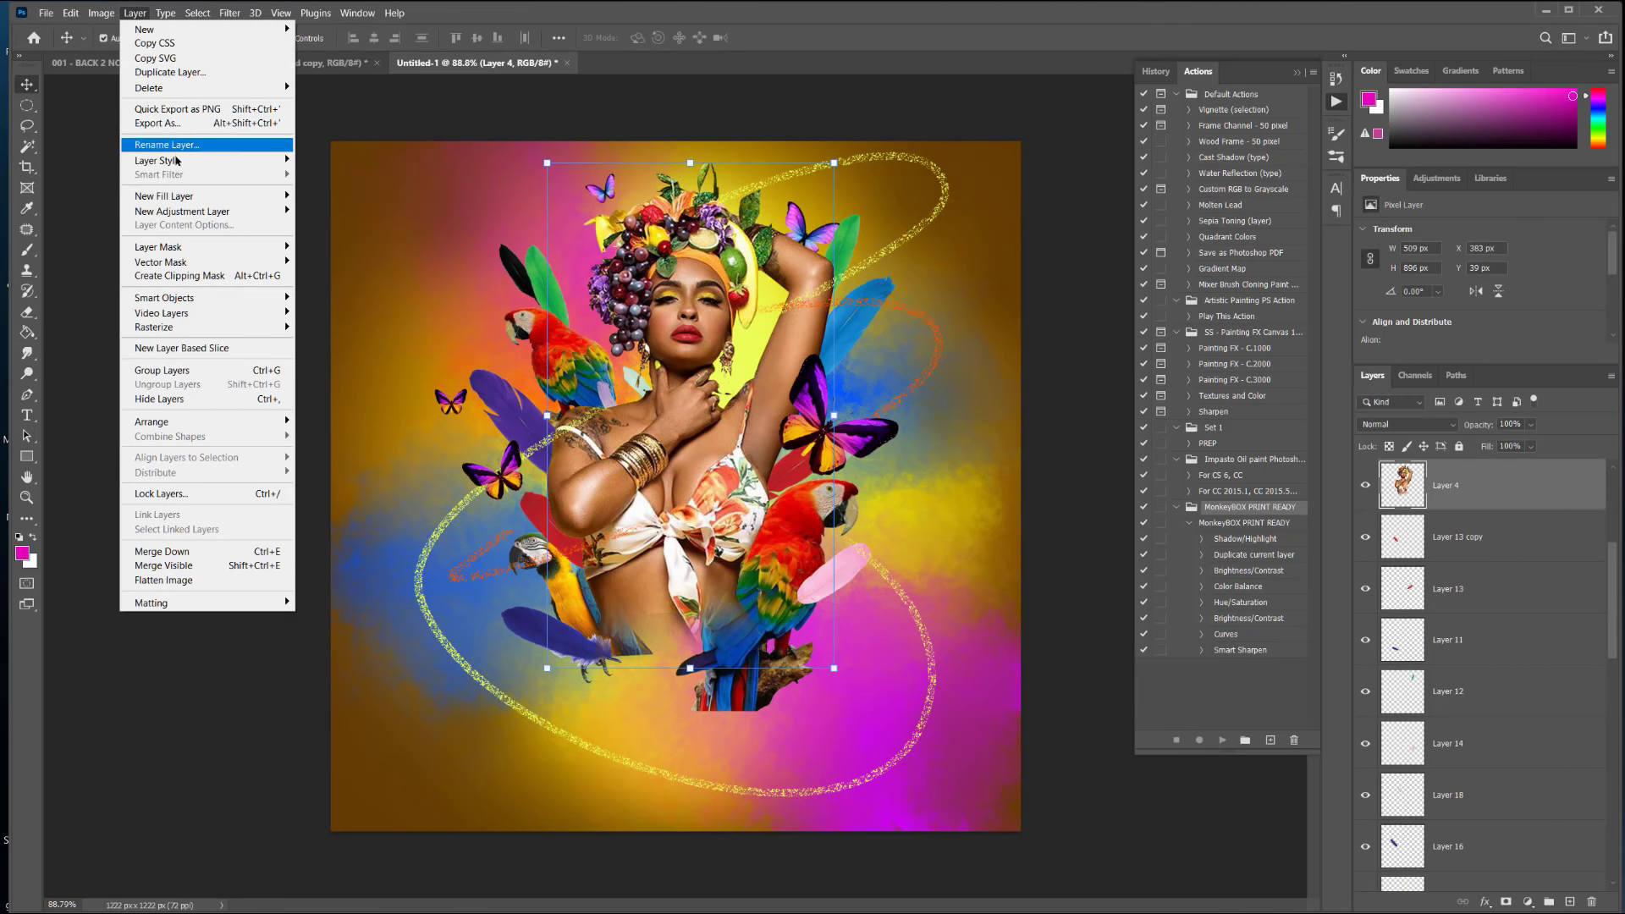
{"action": "mouse_move", "coordinate": [100, 13]}
{"action": "mouse_move", "coordinate": [127, 50]}
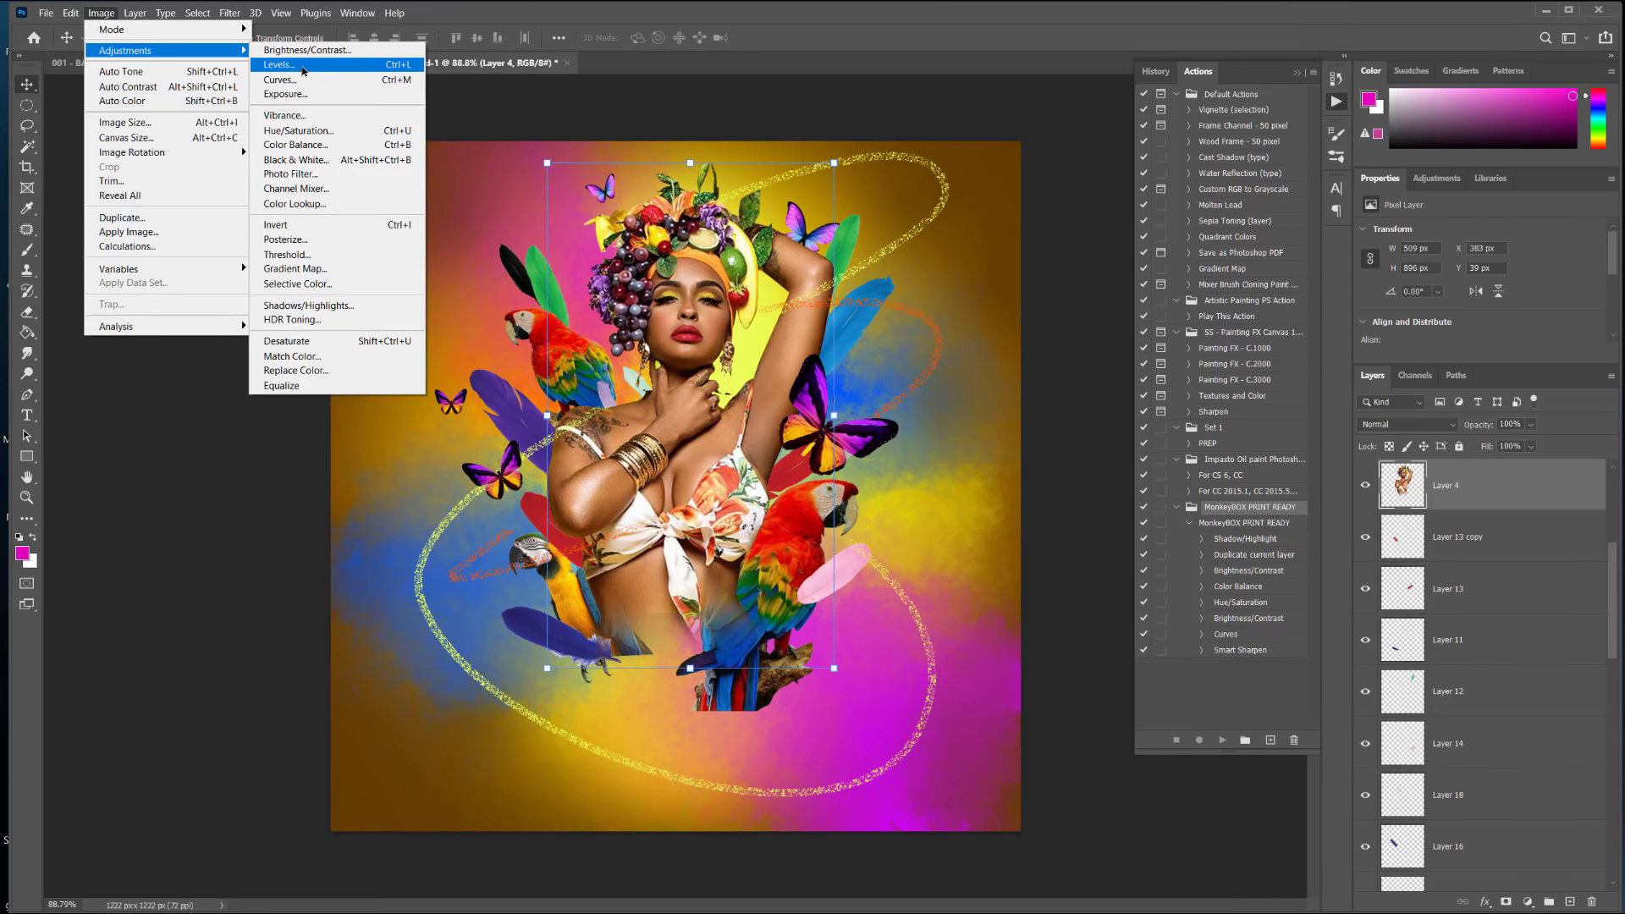
{"action": "left_click", "coordinate": [303, 71]}
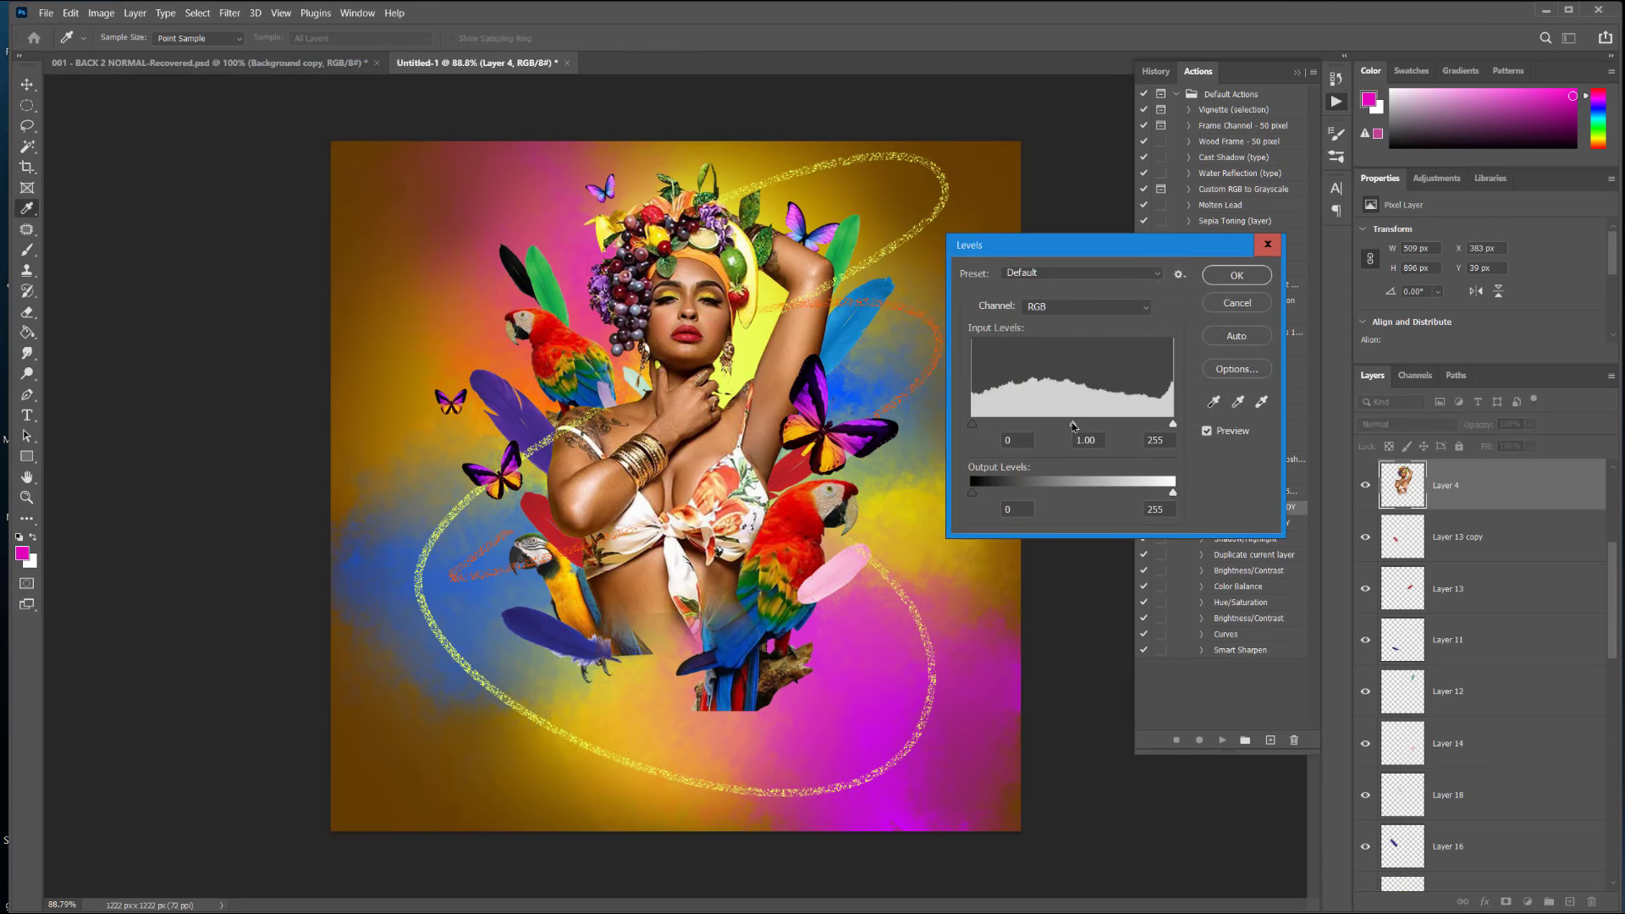
{"action": "left_click_drag", "start_coordinate": [1075, 427], "coordinate": [1136, 421]}
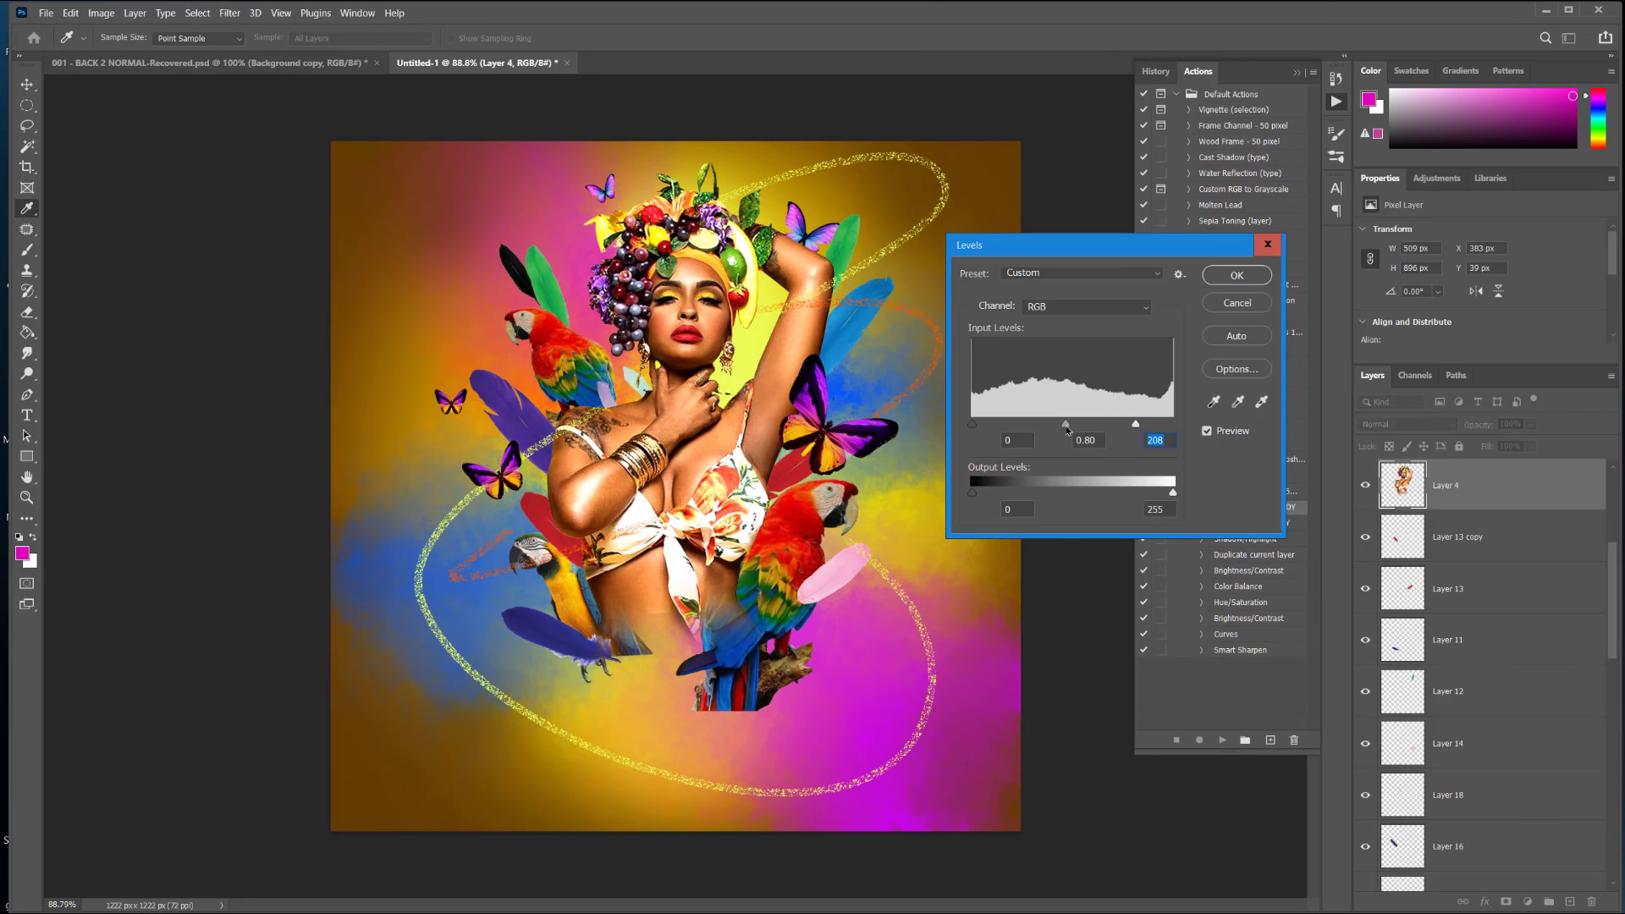
{"action": "left_click", "coordinate": [1235, 276]}
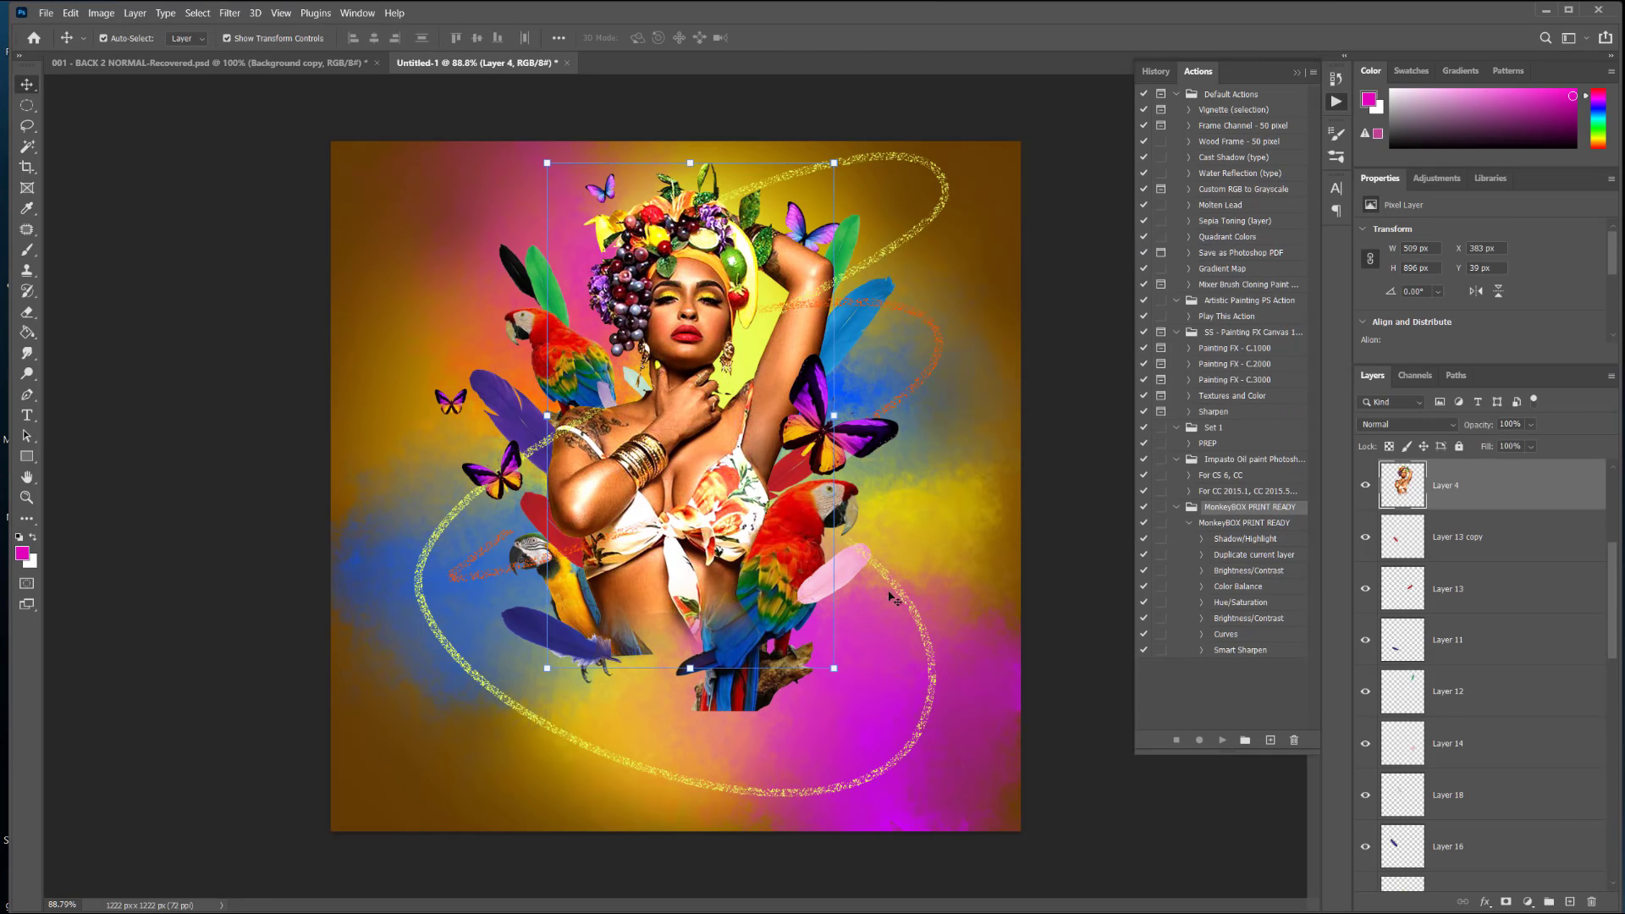
Step: Add a new layer above Layer 8 copy 2 and set the foreground colour to dark gold #ad950e
{"action": "left_click_drag", "start_coordinate": [1605, 575], "coordinate": [1605, 485]}
{"action": "left_click", "coordinate": [1552, 479]}
{"action": "left_click", "coordinate": [1579, 894]}
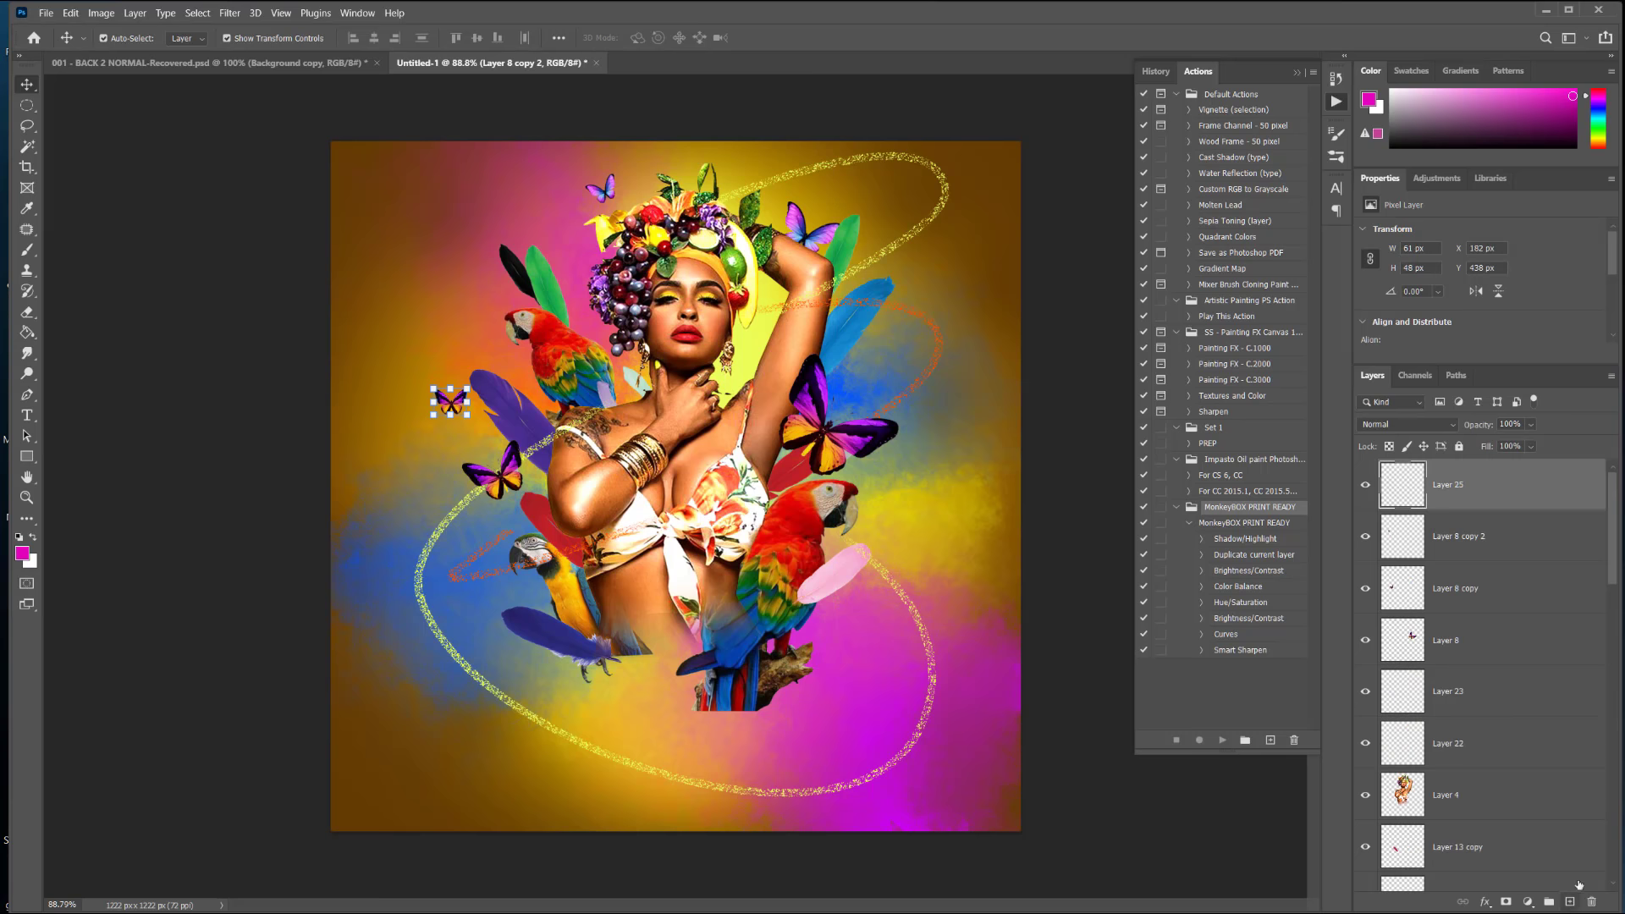
{"action": "left_click", "coordinate": [22, 556]}
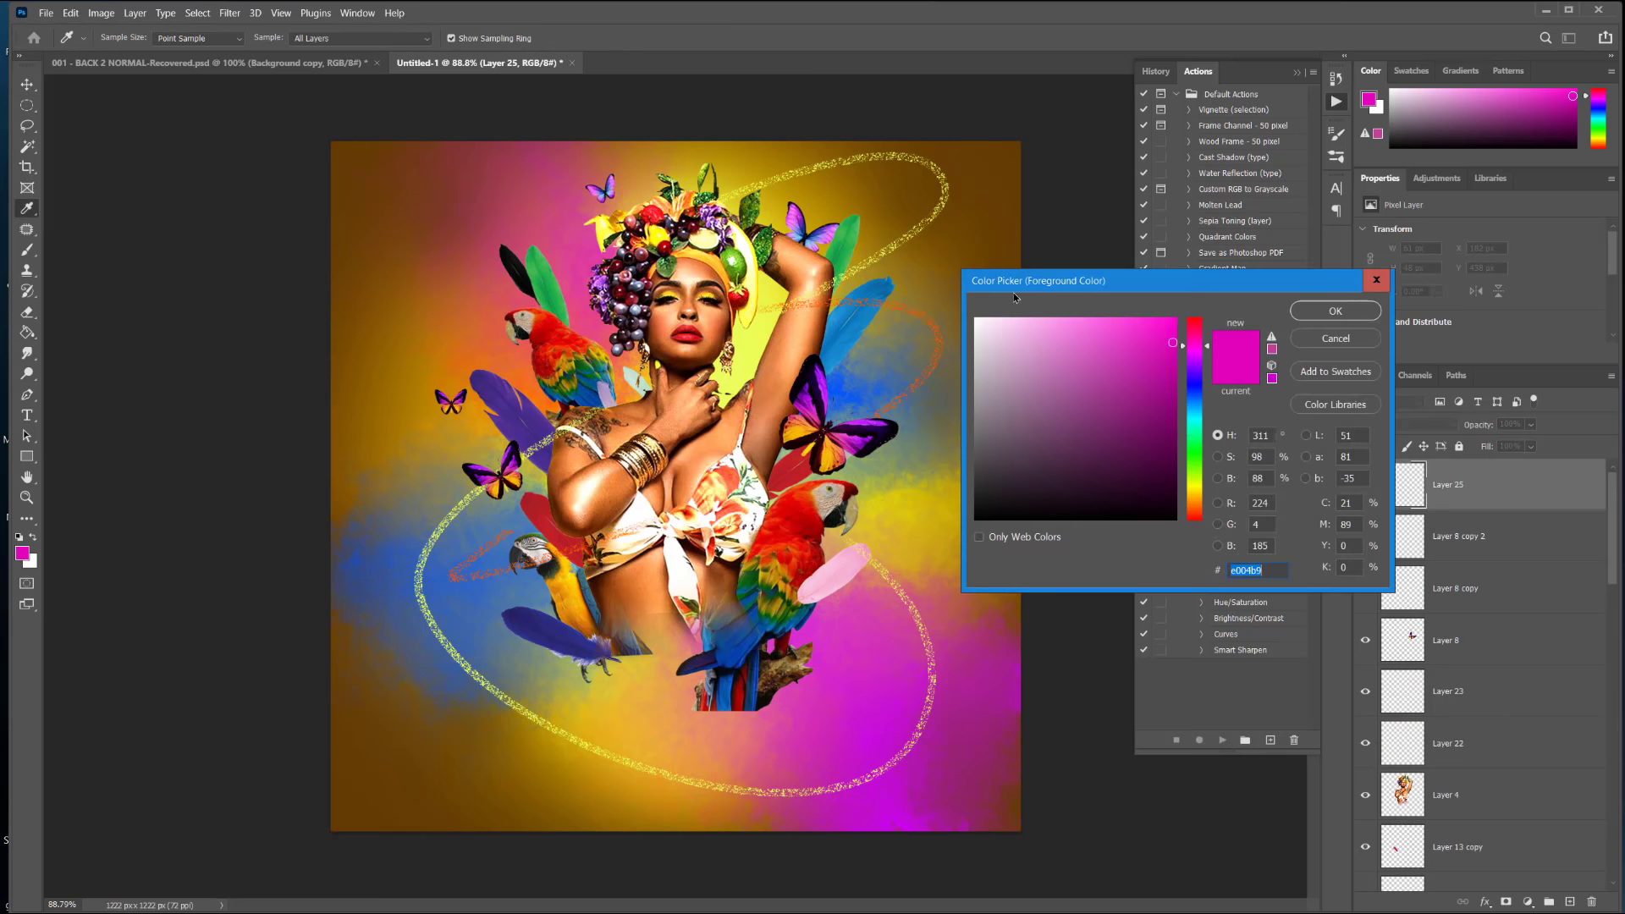
{"action": "left_click", "coordinate": [1194, 485]}
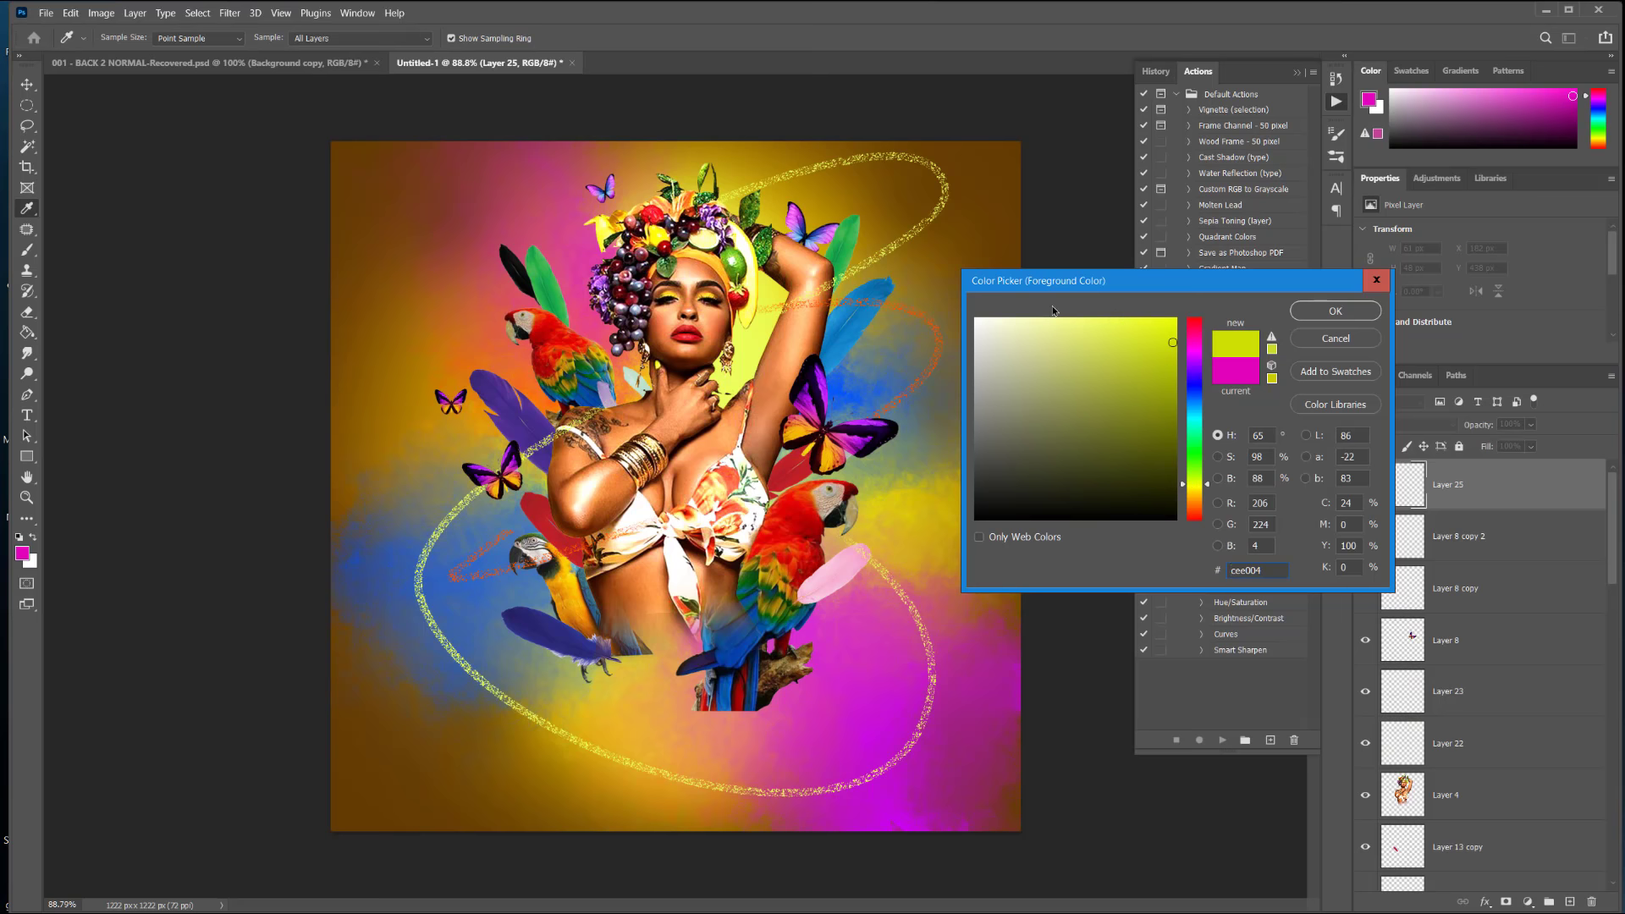
{"action": "left_click", "coordinate": [1161, 382]}
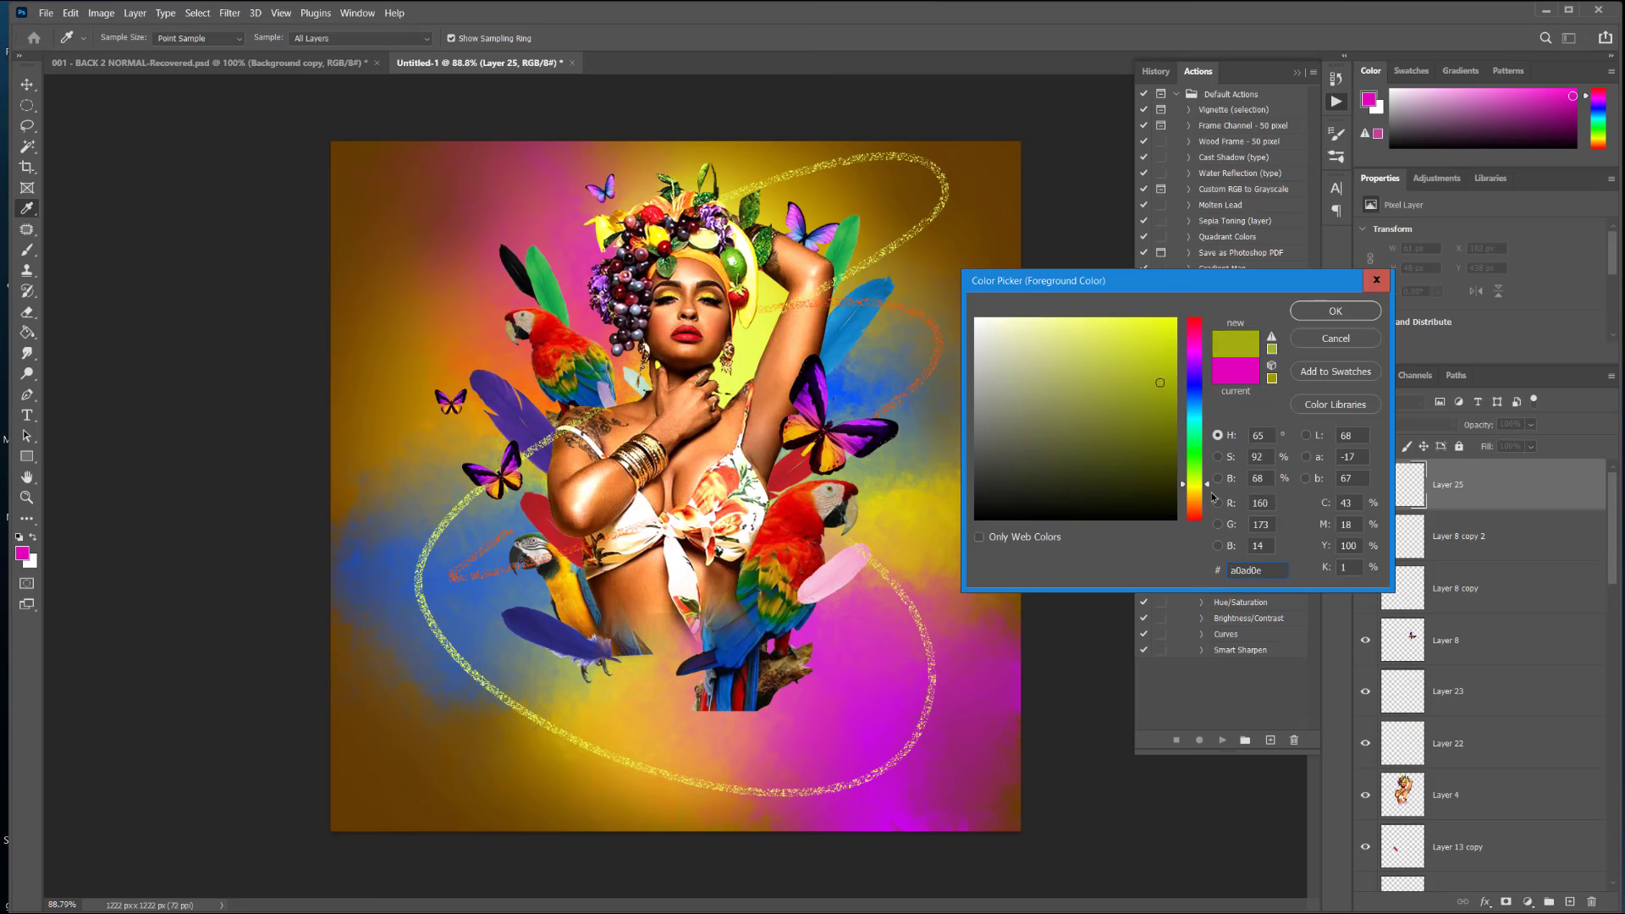
{"action": "left_click_drag", "start_coordinate": [1198, 499], "coordinate": [1197, 492]}
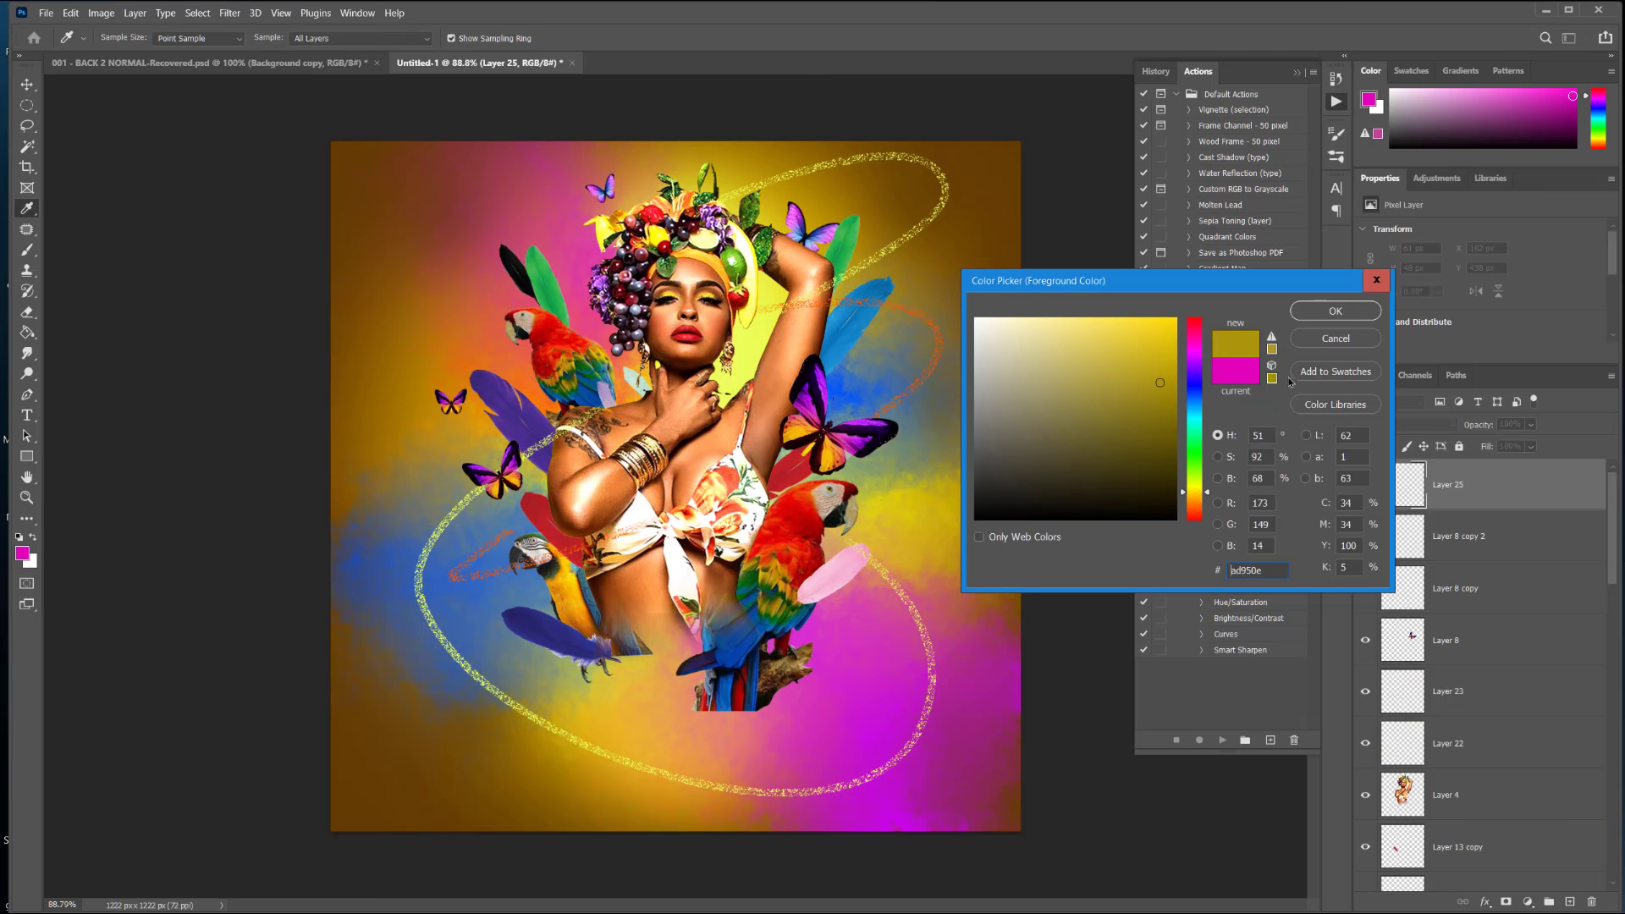
{"action": "left_click", "coordinate": [1335, 310]}
Step: Set the blending mode of the empty top layer to Linear Dodge (Add)
{"action": "key", "text": "v"}
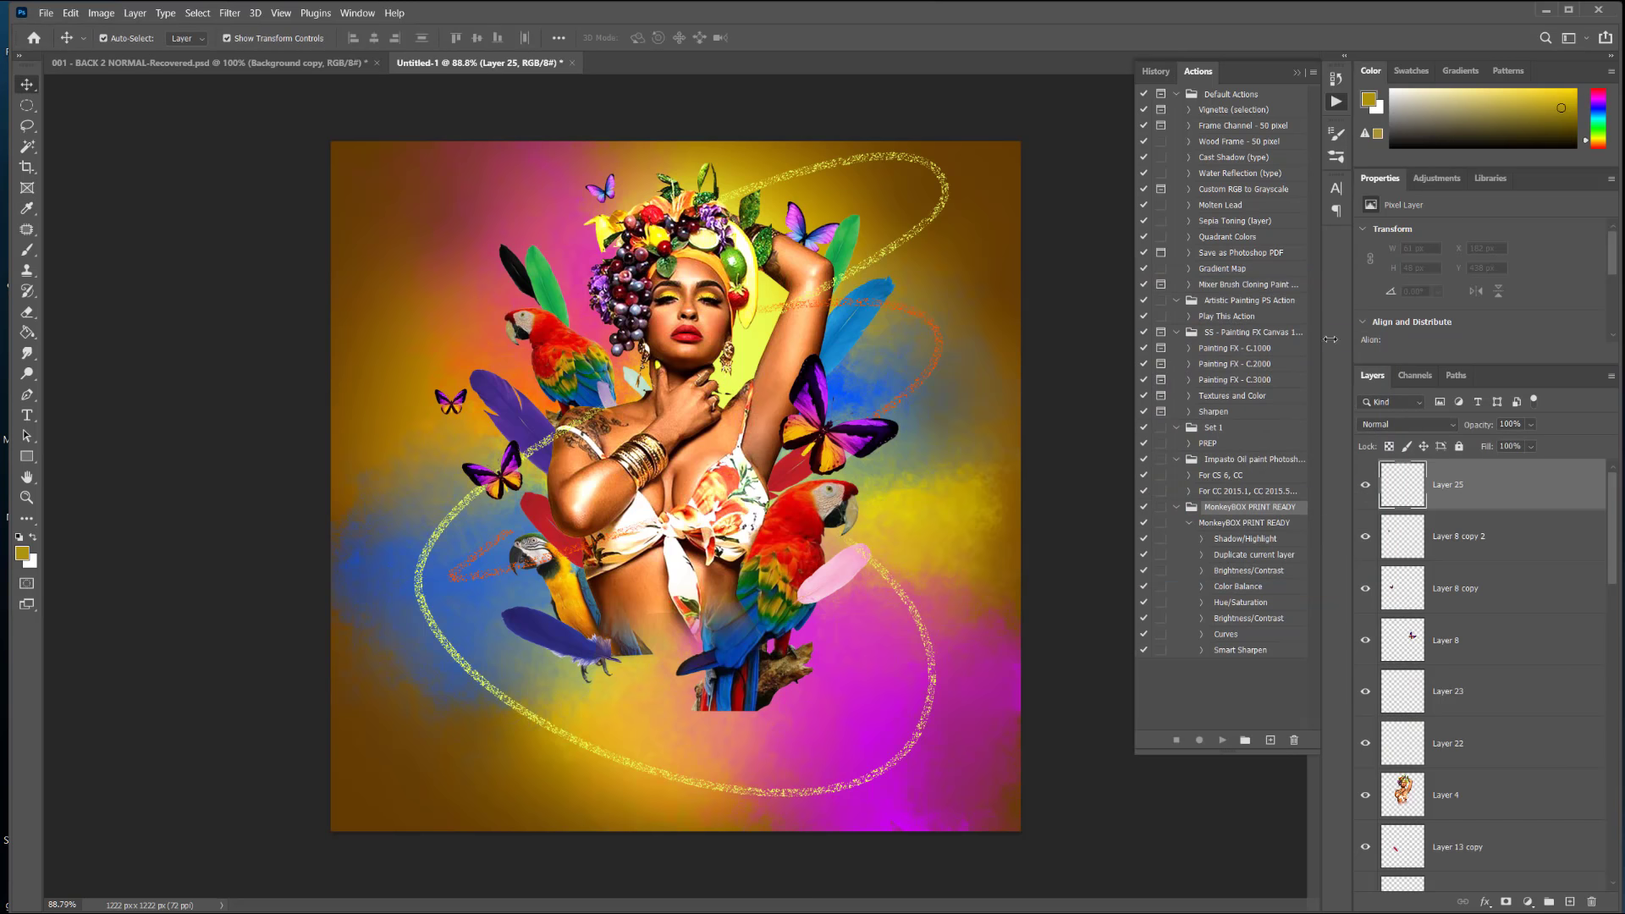
{"action": "left_click", "coordinate": [1428, 424]}
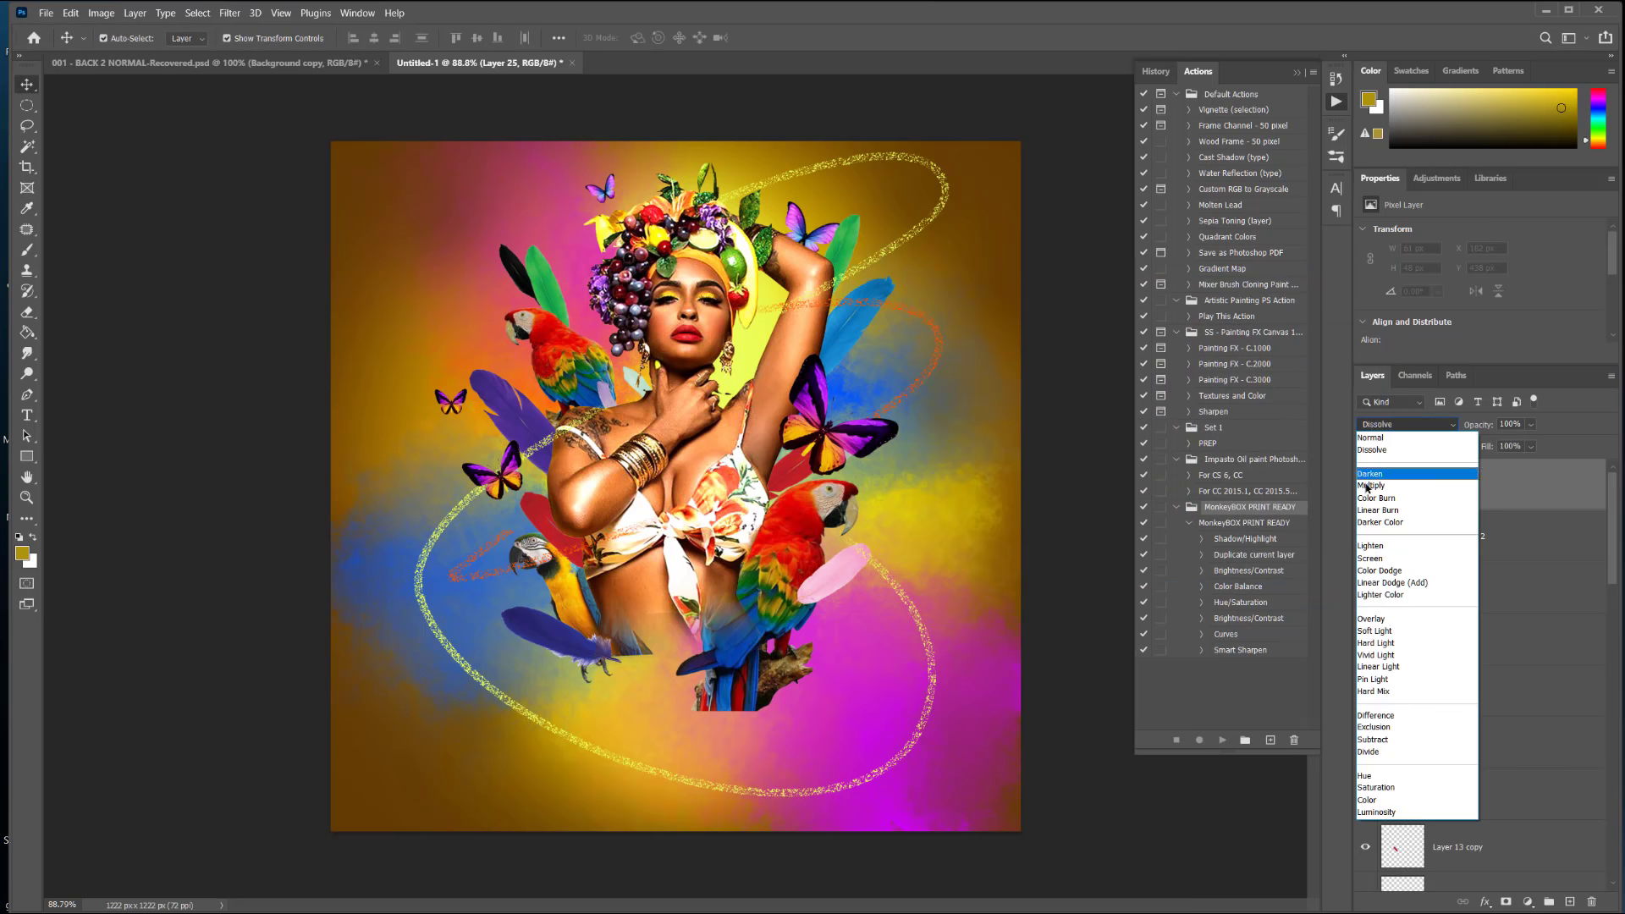
{"action": "left_click", "coordinate": [1410, 584]}
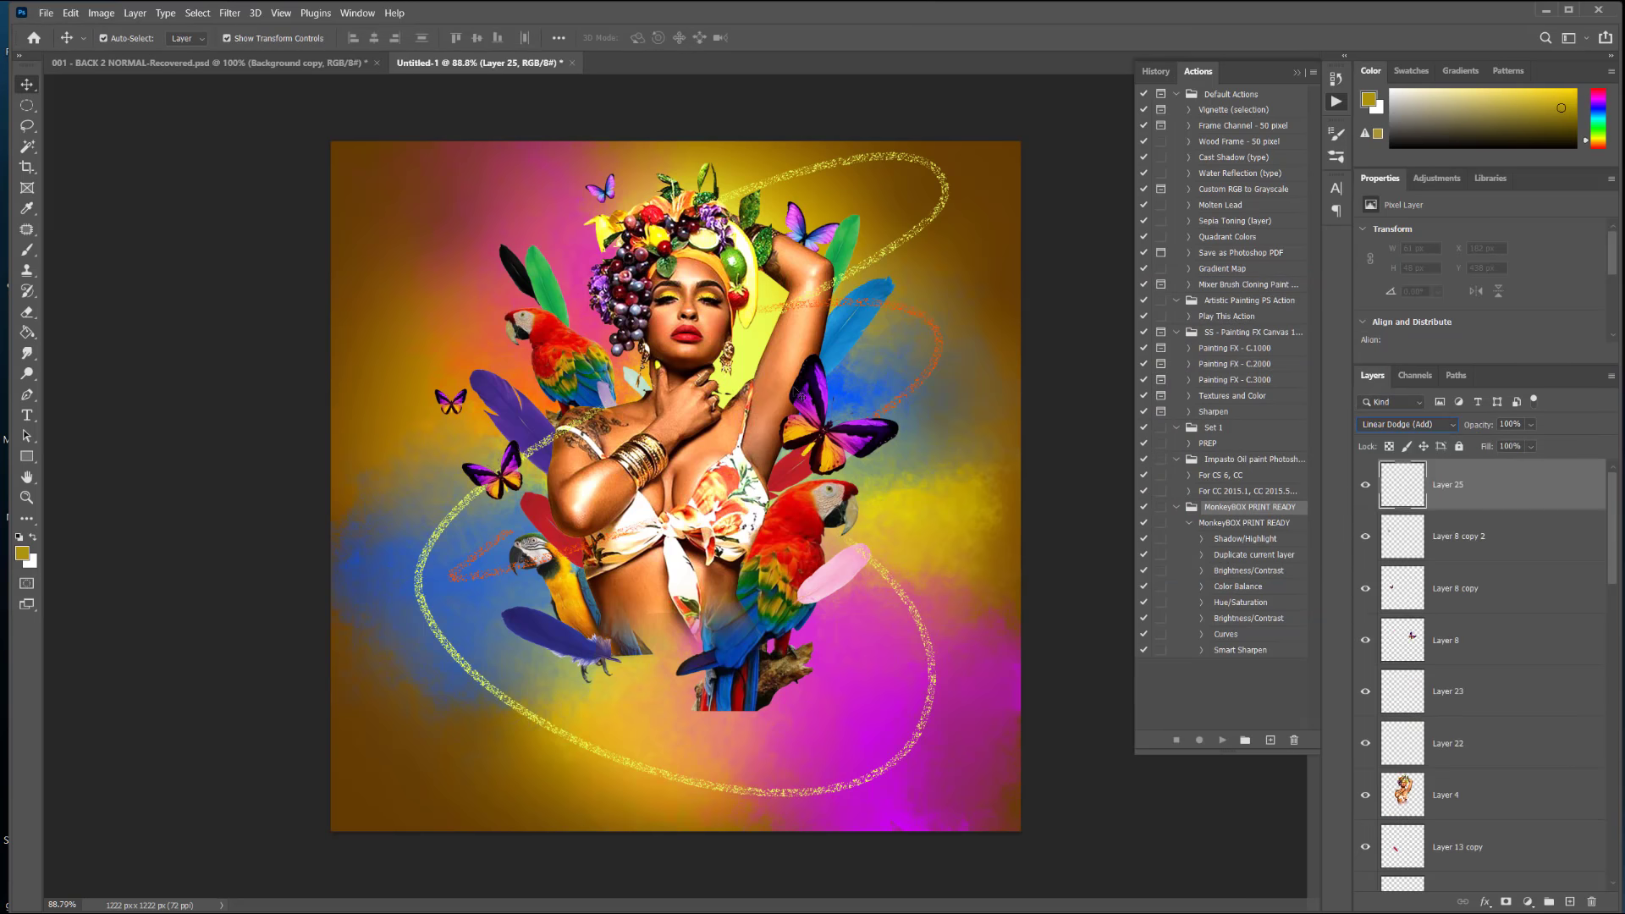
Step: Paint a soft dark-gold glow beside the woman's neck on Layer 25 with an enlarged Soft Round brush
{"action": "left_click", "coordinate": [31, 257]}
{"action": "left_click", "coordinate": [129, 38]}
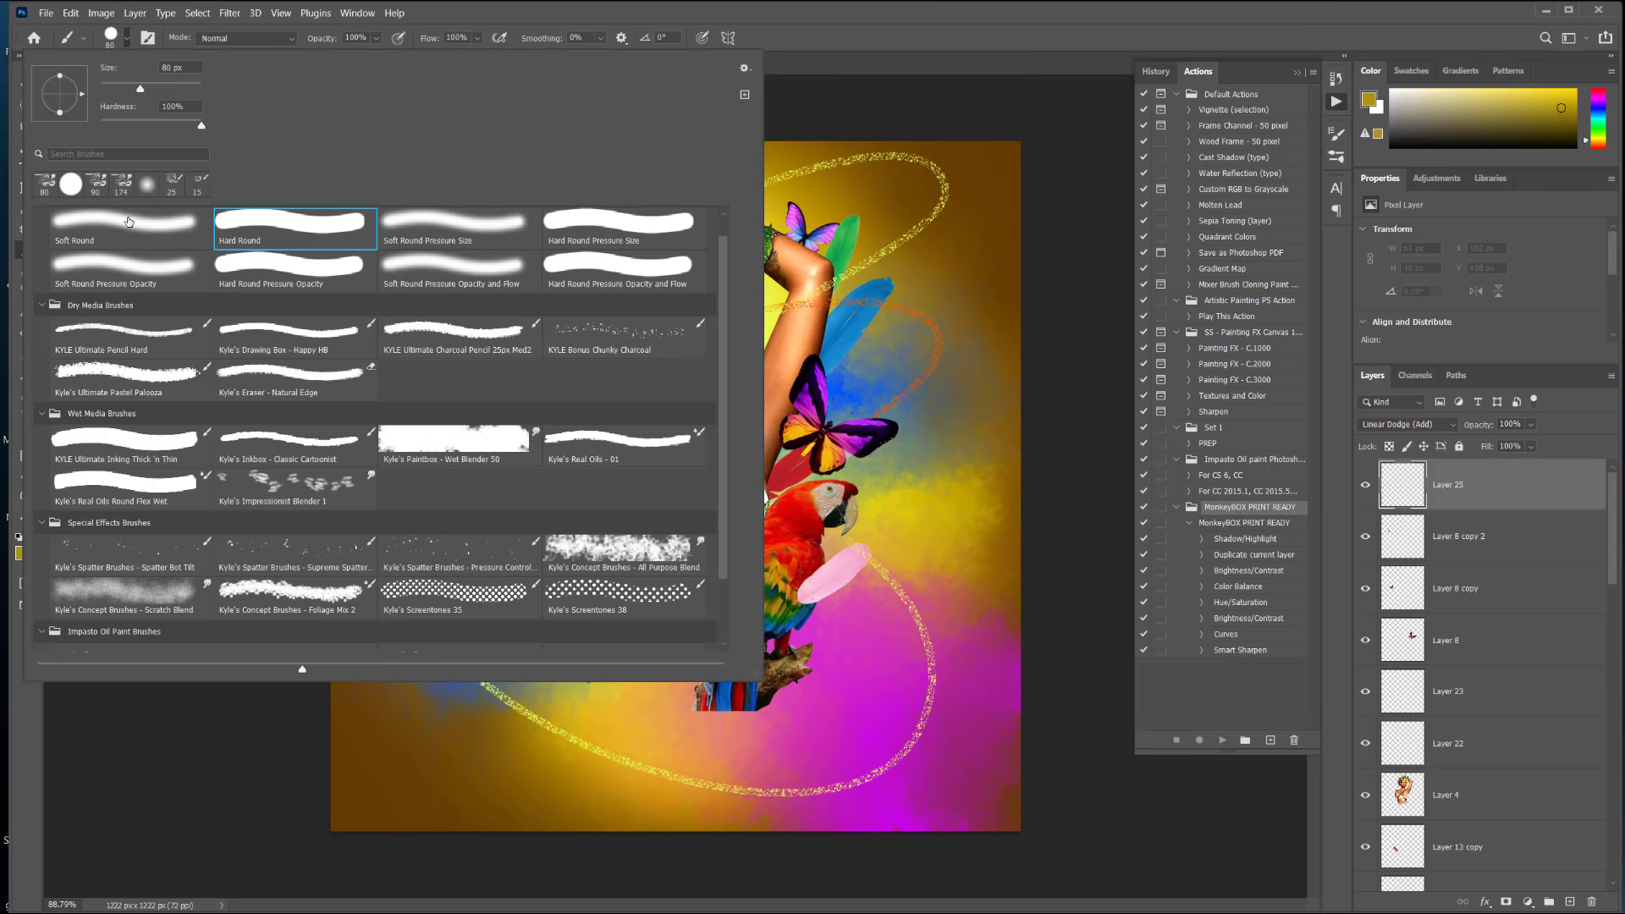
{"action": "double_click", "coordinate": [129, 222]}
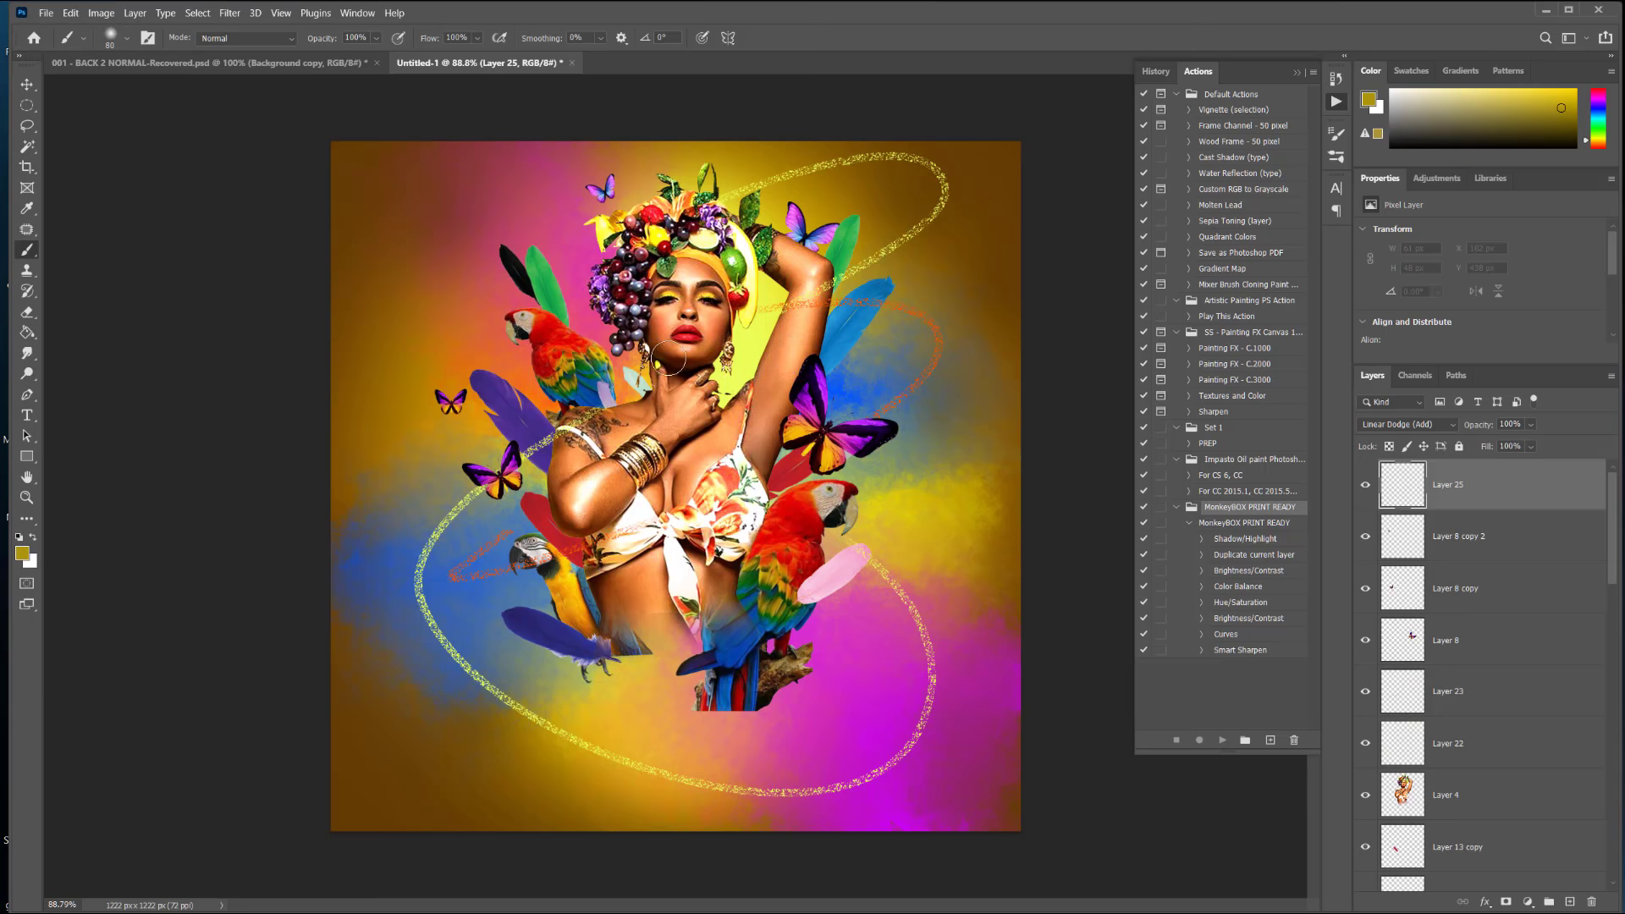
{"action": "key", "text": "bracketright"}
{"action": "key", "text": "bracketright"}
{"action": "key", "text": "bracketright"}
{"action": "key", "text": "bracketright"}
{"action": "left_click", "coordinate": [752, 350]}
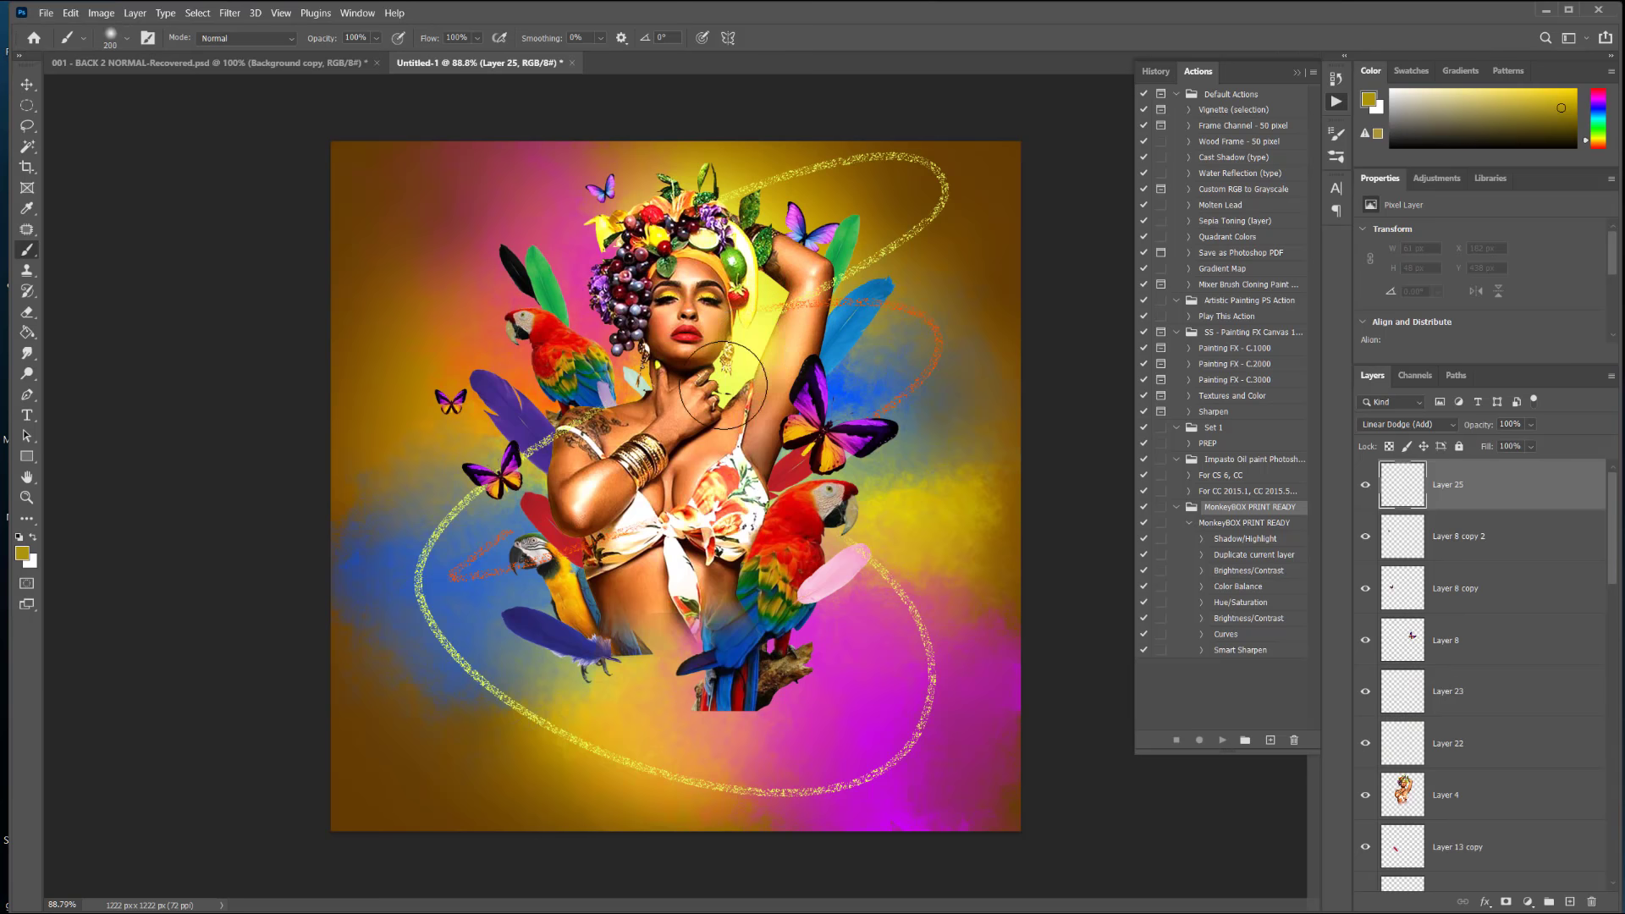
{"action": "left_click", "coordinate": [743, 371]}
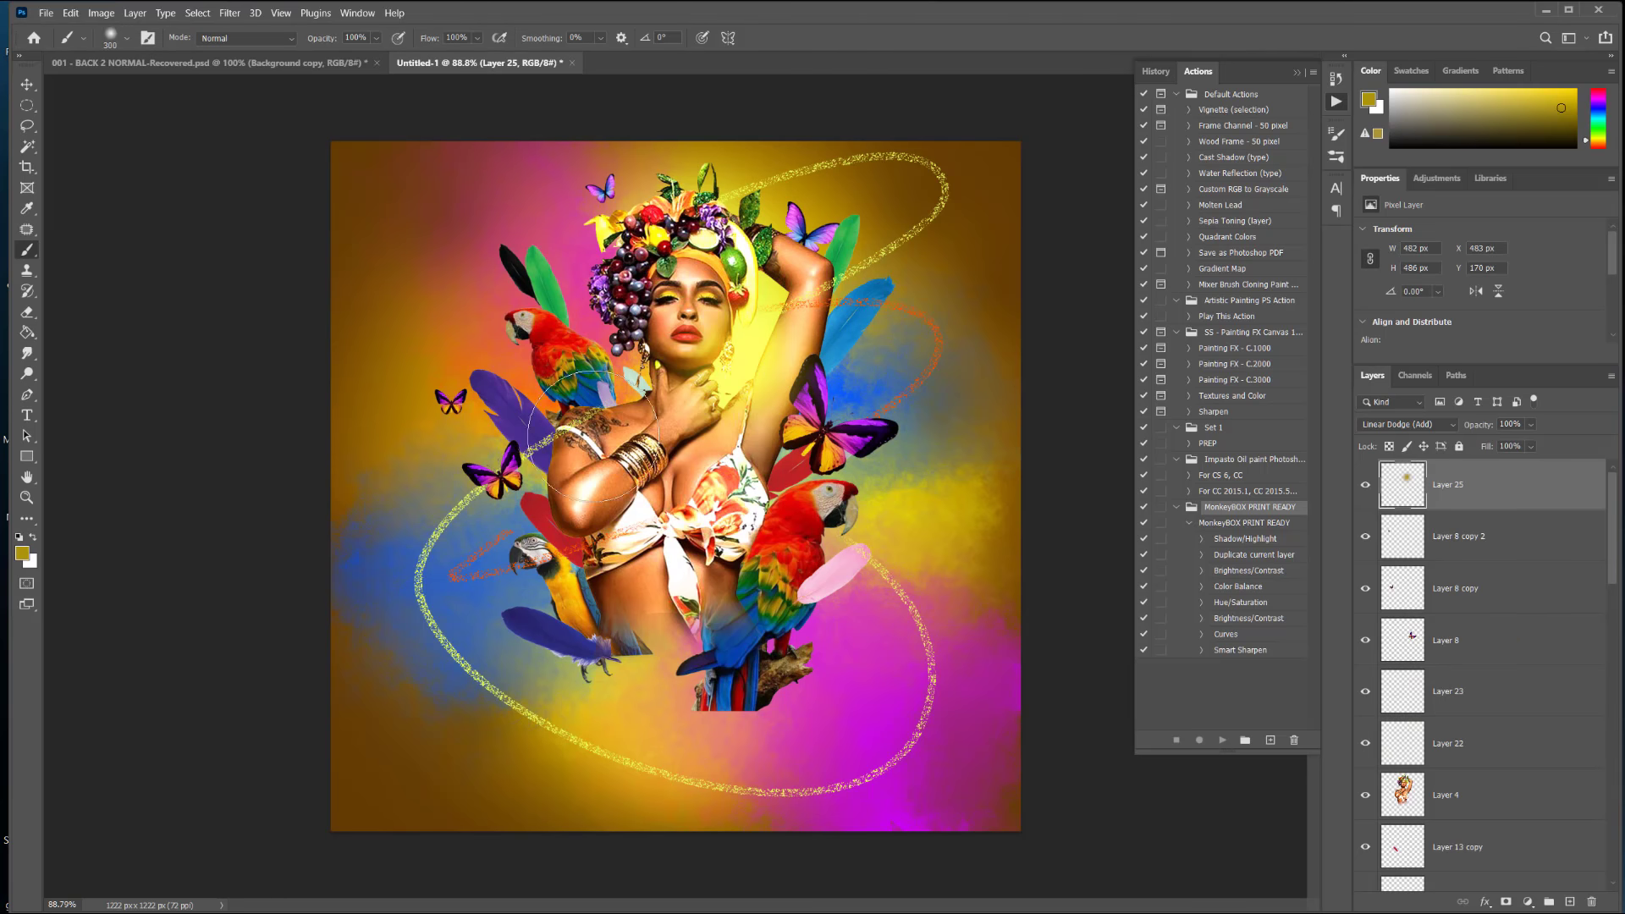
Step: Add soft gold glows below the yellow parrot and beside the lower red parrot's beak on Layer 25
{"action": "left_click", "coordinate": [669, 674]}
{"action": "left_click", "coordinate": [584, 689]}
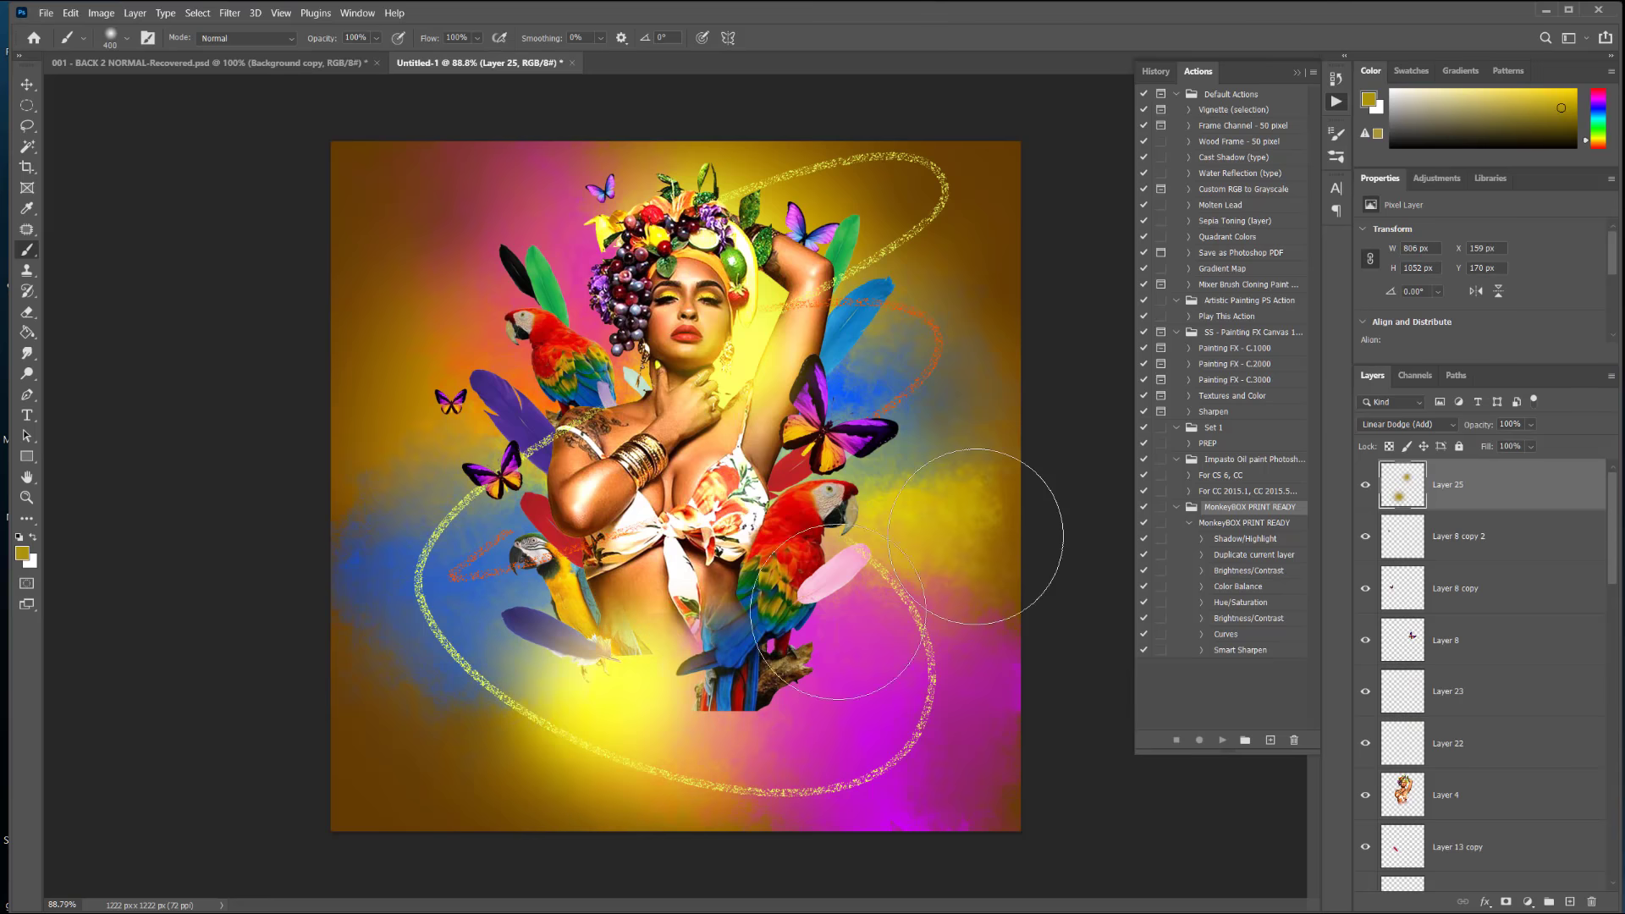
{"action": "left_click", "coordinate": [851, 539]}
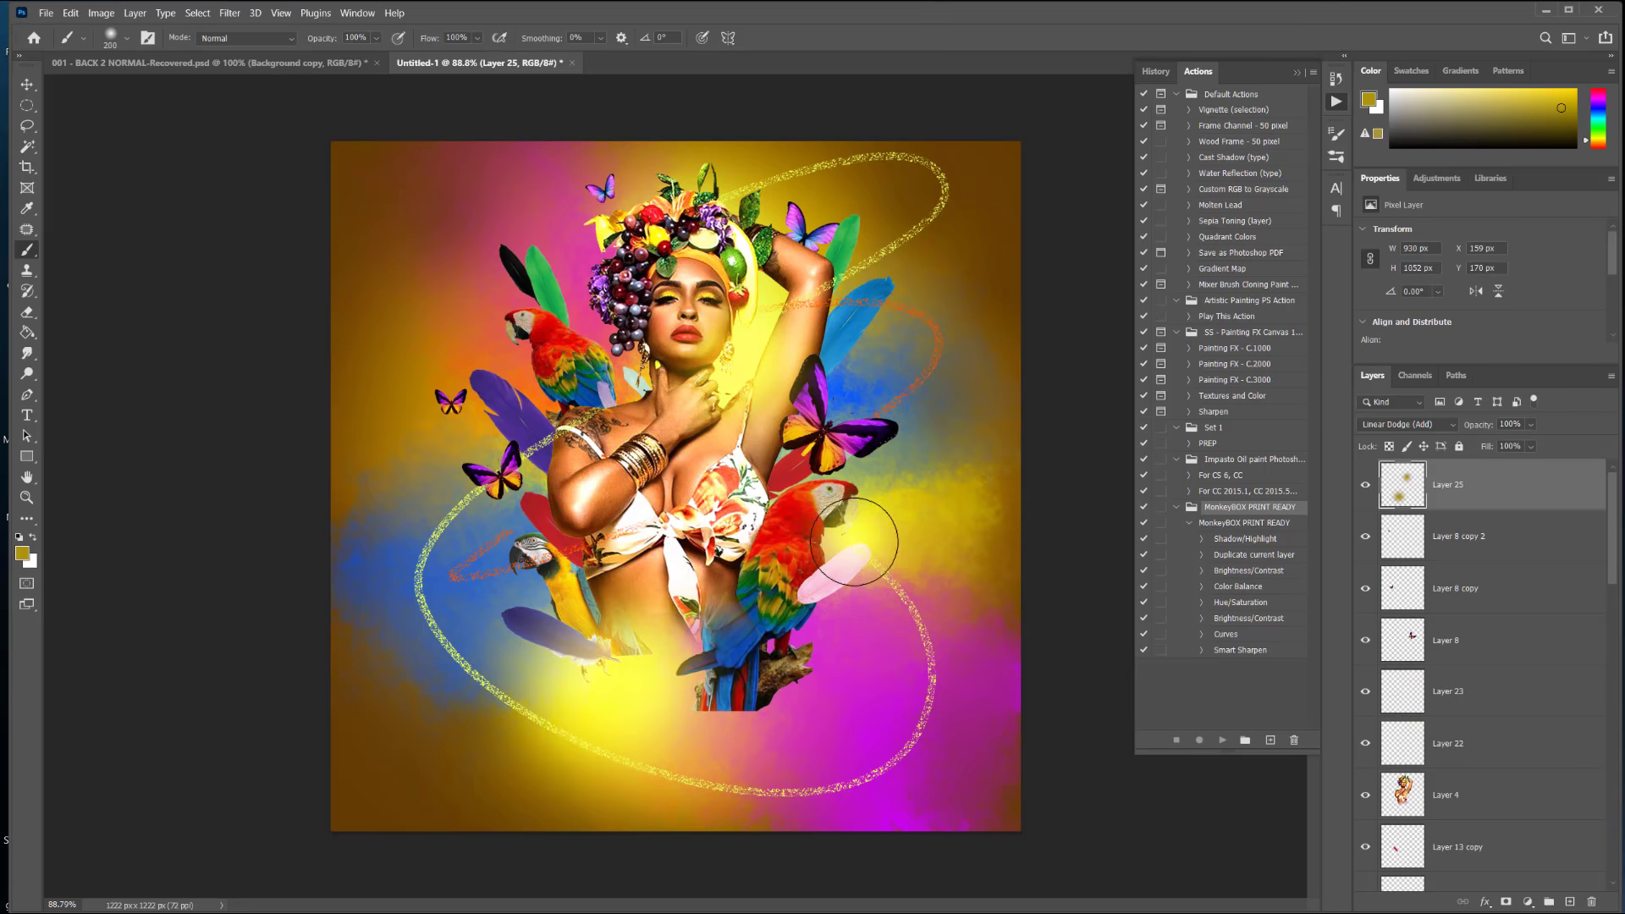
{"action": "key", "text": "bracketleft"}
{"action": "key", "text": "bracketleft"}
{"action": "key", "text": "bracketleft"}
{"action": "key", "text": "bracketleft"}
Step: Set the foreground colour to dark blue #07266b and paint soft glows by the large butterfly, on the outer blue smoke and over the uppermost butterfly
{"action": "left_click", "coordinate": [23, 554]}
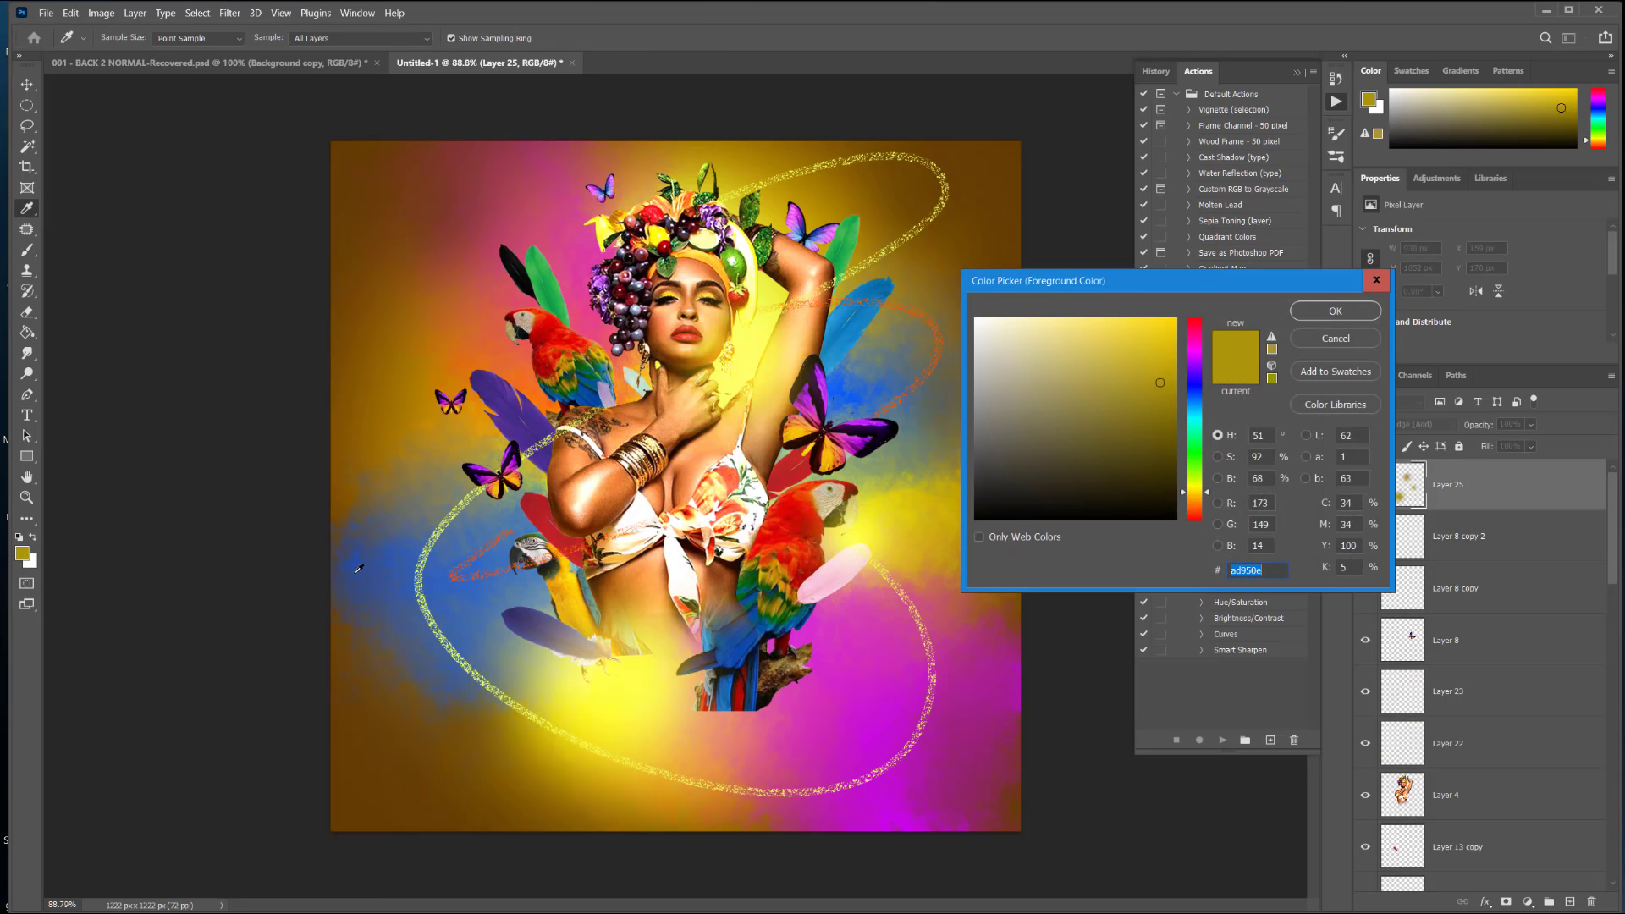
{"action": "left_click", "coordinate": [384, 564]}
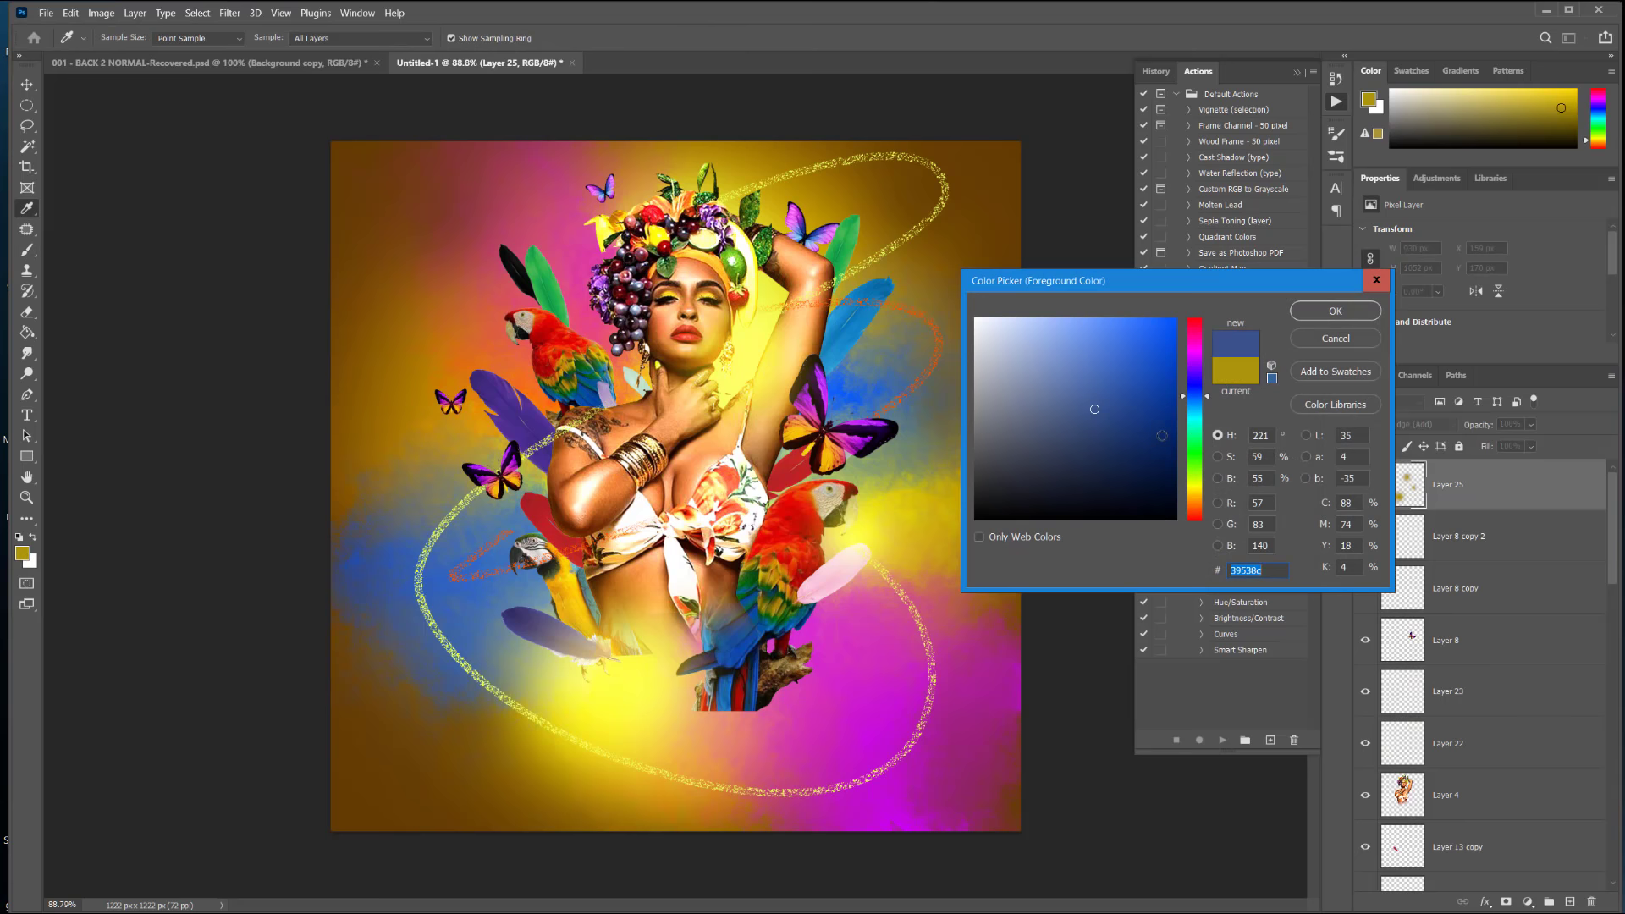
{"action": "left_click", "coordinate": [1336, 310]}
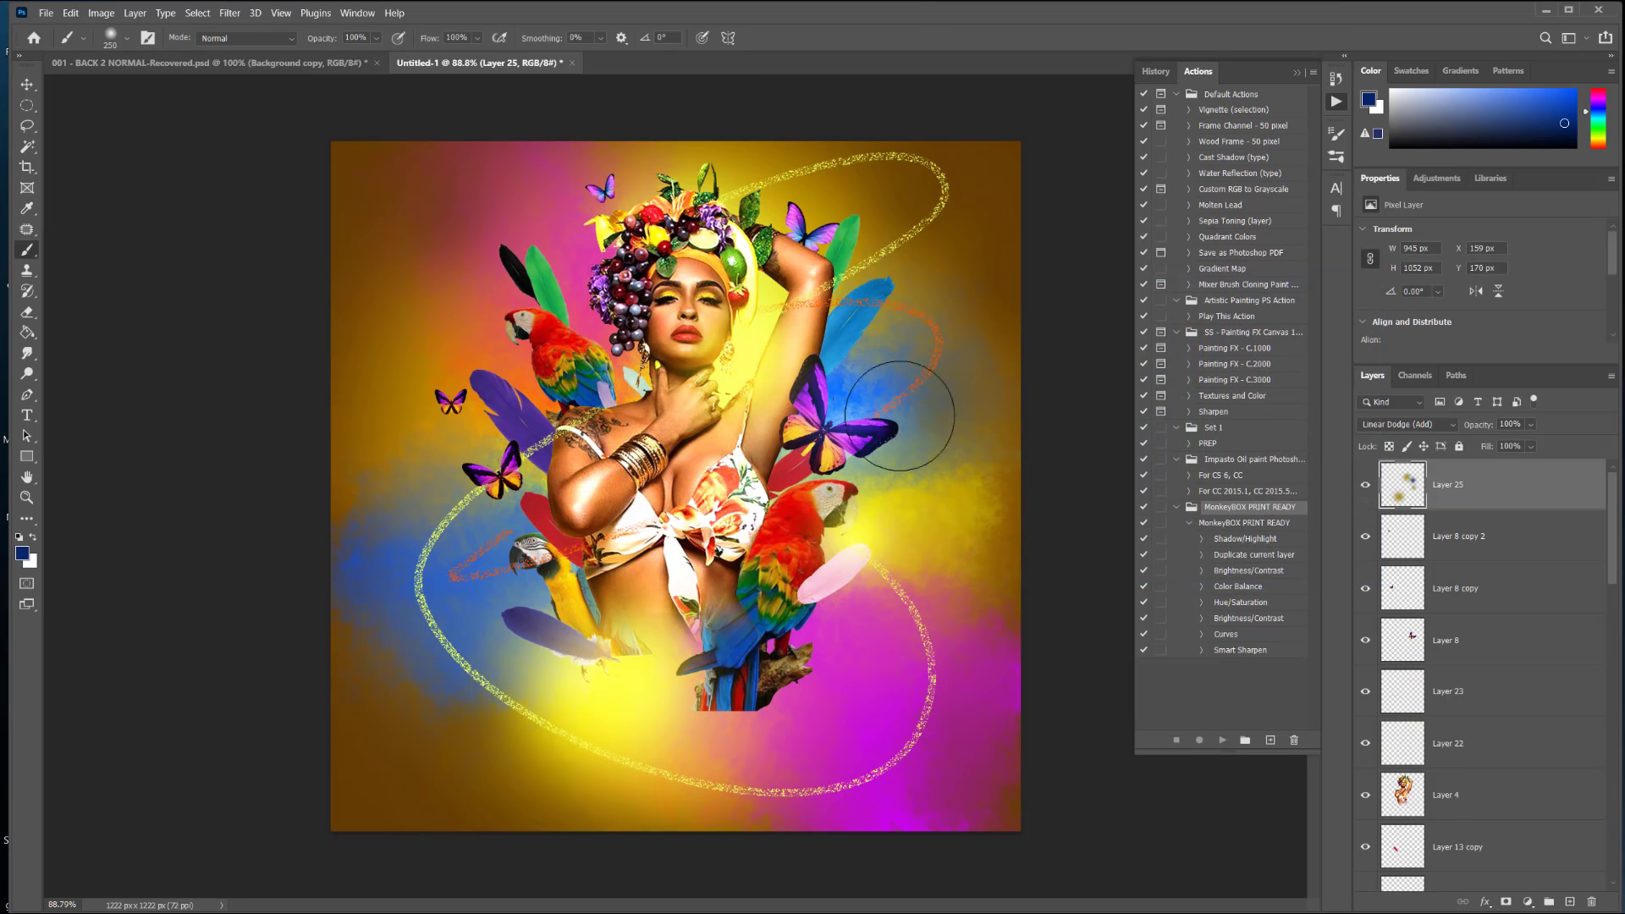
{"action": "key", "text": "bracketleft"}
{"action": "left_click", "coordinate": [850, 410]}
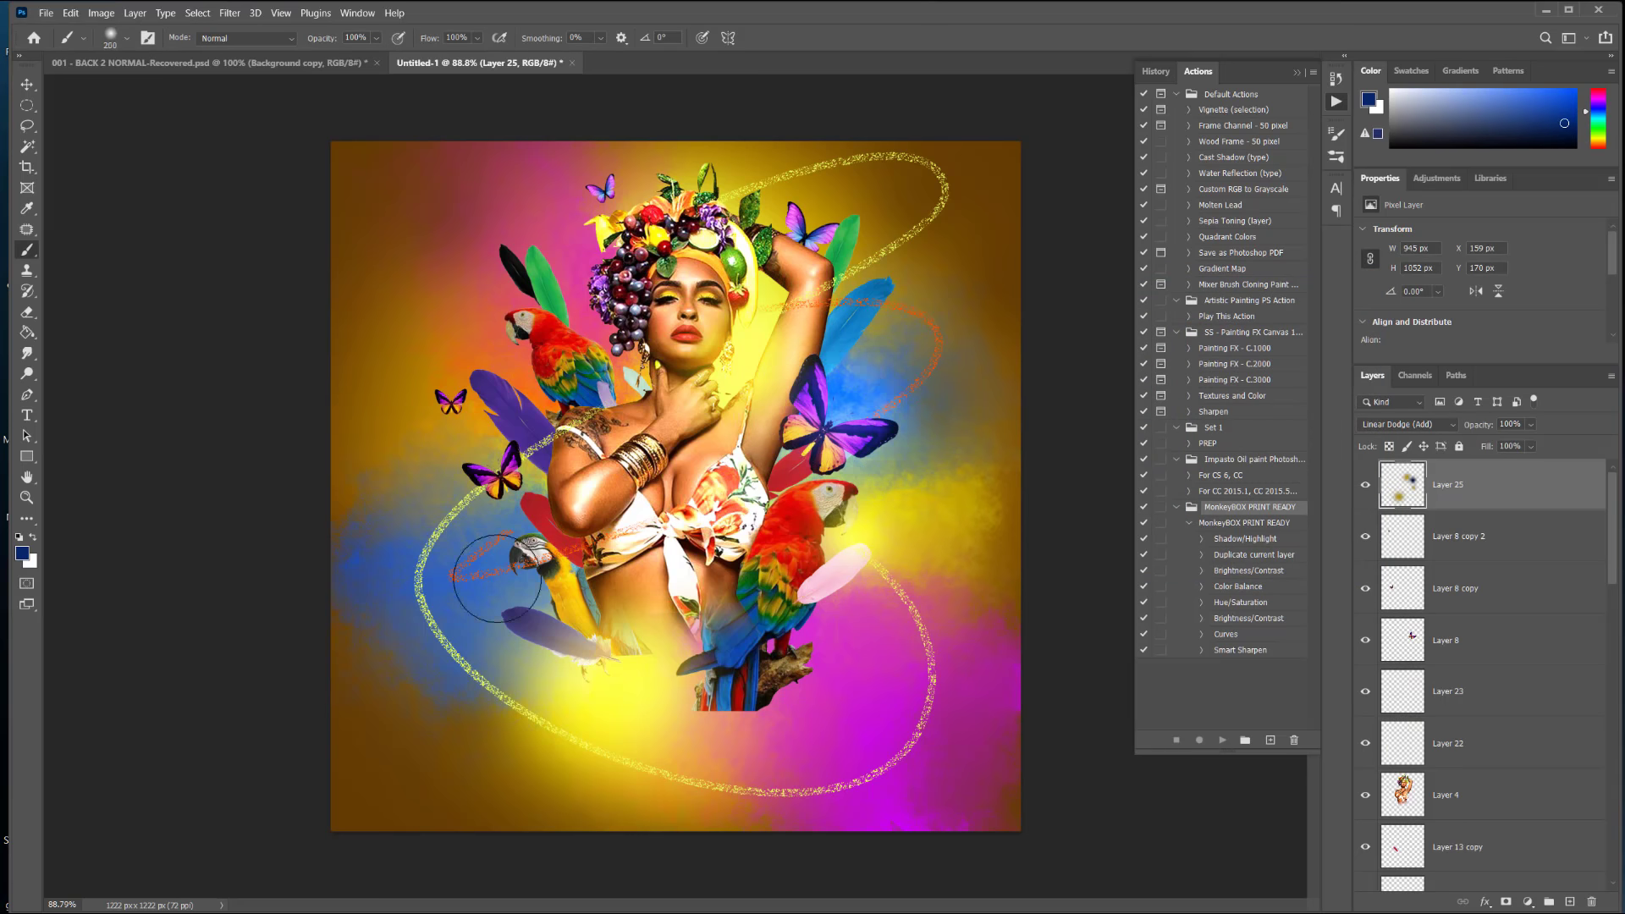
{"action": "left_click", "coordinate": [383, 549]}
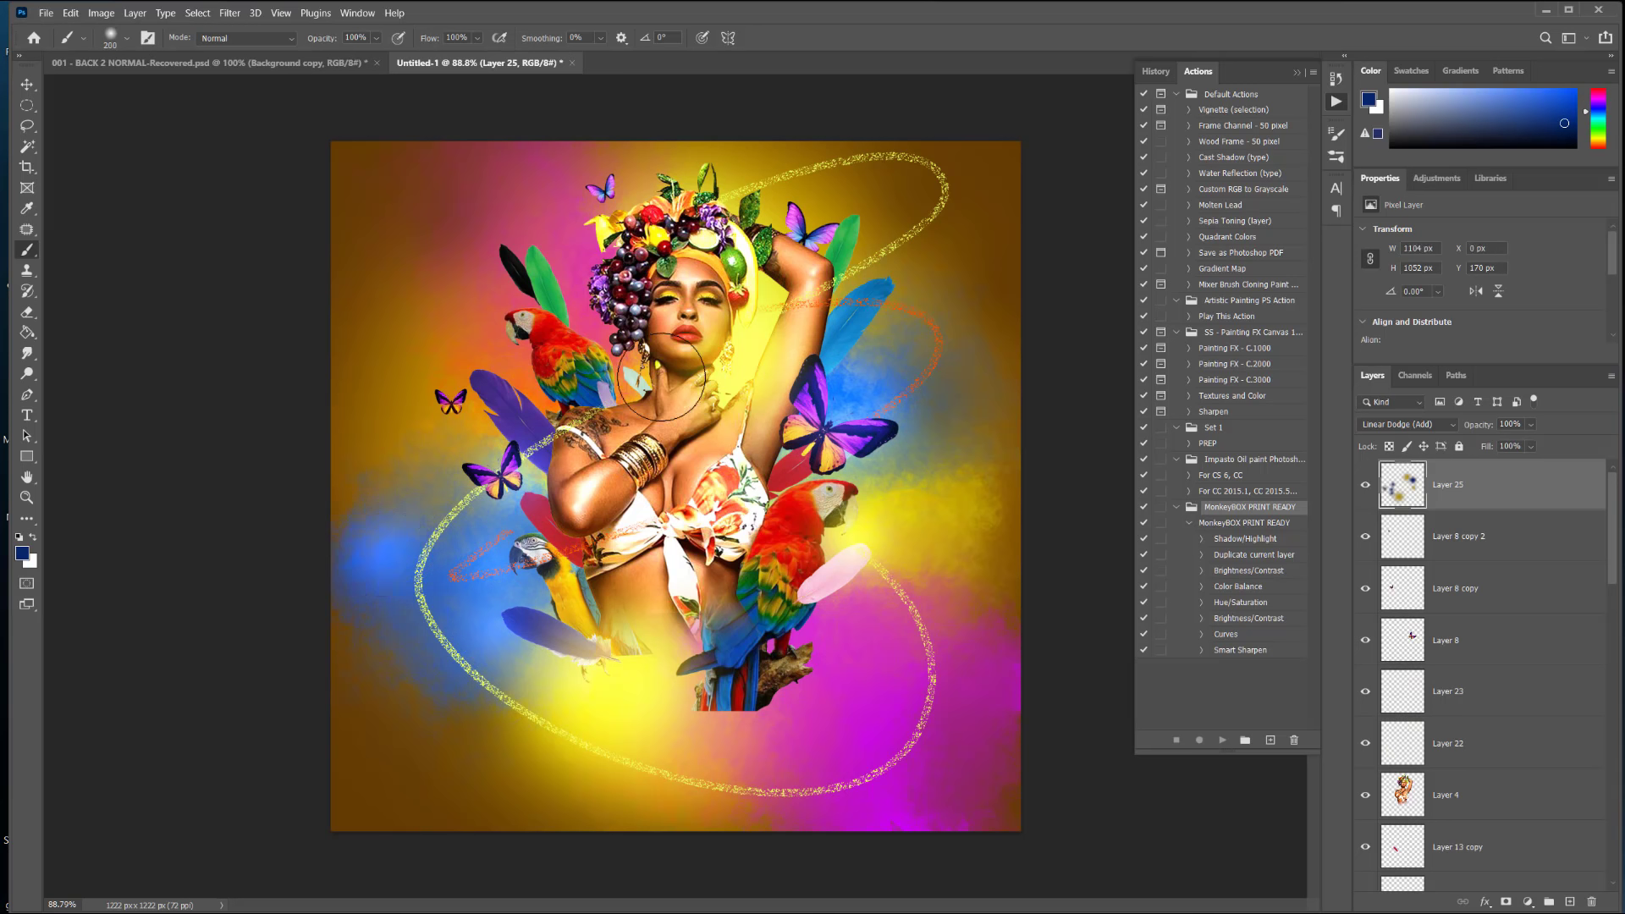
{"action": "left_click", "coordinate": [591, 169]}
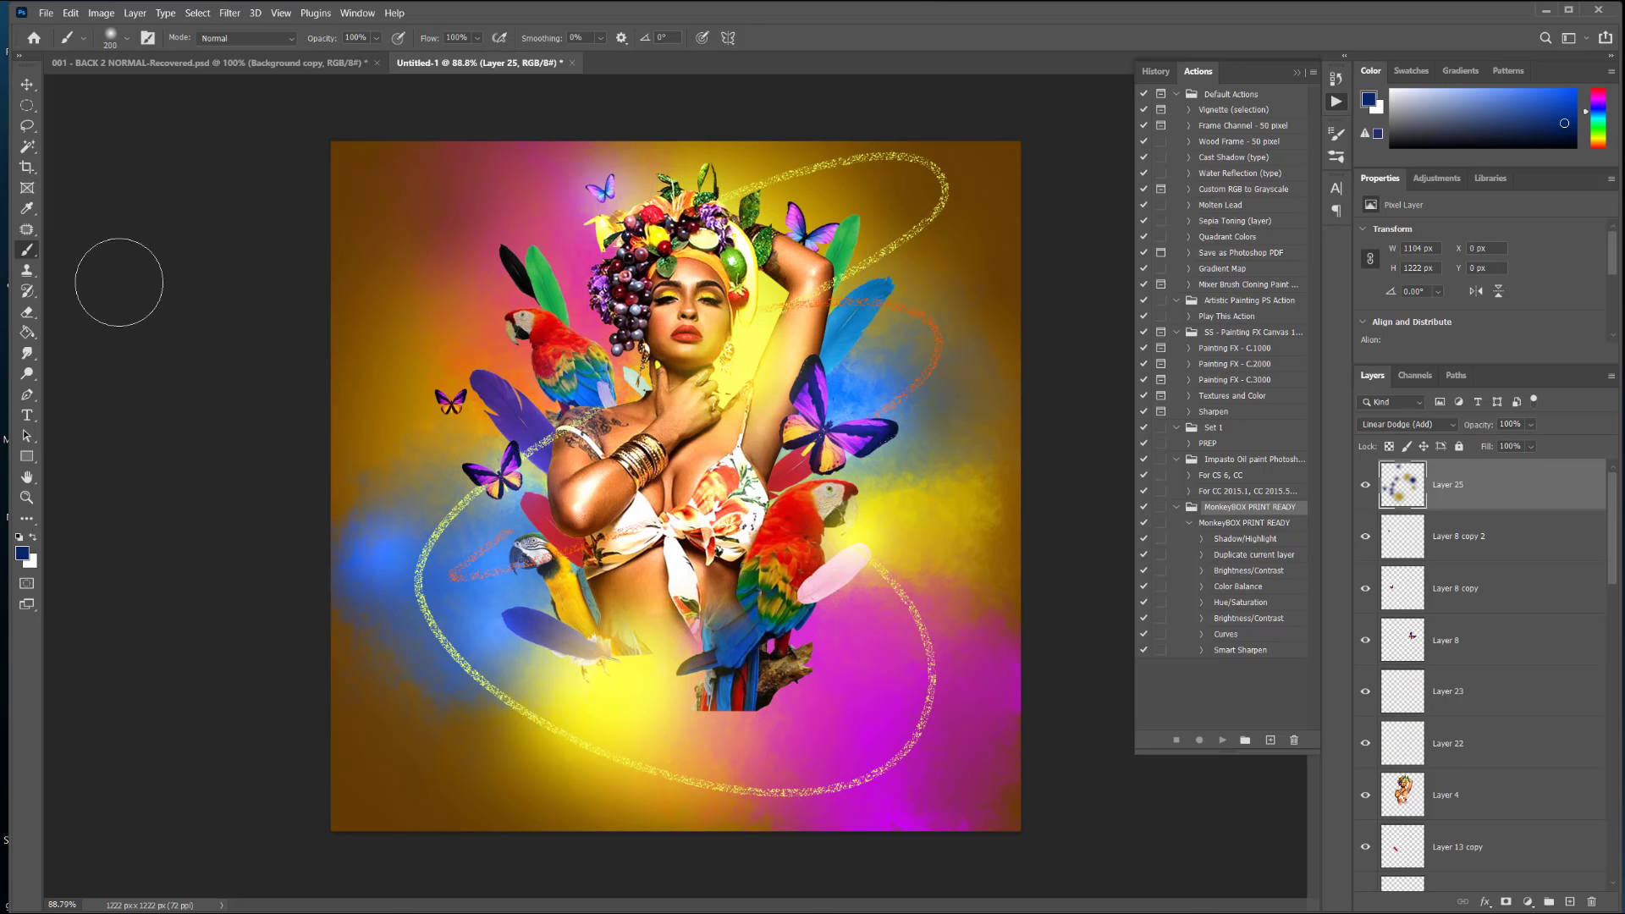
{"action": "left_click", "coordinate": [22, 555]}
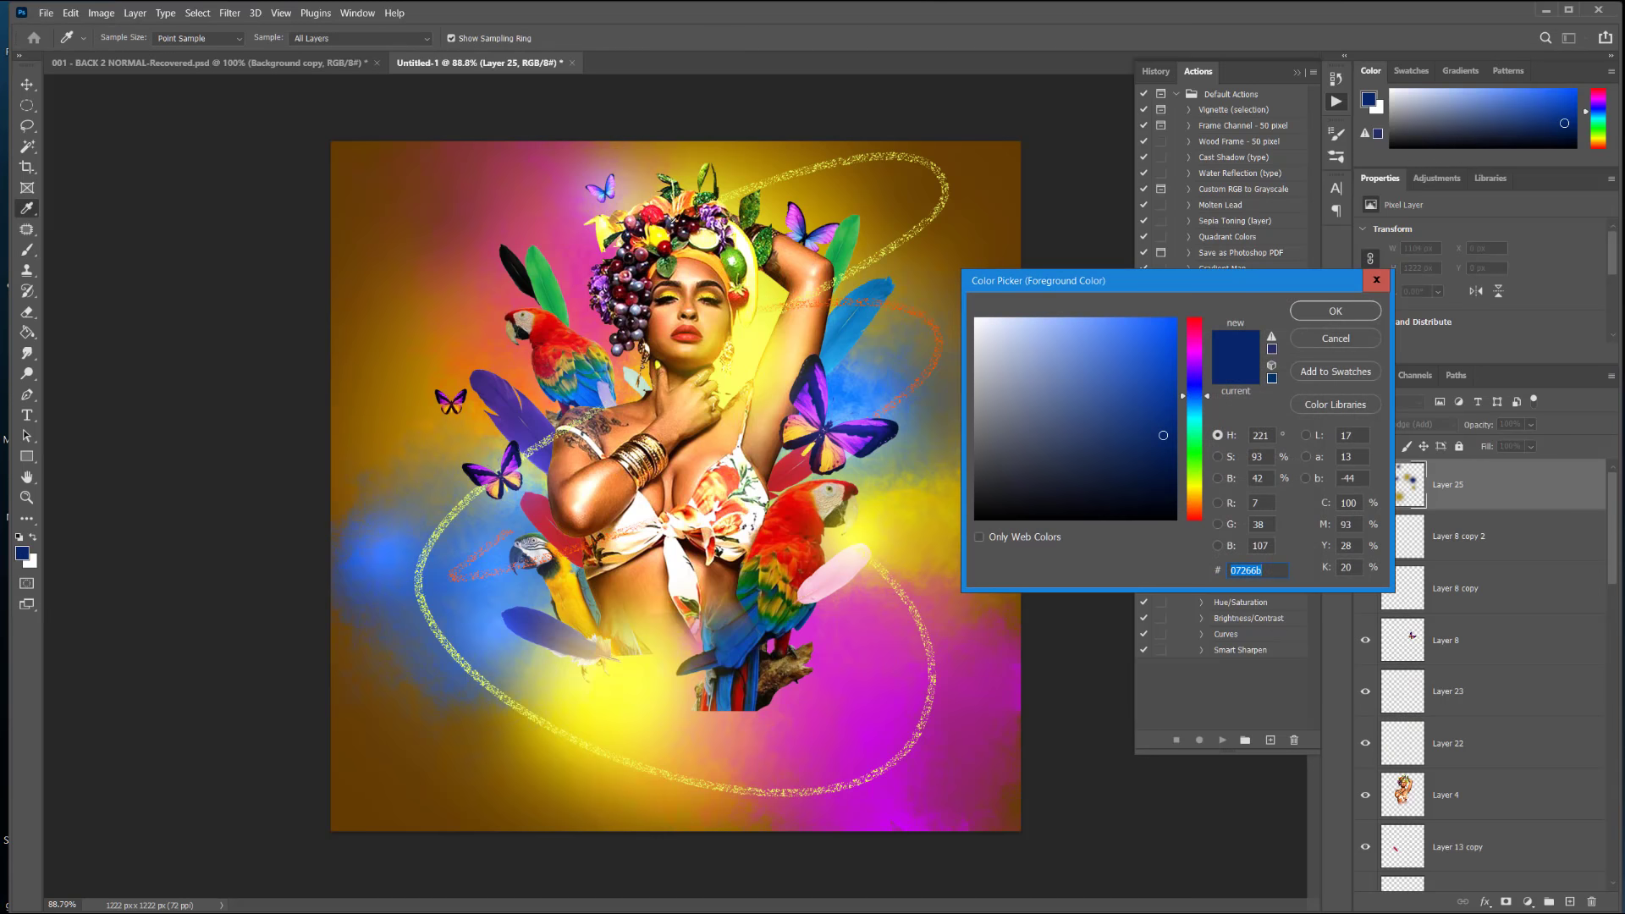
{"action": "left_click", "coordinate": [1331, 339]}
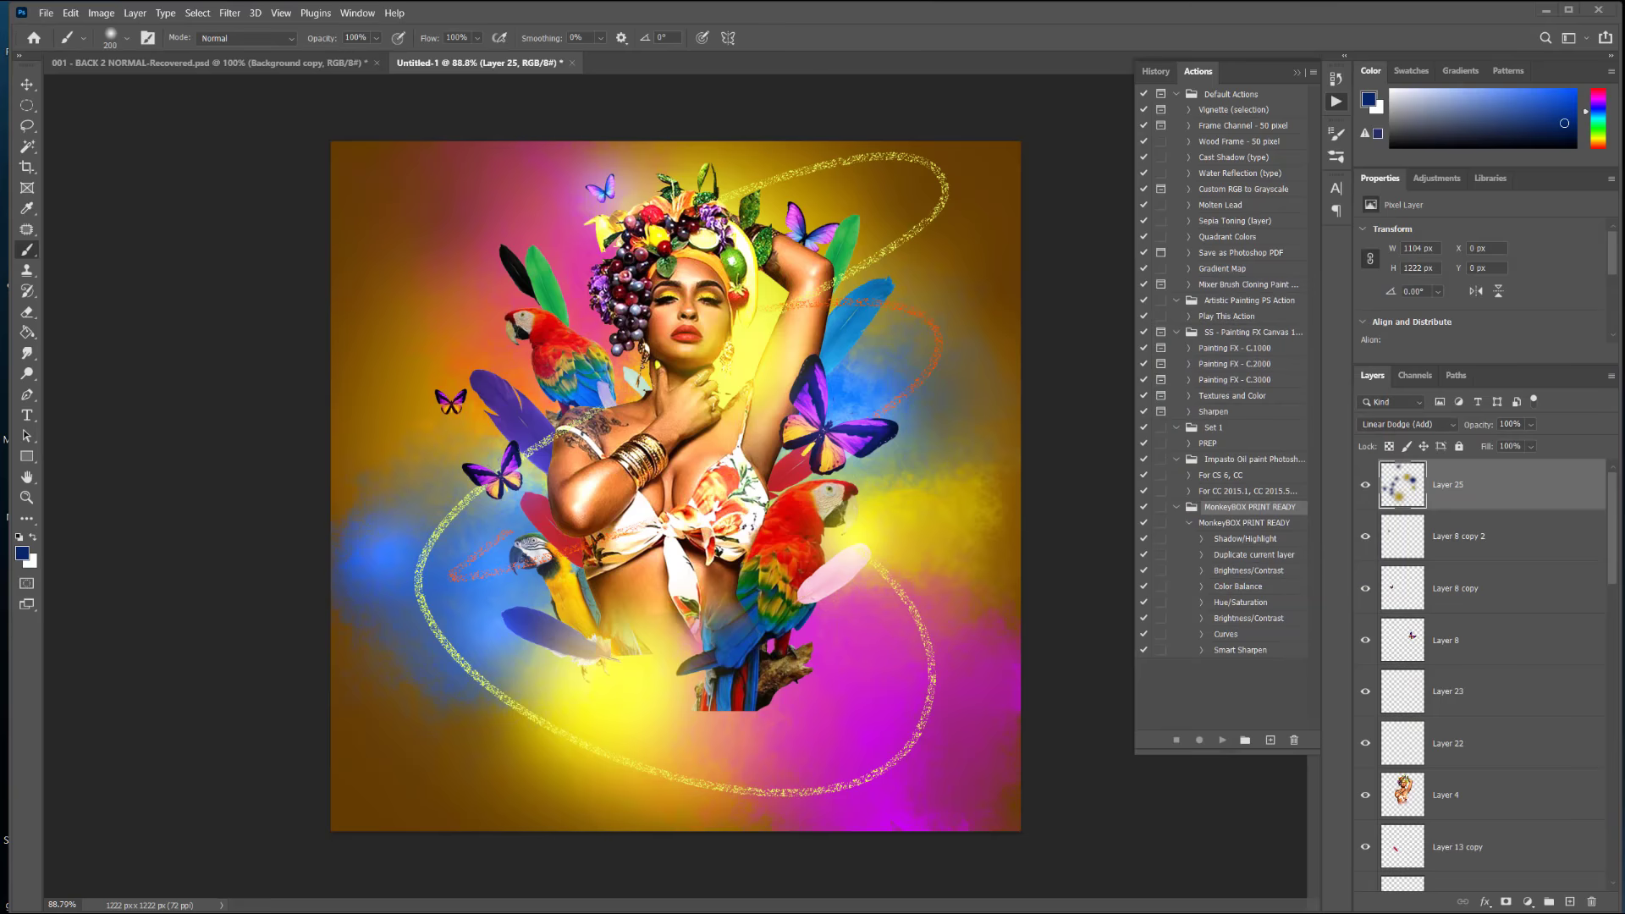
Step: Switch to the web browser and search Google Images for "lens flare", looking through the results
{"action": "key", "text": "alt+Tab"}
{"action": "left_click", "coordinate": [873, 169]}
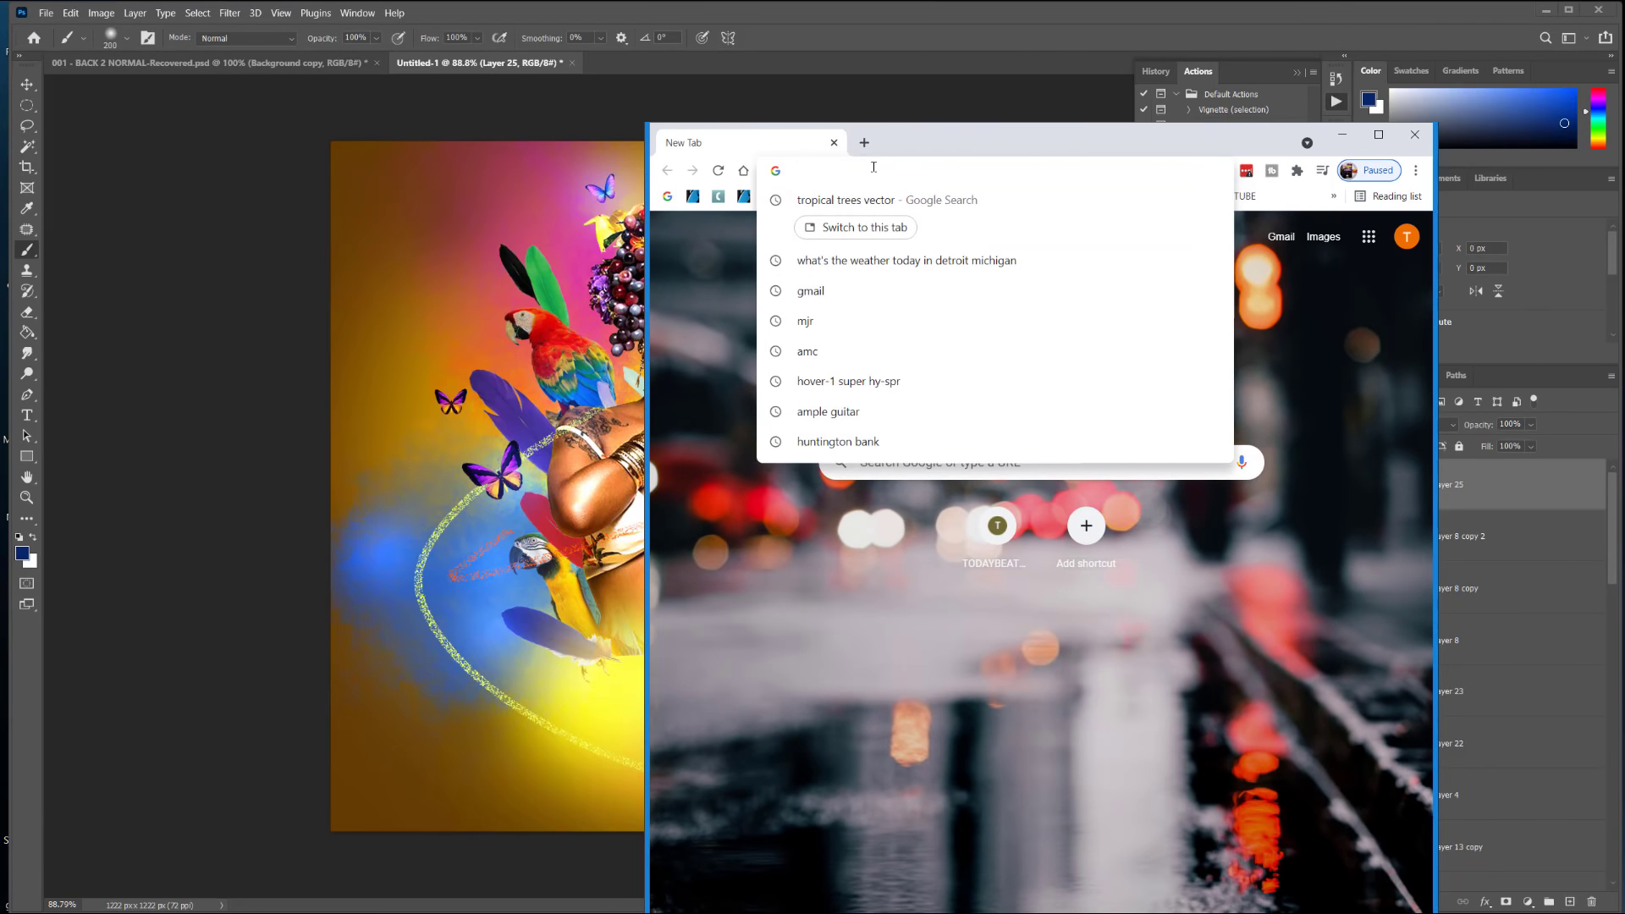
{"action": "type", "text": "lens fl"}
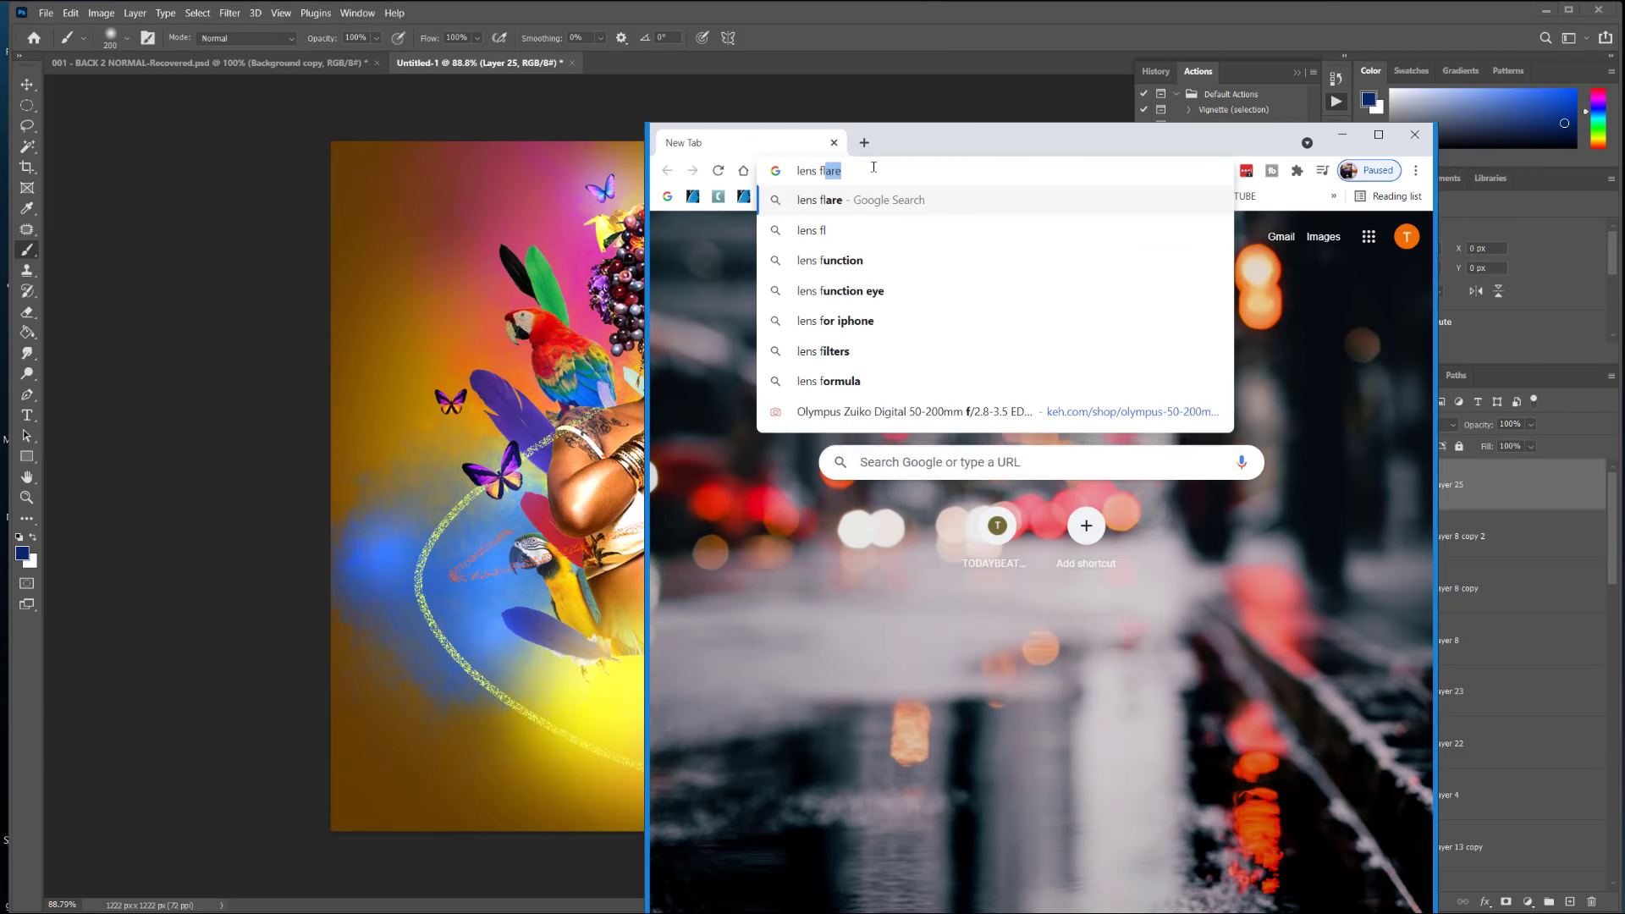
{"action": "type", "text": "are"}
{"action": "key", "text": "Return"}
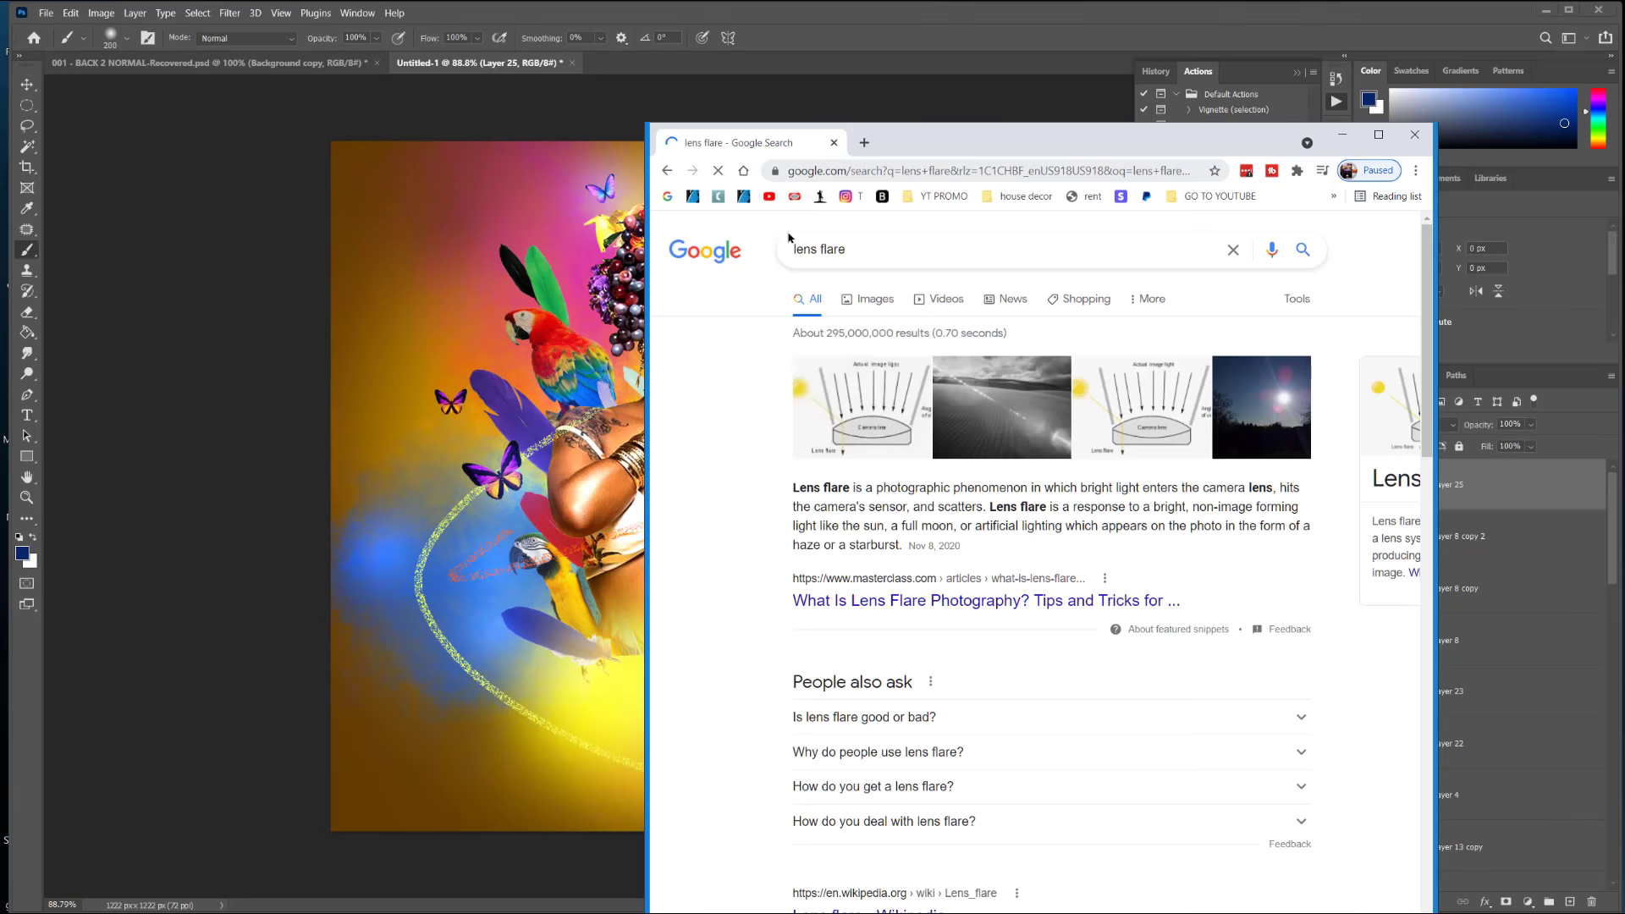
{"action": "left_click", "coordinate": [870, 301]}
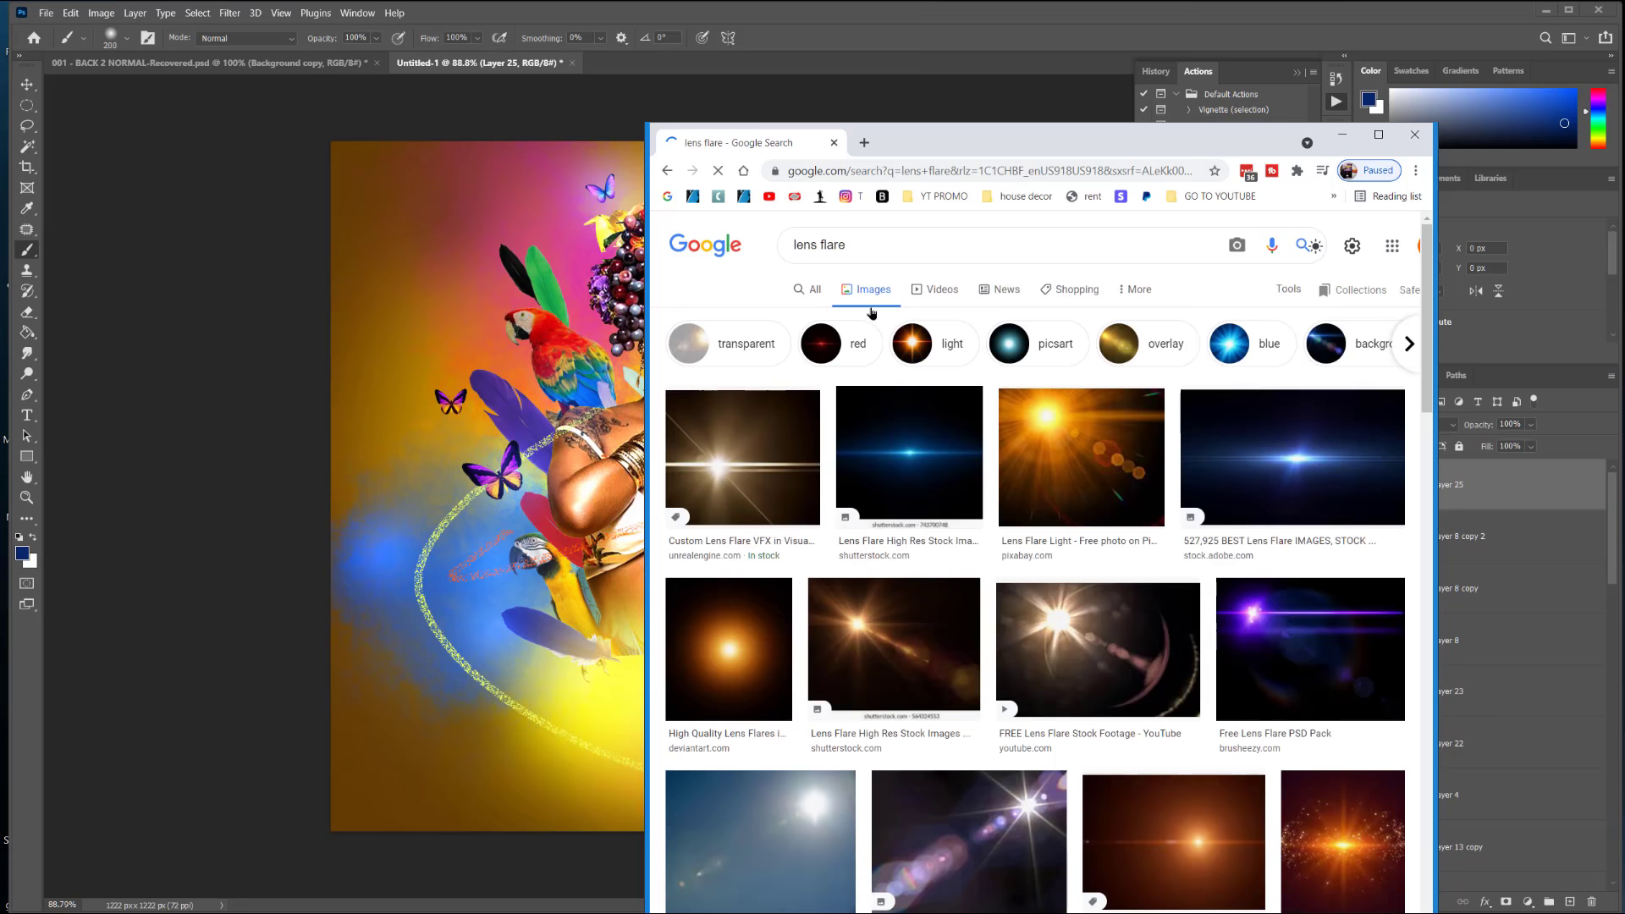
{"action": "left_click_drag", "start_coordinate": [1052, 150], "coordinate": [1323, 110]}
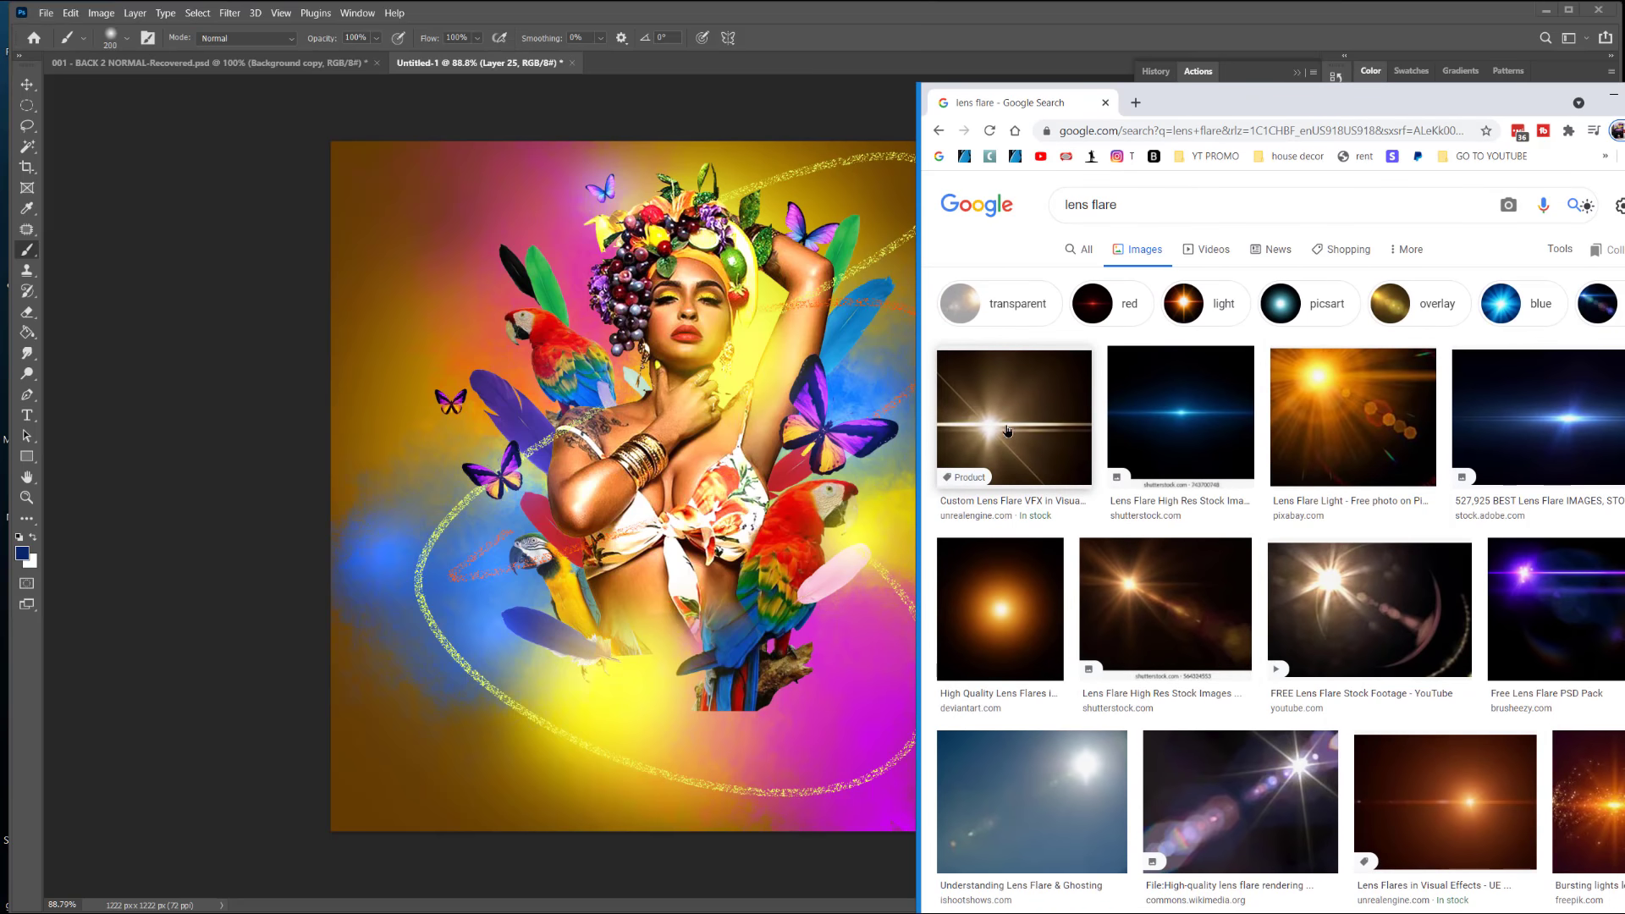
{"action": "scroll", "coordinate": [1272, 608], "scroll_direction": "down", "scroll_amount": 3}
{"action": "scroll", "coordinate": [1026, 637], "scroll_direction": "down", "scroll_amount": 2}
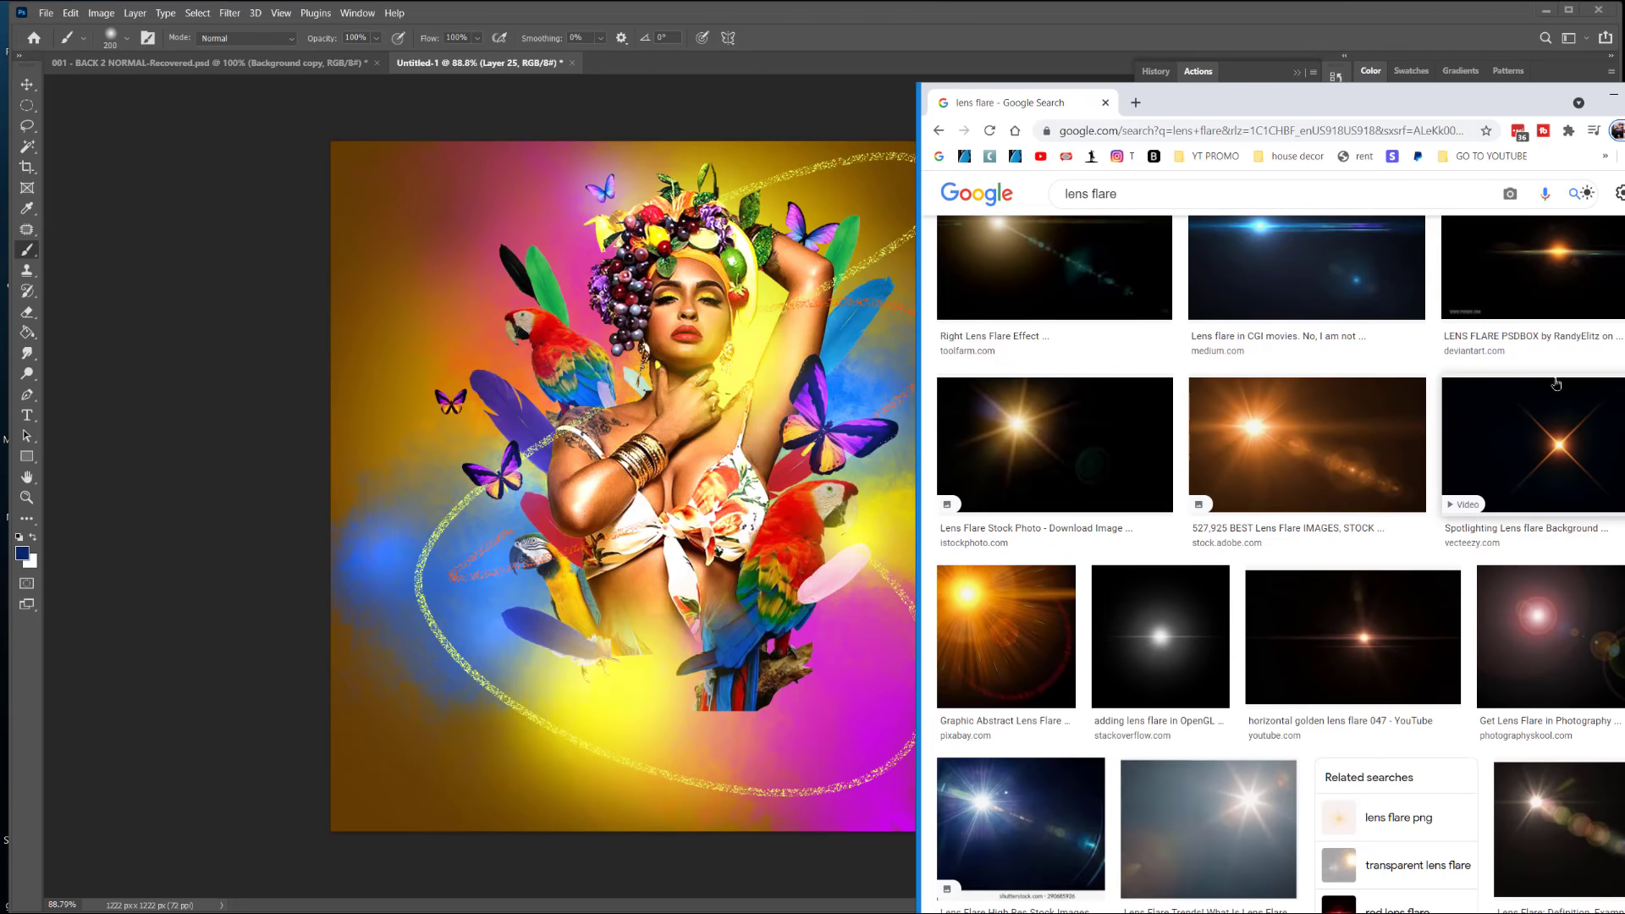
Step: Open the full-size orange flare from the "LENS FLARE PSDBOX" result by its image address and copy the image
{"action": "left_click", "coordinate": [1545, 281]}
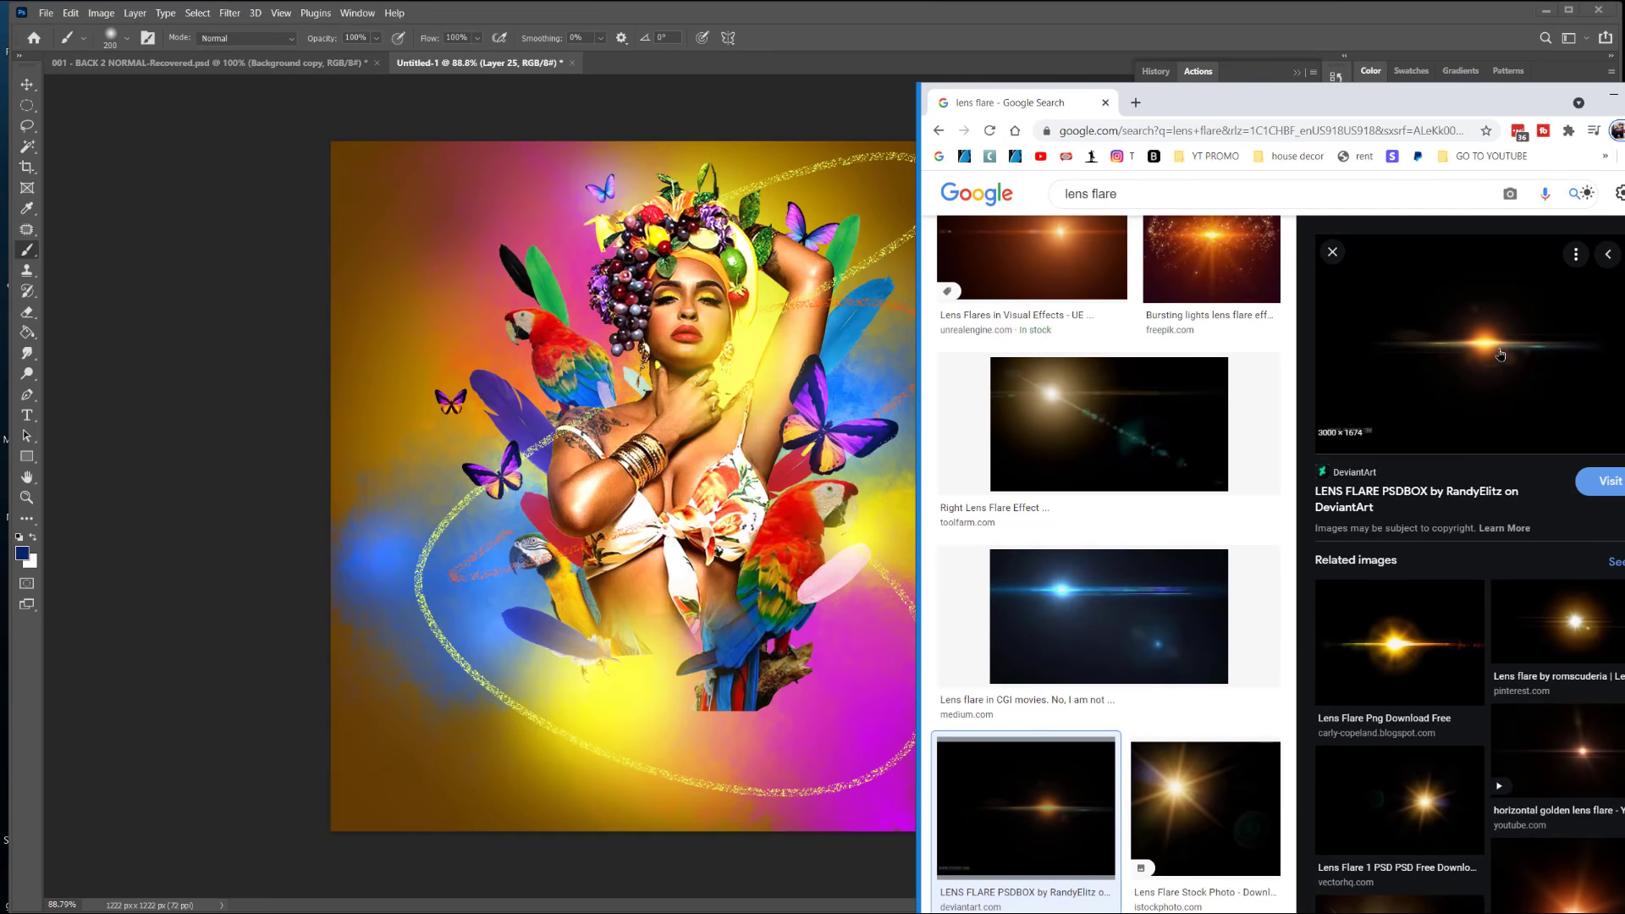
{"action": "right_click", "coordinate": [1487, 344]}
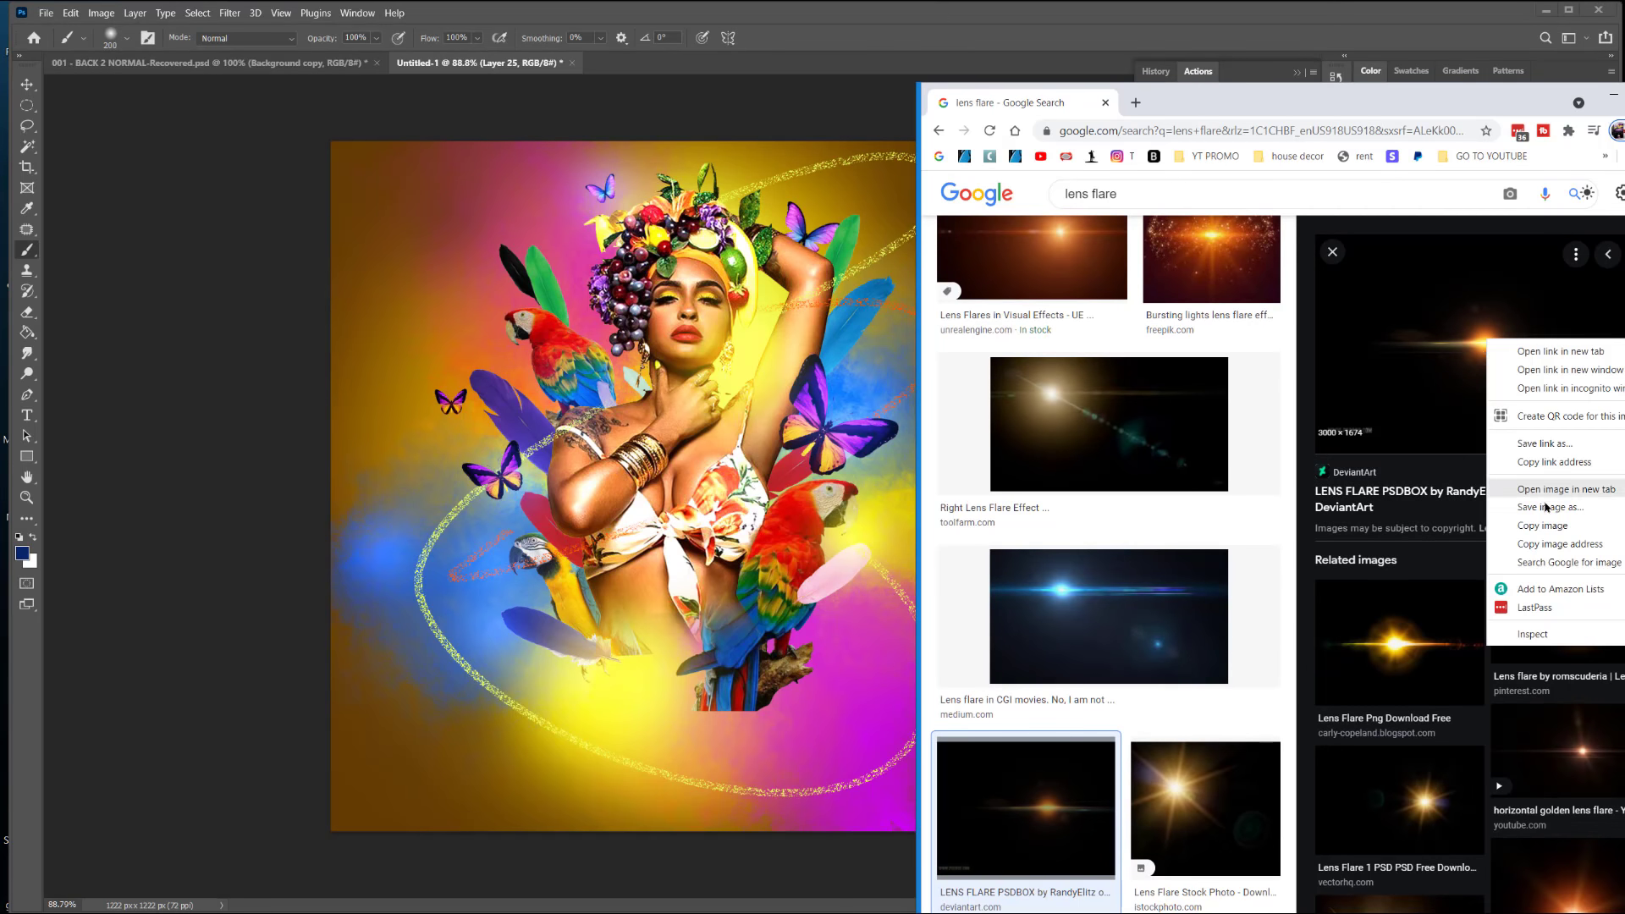
{"action": "left_click", "coordinate": [1571, 547]}
{"action": "left_click", "coordinate": [1329, 132]}
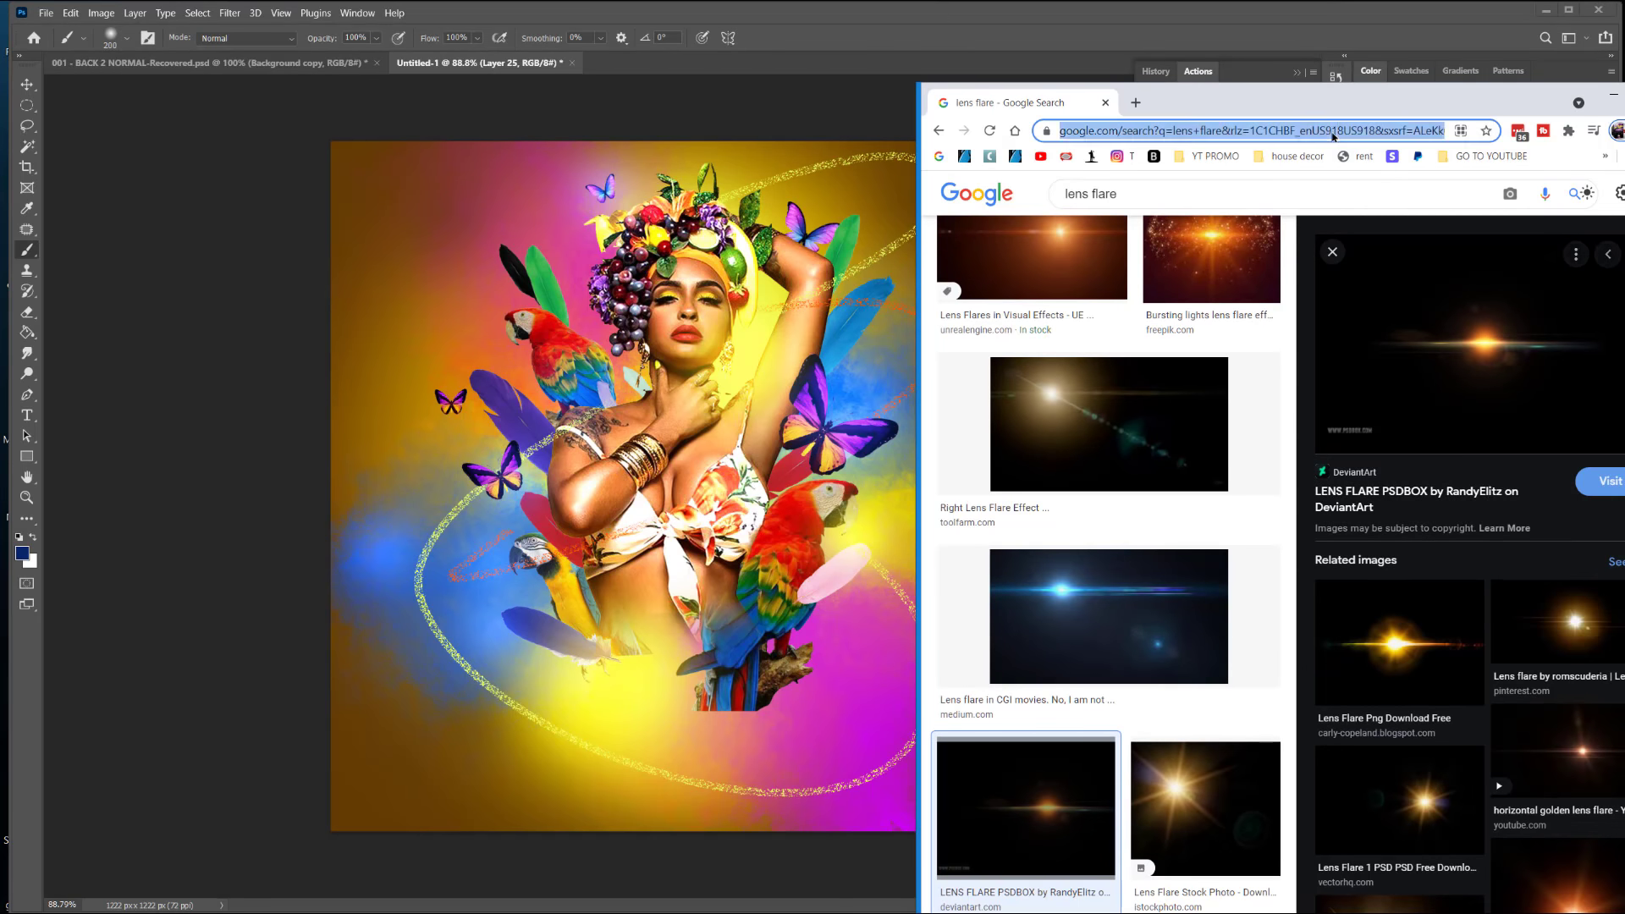
{"action": "right_click", "coordinate": [1330, 130]}
{"action": "left_click", "coordinate": [1396, 257]}
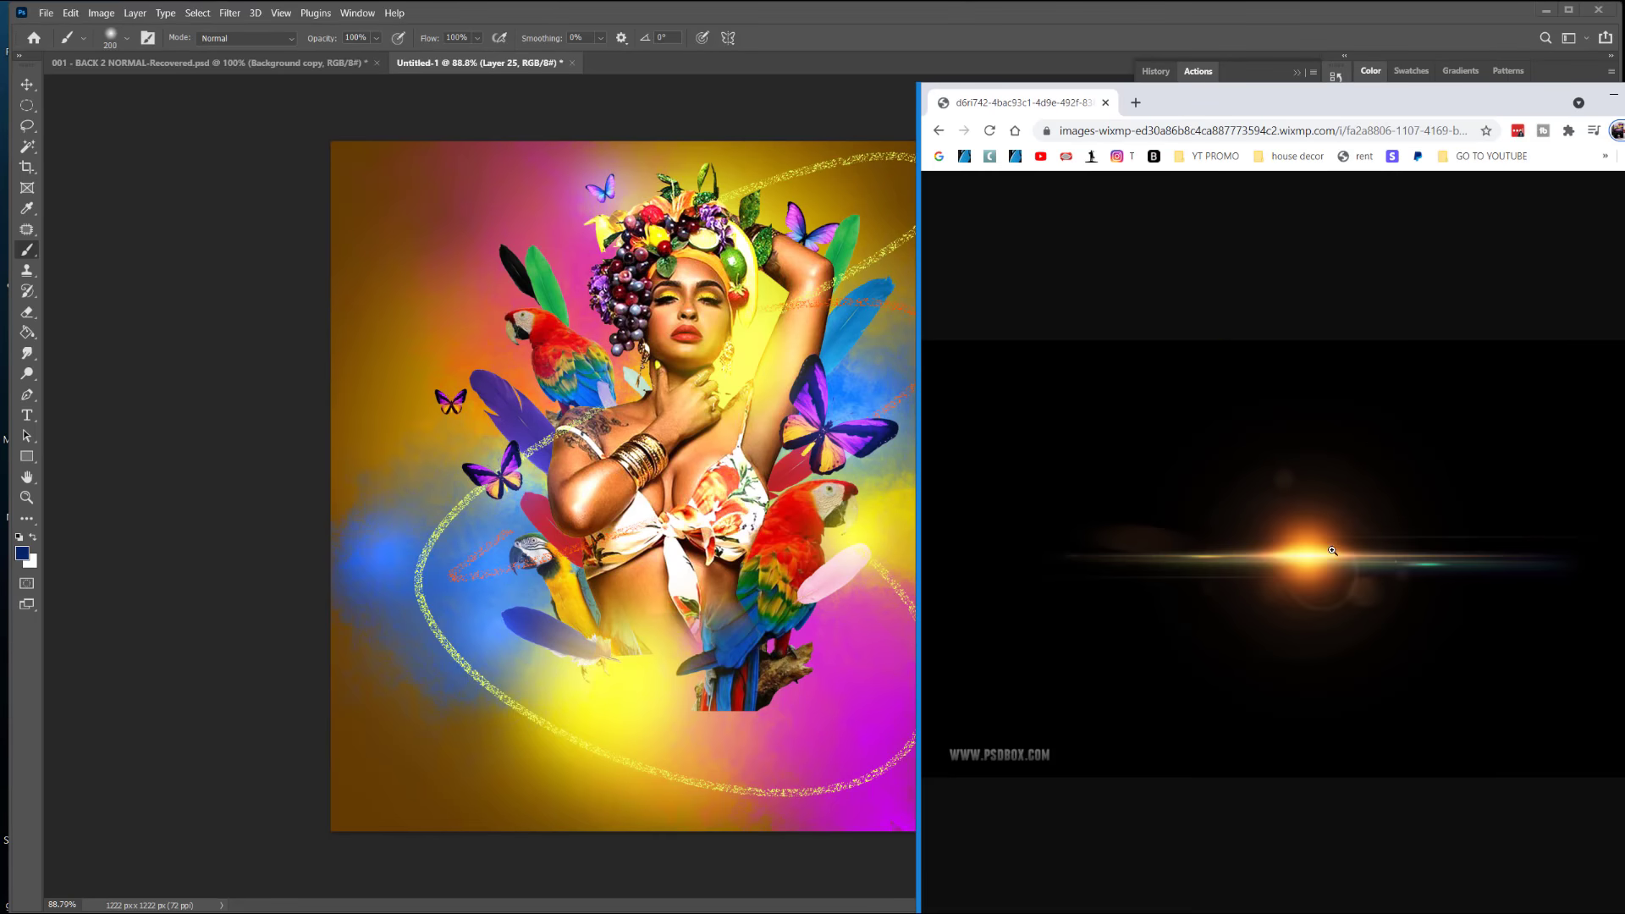
{"action": "right_click", "coordinate": [1318, 512]}
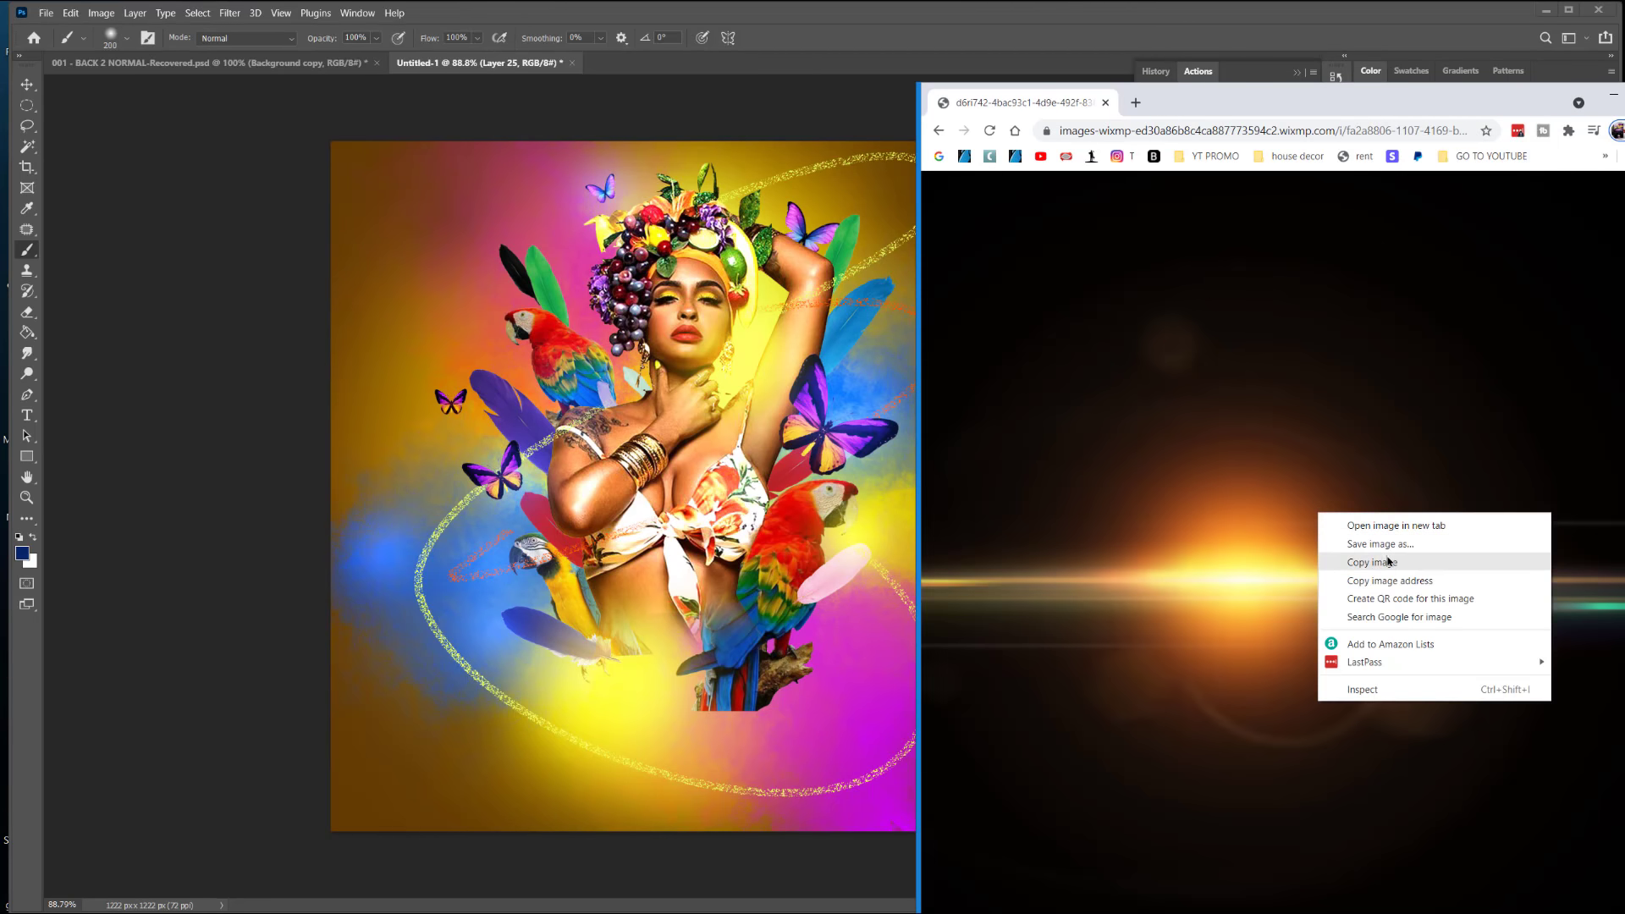
{"action": "left_click", "coordinate": [1388, 561]}
Step: Switch to Photoshop, paste the lens flare as a new top layer and scale it to about 31% over the woman
{"action": "left_click", "coordinate": [70, 13]}
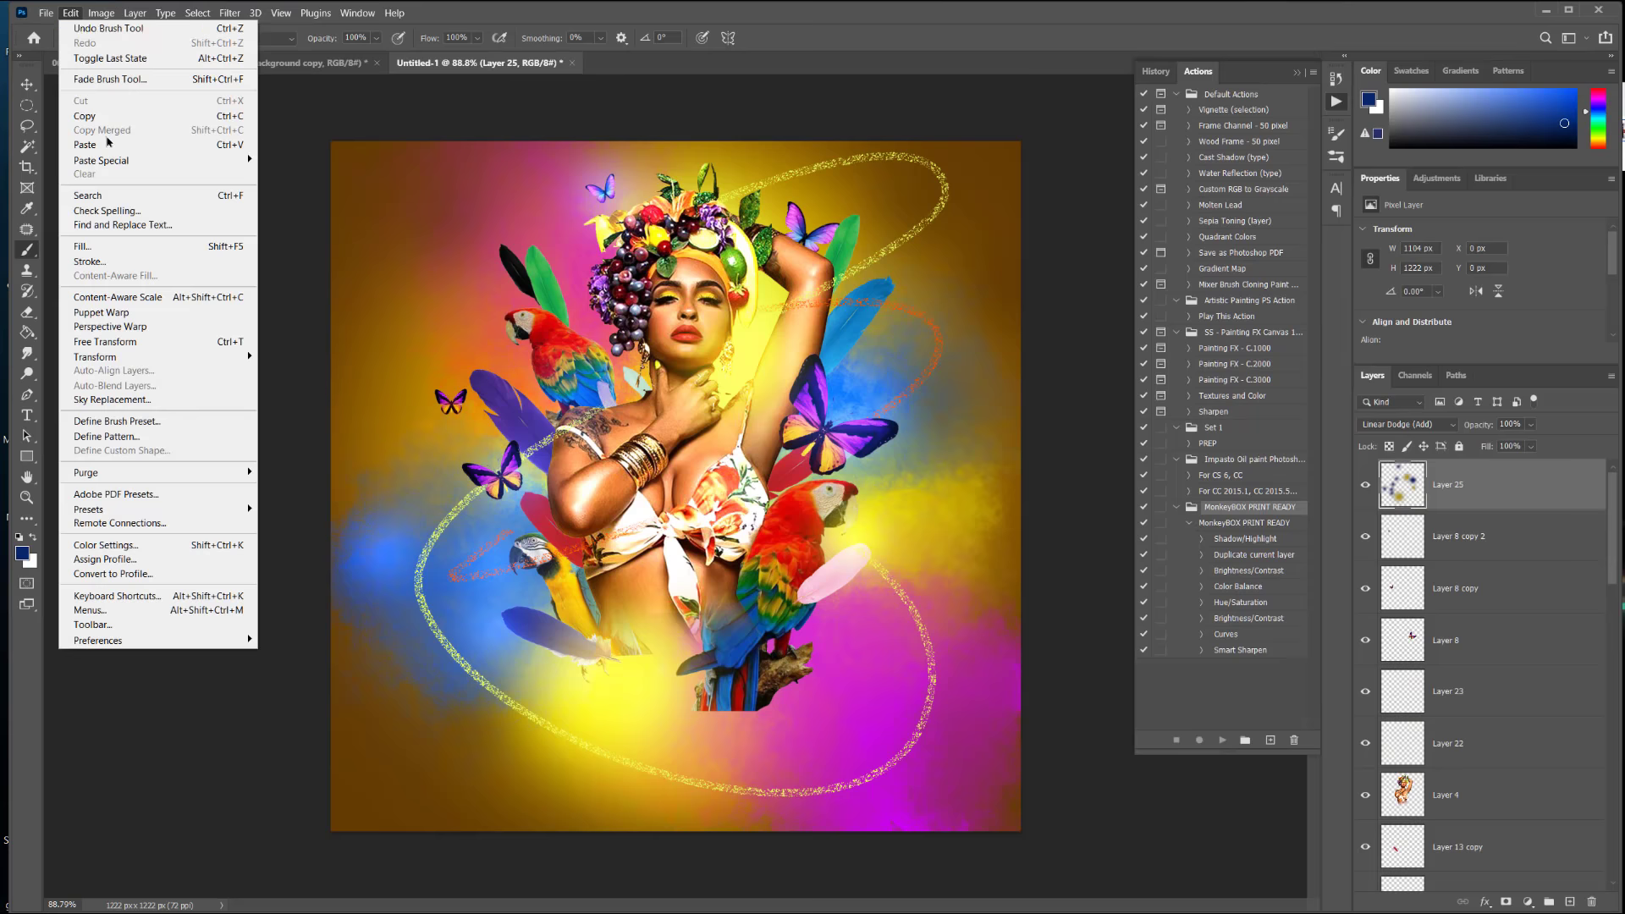
{"action": "left_click", "coordinate": [95, 145]}
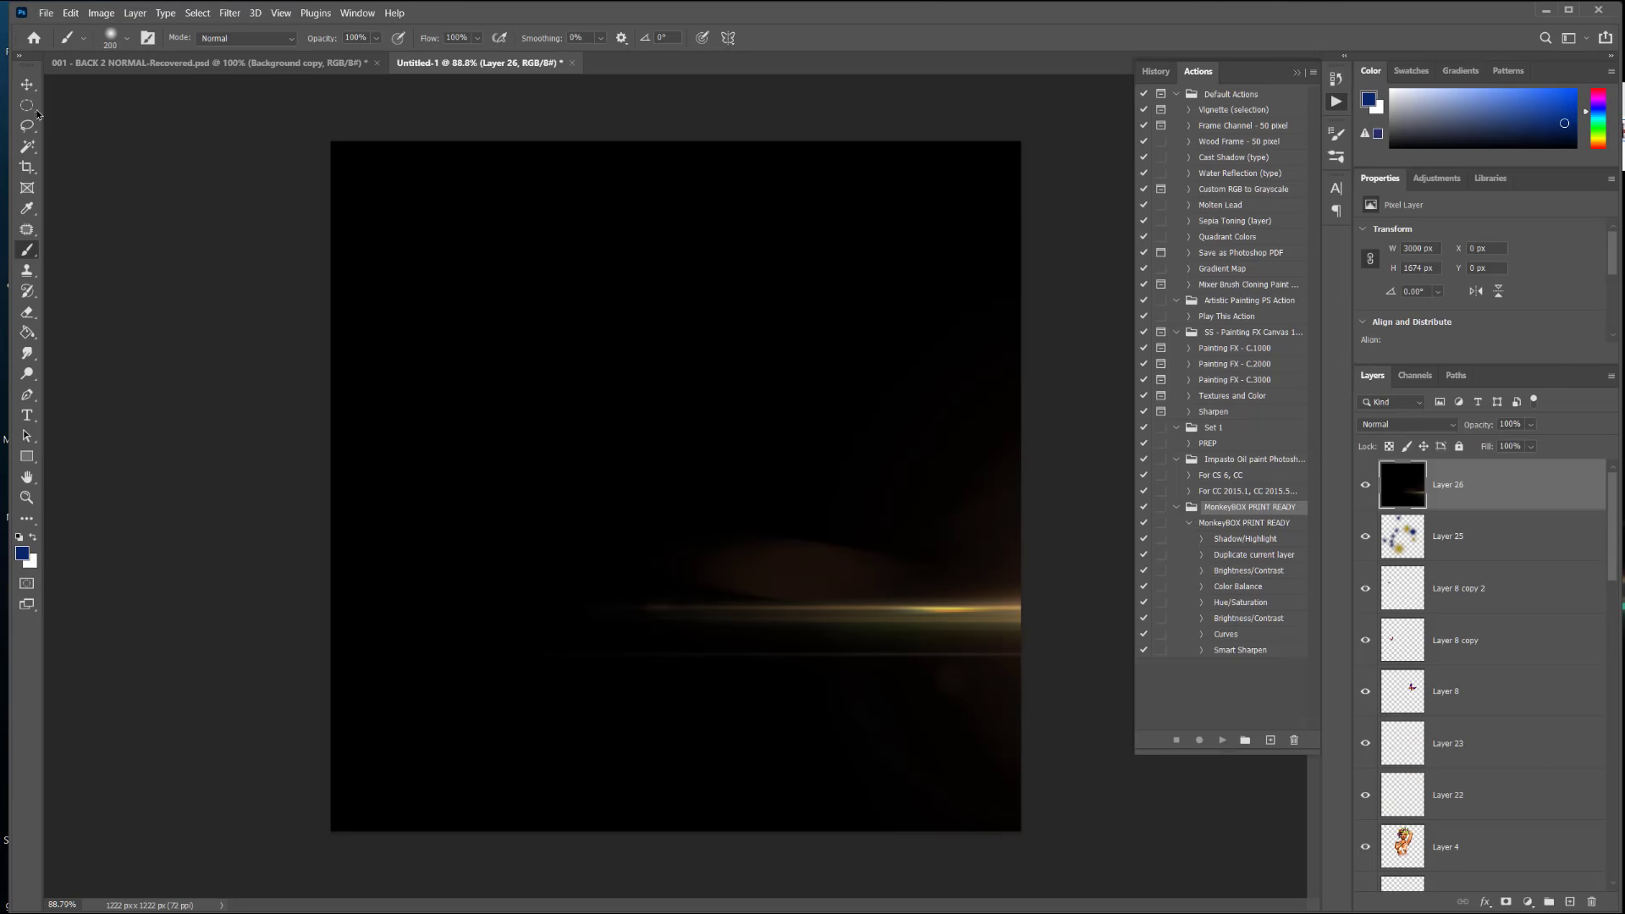
{"action": "left_click", "coordinate": [27, 84]}
{"action": "key", "text": "ctrl+minus"}
{"action": "key", "text": "ctrl+minus"}
{"action": "key", "text": "ctrl+minus"}
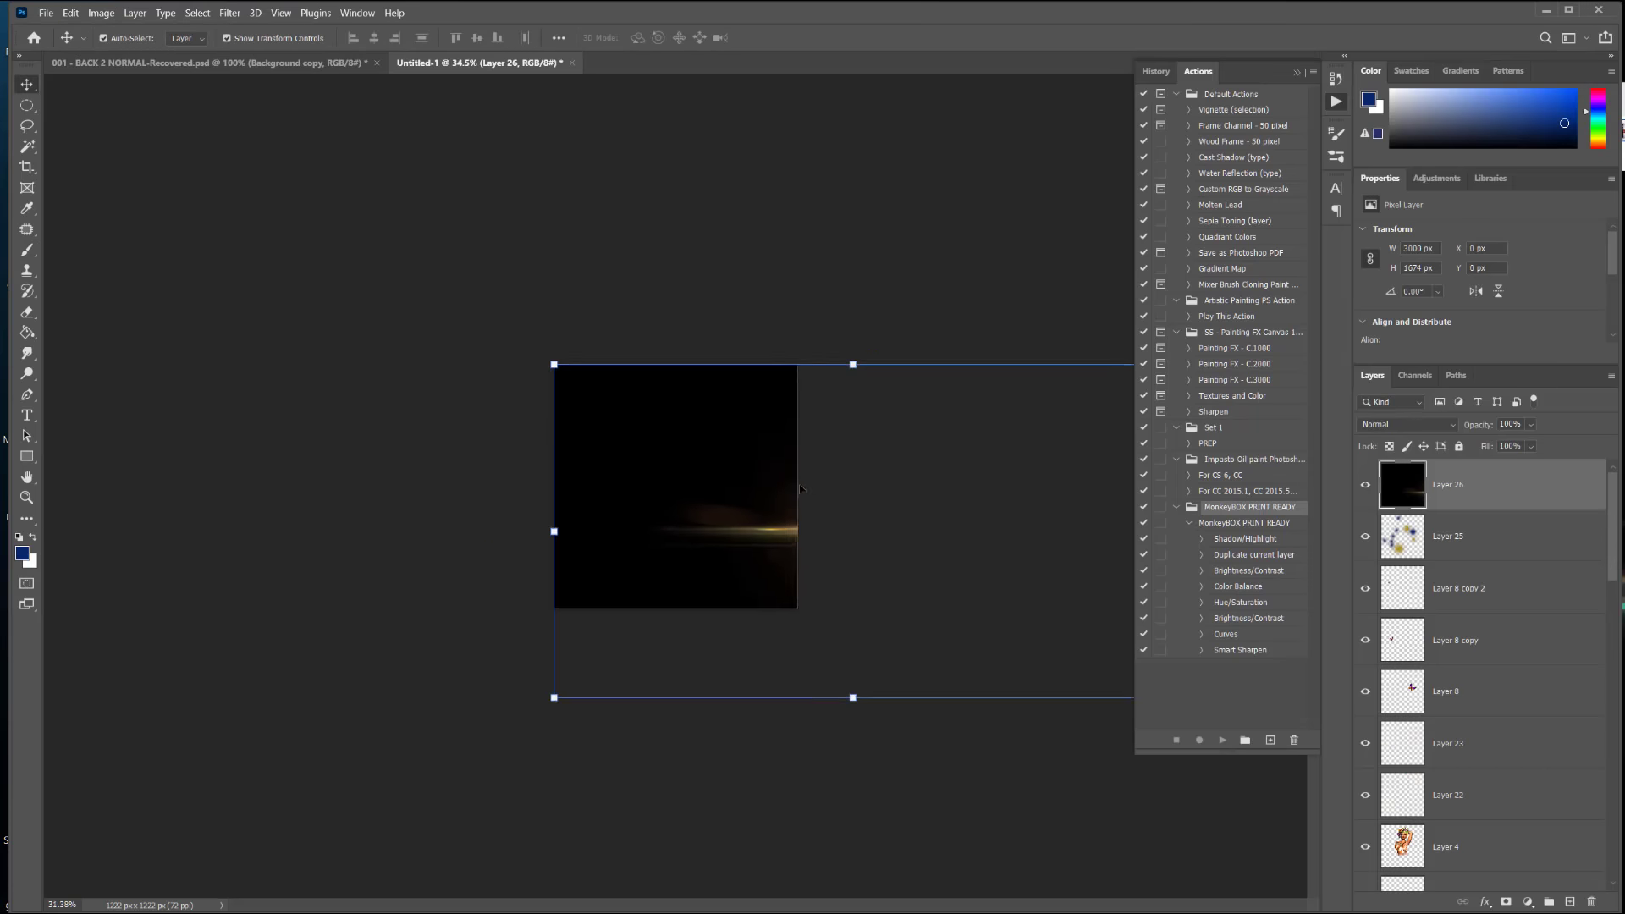
{"action": "key", "text": "ctrl+minus"}
{"action": "left_click_drag", "start_coordinate": [1039, 648], "coordinate": [682, 556]}
{"action": "left_click_drag", "start_coordinate": [665, 443], "coordinate": [702, 467]}
{"action": "key", "text": "ctrl+0"}
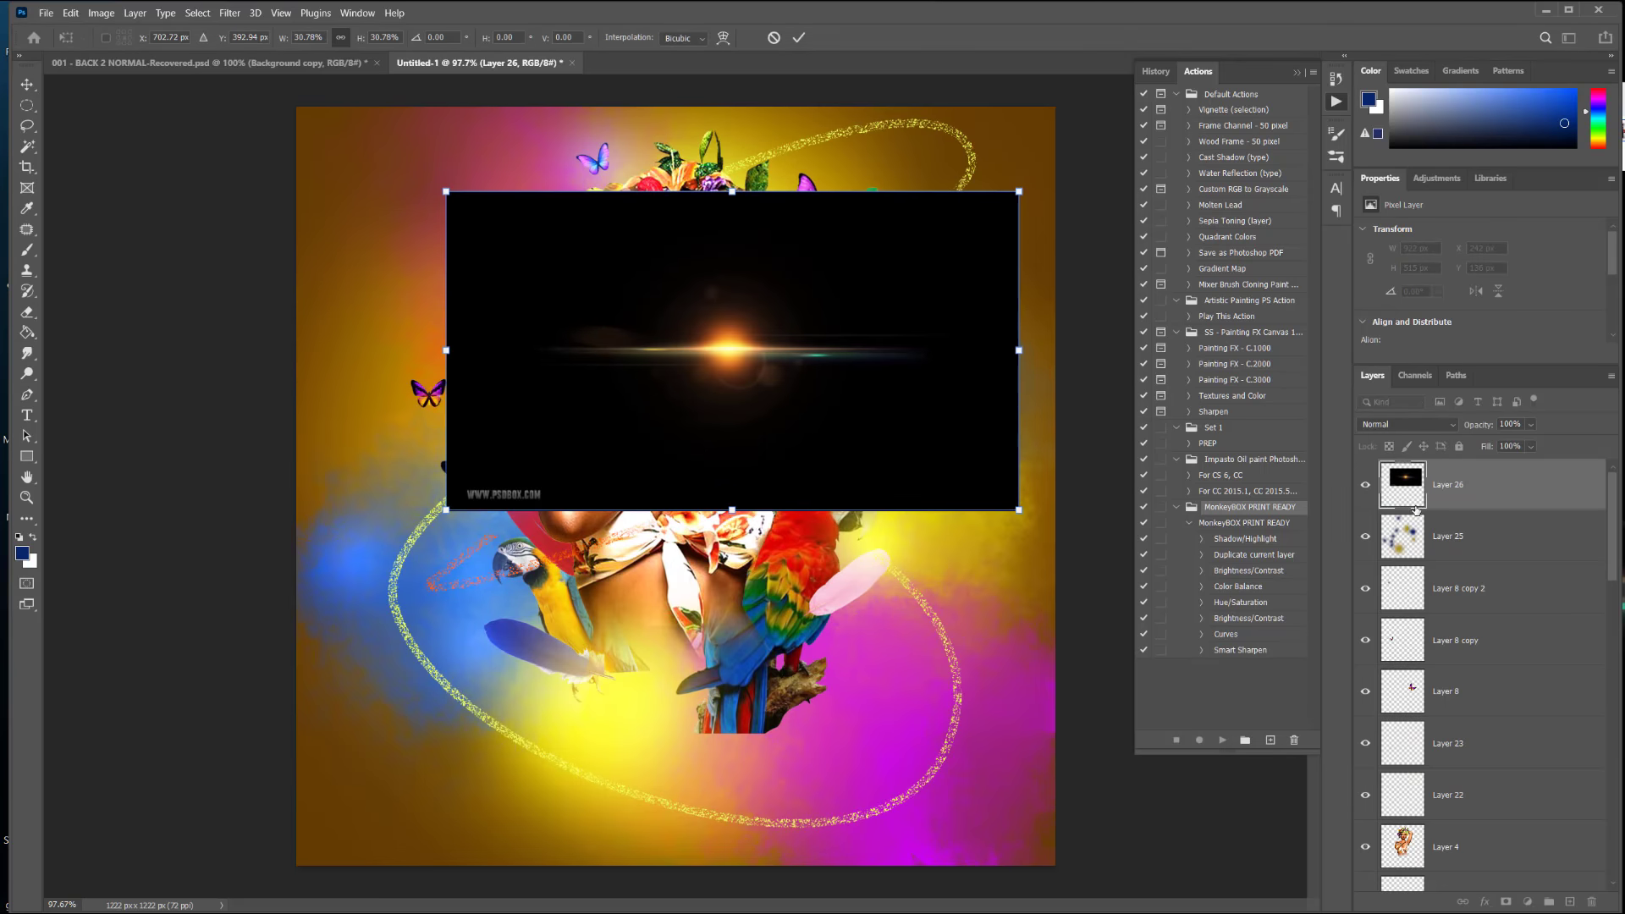
{"action": "key", "text": "Return"}
Step: Set the lens flare layer's blending mode to Linear Dodge (Add) and shift it slightly onto the glow beside the woman's neck
{"action": "left_click", "coordinate": [1405, 424]}
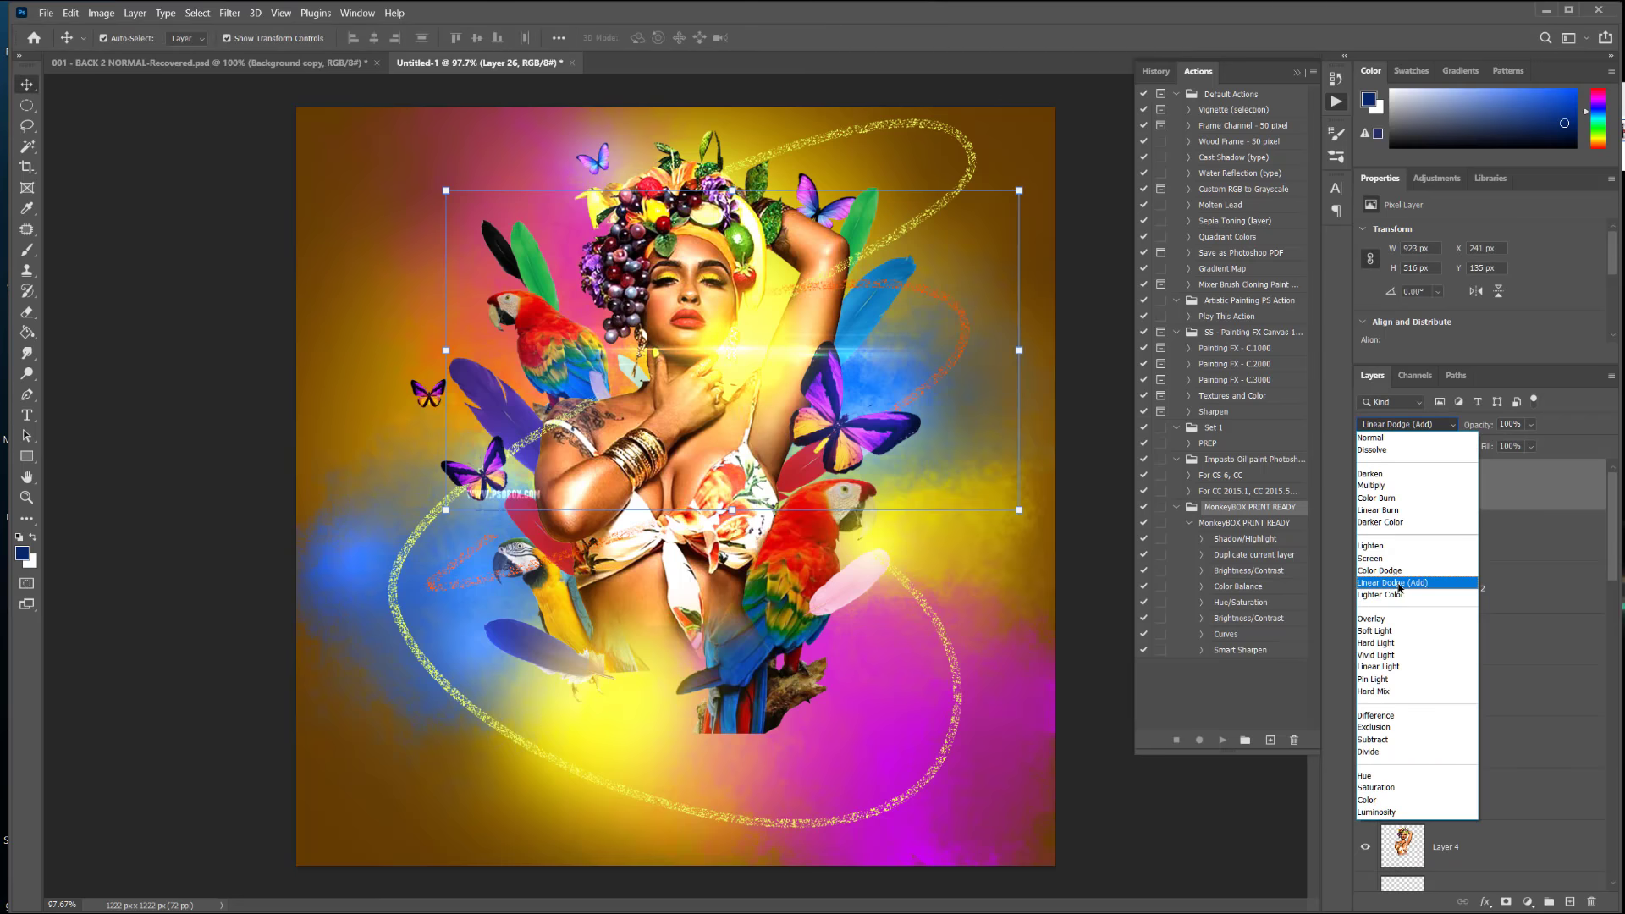
{"action": "left_click", "coordinate": [1399, 583]}
{"action": "mouse_move", "coordinate": [734, 362]}
{"action": "left_mouse_down"}
{"action": "mouse_move", "coordinate": [660, 372]}
{"action": "mouse_move", "coordinate": [805, 343]}
{"action": "mouse_move", "coordinate": [677, 305]}
{"action": "mouse_move", "coordinate": [627, 384]}
{"action": "mouse_move", "coordinate": [669, 373]}
{"action": "mouse_move", "coordinate": [766, 554]}
{"action": "mouse_move", "coordinate": [677, 549]}
{"action": "mouse_move", "coordinate": [745, 474]}
{"action": "mouse_move", "coordinate": [657, 360]}
{"action": "mouse_move", "coordinate": [645, 395]}
{"action": "mouse_move", "coordinate": [654, 374]}
{"action": "mouse_move", "coordinate": [760, 368]}
{"action": "left_mouse_up"}
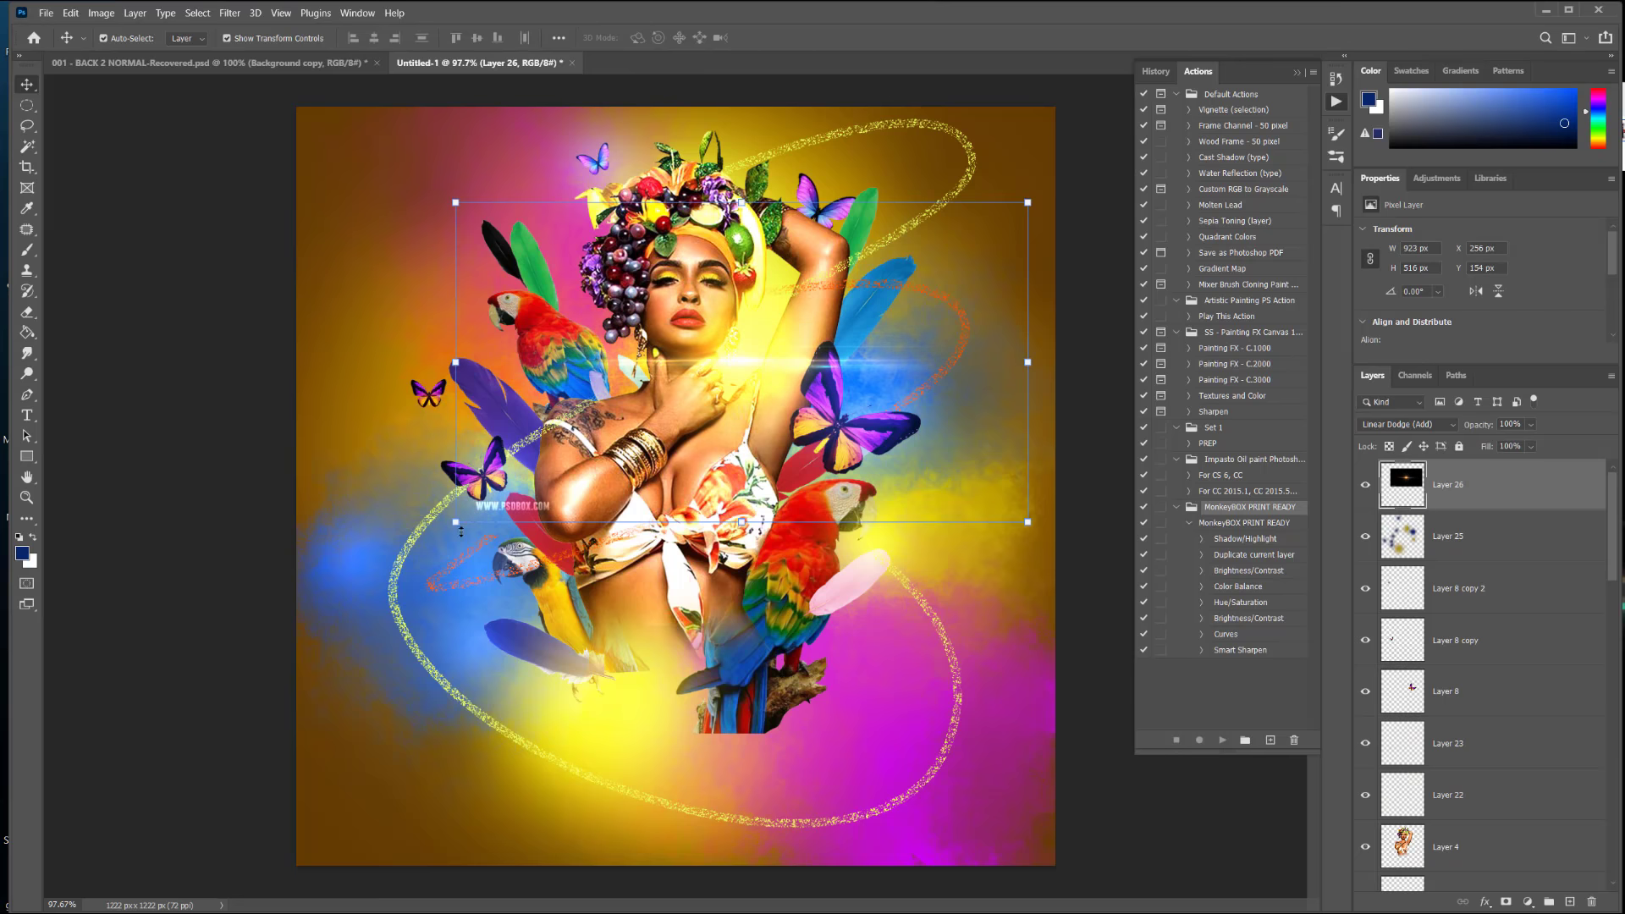
Step: Enlarge the lens flare to about 133%, centre it on the glow beside the woman's neck, and lower its opacity to about 60%
{"action": "left_click_drag", "start_coordinate": [453, 523], "coordinate": [268, 626]}
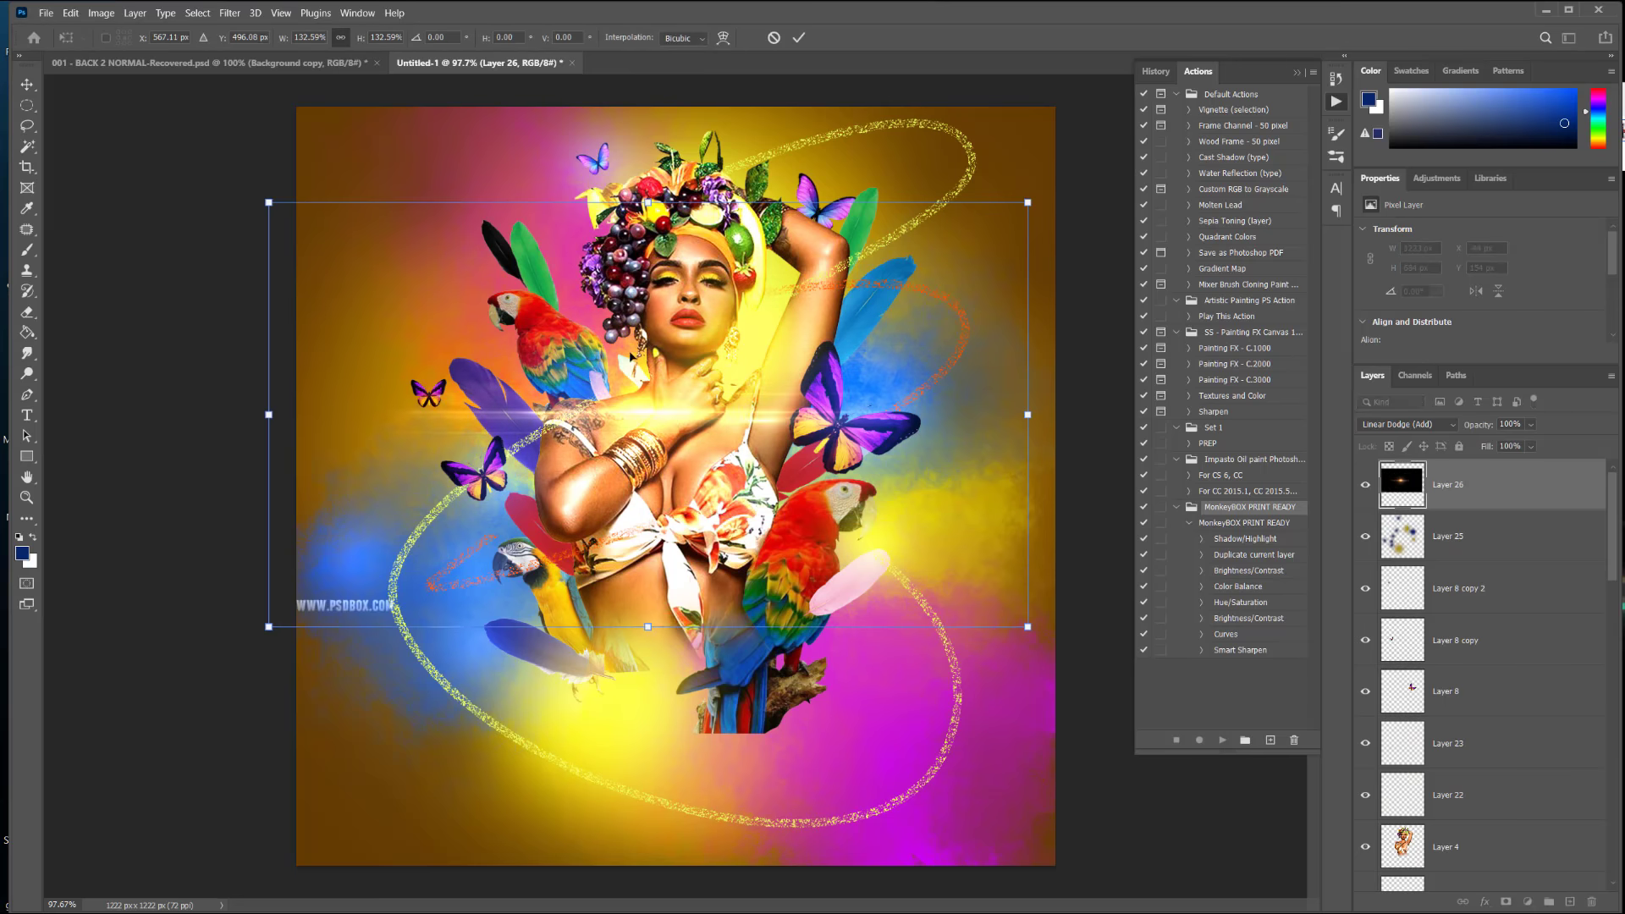
{"action": "left_click_drag", "start_coordinate": [656, 427], "coordinate": [743, 389]}
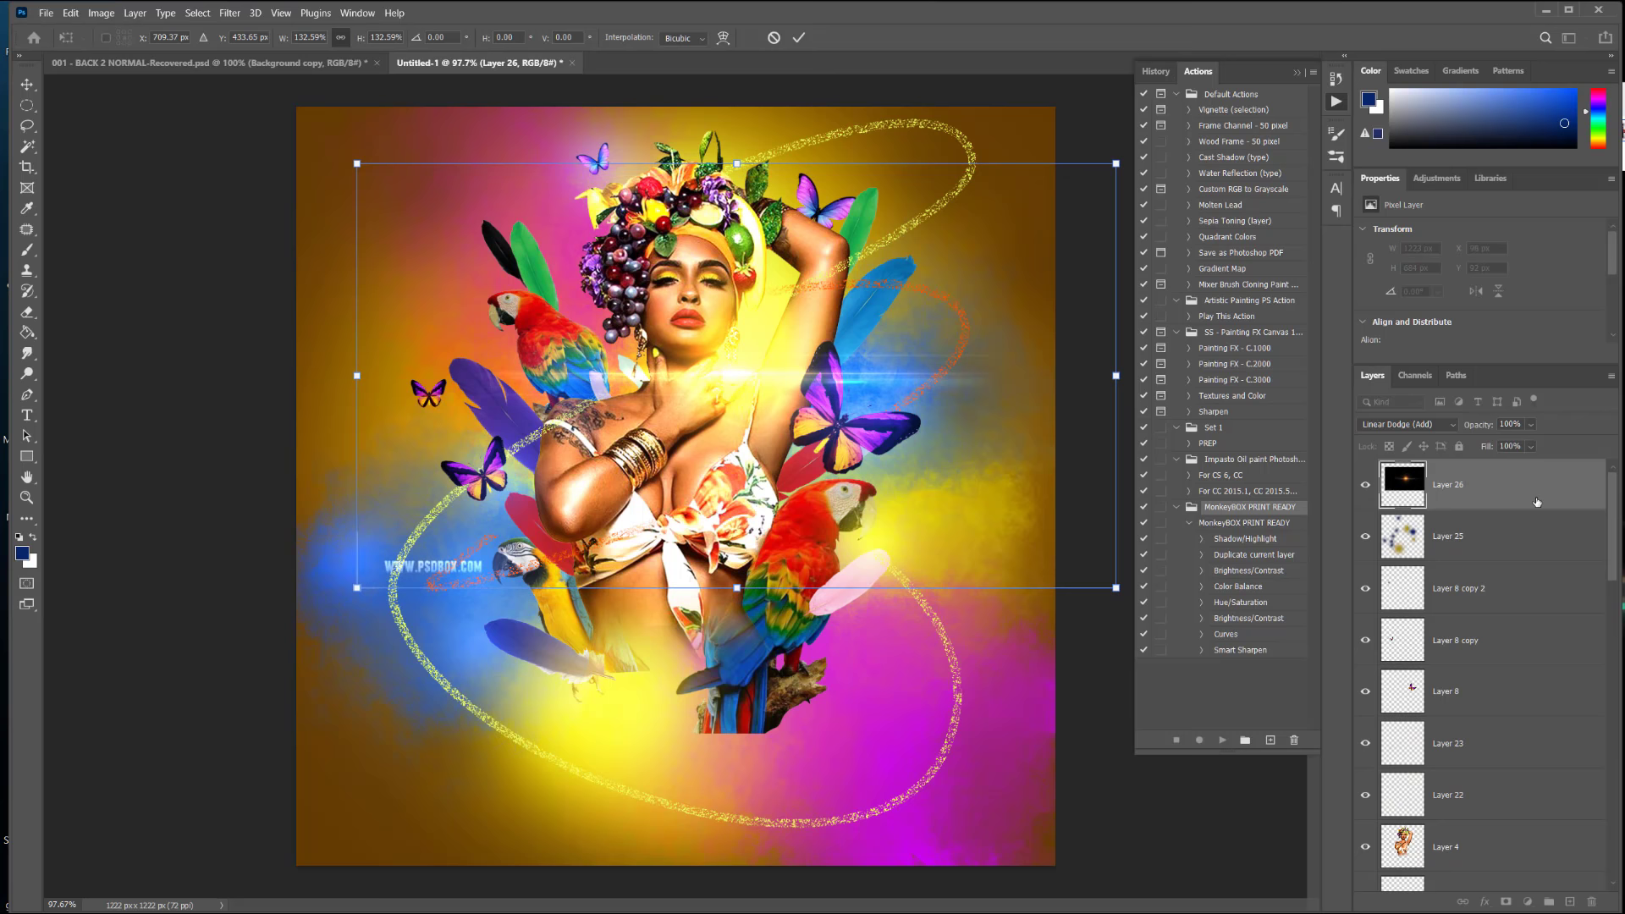
{"action": "left_click", "coordinate": [100, 13]}
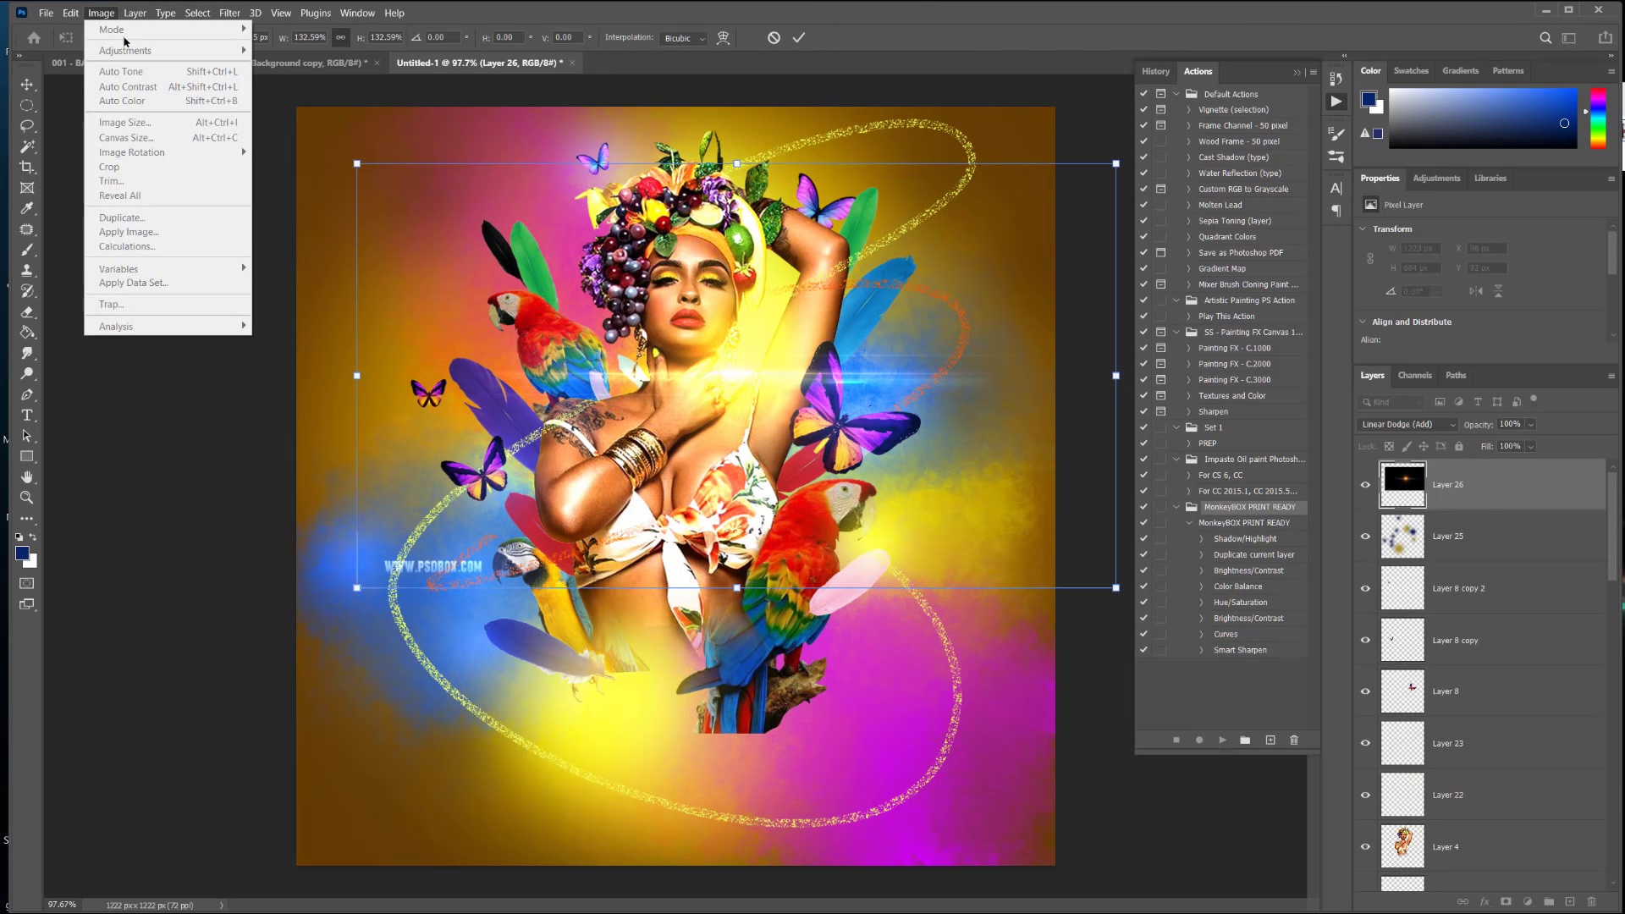
{"action": "mouse_move", "coordinate": [141, 22]}
{"action": "left_click", "coordinate": [1531, 486]}
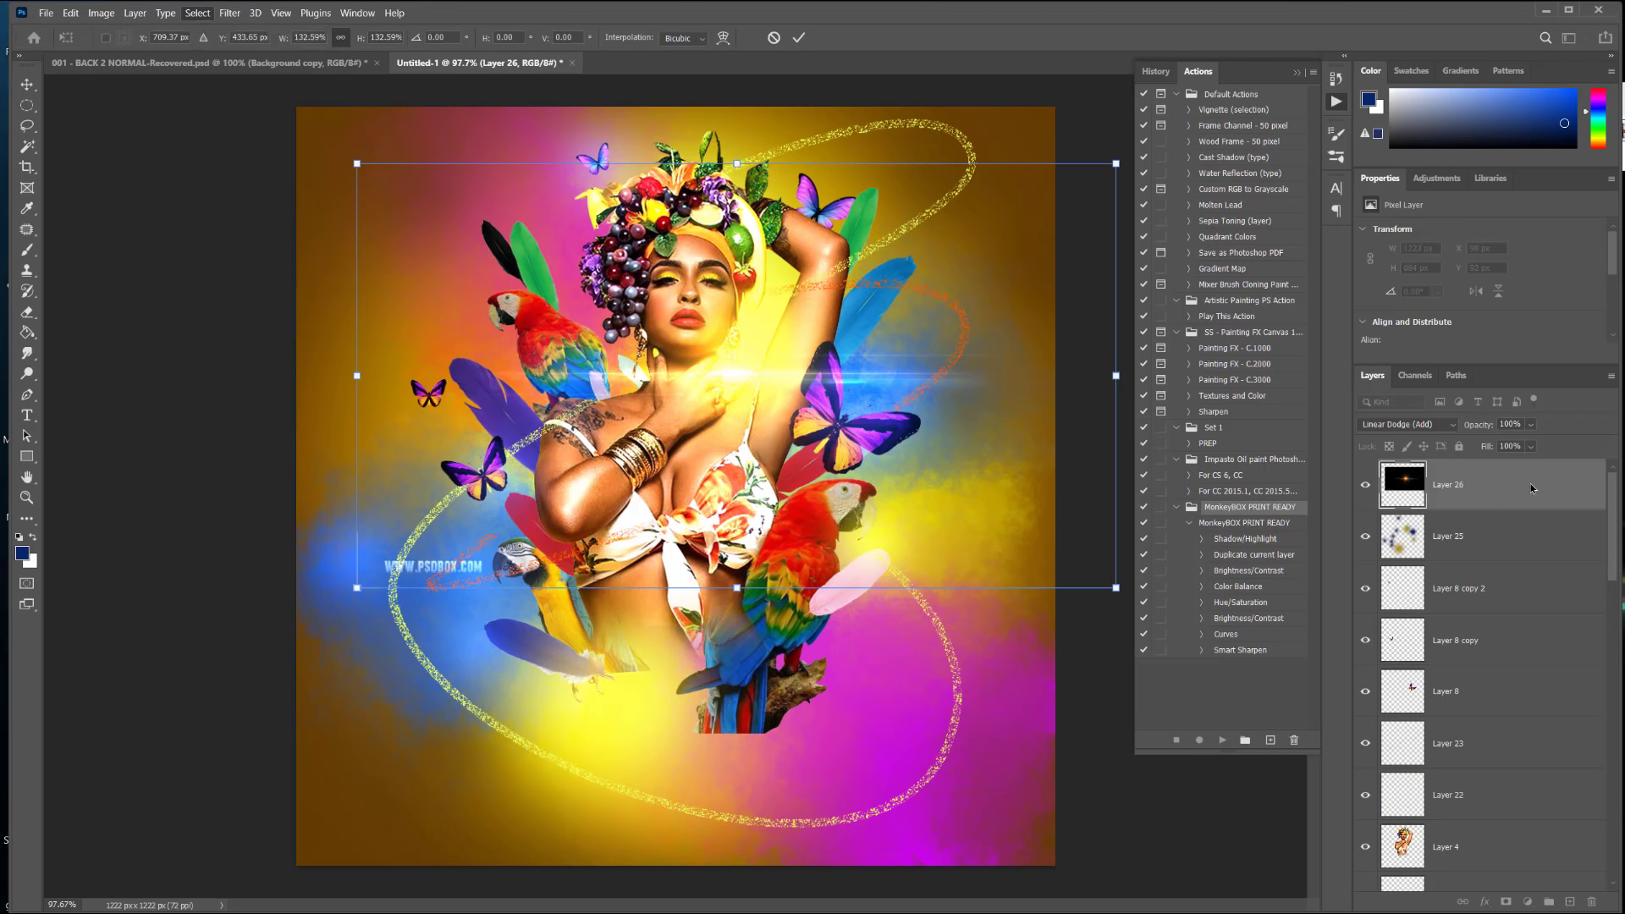
{"action": "left_click", "coordinate": [1529, 425]}
{"action": "mouse_move", "coordinate": [1548, 449]}
{"action": "left_mouse_down"}
{"action": "mouse_move", "coordinate": [1512, 446]}
{"action": "mouse_move", "coordinate": [1527, 445]}
{"action": "left_mouse_up"}
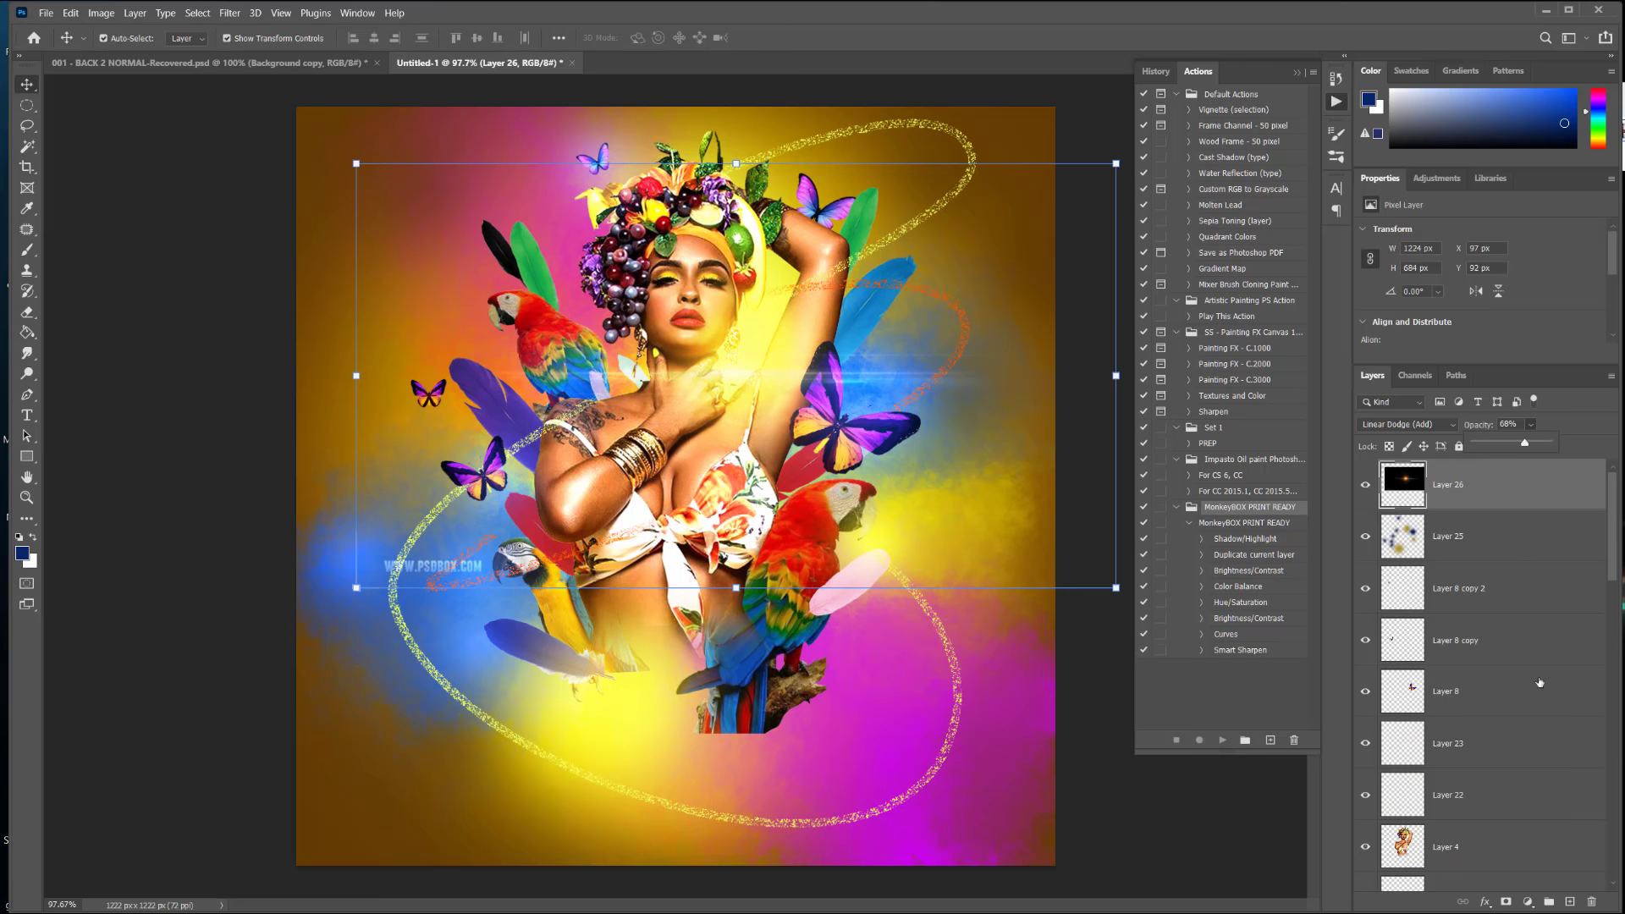
Step: Add a new top layer in Linear Dodge (Add) mode and set the foreground colour to white (ffffff)
{"action": "left_click", "coordinate": [1570, 902]}
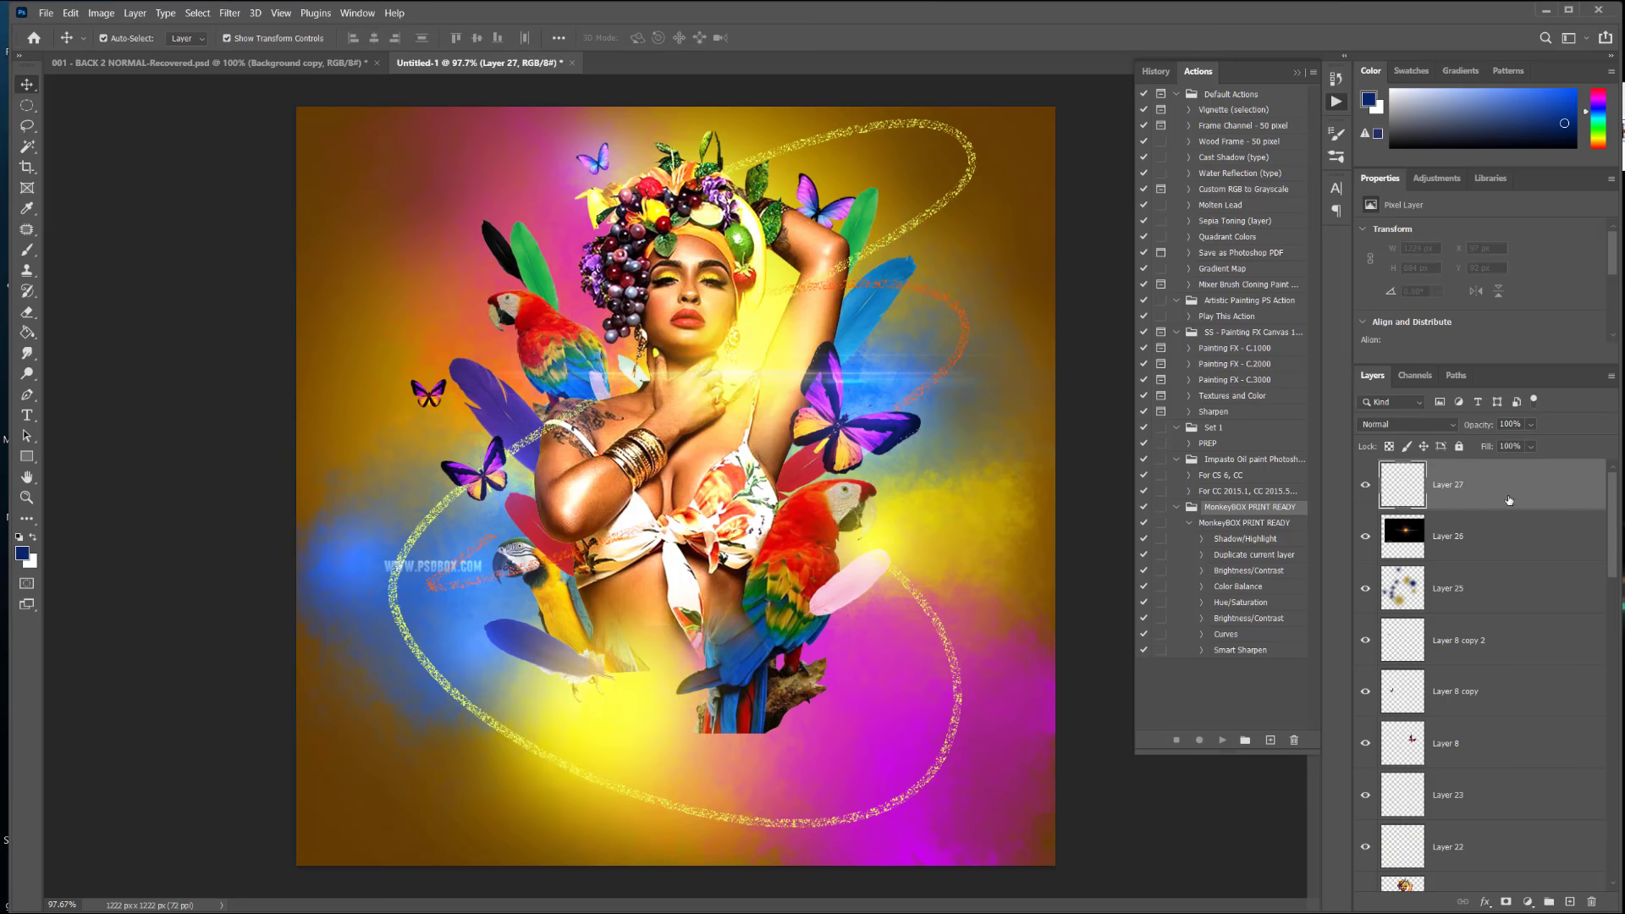
{"action": "left_click", "coordinate": [1439, 425]}
{"action": "left_click", "coordinate": [1436, 586]}
{"action": "left_click", "coordinate": [22, 555]}
{"action": "type", "text": "ffffff"}
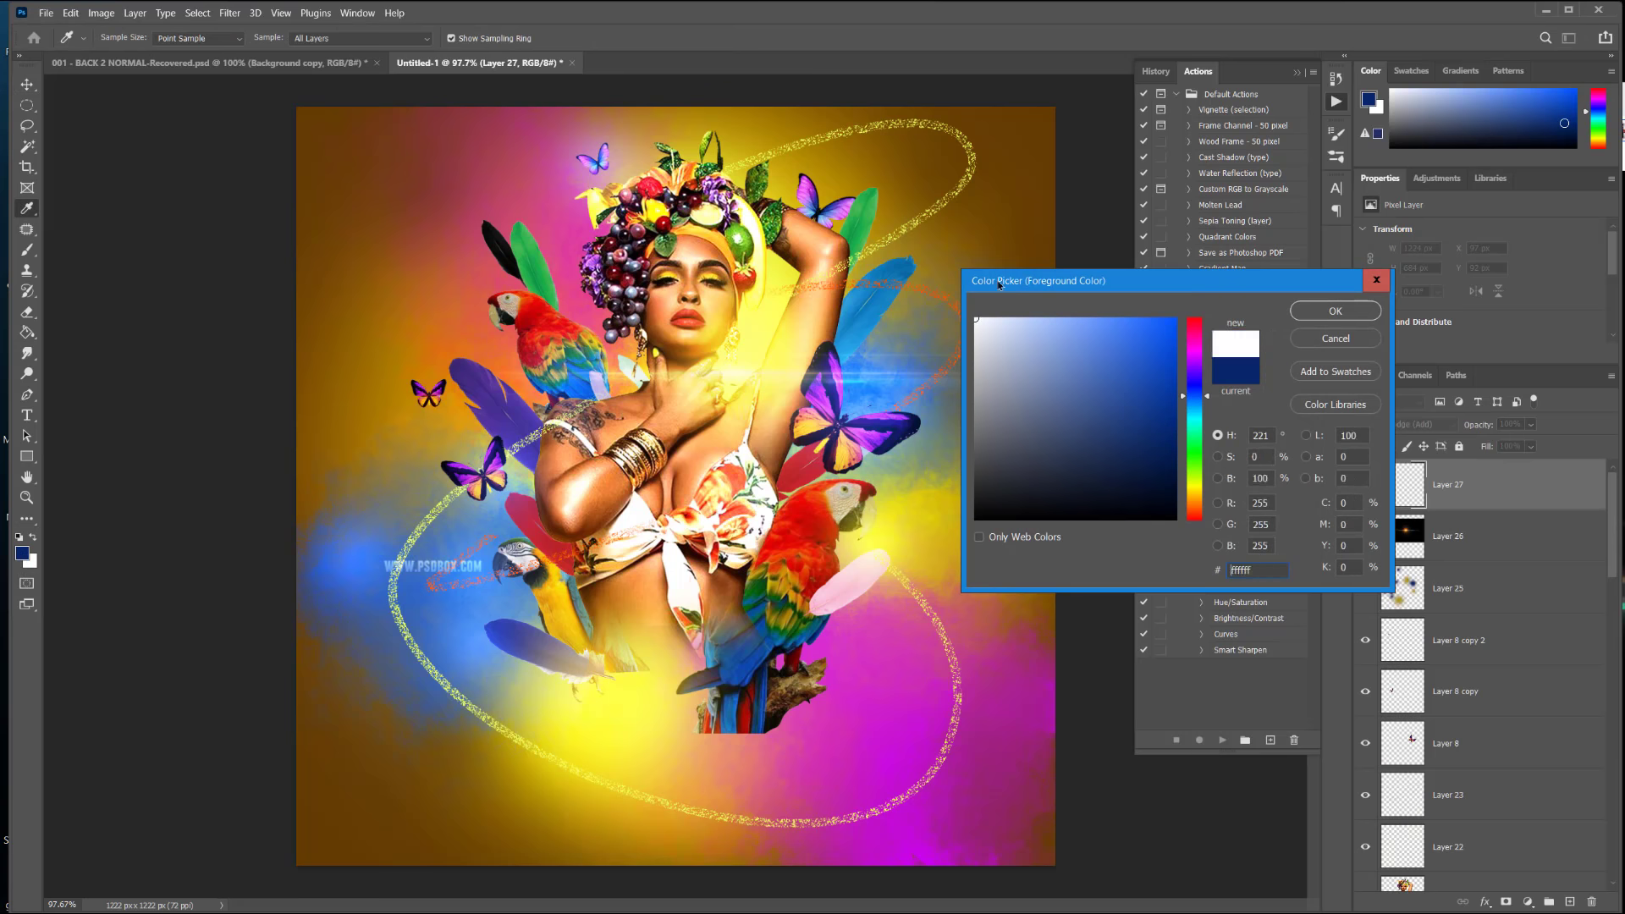
{"action": "left_click", "coordinate": [1336, 311]}
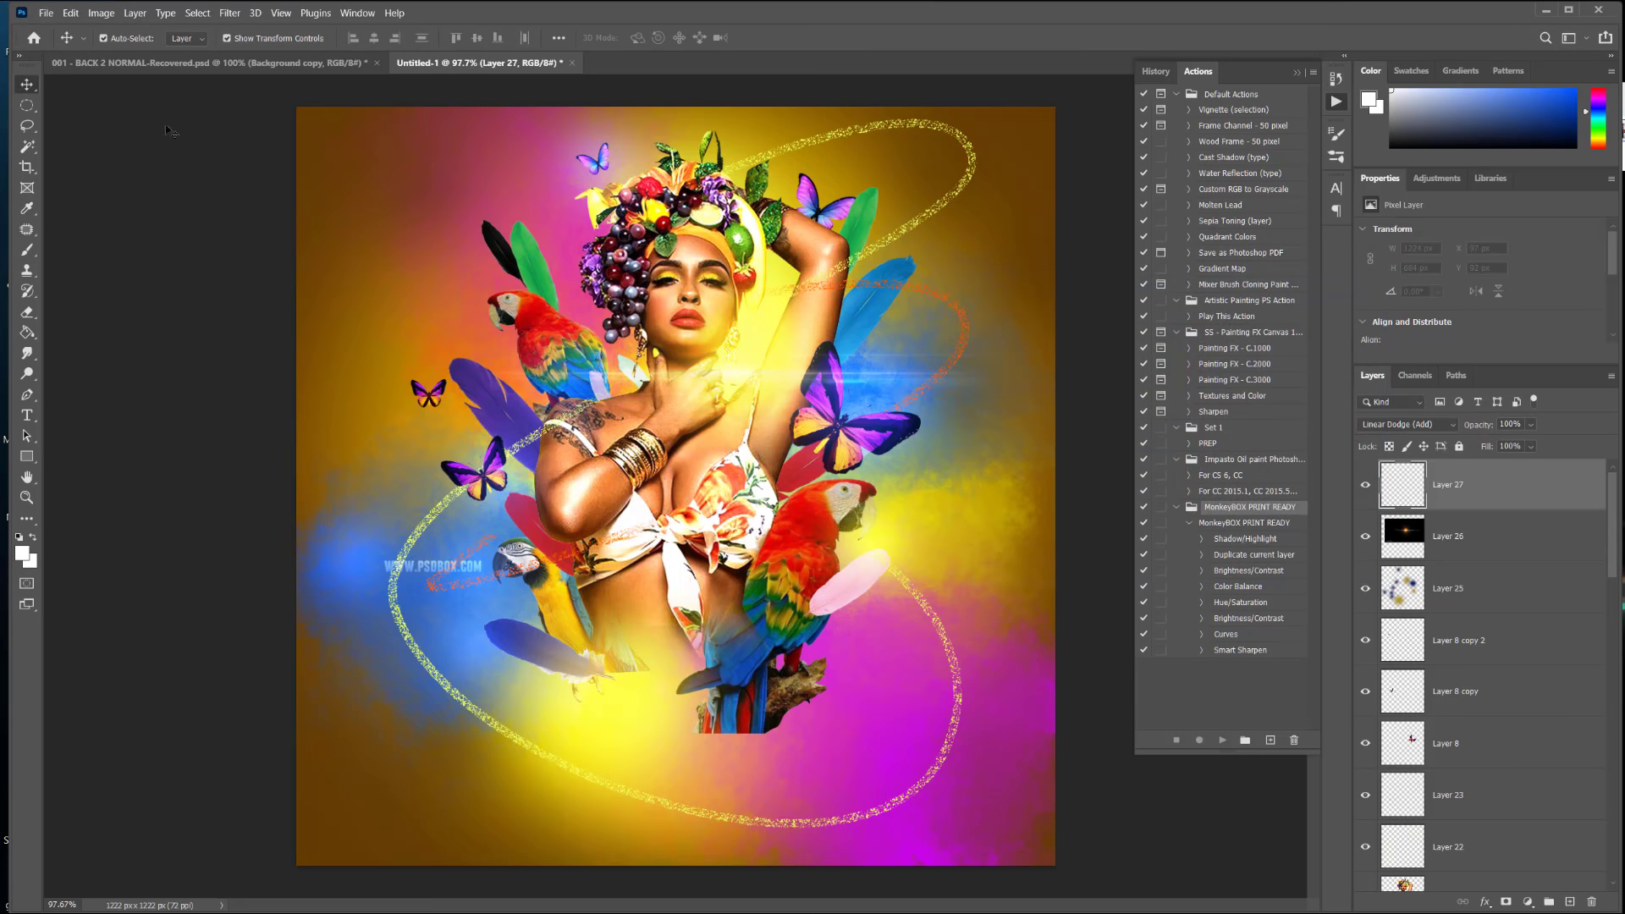
Step: Dab white highlights with a soft round brush, starting at 100 px, on the flare's centre, the bracelets and the green fruit in the headdress
{"action": "left_click", "coordinate": [27, 249]}
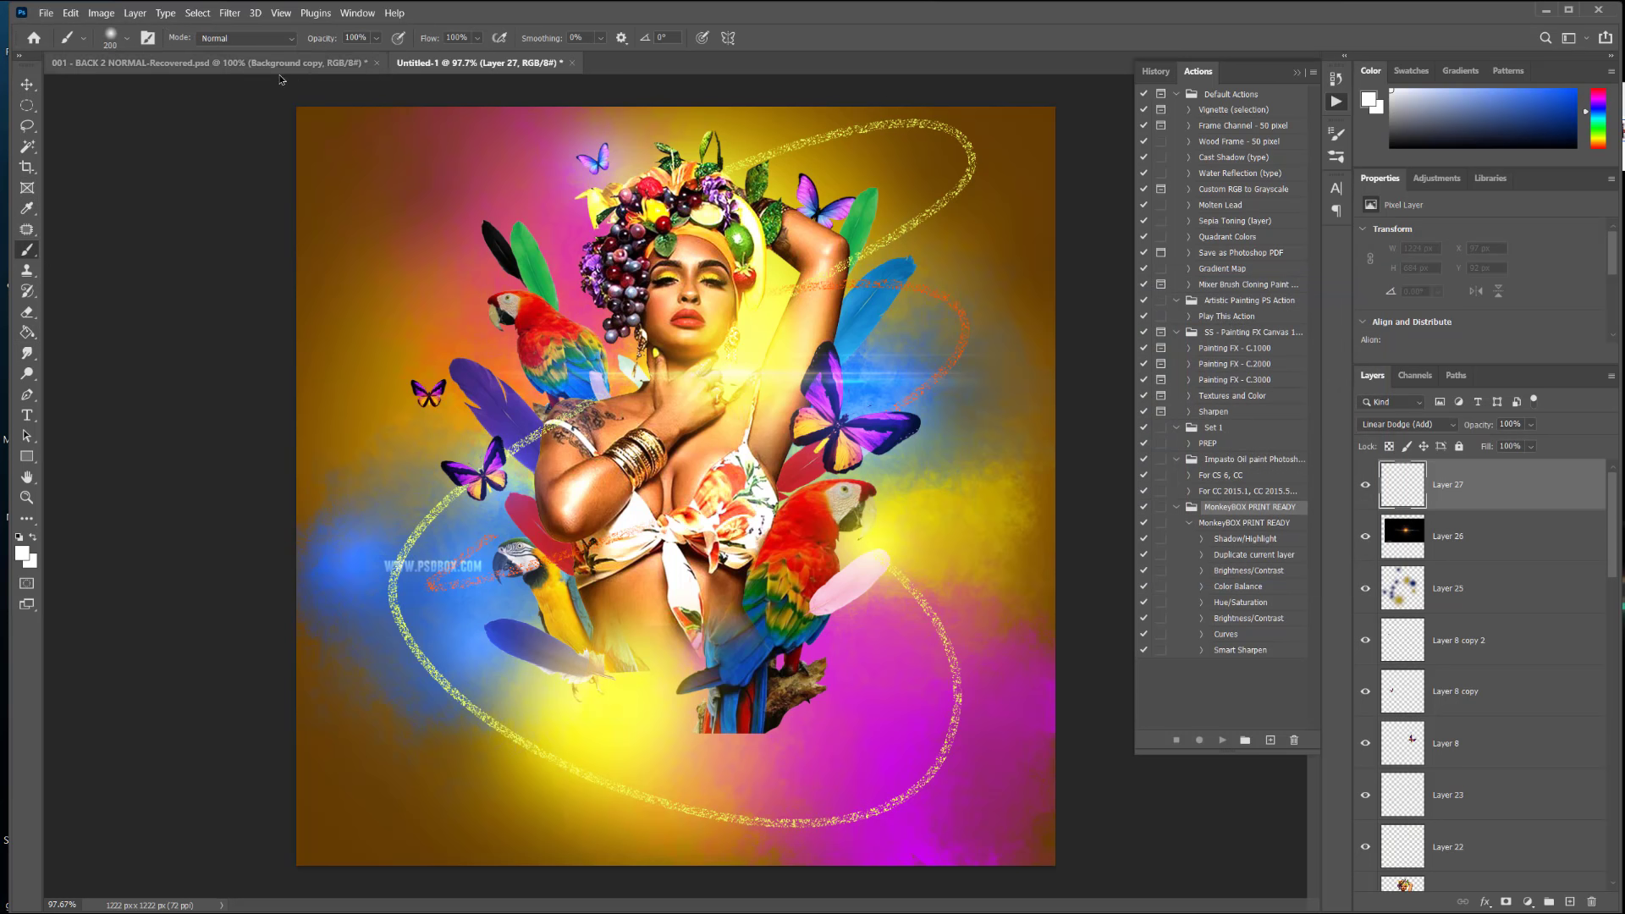
{"action": "key", "text": "bracketleft"}
{"action": "key", "text": "bracketleft"}
{"action": "key", "text": "bracketleft"}
{"action": "key", "text": "bracketleft"}
{"action": "left_click", "coordinate": [729, 380]}
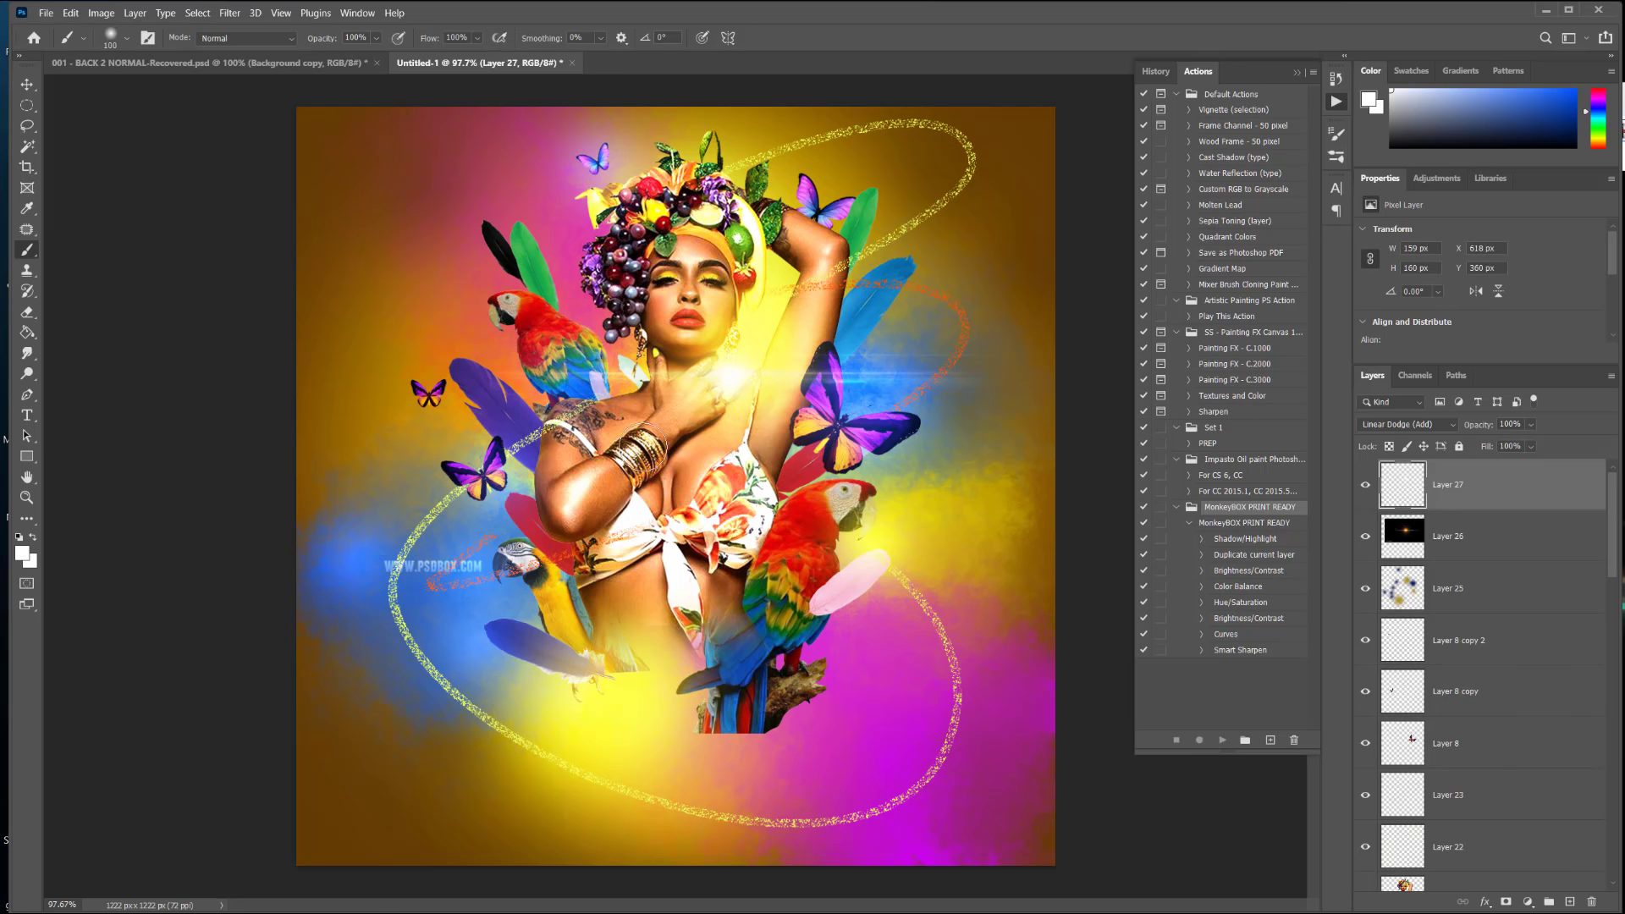
{"action": "left_click", "coordinate": [644, 453]}
{"action": "key", "text": "bracketleft"}
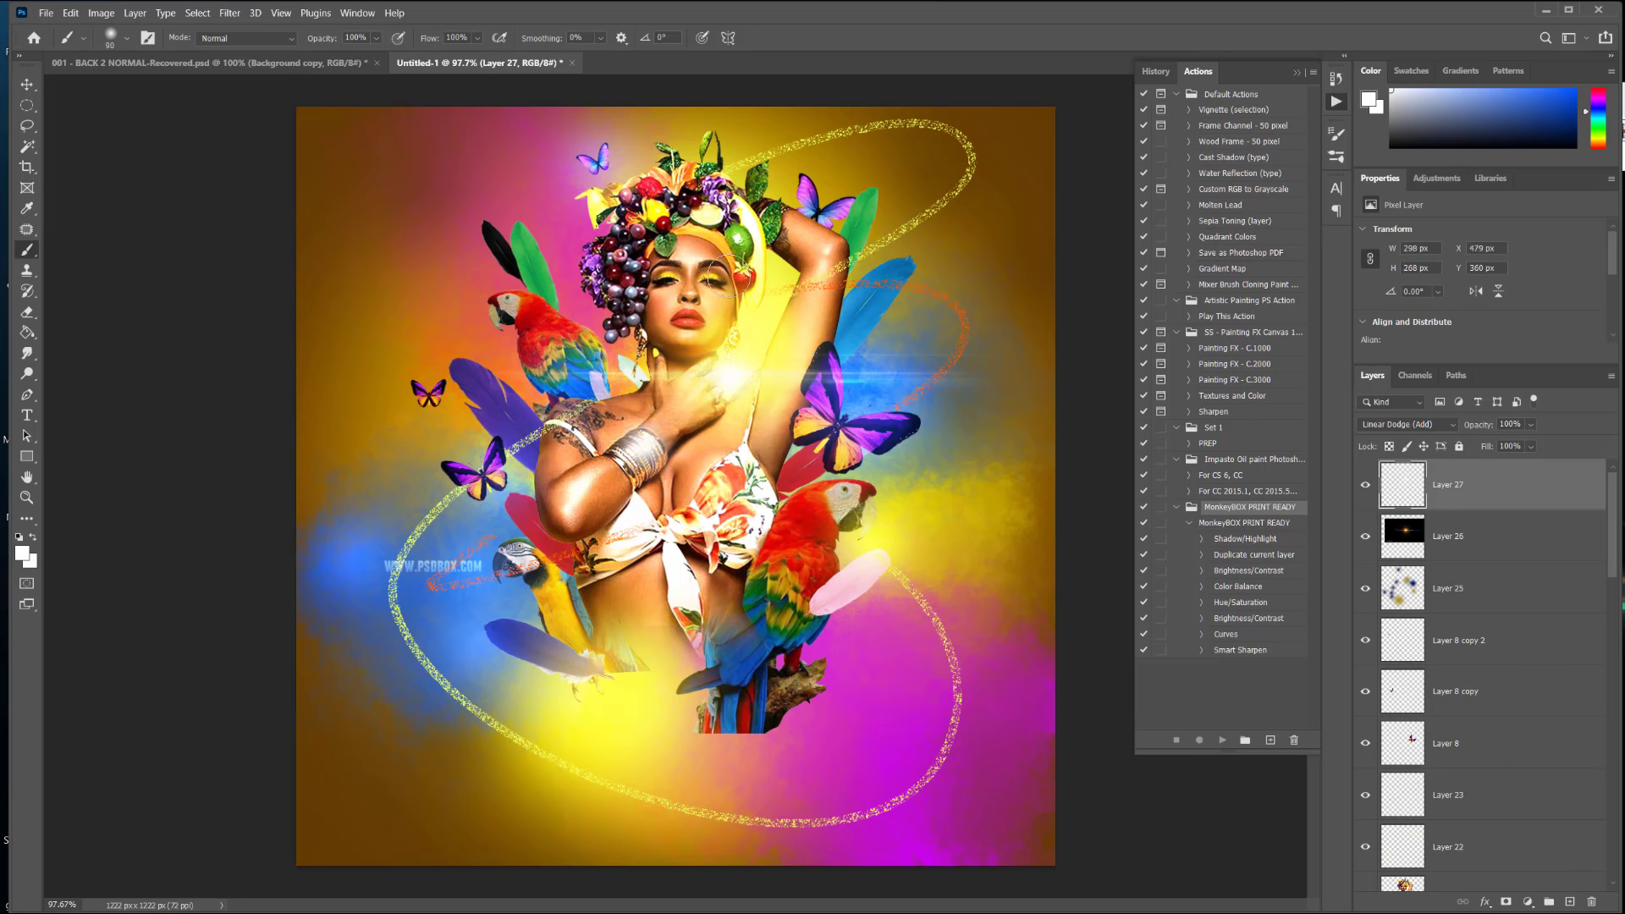
{"action": "left_click", "coordinate": [734, 237]}
{"action": "key", "text": "bracketleft"}
{"action": "key", "text": "bracketleft"}
{"action": "key", "text": "bracketleft"}
{"action": "key", "text": "bracketleft"}
Step: Bring the Tiger beer poster over the collage and examine the dotted and curved lines crossing the bottle
{"action": "left_click_drag", "start_coordinate": [1624, 254], "coordinate": [714, 167]}
{"action": "scroll", "coordinate": [800, 470], "scroll_direction": "up", "scroll_amount": 2}
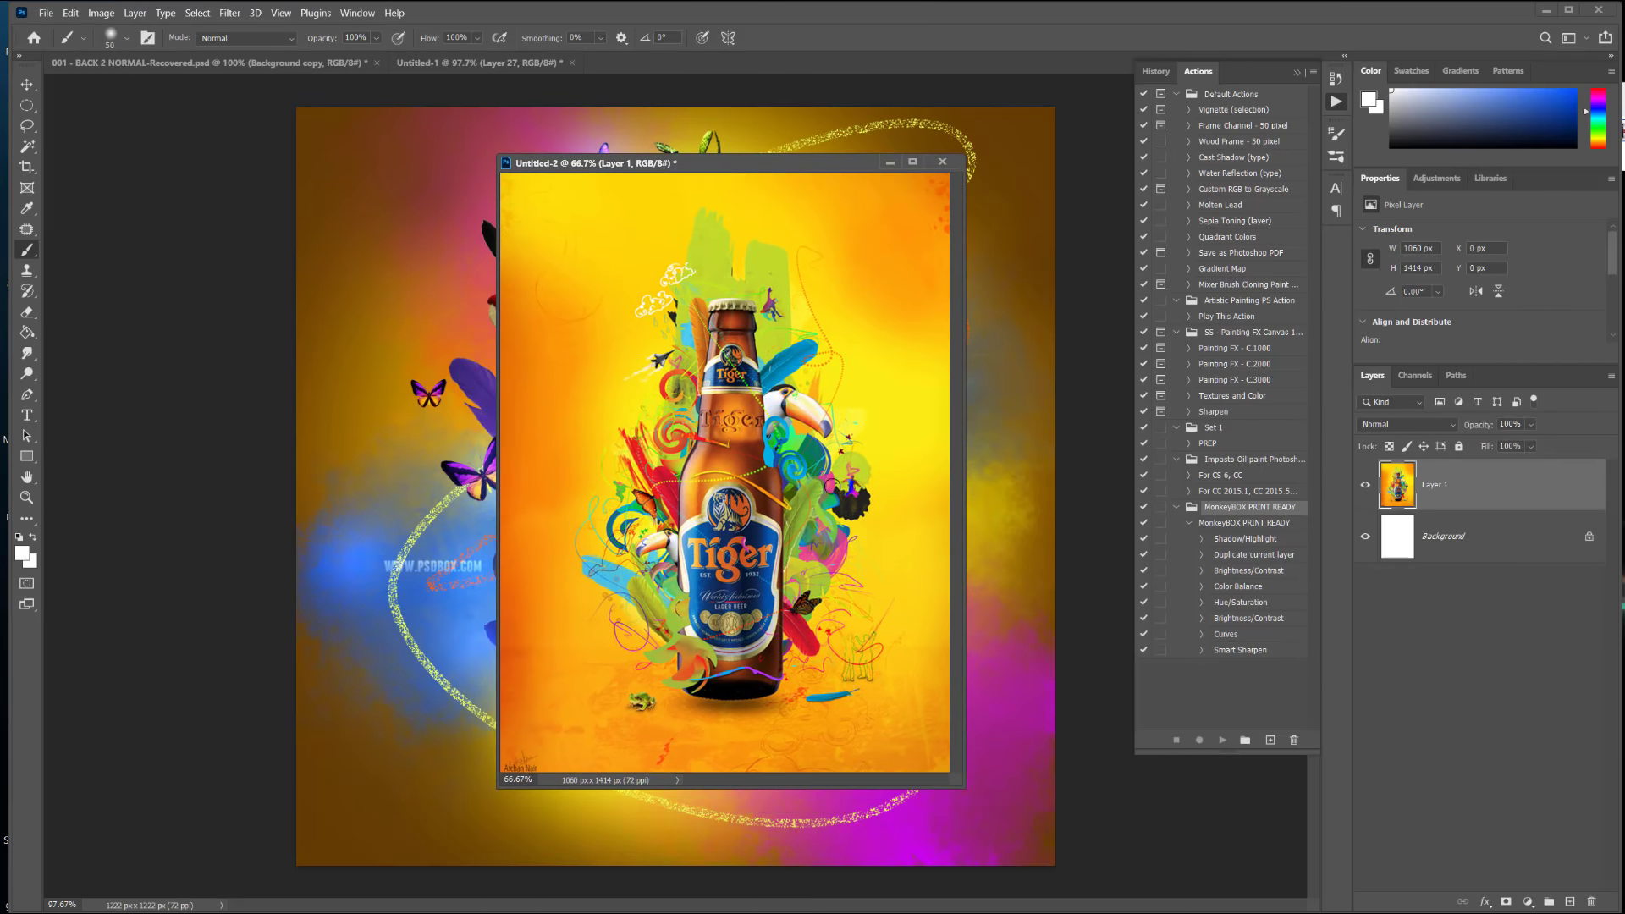
{"action": "scroll", "coordinate": [745, 482], "scroll_direction": "up", "scroll_amount": 1}
{"action": "scroll", "coordinate": [745, 482], "scroll_direction": "up", "scroll_amount": 5}
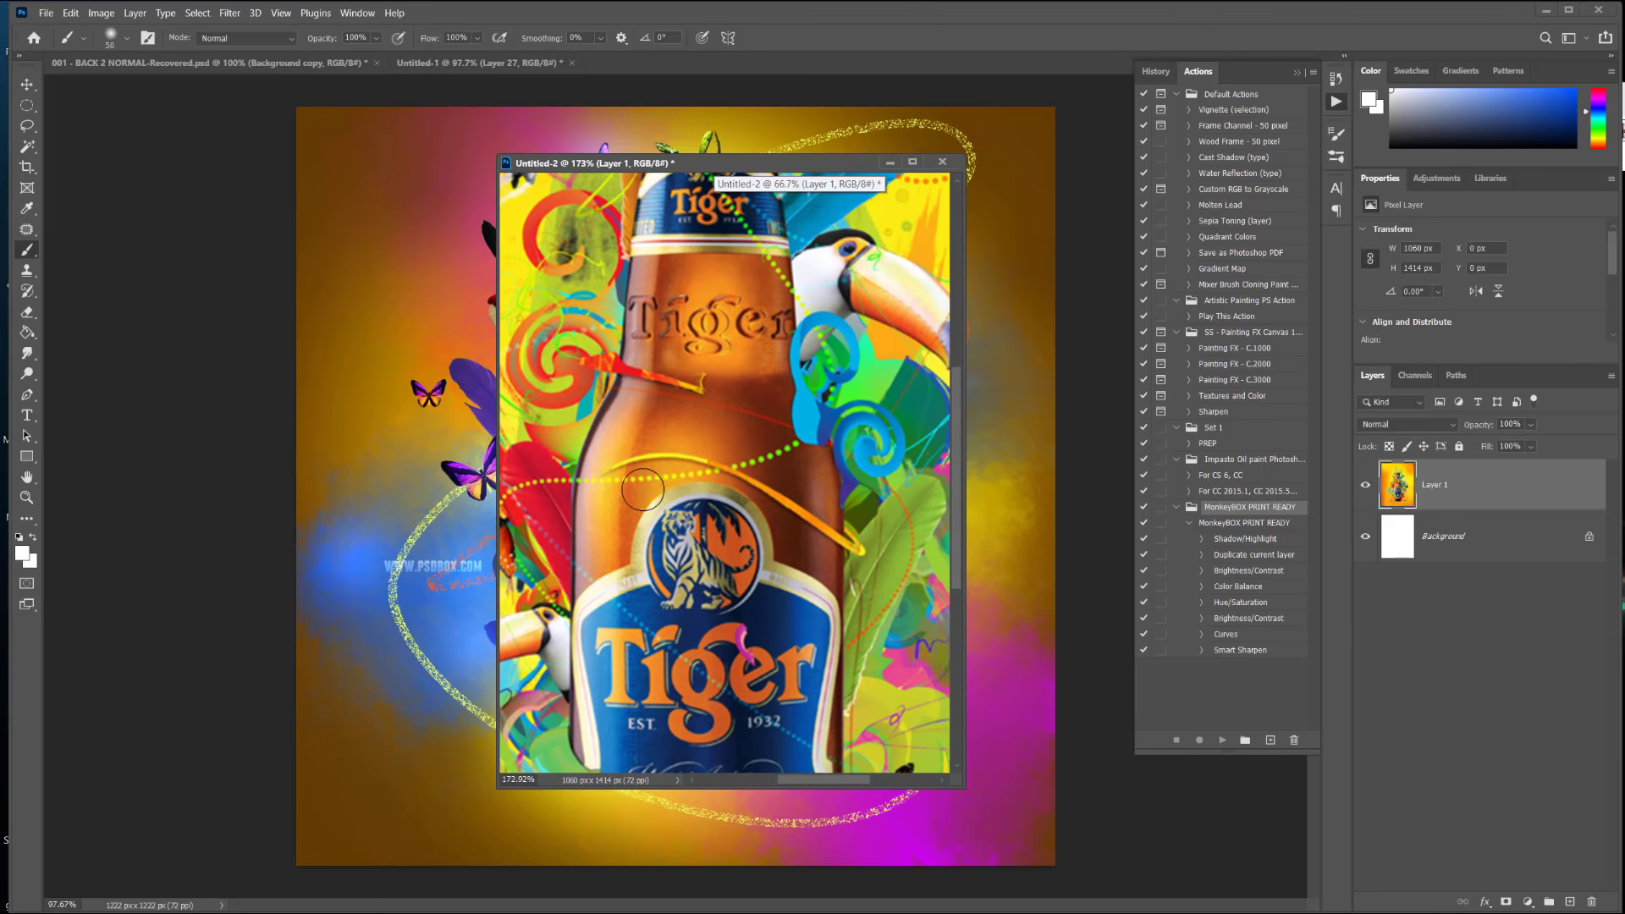
{"action": "scroll", "coordinate": [764, 390], "scroll_direction": "down", "scroll_amount": 5}
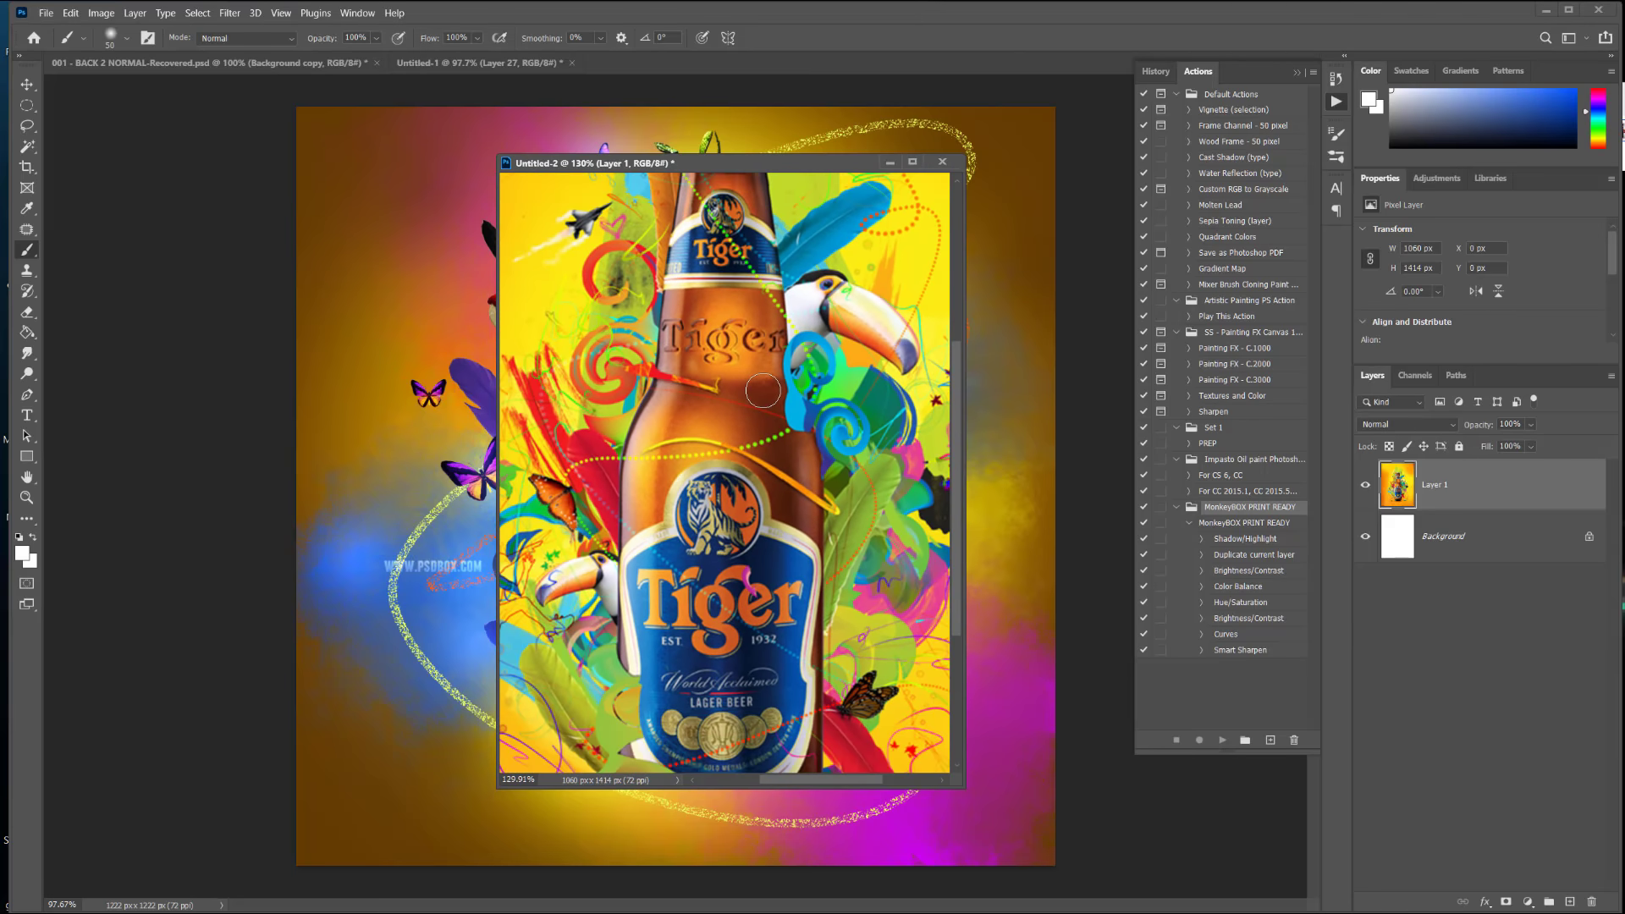
{"action": "scroll", "coordinate": [764, 390], "scroll_direction": "up", "scroll_amount": 4}
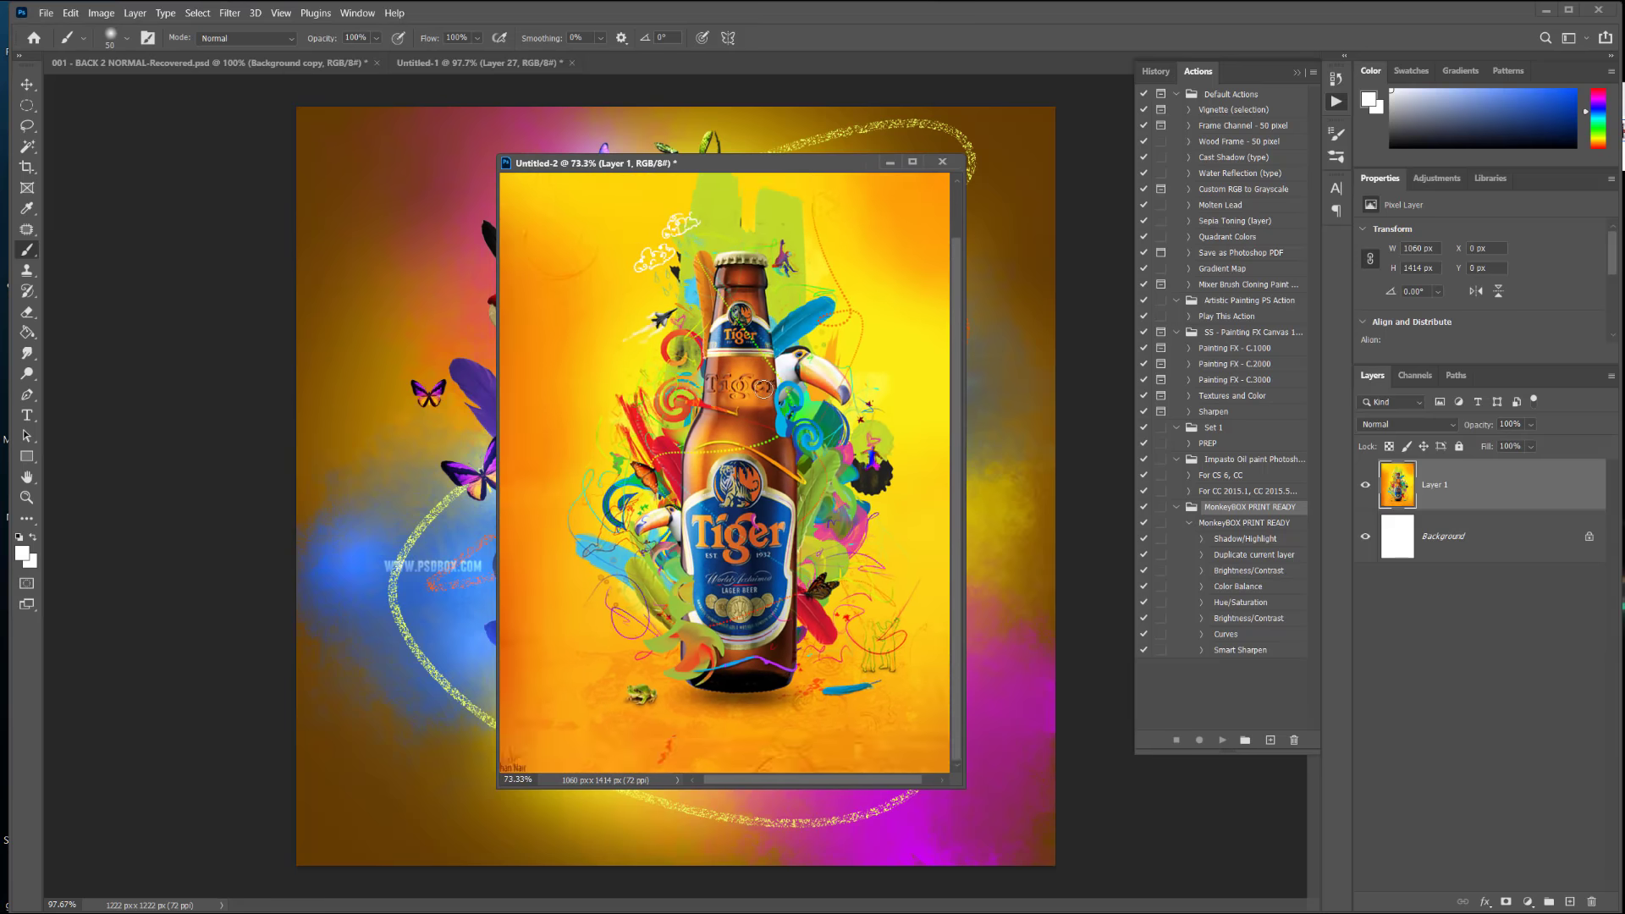
{"action": "scroll", "coordinate": [761, 390], "scroll_direction": "down", "scroll_amount": 4}
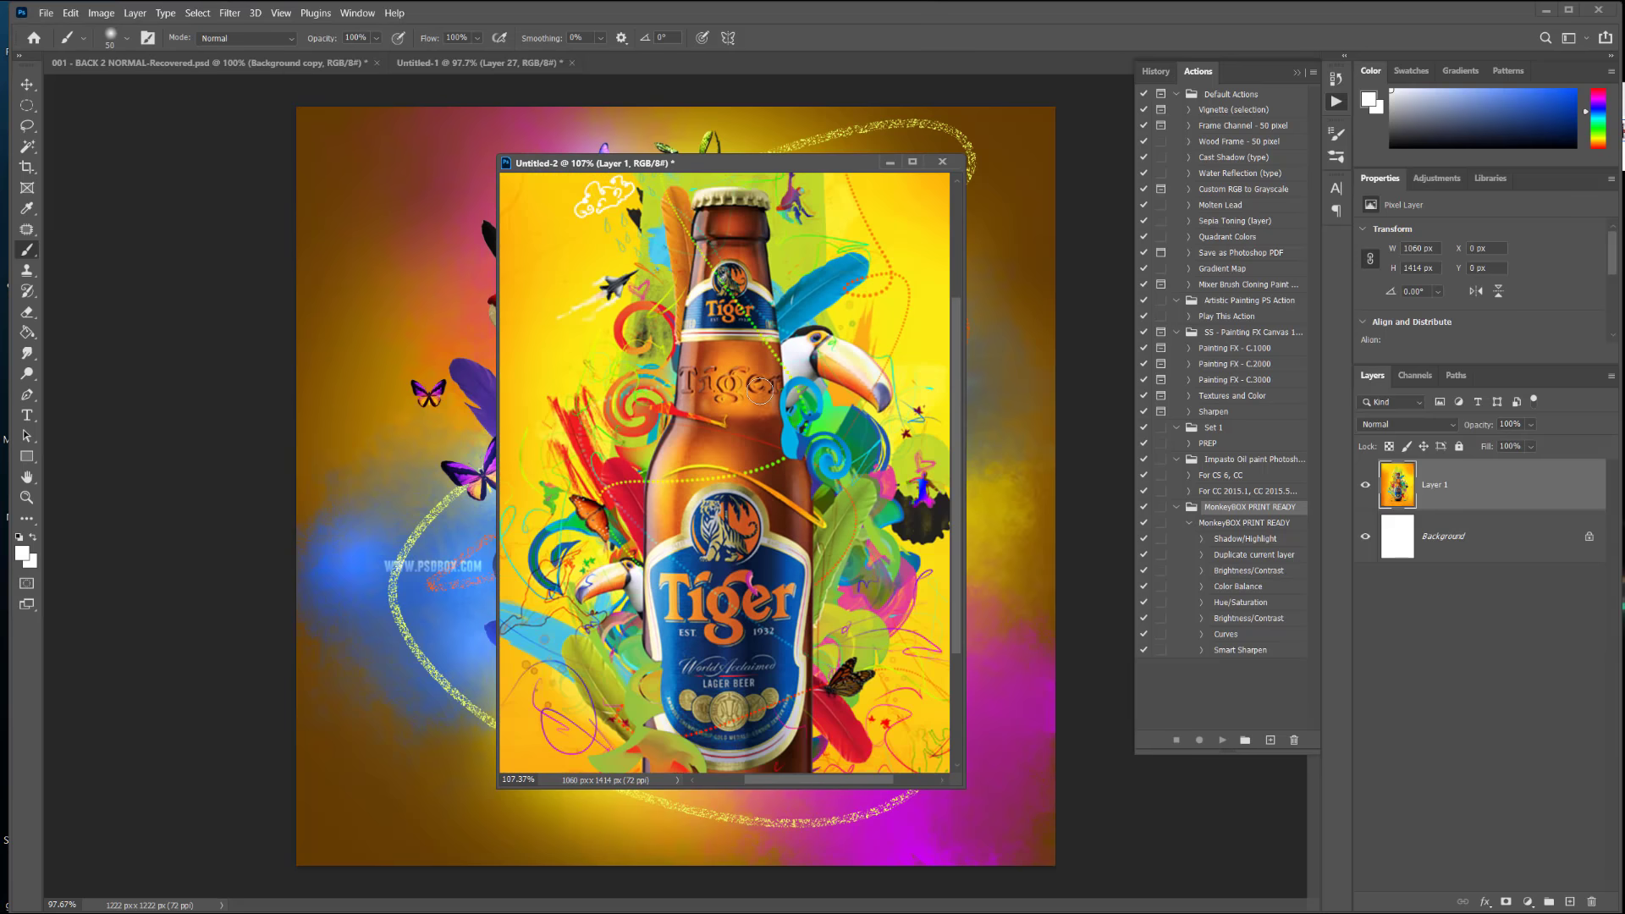
{"action": "scroll", "coordinate": [760, 404], "scroll_direction": "down", "scroll_amount": 2}
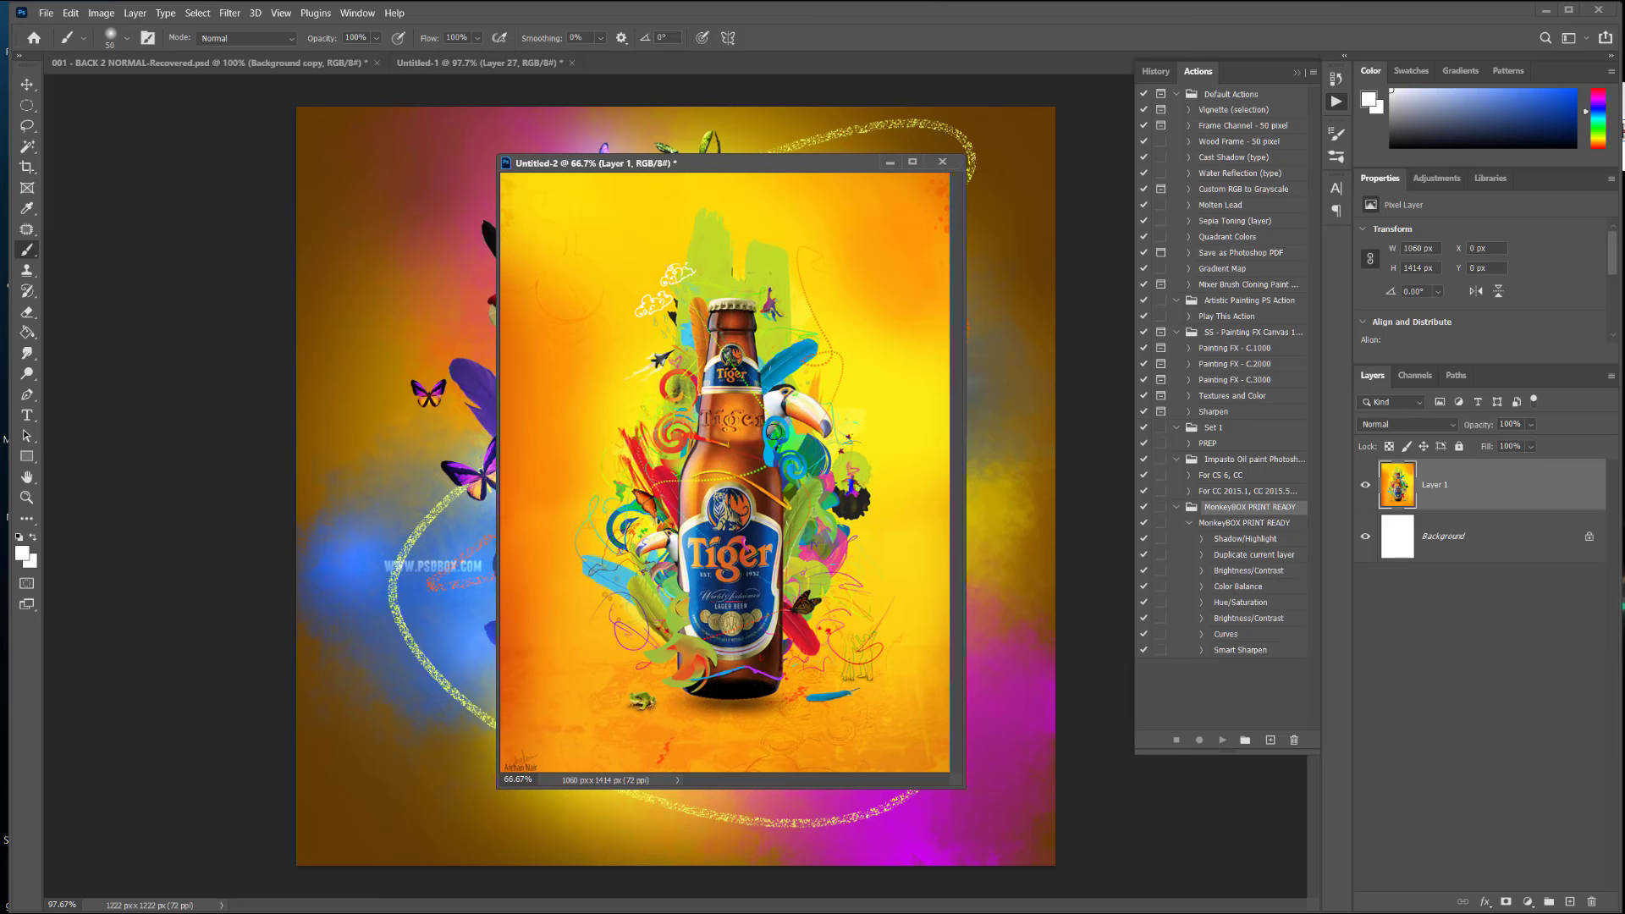
{"action": "scroll", "coordinate": [742, 373], "scroll_direction": "up", "scroll_amount": 8}
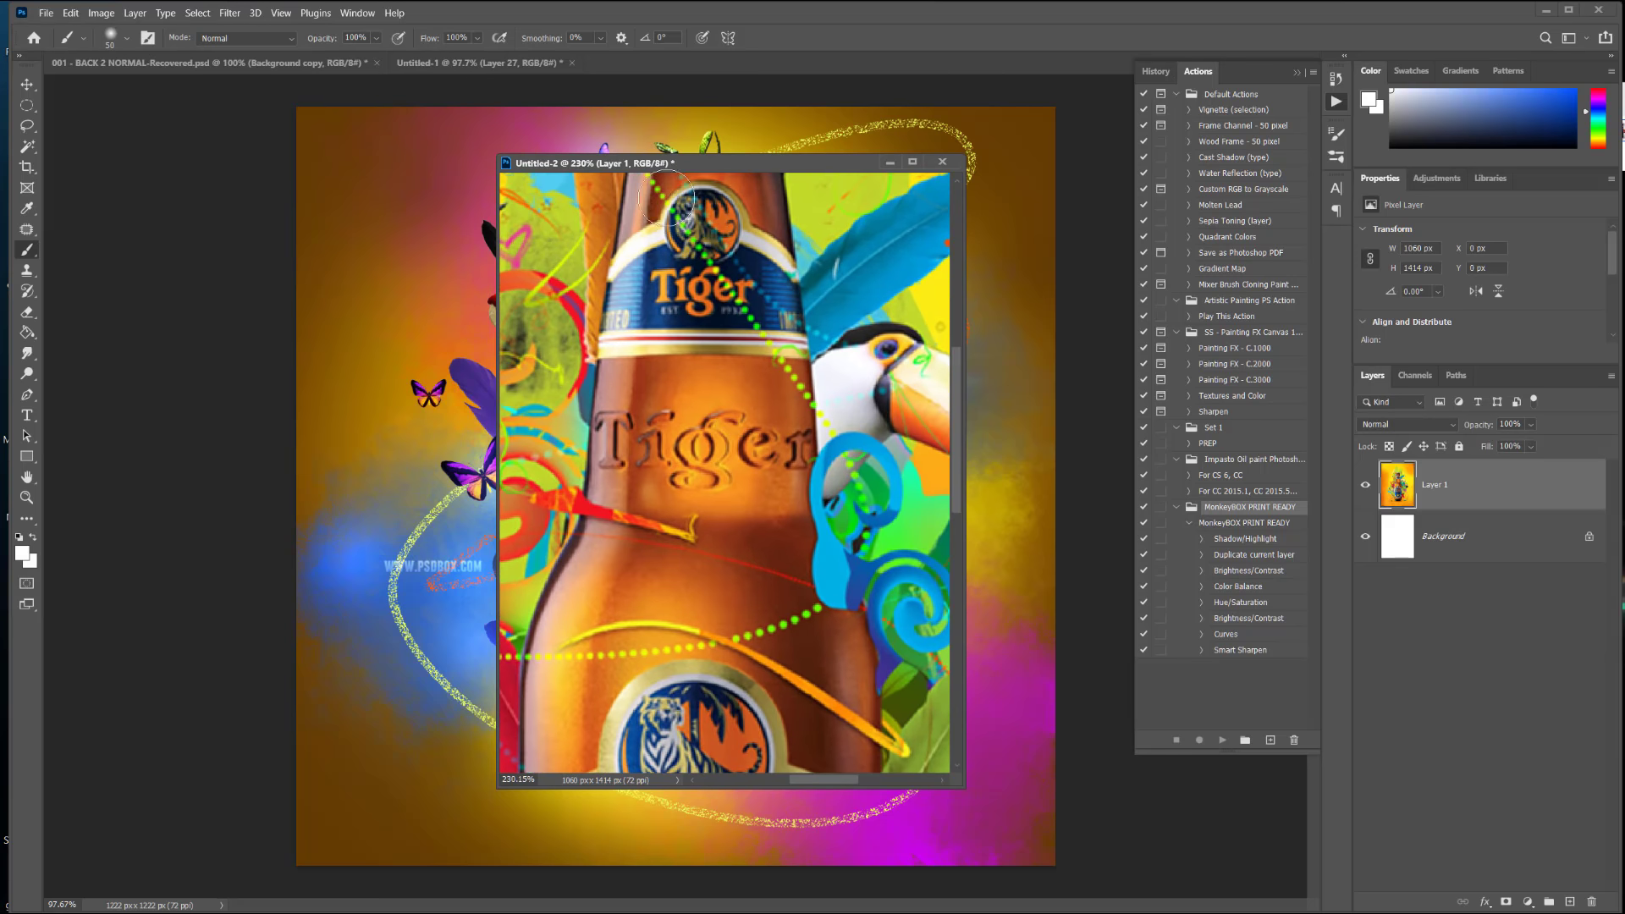
{"action": "scroll", "coordinate": [762, 470], "scroll_direction": "down", "scroll_amount": 5}
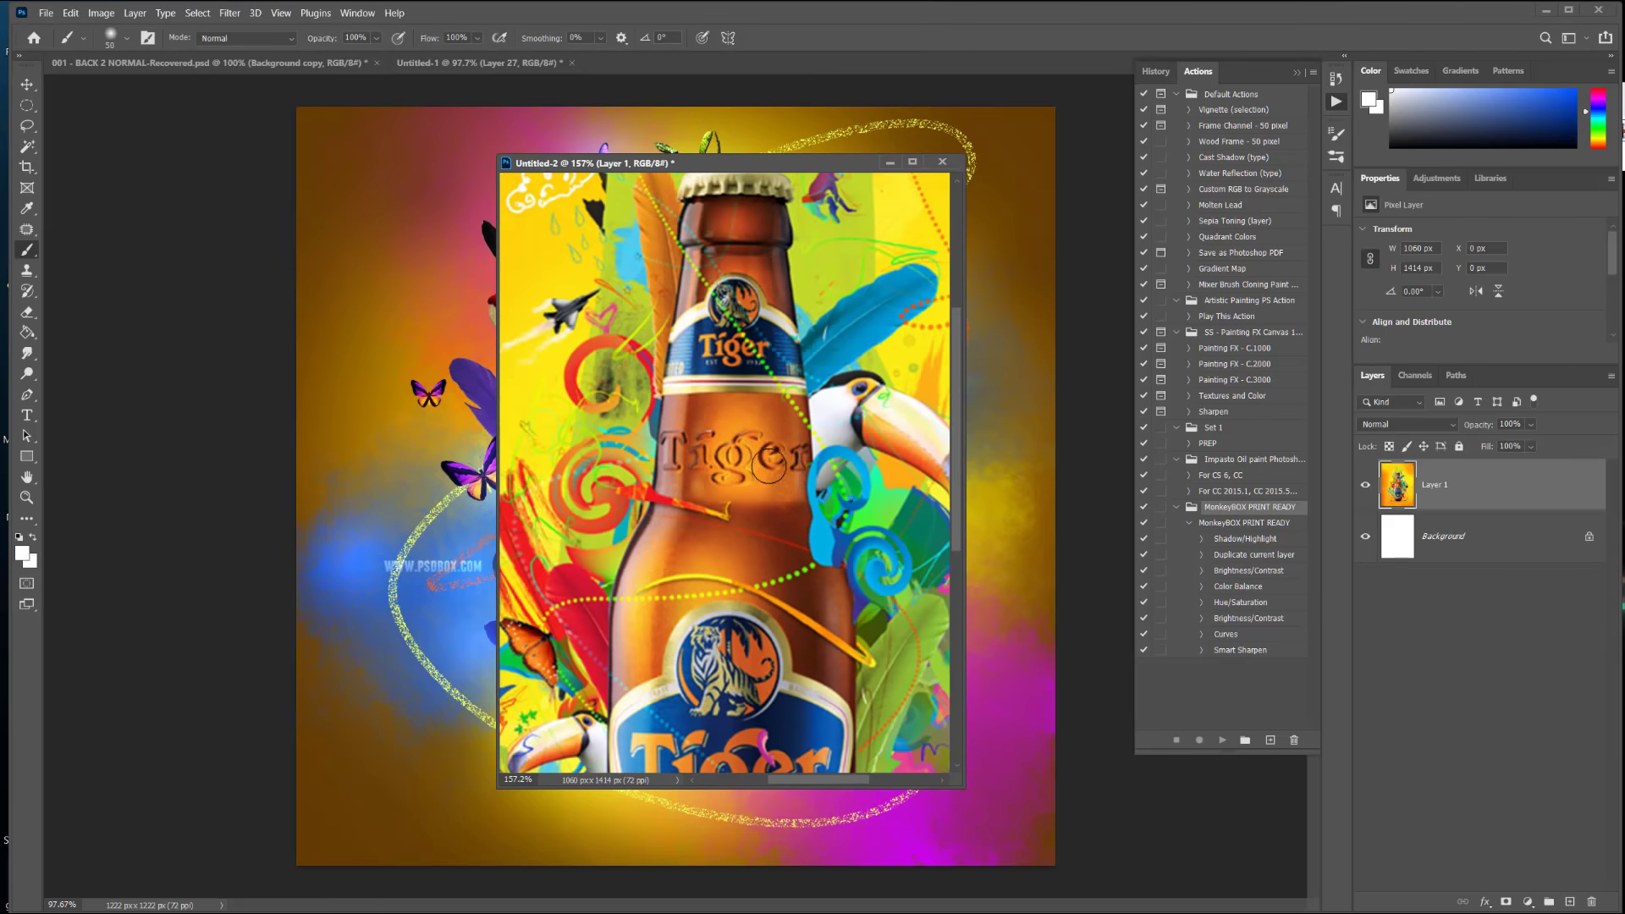
{"action": "scroll", "coordinate": [733, 463], "scroll_direction": "down", "scroll_amount": 3}
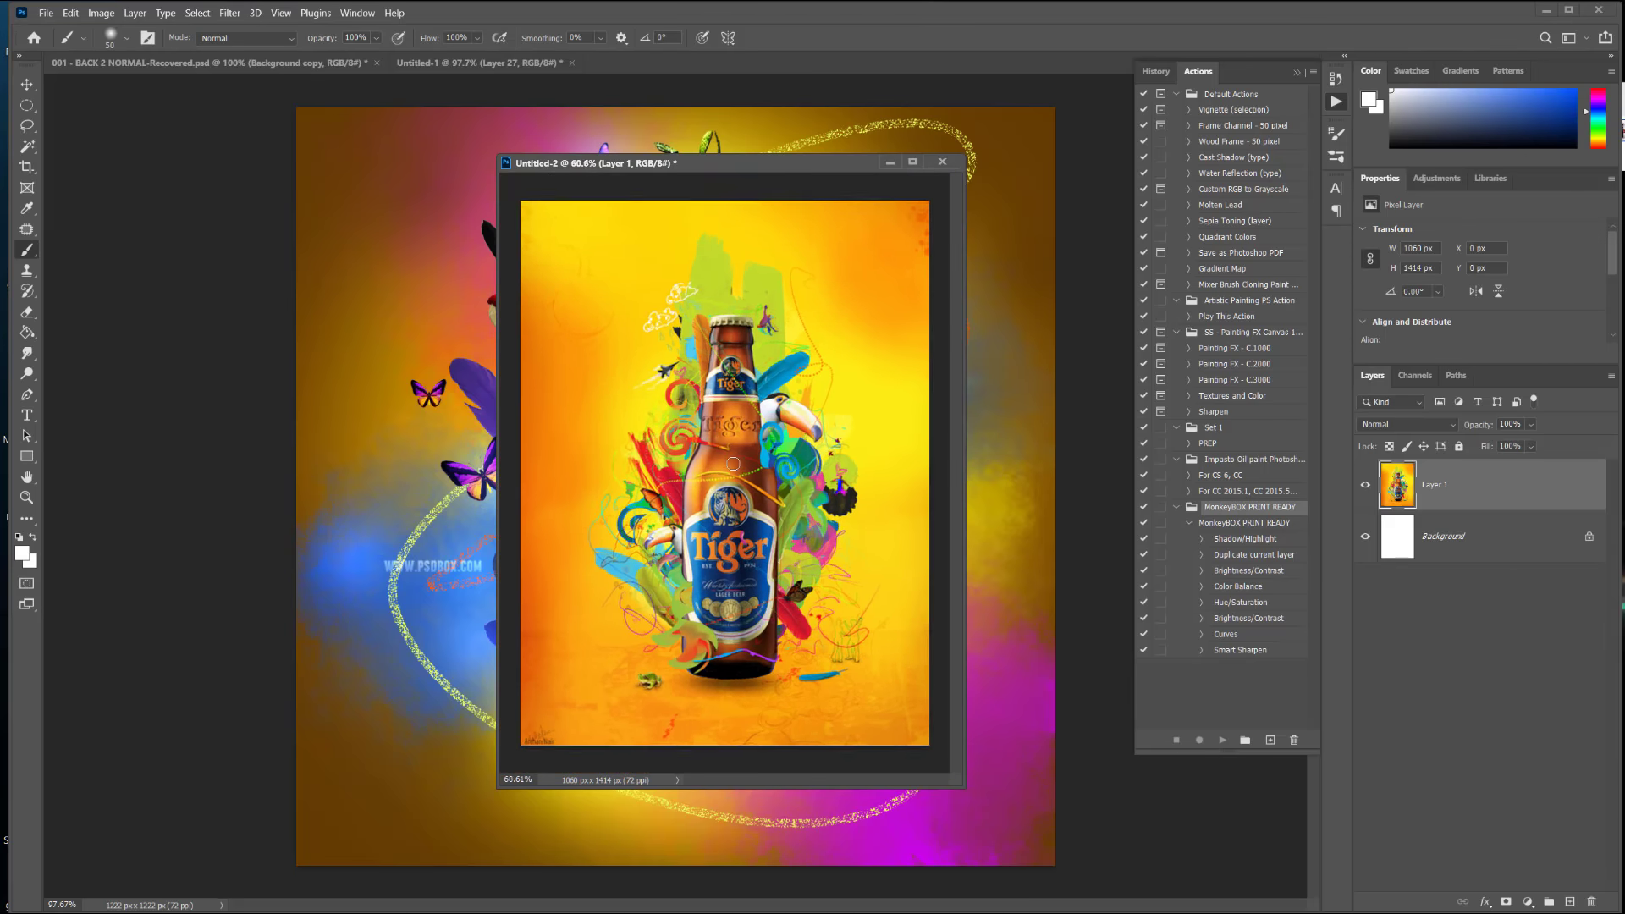
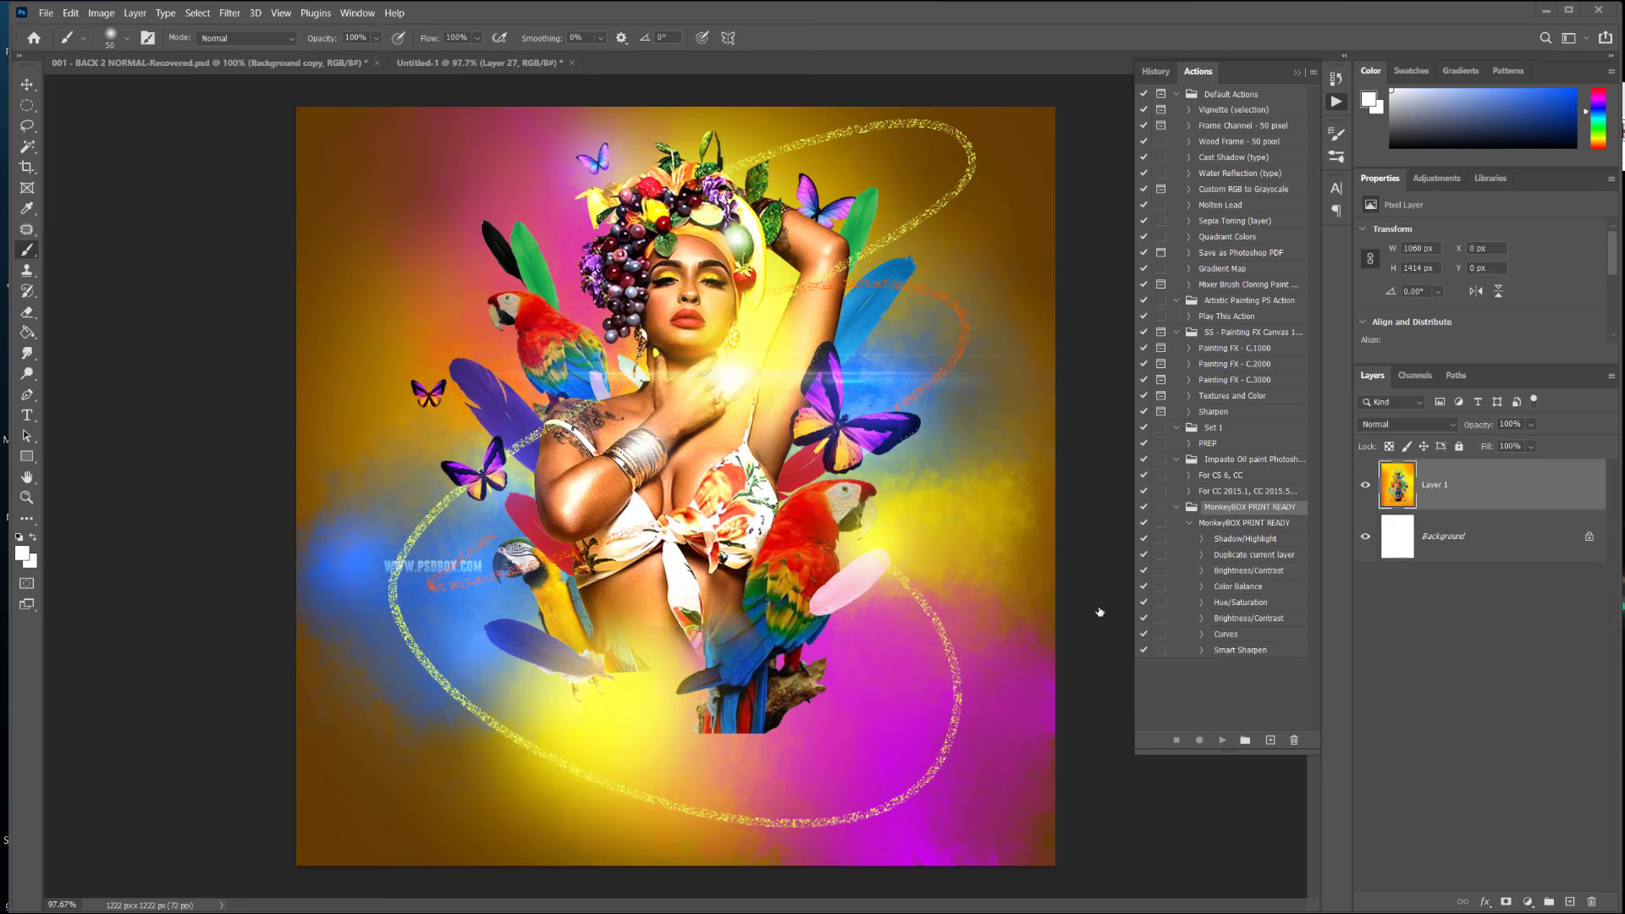
Step: Return to the collage and set up a Hard Round brush at 7 px with 288% spacing for dotted strokes
{"action": "left_click", "coordinate": [163, 116]}
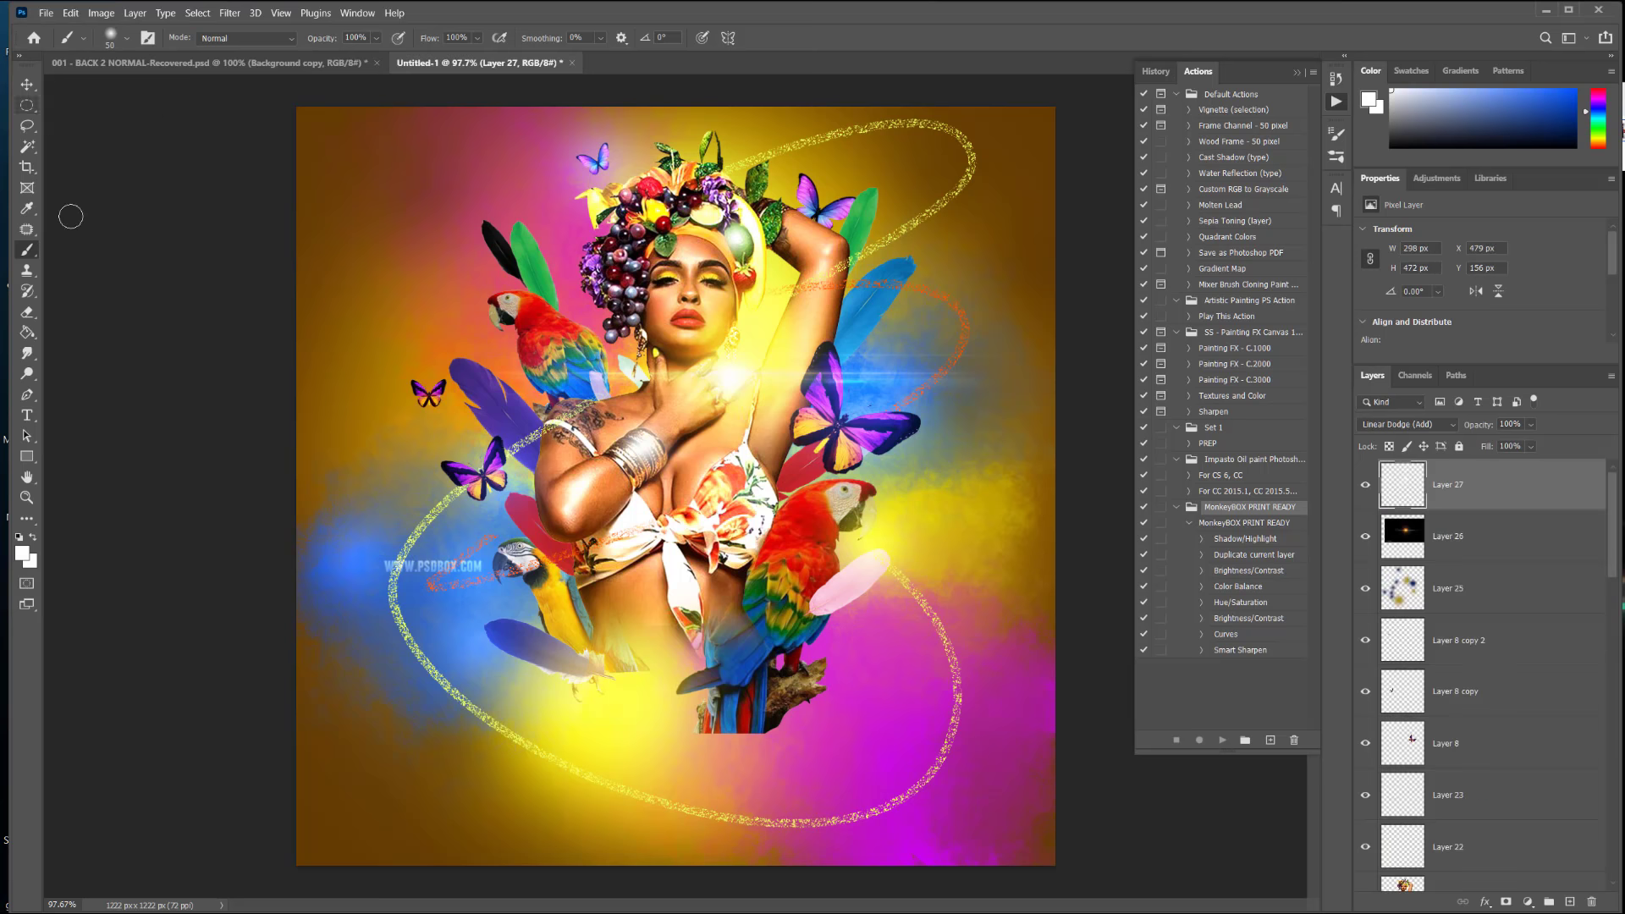
{"action": "left_click", "coordinate": [129, 39]}
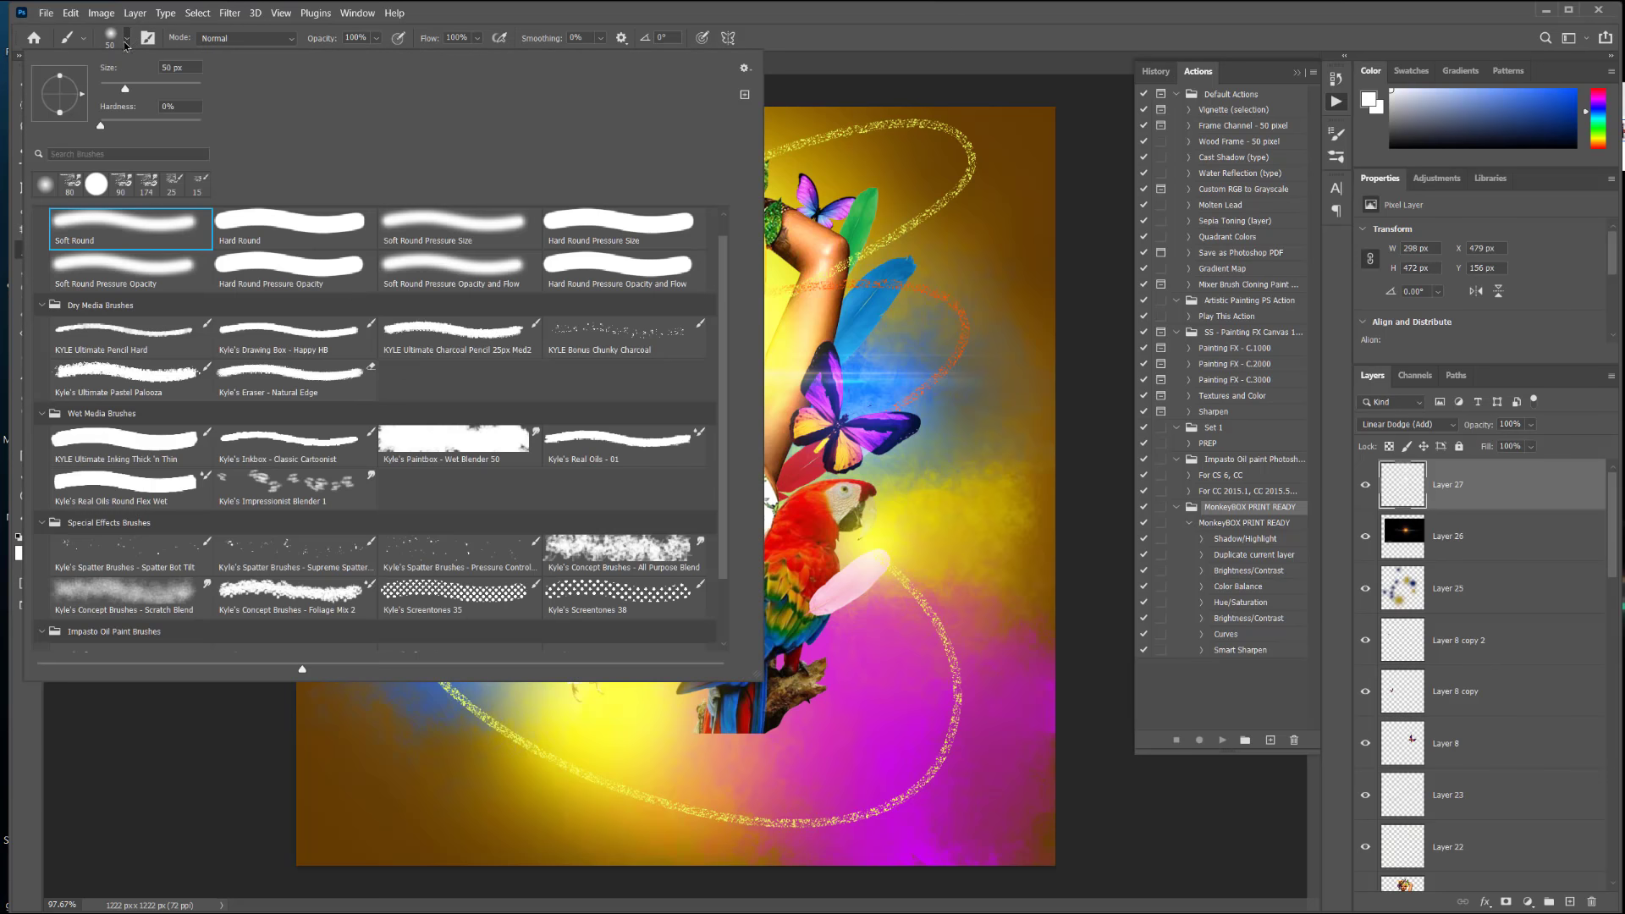
{"action": "double_click", "coordinate": [270, 227]}
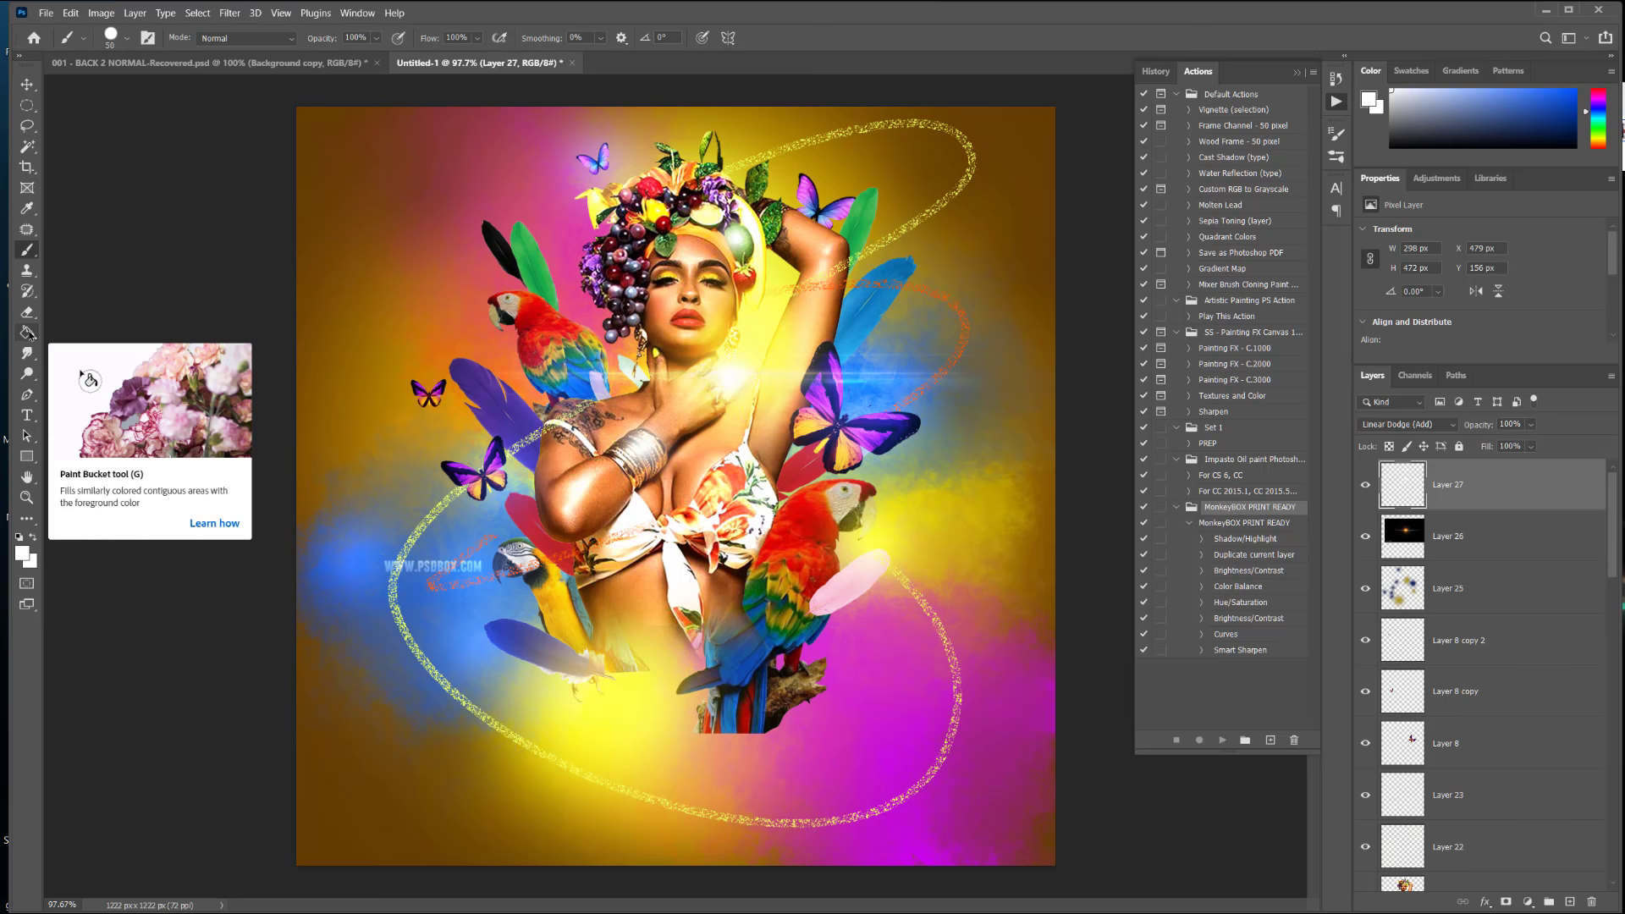
{"action": "left_click", "coordinate": [149, 38]}
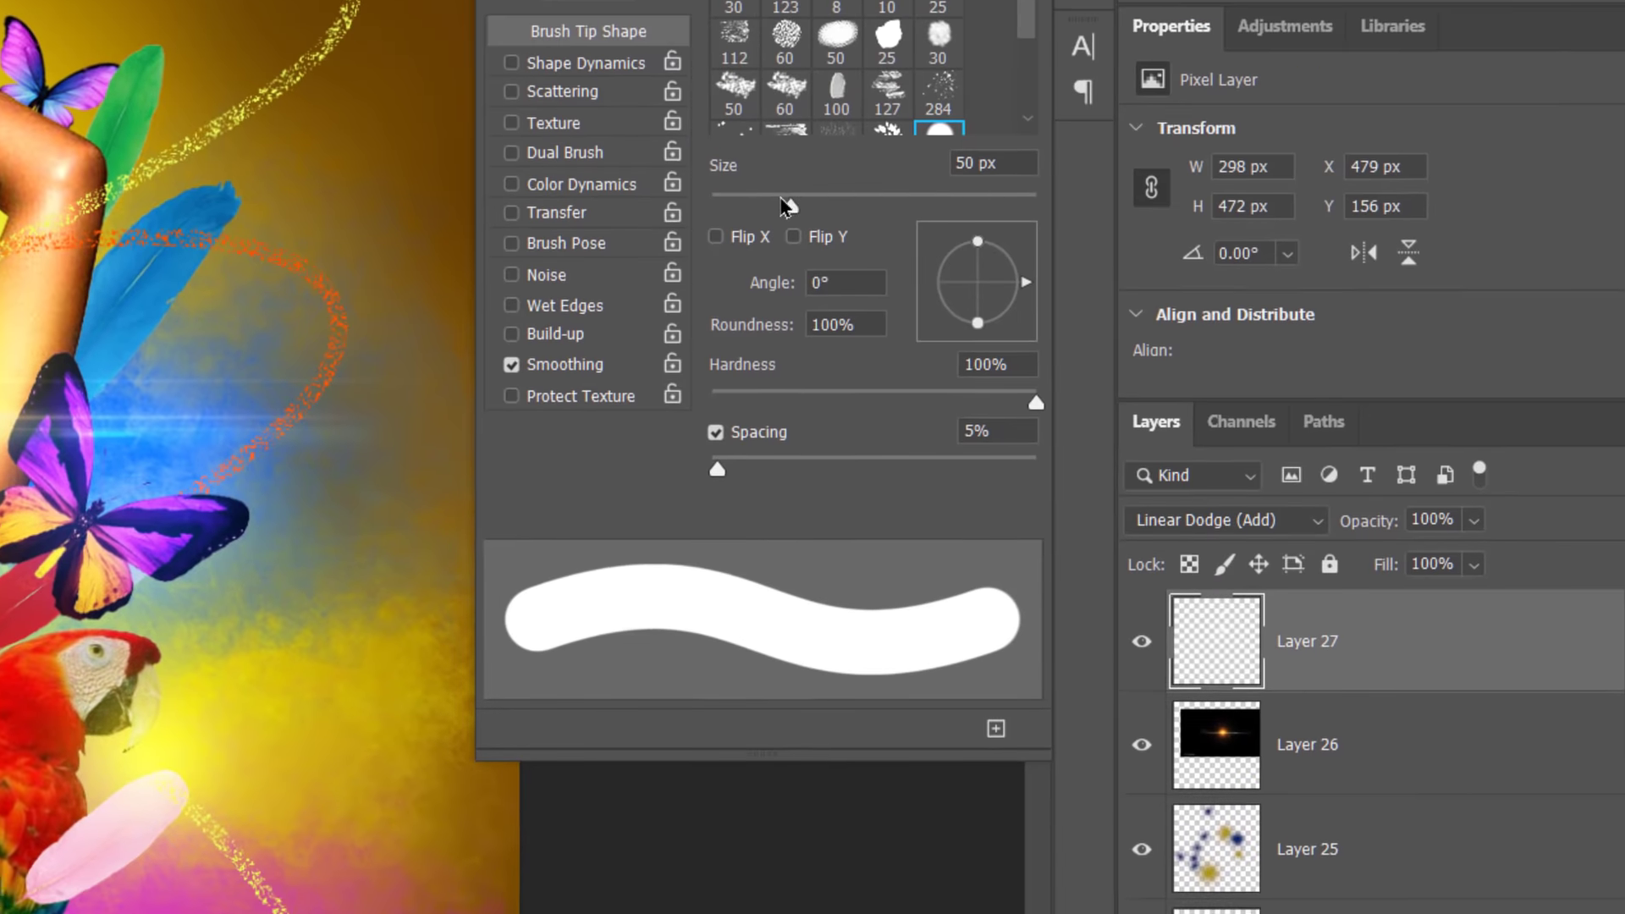
{"action": "left_click_drag", "start_coordinate": [785, 205], "coordinate": [720, 217]}
{"action": "left_click_drag", "start_coordinate": [731, 516], "coordinate": [932, 518]}
{"action": "mouse_move", "coordinate": [1068, 578]}
{"action": "left_mouse_down"}
{"action": "mouse_move", "coordinate": [1045, 569]}
{"action": "mouse_move", "coordinate": [1113, 569]}
{"action": "mouse_move", "coordinate": [1048, 522]}
{"action": "mouse_move", "coordinate": [986, 524]}
{"action": "left_mouse_up"}
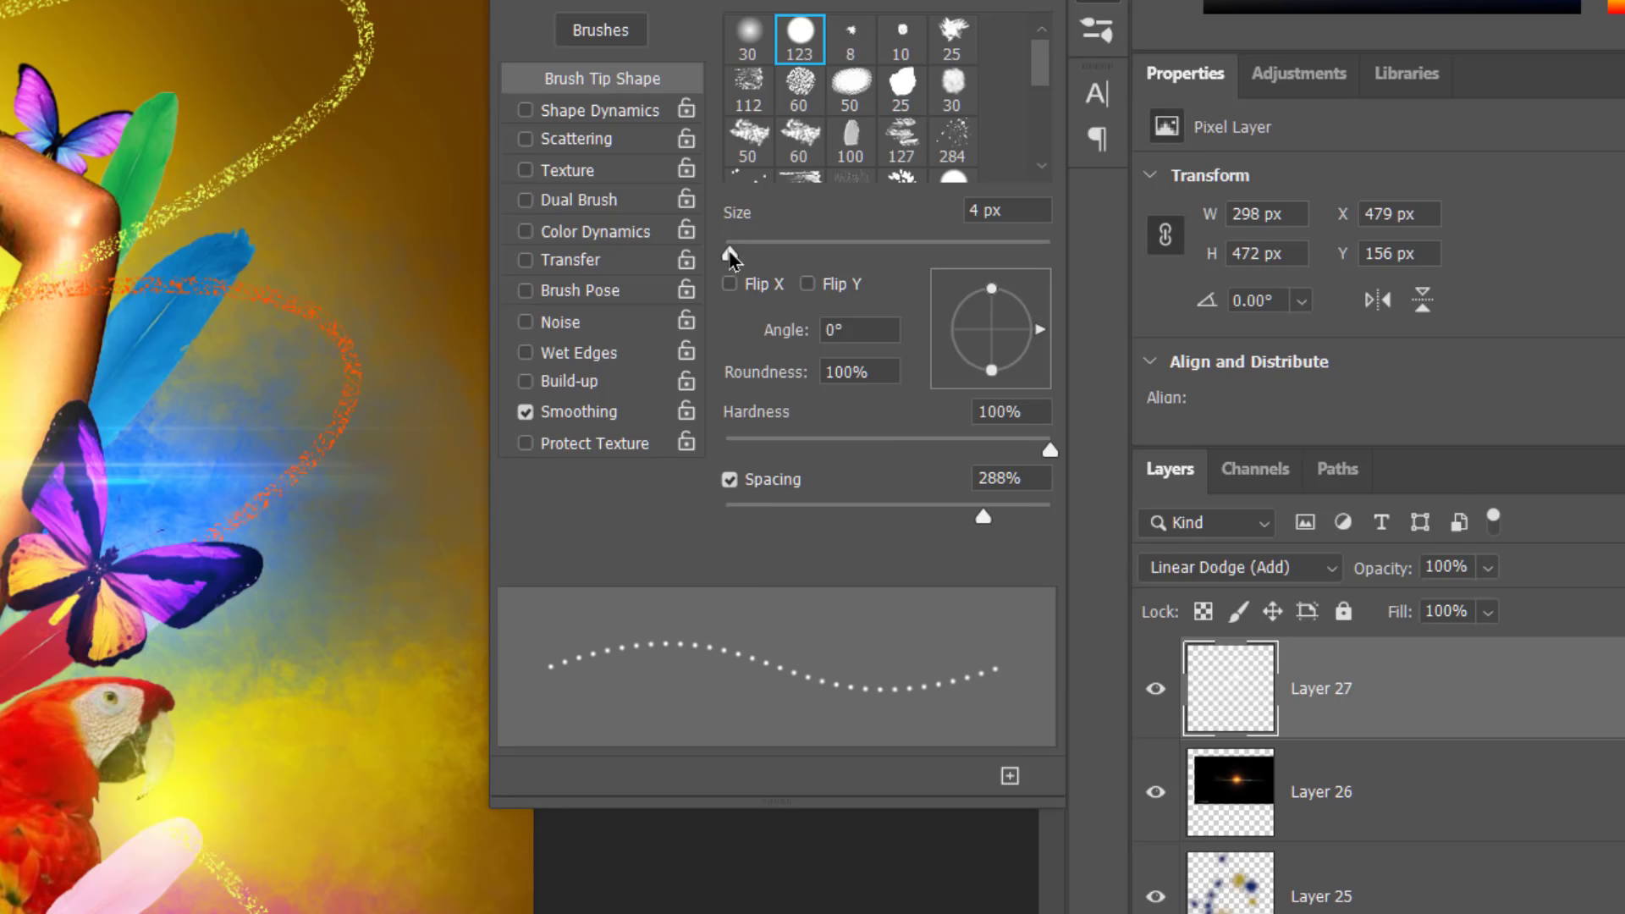
{"action": "left_click_drag", "start_coordinate": [729, 255], "coordinate": [733, 256]}
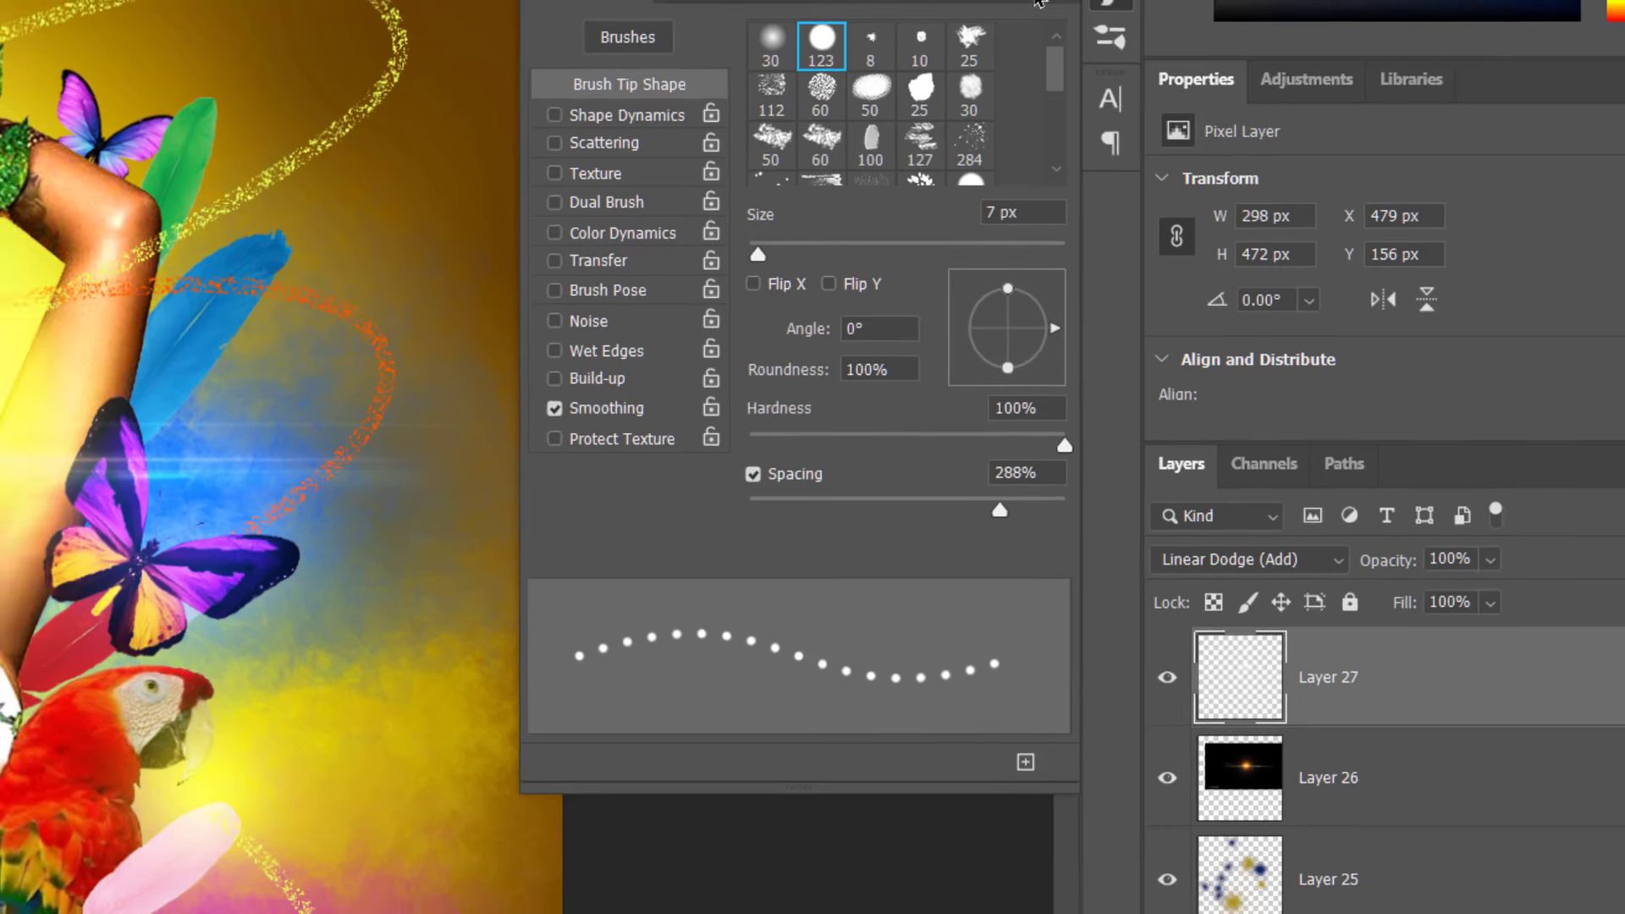
{"action": "left_click", "coordinate": [1020, 4]}
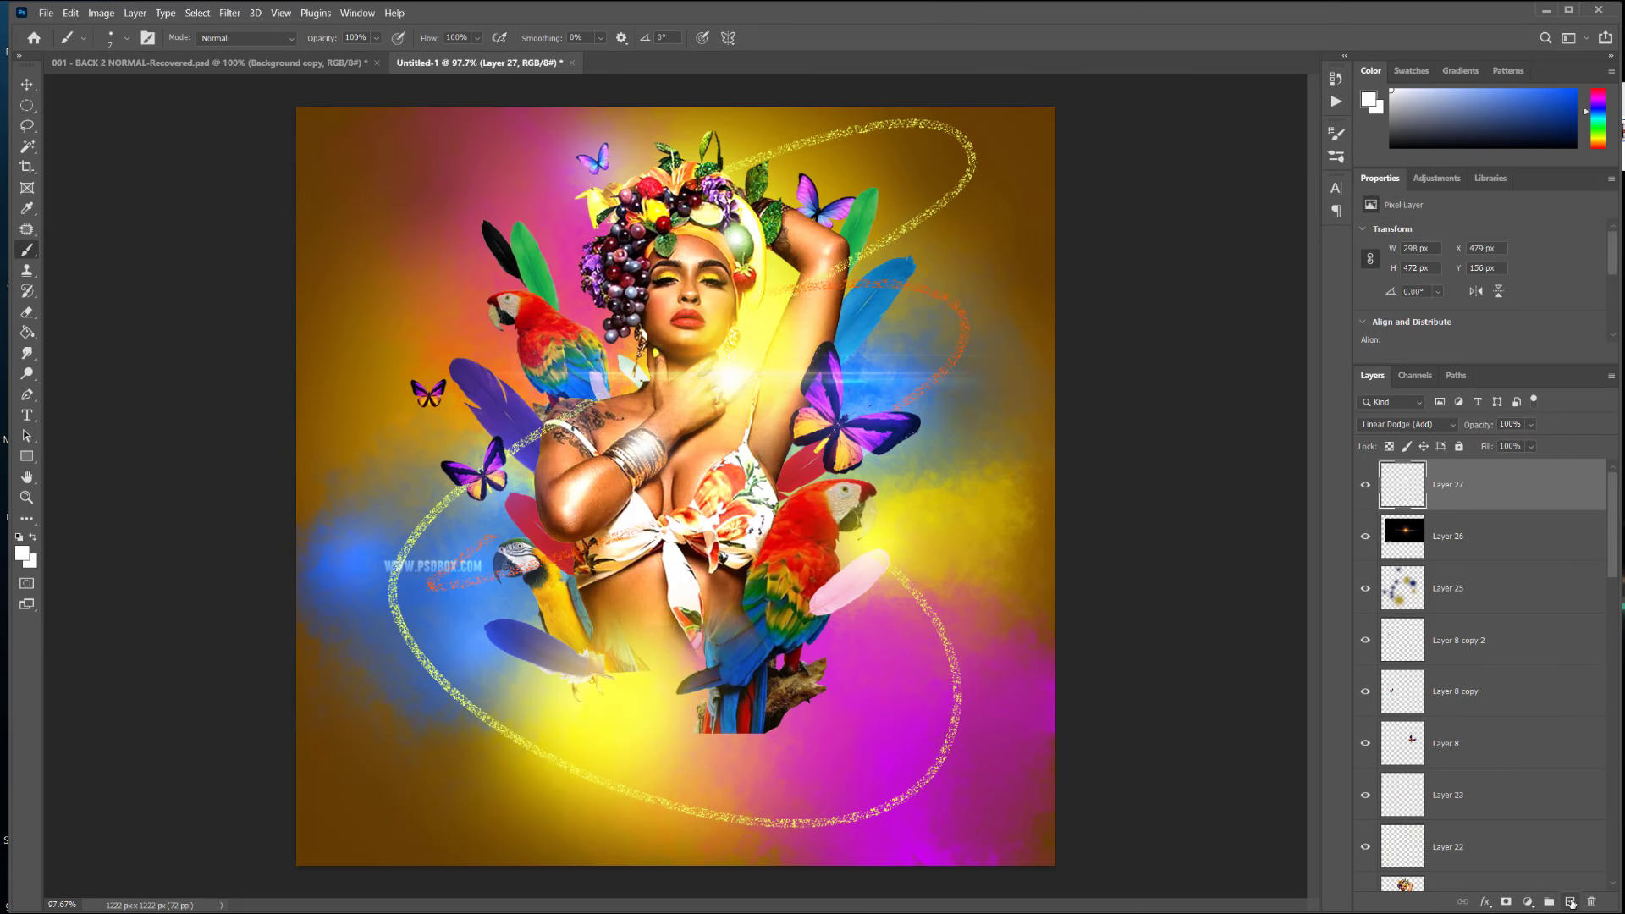
Step: Add a new top layer and draw a curved Pen path from the headdress, looping across the woman to the lower yellow smoke
{"action": "left_click", "coordinate": [1568, 902]}
{"action": "left_click", "coordinate": [27, 394]}
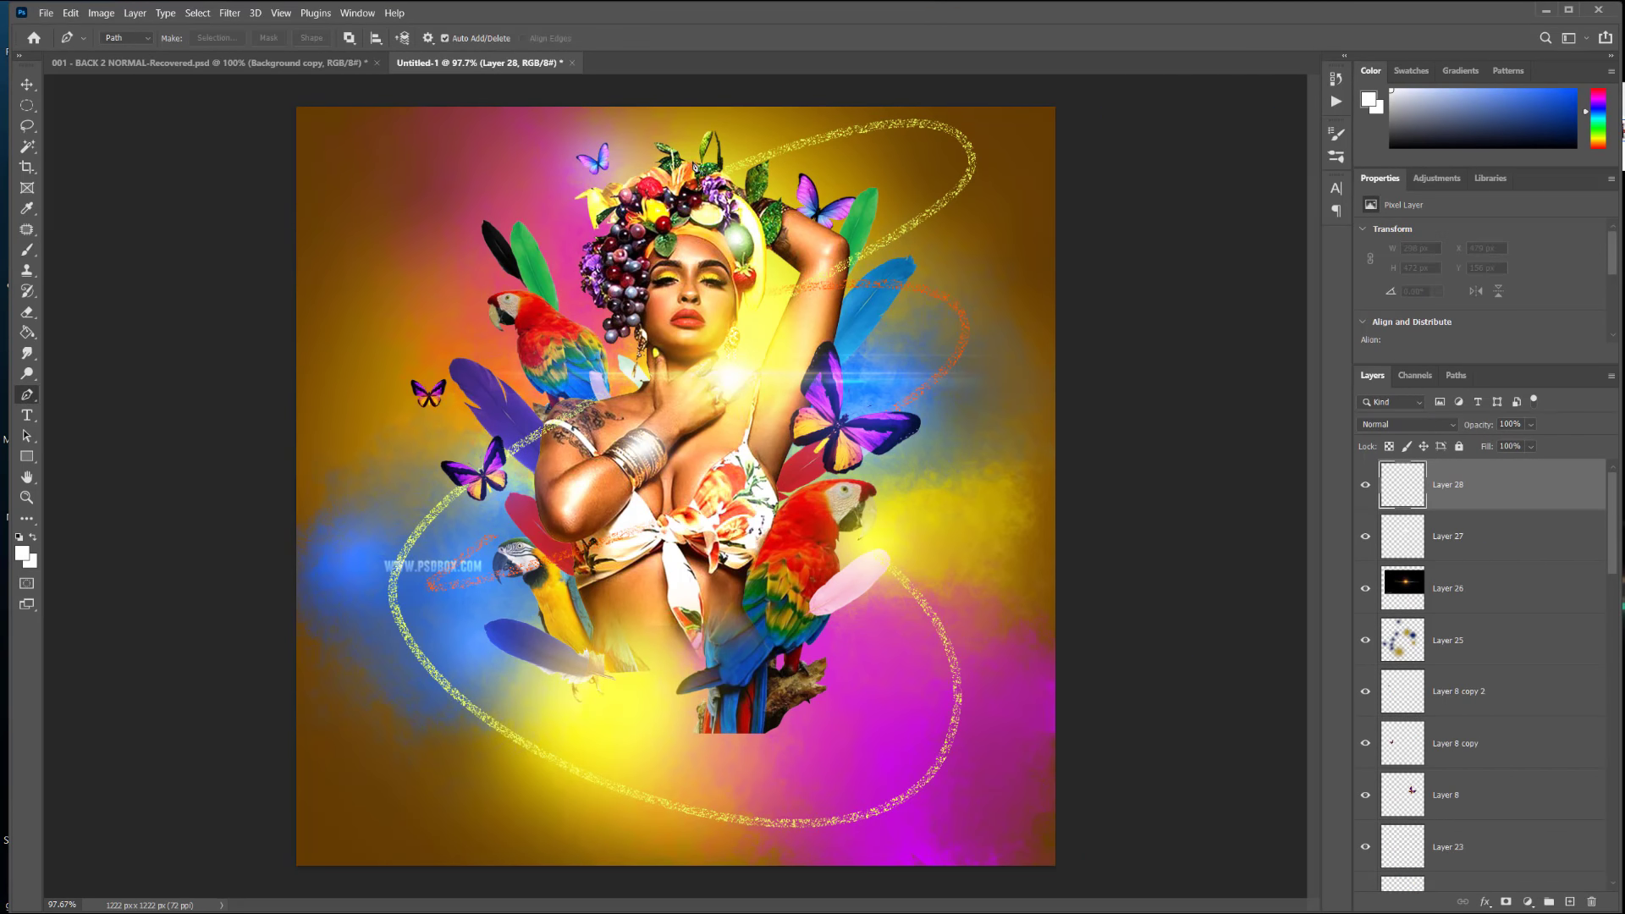
{"action": "left_click", "coordinate": [691, 160]}
{"action": "left_click_drag", "start_coordinate": [470, 204], "coordinate": [464, 264]}
{"action": "left_click_drag", "start_coordinate": [744, 620], "coordinate": [642, 749]}
{"action": "left_click", "coordinate": [453, 806]}
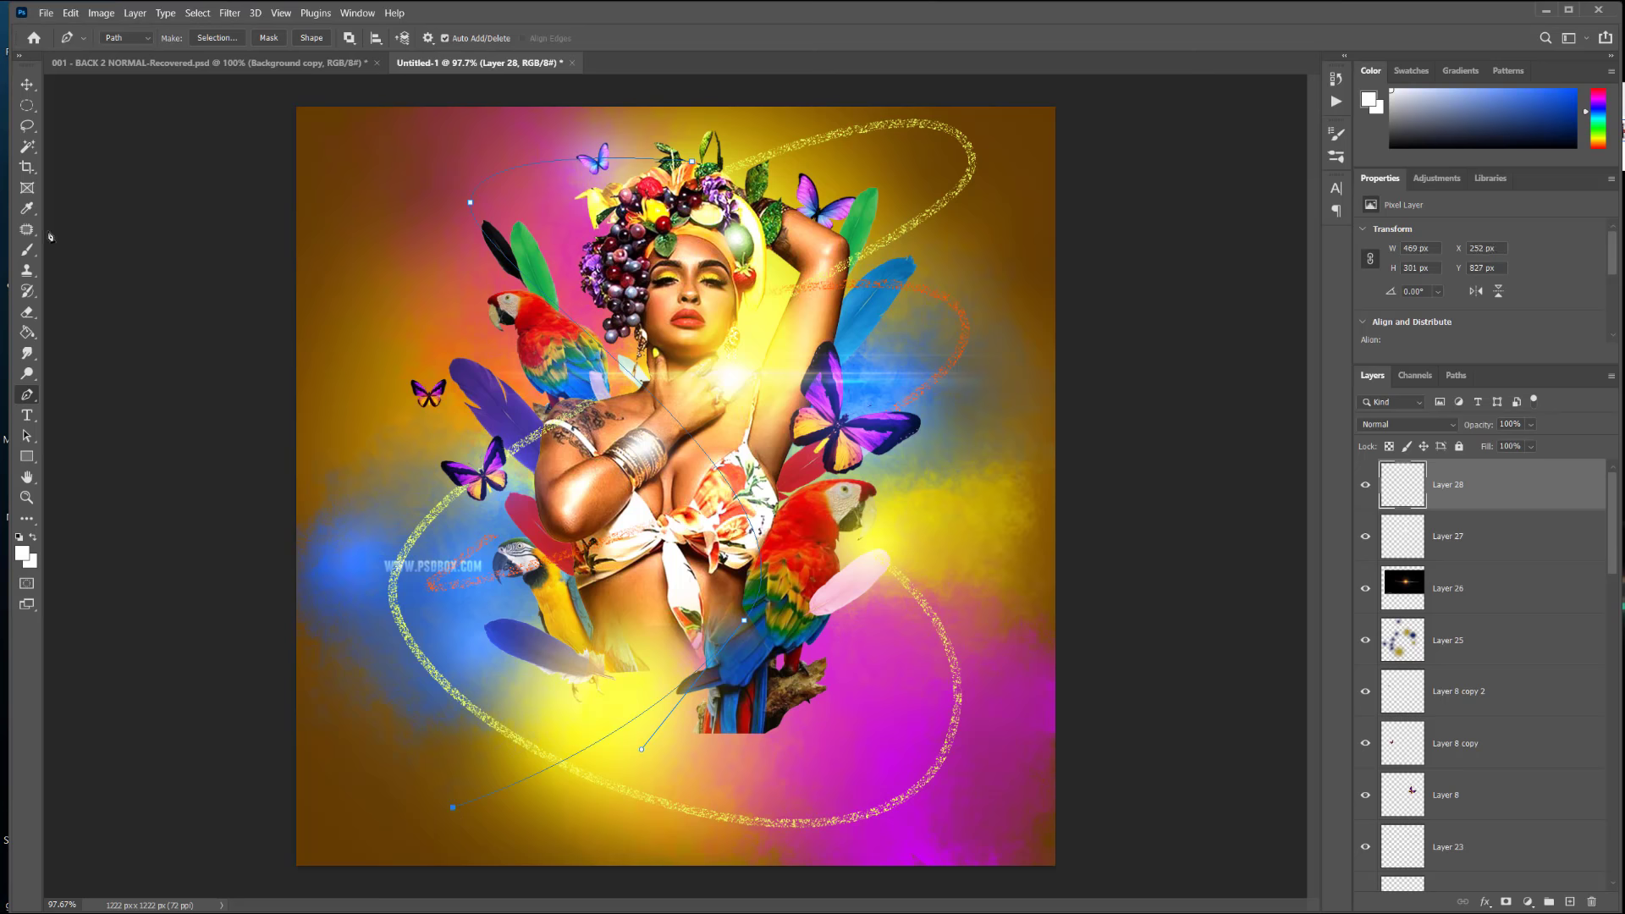
Step: Stroke the curved path with the white dotted brush, without simulated pressure, and delete the path
{"action": "left_click", "coordinate": [27, 249]}
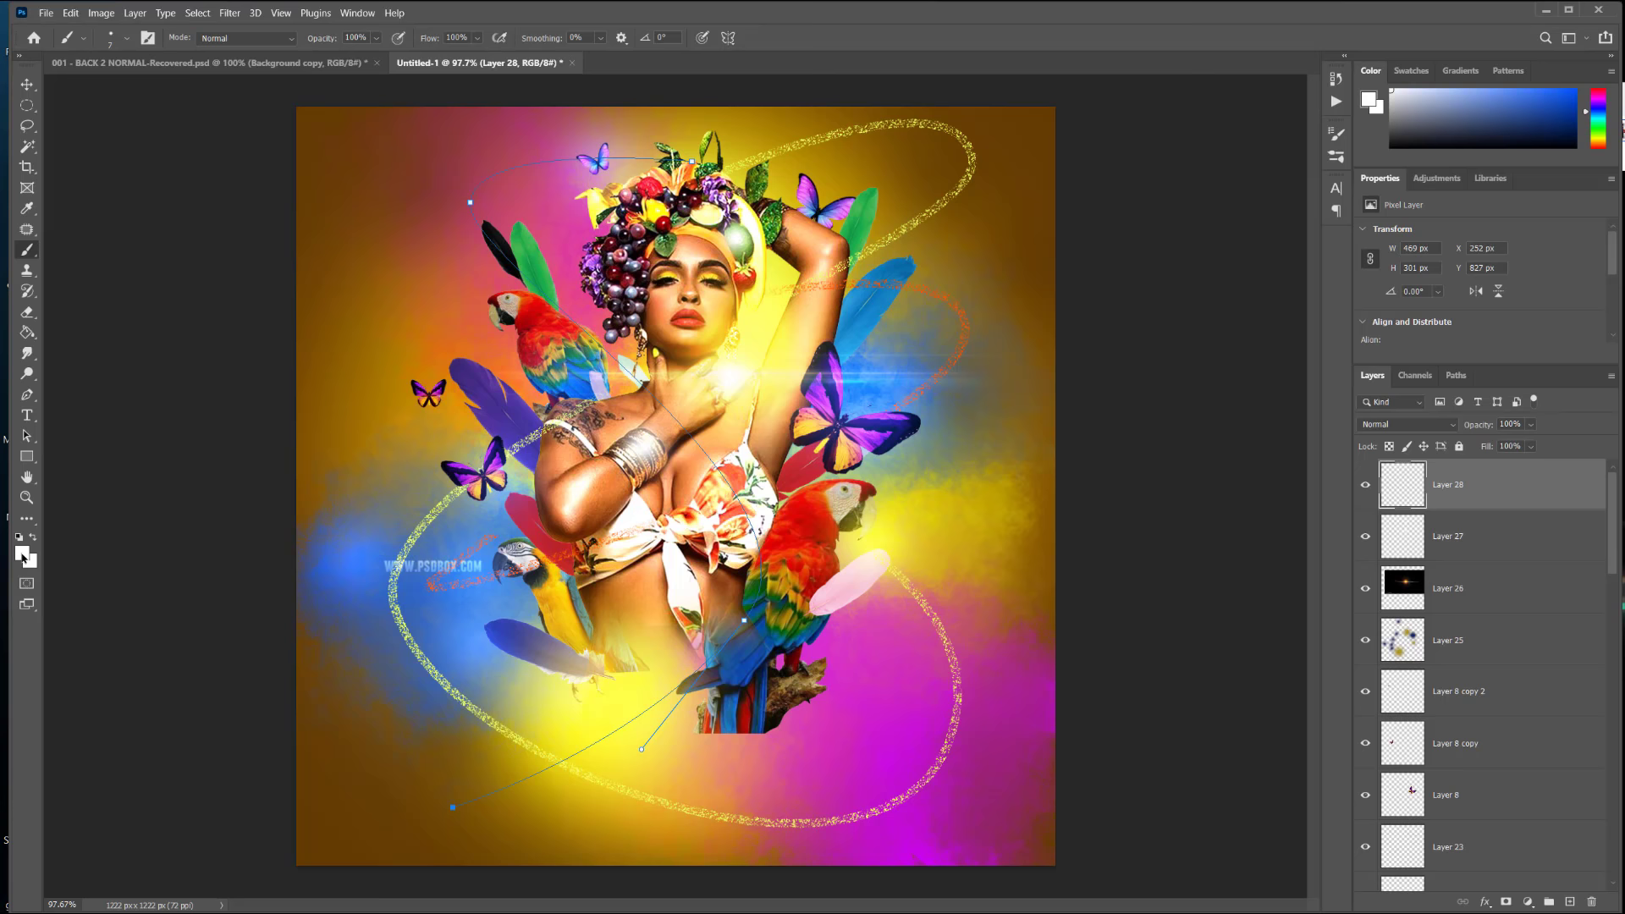
{"action": "left_click", "coordinate": [27, 395]}
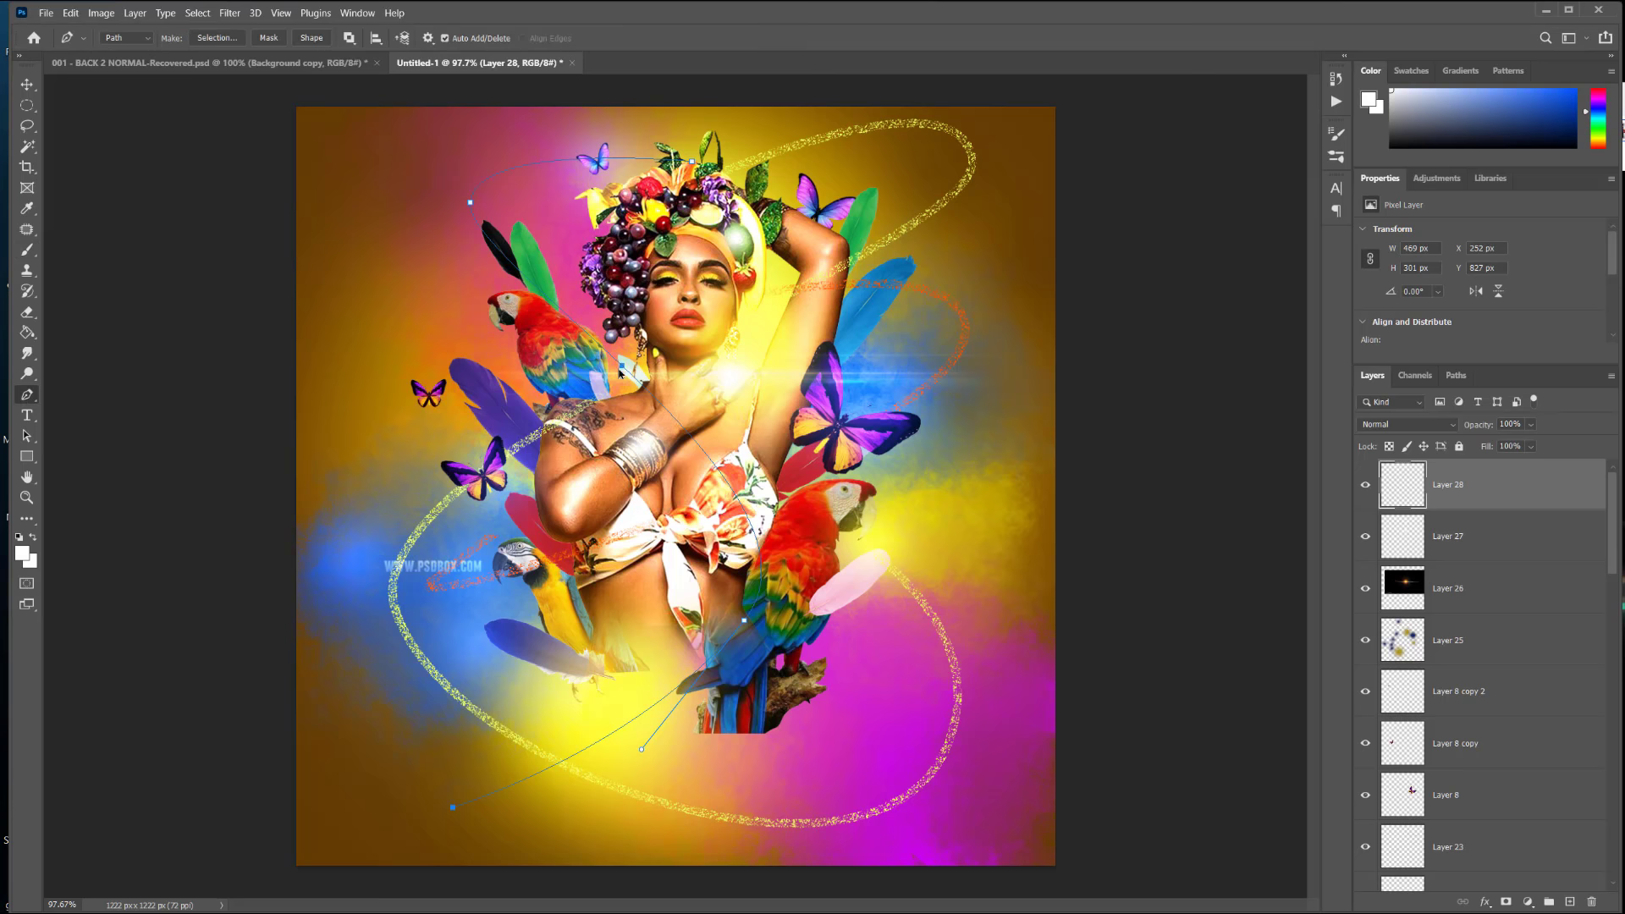
{"action": "right_click", "coordinate": [620, 372]}
{"action": "left_click", "coordinate": [711, 501]}
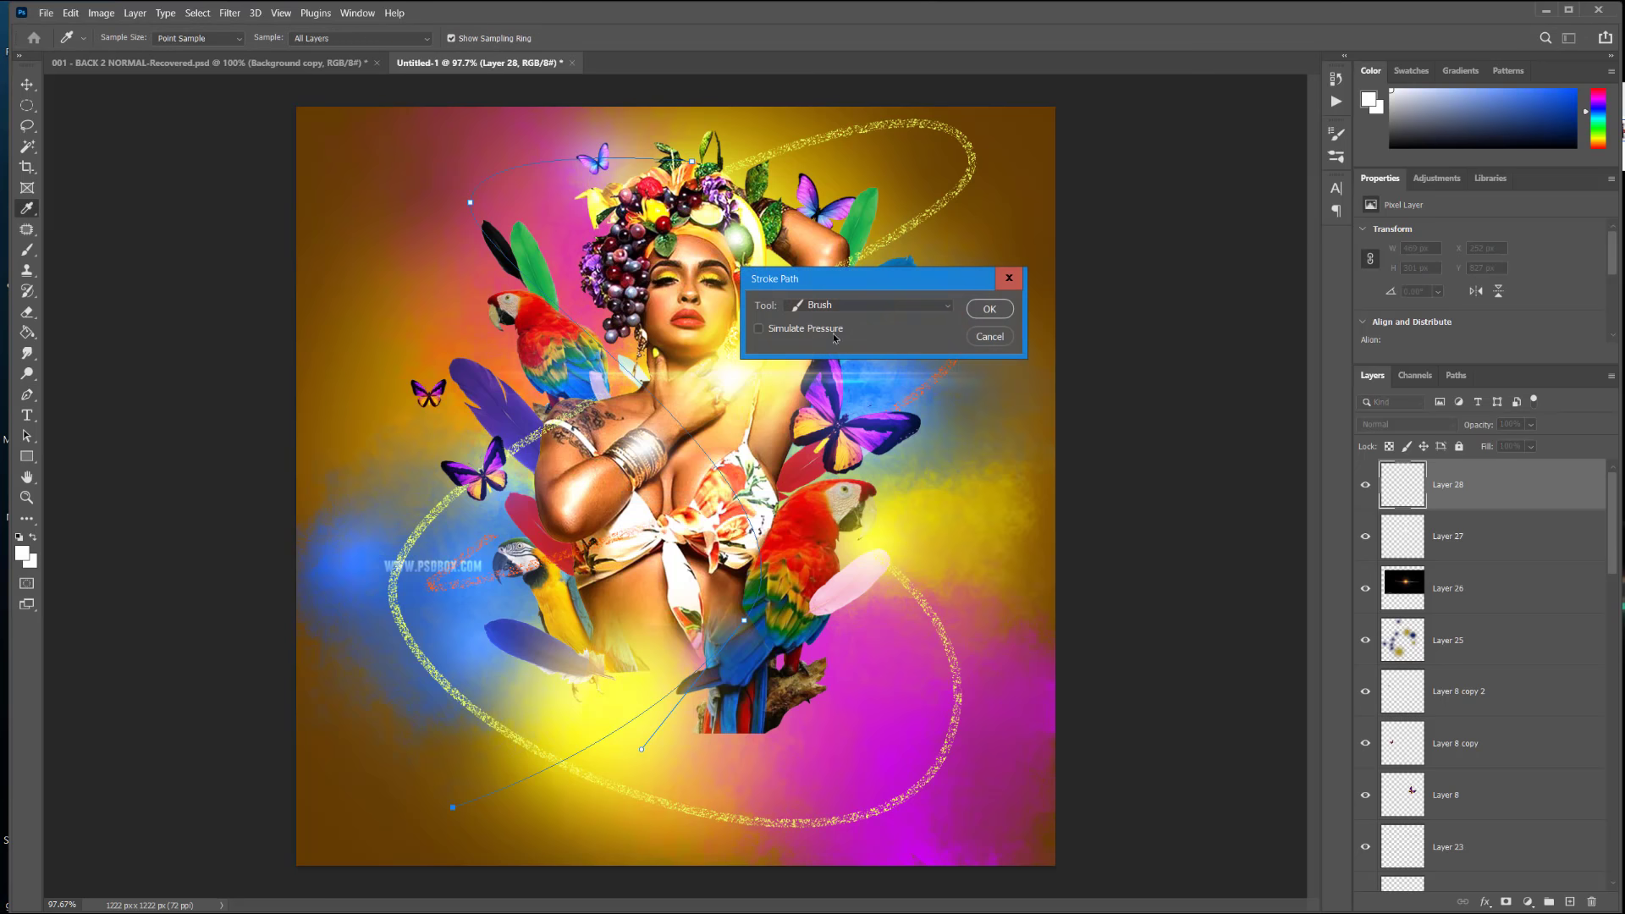
{"action": "left_click", "coordinate": [991, 310]}
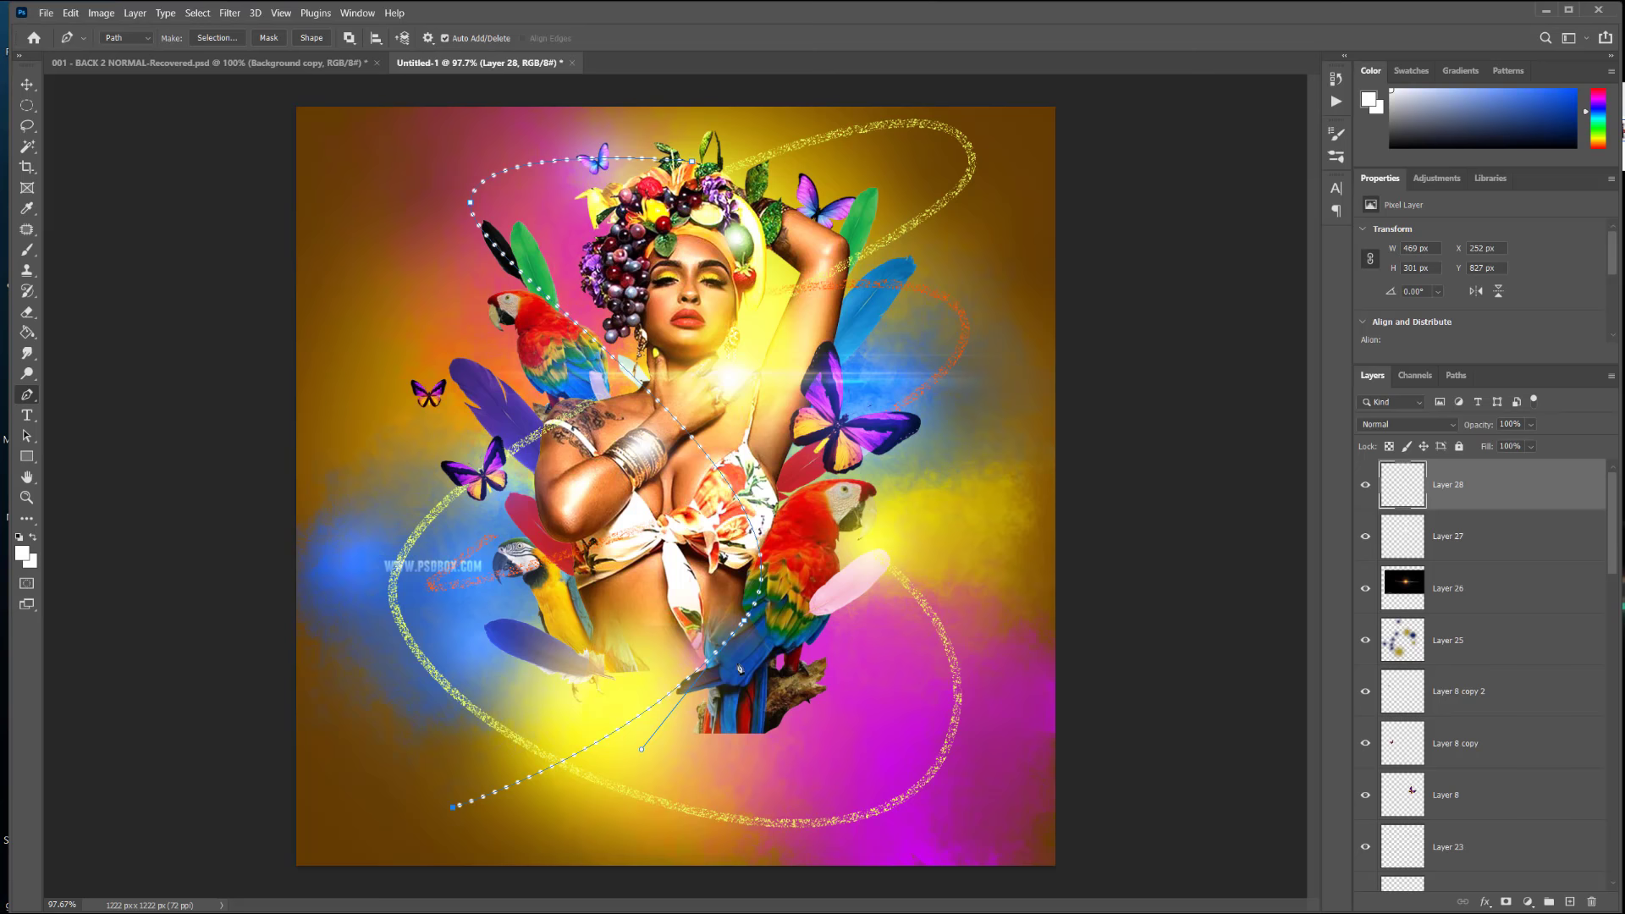
{"action": "right_click", "coordinate": [557, 167]}
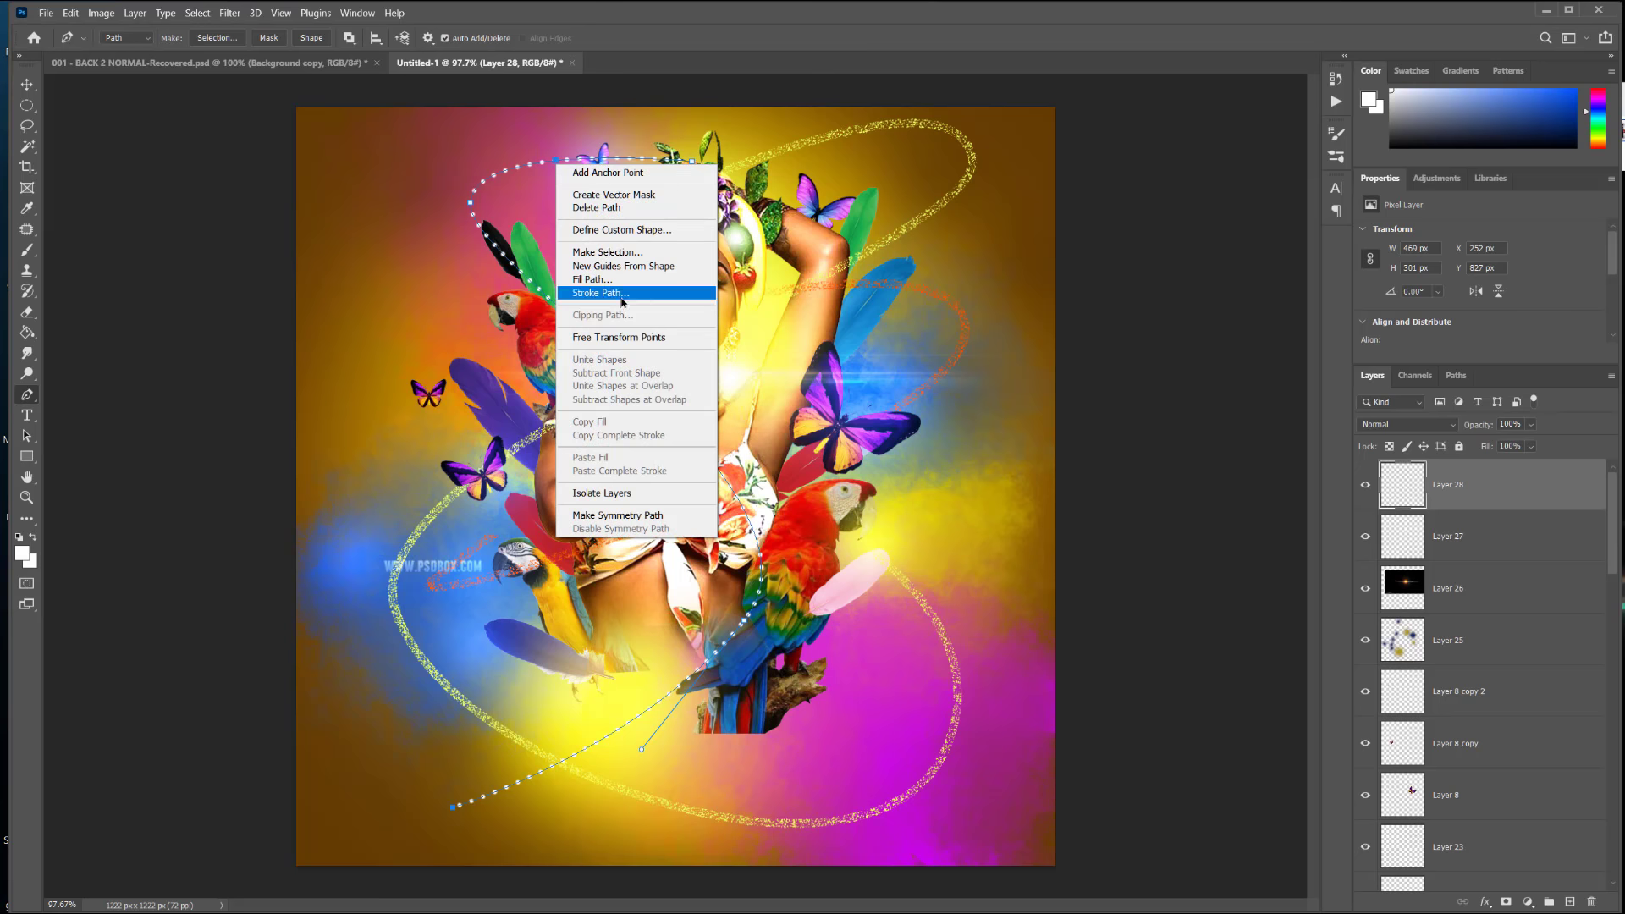
{"action": "left_click", "coordinate": [619, 209]}
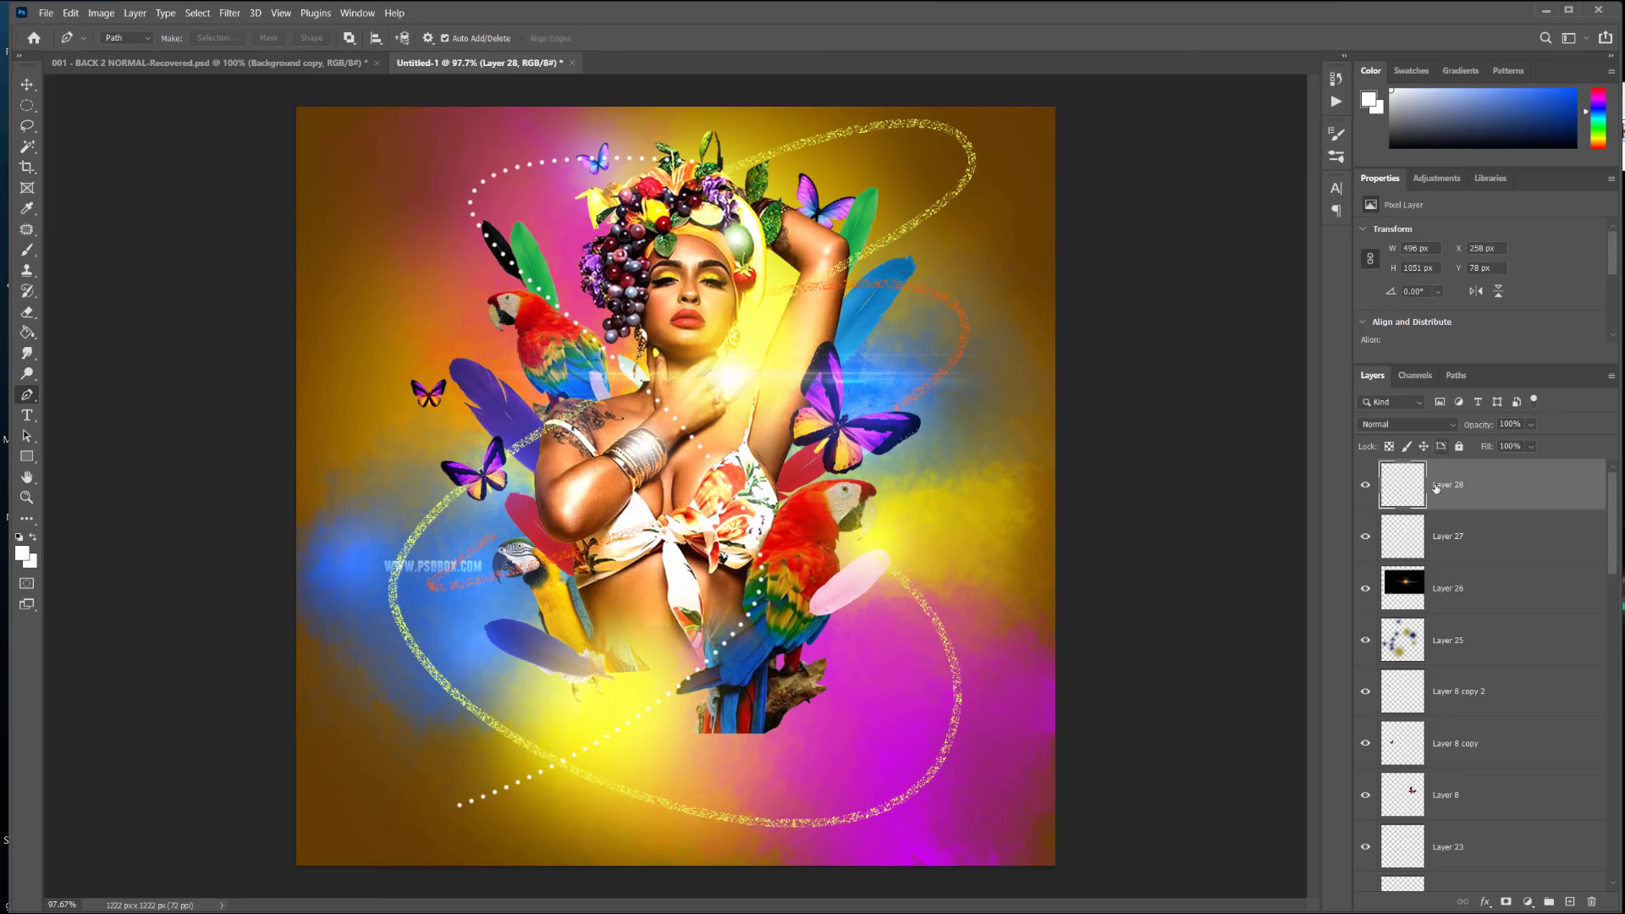
Step: Give the dotted line a glow by merging in a duplicate softened with Gaussian Blur and blended as Linear Dodge (Add)
{"action": "left_click_drag", "start_coordinate": [1544, 506], "coordinate": [1571, 900]}
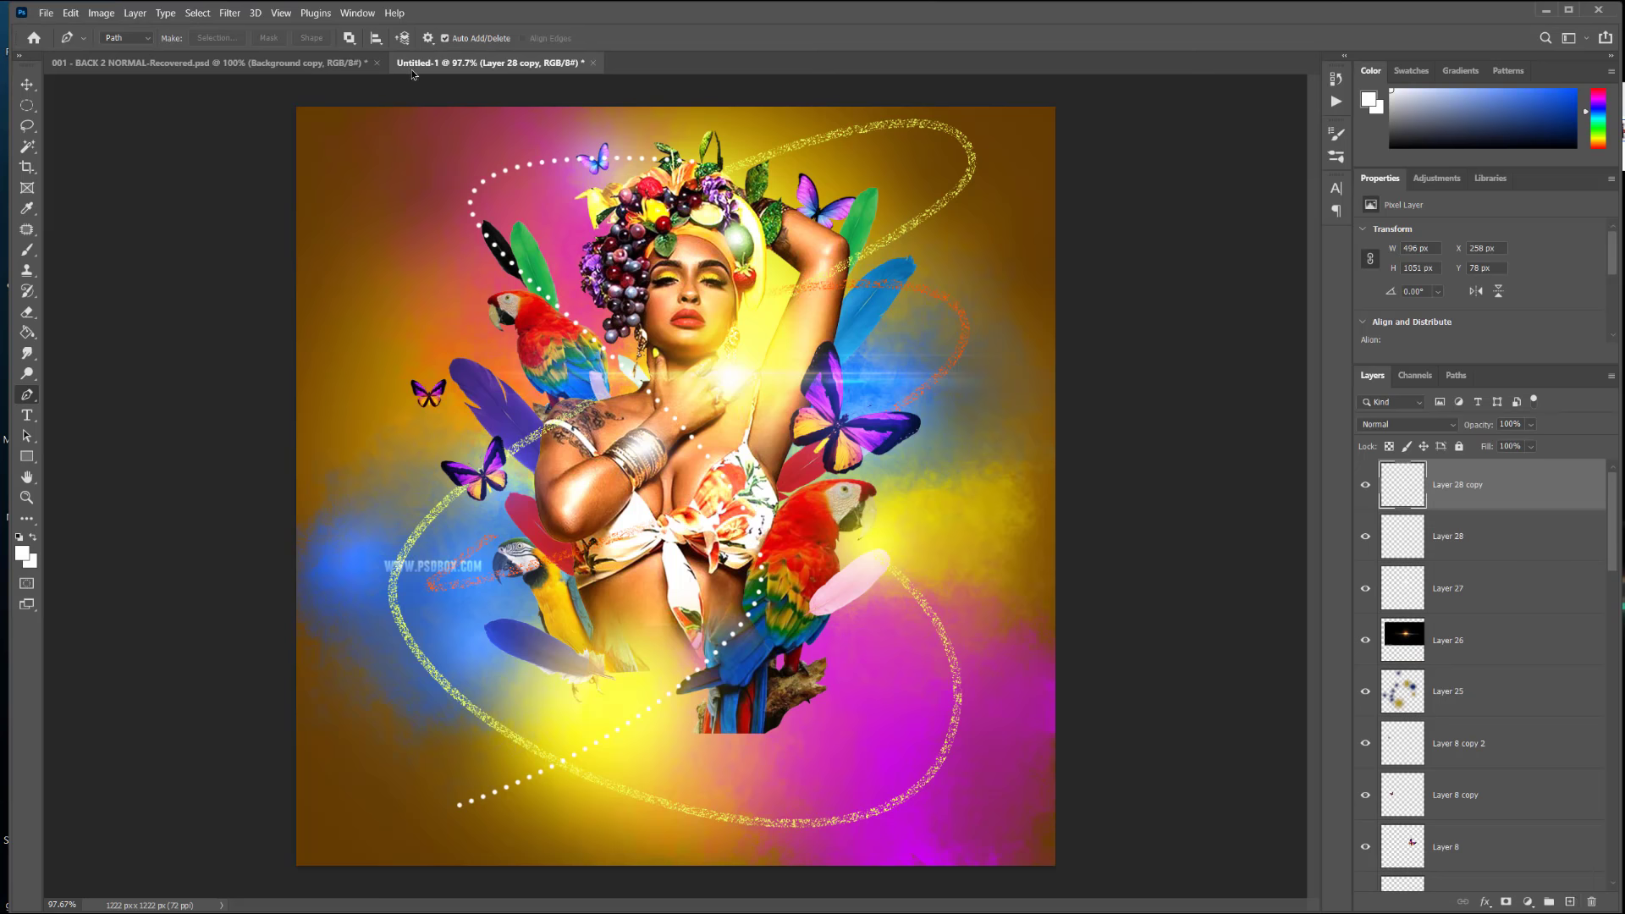
{"action": "left_click", "coordinate": [233, 13]}
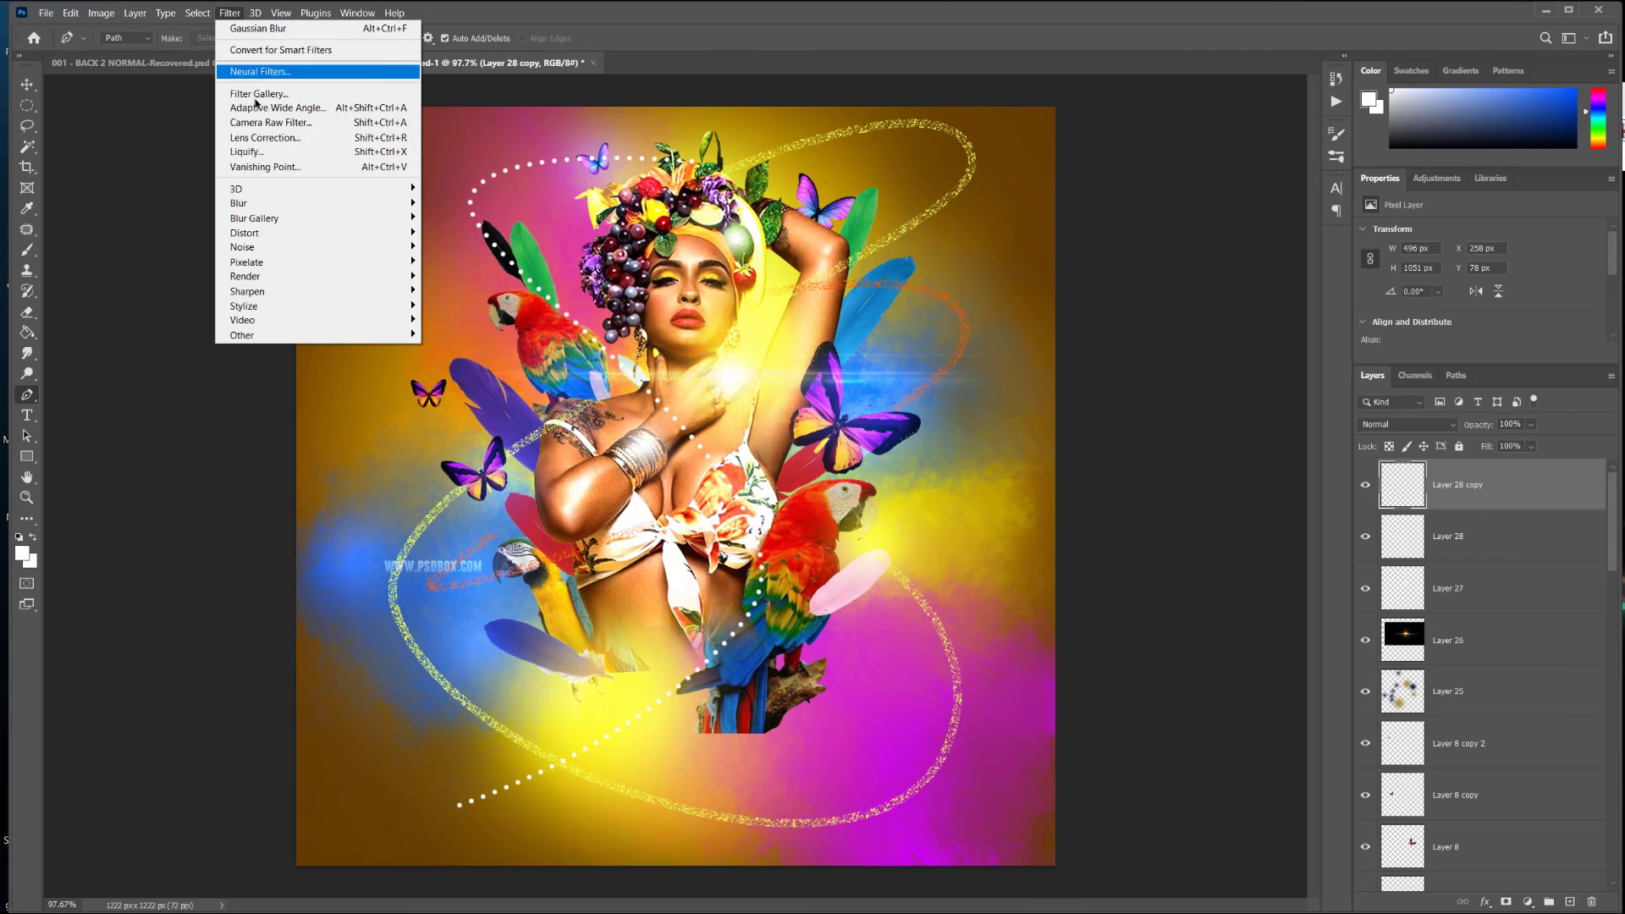
{"action": "mouse_move", "coordinate": [279, 203]}
{"action": "left_click", "coordinate": [486, 263]}
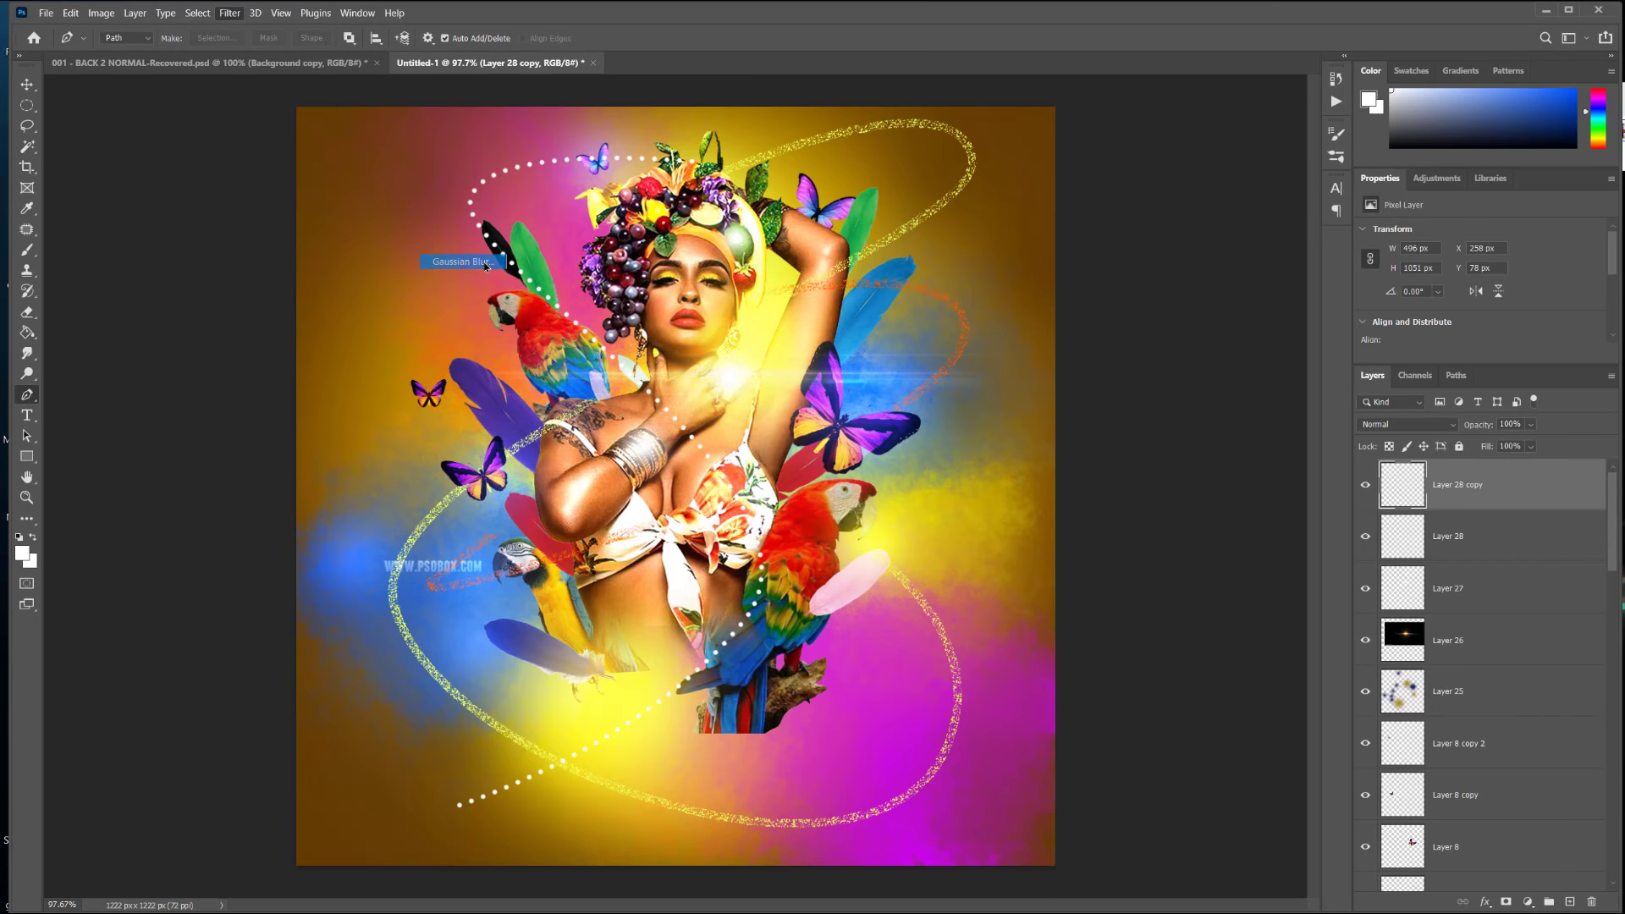
{"action": "left_click", "coordinate": [960, 470]}
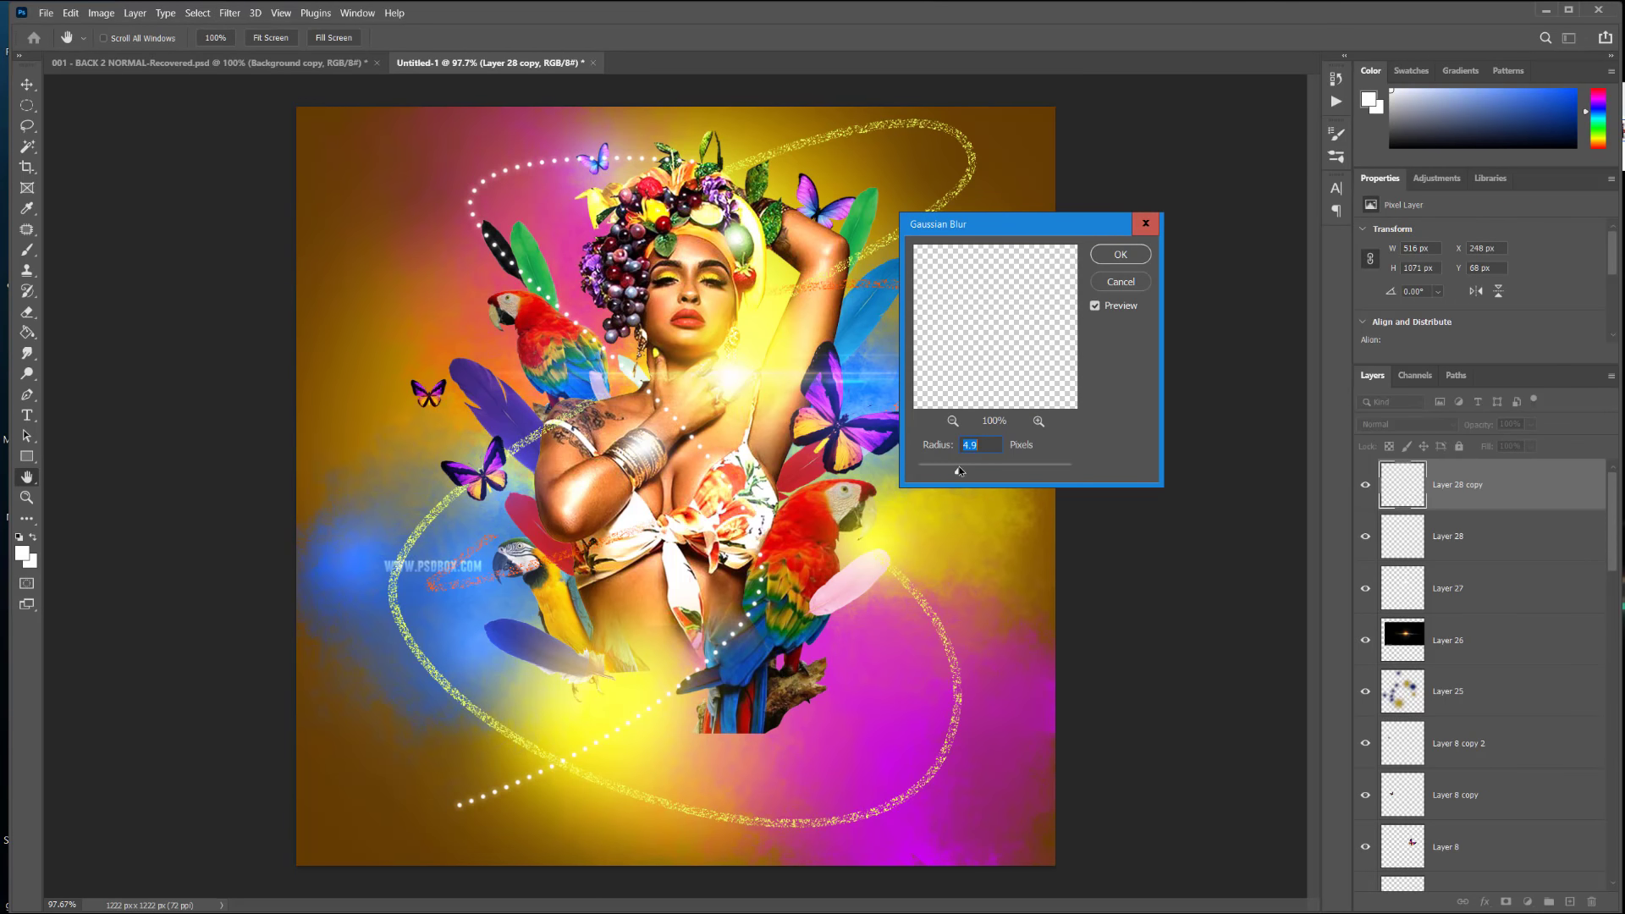
{"action": "left_click_drag", "start_coordinate": [946, 472], "coordinate": [952, 469]}
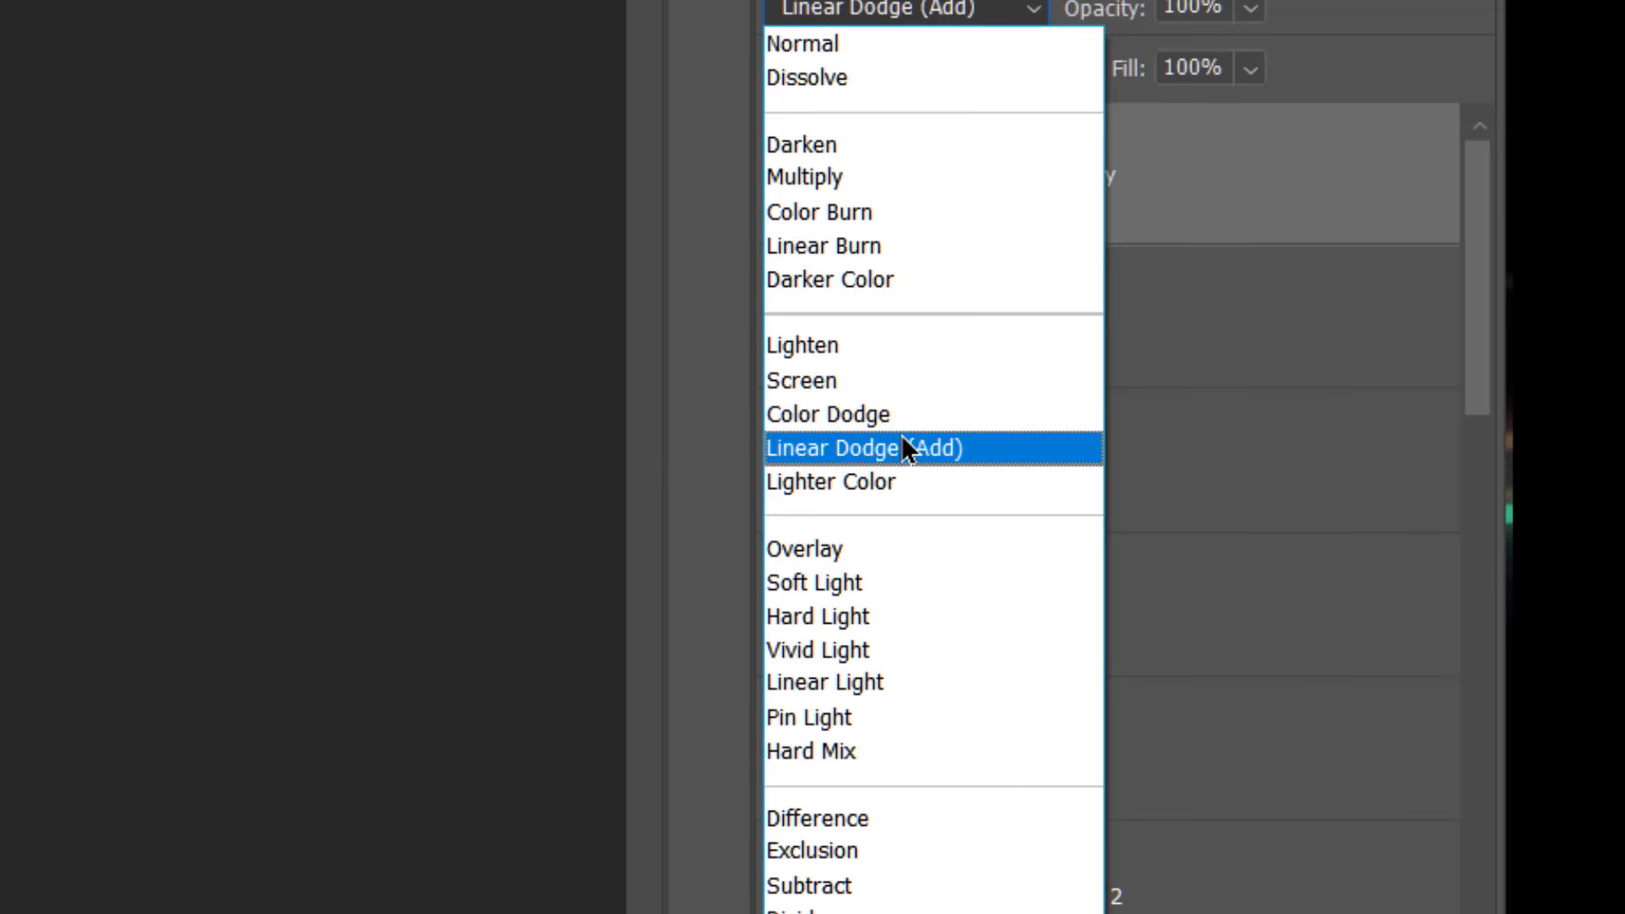
{"action": "left_click", "coordinate": [902, 436]}
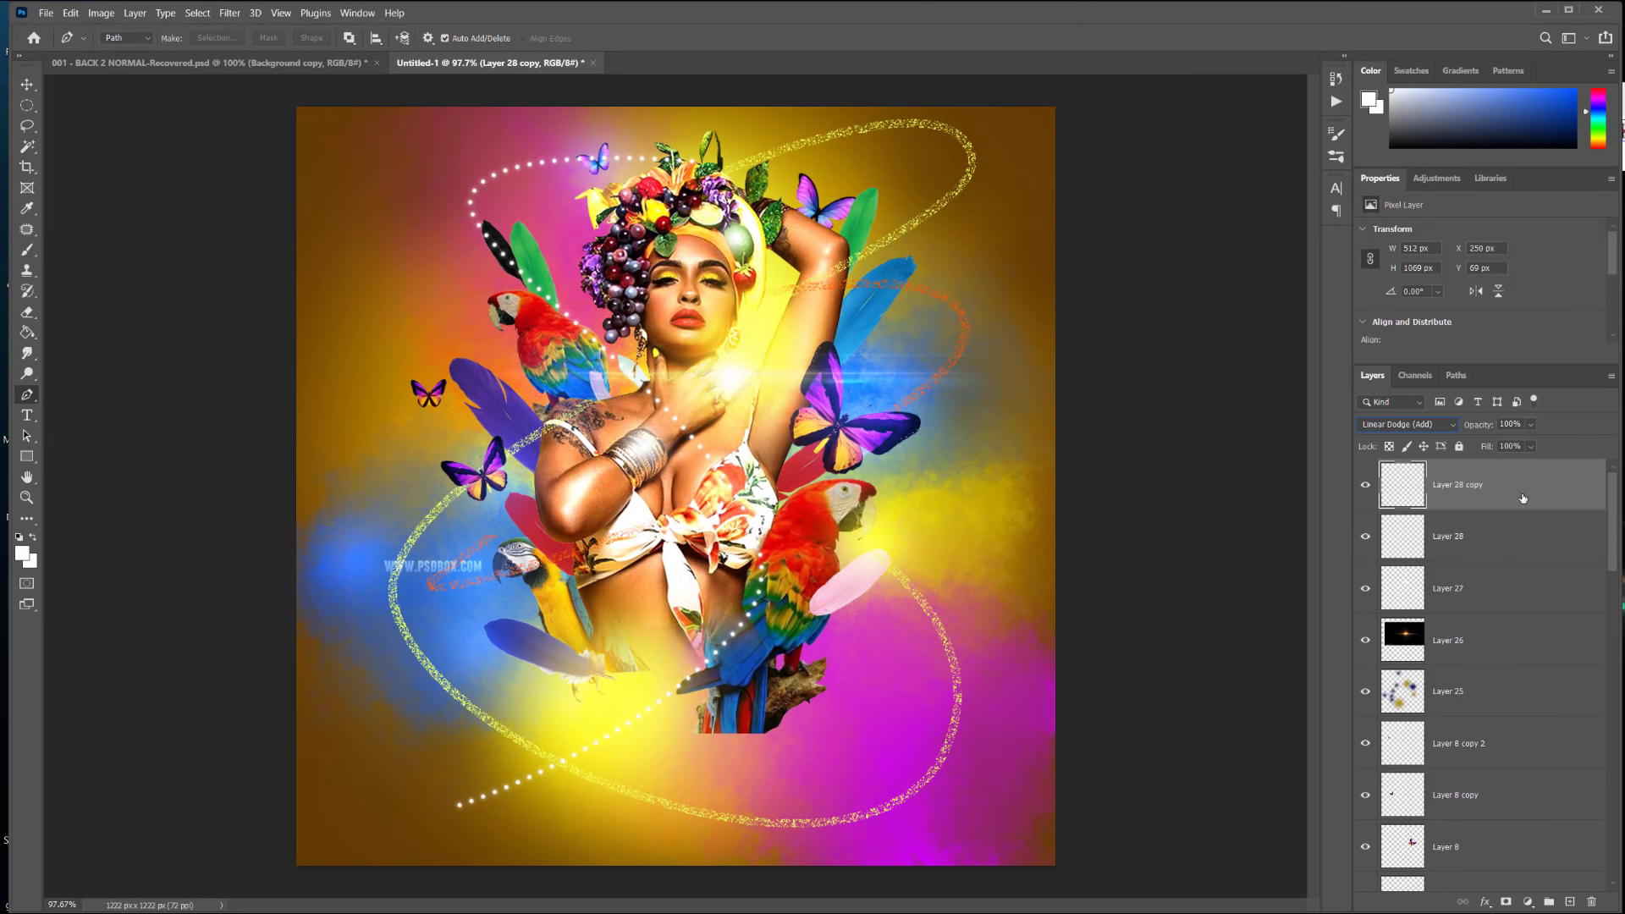
{"action": "key", "text": "Delete"}
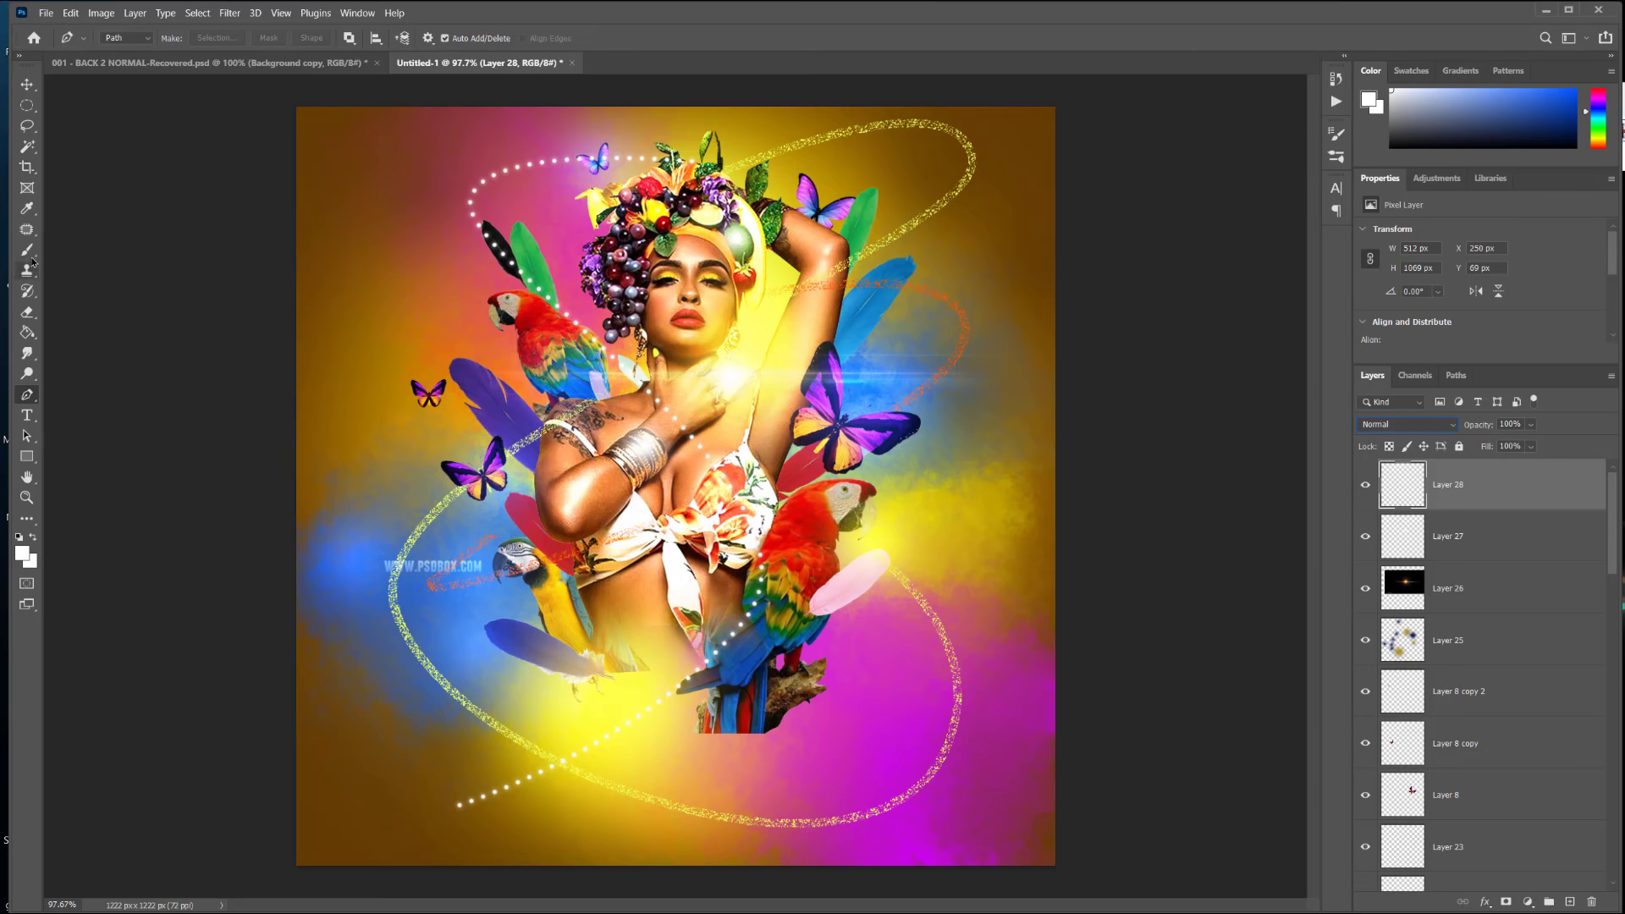
Step: Erase the lower end of the white dotted line, first with a 300 px Hard Round eraser, switching to a larger Soft Round one
{"action": "left_click", "coordinate": [28, 313]}
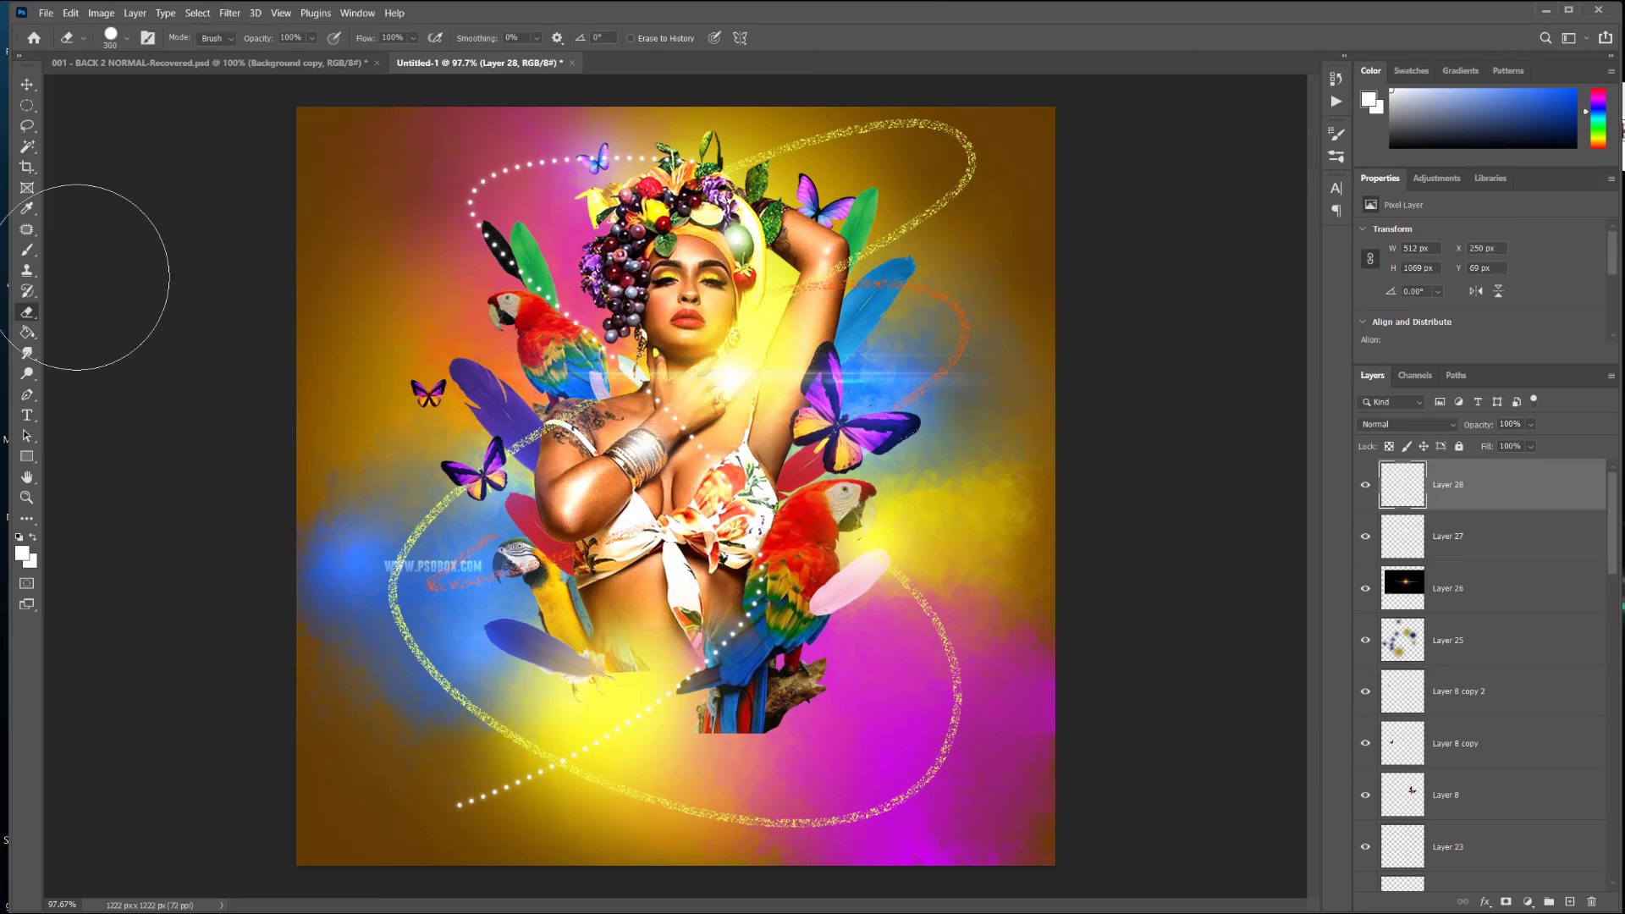
{"action": "left_click", "coordinate": [415, 824]}
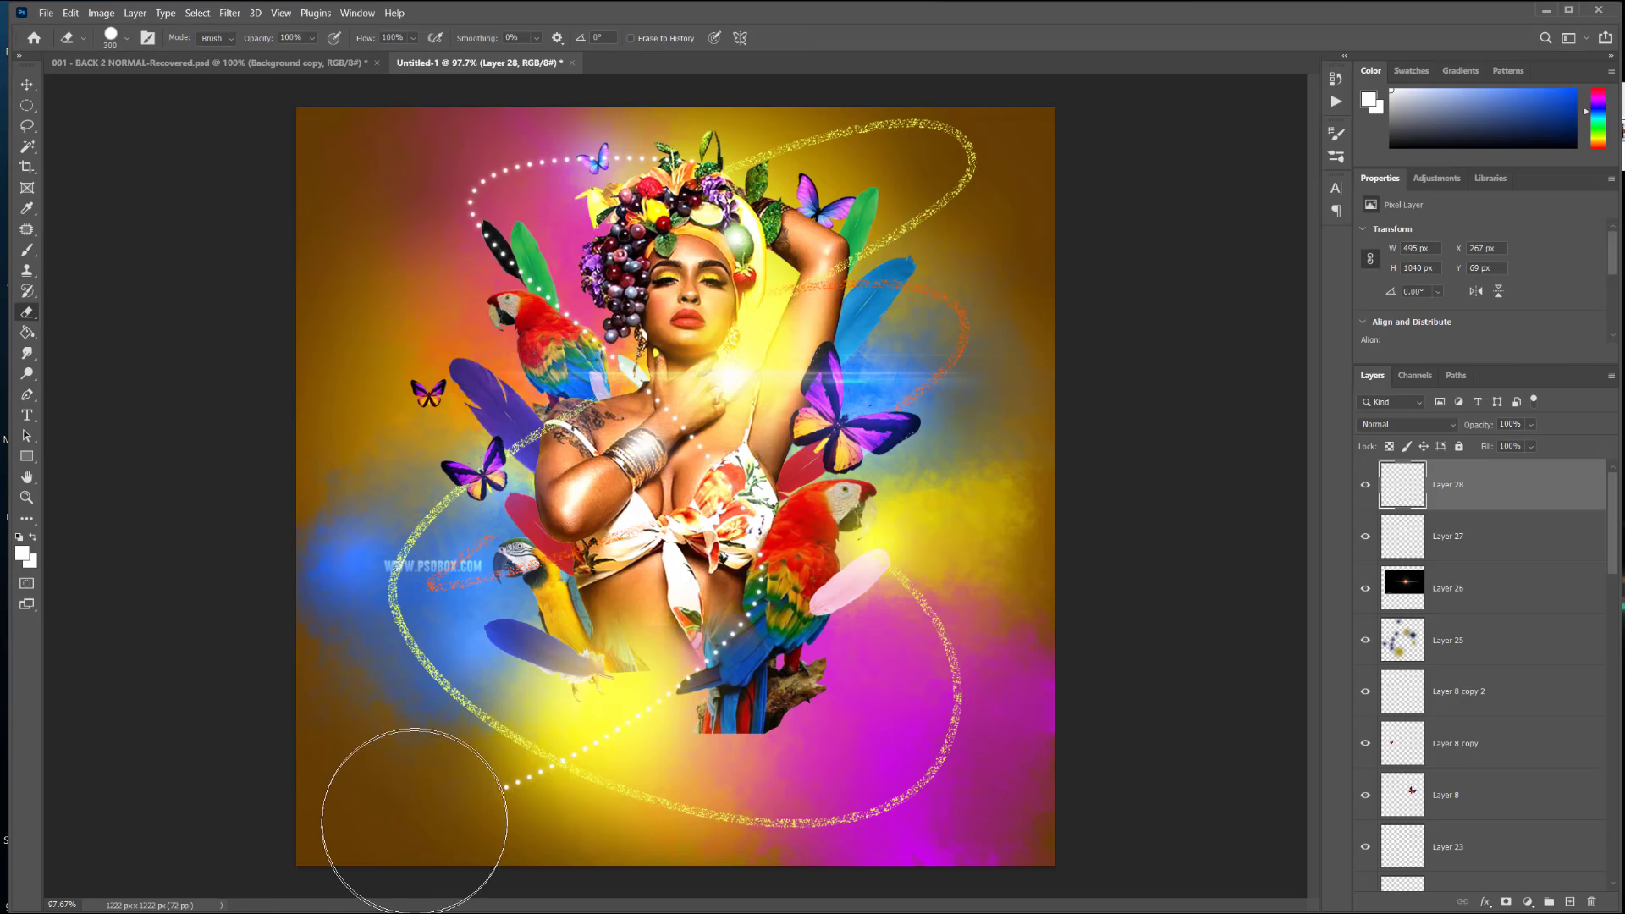
{"action": "left_click", "coordinate": [127, 38]}
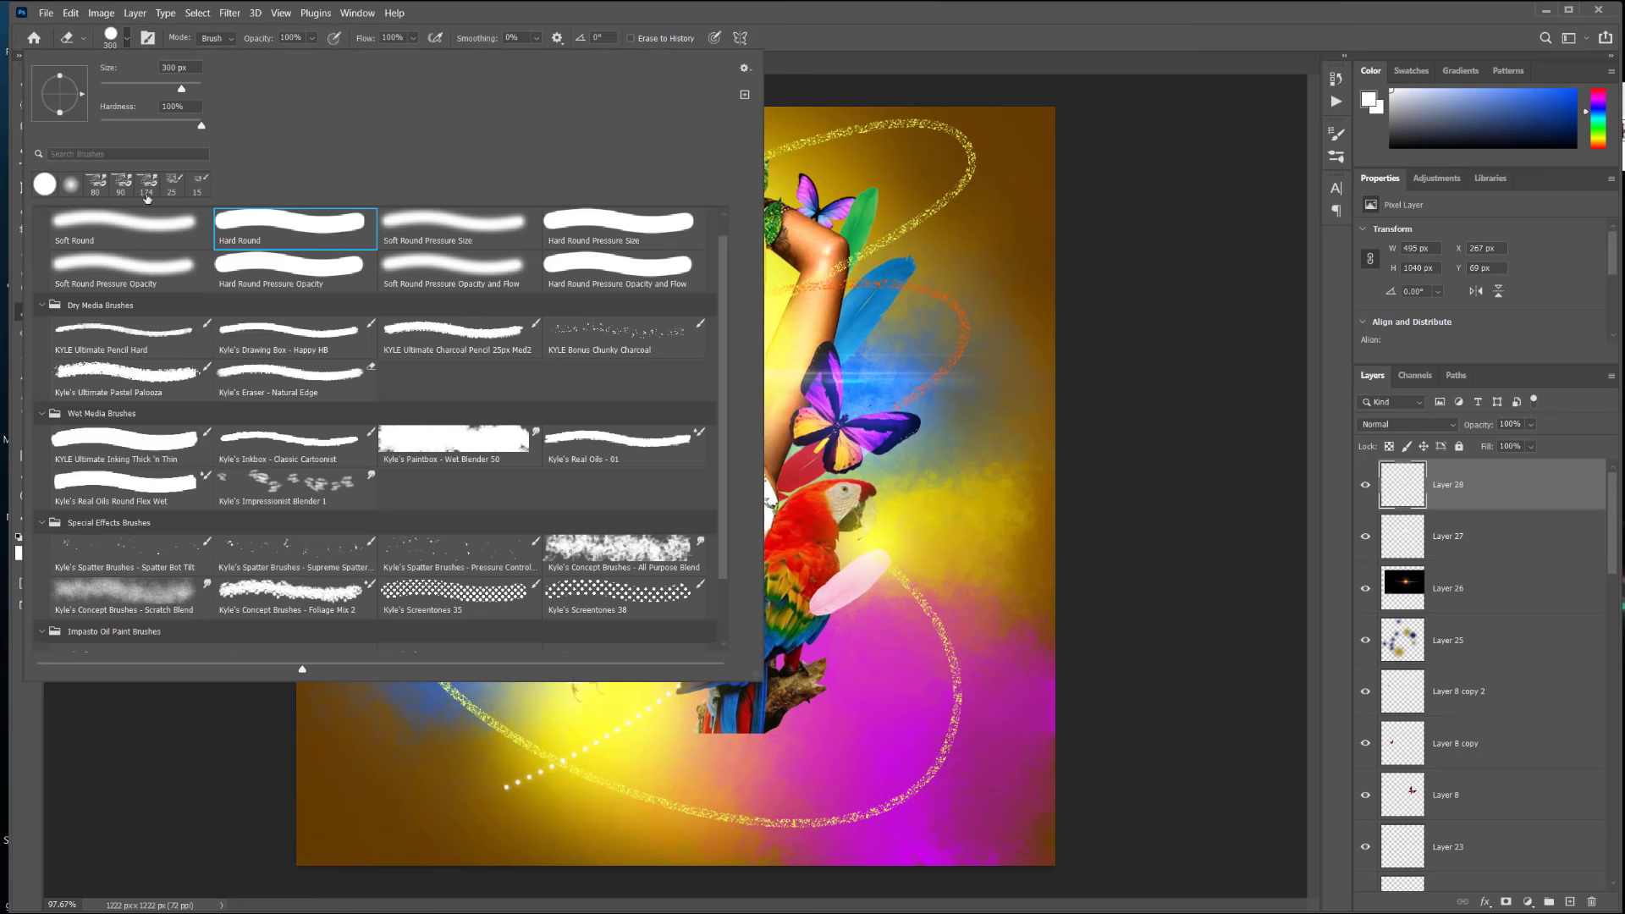
{"action": "double_click", "coordinate": [128, 233]}
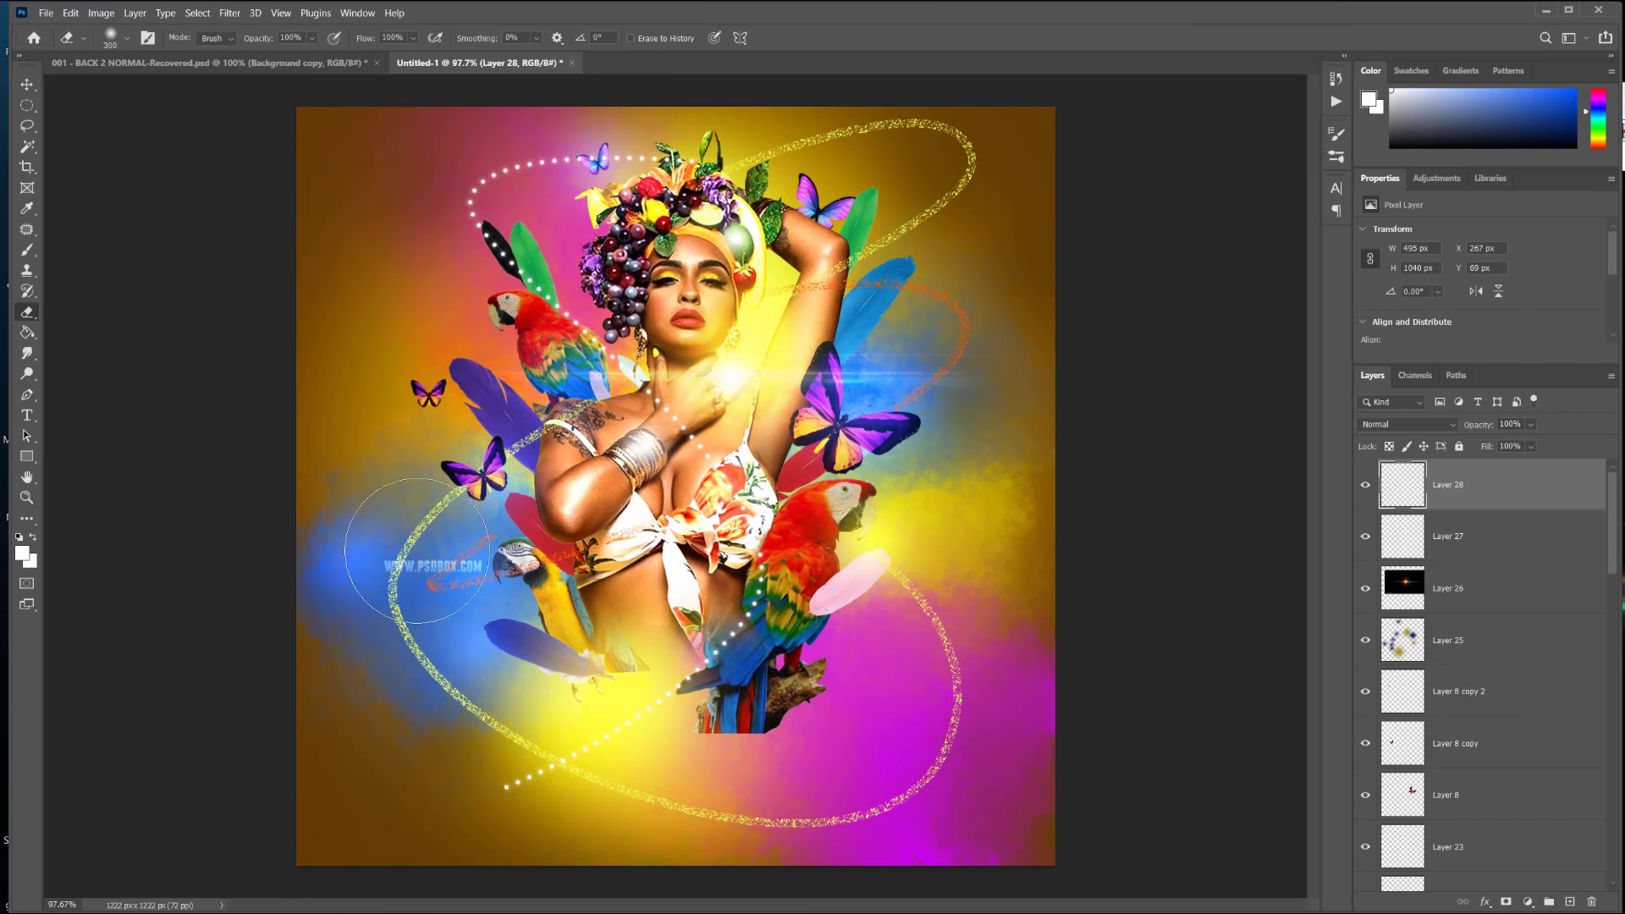
{"action": "left_click", "coordinate": [448, 785]}
{"action": "key", "text": "bracketright"}
{"action": "key", "text": "bracketright"}
{"action": "key", "text": "bracketright"}
{"action": "key", "text": "bracketright"}
{"action": "left_click", "coordinate": [402, 832]}
Step: Return the eraser to a Hard Round tip and shrink it to a few pixels
{"action": "left_click", "coordinate": [127, 40]}
{"action": "double_click", "coordinate": [314, 217]}
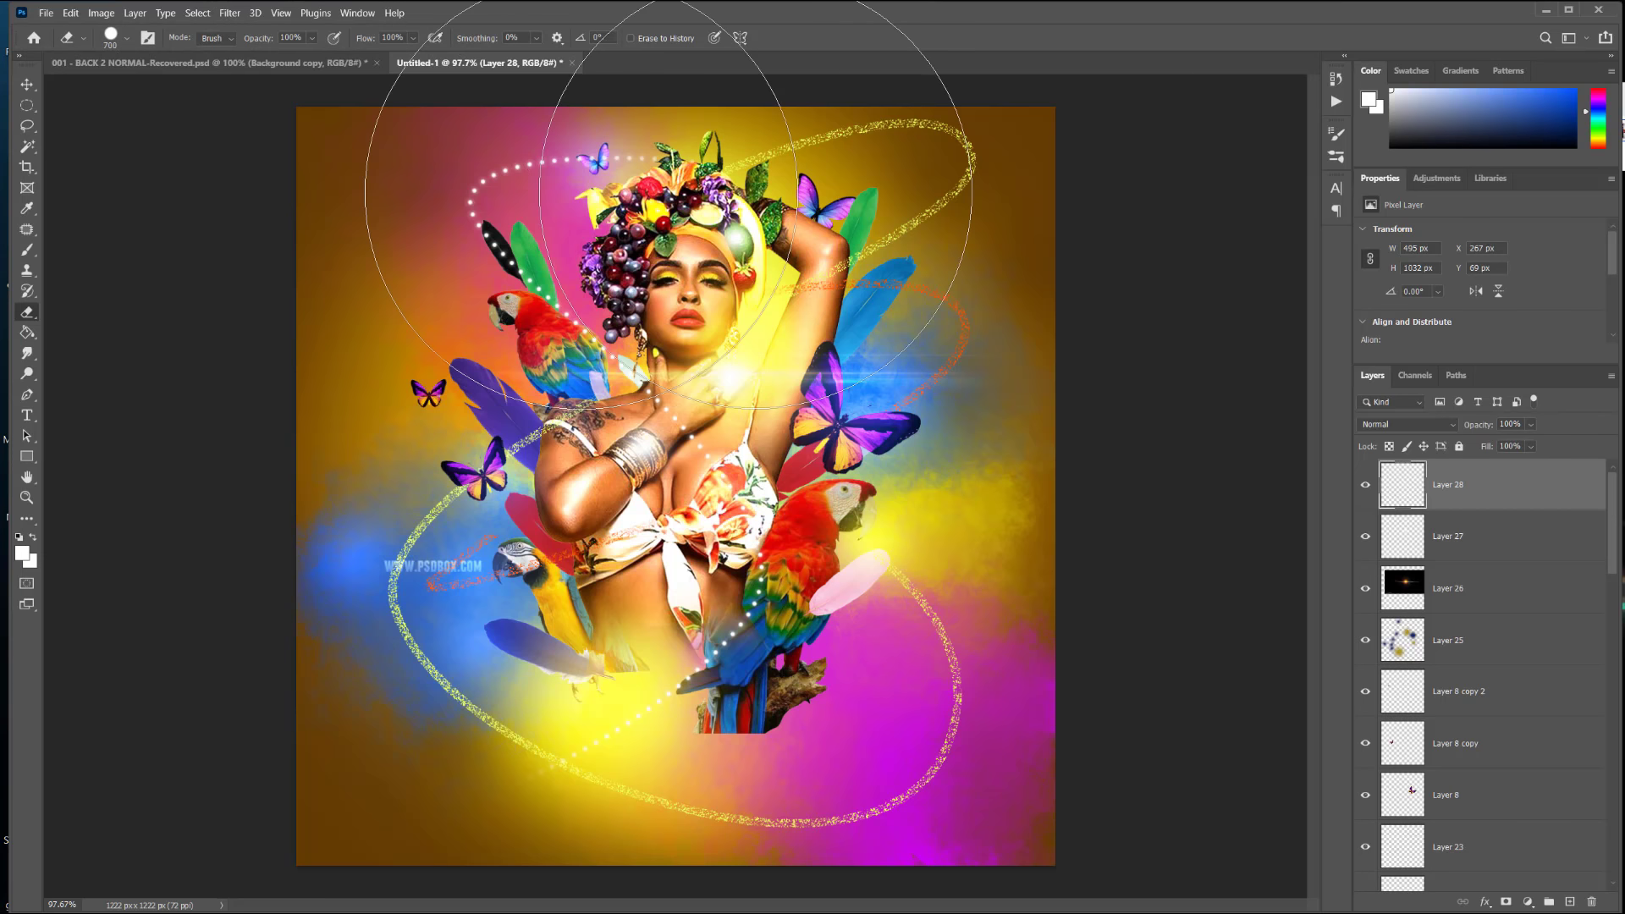
{"action": "key", "text": "bracketleft"}
{"action": "key", "text": "bracketleft"}
{"action": "key", "text": "bracketleft"}
{"action": "key", "text": "bracketleft"}
{"action": "key", "text": "bracketleft"}
{"action": "key", "text": "bracketleft"}
{"action": "key", "text": "bracketleft"}
{"action": "key", "text": "bracketleft"}
{"action": "key", "text": "bracketleft"}
{"action": "key", "text": "bracketleft"}
{"action": "key", "text": "bracketleft"}
{"action": "key", "text": "bracketleft"}
{"action": "key", "text": "bracketleft"}
{"action": "key", "text": "bracketleft"}
{"action": "key", "text": "bracketleft"}
{"action": "key", "text": "bracketleft"}
{"action": "key", "text": "bracketleft"}
{"action": "key", "text": "bracketleft"}
{"action": "key", "text": "bracketleft"}
{"action": "key", "text": "bracketleft"}
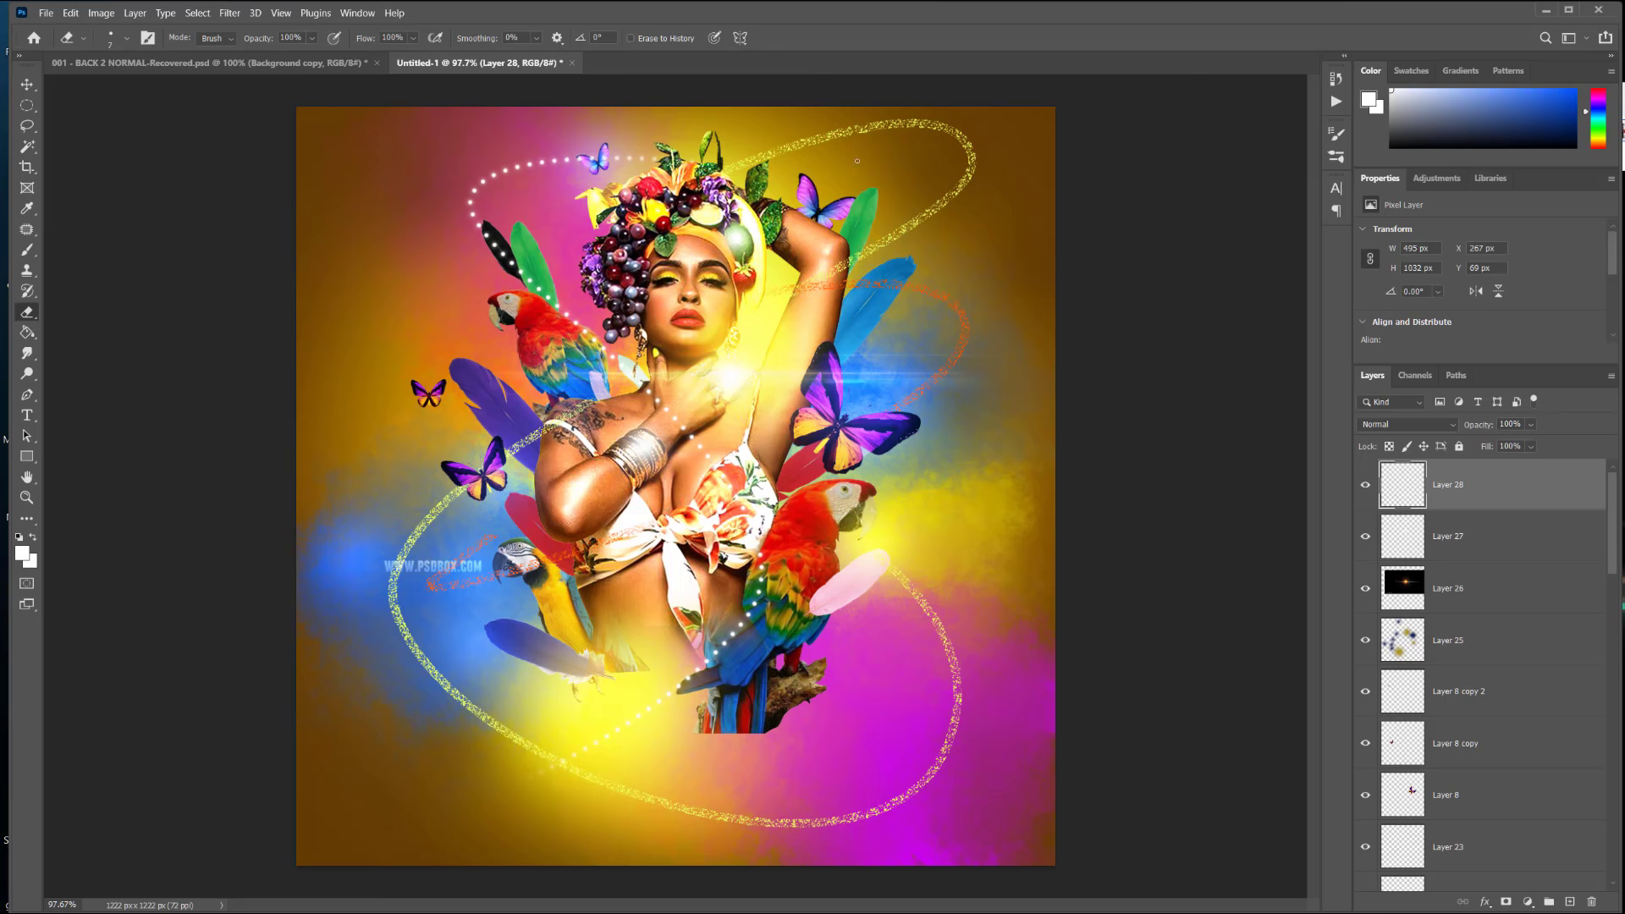
Step: Set the foreground colour to bright green and scatter a few small brush dots around the headdress, upper parrot and blue feather
{"action": "left_click", "coordinate": [22, 555]}
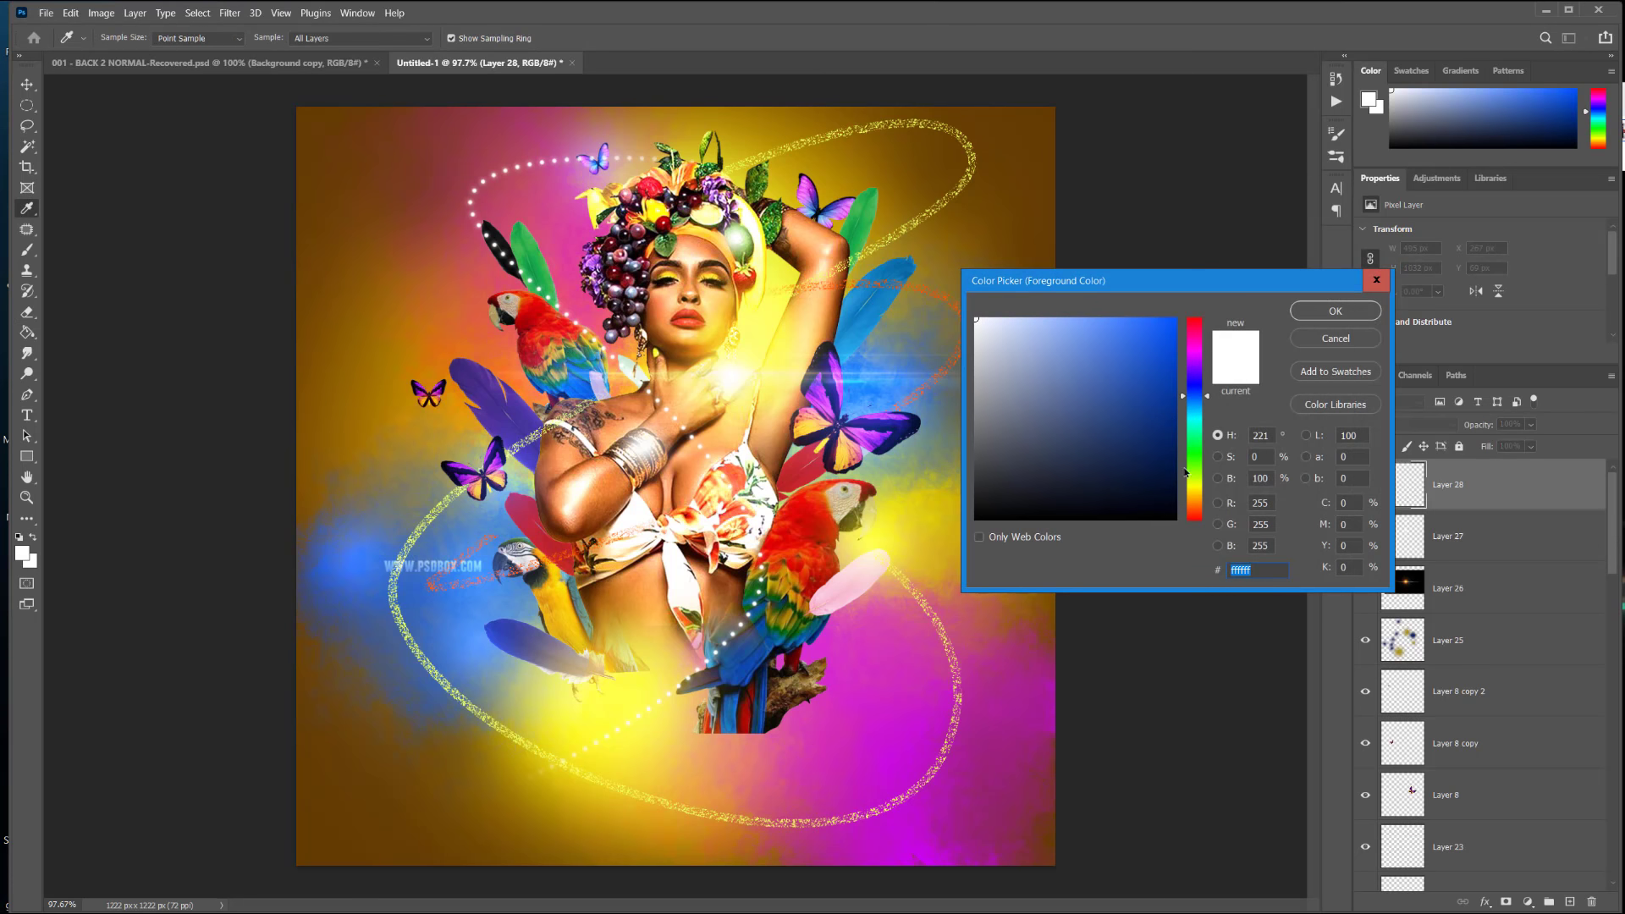
{"action": "left_click", "coordinate": [1194, 449]}
{"action": "left_click", "coordinate": [1169, 326]}
{"action": "left_click", "coordinate": [1336, 311]}
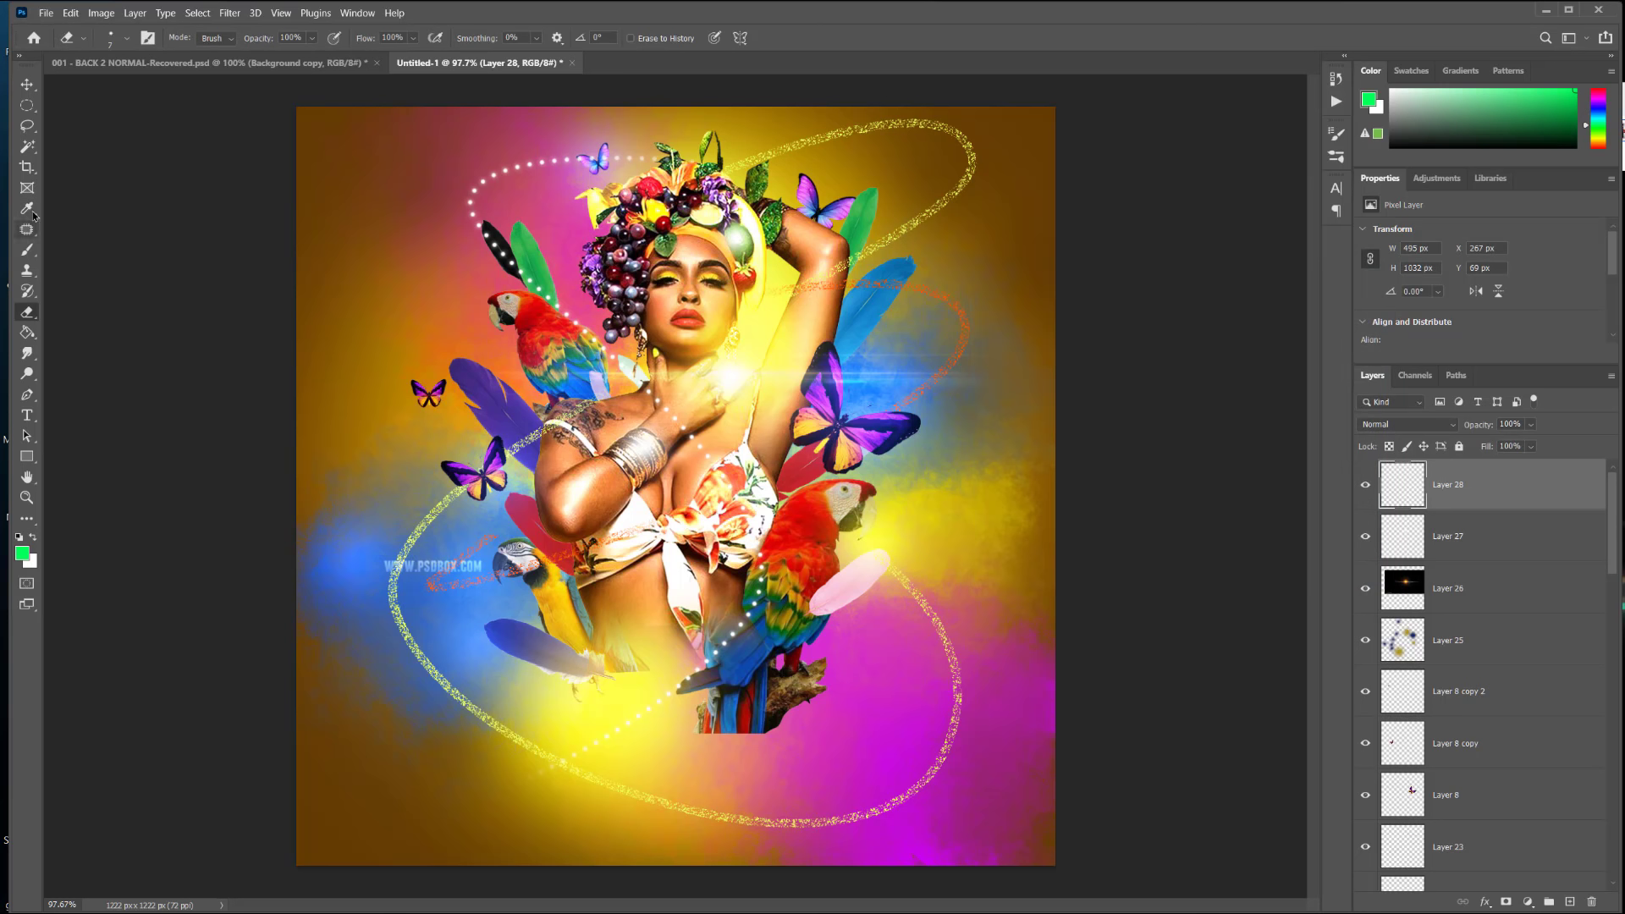
{"action": "left_click", "coordinate": [28, 251]}
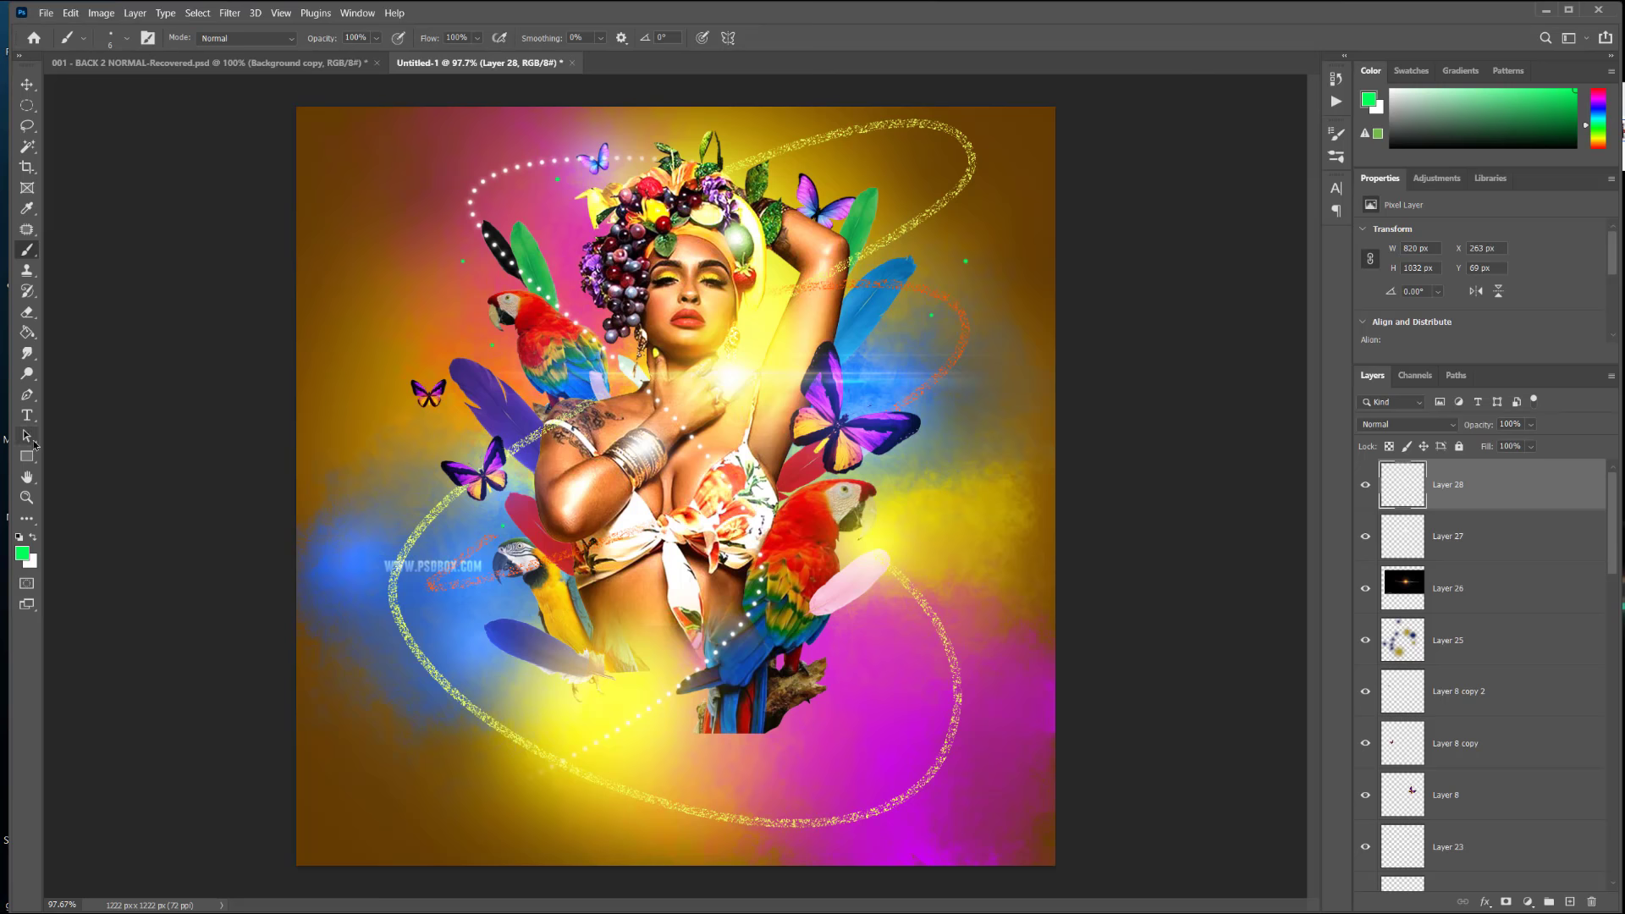
Step: Draw a looping Pen path from beside the large purple butterfly across the woman's waist to the blue smoke and back to the red parrot
{"action": "left_click", "coordinate": [27, 395]}
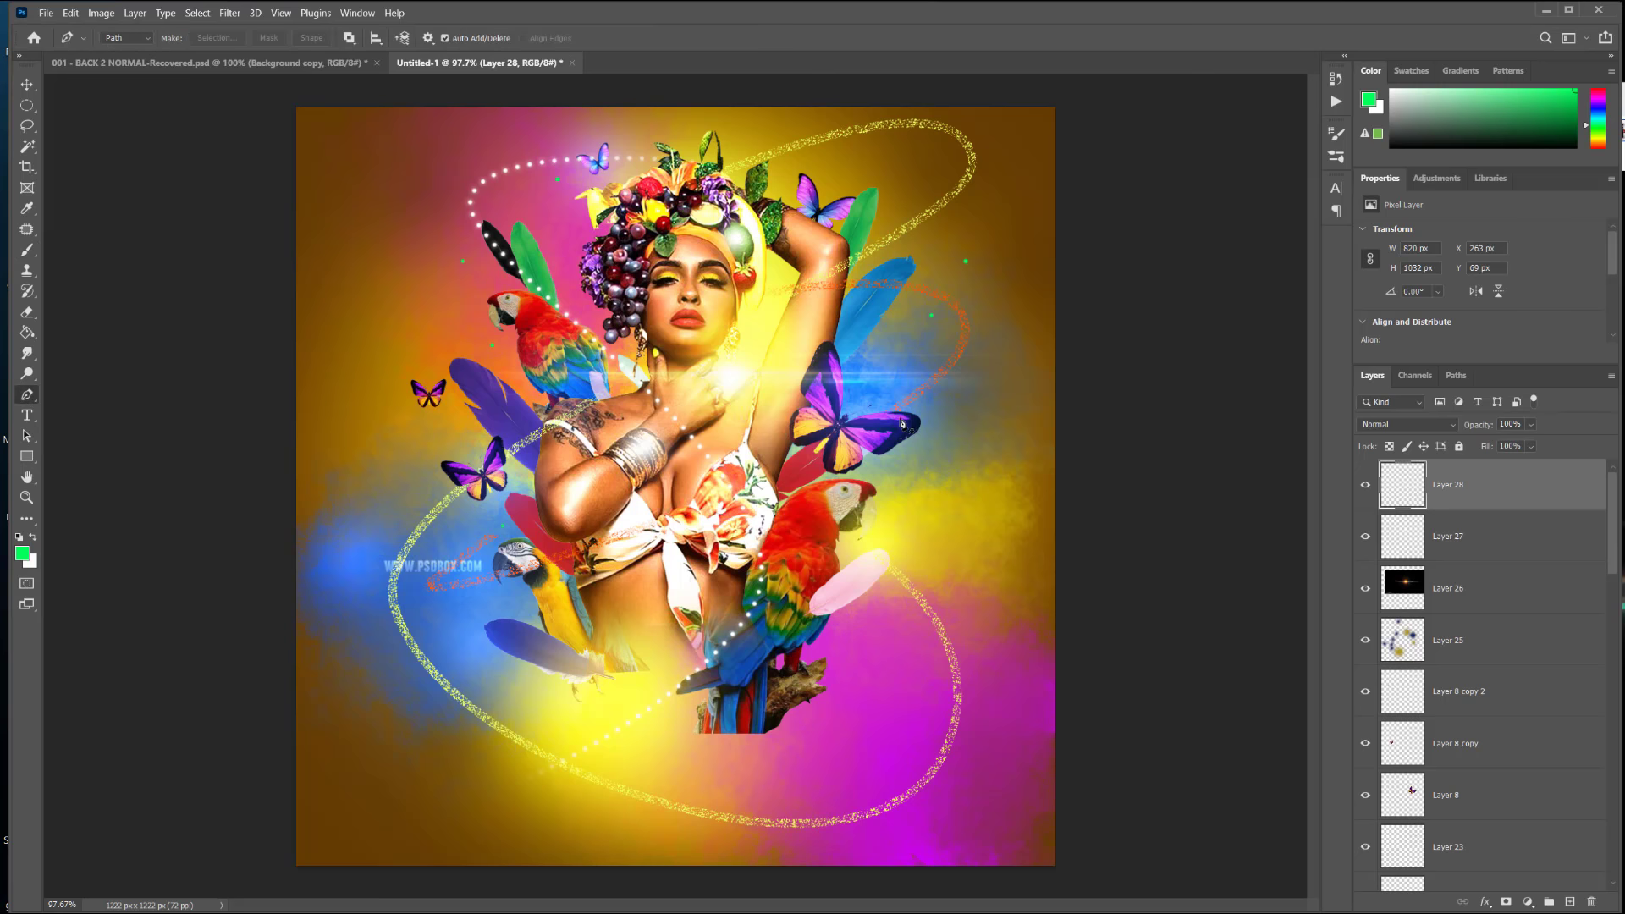
{"action": "left_click", "coordinate": [1001, 427]}
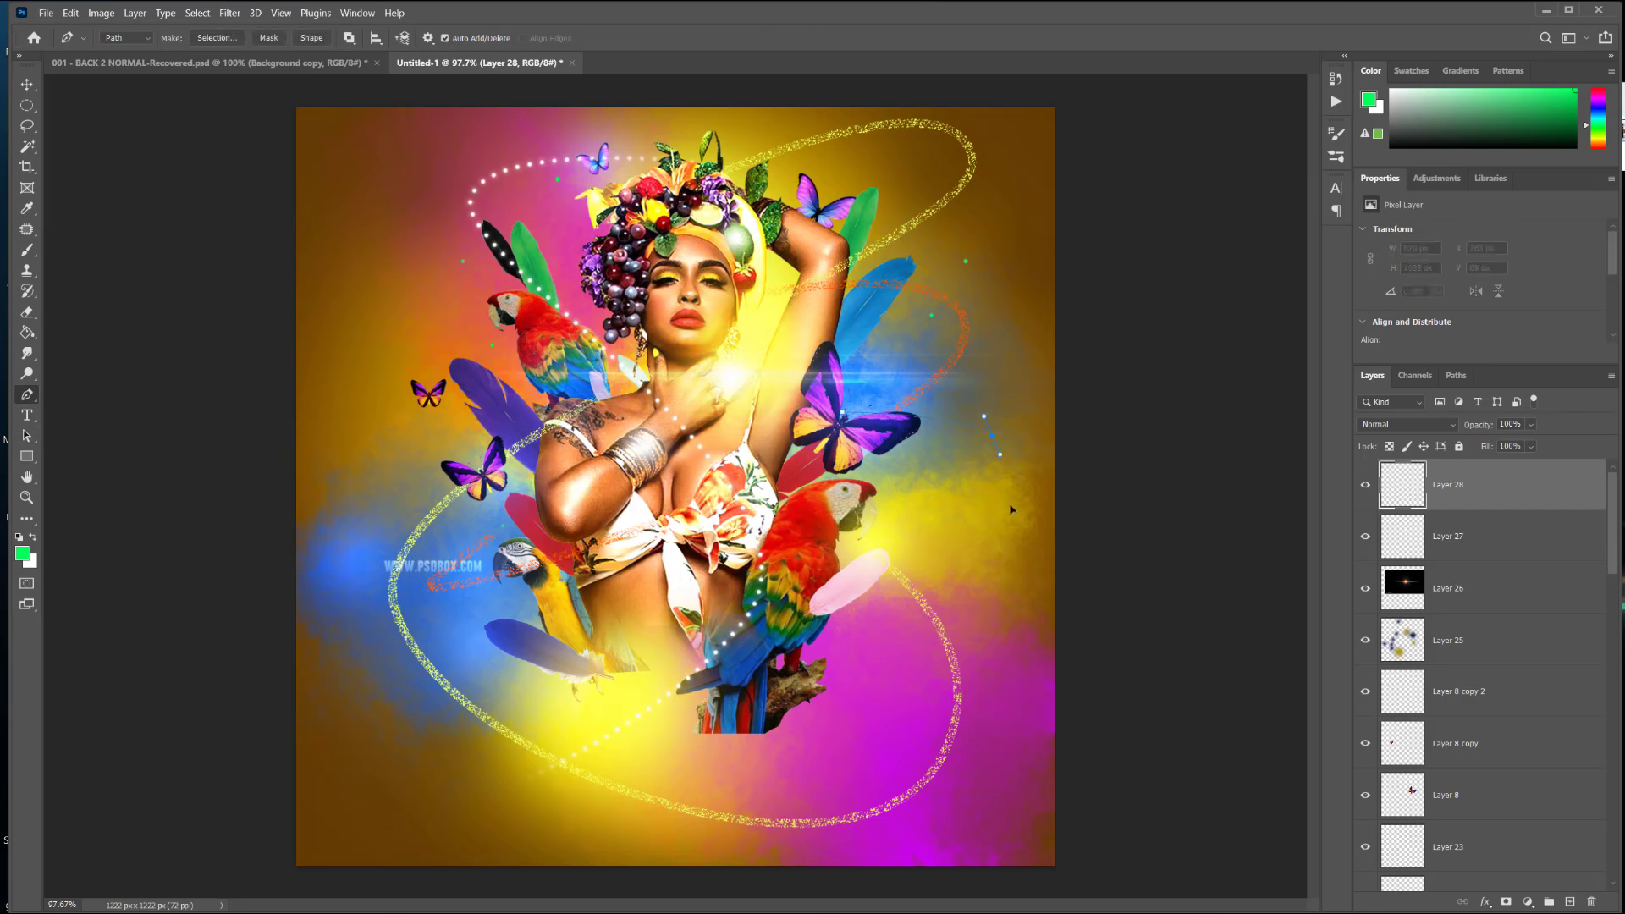
{"action": "left_click_drag", "start_coordinate": [986, 535], "coordinate": [956, 535]}
{"action": "left_click_drag", "start_coordinate": [373, 649], "coordinate": [509, 663]}
{"action": "left_click_drag", "start_coordinate": [849, 635], "coordinate": [883, 722]}
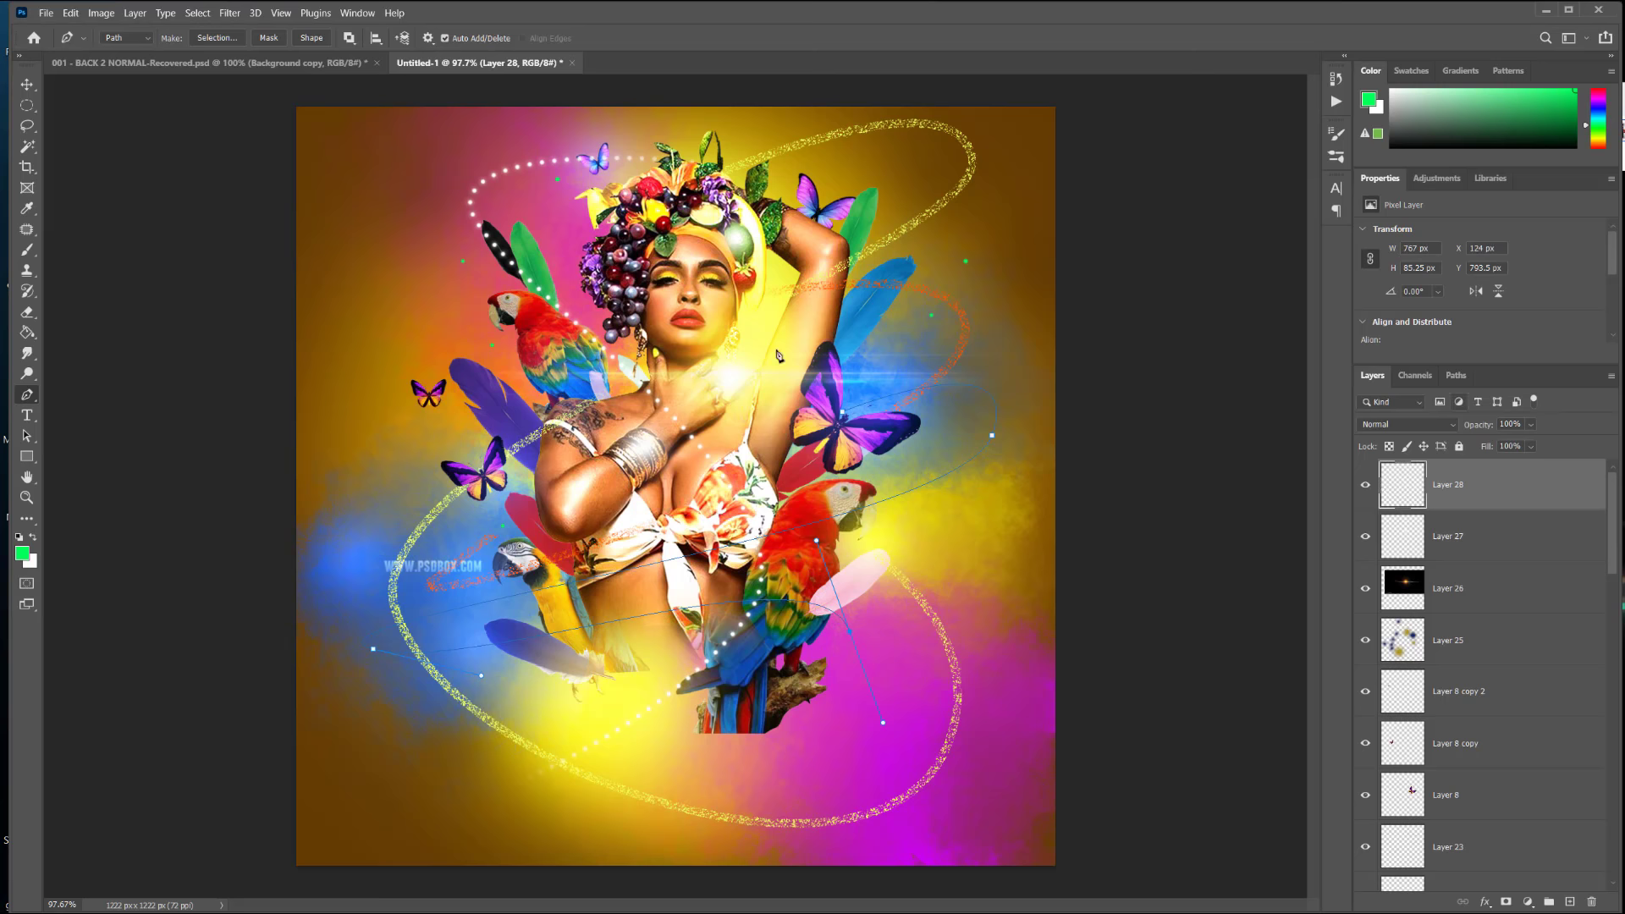
Step: Try to stroke the looping path with the 6 px green dotted brush
{"action": "right_click", "coordinate": [918, 488]}
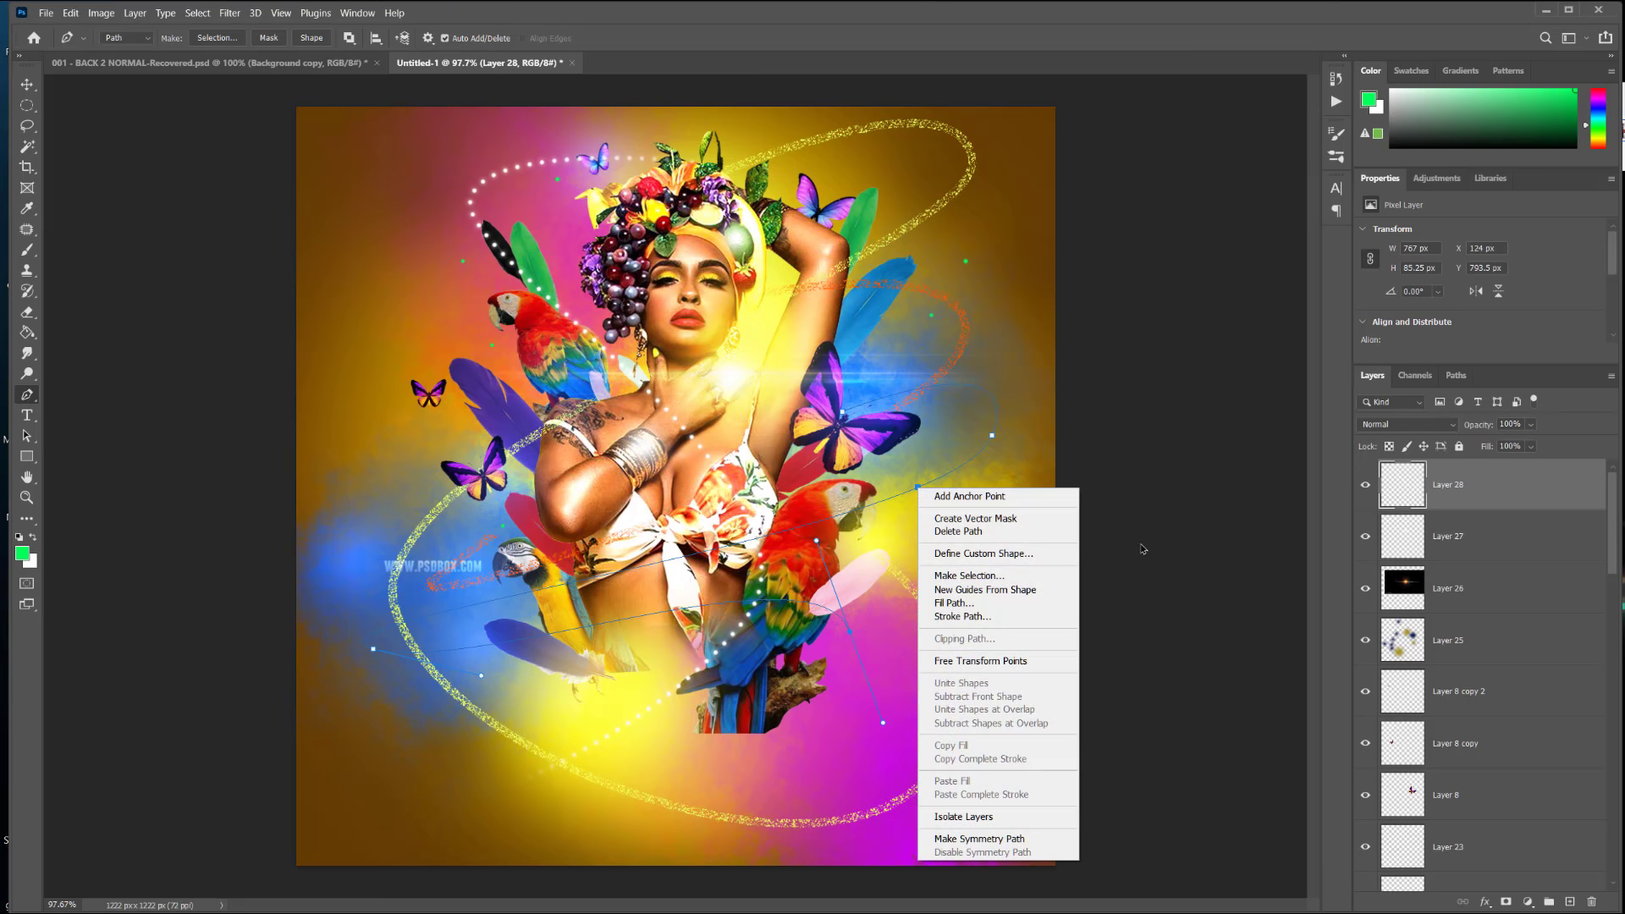
{"action": "left_click", "coordinate": [963, 616]}
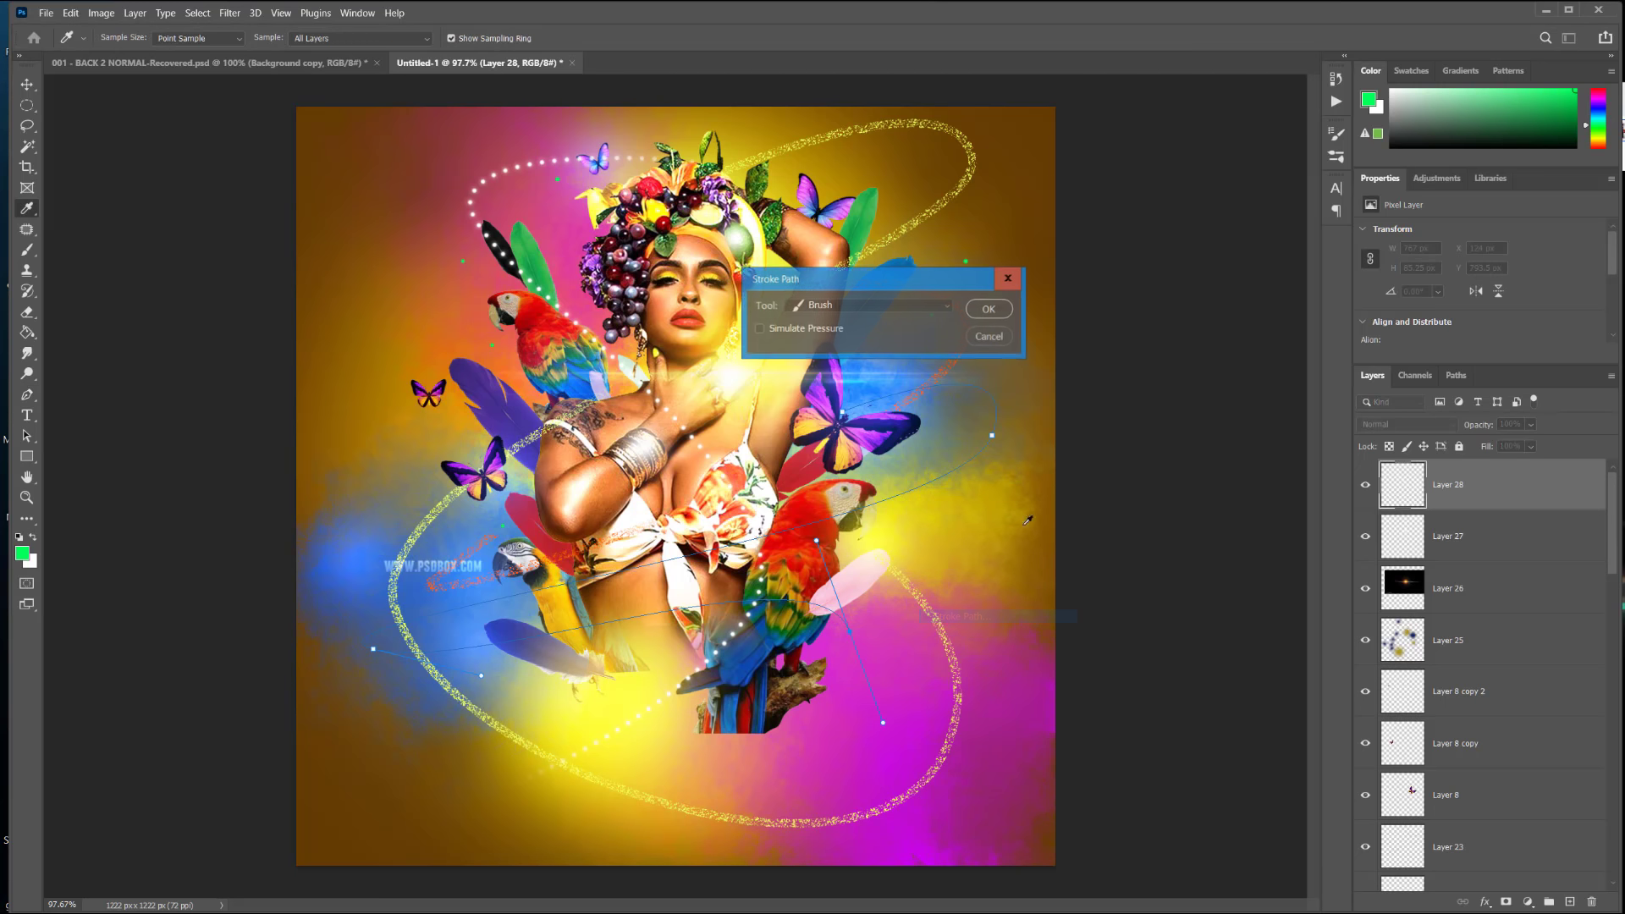
{"action": "left_click", "coordinate": [989, 309]}
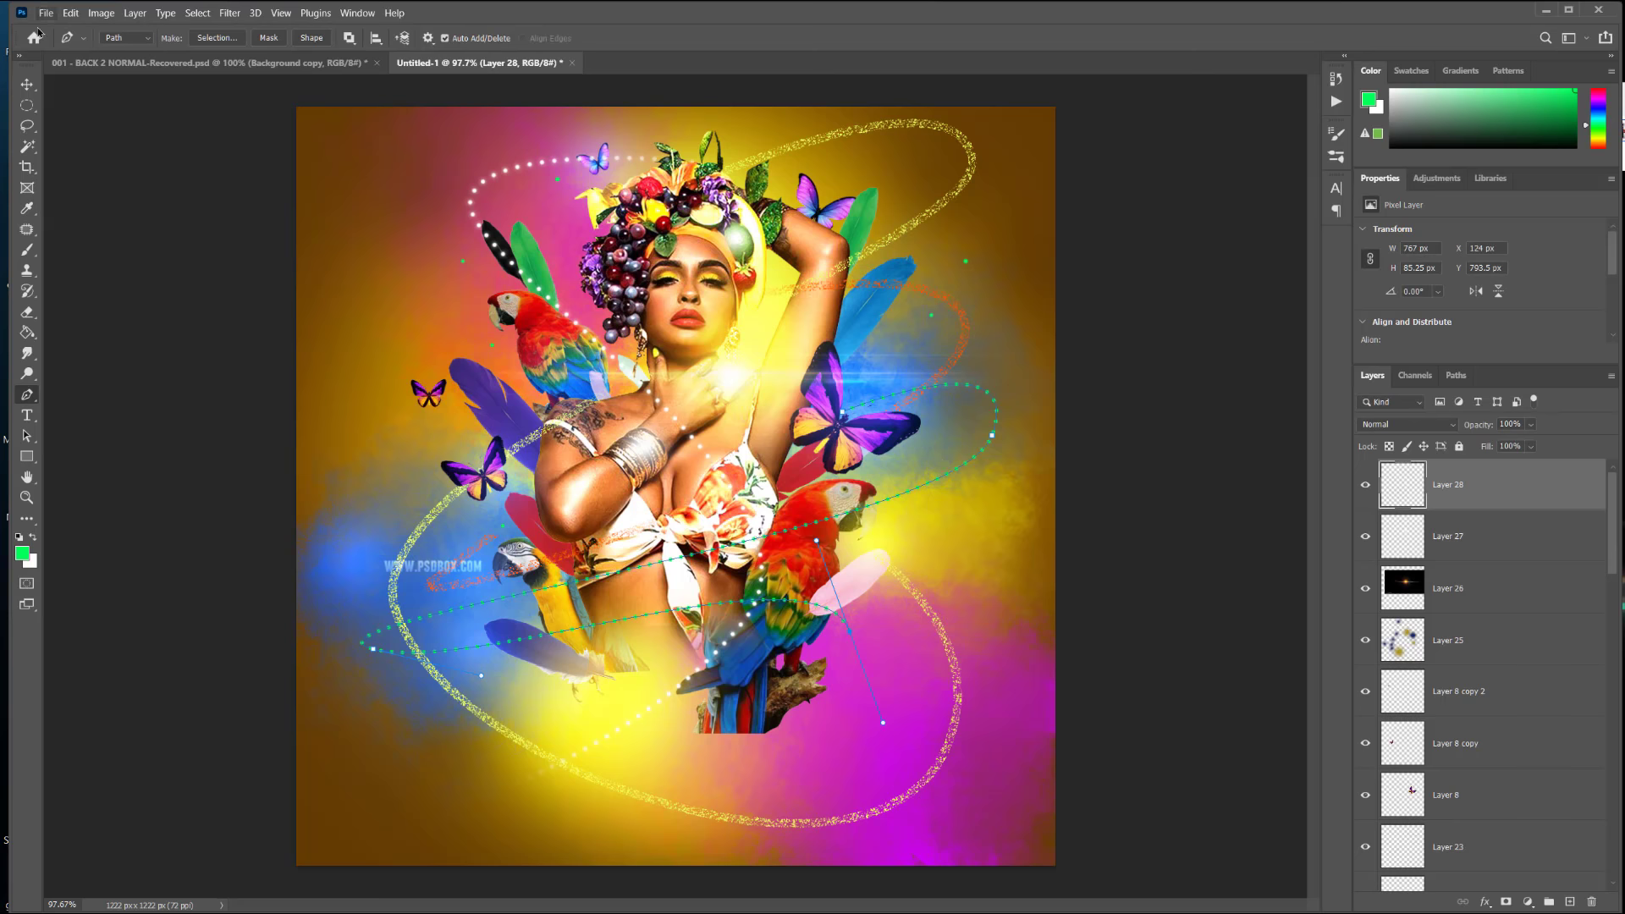
{"action": "left_click", "coordinate": [71, 13]}
{"action": "left_click", "coordinate": [110, 28]}
Step: Reduce the green brush's size and spacing slightly for finer, closer dots
{"action": "left_click", "coordinate": [30, 251]}
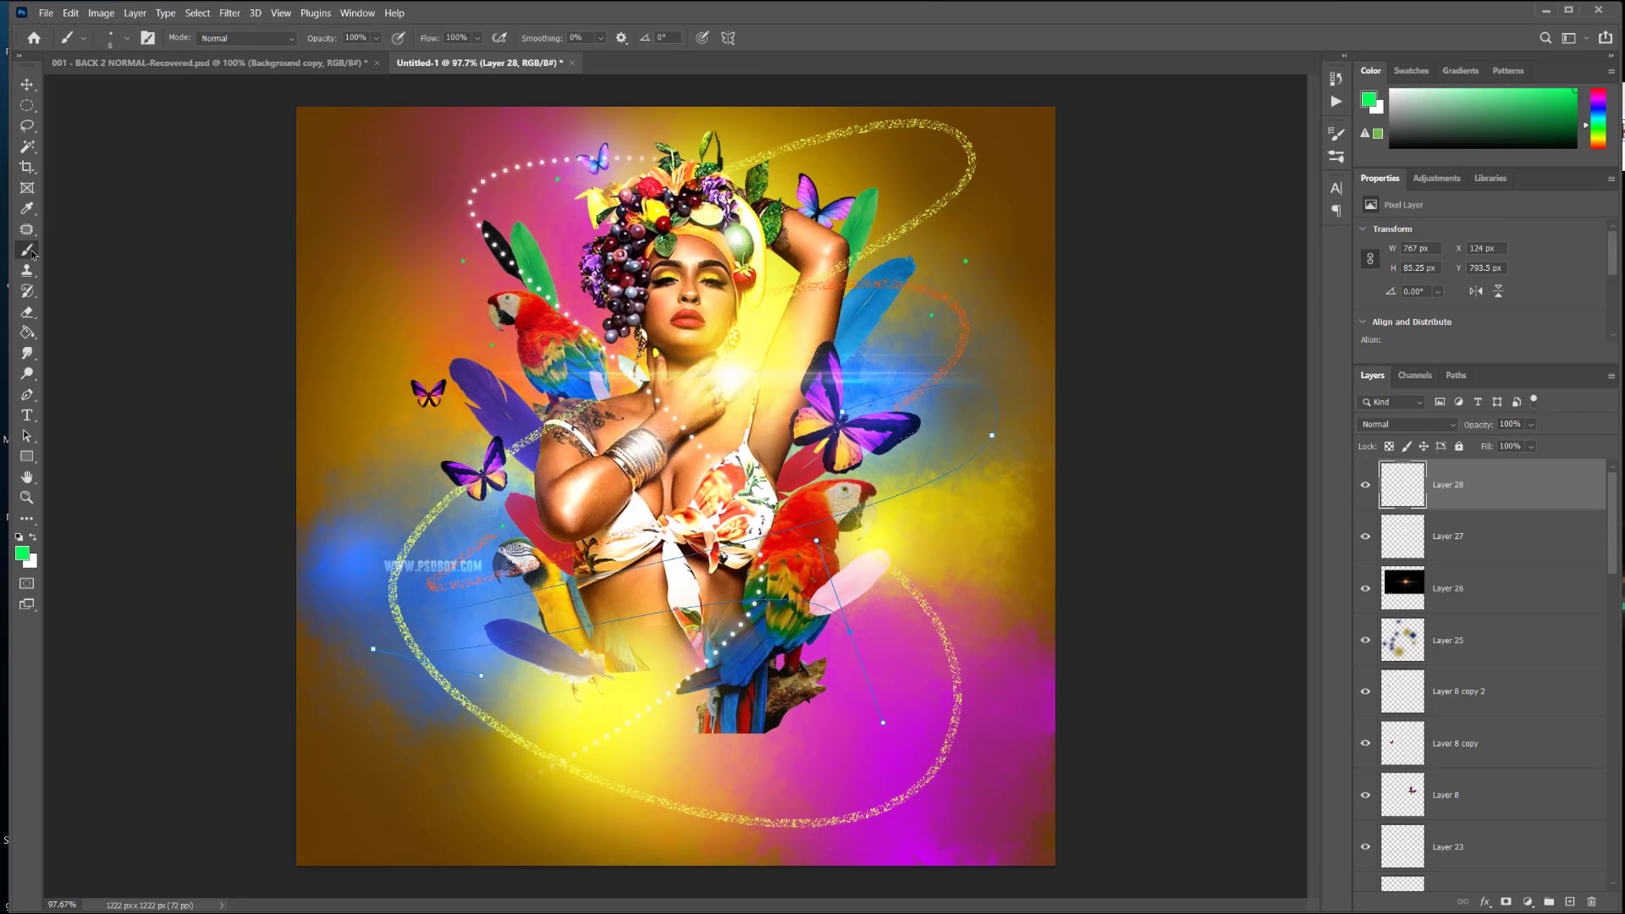
{"action": "left_click", "coordinate": [148, 38]}
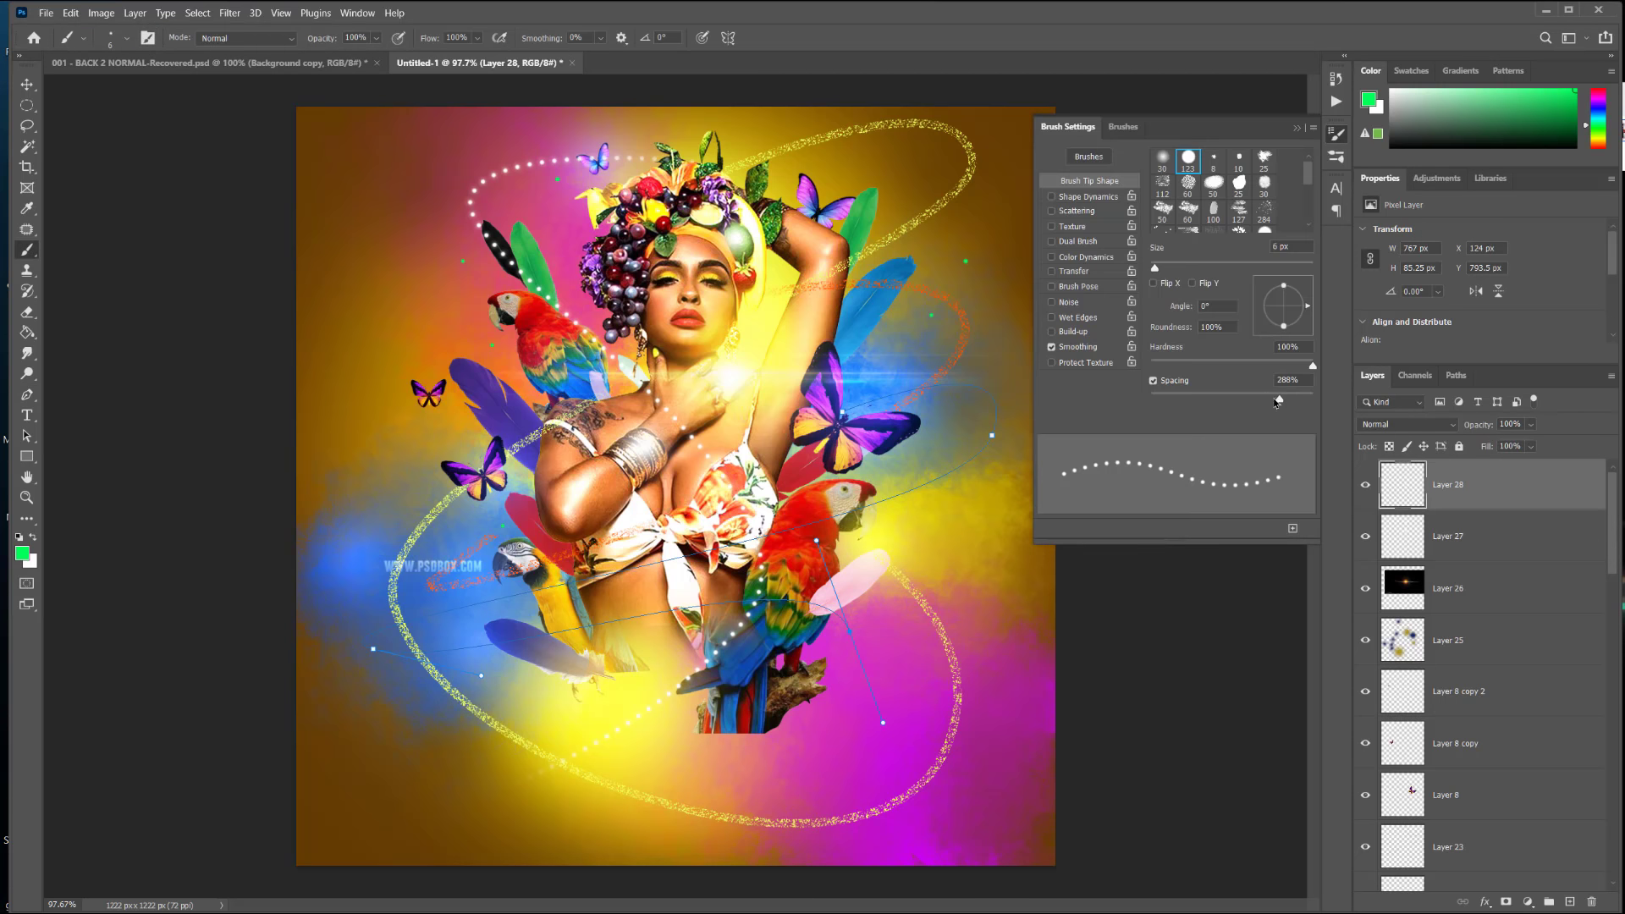
{"action": "left_click_drag", "start_coordinate": [1281, 406], "coordinate": [1267, 403]}
{"action": "key", "text": "Down"}
{"action": "key", "text": "Down"}
{"action": "key", "text": "Up"}
{"action": "left_click", "coordinate": [1296, 131]}
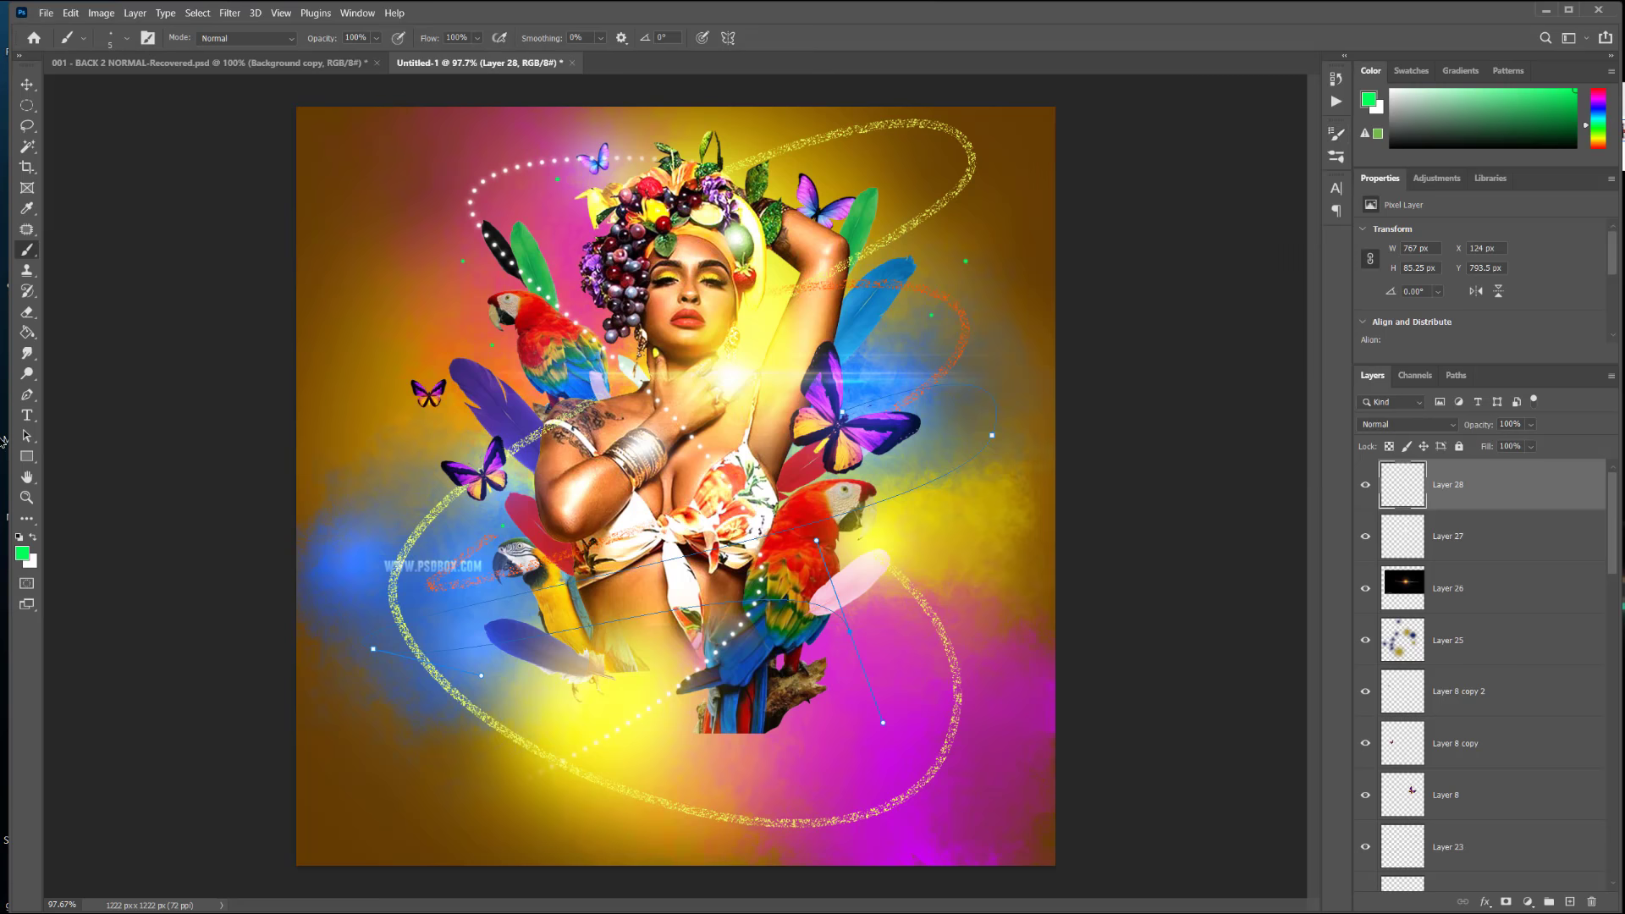
Step: Stroke the looping path with the finer green dotted brush without simulated pressure, and delete the path
{"action": "left_click", "coordinate": [27, 394]}
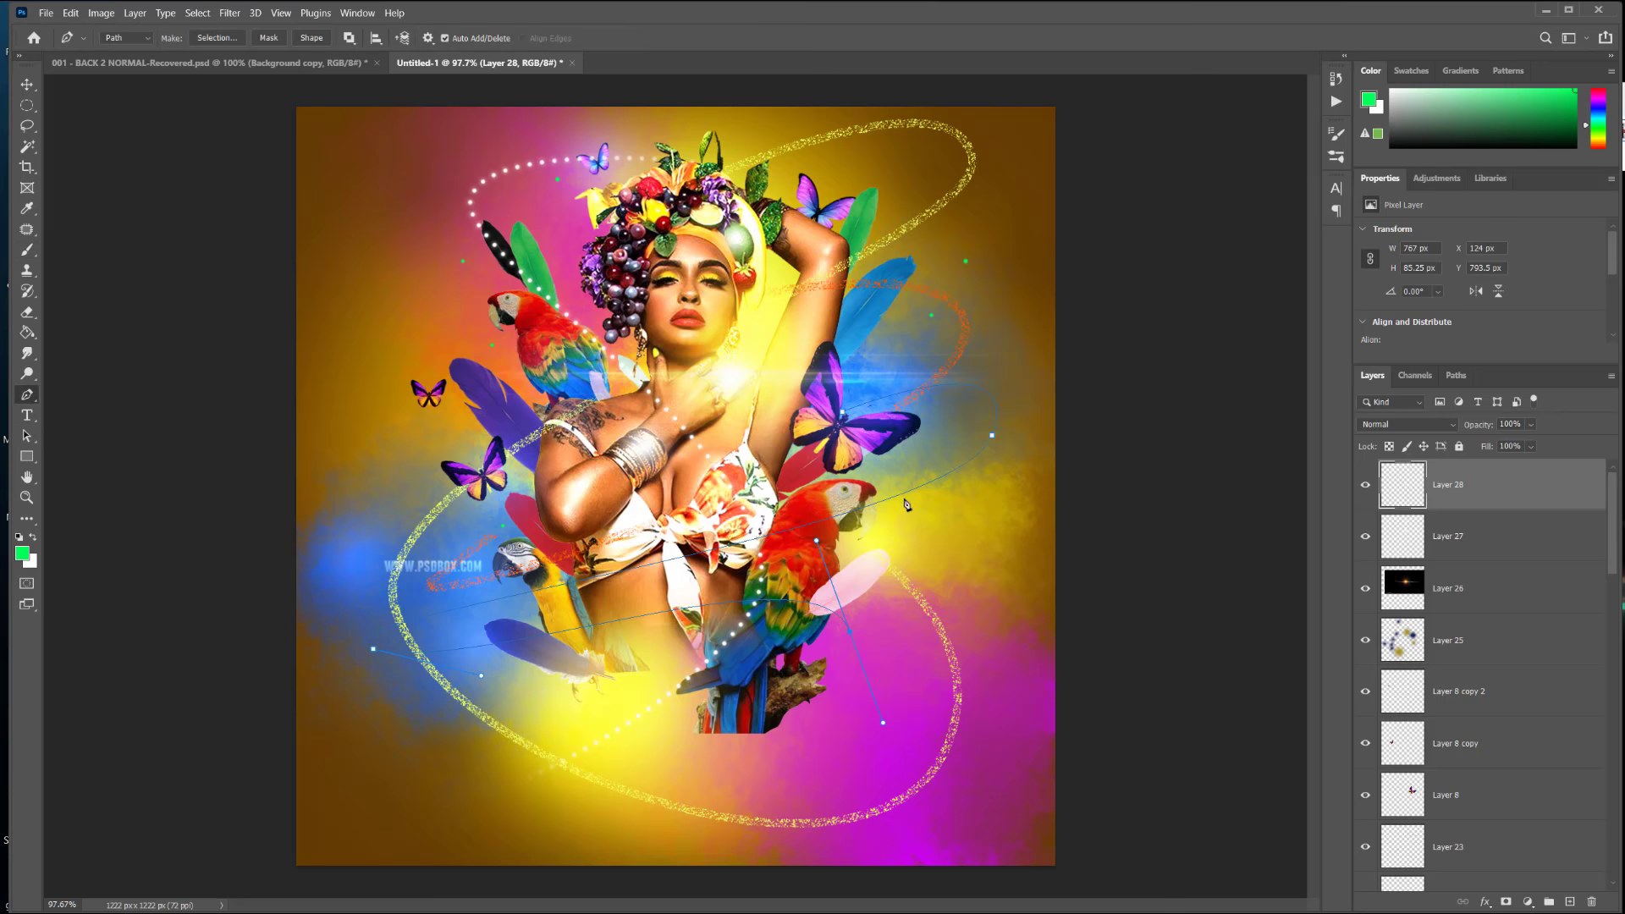
{"action": "right_click", "coordinate": [904, 500]}
{"action": "left_click", "coordinate": [939, 624]}
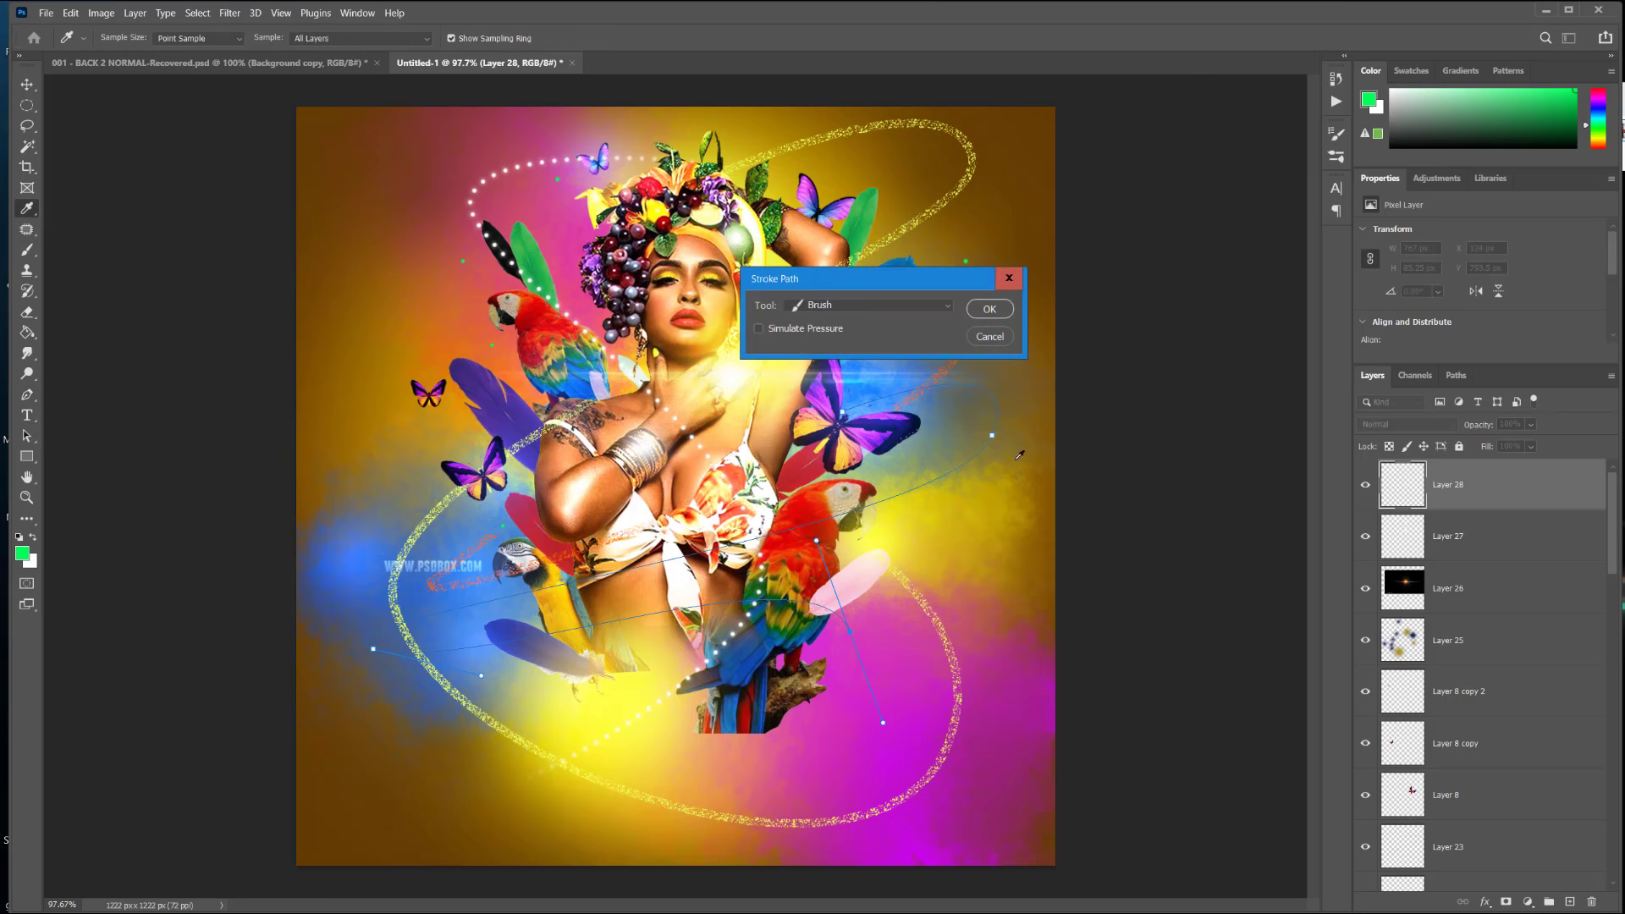
{"action": "left_click", "coordinate": [990, 309]}
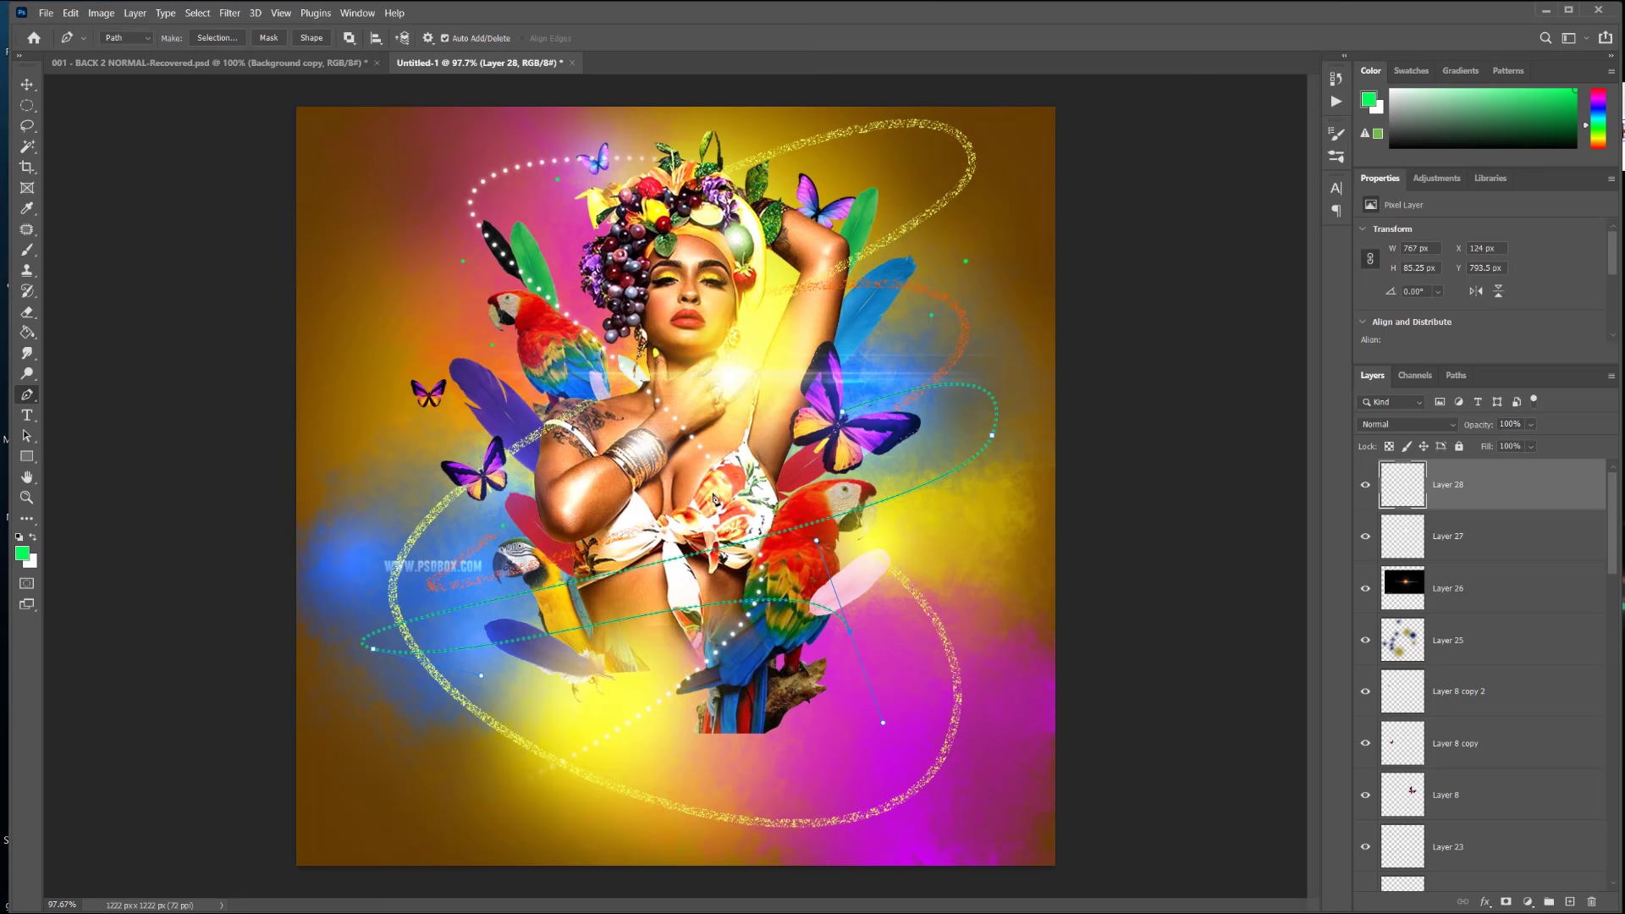
{"action": "right_click", "coordinate": [721, 552]}
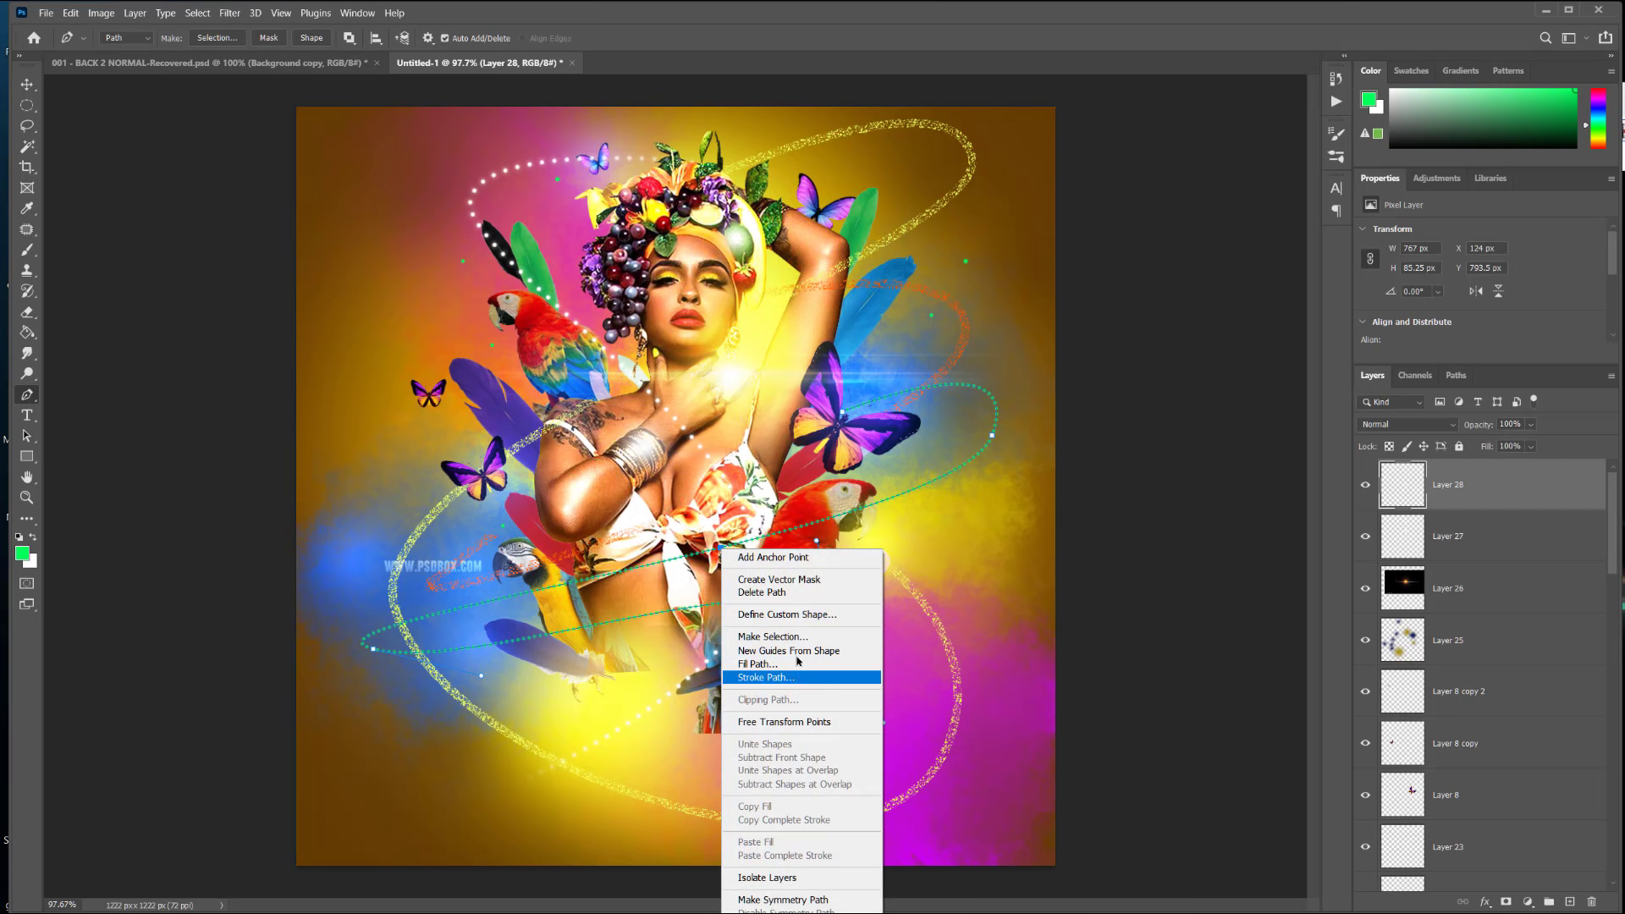
{"action": "left_click", "coordinate": [767, 592]}
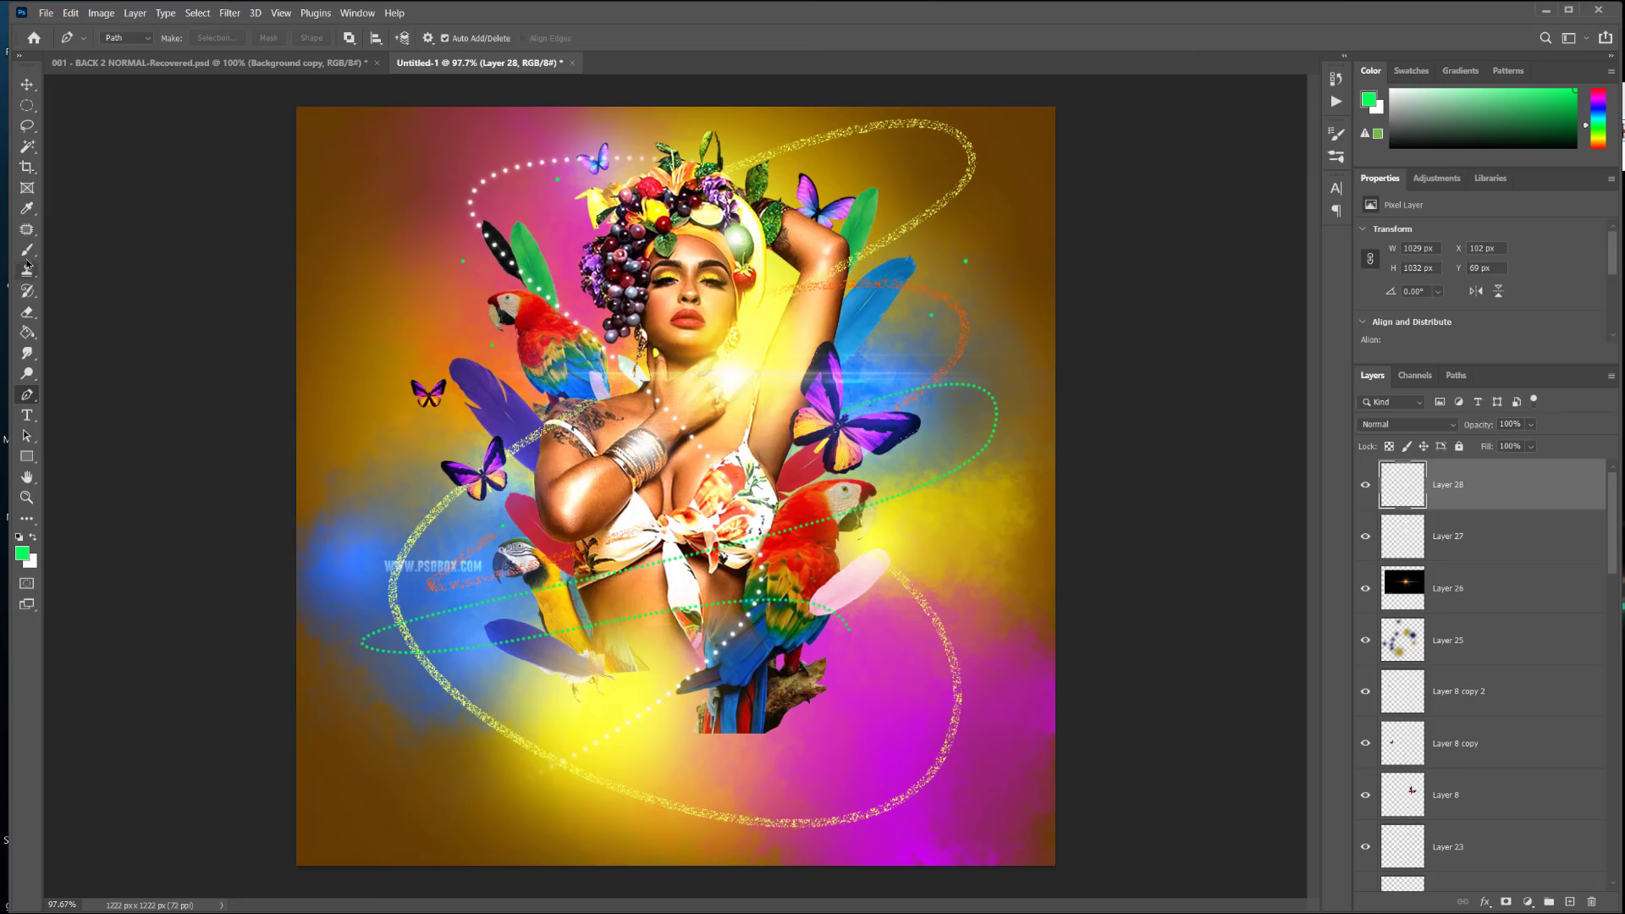
Step: Erase the green dotted curve across the woman's top and the red parrot, plus its trailing end, using a large soft round eraser
{"action": "left_click", "coordinate": [27, 312]}
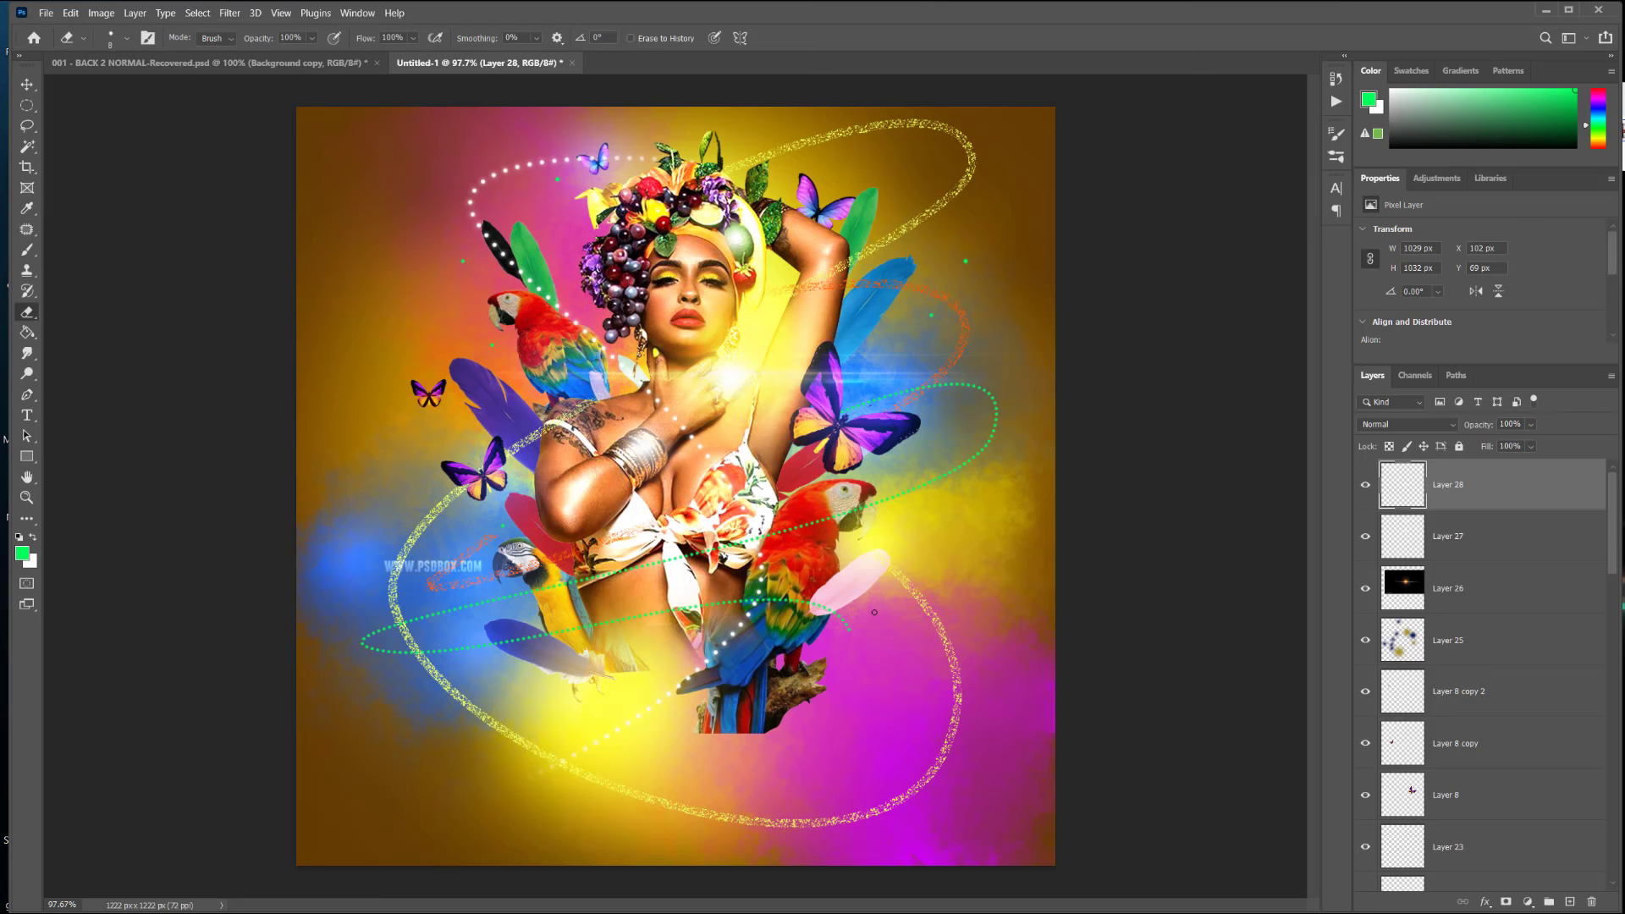
{"action": "key", "text": "bracketright"}
{"action": "key", "text": "bracketright"}
{"action": "key", "text": "bracketright"}
{"action": "key", "text": "bracketright"}
{"action": "key", "text": "bracketright"}
{"action": "key", "text": "bracketright"}
{"action": "key", "text": "bracketright"}
{"action": "key", "text": "bracketright"}
{"action": "key", "text": "bracketright"}
{"action": "key", "text": "bracketright"}
{"action": "key", "text": "bracketright"}
{"action": "key", "text": "bracketright"}
{"action": "left_click", "coordinate": [128, 39]}
{"action": "double_click", "coordinate": [95, 222]}
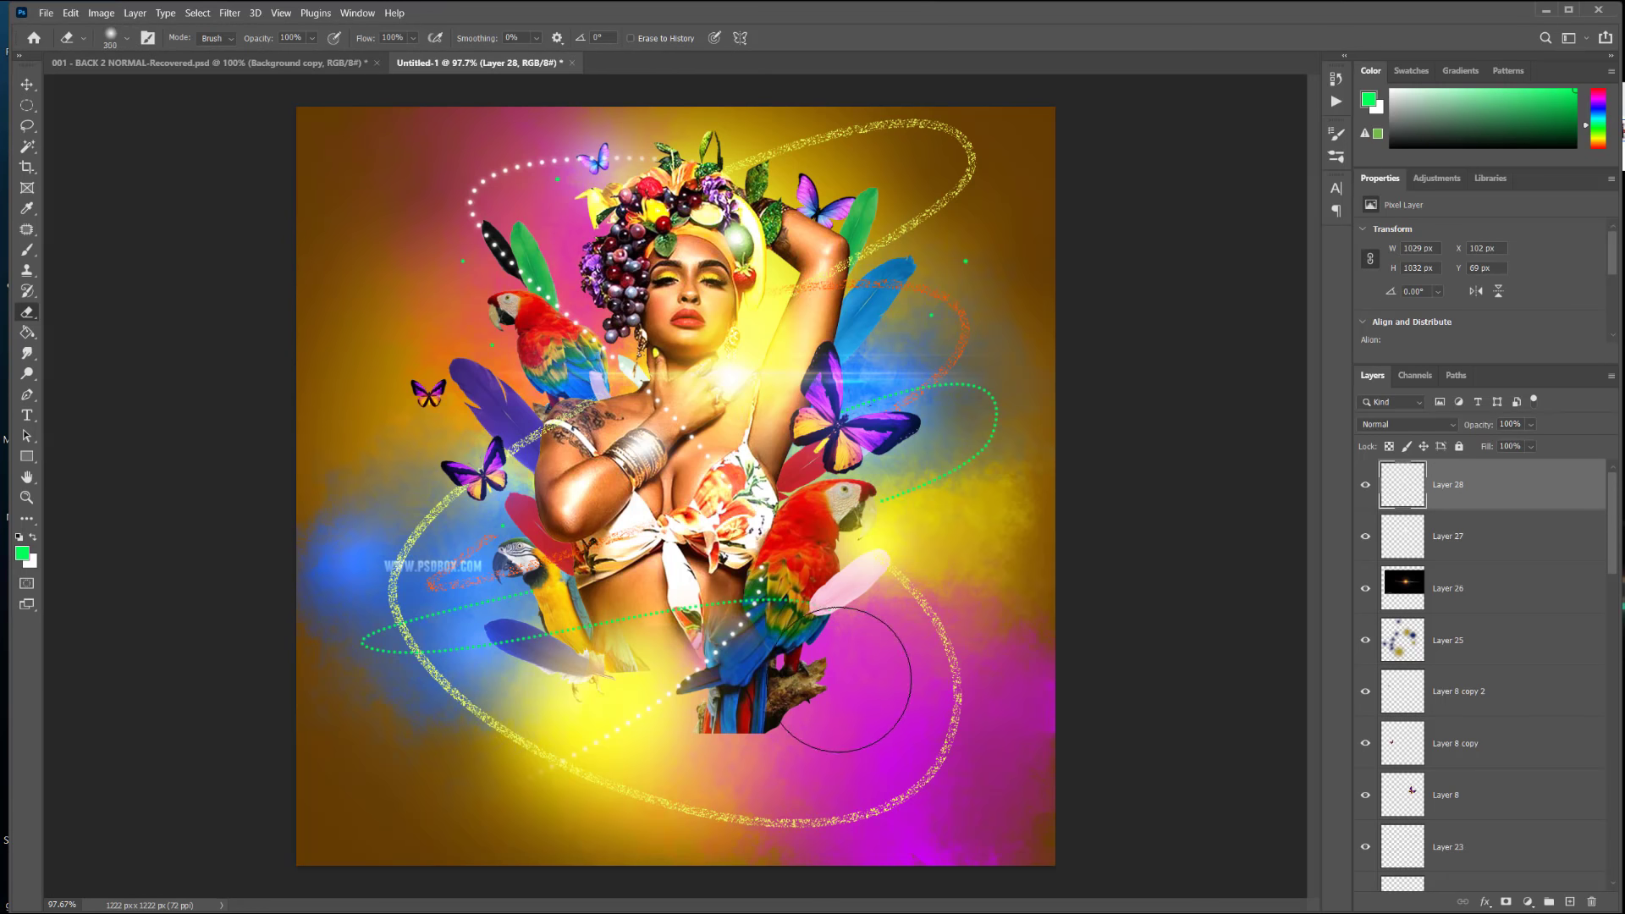
{"action": "key", "text": "bracketright"}
{"action": "key", "text": "bracketright"}
{"action": "scroll", "coordinate": [674, 485], "scroll_direction": "down", "scroll_amount": 2}
{"action": "scroll", "coordinate": [761, 604], "scroll_direction": "down", "scroll_amount": 2}
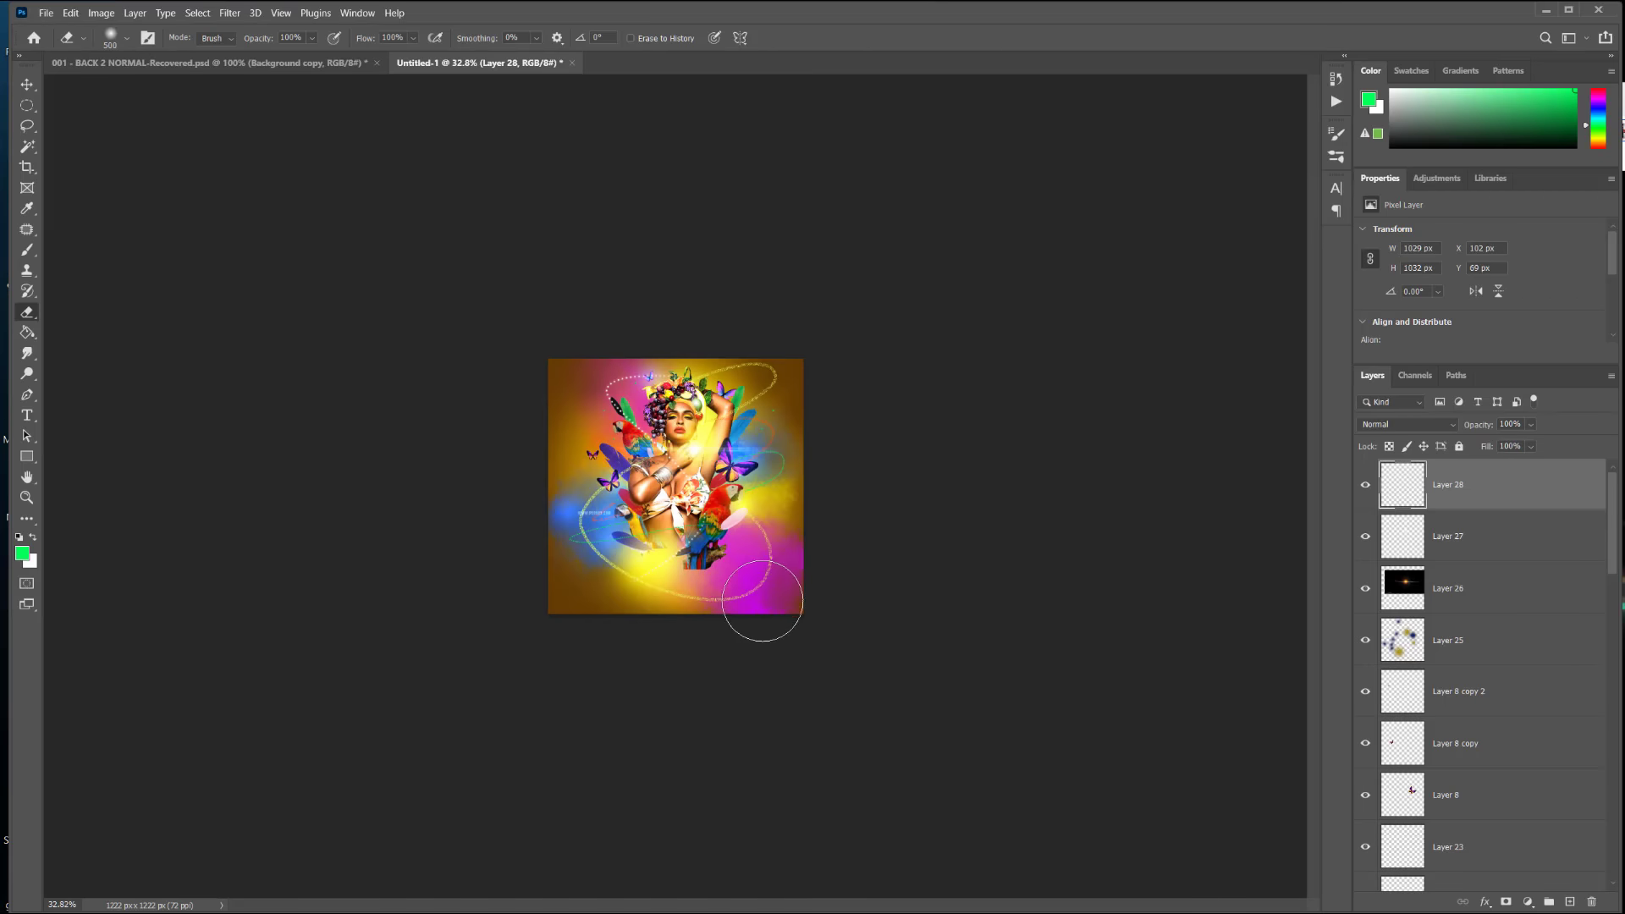
{"action": "scroll", "coordinate": [761, 584], "scroll_direction": "up", "scroll_amount": 5}
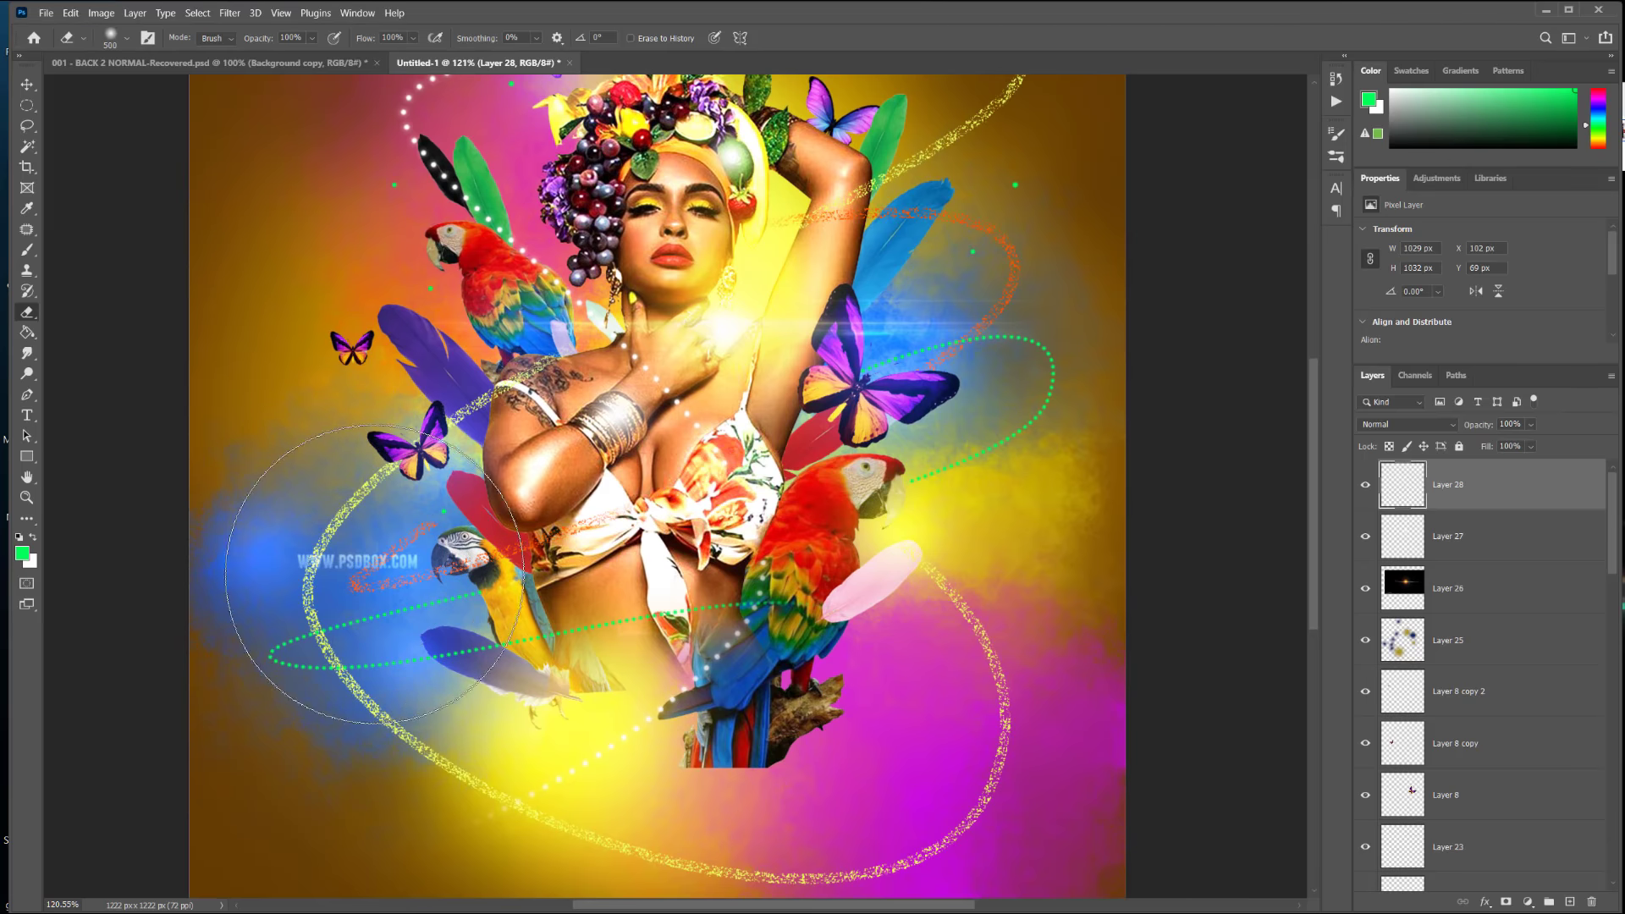
Step: Deselect the green curve's layer and review the whole collage at 100% zoom
{"action": "left_click", "coordinate": [26, 85]}
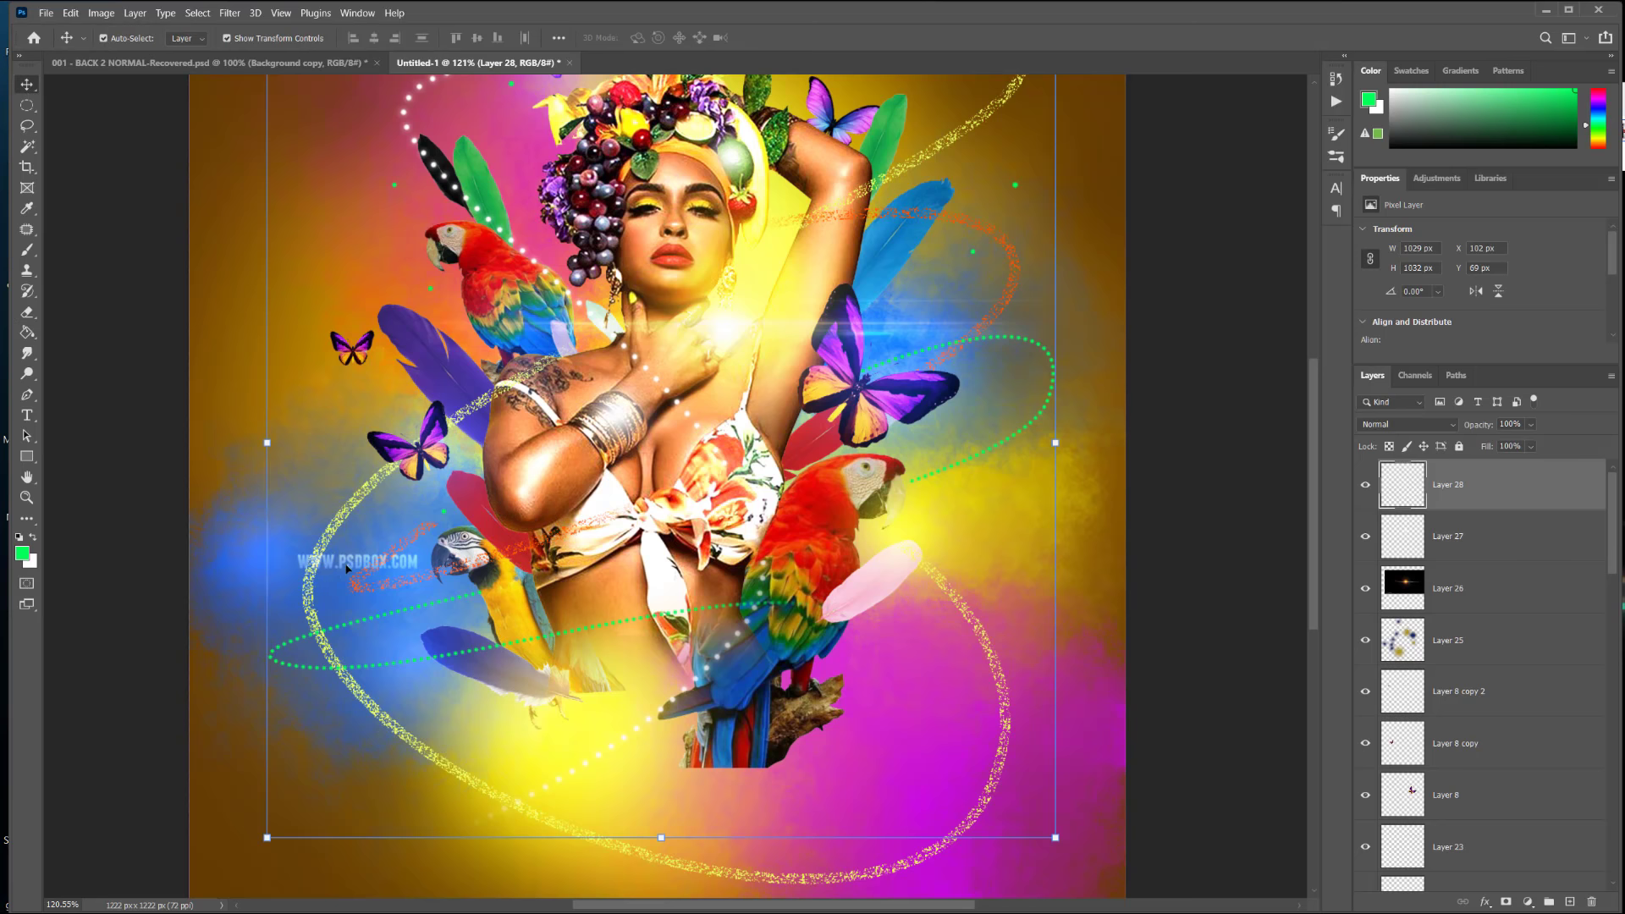
{"action": "left_click", "coordinate": [1194, 479]}
{"action": "scroll", "coordinate": [775, 580], "scroll_direction": "down", "scroll_amount": 3}
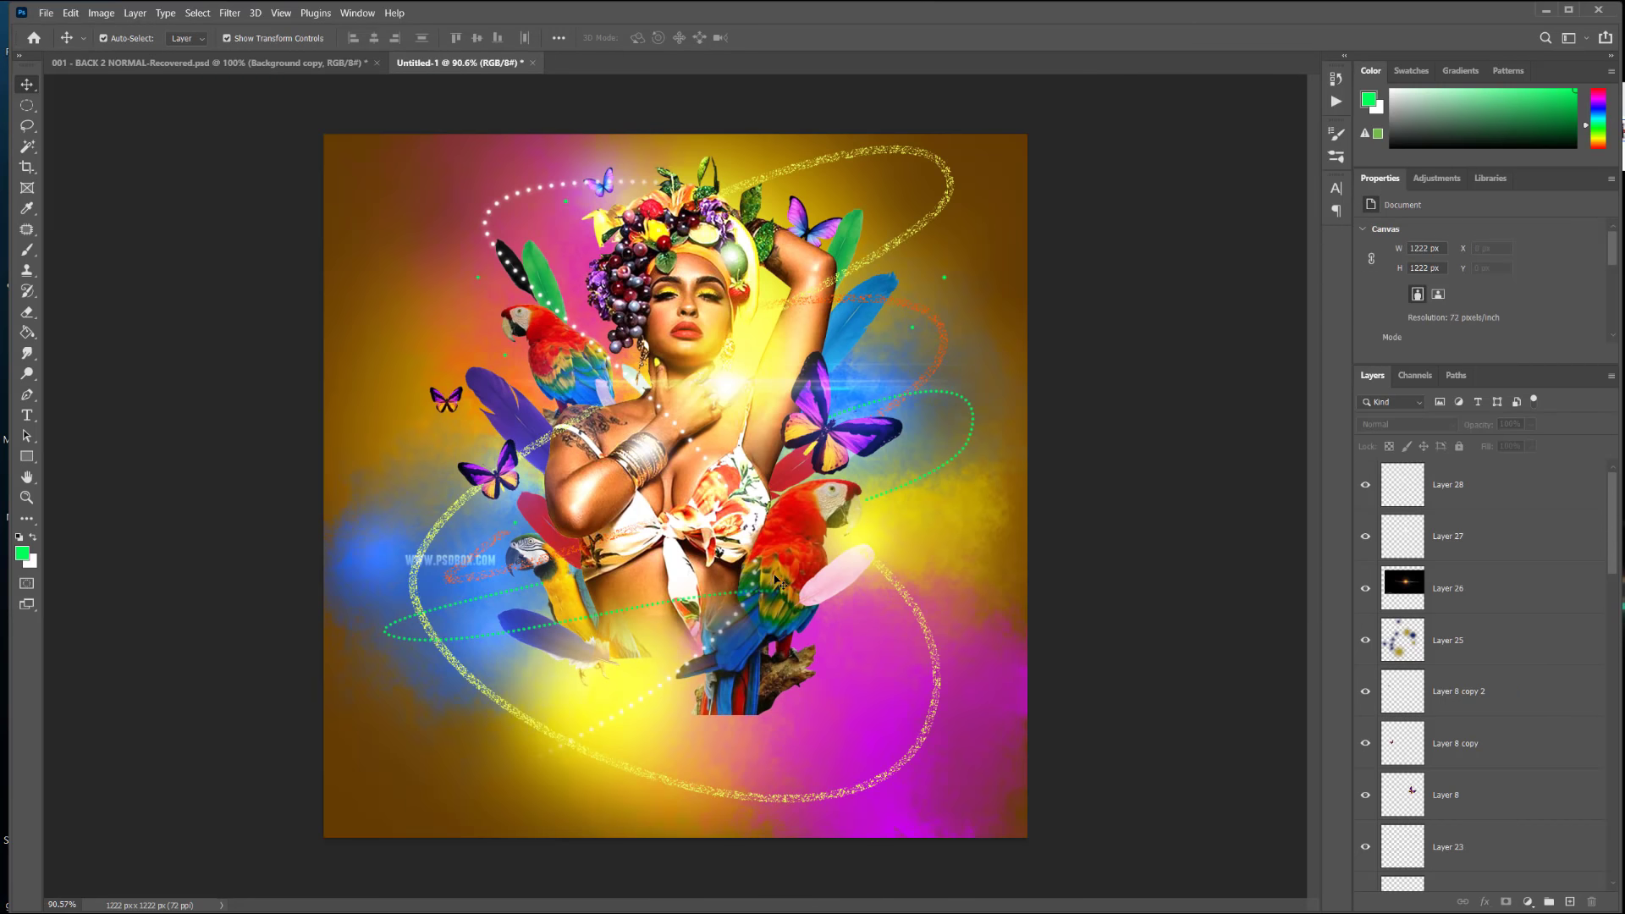
{"action": "key", "text": "ctrl+1"}
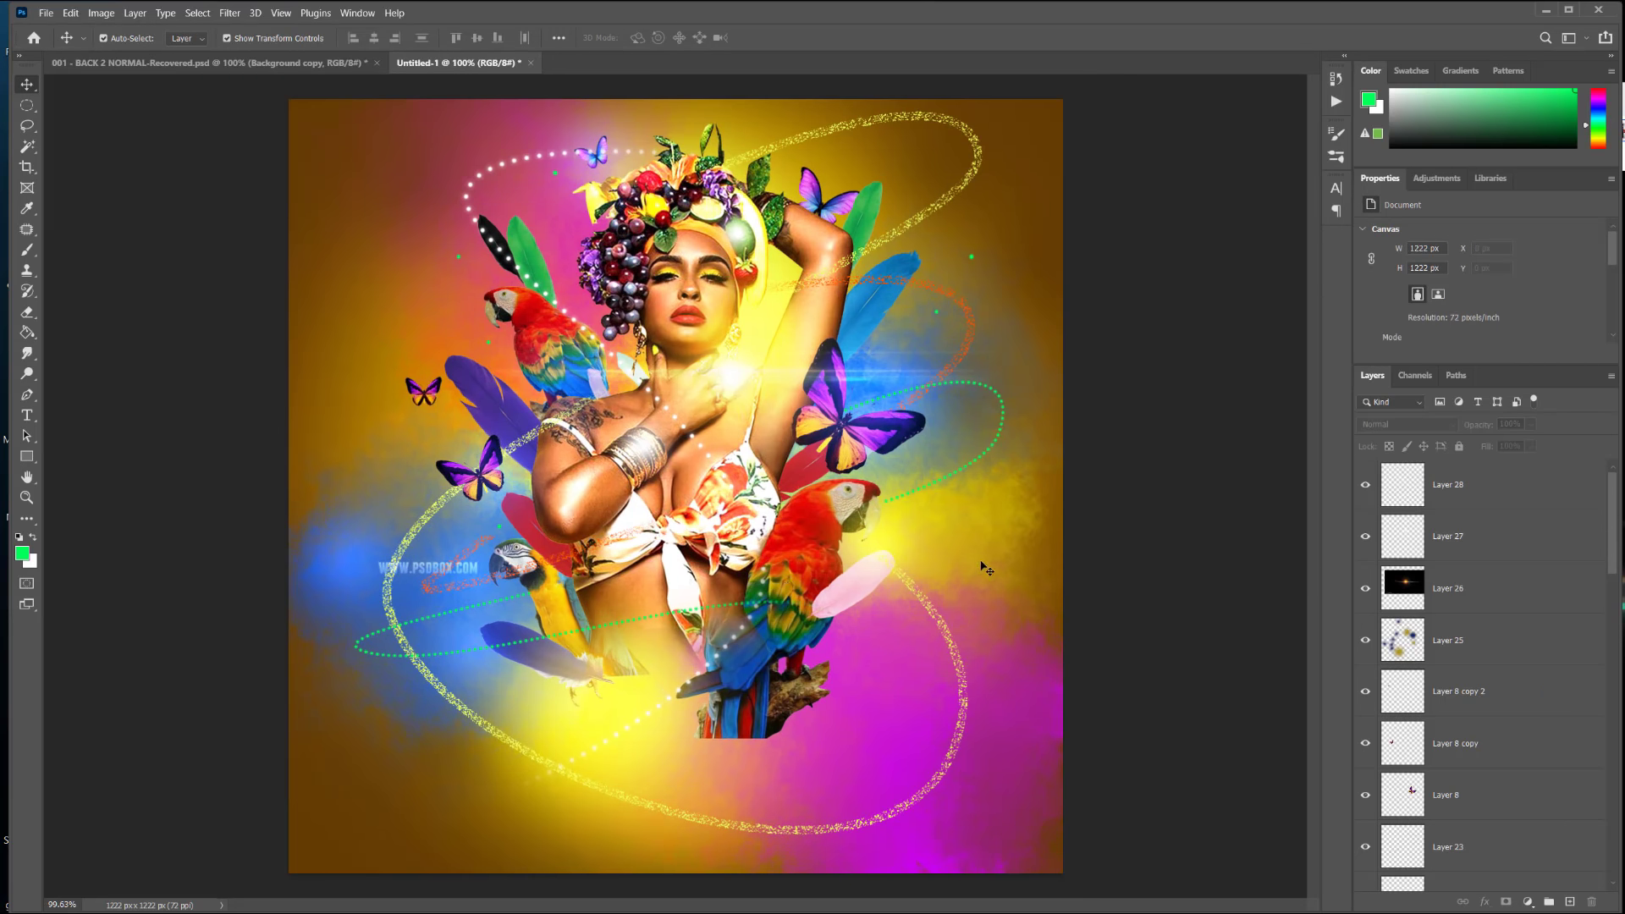